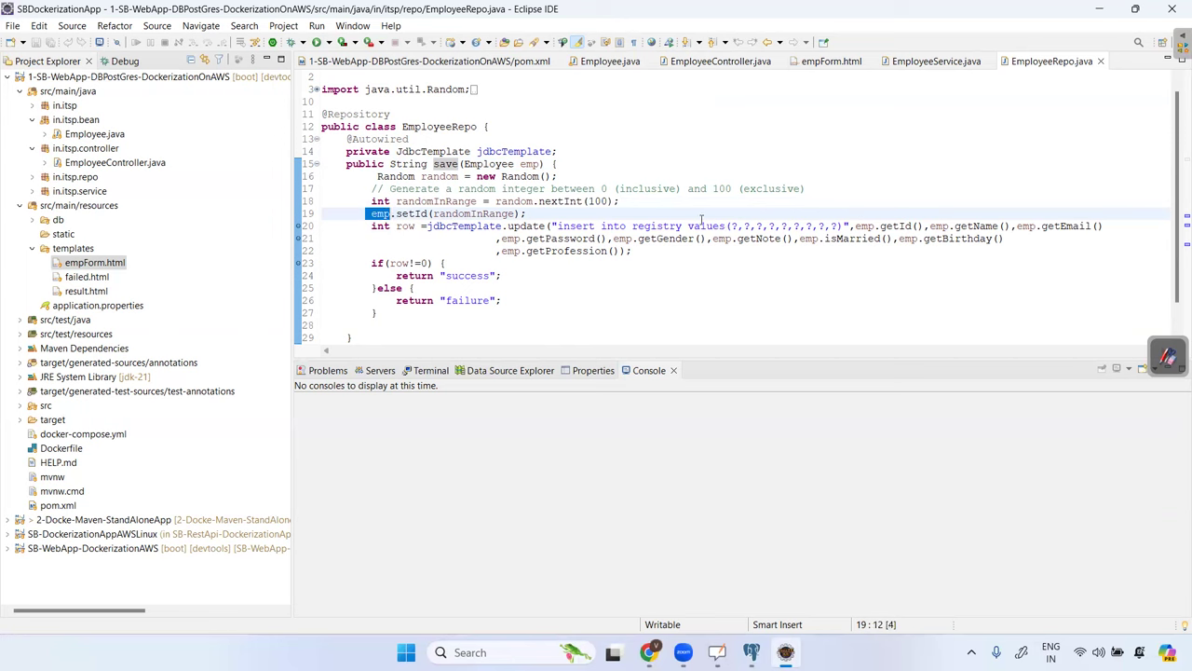
# Review the insert query values and the row-count check in the repository code
pyautogui.moveTo(855, 225); pyautogui.dragTo(1004, 248)
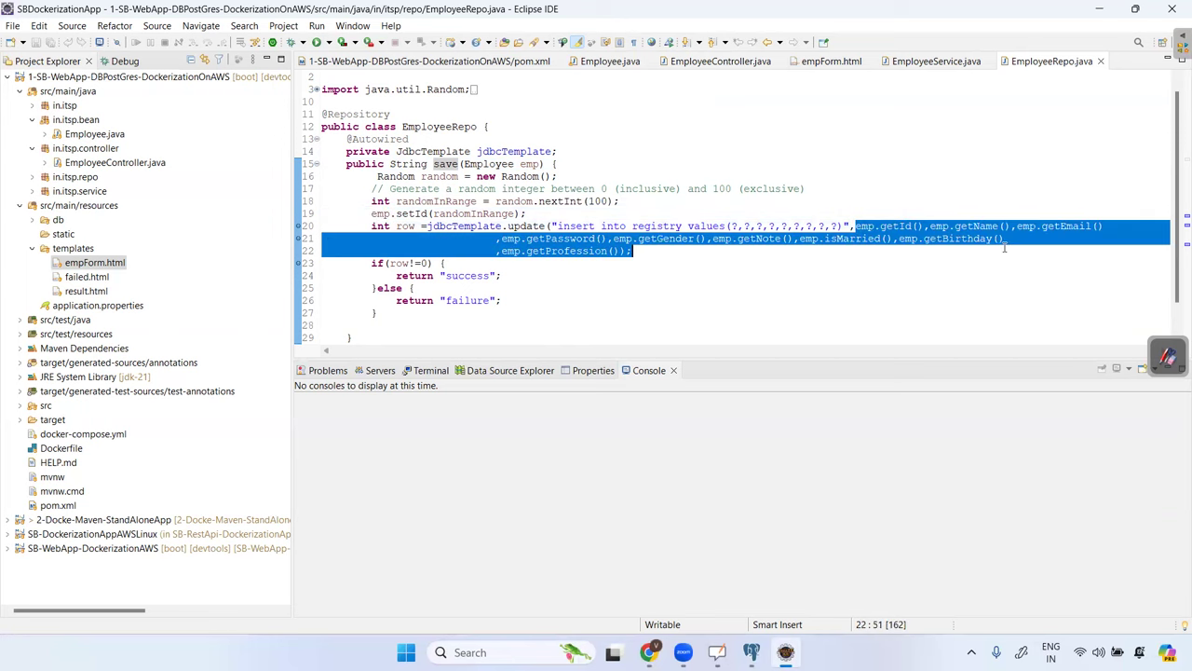
pyautogui.click(874, 267)
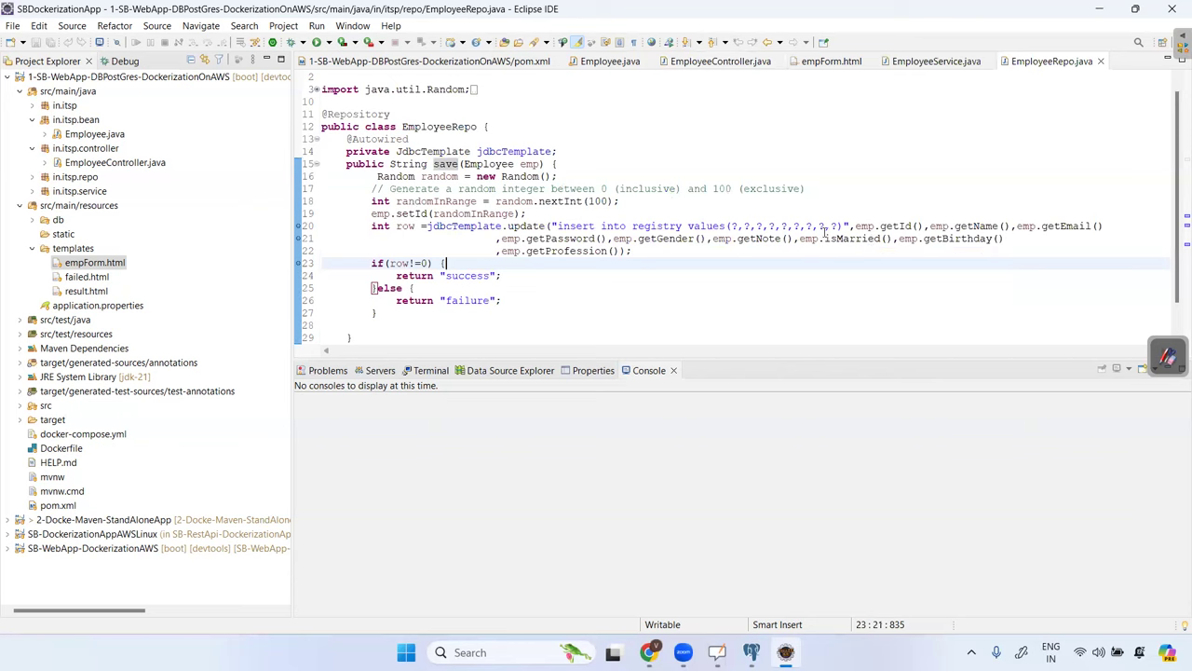
pyautogui.moveTo(390, 263); pyautogui.dragTo(431, 264)
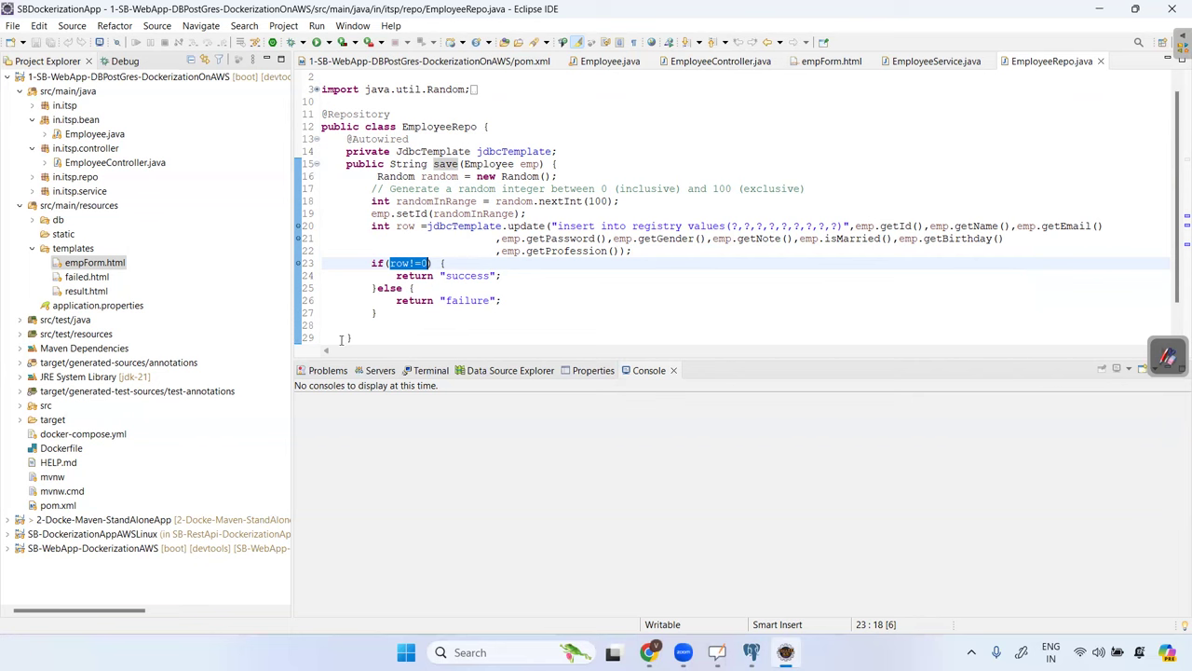
# Run the project as a Spring Boot App; it terminates with UnknownHostException for postgres
pyautogui.click(130, 80)
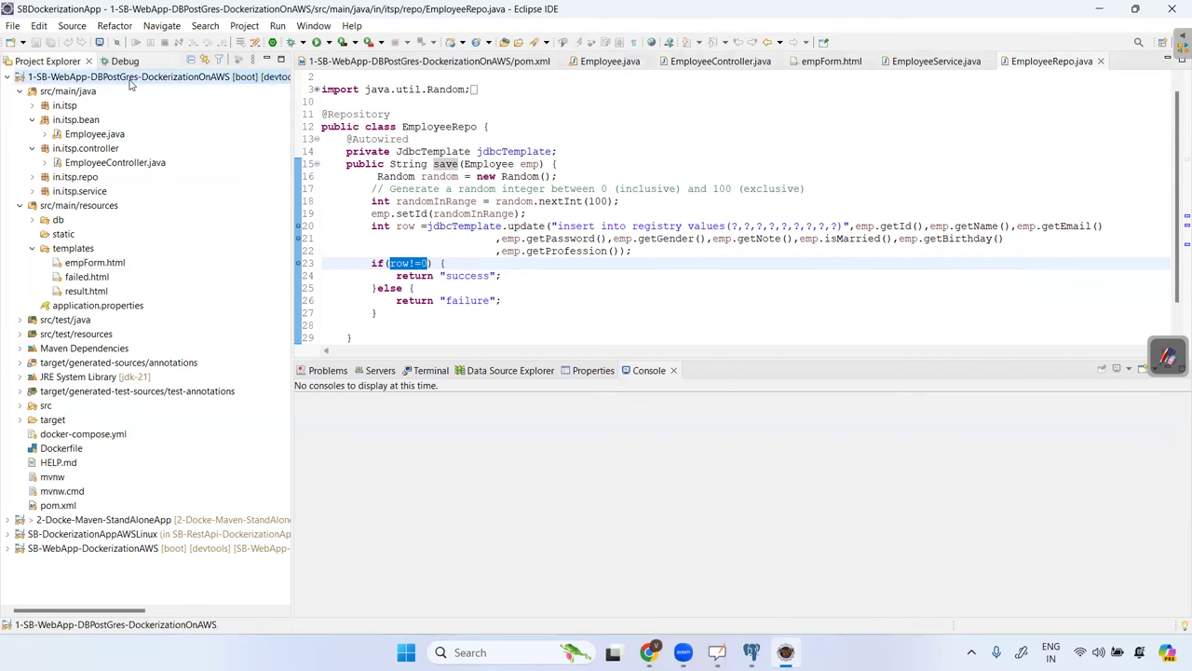
pyautogui.rightClick(130, 83)
pyautogui.moveTo(186, 424)
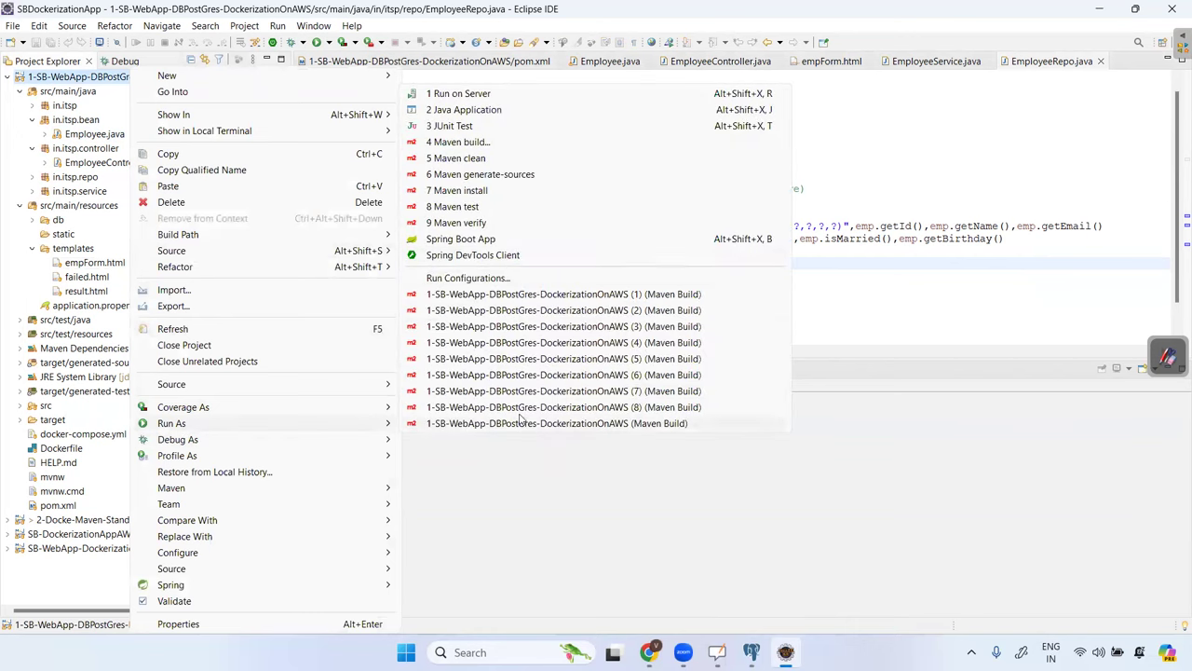
pyautogui.click(466, 239)
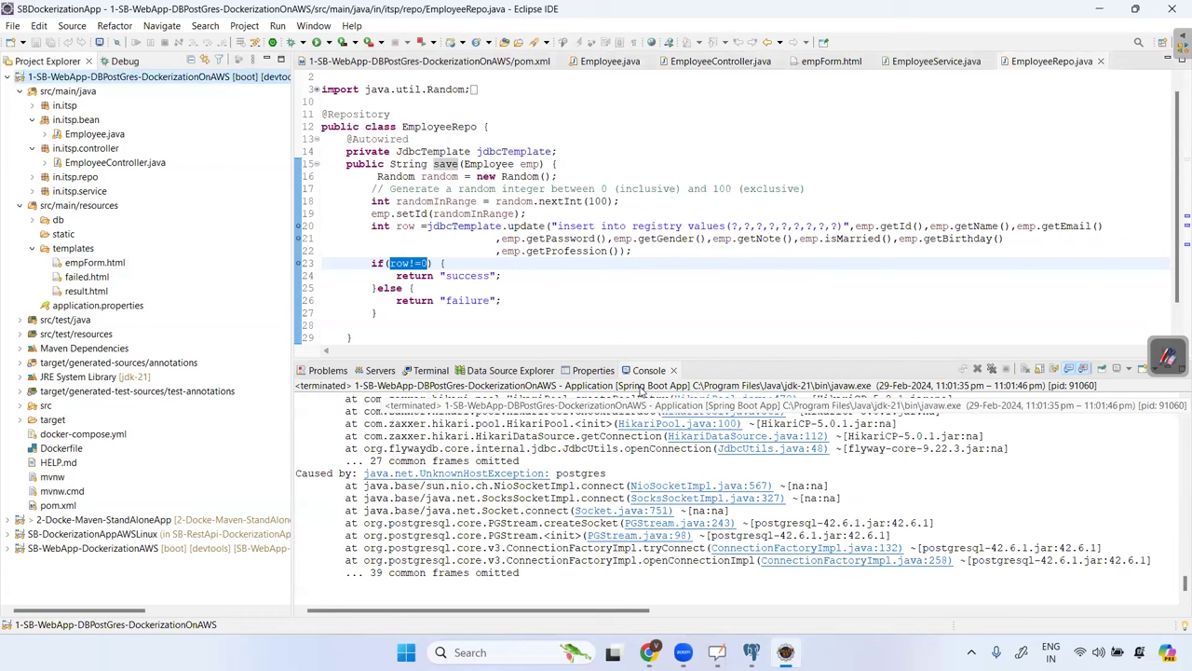
pyautogui.doubleClick(127, 306)
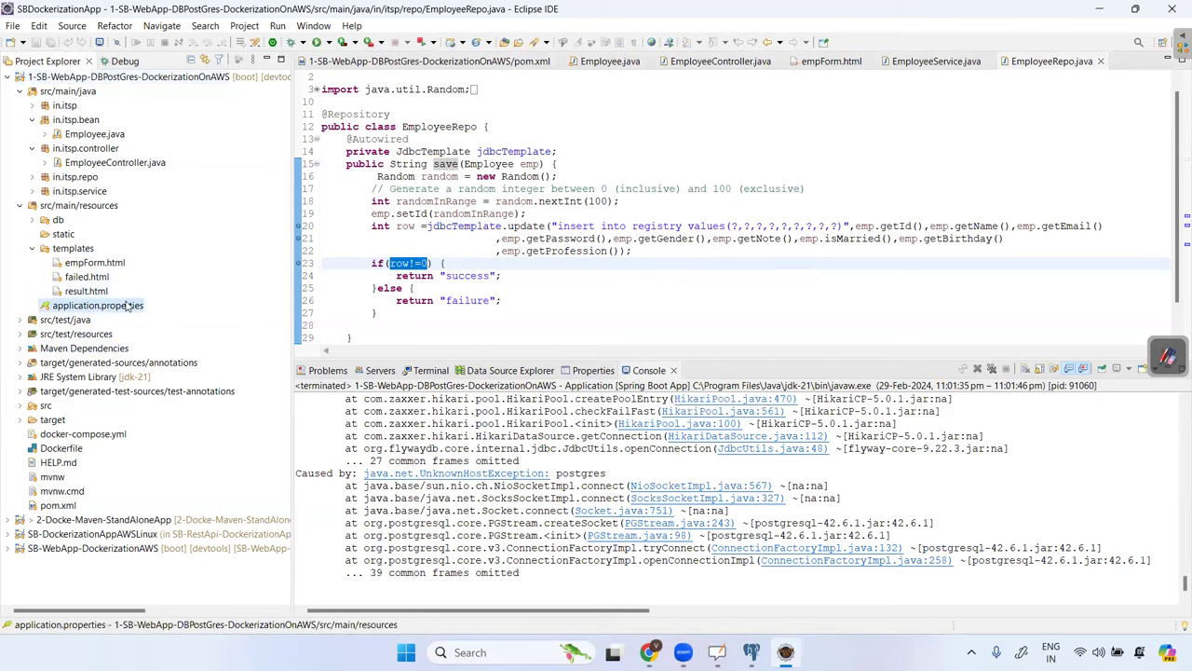
# Point the datasource at localhost:5432/db with username postgres and save application.properties
pyautogui.doubleClick(594, 77)
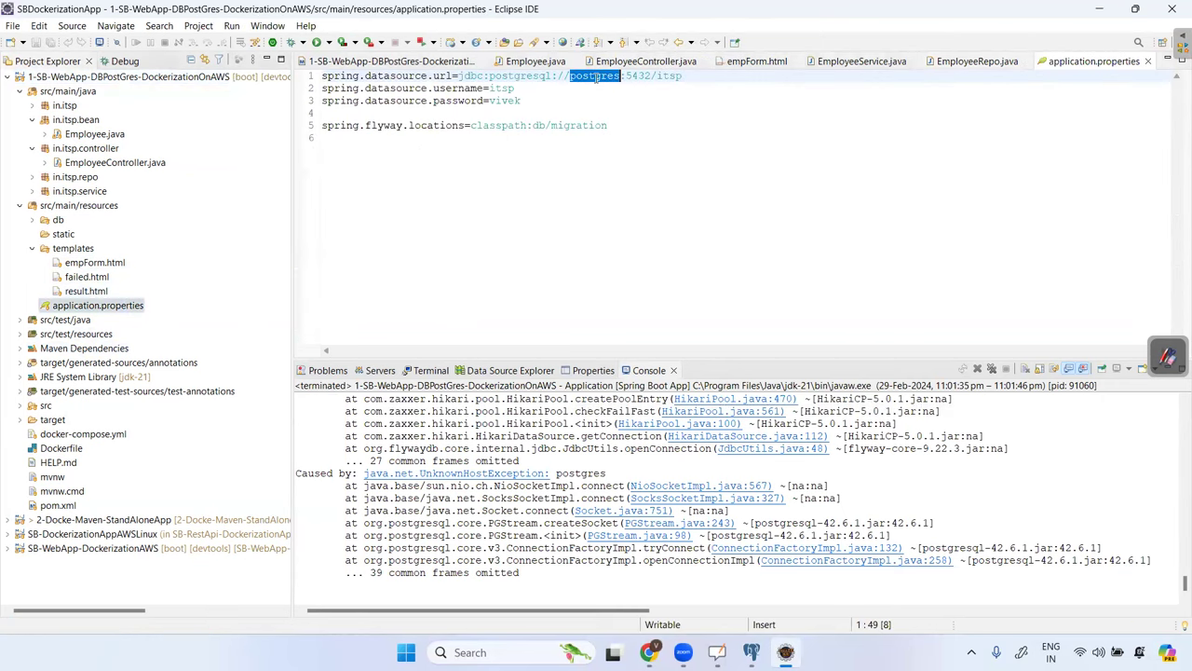
pyautogui.write('localhost:5432/i')
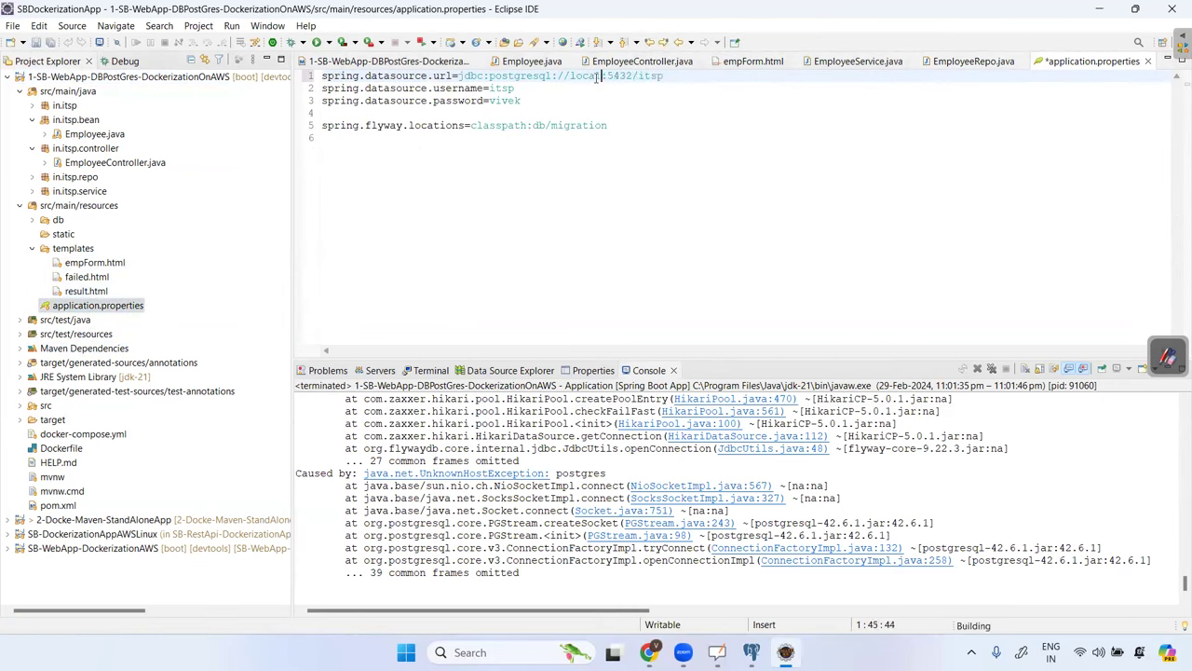
pyautogui.write('t')
pyautogui.doubleClick(677, 74)
pyautogui.write('db')
pyautogui.doubleClick(499, 86)
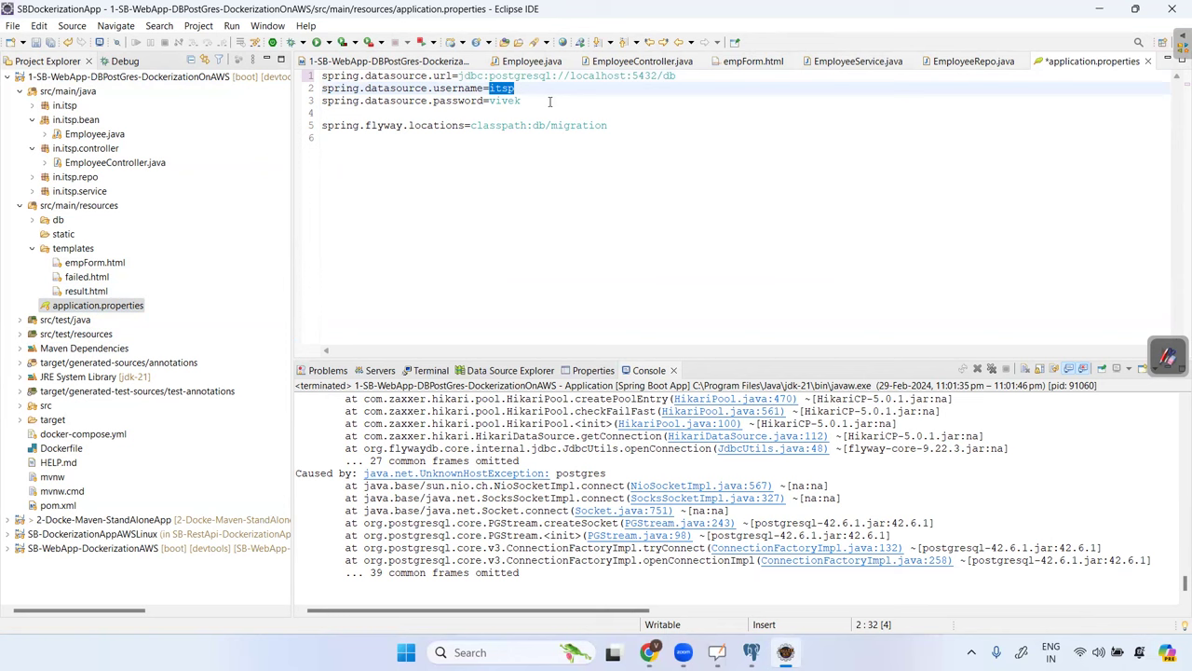
pyautogui.write('postgres')
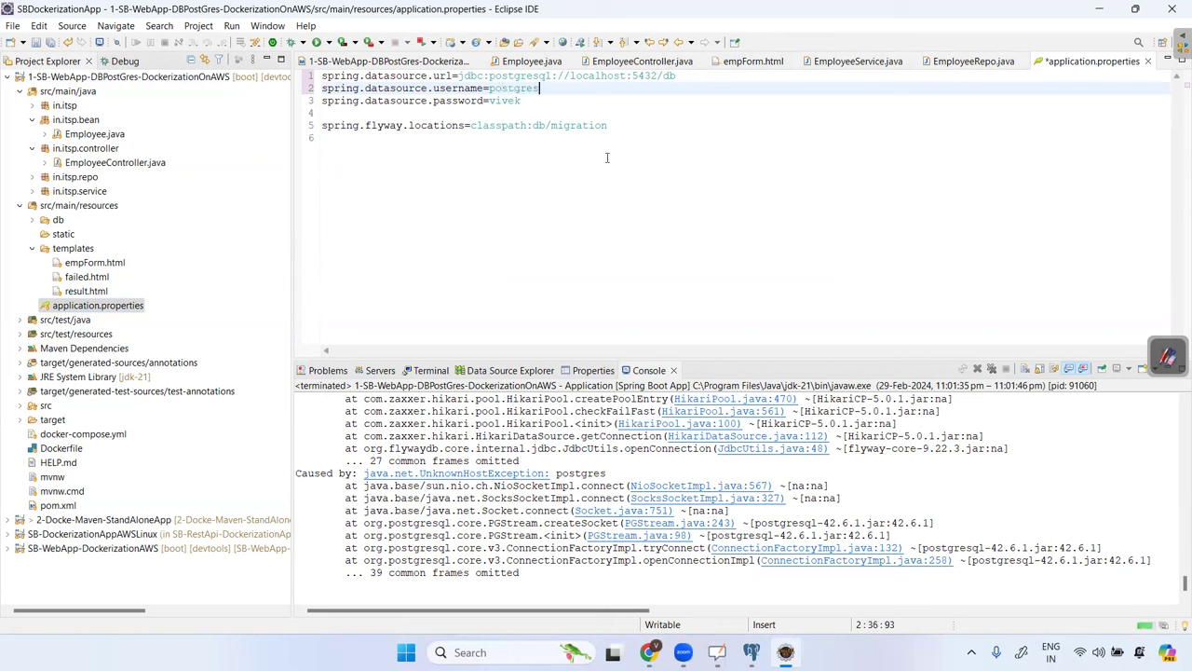
pyautogui.hotkey('ctrl', 's')
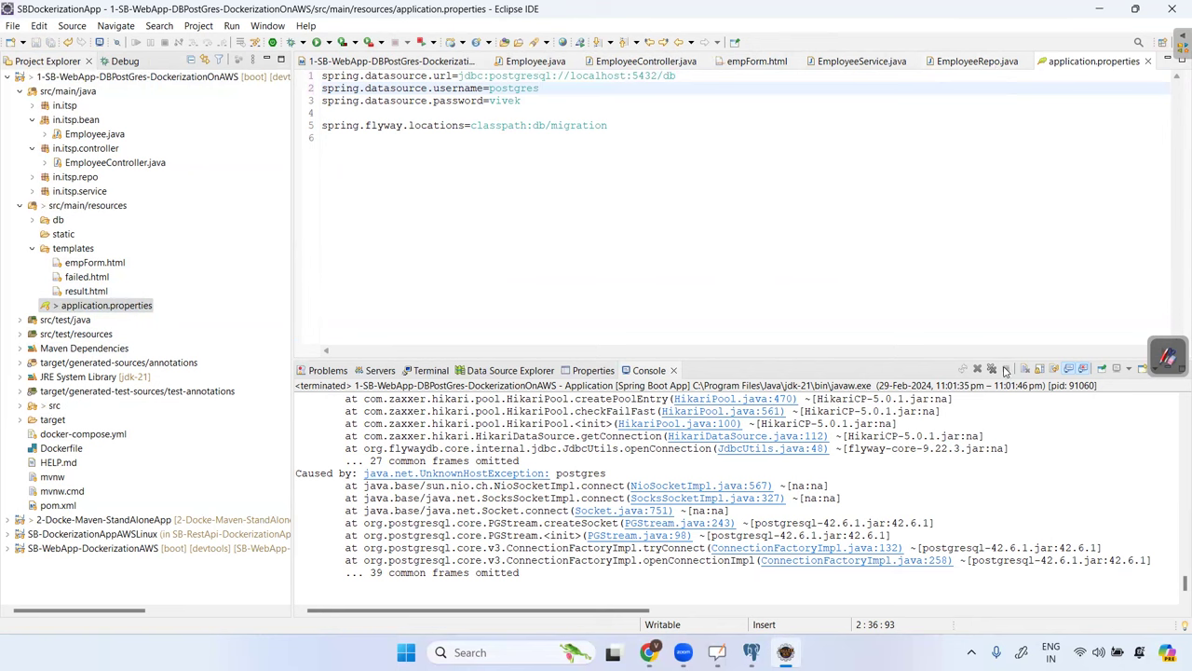
# Clear the console and relaunch the Spring Boot App, which starts Tomcat on port 8080
pyautogui.click(1005, 371)
pyautogui.click(186, 76)
pyautogui.rightClick(191, 76)
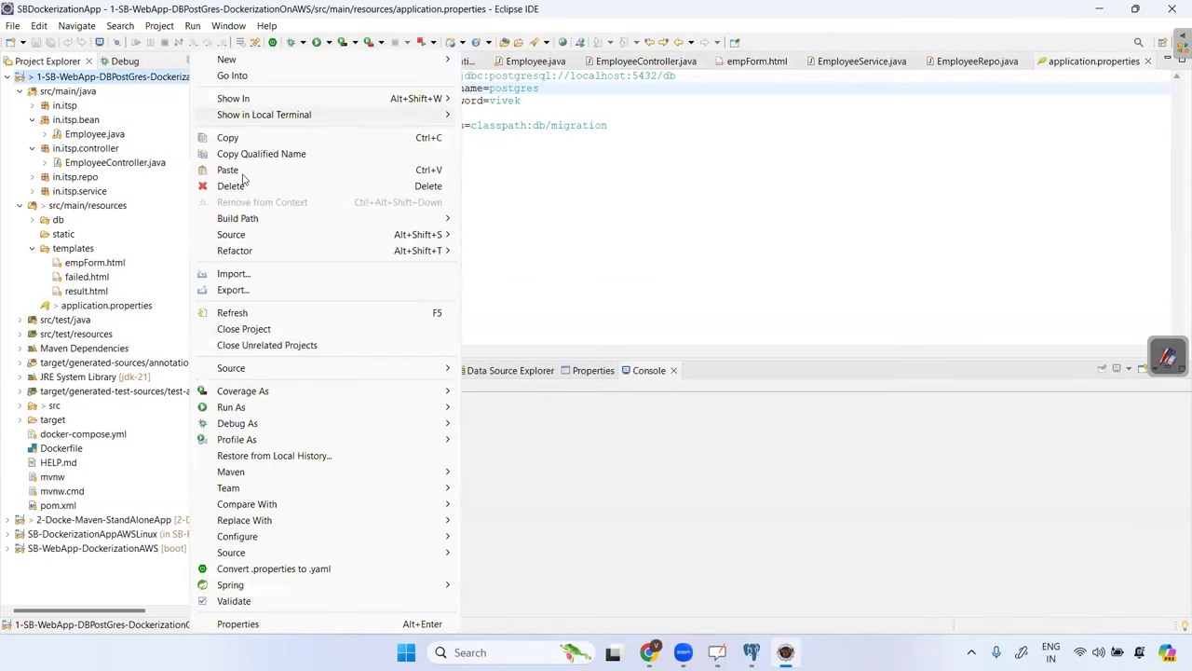
pyautogui.moveTo(242, 407)
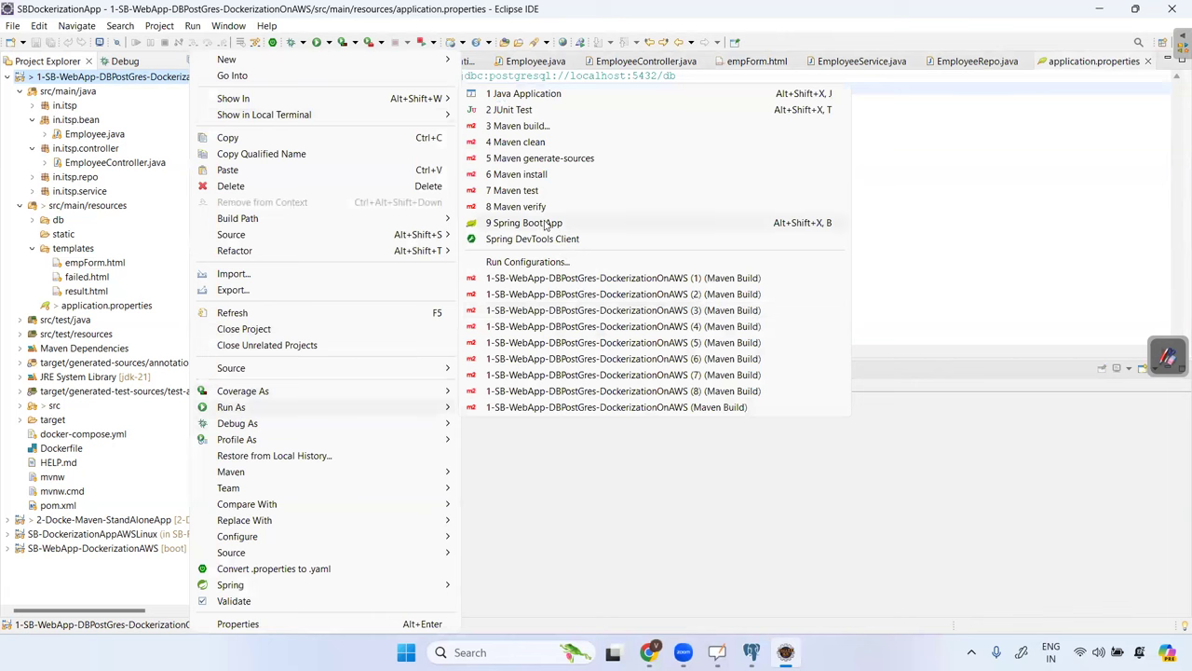
pyautogui.click(546, 224)
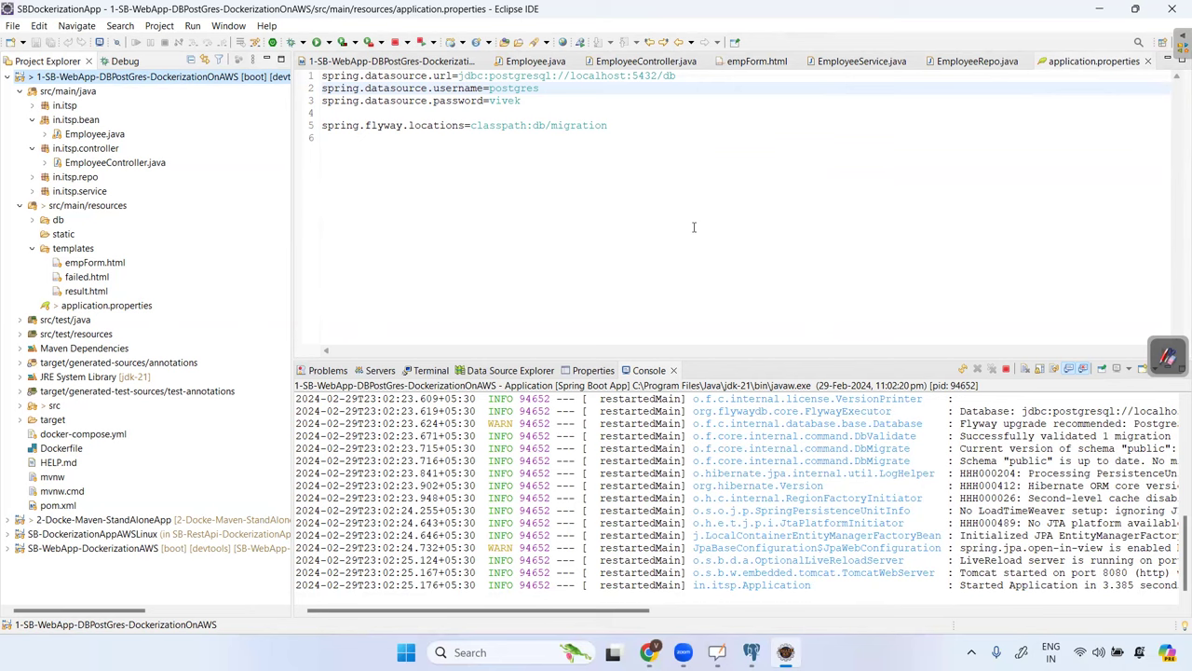
pyautogui.click(648, 652)
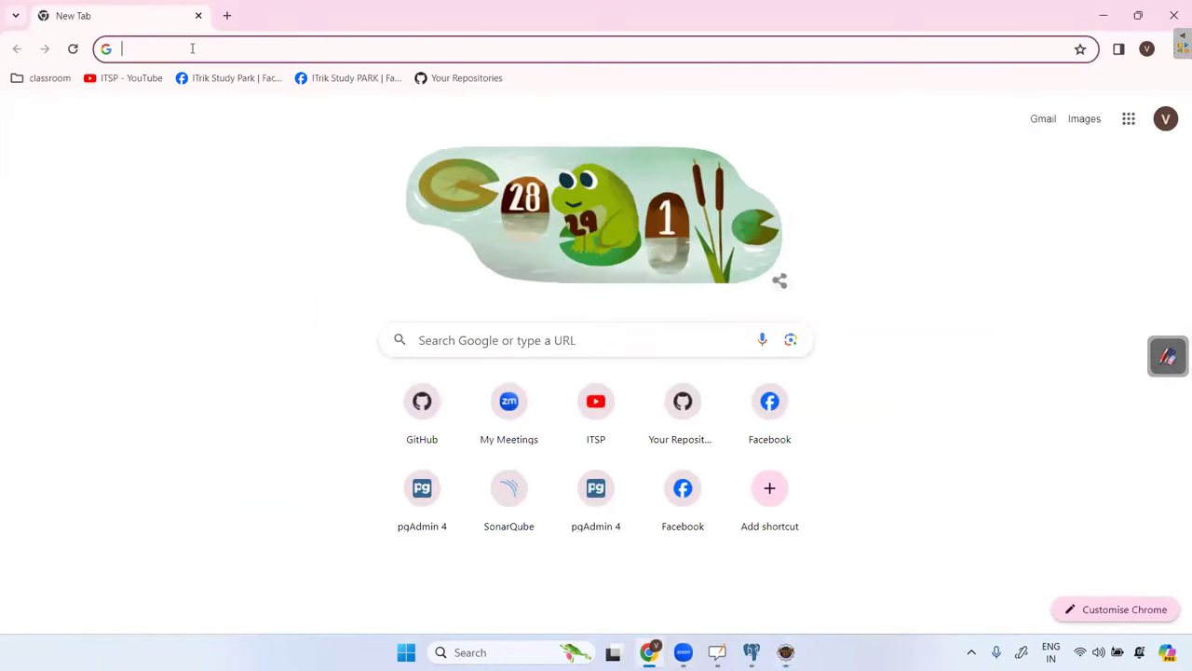
# Load localhost:8080 in the Chrome tab
pyautogui.write('localhost:505')
pyautogui.press('BackSpace')
pyautogui.press('BackSpace')
pyautogui.press('BackSpace')
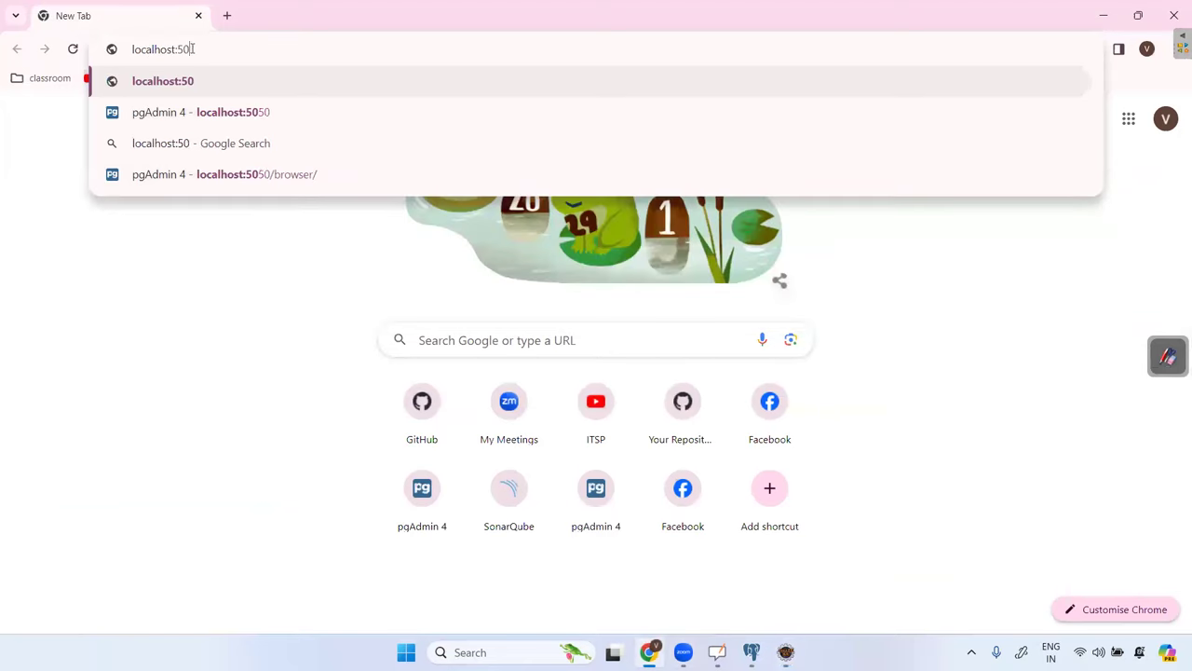
pyautogui.write('808')
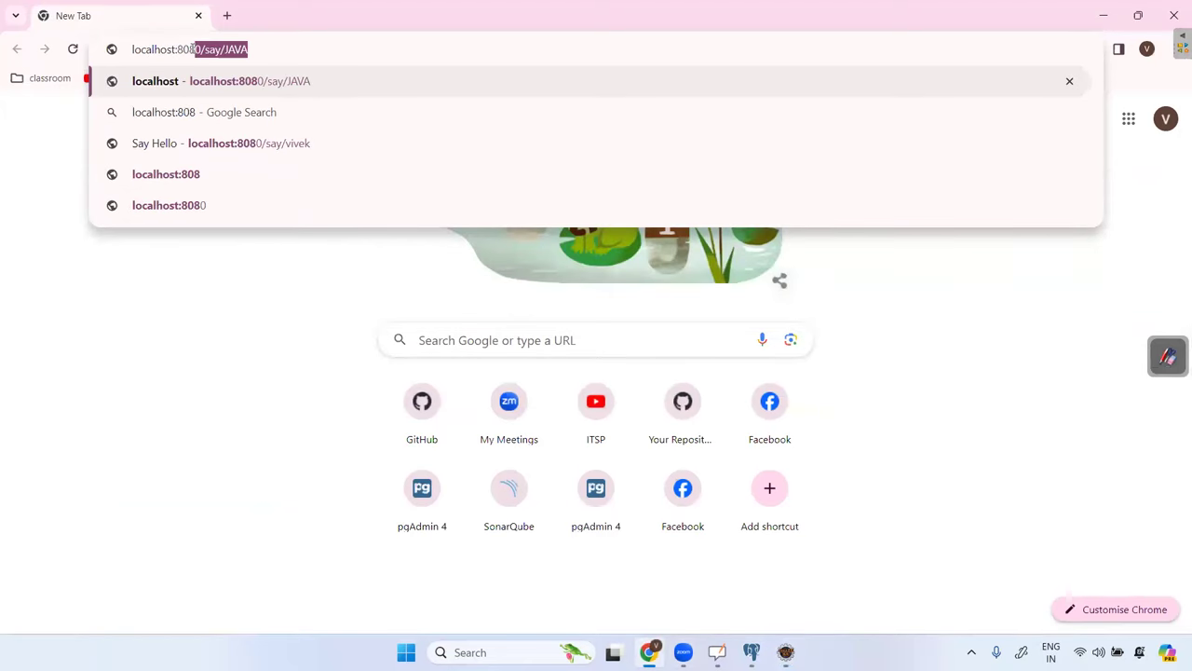
pyautogui.write('0')
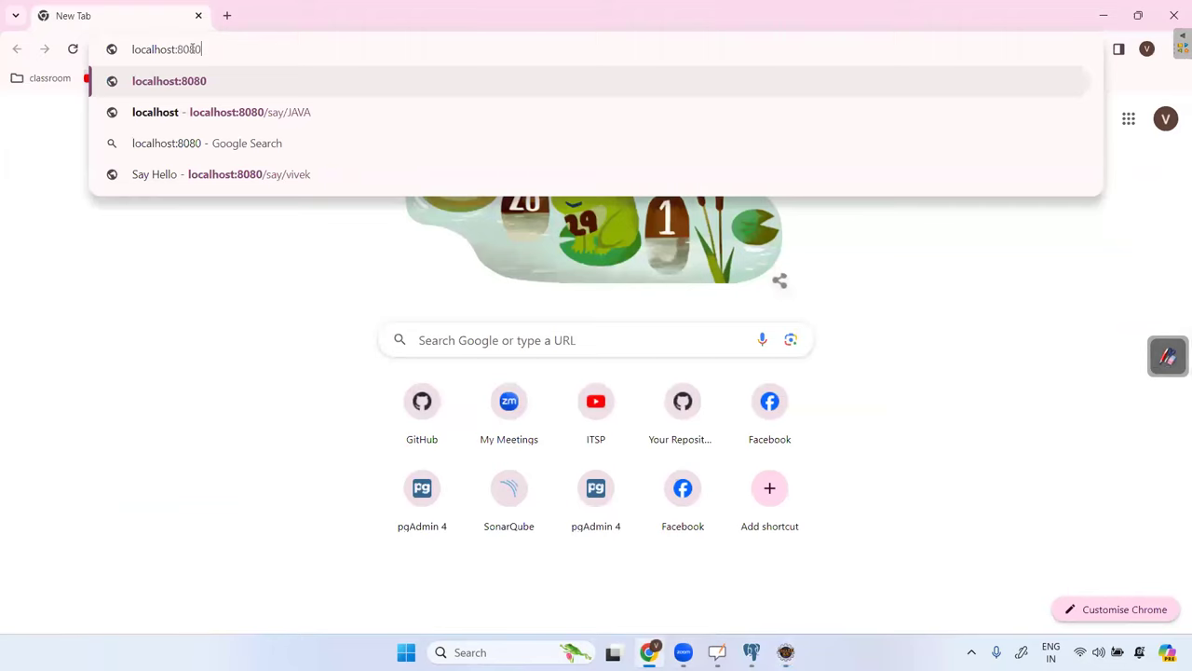
pyautogui.press('Return')
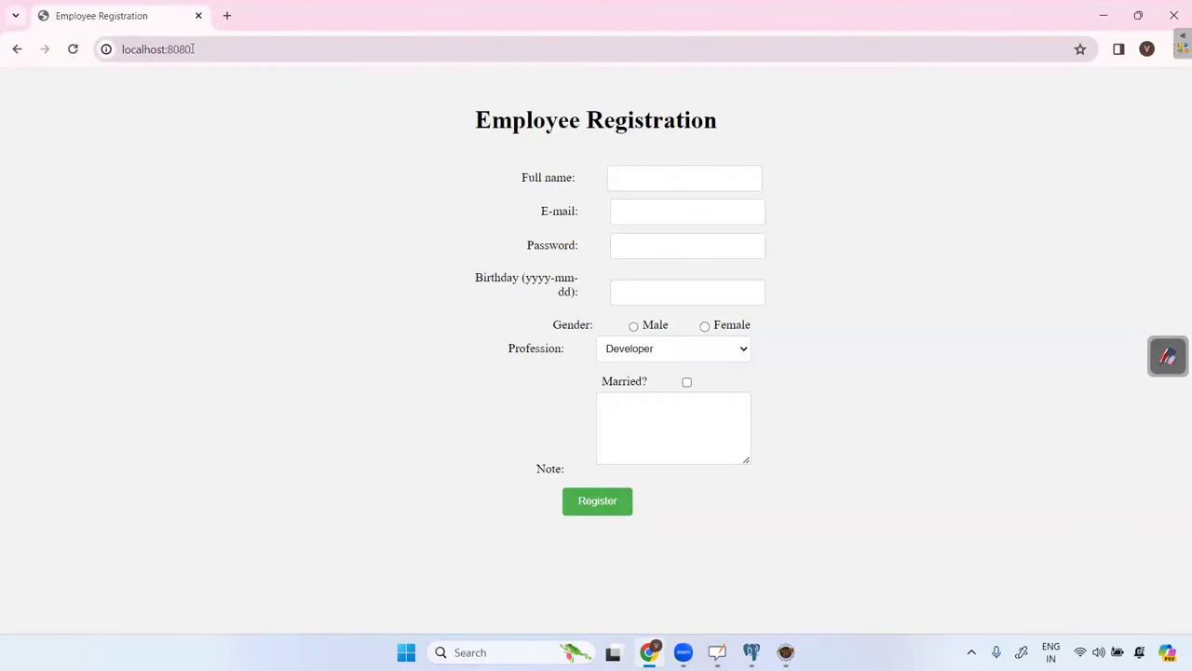
# Fill in the employee's full name in capitals, e-mail address and password
pyautogui.click(646, 182)
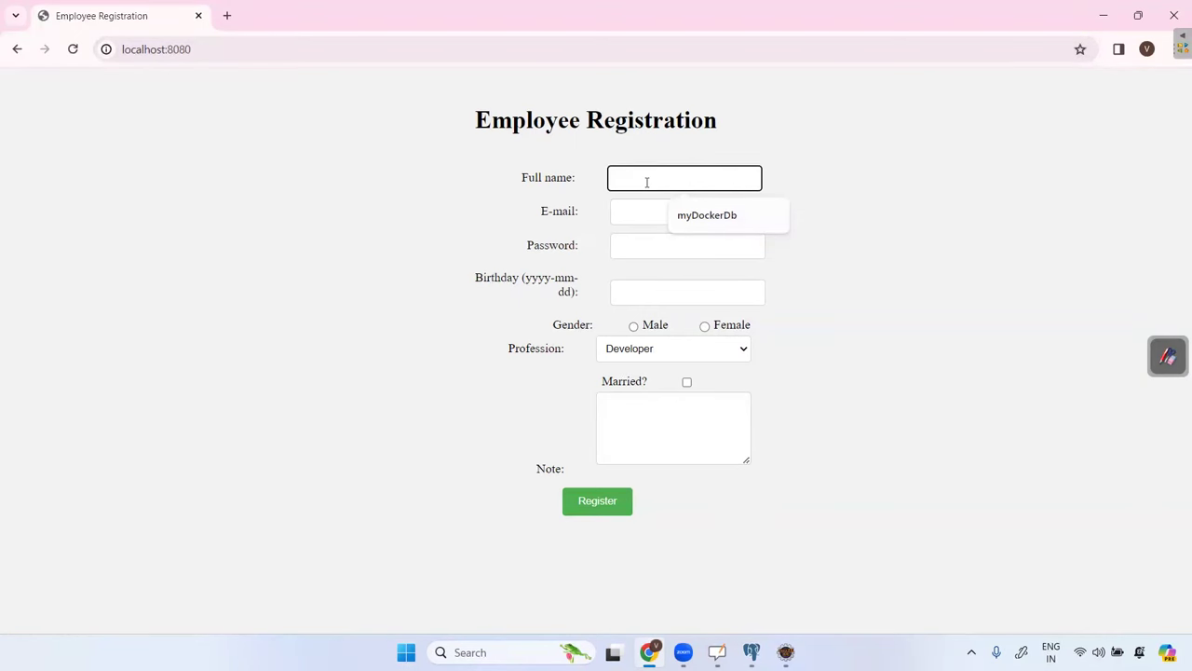
pyautogui.press('capslock')
pyautogui.write('VIVEK')
pyautogui.press('Tab')
pyautogui.press('capslock')
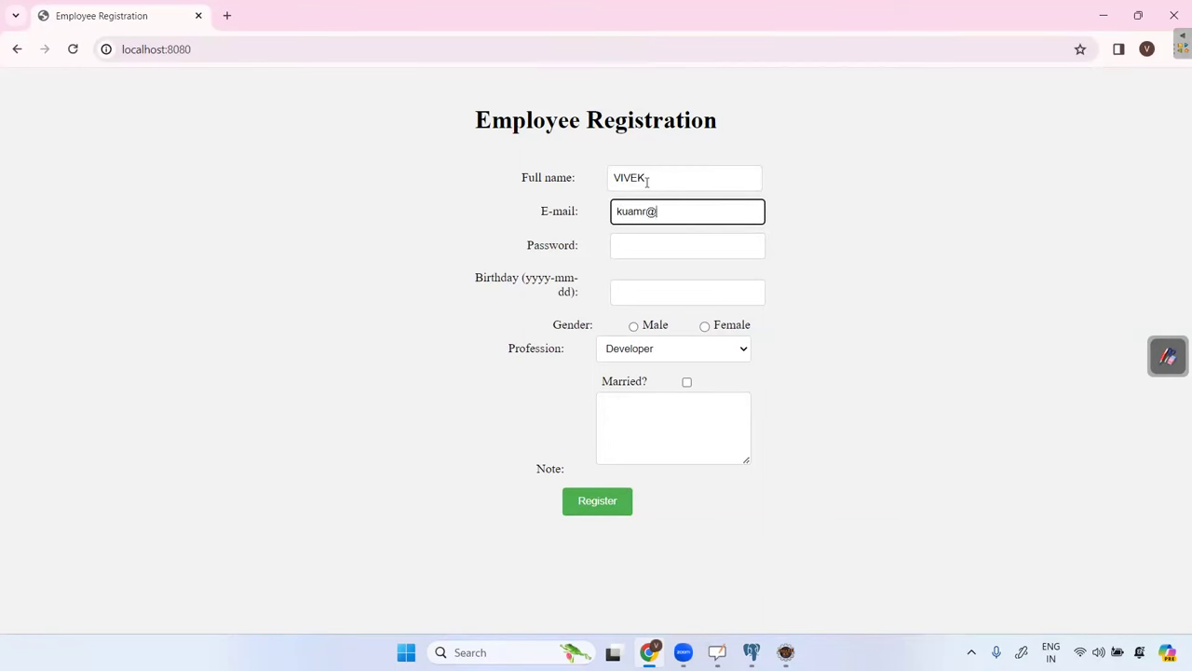
pyautogui.press('Tab')
pyautogui.write('123')
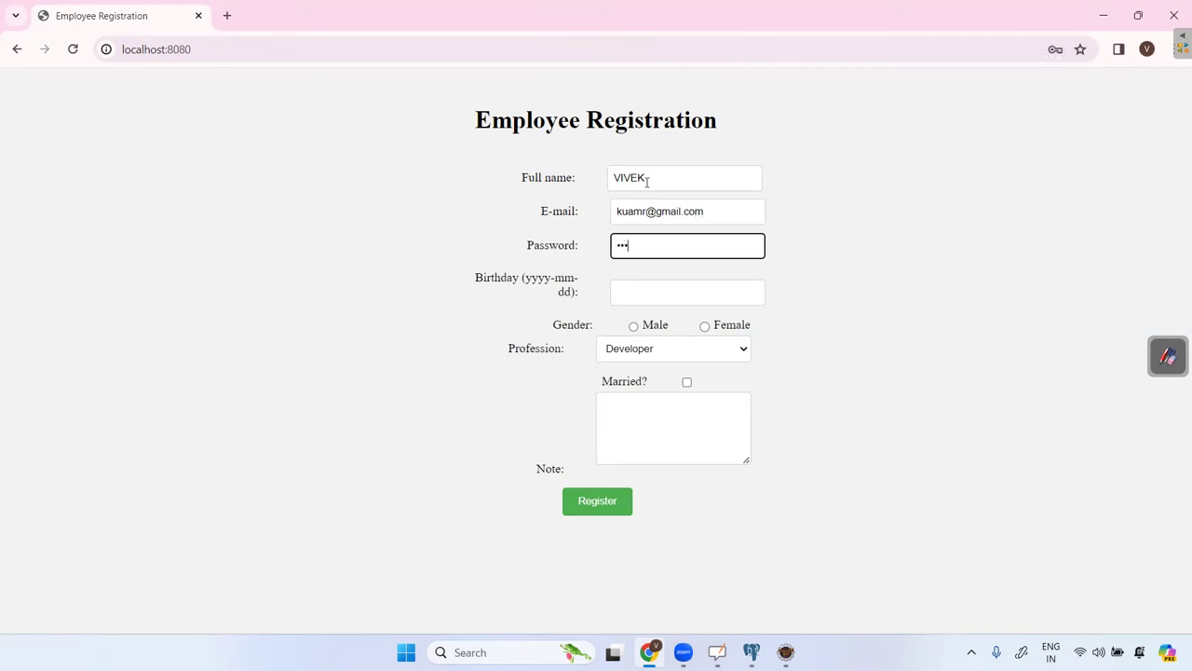
# Set birthday 12-12-2024 and gender Male, leaving Developer as the profession
pyautogui.click(668, 295)
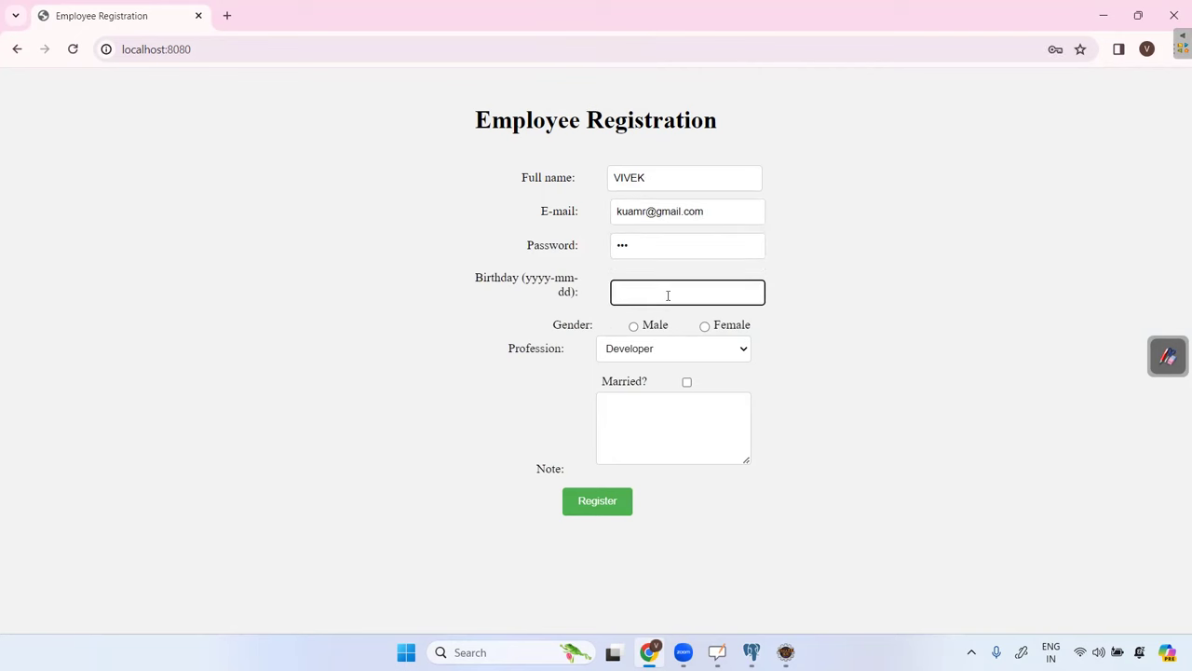
pyautogui.write('12-12-2024')
pyautogui.click(633, 326)
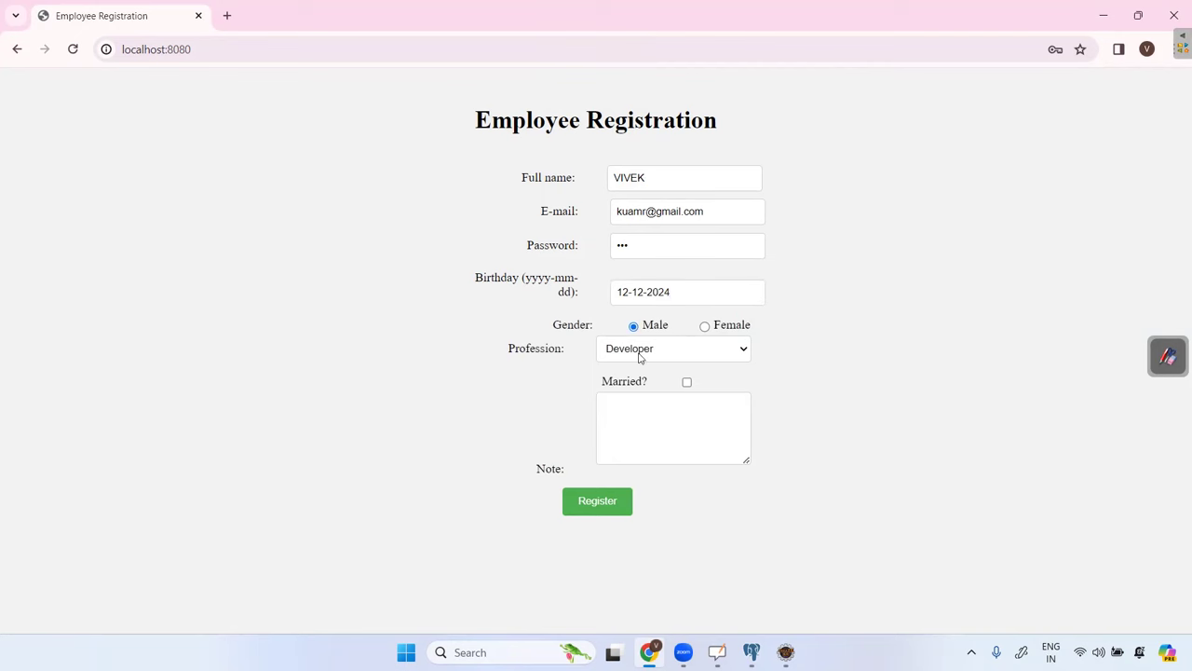
pyautogui.click(639, 352)
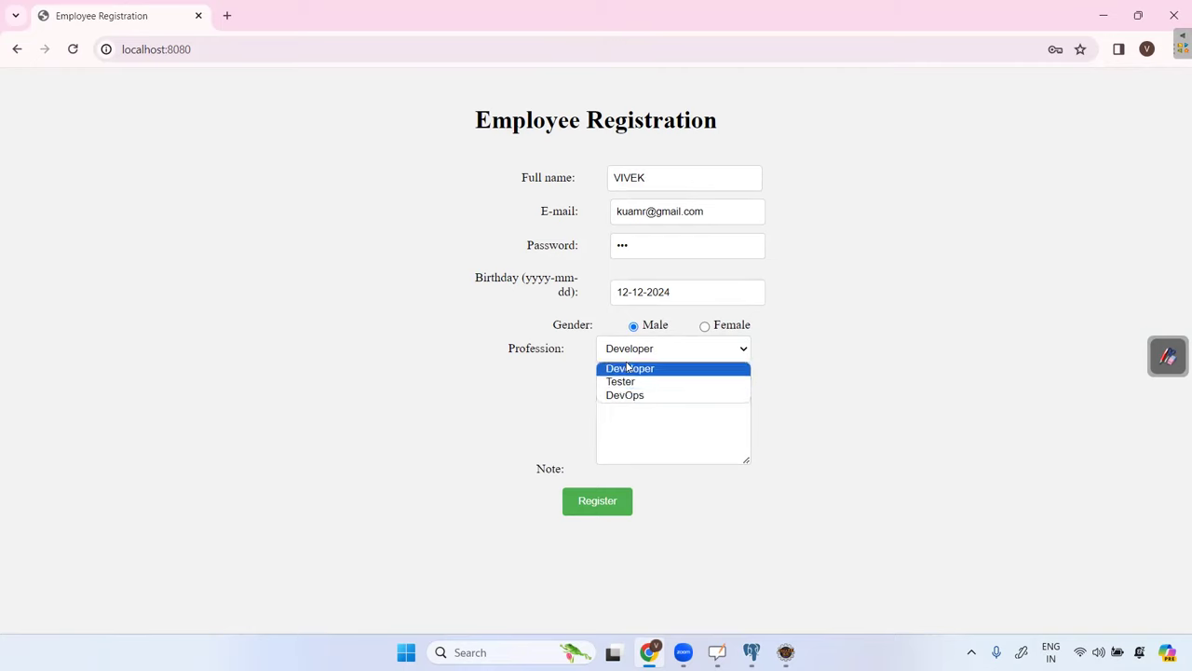
pyautogui.hotkey('alt', 'Tab')
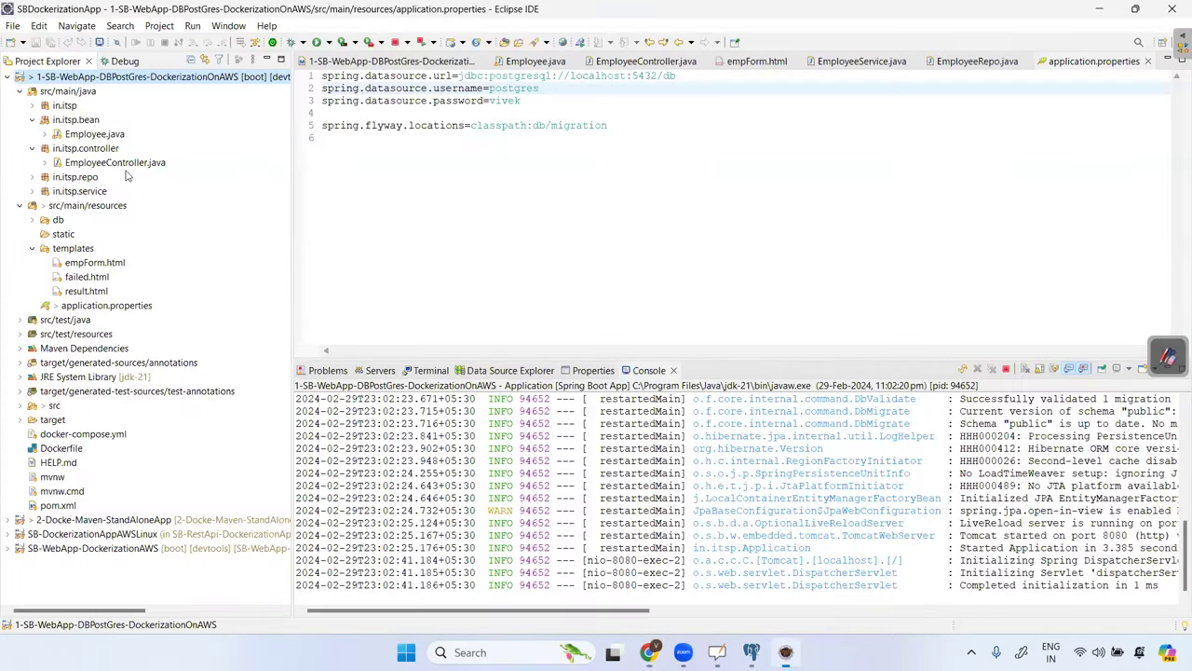
# Check the controller's profession options Developer, Tester and DevOps in EmployeeController.java
pyautogui.doubleClick(111, 162)
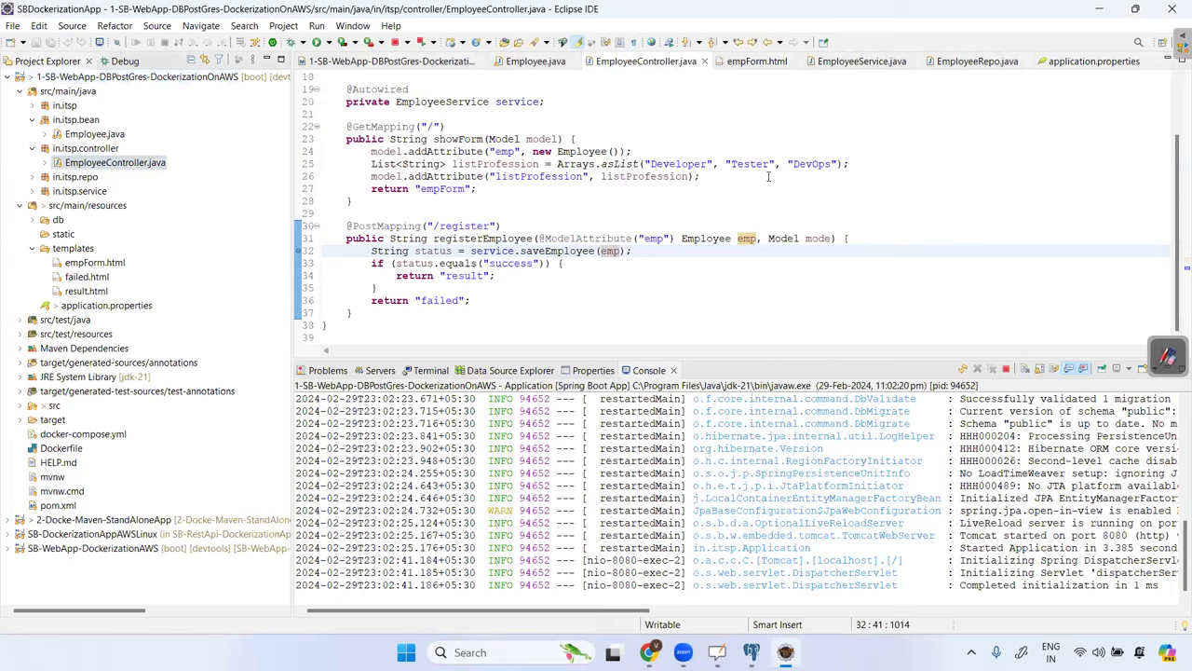
pyautogui.moveTo(846, 165); pyautogui.dragTo(744, 165)
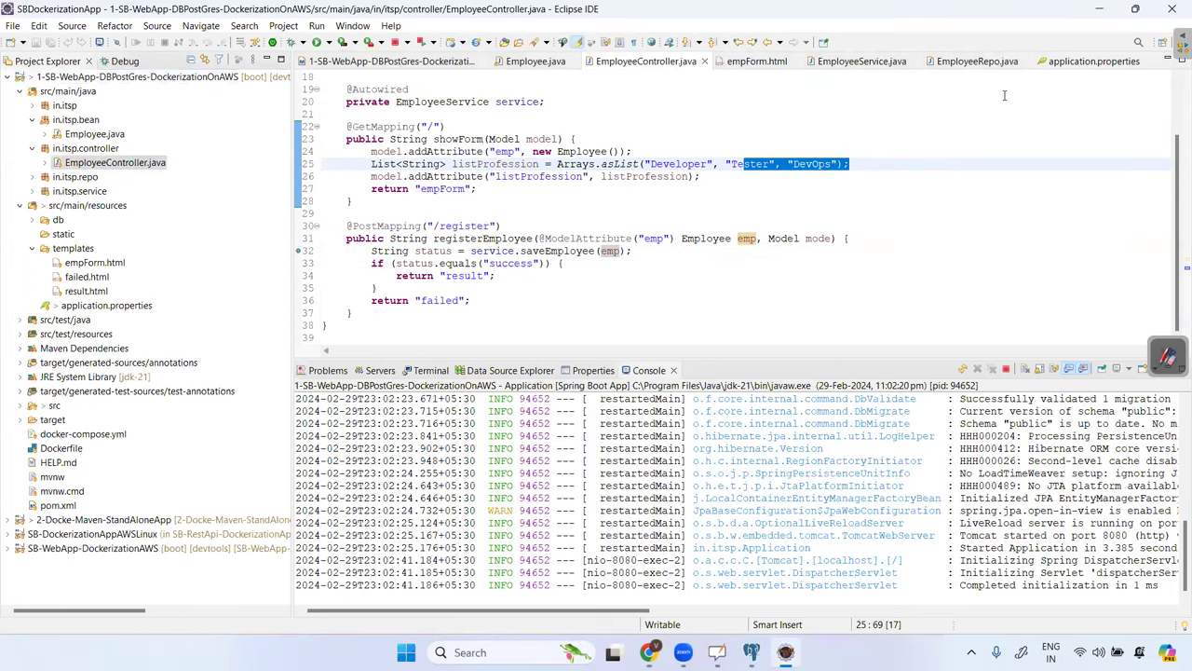
pyautogui.click(1099, 9)
# Choose Tester as the profession and tick Married on the registration form
pyautogui.click(686, 349)
pyautogui.click(652, 381)
pyautogui.click(687, 382)
pyautogui.click(624, 415)
# Write a short note about learning coding, trimming its trailing words
pyautogui.write('Hi vive Feel ')
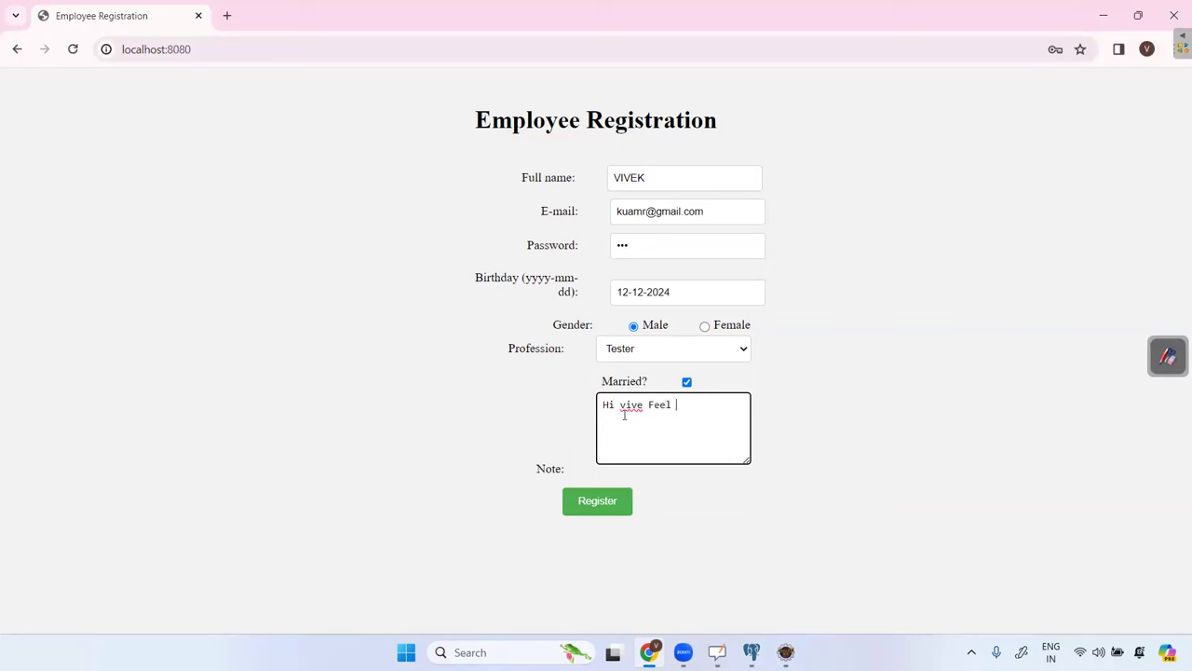
pyautogui.write('to learn coding')
pyautogui.moveTo(646, 416)
pyautogui.mouseDown()
pyautogui.moveTo(603, 416)
pyautogui.moveTo(650, 424)
pyautogui.mouseUp()
pyautogui.press('BackSpace')
pyautogui.press('BackSpace')
pyautogui.press('BackSpace')
pyautogui.press('BackSpace')
# Submit the registration and switch to Eclipse to inspect the 500 error
pyautogui.click(617, 501)
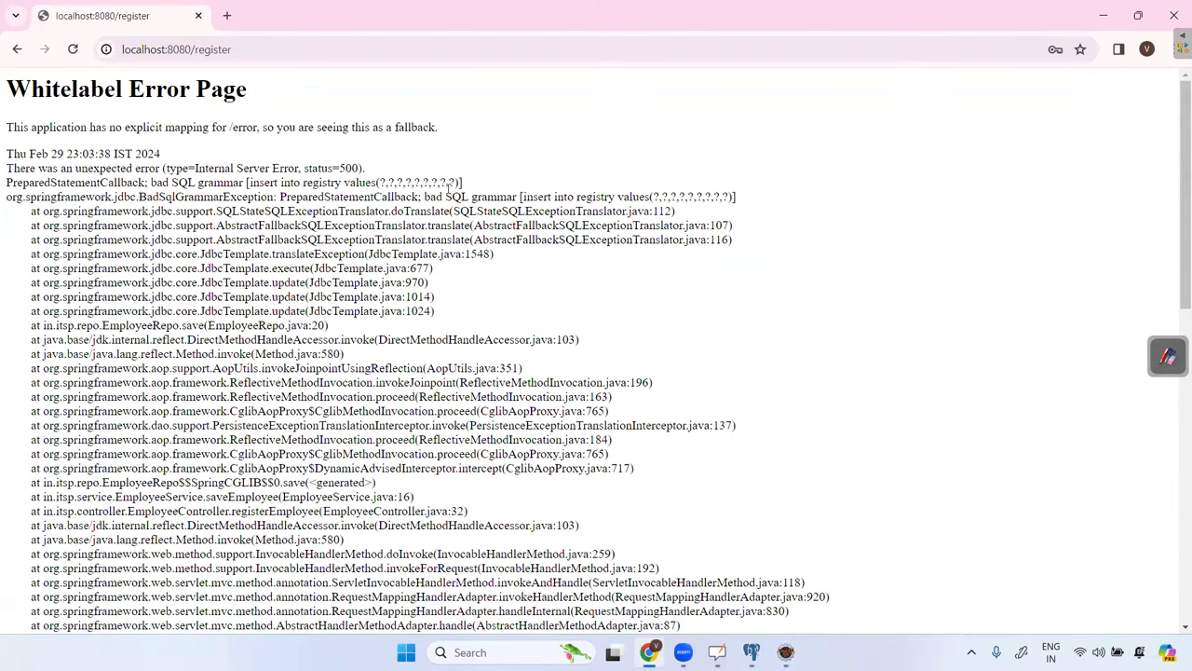
pyautogui.click(785, 652)
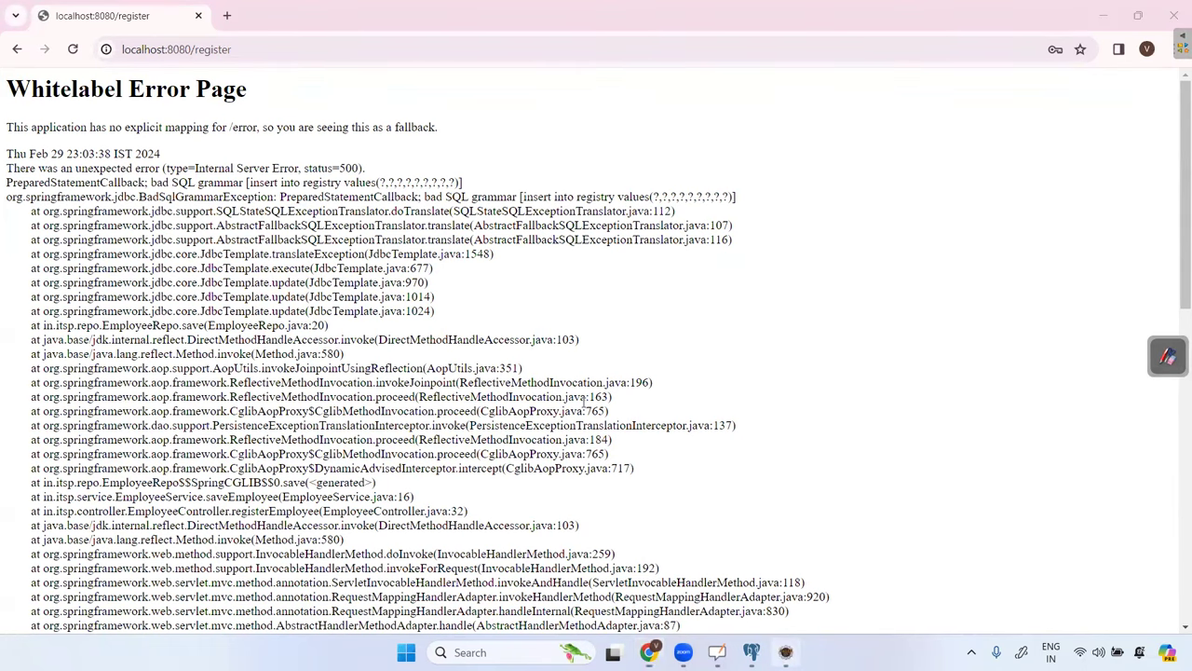
pyautogui.scroll(5, 575, 463)
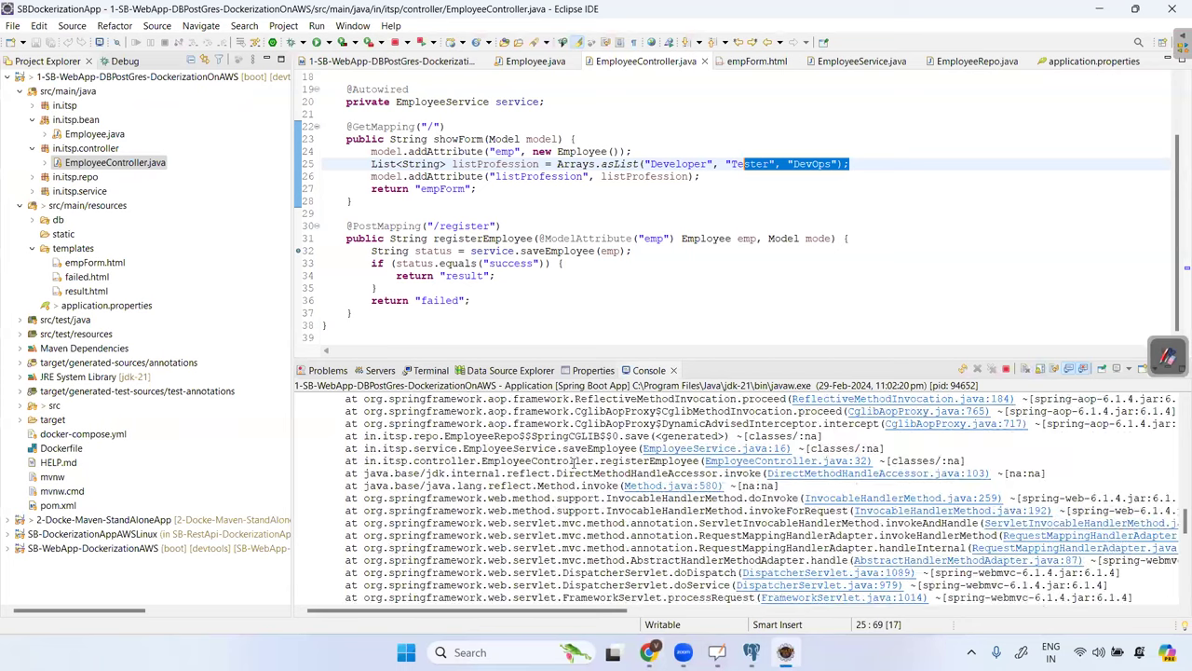
# Find the 'relation registry does not exist' error in the console log
pyautogui.scroll(3, 574, 463)
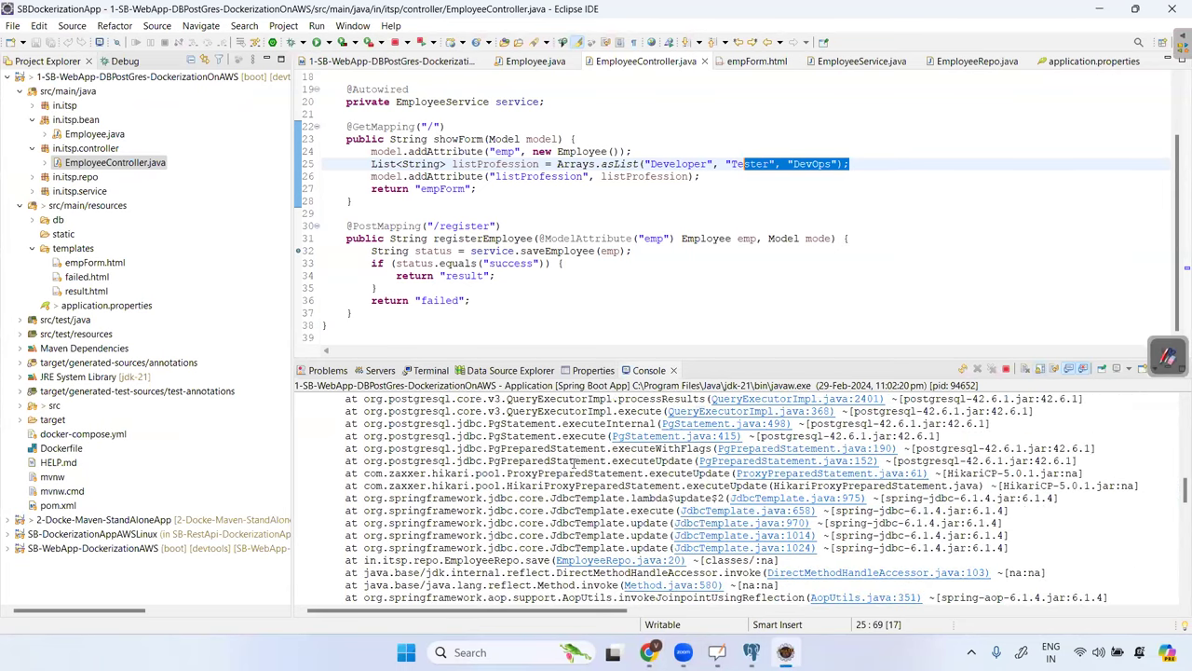
pyautogui.scroll(3, 575, 463)
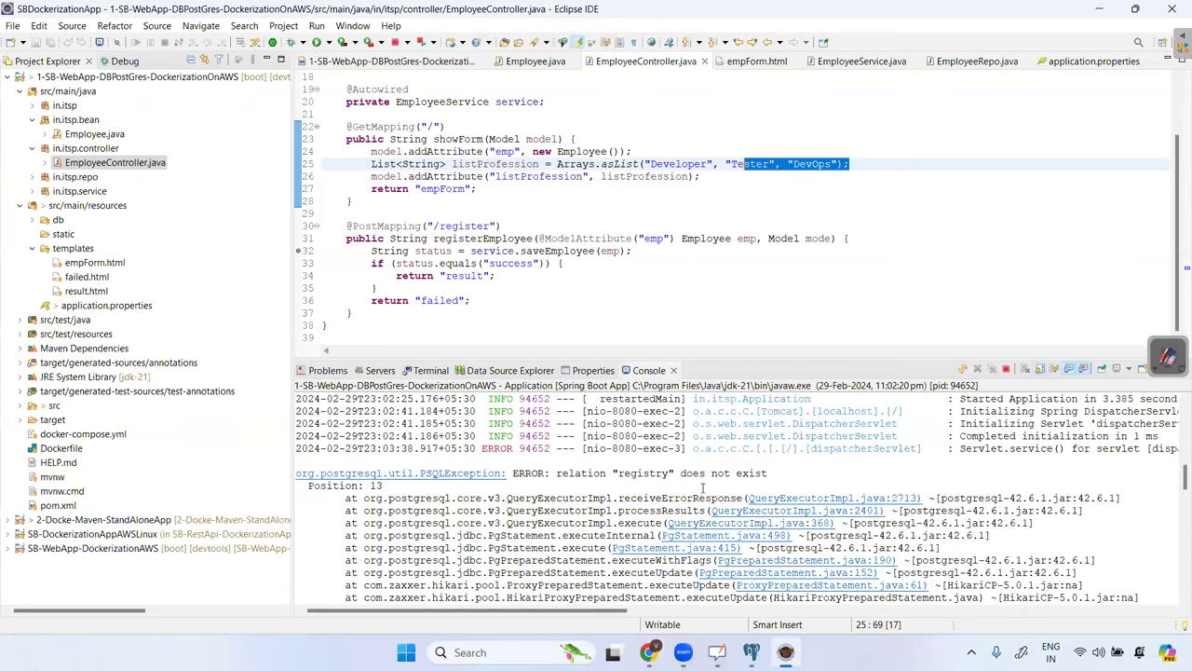
pyautogui.doubleClick(562, 474)
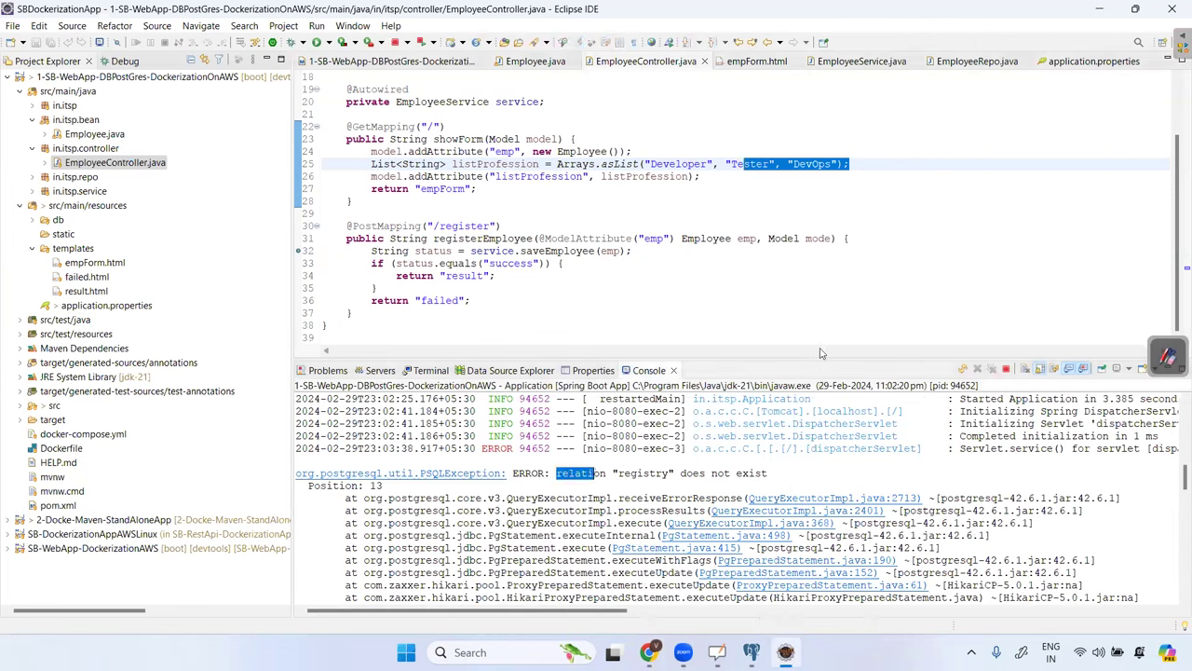
pyautogui.click(800, 321)
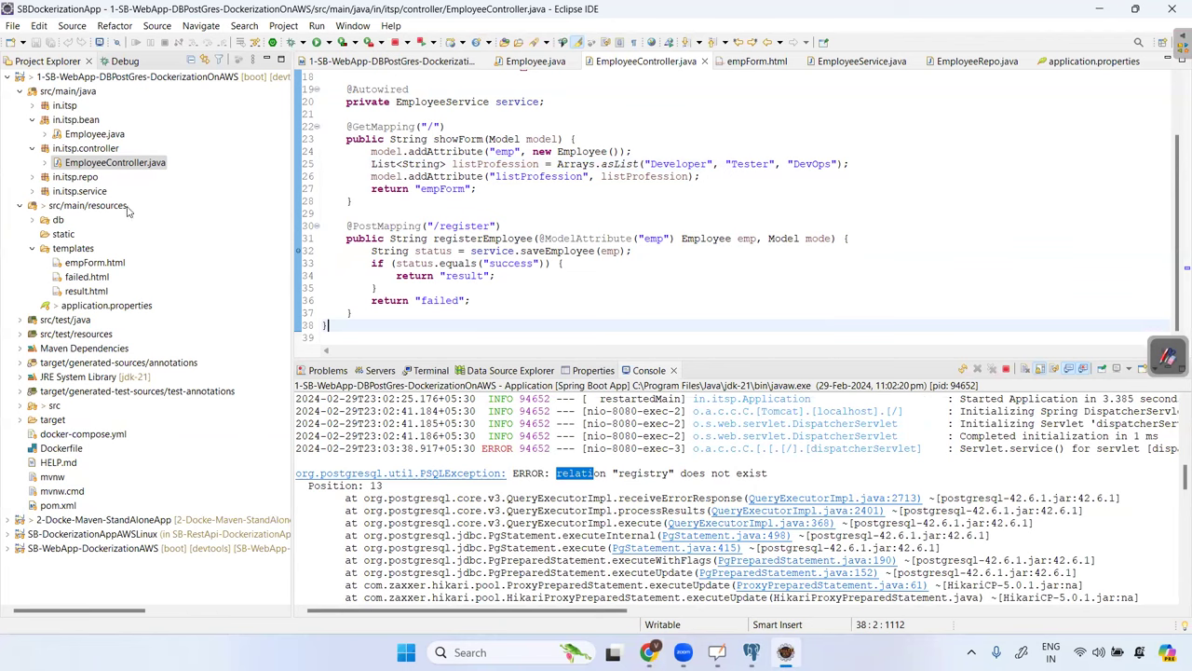
# Open application.properties and the V1__Create_table.sql script under db/migration
pyautogui.doubleClick(106, 305)
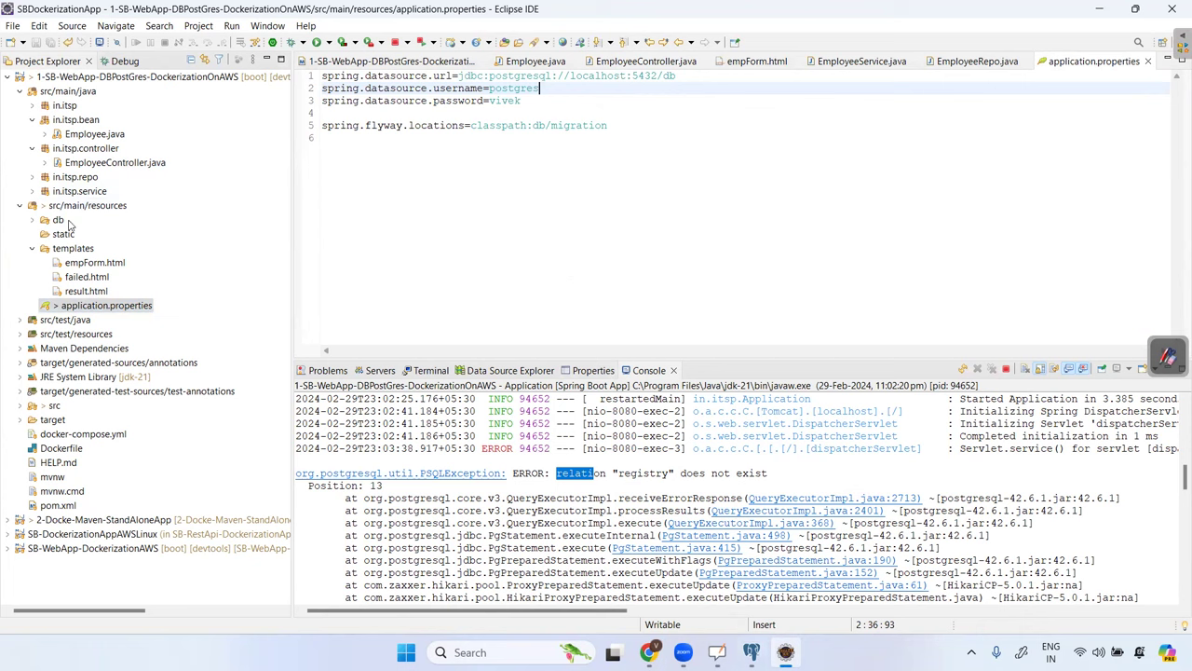
pyautogui.click(32, 220)
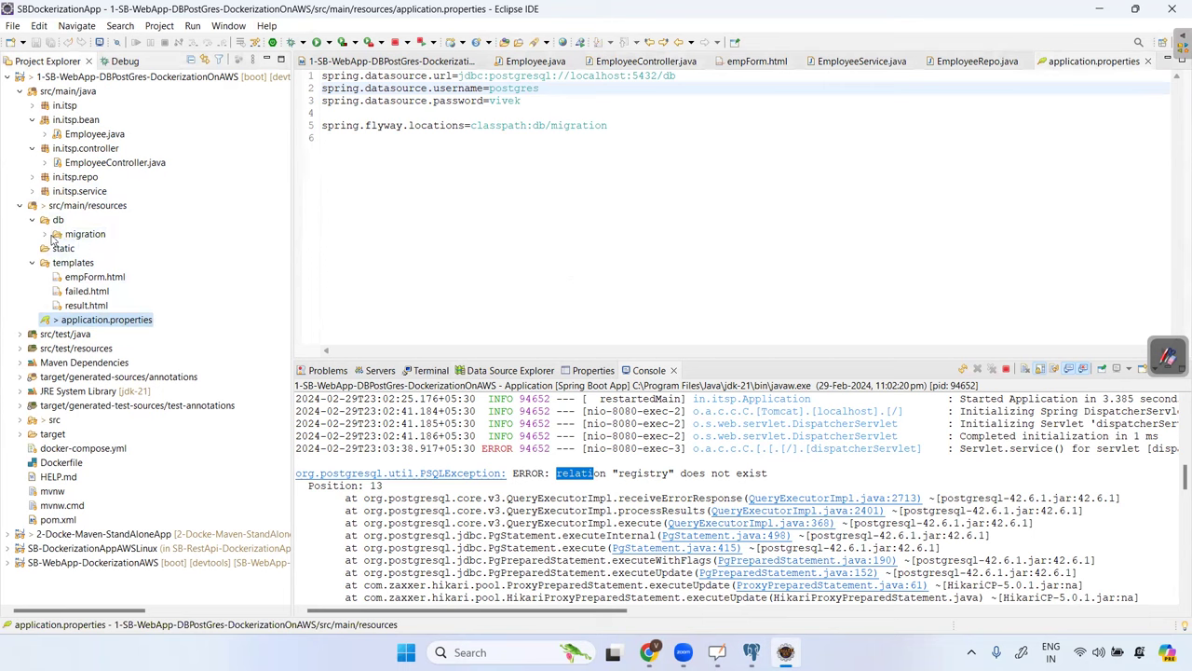
pyautogui.click(44, 234)
pyautogui.click(93, 248)
pyautogui.doubleClick(93, 248)
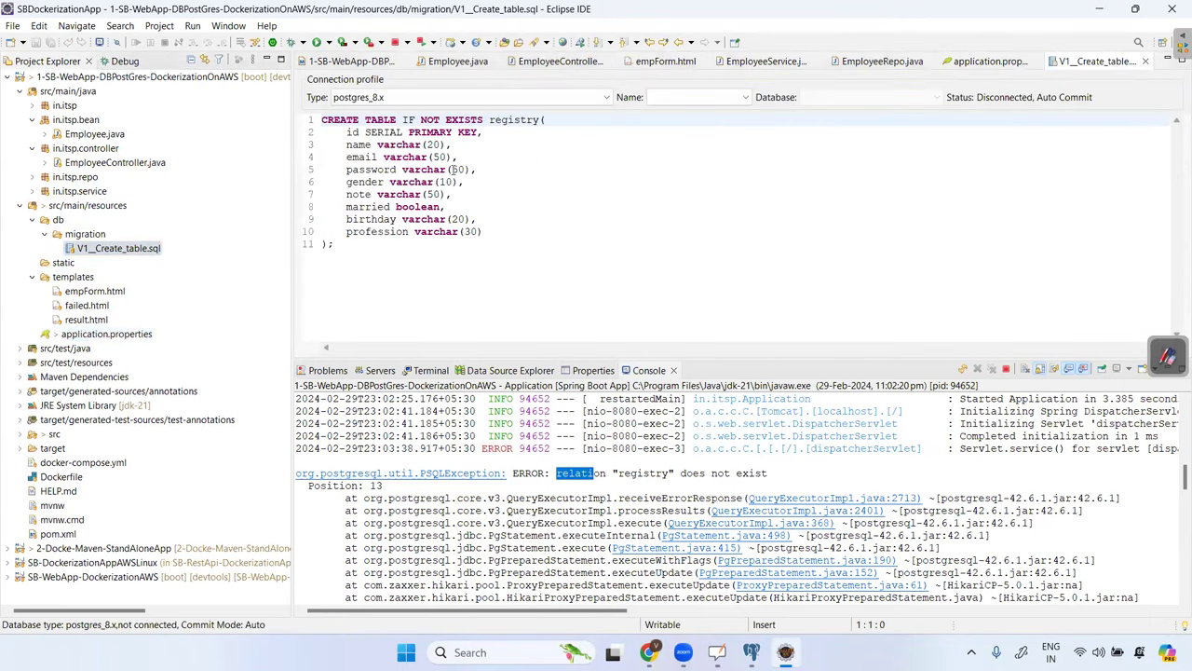
# Inspect the registry table definition in the script, then return to application.properties
pyautogui.doubleClick(508, 124)
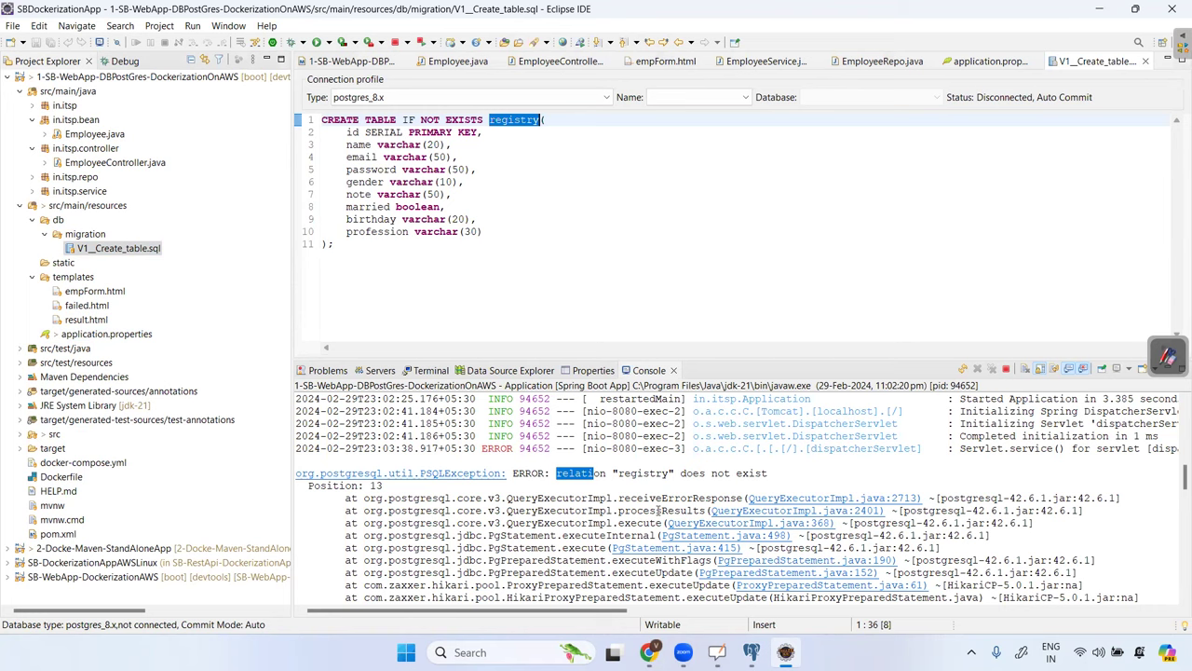
pyautogui.scroll(-6, 658, 511)
pyautogui.scroll(4, 658, 510)
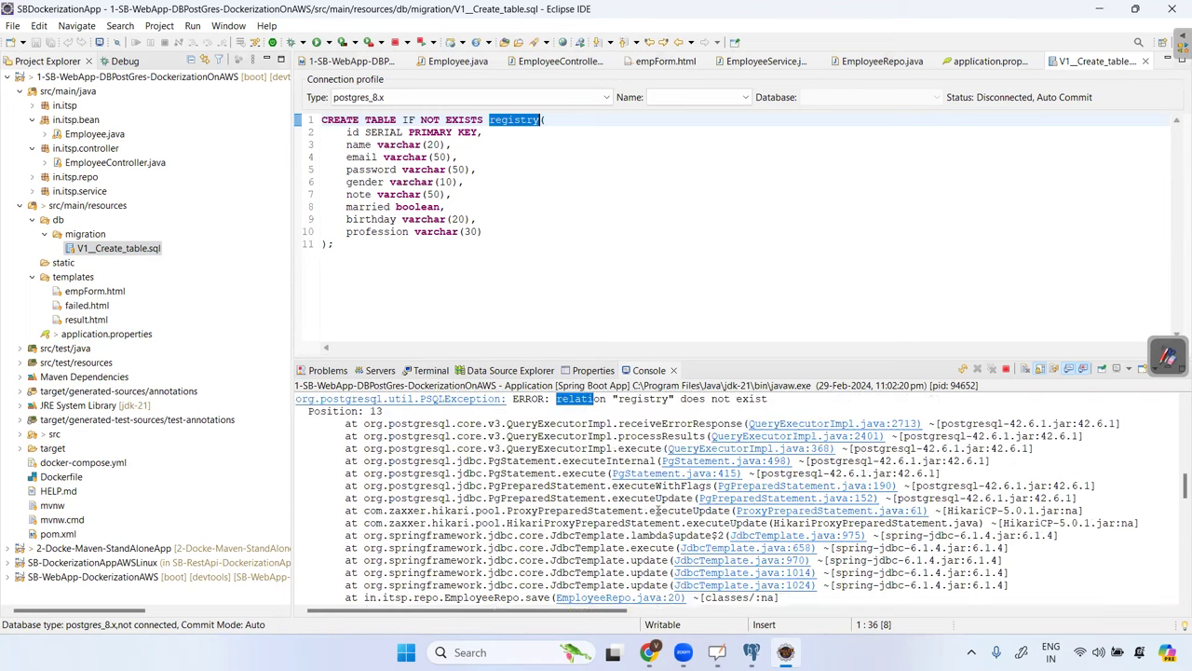
pyautogui.scroll(8, 658, 510)
pyautogui.scroll(-6, 658, 511)
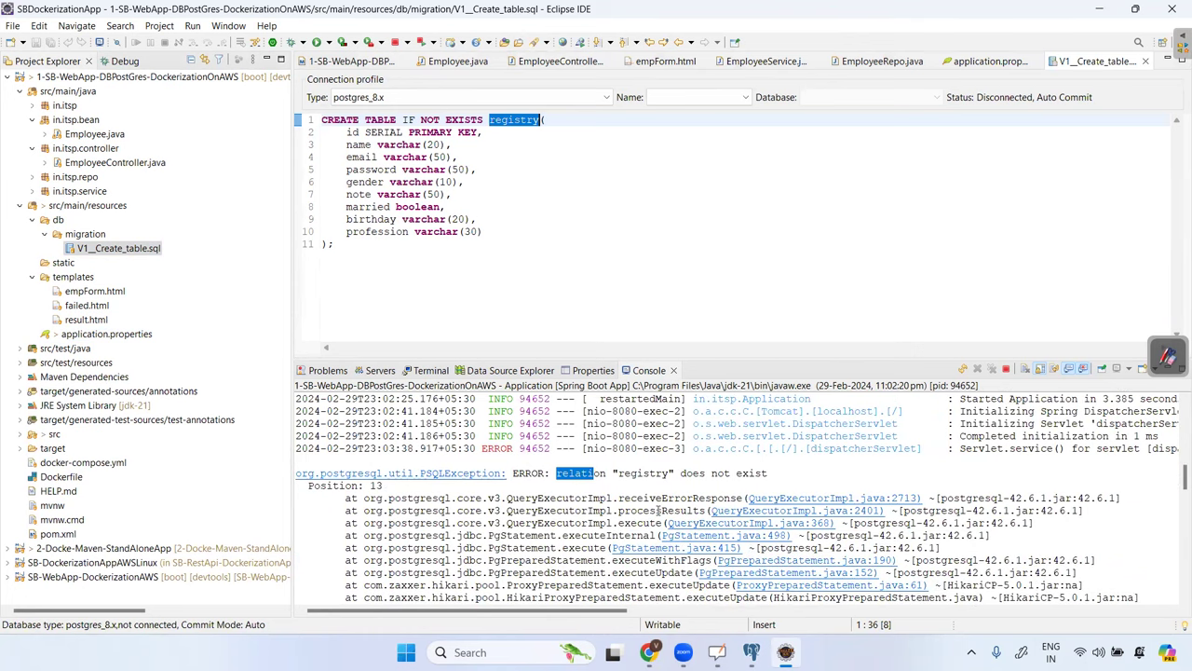
pyautogui.scroll(-3, 659, 510)
pyautogui.scroll(2, 658, 511)
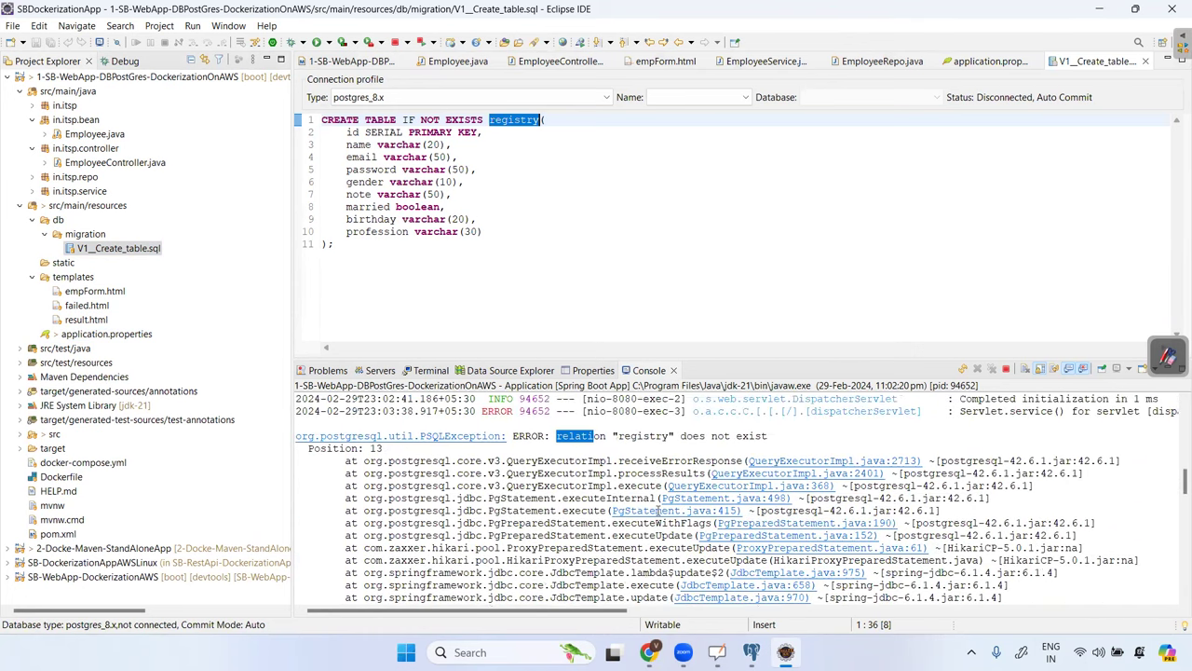
pyautogui.scroll(-5, 659, 511)
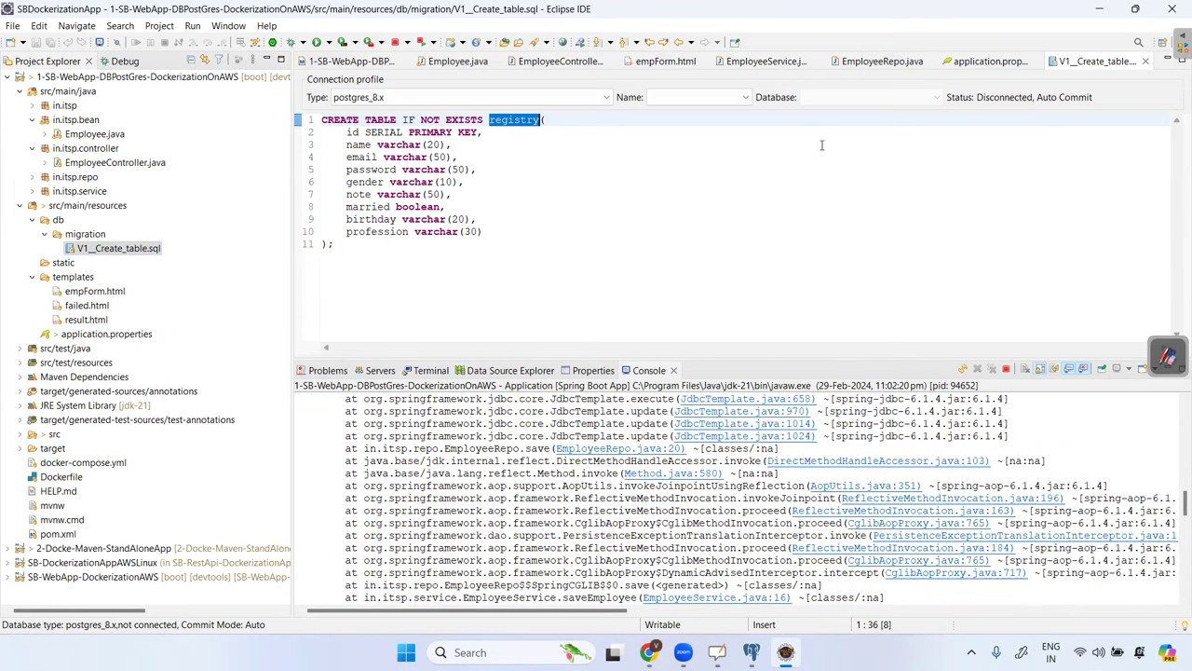
pyautogui.click(980, 63)
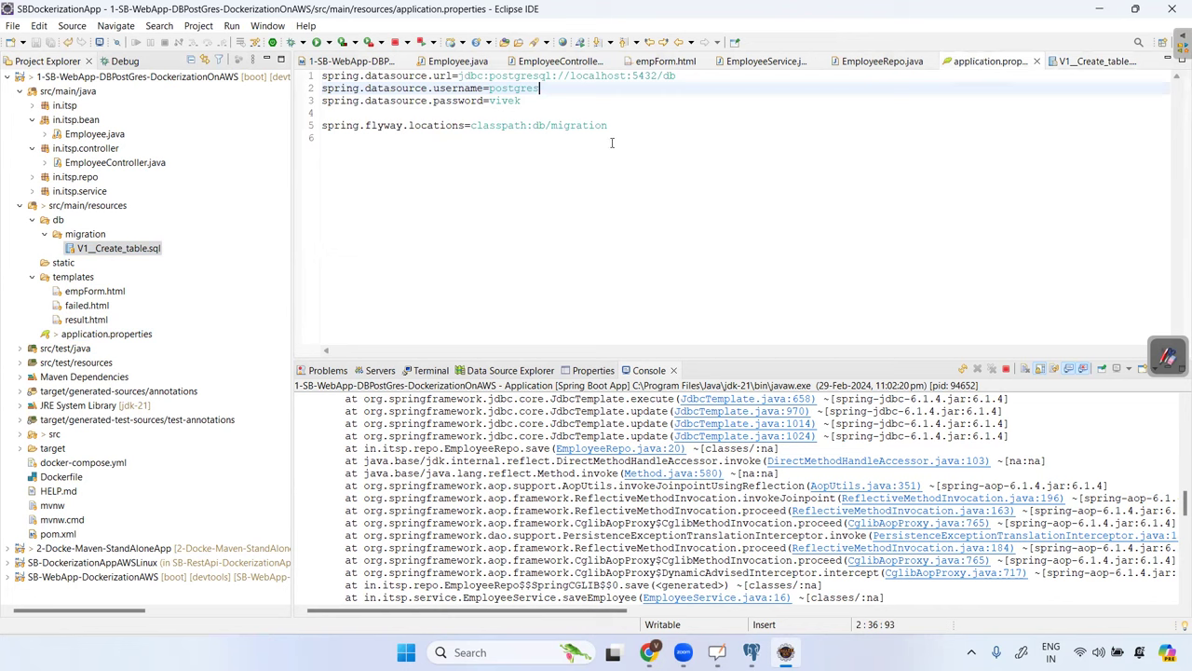
# Remove the stray space before db/migration in spring.flyway.locations and save
pyautogui.click(533, 126)
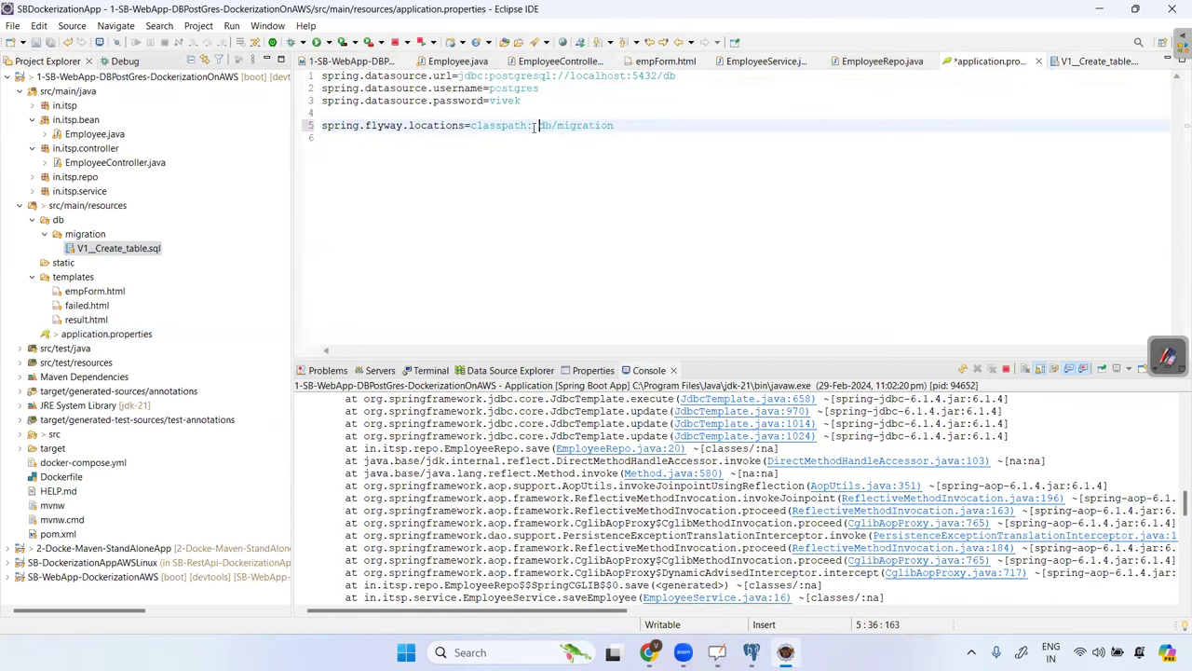
pyautogui.press('BackSpace')
pyautogui.hotkey('ctrl', 's')
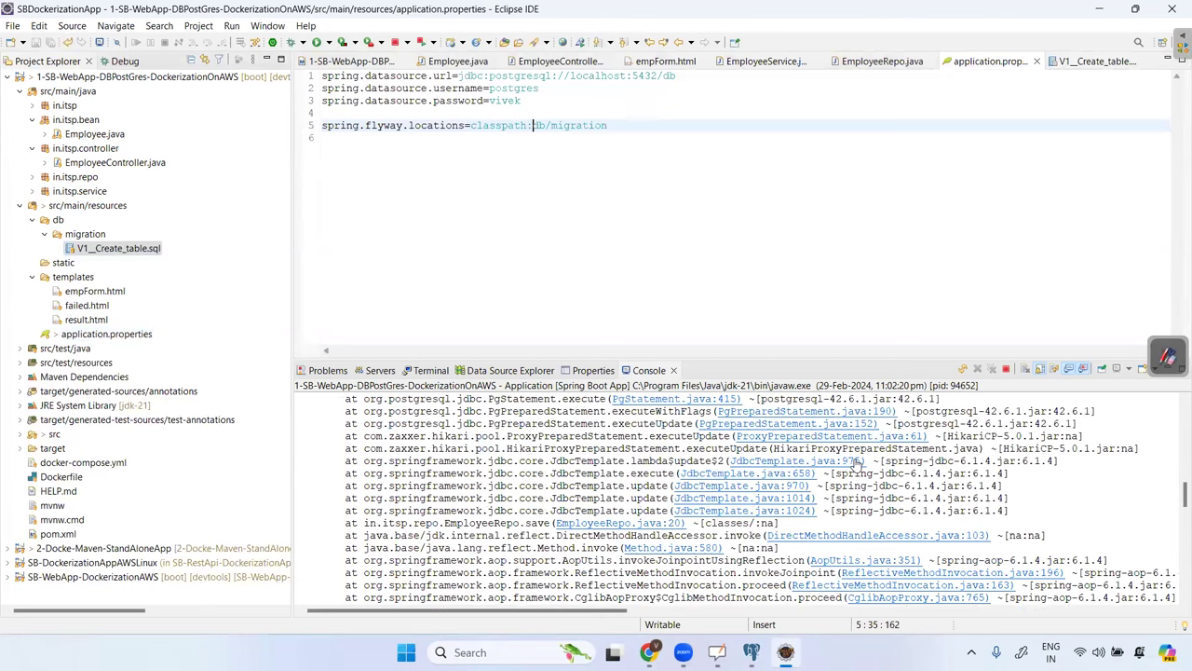
pyautogui.scroll(5, 855, 463)
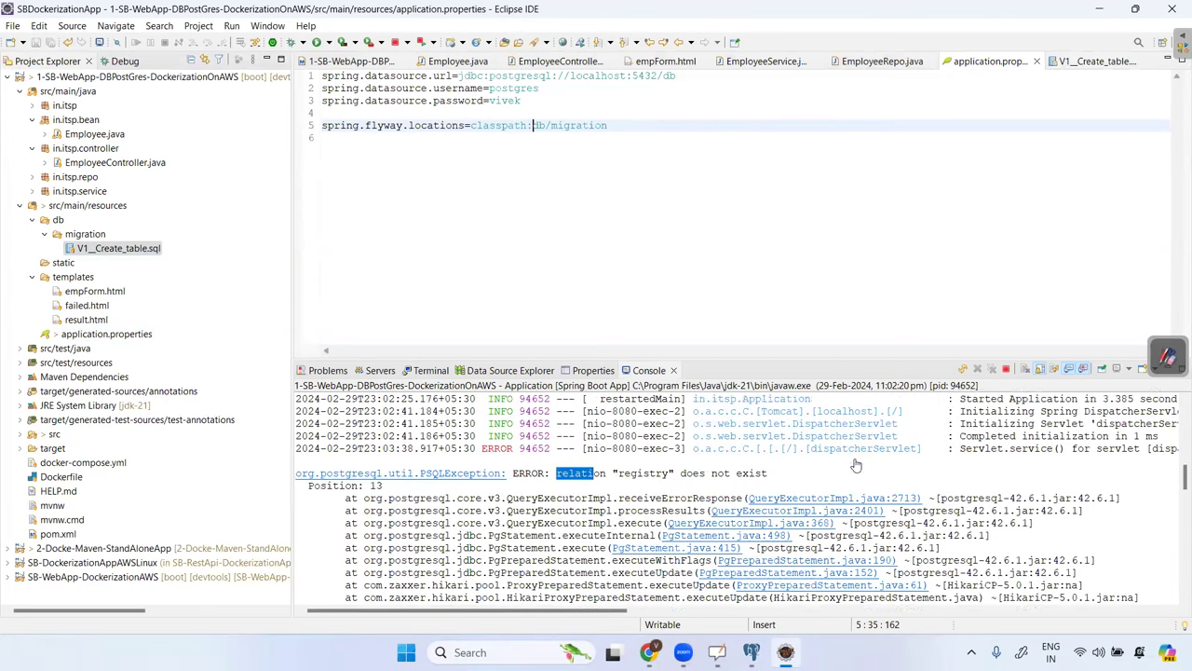
pyautogui.scroll(-2, 854, 463)
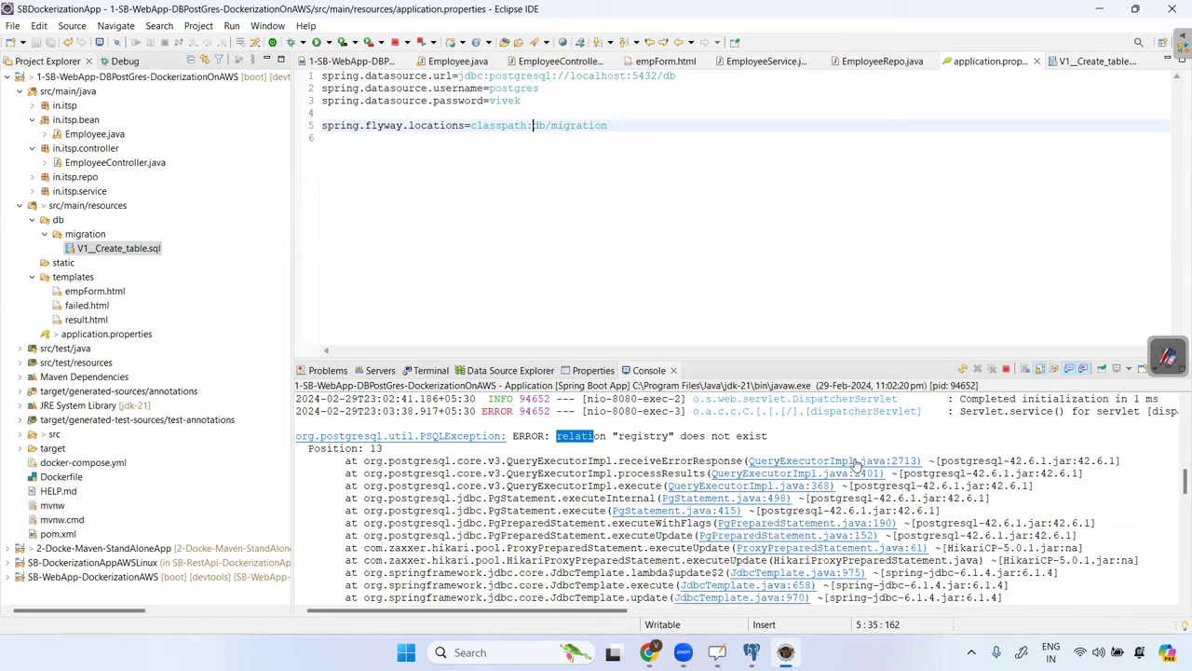
# Review the registry column definitions from id SERIAL PRIMARY KEY to profession varchar(30)
pyautogui.click(1062, 61)
pyautogui.moveTo(341, 131); pyautogui.dragTo(464, 232)
pyautogui.click(454, 193)
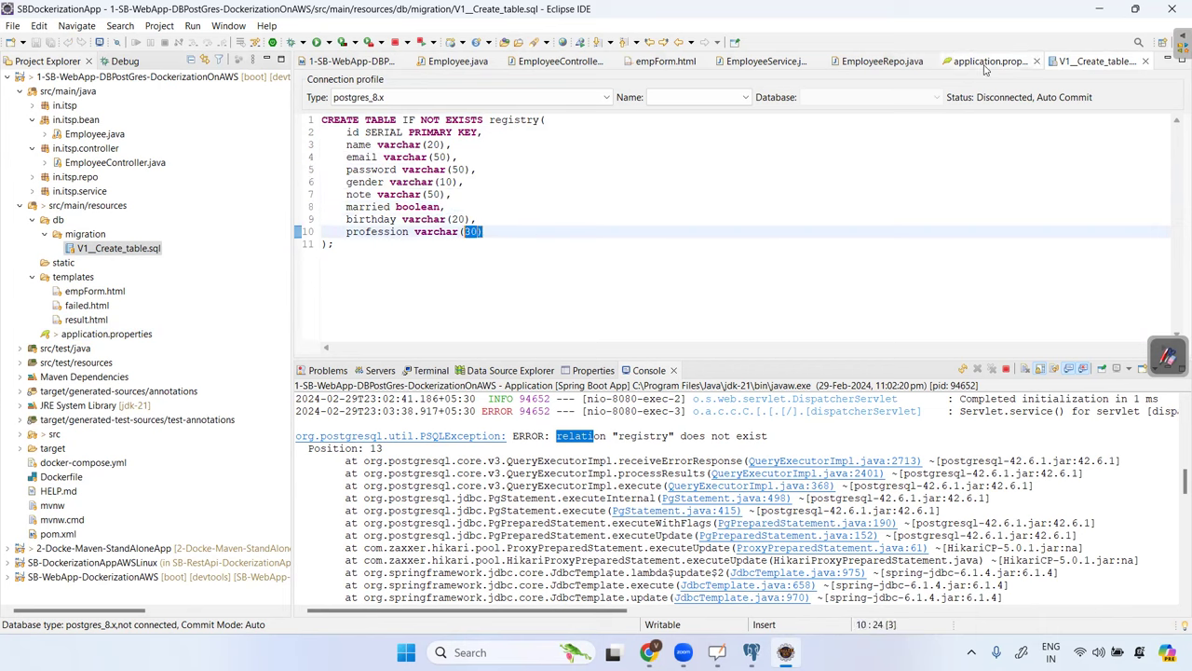
# Check EmployeeService and the emp.getId() value in EmployeeRepo's insert into registry, then switch to pgAdmin
pyautogui.click(773, 61)
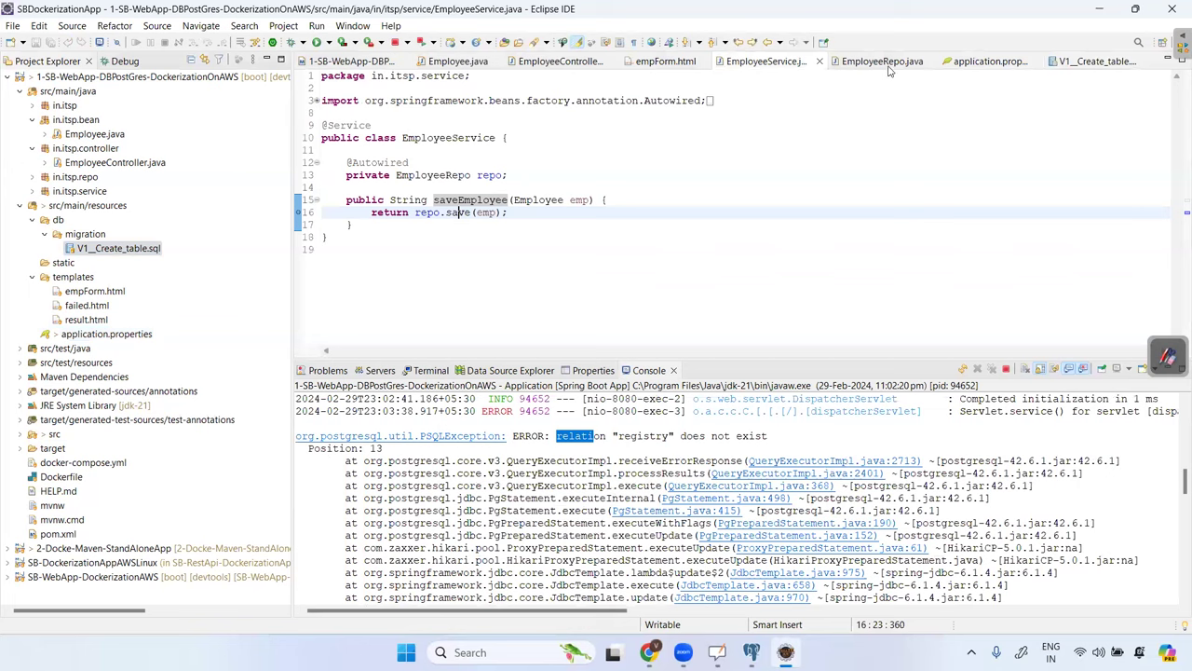
pyautogui.click(880, 62)
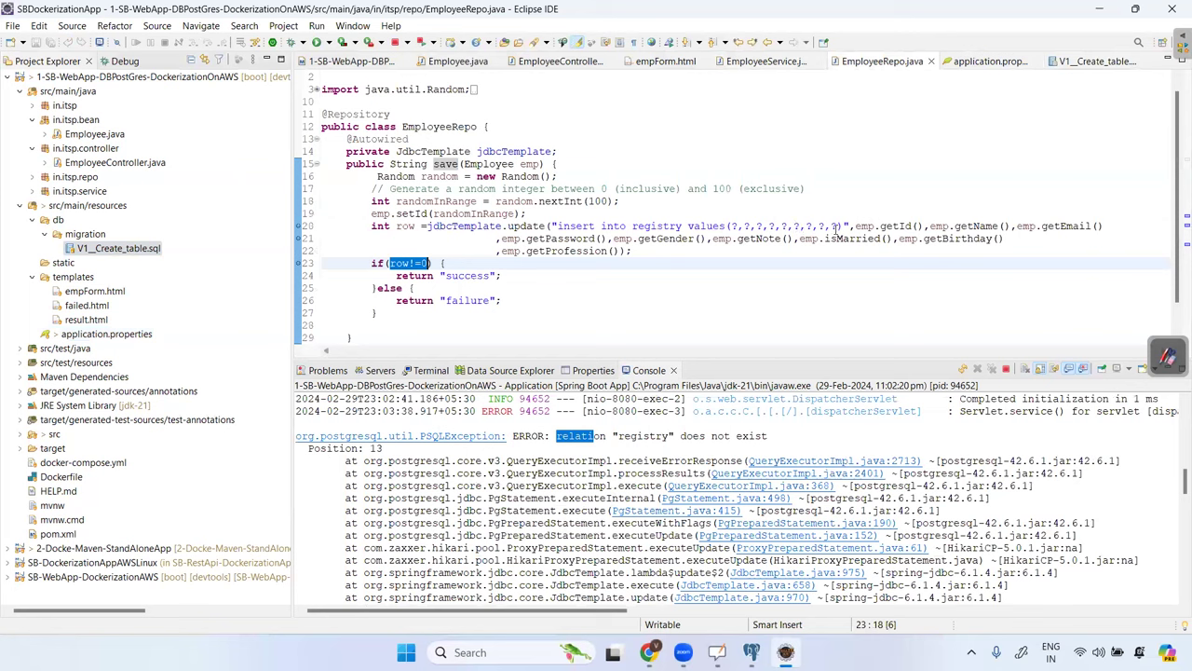
pyautogui.moveTo(856, 226); pyautogui.dragTo(924, 227)
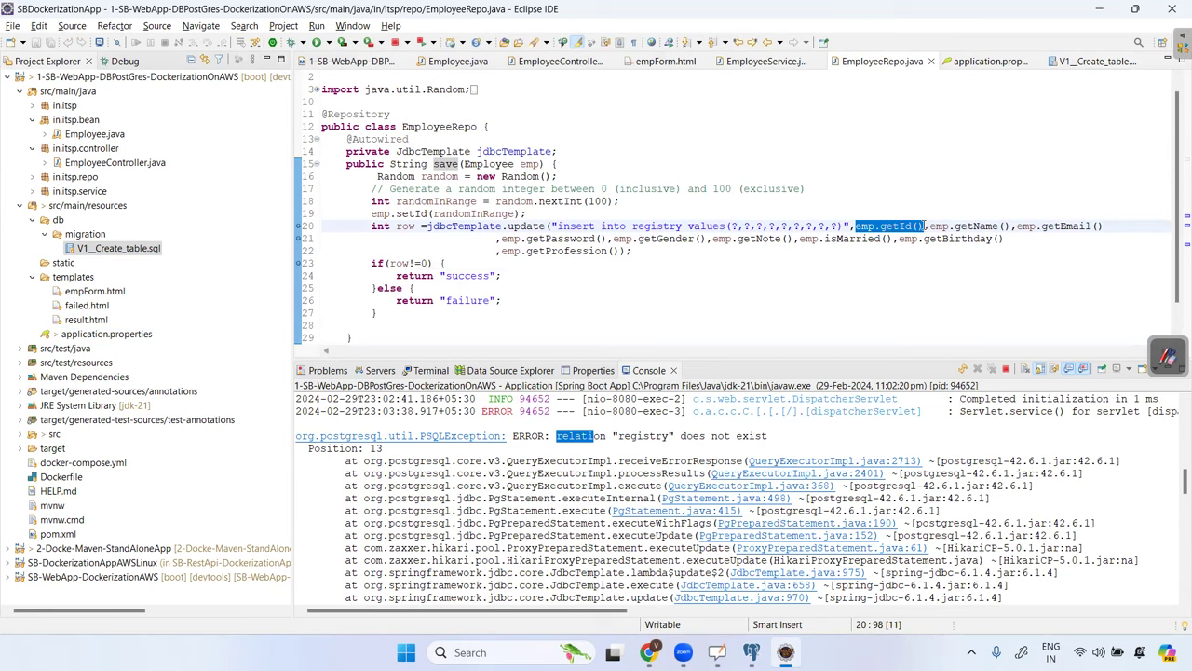
pyautogui.click(751, 652)
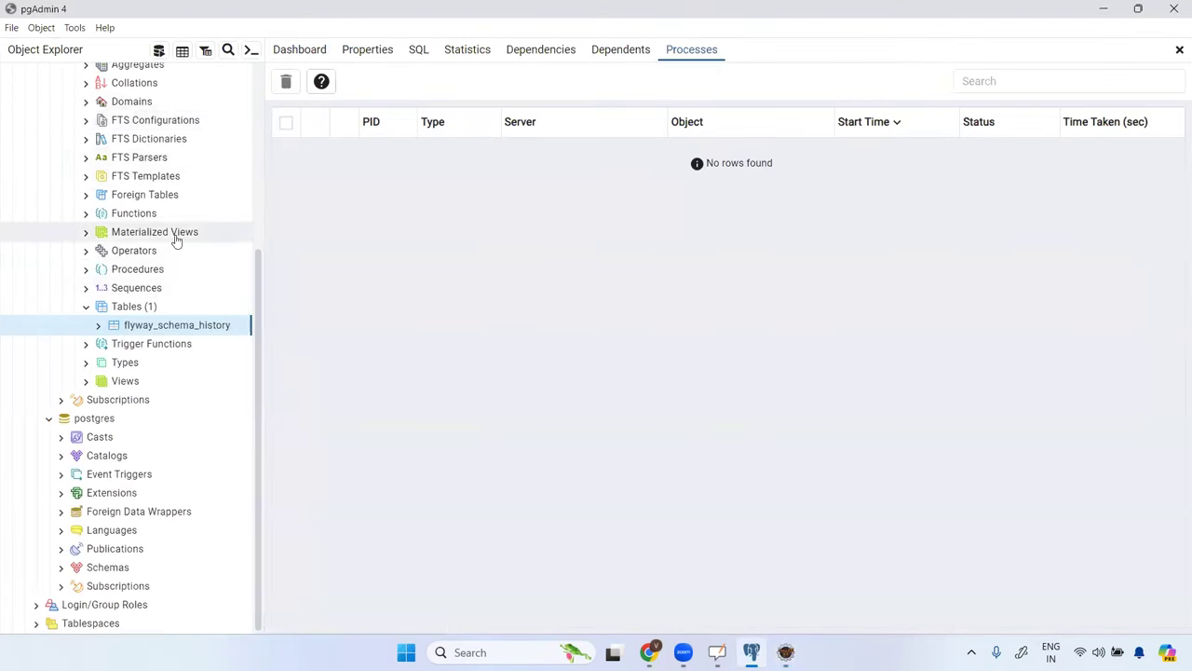
# Refresh the db database in pgAdmin, confirm only flyway_schema_history exists, and return to Eclipse
pyautogui.scroll(4, 186, 235)
pyautogui.rightClick(78, 149)
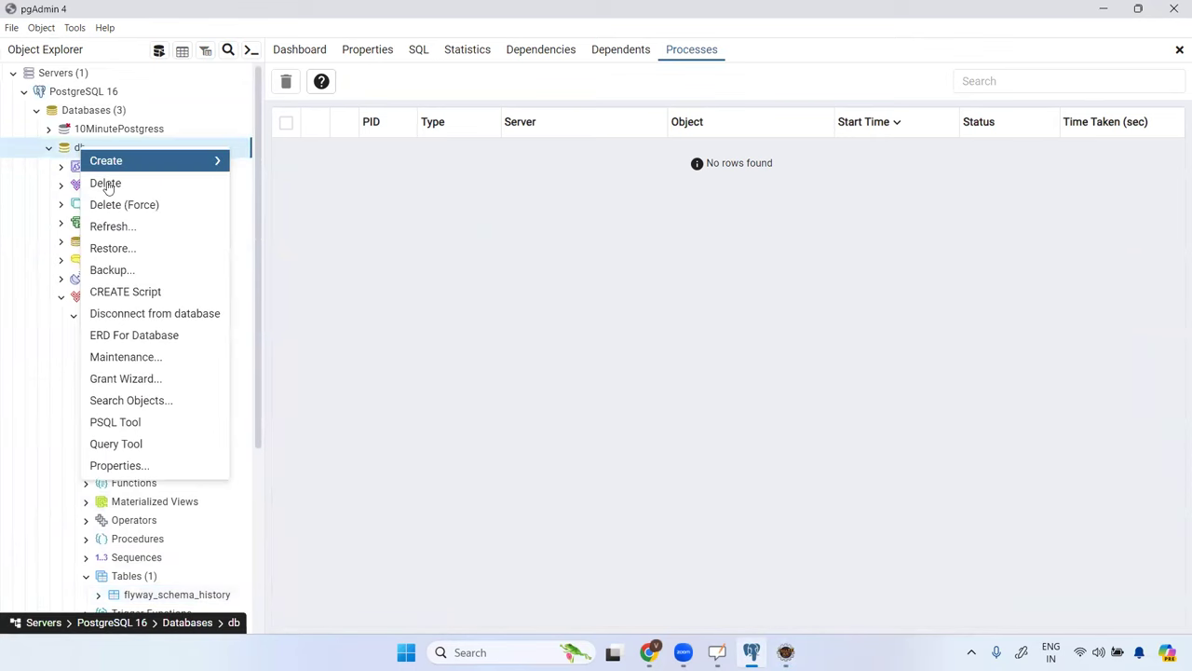
pyautogui.click(112, 226)
pyautogui.scroll(-4, 191, 345)
pyautogui.click(187, 360)
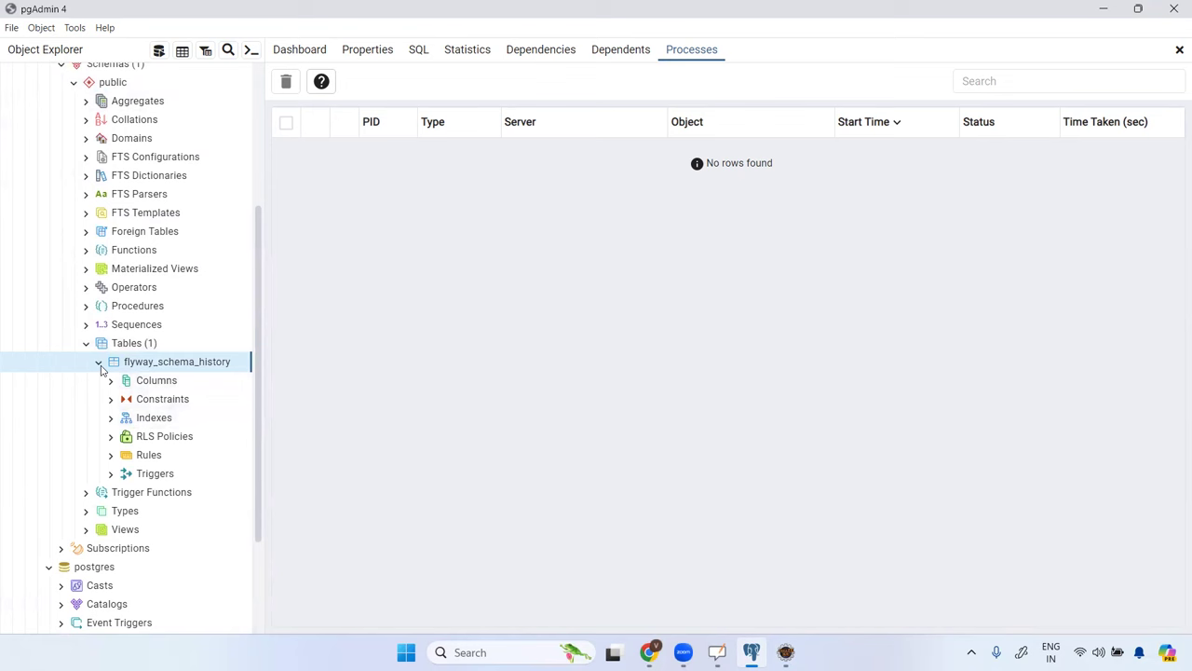
pyautogui.hotkey('alt', 'Tab')
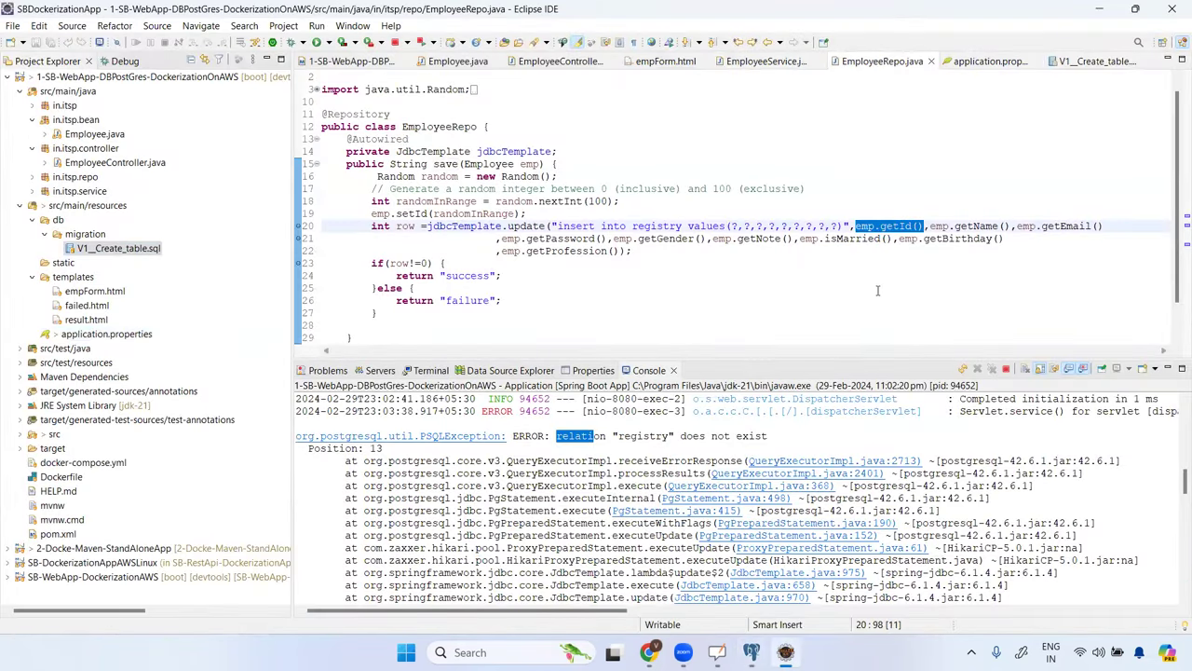
# Re-examine the id value in EmployeeRepo's insert statement
pyautogui.click(877, 290)
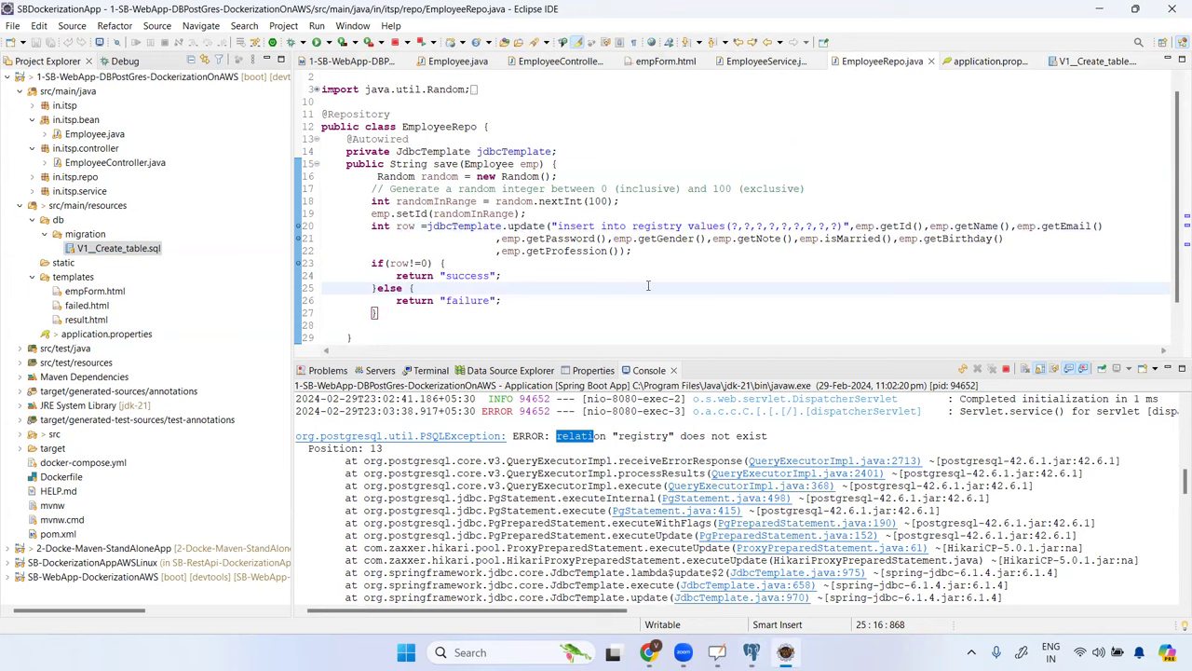
pyautogui.moveTo(855, 227); pyautogui.dragTo(926, 227)
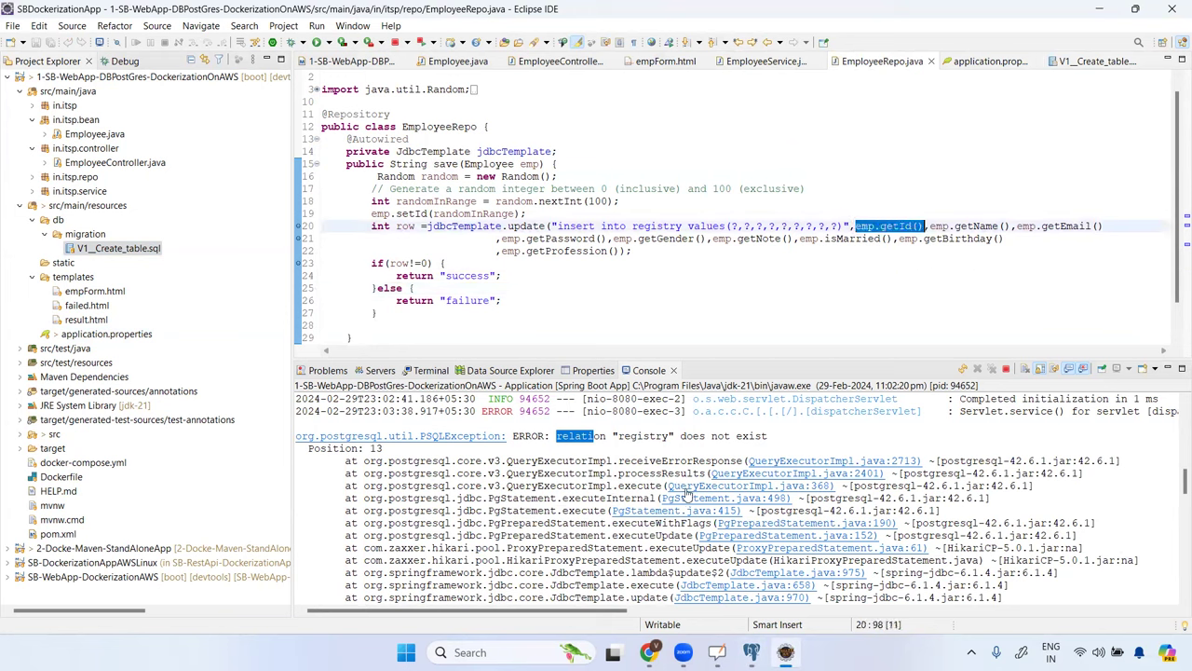
pyautogui.scroll(1, 615, 513)
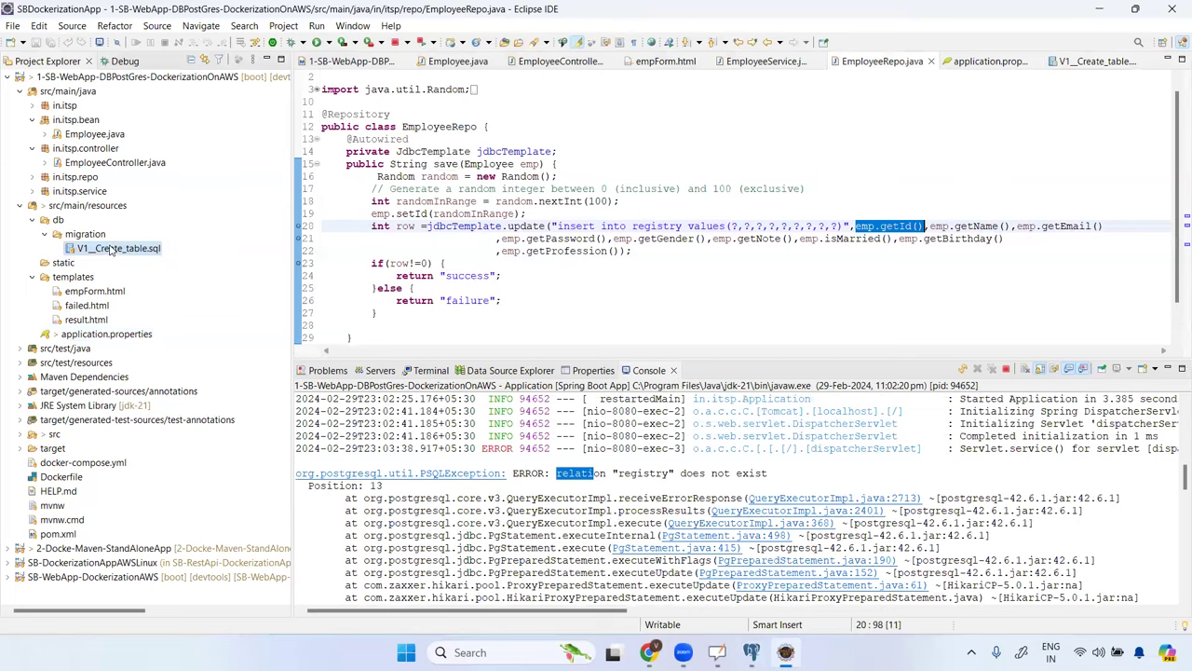
# Update the project with Maven > Update Project, then view the V1__Create_table.sql script
pyautogui.click(136, 77)
pyautogui.rightClick(136, 77)
pyautogui.moveTo(185, 425)
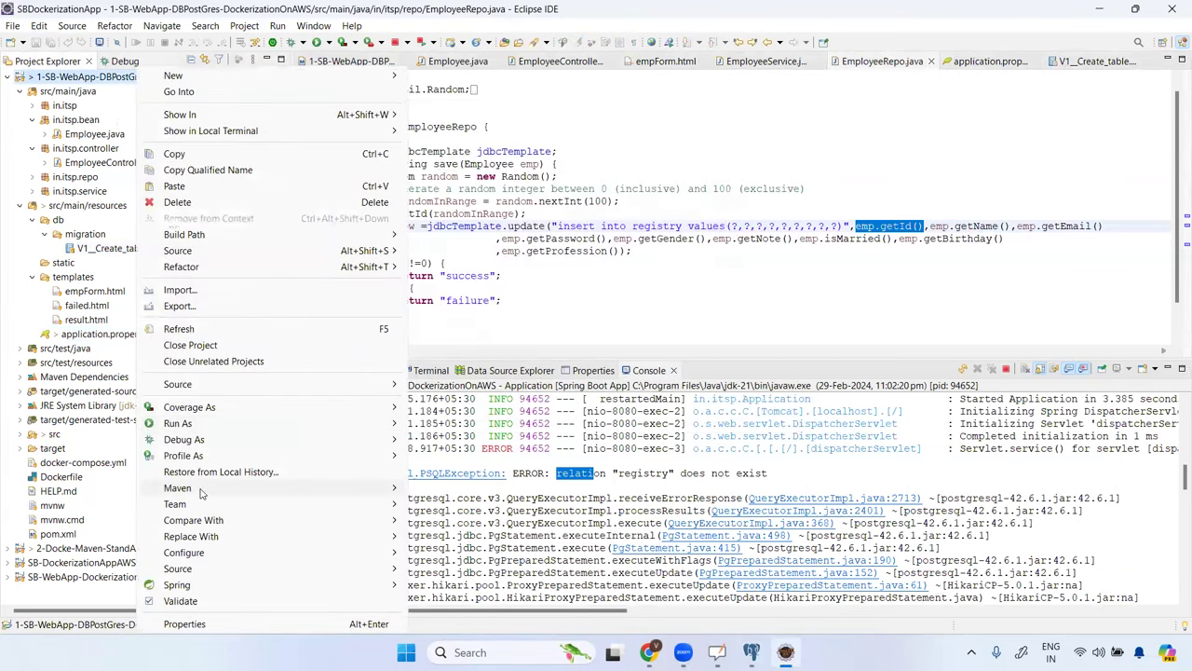
pyautogui.moveTo(206, 491)
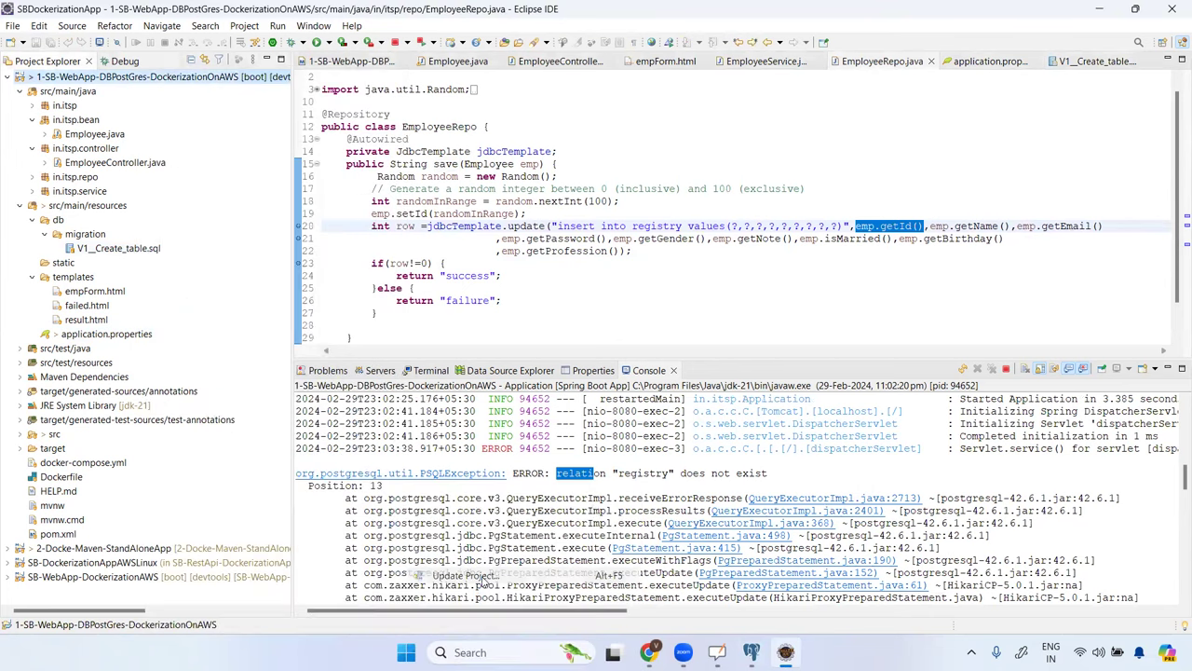
pyautogui.click(483, 575)
pyautogui.click(680, 447)
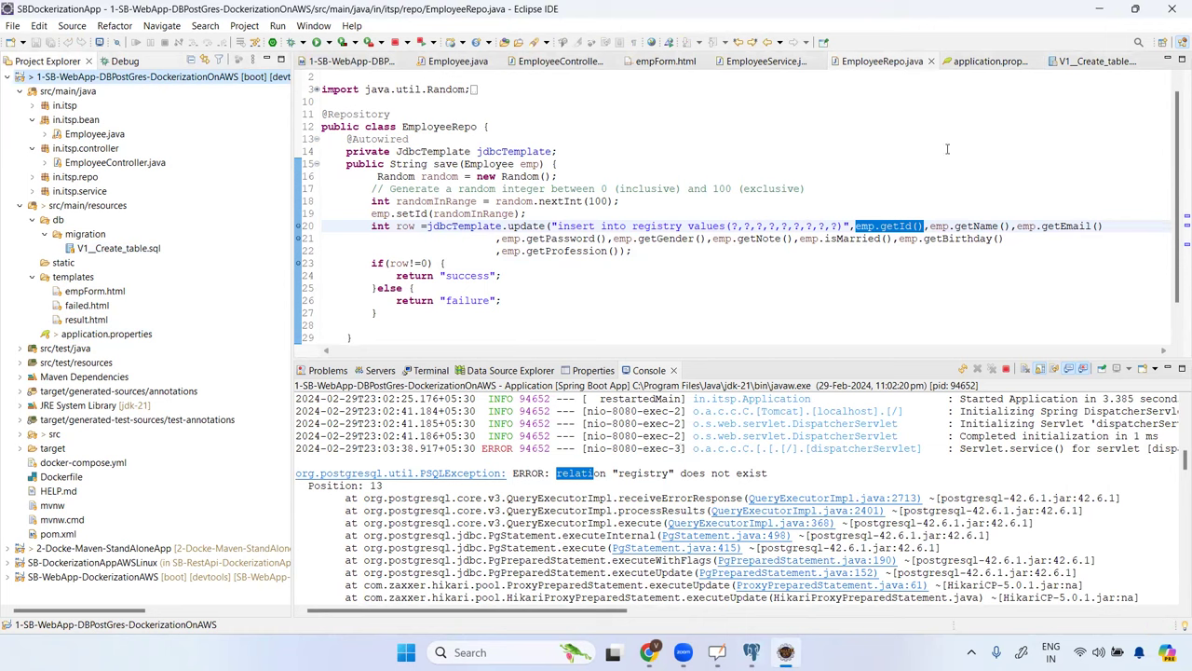
pyautogui.click(1092, 62)
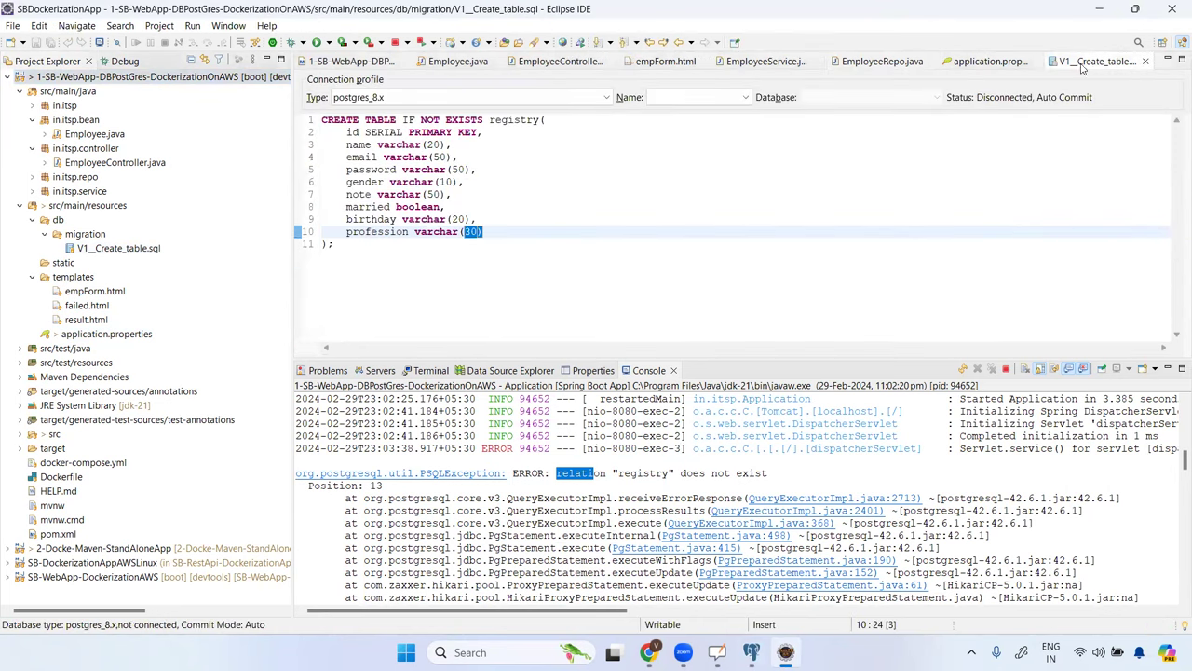
# Check the database connection properties, then close application.properties
pyautogui.click(1002, 62)
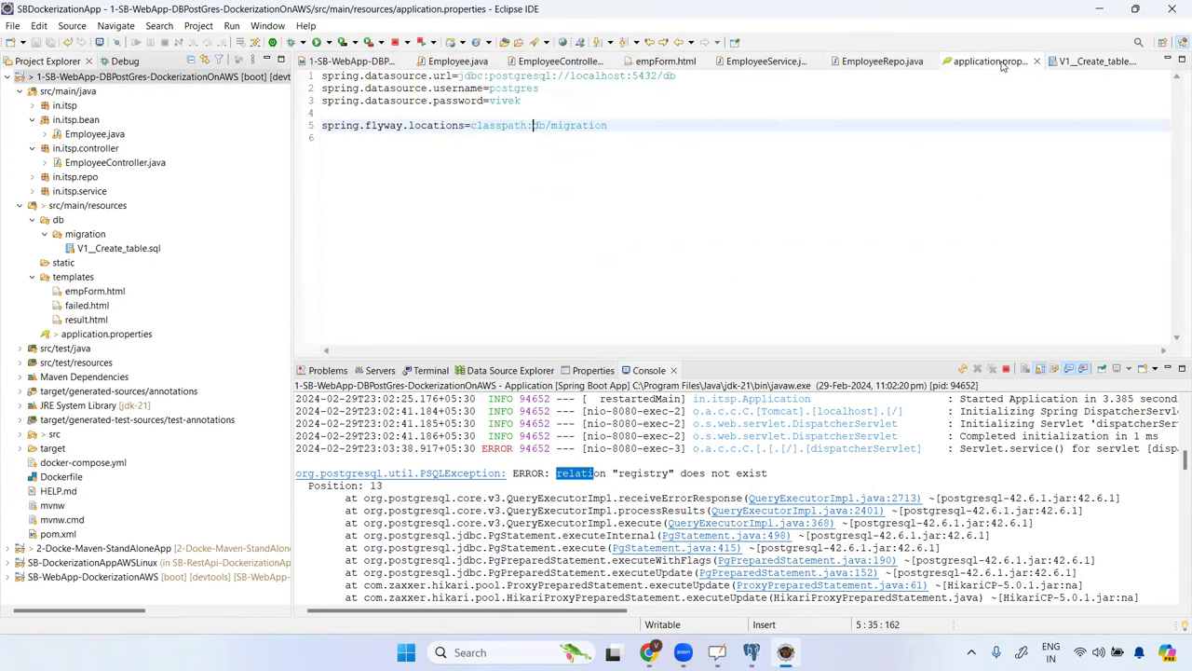
pyautogui.hotkey('ctrl', 'pageup')
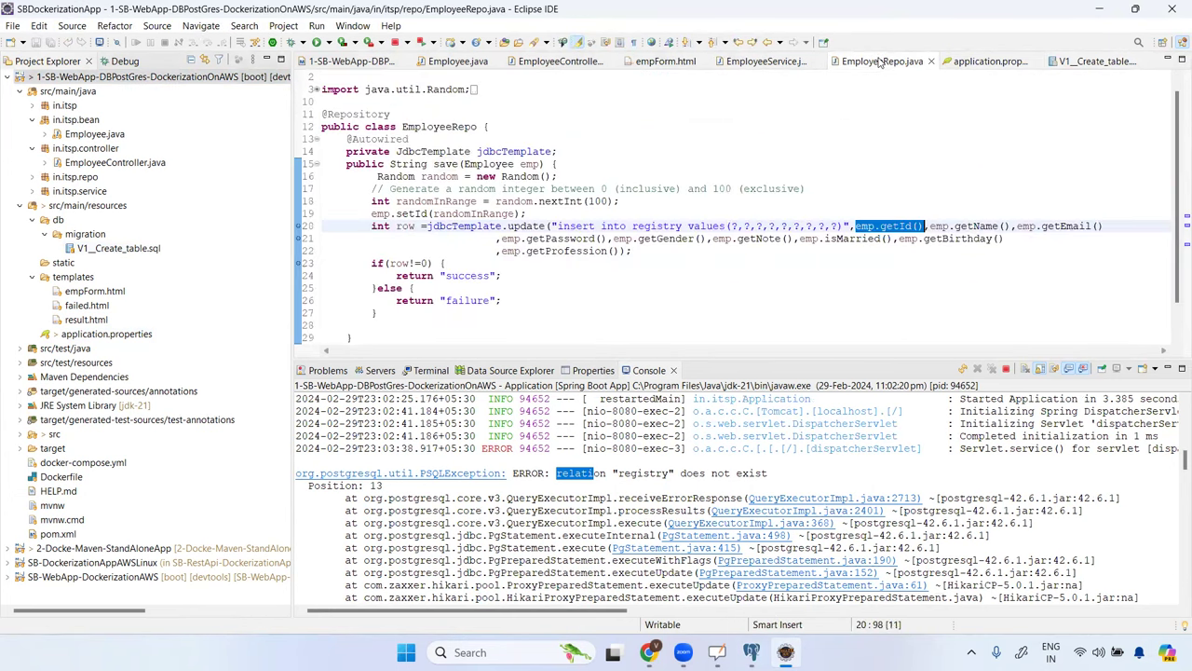
pyautogui.click(1037, 62)
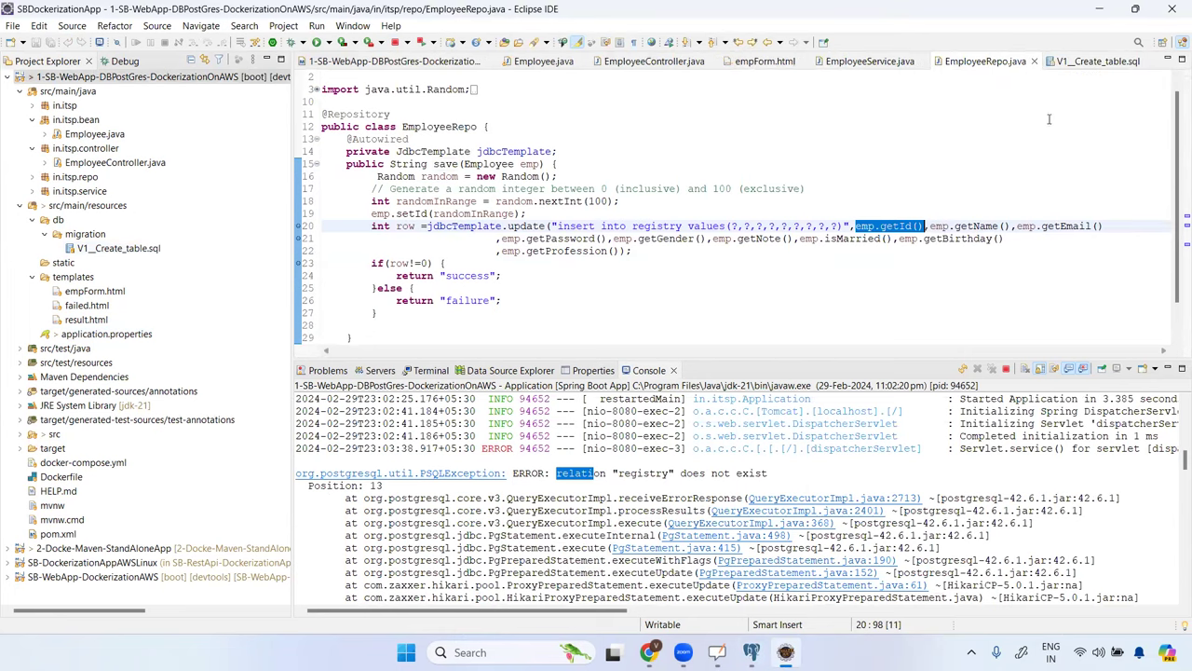
# Compare the CREATE TABLE registry script in V1_Create_table.sql with EmployeeRepo.java's insert statement
pyautogui.click(1083, 62)
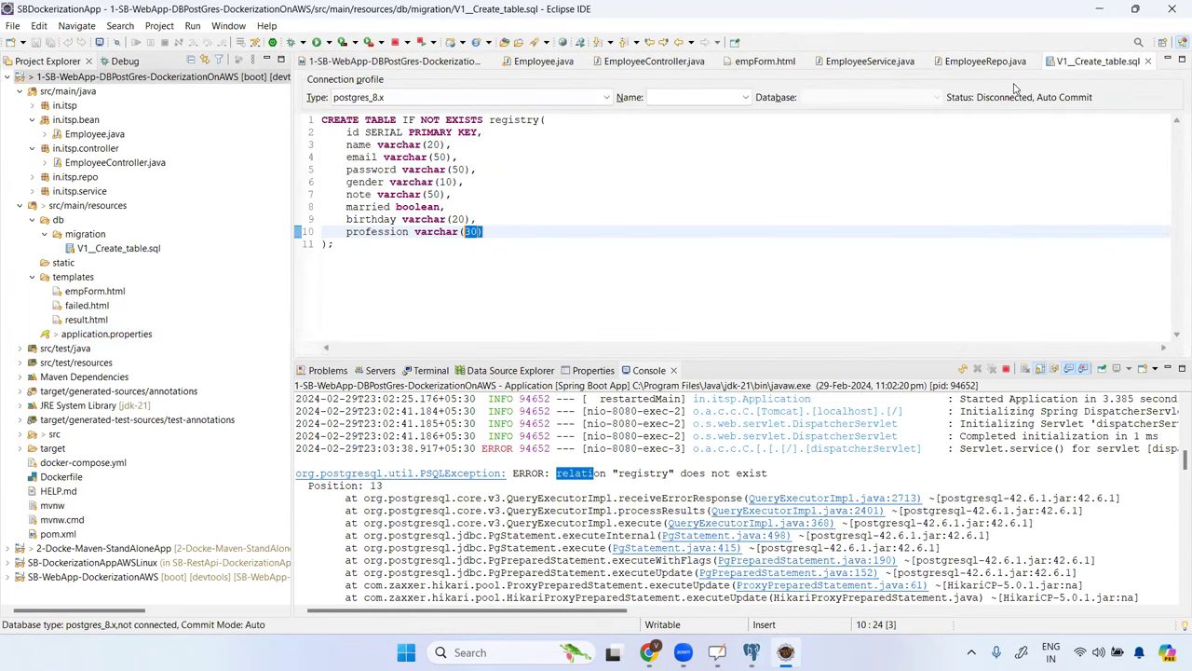
pyautogui.click(985, 61)
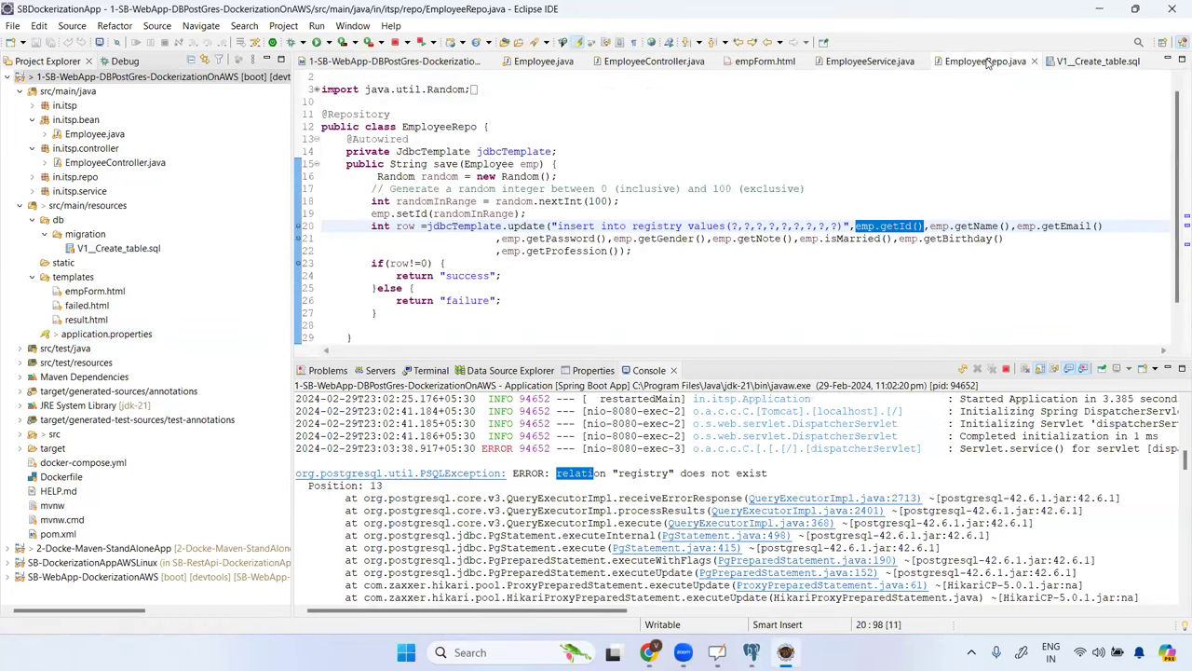
pyautogui.click(1073, 61)
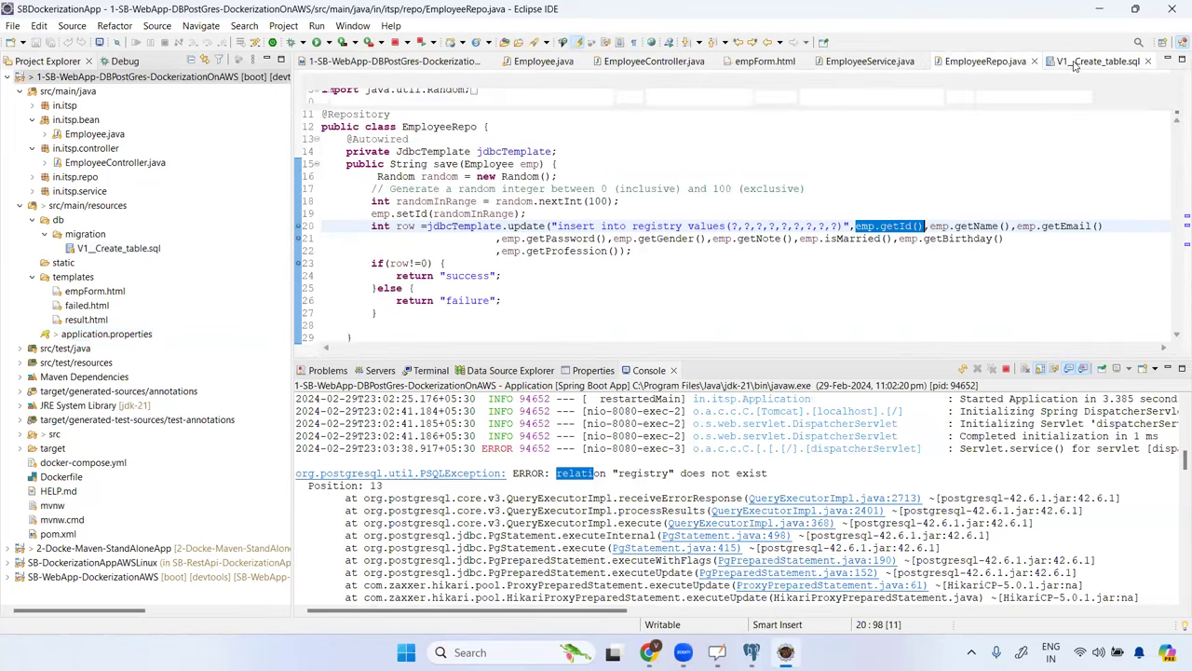
pyautogui.click(984, 62)
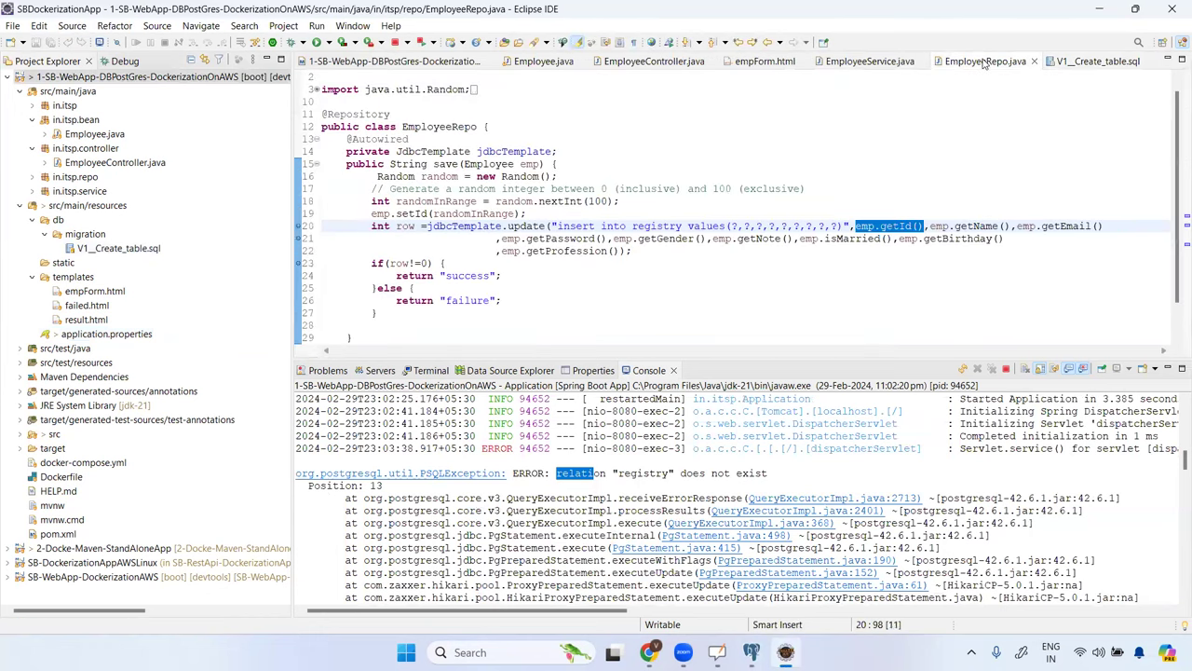
pyautogui.click(1072, 62)
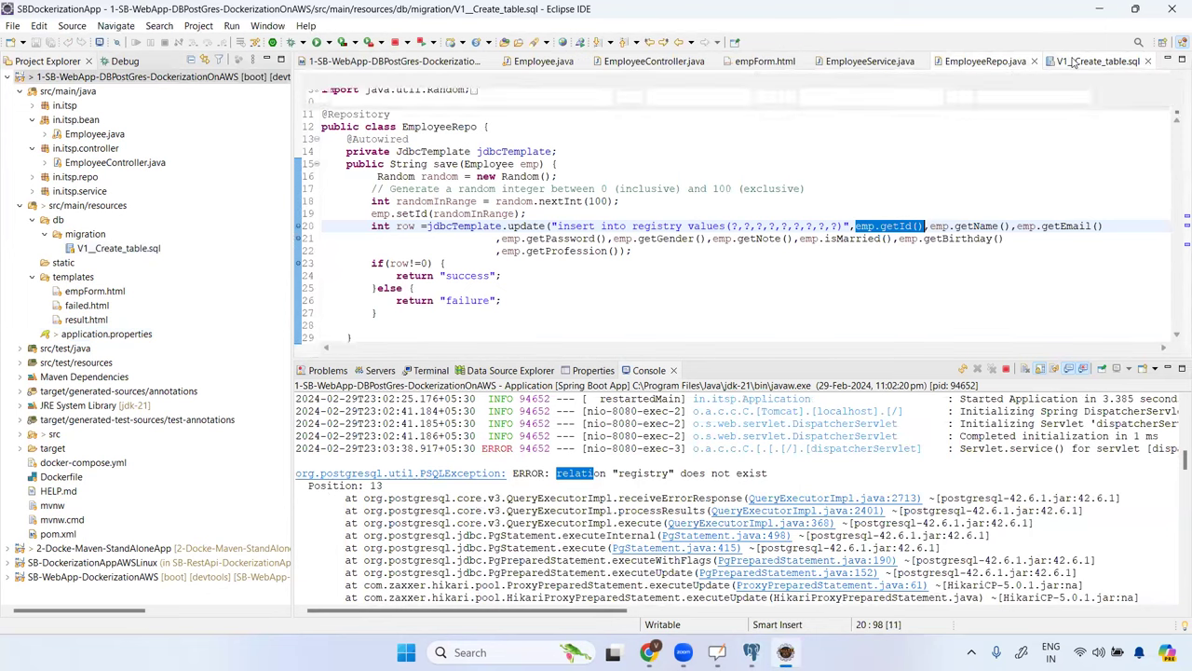
pyautogui.click(976, 67)
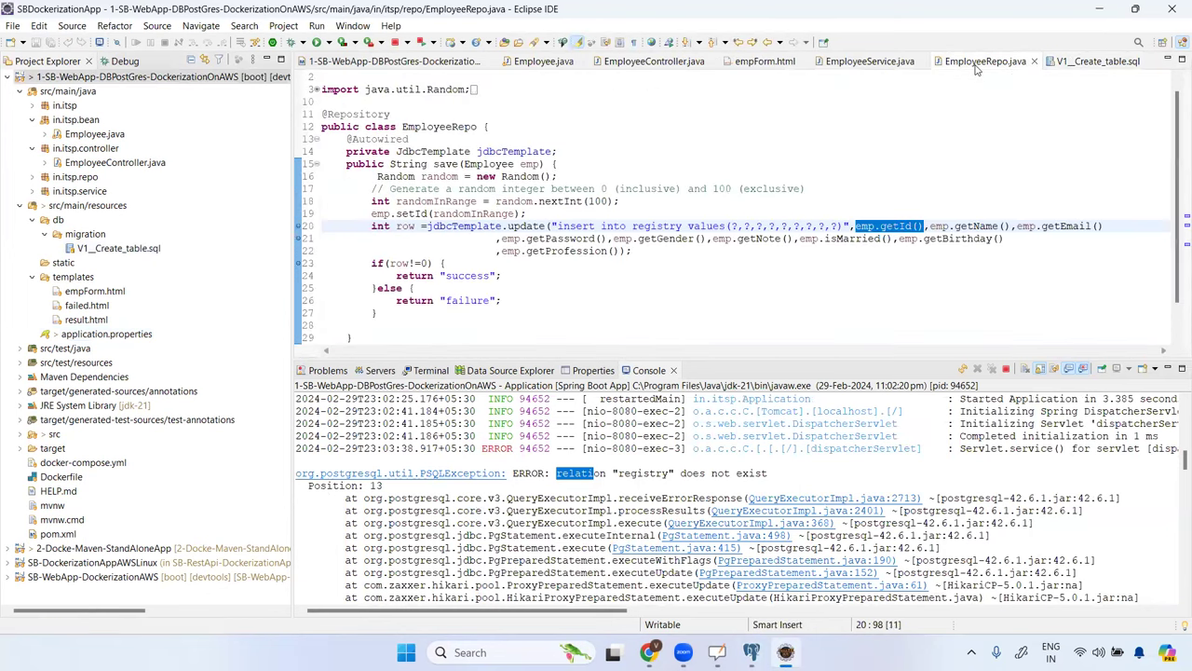
pyautogui.click(1071, 62)
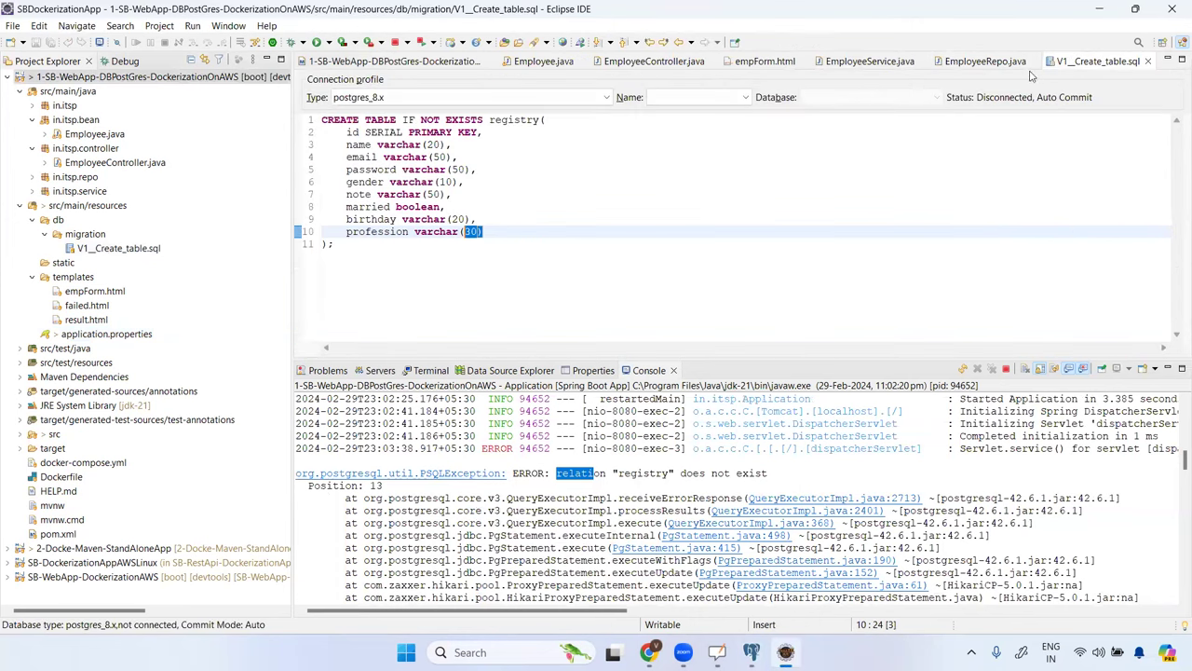
pyautogui.click(995, 67)
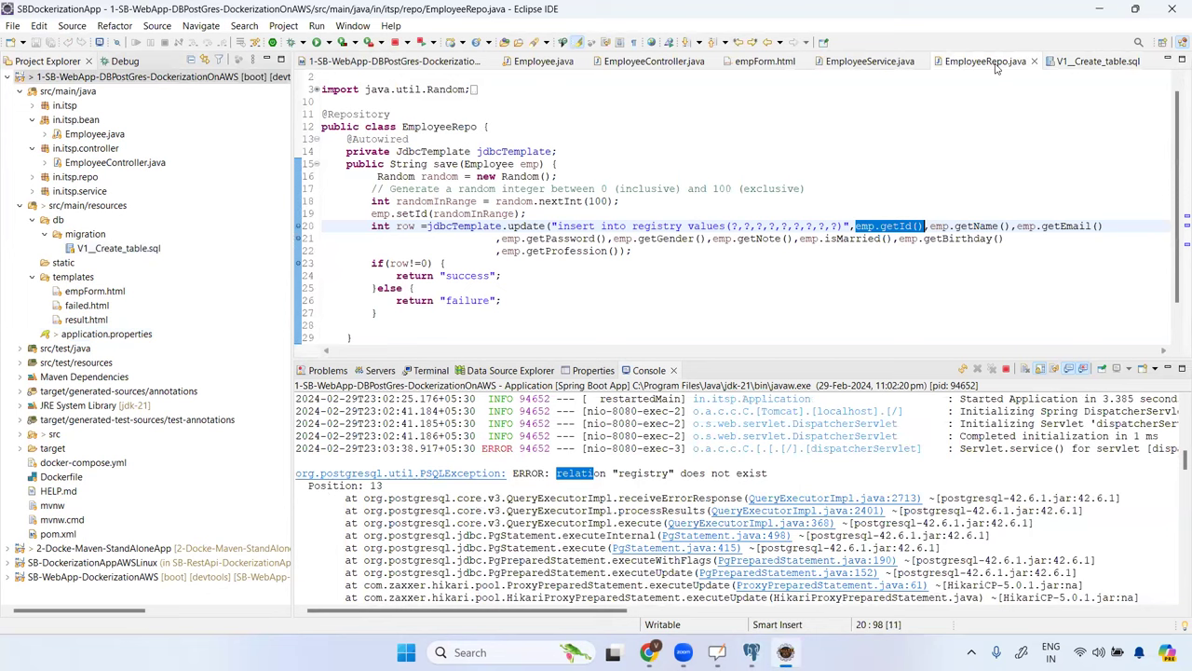
pyautogui.click(1085, 62)
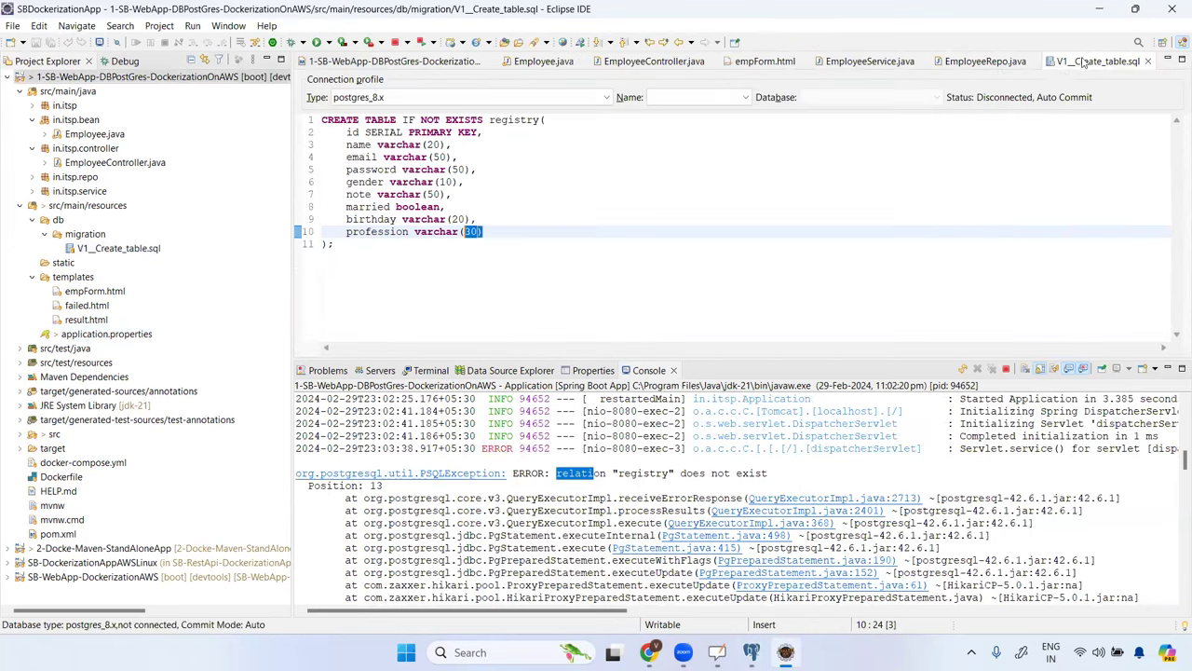
pyautogui.click(640, 245)
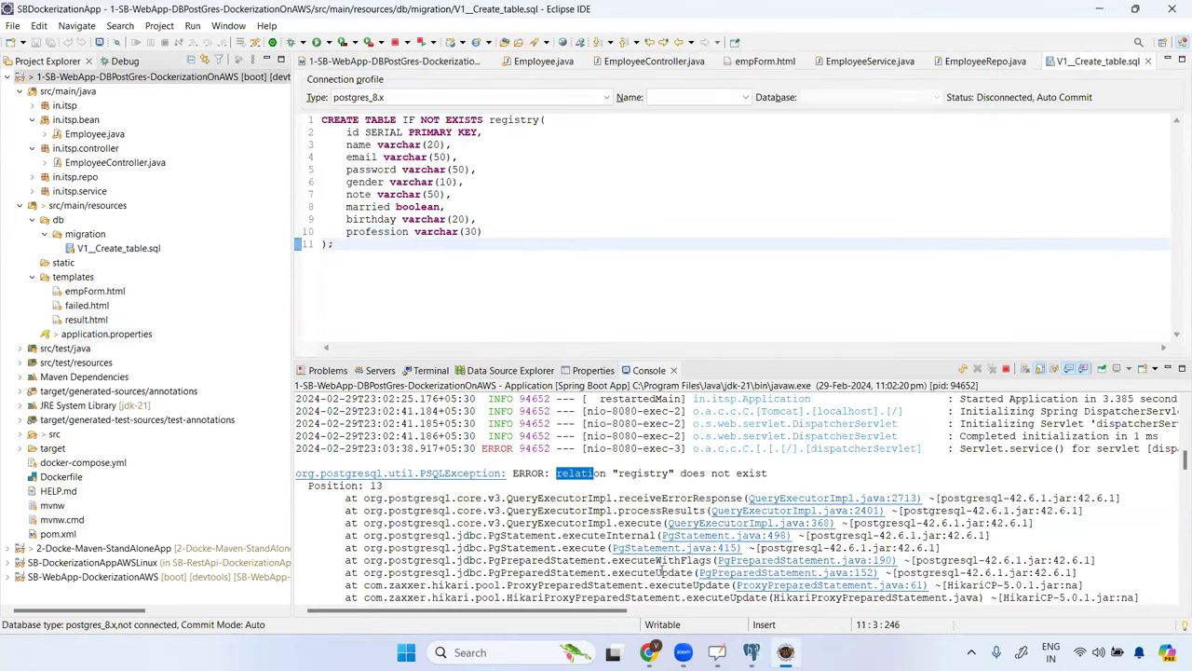
pyautogui.scroll(-10, 520, 523)
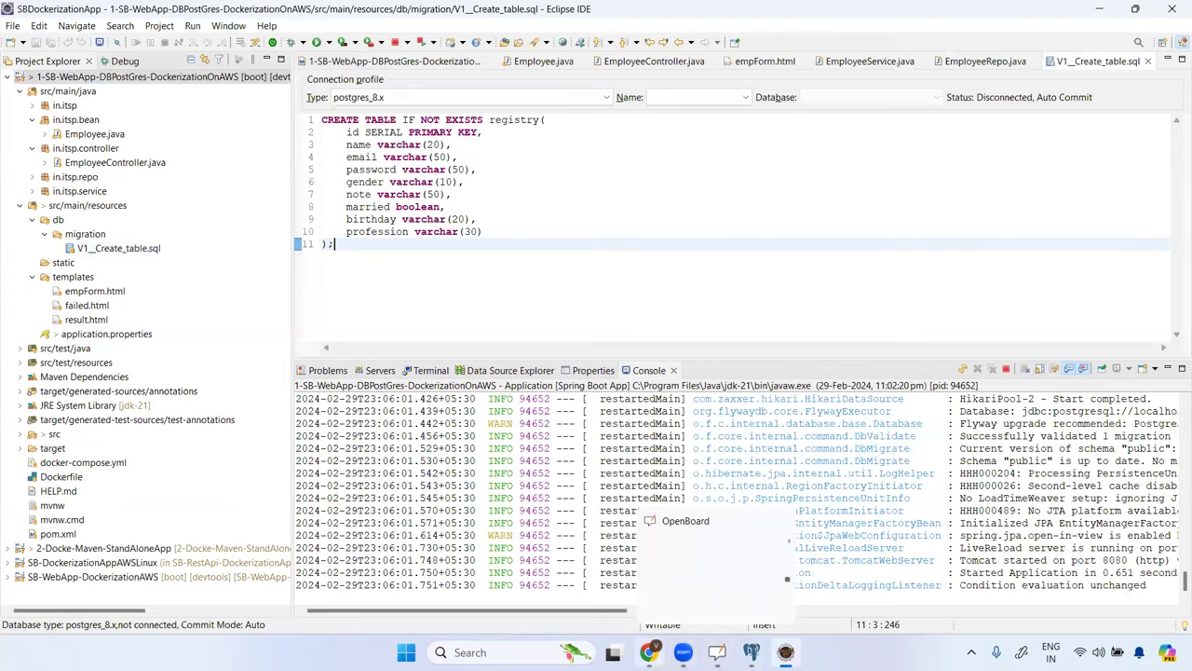
# In Chrome, remove /register from the address so it points at localhost:8080
pyautogui.click(649, 652)
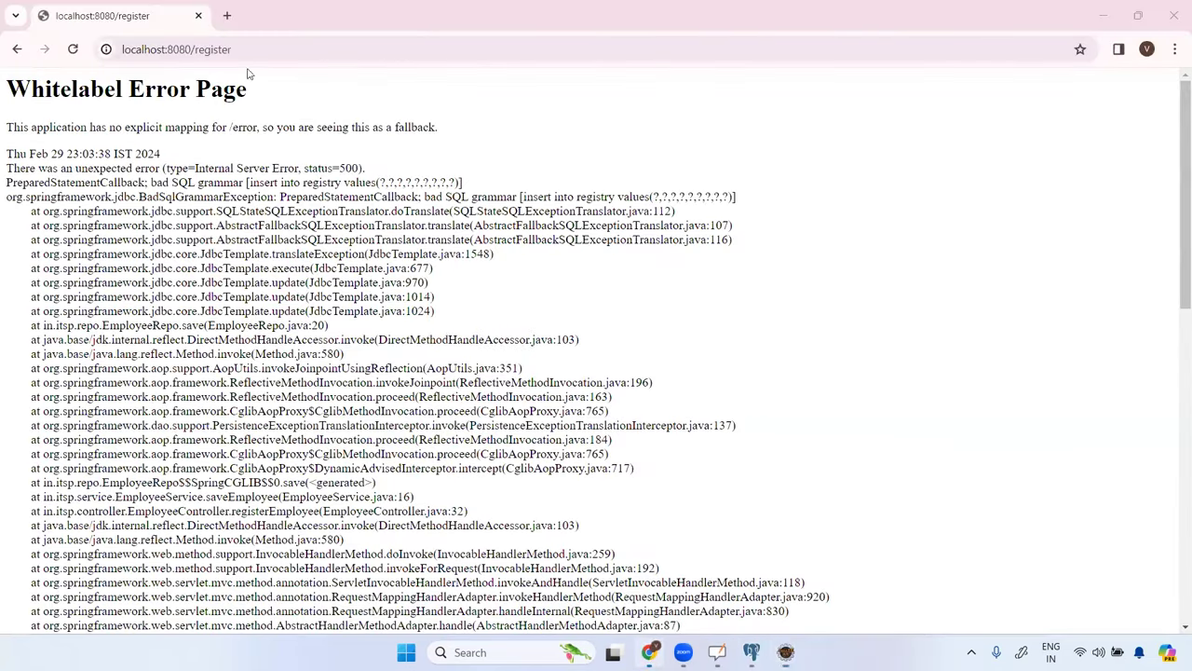
pyautogui.click(320, 51)
pyautogui.hotkey('shift', 'End')
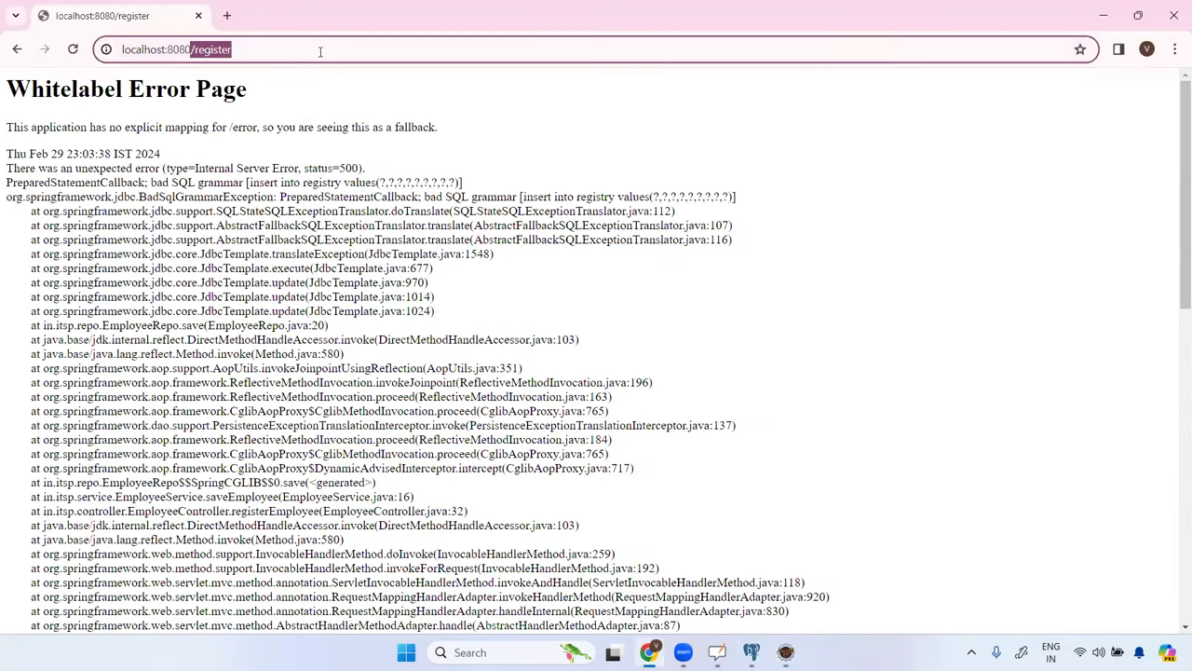
pyautogui.press('Delete')
# Load the Employee Registration form and fill in the full name, e-mail and password
pyautogui.press('Return')
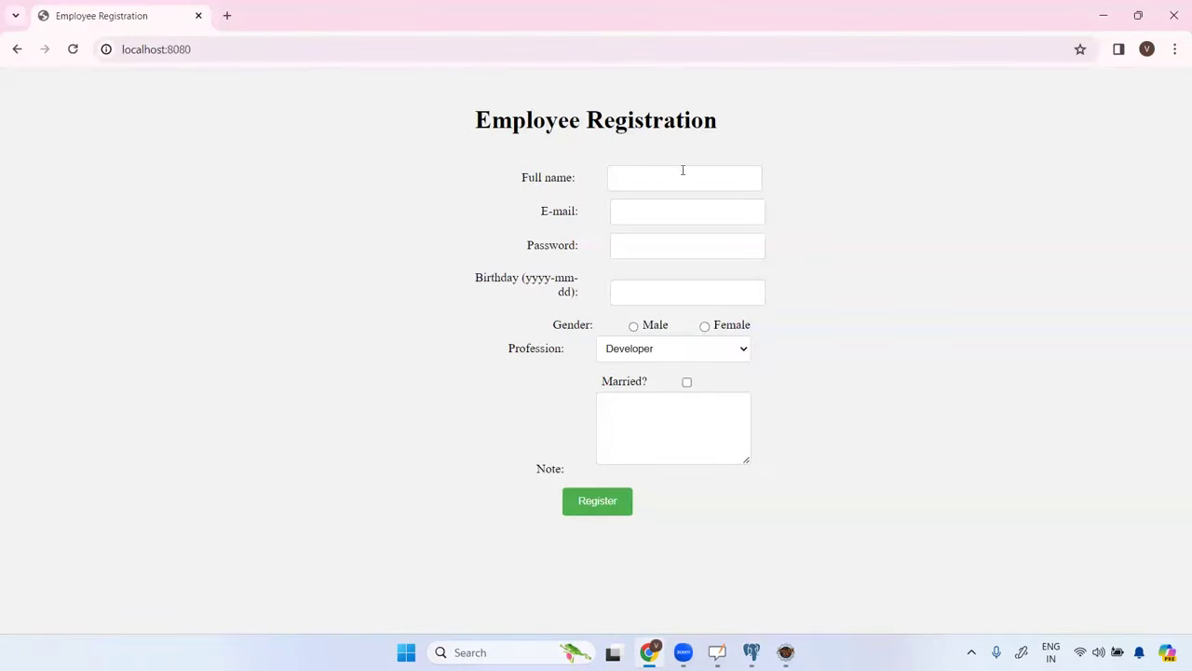
pyautogui.click(681, 171)
pyautogui.click(686, 237)
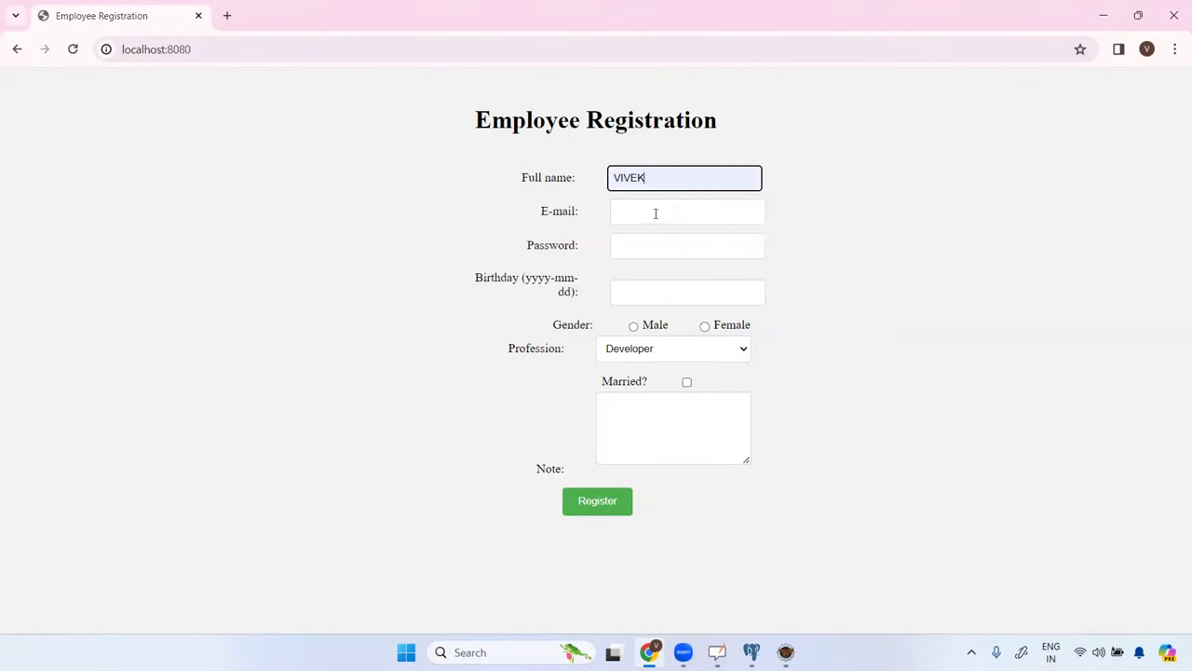
pyautogui.click(654, 213)
pyautogui.click(705, 248)
pyautogui.click(638, 249)
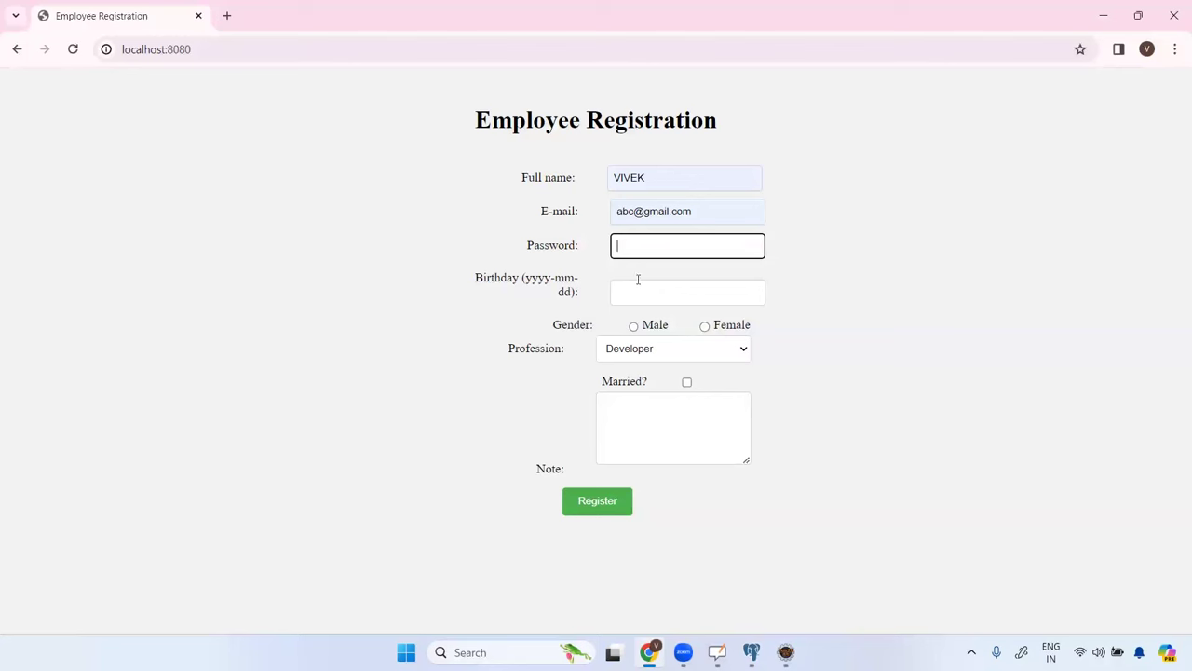
pyautogui.write('12')
# Set birthday 12-12-2024, gender Male and profession Tester, and tick Married
pyautogui.click(644, 296)
pyautogui.click(714, 334)
pyautogui.click(634, 326)
pyautogui.click(658, 352)
pyautogui.click(641, 382)
pyautogui.click(687, 382)
pyautogui.click(620, 420)
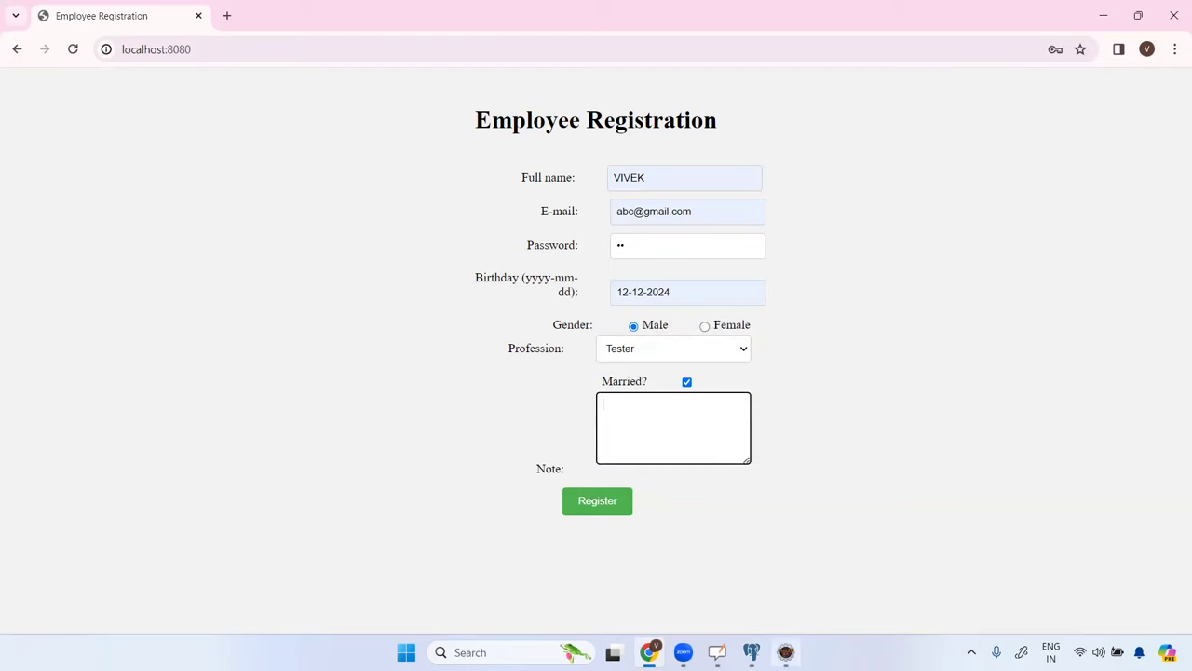
# Check the pom.xml dependencies in Eclipse, then add the note 'w' and submit the registration
pyautogui.click(786, 651)
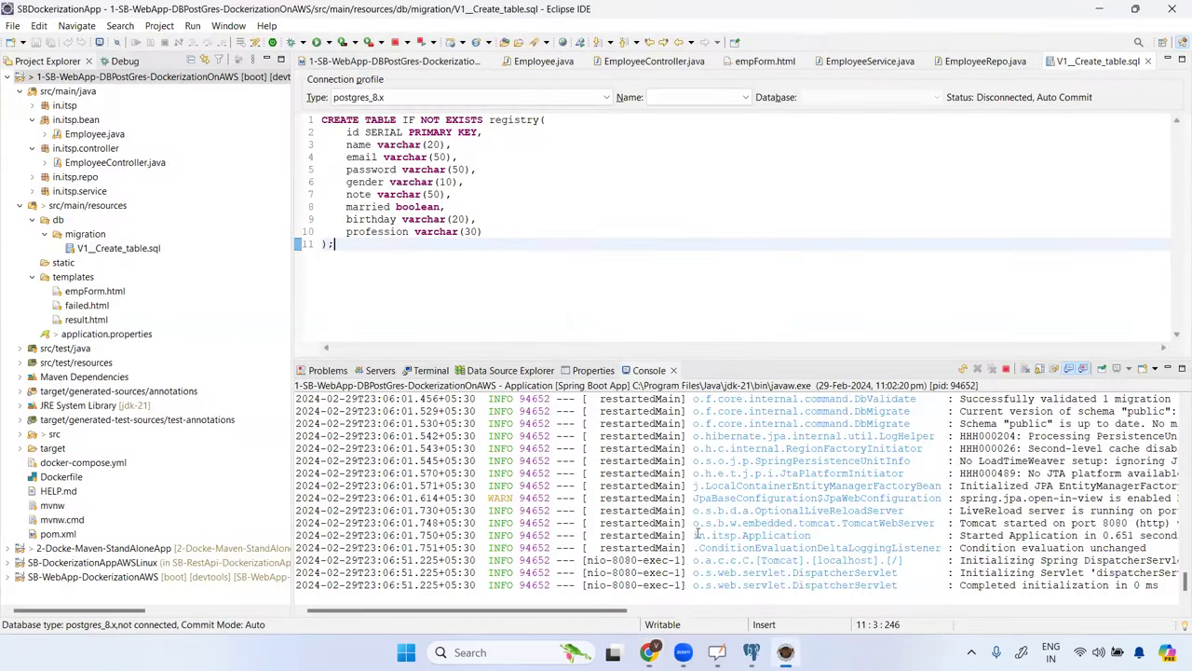
pyautogui.click(407, 61)
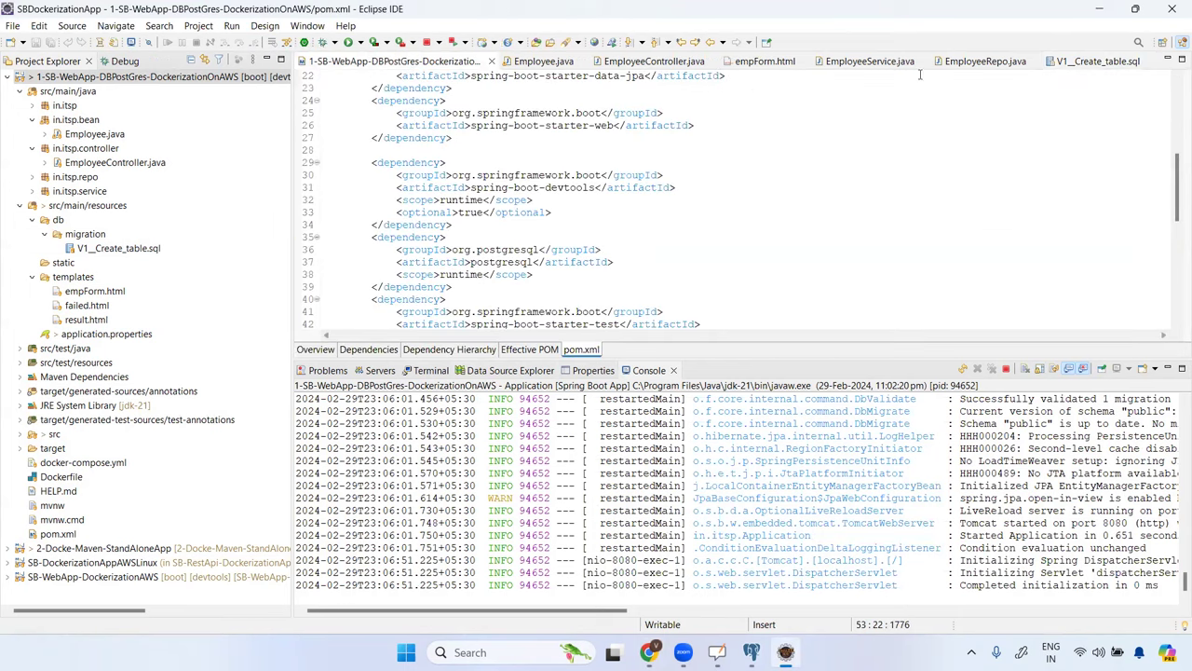
pyautogui.click(1099, 10)
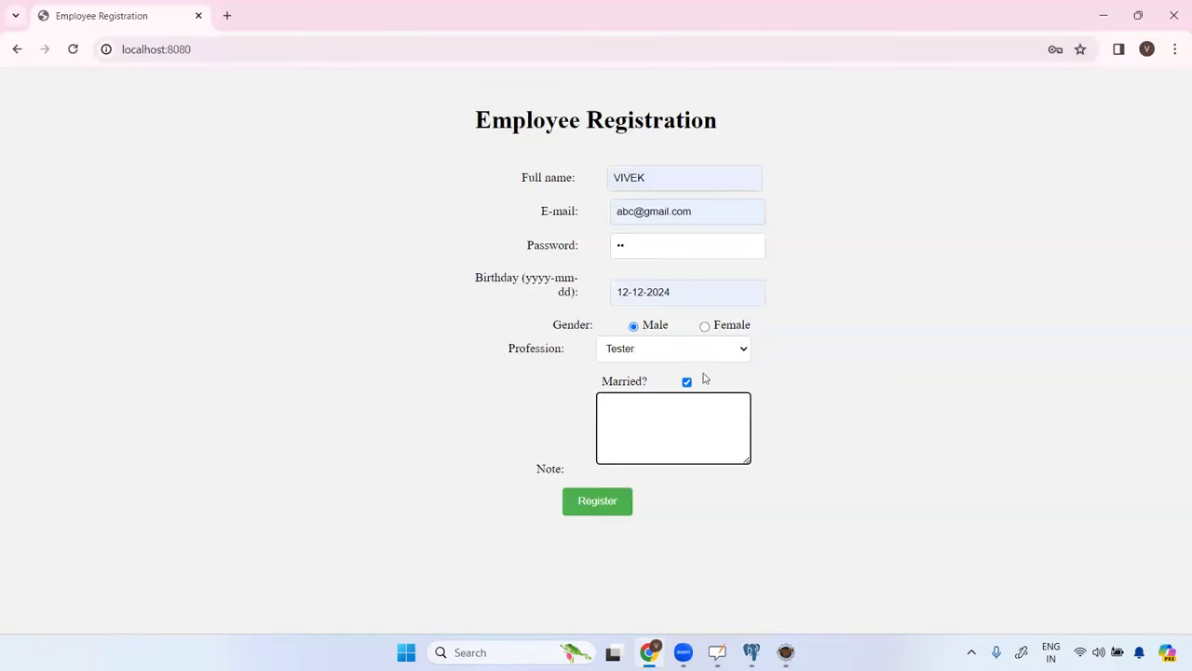
pyautogui.write('w')
pyautogui.click(618, 506)
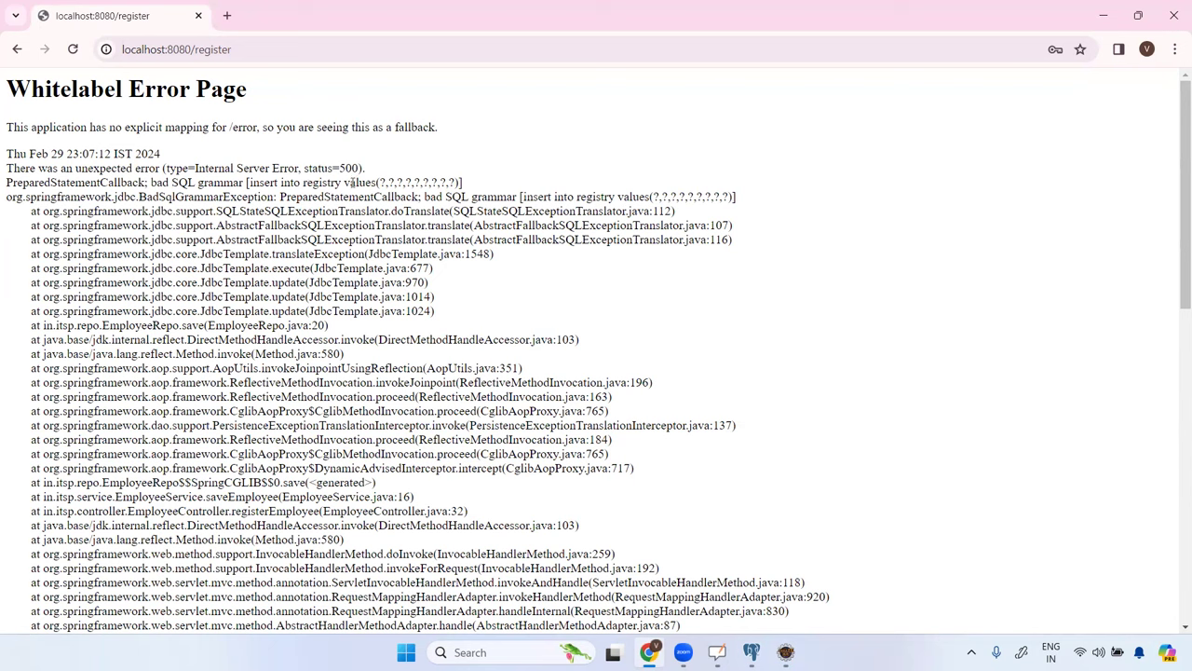
pyautogui.doubleClick(319, 184)
pyautogui.click(785, 652)
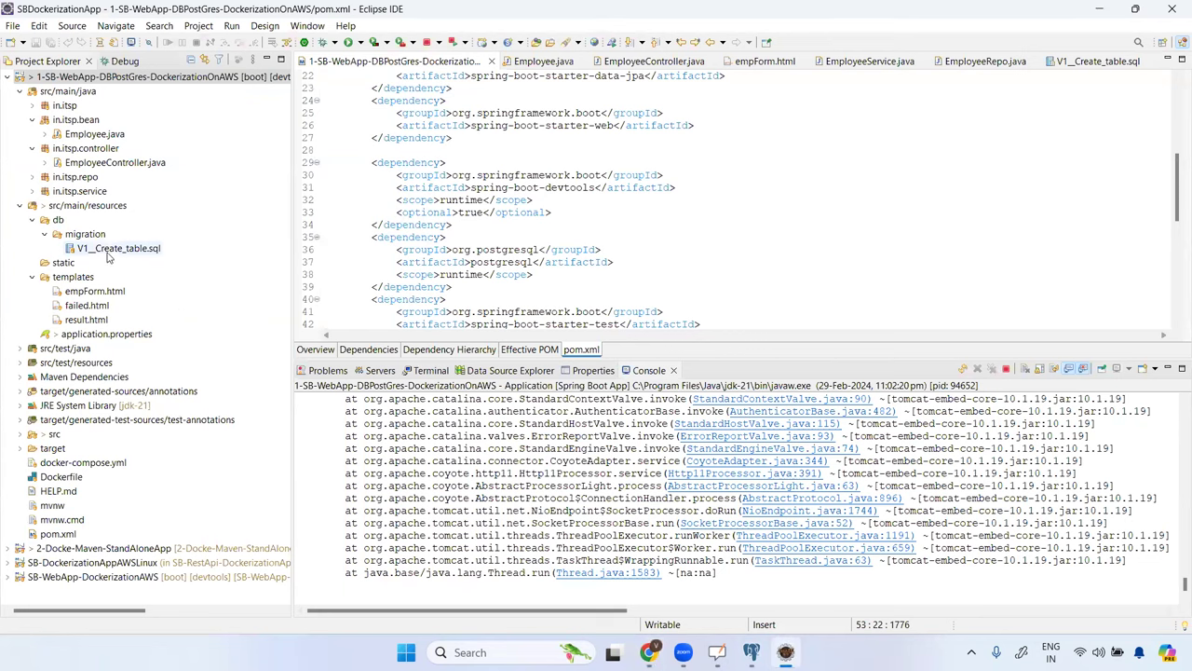
pyautogui.doubleClick(108, 251)
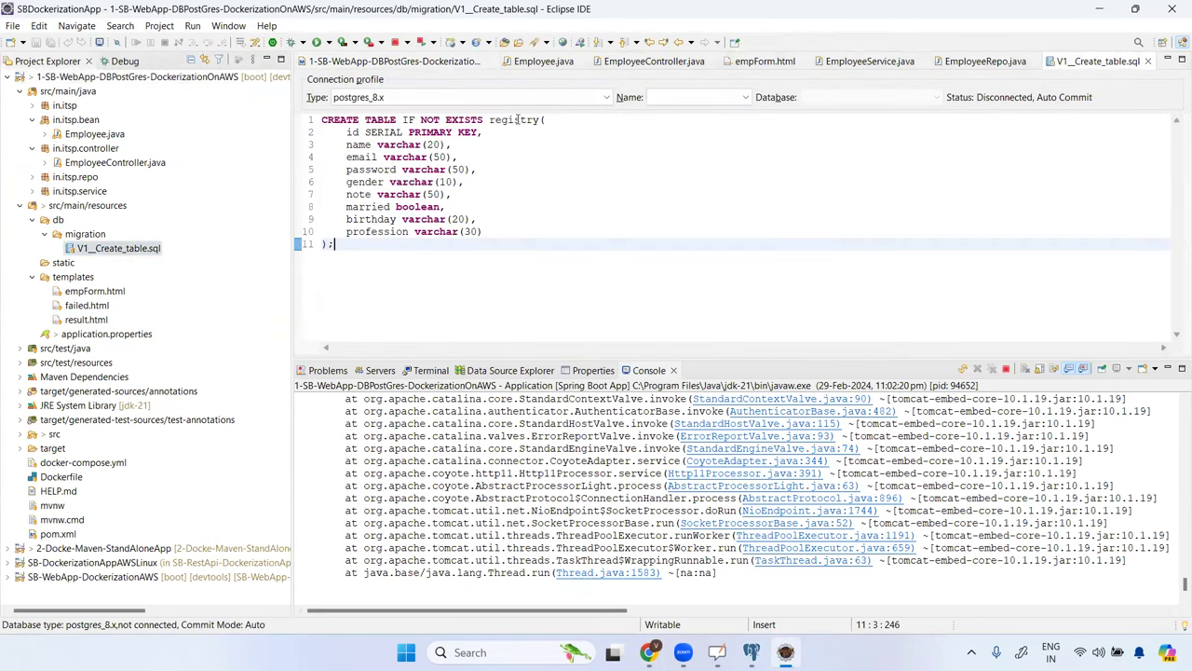
pyautogui.scroll(10, 641, 454)
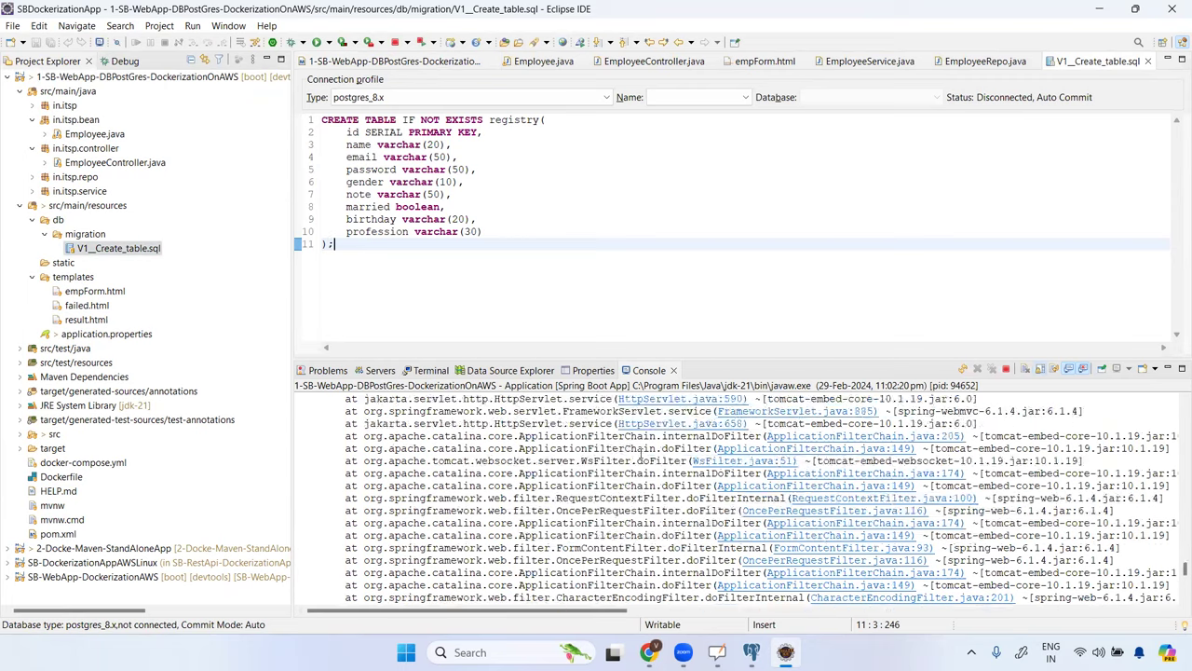
pyautogui.scroll(1, 640, 453)
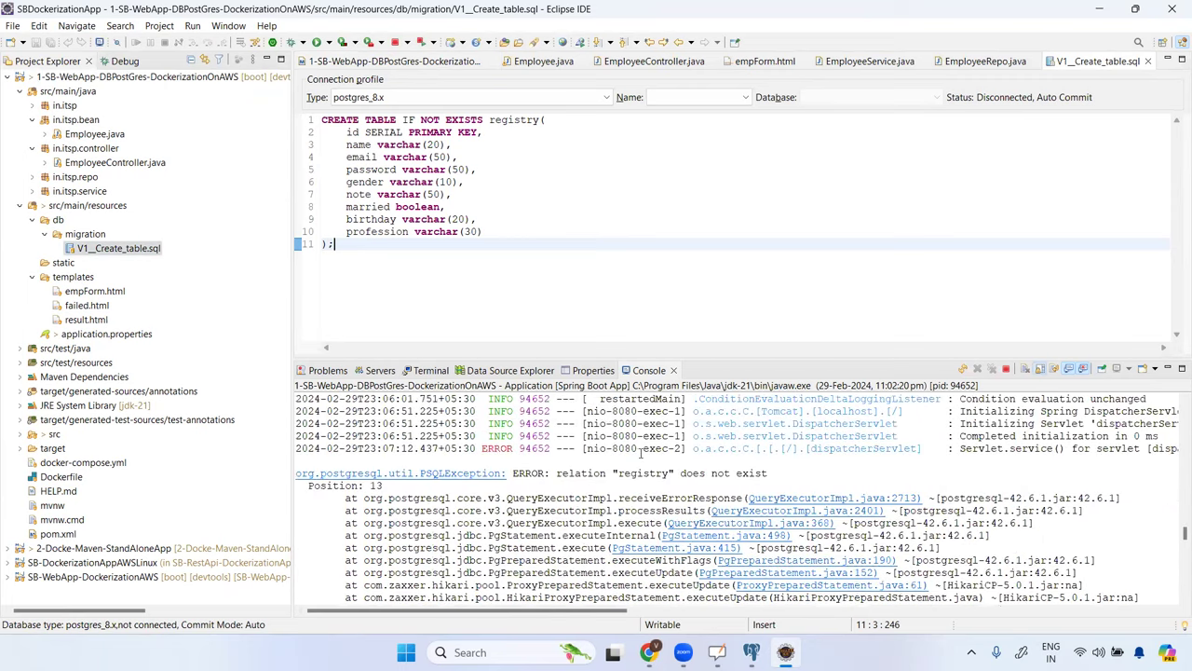
pyautogui.scroll(6, 641, 453)
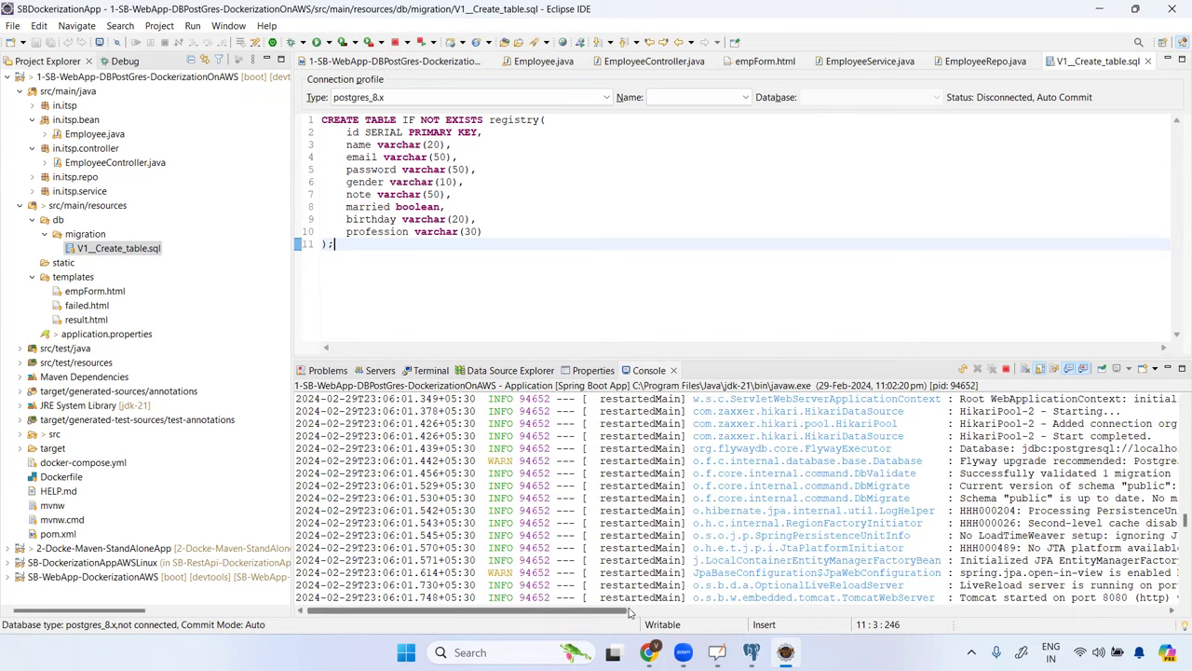
pyautogui.moveTo(622, 614); pyautogui.dragTo(666, 617)
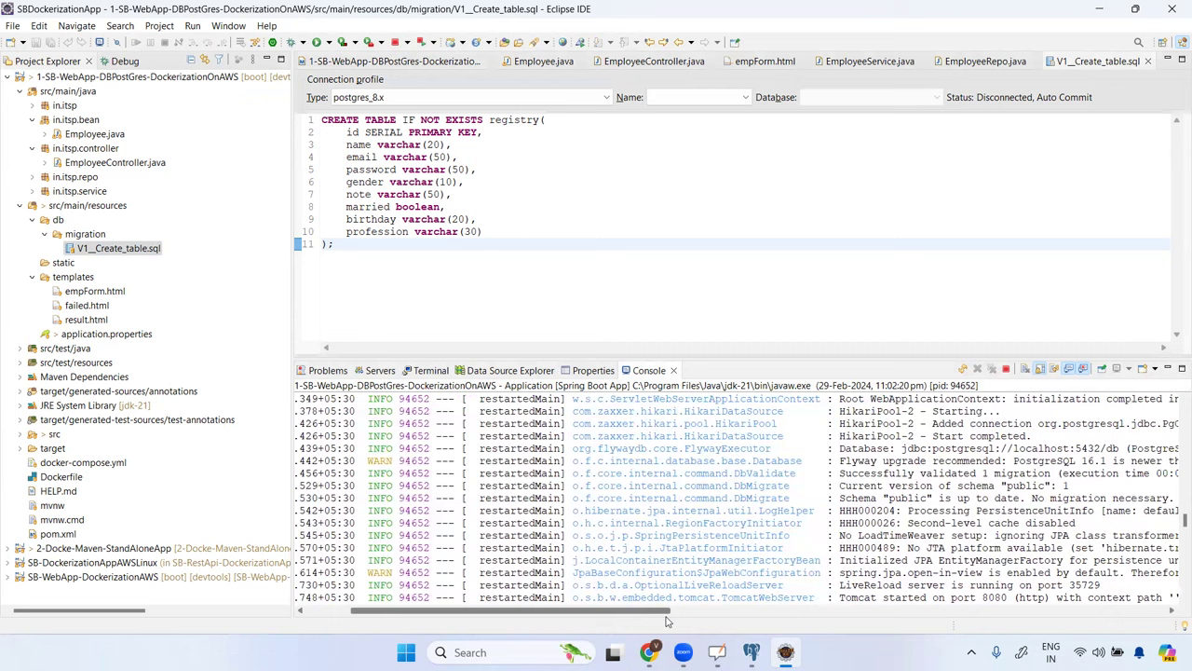
pyautogui.moveTo(667, 619); pyautogui.dragTo(632, 633)
# In pgAdmin, connect to the 10MinutePostgress server and refresh its Databases list
pyautogui.hotkey('alt', 'Tab')
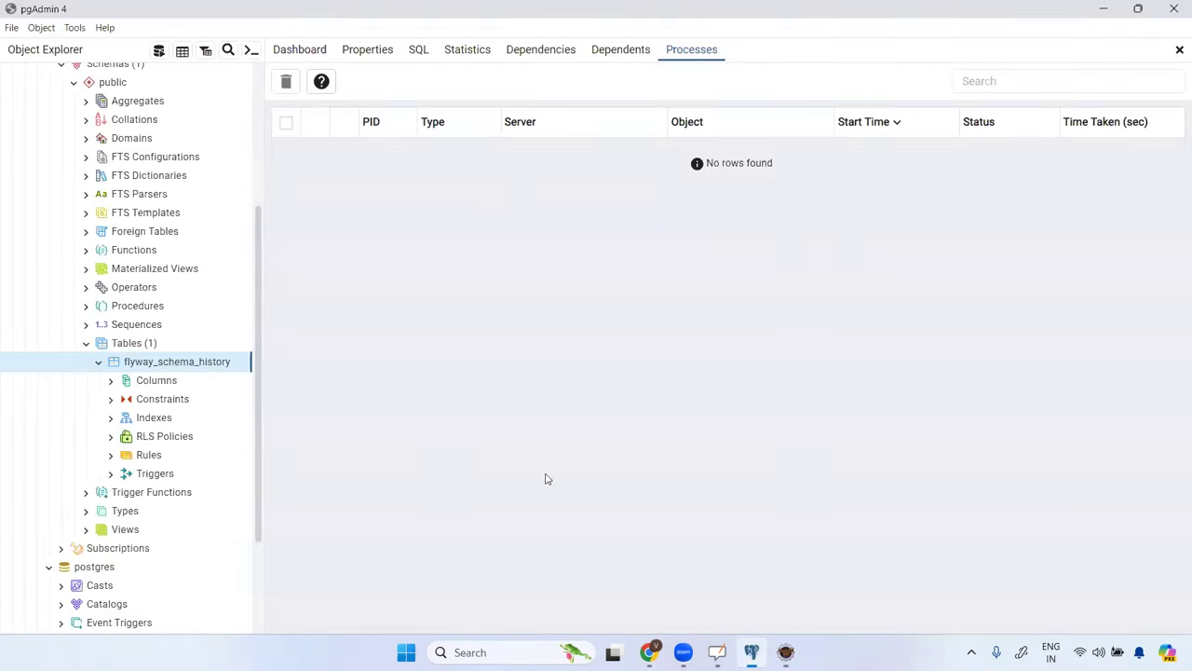
pyautogui.scroll(-3, 189, 399)
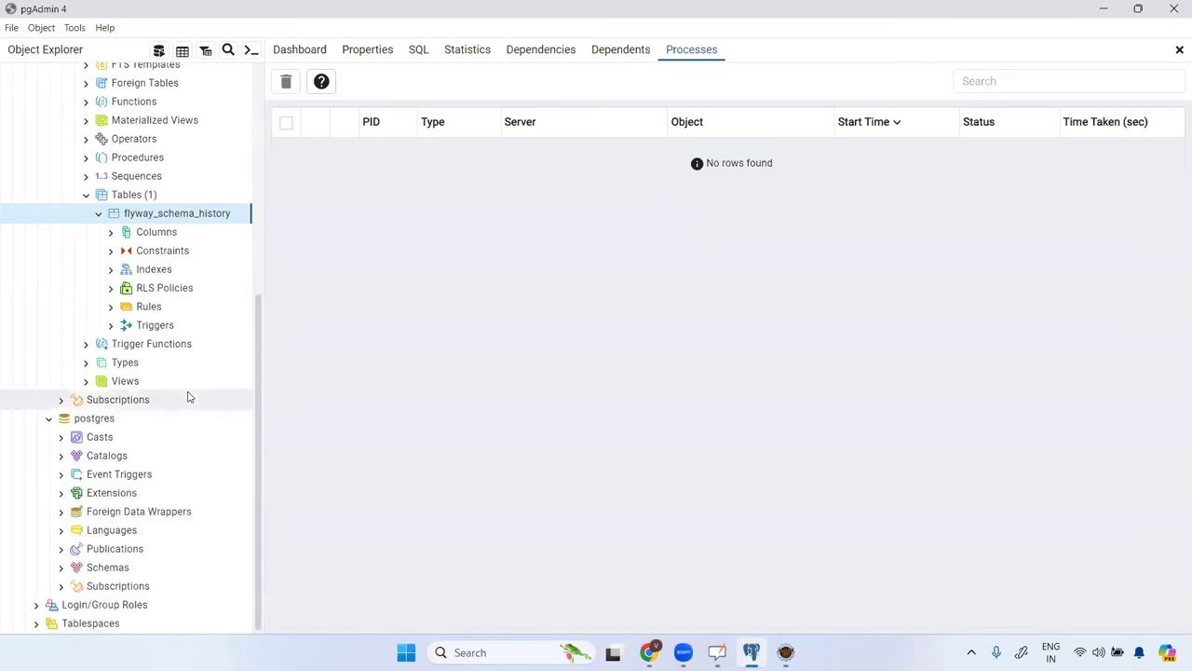
pyautogui.scroll(8, 189, 398)
pyautogui.click(130, 130)
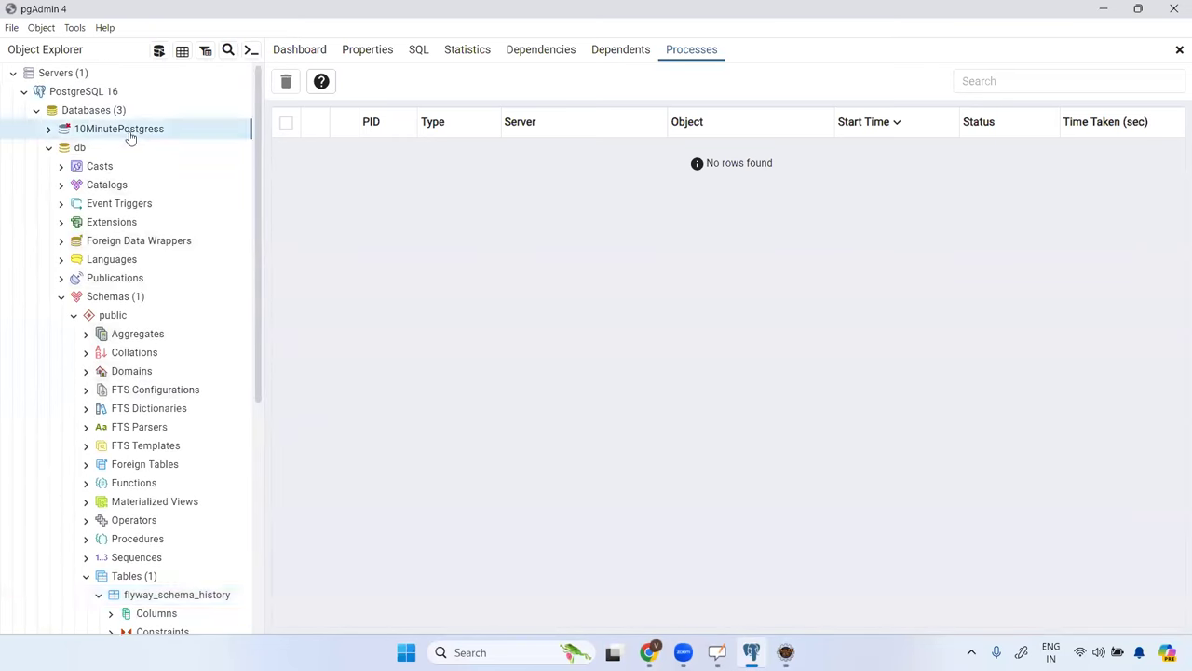
pyautogui.click(118, 110)
pyautogui.rightClick(119, 110)
pyautogui.click(142, 139)
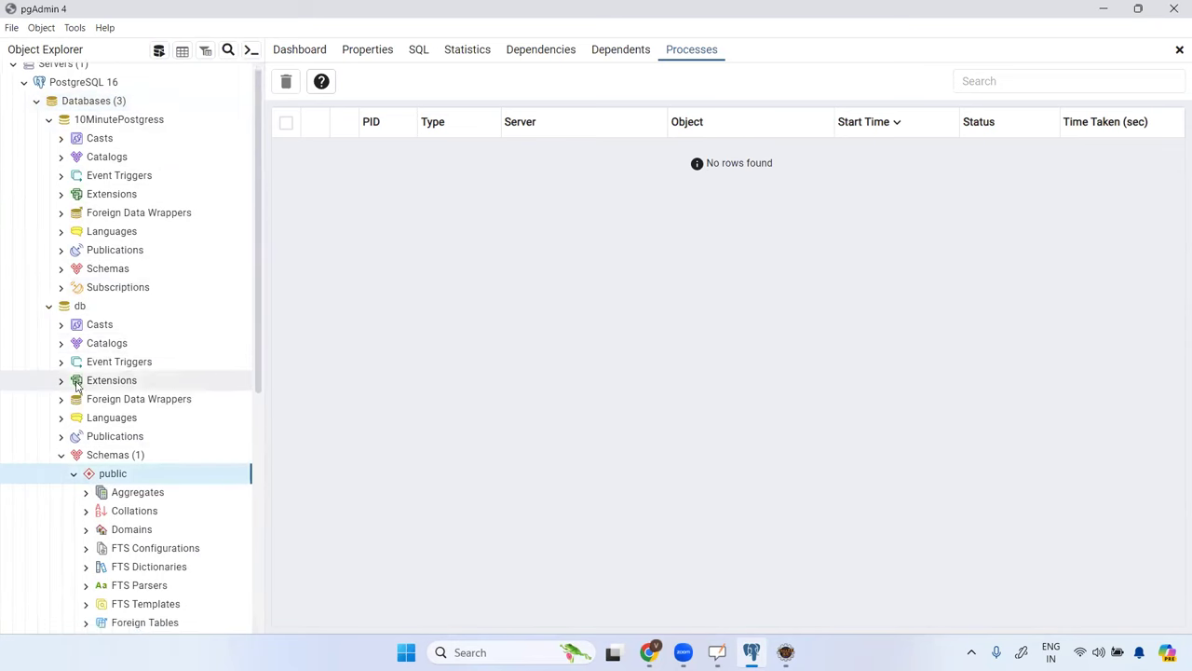
# Attempt to delete the db database, dismiss the other-sessions error, and terminate the app in Eclipse
pyautogui.scroll(-5, 125, 460)
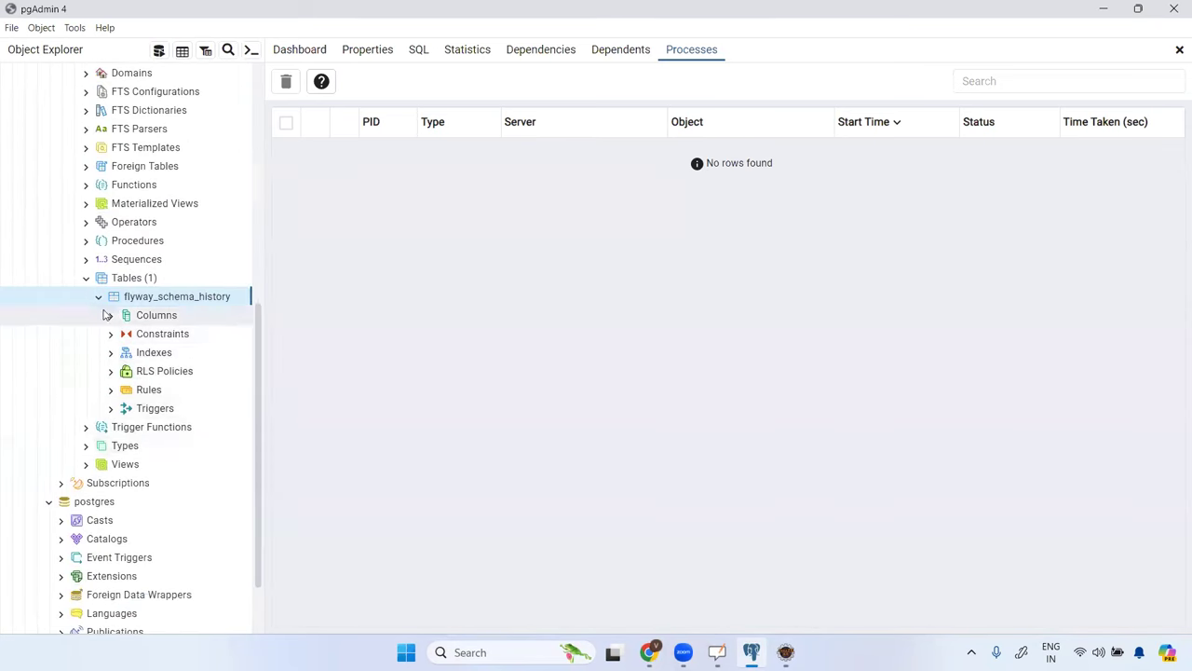
pyautogui.click(98, 296)
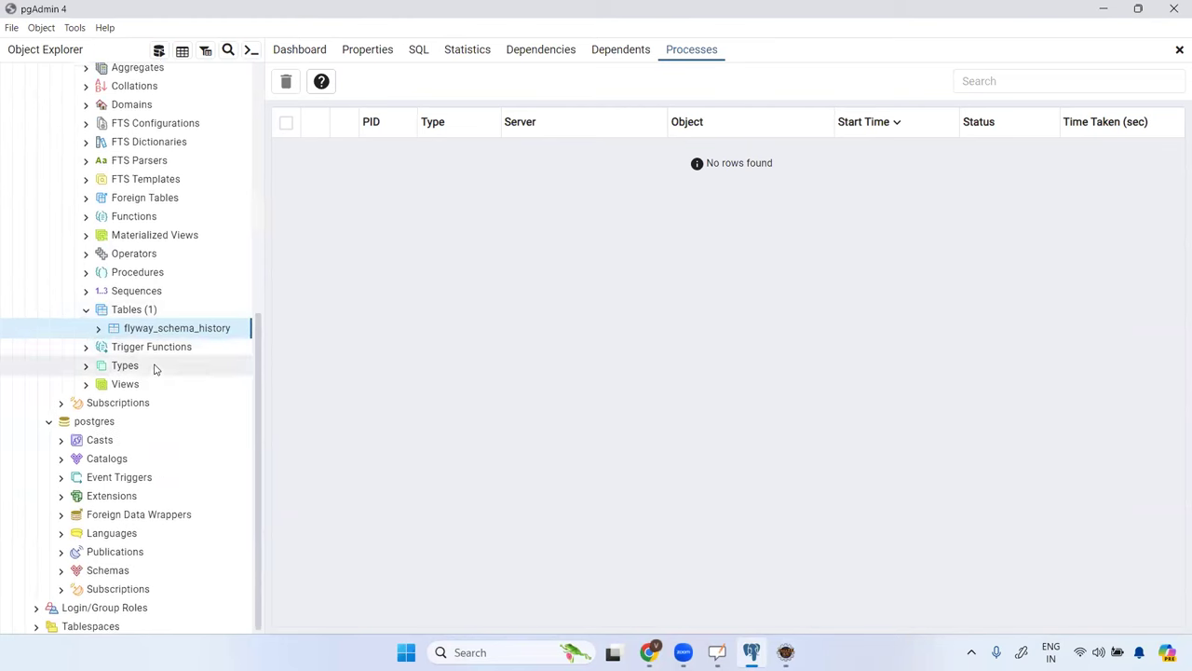
pyautogui.scroll(5, 130, 345)
pyautogui.click(80, 316)
pyautogui.rightClick(80, 316)
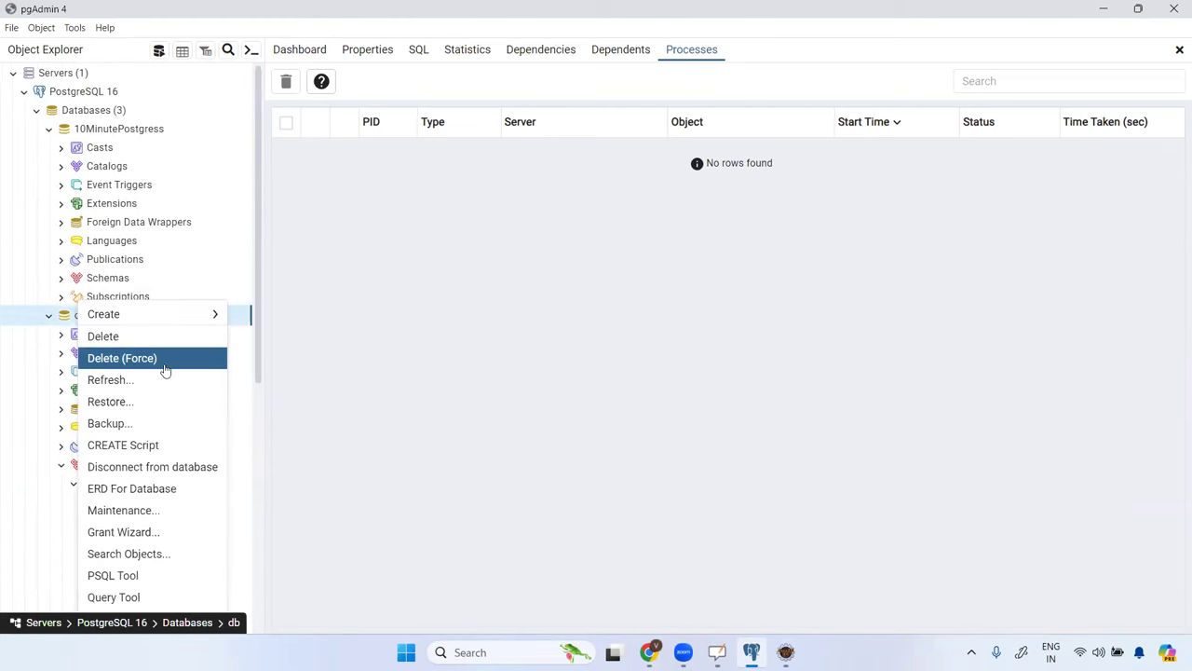
pyautogui.click(123, 343)
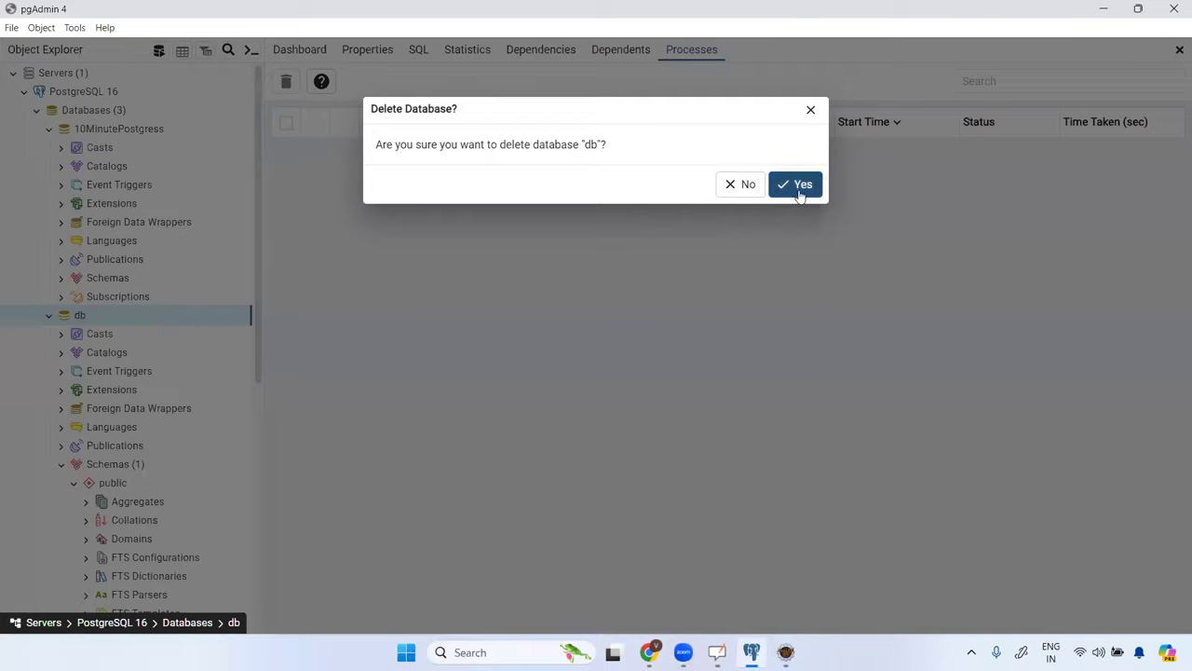
pyautogui.click(799, 191)
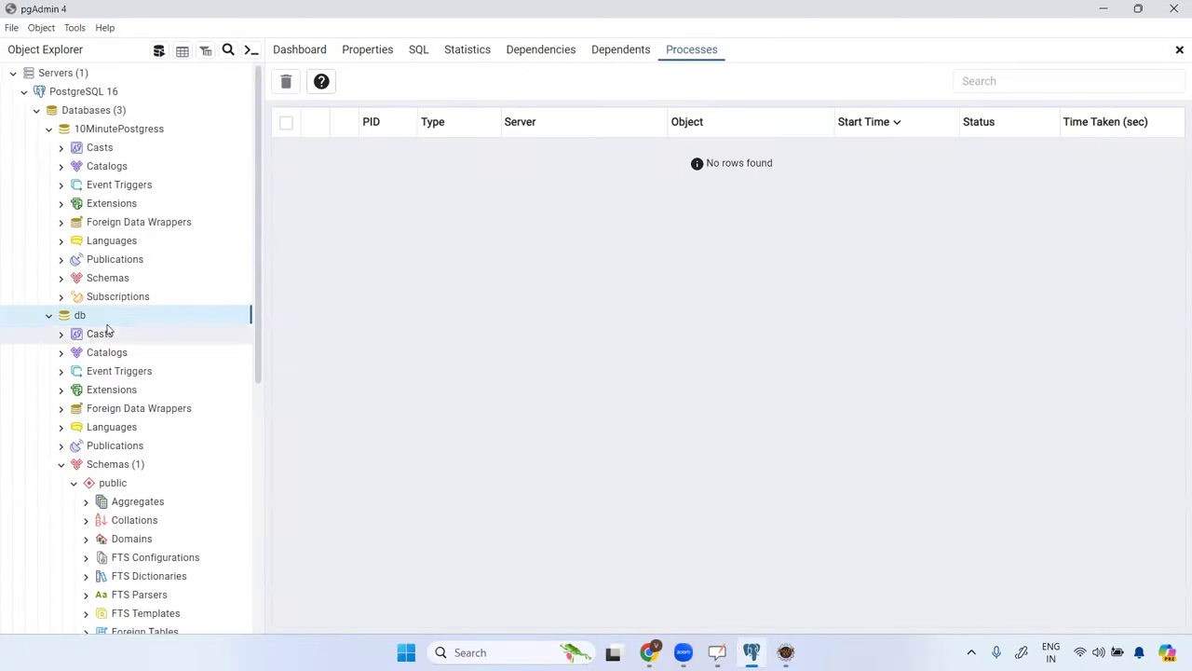
pyautogui.scroll(-5, 100, 326)
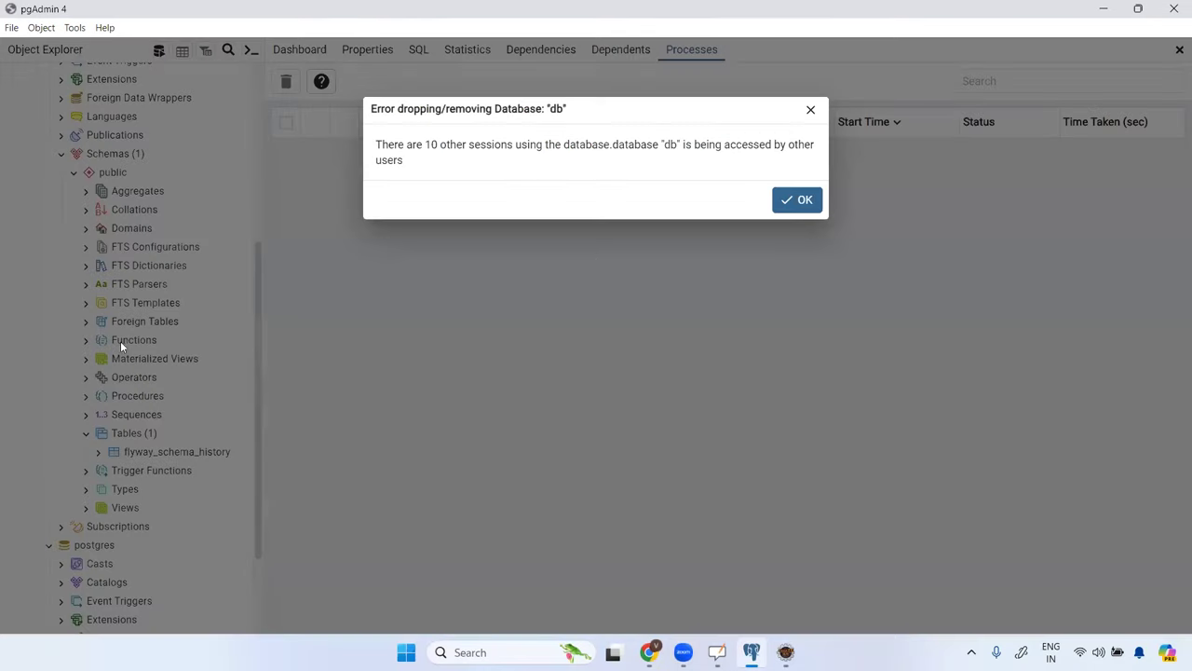
pyautogui.click(797, 212)
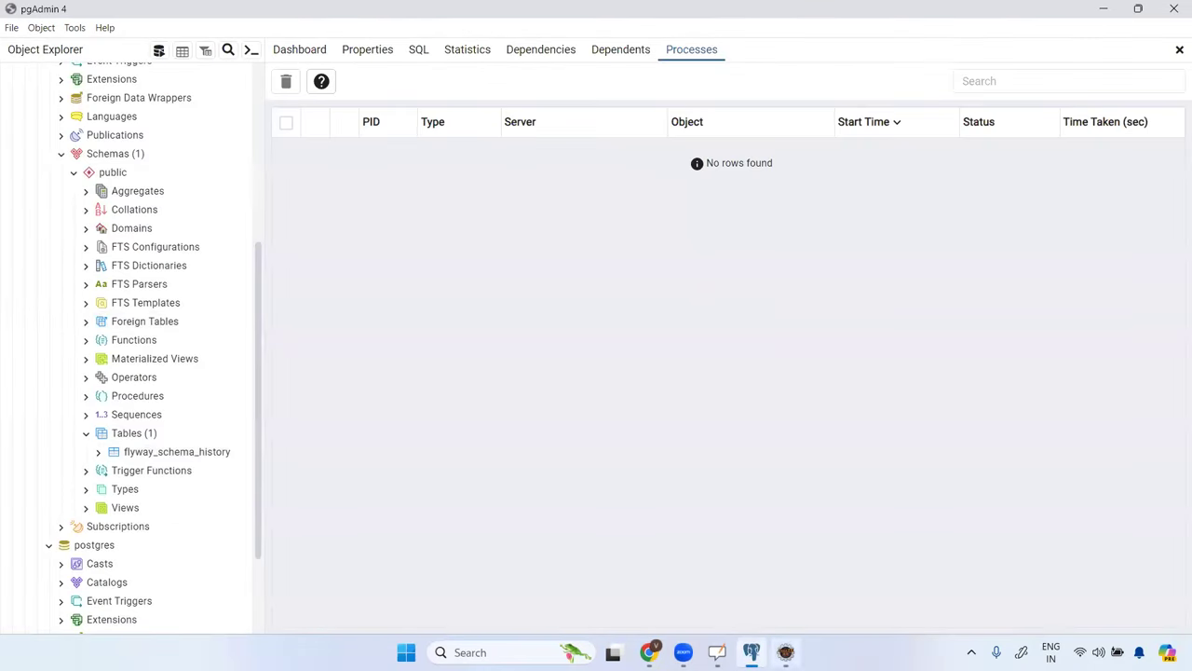
pyautogui.hotkey('alt', 'Tab')
pyautogui.click(1006, 369)
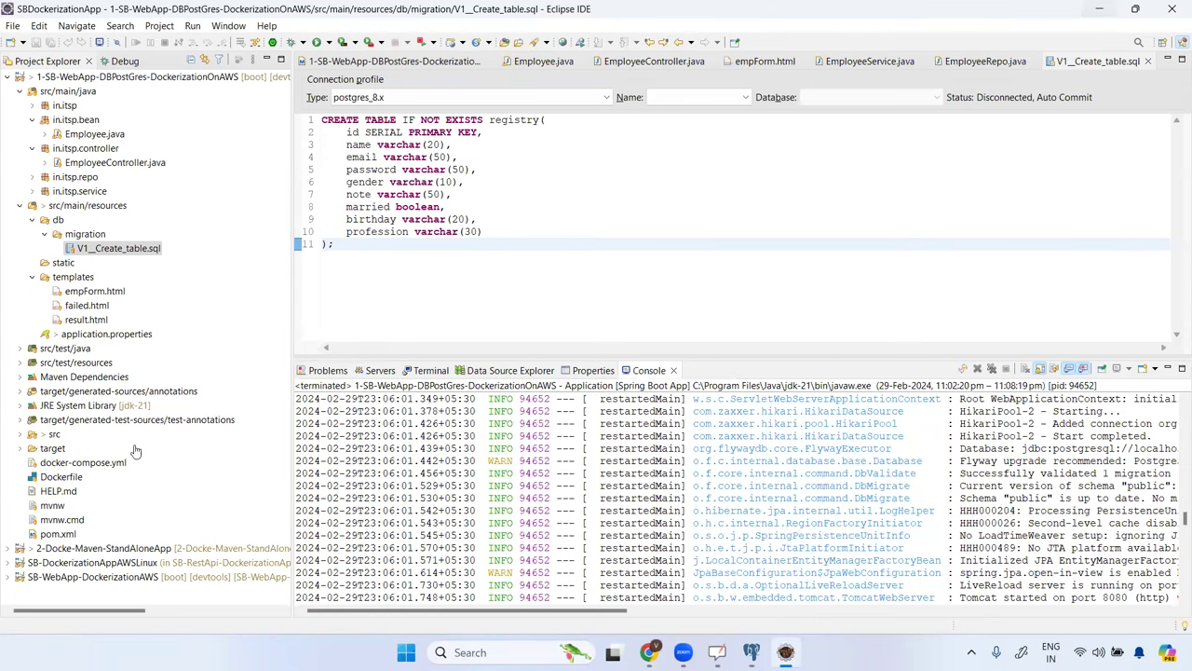
# Delete the db database in pgAdmin and confirm
pyautogui.click(1102, 8)
pyautogui.scroll(5, 106, 318)
pyautogui.rightClick(105, 318)
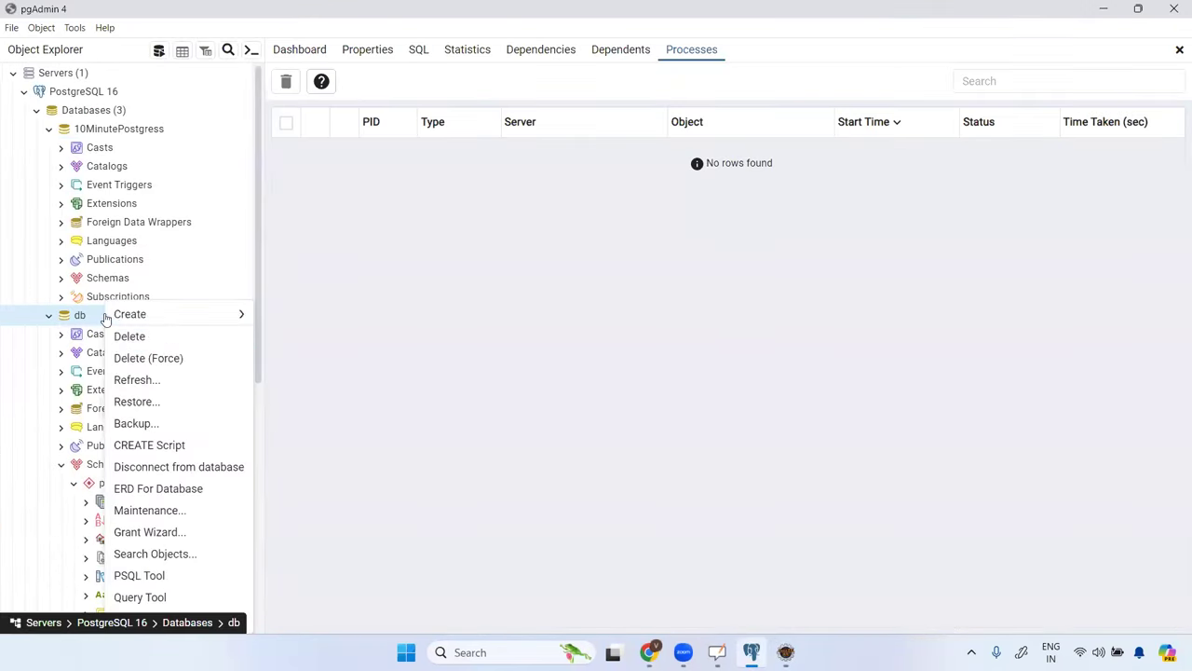
pyautogui.click(186, 337)
pyautogui.click(792, 191)
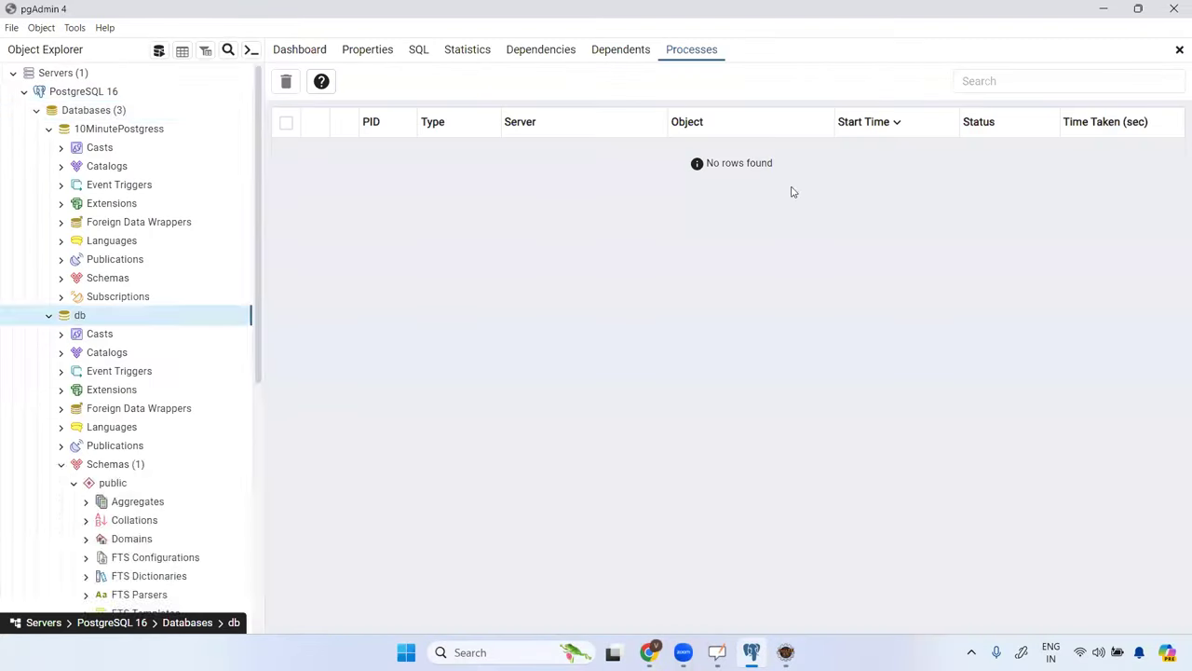
# Create a new database named test under Databases and save it
pyautogui.rightClick(129, 111)
pyautogui.moveTo(214, 122)
pyautogui.click(336, 127)
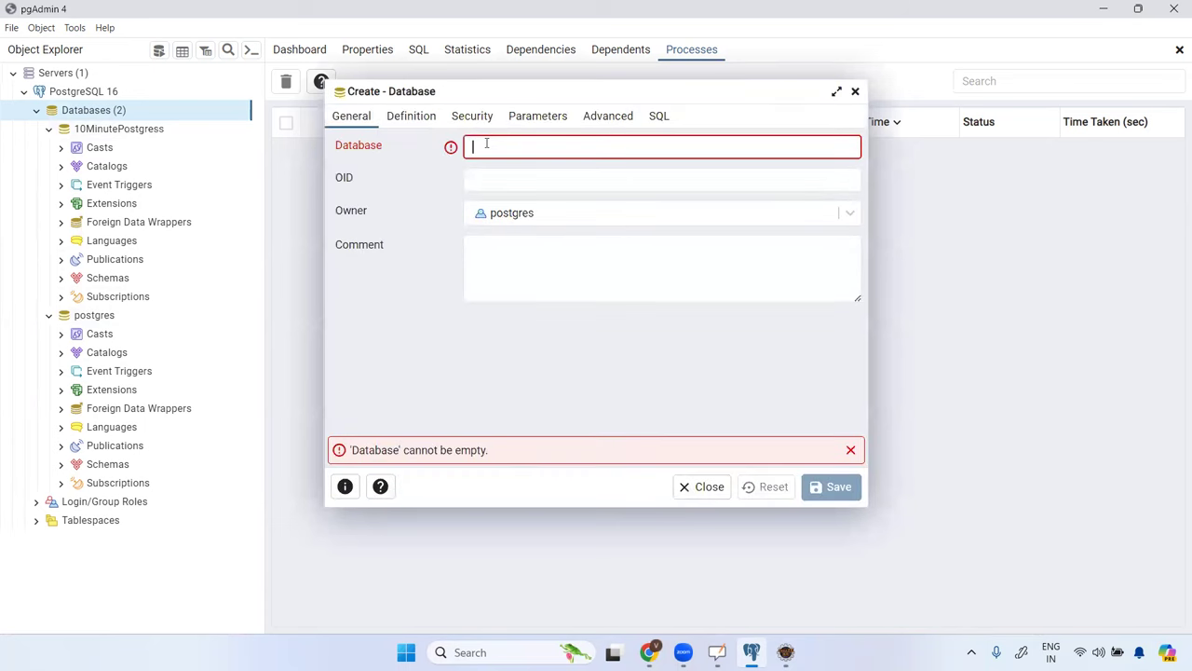
pyautogui.write('test')
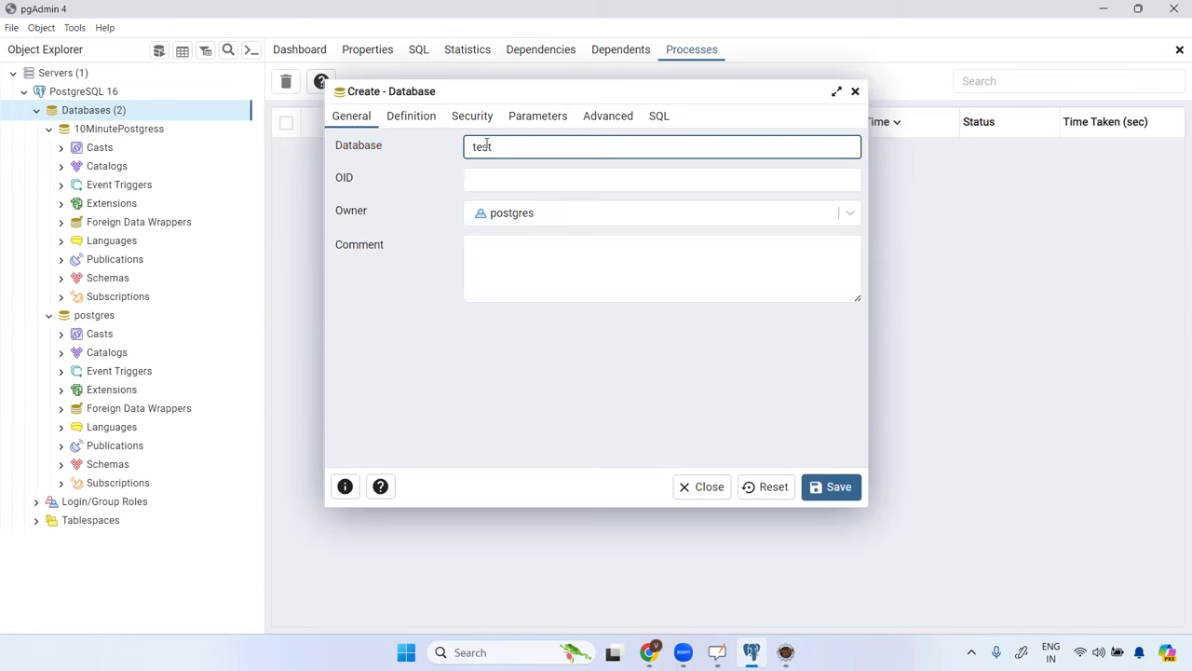
pyautogui.click(823, 487)
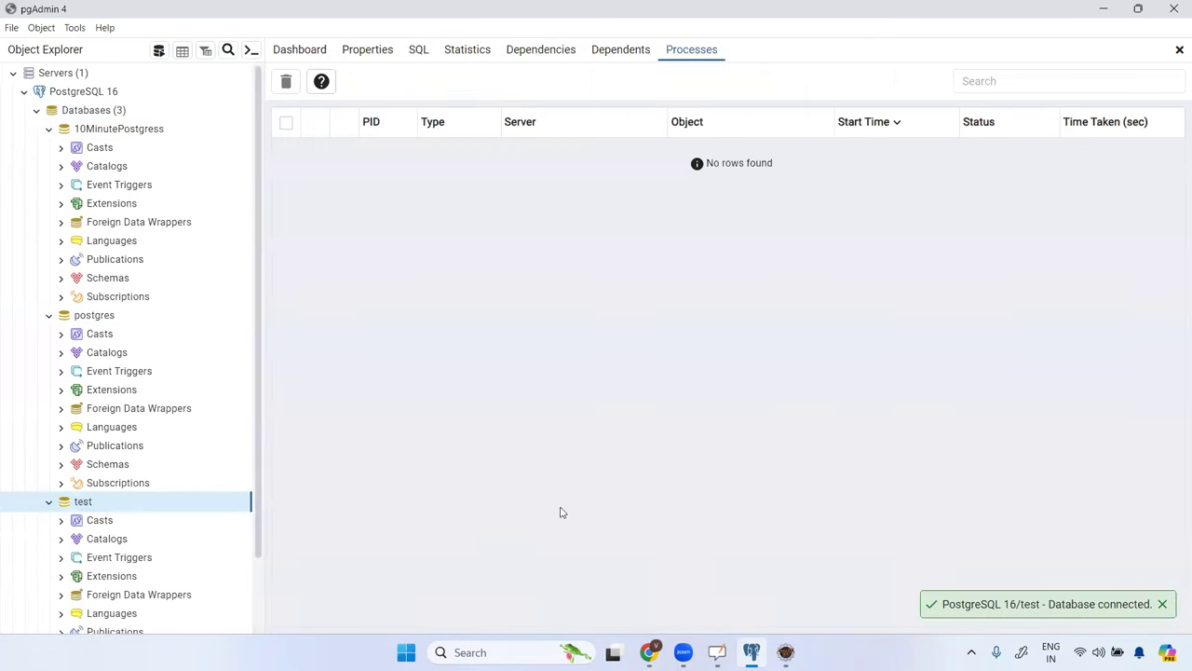
pyautogui.hotkey('alt', 'Tab')
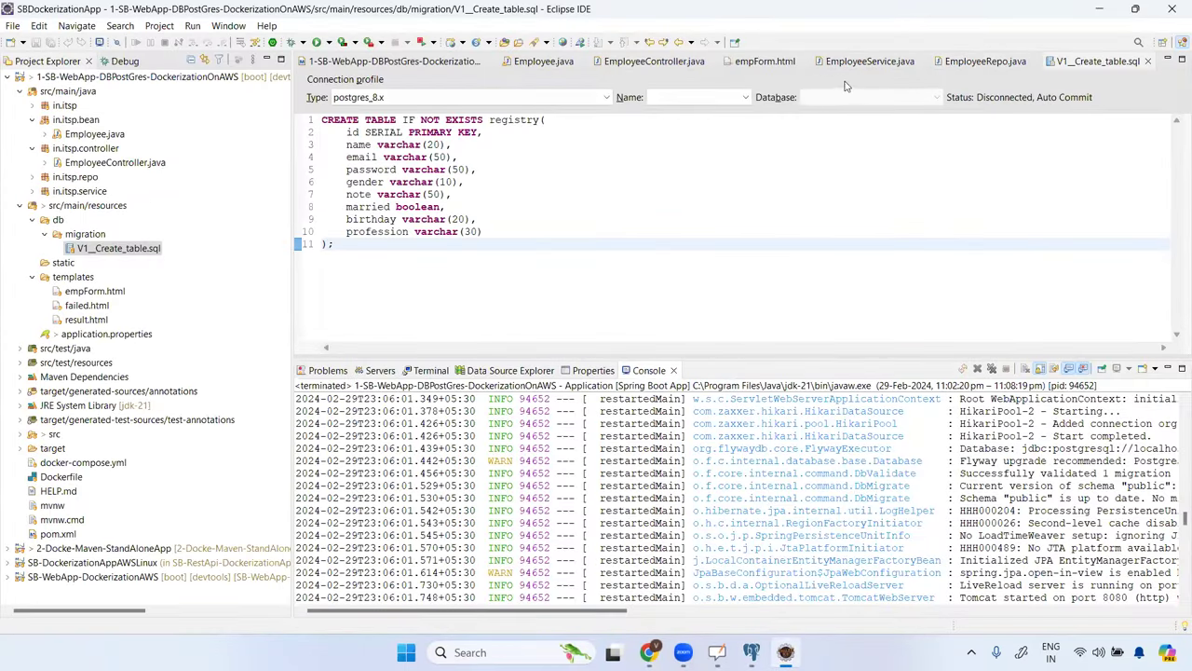
# Change spring.datasource.url to localhost:5432/test, save application.properties, and remove terminated launches
pyautogui.doubleClick(106, 333)
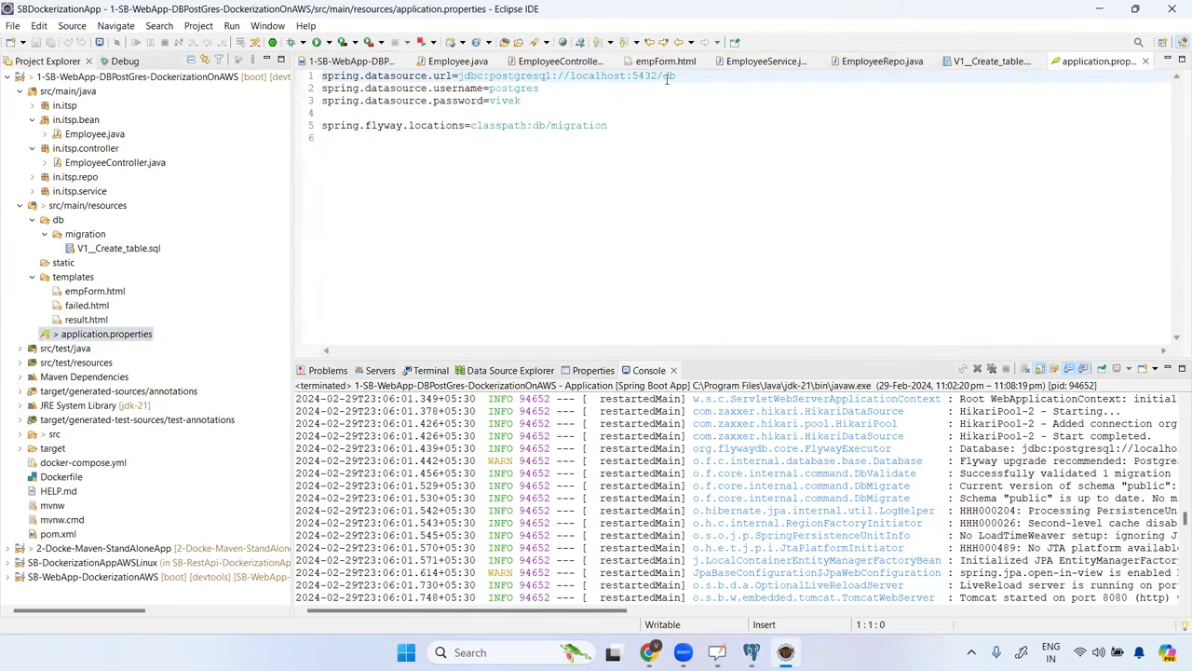
pyautogui.doubleClick(668, 76)
pyautogui.press('BackSpace')
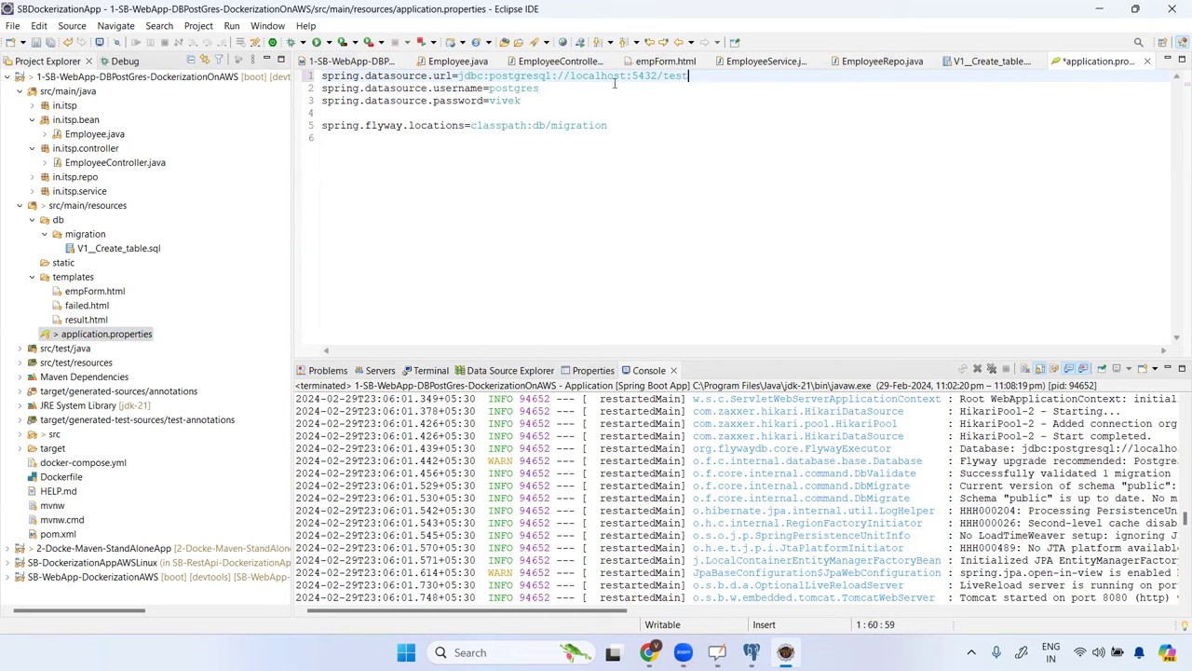
pyautogui.click(670, 143)
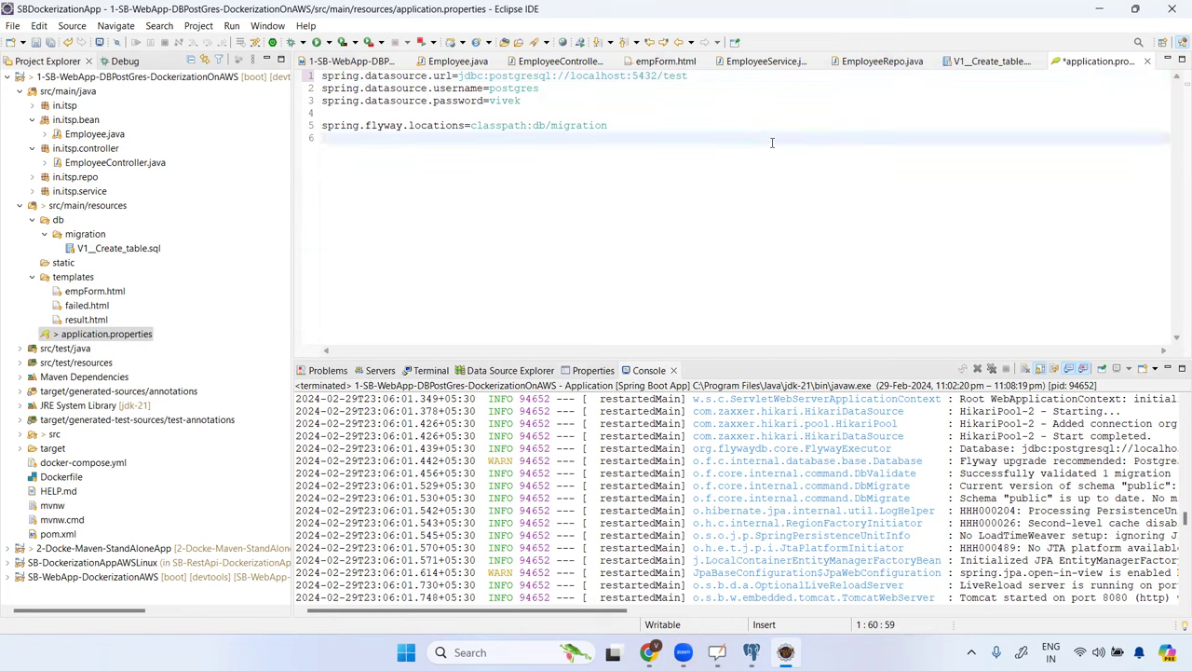
pyautogui.hotkey('ctrl', 's')
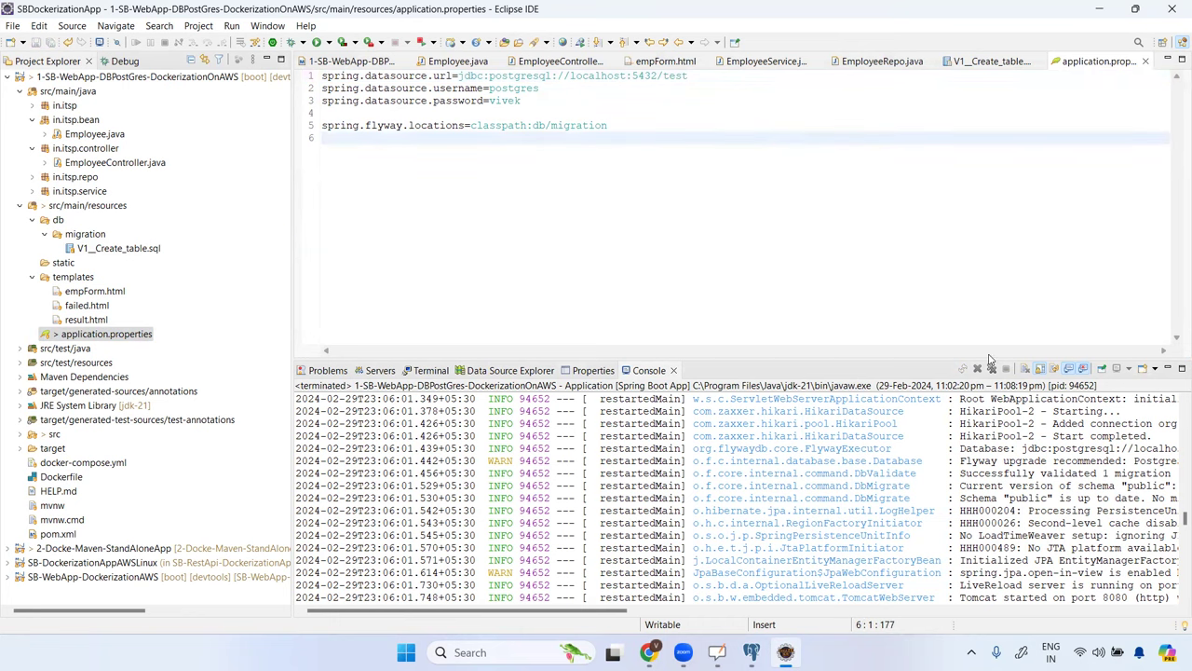
pyautogui.click(991, 371)
pyautogui.rightClick(137, 76)
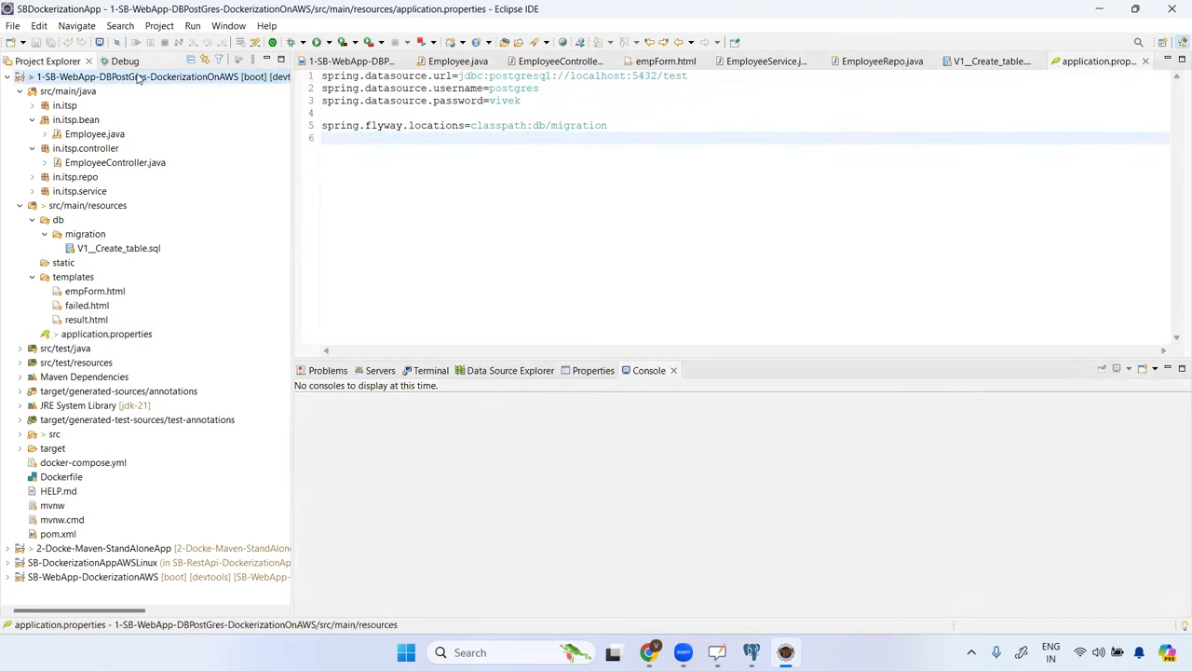
# Relaunch the project as a Spring Boot App, check the Flyway log, then locate the test database in pgAdmin
pyautogui.moveTo(207, 407)
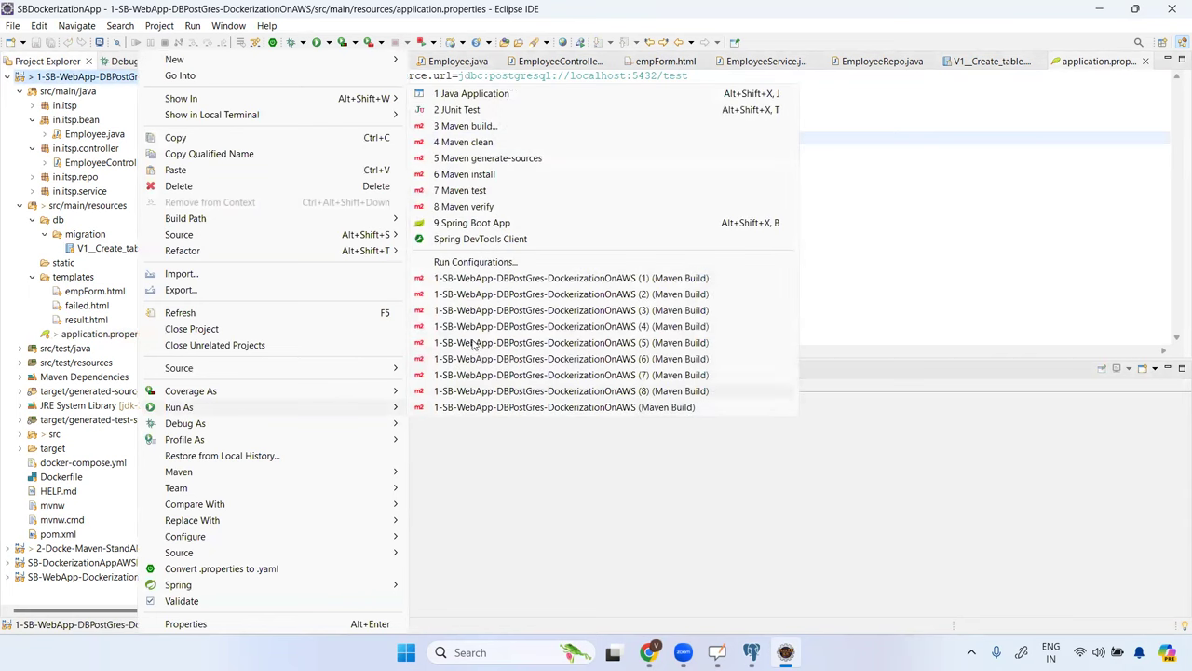
pyautogui.click(475, 223)
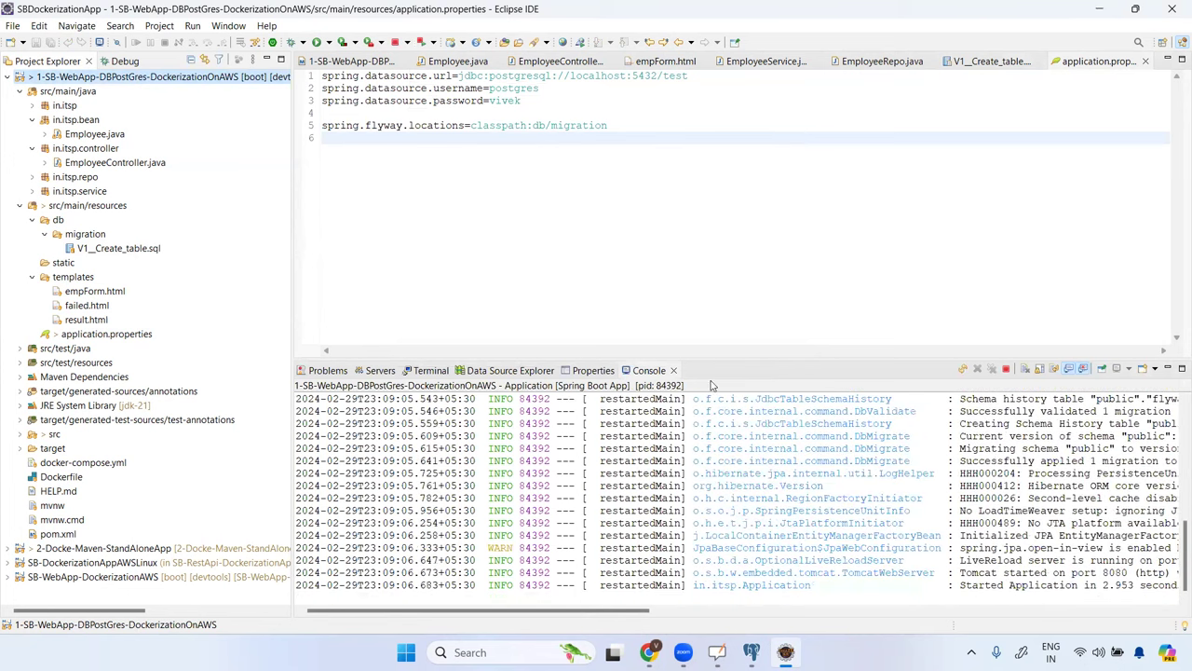
pyautogui.moveTo(645, 612); pyautogui.dragTo(752, 613)
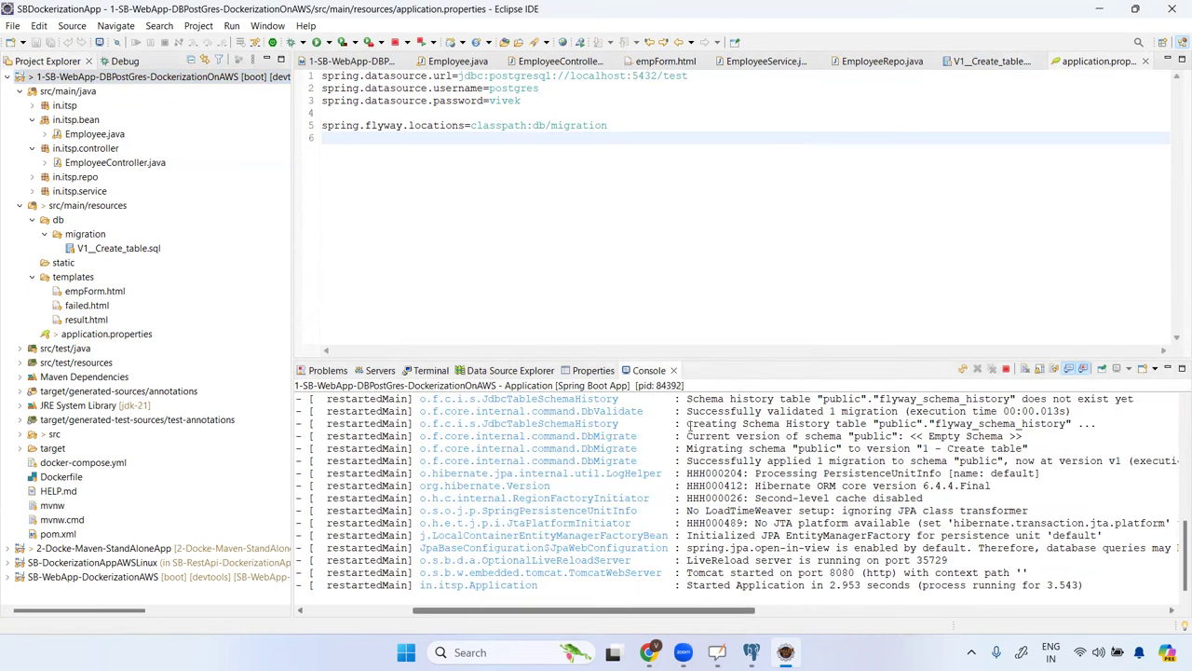
pyautogui.click(752, 652)
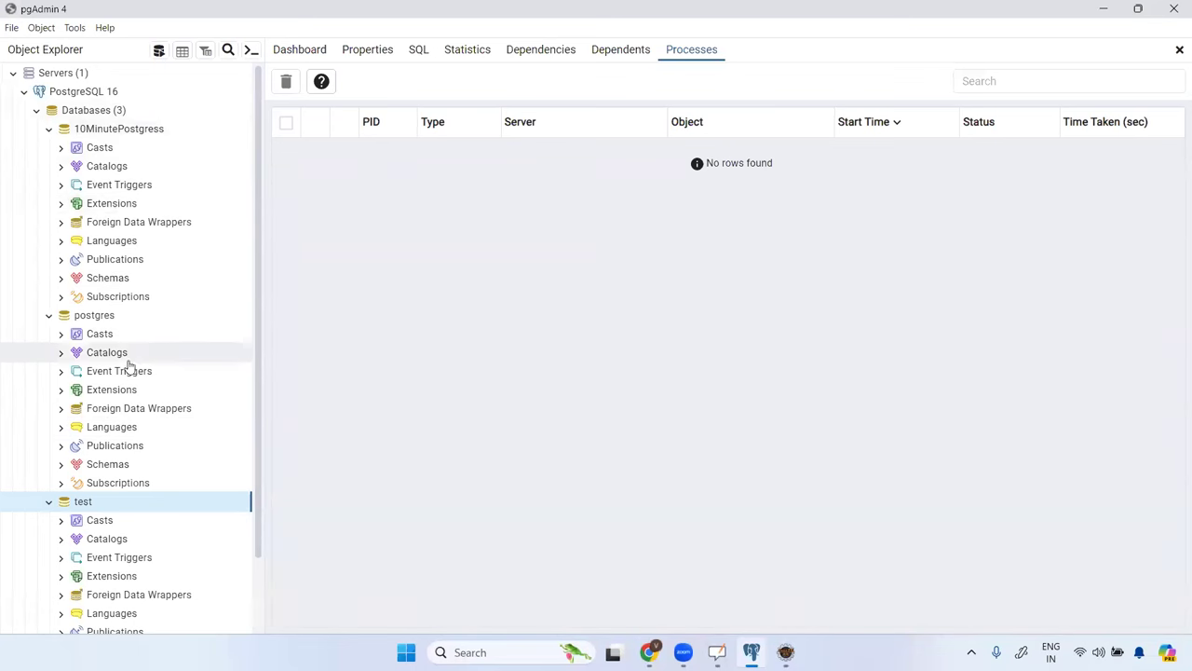
pyautogui.scroll(-1, 129, 365)
pyautogui.rightClick(131, 423)
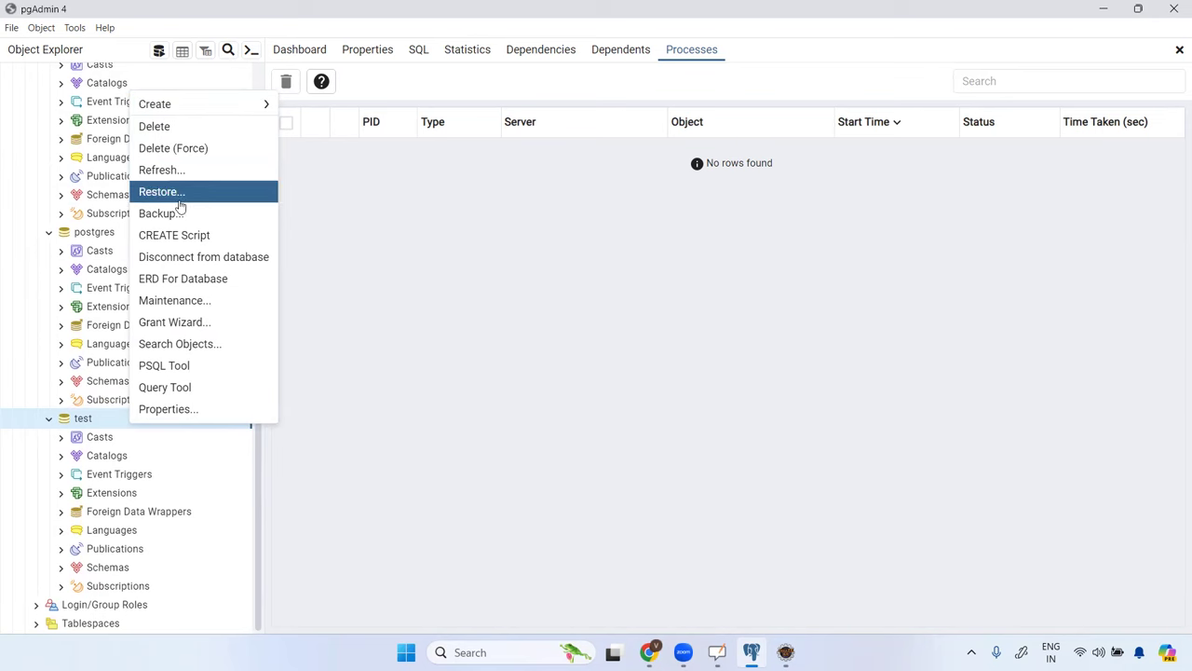
# Expand test > Schemas > public > Tables and view all rows of the registry table
pyautogui.scroll(1, 172, 206)
pyautogui.scroll(-1, 112, 521)
pyautogui.click(60, 566)
pyautogui.click(85, 584)
pyautogui.scroll(-4, 89, 533)
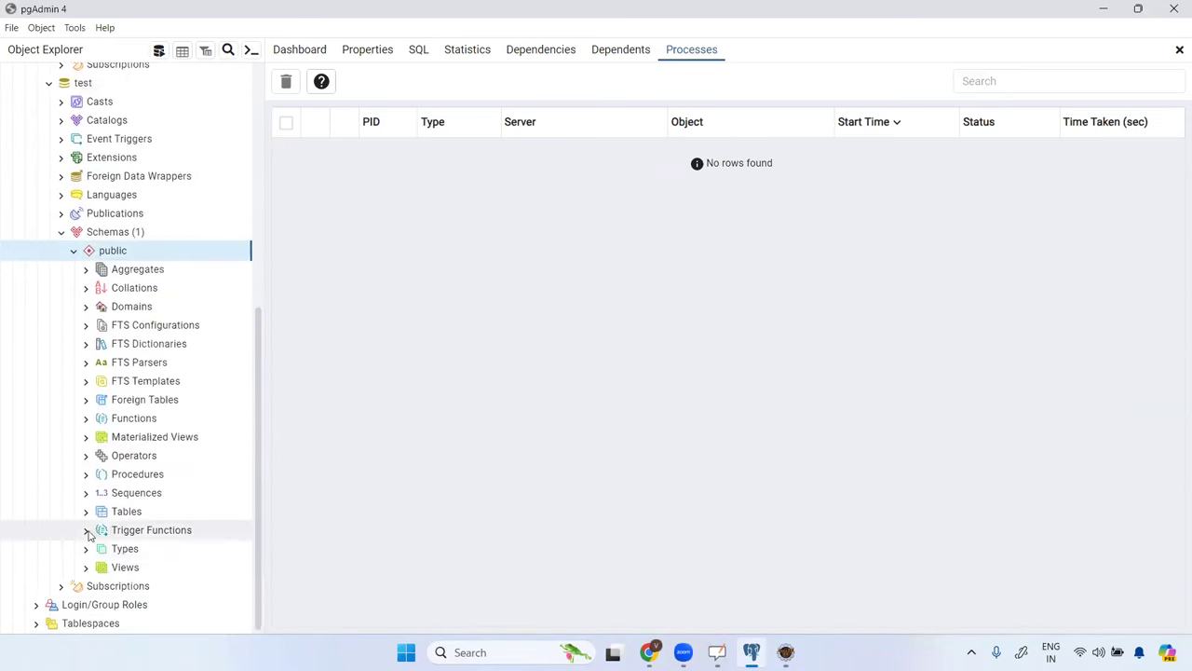
pyautogui.click(86, 513)
pyautogui.scroll(-1, 173, 515)
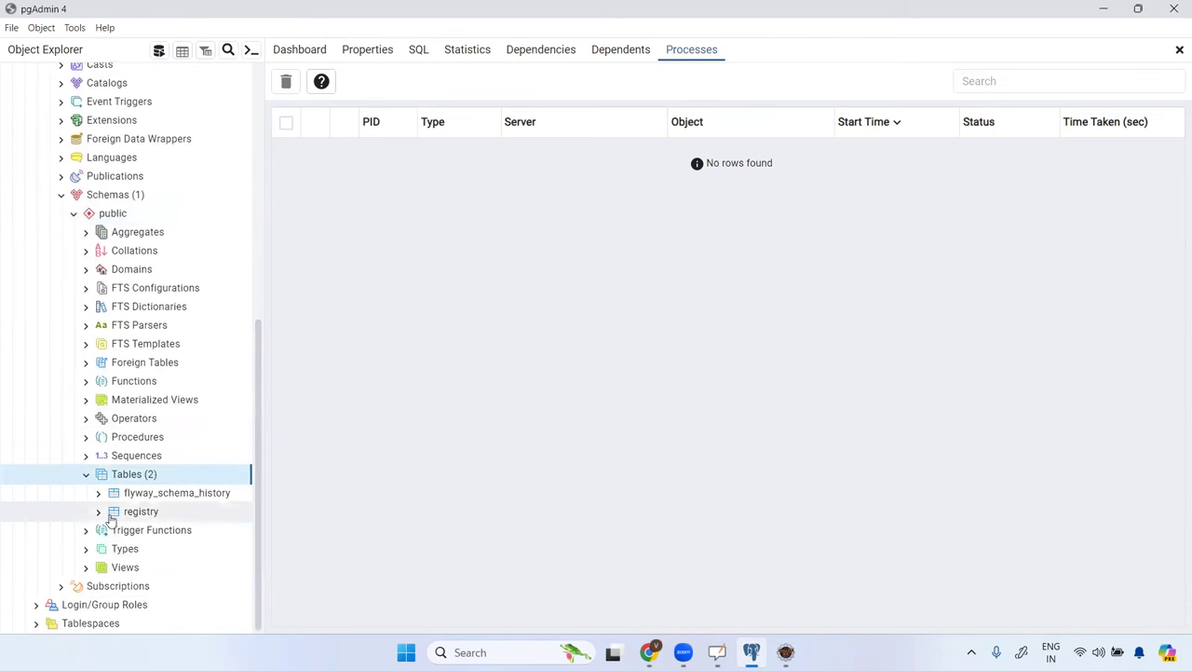
pyautogui.click(97, 512)
pyautogui.rightClick(158, 514)
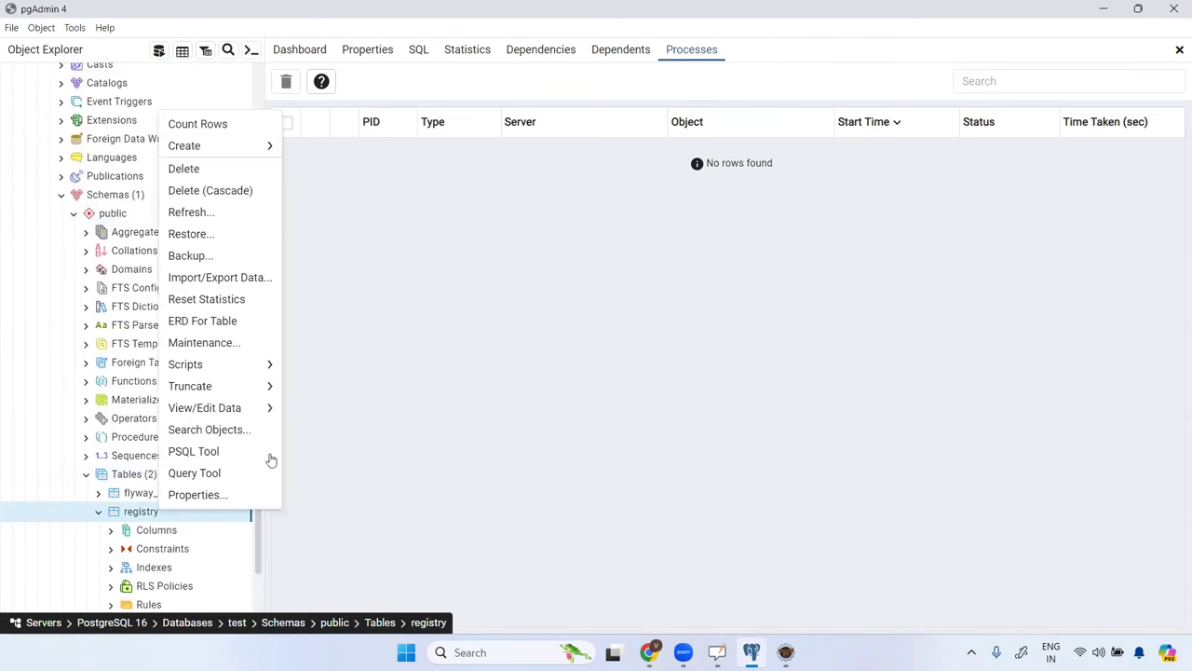
pyautogui.moveTo(266, 408)
pyautogui.click(343, 409)
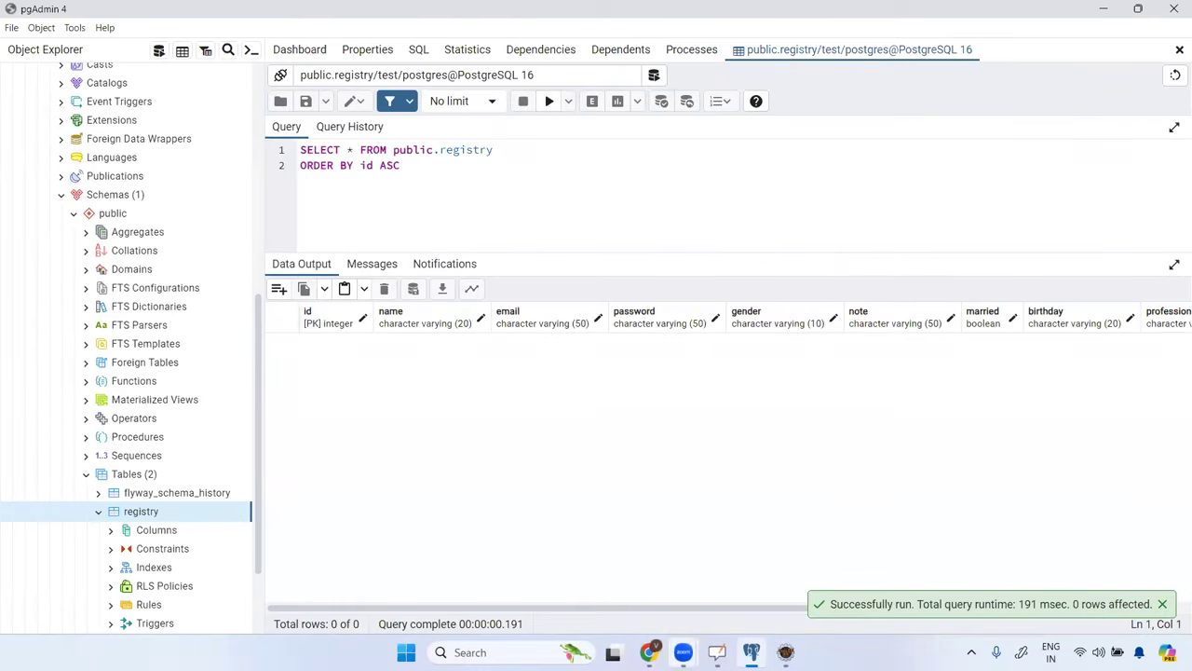
pyautogui.click(650, 652)
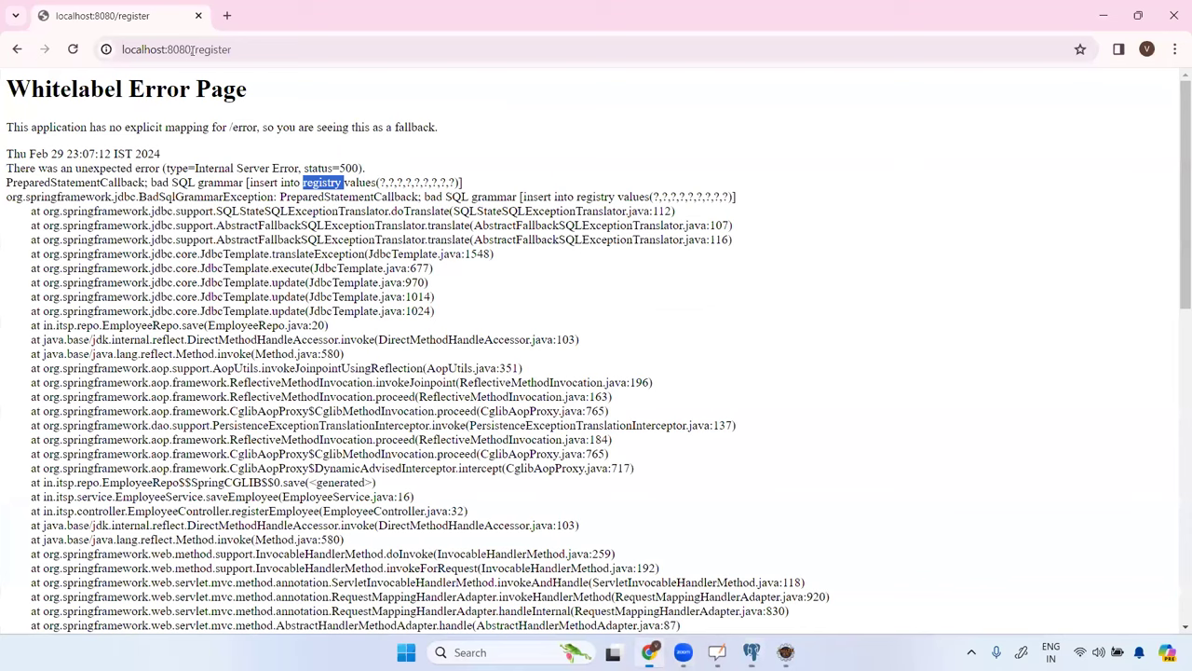
# Load the form at localhost:8080 and fill in a saved full name, e-mail and password
pyautogui.moveTo(193, 49); pyautogui.dragTo(308, 49)
pyautogui.press('BackSpace')
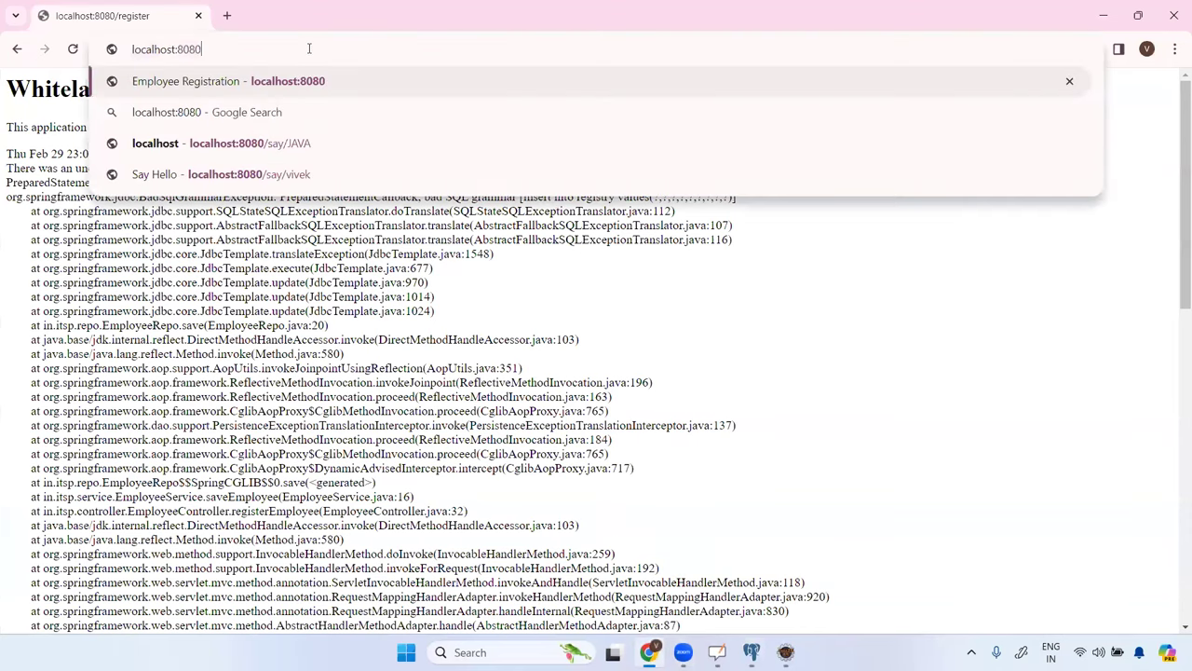
pyautogui.press('Return')
pyautogui.click(652, 178)
pyautogui.click(689, 213)
pyautogui.click(620, 209)
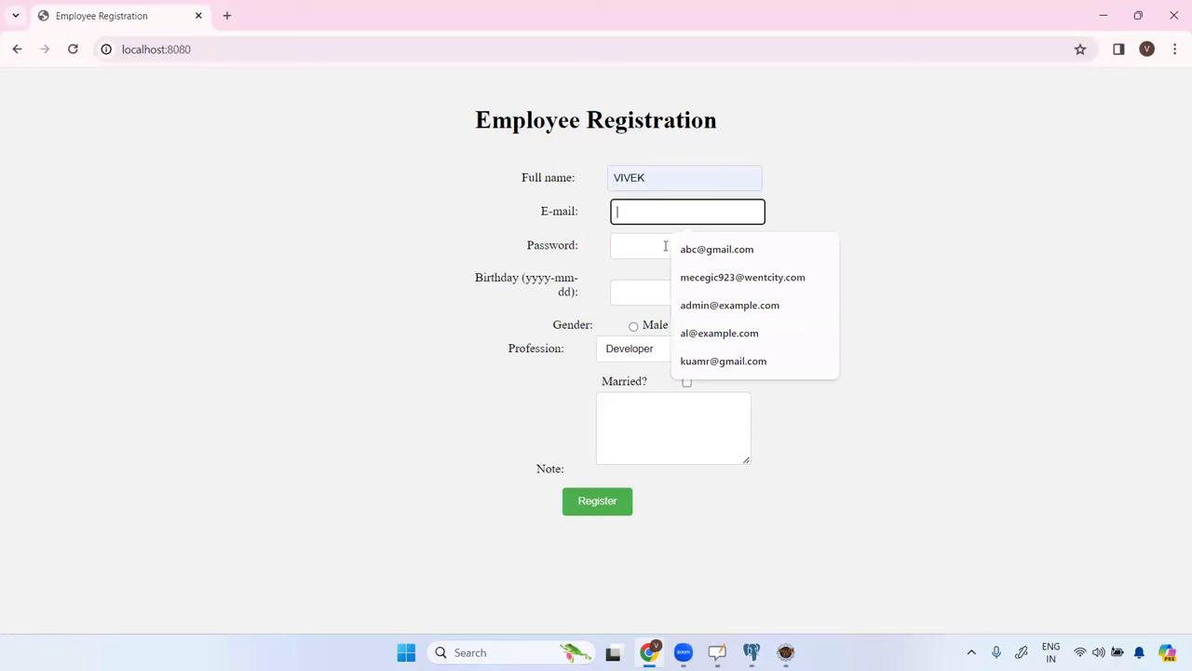
pyautogui.click(689, 249)
pyautogui.click(633, 248)
pyautogui.write('1')
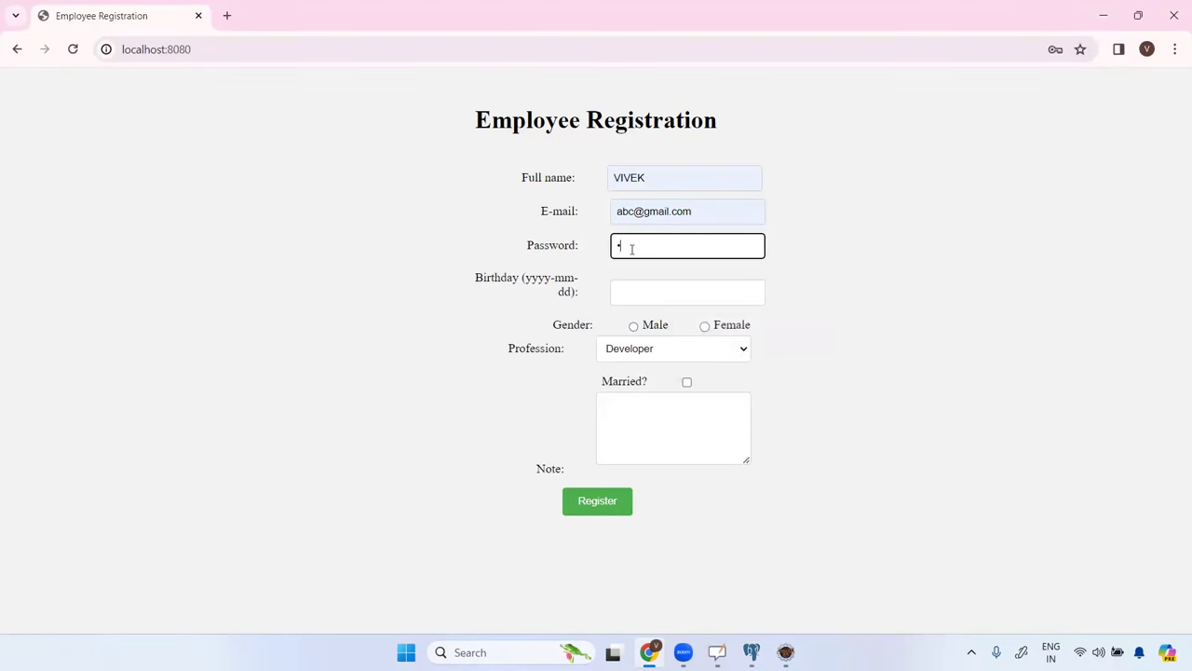
# Set birthday 12-12-2024, Male, Tester and Married, then submit the registration
pyautogui.click(646, 291)
pyautogui.click(686, 330)
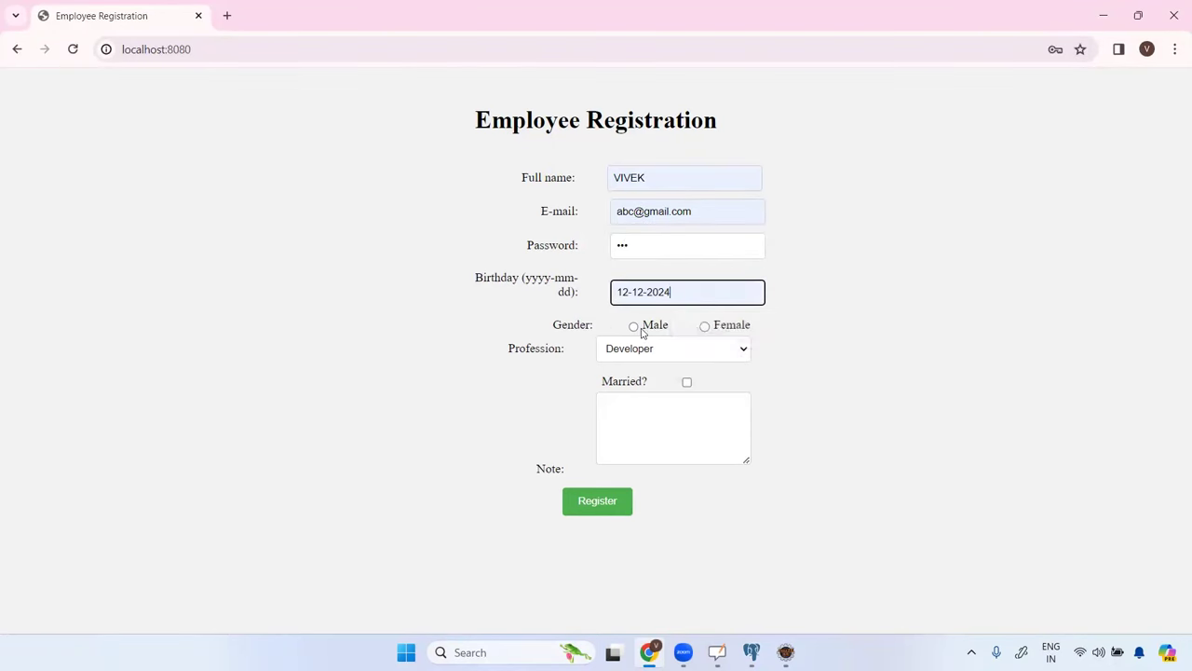
pyautogui.click(634, 327)
pyautogui.click(637, 359)
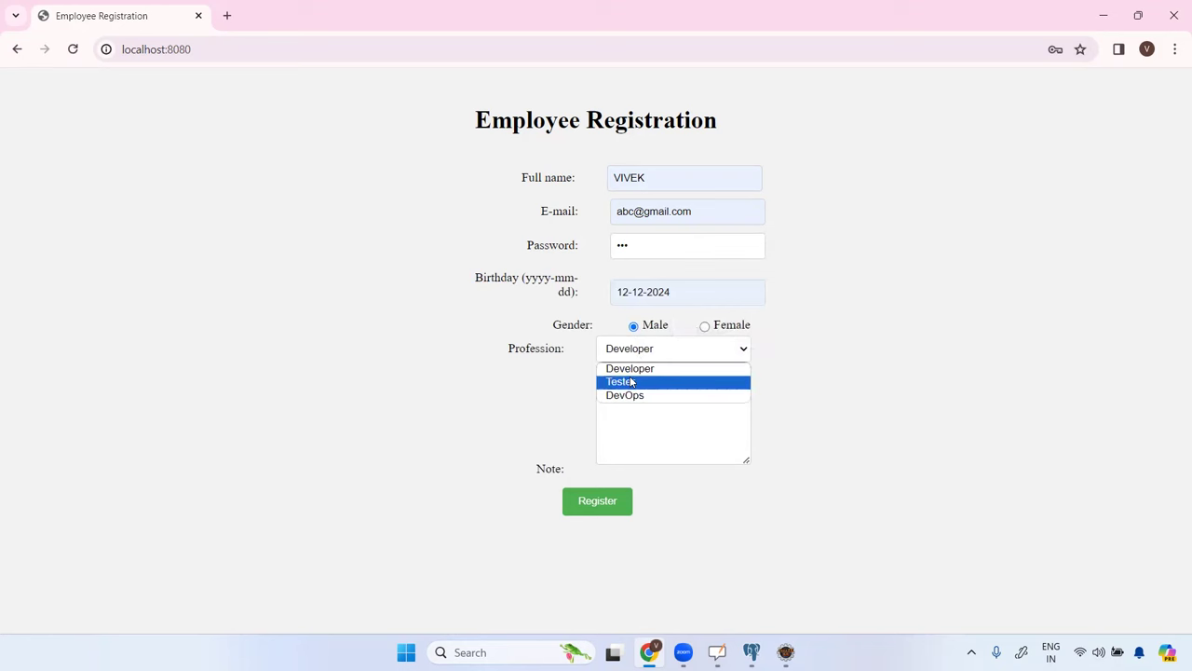
pyautogui.click(630, 381)
pyautogui.click(687, 382)
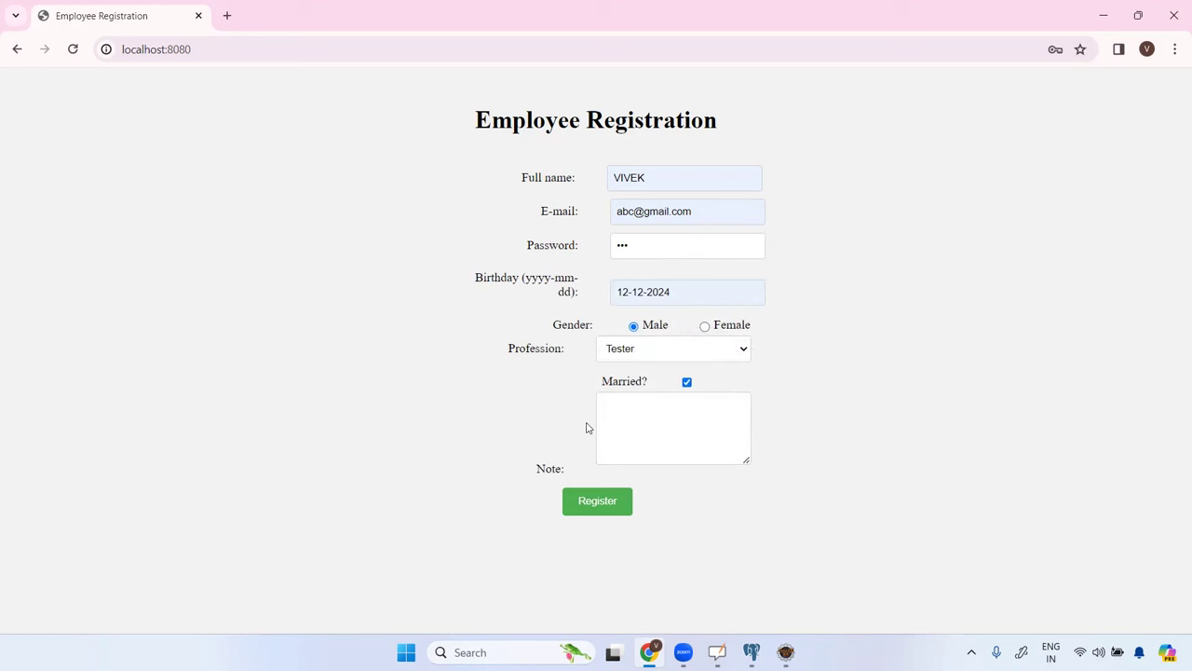
pyautogui.click(643, 411)
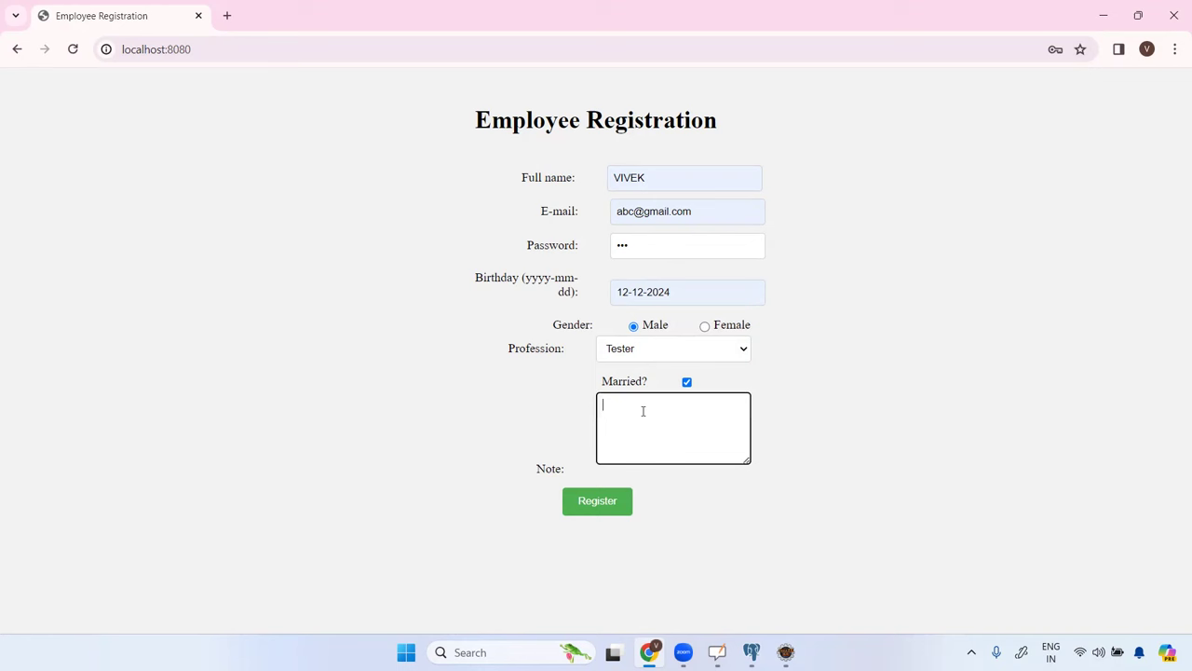
pyautogui.click(620, 502)
# Decline saving the password, review the registered details, and return to the registration form
pyautogui.click(1071, 285)
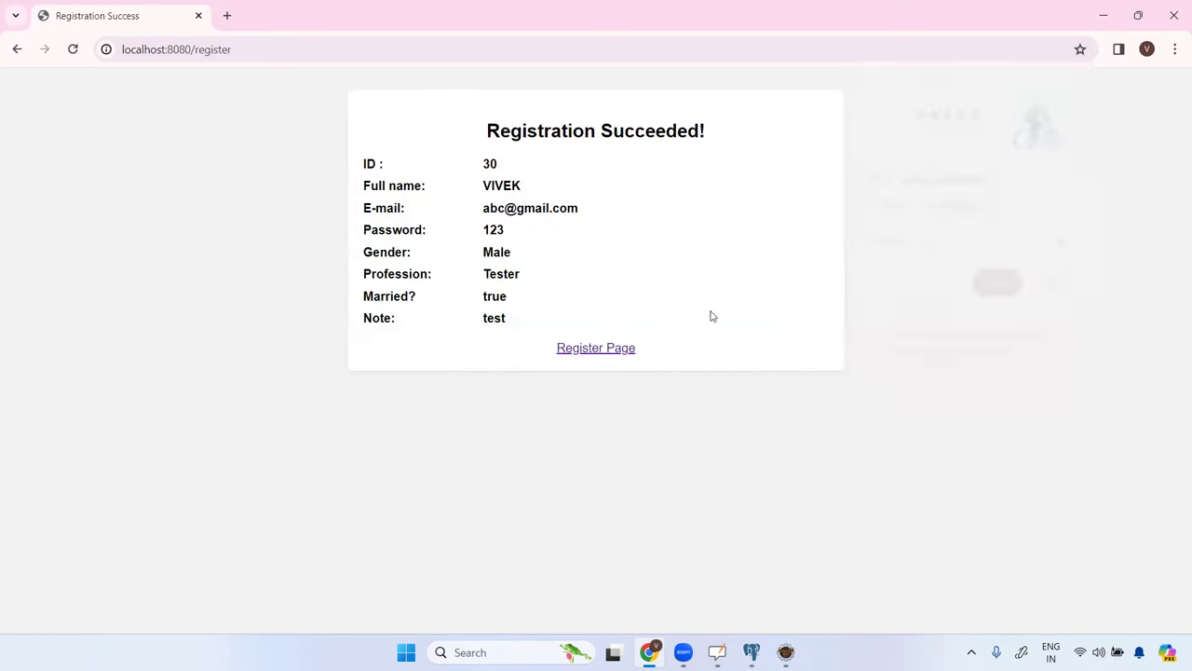
pyautogui.moveTo(358, 164); pyautogui.dragTo(621, 314)
pyautogui.click(652, 357)
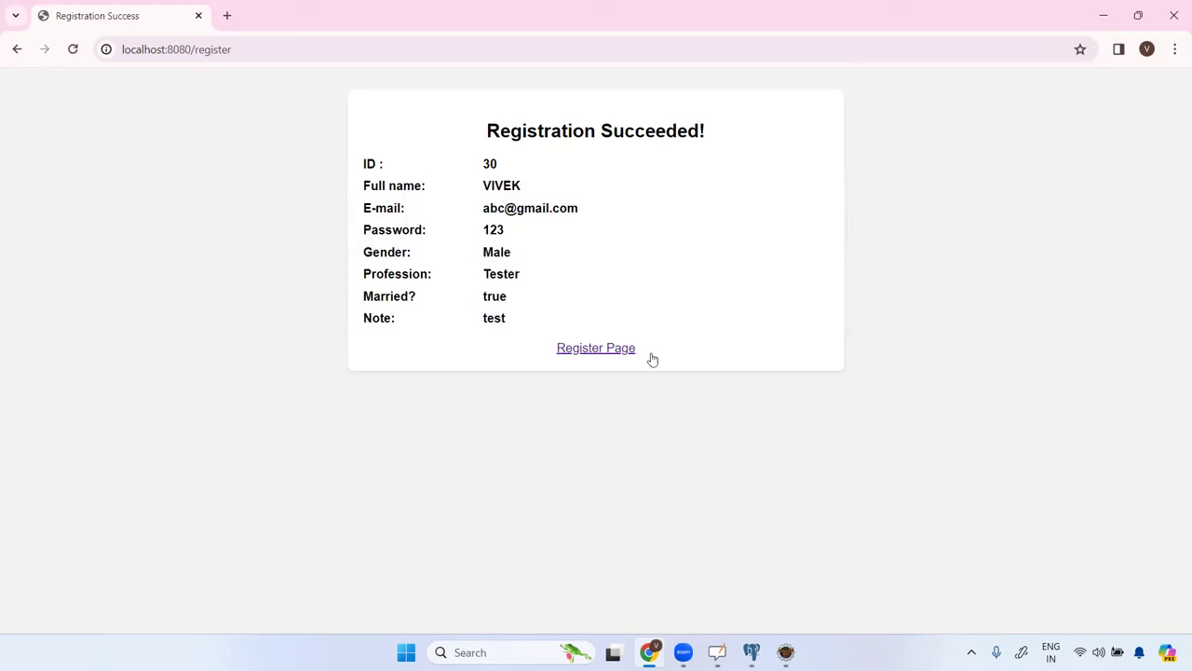
pyautogui.click(594, 351)
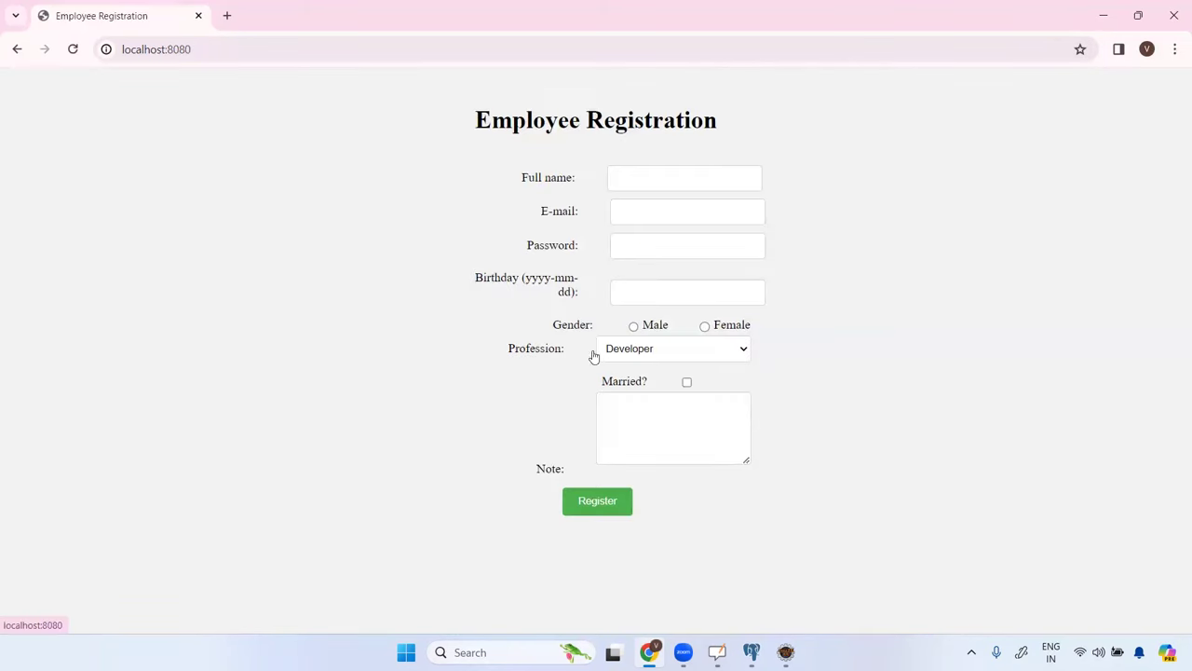
# Fill the second employee's full name, a different saved e-mail, and a password
pyautogui.click(652, 178)
pyautogui.click(704, 242)
pyautogui.click(657, 209)
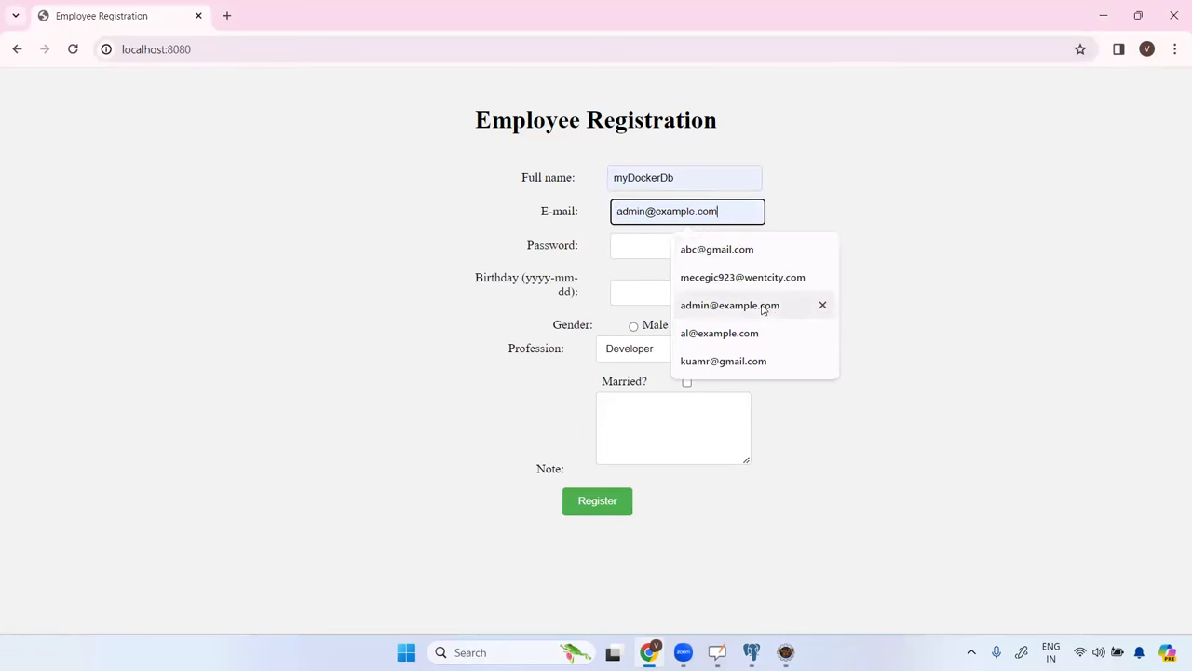
pyautogui.click(761, 306)
pyautogui.click(636, 244)
pyautogui.write('1234')
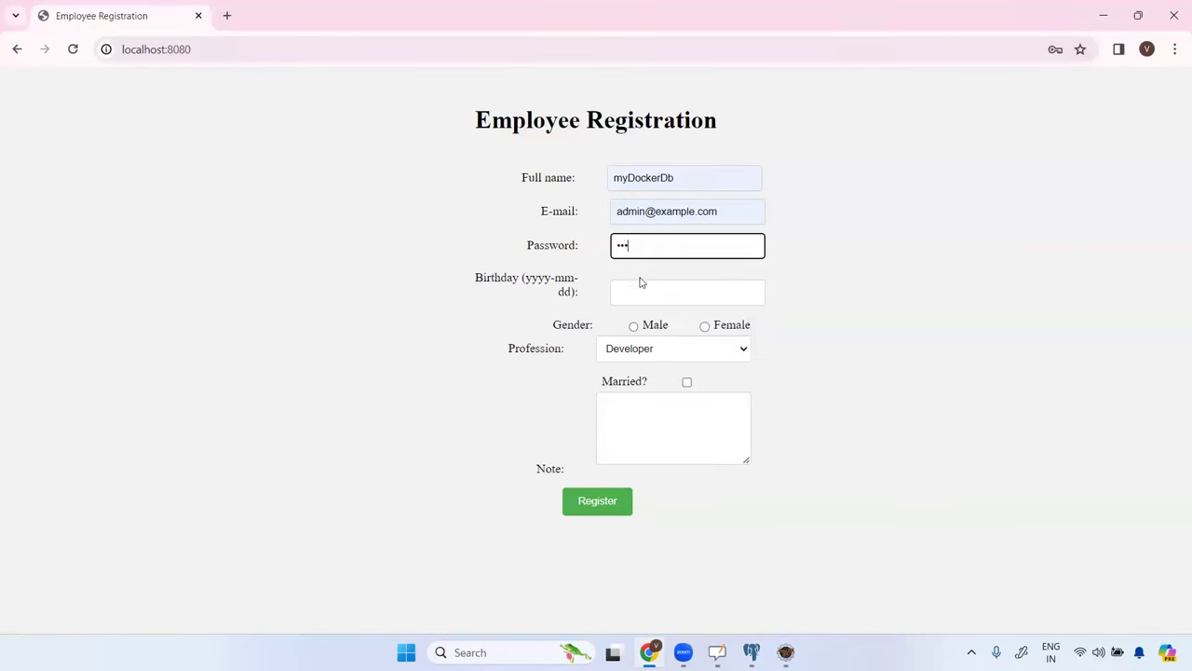
# Set birthday 12-12-2024, gender Female, profession DevOps, and leave Married unticked
pyautogui.click(641, 290)
pyautogui.click(718, 333)
pyautogui.click(634, 327)
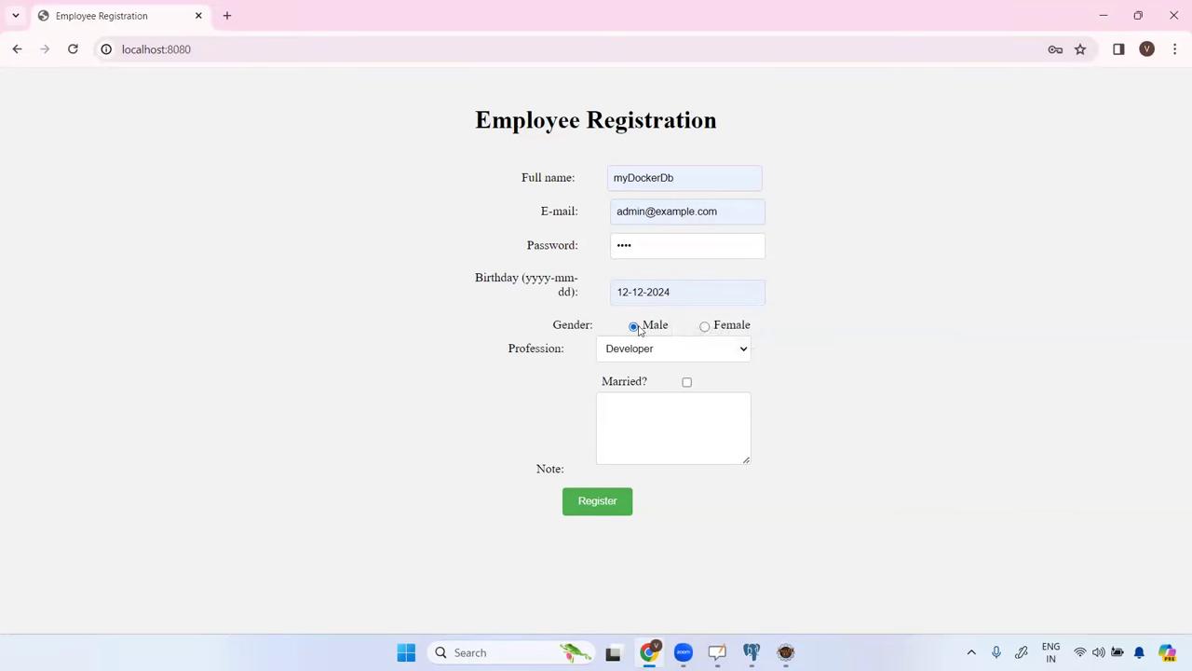
pyautogui.click(705, 327)
pyautogui.click(665, 353)
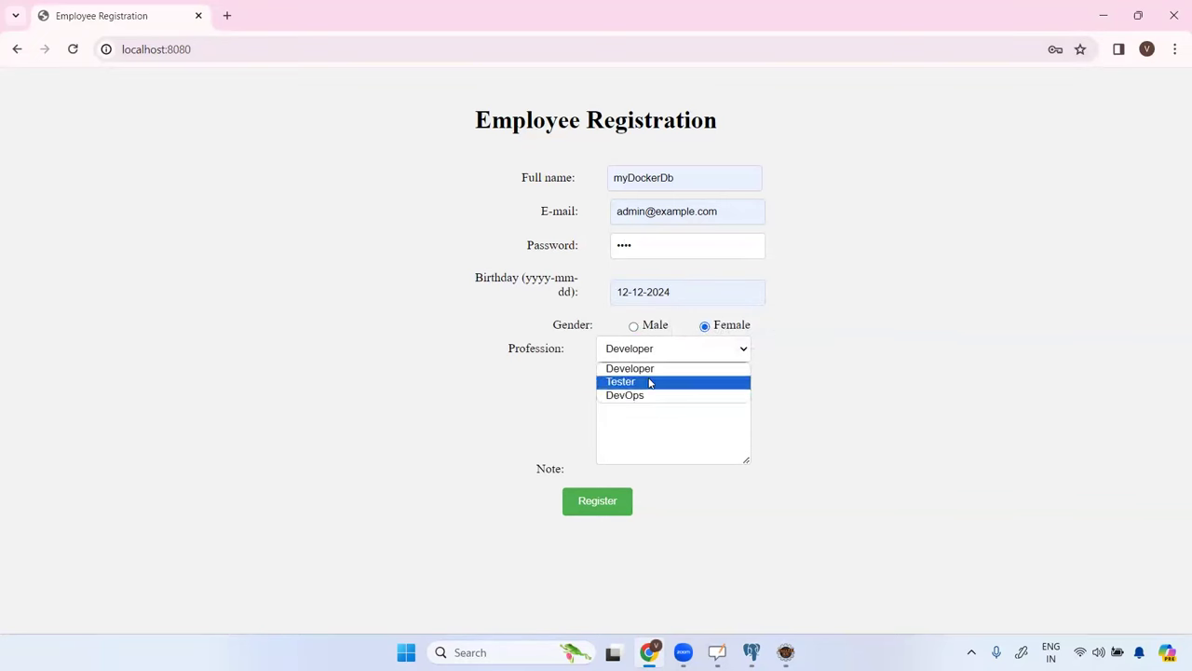
pyautogui.click(649, 394)
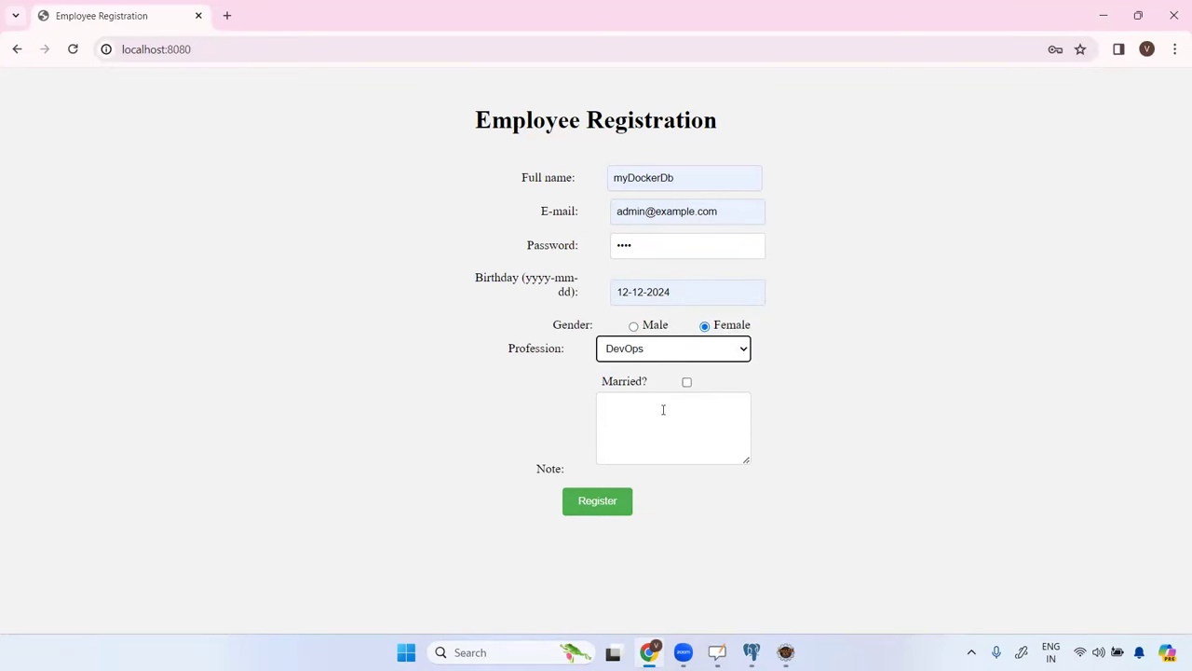
pyautogui.click(688, 384)
pyautogui.click(687, 383)
# Add a short note, submit the second registration, and check the married value shows false
pyautogui.click(624, 417)
pyautogui.write('sdfsdf')
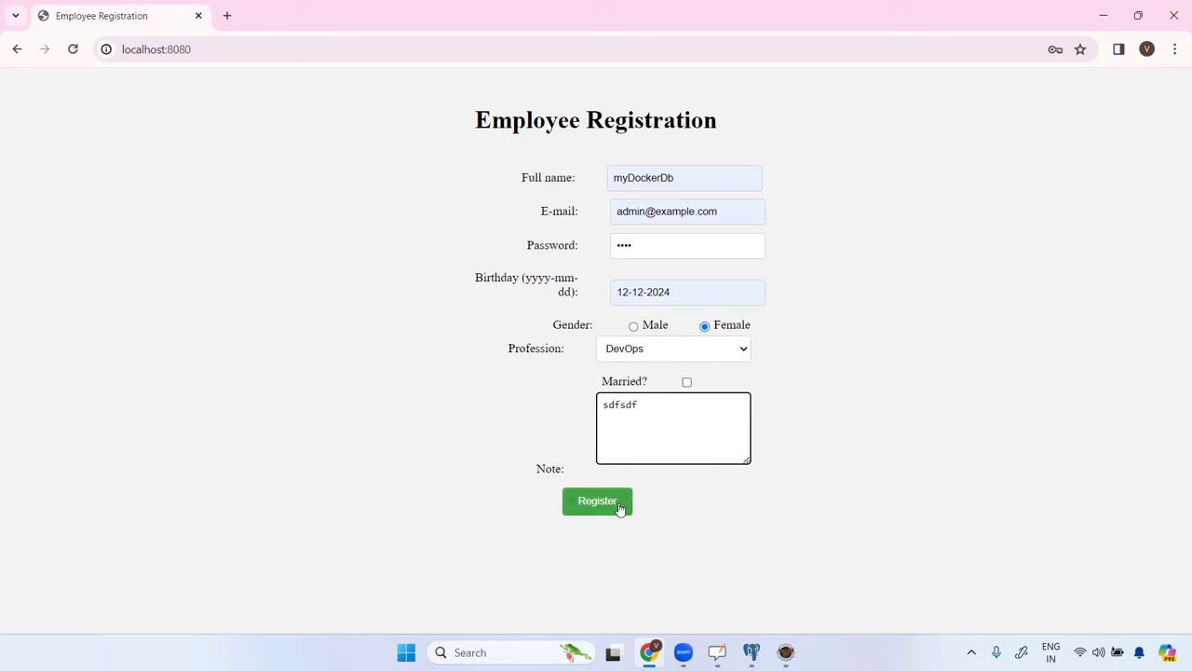
pyautogui.press('BackSpace')
pyautogui.press('BackSpace')
pyautogui.press('BackSpace')
pyautogui.click(597, 503)
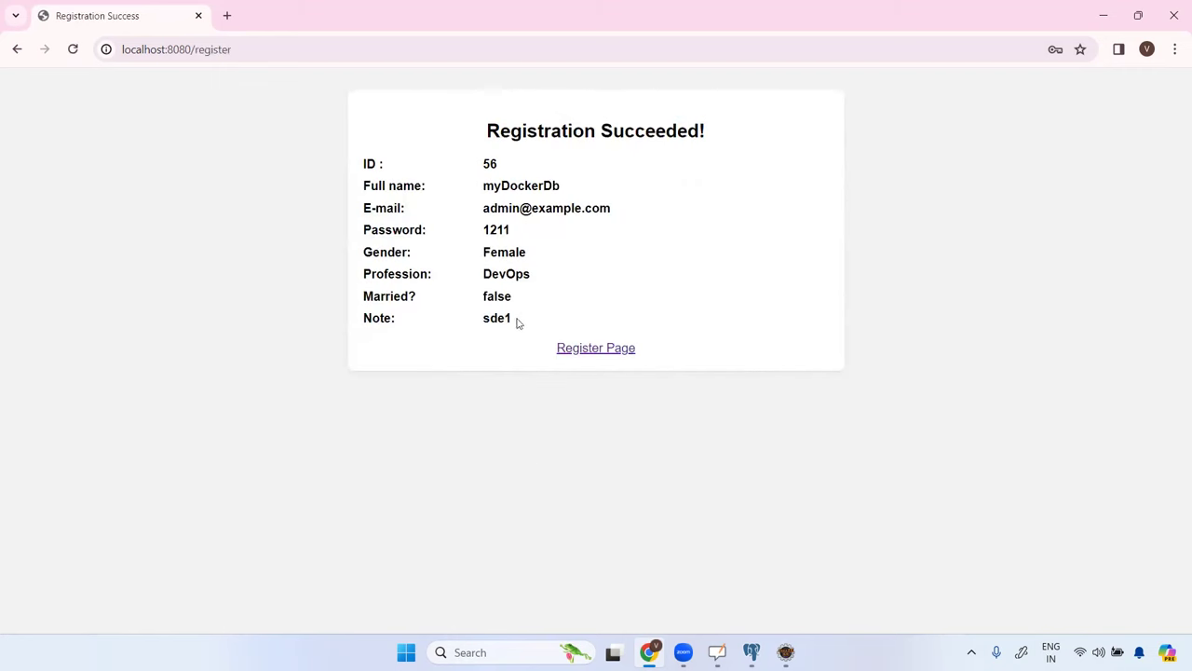
pyautogui.moveTo(510, 298); pyautogui.dragTo(479, 301)
pyautogui.click(596, 317)
# Rerun the registry query in pgAdmin to show rows 30 and 56, then minimize pgAdmin
pyautogui.click(752, 652)
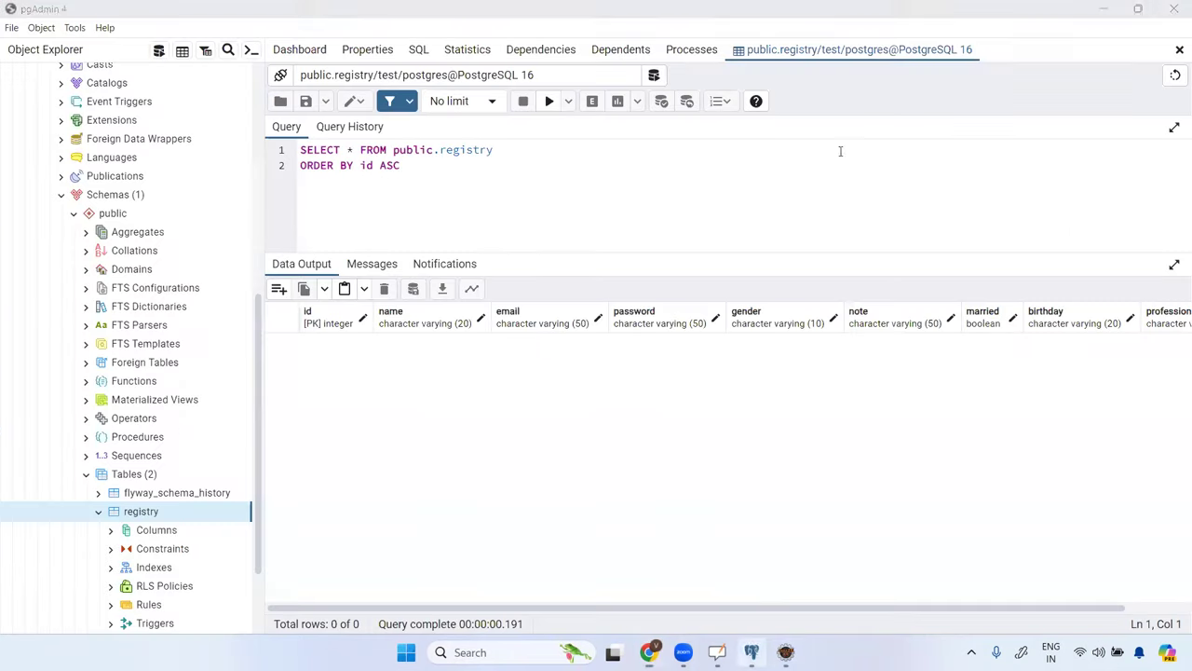
pyautogui.click(549, 101)
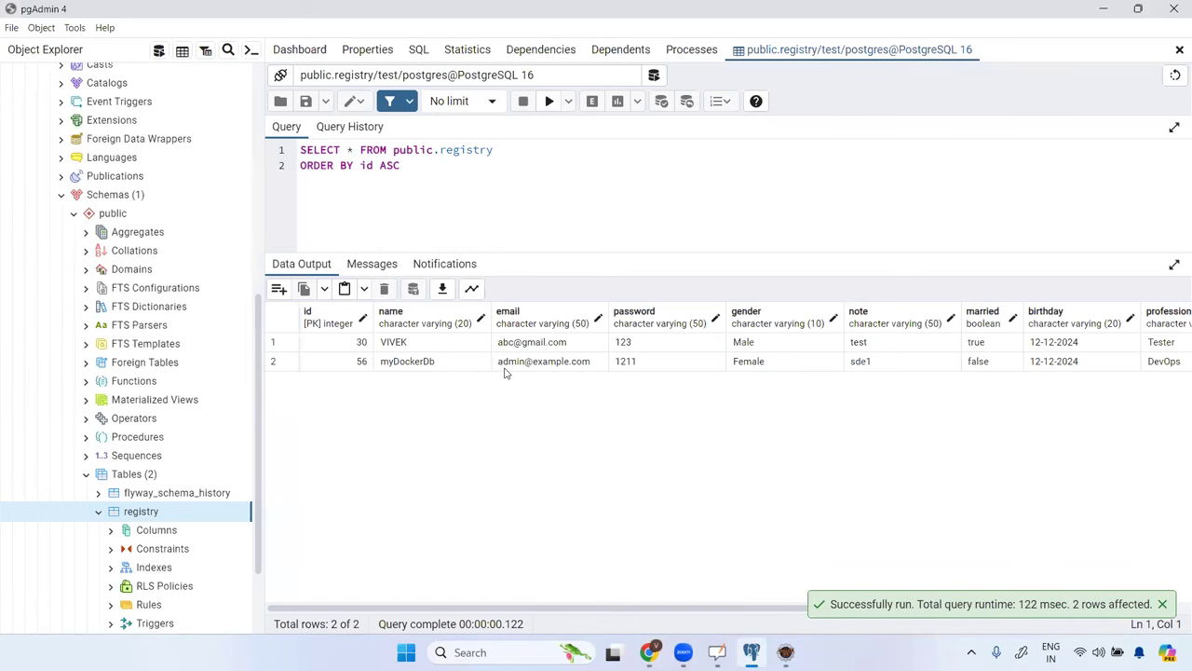
pyautogui.click(1106, 13)
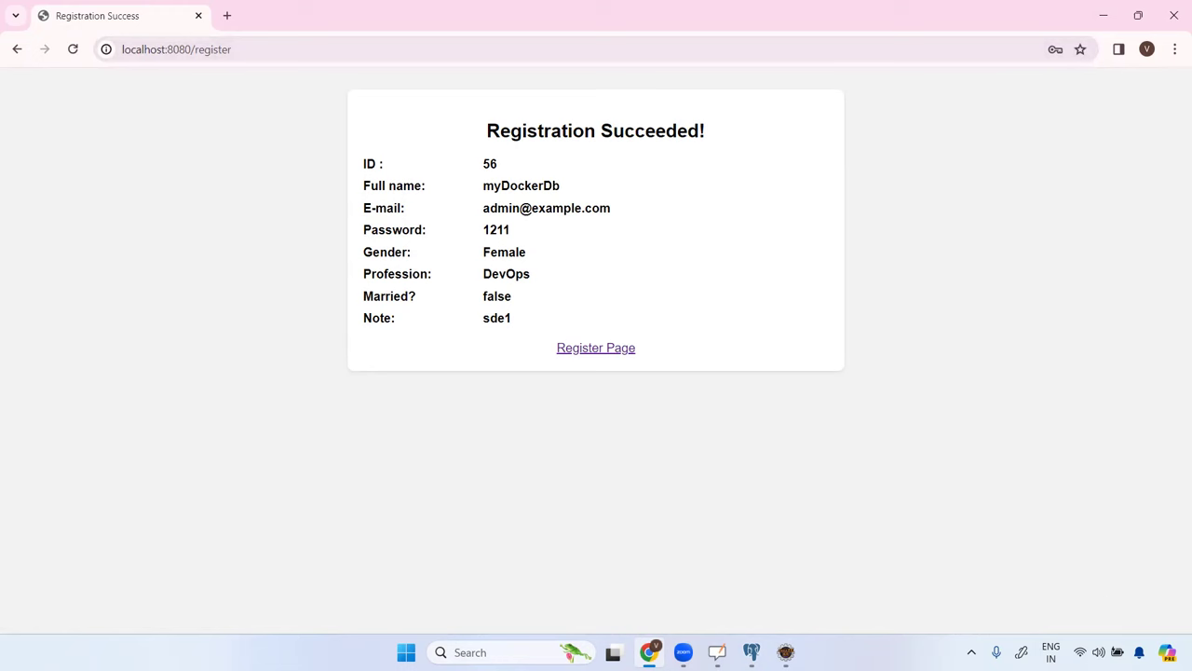
# Search Google for 'aws' in a new tab and open the official AWS site
pyautogui.click(226, 16)
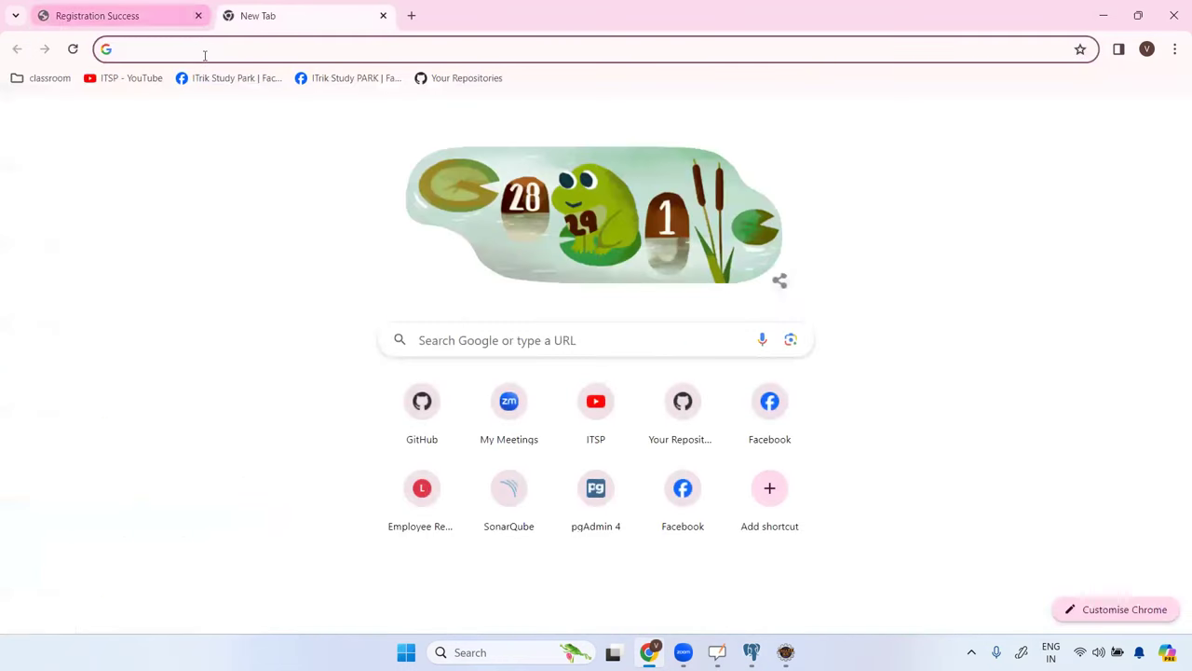
pyautogui.write('aws')
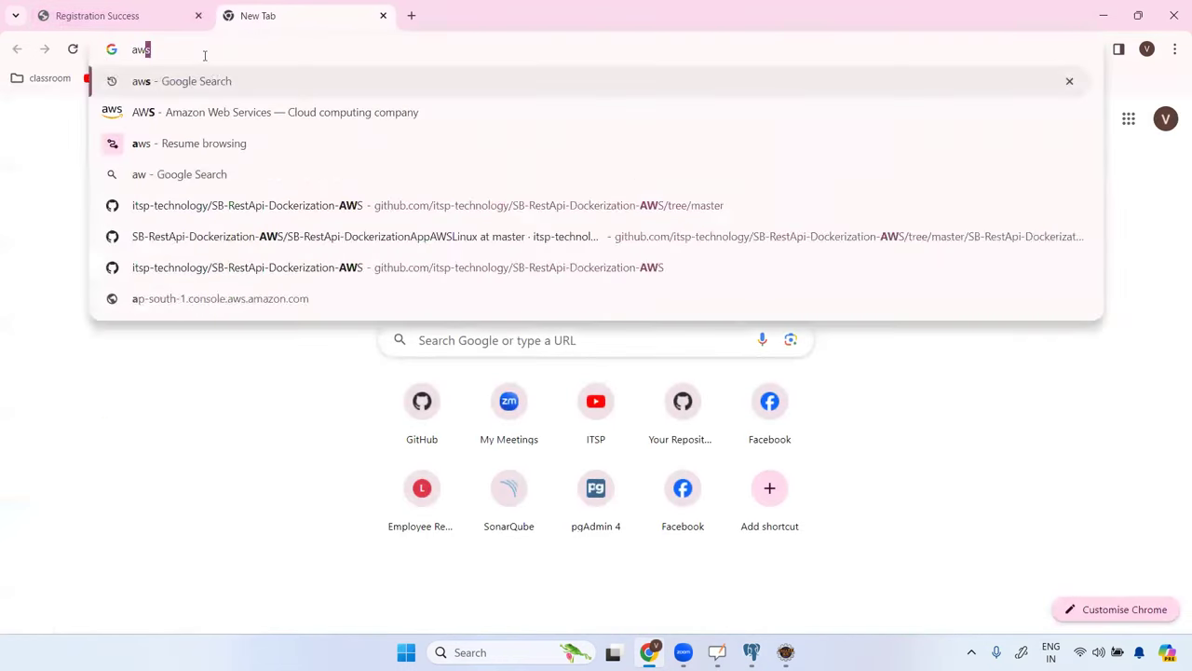
pyautogui.click(239, 113)
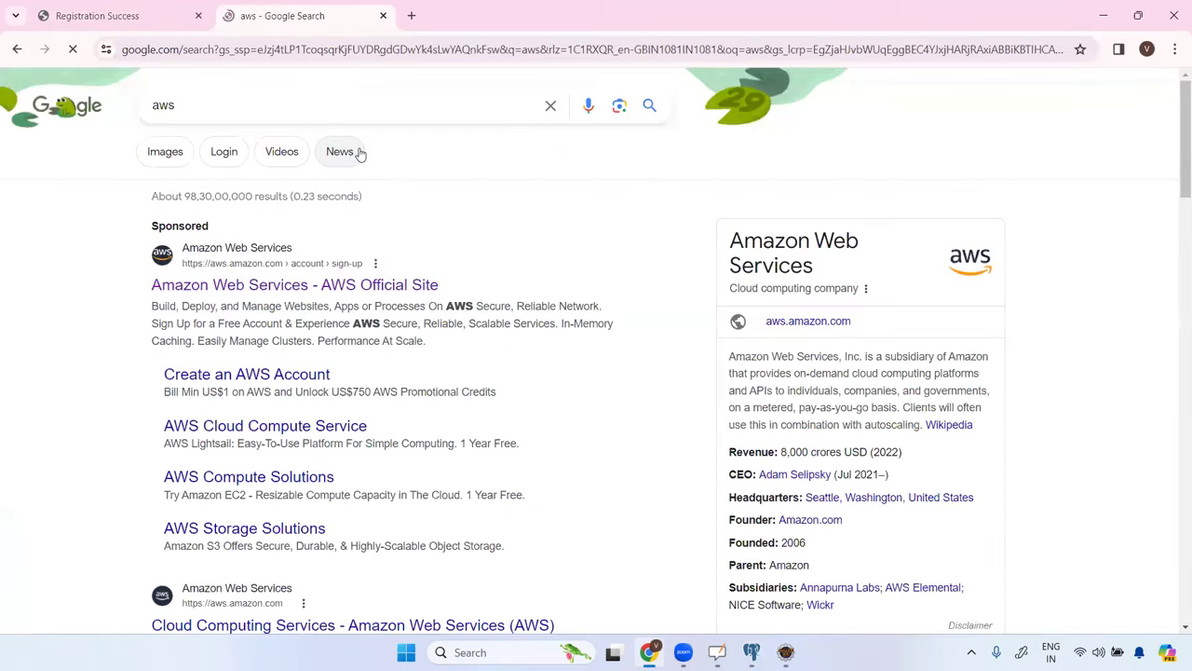
pyautogui.click(397, 286)
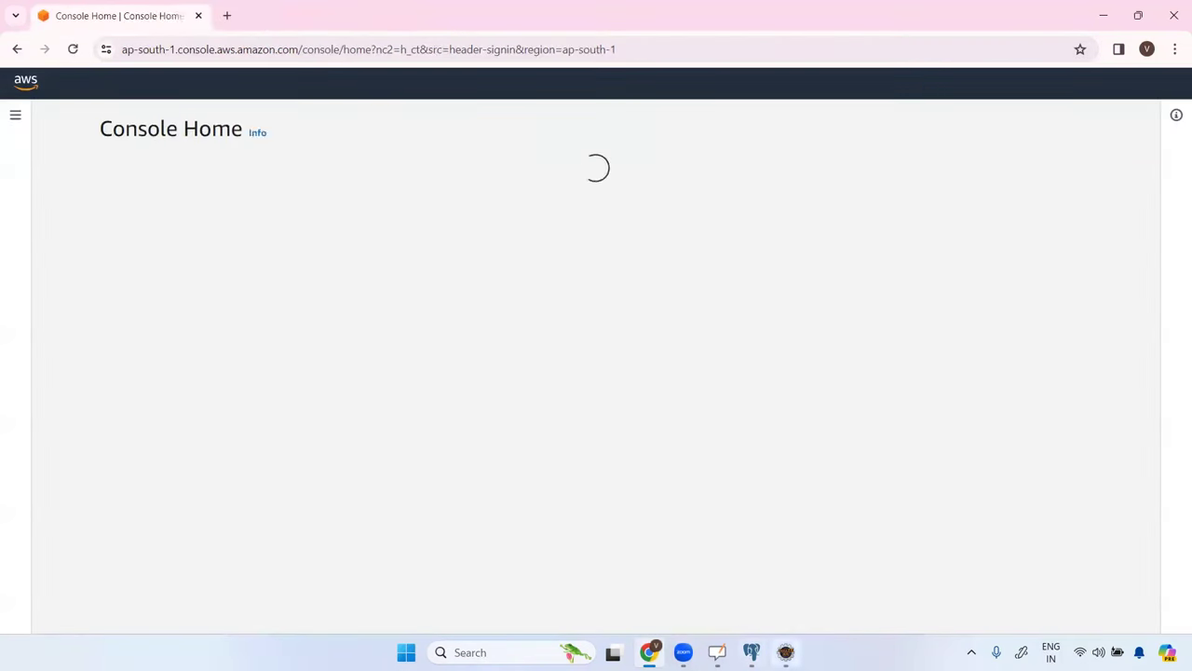
# Stop the running Spring Boot application in Eclipse and minimize Eclipse
pyautogui.click(786, 652)
pyautogui.click(1005, 370)
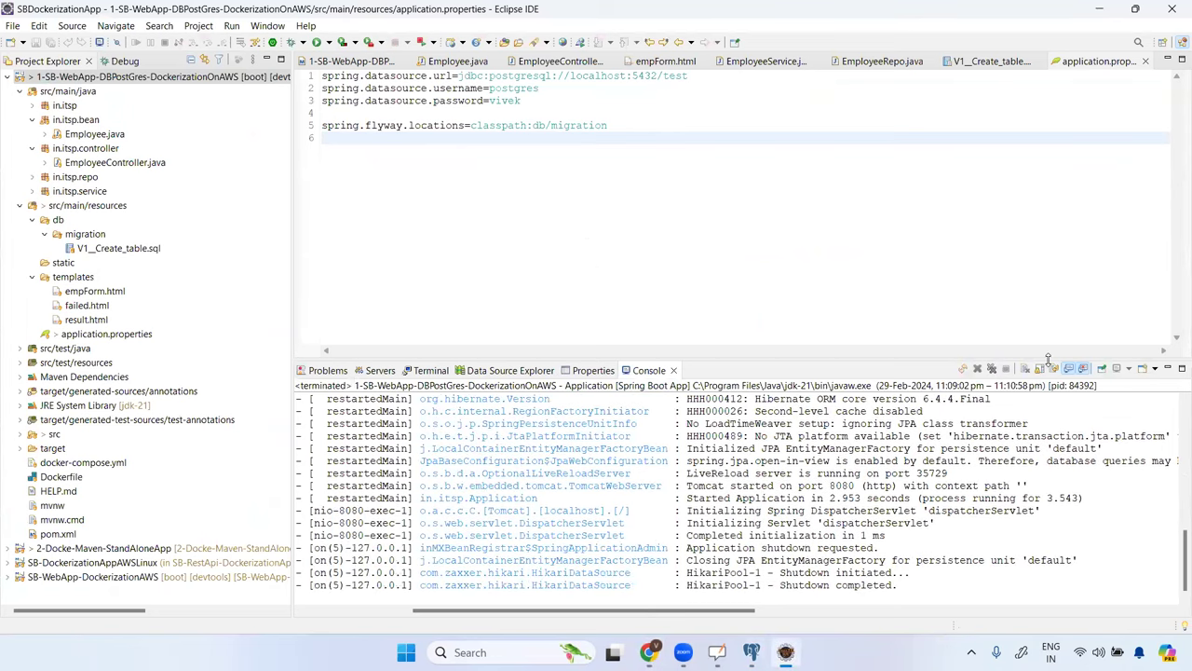
pyautogui.click(1105, 10)
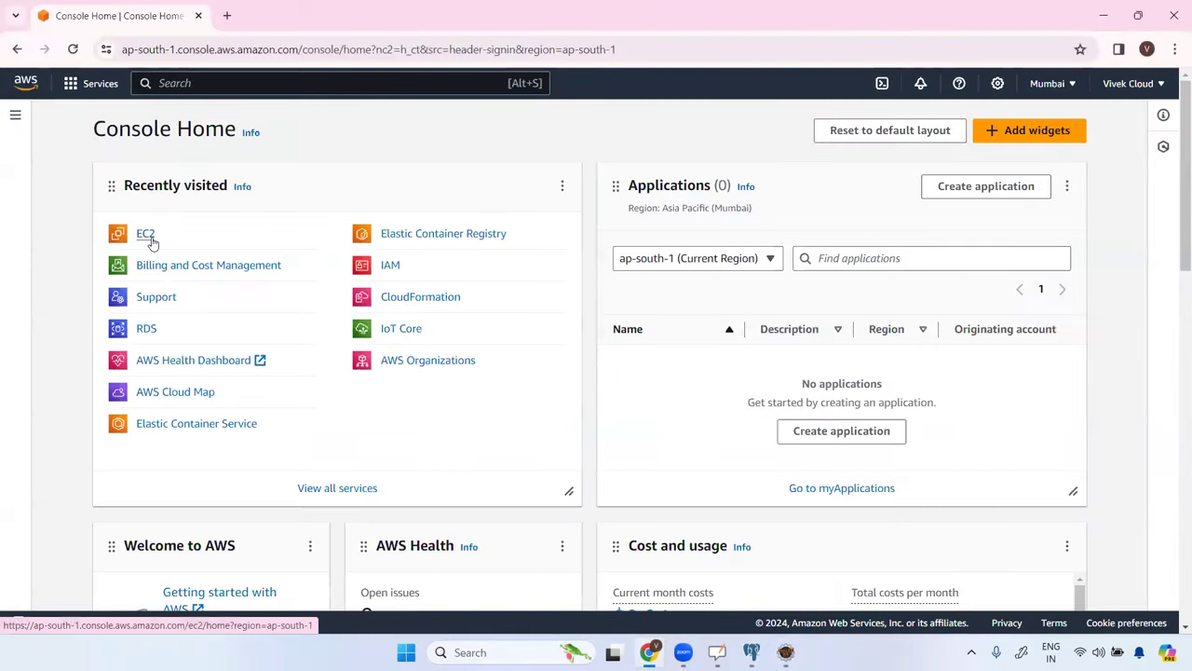
# Go to the EC2 Instances list and start launching a new instance
pyautogui.click(147, 236)
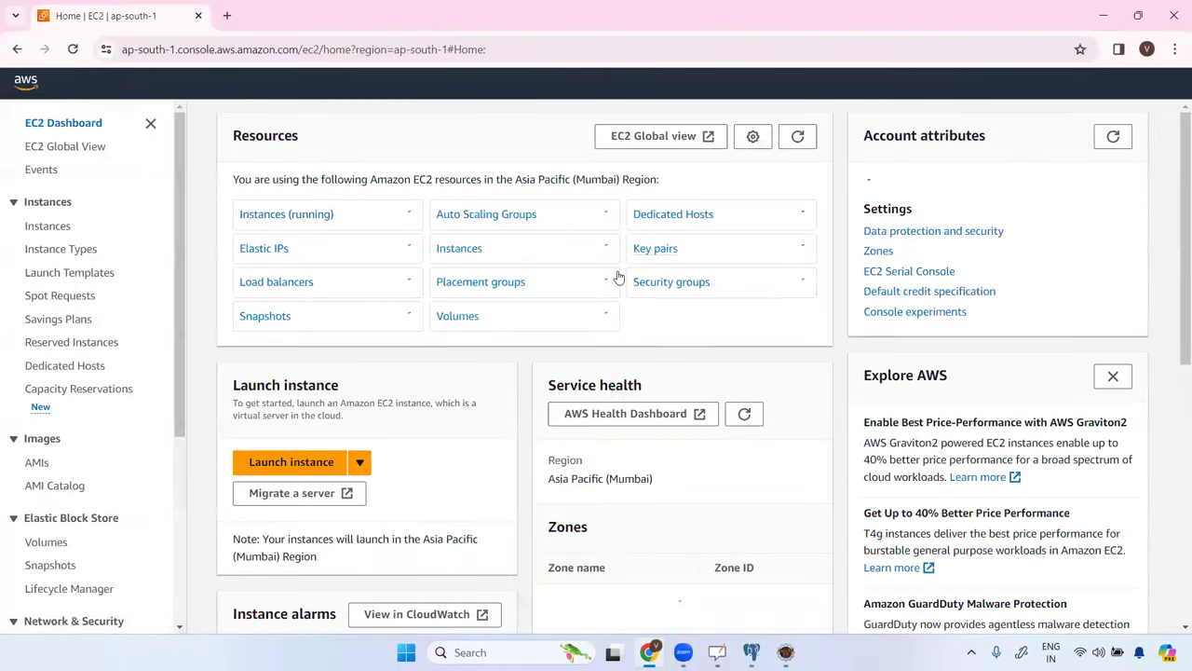
pyautogui.click(313, 215)
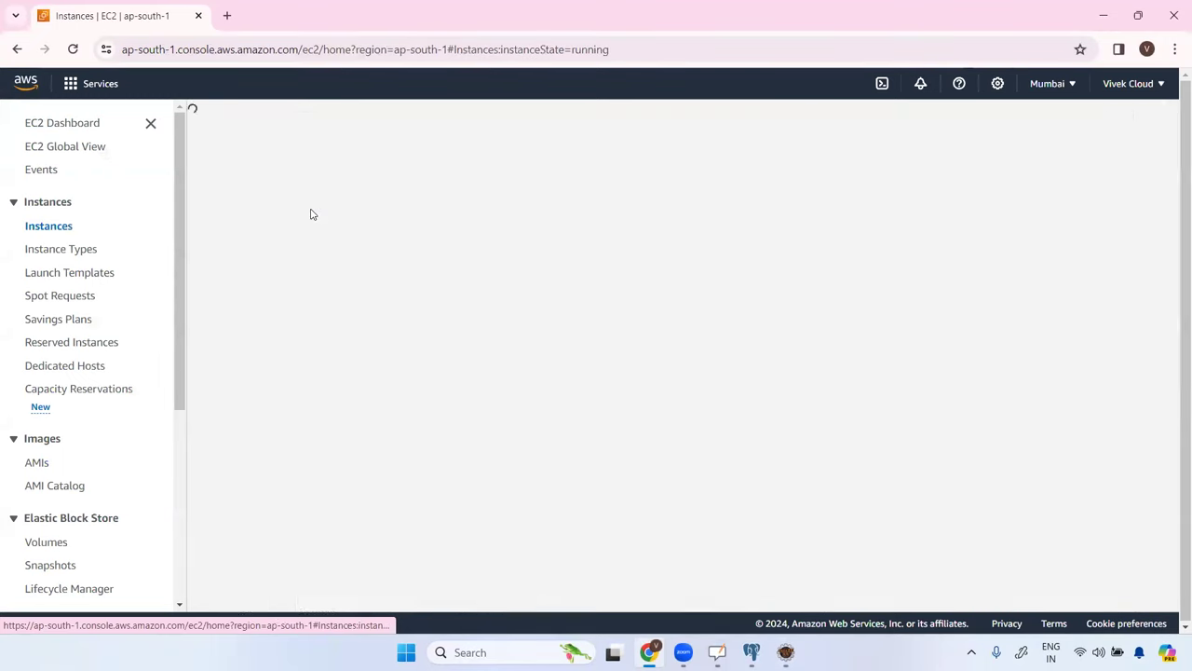
pyautogui.click(851, 121)
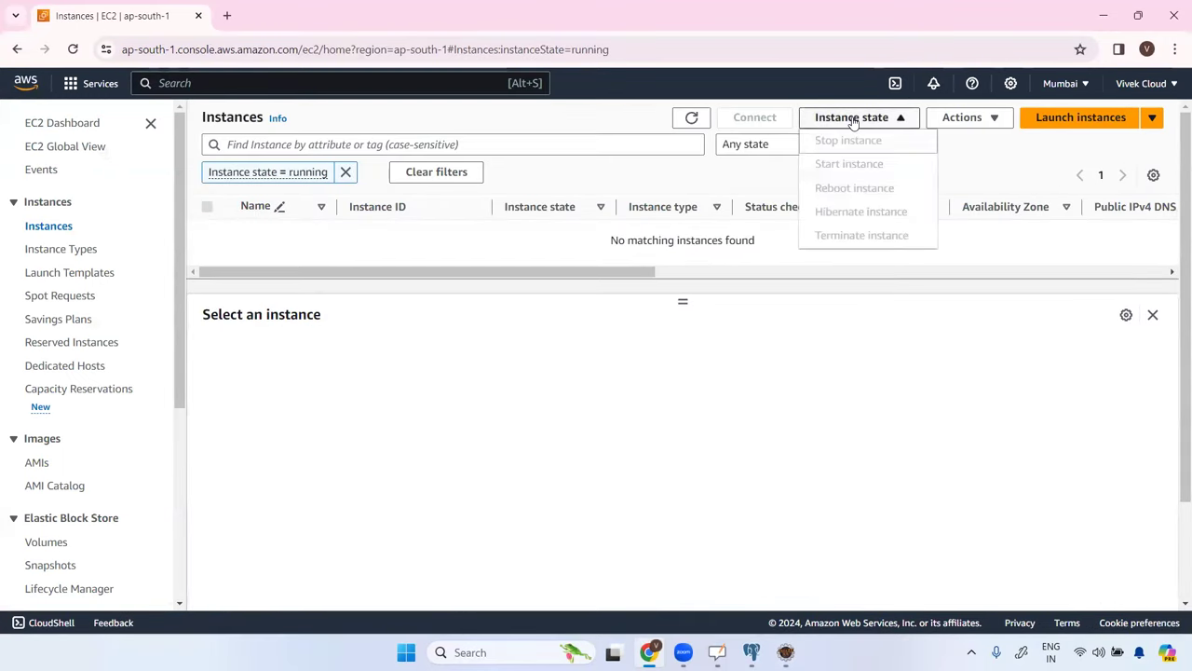
pyautogui.click(1043, 117)
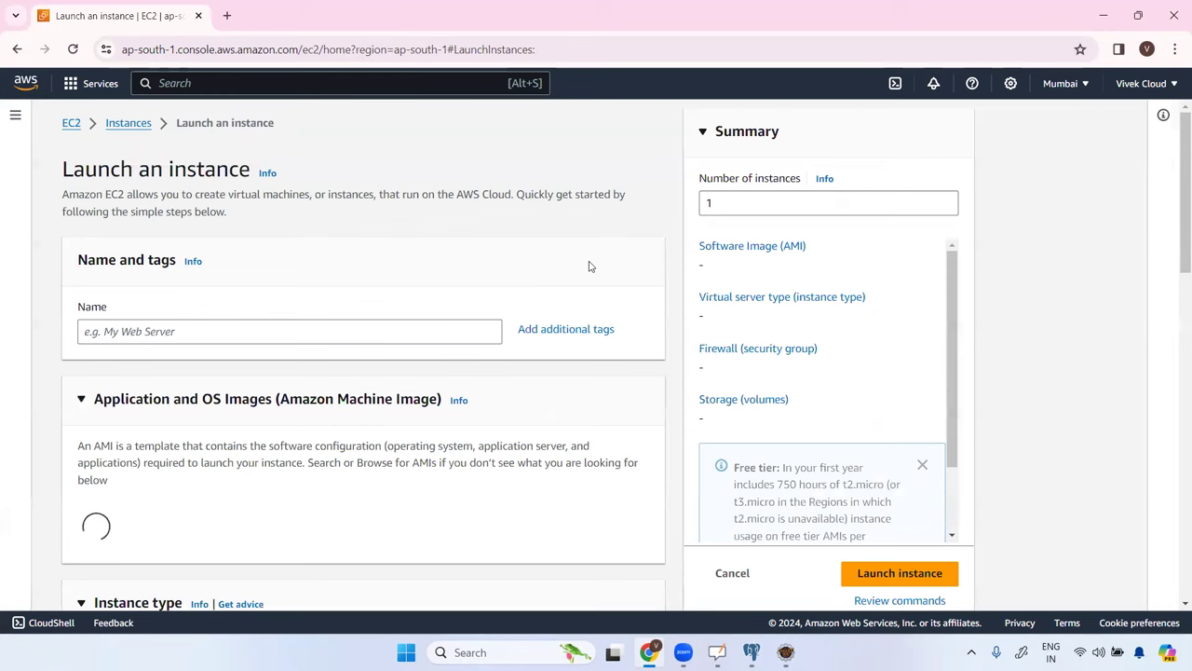
# Name the instance ubuntu and choose the Ubuntu Server 22.04 LTS Quick Start AMI
pyautogui.click(247, 340)
pyautogui.write('ubuntu')
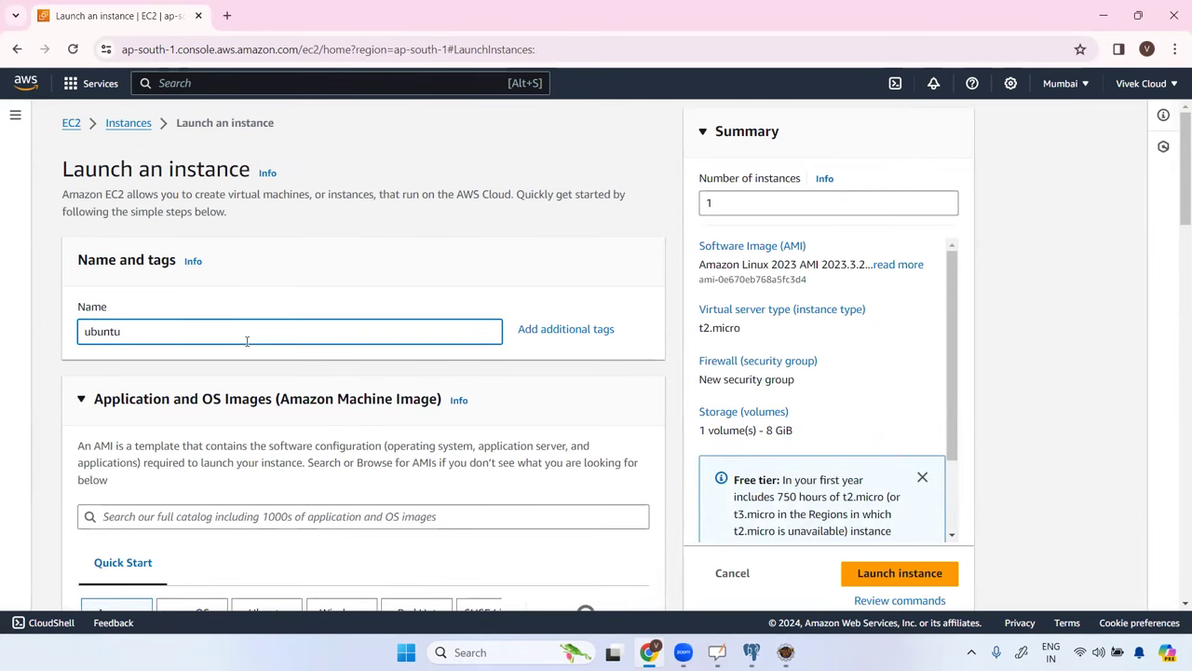
pyautogui.scroll(-3, 246, 341)
pyautogui.click(265, 343)
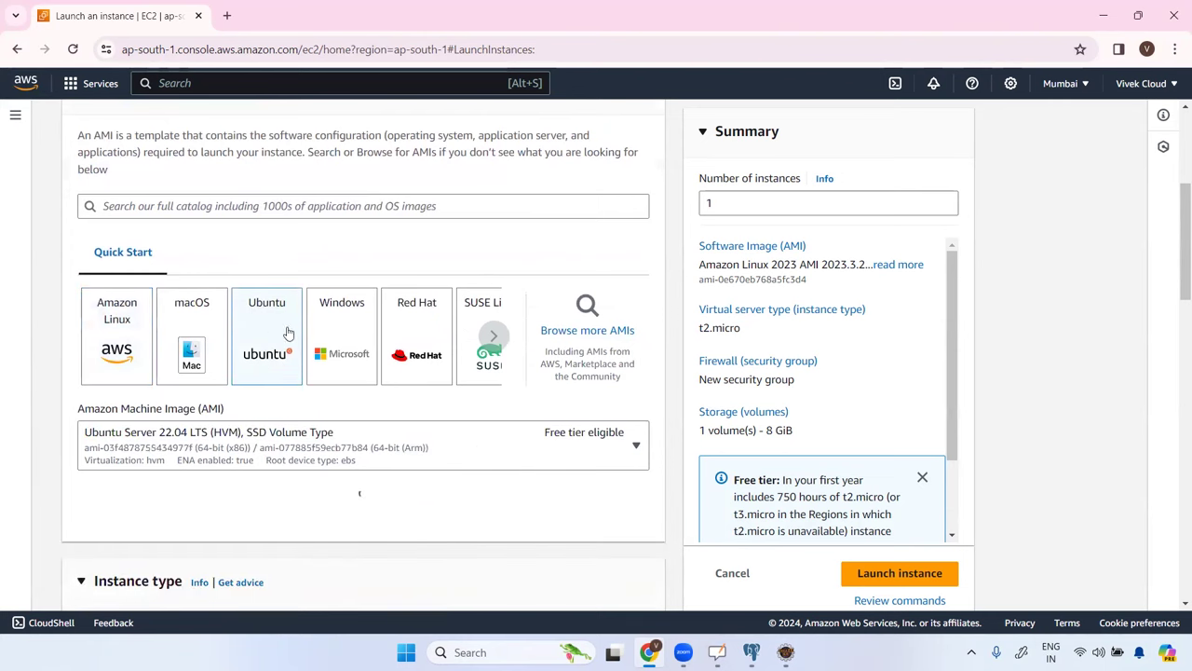
pyautogui.scroll(-2, 284, 376)
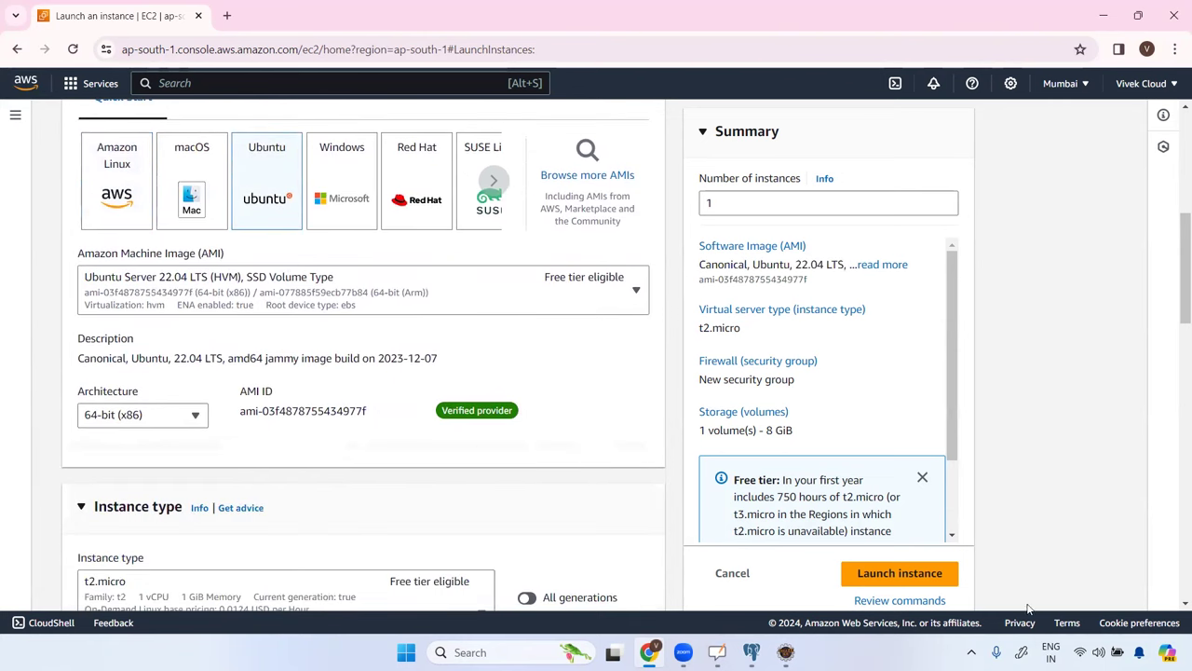
# Bring the OpenBoard whiteboard notes to the front
pyautogui.click(716, 652)
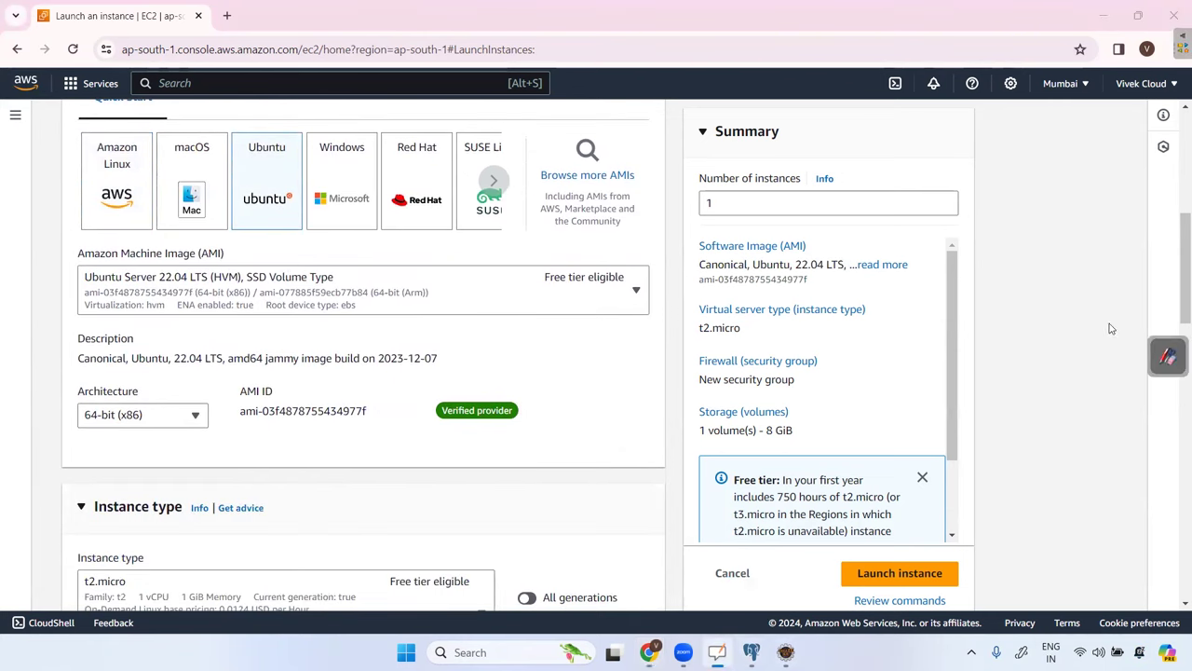
pyautogui.click(1166, 357)
pyautogui.click(1175, 121)
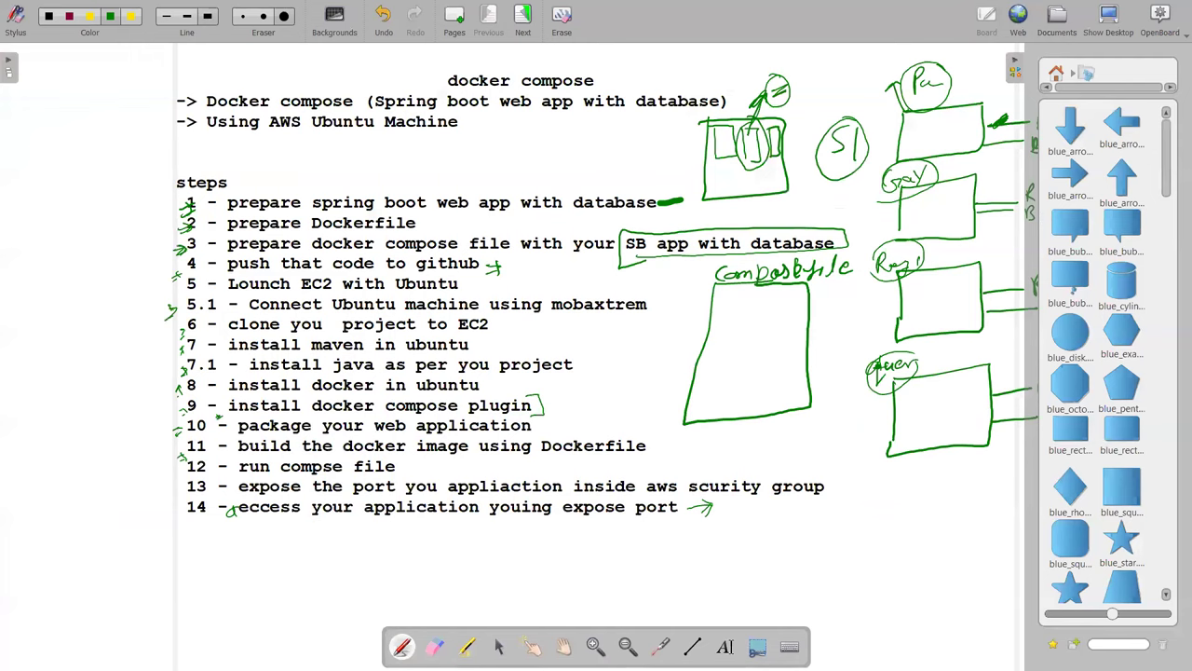
# Page through the EC2 and MobaXterm notes, back to the SB-WebApp diagram, then return to the EC2 launch form
pyautogui.press('pagedown')
pyautogui.press('pagedown')
pyautogui.press('pagedown')
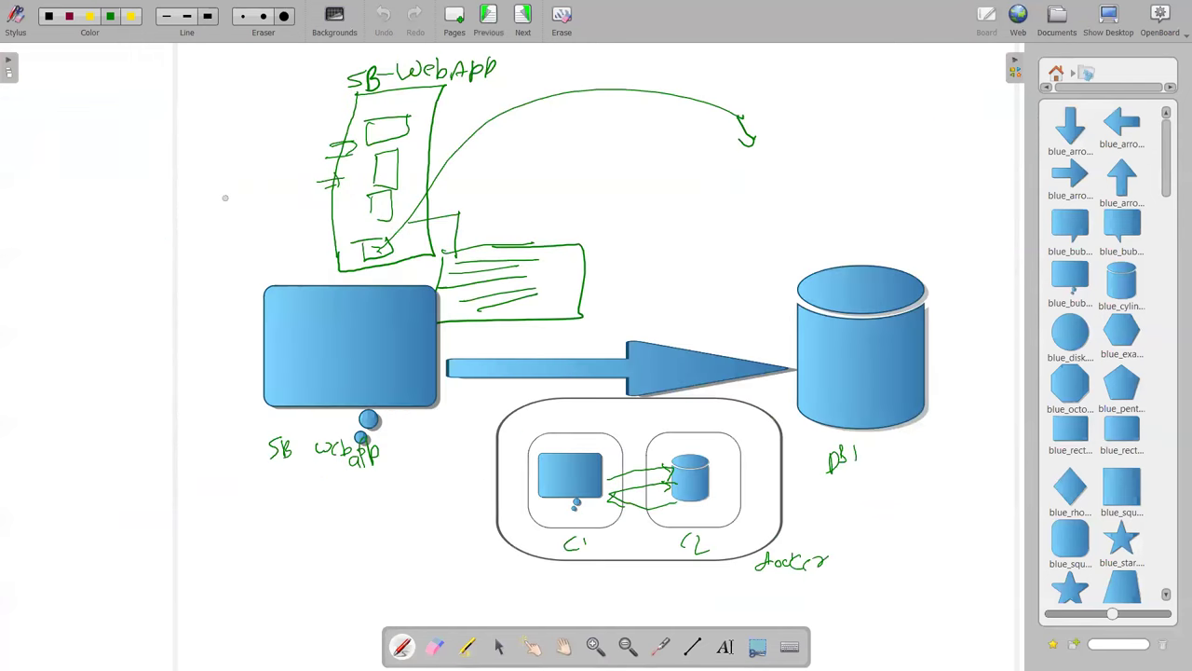
pyautogui.press('pagedown')
pyautogui.press('pagedown')
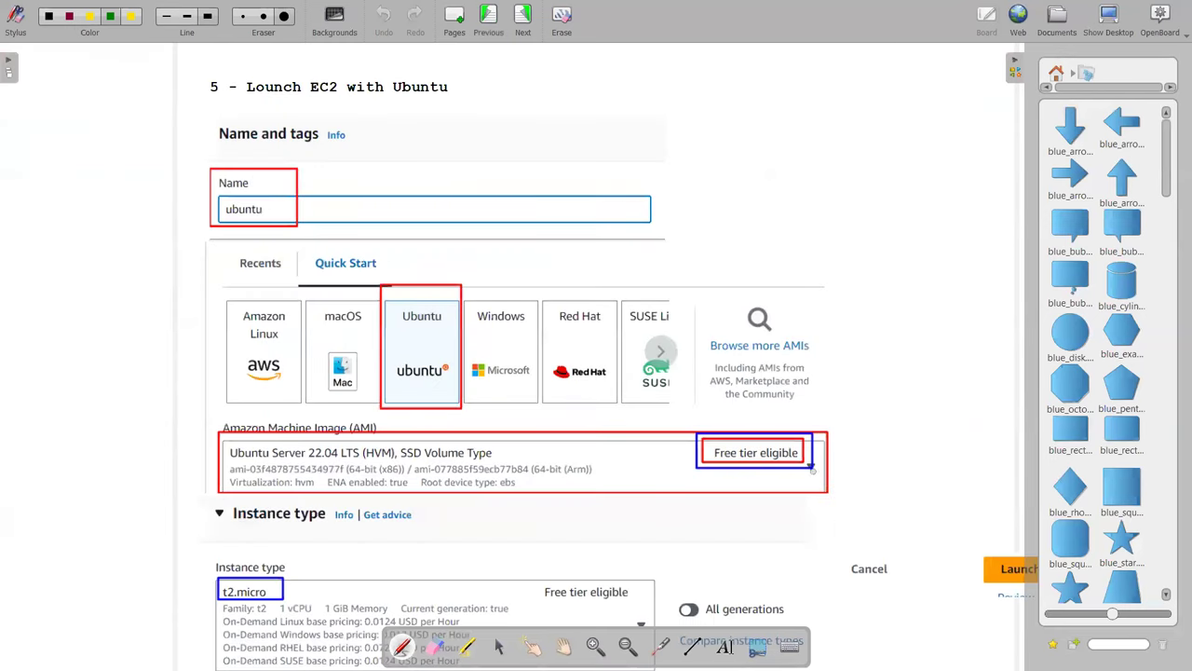
pyautogui.press('pagedown')
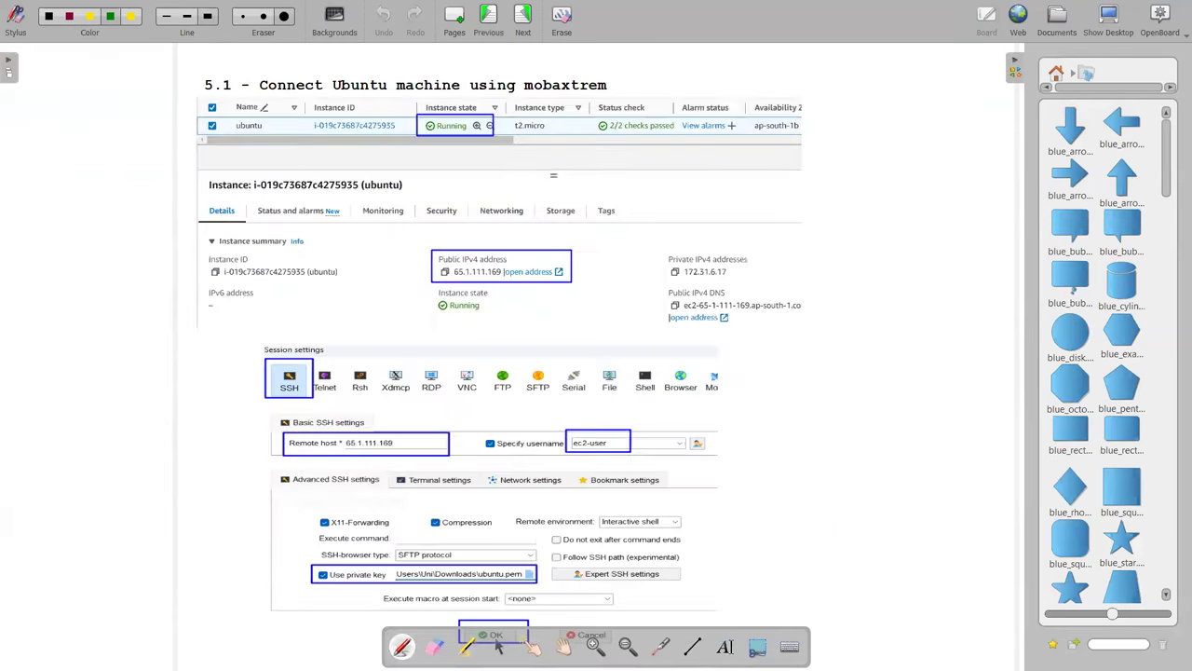
pyautogui.press('pageup')
pyautogui.press('pageup')
pyautogui.press('pageup')
pyautogui.press('pageup')
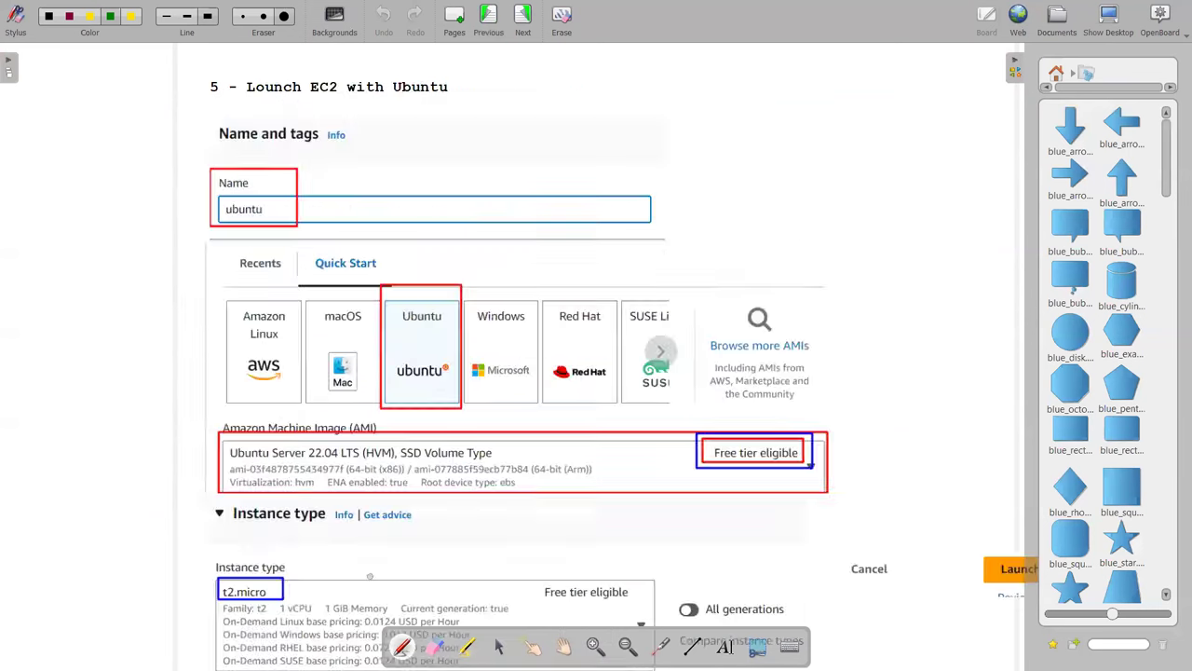
pyautogui.press('pageup')
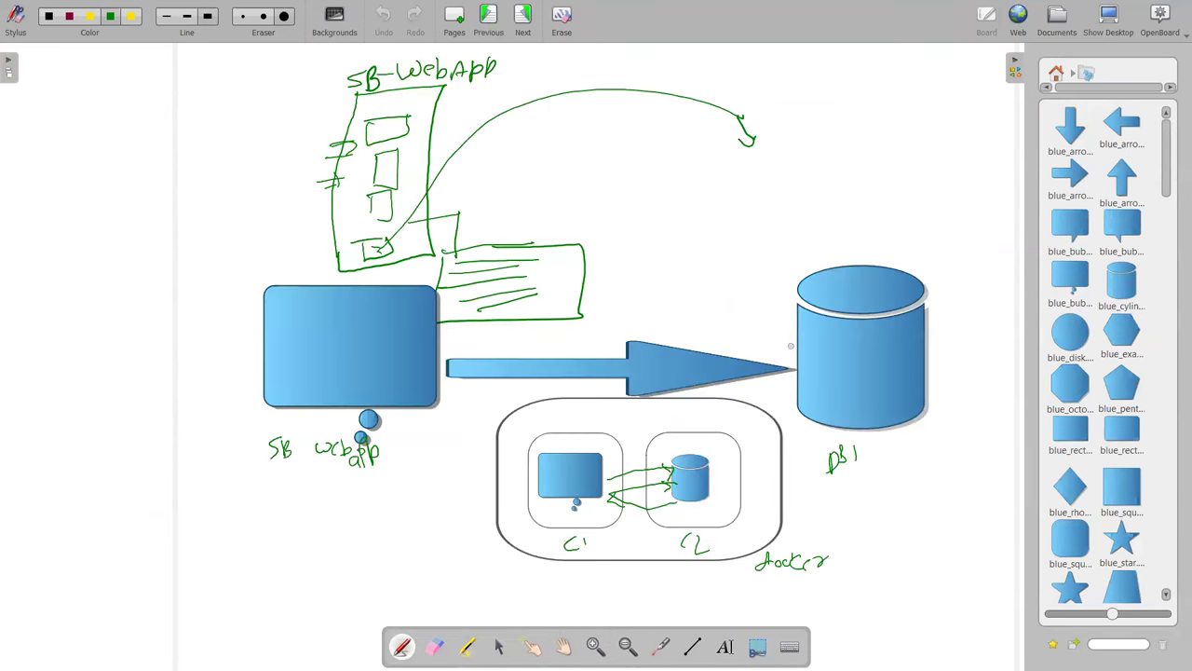
pyautogui.click(1118, 20)
# Create the RSA key pair 'ub', save ub.pem, and launch the ubuntu instance
pyautogui.scroll(-4, 310, 429)
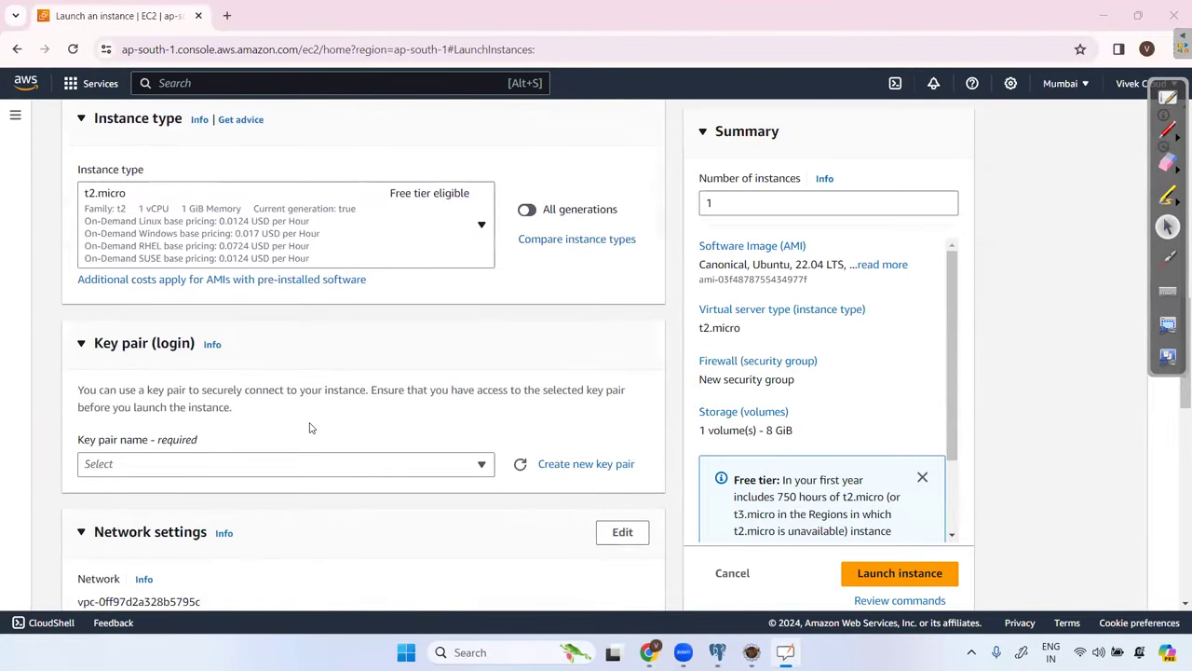
pyautogui.click(523, 465)
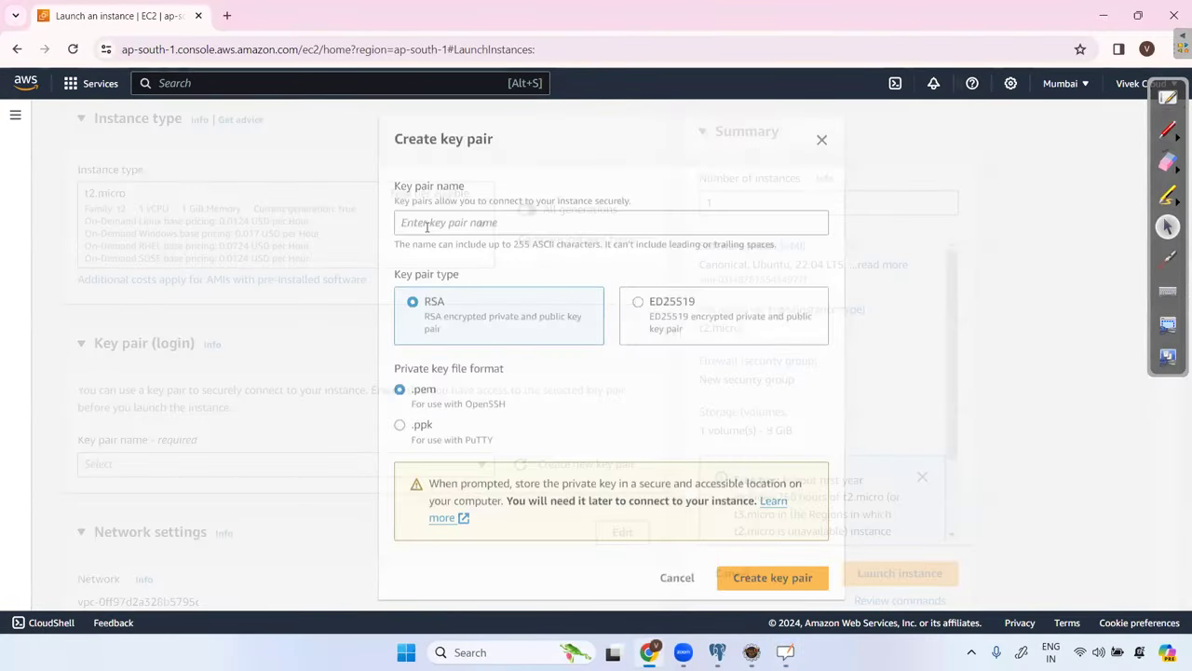
pyautogui.write('ub')
pyautogui.click(750, 575)
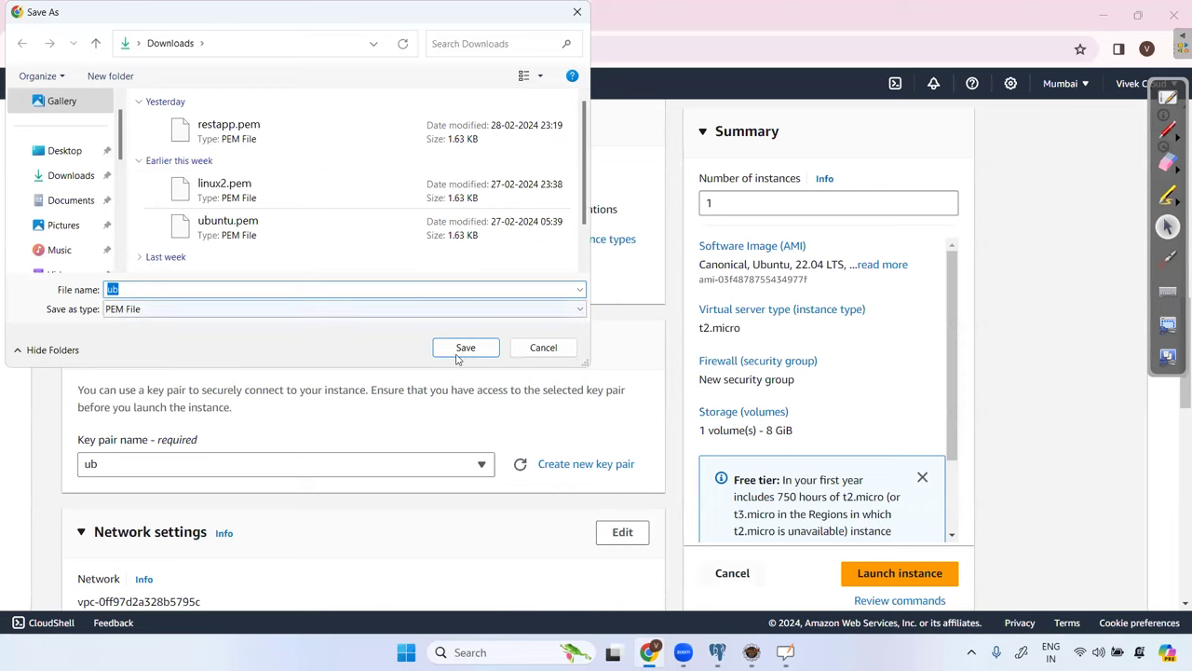
pyautogui.click(457, 346)
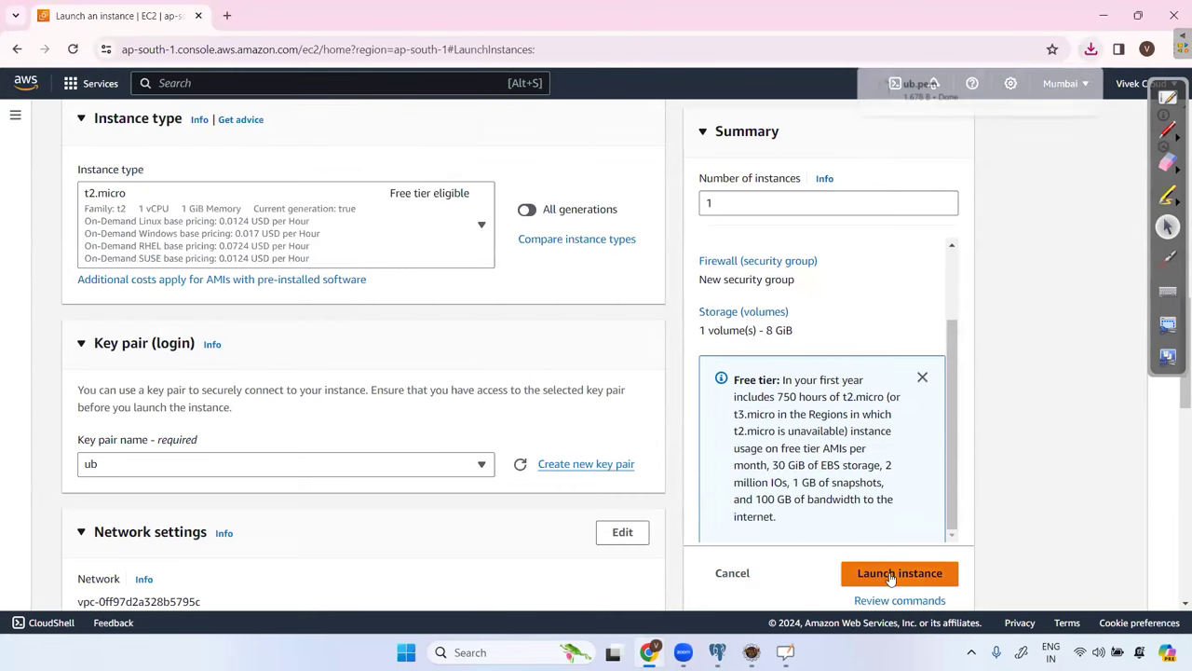
pyautogui.click(896, 573)
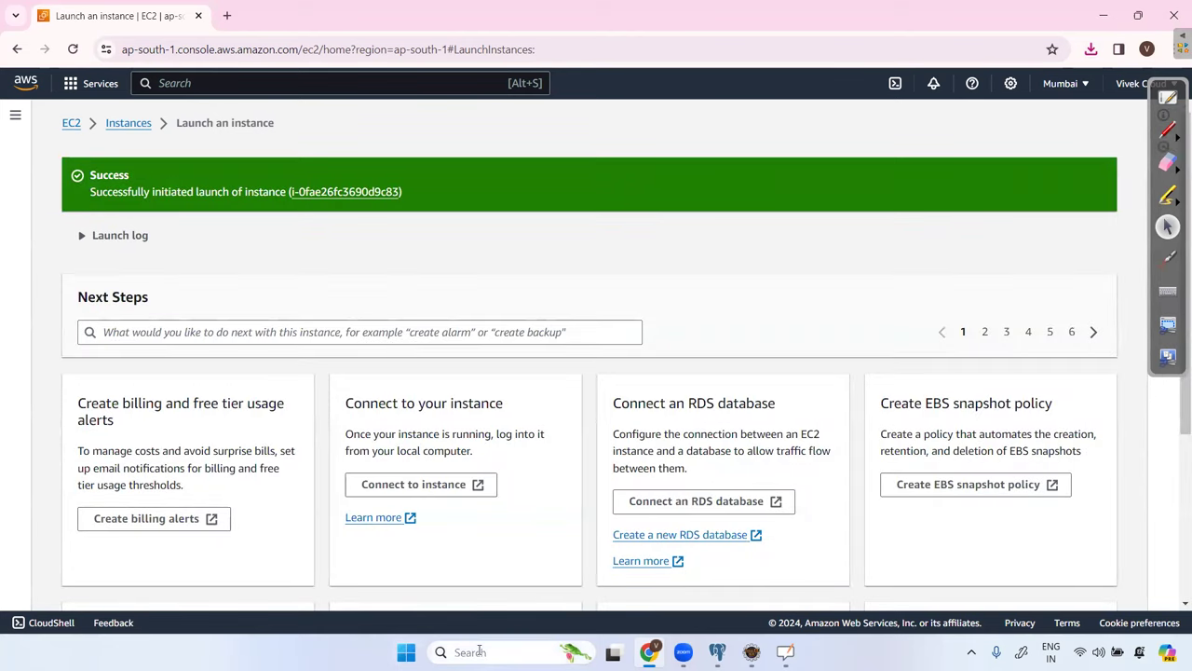
# Launch MobaXterm, start a new SSH session form, and return to the AWS console
pyautogui.click(473, 651)
pyautogui.write('mo')
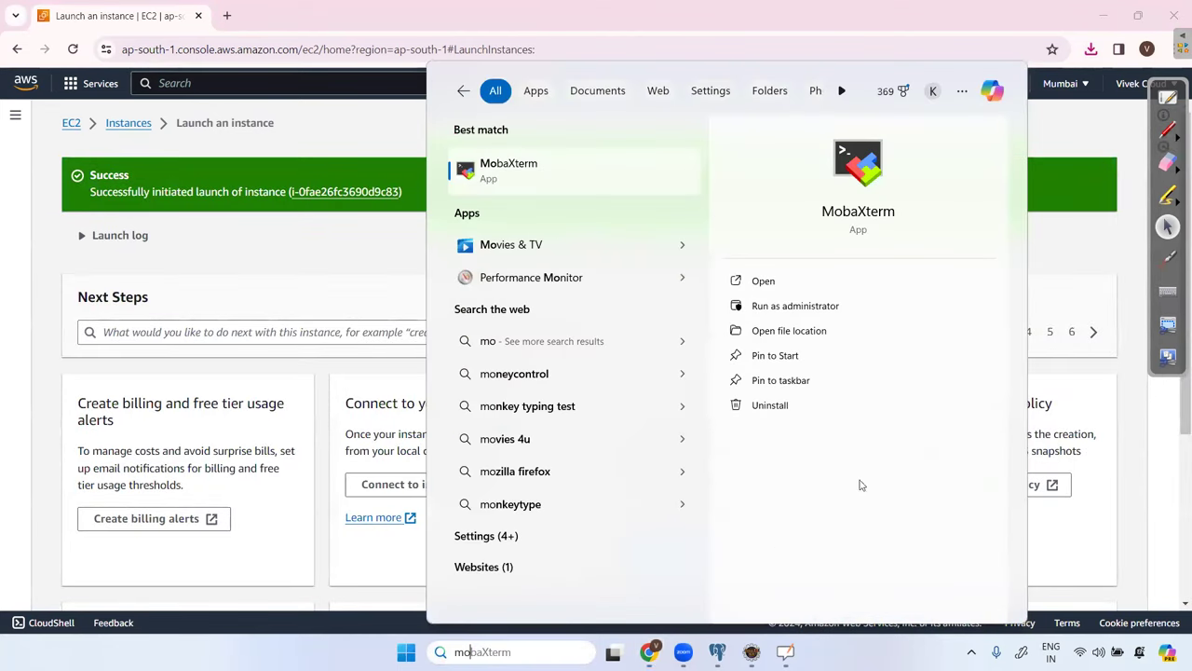
pyautogui.click(764, 282)
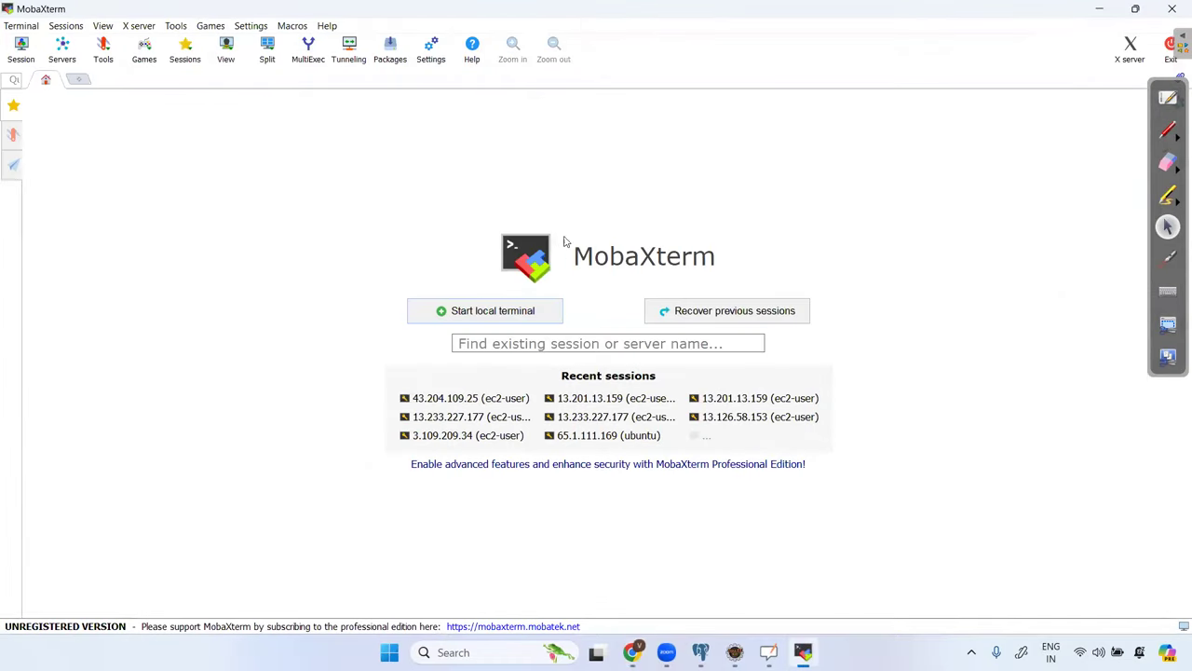
pyautogui.click(20, 49)
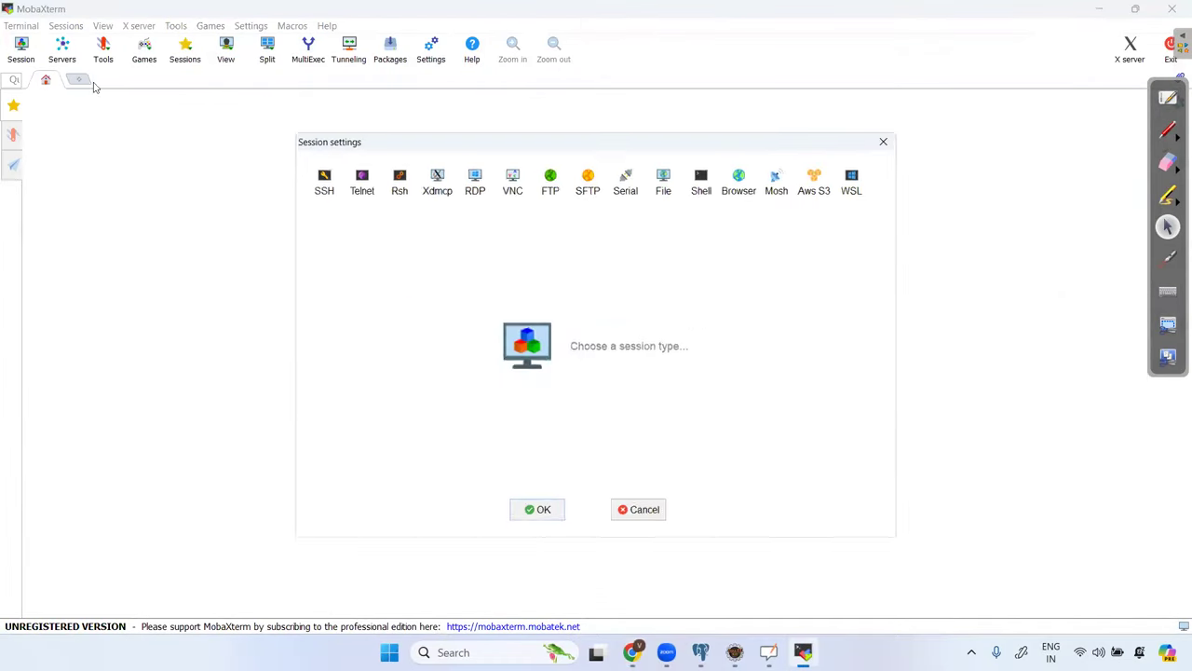
pyautogui.click(315, 179)
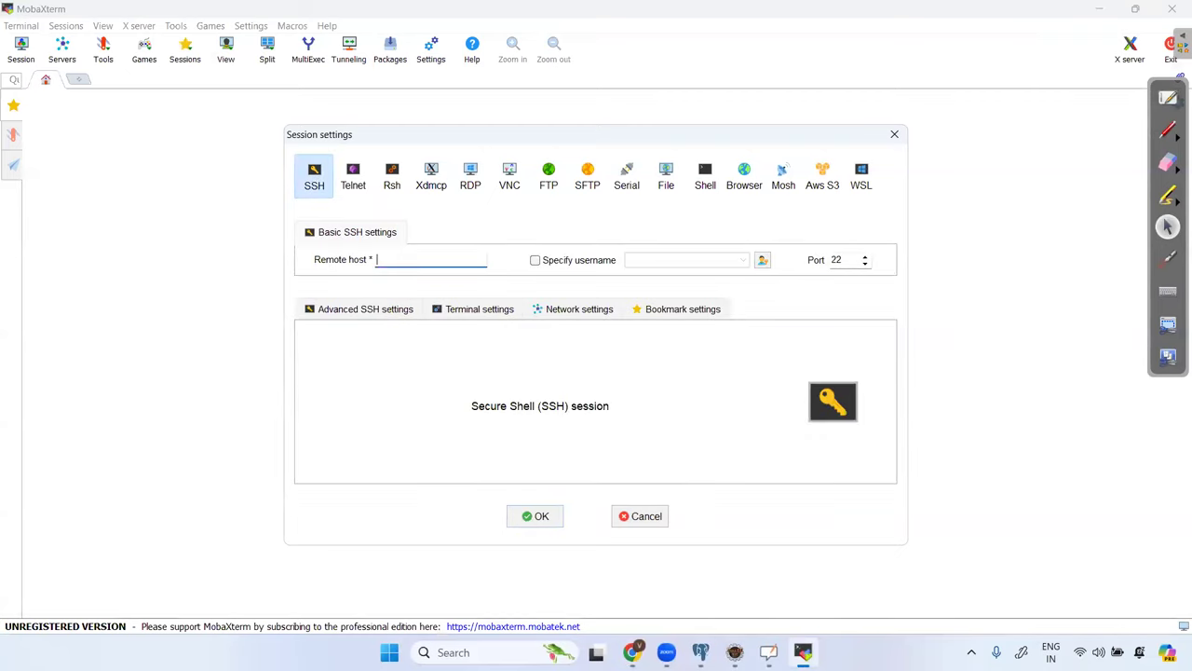
pyautogui.click(632, 652)
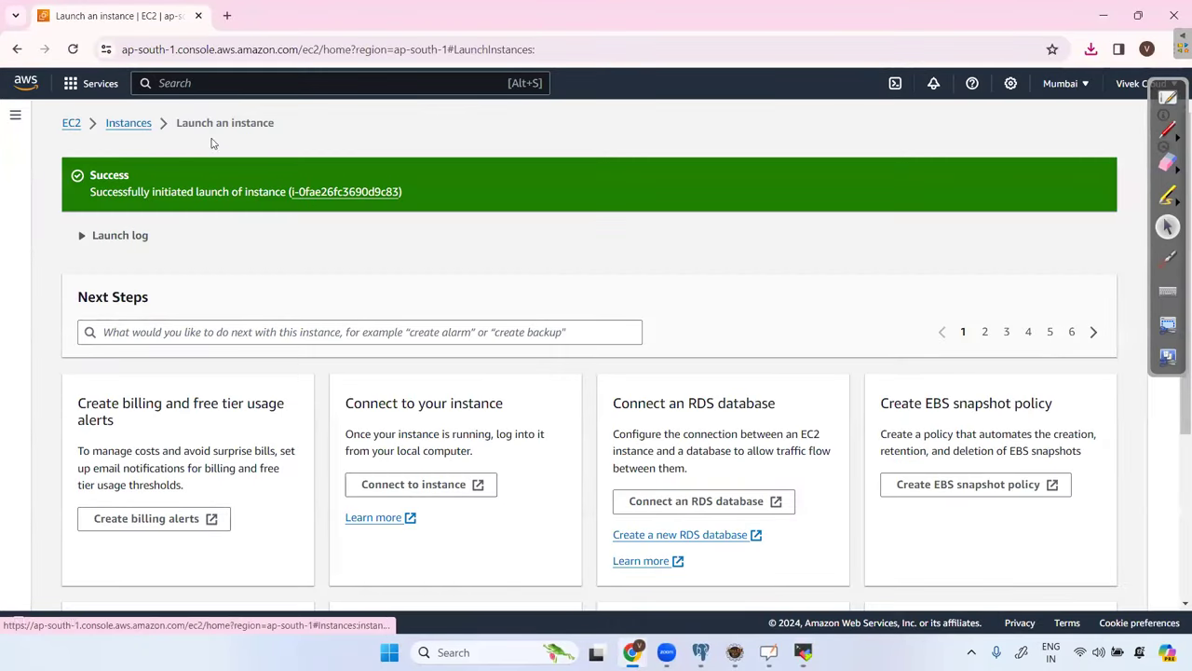
# Clear the running filter, refresh, select ubuntu, and copy its public IPv4 13.201.104.111
pyautogui.click(71, 123)
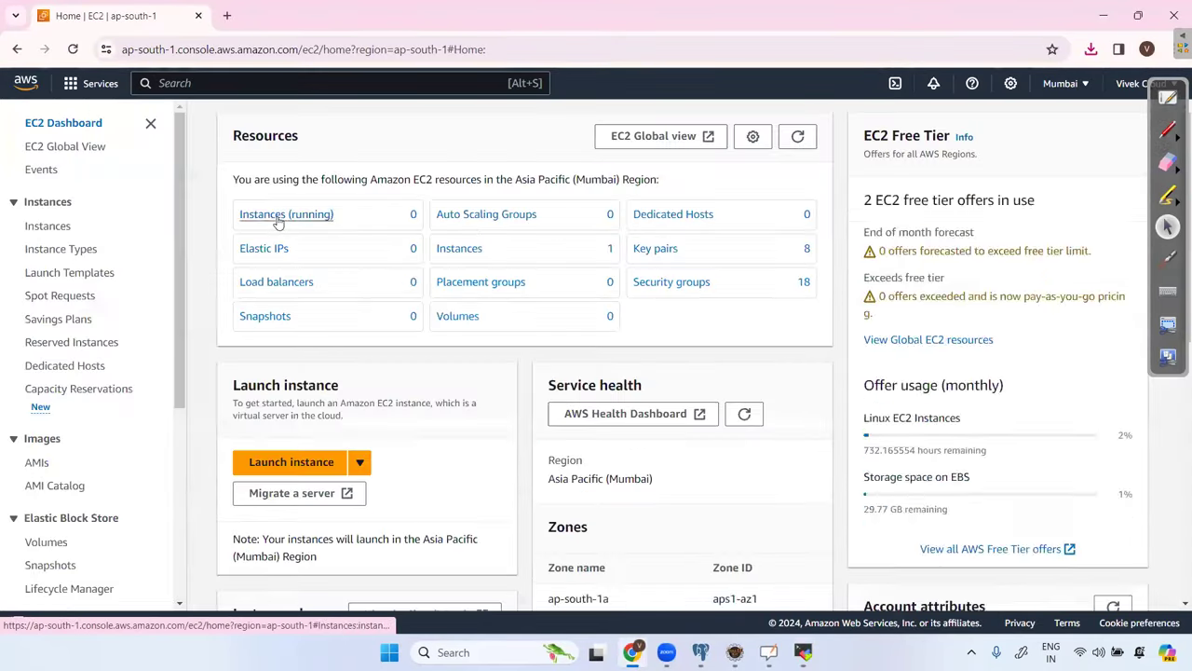
pyautogui.click(278, 216)
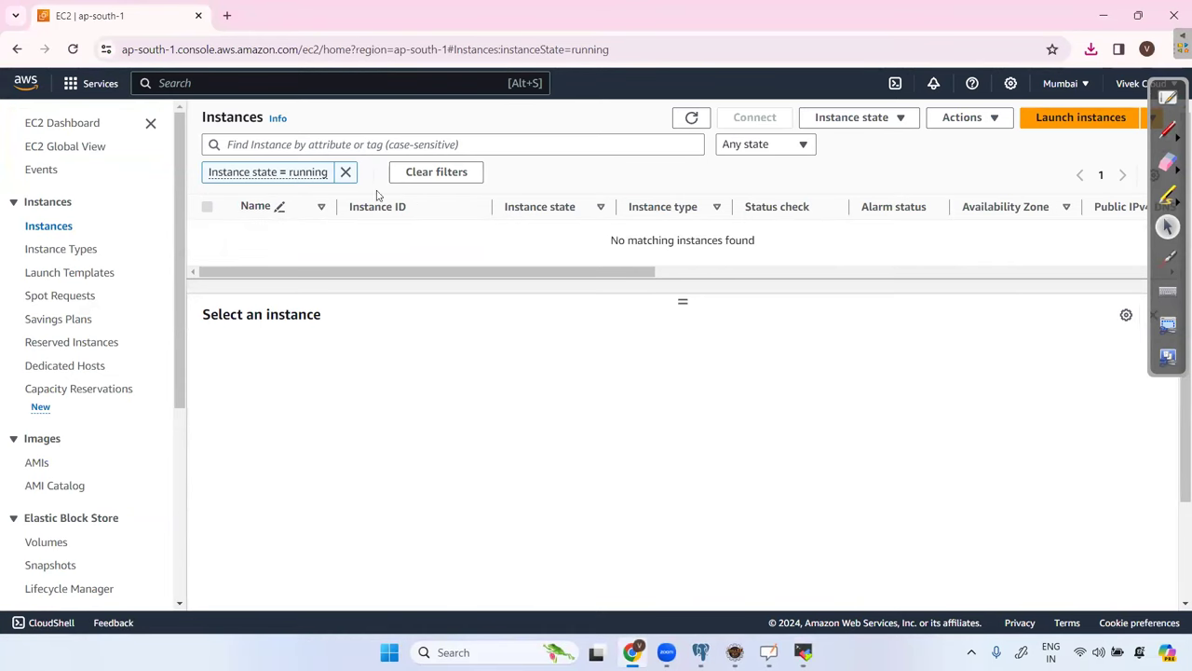
pyautogui.click(345, 171)
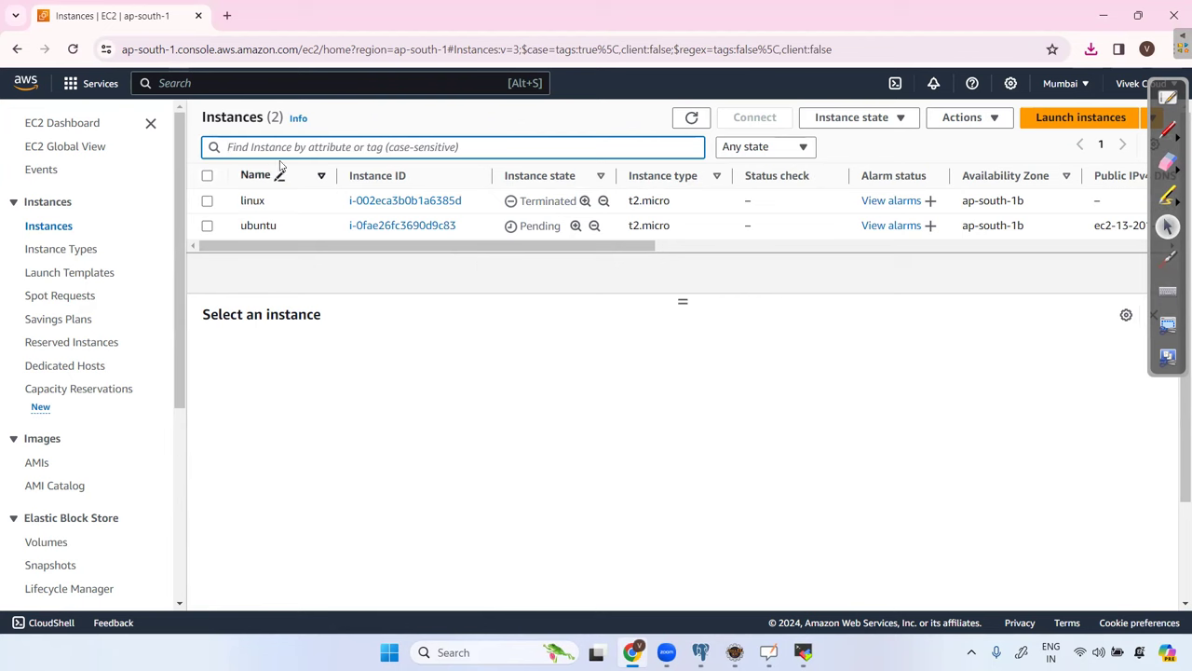
pyautogui.click(678, 114)
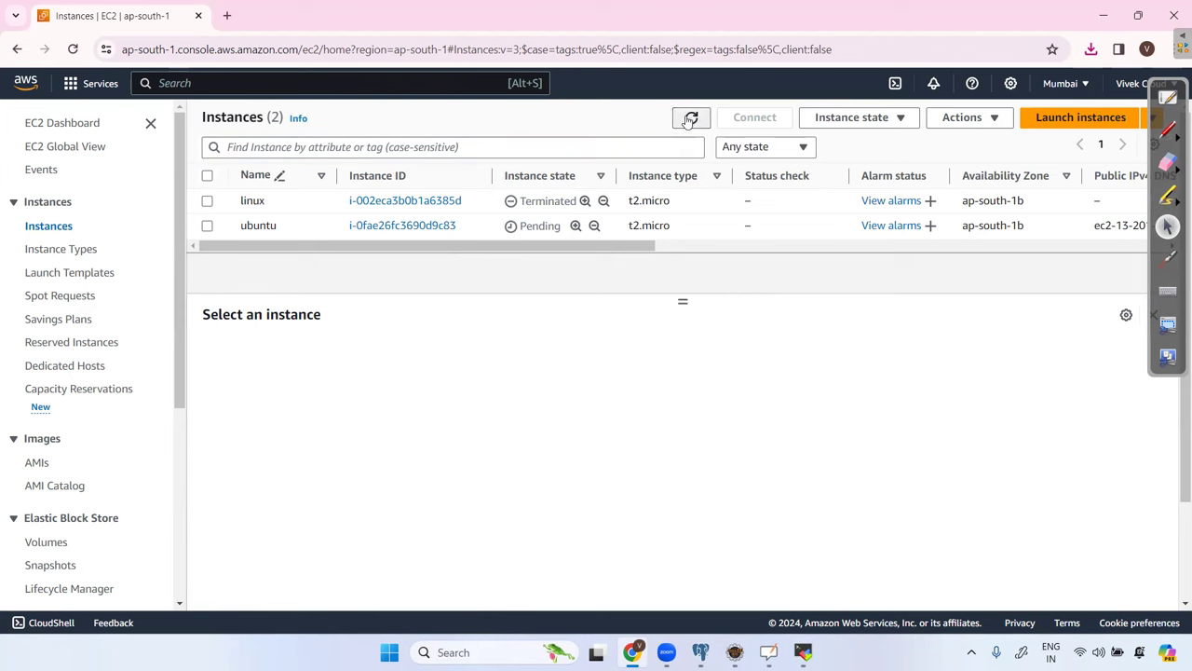
pyautogui.doubleClick(678, 113)
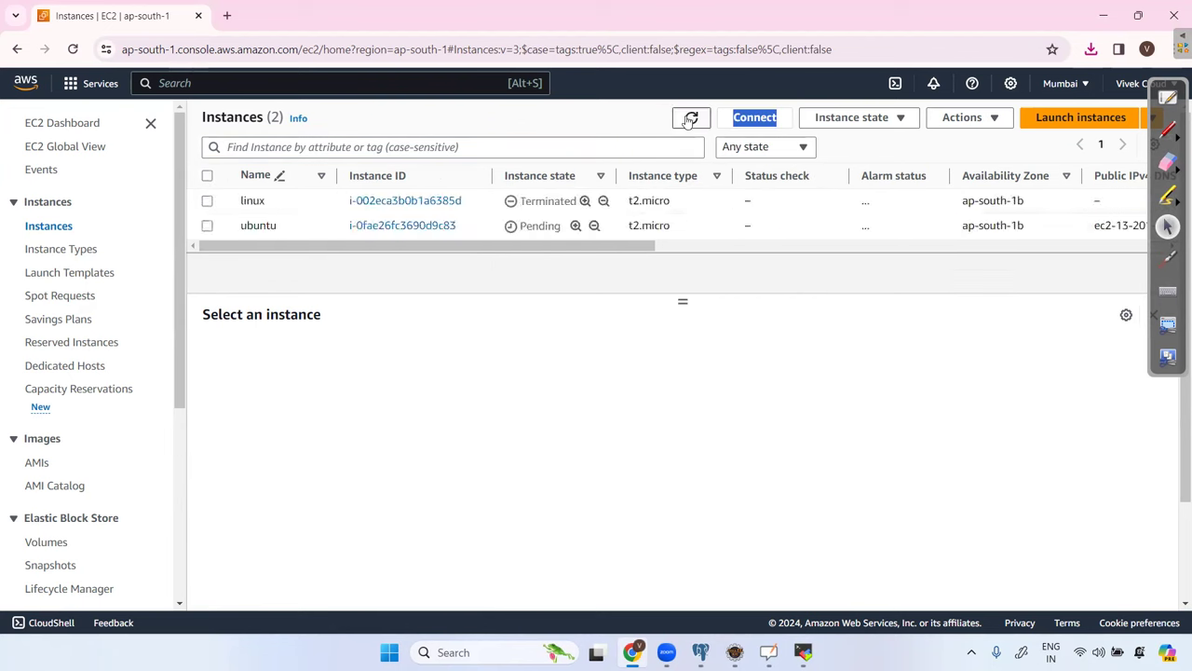
pyautogui.click(207, 226)
pyautogui.click(531, 435)
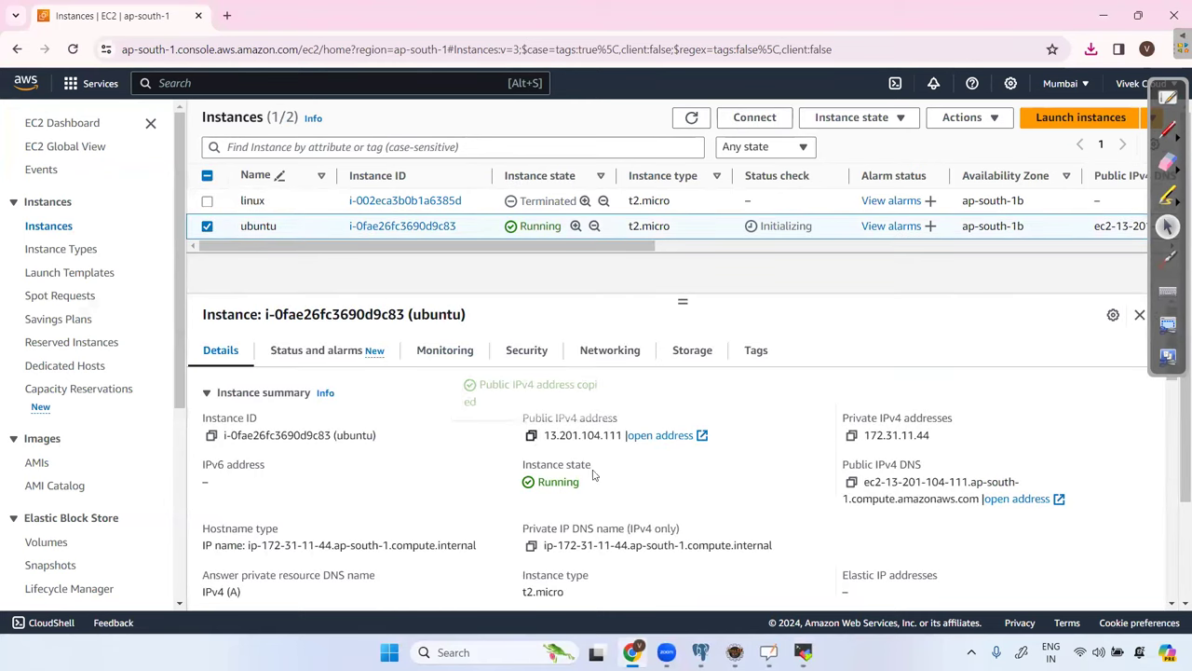
pyautogui.click(803, 652)
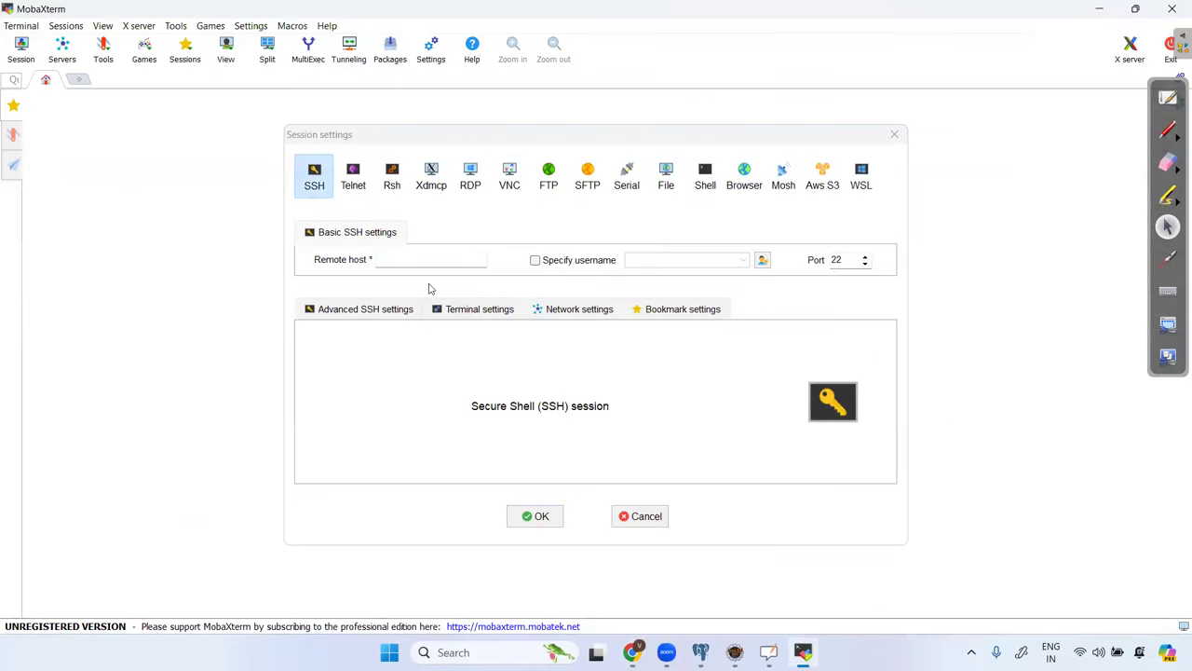
# Paste 13.201.104.111 as remote host, enable Specify username, and confirm the default user ubuntu on EC2 Connect
pyautogui.click(425, 262)
pyautogui.hotkey('ctrl', 'v')
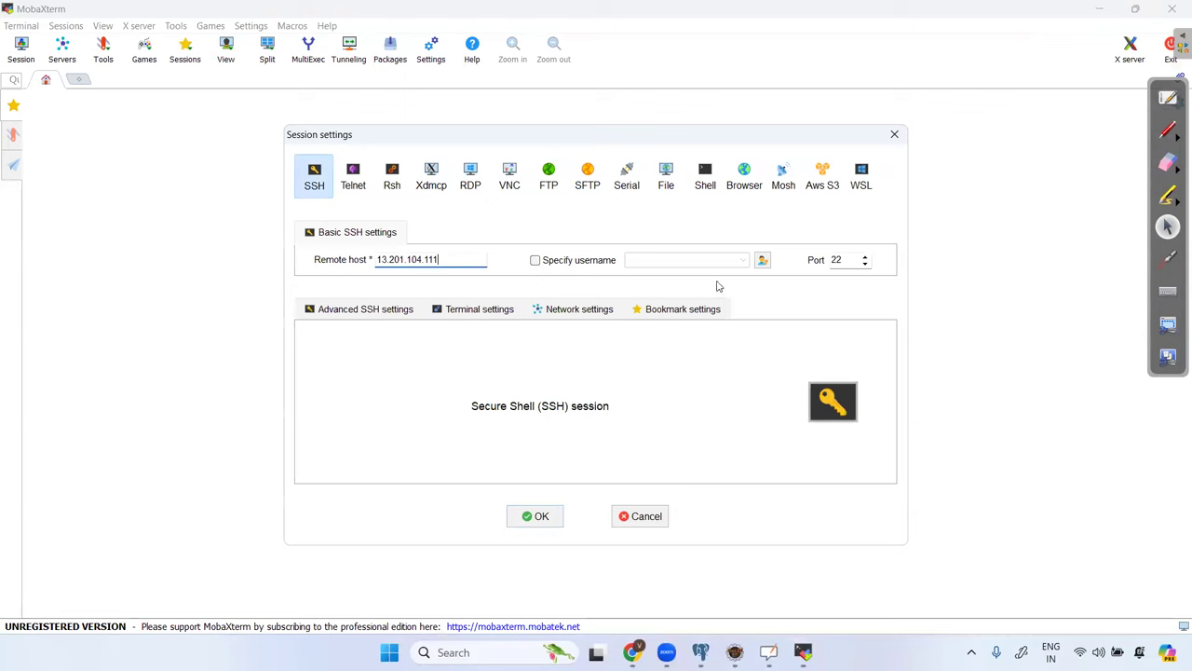
pyautogui.click(534, 259)
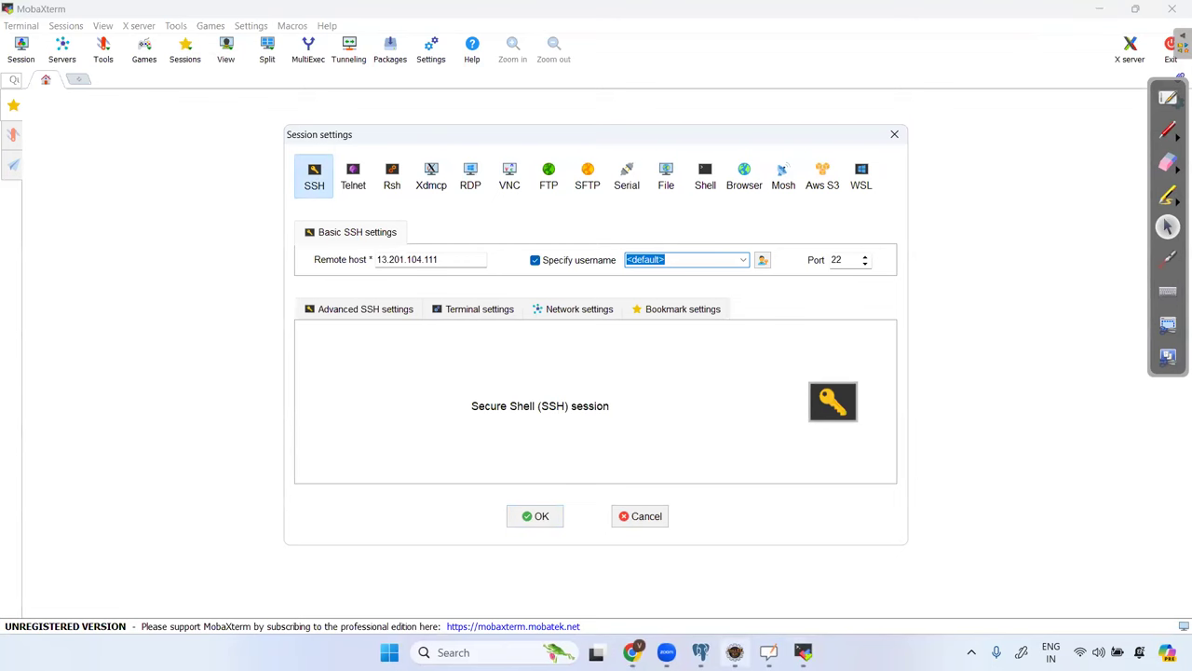
pyautogui.click(632, 652)
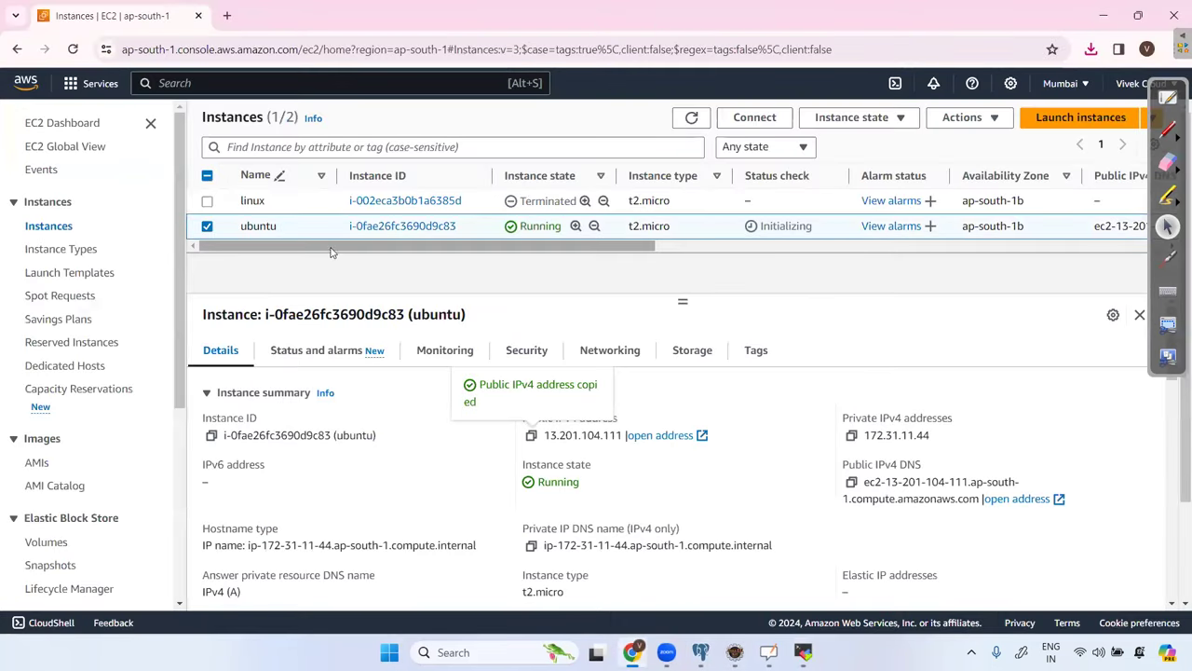
pyautogui.click(754, 118)
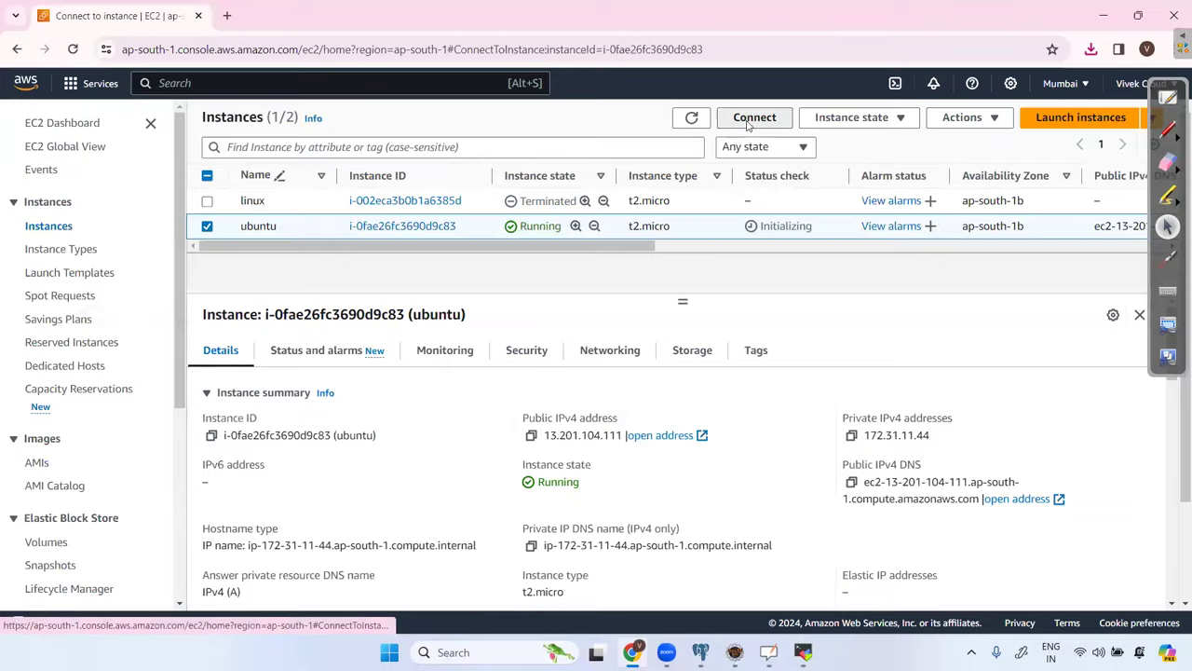
pyautogui.click(147, 510)
pyautogui.click(110, 527)
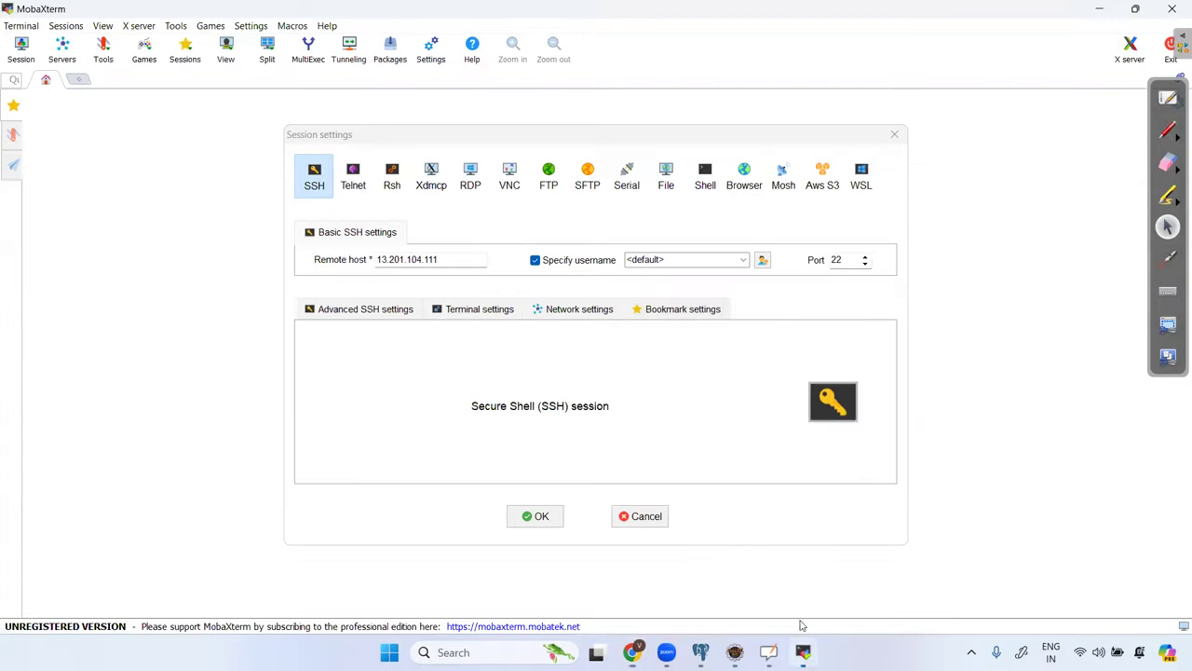
pyautogui.click(802, 652)
# Enter username ubuntu, set ub.pem as the private key in Advanced SSH settings, and start the session
pyautogui.press('BackSpace')
pyautogui.press('BackSpace')
pyautogui.press('BackSpace')
pyautogui.press('BackSpace')
pyautogui.press('BackSpace')
pyautogui.press('BackSpace')
pyautogui.press('BackSpace')
pyautogui.press('BackSpace')
pyautogui.press('BackSpace')
pyautogui.write('ubuntu')
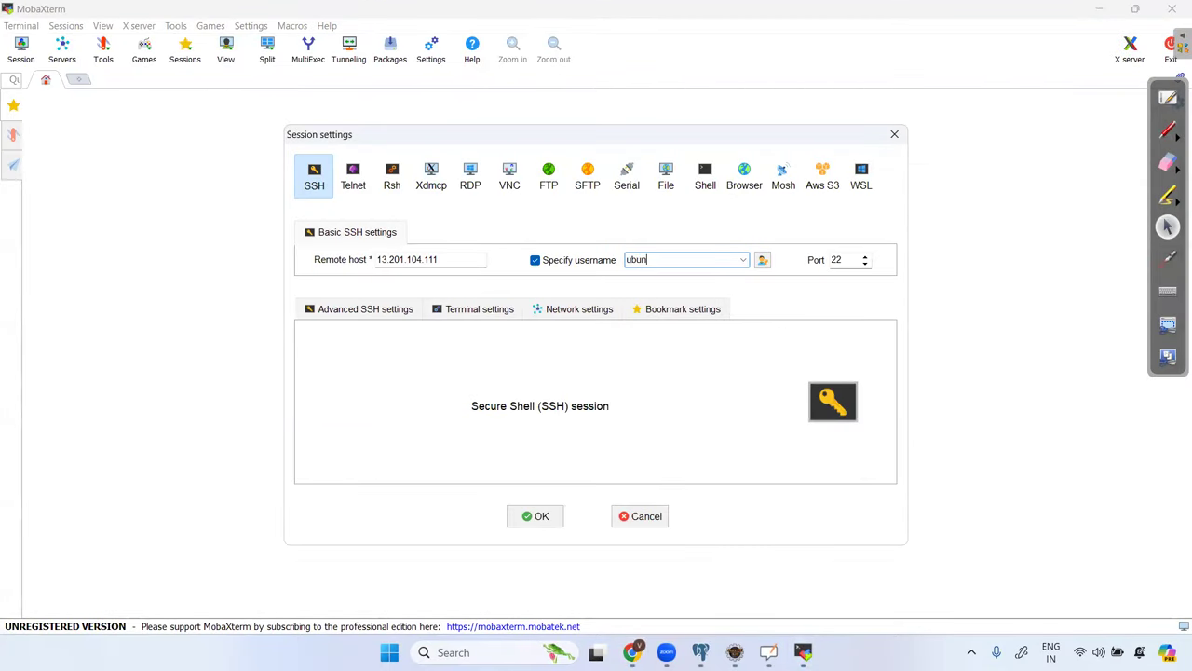
pyautogui.click(371, 308)
pyautogui.click(578, 435)
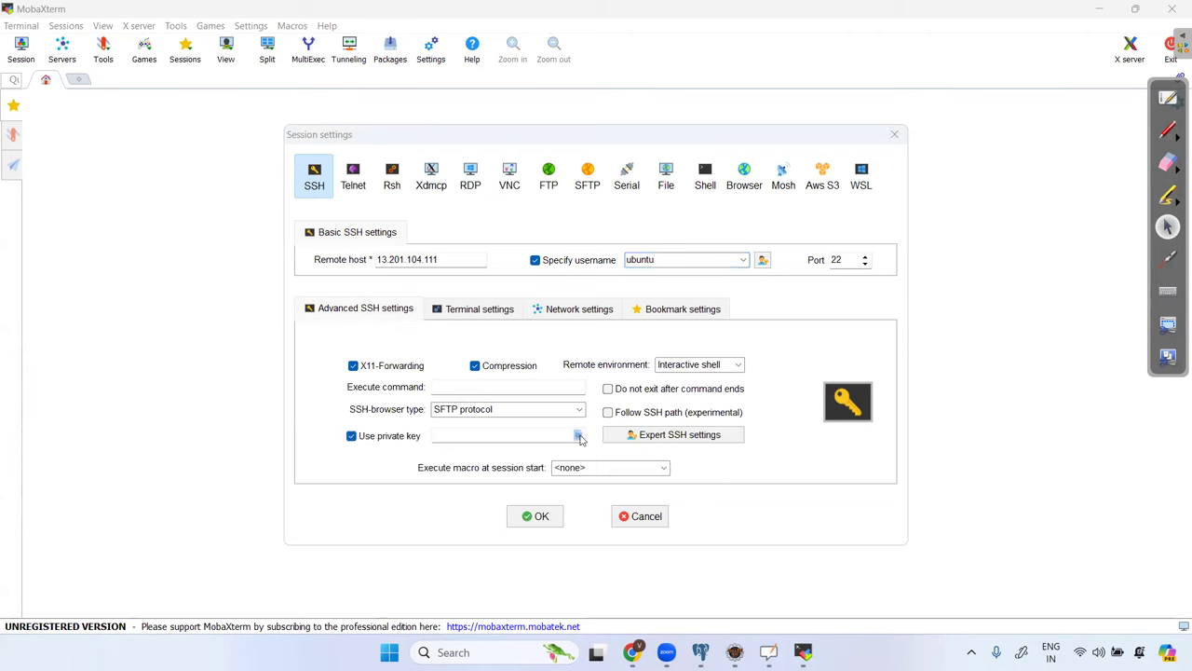
pyautogui.click(510, 278)
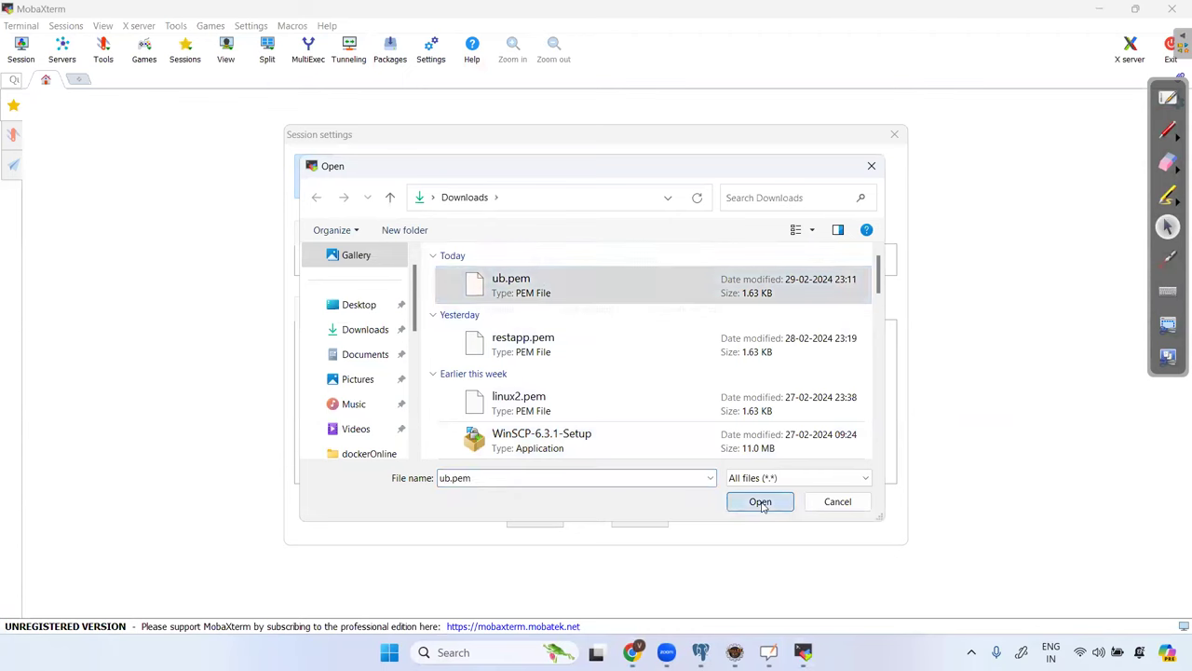
pyautogui.click(760, 501)
pyautogui.click(542, 515)
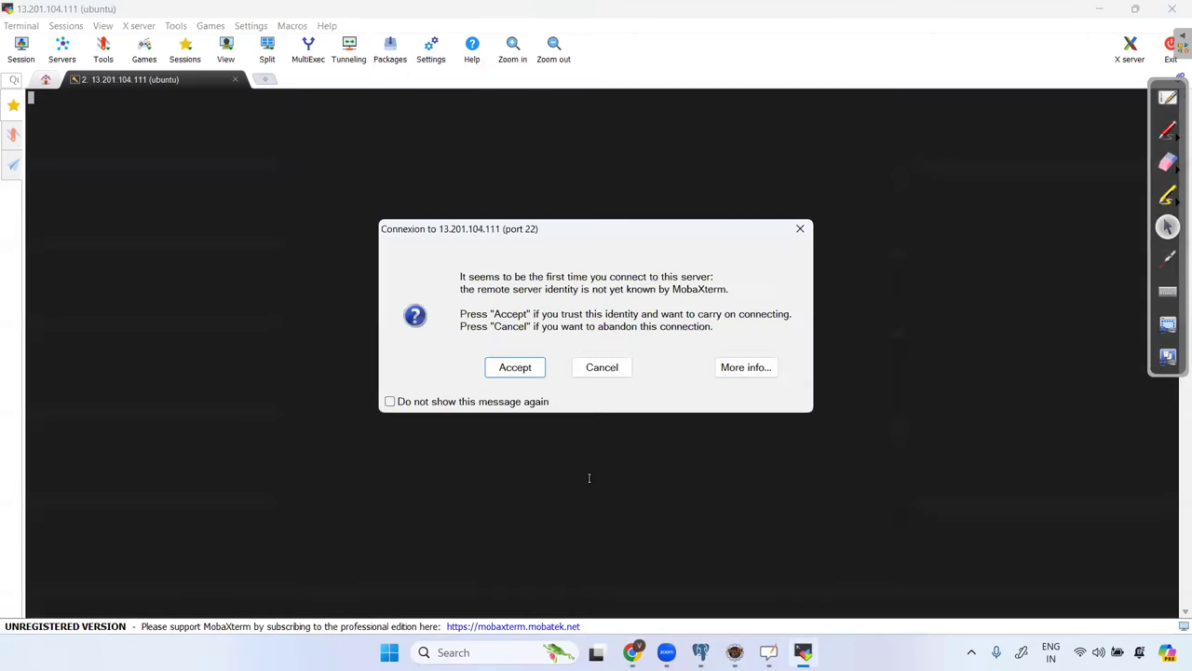
# Accept the server identity, clear the terminal, and zoom the terminal text in five times
pyautogui.click(515, 367)
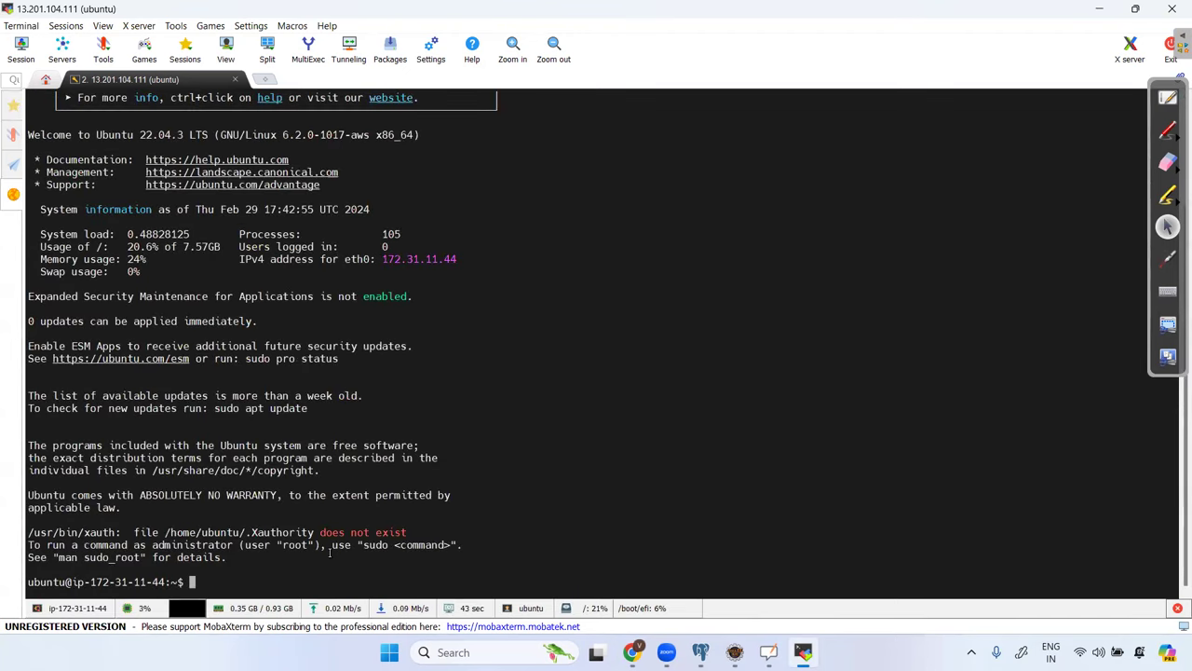
pyautogui.write('clae')
pyautogui.press('BackSpace')
pyautogui.press('BackSpace')
pyautogui.write('ear')
pyautogui.press('Return')
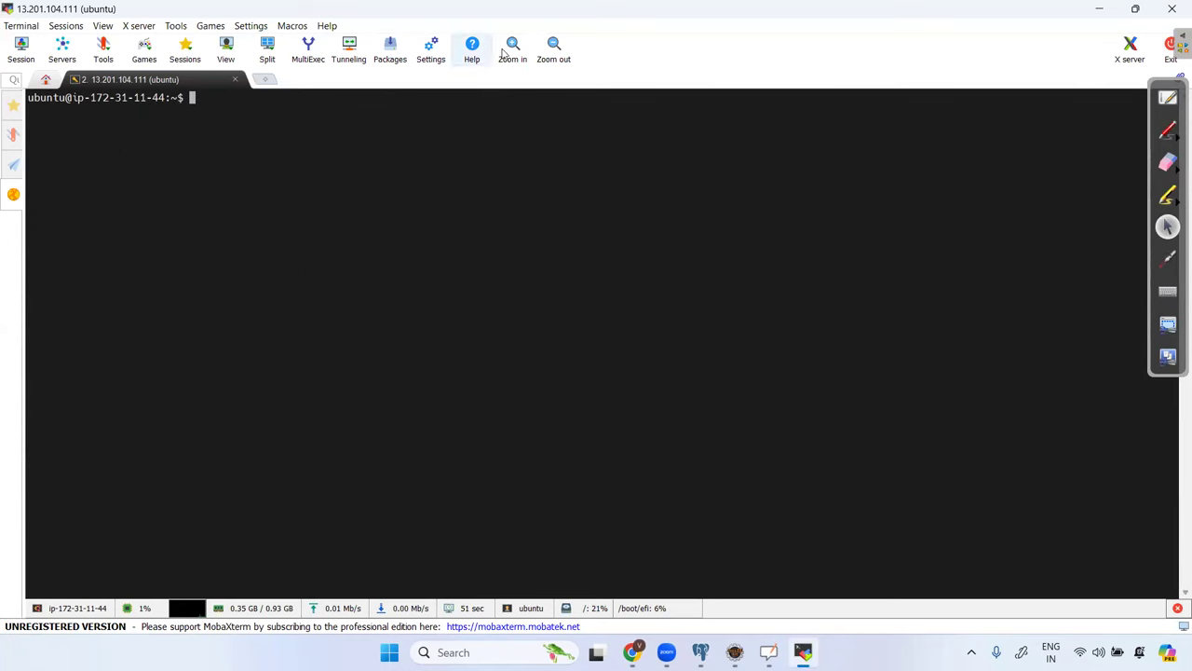
pyautogui.click(523, 51)
pyautogui.click(522, 50)
pyautogui.click(522, 50)
pyautogui.click(523, 50)
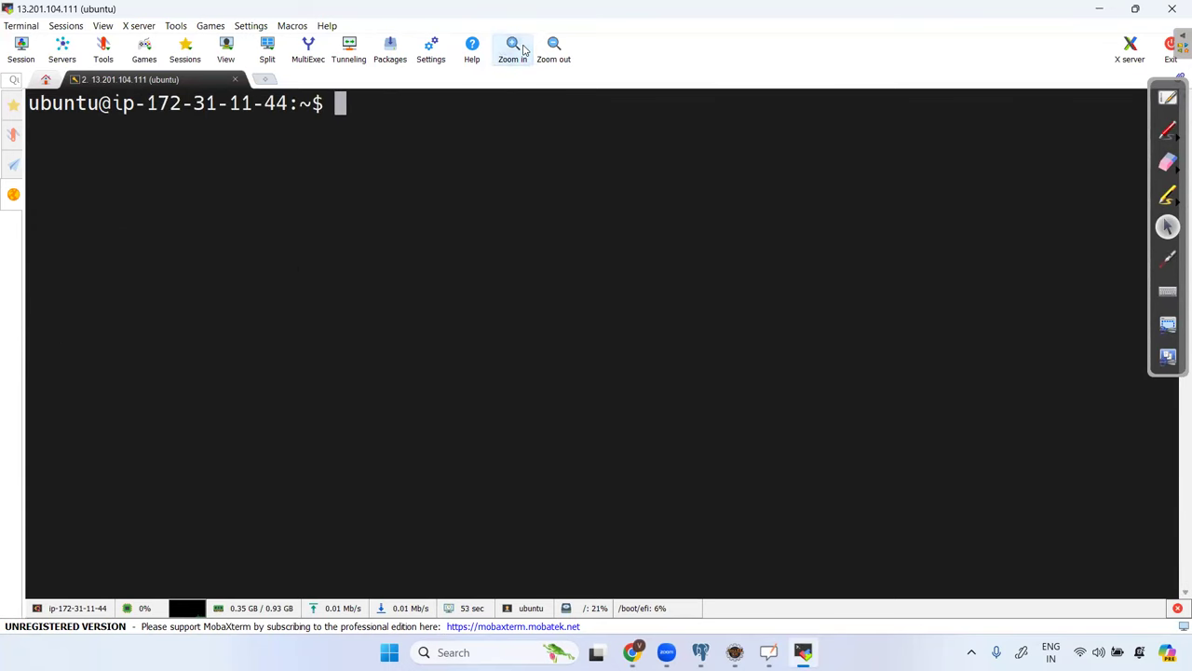
pyautogui.click(514, 47)
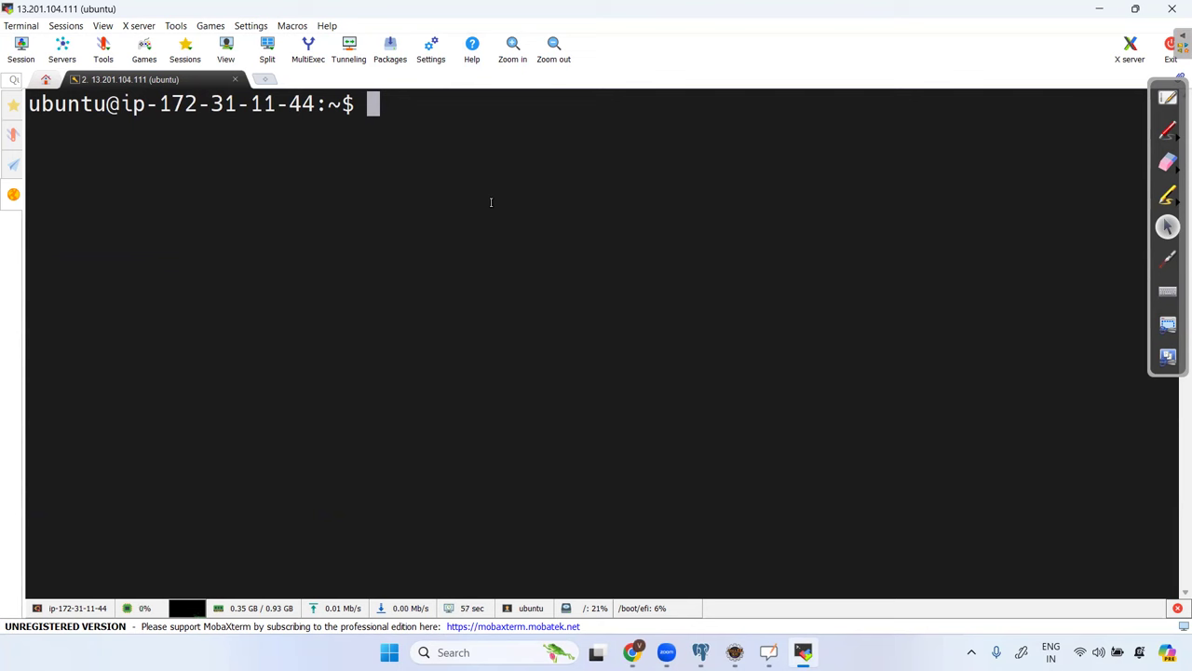
# Try git -v, sudo git -v, sudo git -version and whoiam in the terminal
pyautogui.write('git -v')
pyautogui.press('Return')
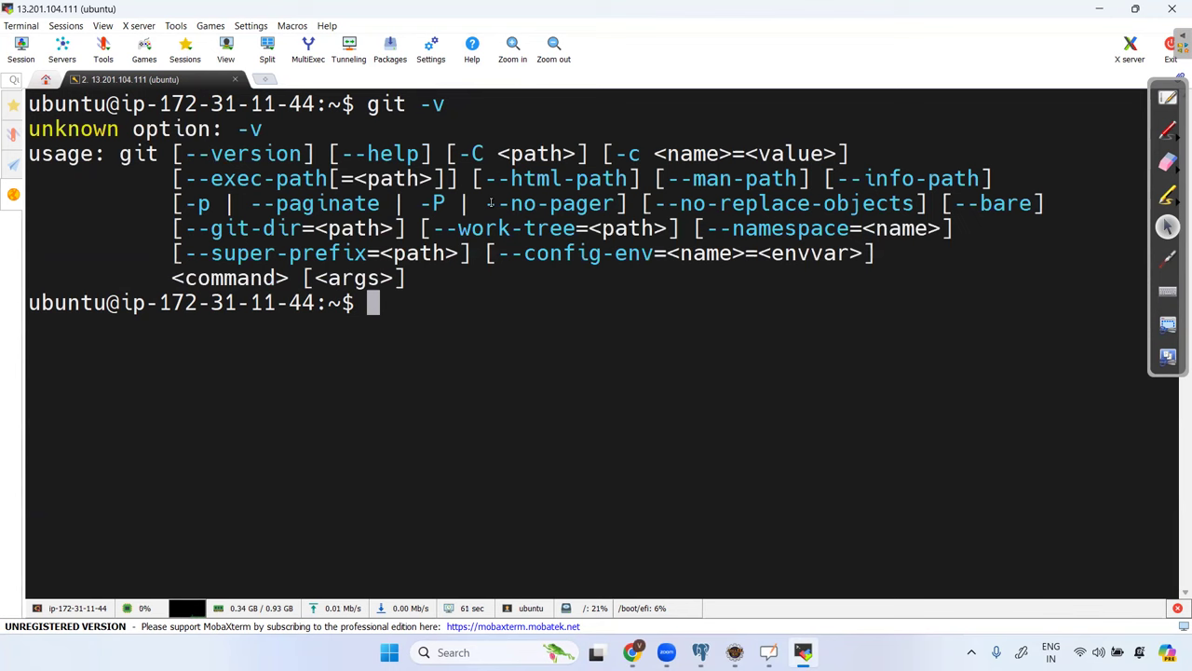
pyautogui.write('sudo ')
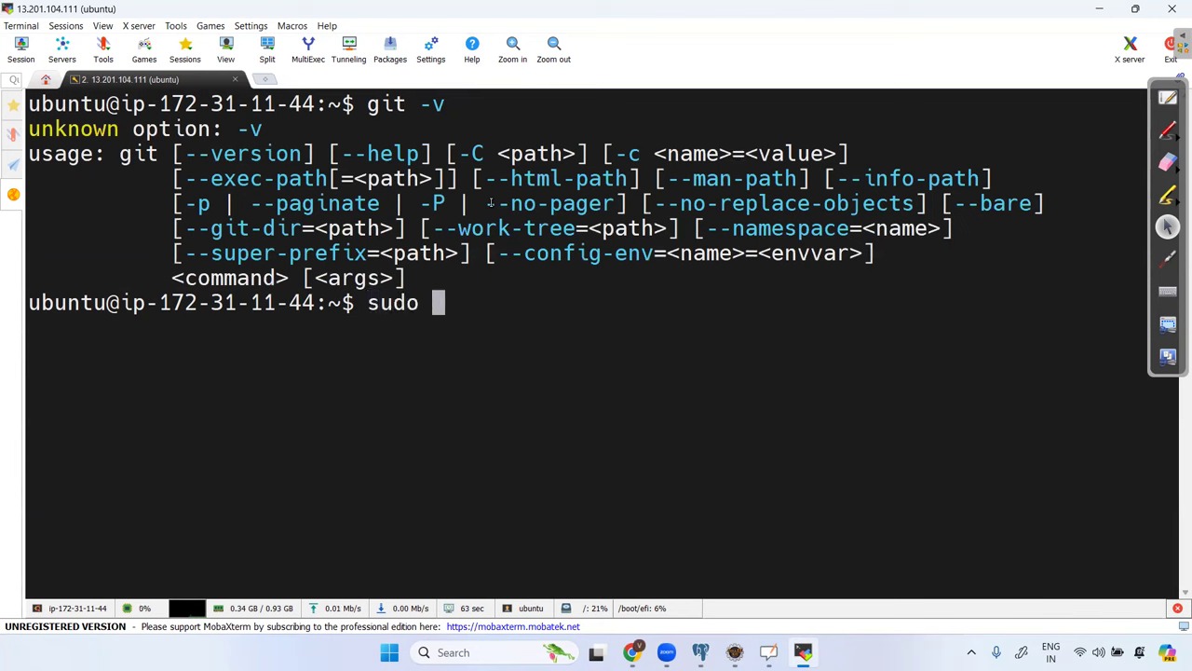
pyautogui.write('git -v')
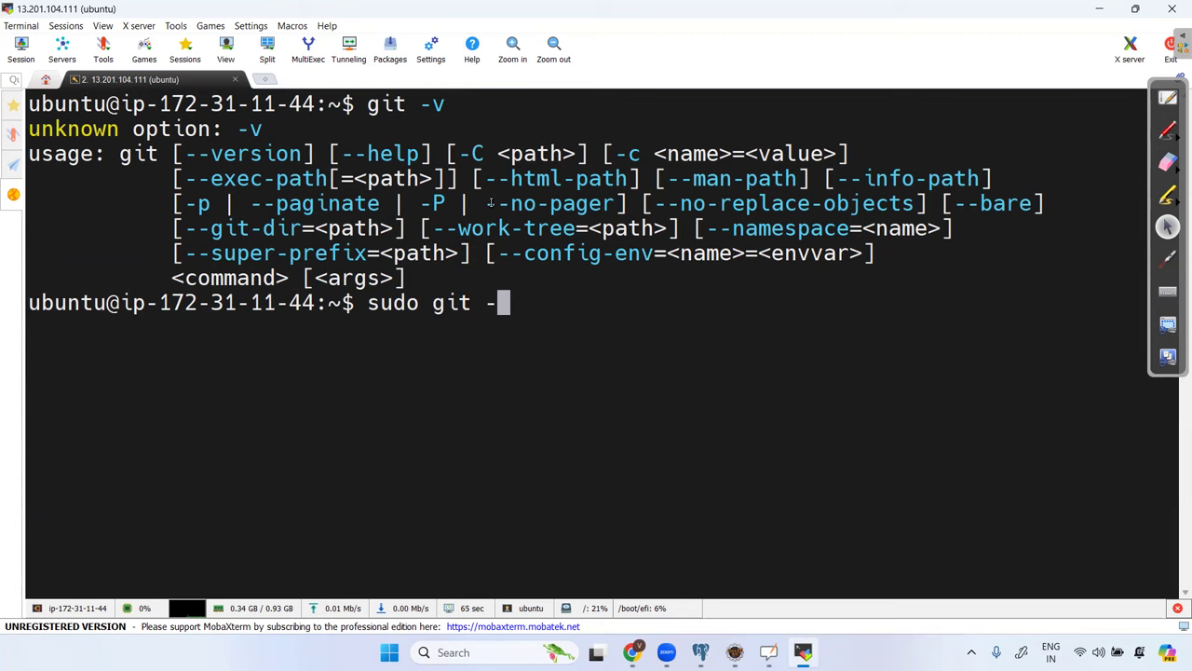
pyautogui.press('Return')
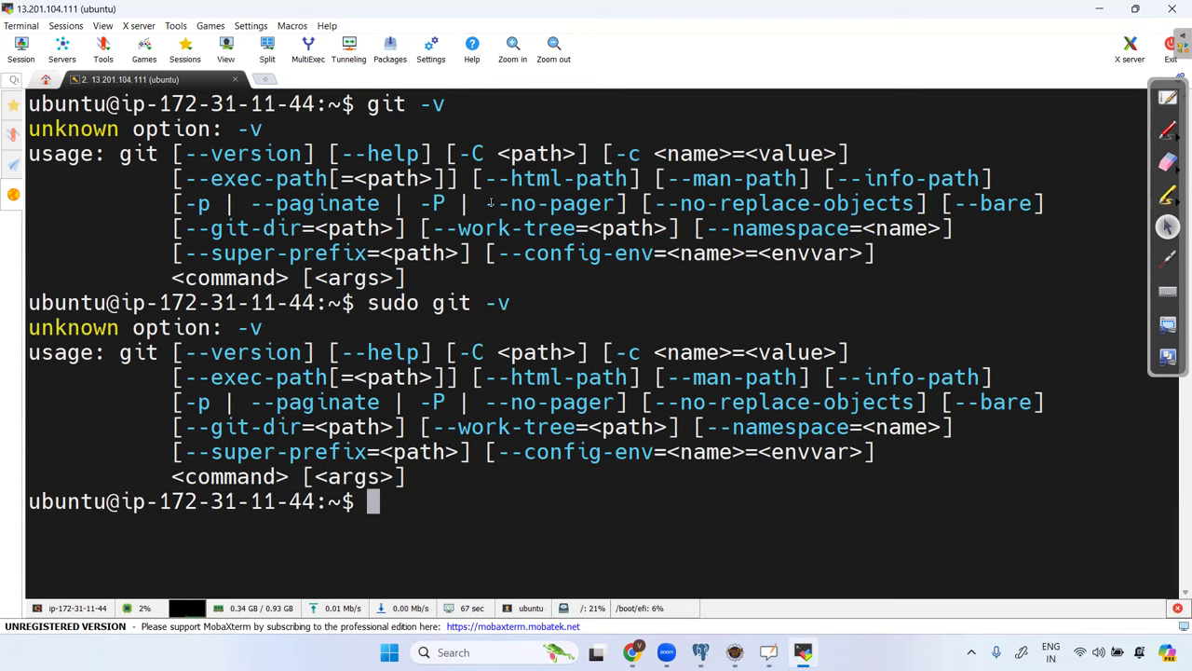
pyautogui.press('Up')
pyautogui.write('ersion')
pyautogui.press('Return')
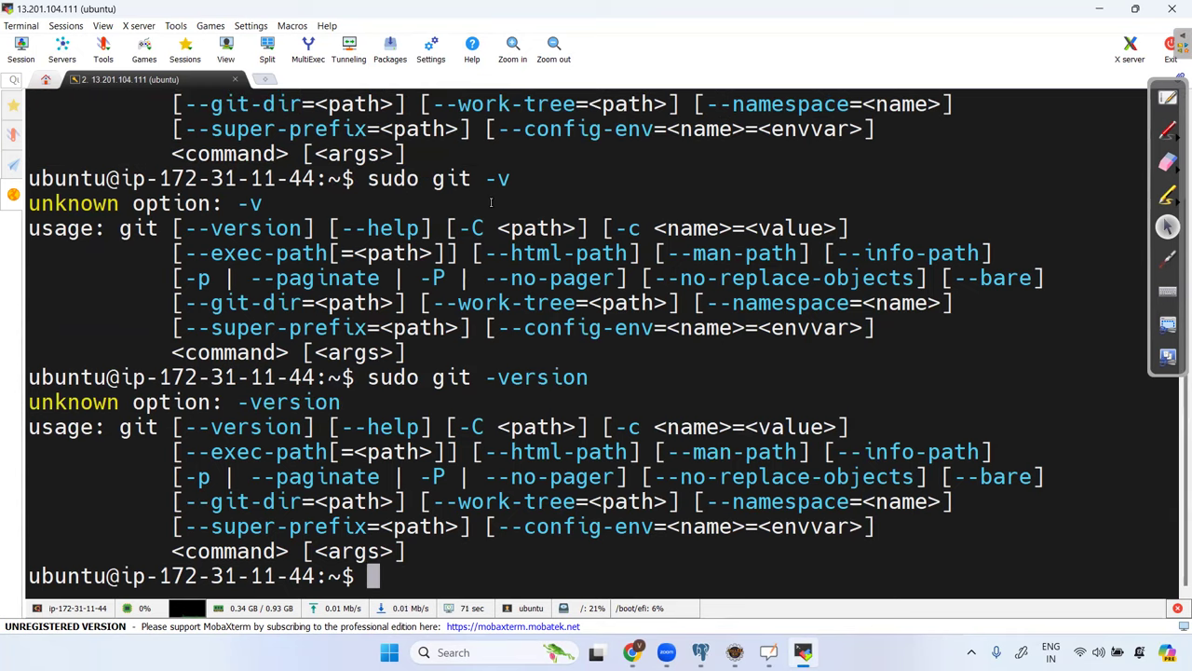
pyautogui.press('Up')
pyautogui.press('Left')
pyautogui.press('Left')
pyautogui.press('Left')
pyautogui.press('Left')
pyautogui.press('Left')
pyautogui.press('Left')
pyautogui.press('Left')
pyautogui.press('Left')
pyautogui.press('Left')
pyautogui.press('Left')
pyautogui.press('Left')
pyautogui.press('Left')
pyautogui.press('Left')
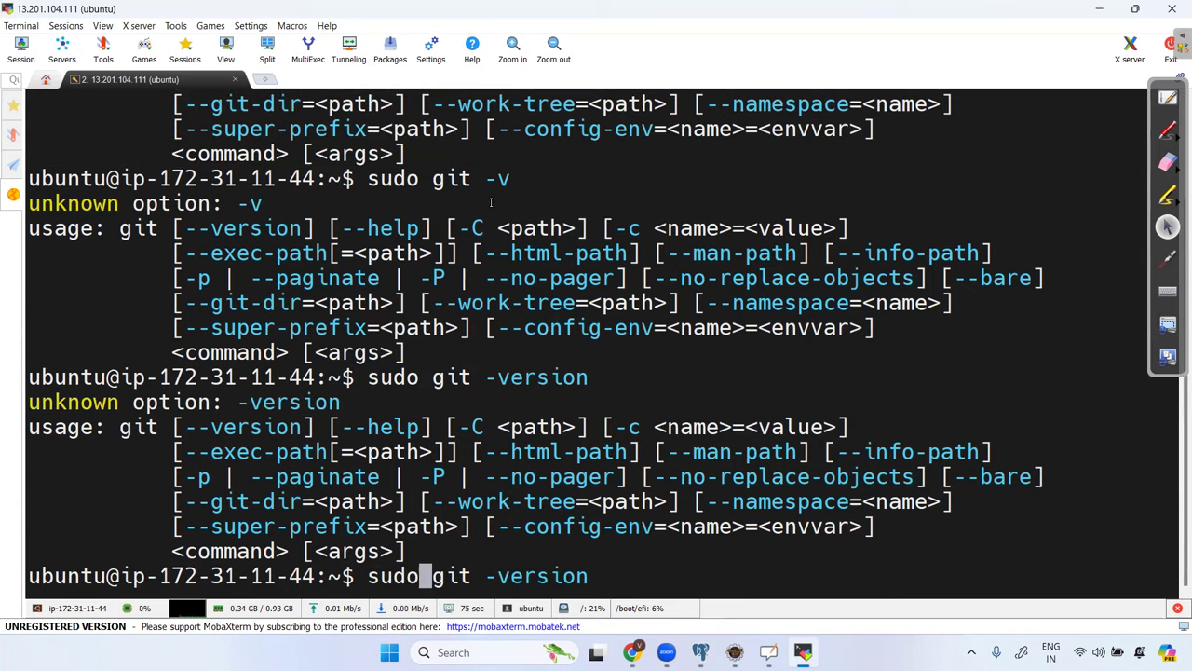
pyautogui.press('Right')
pyautogui.press('Right')
pyautogui.press('Right')
pyautogui.press('Right')
pyautogui.press('Right')
pyautogui.press('Right')
pyautogui.press('Right')
pyautogui.press('Right')
pyautogui.press('End')
pyautogui.press('BackSpace')
pyautogui.press('BackSpace')
pyautogui.press('BackSpace')
pyautogui.press('BackSpace')
pyautogui.press('BackSpace')
pyautogui.press('BackSpace')
pyautogui.press('BackSpace')
pyautogui.press('BackSpace')
pyautogui.press('BackSpace')
pyautogui.press('BackSpace')
pyautogui.press('BackSpace')
pyautogui.press('BackSpace')
pyautogui.press('BackSpace')
pyautogui.press('BackSpace')
pyautogui.press('BackSpace')
pyautogui.press('BackSpace')
pyautogui.press('BackSpace')
pyautogui.write('sho')
pyautogui.press('BackSpace')
pyautogui.press('BackSpace')
pyautogui.press('BackSpace')
pyautogui.write('whoiam')
pyautogui.press('Return')
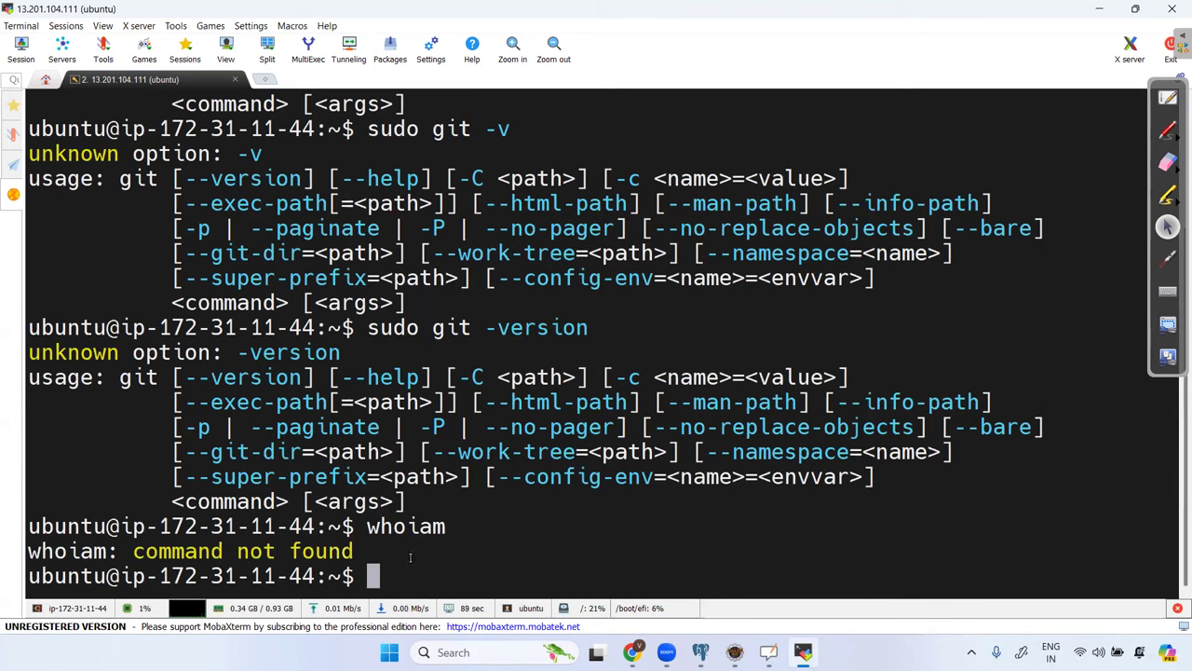
# Clear the terminal, run git --version showing 2.34.1, and highlight the output
pyautogui.write('clear')
pyautogui.press('Return')
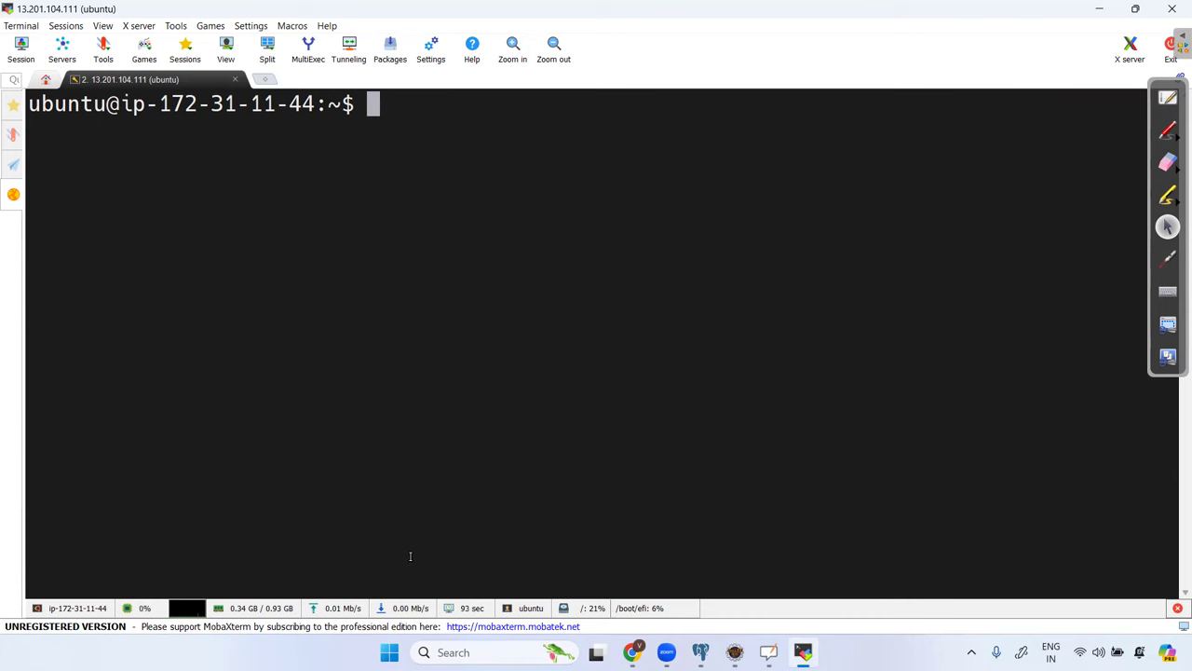
pyautogui.write('git ')
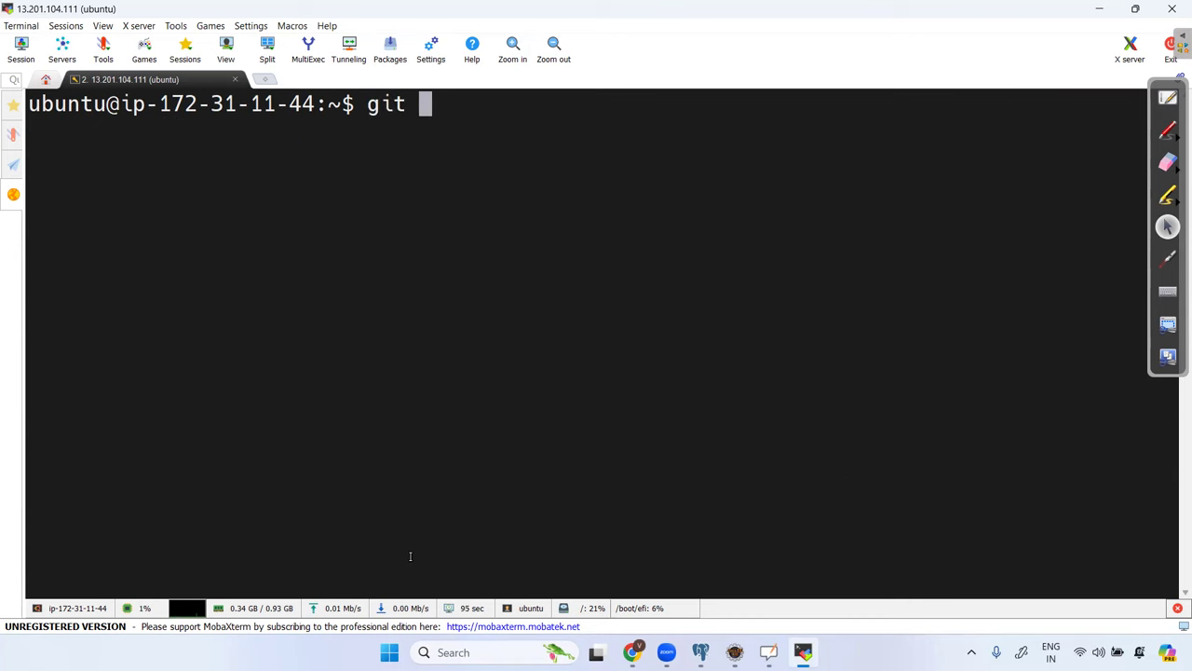
pyautogui.write('-v')
pyautogui.press('Return')
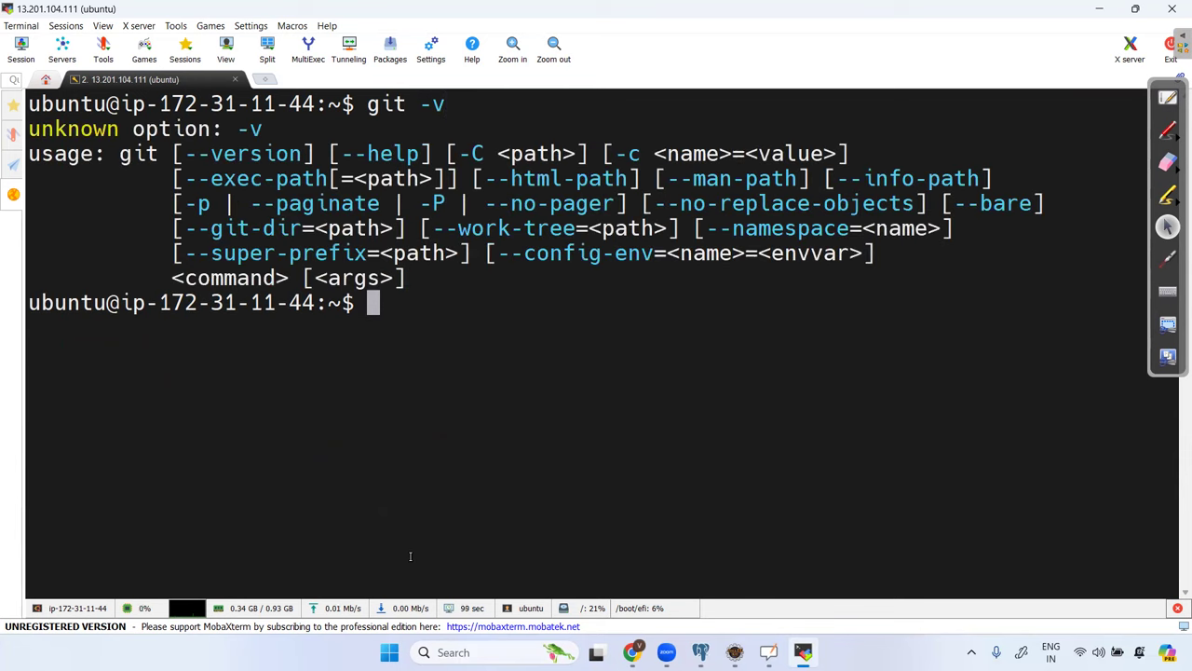
pyautogui.press('Up')
pyautogui.press('Left')
pyautogui.write('-')
pyautogui.press('Right')
pyautogui.write('ersion')
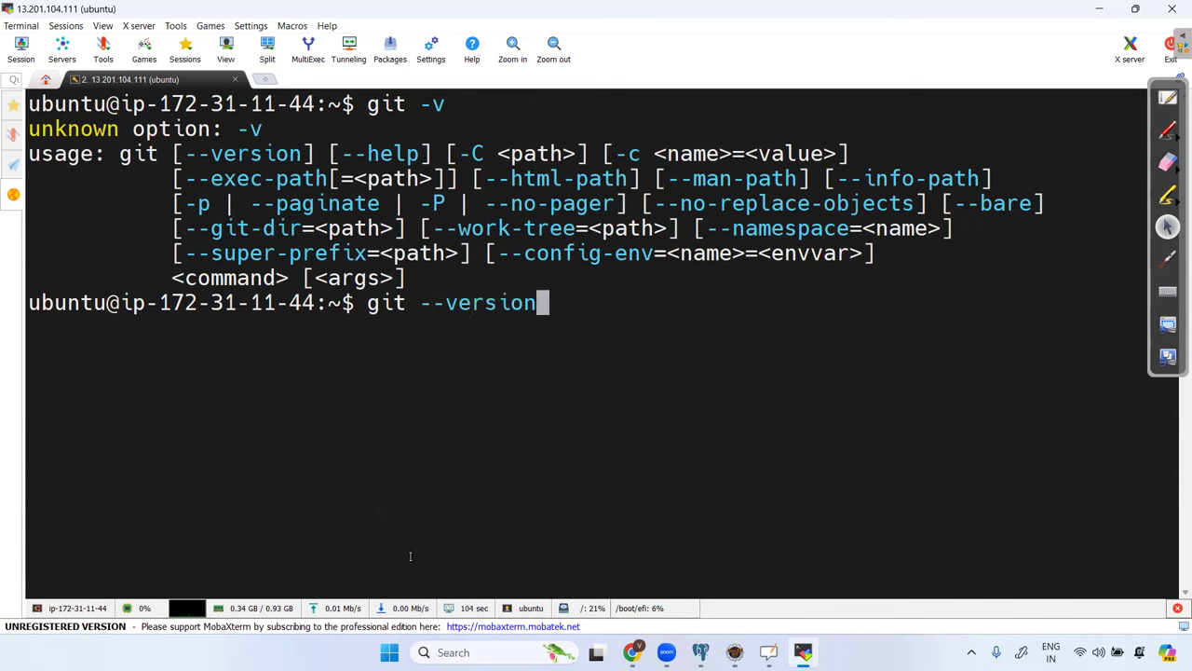
pyautogui.press('Return')
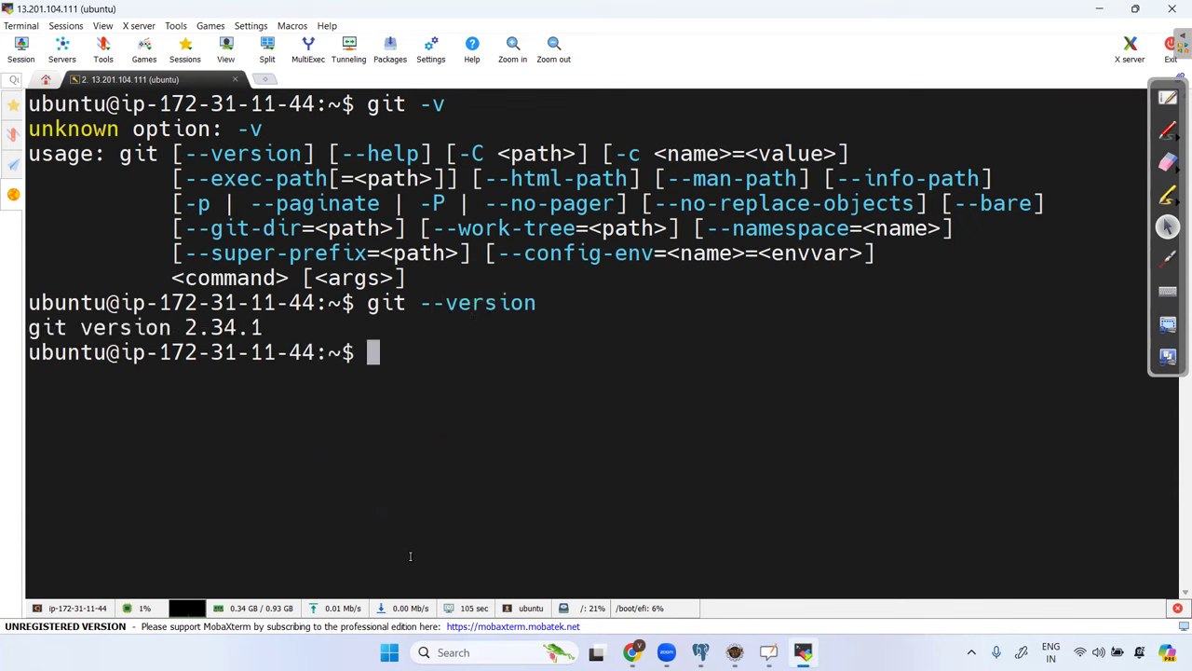
pyautogui.moveTo(29, 328); pyautogui.dragTo(146, 304)
pyautogui.click(278, 329)
pyautogui.moveTo(29, 154); pyautogui.dragTo(308, 152)
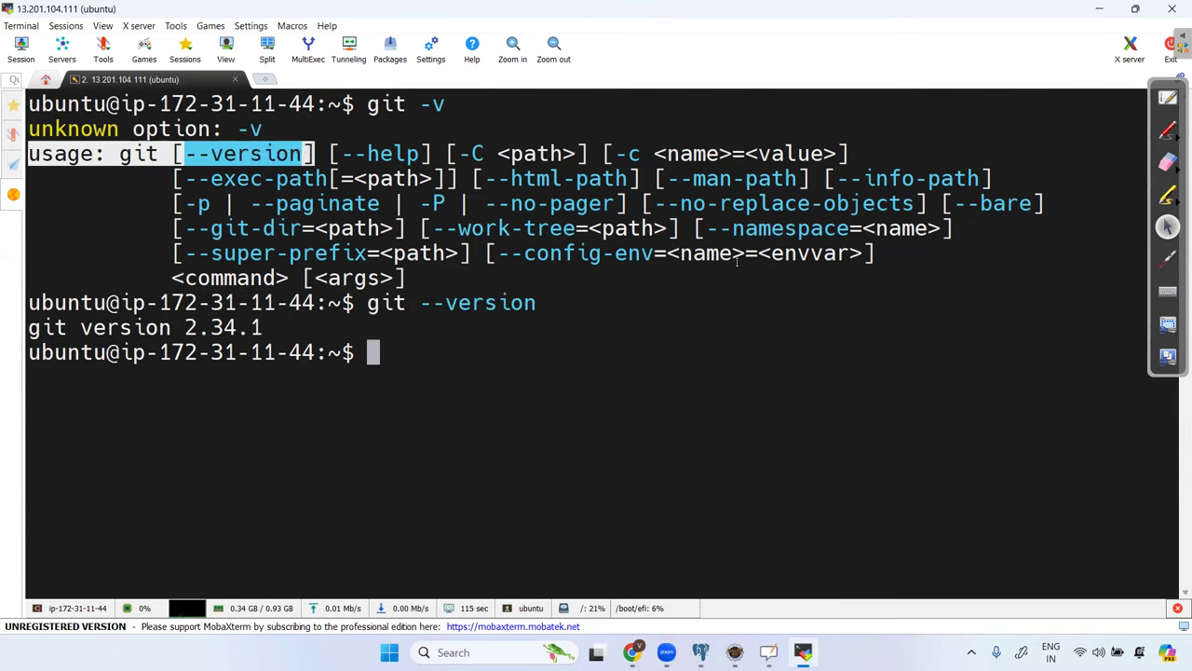
# Minimize the terminal and browser, open the OpenBoard full whiteboard, and go back one notes page
pyautogui.click(1099, 10)
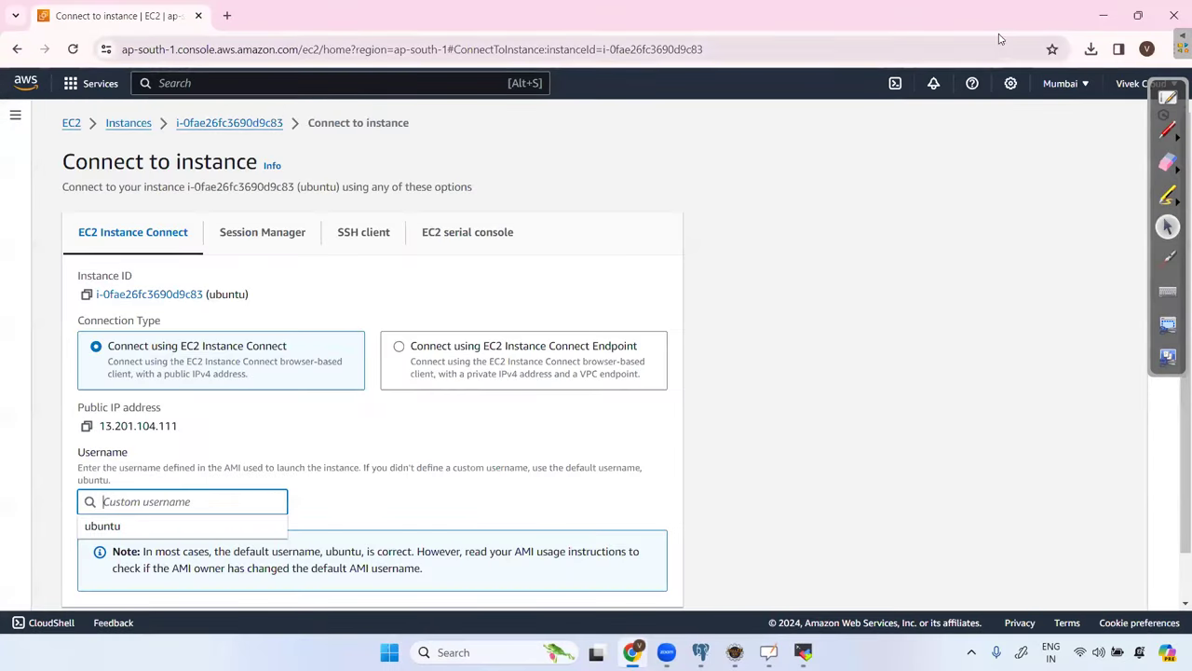
pyautogui.click(1103, 16)
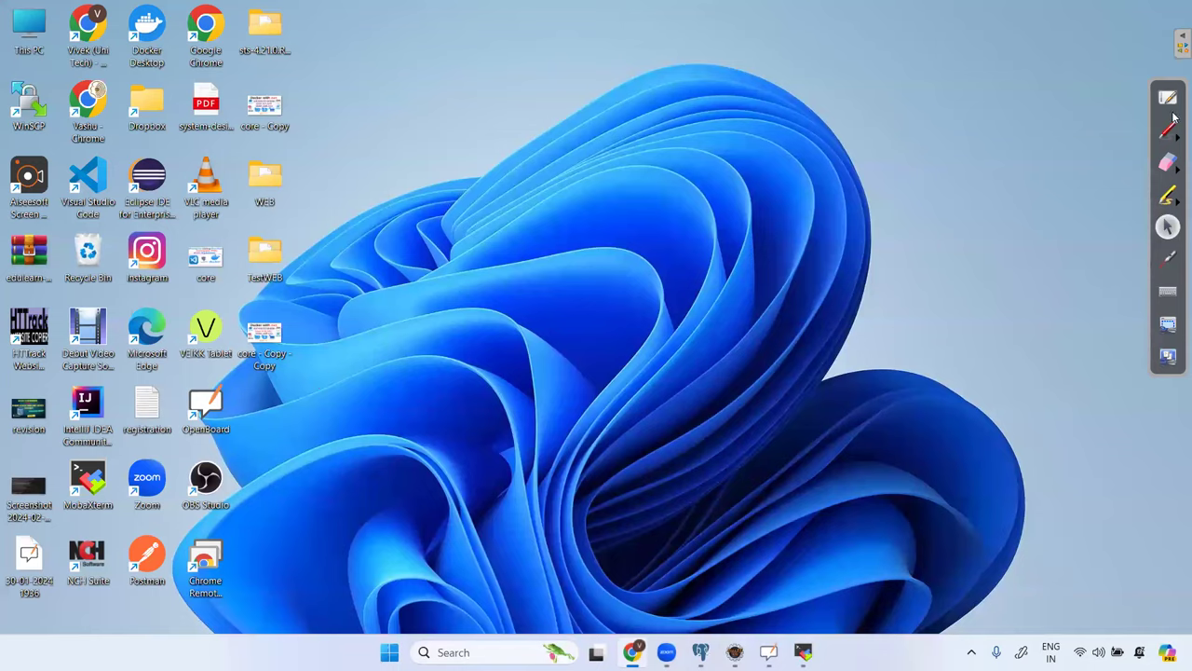
pyautogui.moveTo(803, 651)
pyautogui.click(739, 533)
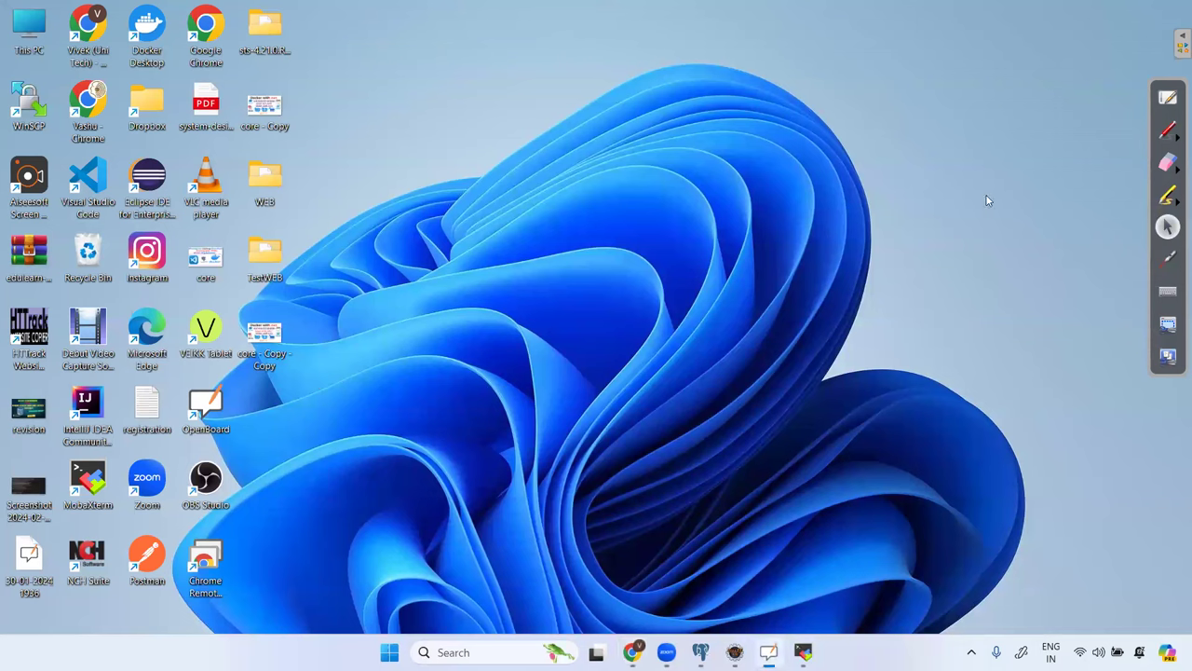
pyautogui.click(1168, 96)
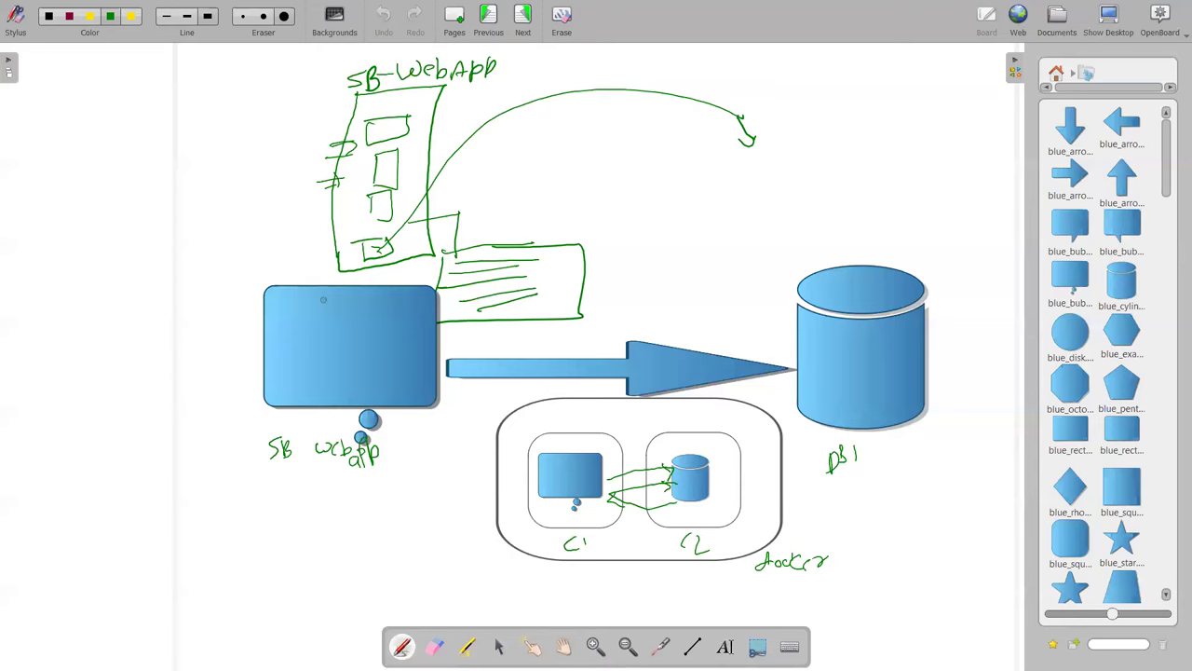
pyautogui.press('pageup')
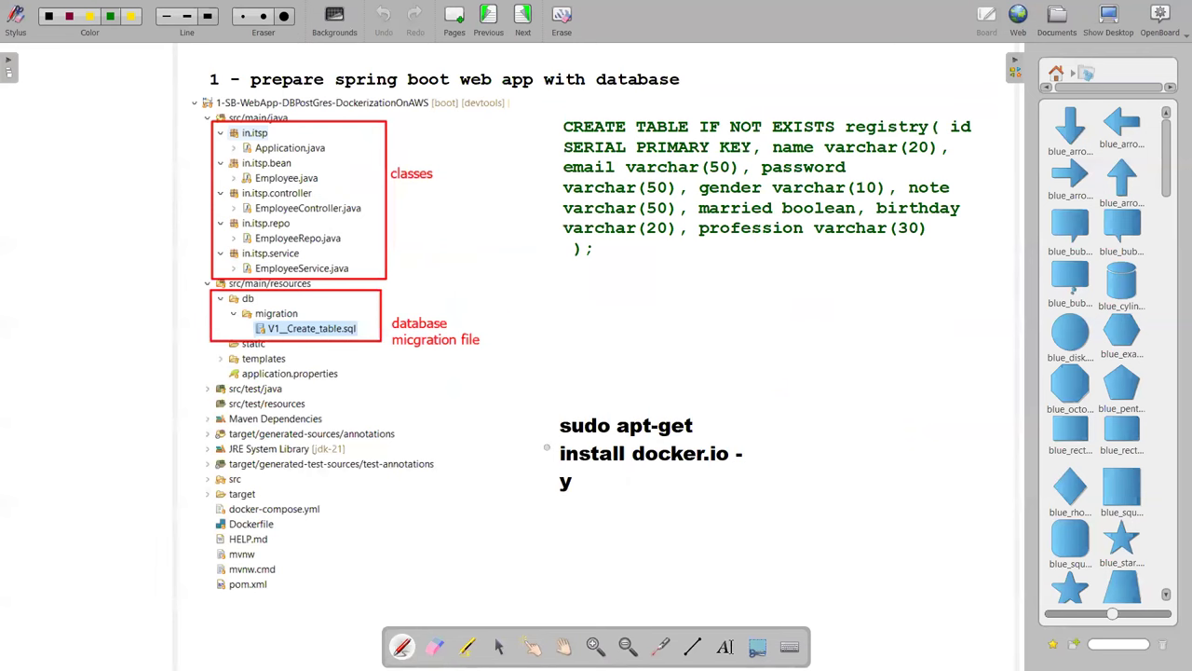
# Circle the migration file, CREATE TABLE statement and docker.io install command in green
pyautogui.moveTo(254, 308)
pyautogui.mouseDown()
pyautogui.moveTo(284, 307)
pyautogui.moveTo(279, 350)
pyautogui.moveTo(346, 300)
pyautogui.moveTo(275, 306)
pyautogui.mouseUp()
pyautogui.moveTo(582, 109)
pyautogui.mouseDown()
pyautogui.moveTo(529, 155)
pyautogui.moveTo(732, 270)
pyautogui.moveTo(916, 167)
pyautogui.moveTo(782, 90)
pyautogui.moveTo(567, 99)
pyautogui.mouseUp()
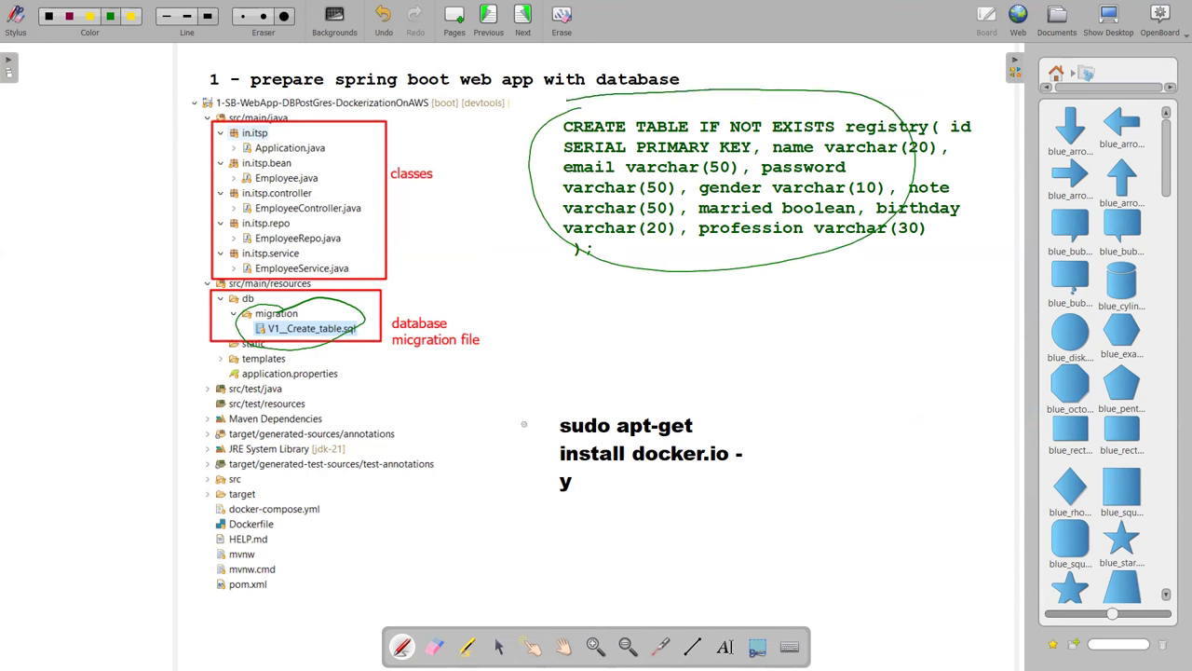
pyautogui.moveTo(570, 403)
pyautogui.mouseDown()
pyautogui.moveTo(520, 453)
pyautogui.moveTo(702, 523)
pyautogui.moveTo(745, 402)
pyautogui.moveTo(571, 406)
pyautogui.mouseUp()
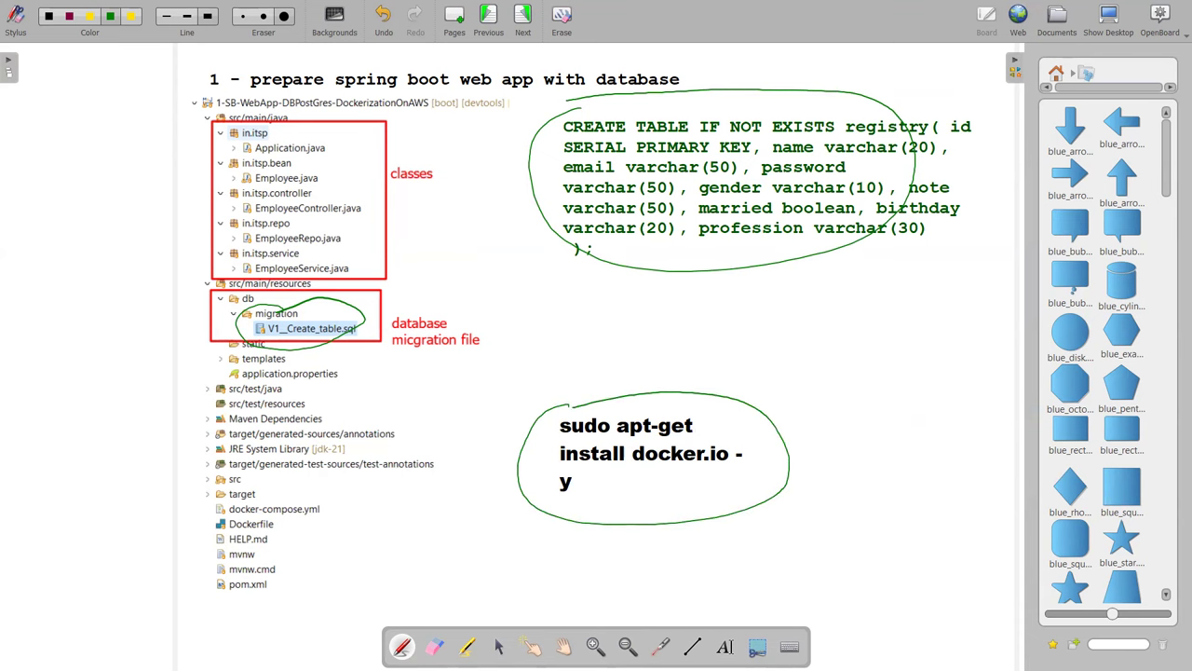
pyautogui.press('pagedown')
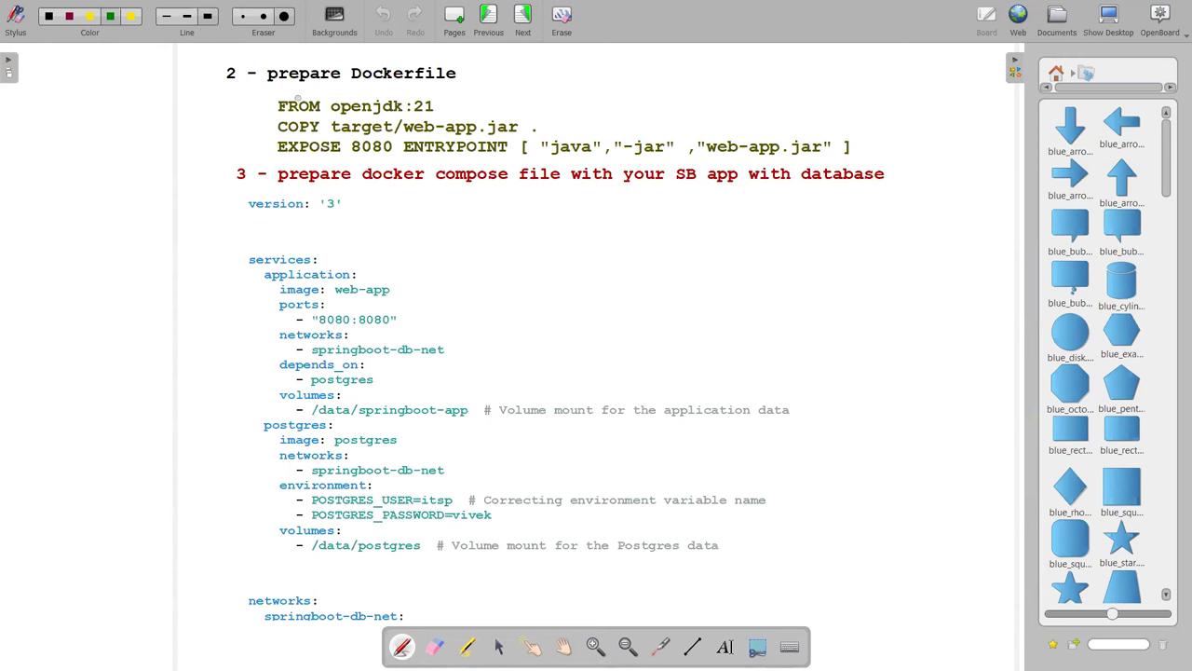
# Arrow the FROM and COPY lines, circle 8080, and underline ENTRYPOINT in green
pyautogui.moveTo(249, 108); pyautogui.dragTo(259, 112)
pyautogui.moveTo(418, 124)
pyautogui.mouseDown()
pyautogui.moveTo(521, 93)
pyautogui.moveTo(536, 116)
pyautogui.moveTo(553, 114)
pyautogui.mouseUp()
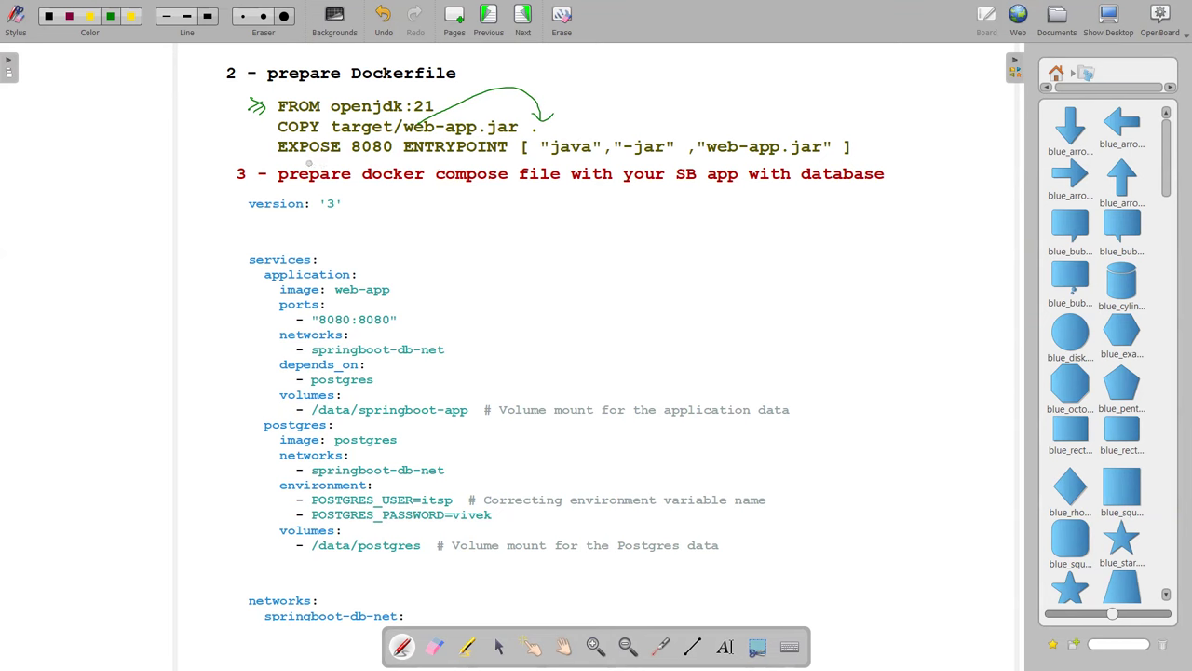
pyautogui.moveTo(299, 158)
pyautogui.mouseDown()
pyautogui.moveTo(337, 159)
pyautogui.moveTo(388, 138)
pyautogui.moveTo(350, 152)
pyautogui.mouseUp()
pyautogui.moveTo(402, 159)
pyautogui.mouseDown()
pyautogui.moveTo(507, 159)
pyautogui.moveTo(510, 137)
pyautogui.moveTo(438, 140)
pyautogui.moveTo(415, 164)
pyautogui.mouseUp()
pyautogui.moveTo(508, 140)
pyautogui.mouseDown()
pyautogui.moveTo(594, 95)
pyautogui.moveTo(685, 99)
pyautogui.moveTo(710, 73)
pyautogui.moveTo(717, 91)
pyautogui.moveTo(782, 78)
pyautogui.moveTo(788, 58)
pyautogui.mouseUp()
# Handwrite and underline CMD and ENTRYPOINT above, circle CMD, and underline the java -jar arguments
pyautogui.moveTo(733, 101); pyautogui.dragTo(803, 80)
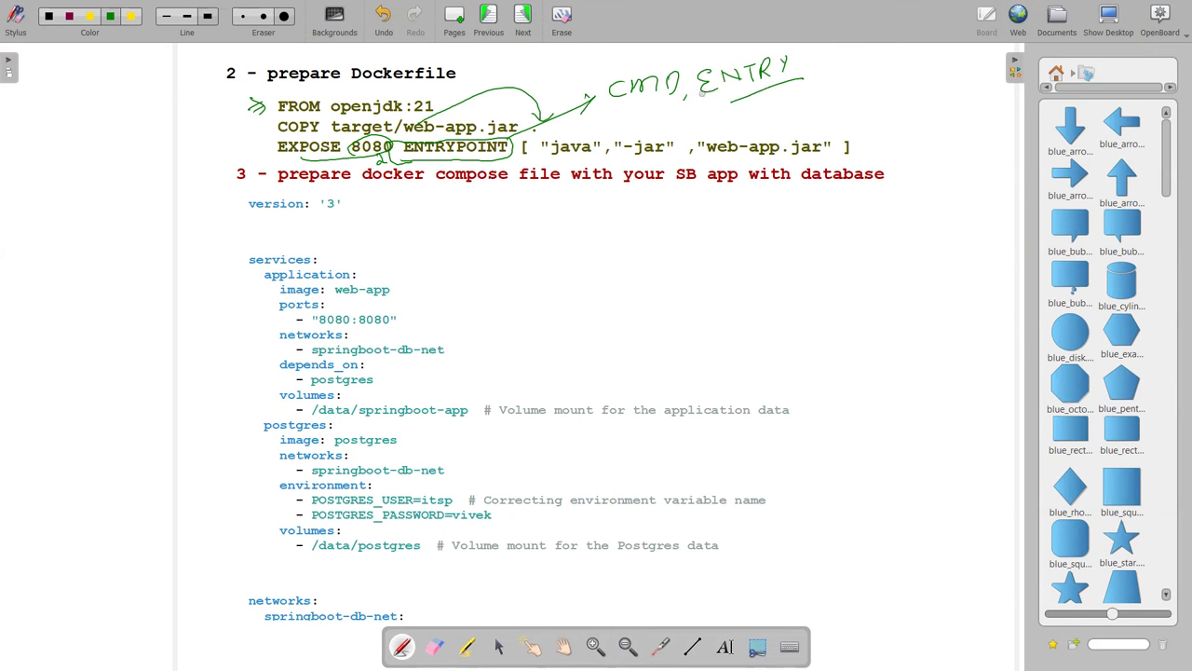
pyautogui.moveTo(802, 52)
pyautogui.mouseDown()
pyautogui.moveTo(800, 75)
pyautogui.moveTo(812, 63)
pyautogui.mouseUp()
pyautogui.moveTo(823, 54)
pyautogui.mouseDown()
pyautogui.moveTo(844, 69)
pyautogui.moveTo(858, 56)
pyautogui.moveTo(871, 70)
pyautogui.moveTo(887, 43)
pyautogui.mouseUp()
pyautogui.moveTo(802, 80); pyautogui.dragTo(885, 67)
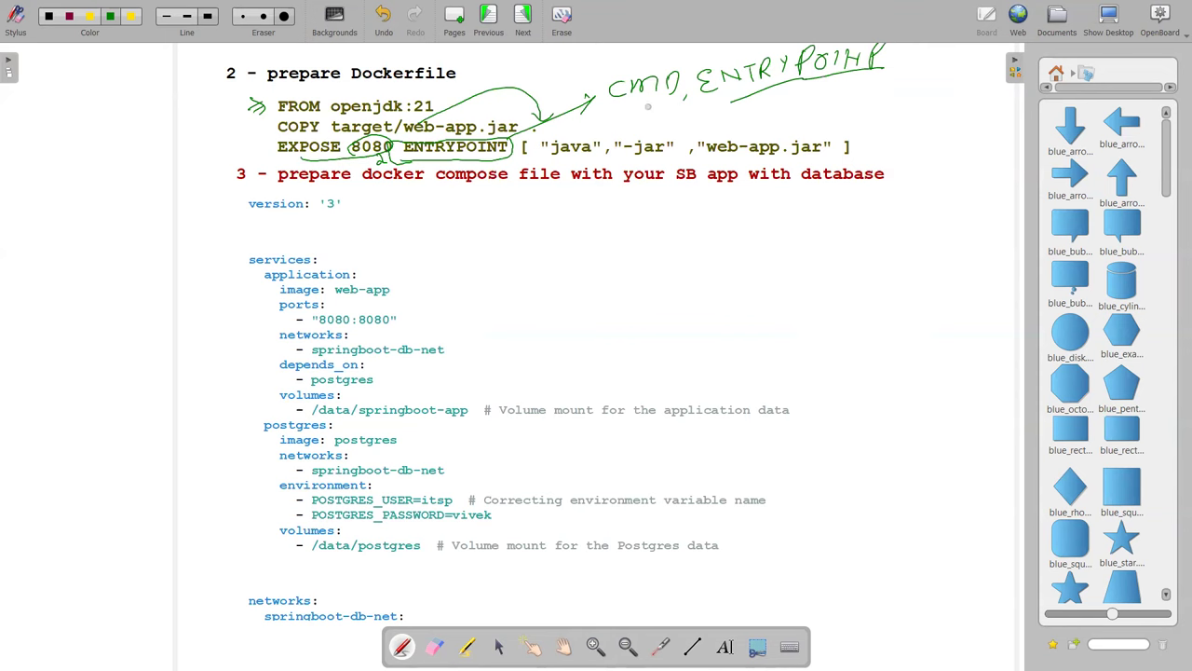
pyautogui.moveTo(632, 115); pyautogui.dragTo(704, 101)
pyautogui.moveTo(624, 69)
pyautogui.mouseDown()
pyautogui.moveTo(719, 91)
pyautogui.moveTo(678, 63)
pyautogui.mouseUp()
pyautogui.moveTo(642, 76)
pyautogui.mouseDown()
pyautogui.moveTo(641, 43)
pyautogui.moveTo(643, 65)
pyautogui.moveTo(622, 80)
pyautogui.moveTo(656, 75)
pyautogui.mouseUp()
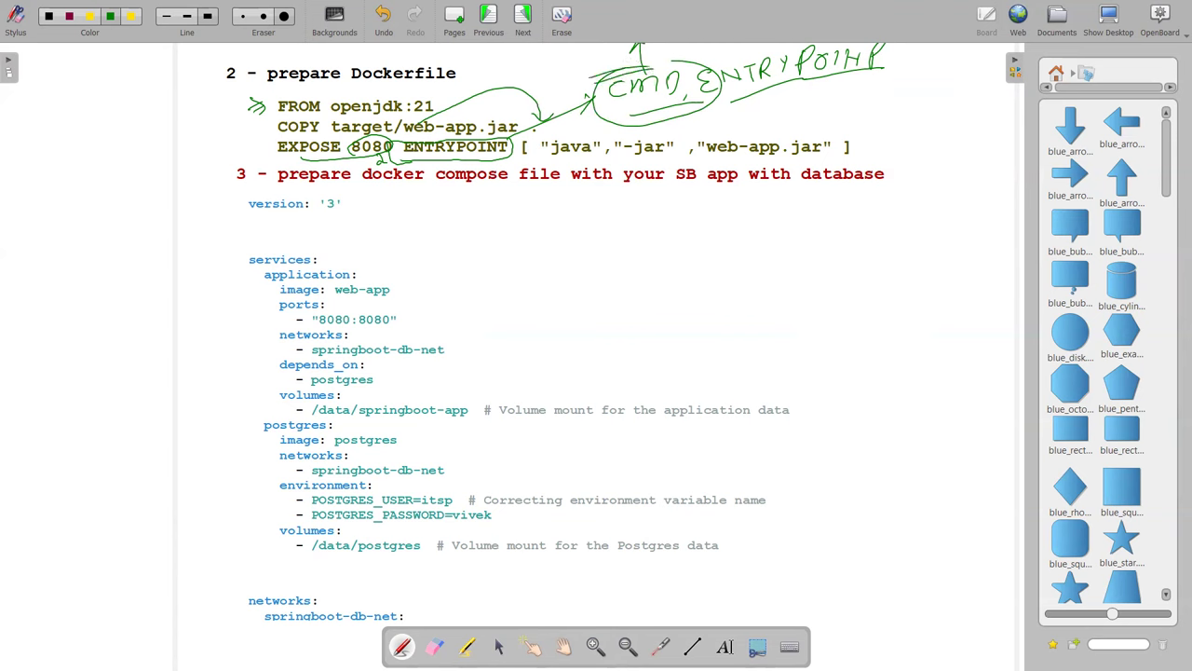
pyautogui.moveTo(734, 97); pyautogui.dragTo(866, 78)
pyautogui.moveTo(788, 102); pyautogui.dragTo(857, 86)
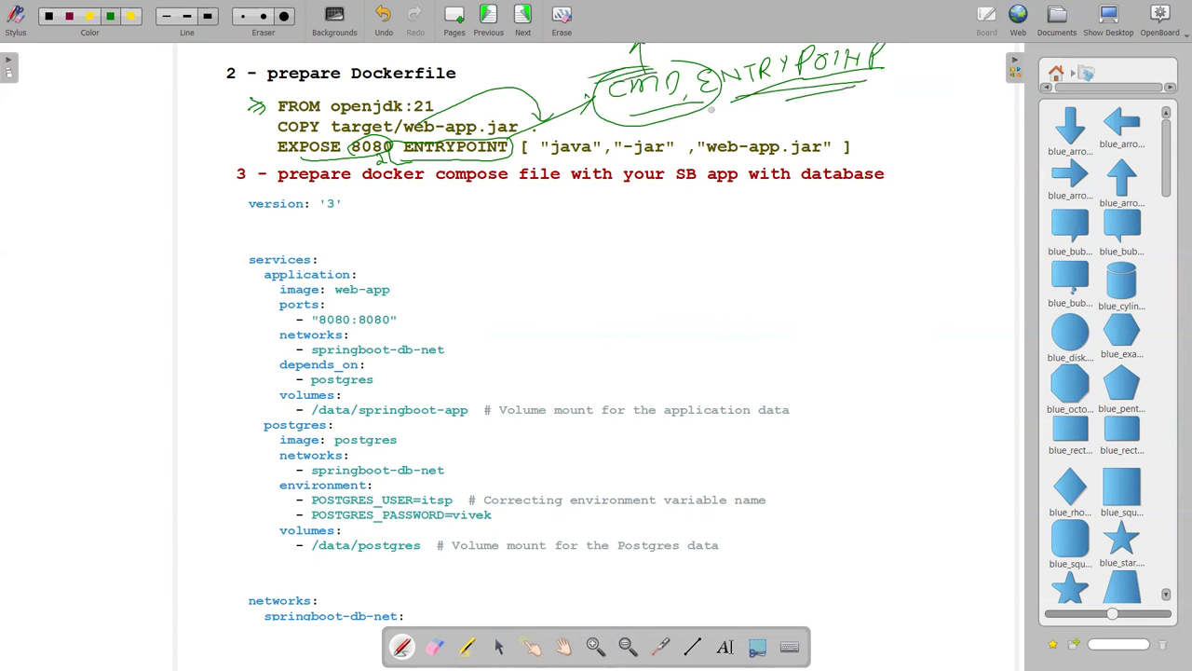
pyautogui.moveTo(557, 162); pyautogui.dragTo(661, 160)
pyautogui.moveTo(638, 99); pyautogui.dragTo(635, 112)
pyautogui.moveTo(608, 113); pyautogui.dragTo(848, 78)
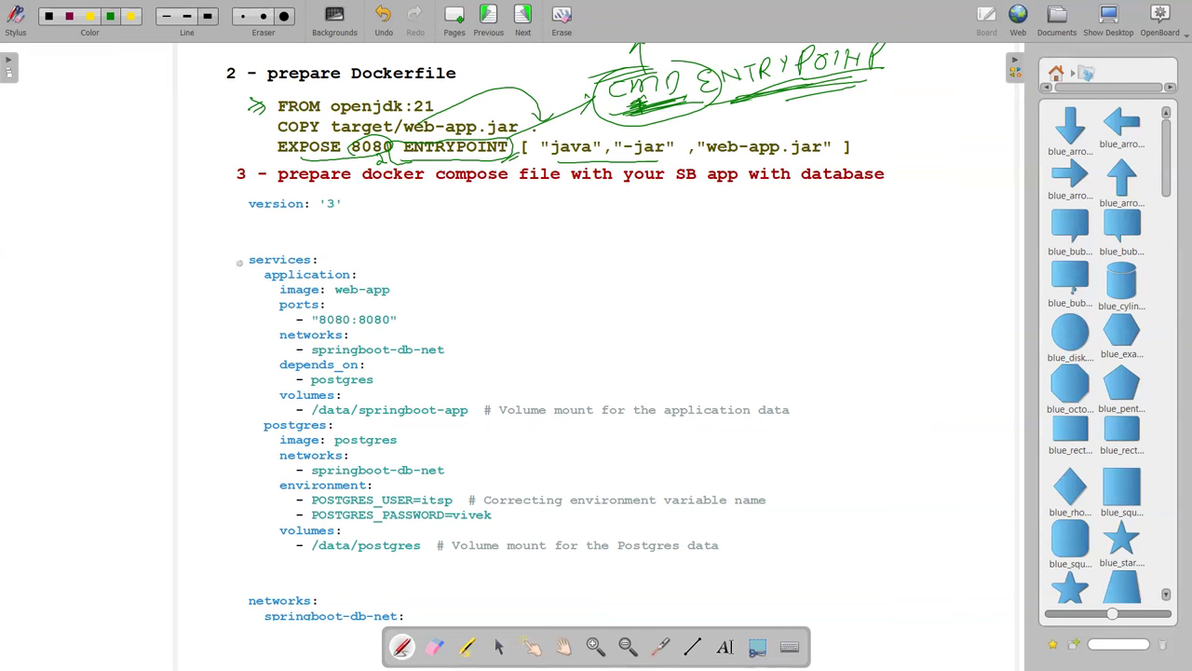
# Circle version '3', mark services:, and bracket the application and postgres blocks
pyautogui.moveTo(253, 193)
pyautogui.mouseDown()
pyautogui.moveTo(231, 212)
pyautogui.moveTo(309, 227)
pyautogui.moveTo(357, 198)
pyautogui.moveTo(309, 191)
pyautogui.moveTo(255, 192)
pyautogui.moveTo(341, 212)
pyautogui.moveTo(326, 192)
pyautogui.moveTo(364, 208)
pyautogui.mouseUp()
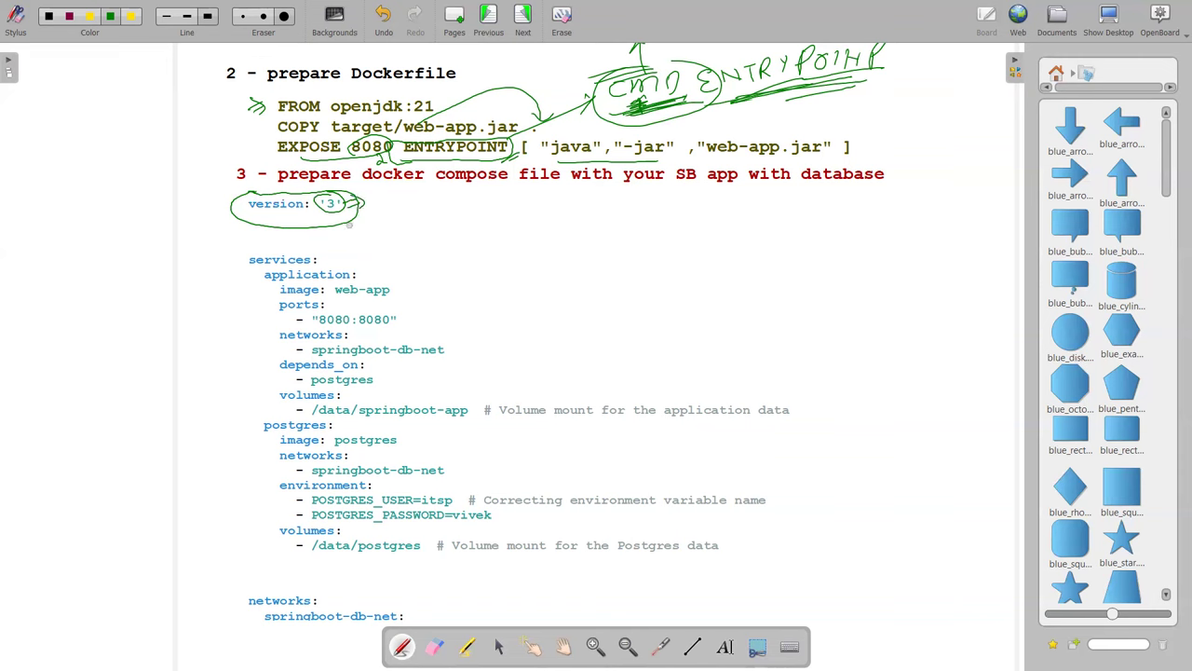
pyautogui.moveTo(327, 249); pyautogui.dragTo(336, 259)
pyautogui.click(248, 247)
pyautogui.moveTo(248, 266); pyautogui.dragTo(249, 355)
pyautogui.moveTo(242, 438); pyautogui.dragTo(248, 442)
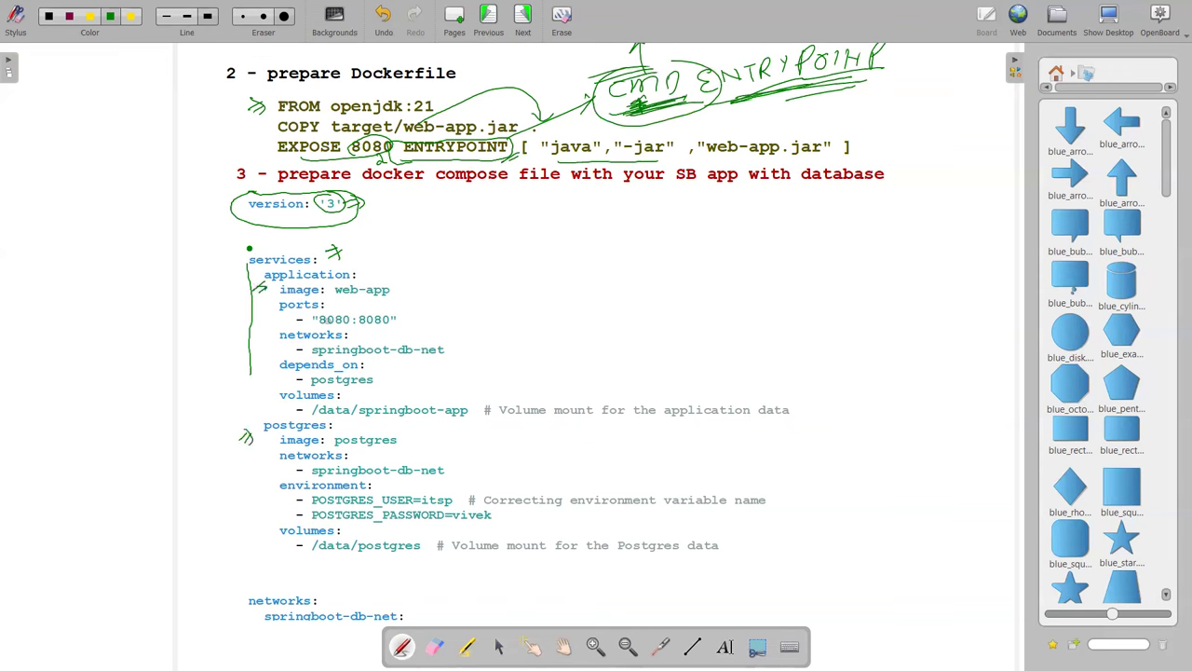
pyautogui.moveTo(255, 279)
pyautogui.mouseDown()
pyautogui.moveTo(263, 417)
pyautogui.moveTo(240, 436)
pyautogui.moveTo(248, 538)
pyautogui.mouseUp()
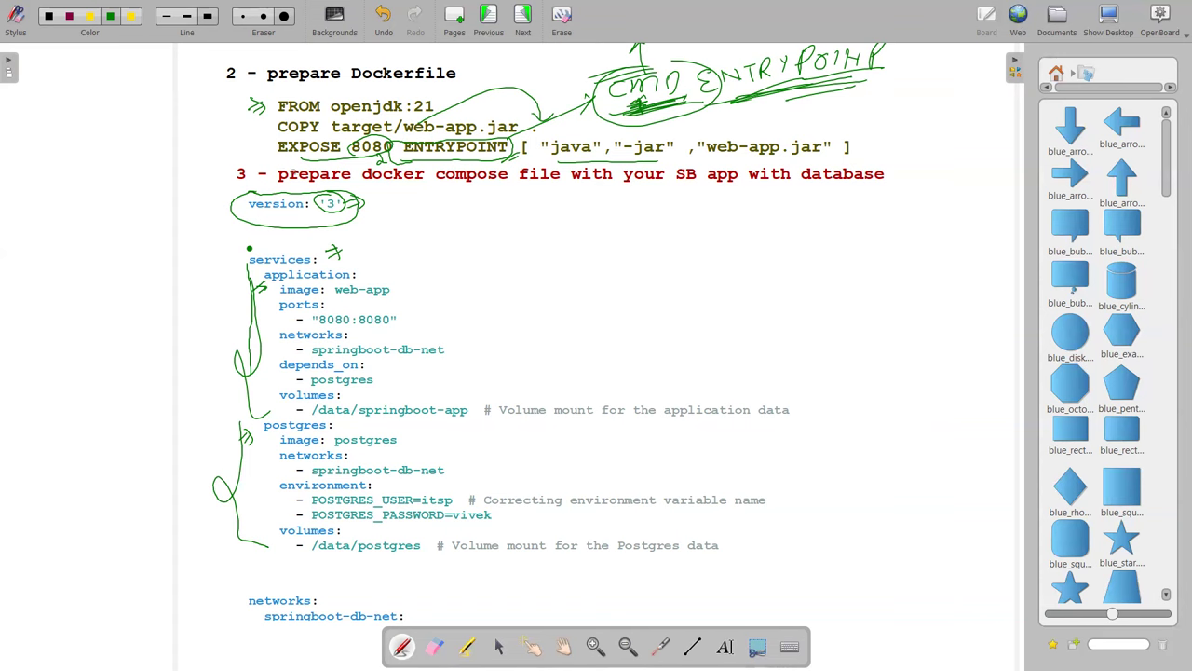
# Retrace the arrow beside FROM and sketch a box beside the version line
pyautogui.moveTo(270, 99); pyautogui.dragTo(271, 139)
pyautogui.moveTo(251, 99); pyautogui.dragTo(269, 110)
pyautogui.moveTo(485, 196)
pyautogui.mouseDown()
pyautogui.moveTo(492, 238)
pyautogui.moveTo(539, 190)
pyautogui.moveTo(572, 244)
pyautogui.moveTo(490, 254)
pyautogui.moveTo(484, 240)
pyautogui.mouseUp()
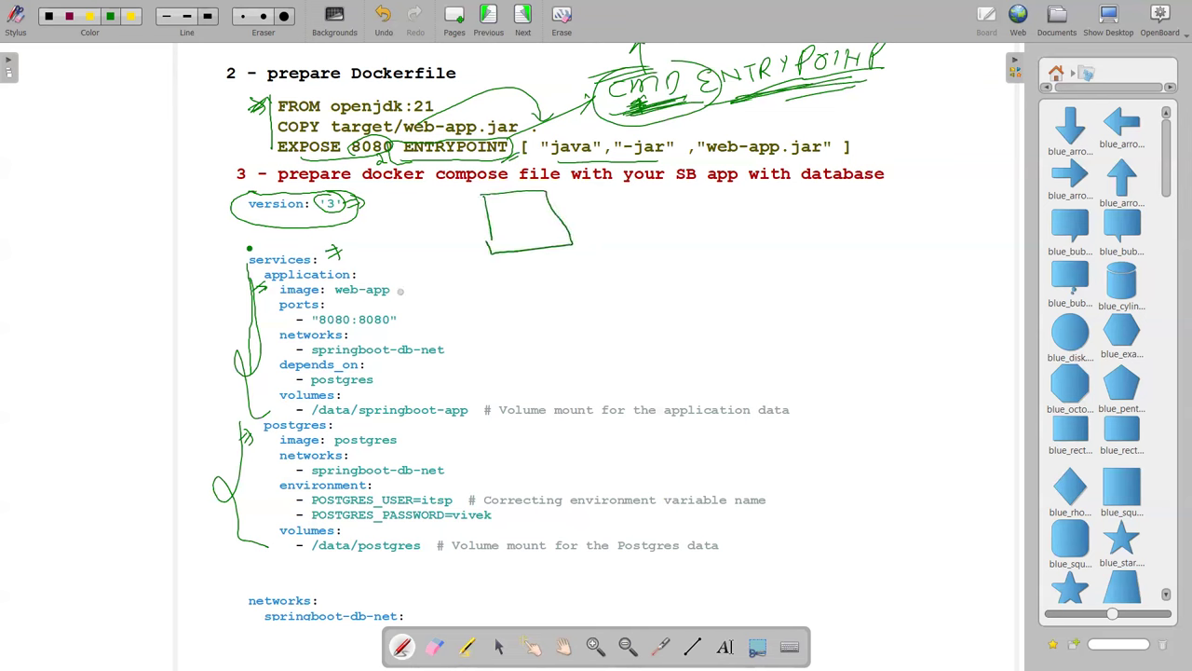
# Write 'web-app' beside the drawn box, underline it and enclose it in a box
pyautogui.moveTo(392, 263); pyautogui.dragTo(407, 264)
pyautogui.moveTo(431, 221)
pyautogui.mouseDown()
pyautogui.moveTo(439, 235)
pyautogui.moveTo(470, 207)
pyautogui.moveTo(463, 224)
pyautogui.moveTo(492, 199)
pyautogui.moveTo(501, 207)
pyautogui.mouseUp()
pyautogui.moveTo(447, 246); pyautogui.dragTo(531, 209)
pyautogui.moveTo(495, 194)
pyautogui.mouseDown()
pyautogui.moveTo(529, 212)
pyautogui.moveTo(455, 246)
pyautogui.mouseUp()
pyautogui.moveTo(594, 229); pyautogui.dragTo(615, 219)
# Add the note 't. web-abb' to the right and underline web-app in the image line
pyautogui.moveTo(617, 210)
pyautogui.mouseDown()
pyautogui.moveTo(618, 237)
pyautogui.moveTo(634, 232)
pyautogui.mouseUp()
pyautogui.moveTo(608, 227); pyautogui.dragTo(779, 218)
pyautogui.click(641, 234)
pyautogui.moveTo(686, 241); pyautogui.dragTo(792, 225)
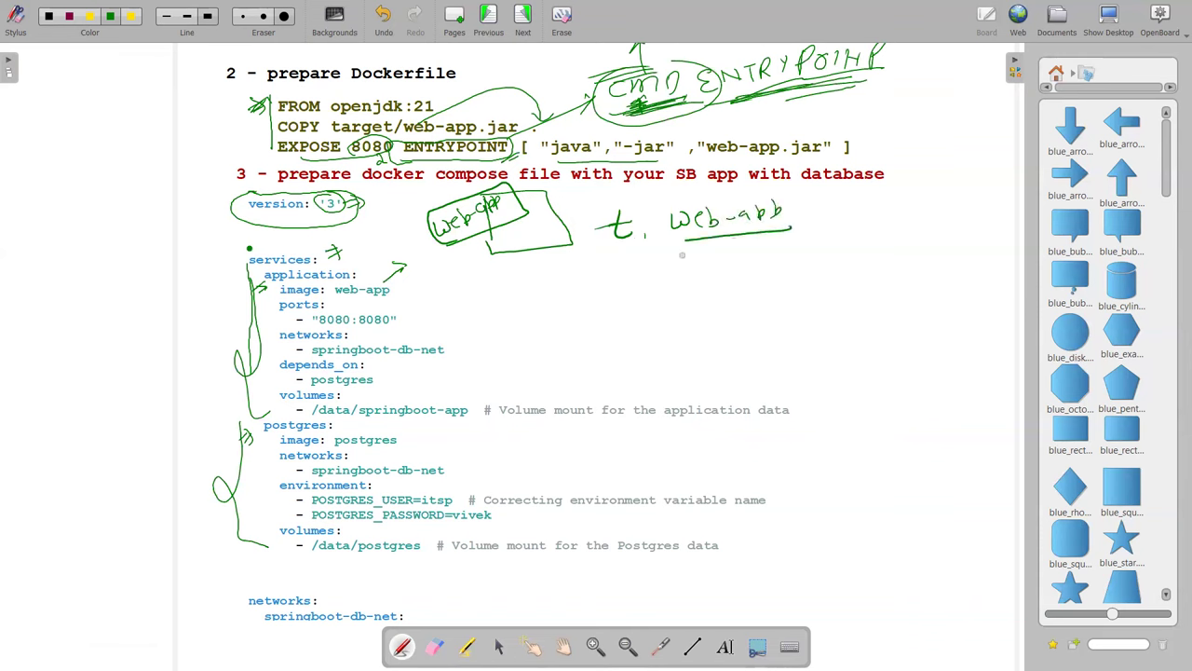
pyautogui.moveTo(342, 303); pyautogui.dragTo(409, 298)
# Underline networks:, arrow after springboot-db-net, and draw margin lines beside the ports and postgres blocks
pyautogui.moveTo(278, 342); pyautogui.dragTo(346, 342)
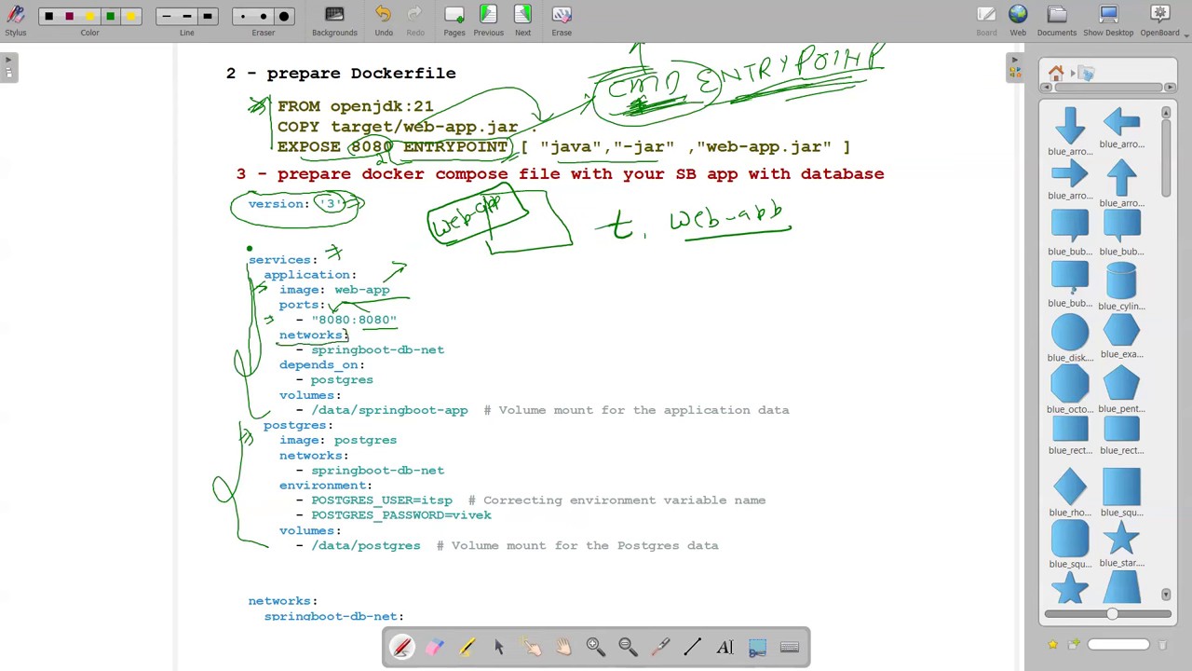
pyautogui.moveTo(449, 350); pyautogui.dragTo(455, 342)
pyautogui.moveTo(255, 277); pyautogui.dragTo(271, 371)
pyautogui.moveTo(258, 434); pyautogui.dragTo(267, 546)
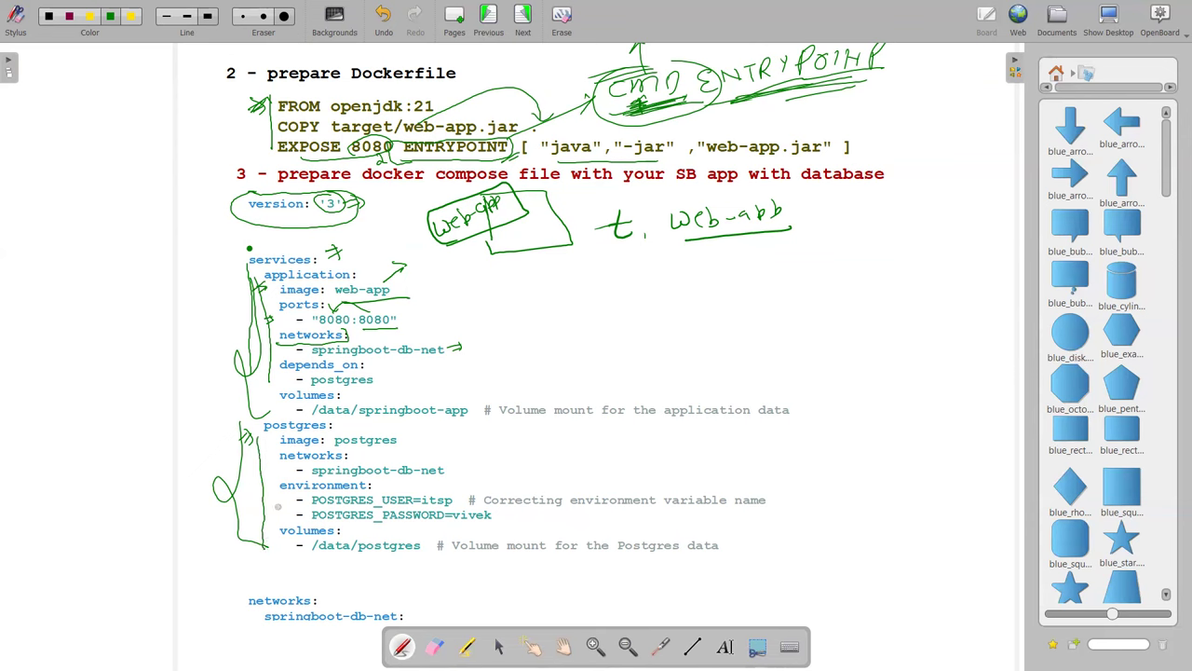
# Draw a small container square labelled SB and start a second square
pyautogui.moveTo(656, 313)
pyautogui.mouseDown()
pyautogui.moveTo(655, 280)
pyautogui.moveTo(694, 311)
pyautogui.moveTo(663, 314)
pyautogui.mouseUp()
pyautogui.moveTo(673, 292)
pyautogui.mouseDown()
pyautogui.moveTo(667, 308)
pyautogui.moveTo(727, 308)
pyautogui.mouseUp()
pyautogui.moveTo(727, 279)
pyautogui.mouseDown()
pyautogui.moveTo(752, 279)
pyautogui.moveTo(767, 307)
pyautogui.moveTo(730, 303)
pyautogui.mouseUp()
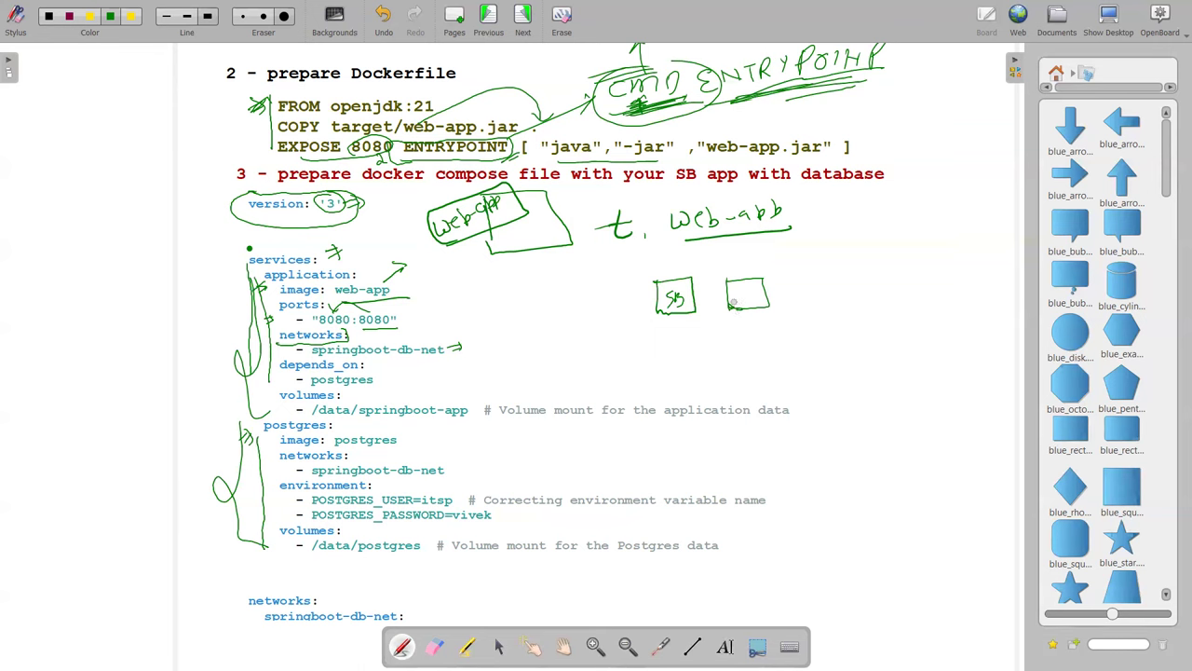
# Label the containers c1 and c2, name the second DB, and enclose both with an arrow below
pyautogui.moveTo(676, 326); pyautogui.dragTo(685, 332)
pyautogui.moveTo(748, 317)
pyautogui.mouseDown()
pyautogui.moveTo(764, 323)
pyautogui.moveTo(735, 306)
pyautogui.mouseUp()
pyautogui.moveTo(735, 289)
pyautogui.mouseDown()
pyautogui.moveTo(736, 306)
pyautogui.moveTo(747, 299)
pyautogui.mouseUp()
pyautogui.moveTo(643, 276)
pyautogui.mouseDown()
pyautogui.moveTo(797, 262)
pyautogui.moveTo(803, 303)
pyautogui.mouseUp()
pyautogui.moveTo(639, 274)
pyautogui.mouseDown()
pyautogui.moveTo(640, 332)
pyautogui.moveTo(758, 330)
pyautogui.moveTo(800, 303)
pyautogui.mouseUp()
pyautogui.moveTo(705, 324)
pyautogui.mouseDown()
pyautogui.moveTo(706, 347)
pyautogui.moveTo(727, 324)
pyautogui.moveTo(710, 344)
pyautogui.mouseUp()
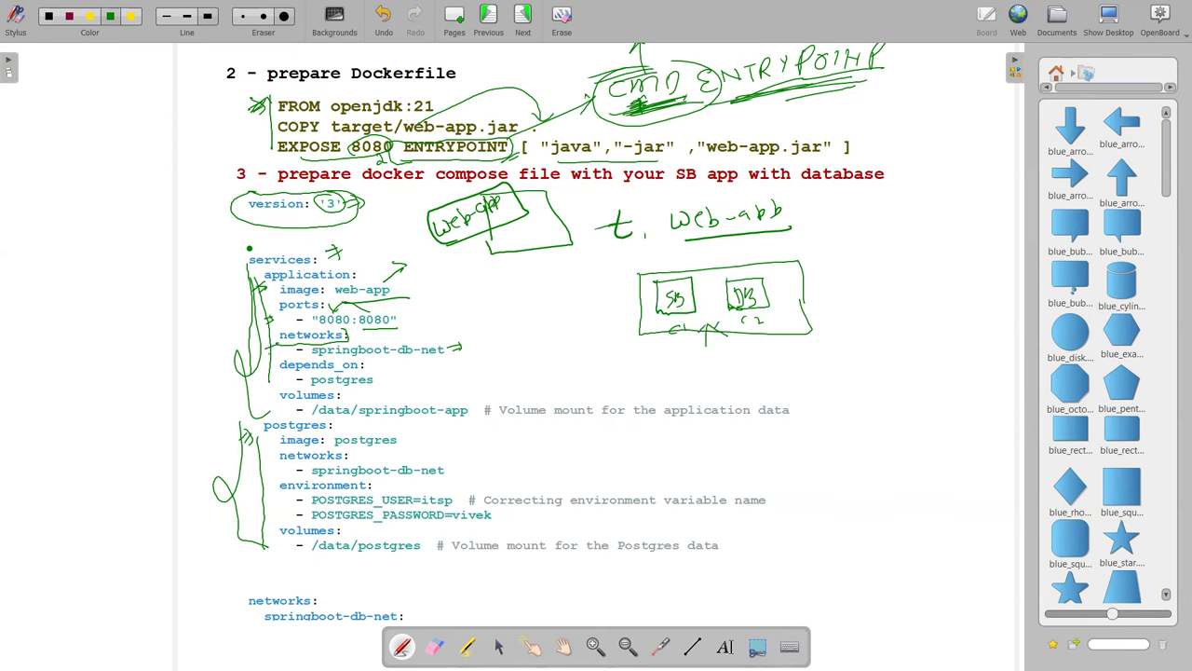
# Underline springboot-db-net in both services, arrow depends_on:, and bracket the application block down to volumes
pyautogui.moveTo(263, 343); pyautogui.dragTo(279, 350)
pyautogui.moveTo(387, 358); pyautogui.dragTo(454, 356)
pyautogui.moveTo(408, 480); pyautogui.dragTo(458, 474)
pyautogui.moveTo(367, 365); pyautogui.dragTo(382, 364)
pyautogui.moveTo(259, 282); pyautogui.dragTo(265, 410)
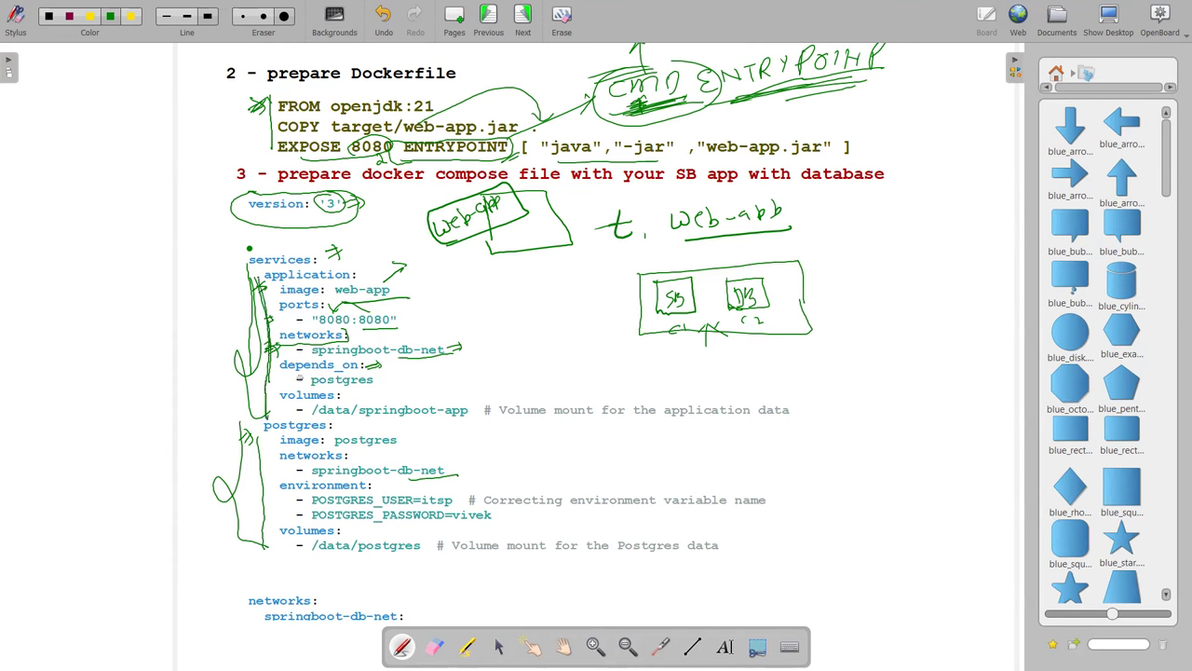
pyautogui.moveTo(258, 281)
pyautogui.mouseDown()
pyautogui.moveTo(284, 404)
pyautogui.moveTo(236, 410)
pyautogui.moveTo(238, 441)
pyautogui.mouseUp()
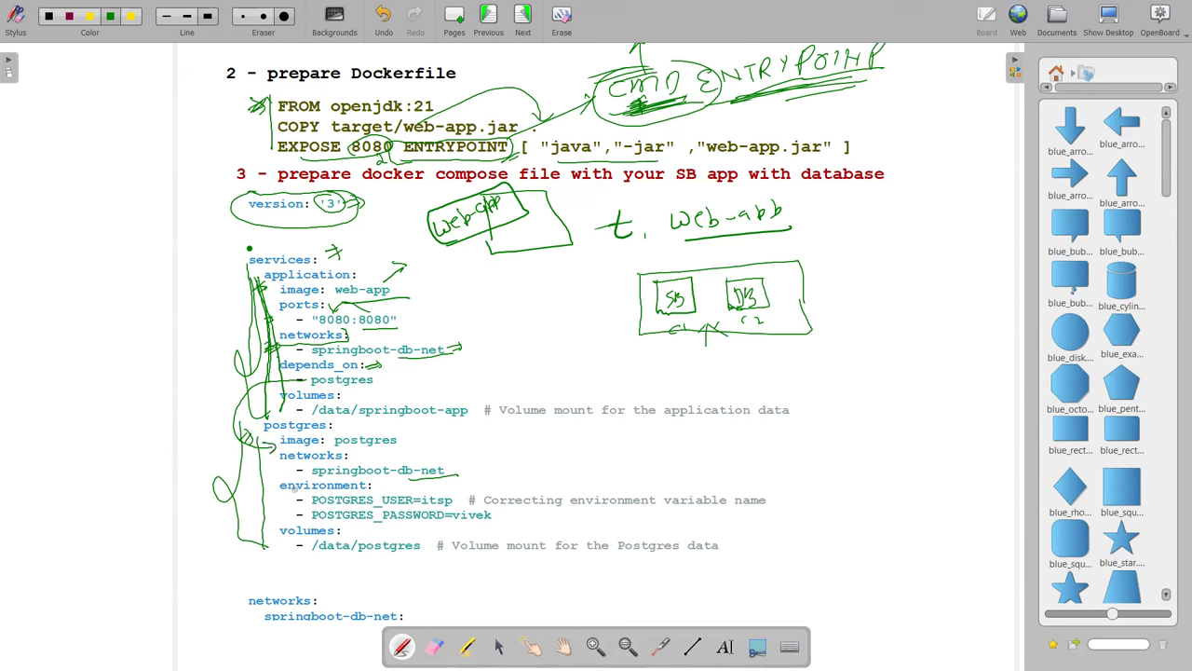
# Mark the image: postgres line, the user and password values, the volume line and networks: section
pyautogui.moveTo(408, 435); pyautogui.dragTo(421, 434)
pyautogui.moveTo(419, 433); pyautogui.dragTo(420, 445)
pyautogui.moveTo(429, 490)
pyautogui.mouseDown()
pyautogui.moveTo(414, 499)
pyautogui.moveTo(486, 466)
pyautogui.mouseUp()
pyautogui.moveTo(472, 527); pyautogui.dragTo(478, 534)
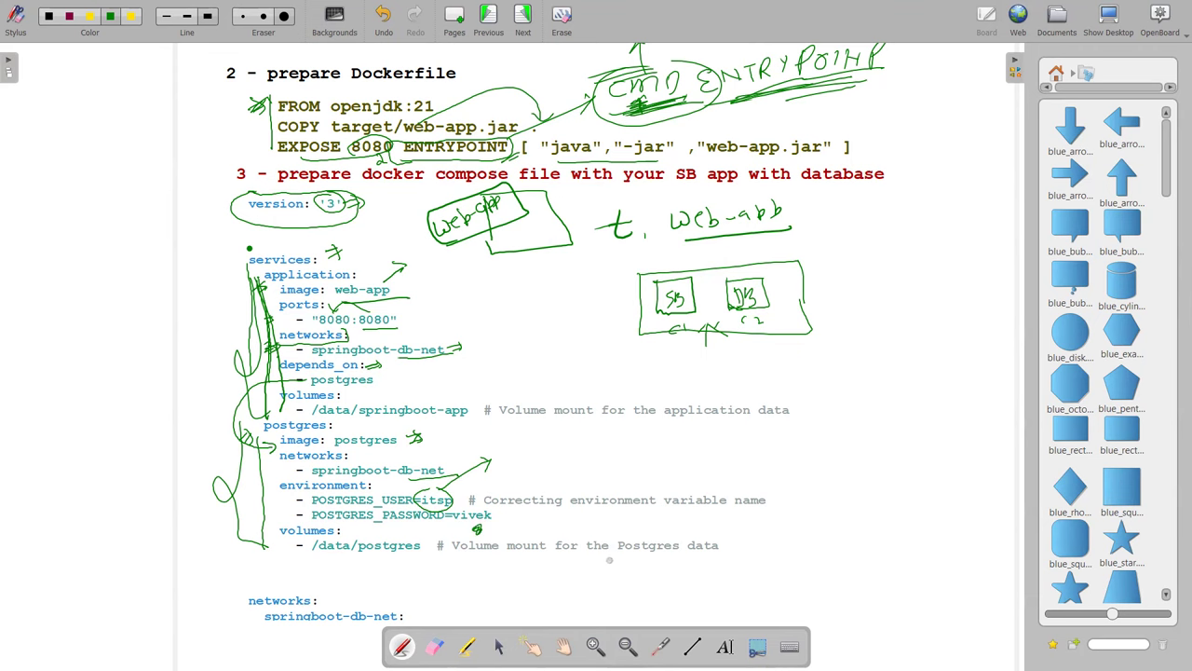
pyautogui.moveTo(365, 558); pyautogui.dragTo(379, 559)
pyautogui.moveTo(268, 581)
pyautogui.mouseDown()
pyautogui.moveTo(270, 637)
pyautogui.moveTo(391, 638)
pyautogui.moveTo(402, 587)
pyautogui.moveTo(248, 577)
pyautogui.mouseUp()
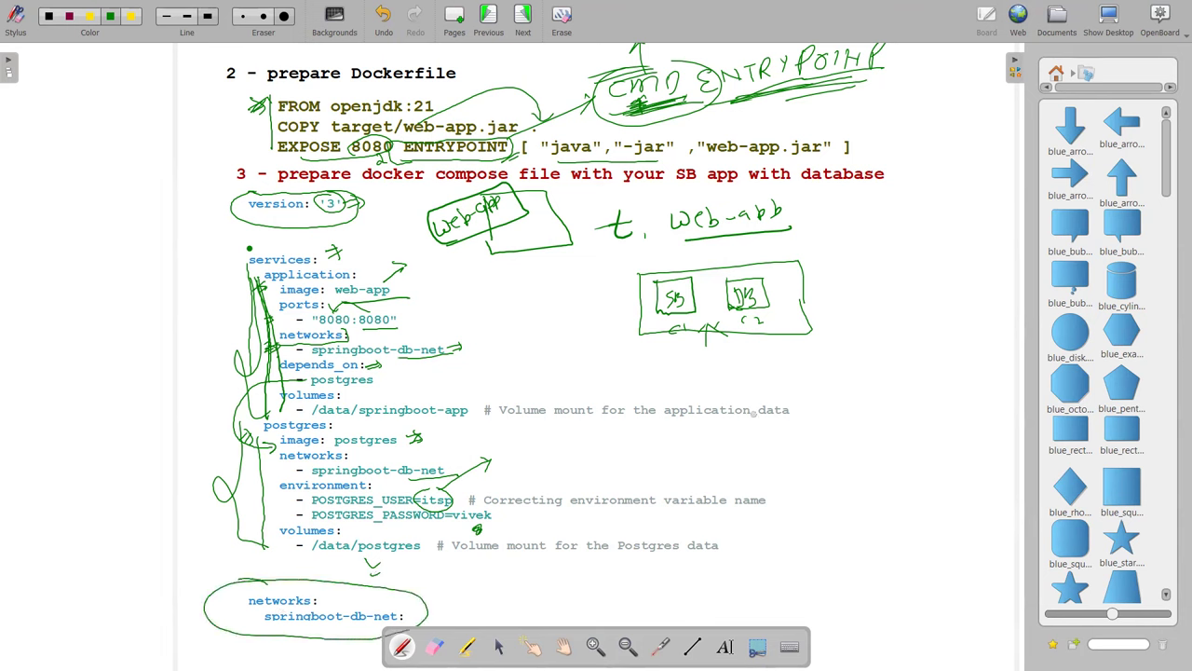
# Underline the postgres: service name and bracket the application and postgres service blocks in green
pyautogui.moveTo(341, 421); pyautogui.dragTo(469, 429)
pyautogui.moveTo(366, 270)
pyautogui.mouseDown()
pyautogui.moveTo(430, 266)
pyautogui.moveTo(490, 290)
pyautogui.moveTo(483, 428)
pyautogui.moveTo(453, 431)
pyautogui.mouseUp()
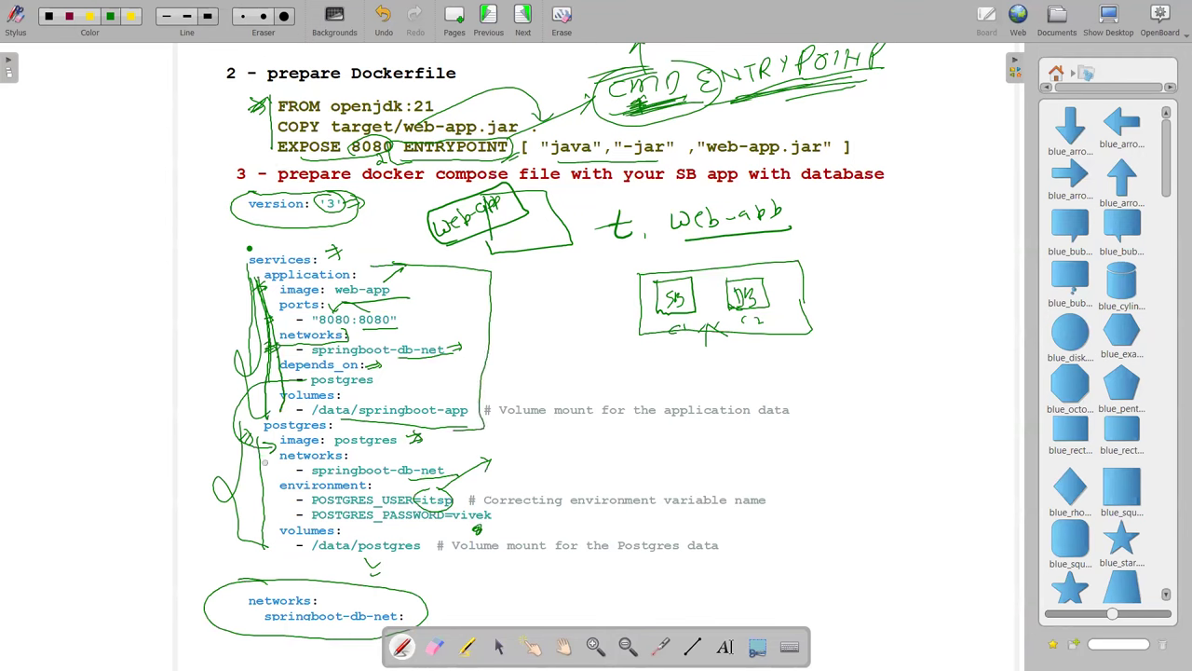
pyautogui.moveTo(263, 425)
pyautogui.mouseDown()
pyautogui.moveTo(222, 425)
pyautogui.moveTo(197, 486)
pyautogui.moveTo(192, 558)
pyautogui.moveTo(250, 565)
pyautogui.mouseUp()
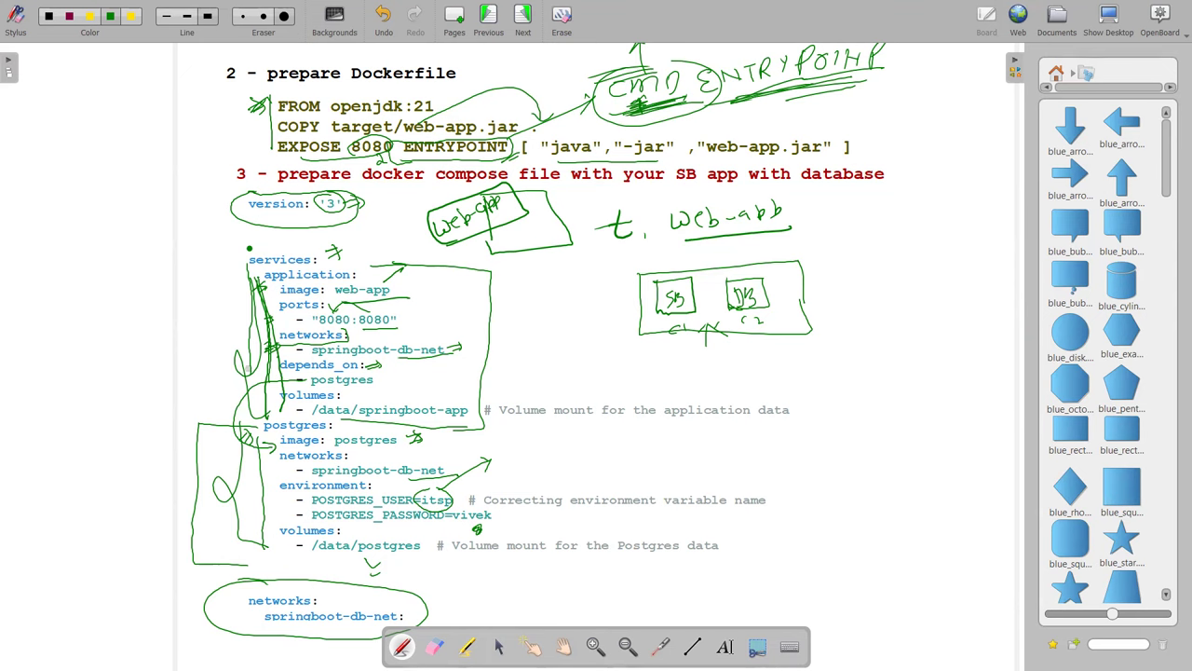
# Mark the networks, volume path and POSTGRES_USER lines in green ink, then go to the 'push that code to github' page
pyautogui.moveTo(283, 575)
pyautogui.mouseDown()
pyautogui.moveTo(233, 615)
pyautogui.moveTo(332, 643)
pyautogui.mouseUp()
pyautogui.moveTo(240, 414)
pyautogui.mouseDown()
pyautogui.moveTo(323, 407)
pyautogui.moveTo(340, 443)
pyautogui.moveTo(249, 447)
pyautogui.moveTo(277, 416)
pyautogui.moveTo(241, 367)
pyautogui.moveTo(287, 363)
pyautogui.mouseUp()
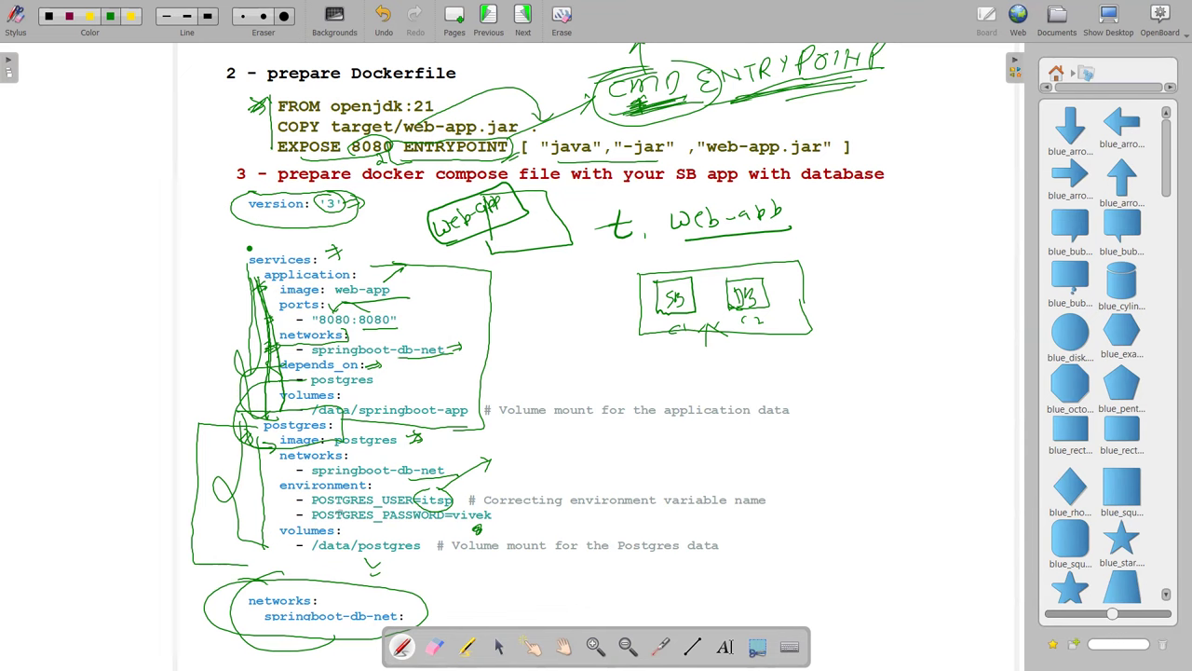
pyautogui.moveTo(454, 483)
pyautogui.mouseDown()
pyautogui.moveTo(417, 486)
pyautogui.moveTo(460, 506)
pyautogui.moveTo(475, 494)
pyautogui.moveTo(453, 489)
pyautogui.moveTo(469, 485)
pyautogui.mouseUp()
pyautogui.press('pagedown')
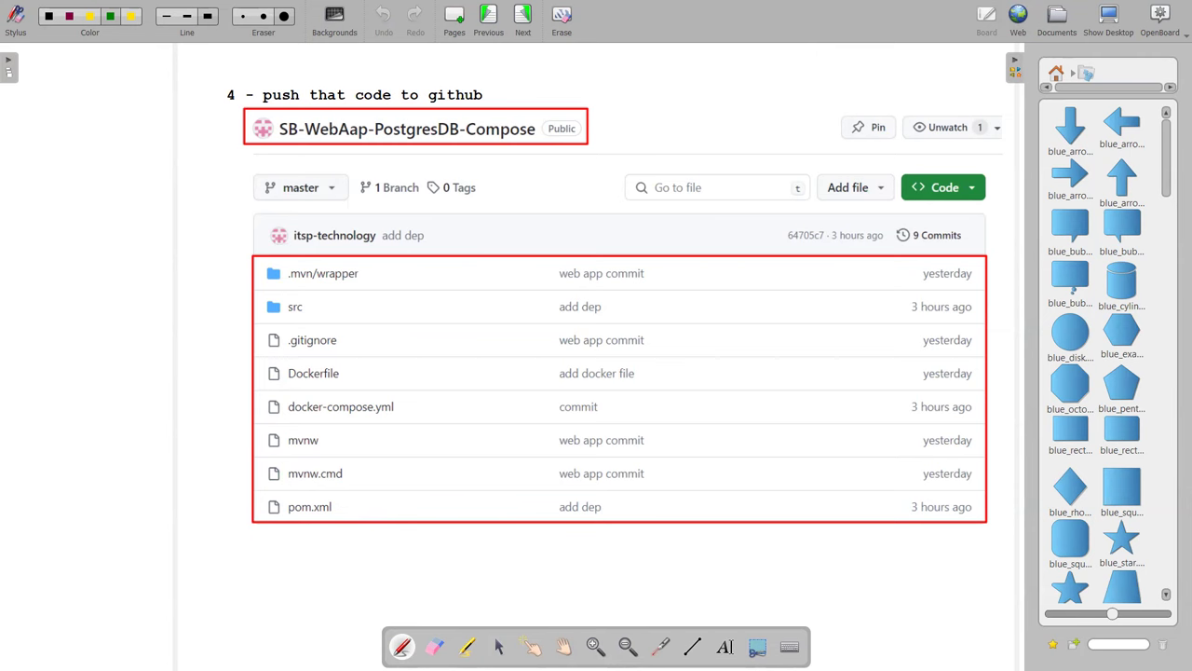
# Underline the repository name, then page forward to the clone-project-to-EC2 page
pyautogui.moveTo(305, 156)
pyautogui.mouseDown()
pyautogui.moveTo(321, 157)
pyautogui.moveTo(310, 165)
pyautogui.mouseUp()
pyautogui.press('pagedown')
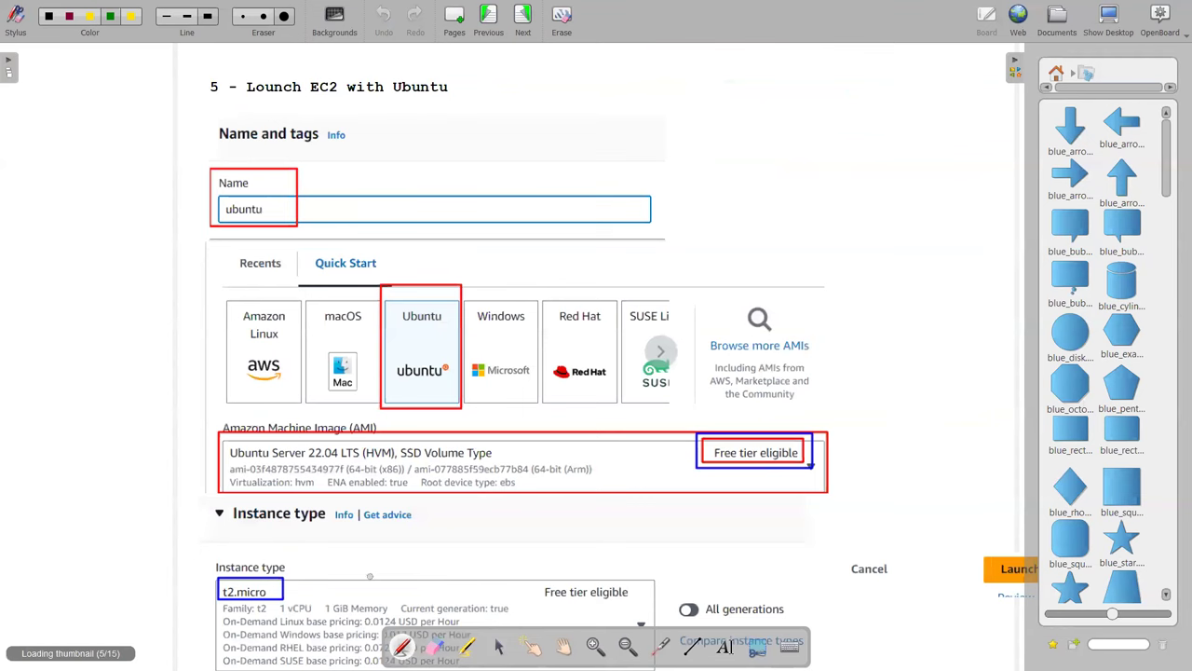
pyautogui.press('pagedown')
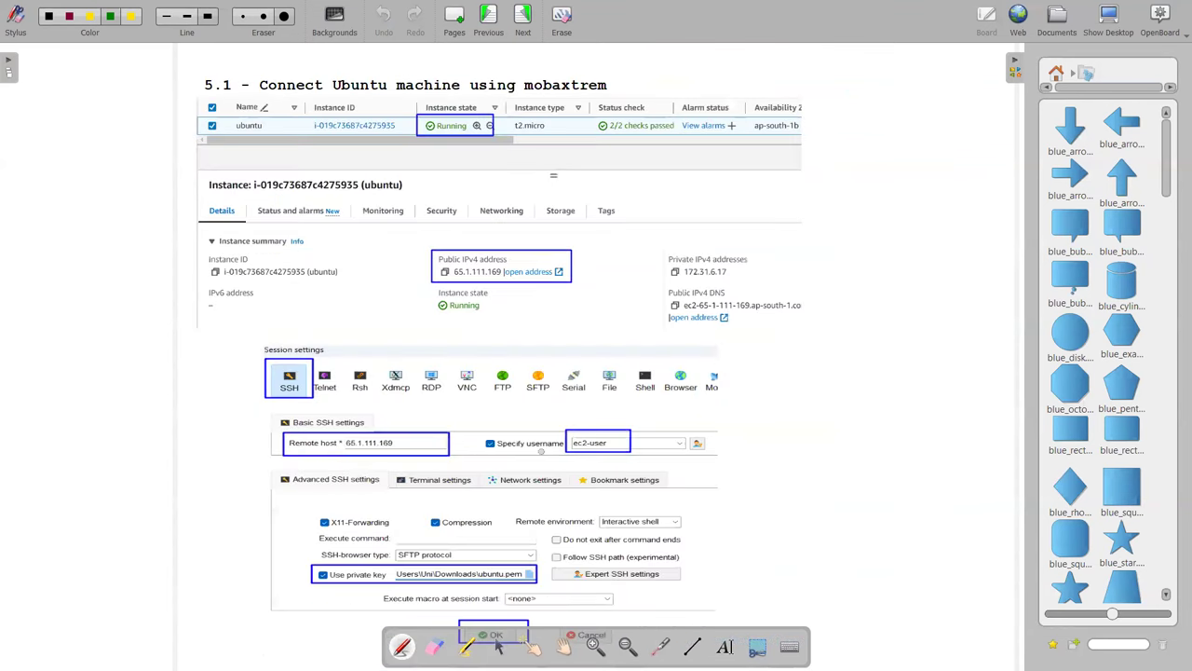
pyautogui.press('pagedown')
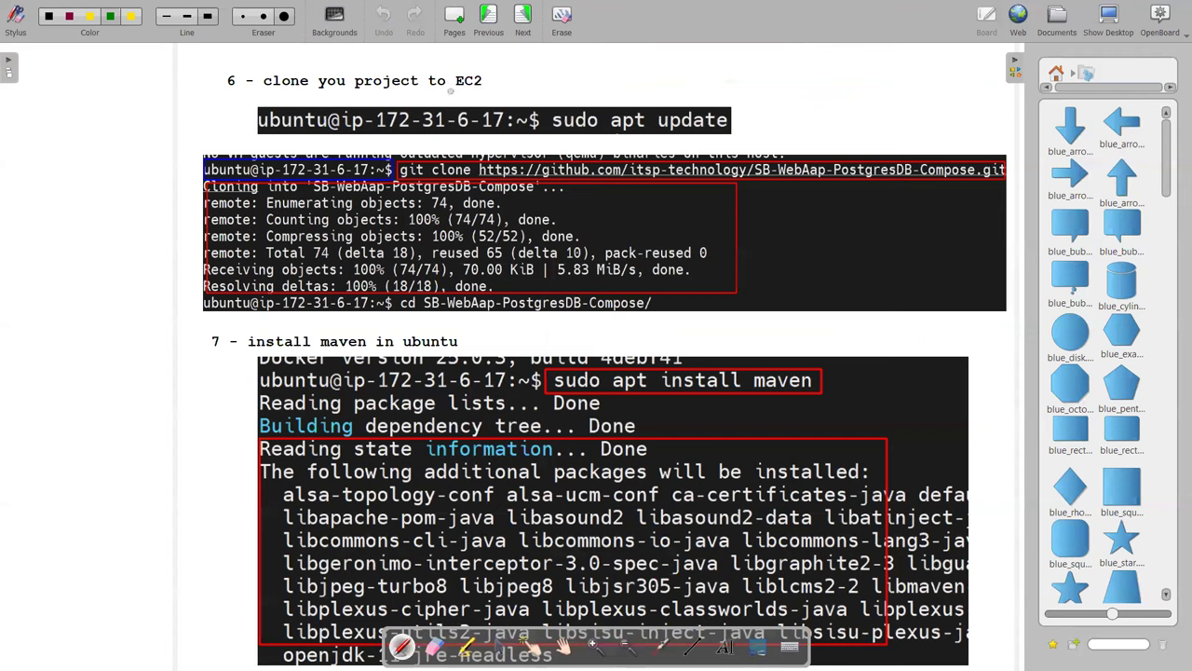
# Circle EC2 and handwrite apt, get-apt and yum notes beside it, then show the desktop
pyautogui.moveTo(472, 92)
pyautogui.mouseDown()
pyautogui.moveTo(452, 69)
pyautogui.moveTo(459, 89)
pyautogui.mouseUp()
pyautogui.moveTo(630, 103)
pyautogui.mouseDown()
pyautogui.moveTo(630, 79)
pyautogui.moveTo(713, 82)
pyautogui.moveTo(744, 67)
pyautogui.moveTo(792, 87)
pyautogui.moveTo(781, 101)
pyautogui.moveTo(809, 93)
pyautogui.mouseUp()
pyautogui.moveTo(818, 76); pyautogui.dragTo(819, 92)
pyautogui.moveTo(809, 84); pyautogui.dragTo(844, 84)
pyautogui.moveTo(859, 80)
pyautogui.mouseDown()
pyautogui.moveTo(849, 90)
pyautogui.moveTo(887, 93)
pyautogui.mouseUp()
pyautogui.moveTo(879, 82); pyautogui.dragTo(899, 81)
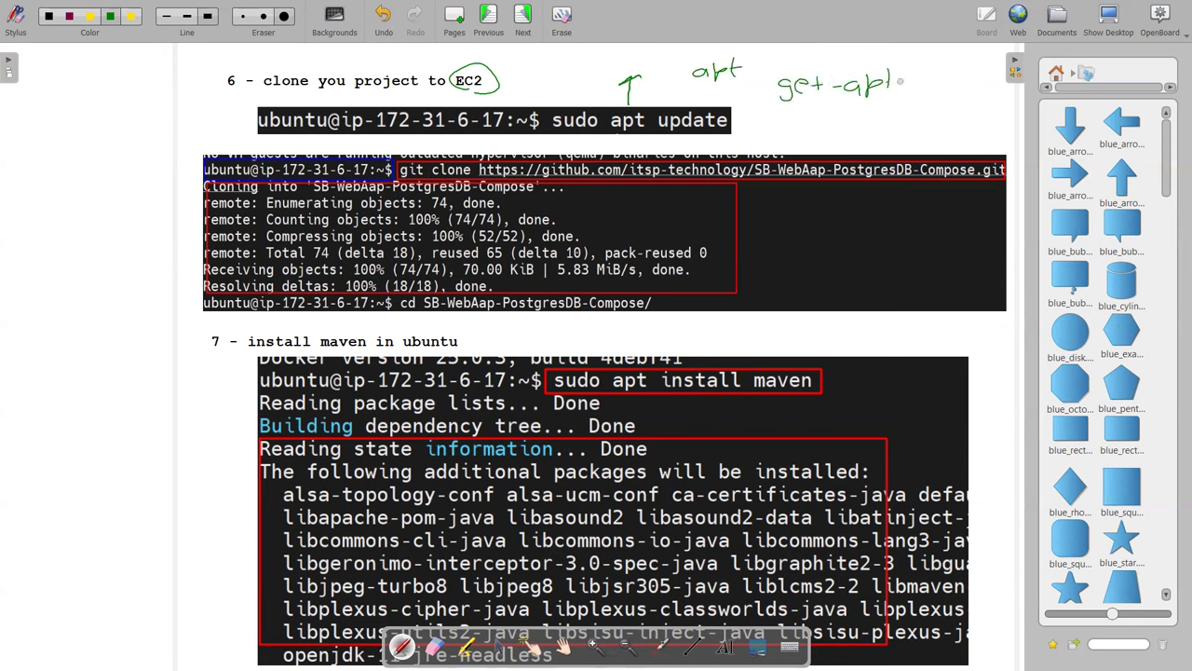
pyautogui.moveTo(853, 112); pyautogui.dragTo(835, 118)
pyautogui.moveTo(860, 106)
pyautogui.mouseDown()
pyautogui.moveTo(857, 128)
pyautogui.moveTo(889, 121)
pyautogui.moveTo(908, 65)
pyautogui.moveTo(858, 142)
pyautogui.moveTo(932, 92)
pyautogui.moveTo(942, 121)
pyautogui.mouseUp()
pyautogui.moveTo(961, 87)
pyautogui.mouseDown()
pyautogui.moveTo(999, 101)
pyautogui.moveTo(991, 119)
pyautogui.mouseUp()
pyautogui.moveTo(963, 137); pyautogui.dragTo(987, 132)
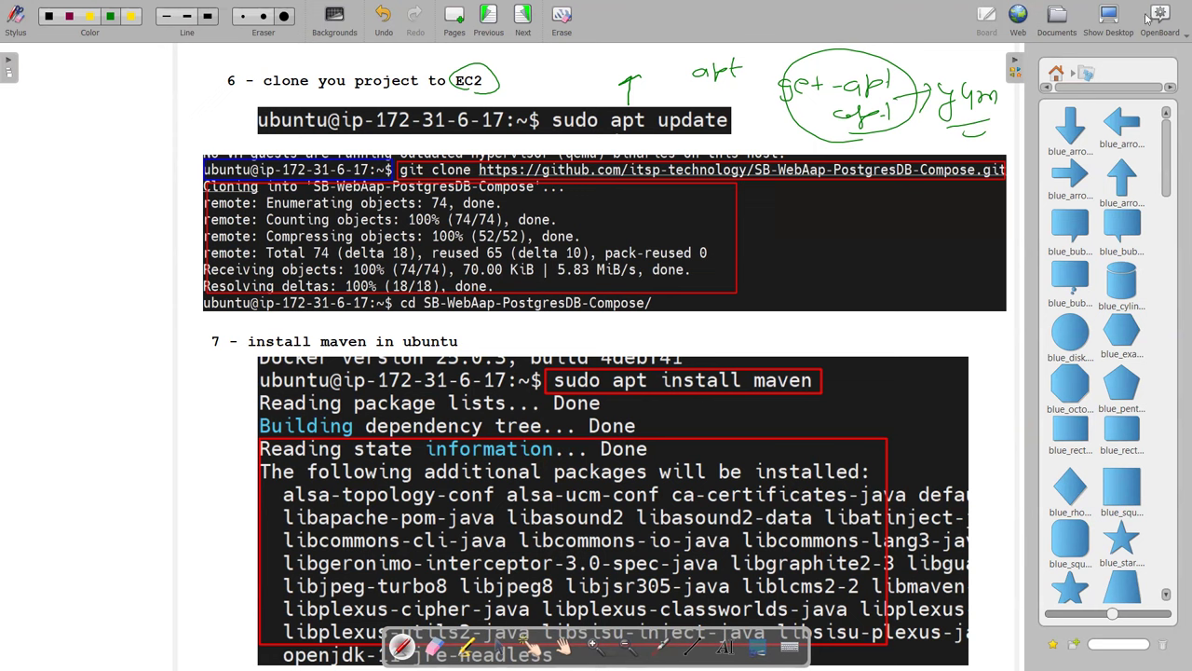
pyautogui.click(1110, 19)
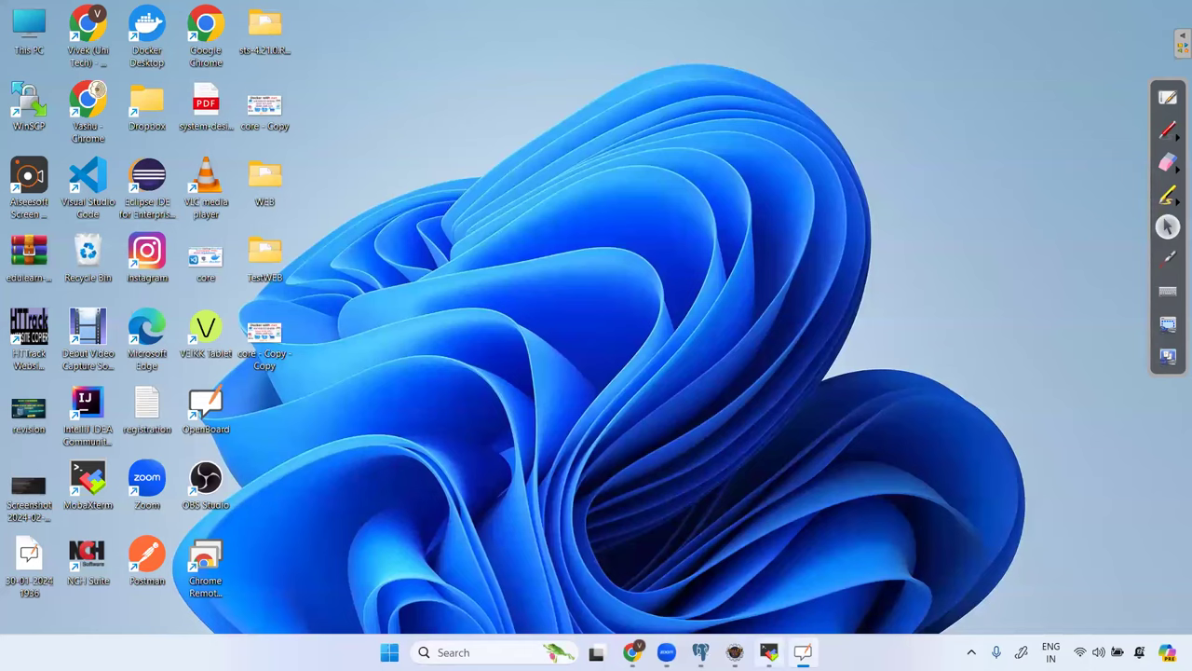
# Run sudo get-apt update in the Ubuntu terminal, which fails with 'command not found', then return to OpenBoard
pyautogui.click(768, 652)
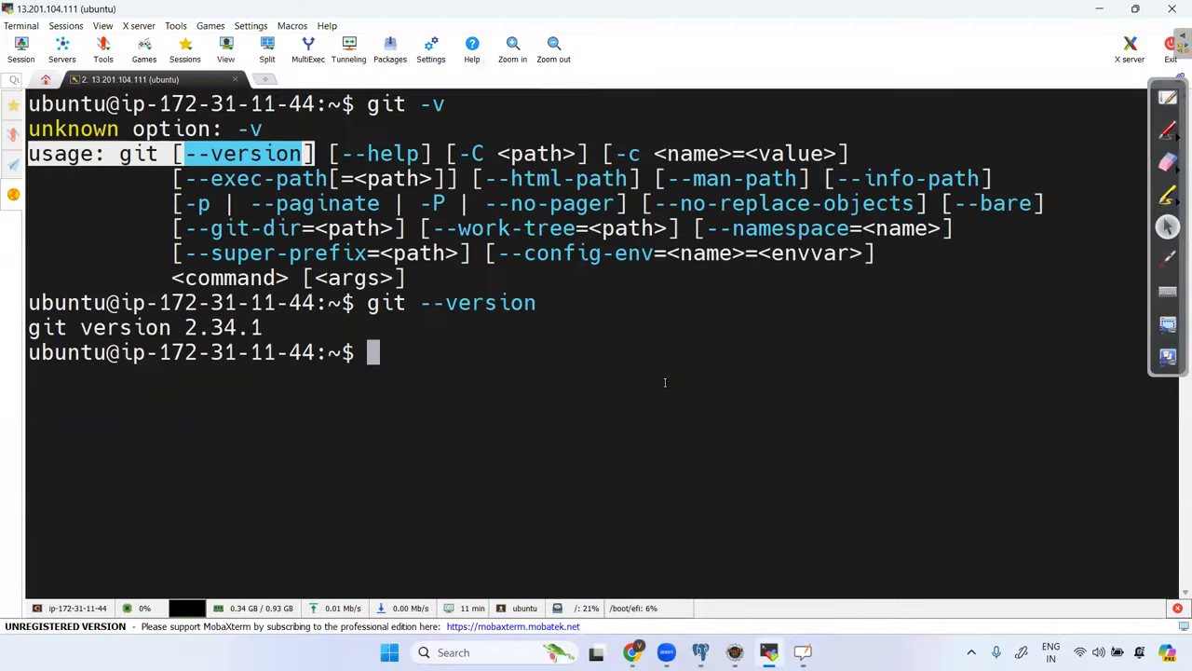
pyautogui.write('sudo')
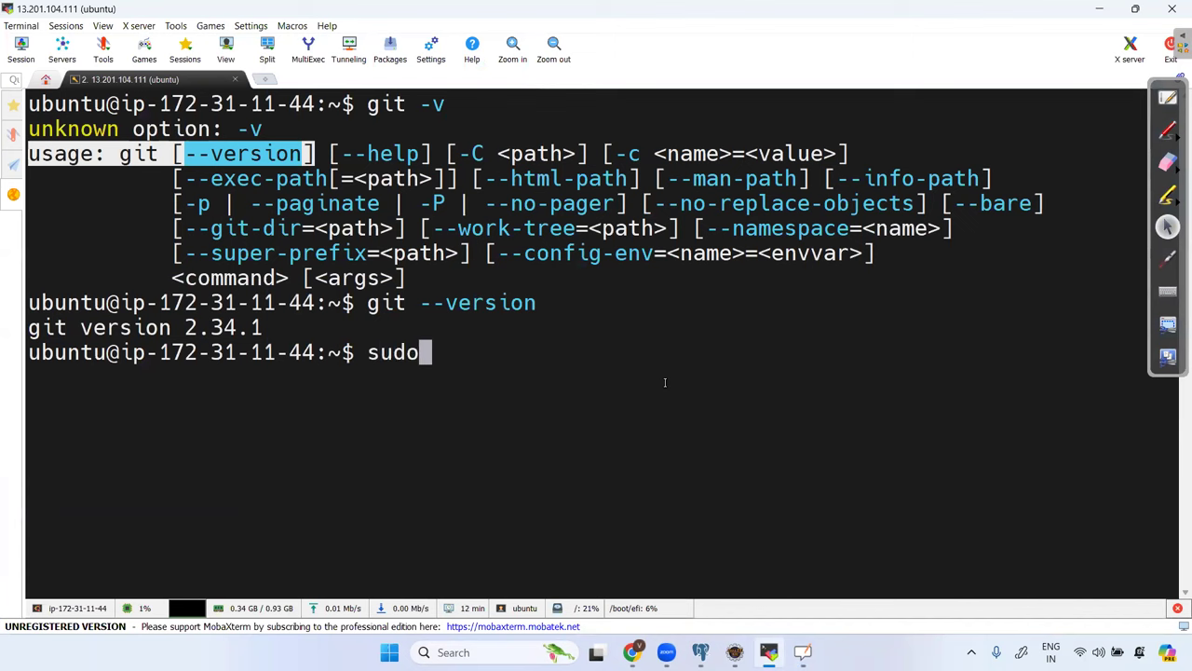
pyautogui.press('BackSpace')
pyautogui.press('BackSpace')
pyautogui.write('get-apt update')
pyautogui.press('Return')
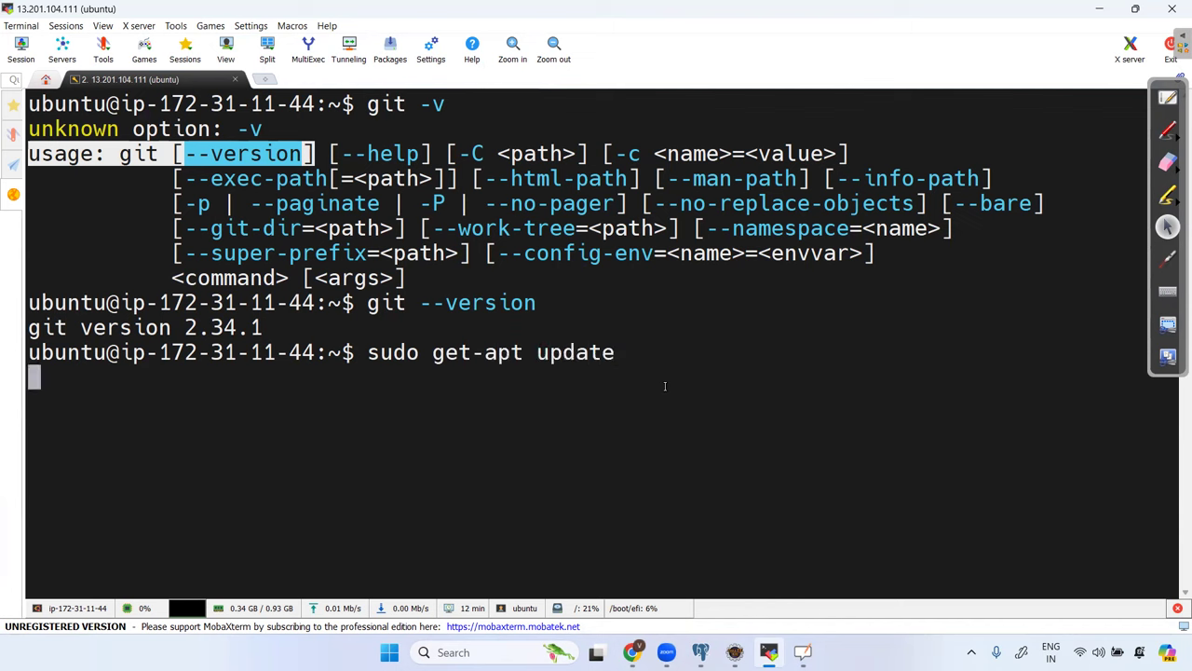
pyautogui.write('sudo')
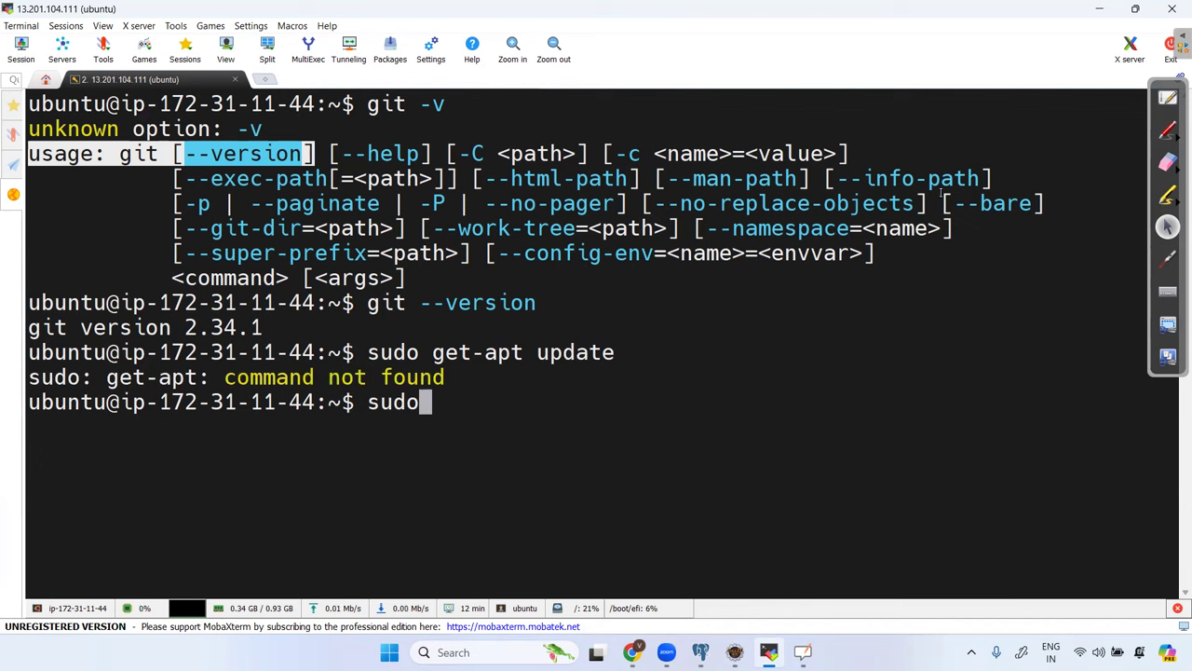
pyautogui.hotkey('alt', 'Tab')
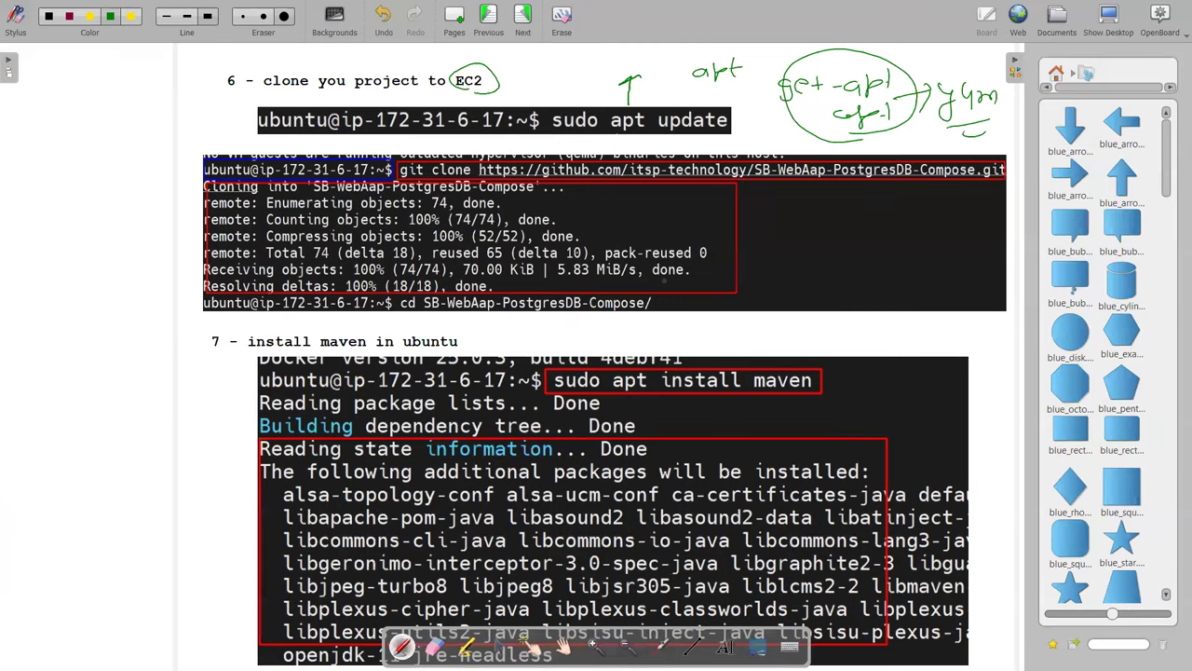
# Page through the slides back to the clone-project-to-EC2 page
pyautogui.press('pageup')
pyautogui.press('pageup')
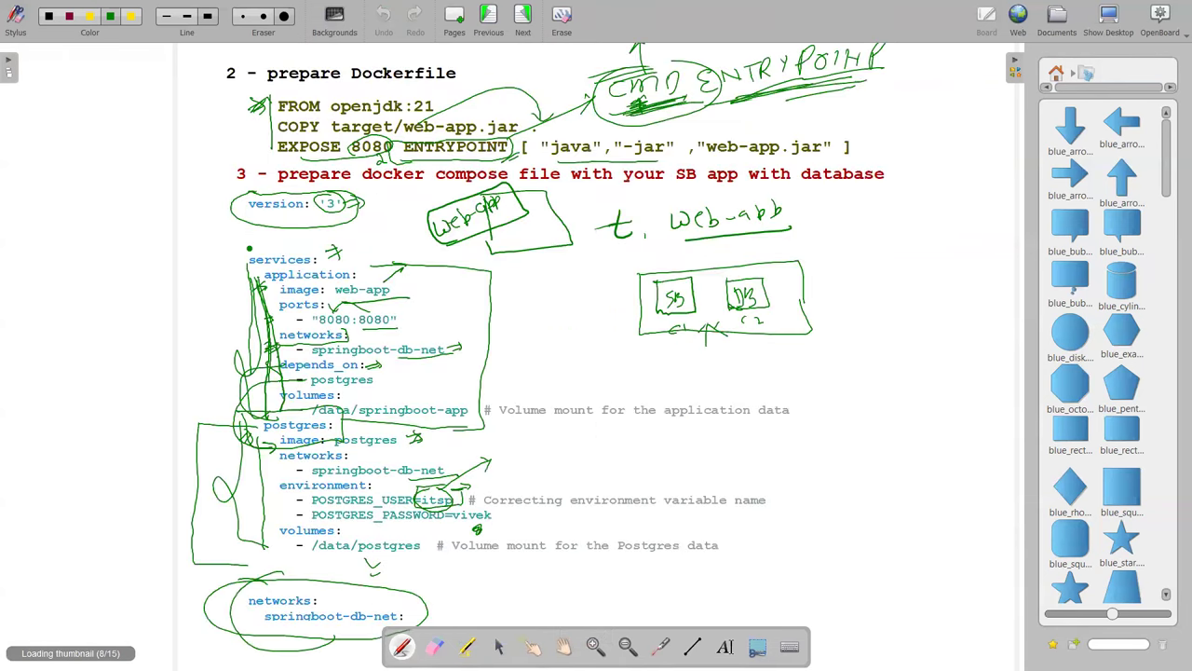
pyautogui.press('pageup')
pyautogui.press('pagedown')
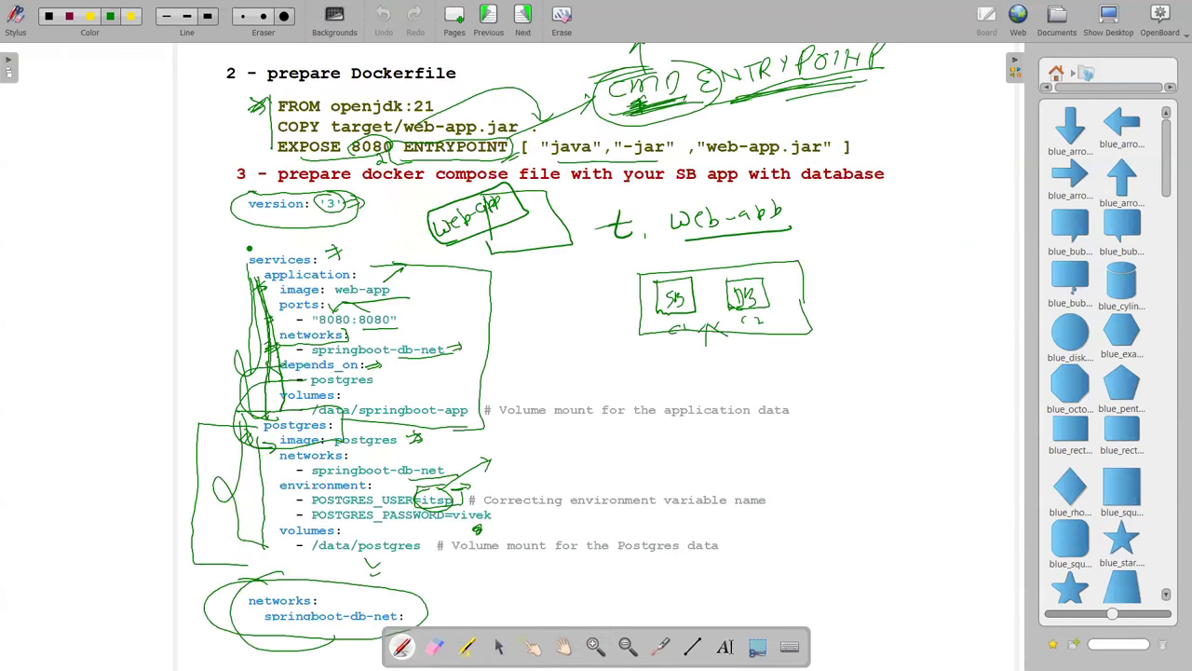
pyautogui.press('pagedown')
pyautogui.press('pagedown')
pyautogui.press('pagedown')
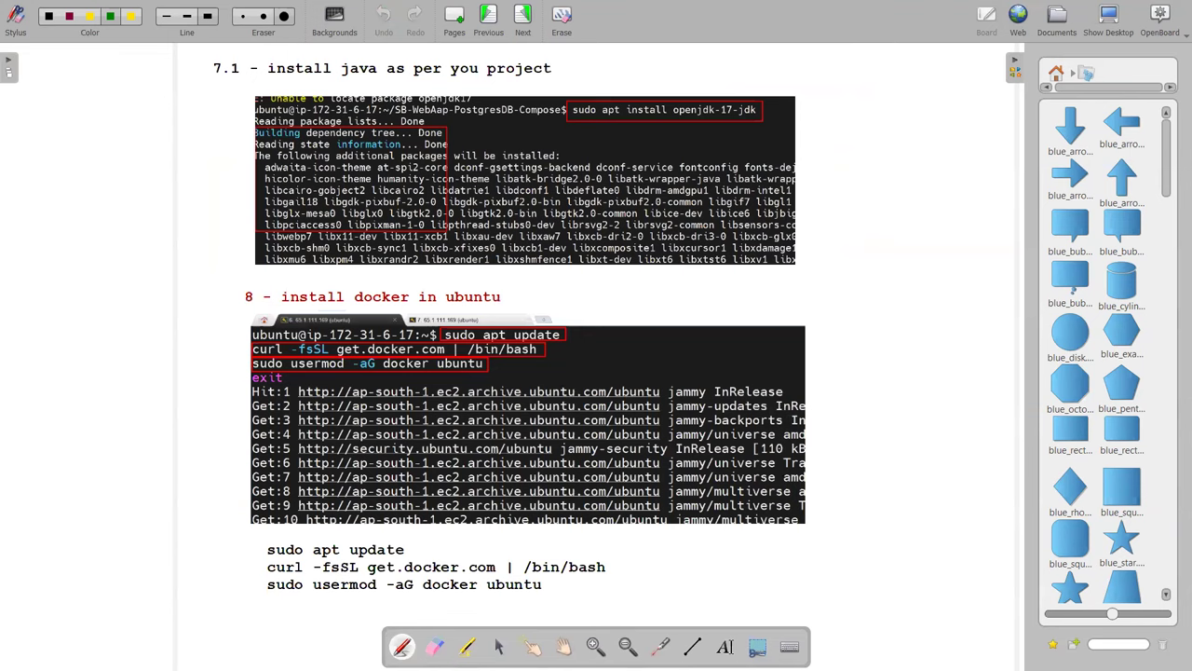
pyautogui.press('pageup')
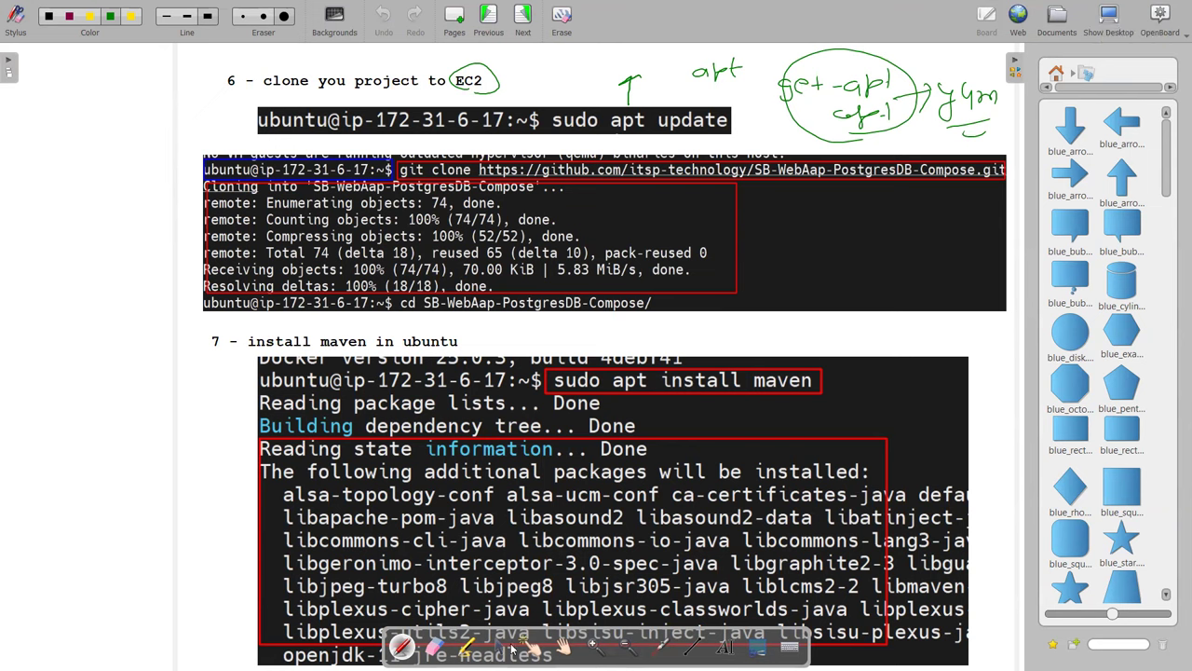
# Erase the mistaken get-apt note and handwrite apt-get in its place
pyautogui.click(434, 645)
pyautogui.moveTo(820, 94); pyautogui.dragTo(917, 103)
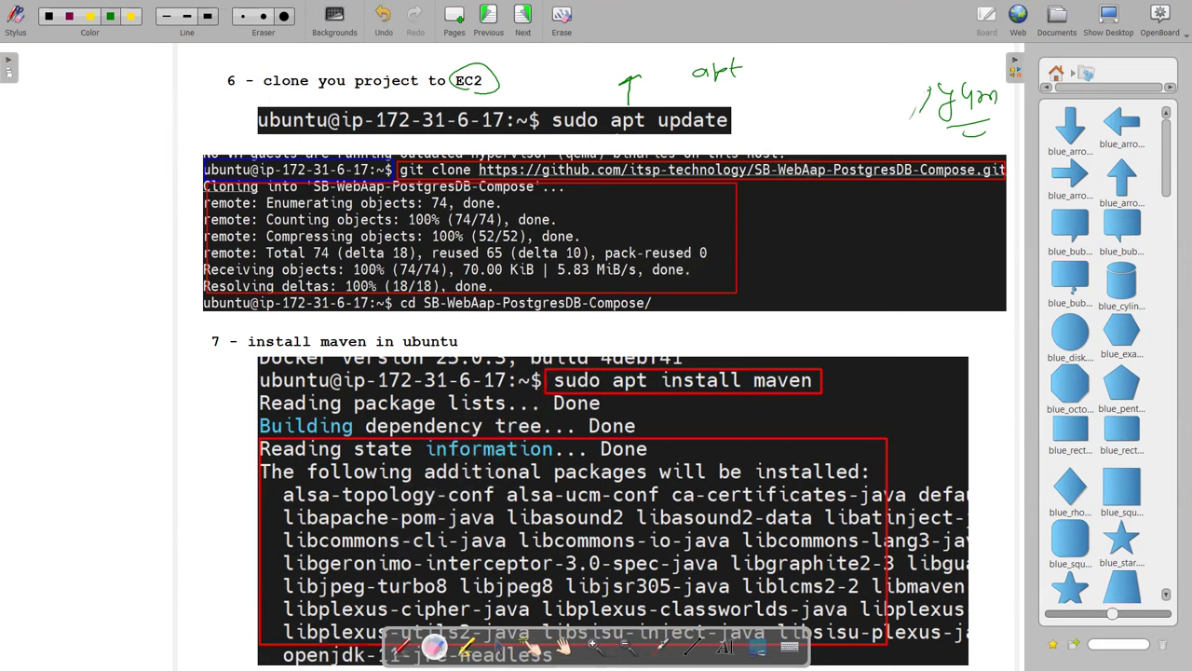
pyautogui.click(403, 645)
pyautogui.moveTo(764, 91)
pyautogui.mouseDown()
pyautogui.moveTo(762, 100)
pyautogui.moveTo(782, 99)
pyautogui.mouseUp()
pyautogui.moveTo(778, 89)
pyautogui.mouseDown()
pyautogui.moveTo(791, 86)
pyautogui.moveTo(805, 106)
pyautogui.moveTo(869, 82)
pyautogui.mouseUp()
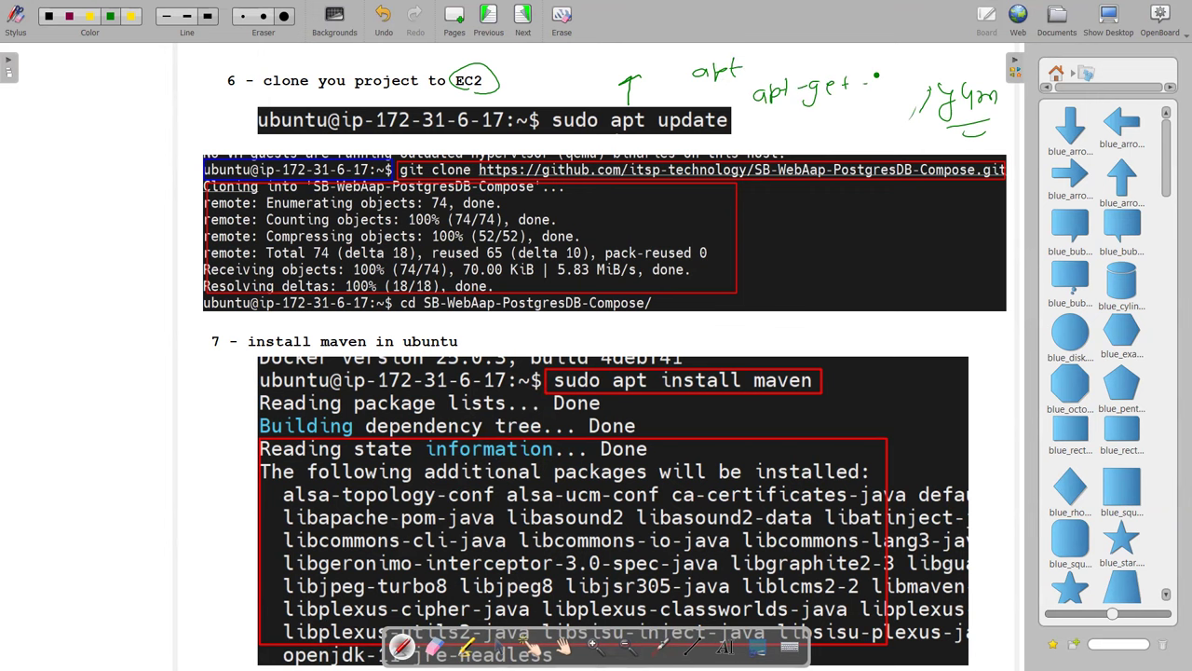
pyautogui.click(1108, 21)
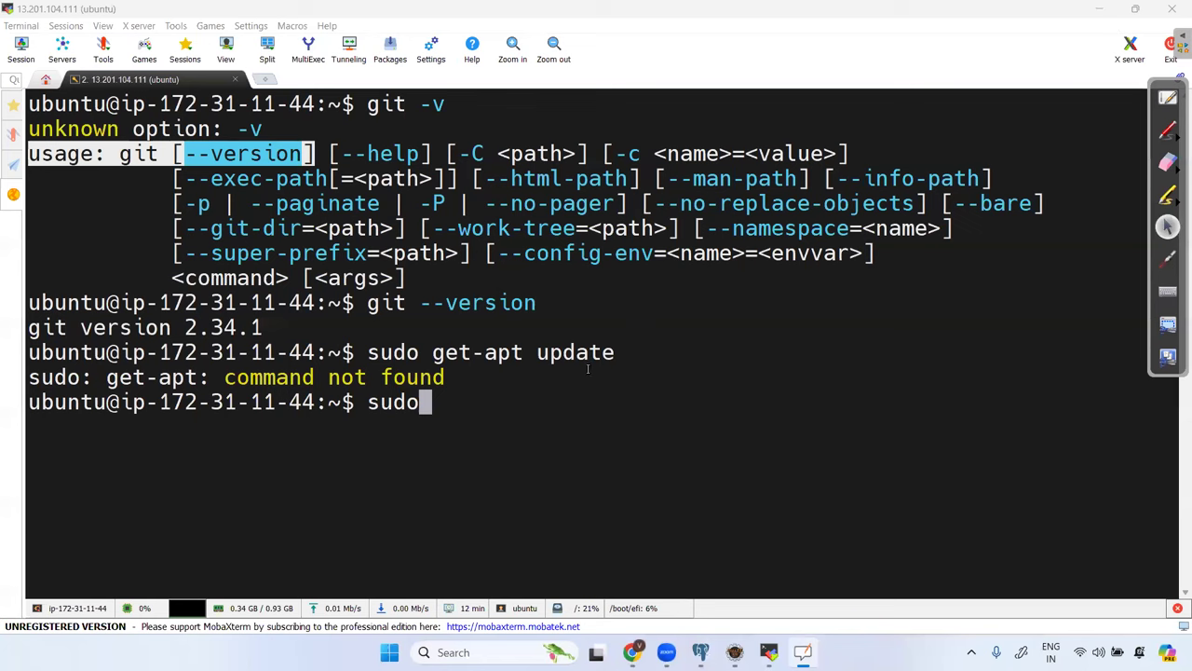
# Run sudo apt-get update on the Ubuntu server
pyautogui.click(555, 512)
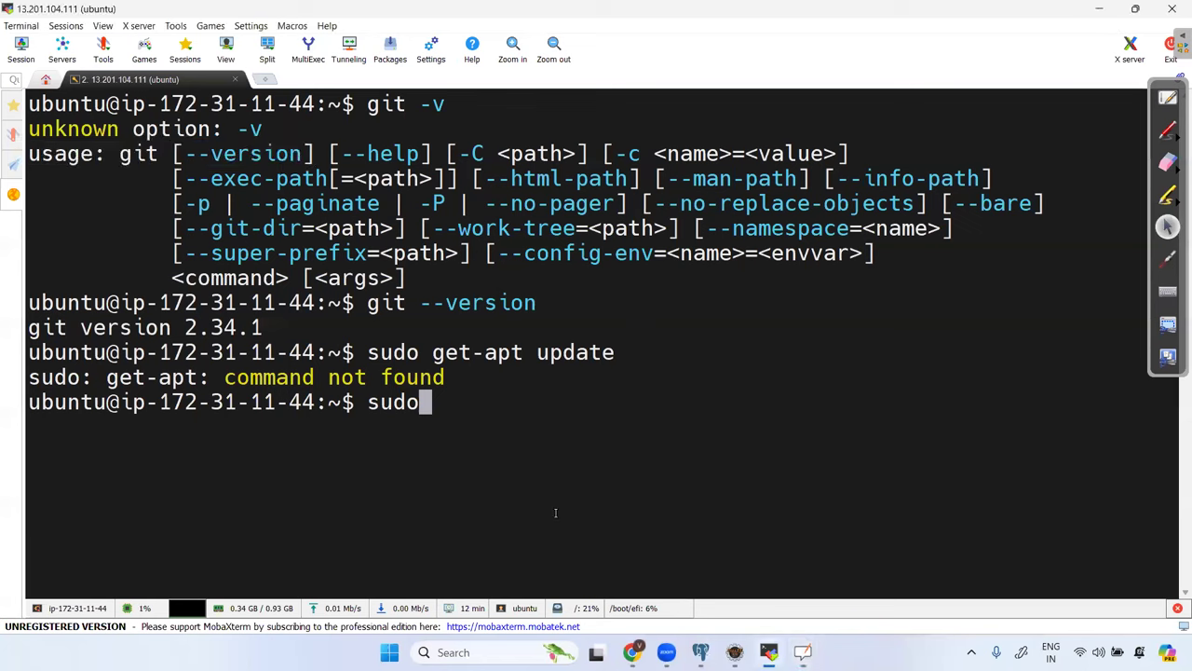
pyautogui.write('apt -')
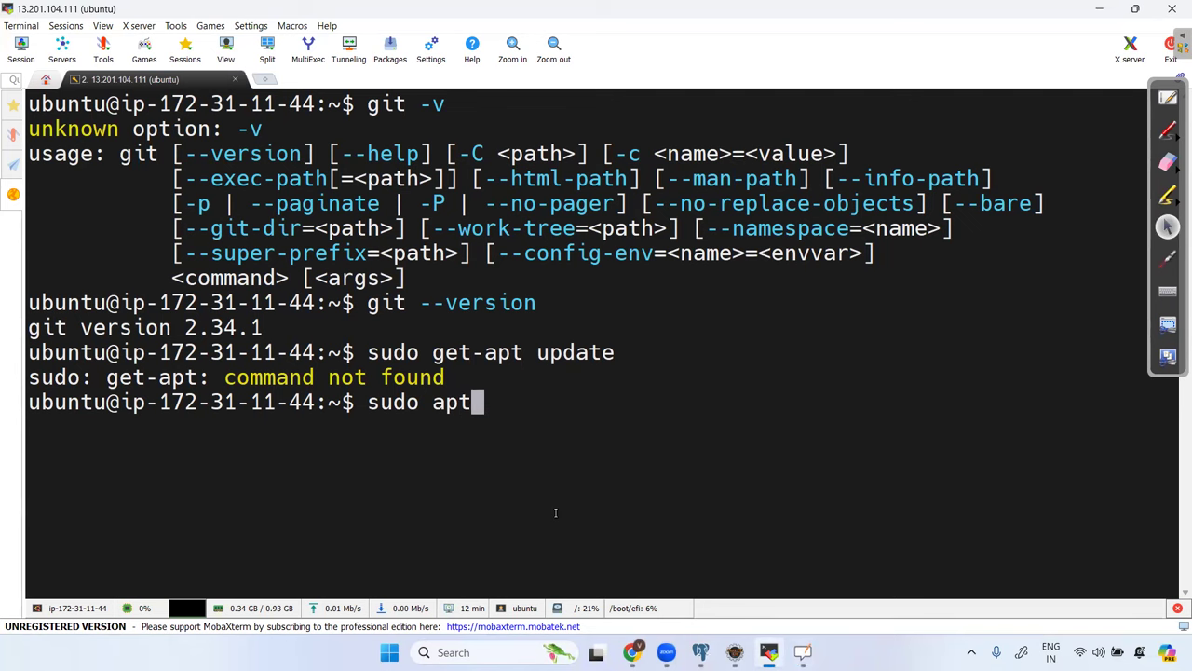
pyautogui.press('BackSpace')
pyautogui.press('BackSpace')
pyautogui.write('-ge')
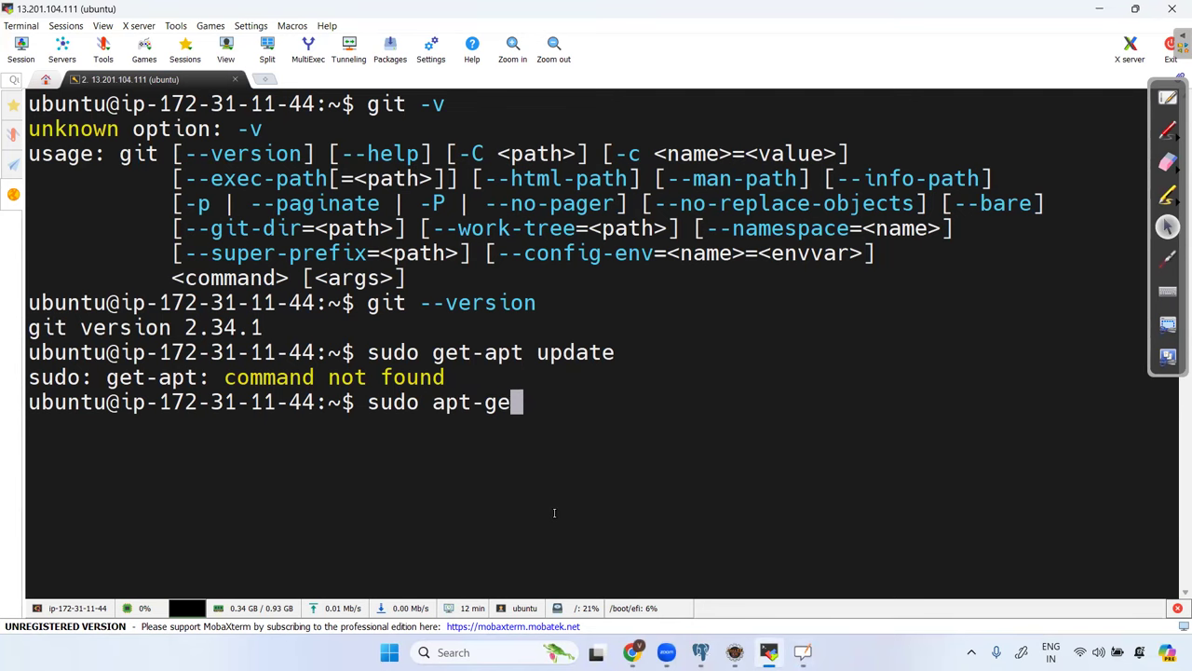
pyautogui.write('t update')
pyautogui.press('Return')
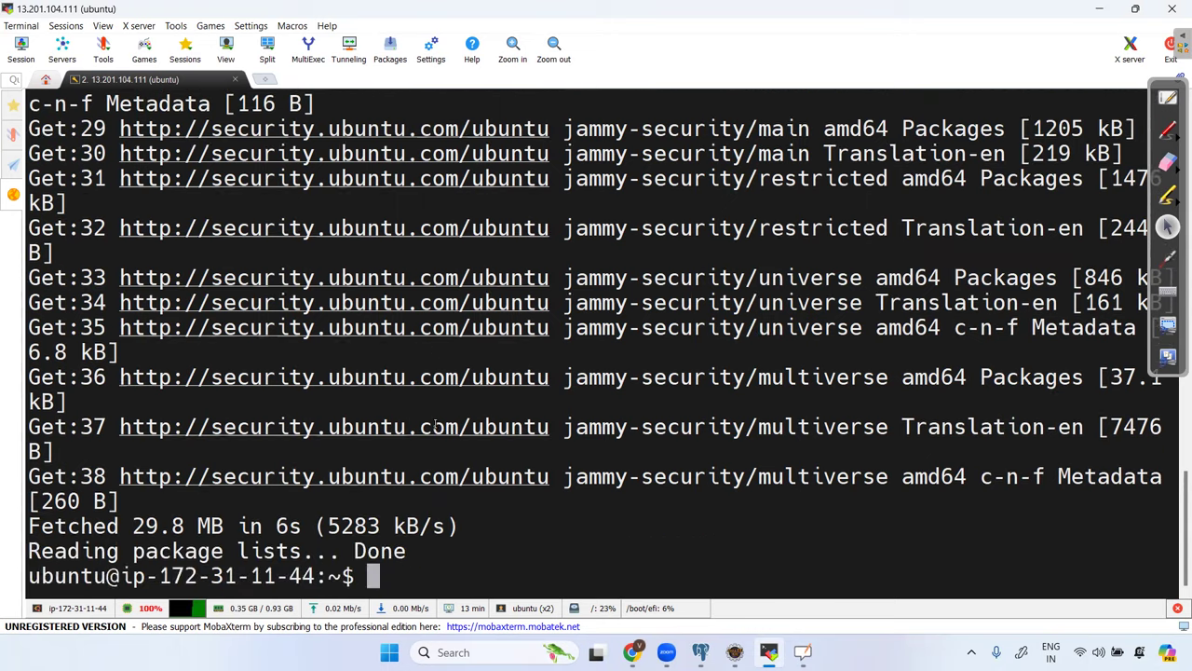
# Clear the terminal screen and start typing git clone at the prompt
pyautogui.write('claer')
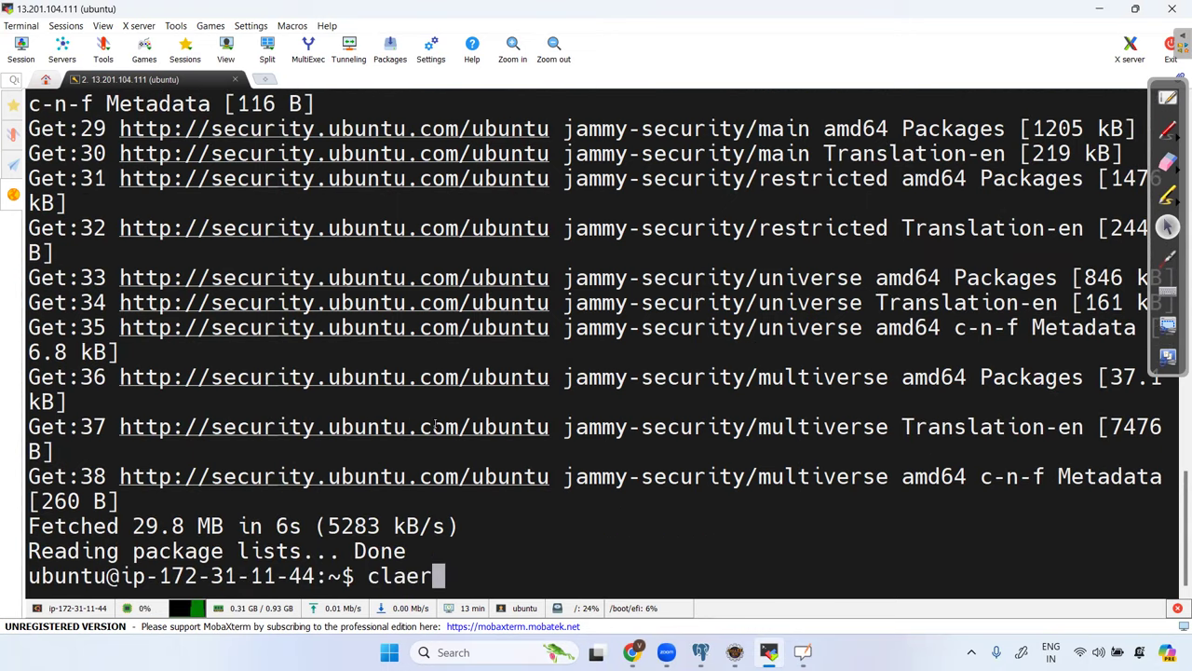
pyautogui.press('Return')
pyautogui.write('cl')
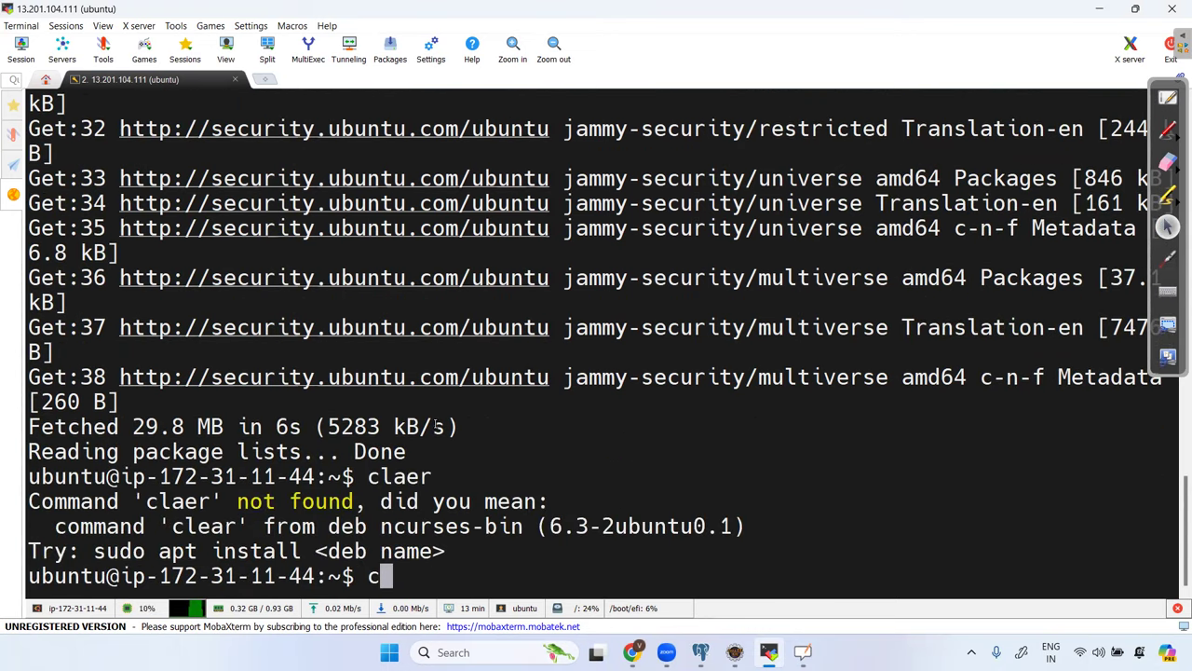
pyautogui.write('aer')
pyautogui.press('BackSpace')
pyautogui.press('BackSpace')
pyautogui.press('BackSpace')
pyautogui.write('ear')
pyautogui.press('Return')
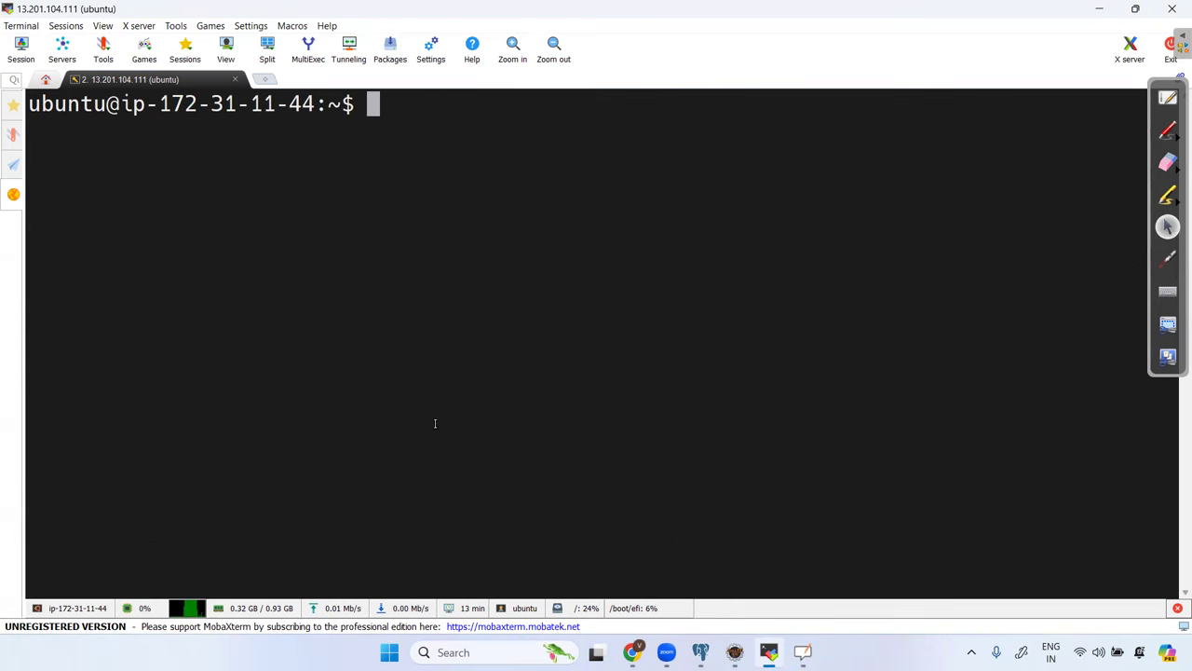
pyautogui.write('git clone')
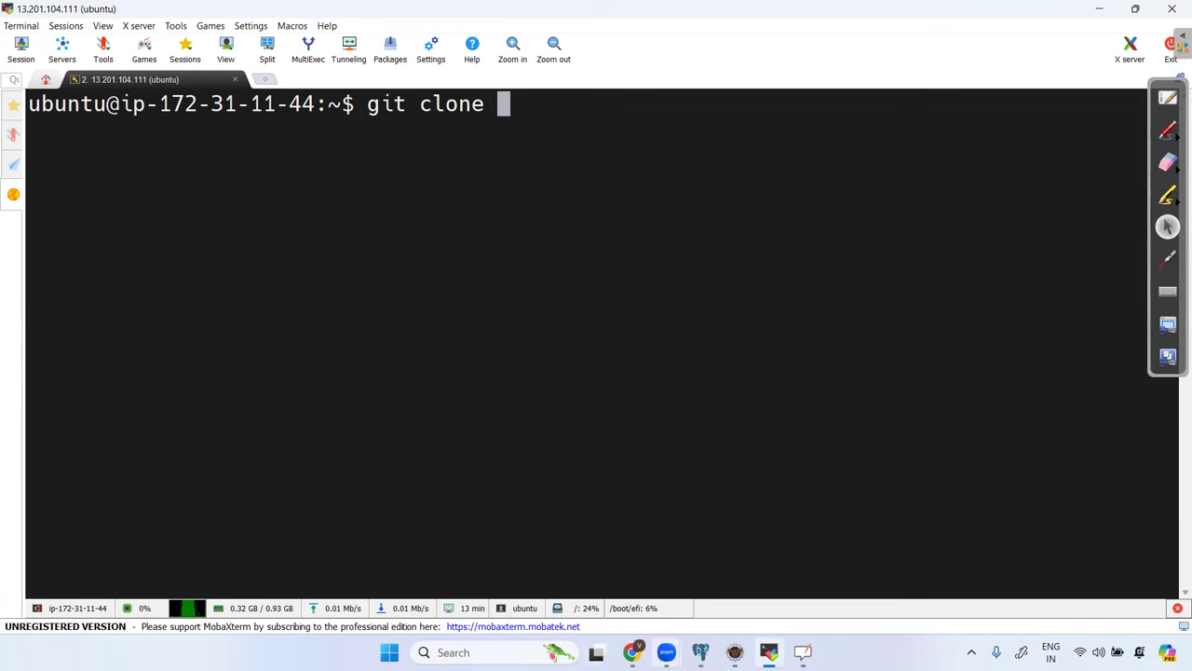
# Open the SB-WebAap-PostgresDB-Compose repository on GitHub and copy its HTTPS clone URL
pyautogui.click(632, 652)
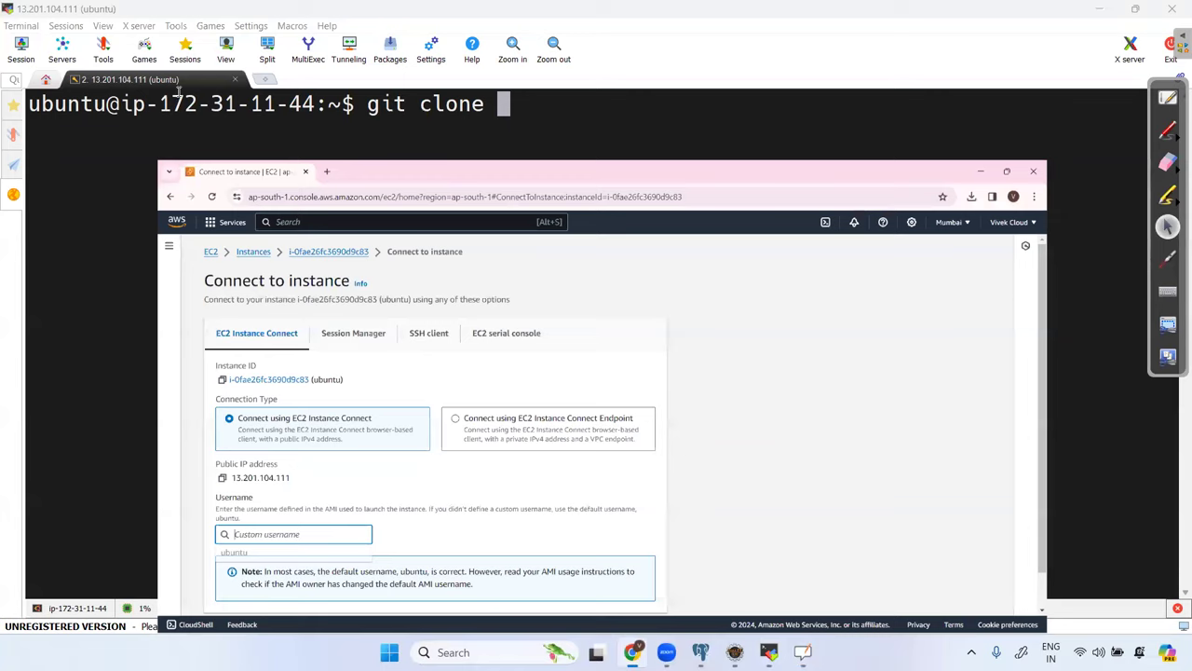
pyautogui.moveTo(223, 167); pyautogui.dragTo(224, 18)
pyautogui.click(224, 16)
pyautogui.click(480, 80)
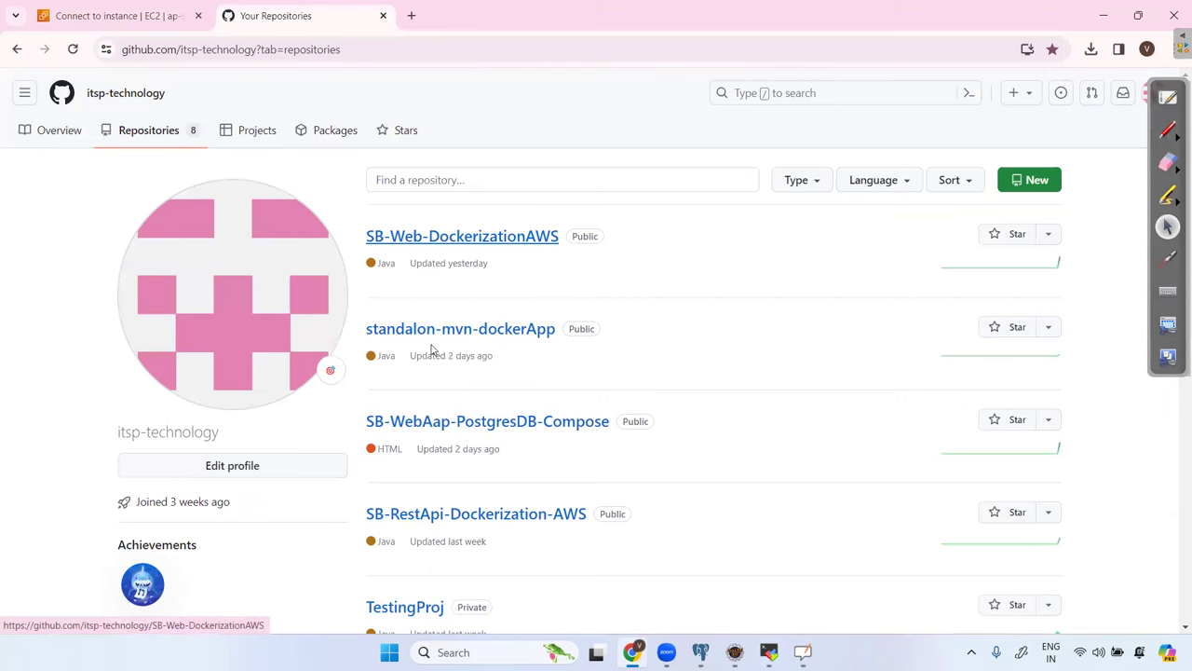
pyautogui.click(496, 423)
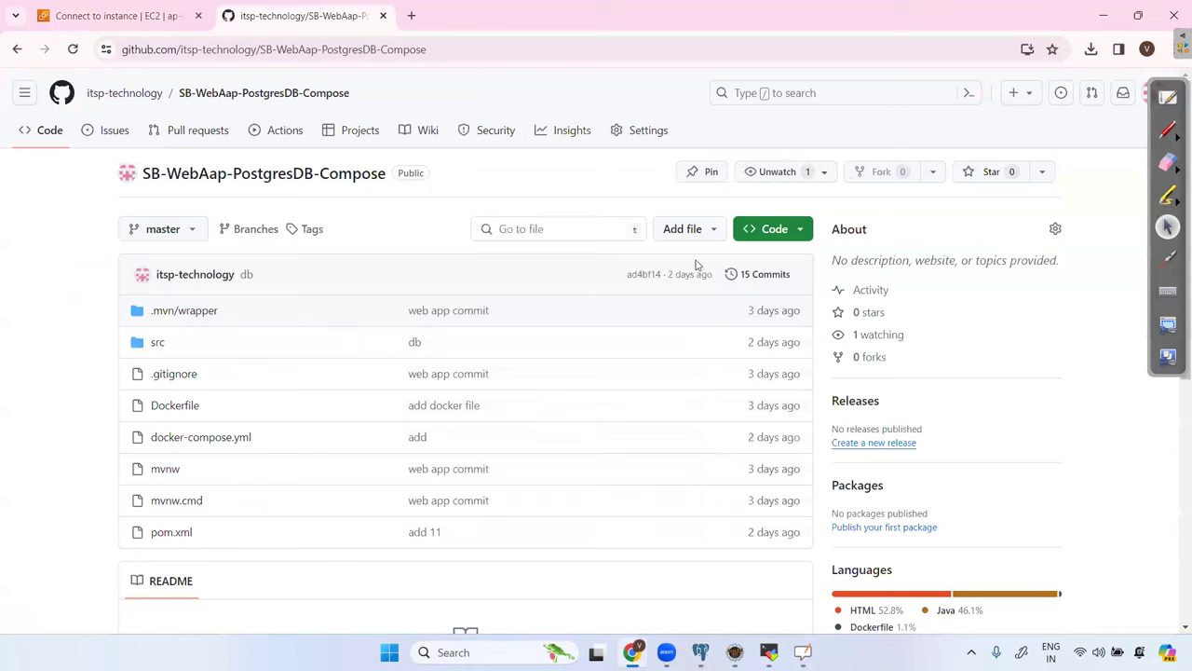
pyautogui.click(790, 231)
pyautogui.click(788, 365)
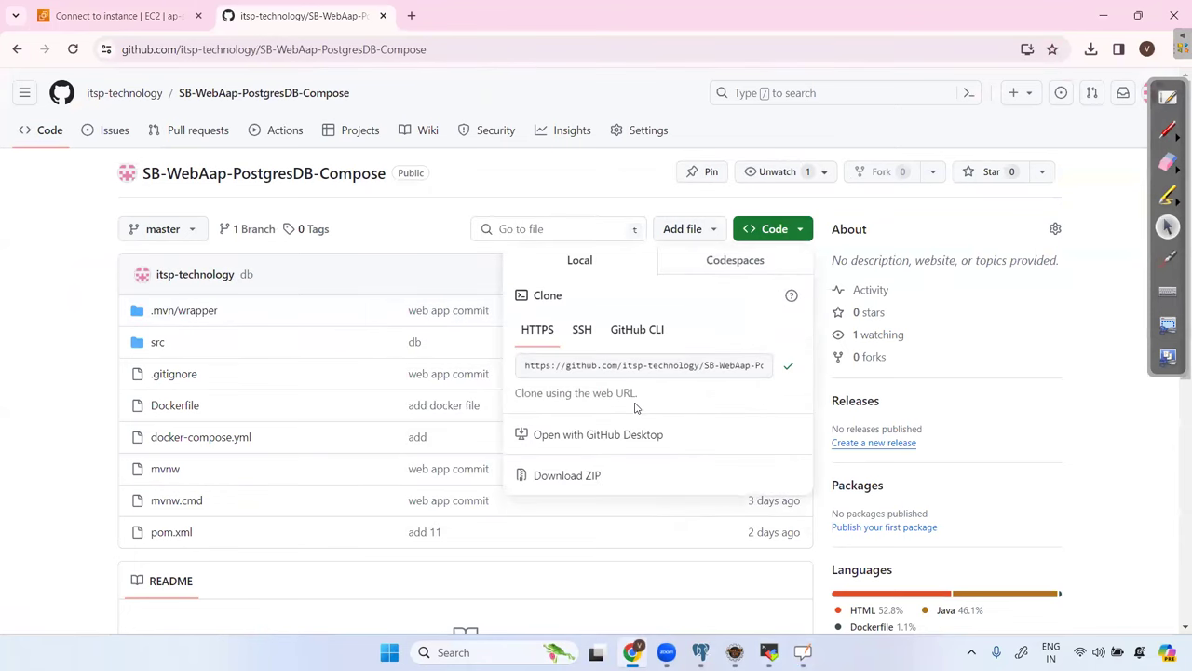
# Review the Dockerfile's target/web-app.jar path and the pom.xml file
pyautogui.click(186, 410)
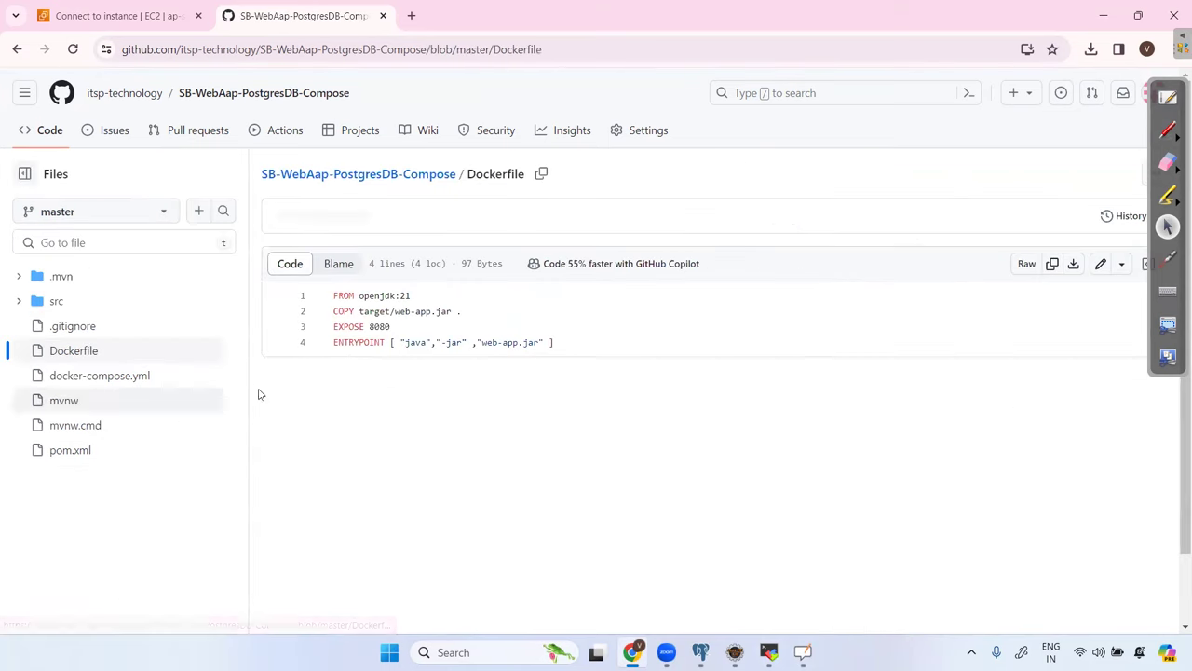
pyautogui.moveTo(359, 314); pyautogui.dragTo(469, 314)
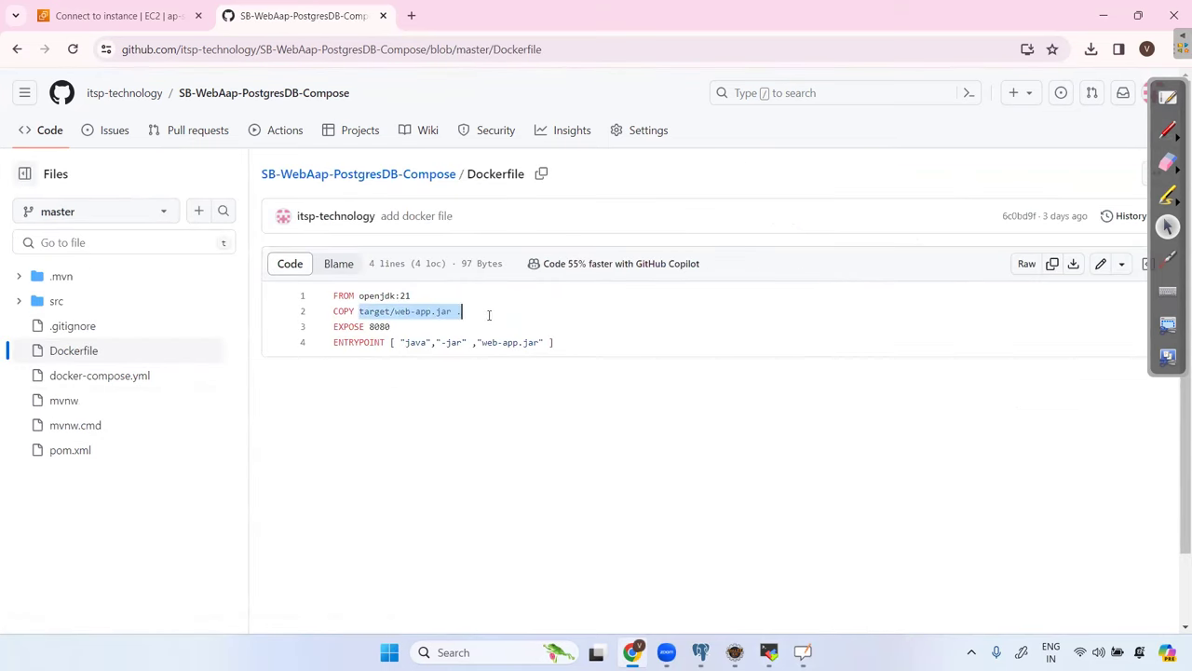
pyautogui.click(490, 314)
pyautogui.click(117, 452)
pyautogui.scroll(-4, 546, 377)
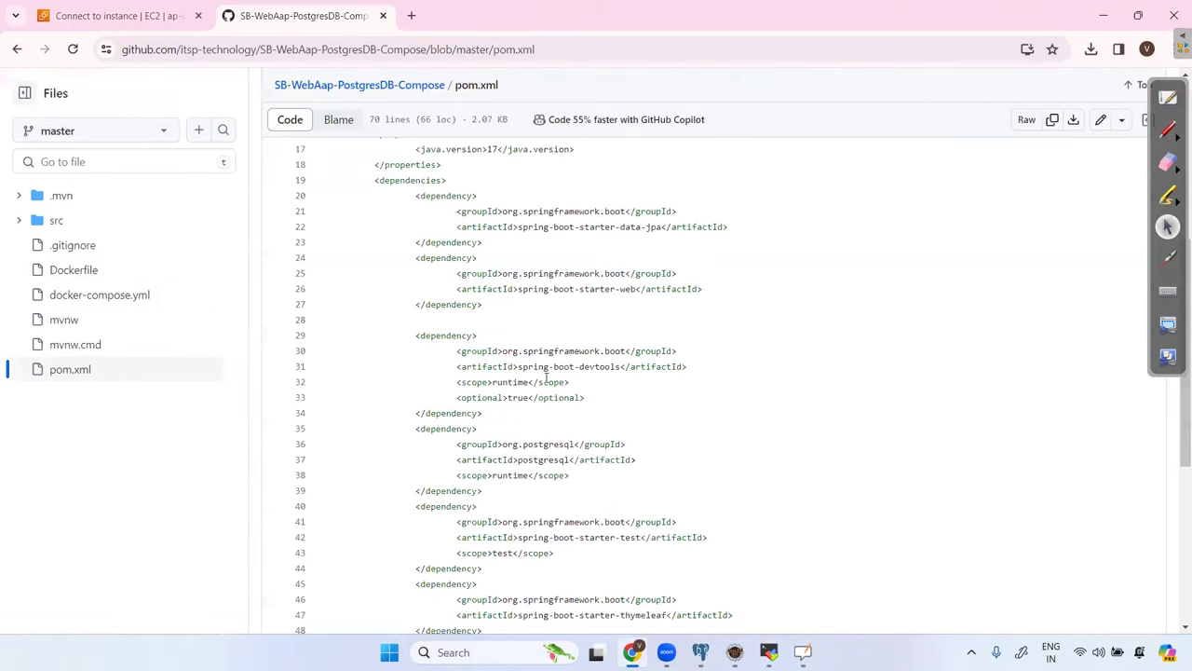
pyautogui.scroll(-5, 546, 376)
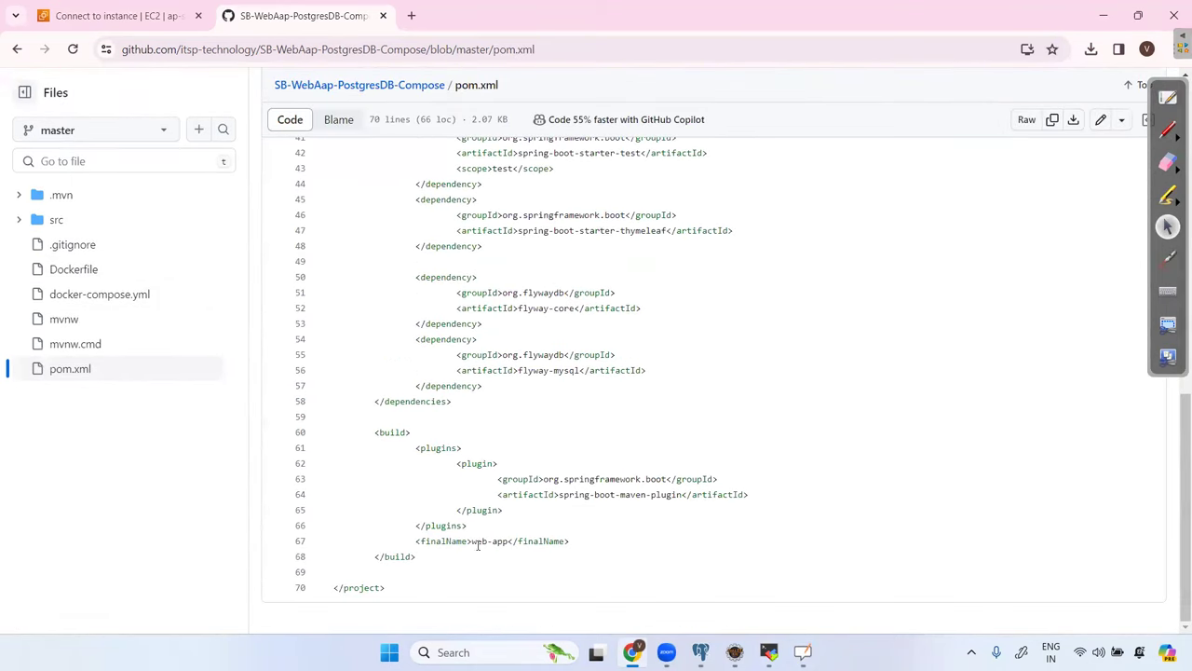
pyautogui.moveTo(473, 541); pyautogui.dragTo(509, 541)
pyautogui.scroll(3, 139, 333)
pyautogui.click(112, 315)
# Check the web-app image name in docker-compose.yml, then open src/main/resources/application.properties
pyautogui.click(109, 298)
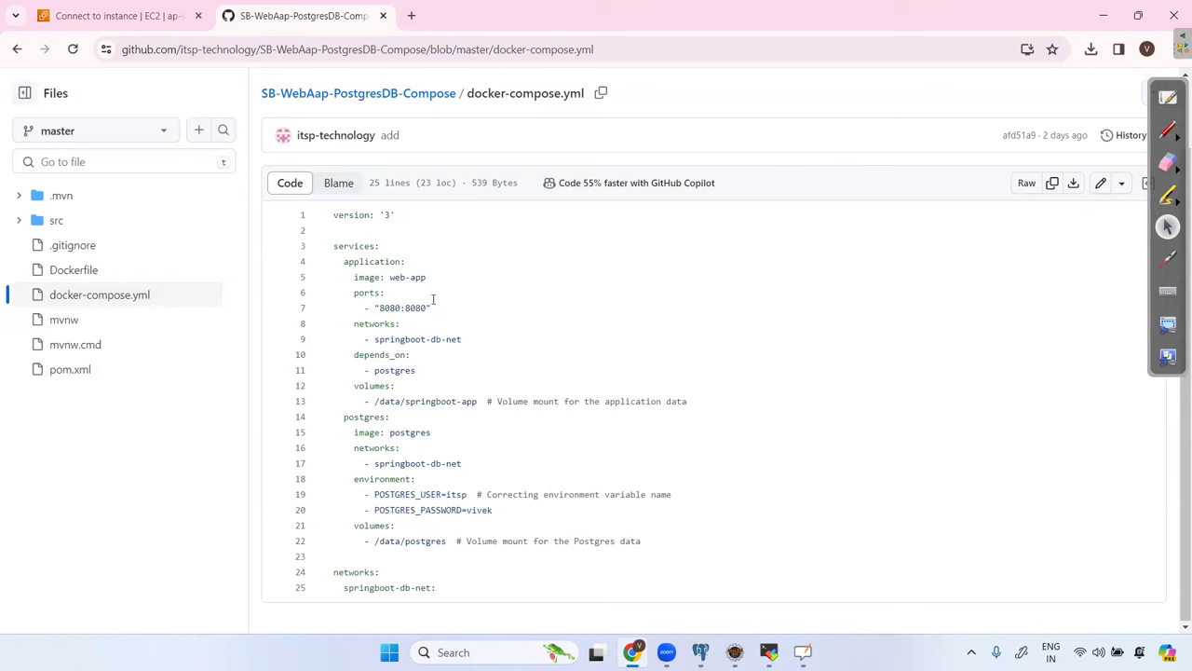
pyautogui.moveTo(387, 278); pyautogui.dragTo(428, 277)
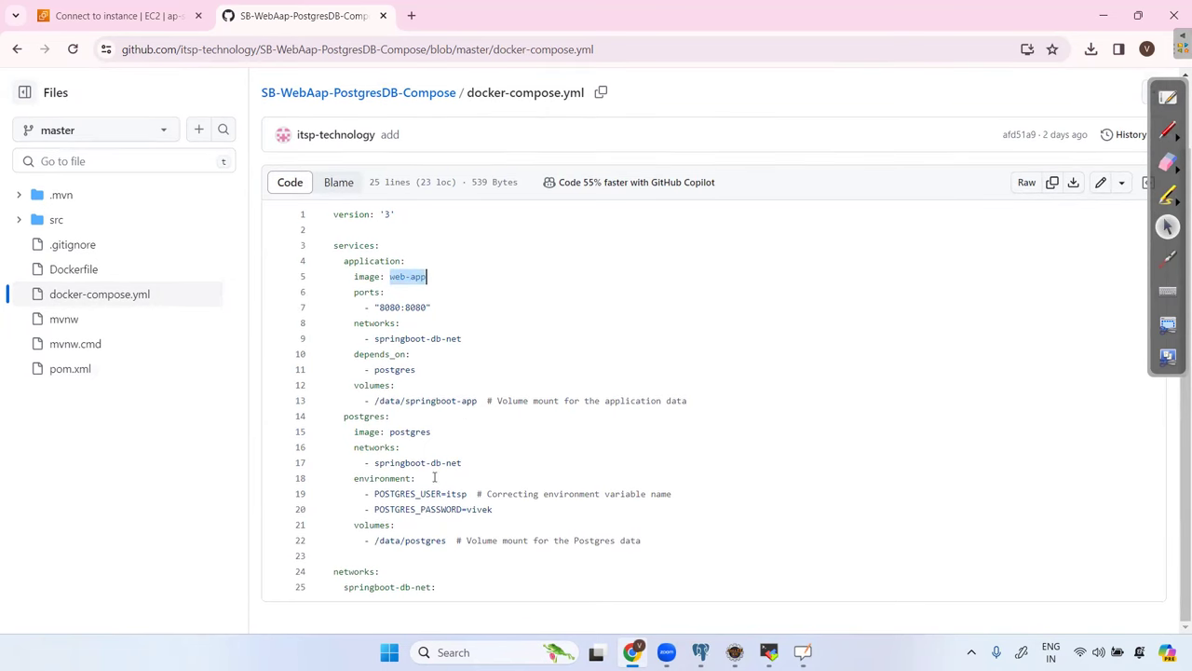
pyautogui.scroll(2, 439, 372)
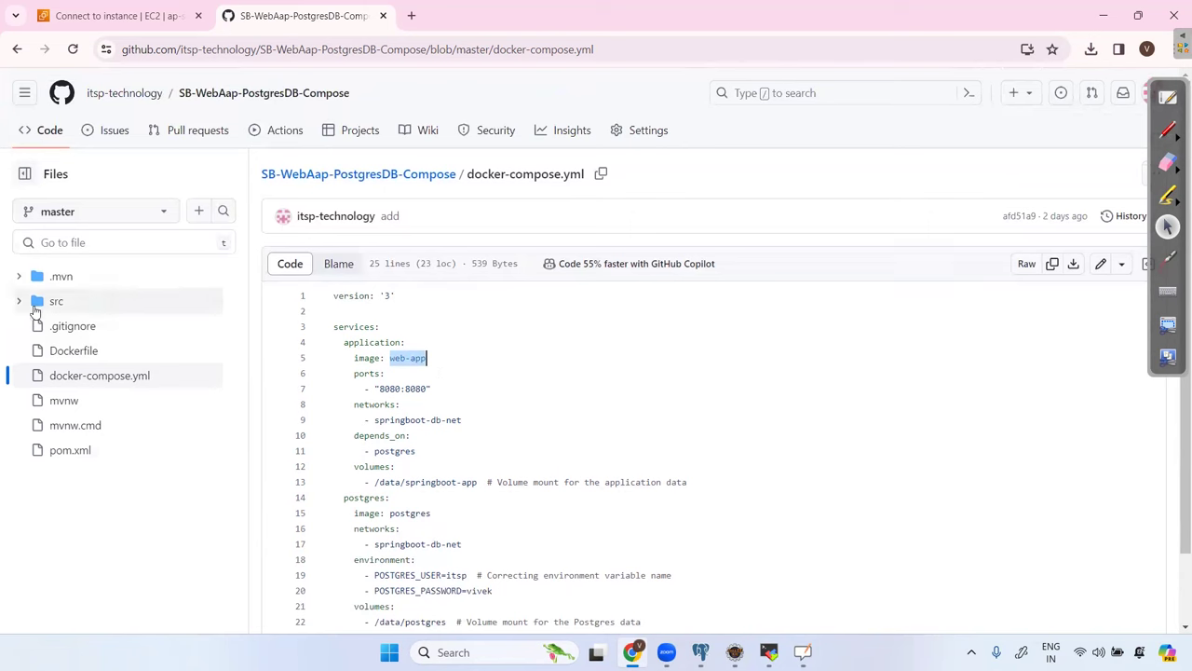
pyautogui.click(19, 301)
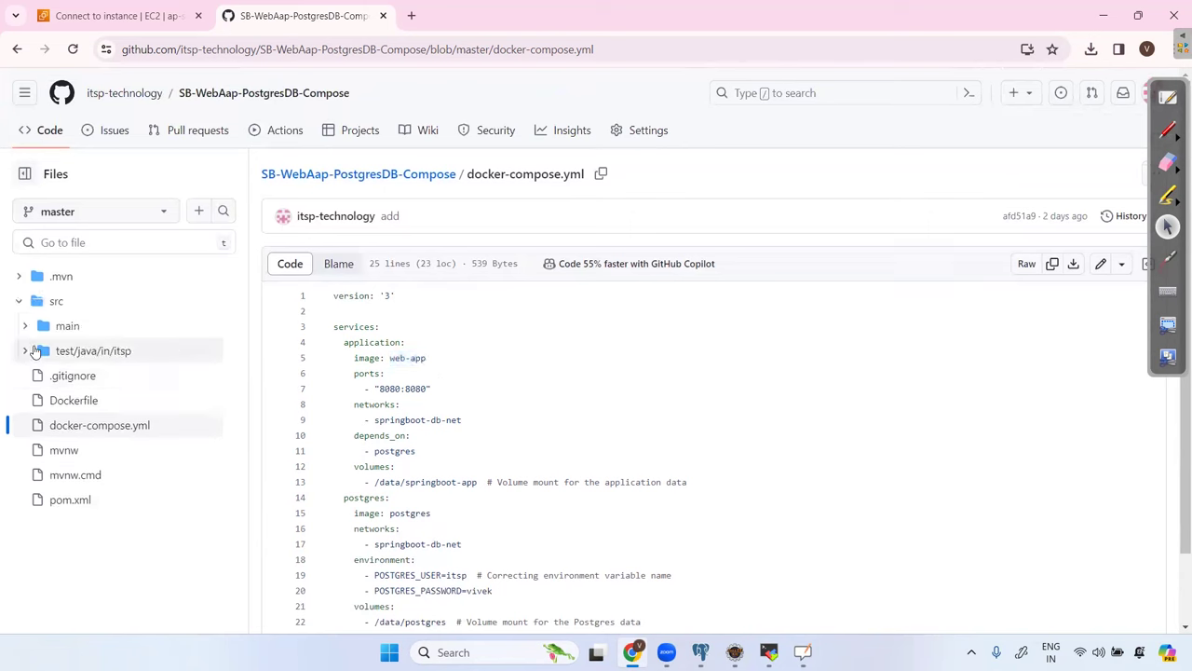
pyautogui.click(25, 326)
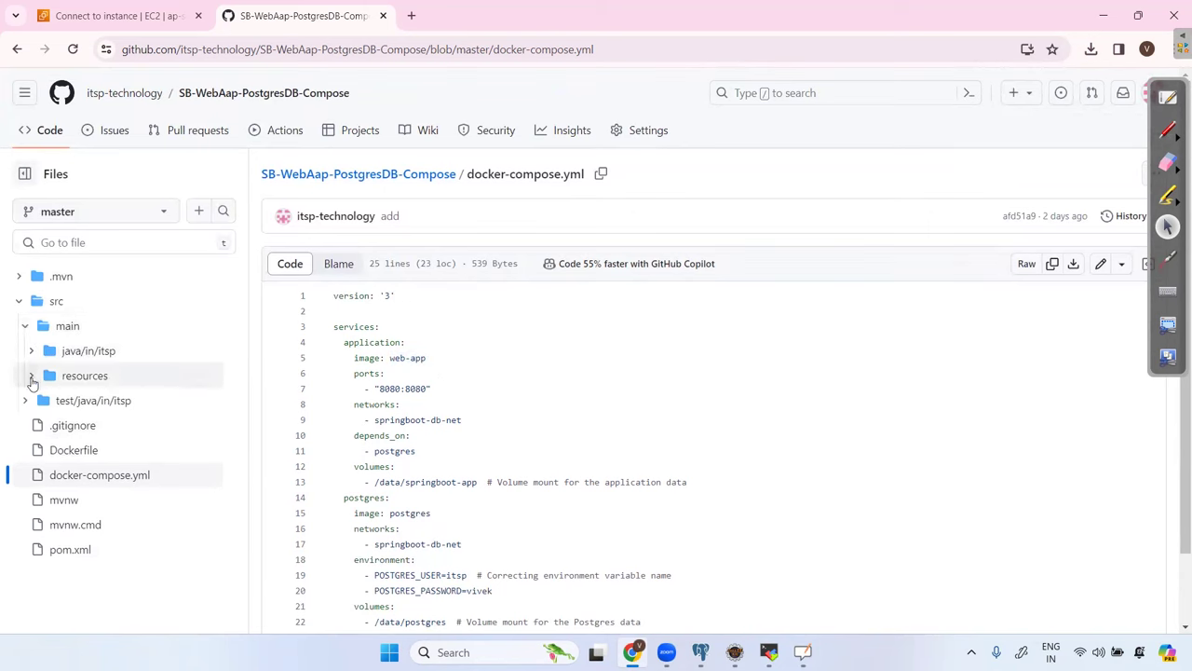
pyautogui.click(32, 375)
pyautogui.click(93, 453)
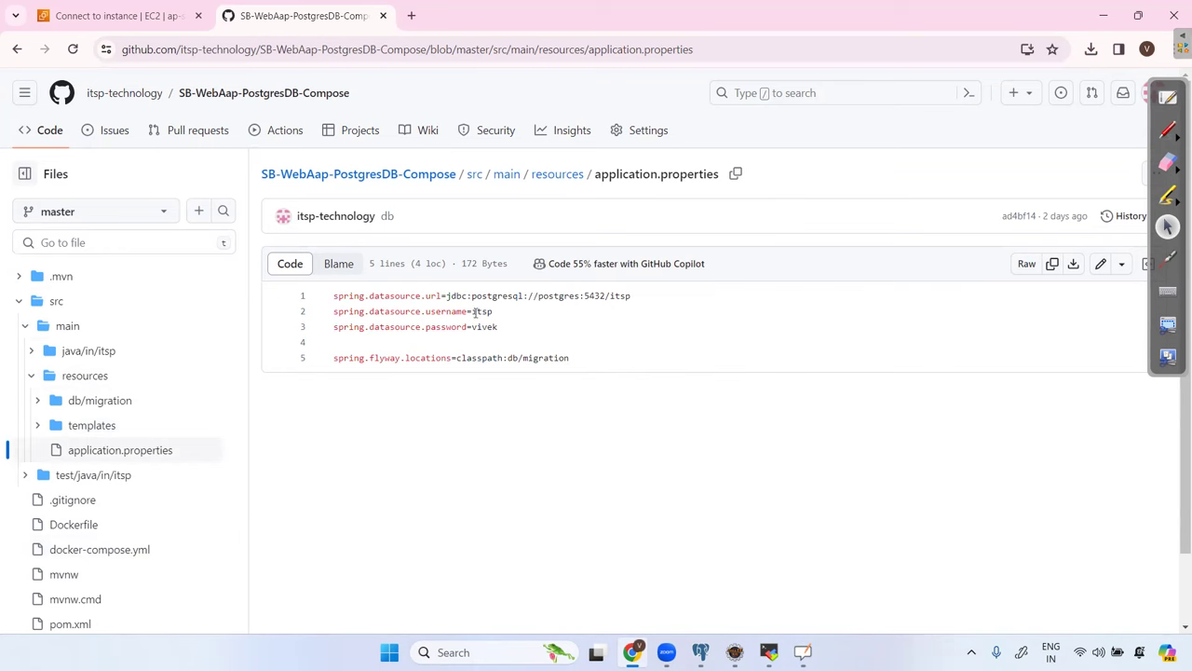
# Highlight the datasource username, database name and postgres host in the JDBC URL
pyautogui.moveTo(472, 311)
pyautogui.mouseDown()
pyautogui.moveTo(496, 311)
pyautogui.moveTo(466, 326)
pyautogui.mouseUp()
pyautogui.moveTo(610, 295); pyautogui.dragTo(632, 296)
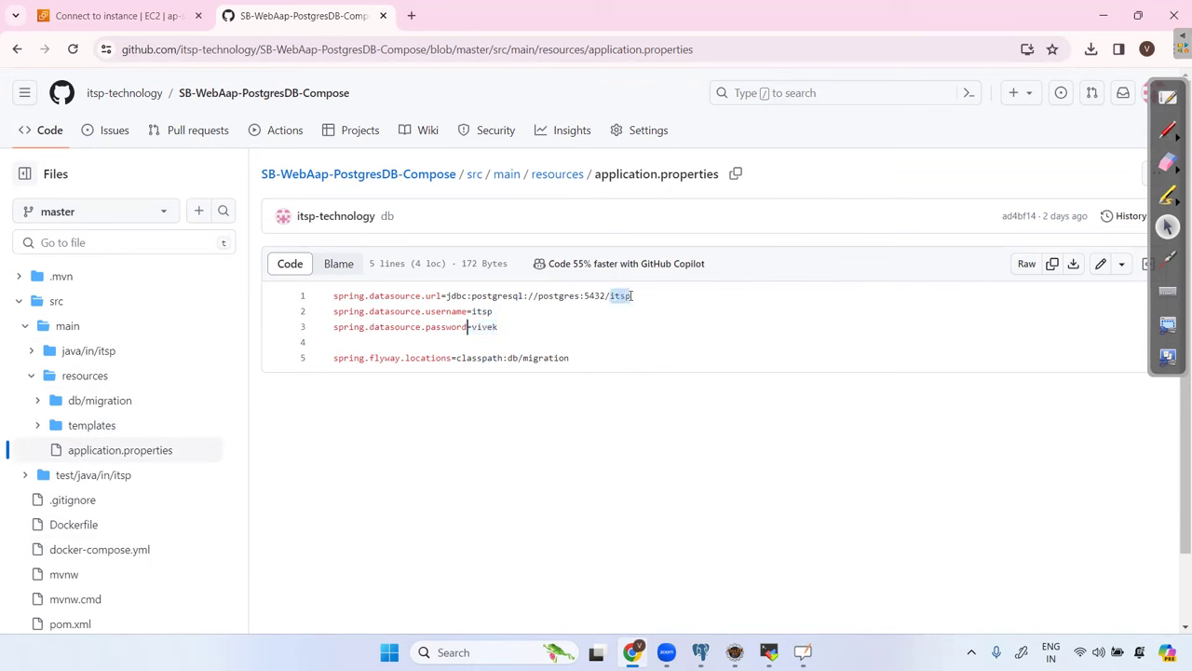
pyautogui.click(655, 295)
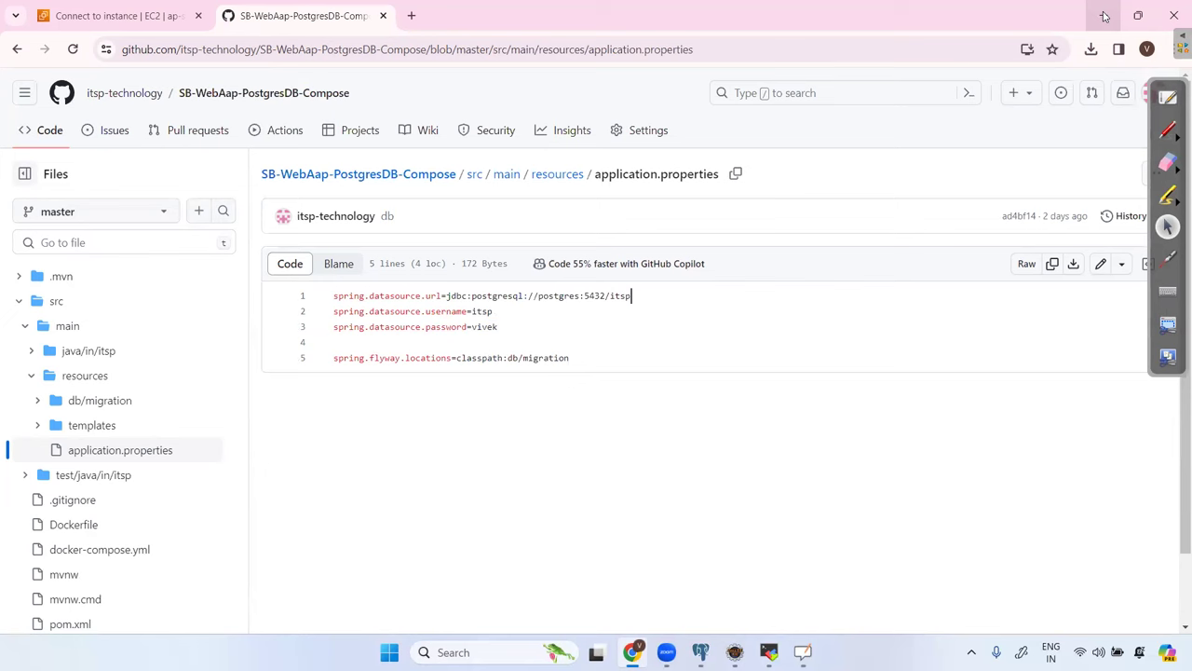
pyautogui.moveTo(580, 296); pyautogui.dragTo(540, 296)
pyautogui.click(583, 324)
pyautogui.moveTo(538, 297); pyautogui.dragTo(582, 295)
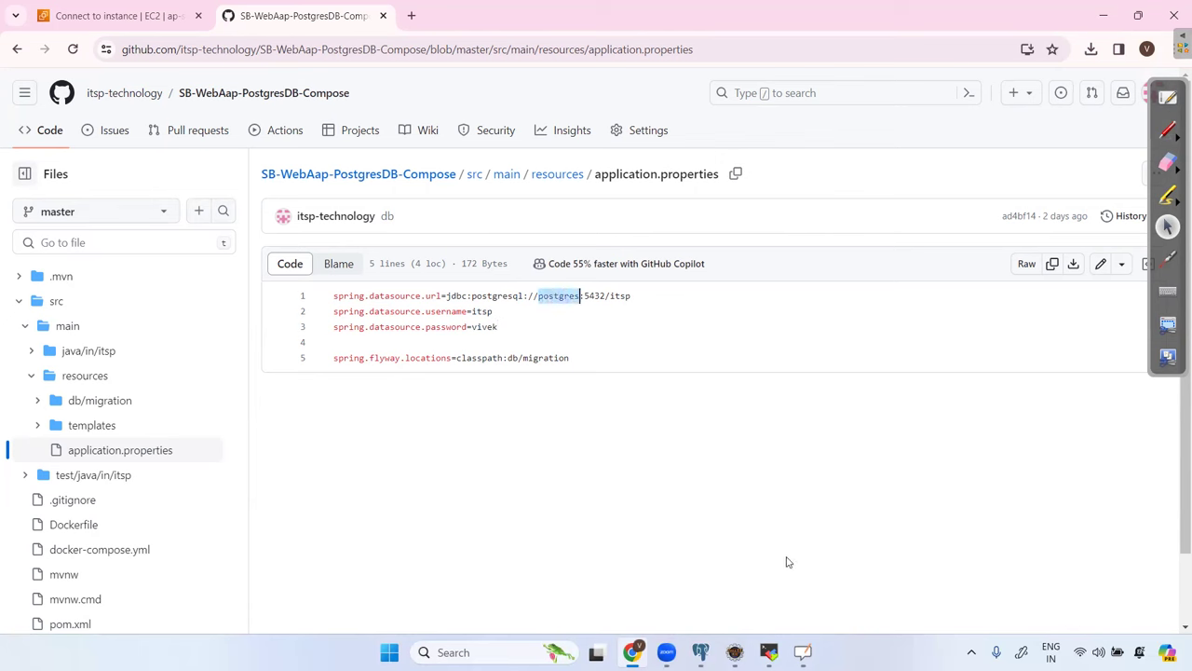
pyautogui.press('Right')
pyautogui.doubleClick(562, 298)
pyautogui.click(580, 326)
pyautogui.doubleClick(559, 295)
pyautogui.moveTo(803, 652)
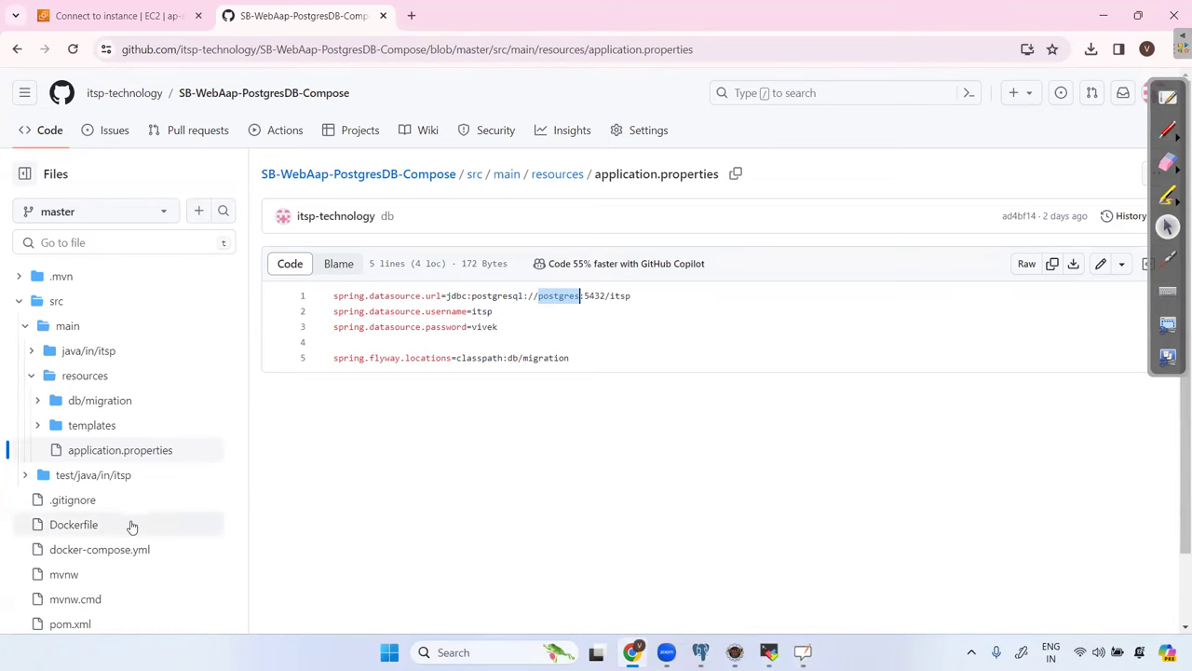
# Highlight the postgres service on line 14 of docker-compose.yml
pyautogui.click(100, 550)
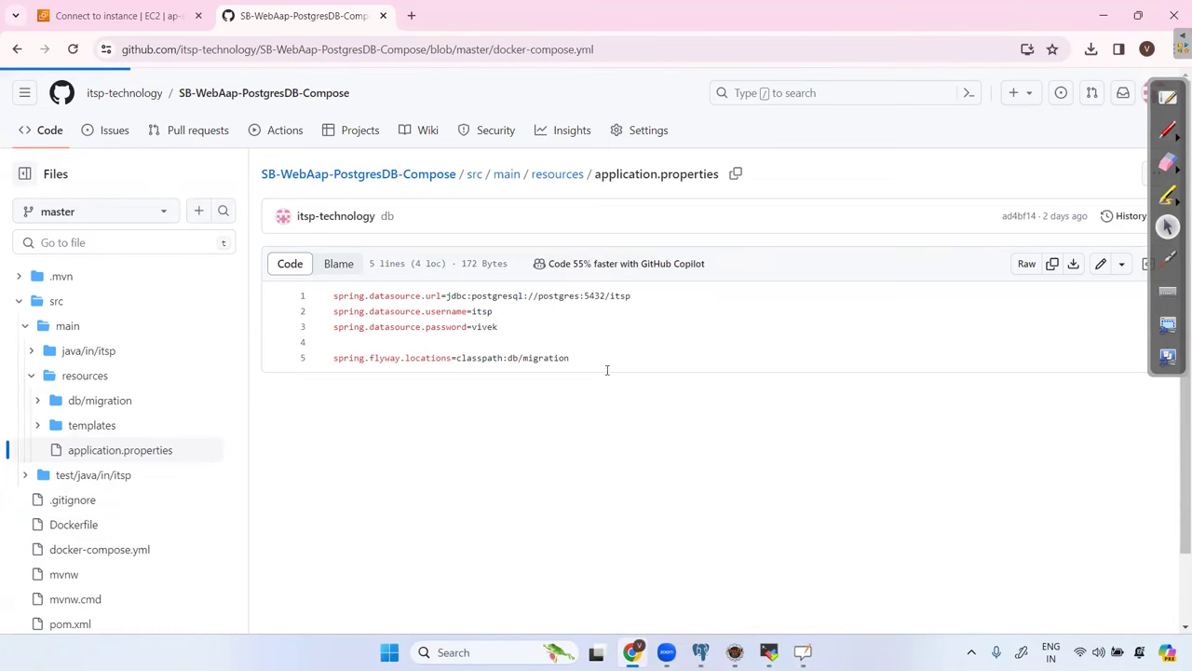
pyautogui.scroll(-2, 425, 460)
pyautogui.moveTo(342, 417); pyautogui.dragTo(390, 417)
pyautogui.tripleClick(374, 417)
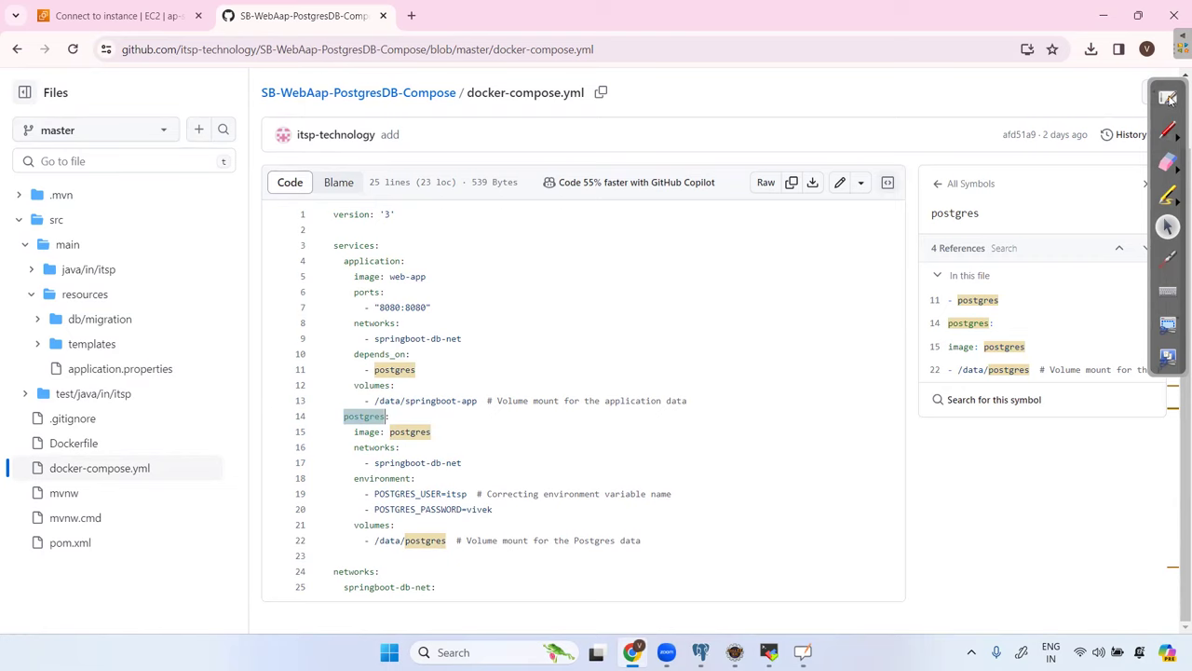
pyautogui.hotkey('ctrl', 'shift', 'h')
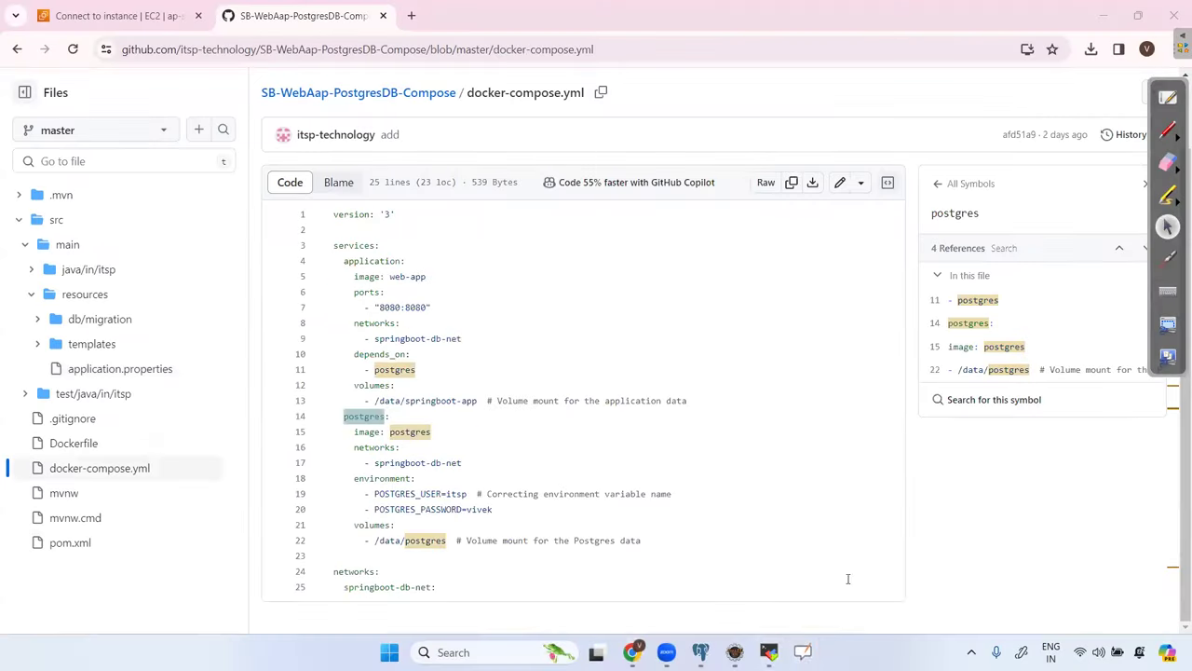
pyautogui.click(1108, 19)
# Paste the repository URL to run git clone, then clear the terminal
pyautogui.click(697, 552)
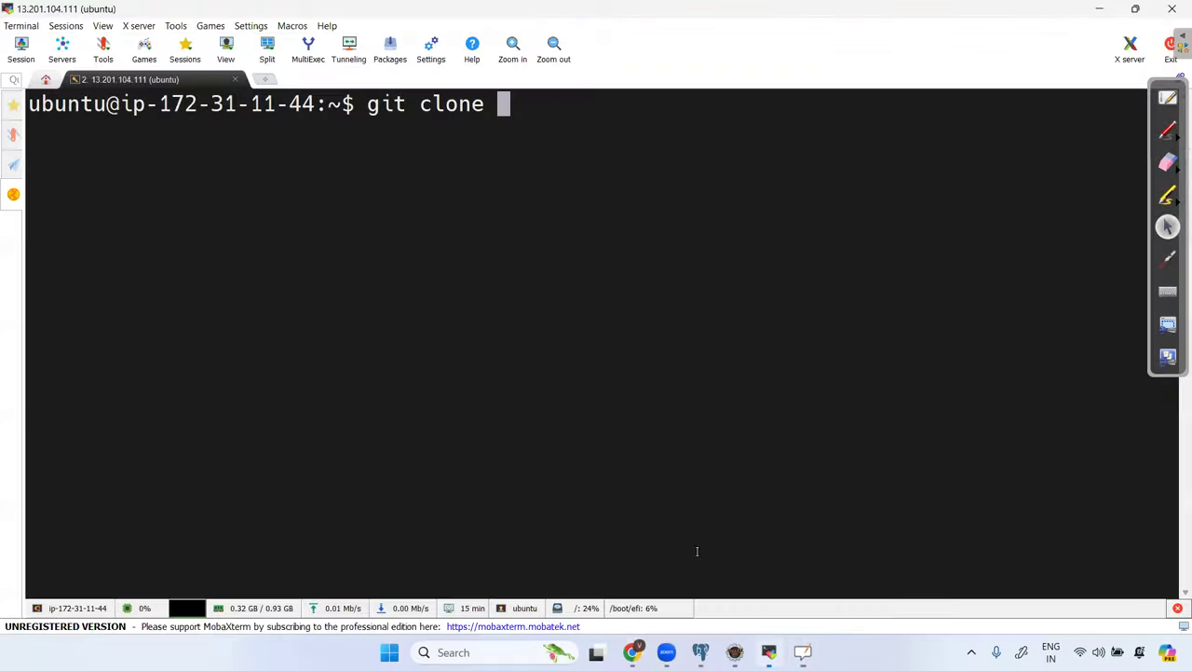
pyautogui.rightClick(506, 211)
pyautogui.press('Return')
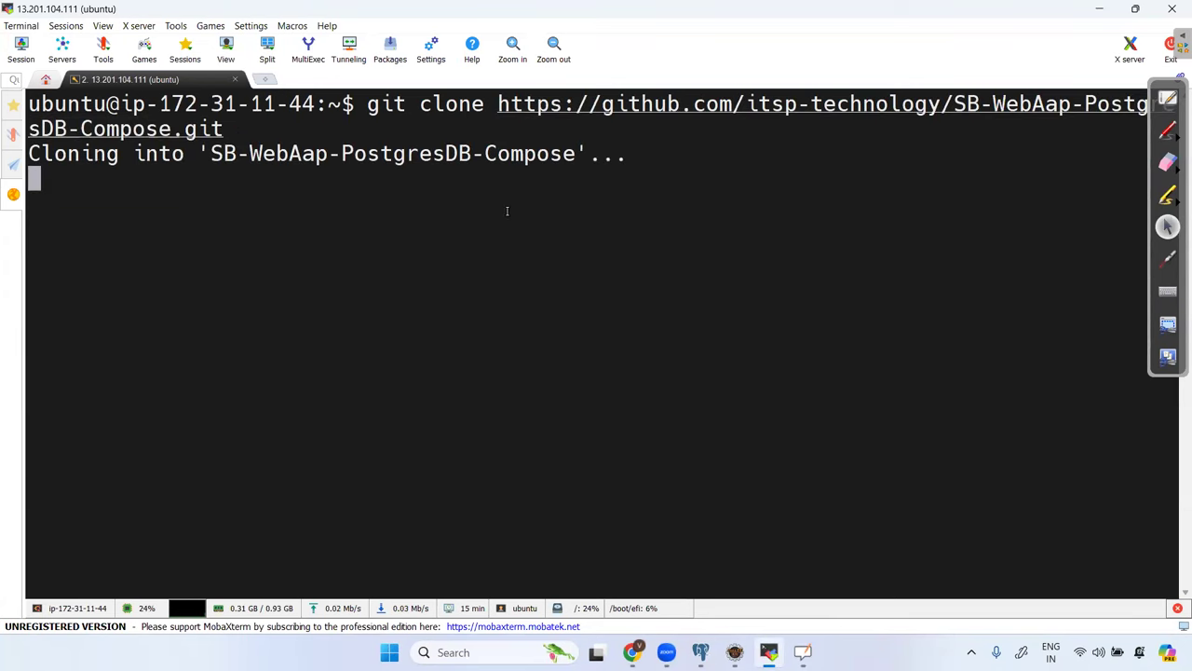
pyautogui.write('claer')
pyautogui.press('BackSpace')
pyautogui.press('BackSpace')
pyautogui.press('BackSpace')
pyautogui.write('ear')
pyautogui.press('Return')
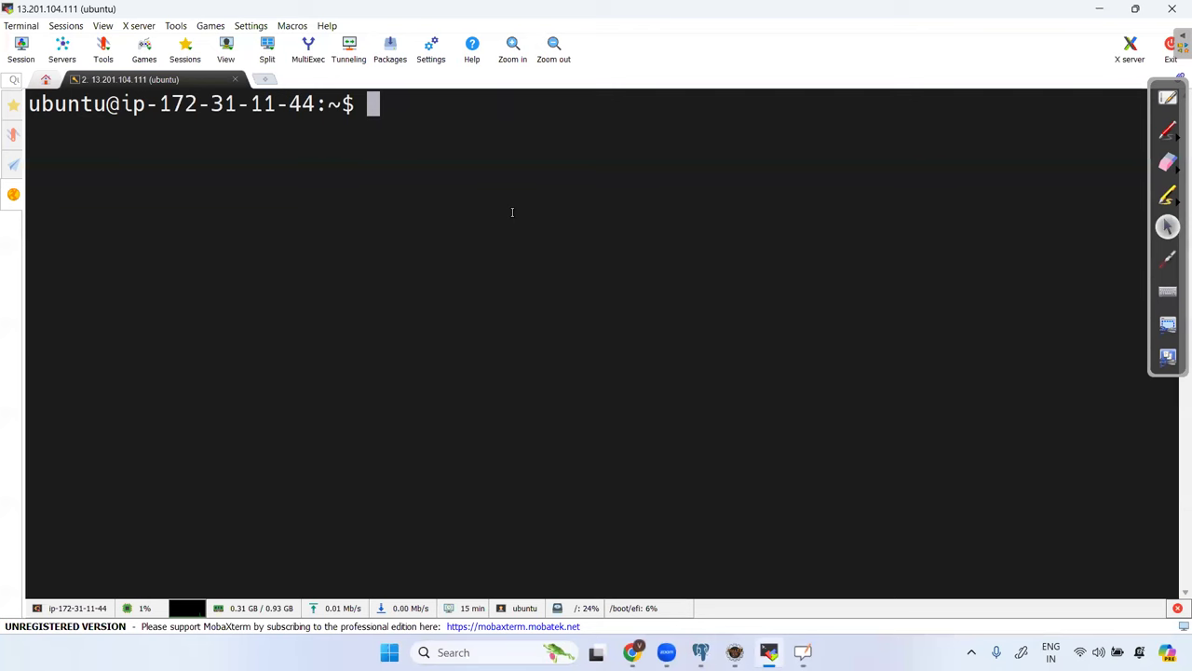
# List the home directory with ls -l to find the cloned folder
pyautogui.write('cd l-')
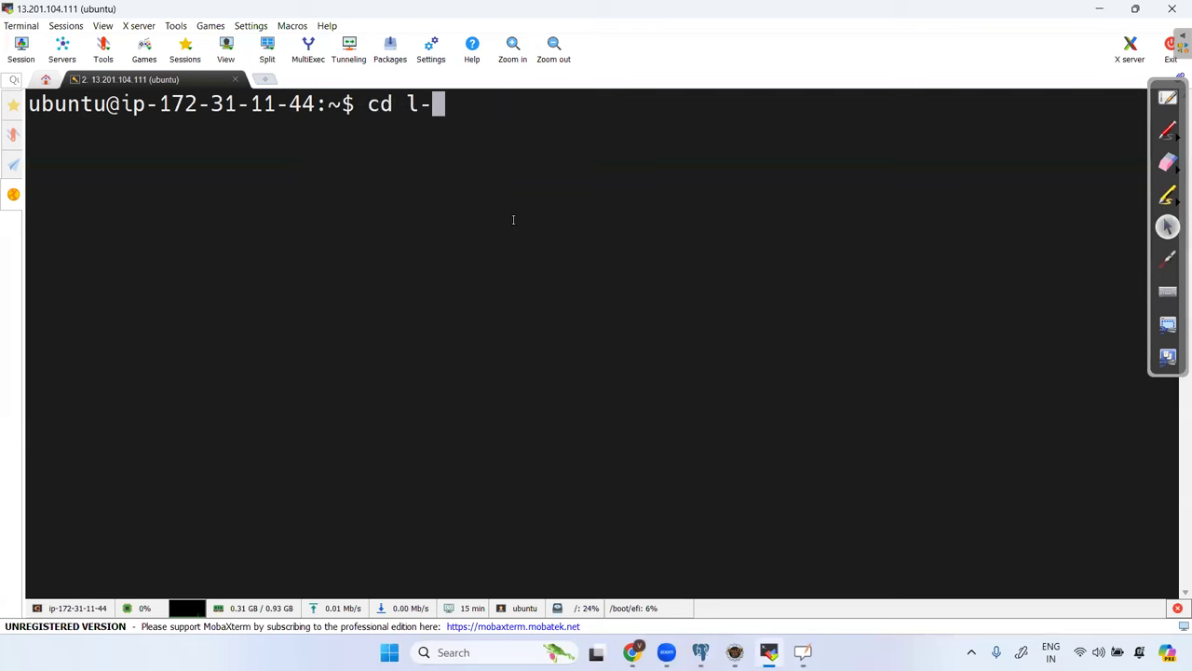
pyautogui.press('Return')
pyautogui.write('c')
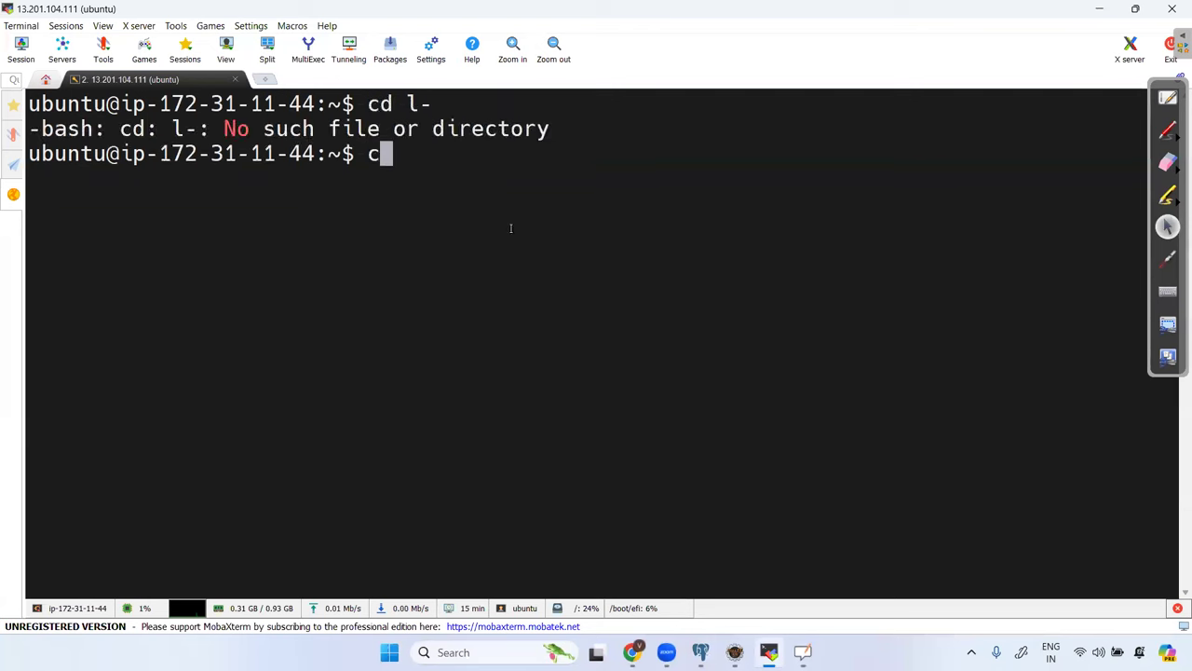
pyautogui.press('BackSpace')
pyautogui.write('ls -l')
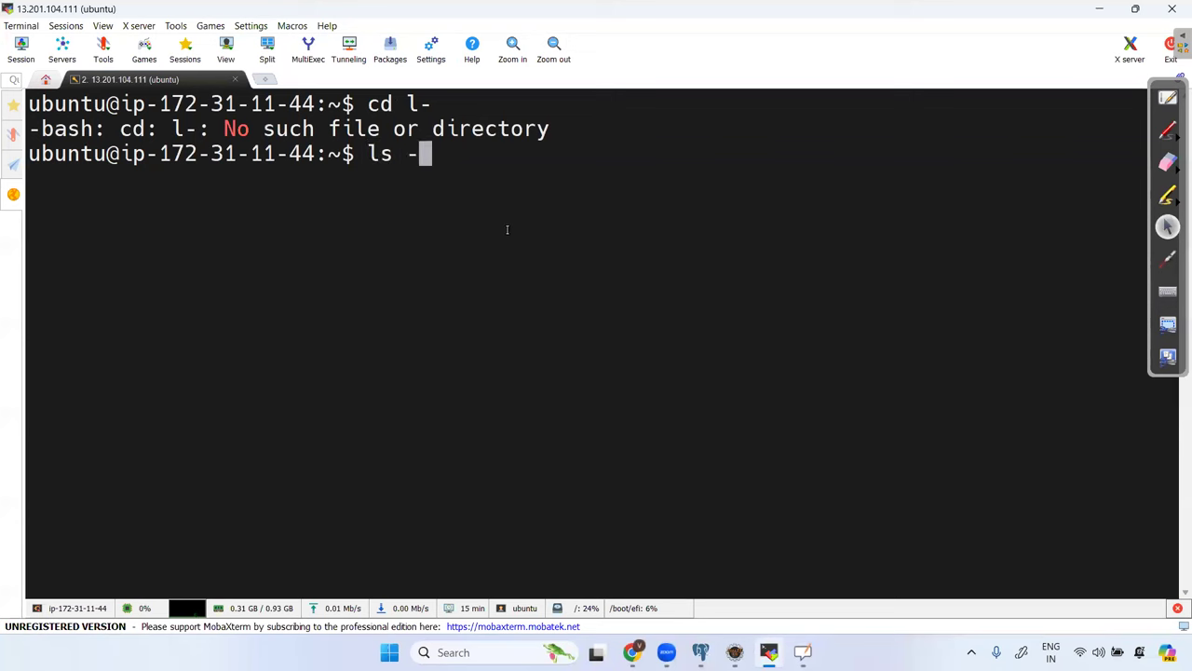
pyautogui.press('Return')
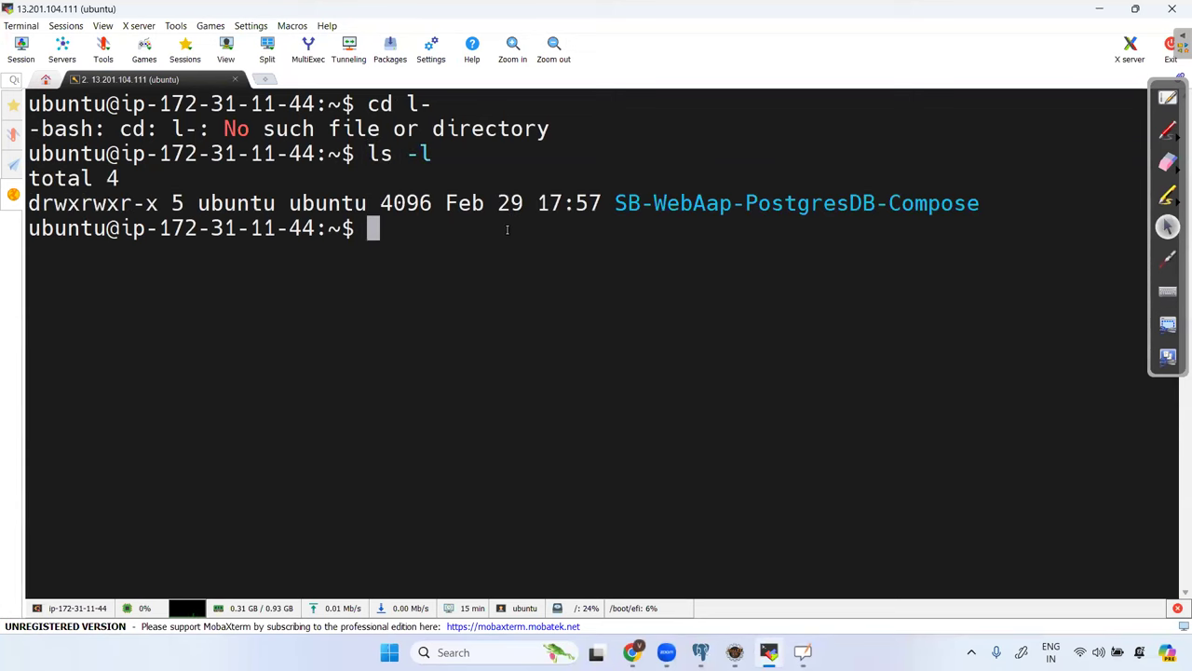
# Enter the SB-WebAap-PostgresDB-Compose folder using Tab completion and list its files with ls -l
pyautogui.write('cd')
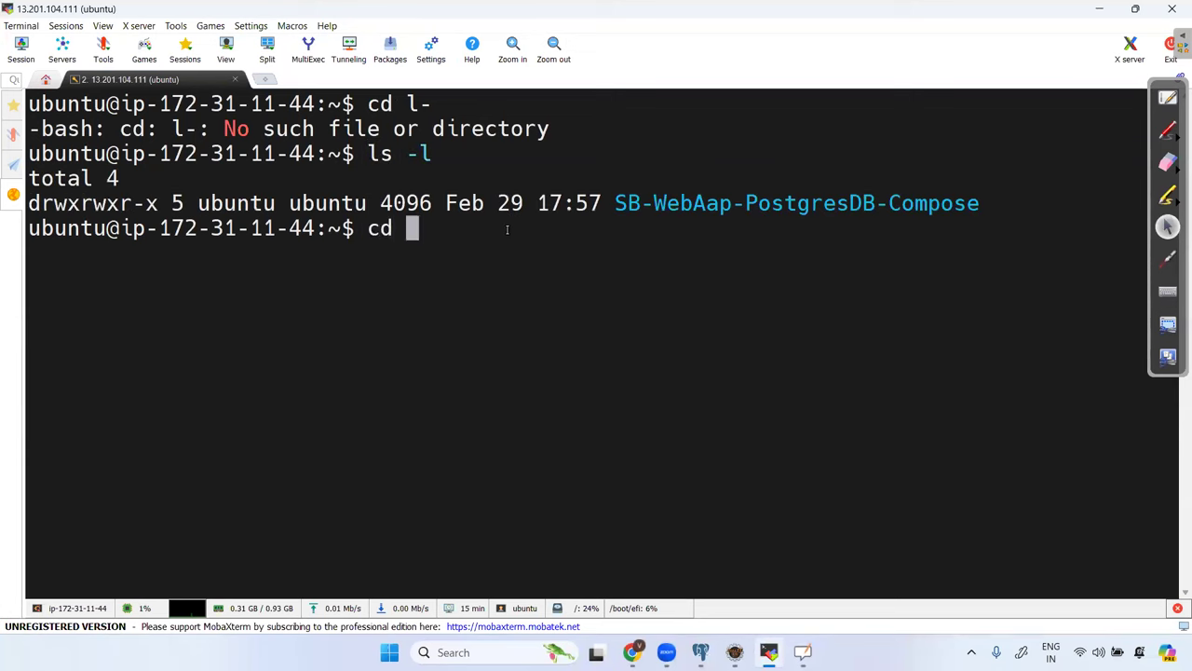
pyautogui.moveTo(28, 203); pyautogui.dragTo(54, 205)
pyautogui.write('cd')
pyautogui.press('BackSpace')
pyautogui.press('BackSpace')
pyautogui.write('S')
pyautogui.press('Tab')
pyautogui.press('Return')
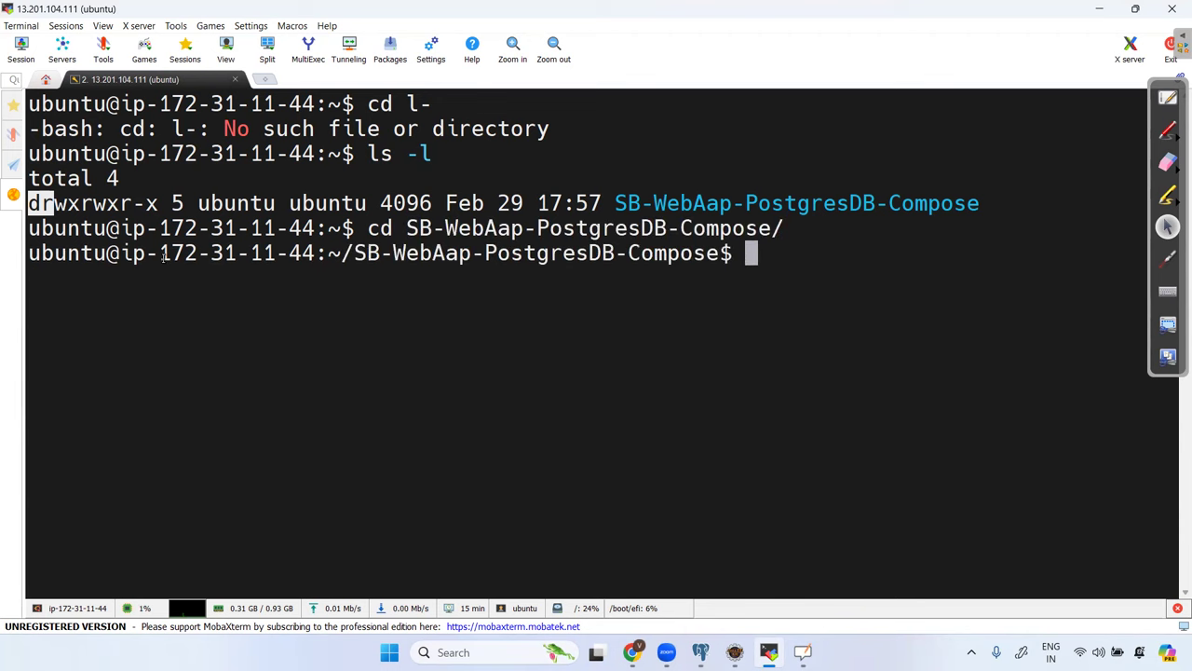
pyautogui.write('ls -l')
pyautogui.press('Return')
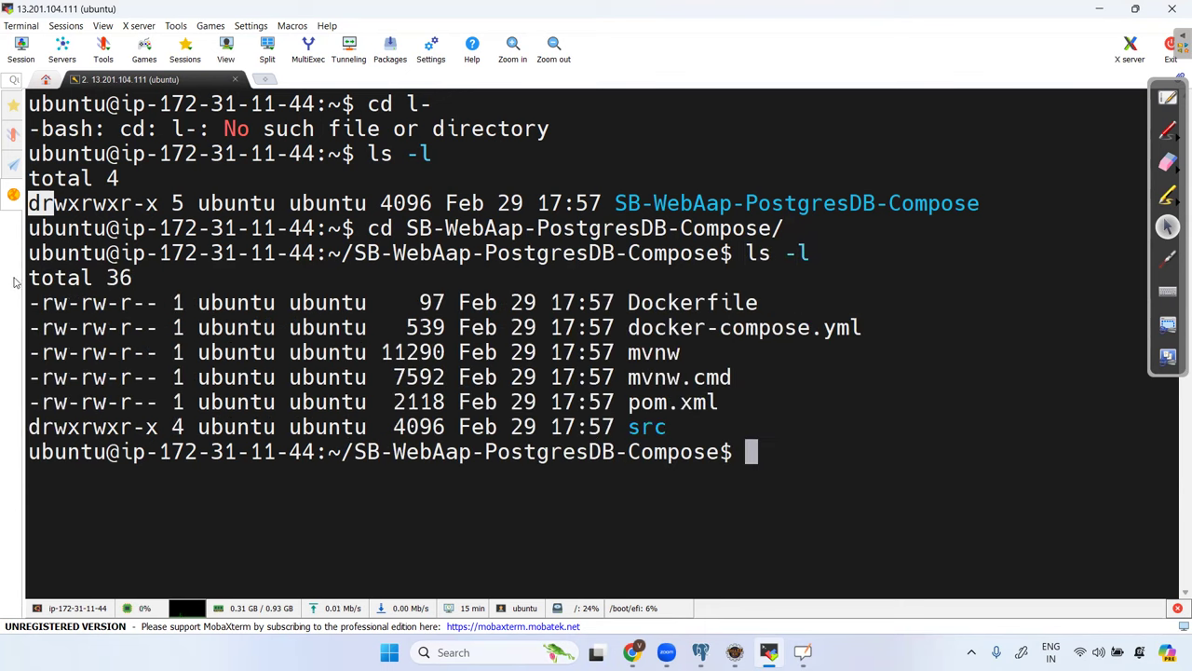
# Highlight the Dockerfile and docker-compose.yml entries in the listing
pyautogui.moveTo(31, 303); pyautogui.dragTo(42, 303)
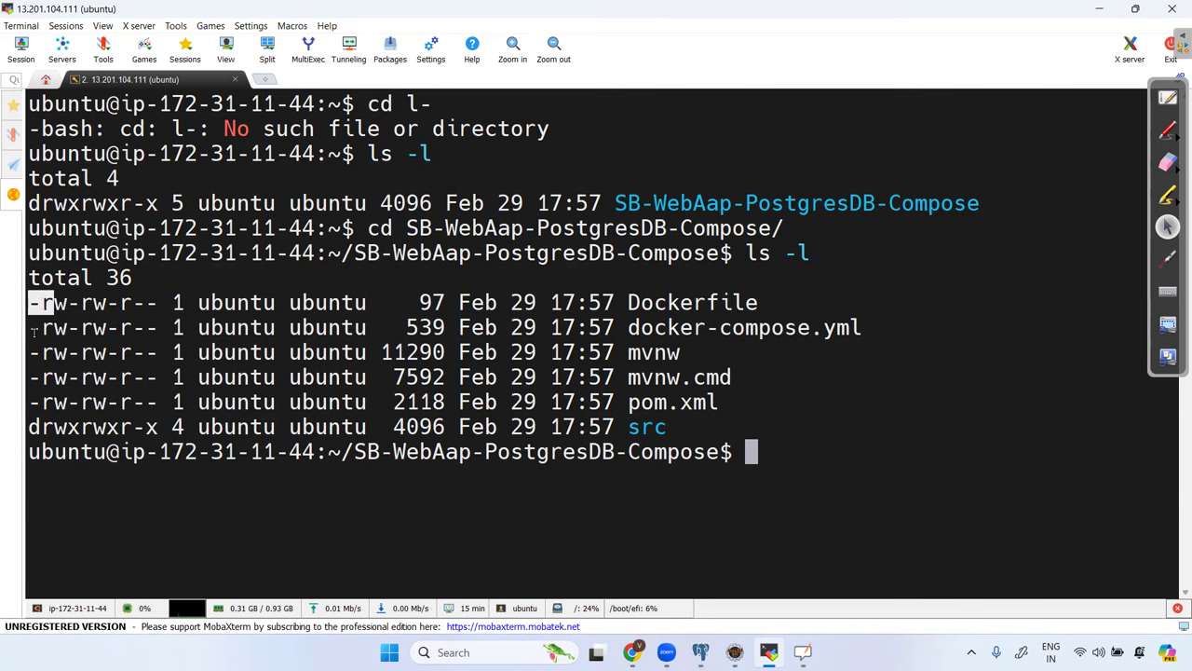
pyautogui.click(33, 331)
pyautogui.moveTo(32, 308); pyautogui.dragTo(43, 375)
pyautogui.click(43, 375)
pyautogui.moveTo(751, 300); pyautogui.dragTo(643, 305)
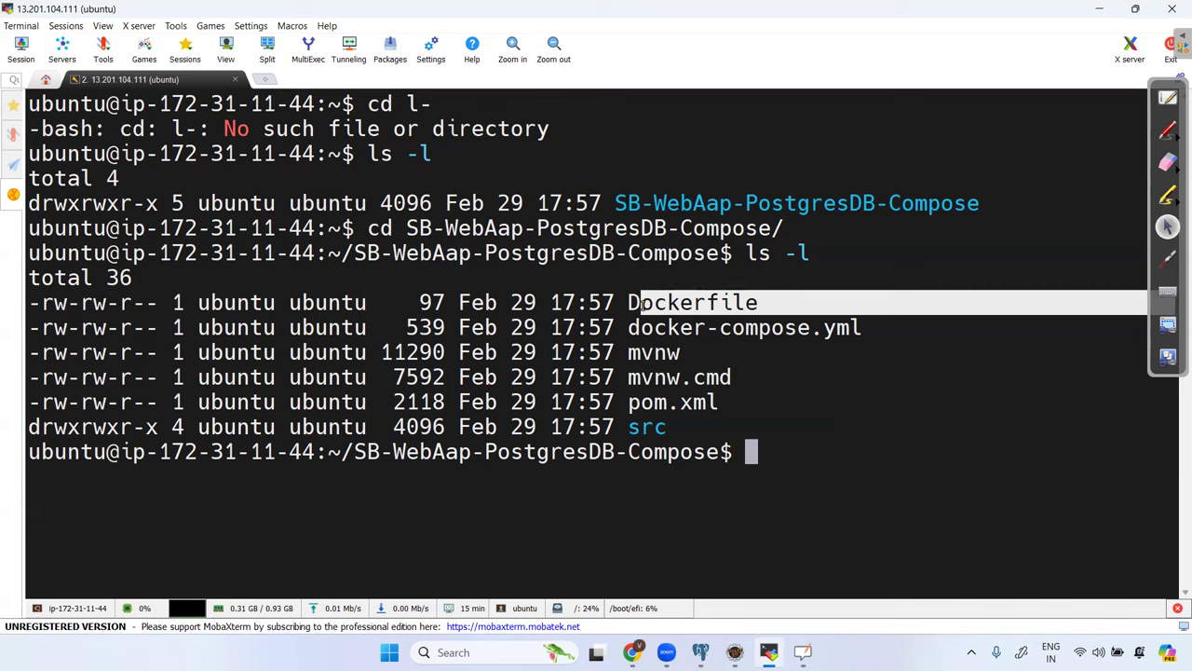
pyautogui.click(641, 306)
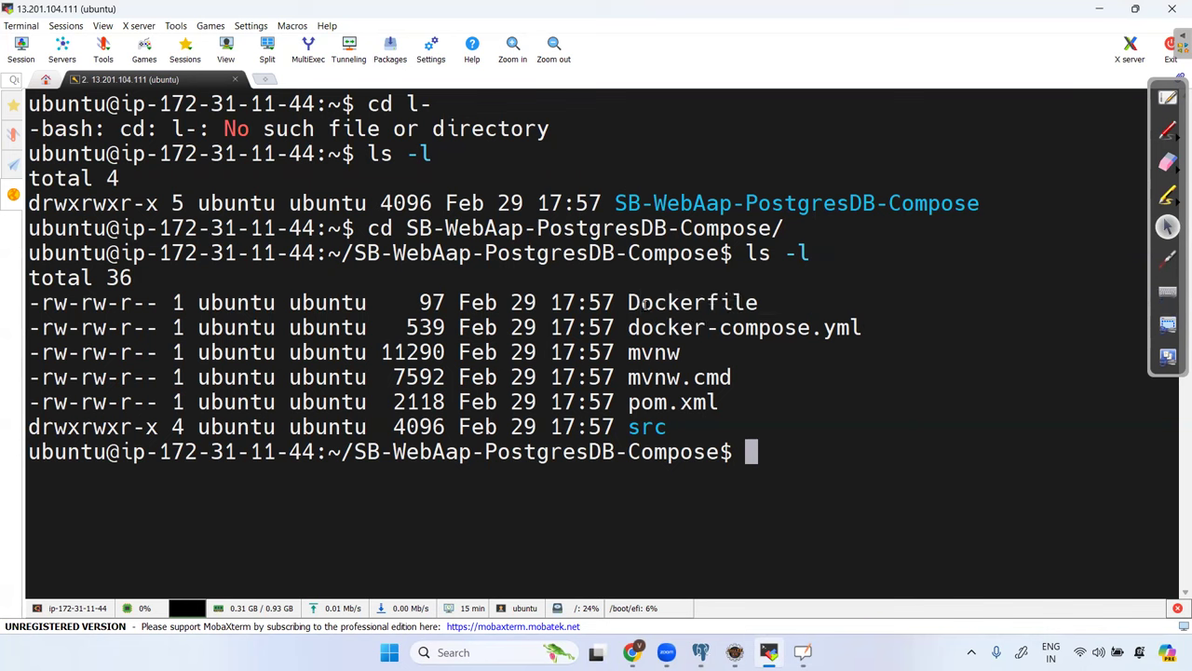
pyautogui.moveTo(754, 301); pyautogui.dragTo(632, 303)
pyautogui.click(637, 302)
pyautogui.moveTo(41, 304); pyautogui.dragTo(149, 308)
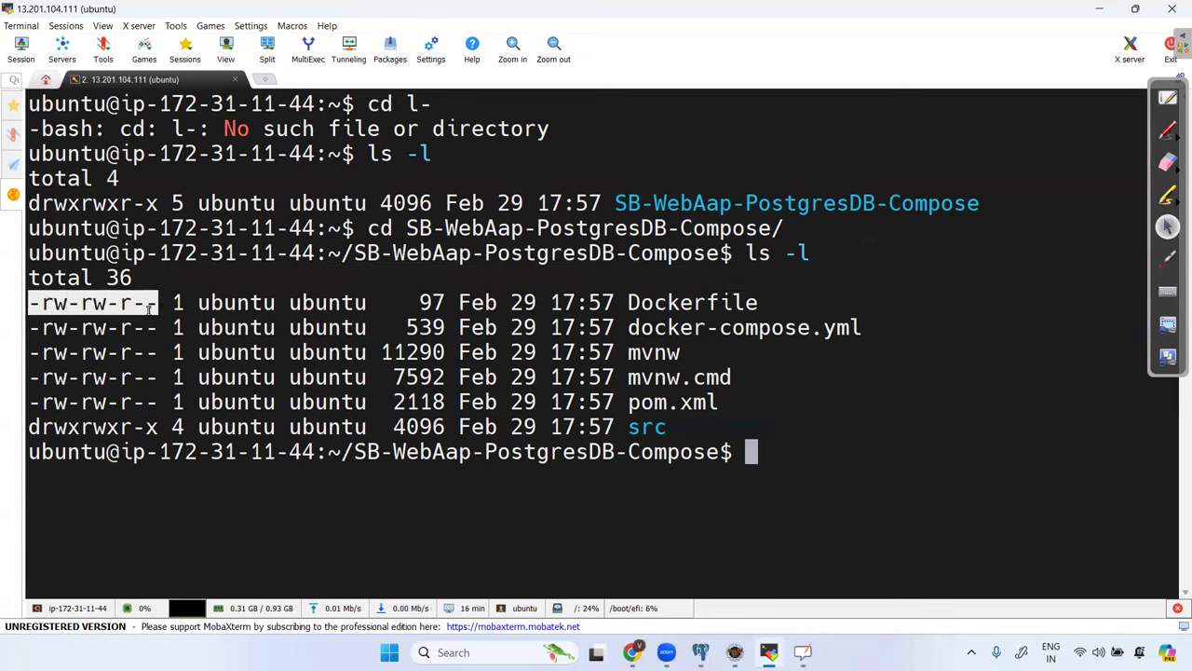
pyautogui.moveTo(630, 328); pyautogui.dragTo(861, 329)
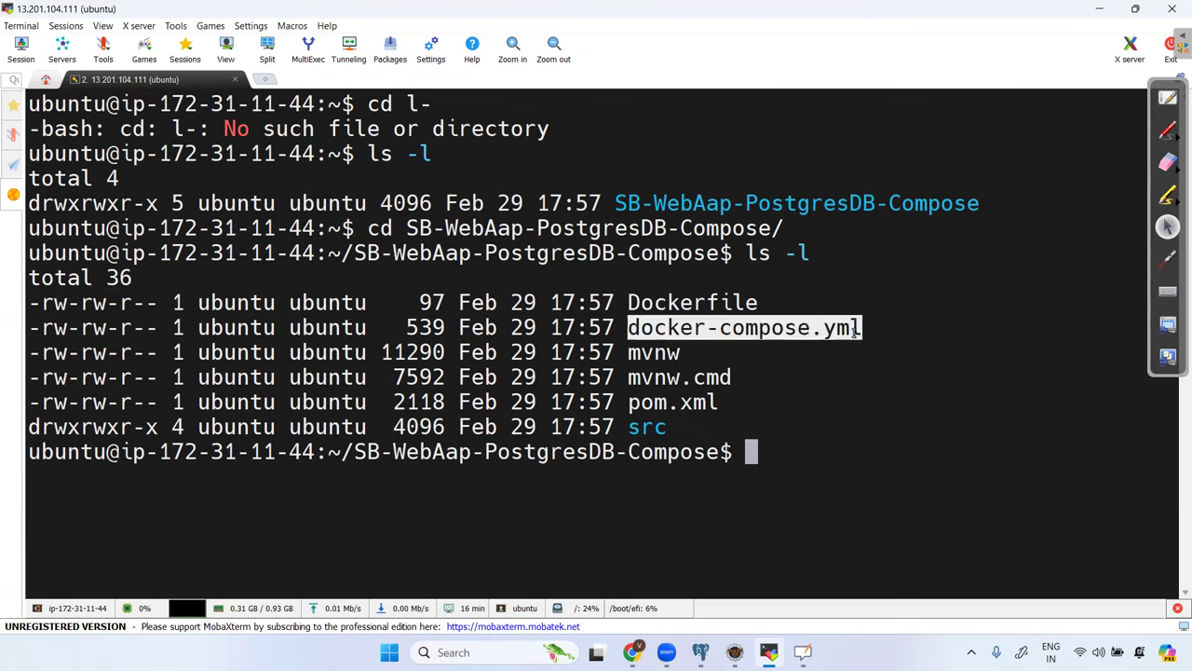
pyautogui.click(770, 457)
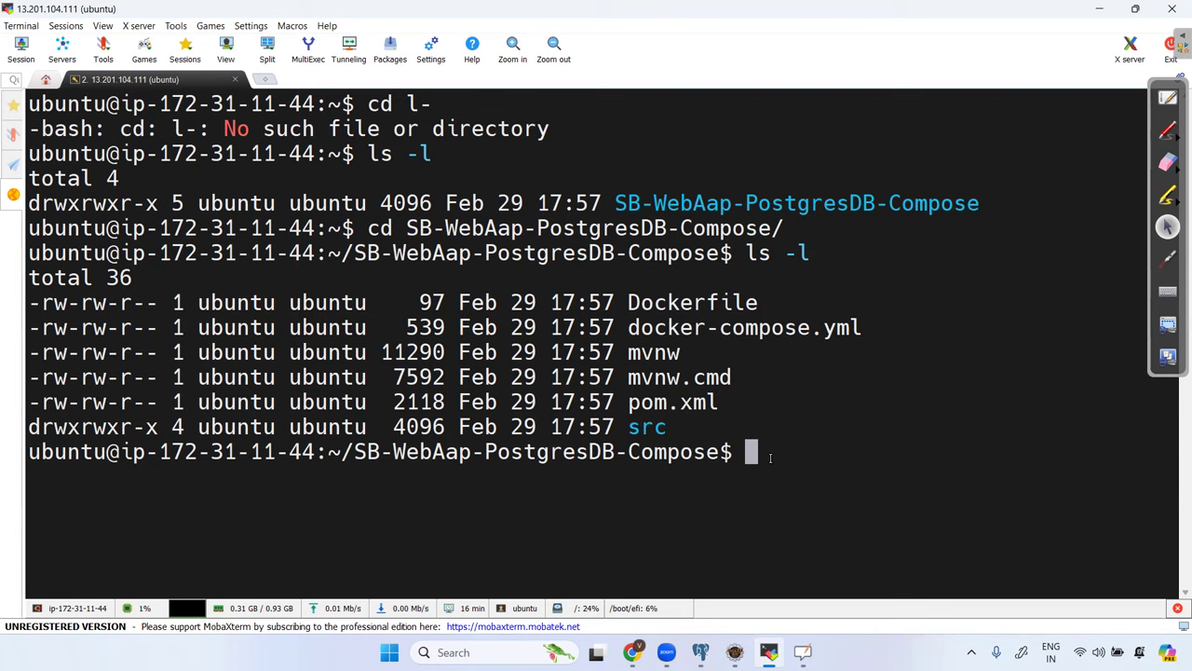
# Check whether Maven is installed with sudo maven -v
pyautogui.write('sudo')
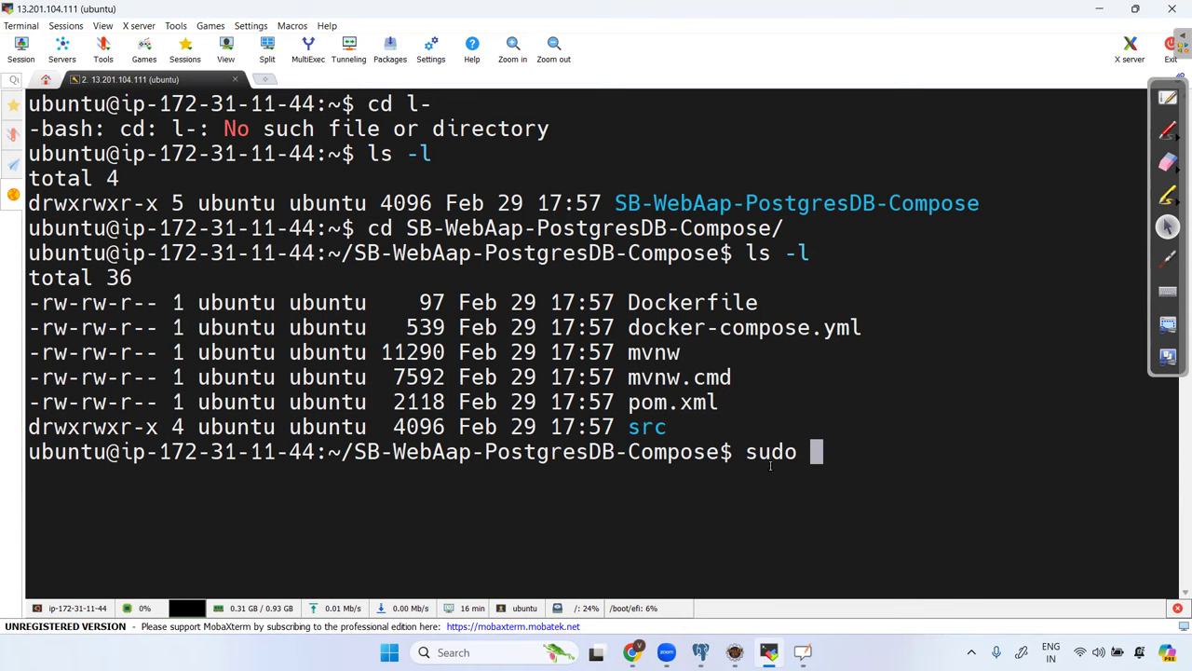
pyautogui.write('ma')
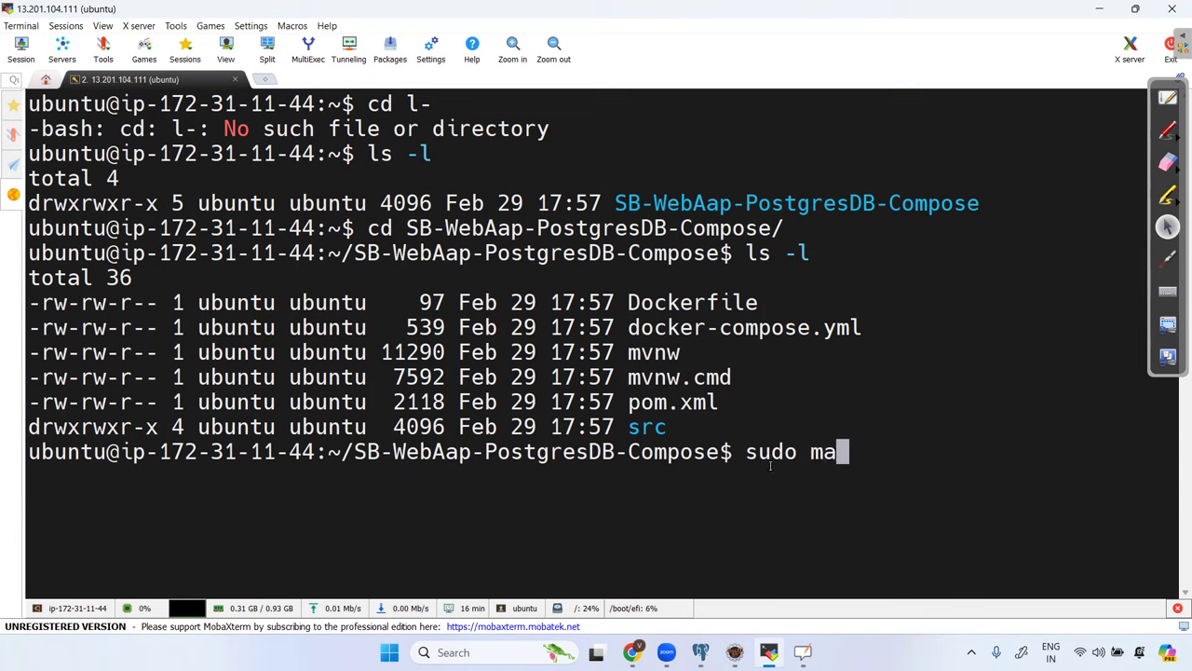
pyautogui.write('ven -versi')
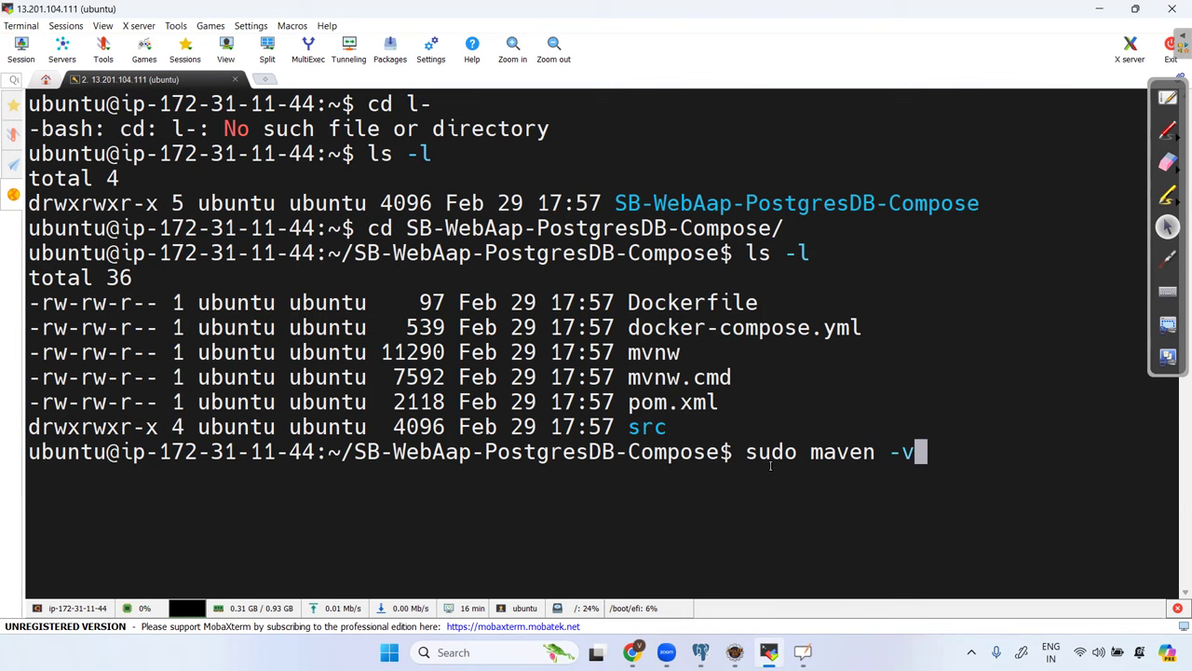
pyautogui.press('BackSpace')
pyautogui.press('BackSpace')
pyautogui.press('BackSpace')
pyautogui.press('BackSpace')
pyautogui.press('Return')
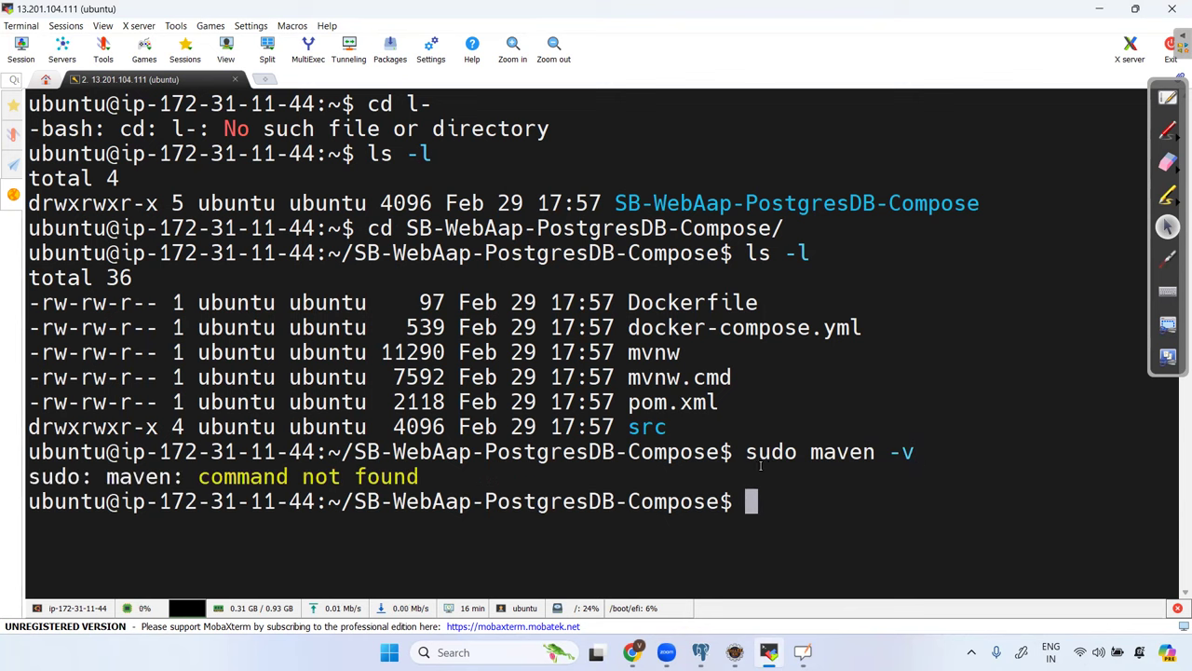
# Install Maven with sudo apt-get install maven, fixing the sudo typo and answering y
pyautogui.write('suod apt')
pyautogui.press('BackSpace')
pyautogui.write('-get ')
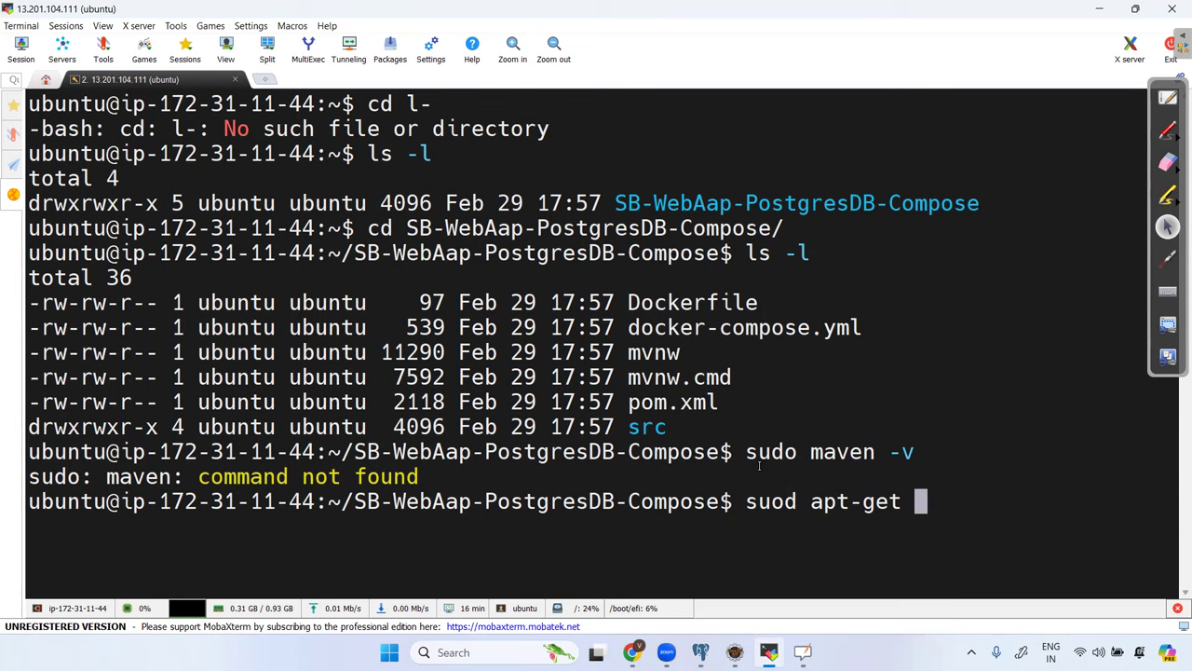
pyautogui.write('install maven')
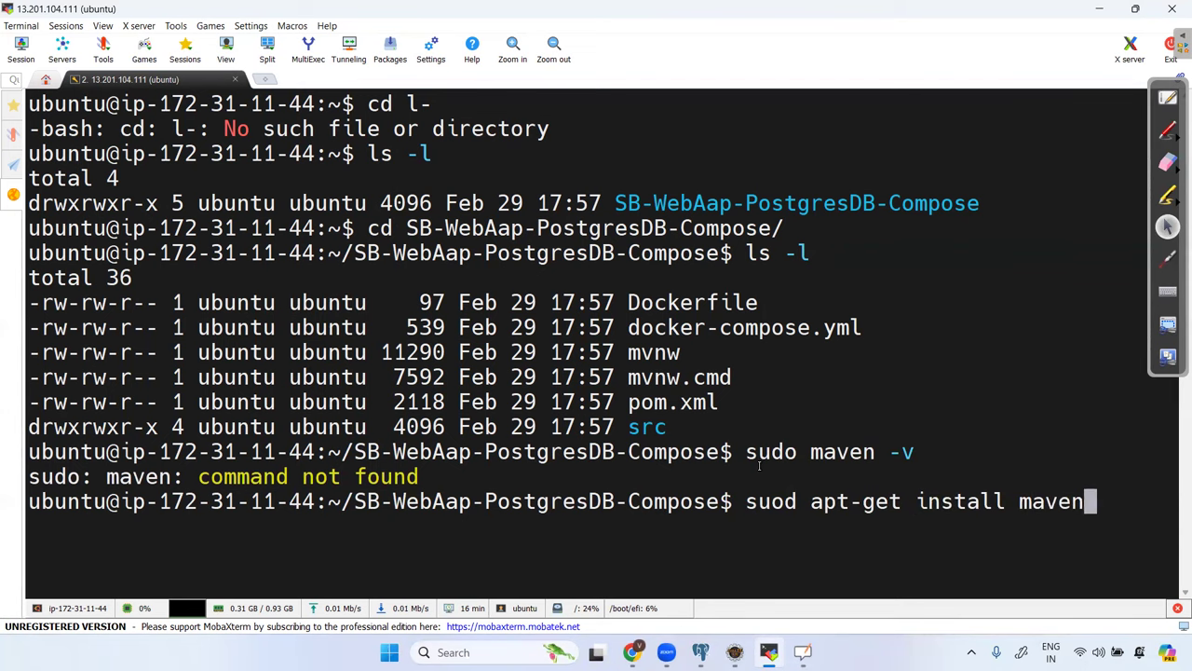
pyautogui.press('Return')
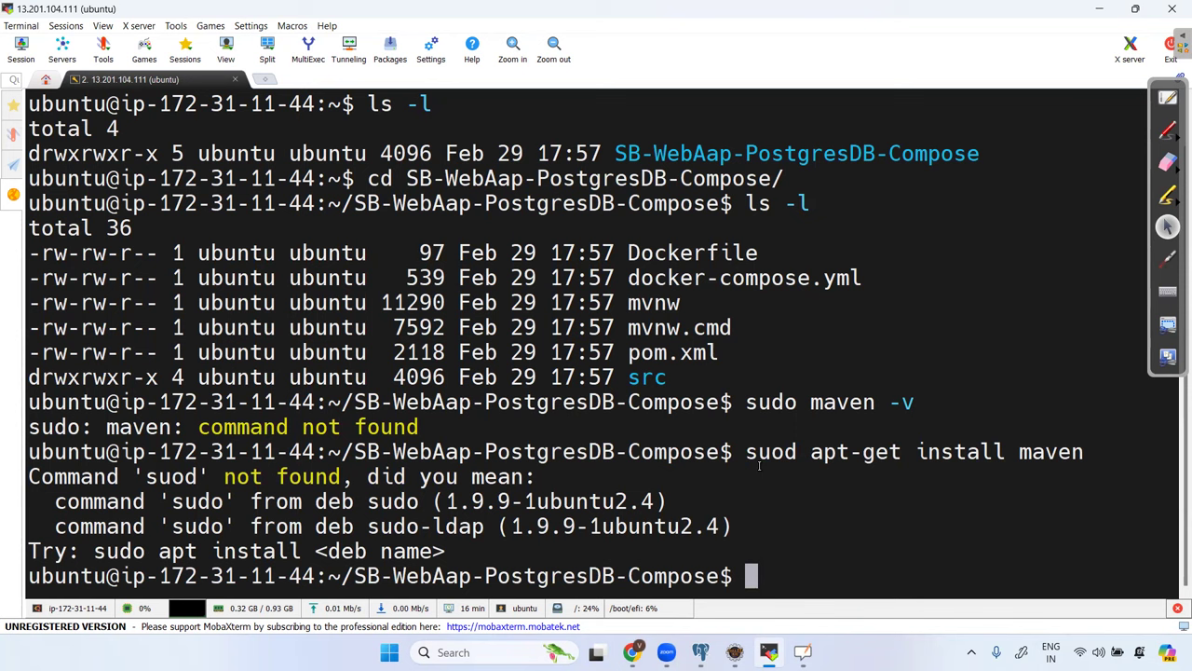
pyautogui.press('Up')
pyautogui.press('Left')
pyautogui.press('Left')
pyautogui.press('Left')
pyautogui.press('Left')
pyautogui.press('Left')
pyautogui.press('Left')
pyautogui.press('Left')
pyautogui.press('Left')
pyautogui.press('Left')
pyautogui.press('Left')
pyautogui.press('Left')
pyautogui.press('Left')
pyautogui.press('Left')
pyautogui.press('Left')
pyautogui.press('Left')
pyautogui.press('Left')
pyautogui.press('Left')
pyautogui.press('Left')
pyautogui.press('Left')
pyautogui.press('Left')
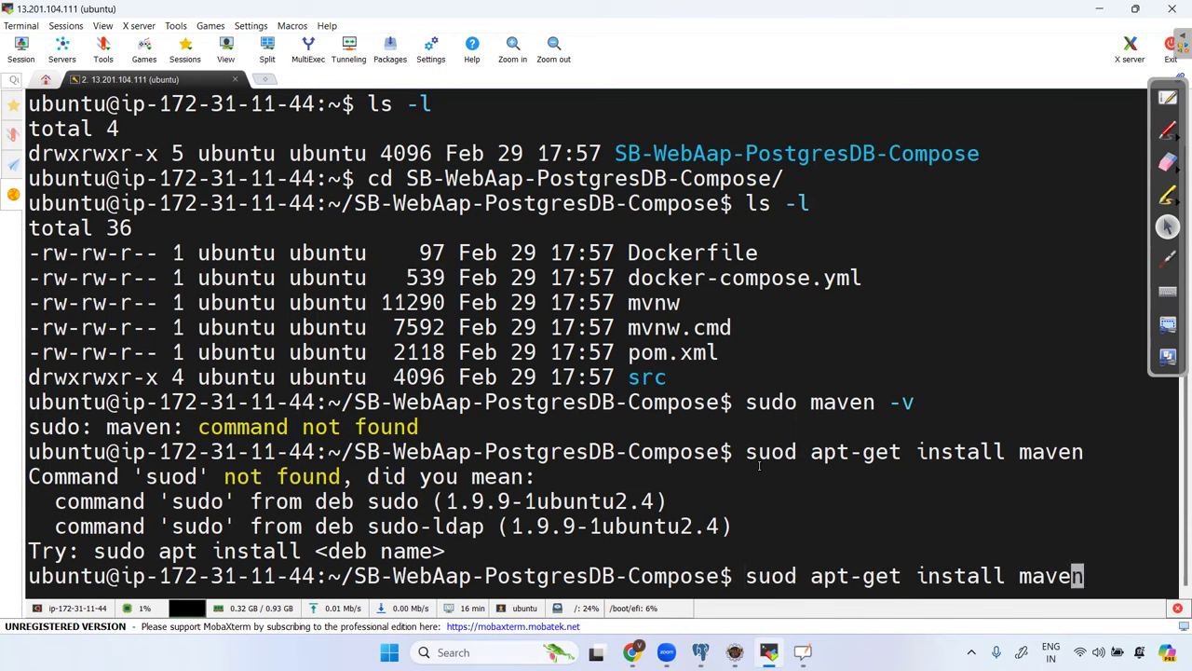
pyautogui.press('Right')
pyautogui.press('BackSpace')
pyautogui.press('BackSpace')
pyautogui.write('do')
pyautogui.press('Return')
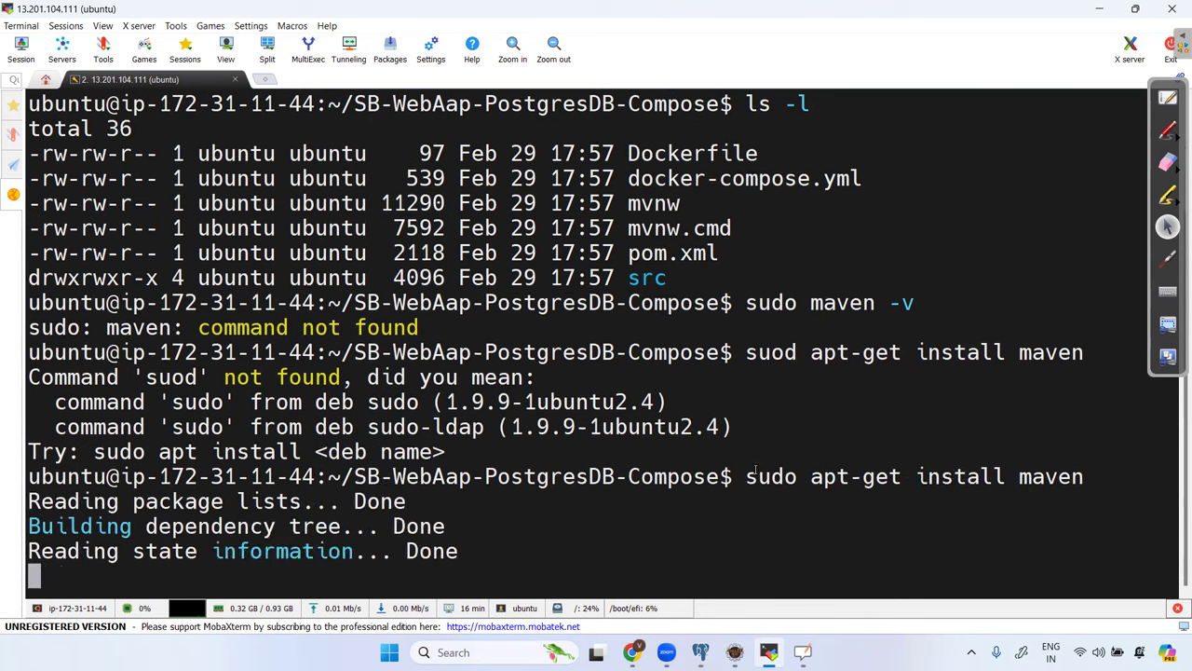
pyautogui.write('y')
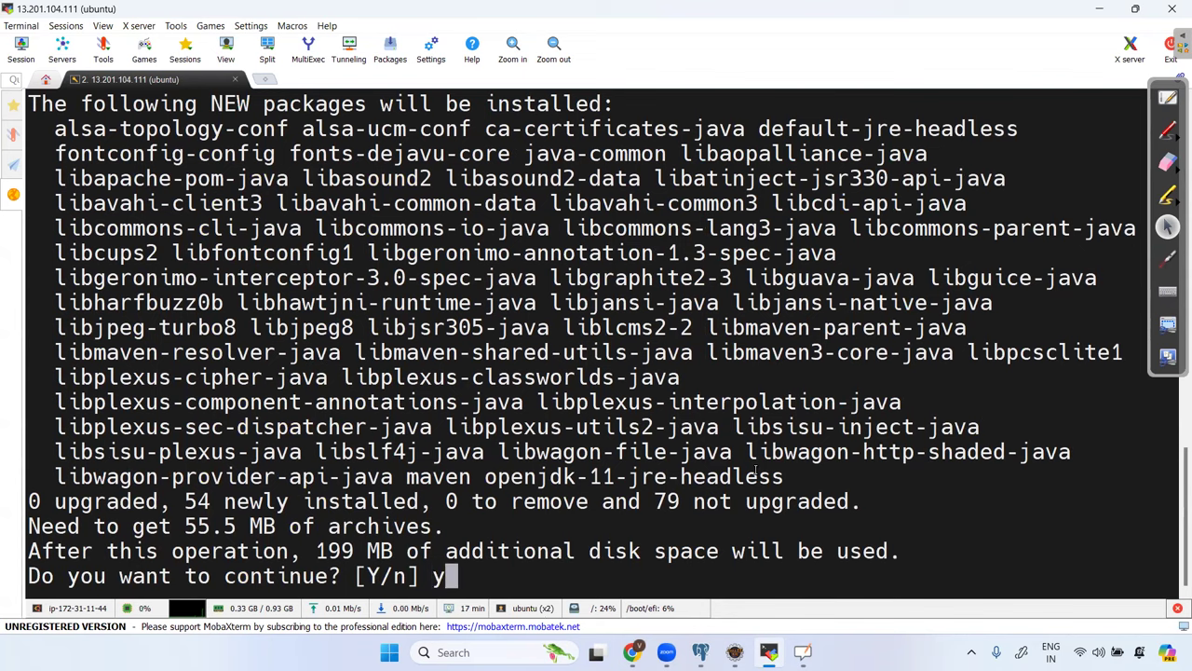
pyautogui.press('Return')
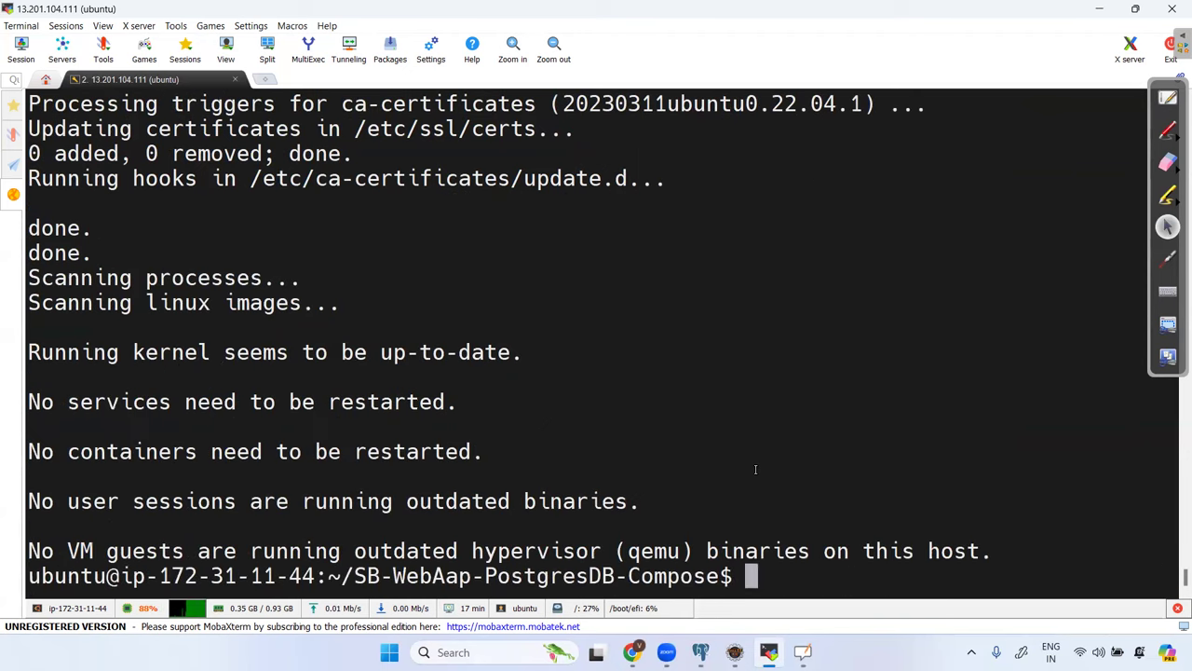
# Clear the terminal and run java -v to check the Java installation
pyautogui.write('clear')
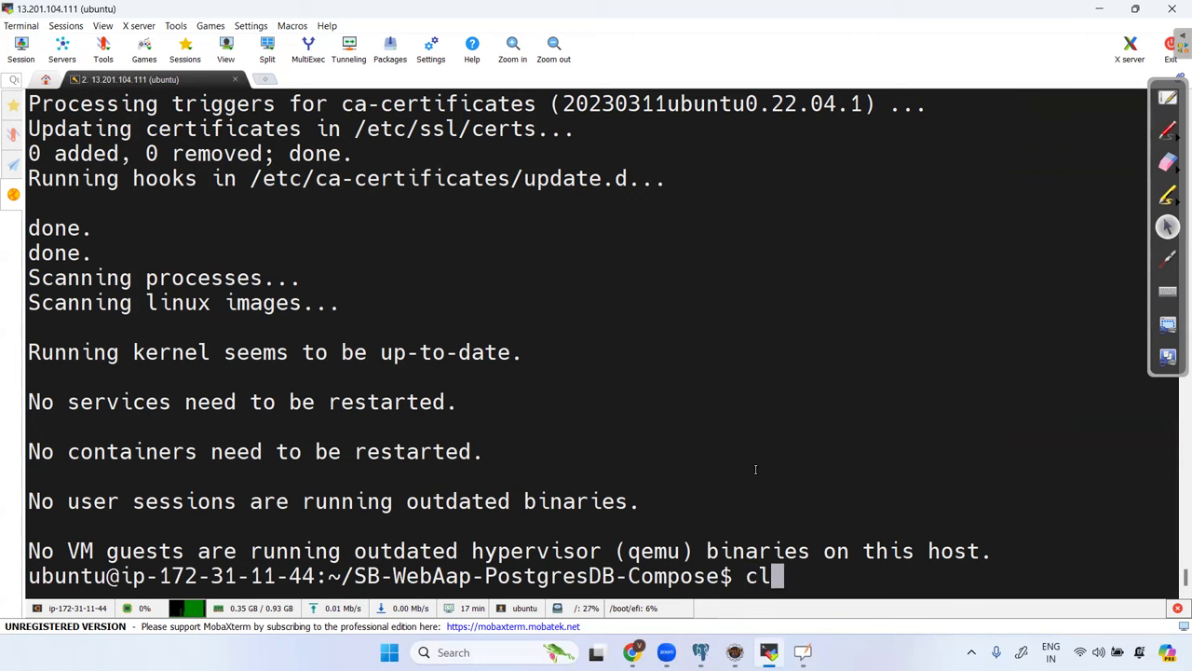
pyautogui.press('Return')
pyautogui.write('java -v')
pyautogui.press('Return')
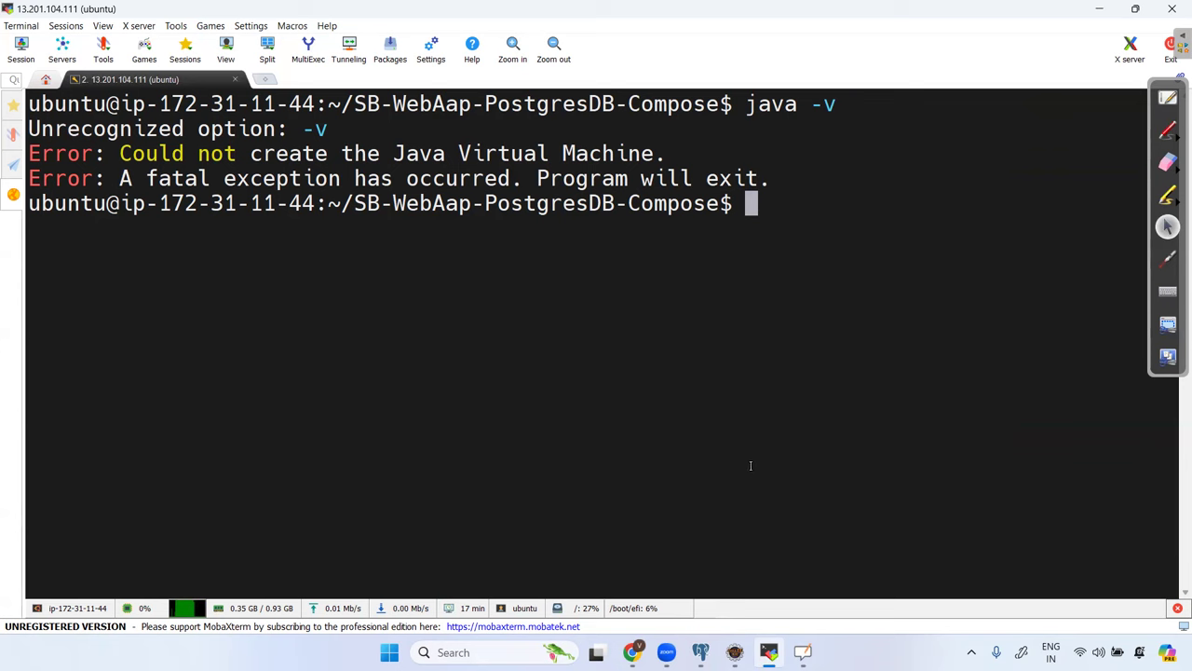
# Check the Maven installation with mvn -v after the misspelt maven --verson attempt
pyautogui.write('maven --verson')
pyautogui.press('Return')
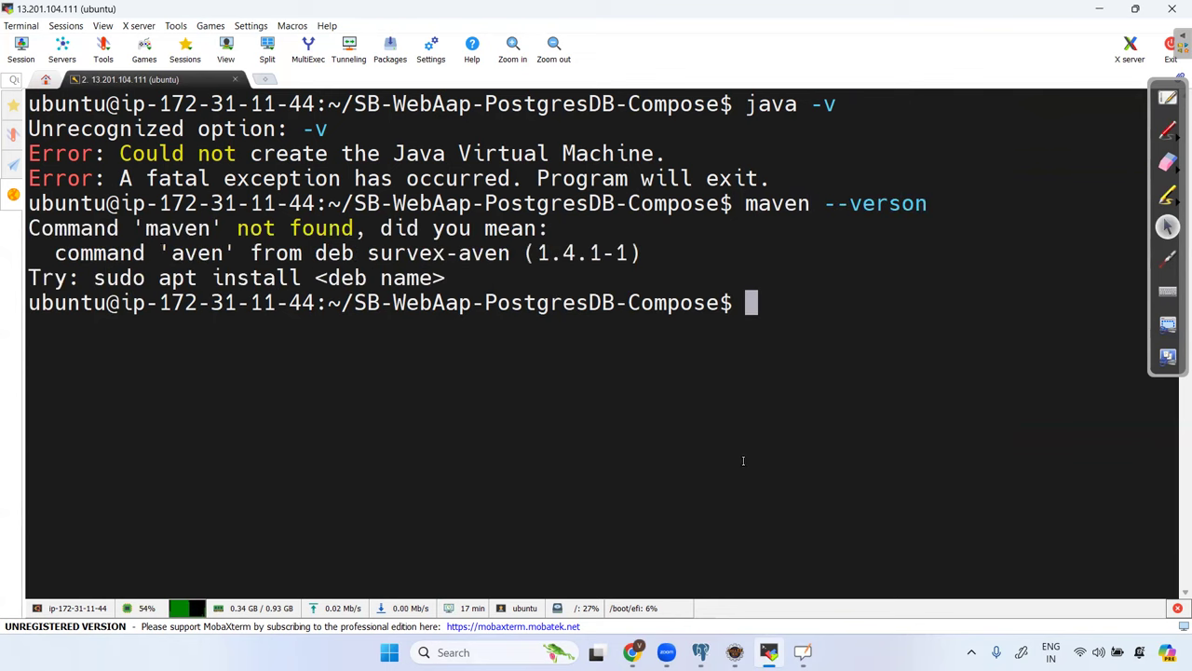
pyautogui.press('Up')
pyautogui.press('BackSpace')
pyautogui.press('BackSpace')
pyautogui.press('BackSpace')
pyautogui.press('BackSpace')
pyautogui.press('BackSpace')
pyautogui.press('BackSpace')
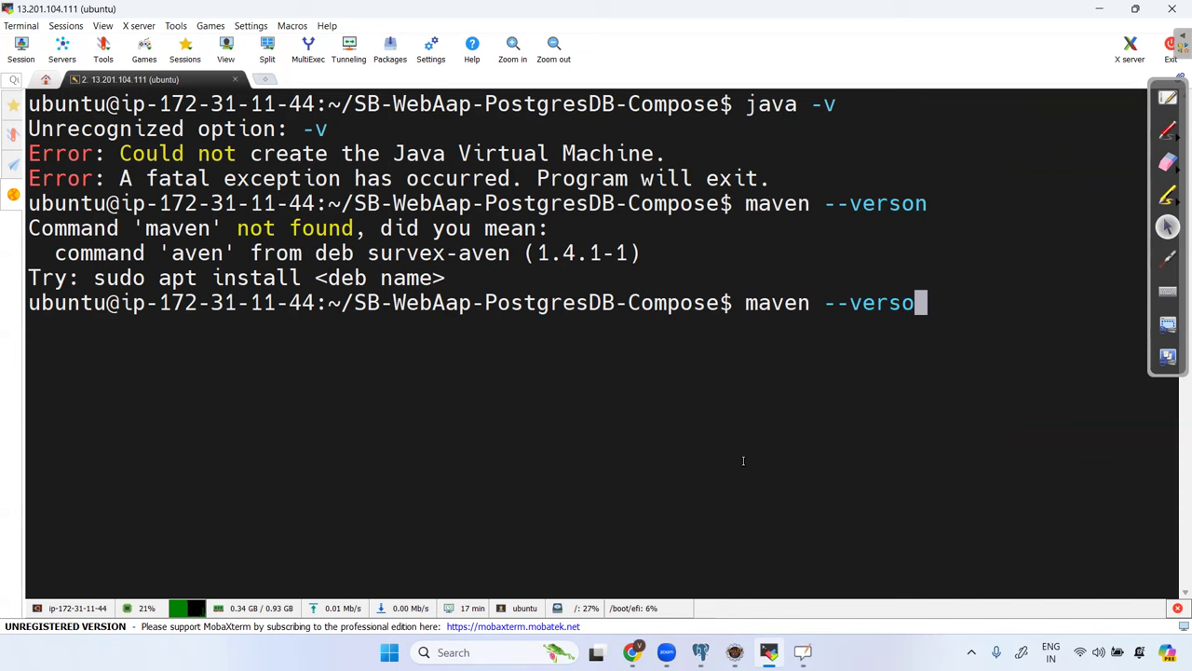
pyautogui.press('BackSpace')
pyautogui.press('BackSpace')
pyautogui.press('BackSpace')
pyautogui.press('BackSpace')
pyautogui.press('BackSpace')
pyautogui.press('BackSpace')
pyautogui.press('BackSpace')
pyautogui.press('BackSpace')
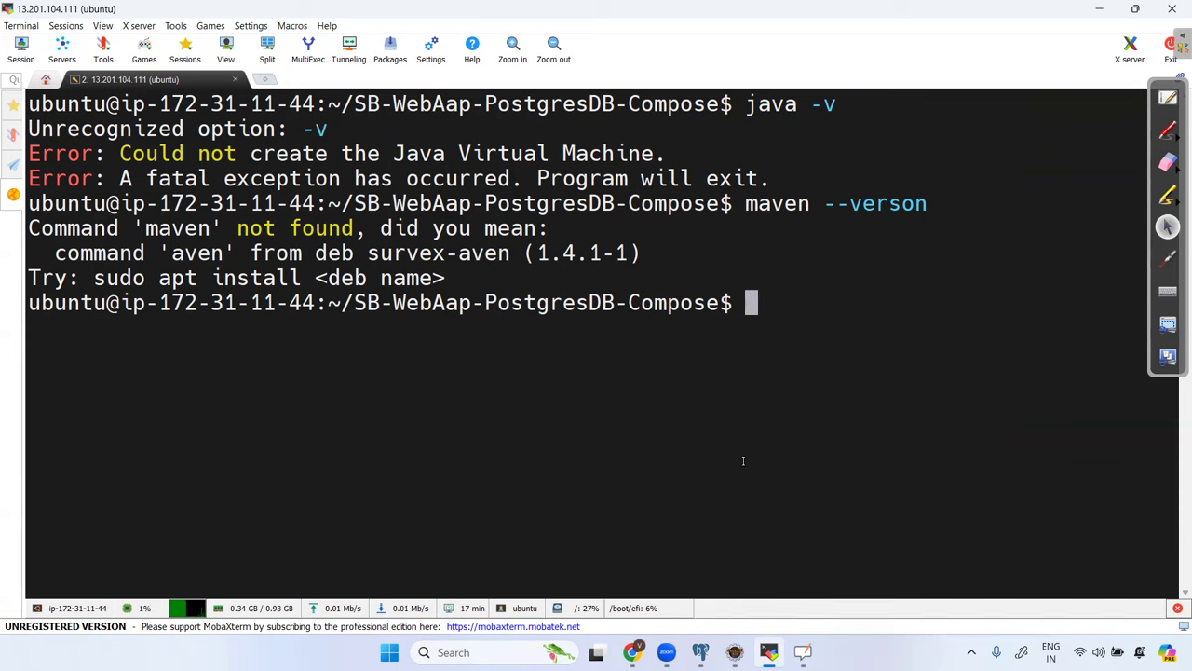
pyautogui.write('mvn ')
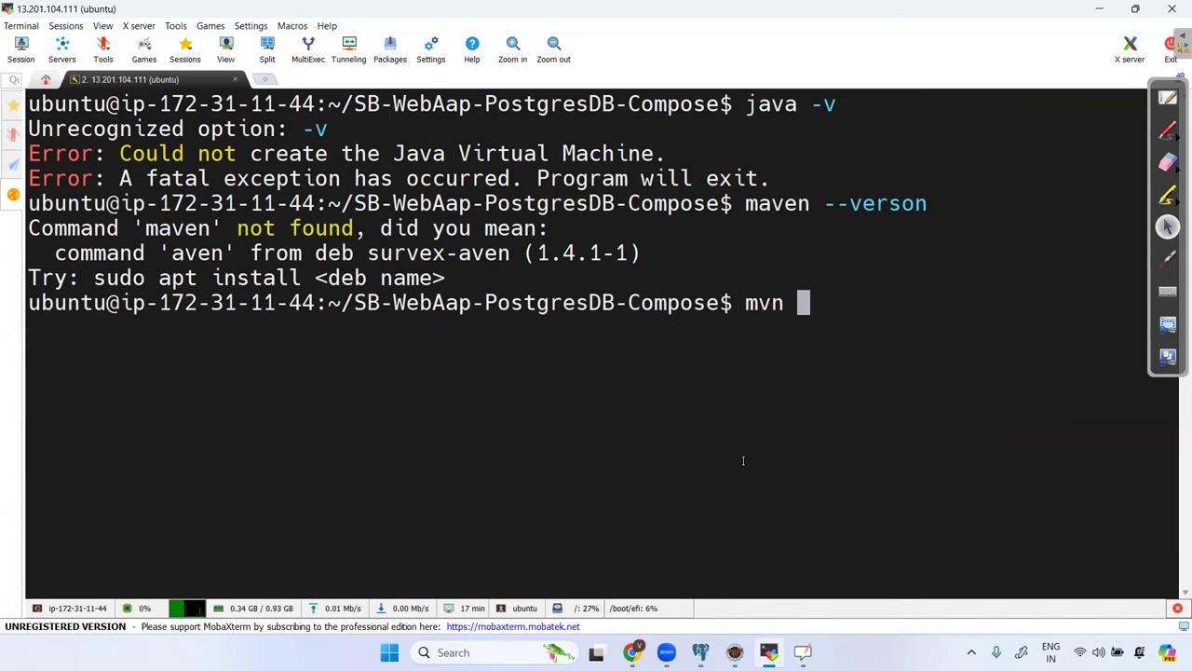
pyautogui.write('-v')
pyautogui.press('Return')
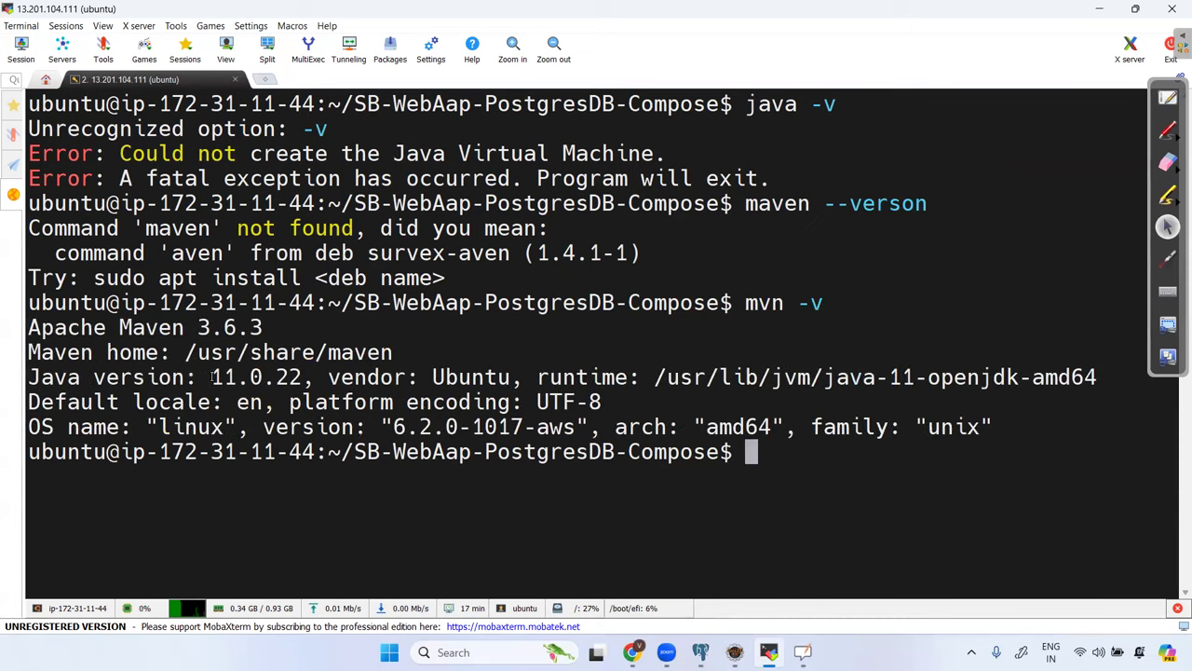
# Highlight Java 11.0.22 and Maven 3.6.3 in the output, then begin typing sudo apt-get install docker
pyautogui.moveTo(210, 376); pyautogui.dragTo(301, 376)
pyautogui.moveTo(200, 329); pyautogui.dragTo(267, 328)
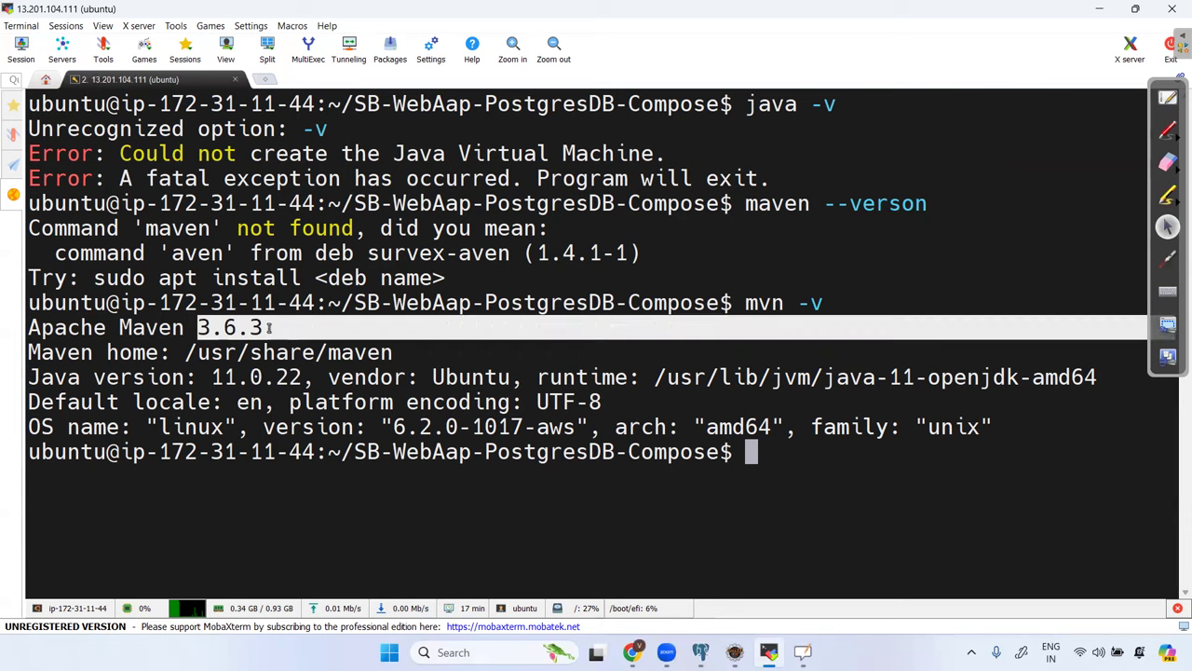
pyautogui.click(284, 329)
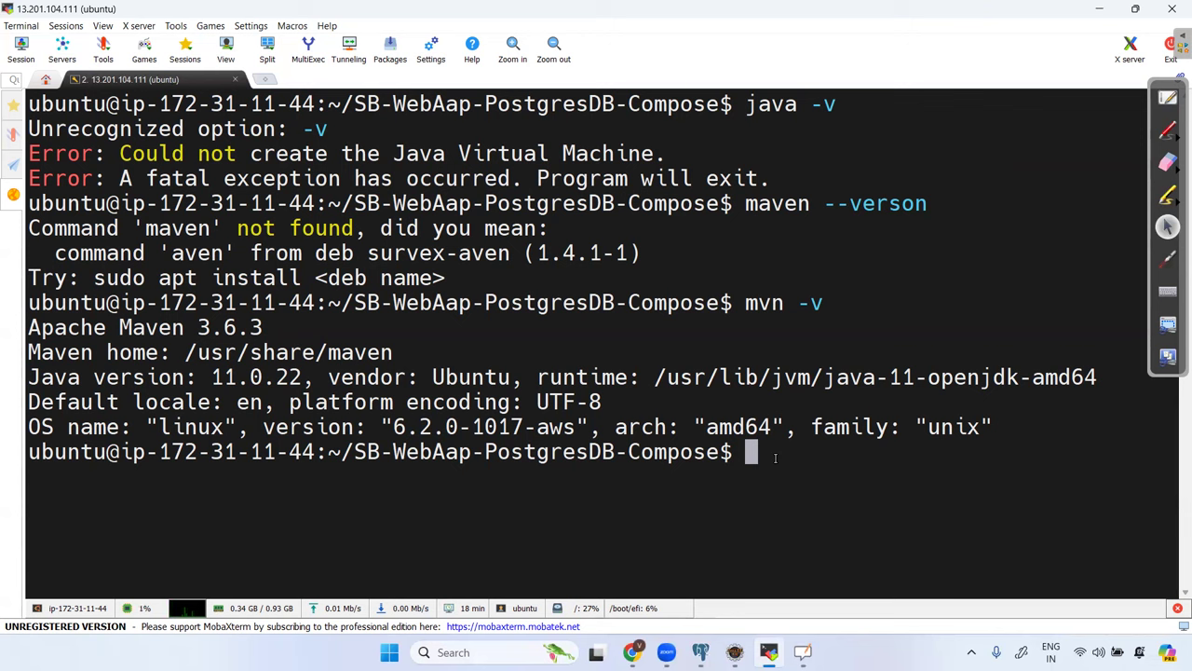
pyautogui.write('sudo ')
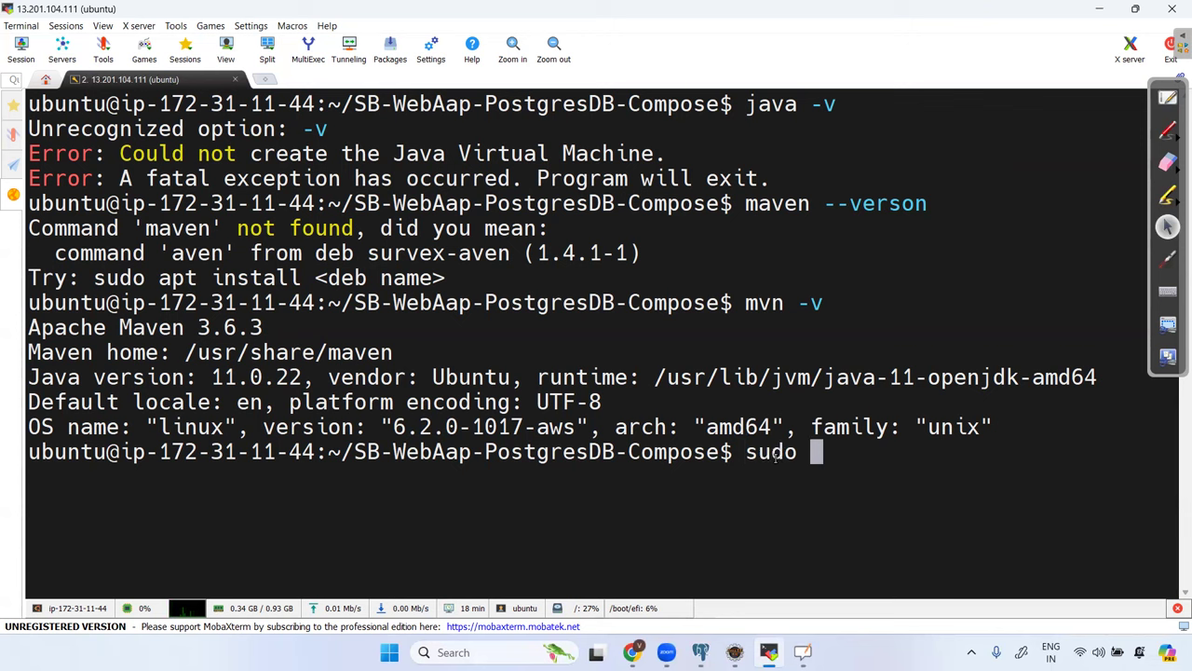
pyautogui.write('apt')
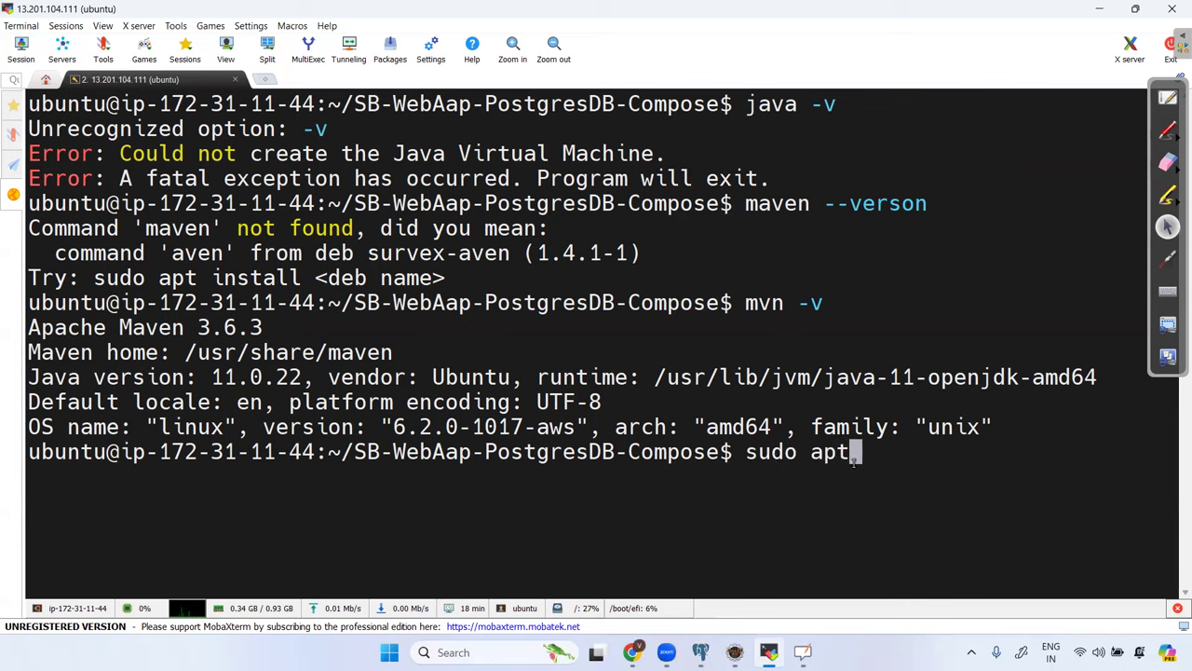
pyautogui.write('-get install ')
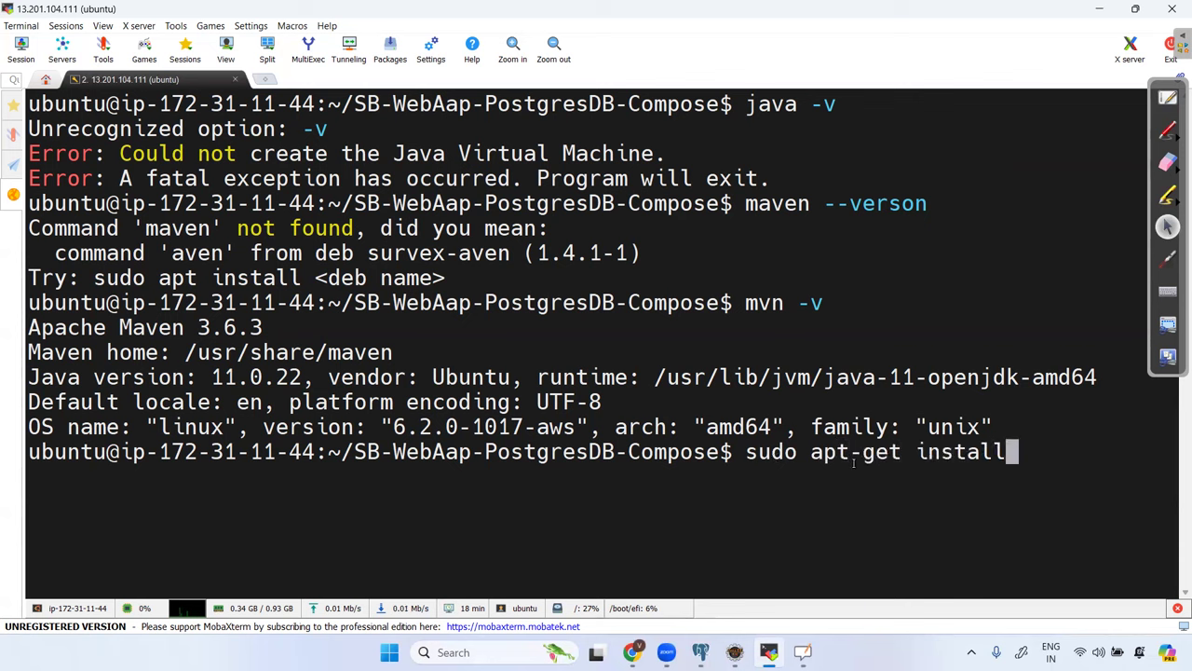
pyautogui.write('docker .i')
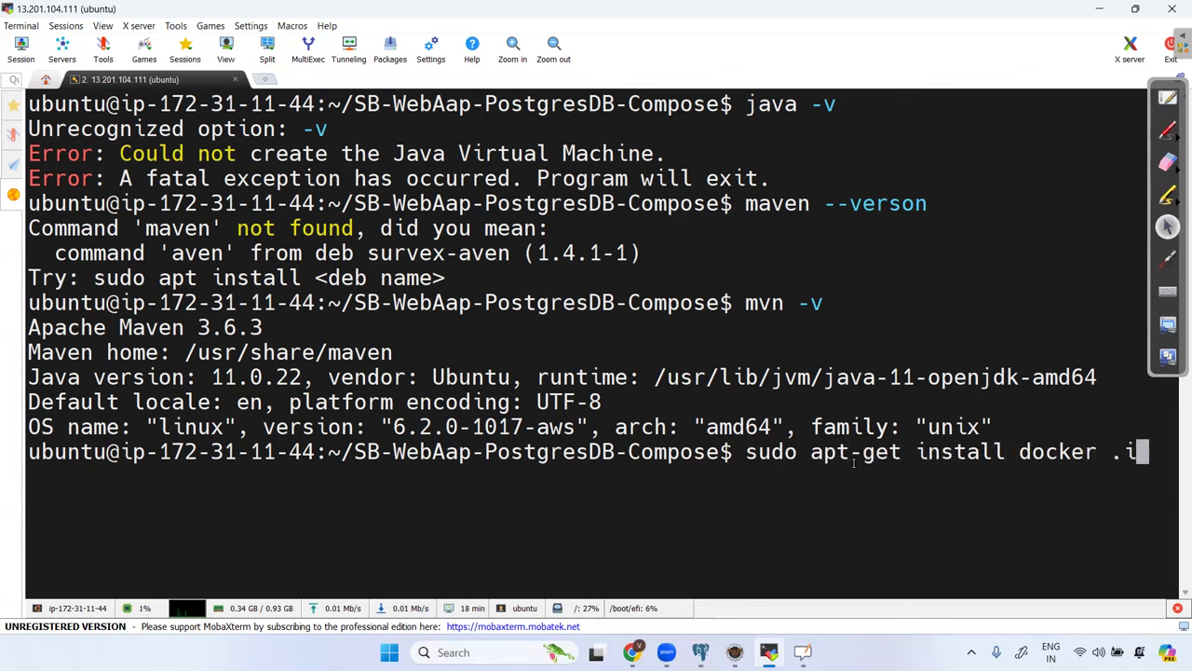
# Install docker.io with sudo apt-get install docker.io, confirming with y
pyautogui.press('BackSpace')
pyautogui.press('BackSpace')
pyautogui.write('.io')
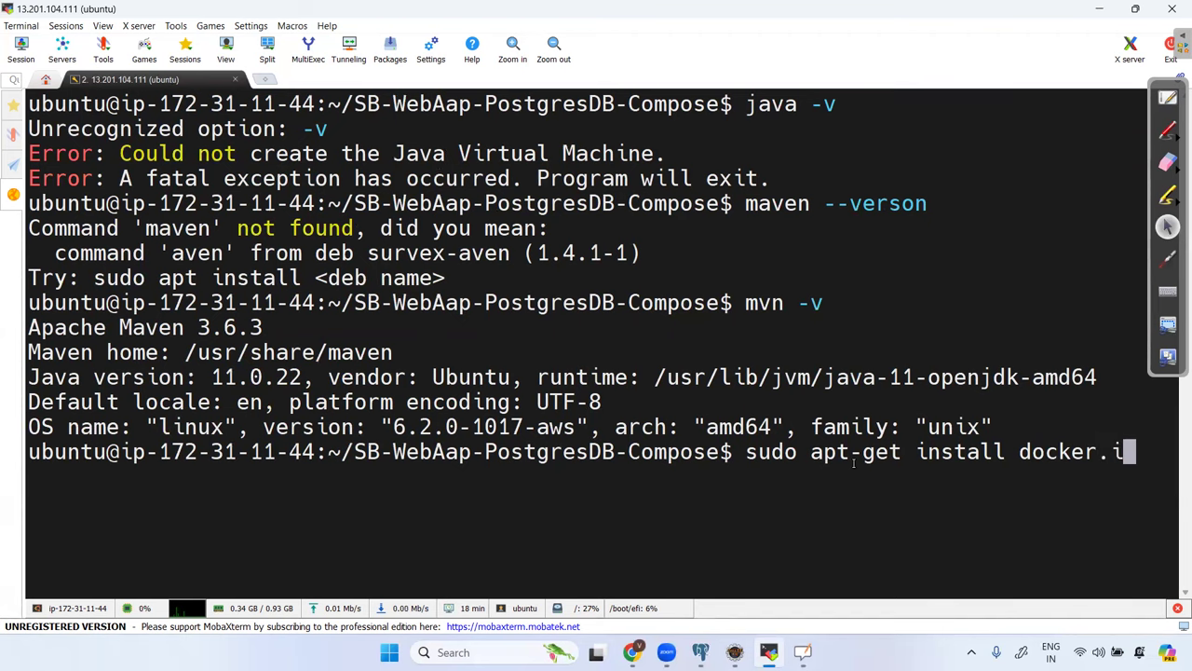
pyautogui.press('Return')
pyautogui.write('y')
pyautogui.press('Return')
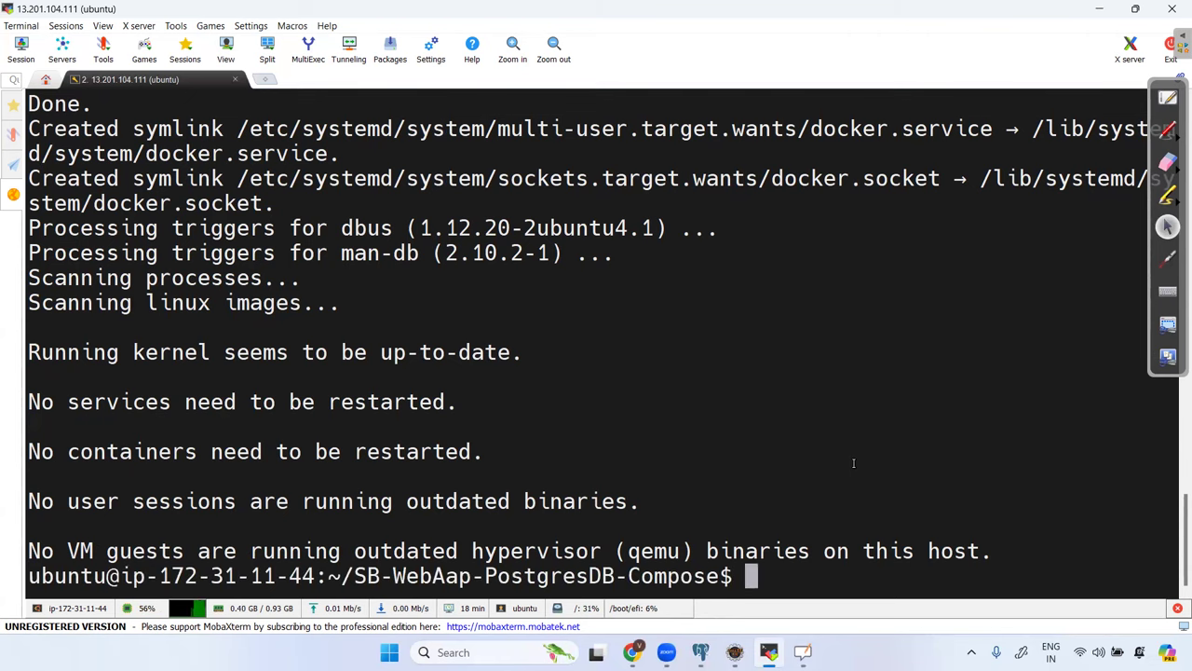
# Clear the terminal screen after a mistyped attempt
pyautogui.write('c')
pyautogui.write('r')
pyautogui.press('BackSpace')
pyautogui.press('BackSpace')
pyautogui.press('BackSpace')
pyautogui.write('aer')
pyautogui.press('Return')
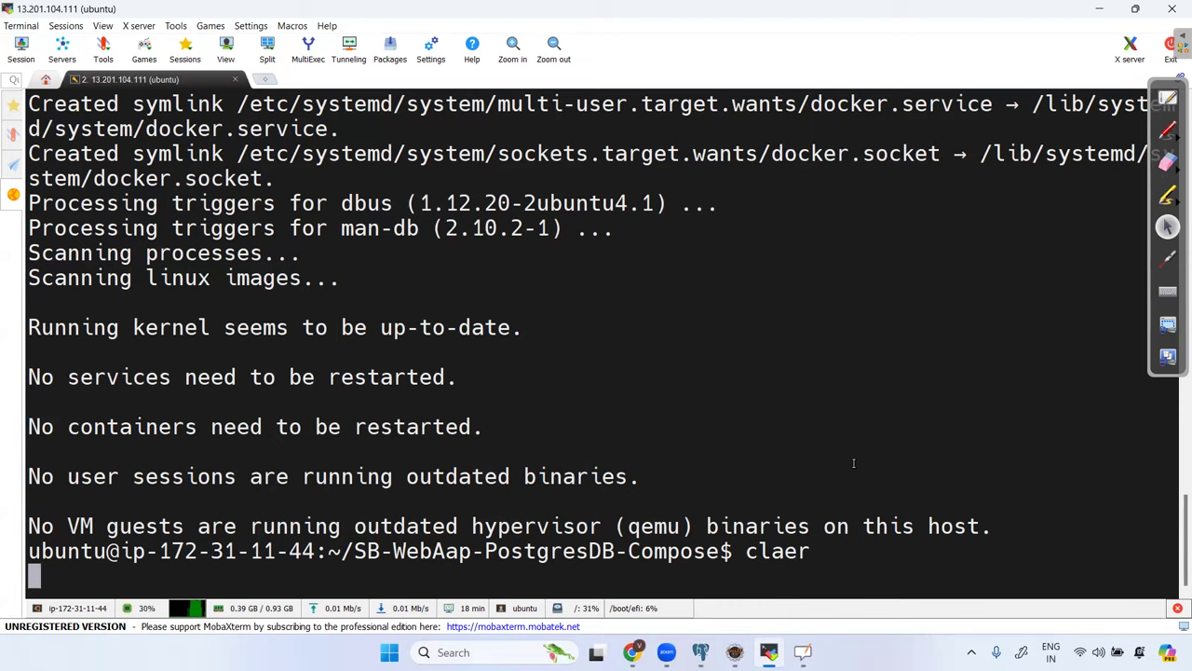
pyautogui.write('cl')
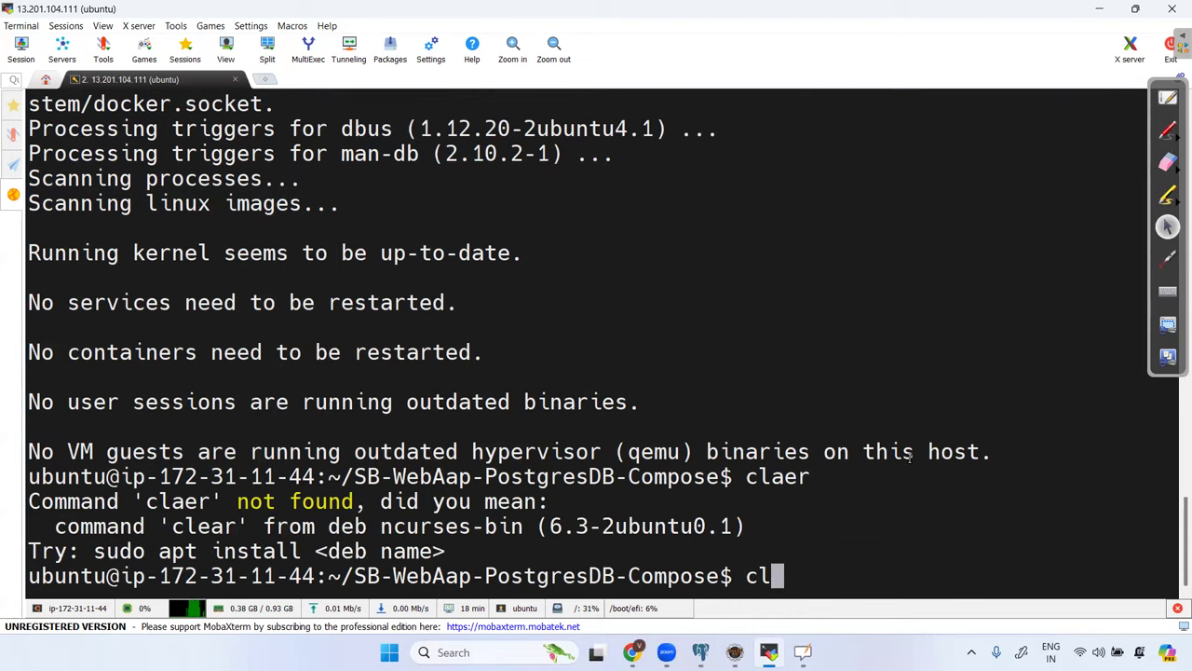
pyautogui.write('ear')
pyautogui.press('Return')
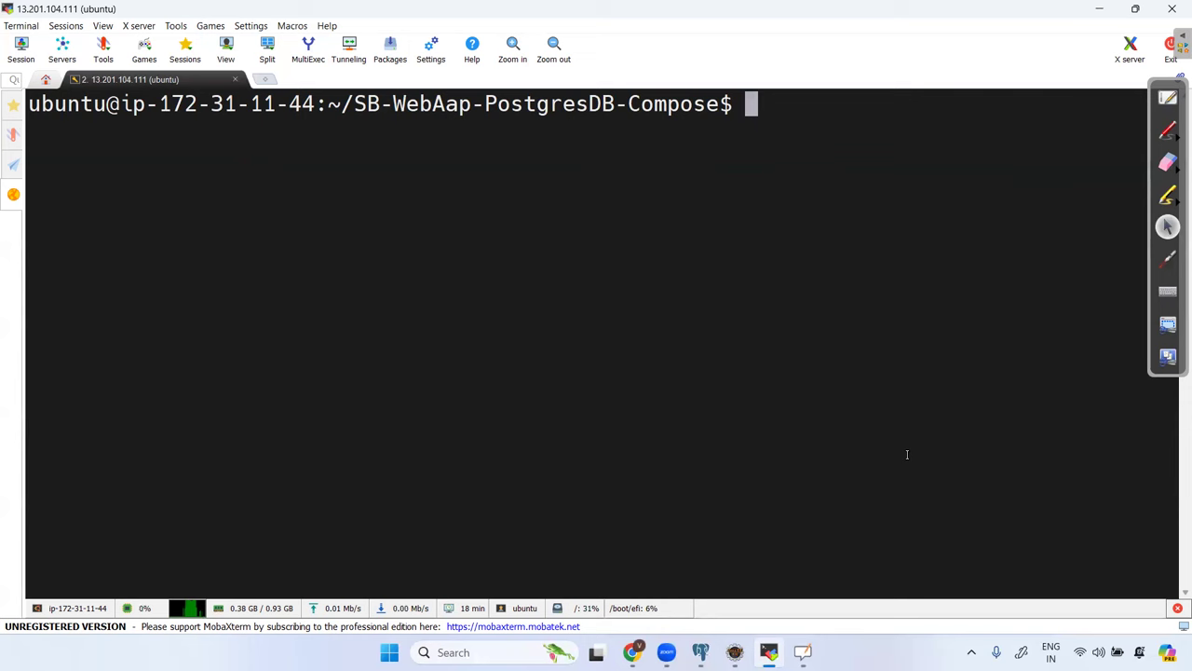
# Check the Docker version with docker -v and try listing images with docker images
pyautogui.write('d')
pyautogui.press('BackSpace')
pyautogui.write('suod')
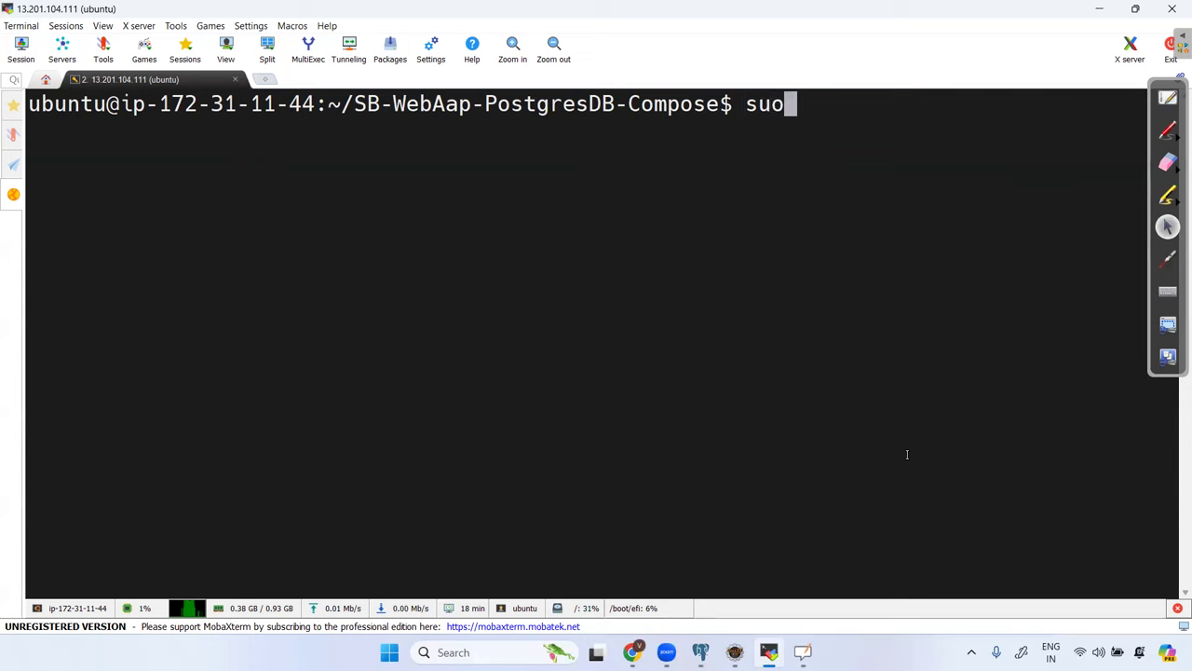
pyautogui.press('BackSpace')
pyautogui.press('BackSpace')
pyautogui.press('BackSpace')
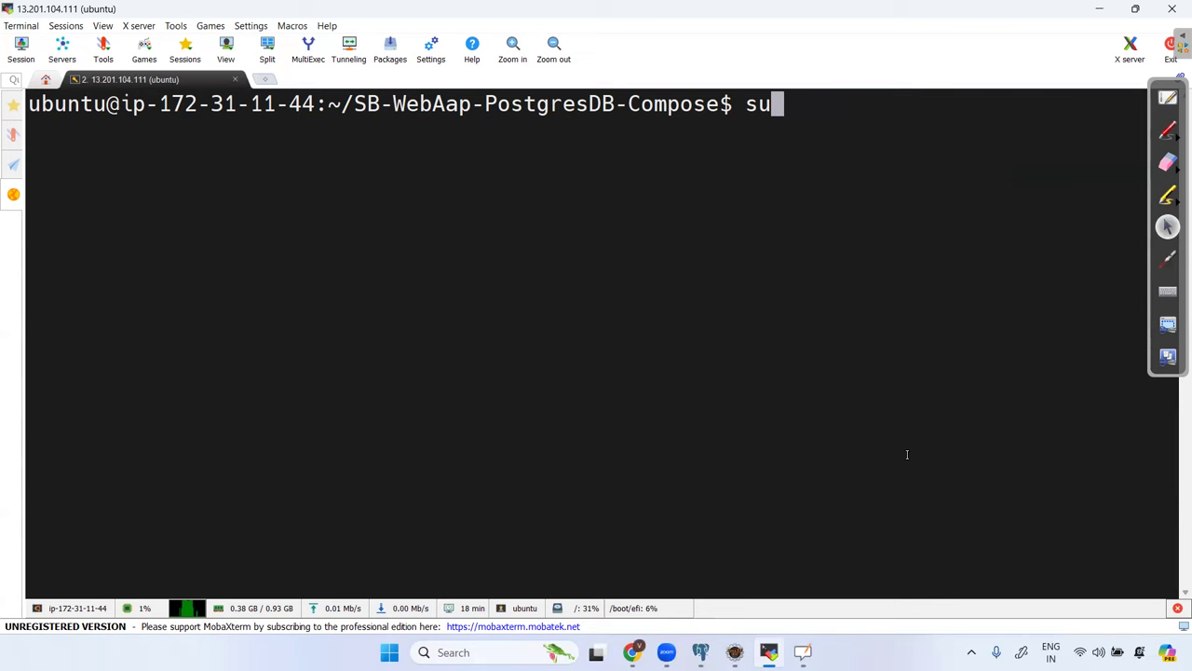
pyautogui.press('BackSpace')
pyautogui.press('BackSpace')
pyautogui.write('dcoerk')
pyautogui.press('BackSpace')
pyautogui.press('BackSpace')
pyautogui.press('BackSpace')
pyautogui.press('BackSpace')
pyautogui.press('BackSpace')
pyautogui.press('BackSpace')
pyautogui.write('ocke')
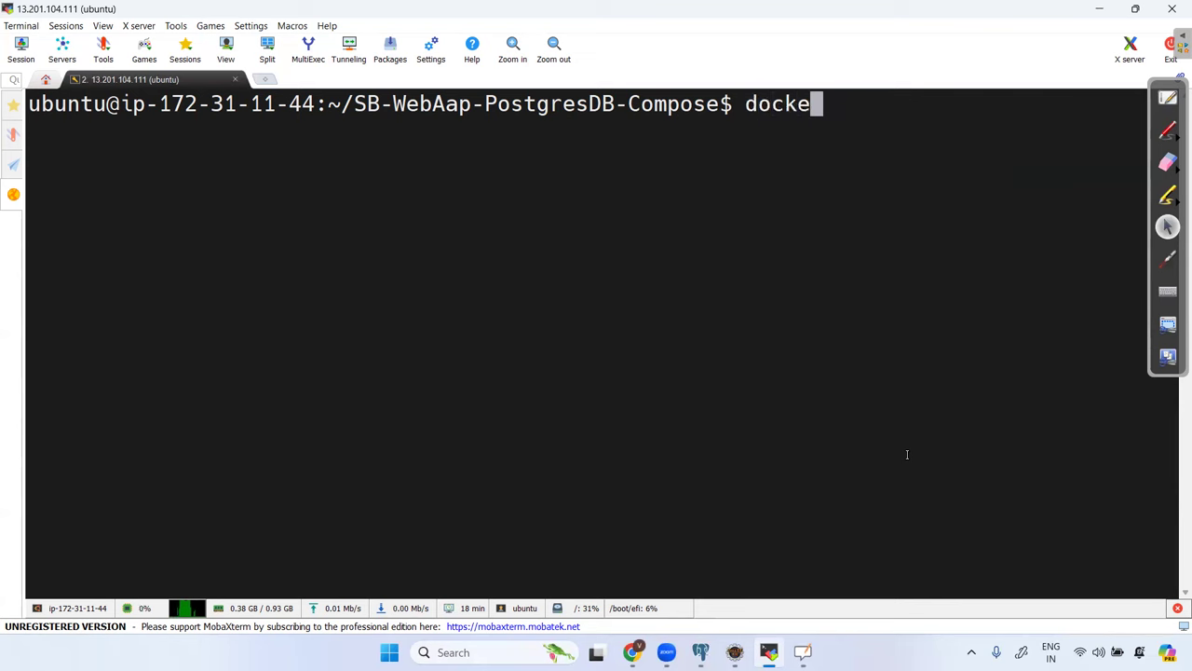
pyautogui.write('r -v')
pyautogui.press('Return')
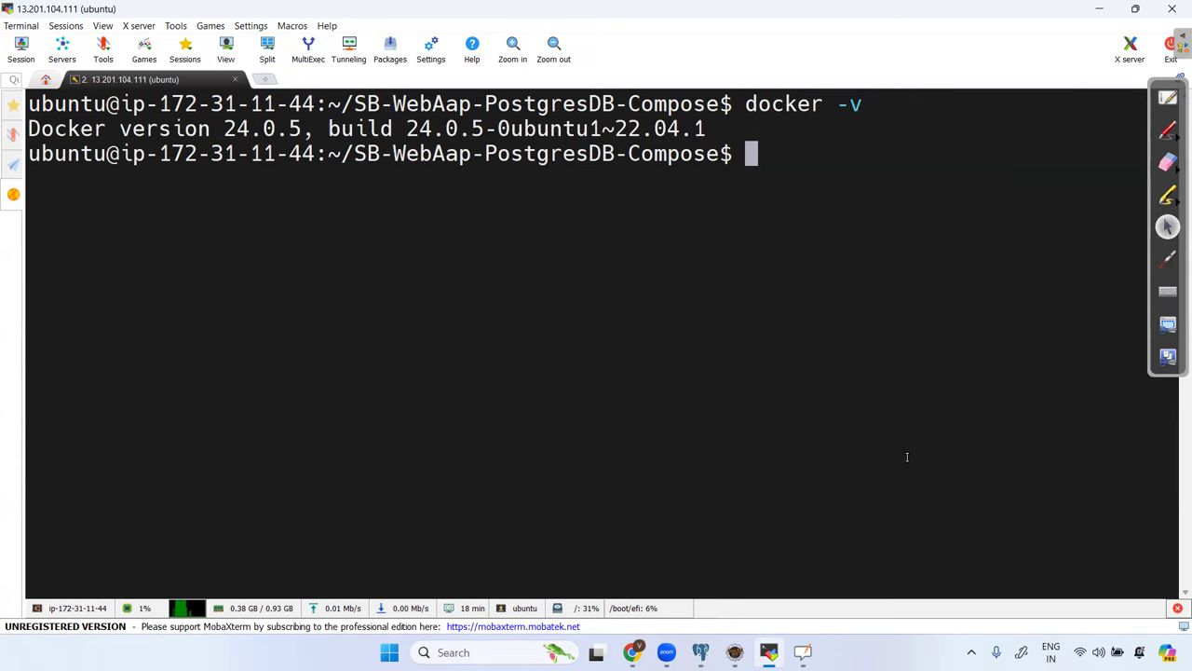
pyautogui.write('docker i')
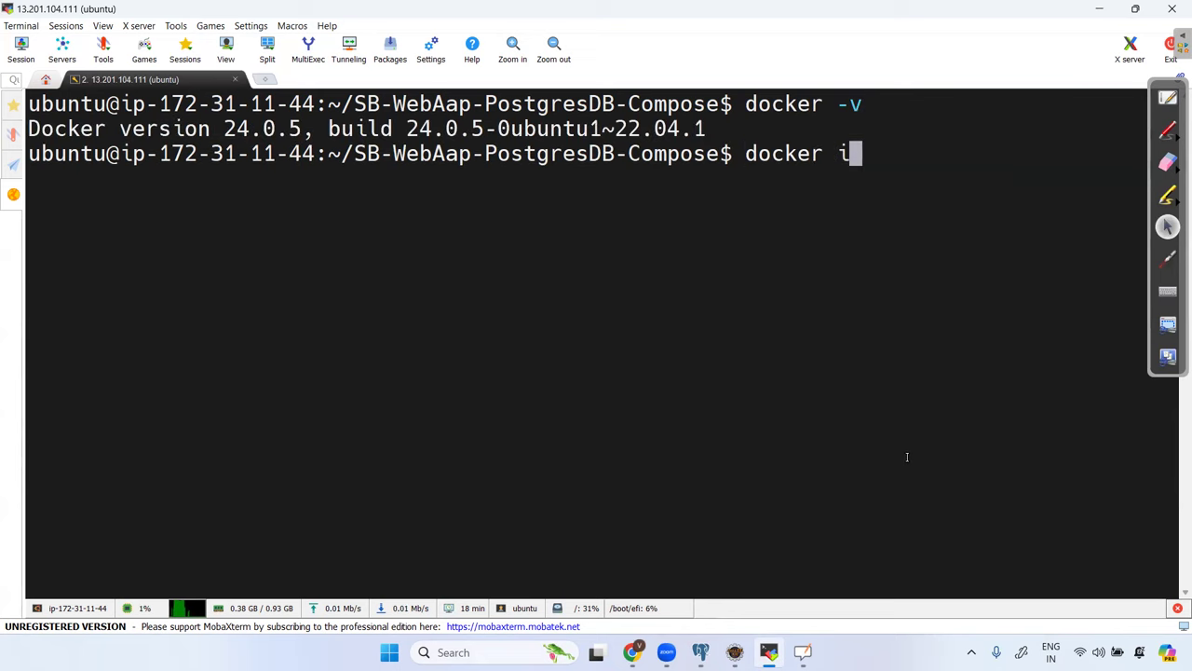
pyautogui.write('mages')
pyautogui.press('Return')
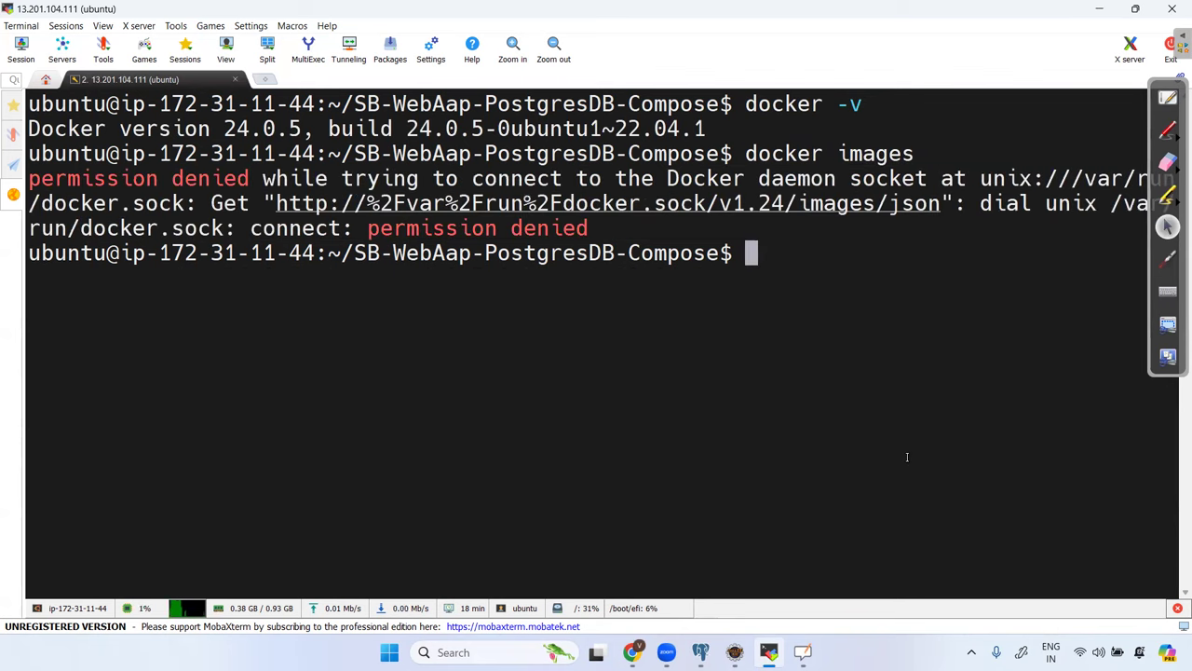
# Confirm the Docker service is active (running) with sudo systemctl status docker
pyautogui.write('sudo system')
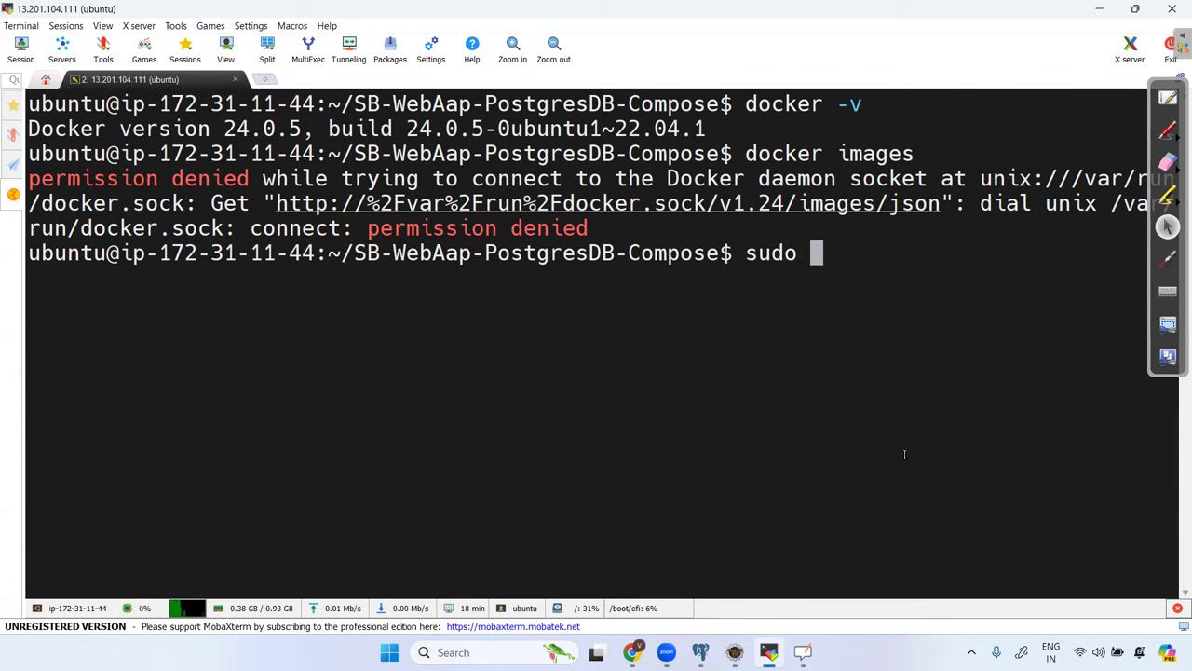
pyautogui.write('c')
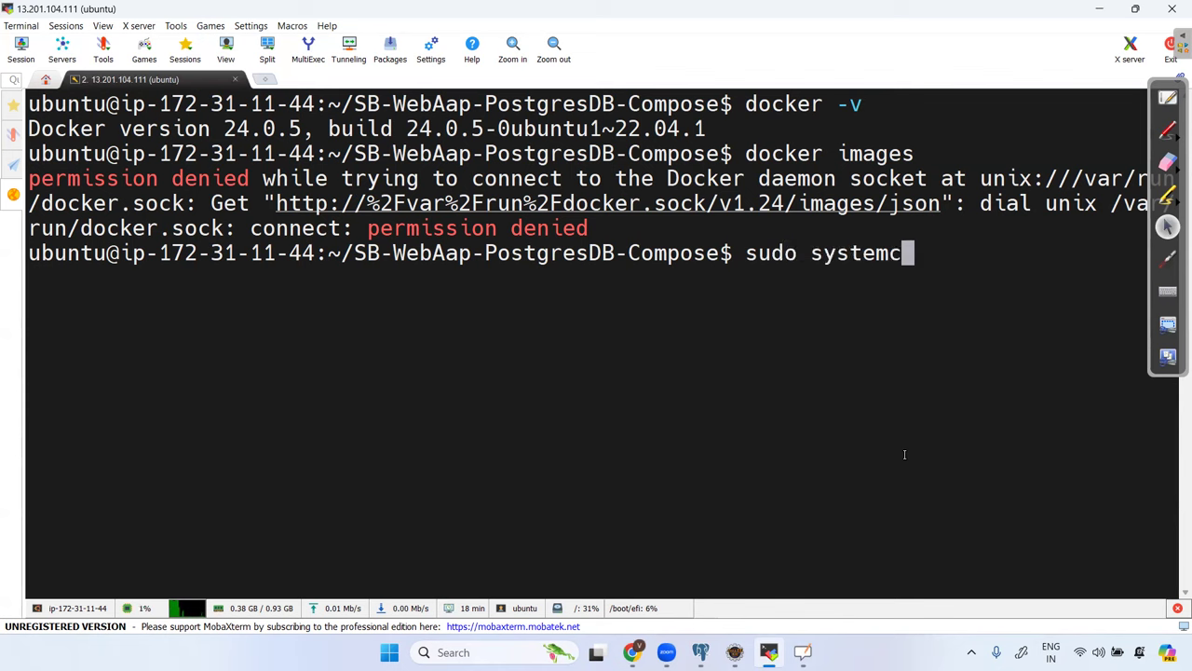
pyautogui.write('tl s')
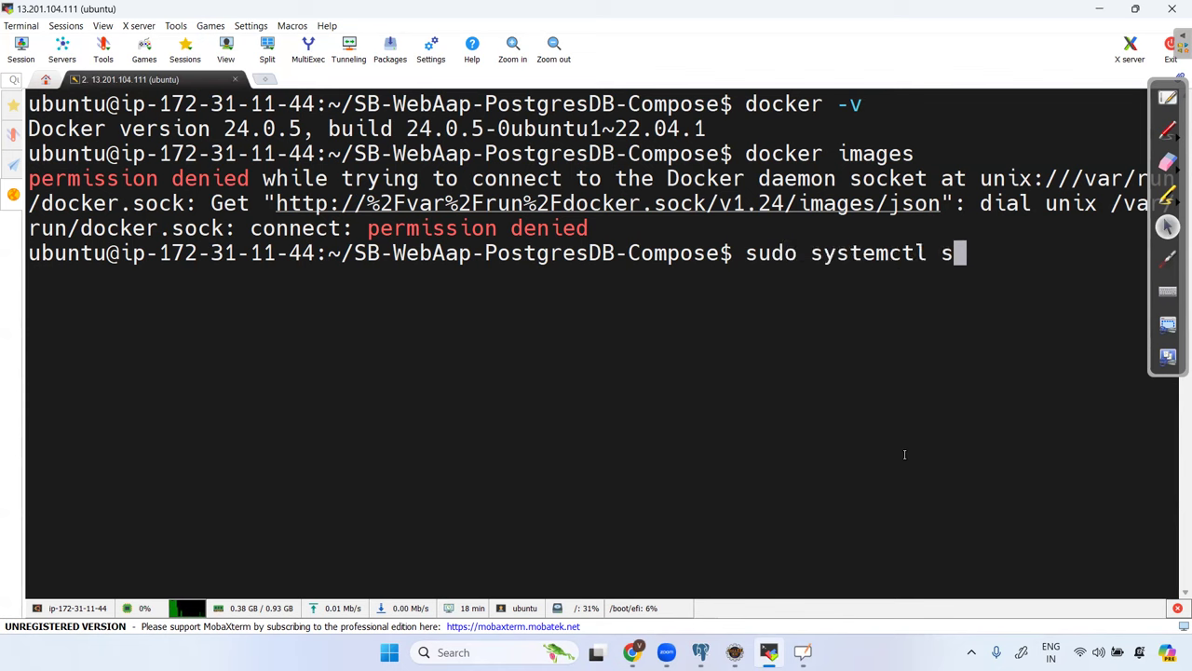
pyautogui.write('tatus docker')
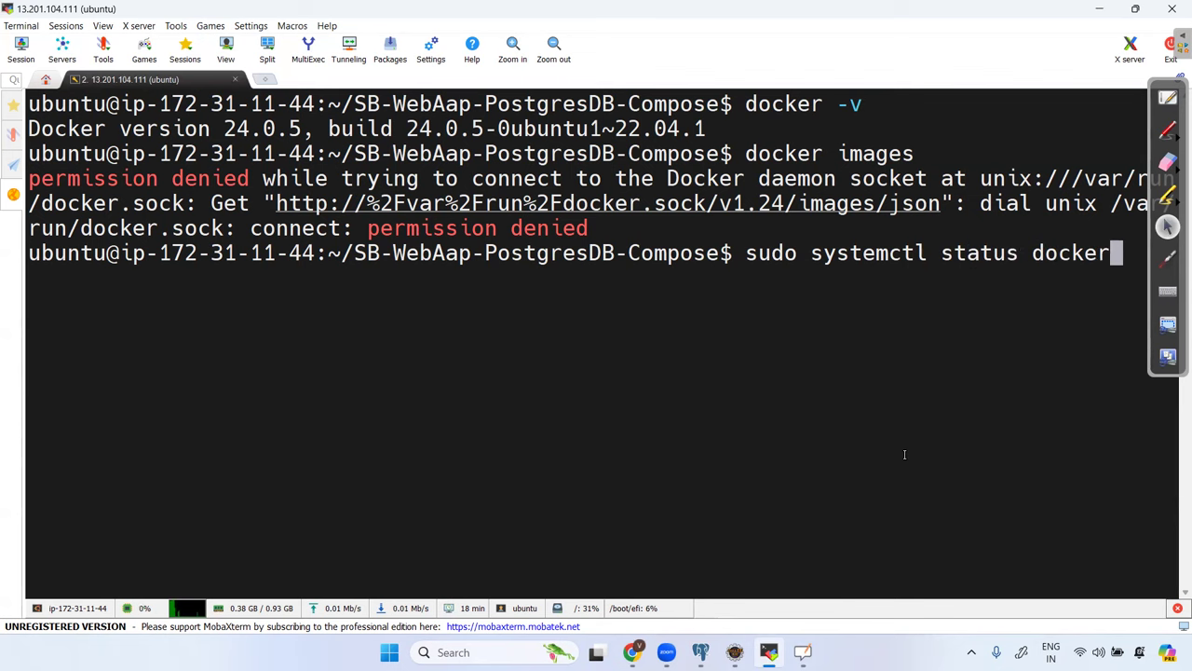
pyautogui.press('Return')
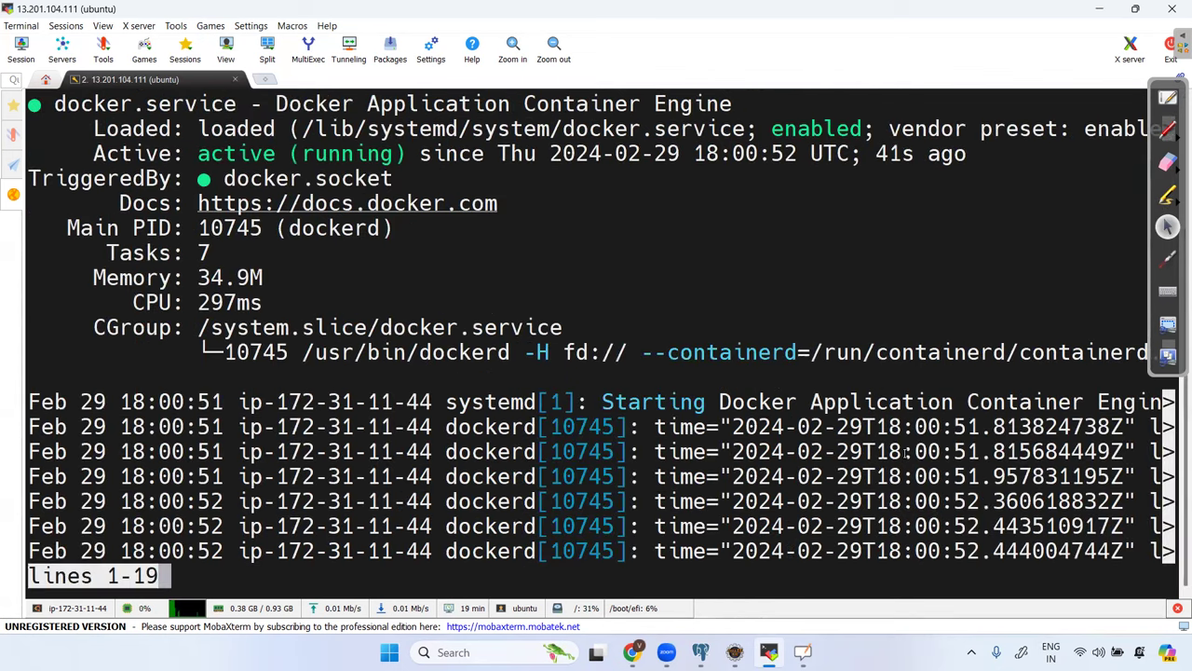
pyautogui.scroll(3, 905, 453)
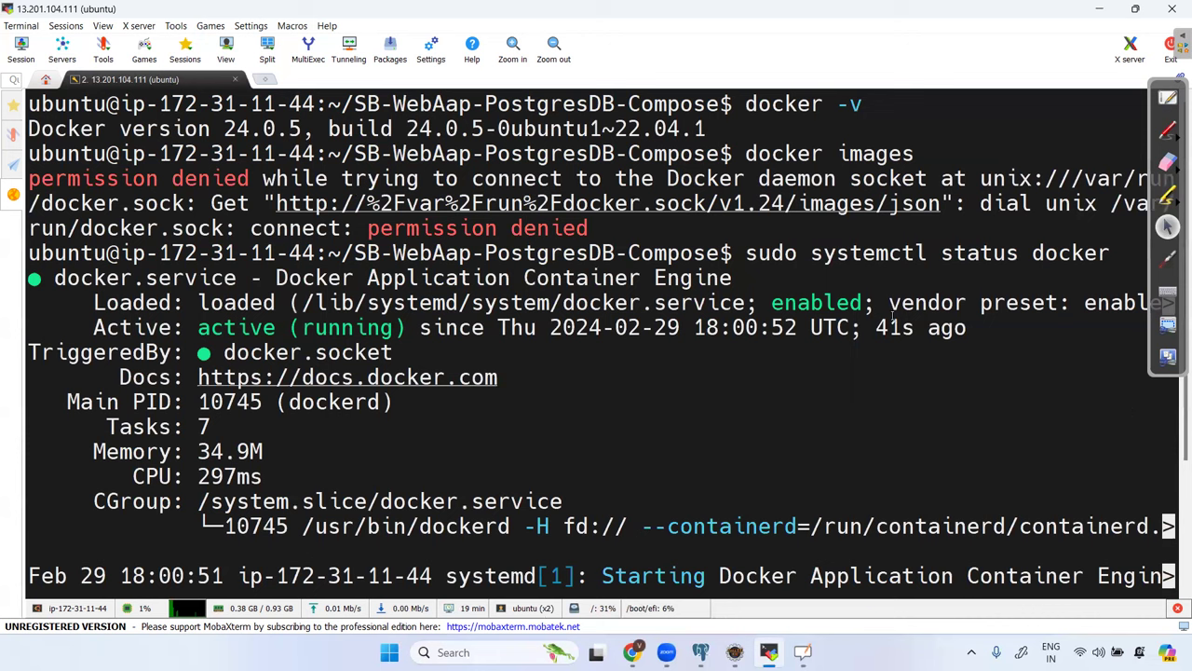
pyautogui.scroll(-3, 601, 433)
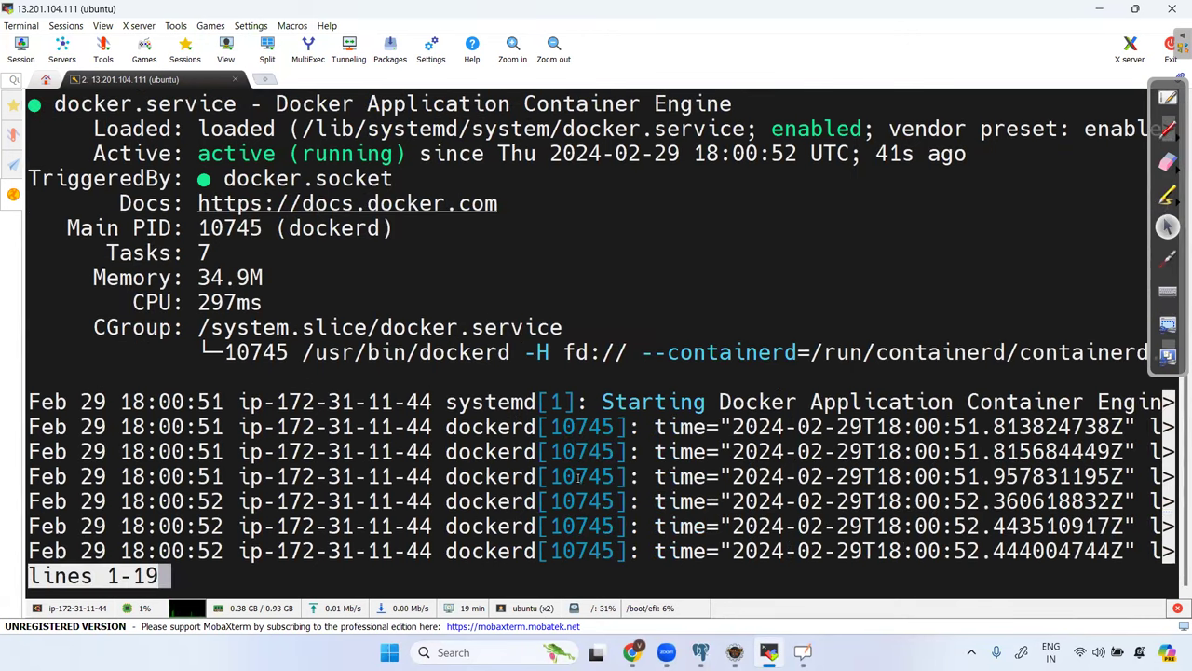
pyautogui.press('q')
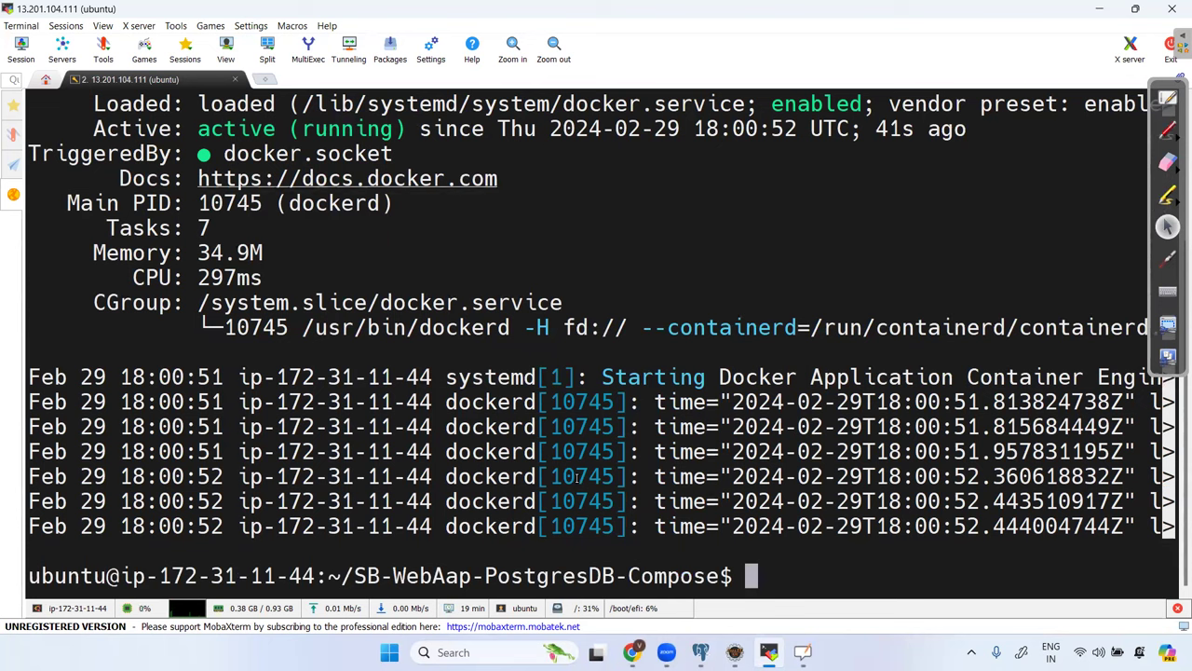
# List Docker images with sudo docker images, showing none yet
pyautogui.write('sudo clekr')
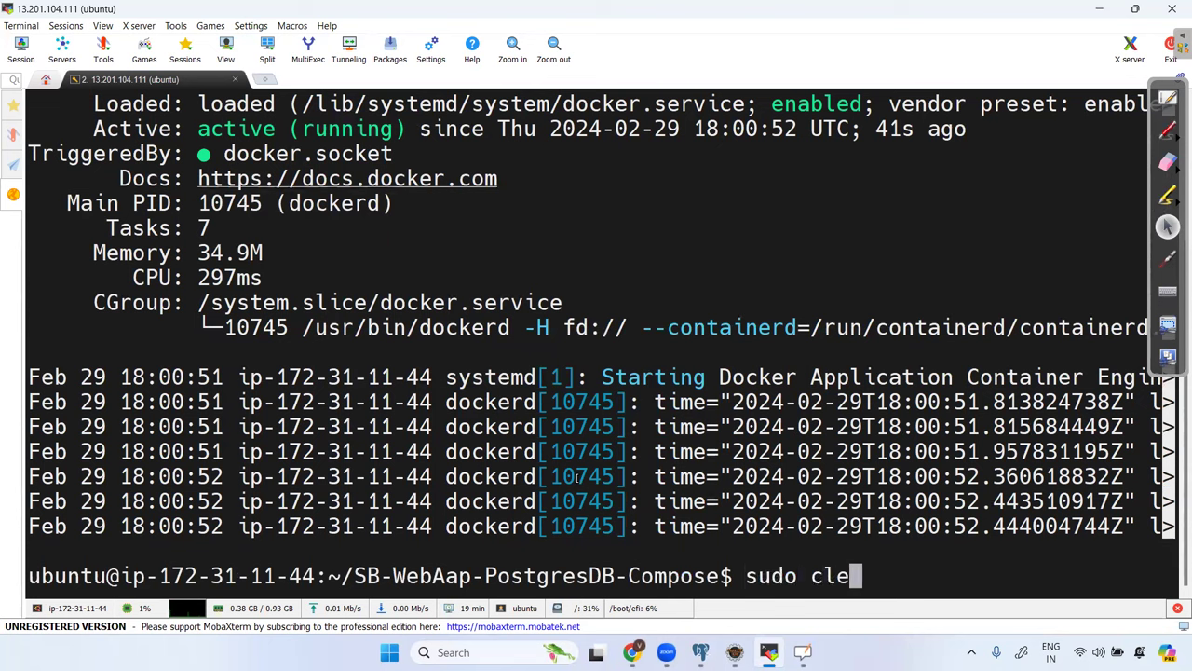
pyautogui.press('BackSpace')
pyautogui.press('BackSpace')
pyautogui.press('BackSpace')
pyautogui.press('BackSpace')
pyautogui.press('BackSpace')
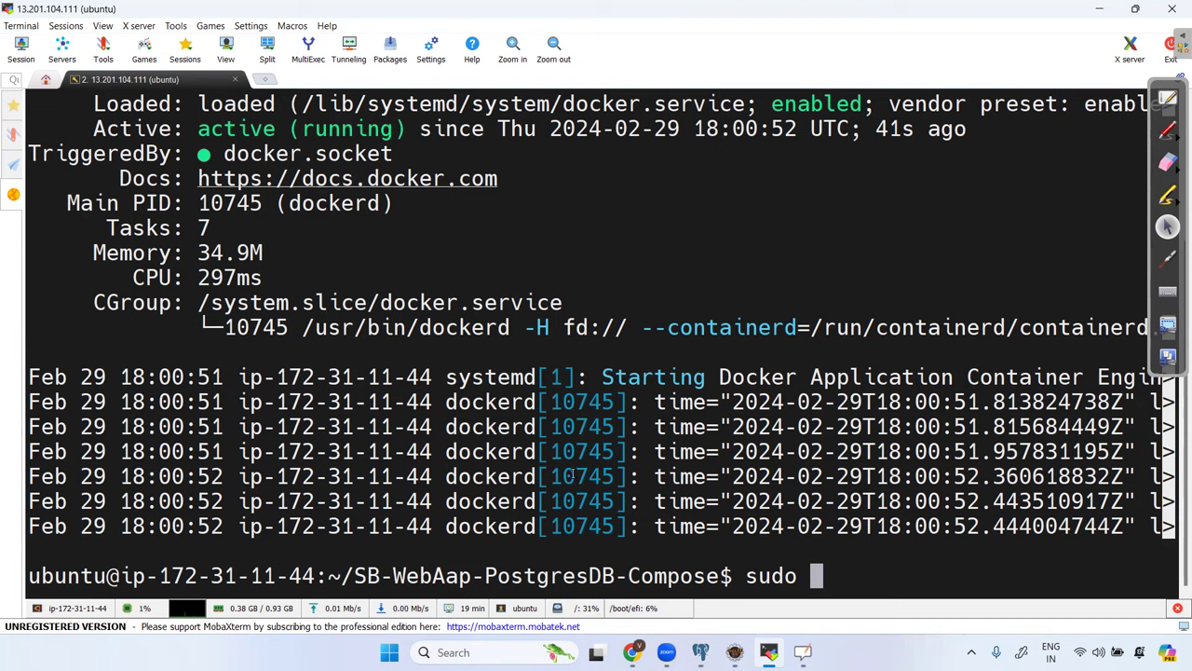
pyautogui.write('docker ')
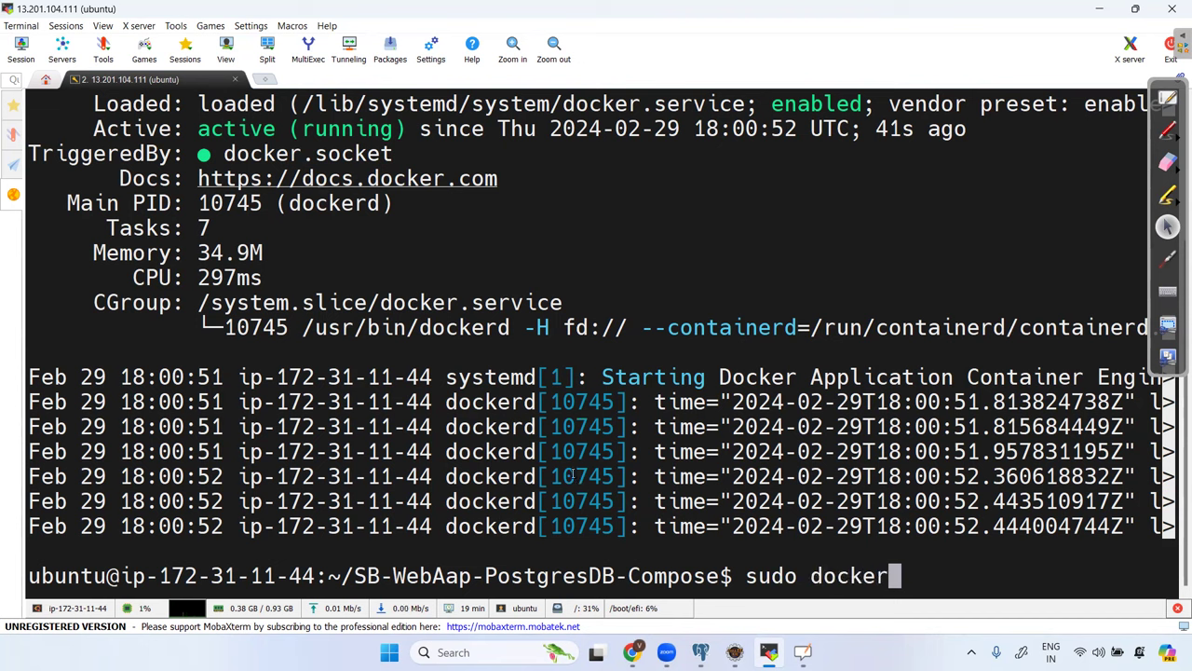
pyautogui.write('images')
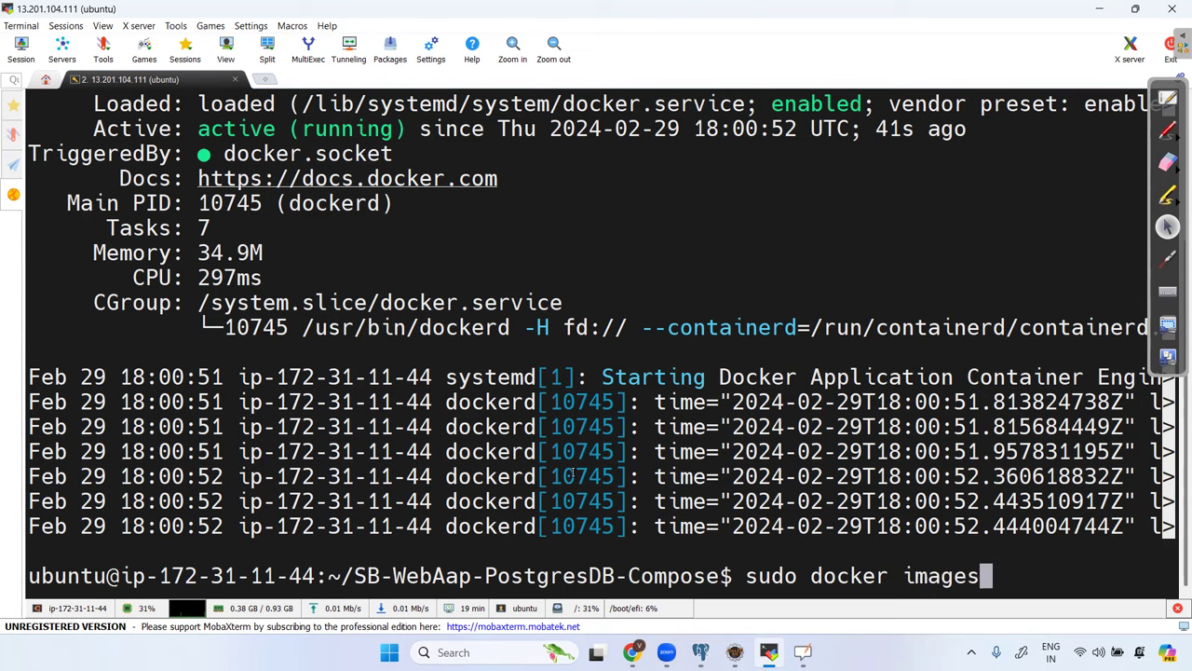
pyautogui.press('Return')
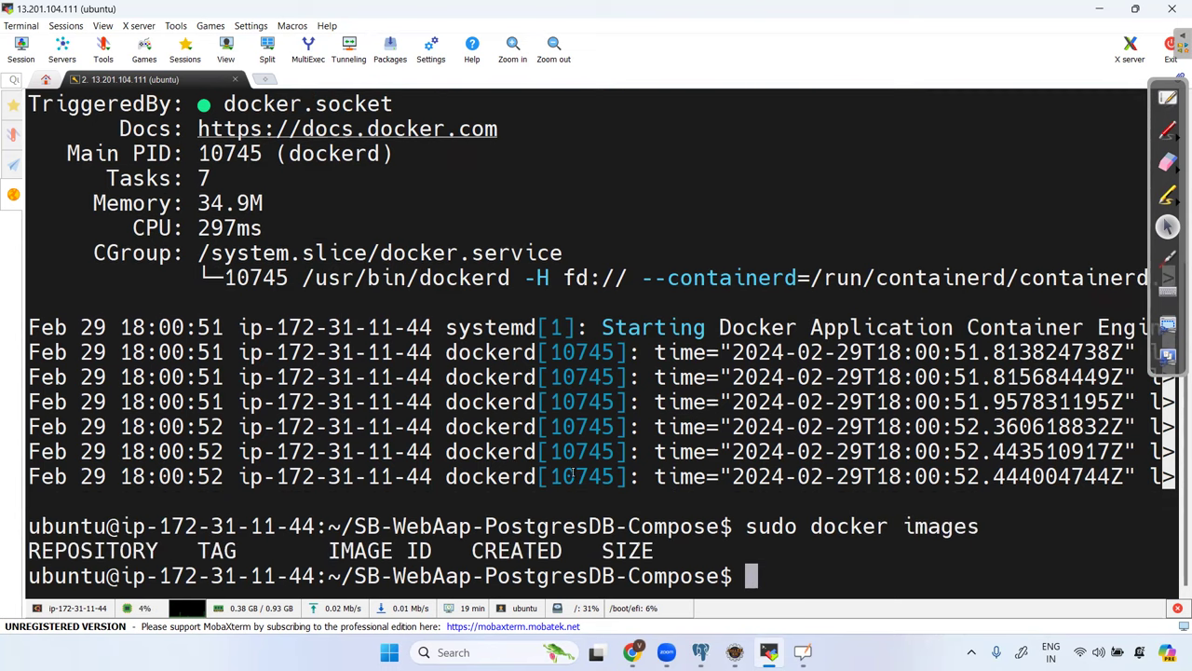
# List the project folder's files in detail with ls -l
pyautogui.write('s')
pyautogui.press('BackSpace')
pyautogui.write('ls -l')
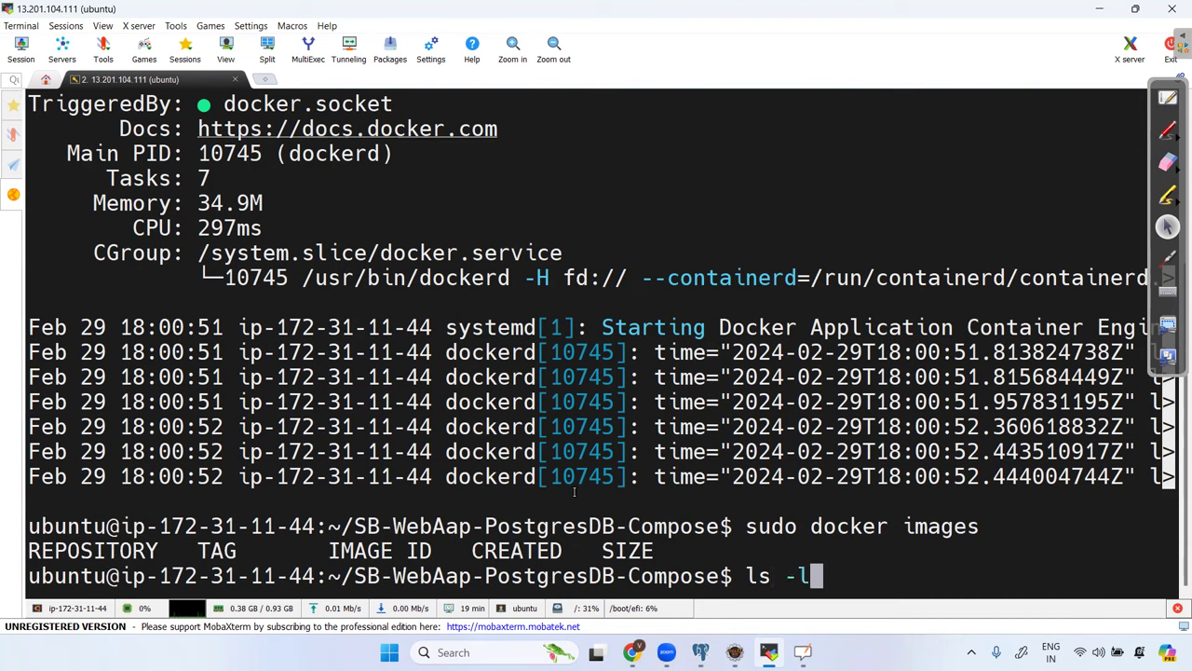
pyautogui.press('Return')
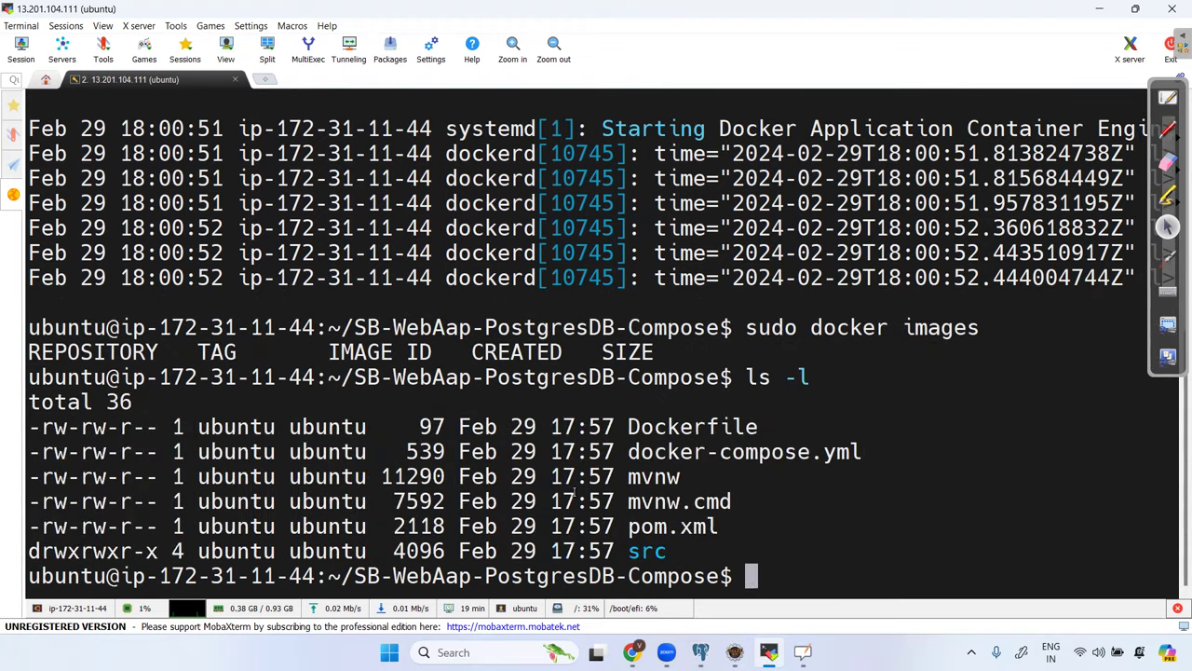
# Run sudo docker build -t web-app ., which fails because target/web-app.jar is missing
pyautogui.write('sud')
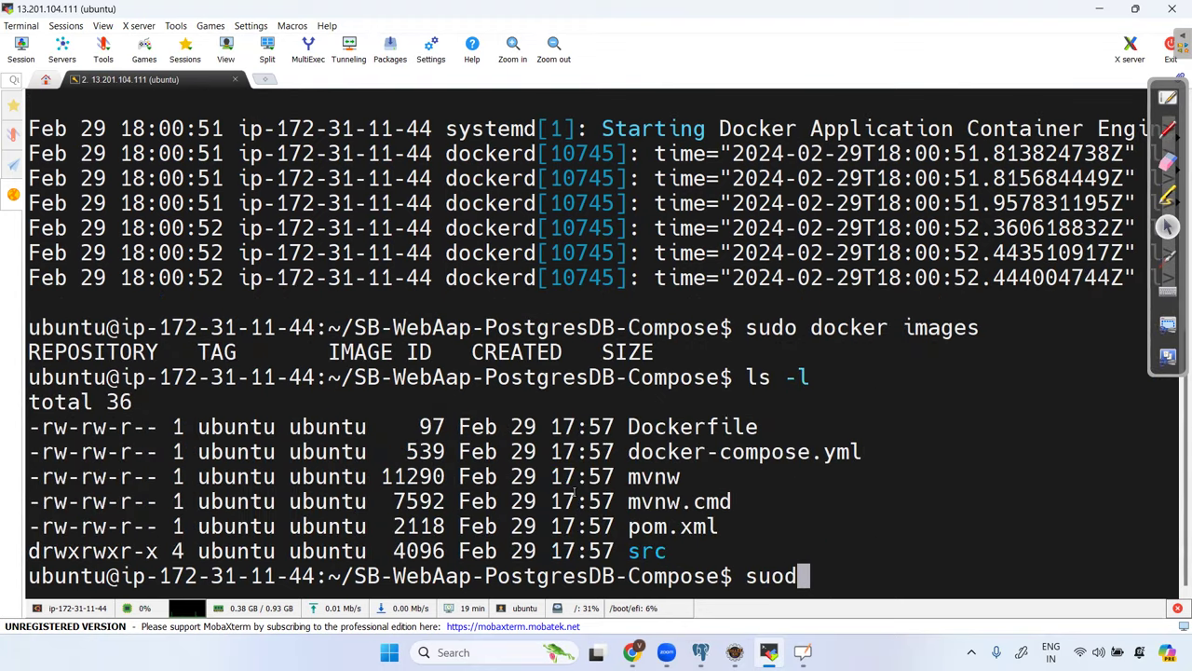
pyautogui.press('BackSpace')
pyautogui.press('BackSpace')
pyautogui.write('o')
pyautogui.press('BackSpace')
pyautogui.press('BackSpace')
pyautogui.write('udo')
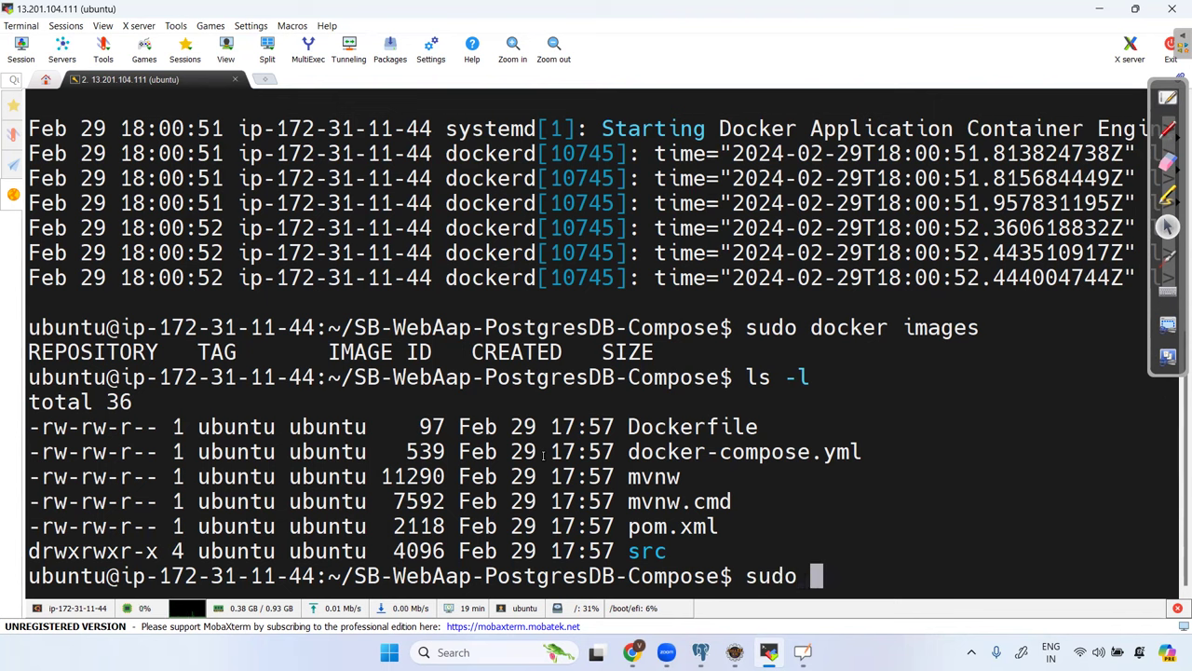
pyautogui.write(' docker bu')
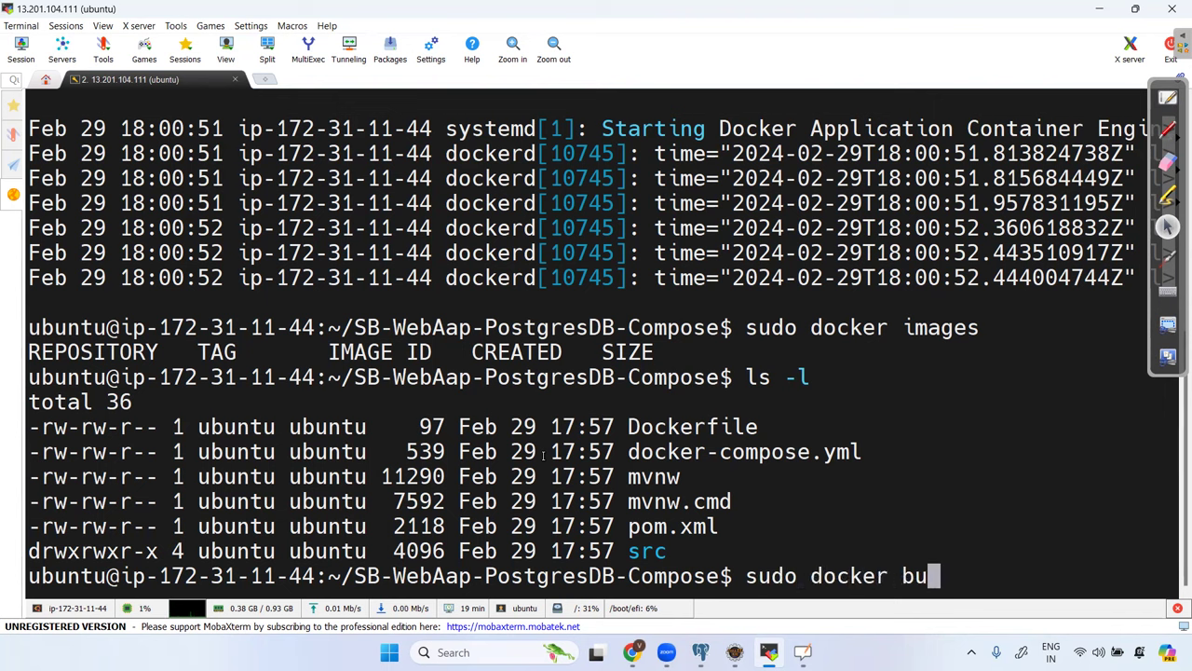
pyautogui.write('il')
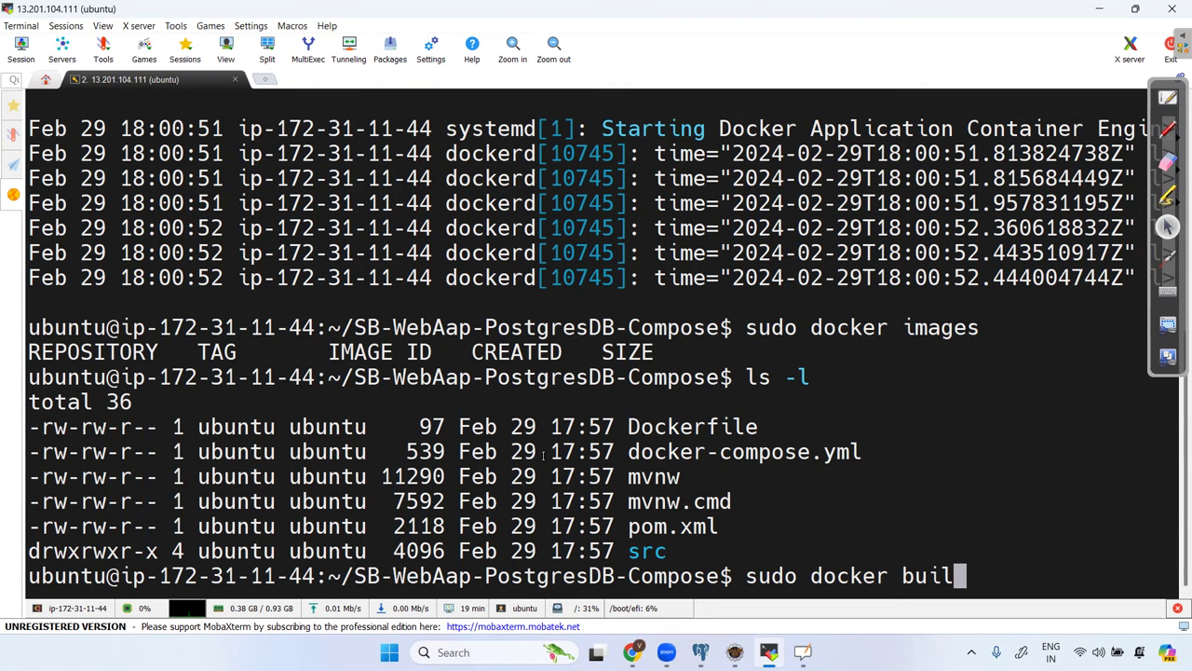
pyautogui.write('d -t ')
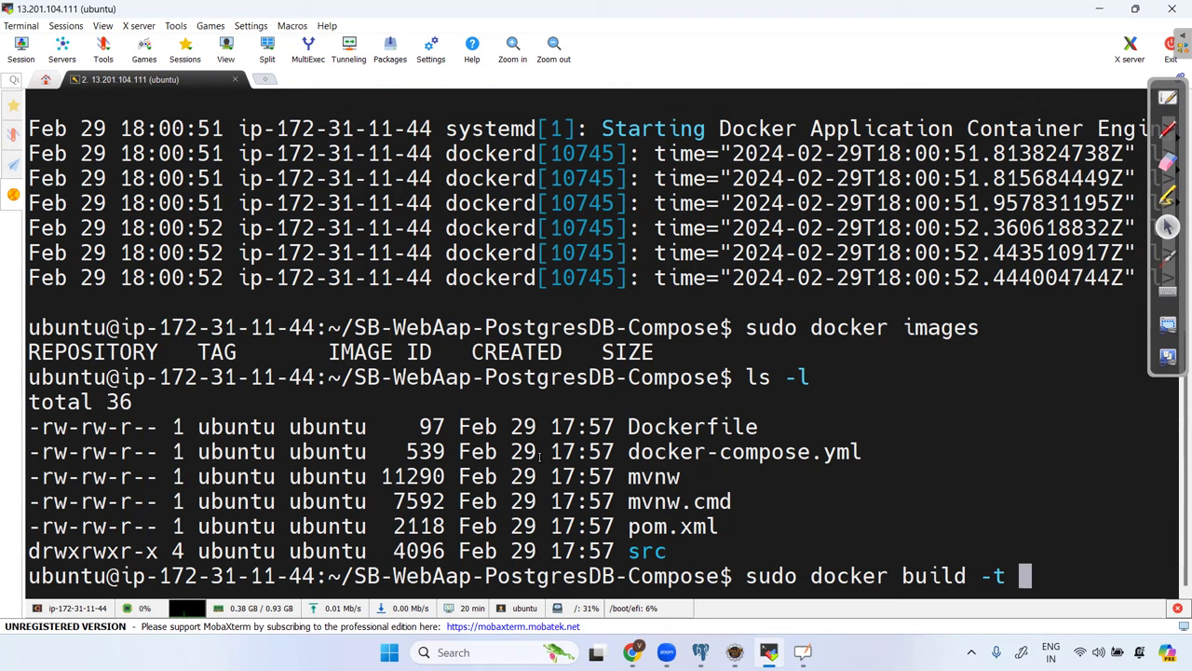
pyautogui.write('web-app .')
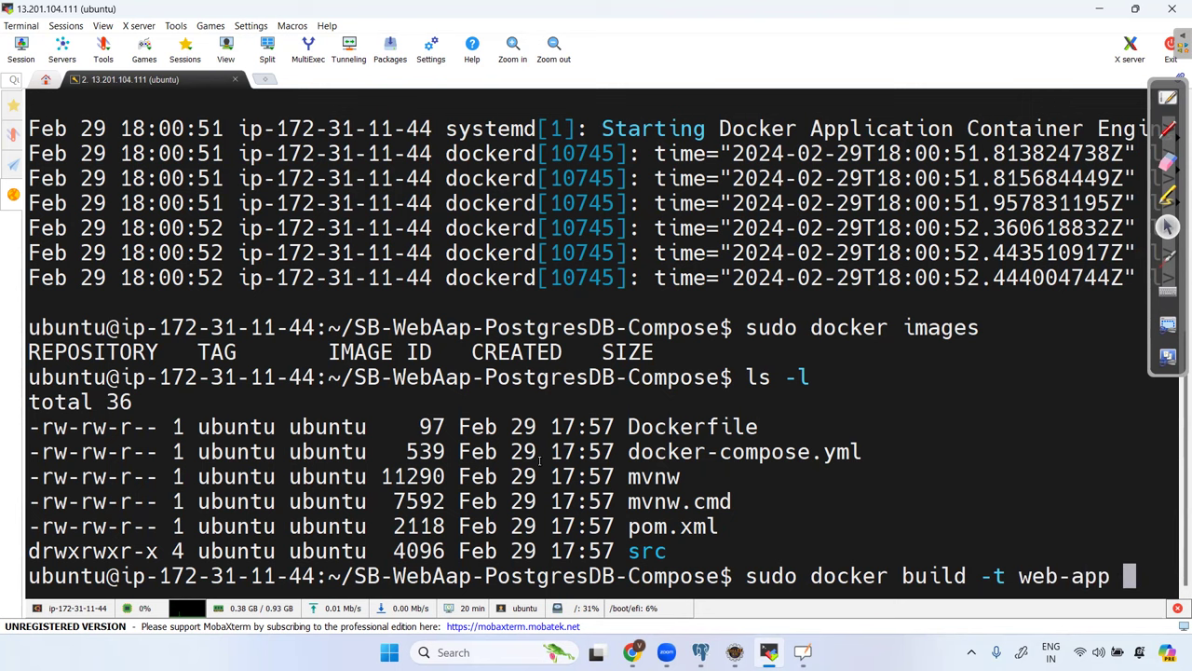
pyautogui.press('Return')
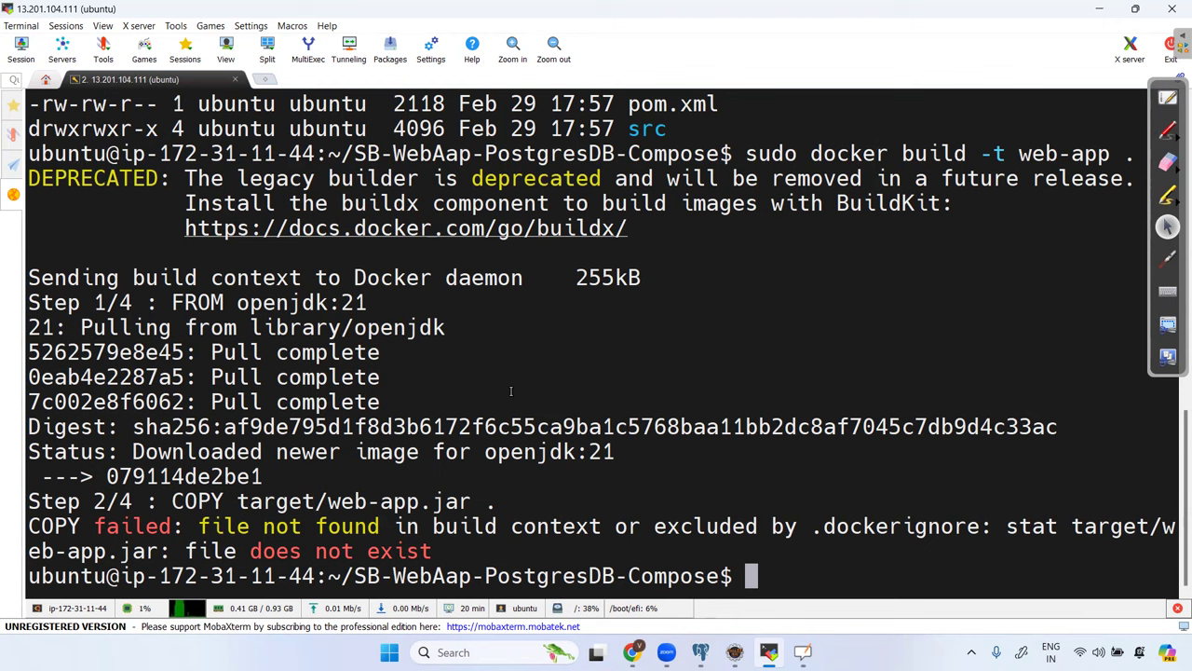
# Clear the terminal and bring up the OpenBoard installation notes
pyautogui.write('clear')
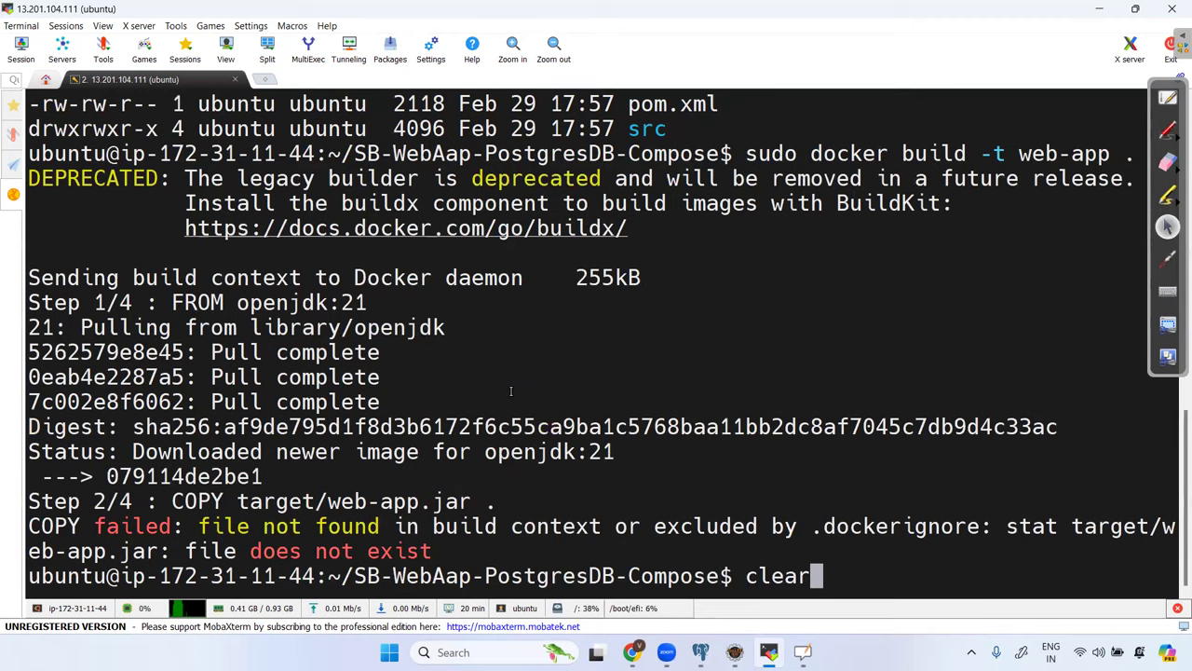
pyautogui.press('Return')
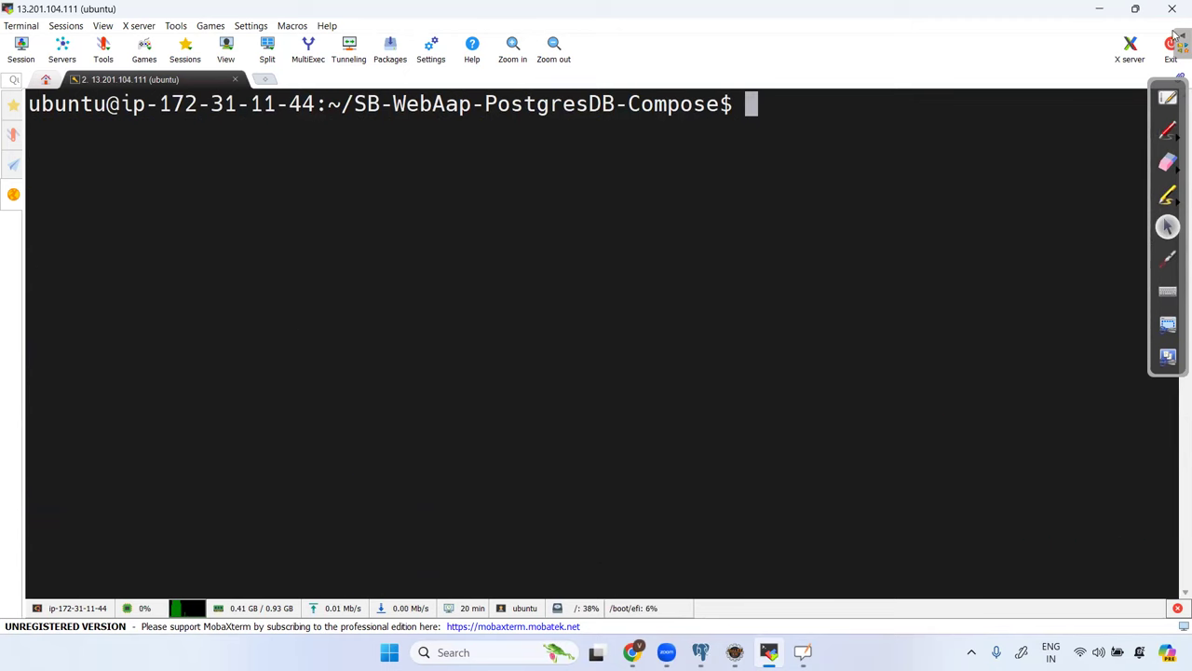
pyautogui.hotkey('alt', 'Tab')
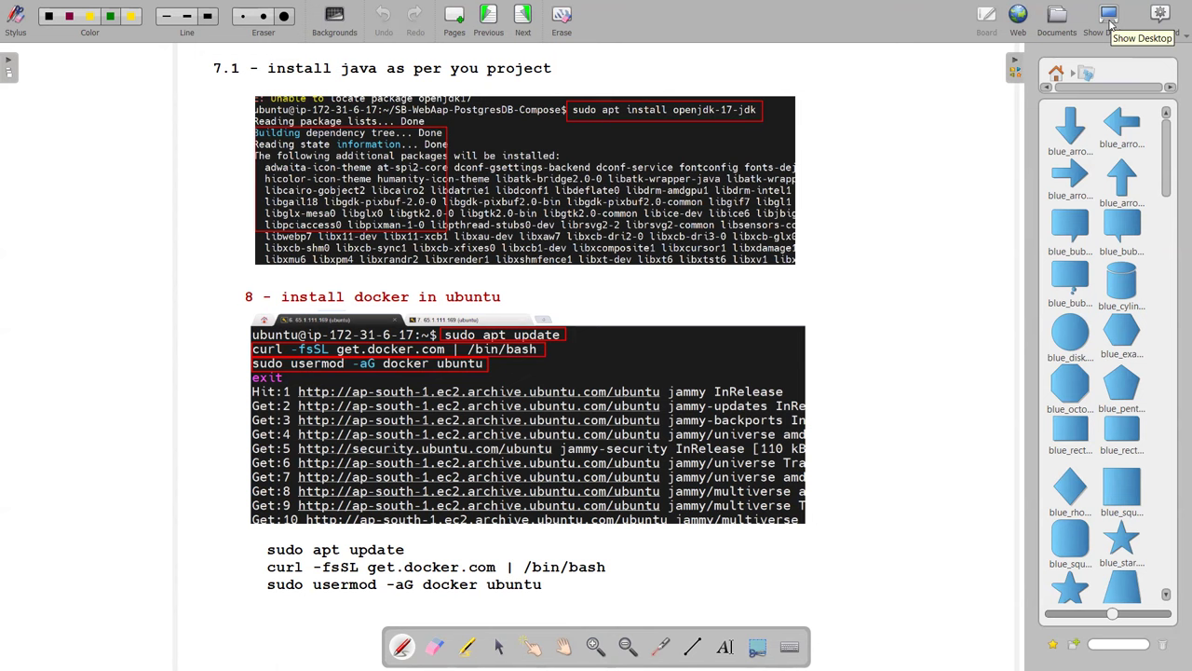
pyautogui.click(1108, 24)
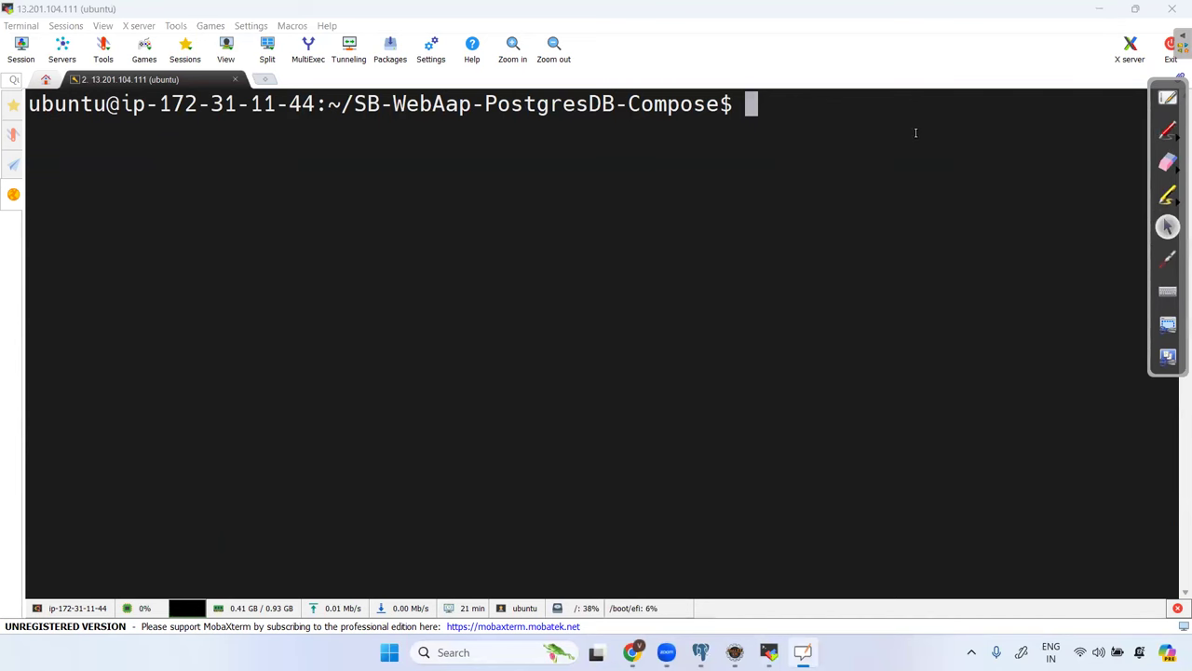
pyautogui.click(857, 190)
# Run sudo apt install java-17-jdk, which fails to locate the package, then open the Java install notes
pyautogui.write('su')
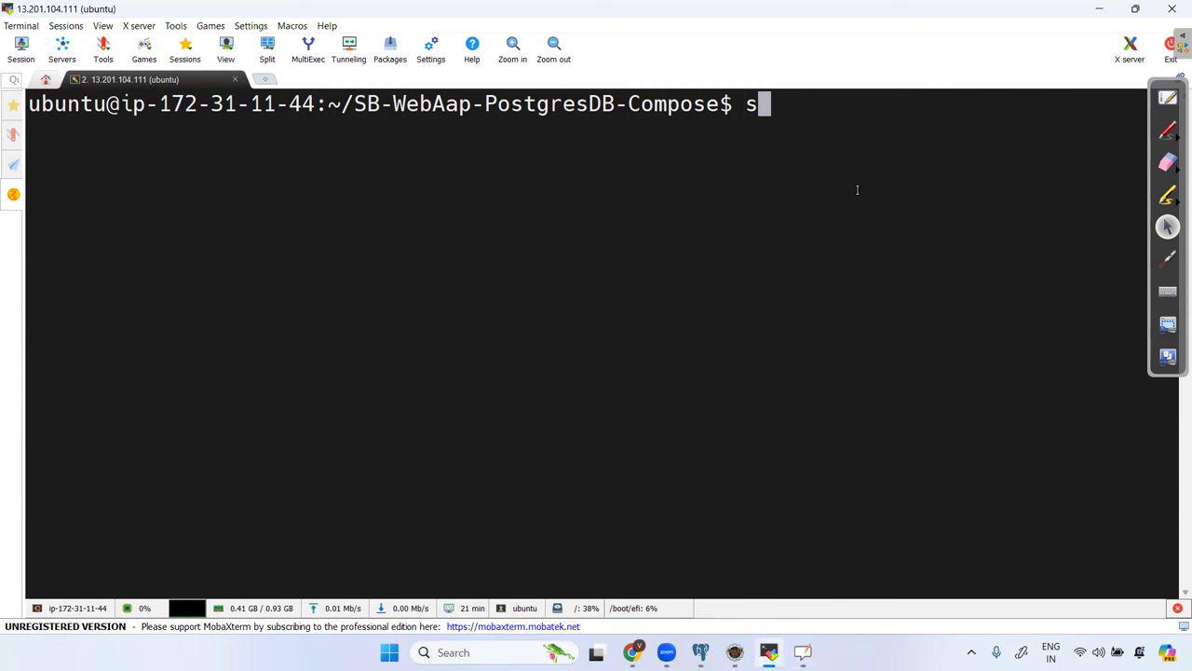
pyautogui.write('do ')
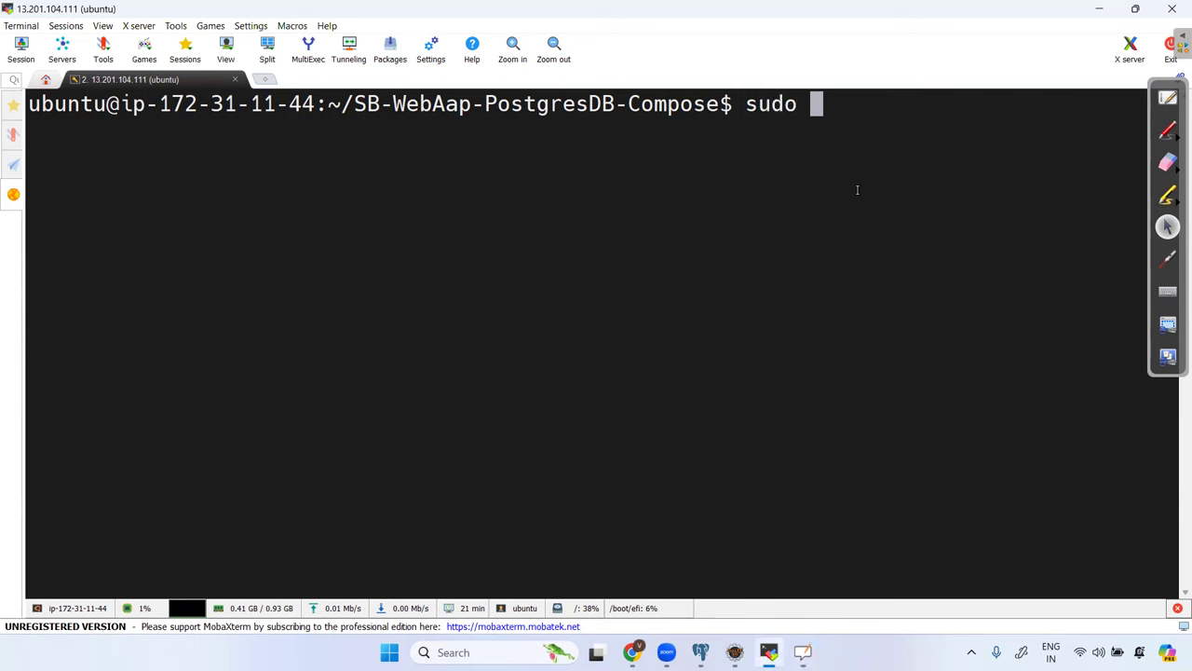
pyautogui.write('apt install java')
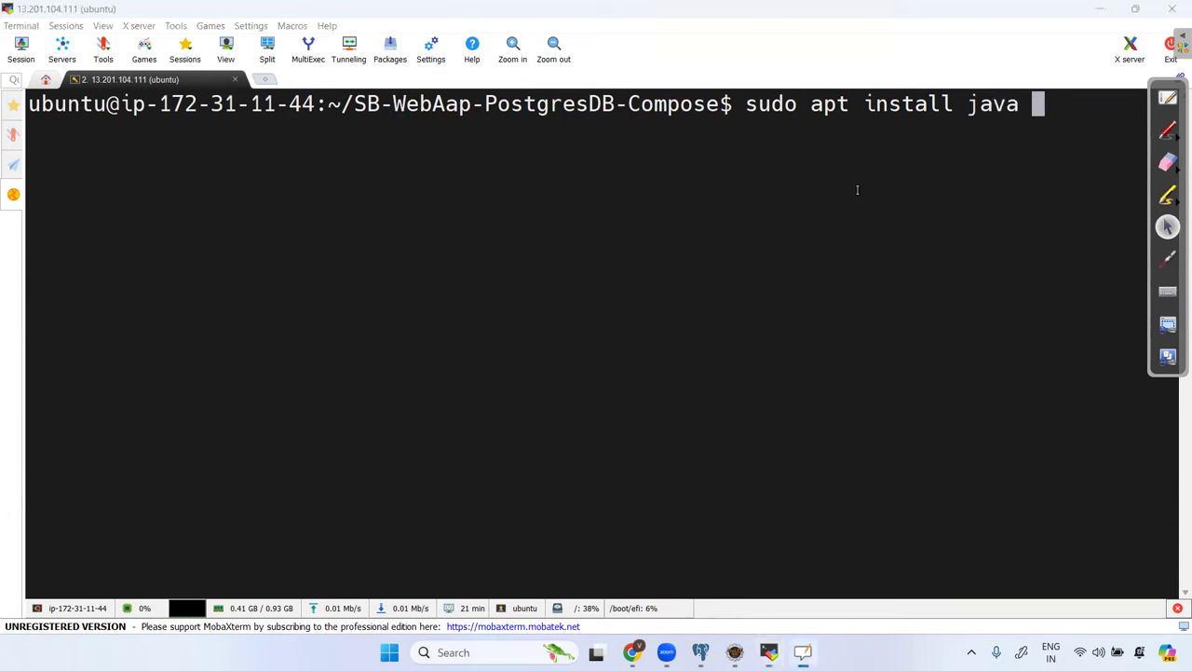
pyautogui.click(1169, 99)
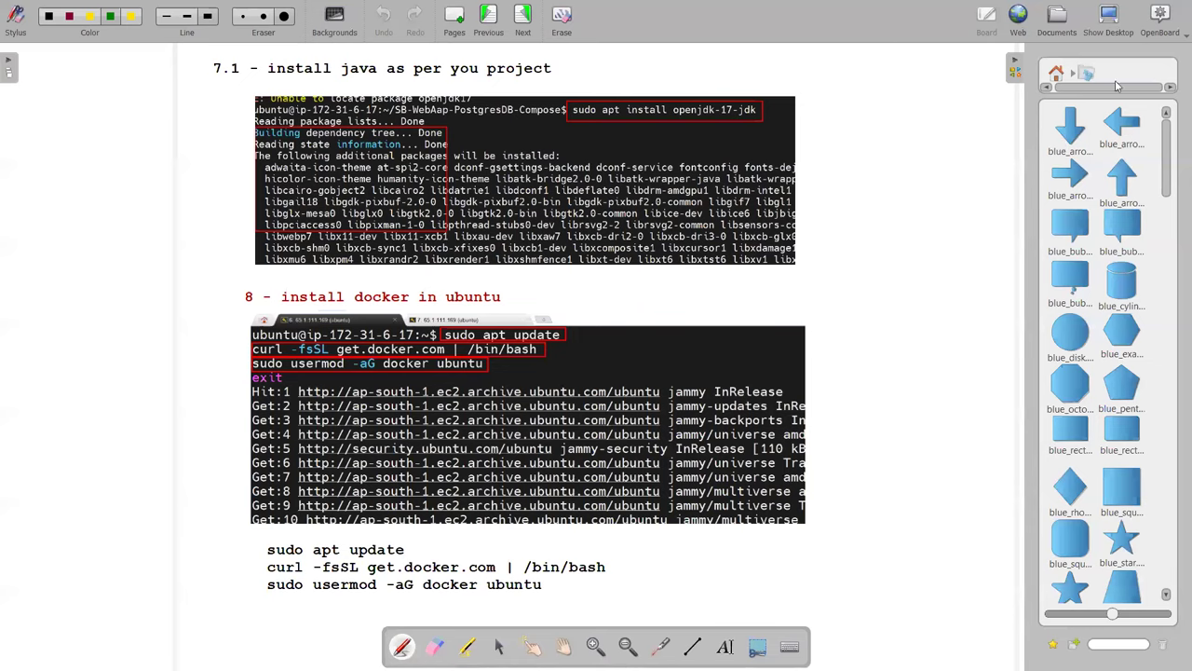
pyautogui.click(1110, 18)
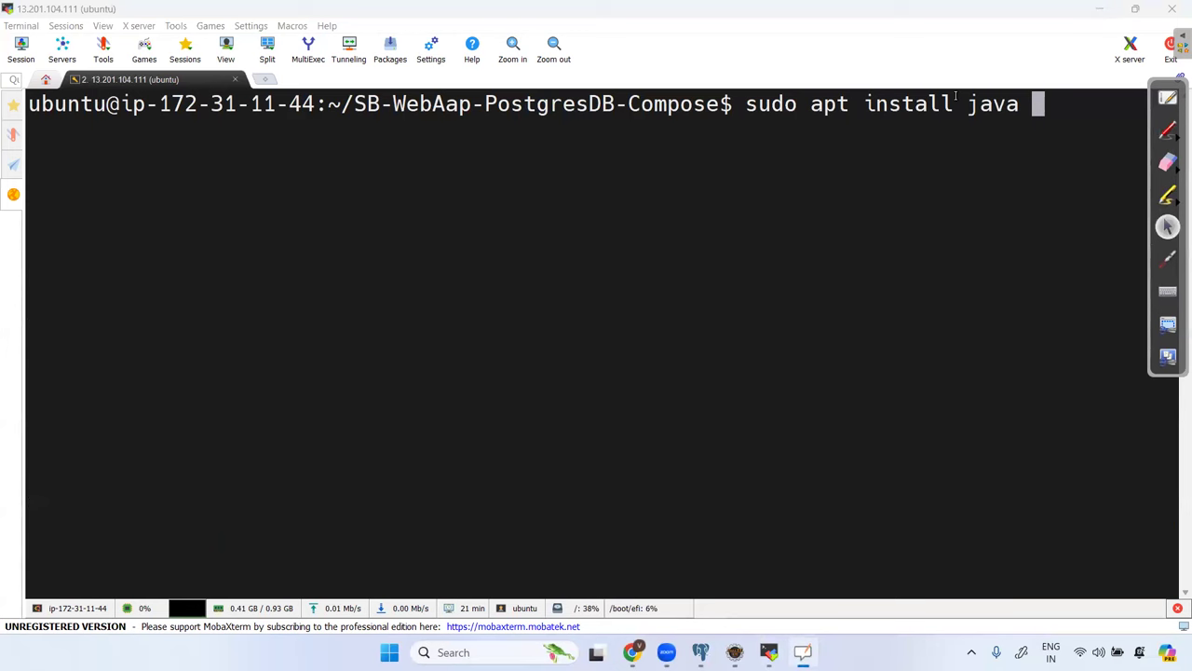
pyautogui.click(991, 205)
pyautogui.press('BackSpace')
pyautogui.write('-17-')
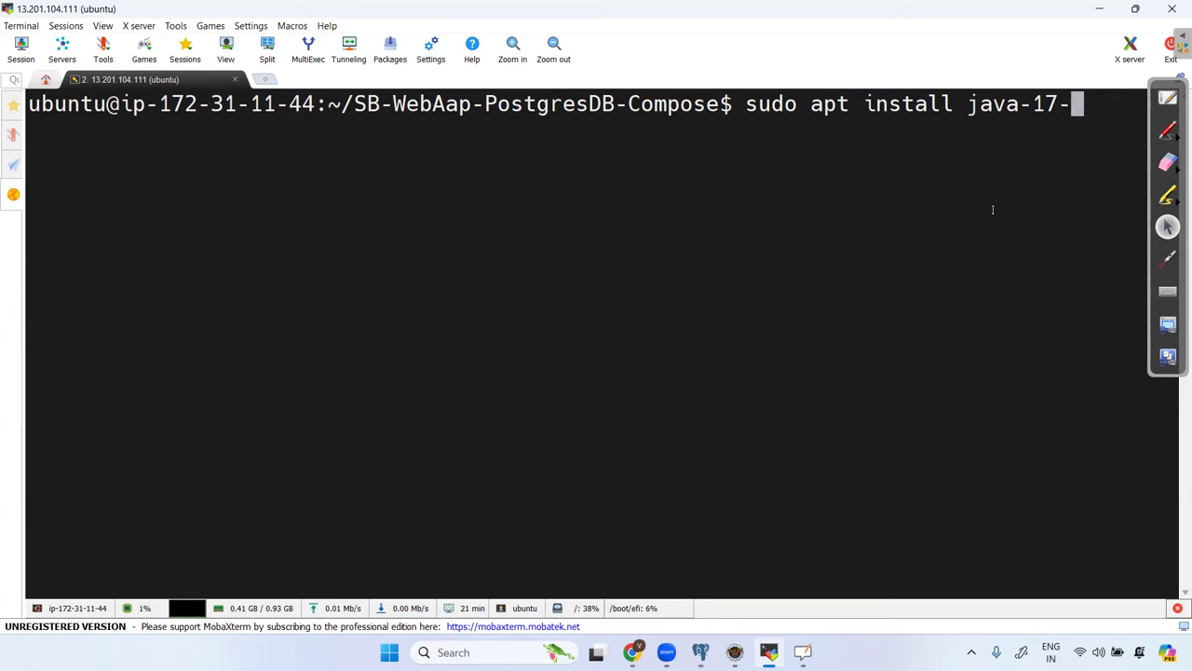
pyautogui.write('jdk')
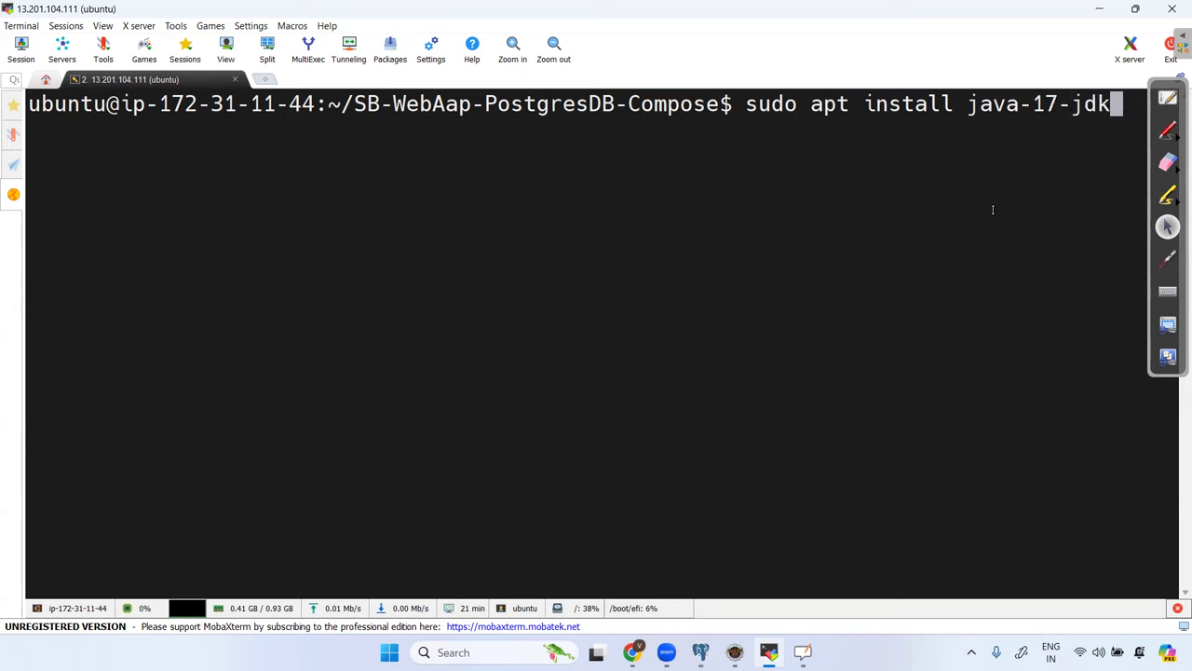
pyautogui.press('Return')
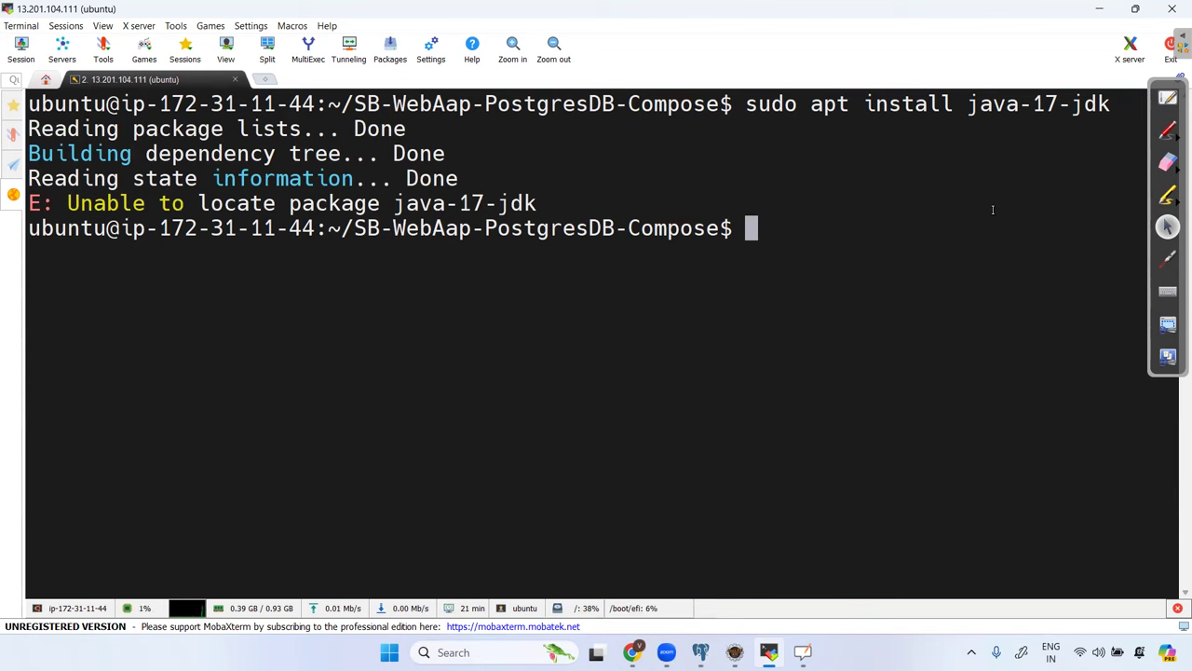
pyautogui.click(1161, 102)
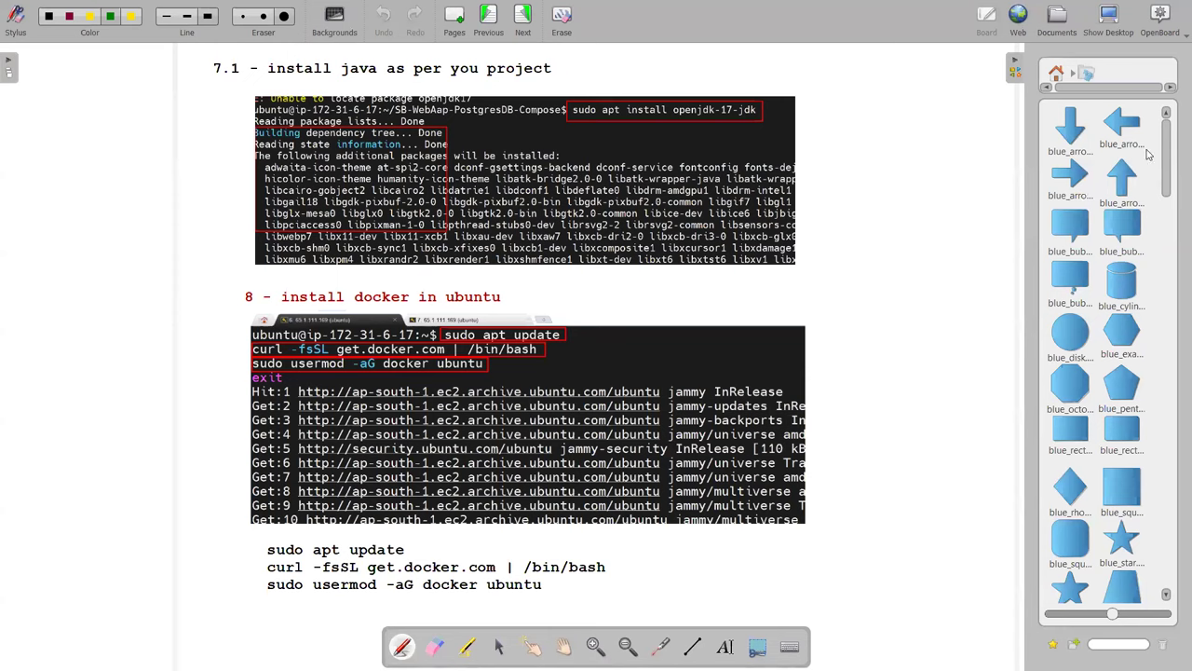
# Recall the Java install command and replace the package name with 'op' for openjdk
pyautogui.click(1117, 17)
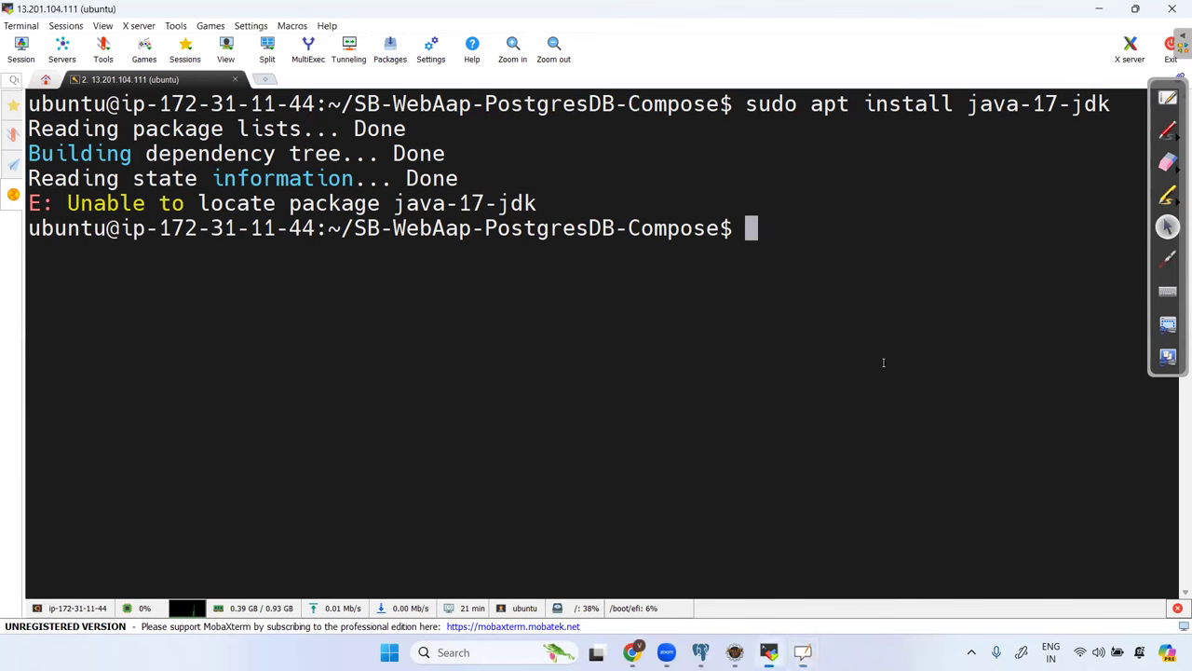
pyautogui.press('Up')
pyautogui.press('BackSpace')
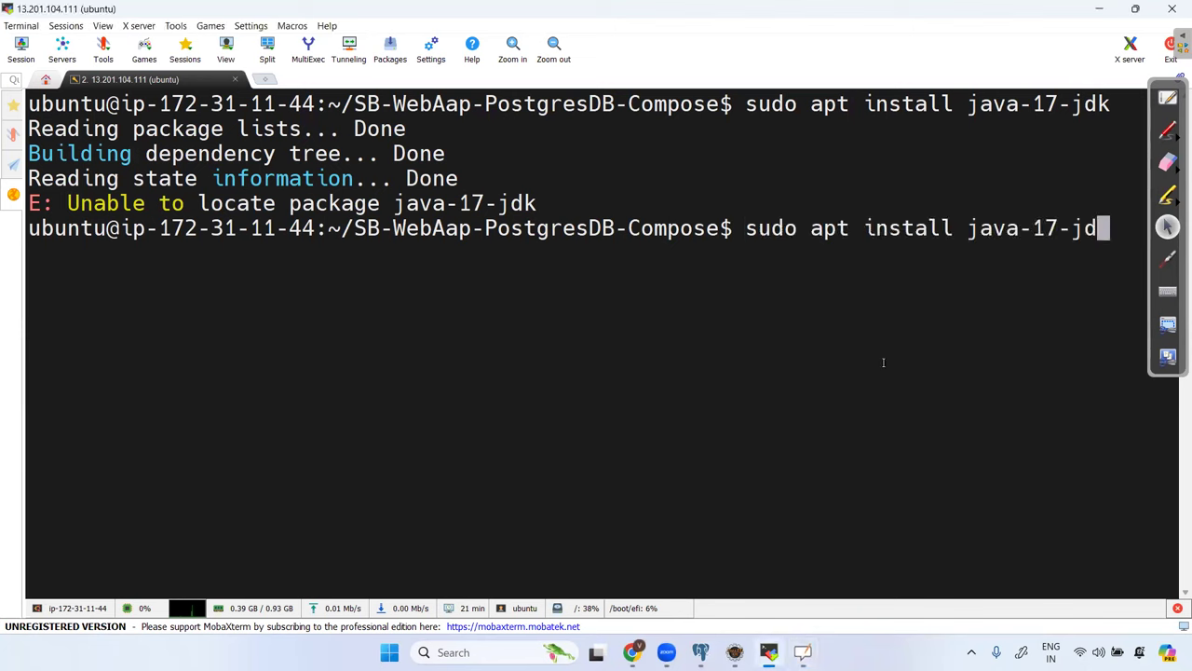
pyautogui.press('BackSpace')
pyautogui.press('BackSpace')
pyautogui.press('BackSpace')
pyautogui.press('BackSpace')
pyautogui.press('BackSpace')
pyautogui.press('BackSpace')
pyautogui.press('BackSpace')
pyautogui.press('BackSpace')
pyautogui.press('BackSpace')
pyautogui.press('BackSpace')
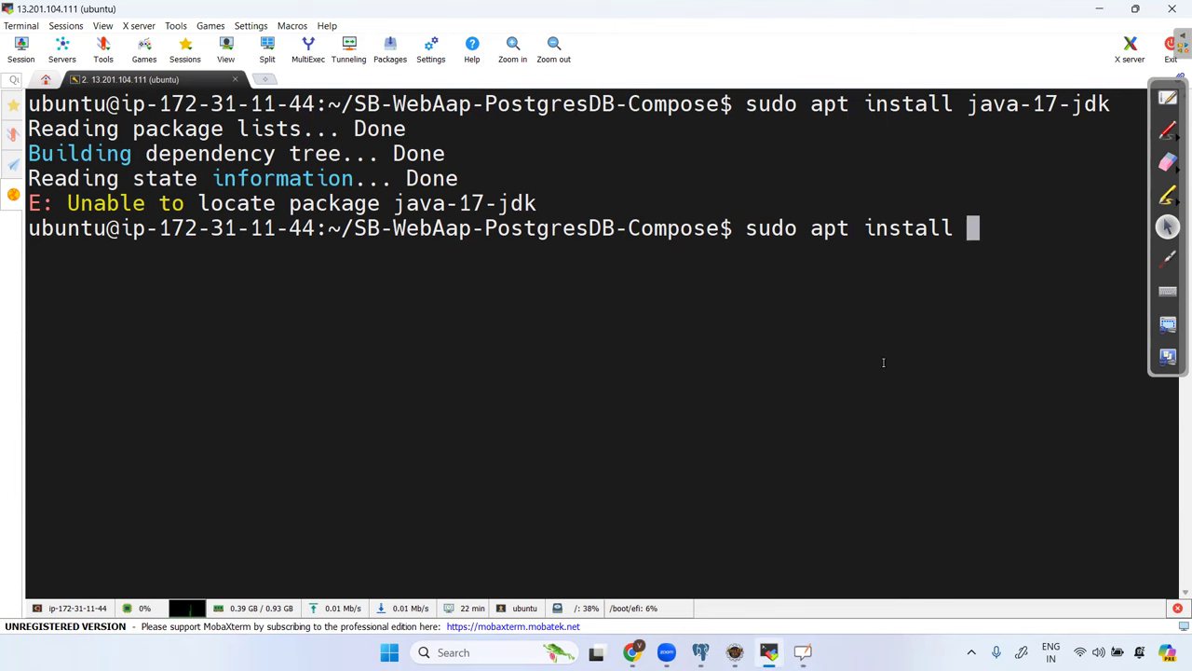
pyautogui.write('op')
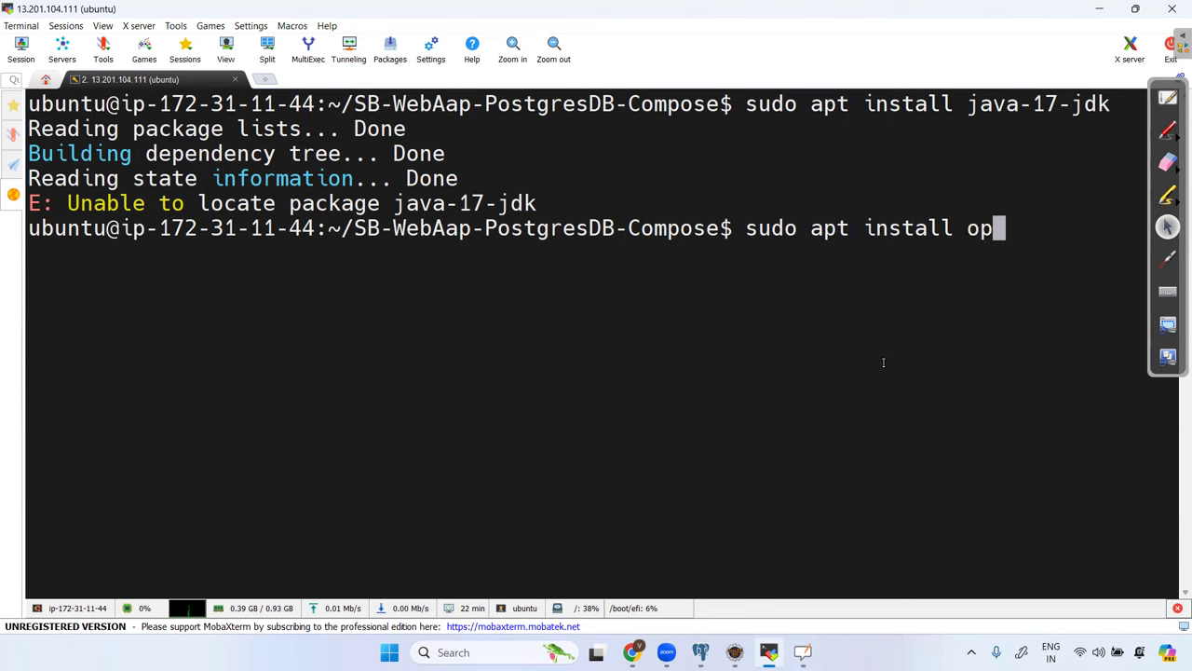
# Page through the OpenBoard notes to the install java page, then hide them
pyautogui.click(1165, 99)
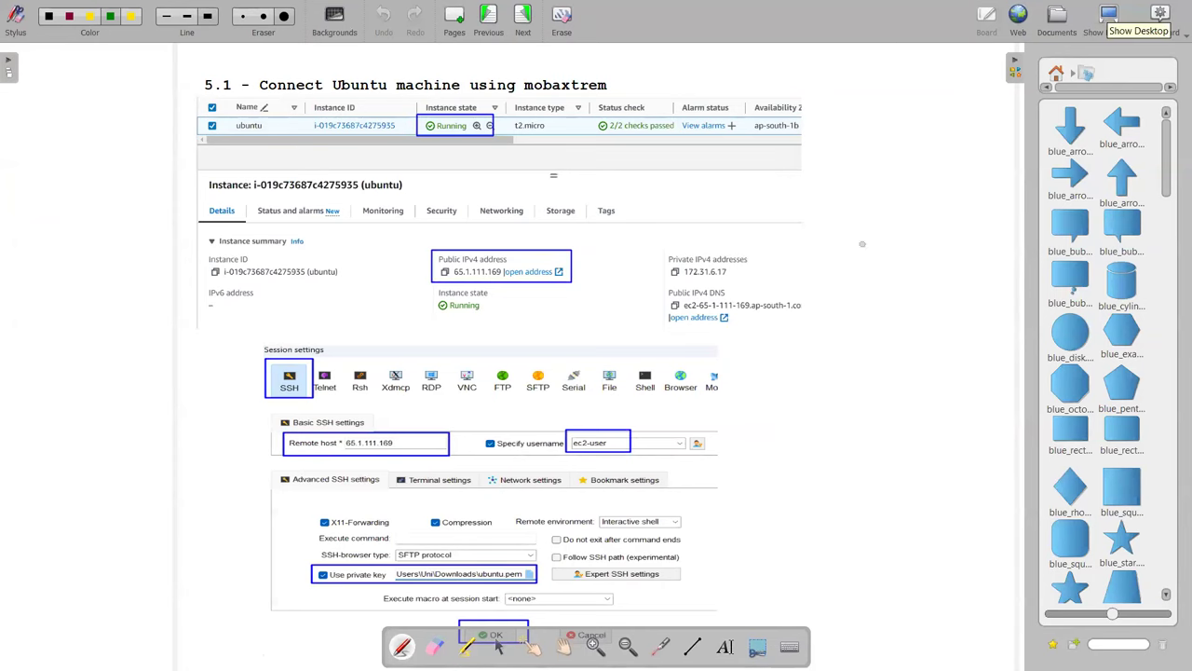
pyautogui.press('pageup')
pyautogui.press('pagedown')
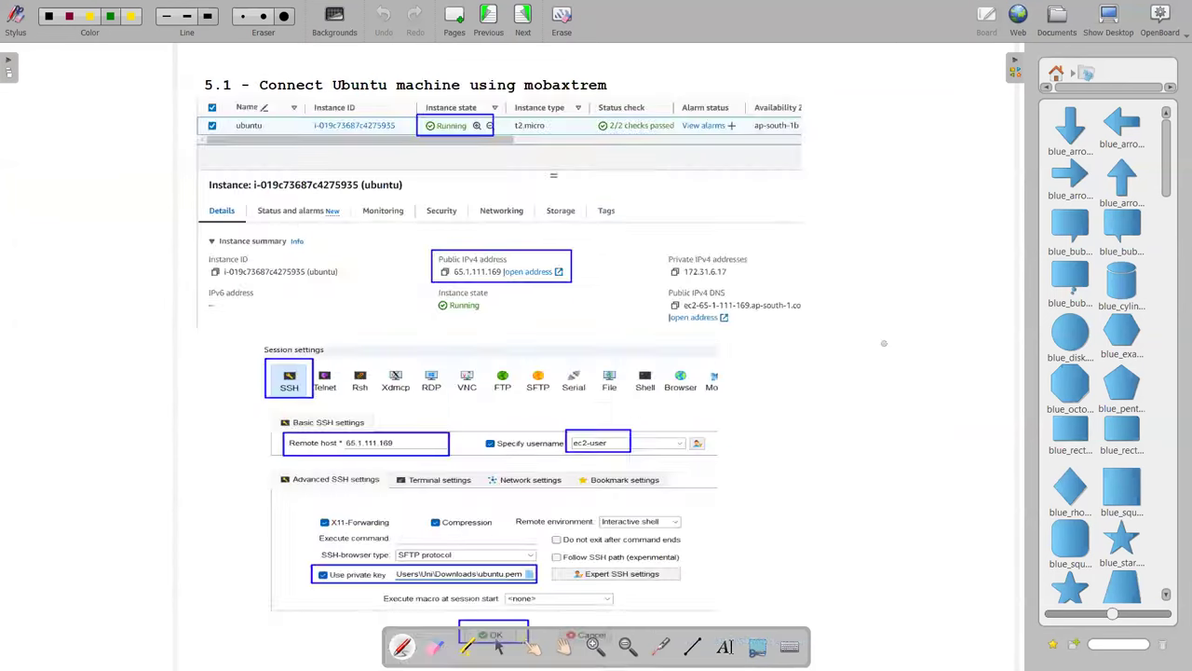
pyautogui.press('pagedown')
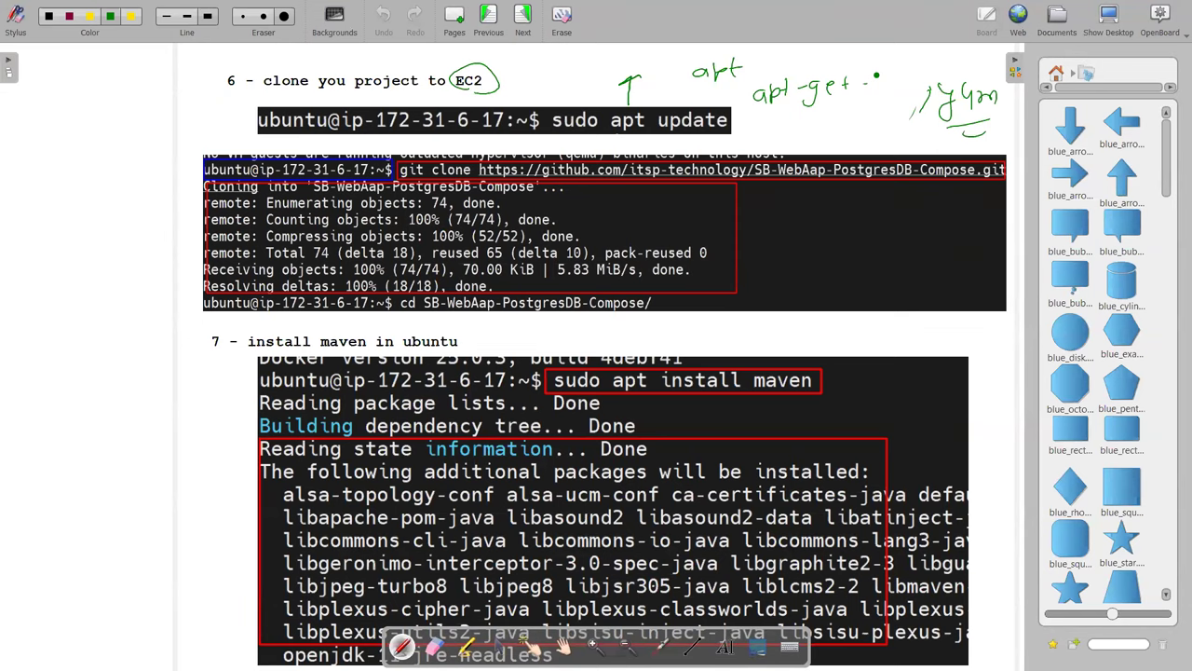
pyautogui.press('pagedown')
pyautogui.press('pagedown')
pyautogui.press('pageup')
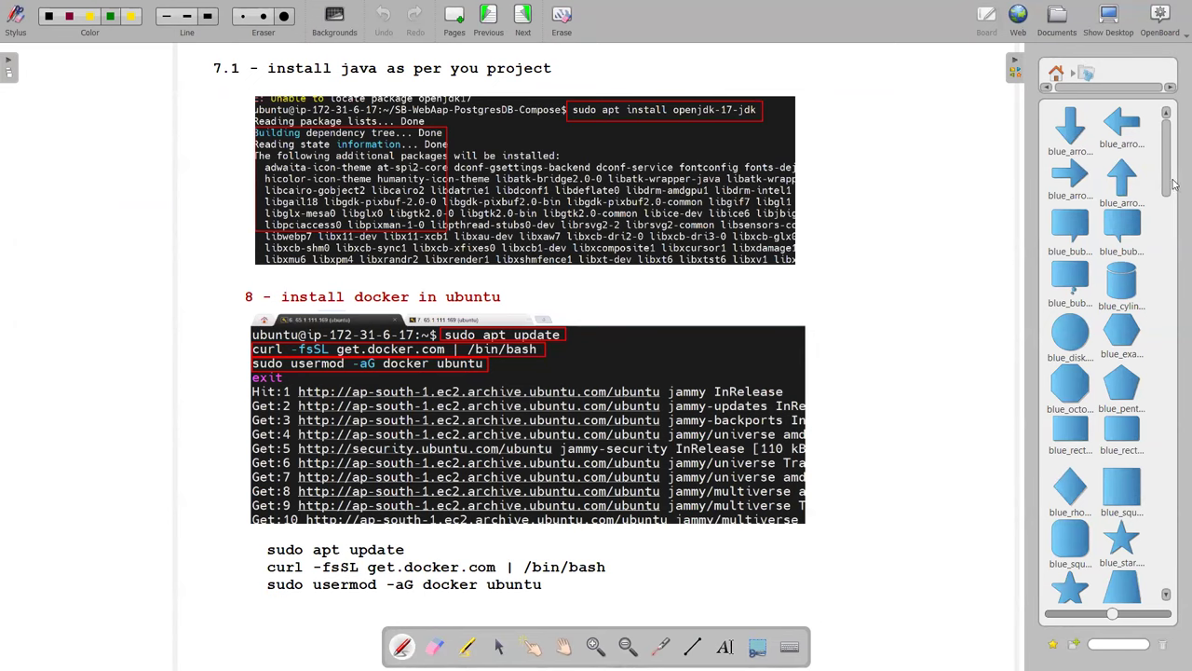
pyautogui.click(1120, 19)
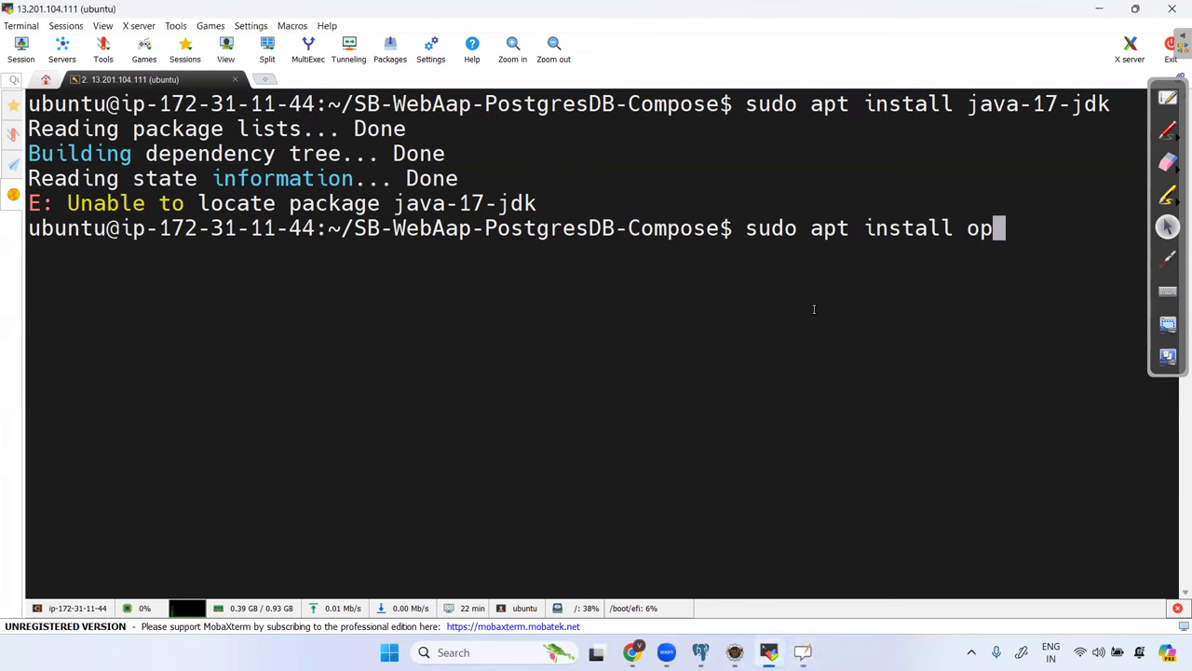
# Install openjdk-17-jdk with sudo apt install, confirm with y, then clear the screen
pyautogui.write('enjd')
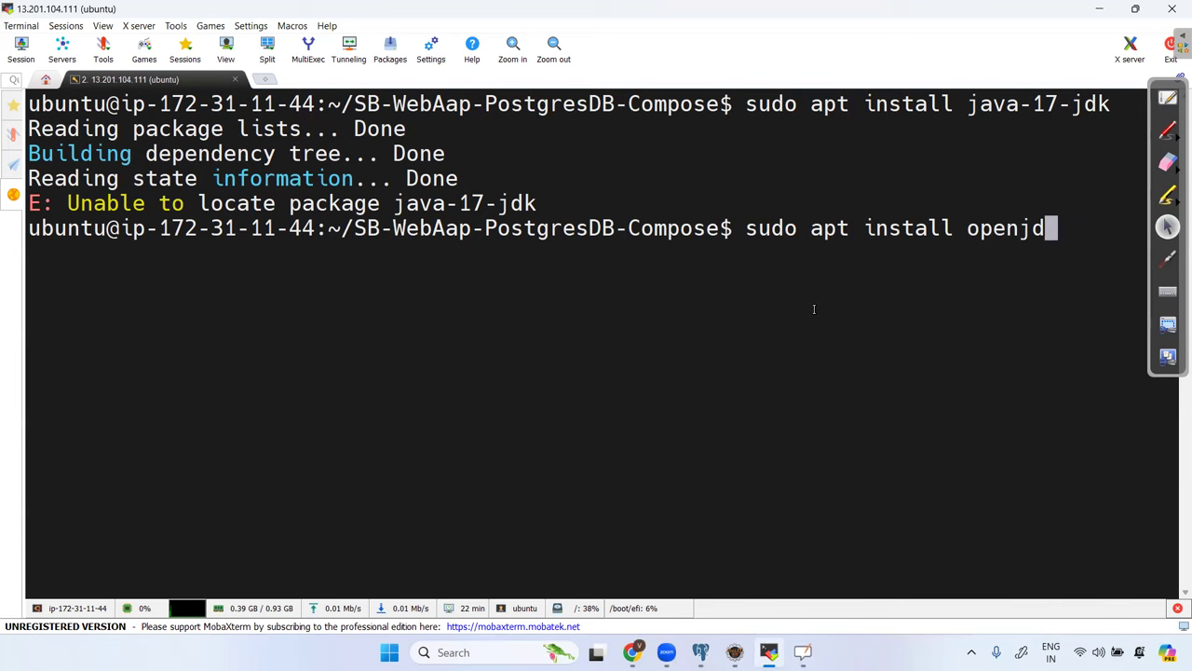
pyautogui.write('k-18')
pyautogui.press('BackSpace')
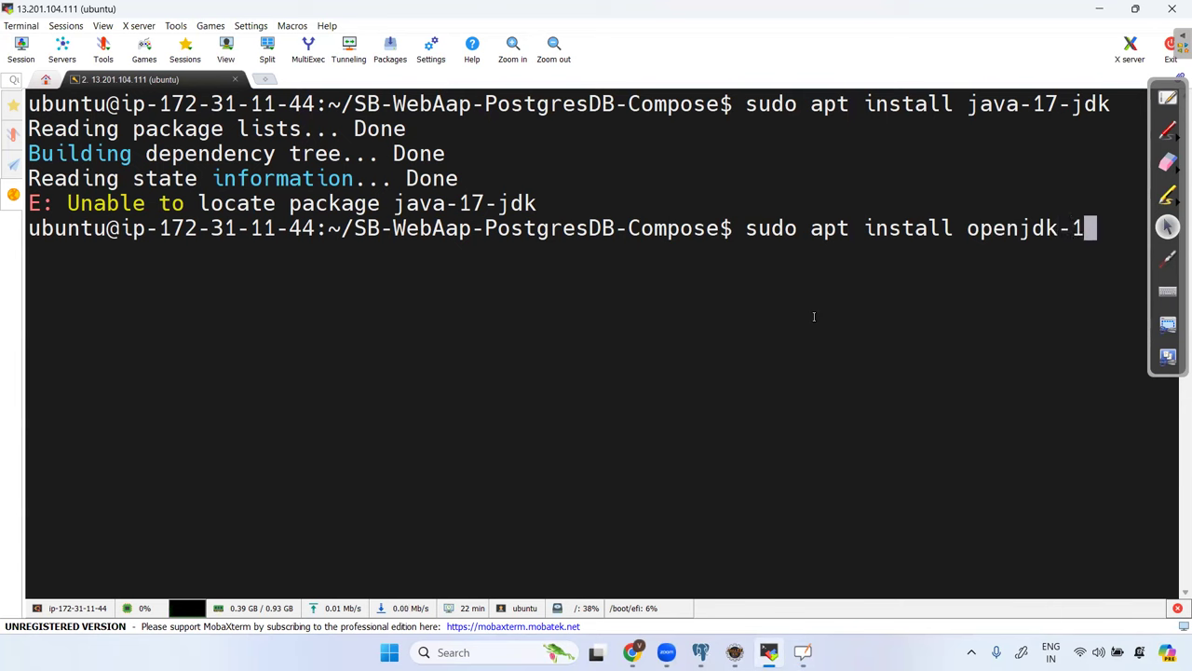
pyautogui.write('7-jdk')
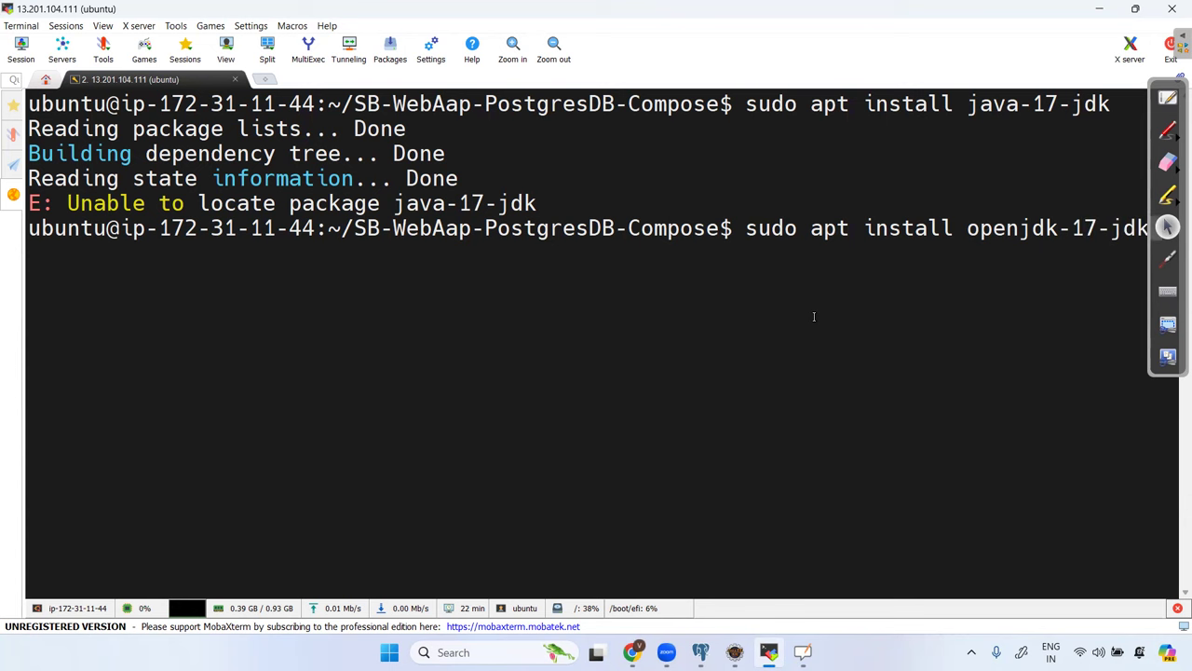
pyautogui.press('Return')
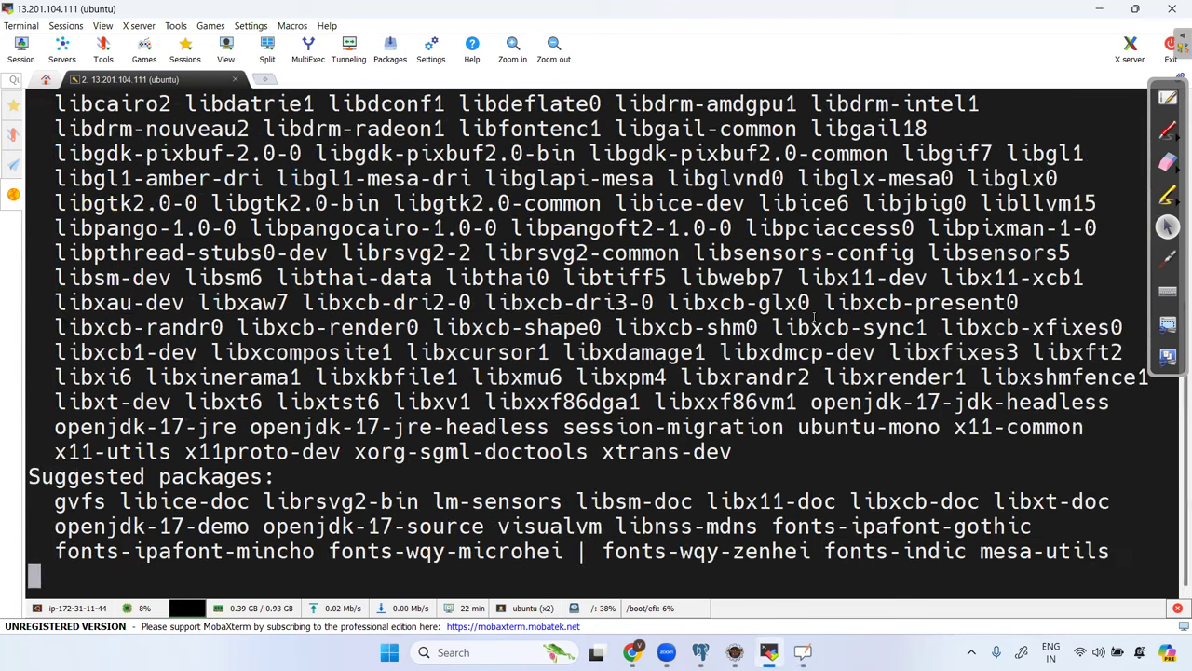
pyautogui.write('y')
pyautogui.press('Return')
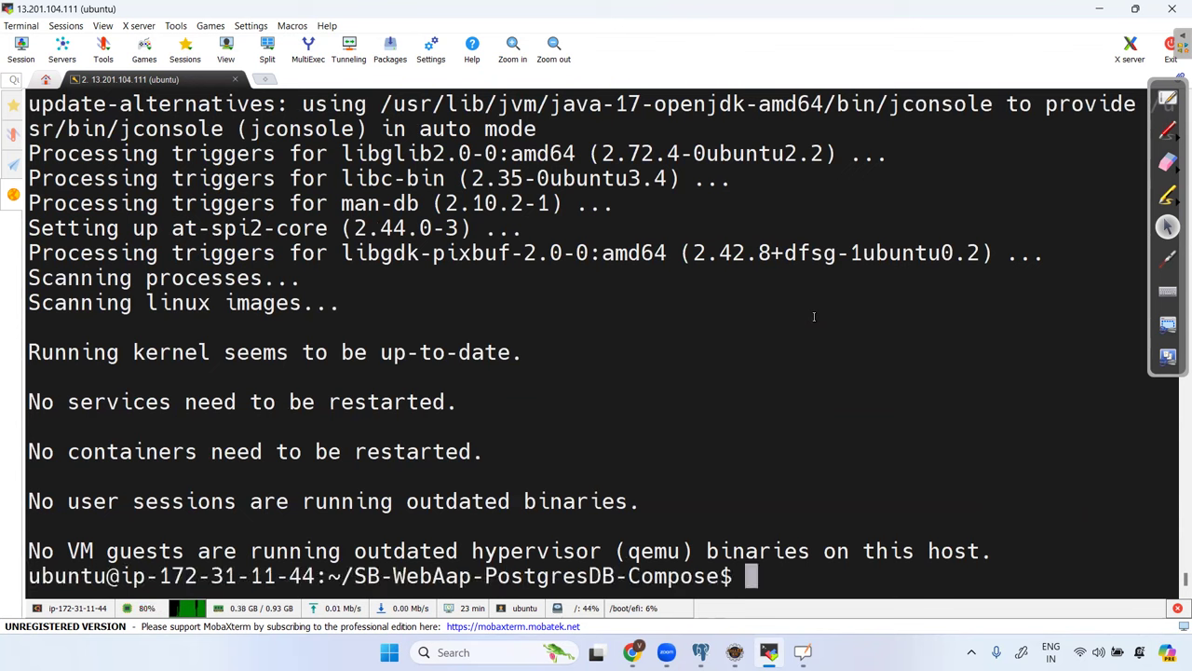
pyautogui.write('clear')
pyautogui.press('Return')
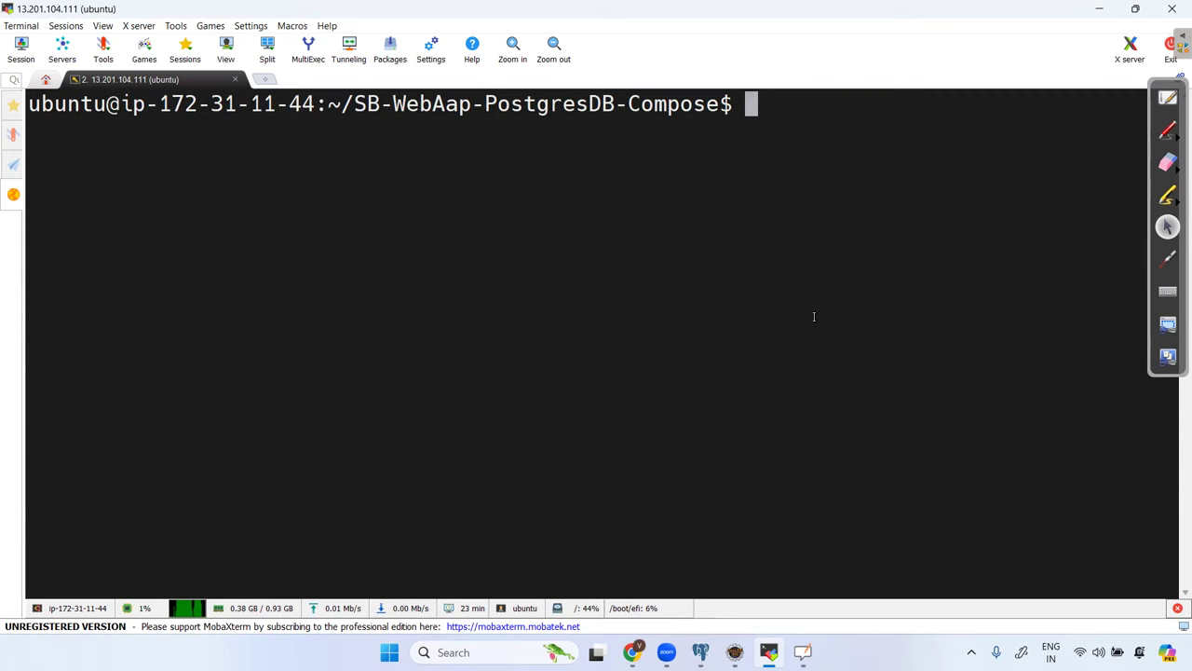
# List the project files and run mvn clean package, which fails at the test stage
pyautogui.write('mn')
pyautogui.press('BackSpace')
pyautogui.press('BackSpace')
pyautogui.write('mn')
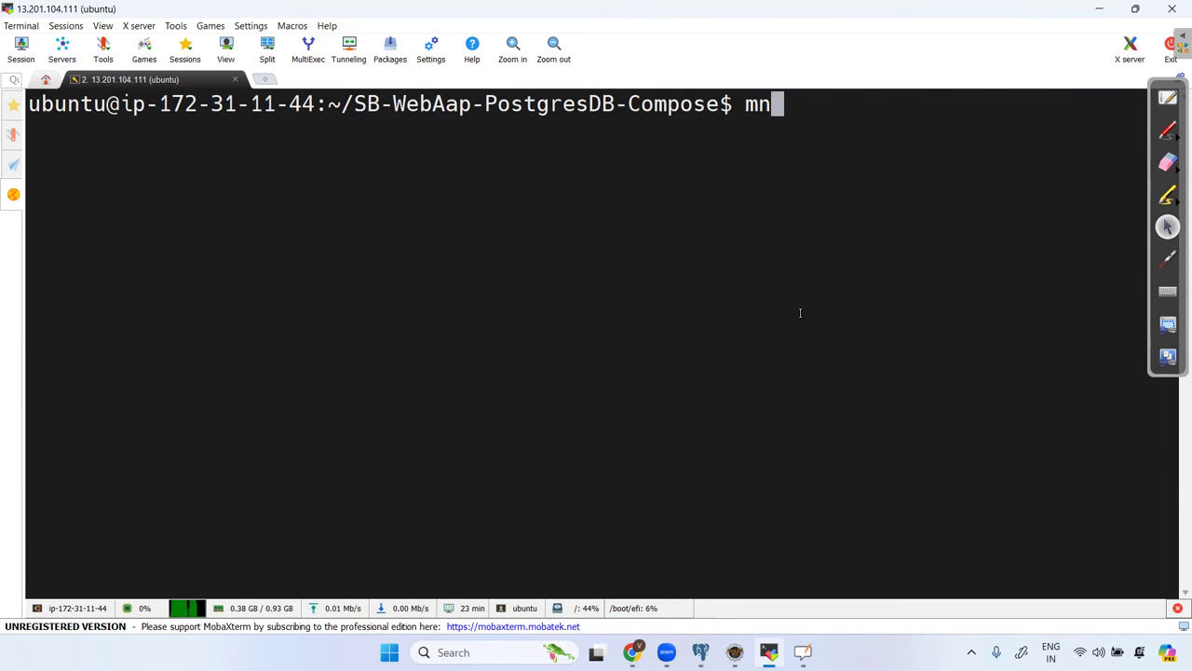
pyautogui.press('BackSpace')
pyautogui.press('BackSpace')
pyautogui.write('l')
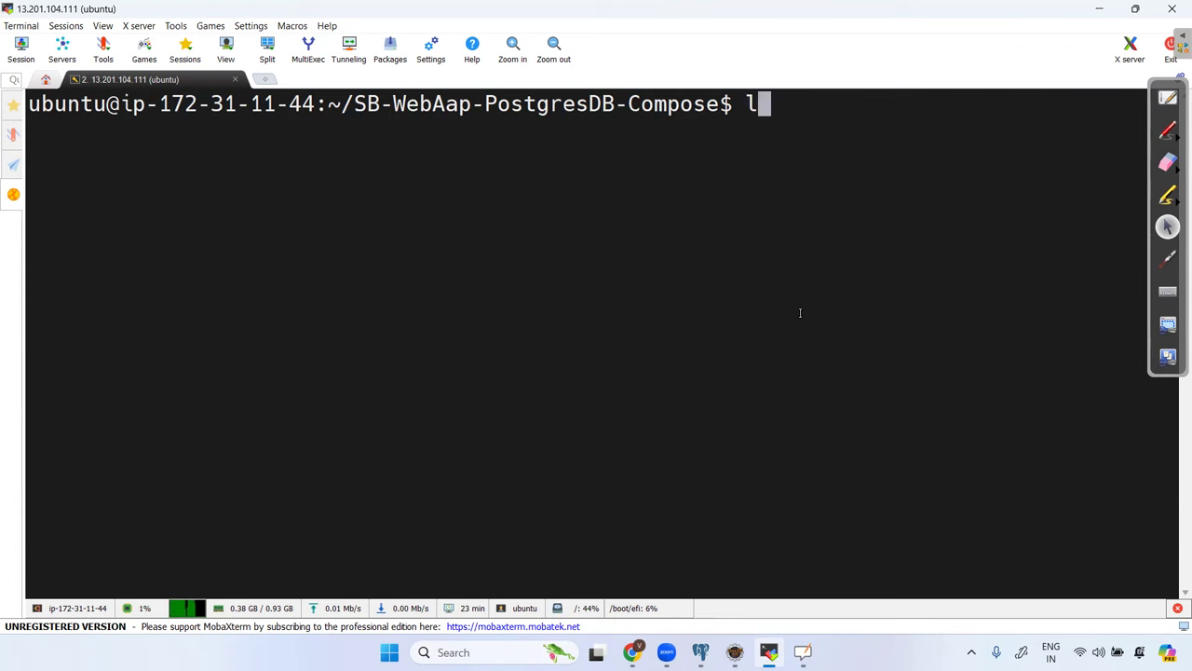
pyautogui.write('s -l')
pyautogui.press('Return')
pyautogui.write('mvn ')
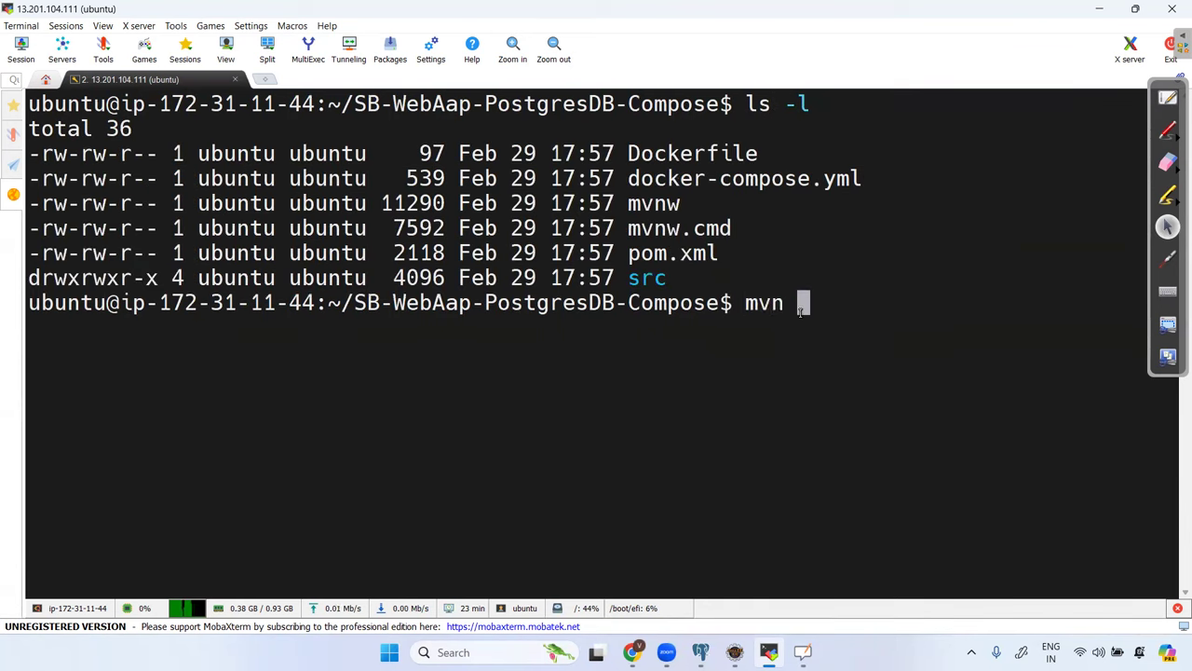
pyautogui.write('clean package')
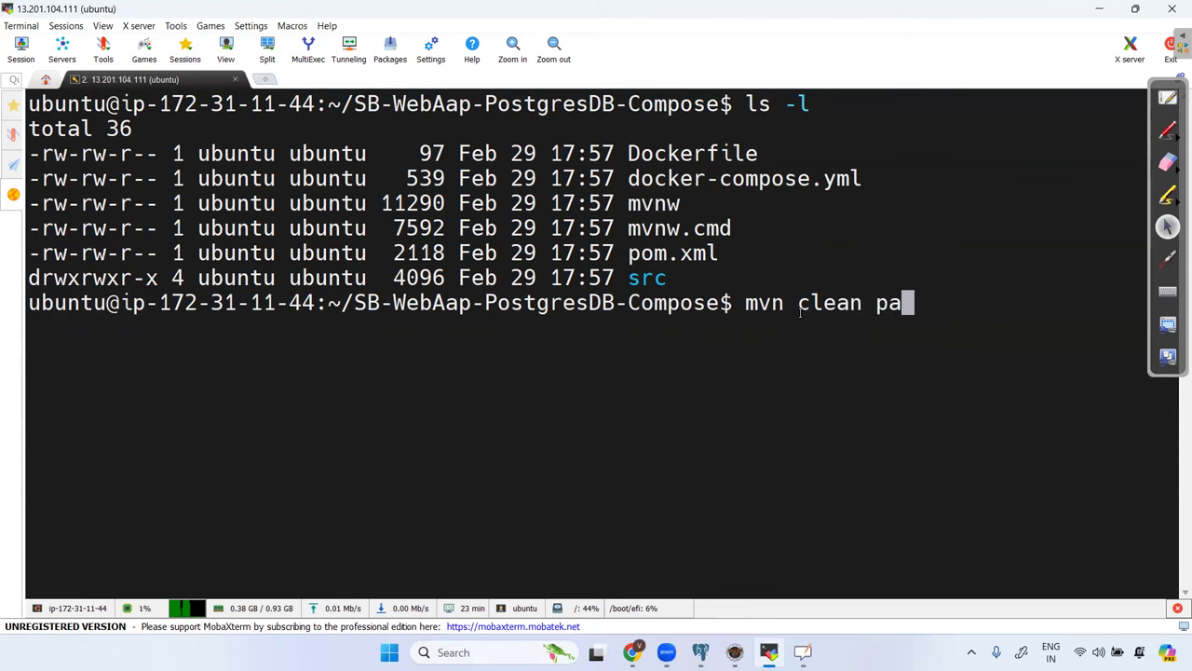
pyautogui.press('Return')
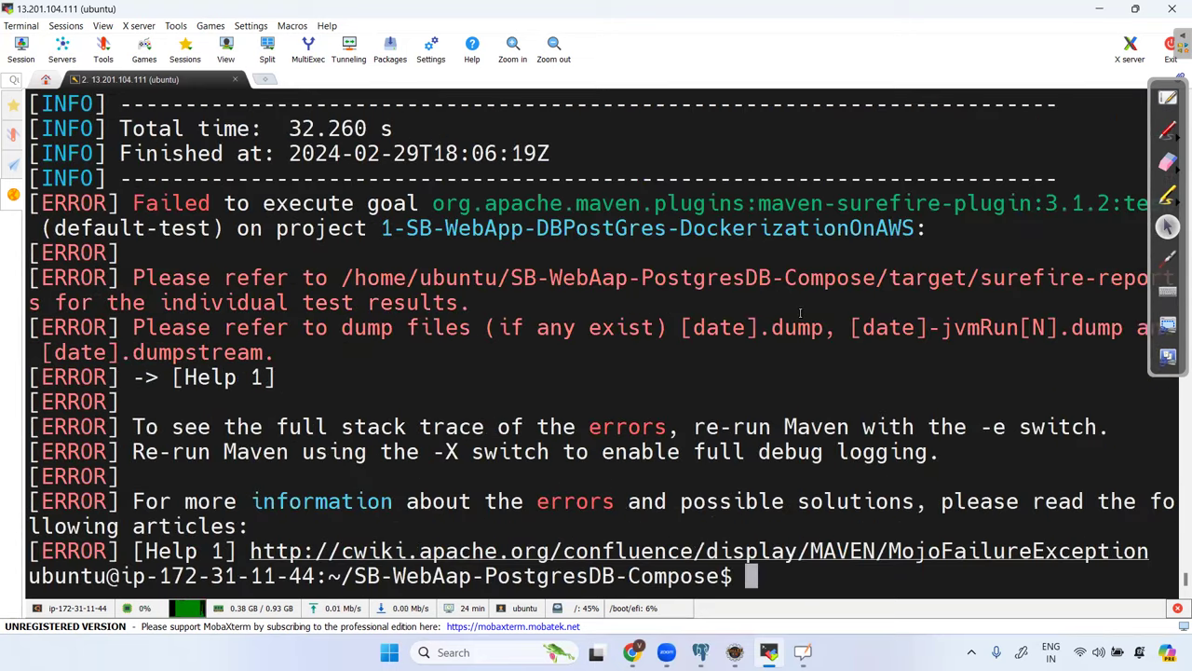
# Rerun the Maven build with -DskitTest appended to the command
pyautogui.press('Up')
pyautogui.write('-D')
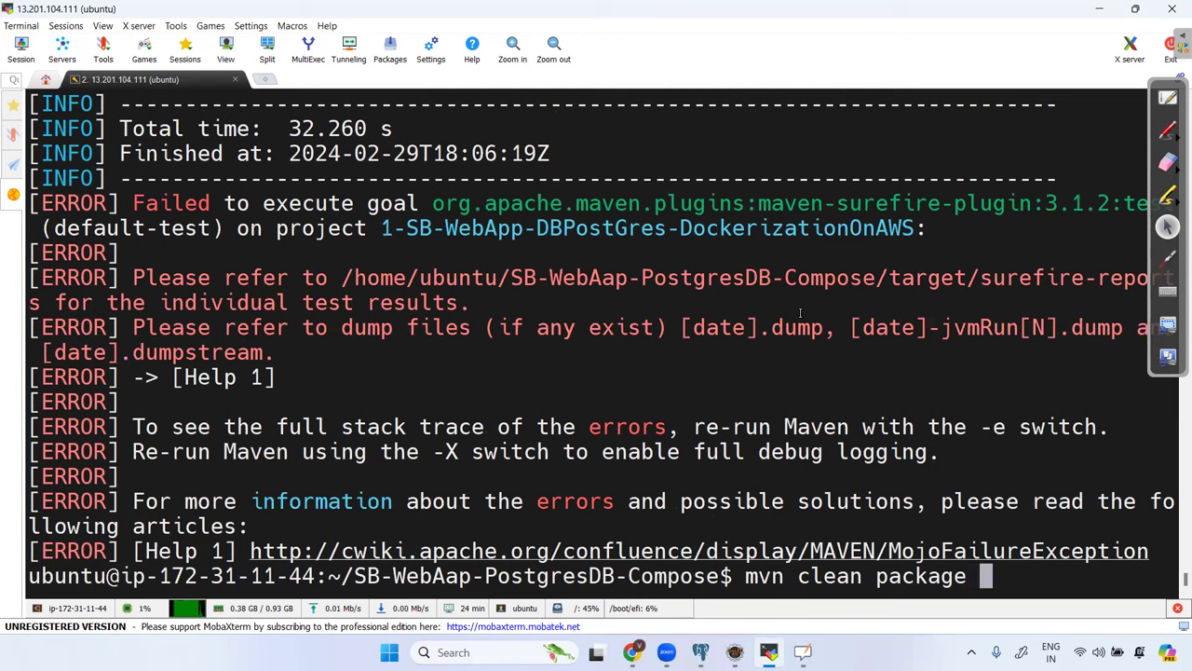
pyautogui.write('ski')
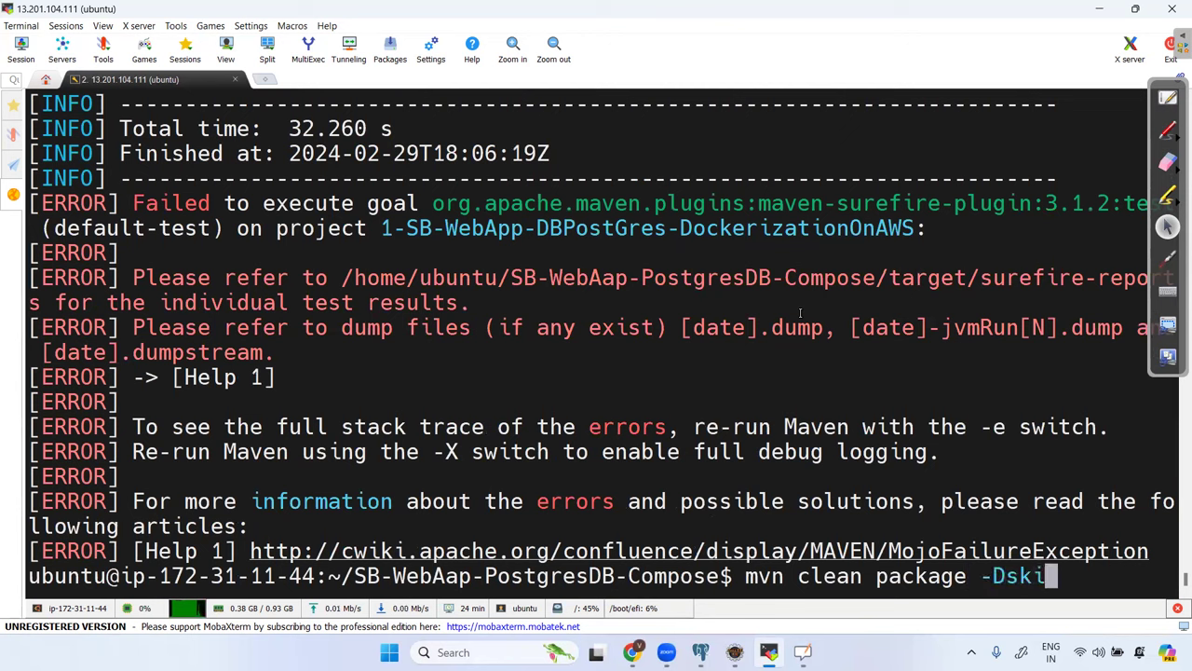
pyautogui.write('tTest')
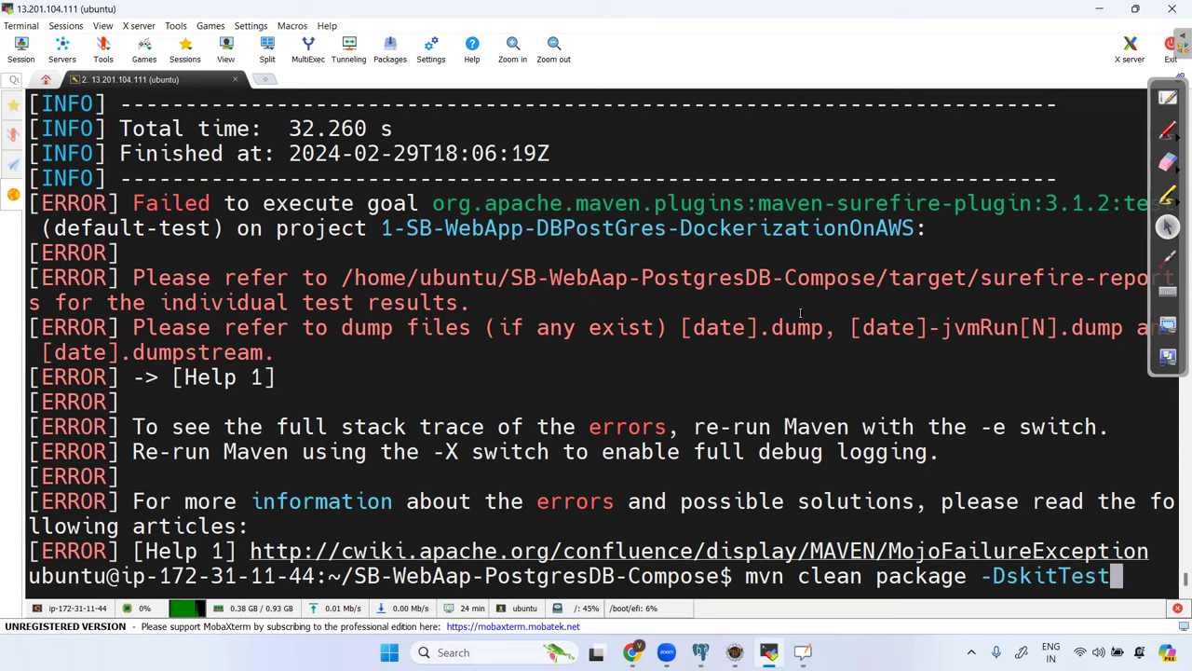
pyautogui.press('Return')
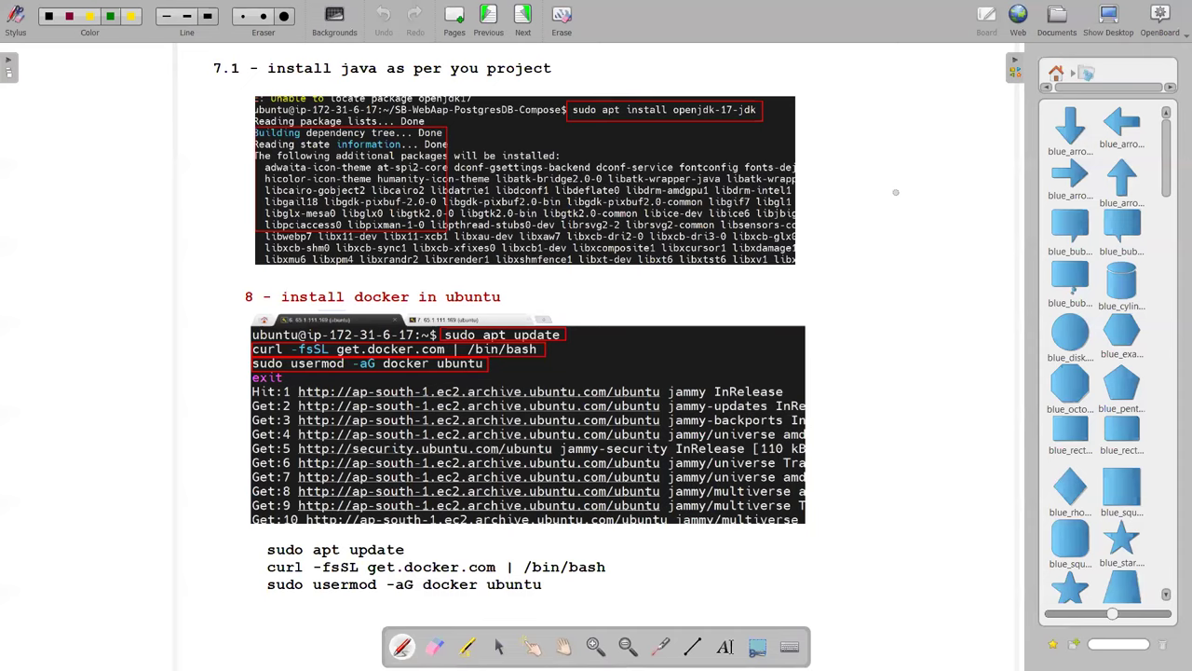
# Scroll the OpenBoard notes down to section 10's packaging step and return to MobaXterm
pyautogui.scroll(-5, 926, 239)
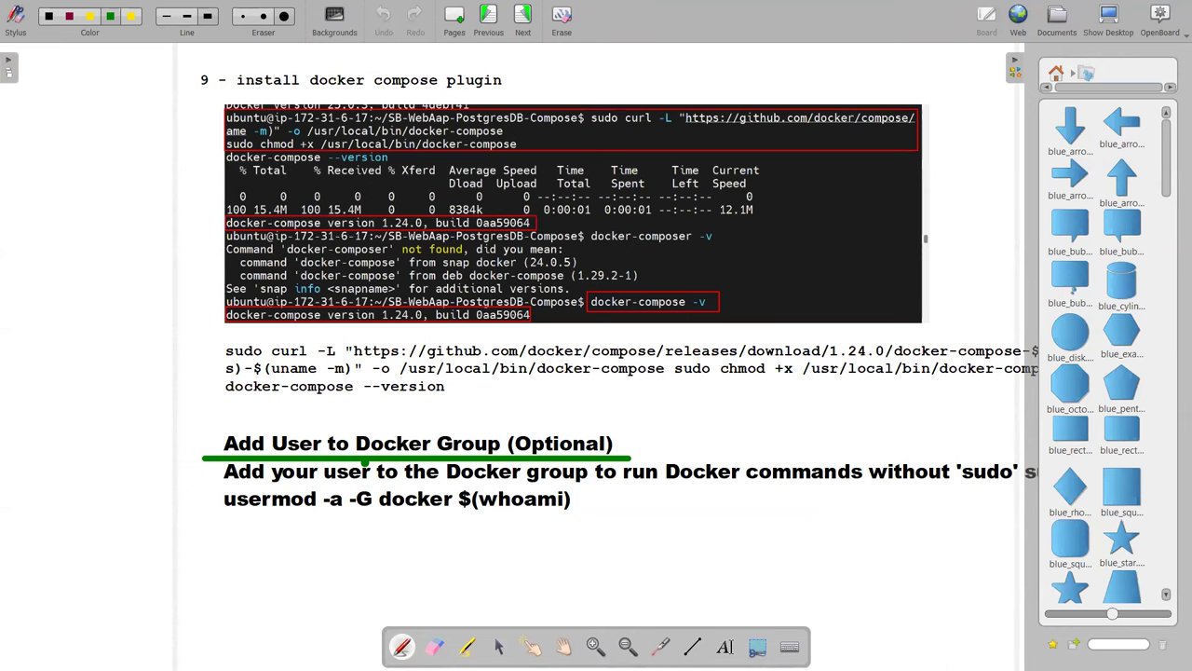
pyautogui.scroll(-5, 926, 239)
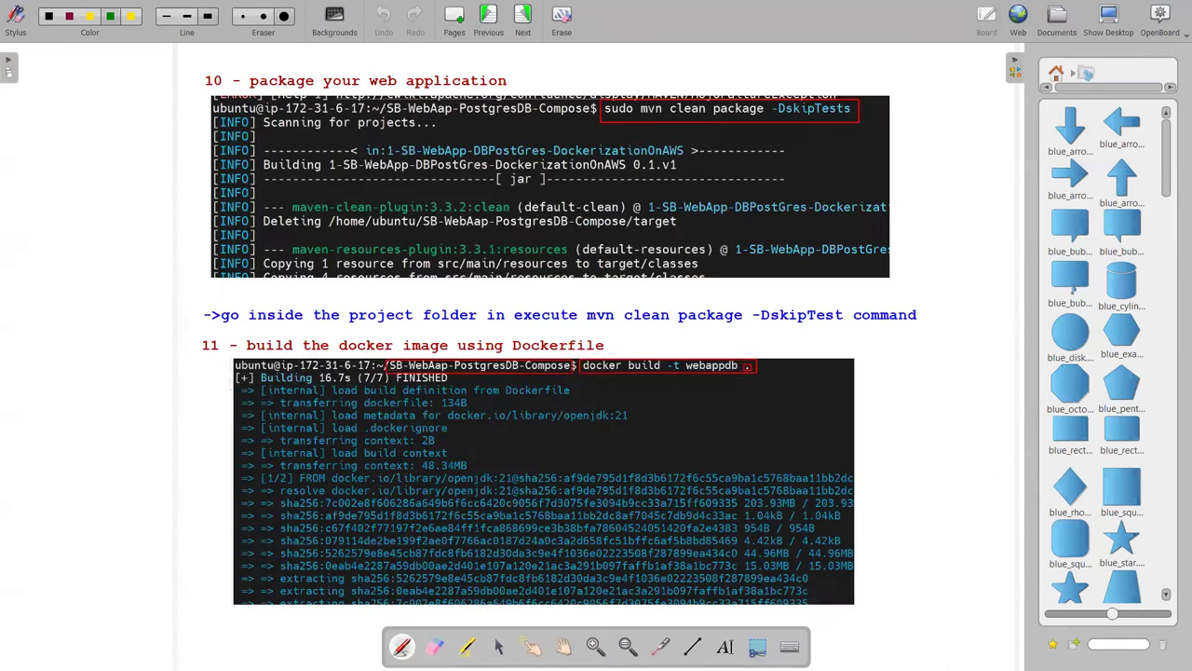
pyautogui.hotkey('alt', 'Tab')
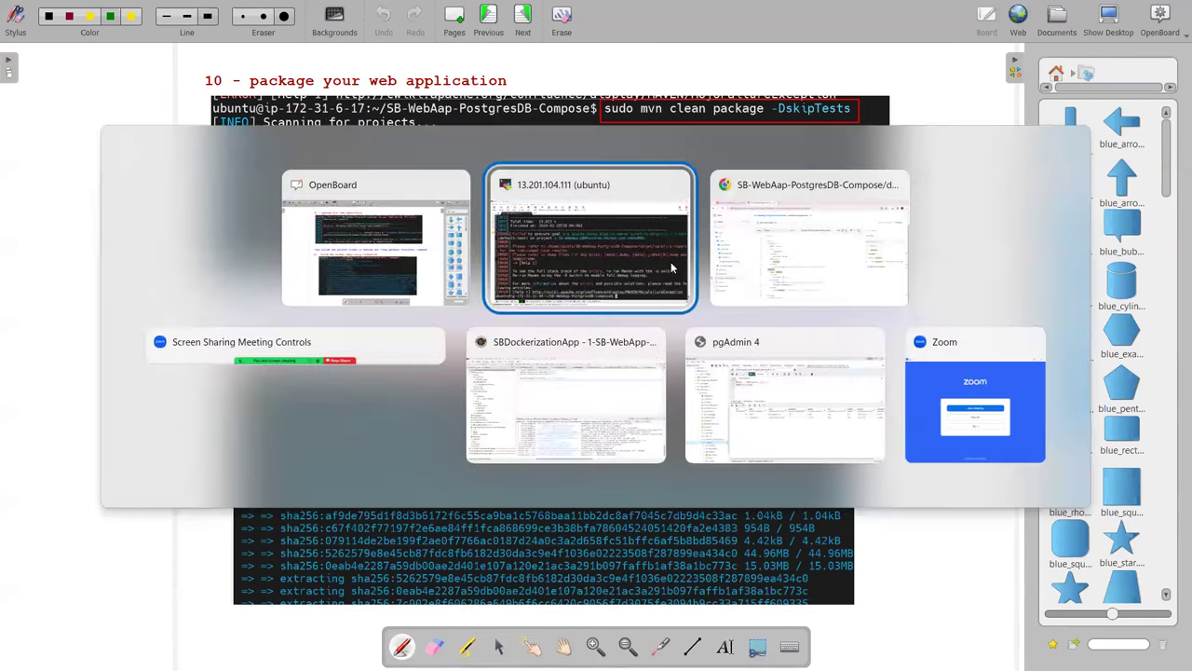
# Run mvn clean package -DskitTests and list the project folder with ls -l
pyautogui.write('s')
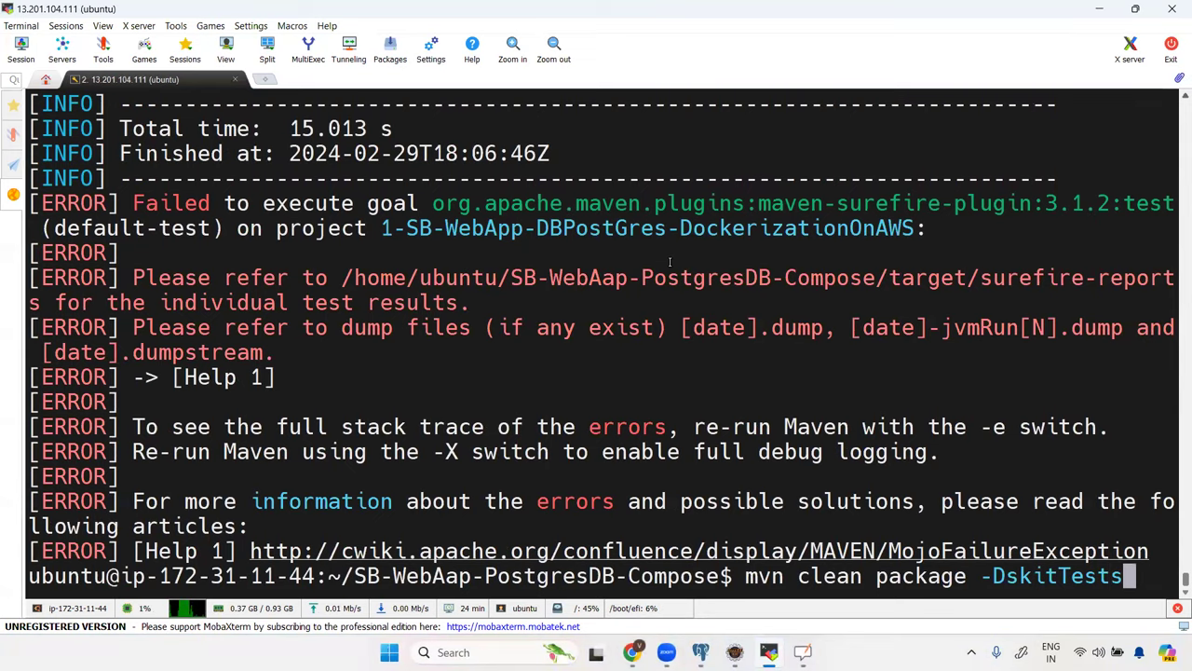
pyautogui.press('Return')
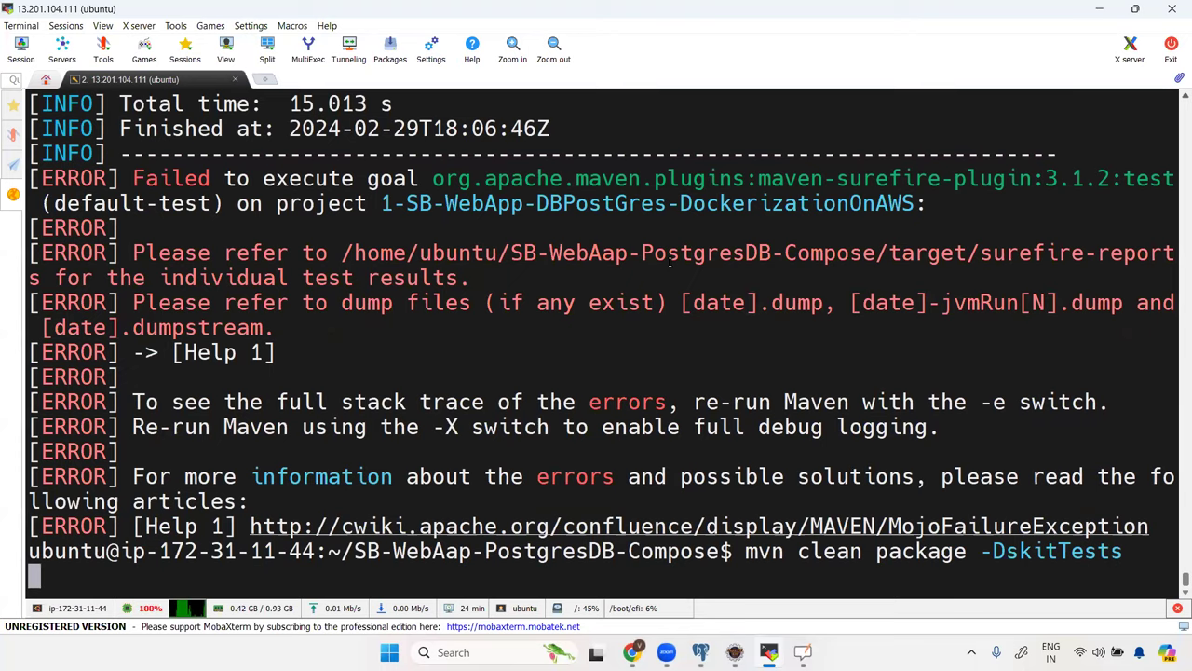
pyautogui.hotkey('alt', 'Tab')
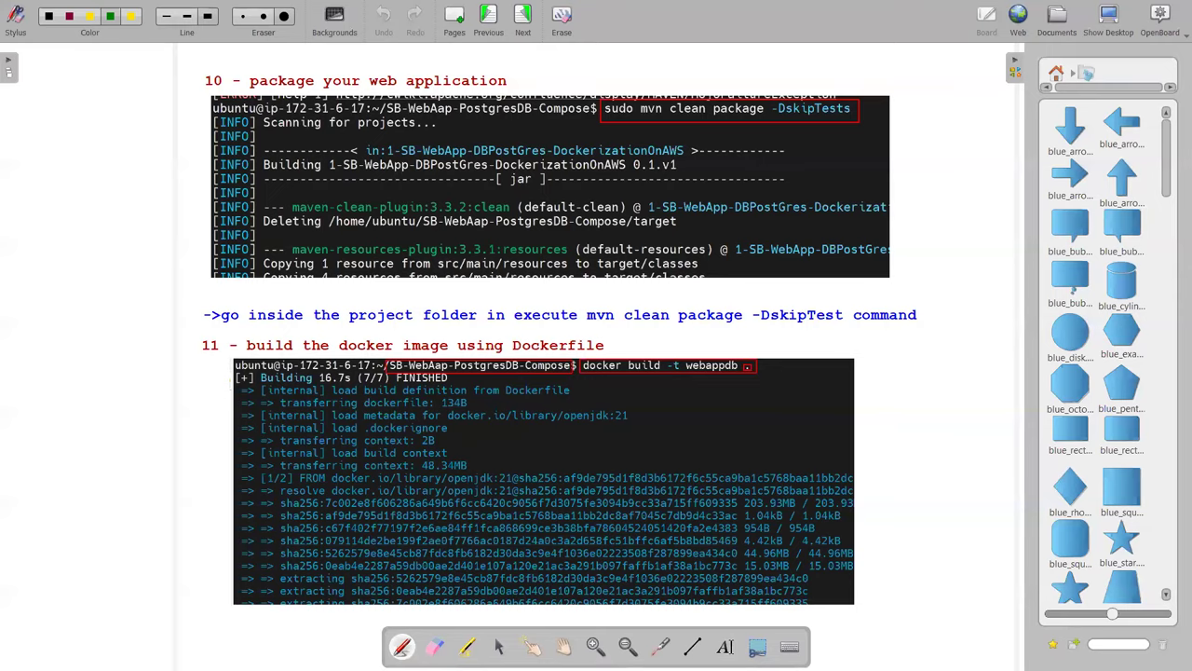
pyautogui.hotkey('alt', 'Tab')
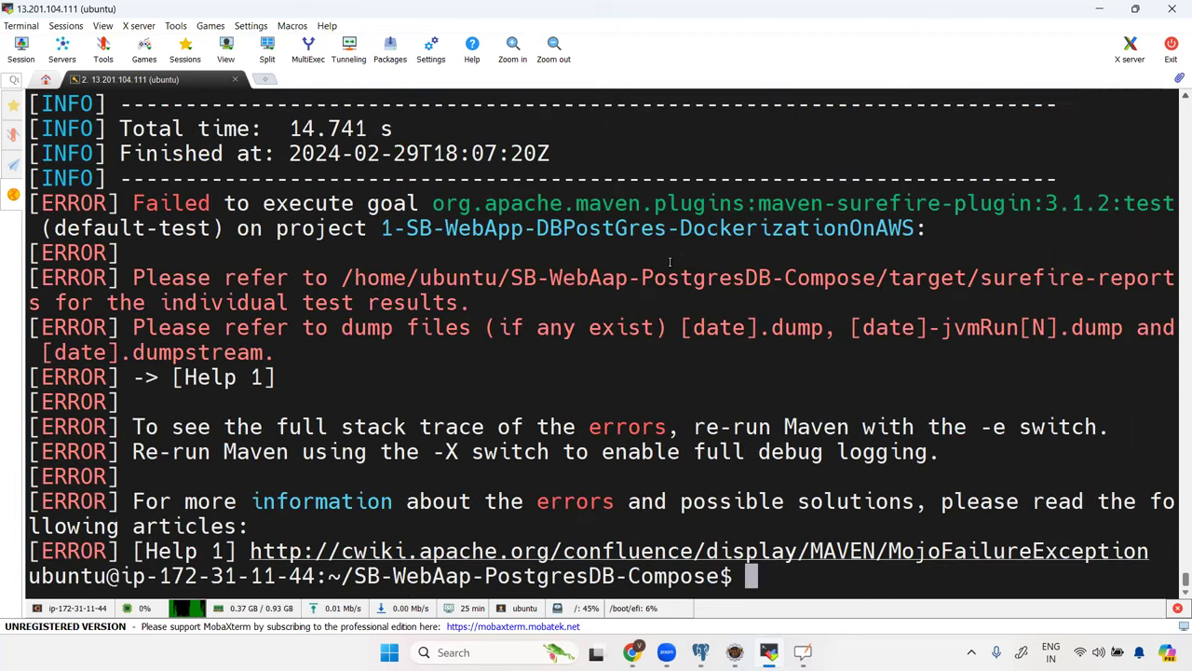
pyautogui.write('l')
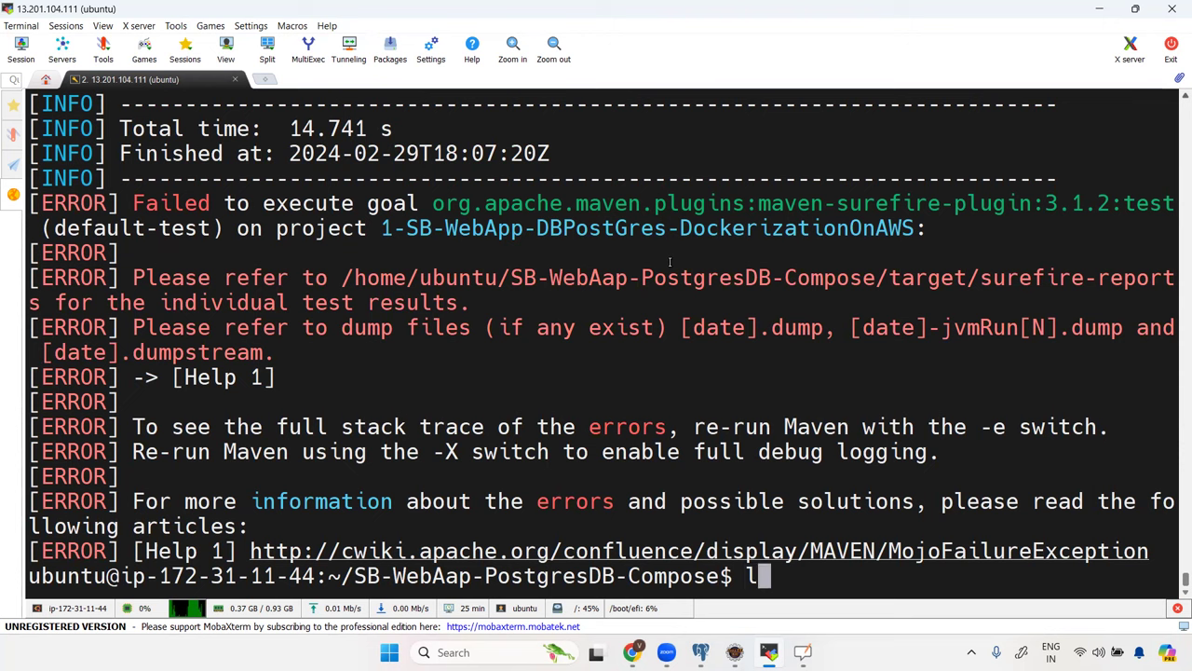
pyautogui.write('s -l')
pyautogui.press('Return')
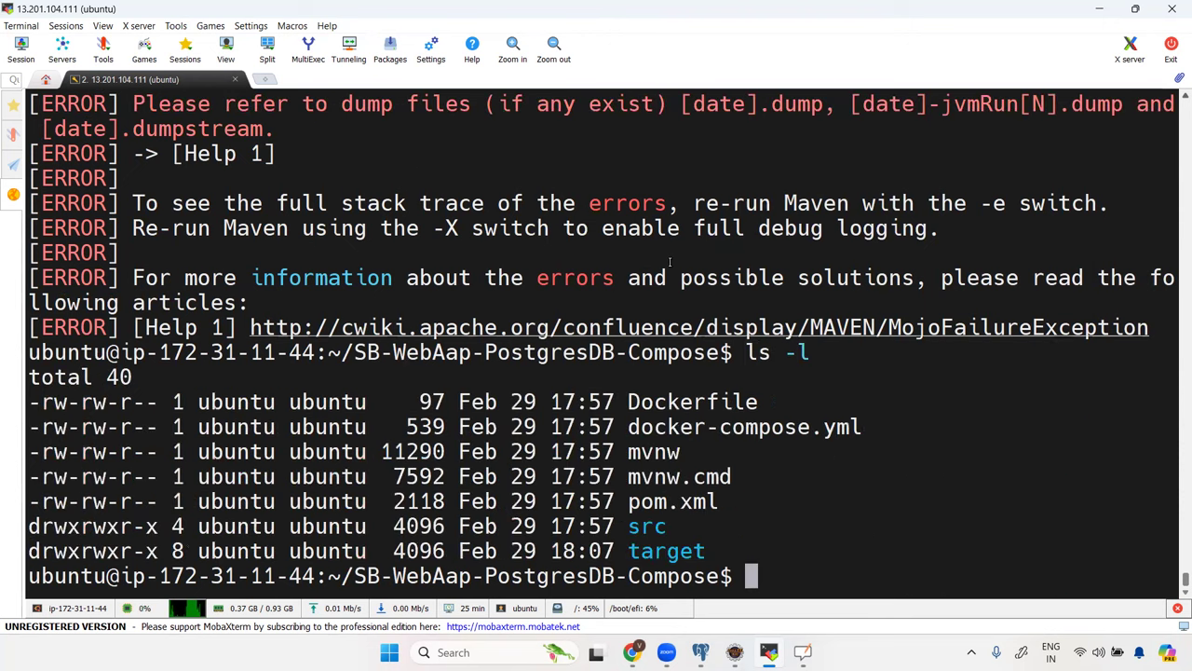
# Build the project with sudo mvn clean package -DskipTests
pyautogui.write('su')
pyautogui.press('BackSpace')
pyautogui.press('BackSpace')
pyautogui.write('sudo mvn clena pa')
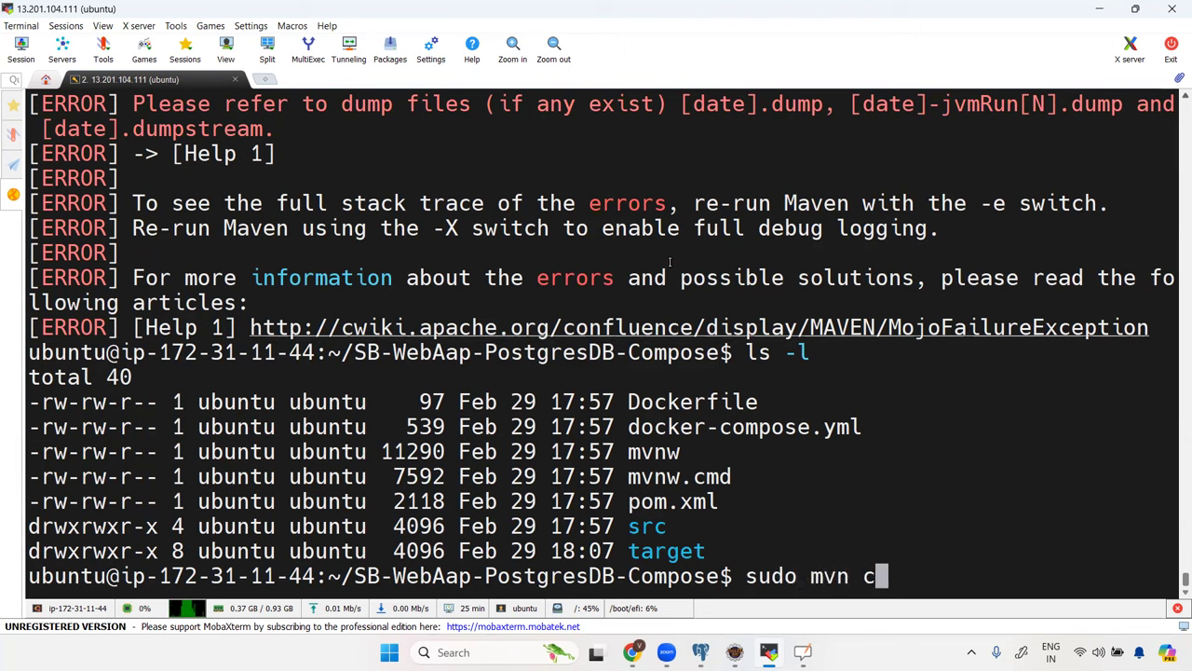
pyautogui.press('BackSpace')
pyautogui.press('BackSpace')
pyautogui.press('BackSpace')
pyautogui.press('BackSpace')
pyautogui.press('BackSpace')
pyautogui.write('an package')
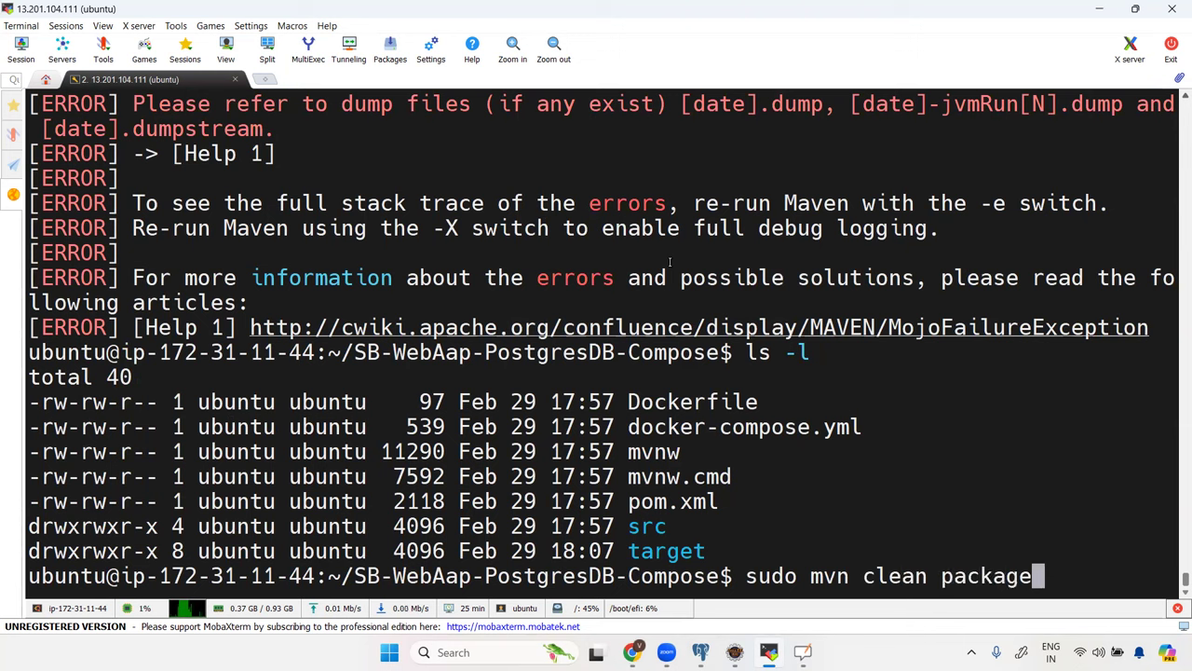
pyautogui.write('-Ds')
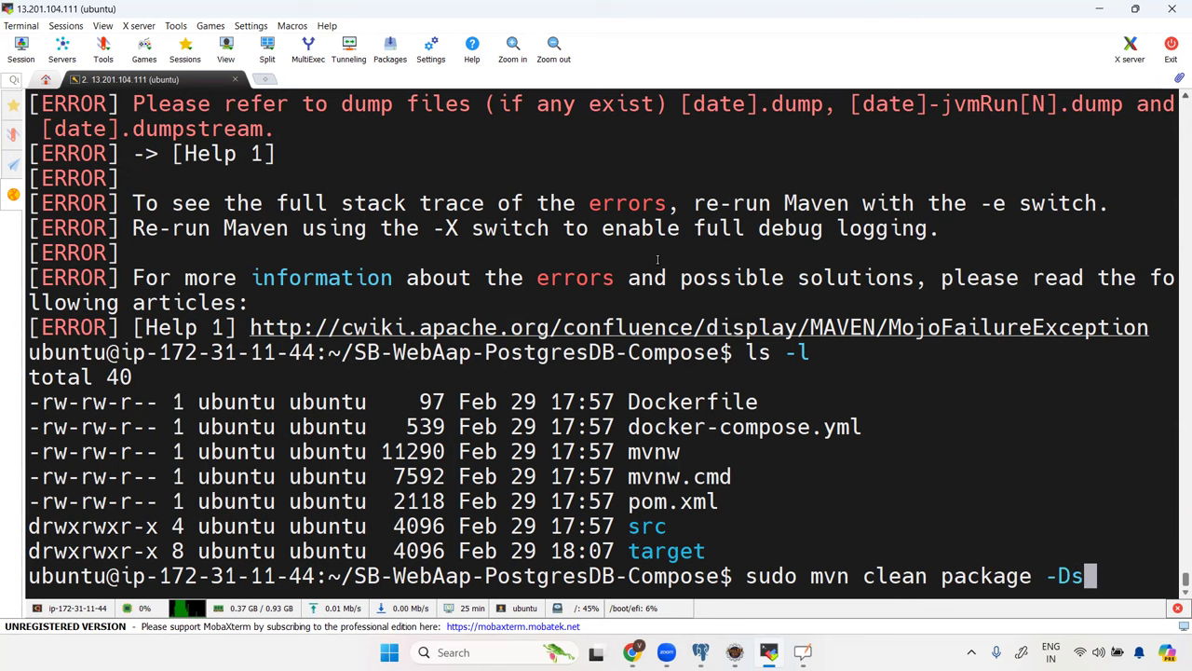
pyautogui.write('kipTests')
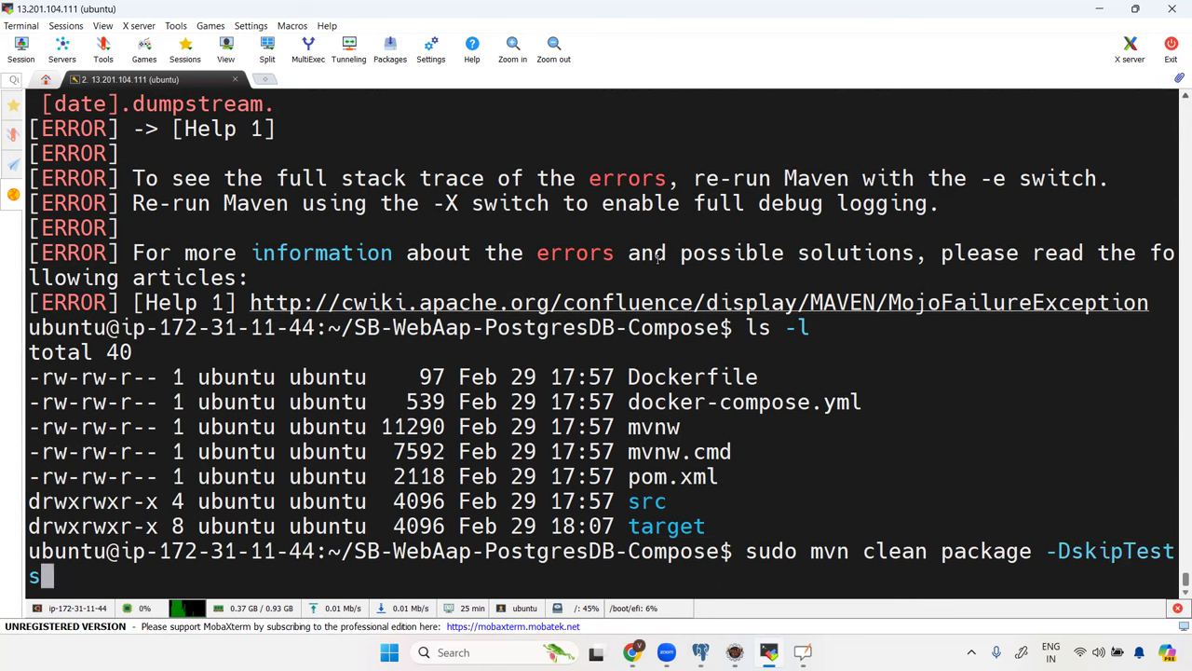
pyautogui.press('Return')
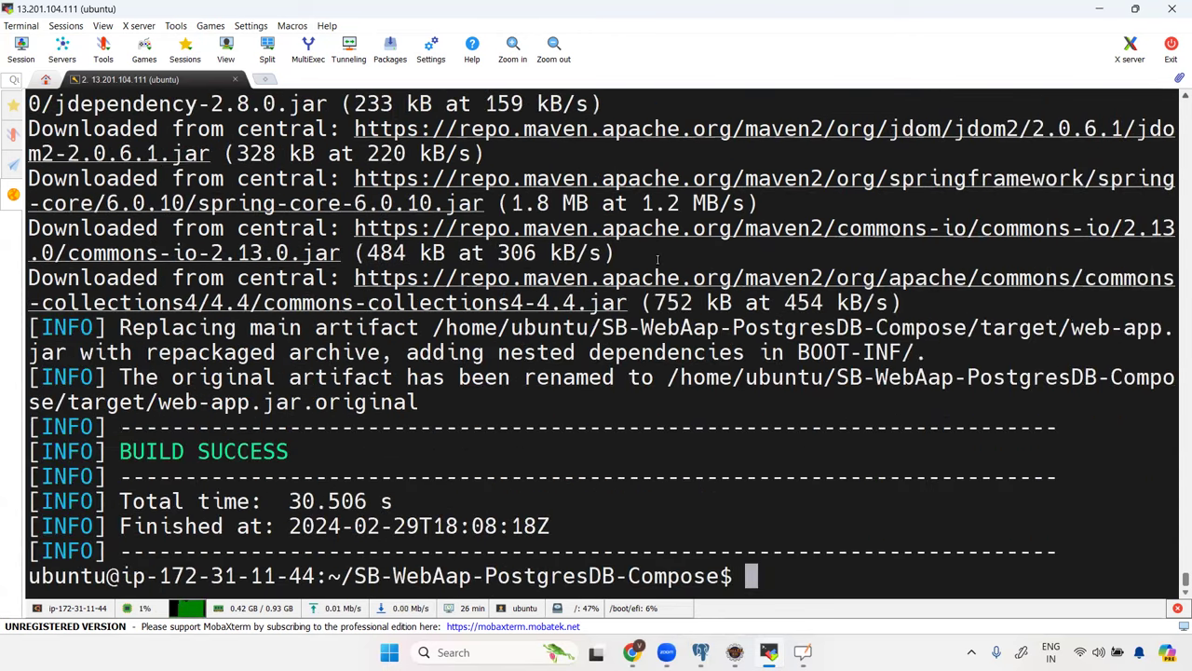
# List the project folder showing the new target directory, then switch to the OpenBoard notes
pyautogui.write('ls ')
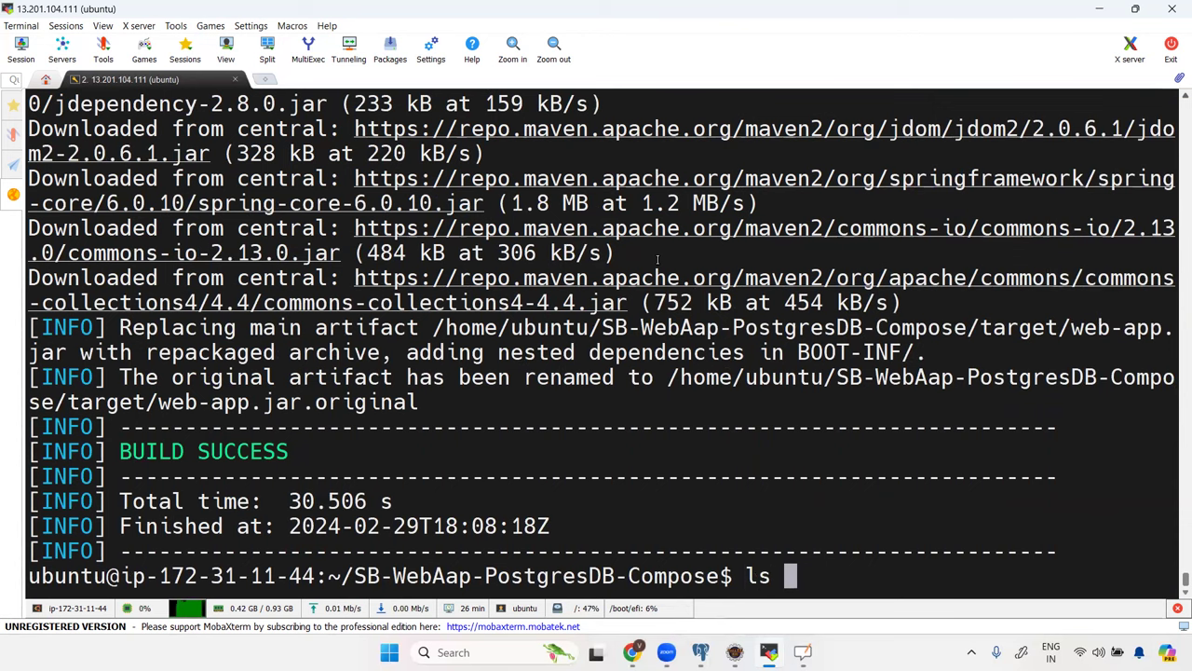
pyautogui.write('-l')
pyautogui.press('Return')
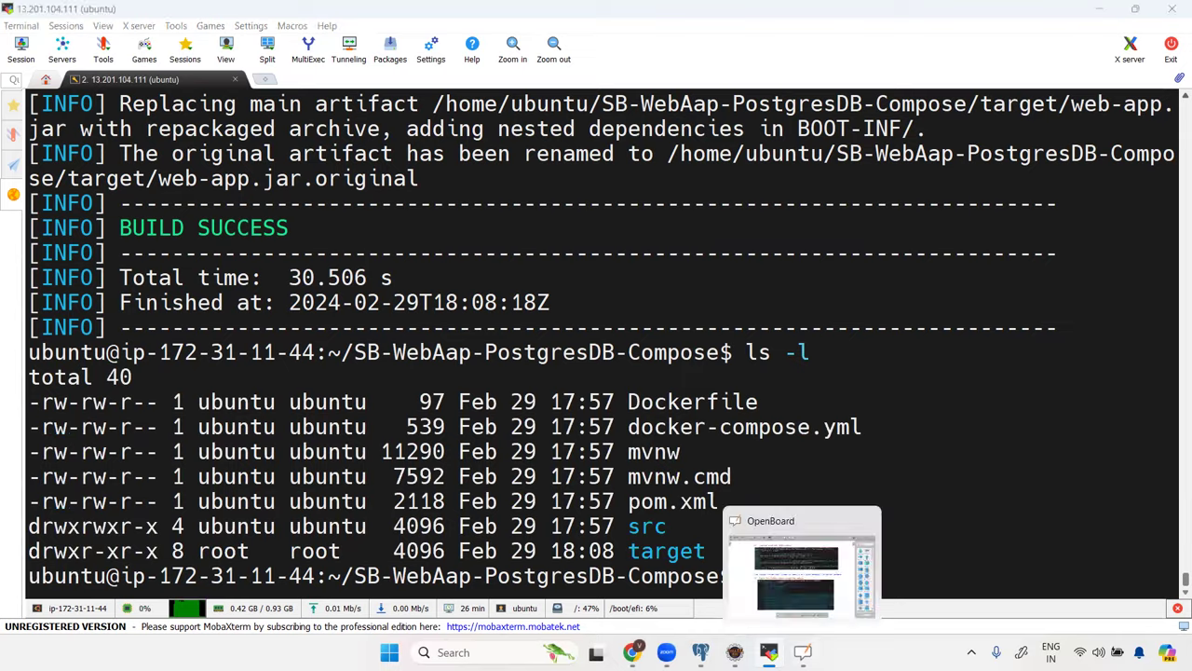
pyautogui.click(803, 652)
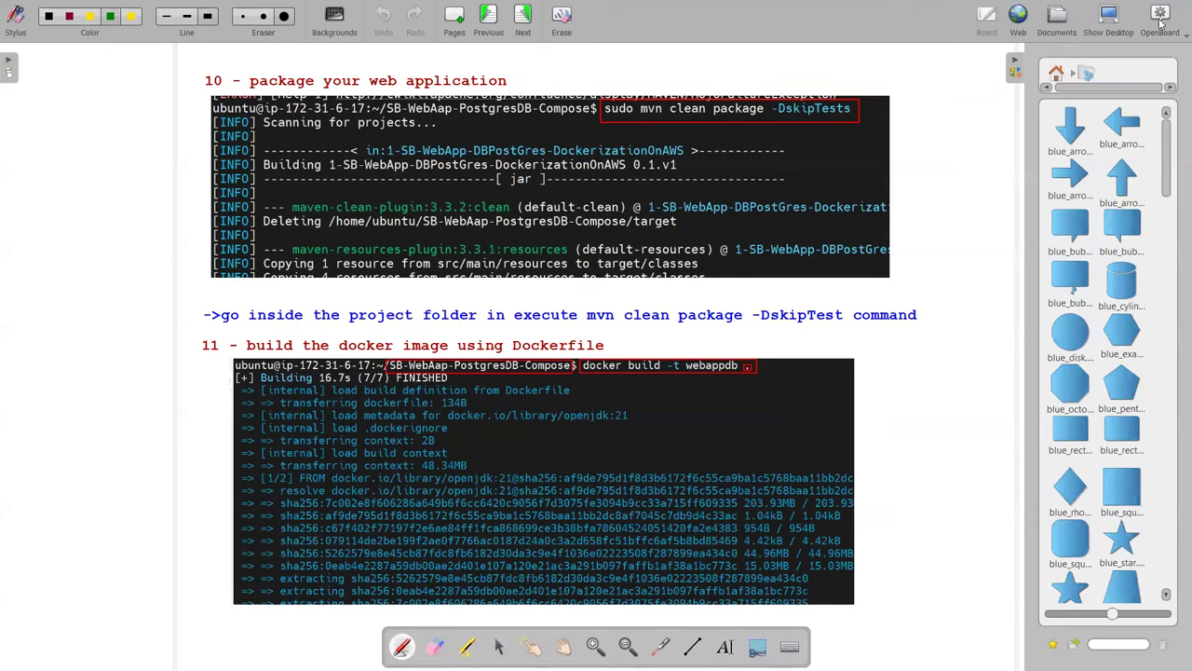
# Enter the target folder and list it, showing the built web-app.jar
pyautogui.click(1109, 19)
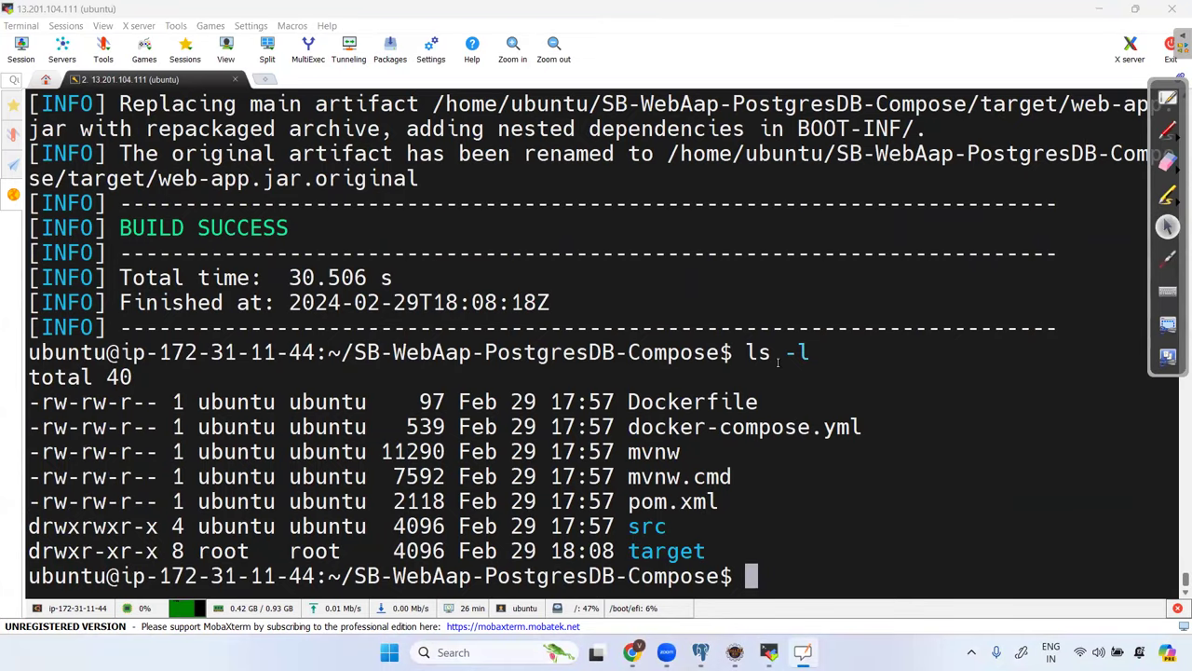
pyautogui.moveTo(630, 550); pyautogui.dragTo(745, 547)
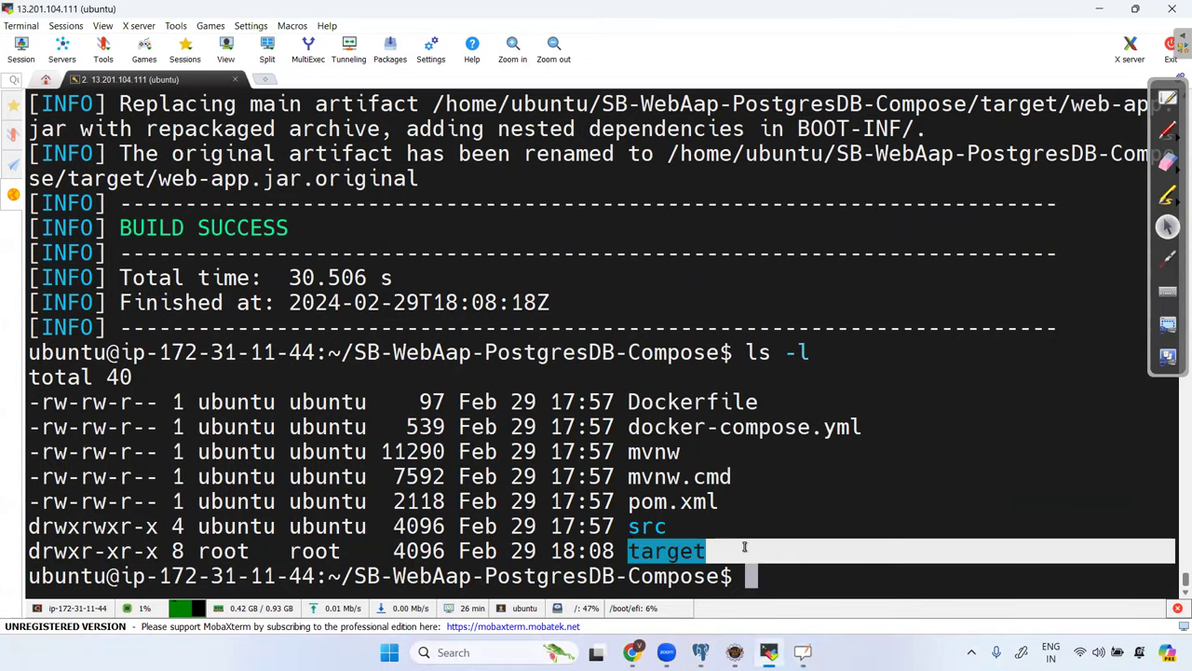
pyautogui.write('cd -')
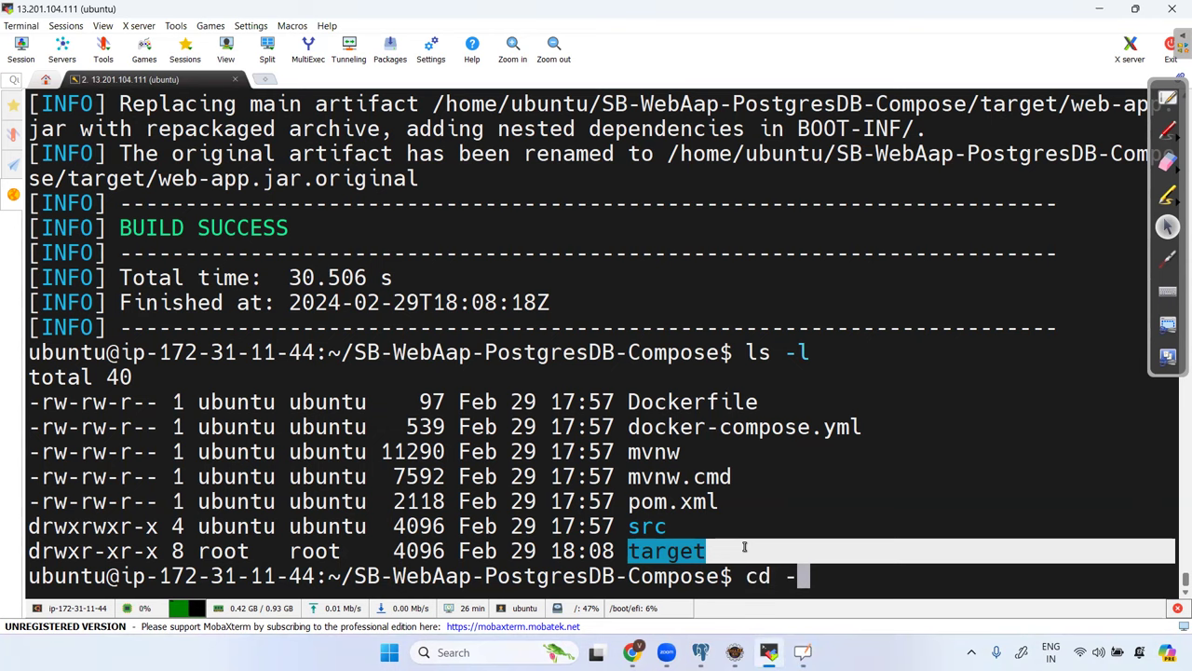
pyautogui.press('BackSpace')
pyautogui.write('target/')
pyautogui.press('Return')
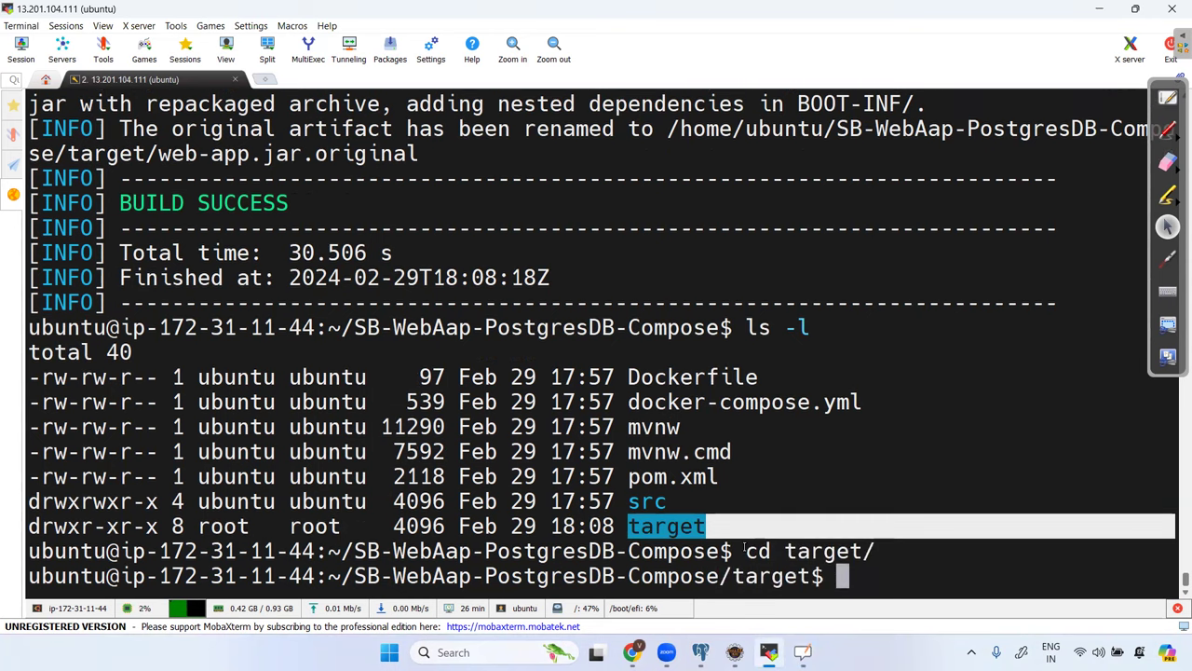
pyautogui.write('ls -l')
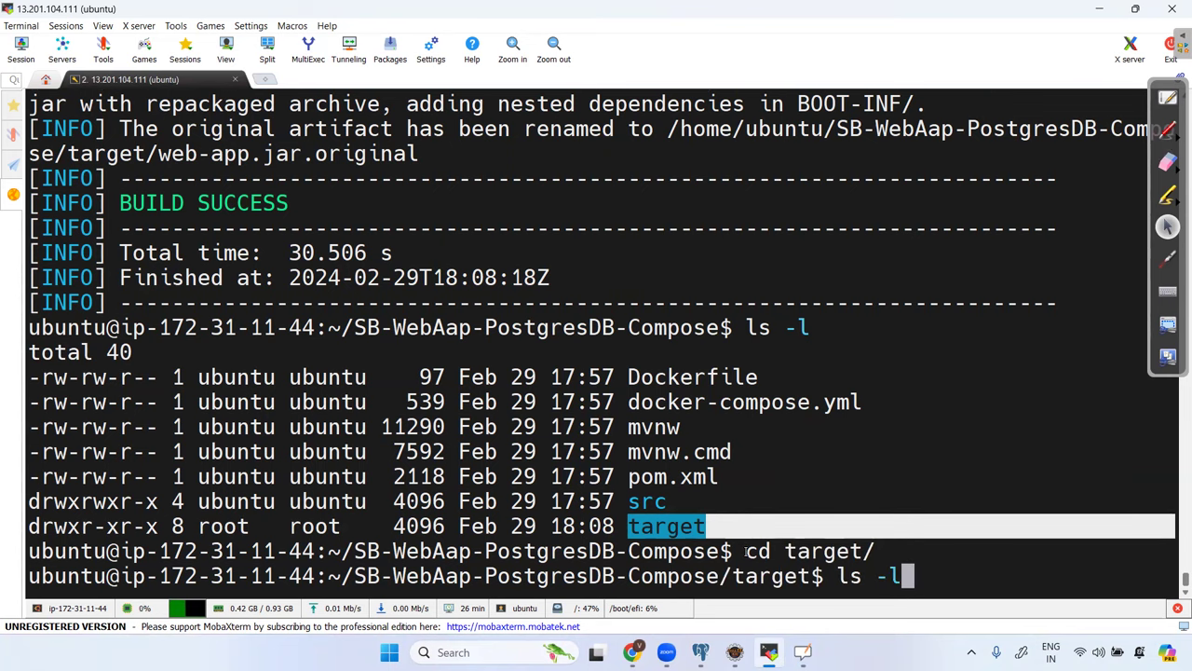
pyautogui.press('Return')
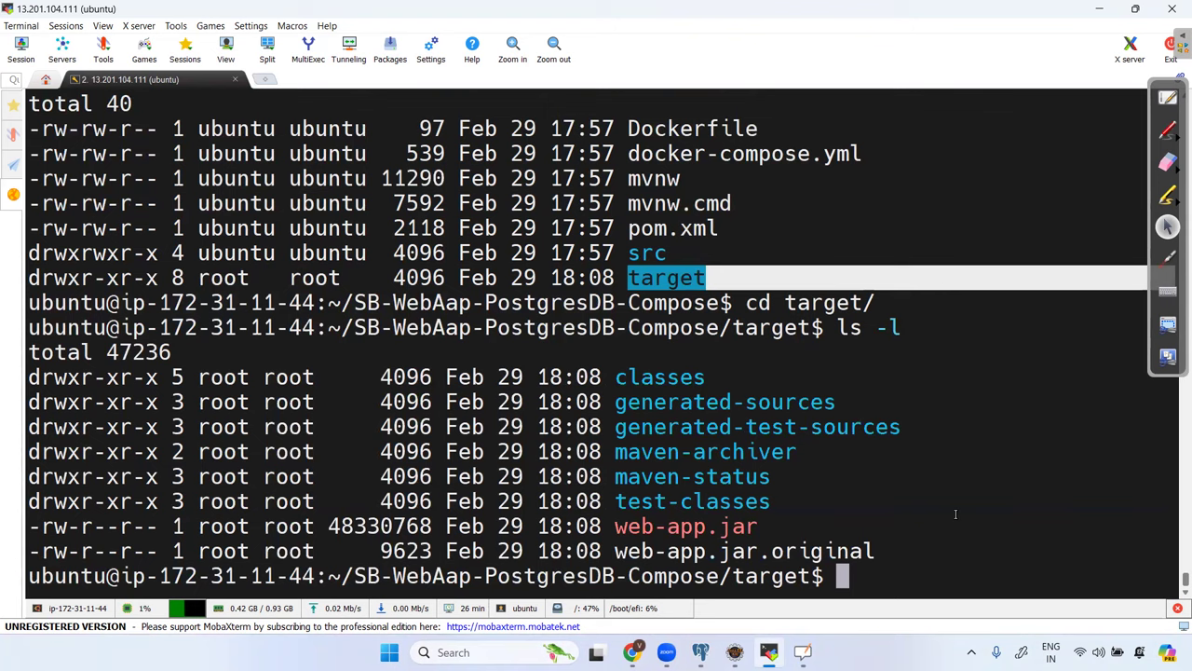
# Return to the project folder and enter 'sudo docker build -t web-app .'
pyautogui.write('cd ..')
pyautogui.press('Return')
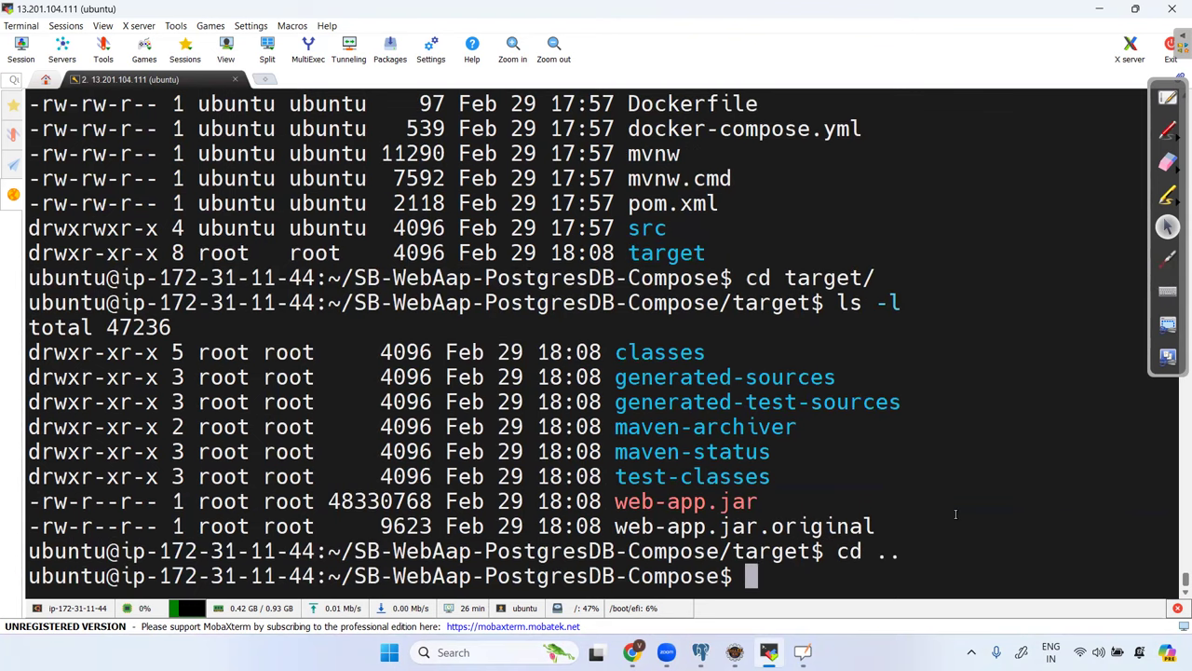
pyautogui.write('sudo ')
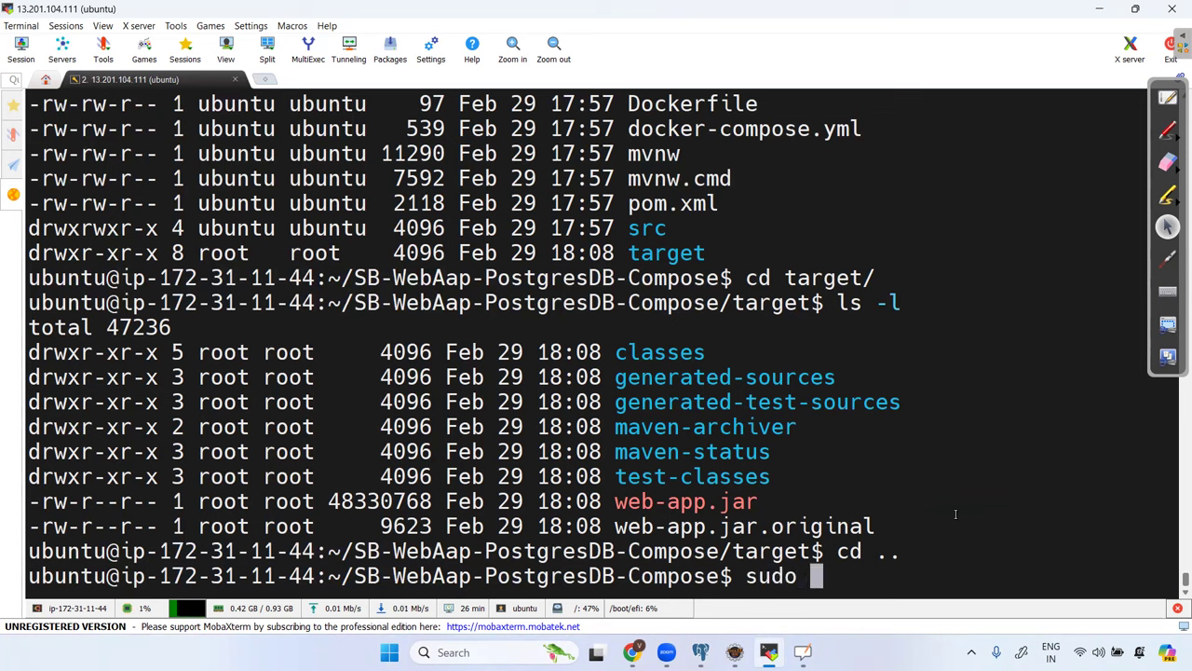
pyautogui.write('docker ')
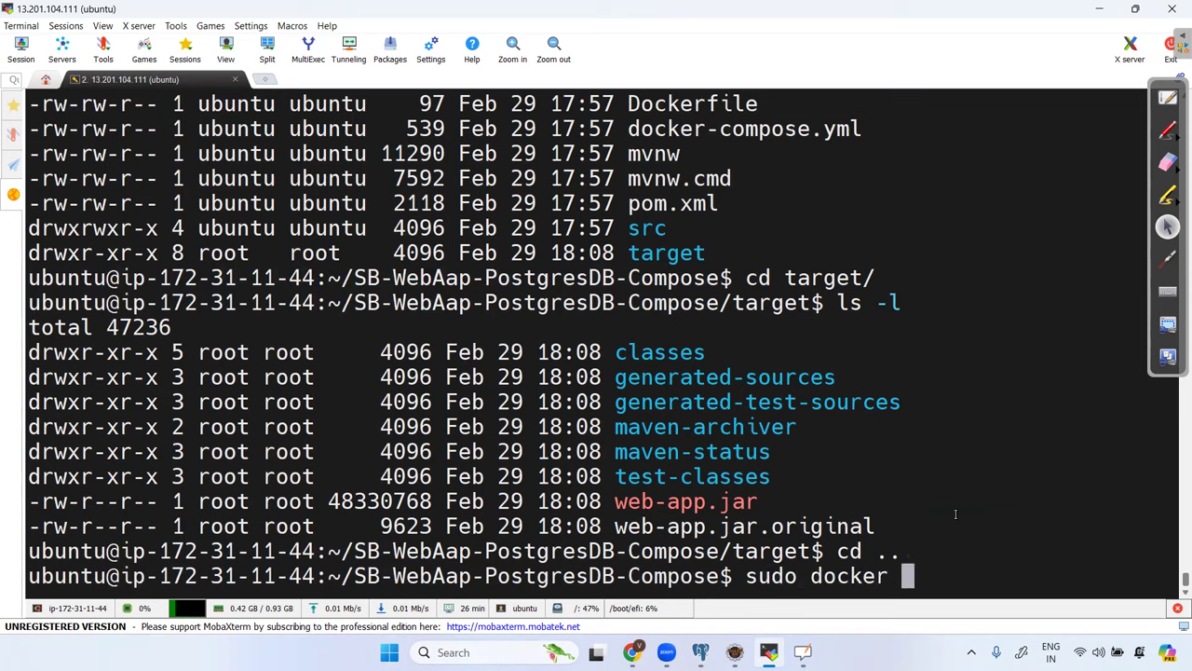
pyautogui.write('build -')
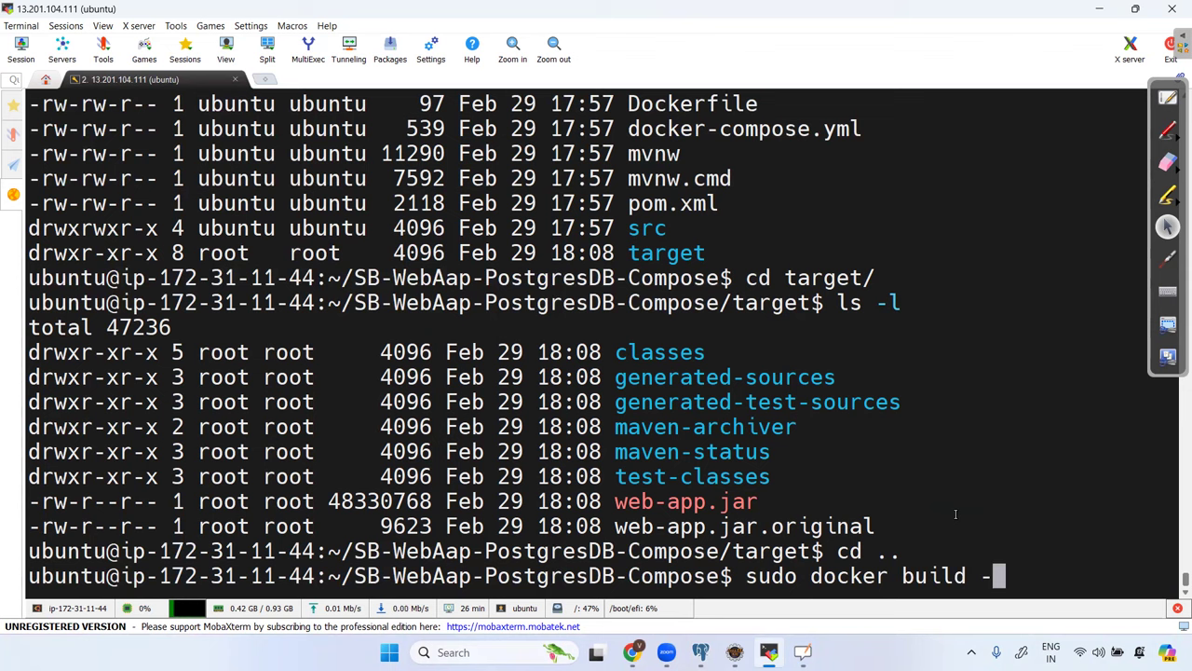
pyautogui.write('t web-ap')
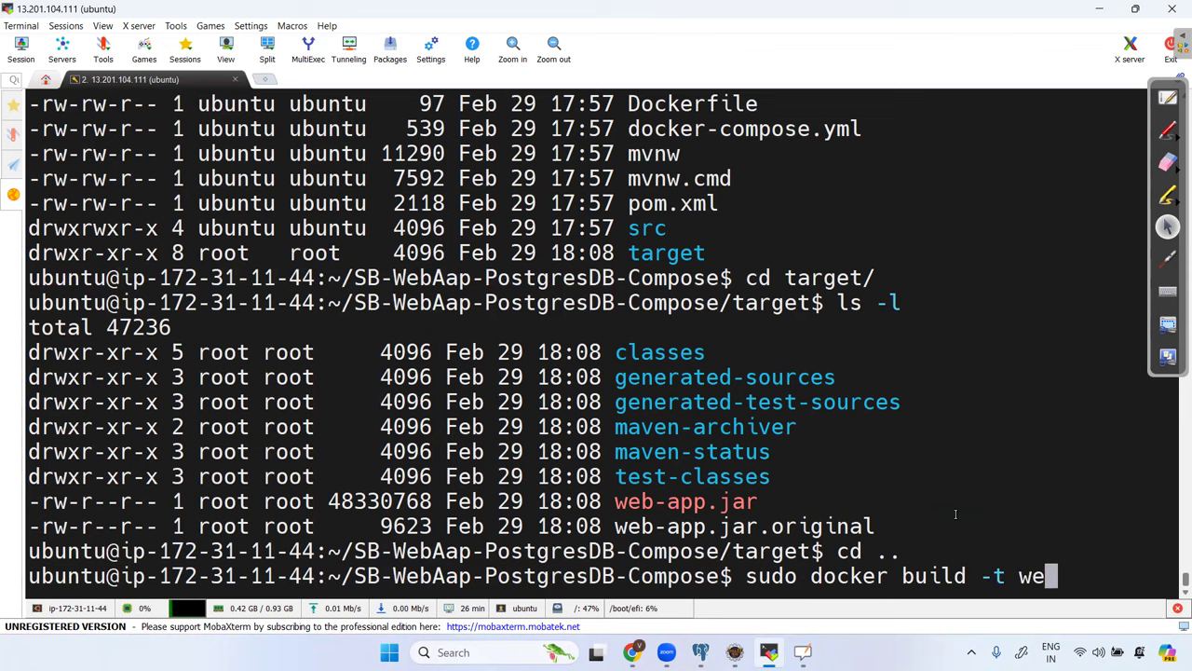
pyautogui.write('p .')
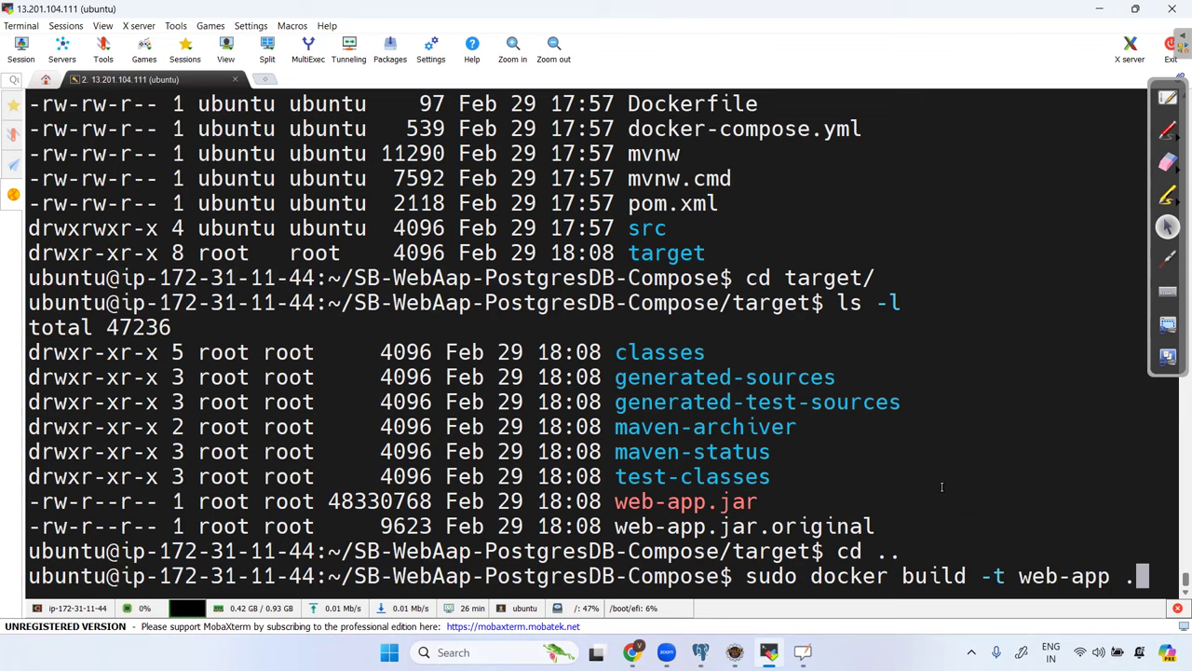
# Build the web-app Docker image, then list images with 'sudo docker images'
pyautogui.press('Return')
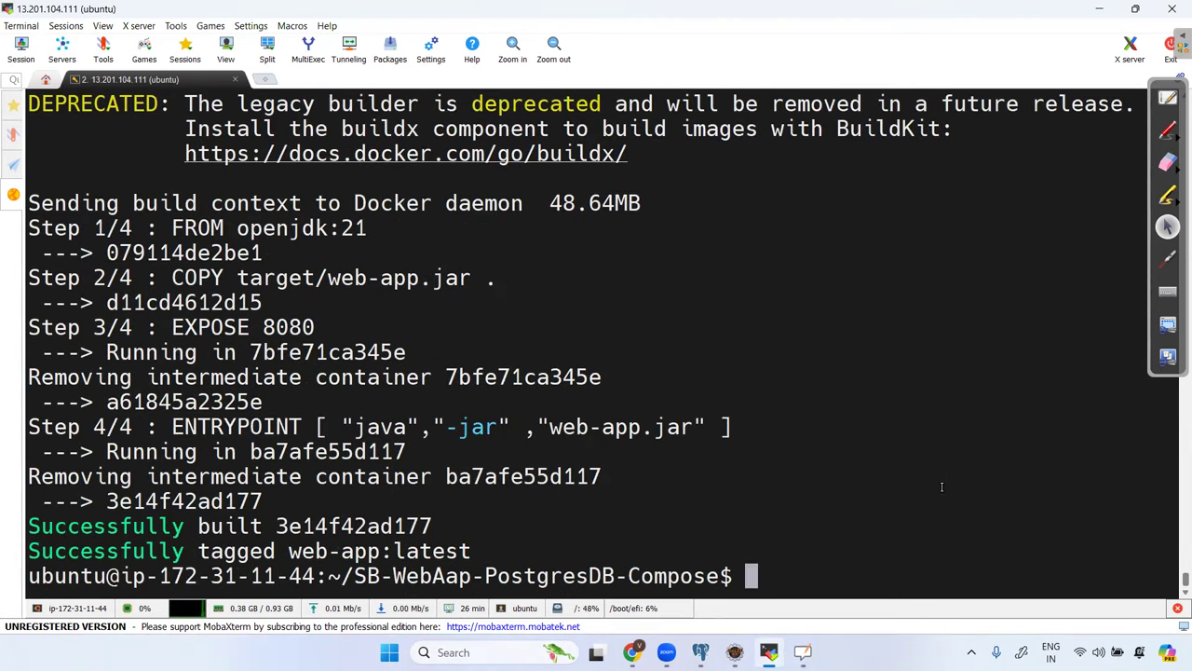
pyautogui.write('dcke')
pyautogui.press('BackSpace')
pyautogui.press('BackSpace')
pyautogui.press('BackSpace')
pyautogui.write('o')
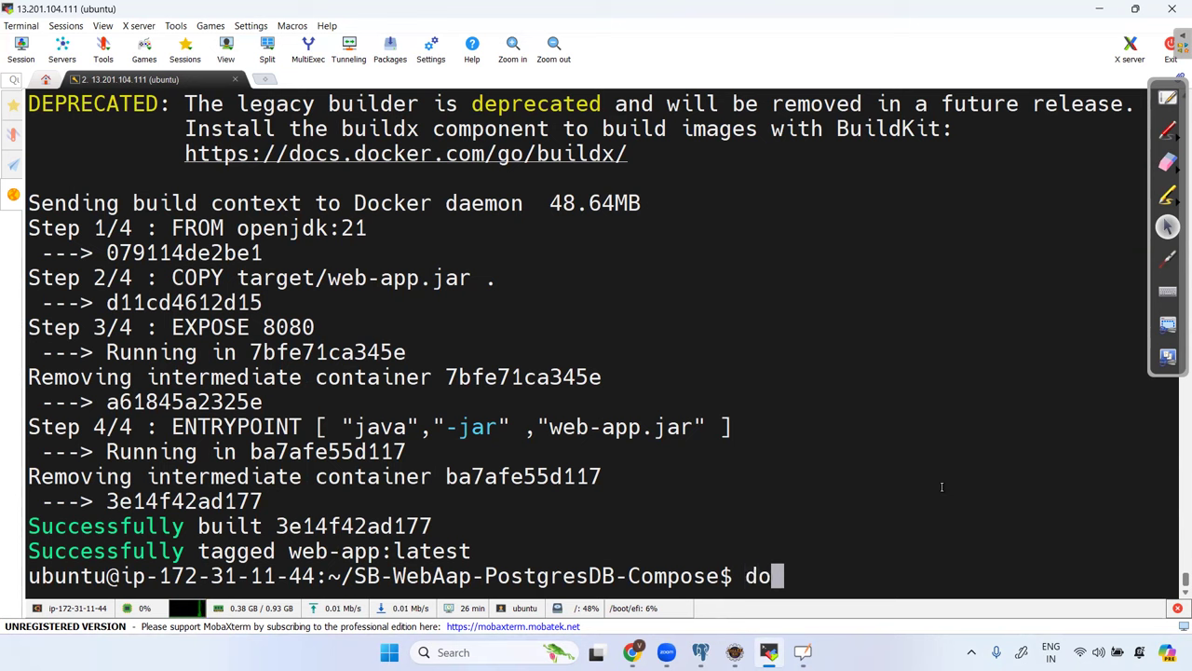
pyautogui.write('cker')
pyautogui.press('BackSpace')
pyautogui.press('BackSpace')
pyautogui.press('BackSpace')
pyautogui.press('BackSpace')
pyautogui.press('BackSpace')
pyautogui.press('BackSpace')
pyautogui.press('BackSpace')
pyautogui.write('suod')
pyautogui.press('BackSpace')
pyautogui.press('BackSpace')
pyautogui.write('do docker i')
pyautogui.write('amges')
pyautogui.press('BackSpace')
pyautogui.press('BackSpace')
pyautogui.press('BackSpace')
pyautogui.press('BackSpace')
pyautogui.press('BackSpace')
pyautogui.write('mages')
pyautogui.press('Return')
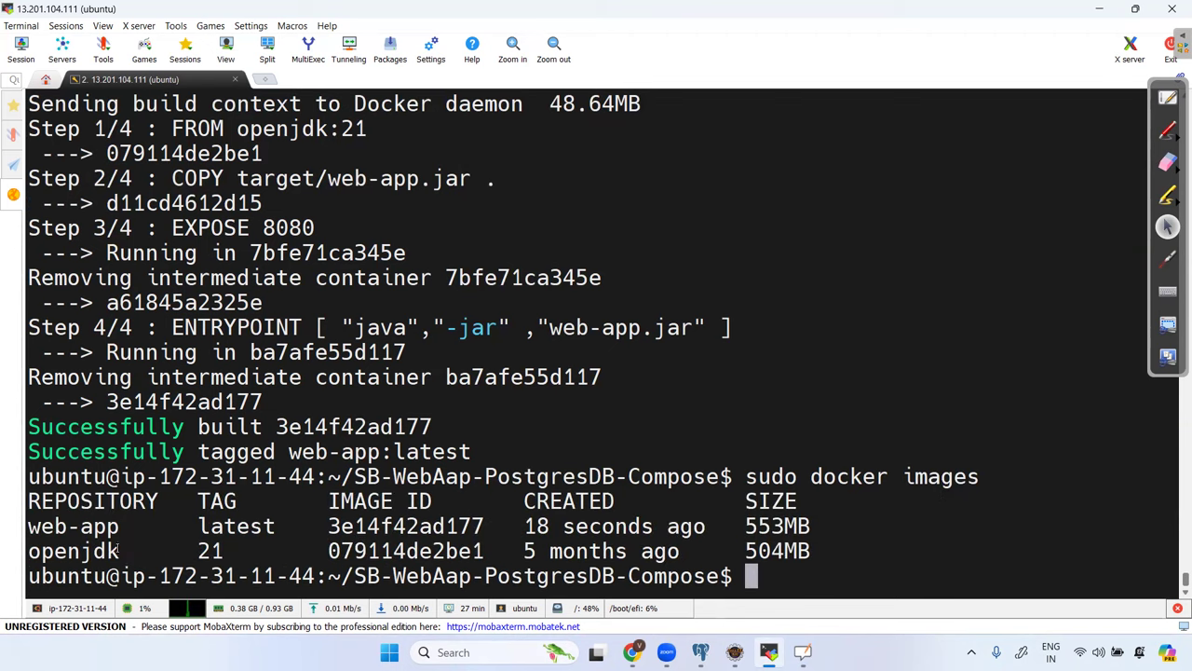
# Highlight the web-app image name in the Docker image list
pyautogui.moveTo(114, 547); pyautogui.dragTo(27, 527)
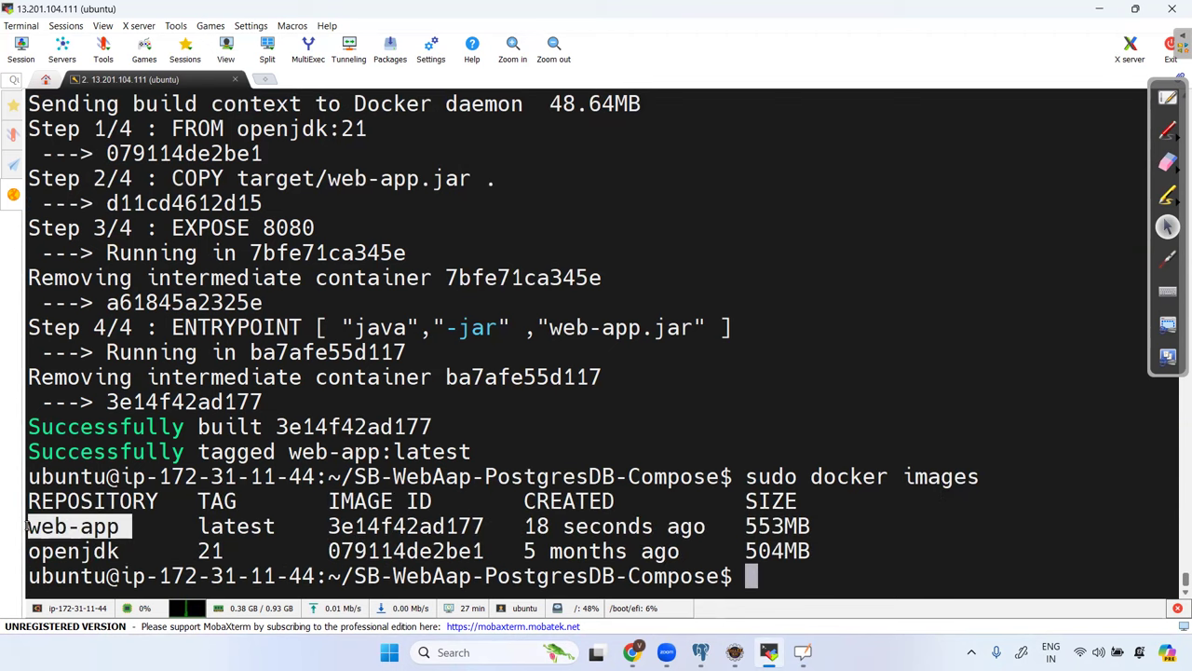
pyautogui.click(135, 525)
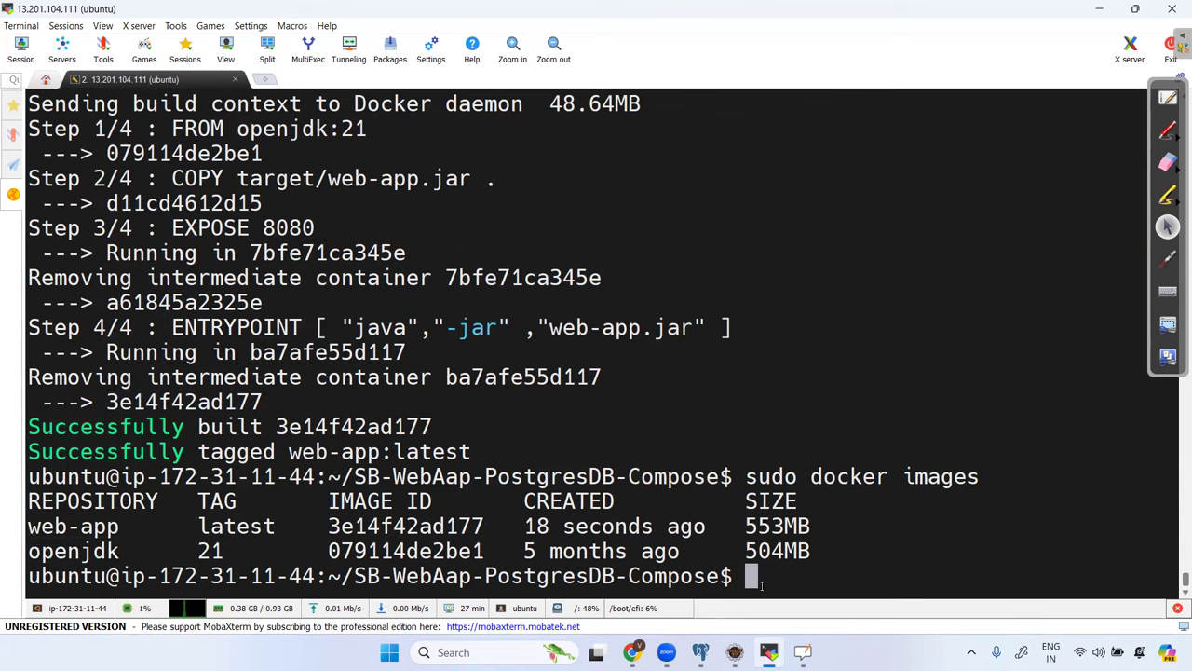
pyautogui.moveTo(133, 526); pyautogui.dragTo(35, 519)
# Print the docker-compose.yml contents with cat and review them
pyautogui.click(160, 528)
pyautogui.write('cda')
pyautogui.press('BackSpace')
pyautogui.press('BackSpace')
pyautogui.write('at c')
pyautogui.press('BackSpace')
pyautogui.write('d')
pyautogui.press('Tab')
pyautogui.press('Return')
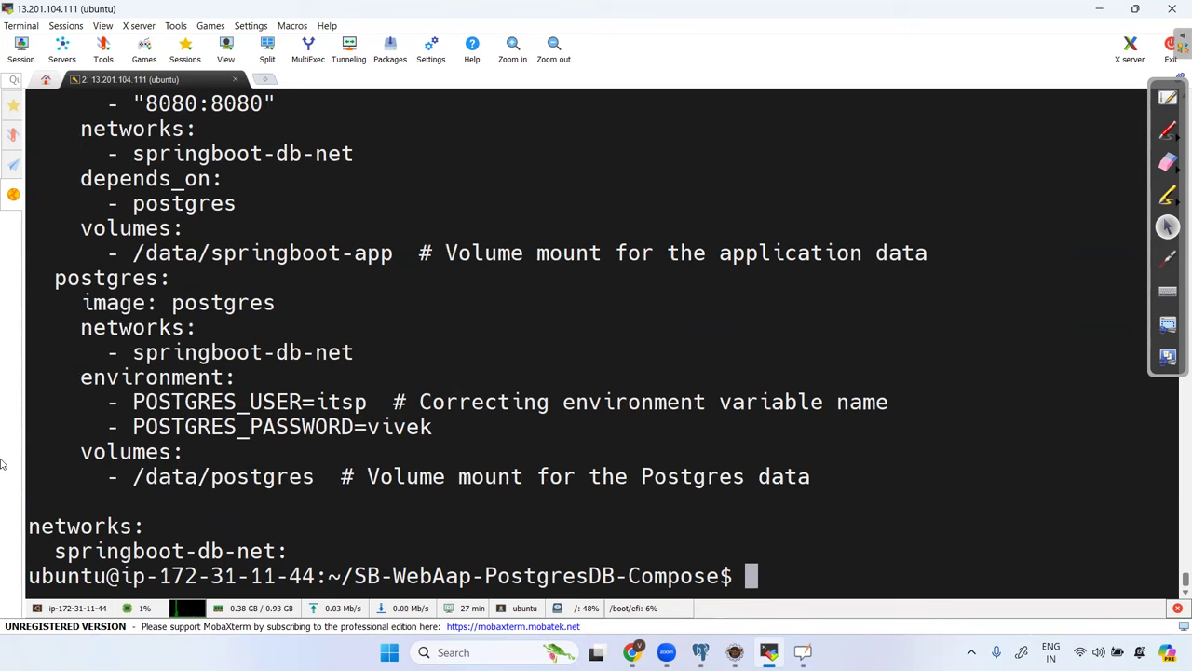
pyautogui.scroll(2, 172, 224)
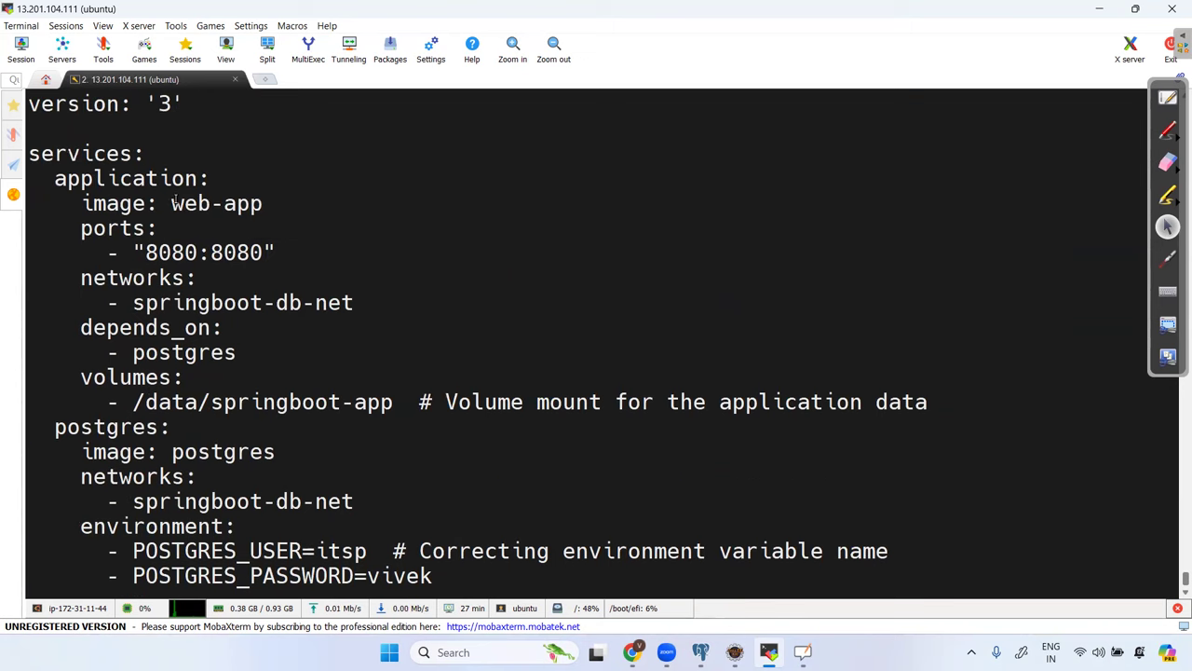
pyautogui.moveTo(175, 201); pyautogui.dragTo(268, 202)
pyautogui.scroll(-2, 521, 391)
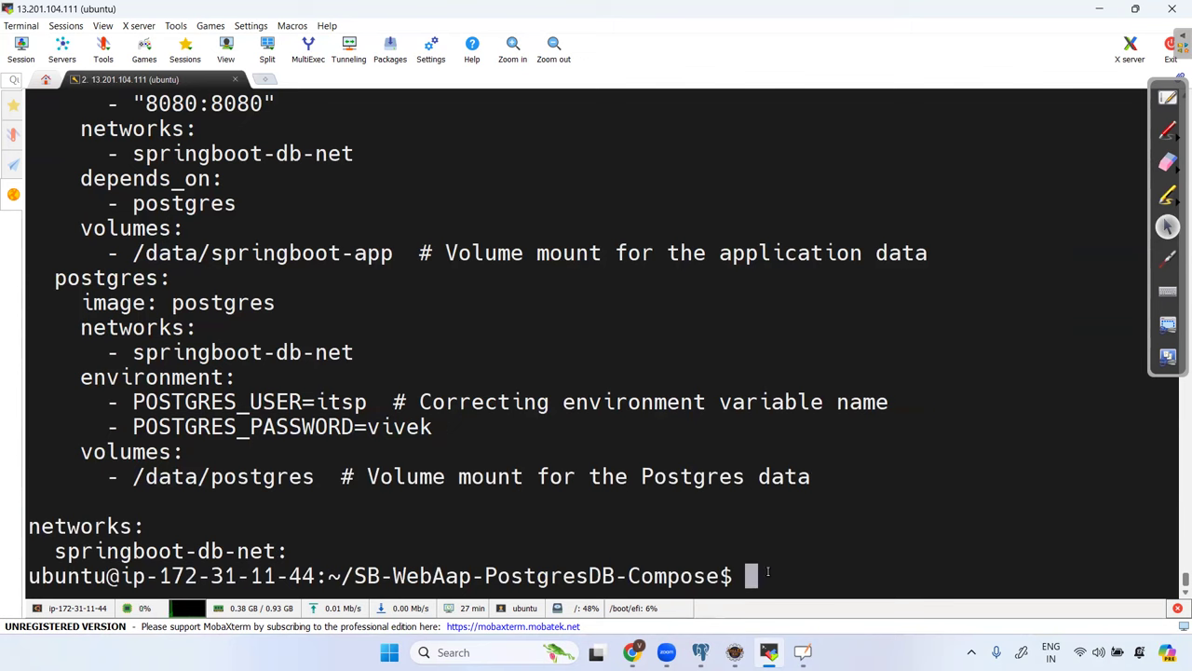
# Run 'suod docker compose -f docker-compose up'
pyautogui.write('suod docker')
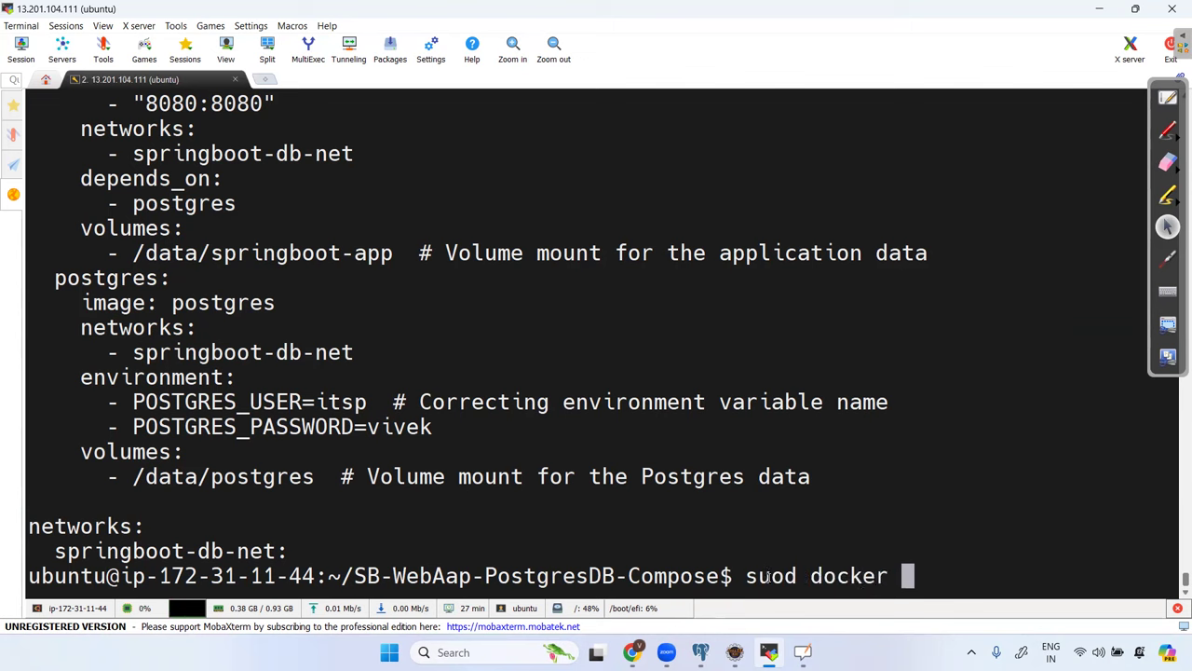
pyautogui.write(' co')
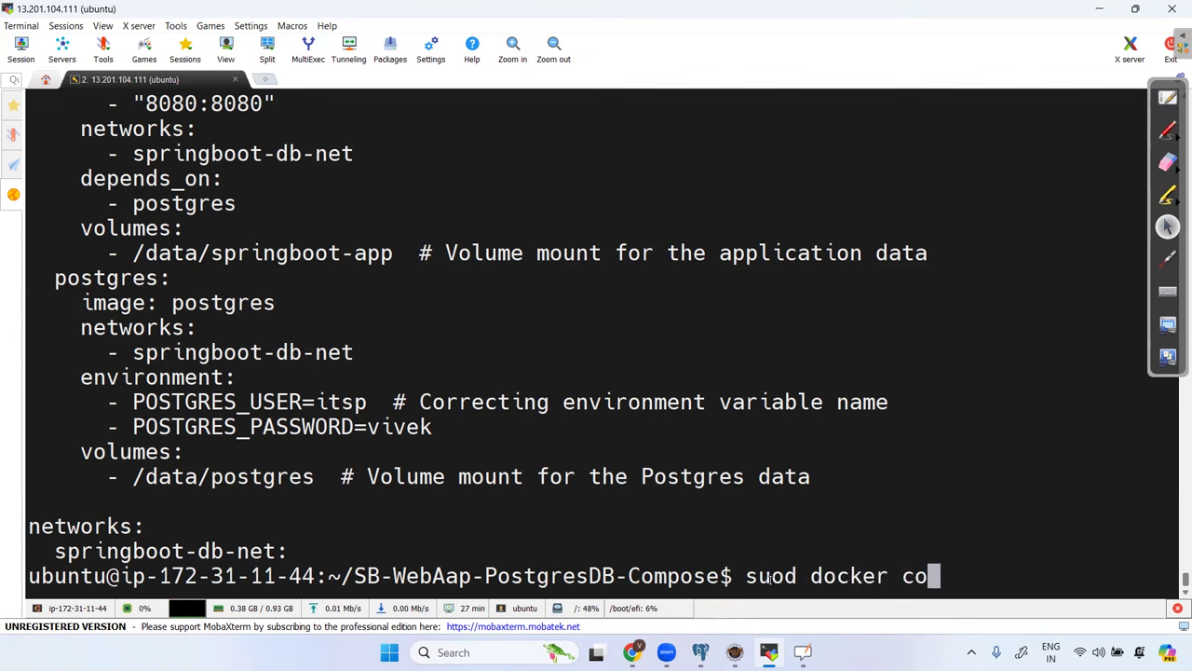
pyautogui.write('mposer')
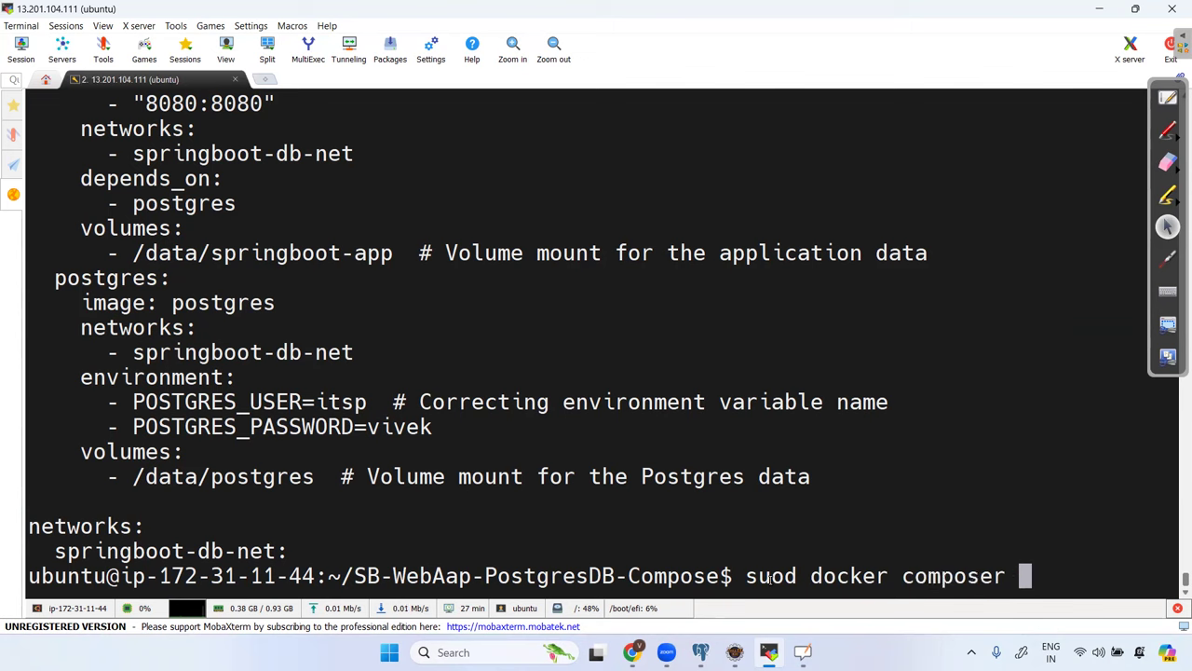
pyautogui.press('BackSpace')
pyautogui.press('BackSpace')
pyautogui.write('-f d')
pyautogui.press('Tab')
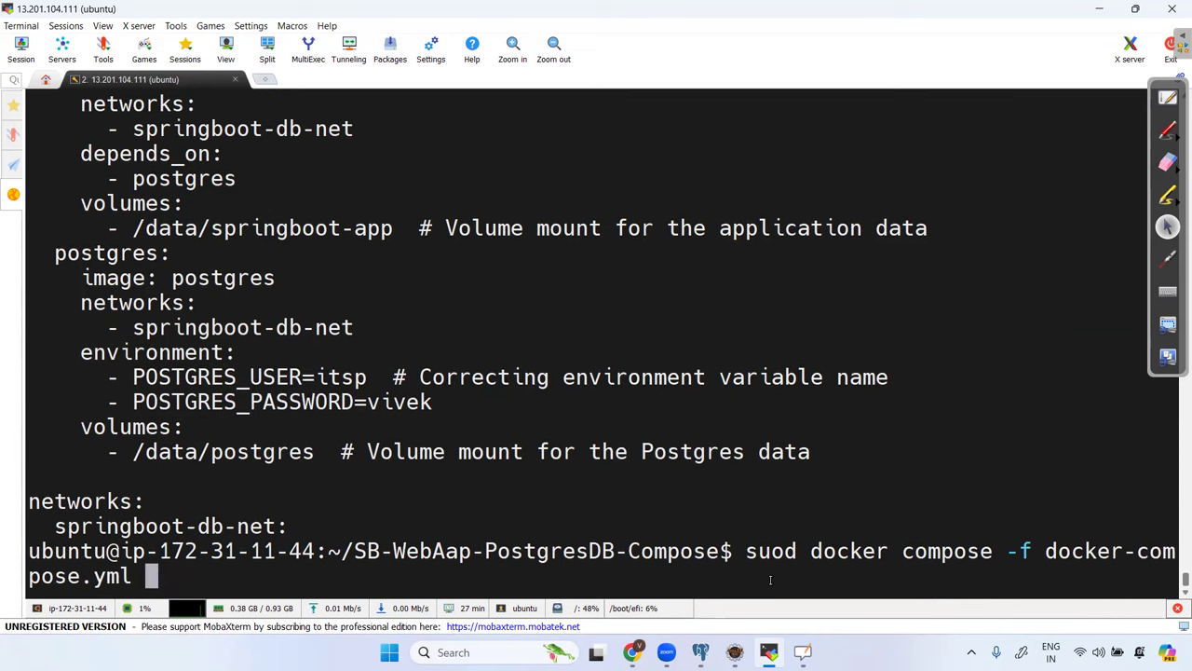
pyautogui.press('BackSpace')
pyautogui.press('BackSpace')
pyautogui.press('BackSpace')
pyautogui.press('BackSpace')
pyautogui.press('BackSpace')
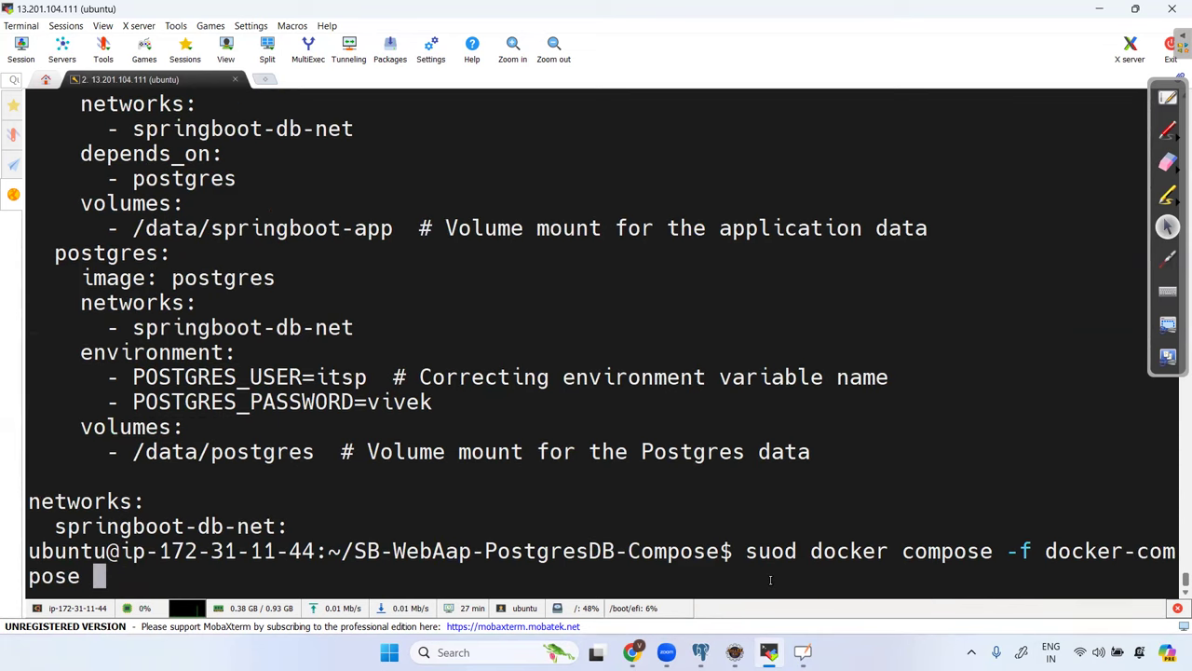
pyautogui.write('up')
pyautogui.press('Return')
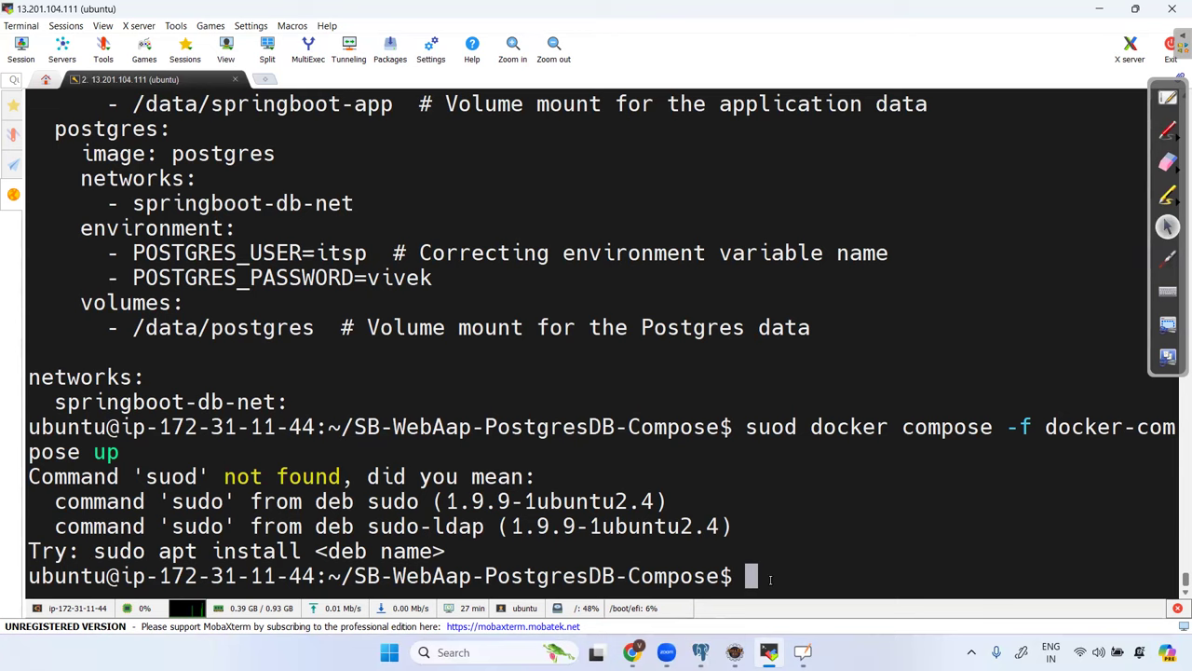
# Correct suod to sudo and rerun the compose command, which prints Docker's general help
pyautogui.press('Up')
pyautogui.press('Left')
pyautogui.press('Left')
pyautogui.press('Left')
pyautogui.press('Left')
pyautogui.press('Left')
pyautogui.press('Left')
pyautogui.press('Left')
pyautogui.press('Left')
pyautogui.press('Left')
pyautogui.press('Left')
pyautogui.press('Left')
pyautogui.press('Left')
pyautogui.press('Left')
pyautogui.press('Left')
pyautogui.press('Left')
pyautogui.press('Left')
pyautogui.press('Left')
pyautogui.press('Left')
pyautogui.press('Left')
pyautogui.press('Left')
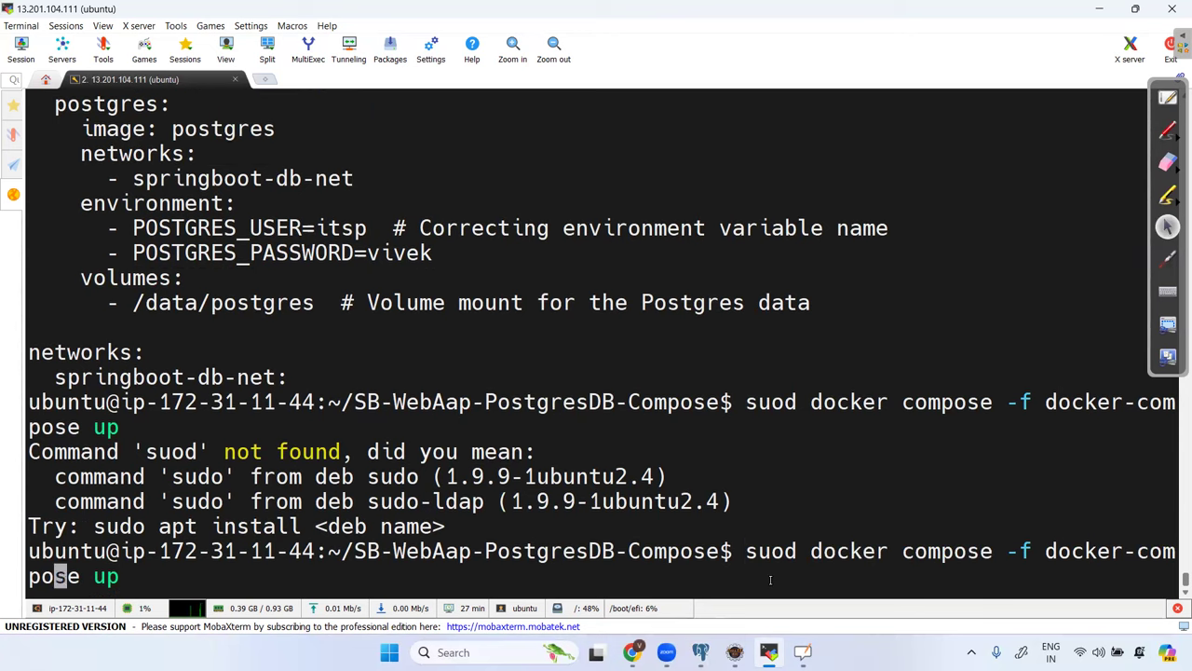
pyautogui.press('Left')
pyautogui.press('Left')
pyautogui.press('Left')
pyautogui.press('Left')
pyautogui.press('Left')
pyautogui.press('Left')
pyautogui.press('Left')
pyautogui.press('Left')
pyautogui.press('Left')
pyautogui.press('Left')
pyautogui.press('Left')
pyautogui.press('Left')
pyautogui.press('Left')
pyautogui.press('Left')
pyautogui.press('Left')
pyautogui.press('Left')
pyautogui.press('Left')
pyautogui.press('Left')
pyautogui.press('Left')
pyautogui.press('Left')
pyautogui.press('Right')
pyautogui.press('Right')
pyautogui.press('Right')
pyautogui.press('Right')
pyautogui.press('BackSpace')
pyautogui.press('BackSpace')
pyautogui.write('do')
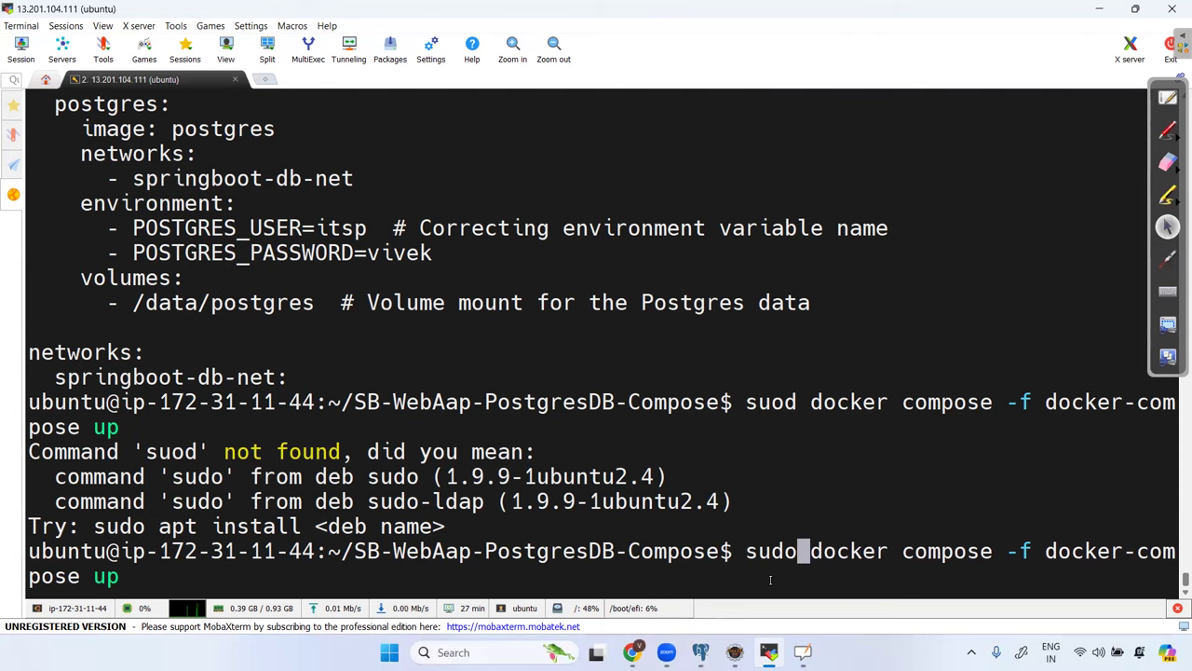
pyautogui.press('Return')
pyautogui.press('Up')
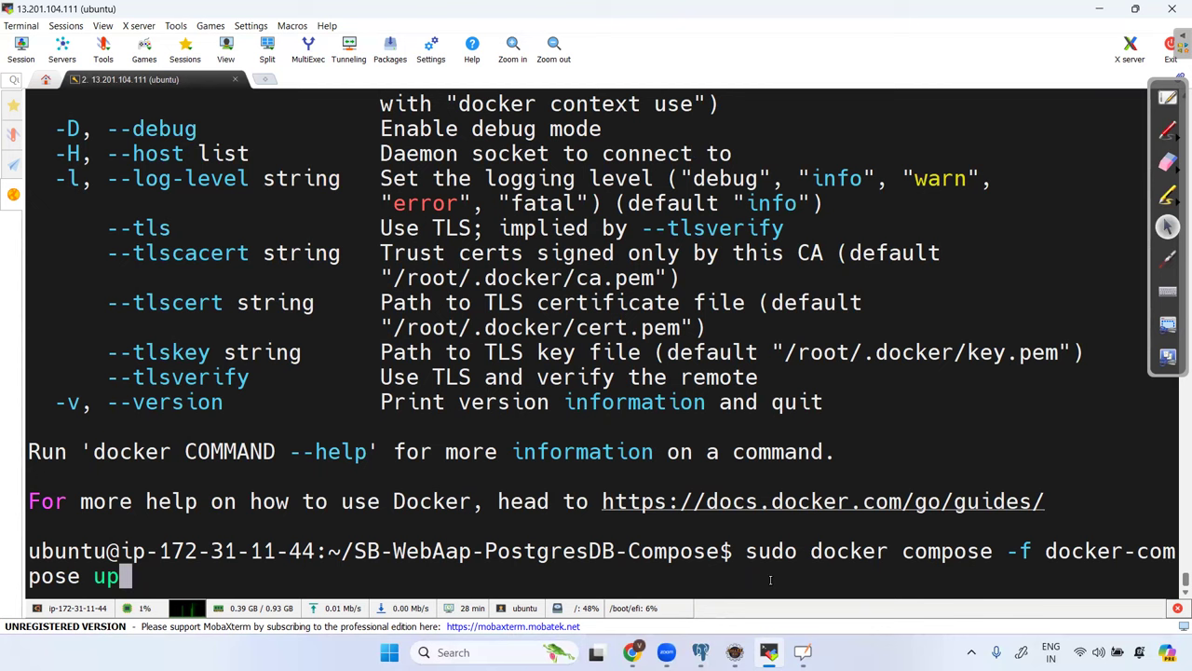
pyautogui.press('Left')
pyautogui.press('Left')
pyautogui.press('Left')
pyautogui.press('Left')
pyautogui.press('Left')
pyautogui.press('Left')
pyautogui.press('Left')
pyautogui.press('Left')
pyautogui.press('Left')
pyautogui.press('Left')
pyautogui.press('Left')
pyautogui.press('Left')
pyautogui.press('Left')
pyautogui.press('Left')
pyautogui.press('Left')
pyautogui.press('Left')
pyautogui.press('Left')
pyautogui.press('Left')
pyautogui.press('Left')
pyautogui.press('Left')
pyautogui.press('Left')
pyautogui.press('Left')
pyautogui.press('Left')
pyautogui.press('Left')
pyautogui.press('Left')
pyautogui.press('Left')
pyautogui.press('Left')
pyautogui.press('Left')
pyautogui.press('Left')
pyautogui.press('Left')
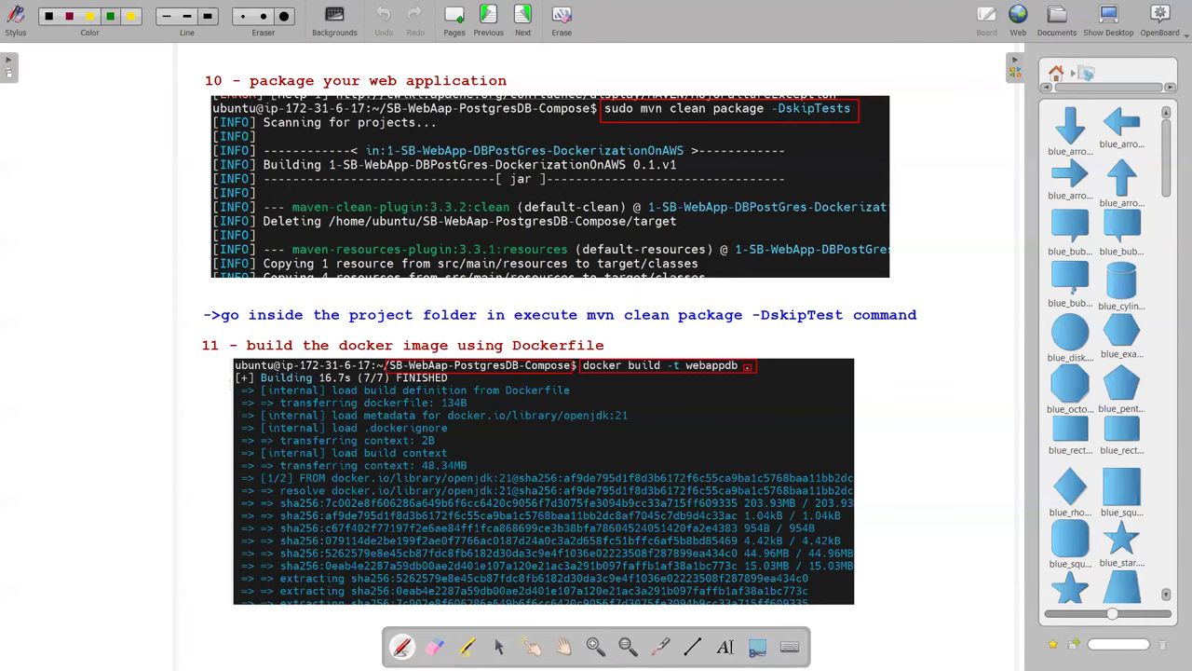
# Scroll the notes to step 12 'run compse file', then hide the whiteboard
pyautogui.scroll(-10, 596, 354)
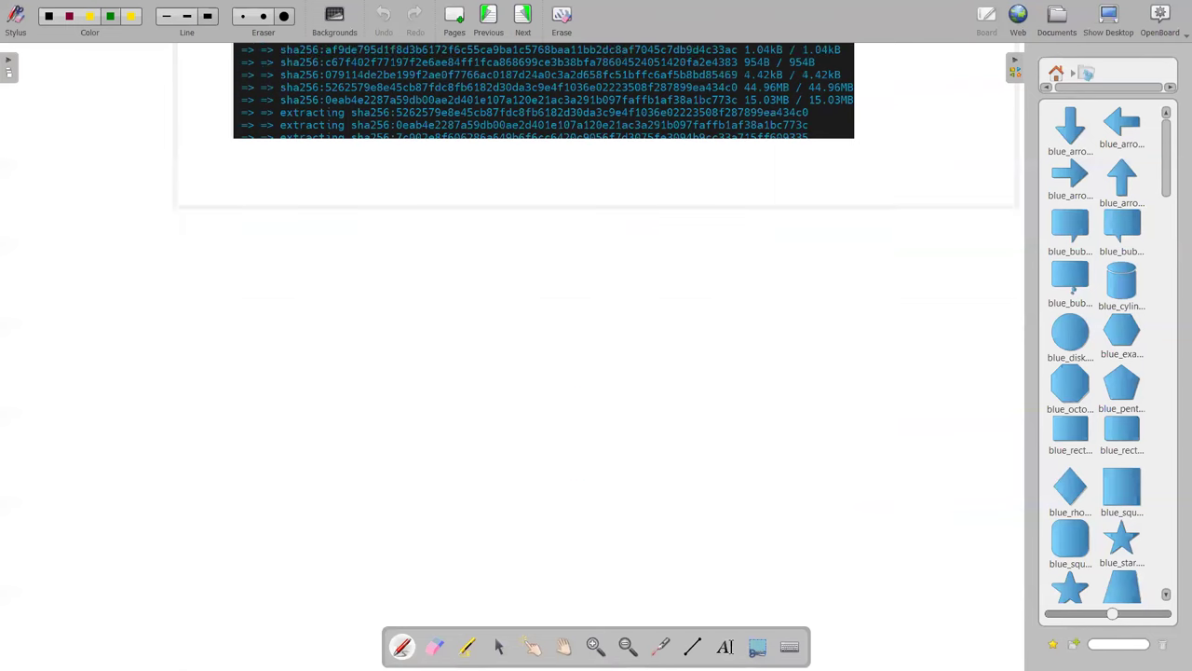
pyautogui.scroll(10, 596, 354)
pyautogui.scroll(-3, 596, 354)
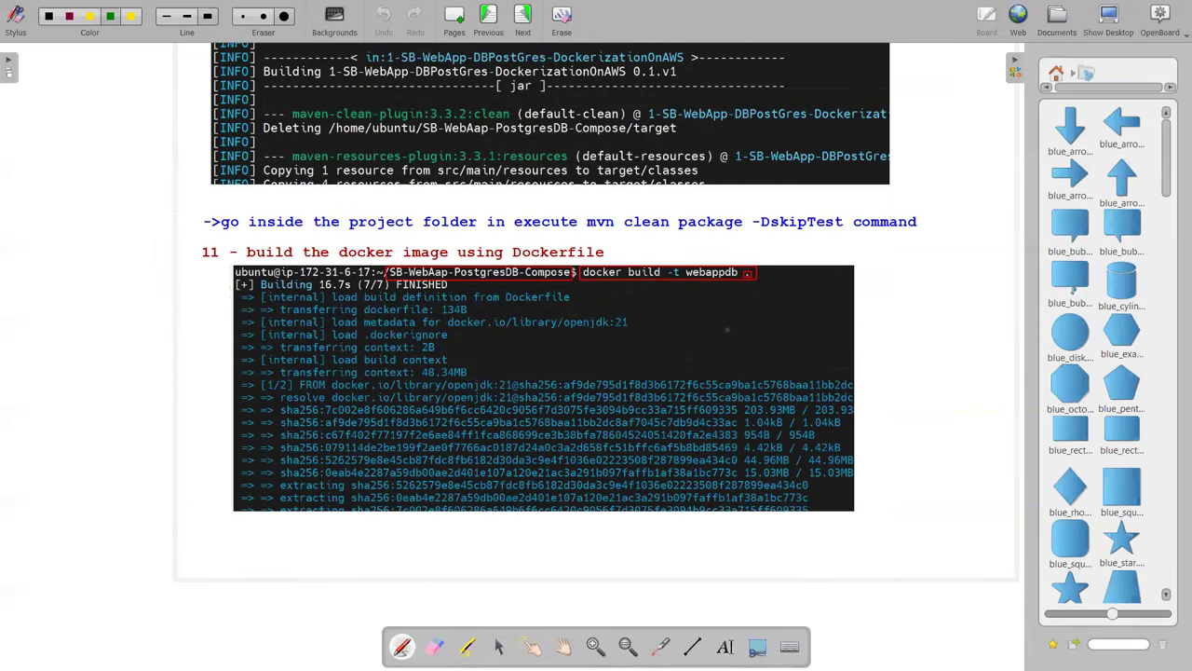
pyautogui.scroll(-5, 596, 354)
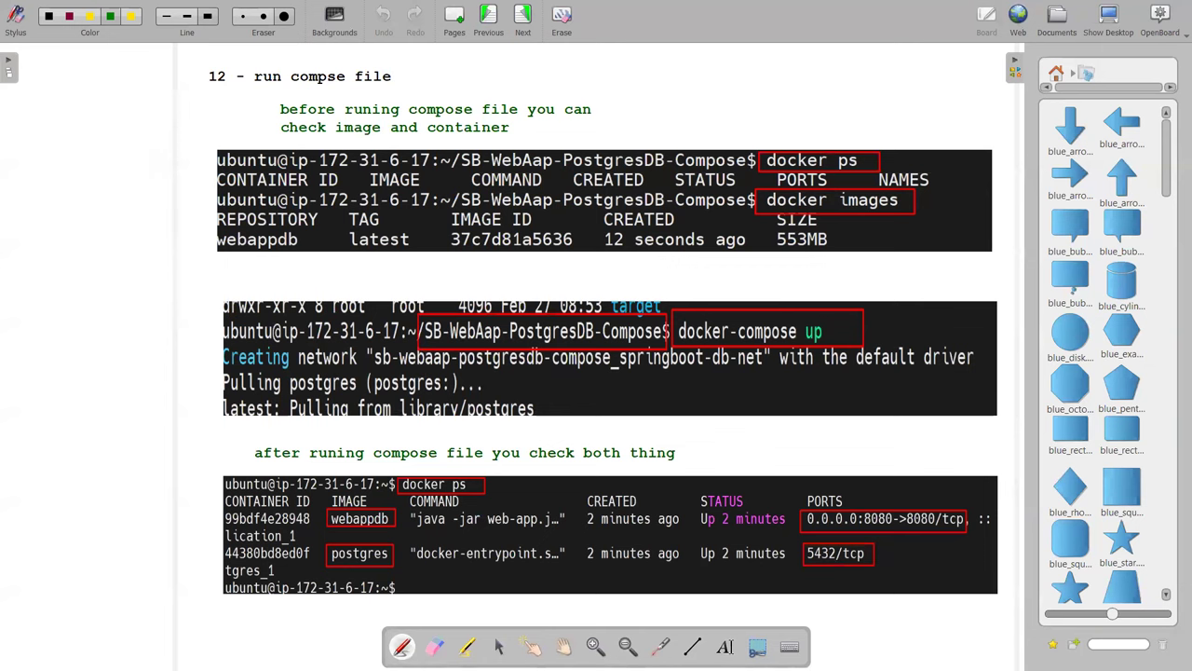
pyautogui.click(1117, 23)
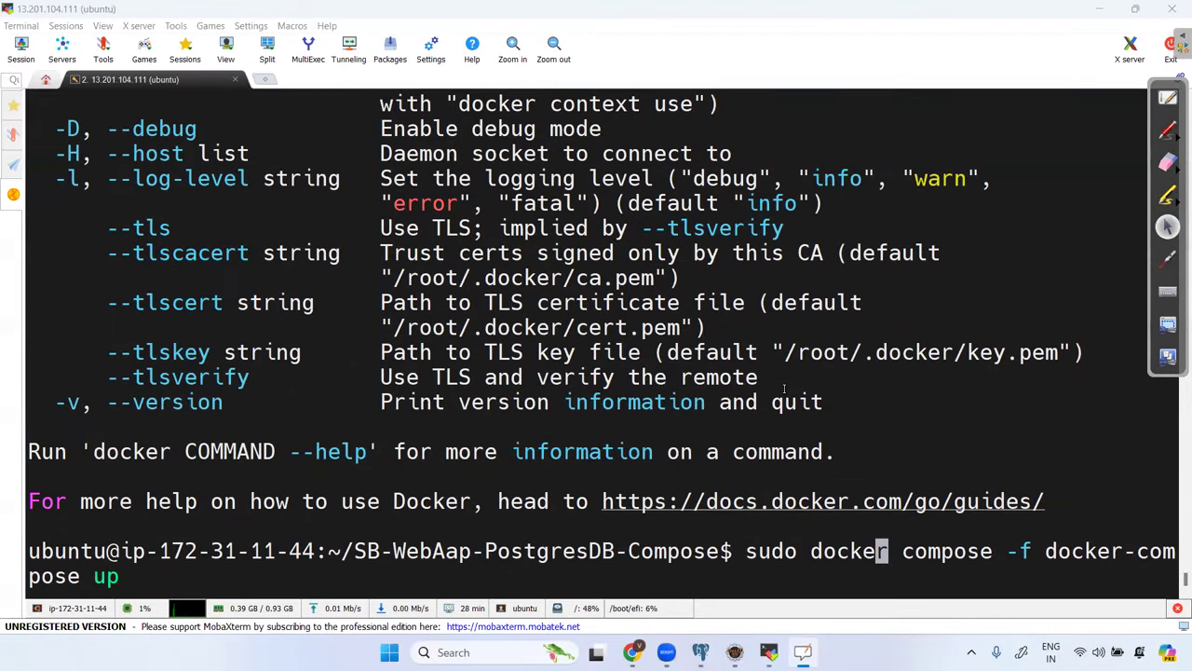
# Run 'docker-compose up', which reports command not found and suggests docker-compose 1.29.2-1
pyautogui.click(671, 461)
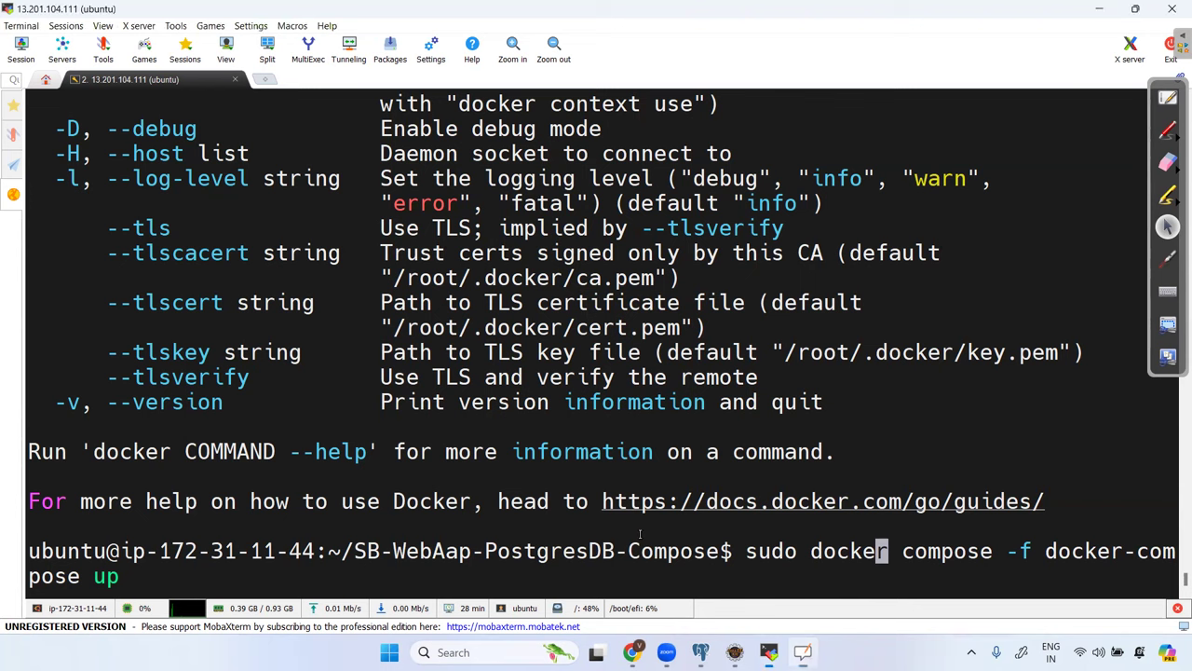
pyautogui.press('Up')
pyautogui.press('Up')
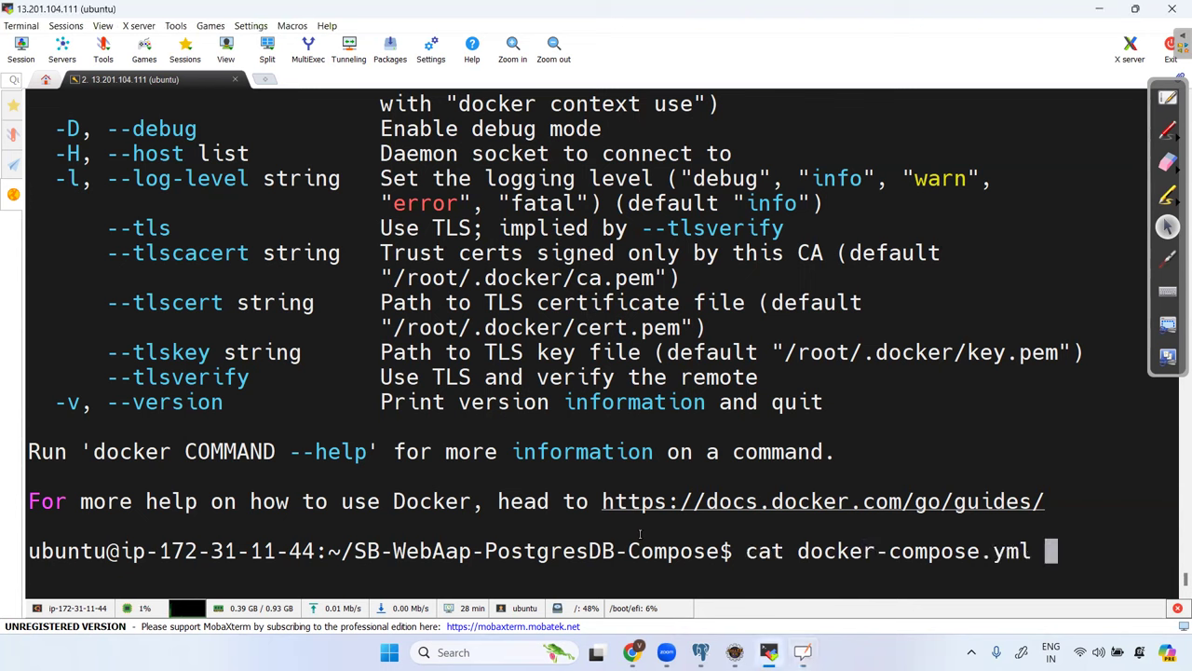
pyautogui.press('BackSpace')
pyautogui.press('BackSpace')
pyautogui.press('BackSpace')
pyautogui.press('BackSpace')
pyautogui.press('BackSpace')
pyautogui.press('BackSpace')
pyautogui.press('BackSpace')
pyautogui.press('BackSpace')
pyautogui.press('BackSpace')
pyautogui.press('BackSpace')
pyautogui.press('BackSpace')
pyautogui.press('BackSpace')
pyautogui.press('BackSpace')
pyautogui.press('BackSpace')
pyautogui.press('BackSpace')
pyautogui.press('BackSpace')
pyautogui.press('BackSpace')
pyautogui.press('BackSpace')
pyautogui.press('BackSpace')
pyautogui.press('BackSpace')
pyautogui.write('d')
pyautogui.press('Tab')
pyautogui.press('Tab')
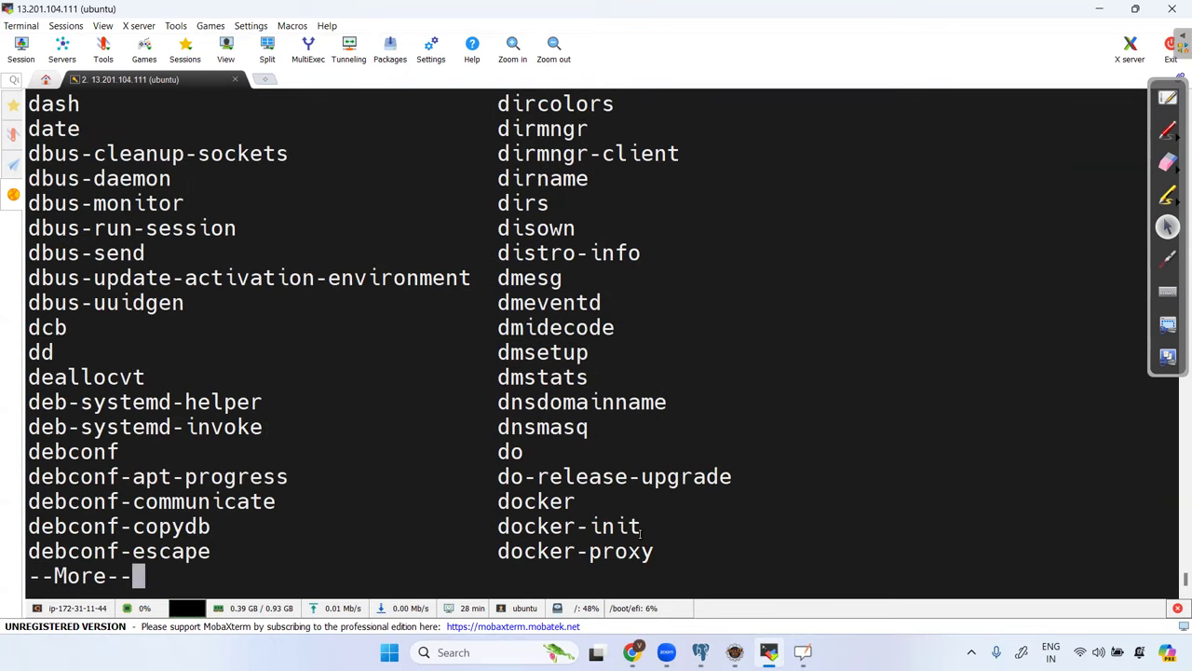
pyautogui.hotkey('ctrl', 'c')
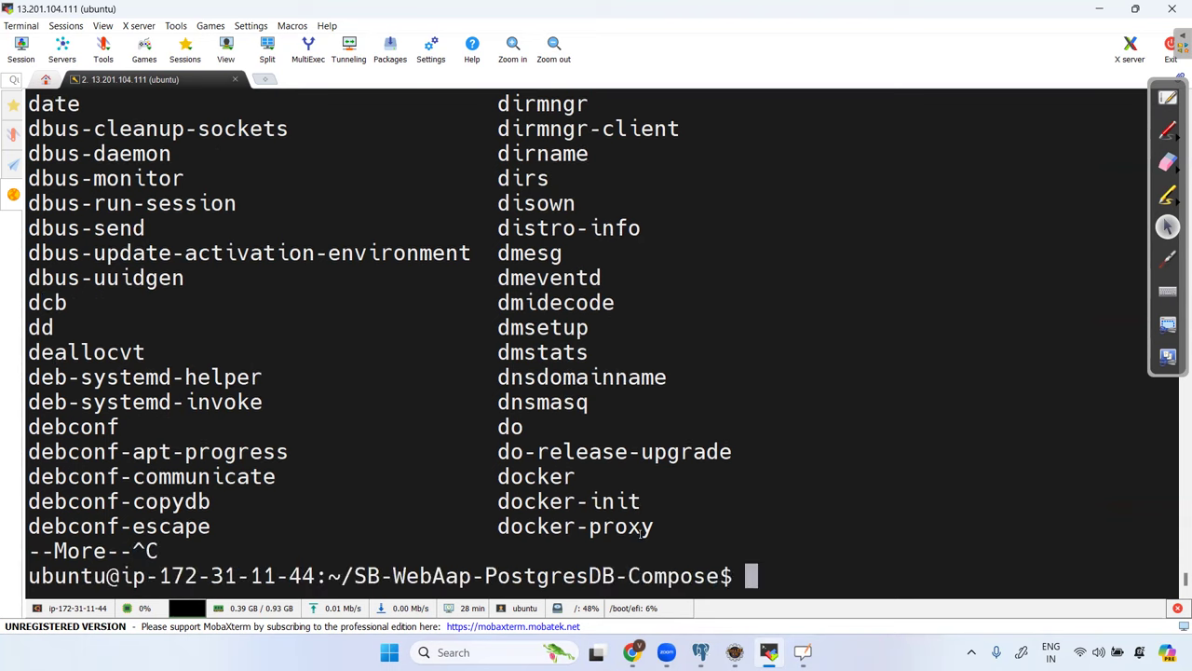
pyautogui.write('docker')
pyautogui.press('BackSpace')
pyautogui.write('-cpo')
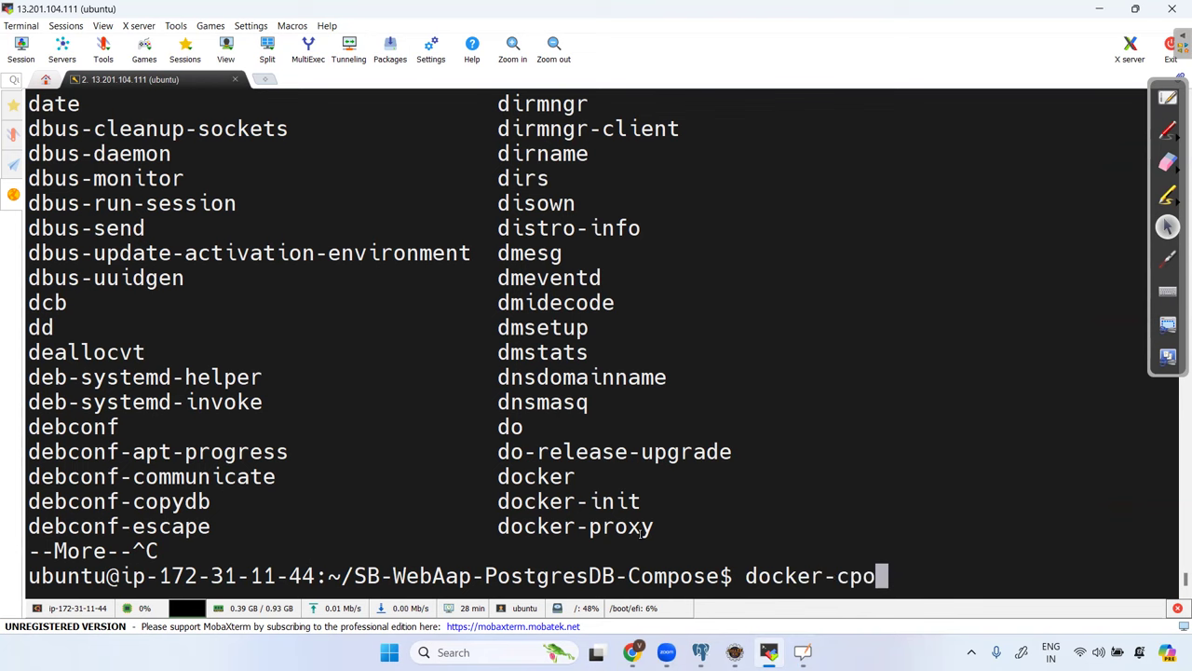
pyautogui.press('BackSpace')
pyautogui.press('BackSpace')
pyautogui.write('ompose')
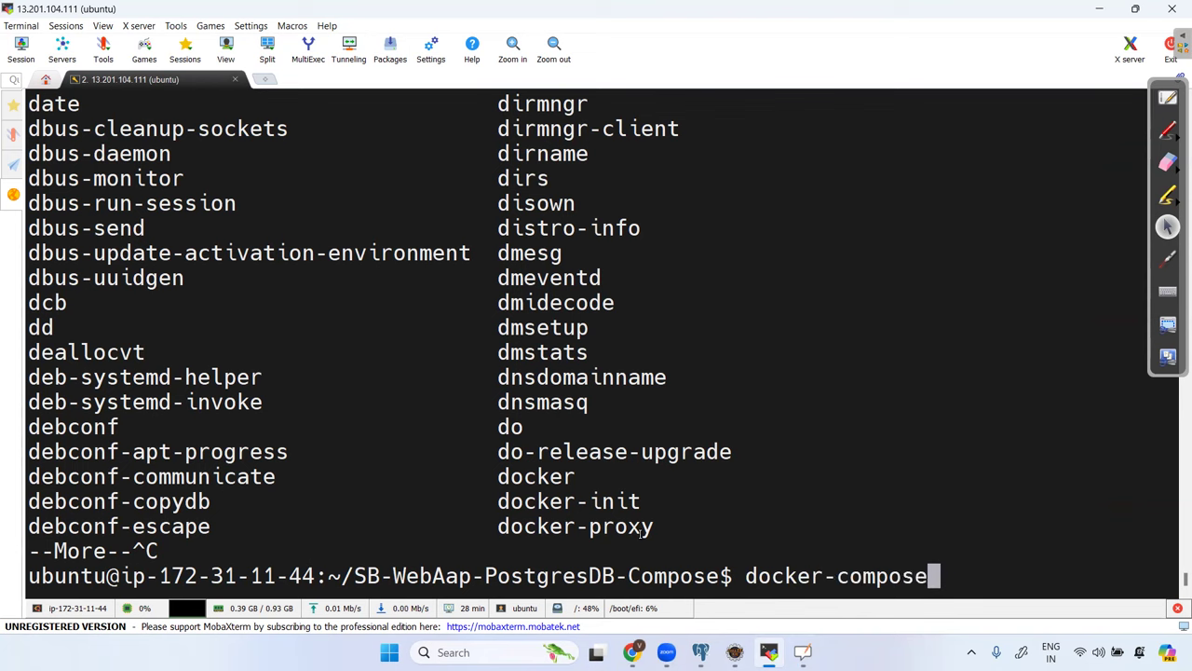
pyautogui.write(' up')
pyautogui.press('Return')
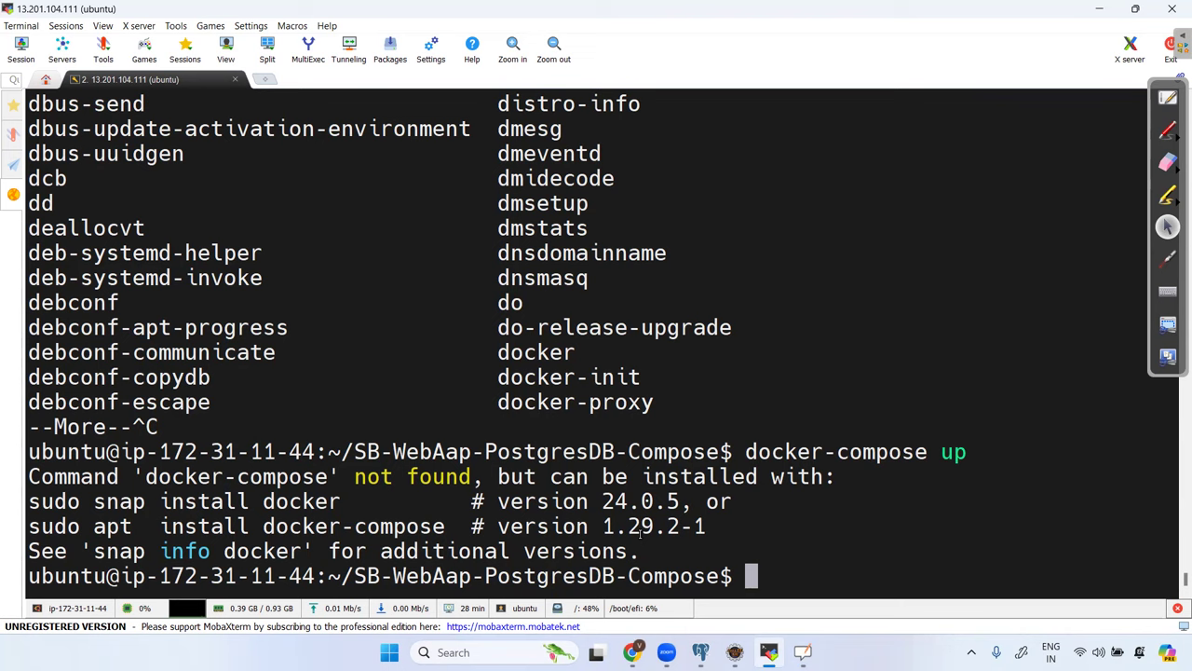
# Begin typing a new 'sudo docker -f' command
pyautogui.write('docker')
pyautogui.press('BackSpace')
pyautogui.press('BackSpace')
pyautogui.press('BackSpace')
pyautogui.press('BackSpace')
pyautogui.press('BackSpace')
pyautogui.press('BackSpace')
pyautogui.press('BackSpace')
pyautogui.write('sudo ')
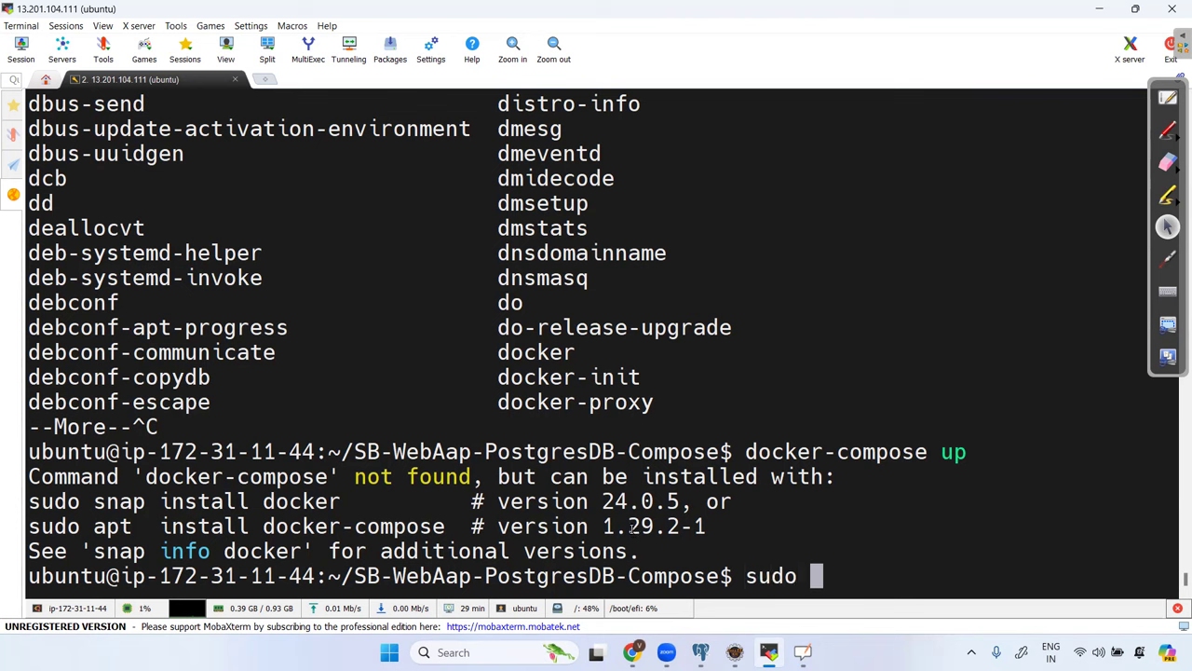
pyautogui.write('docker ')
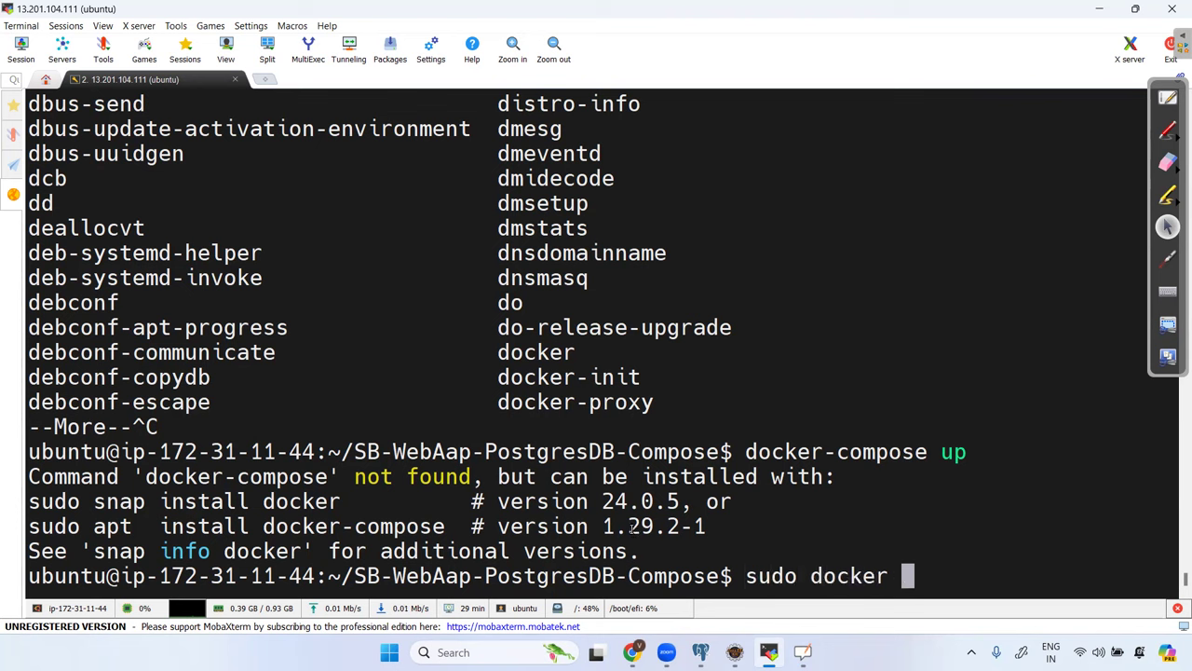
pyautogui.write('-f ')
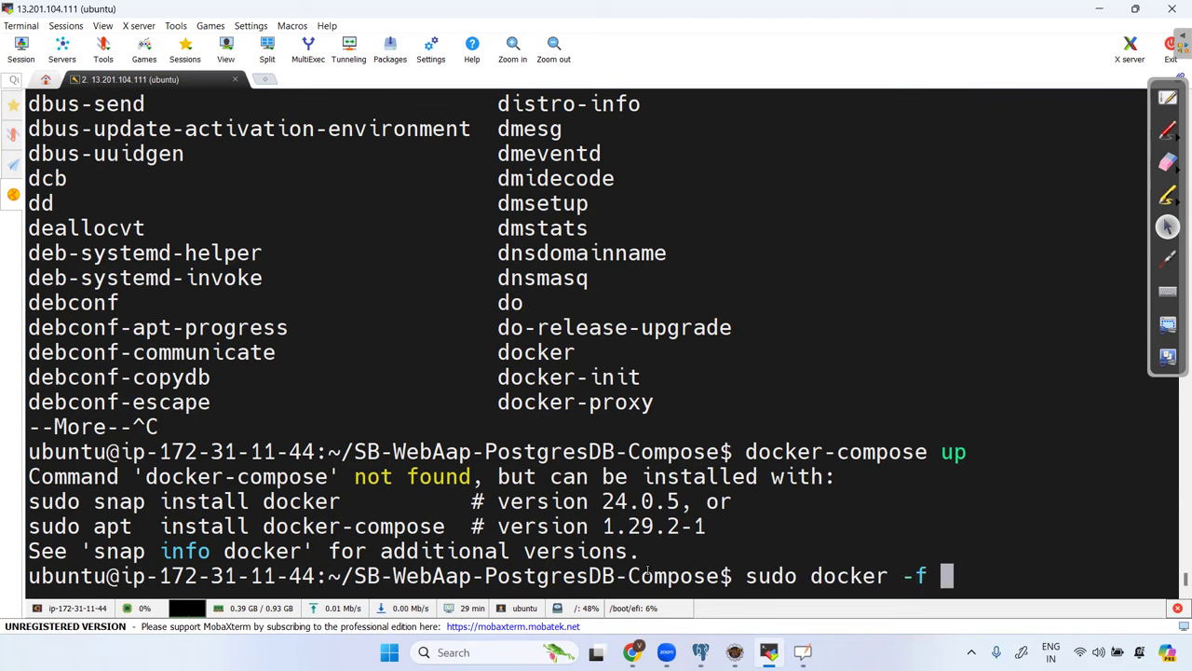
pyautogui.write('diff')
# Complete and run 'sudo docker -f docker-compose up'
pyautogui.press('BackSpace')
pyautogui.press('BackSpace')
pyautogui.press('BackSpace')
pyautogui.press('BackSpace')
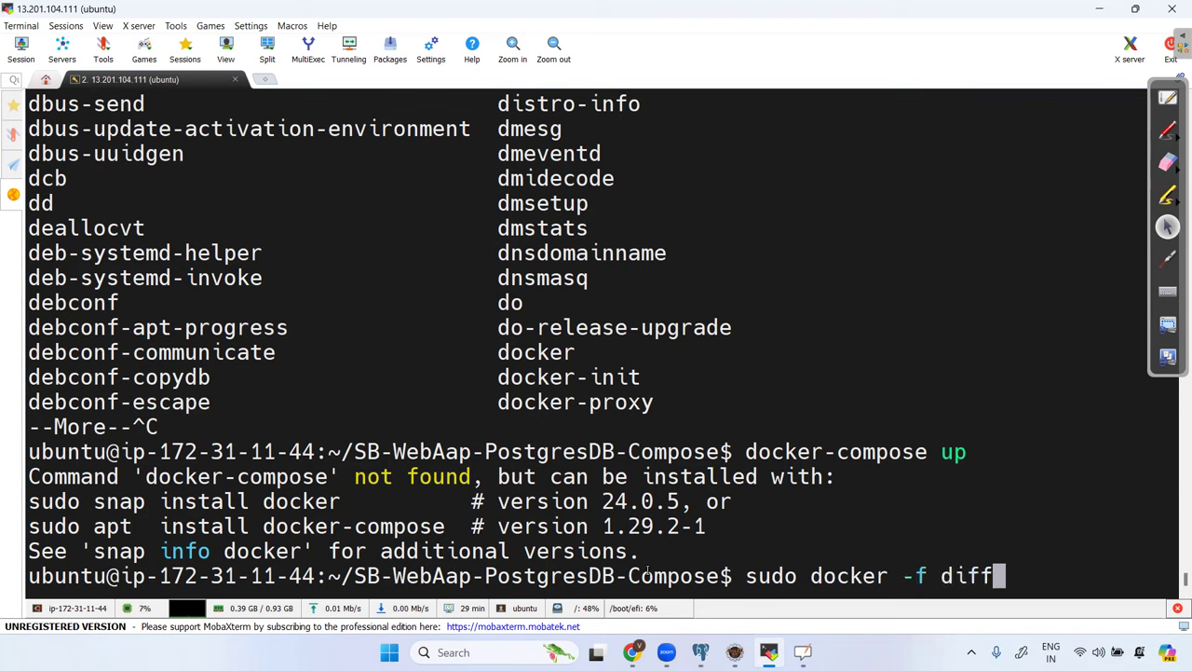
pyautogui.write('o')
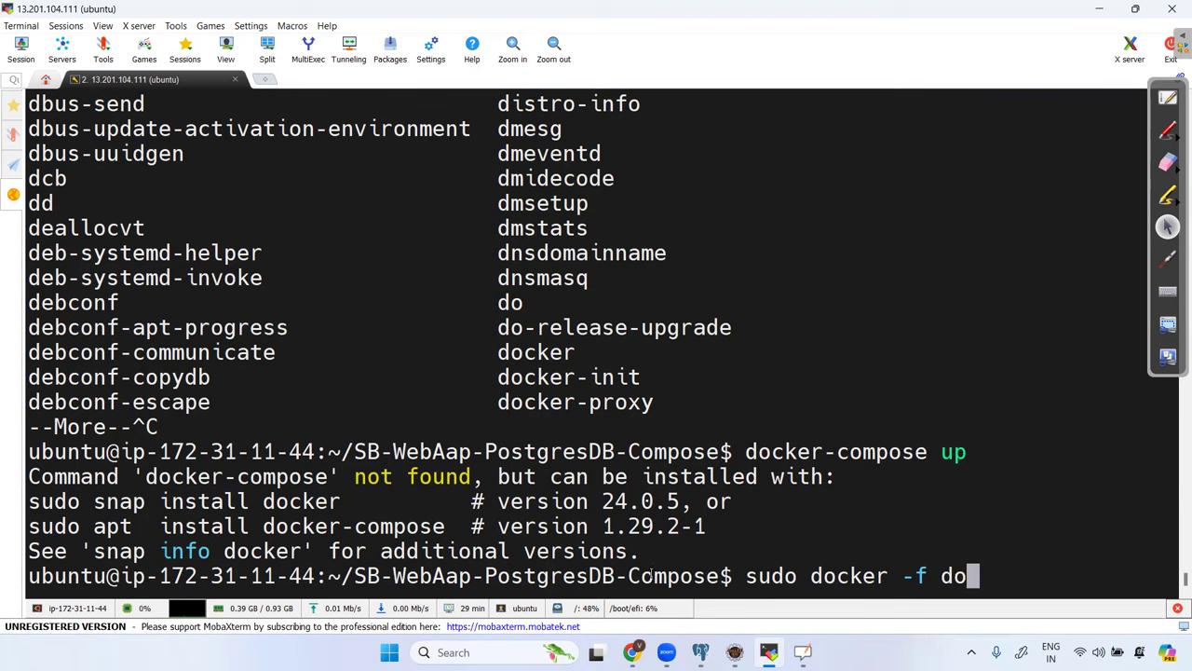
pyautogui.write('ck')
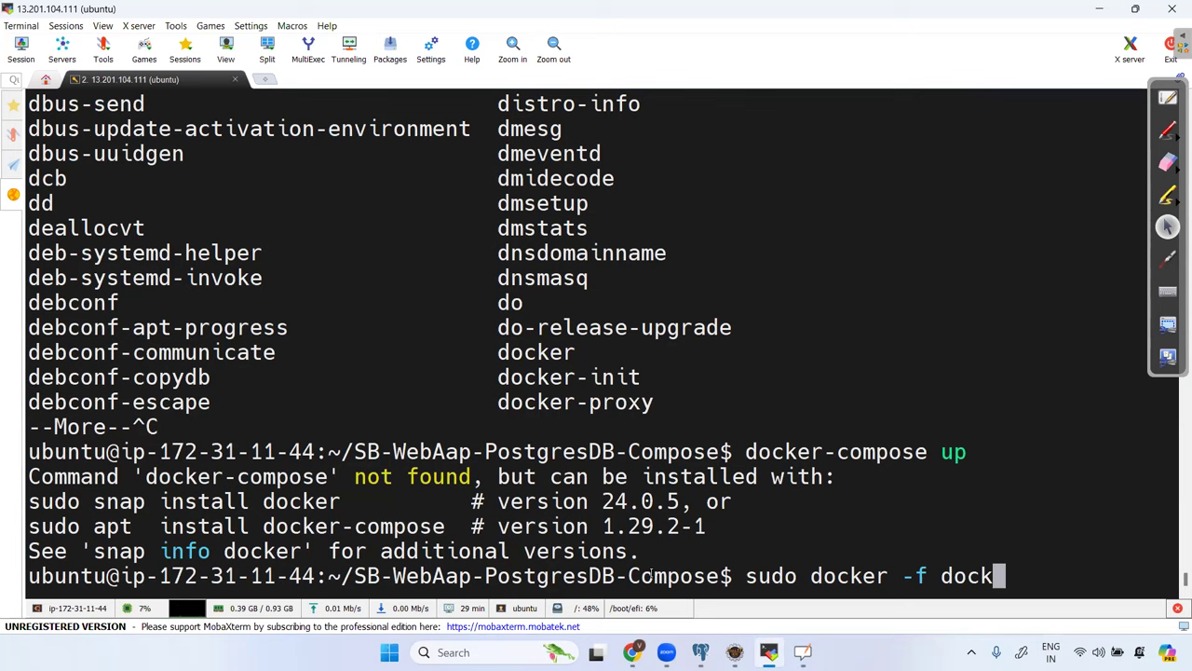
pyautogui.press('BackSpace')
pyautogui.write('ker')
pyautogui.press('BackSpace')
pyautogui.write('r-c')
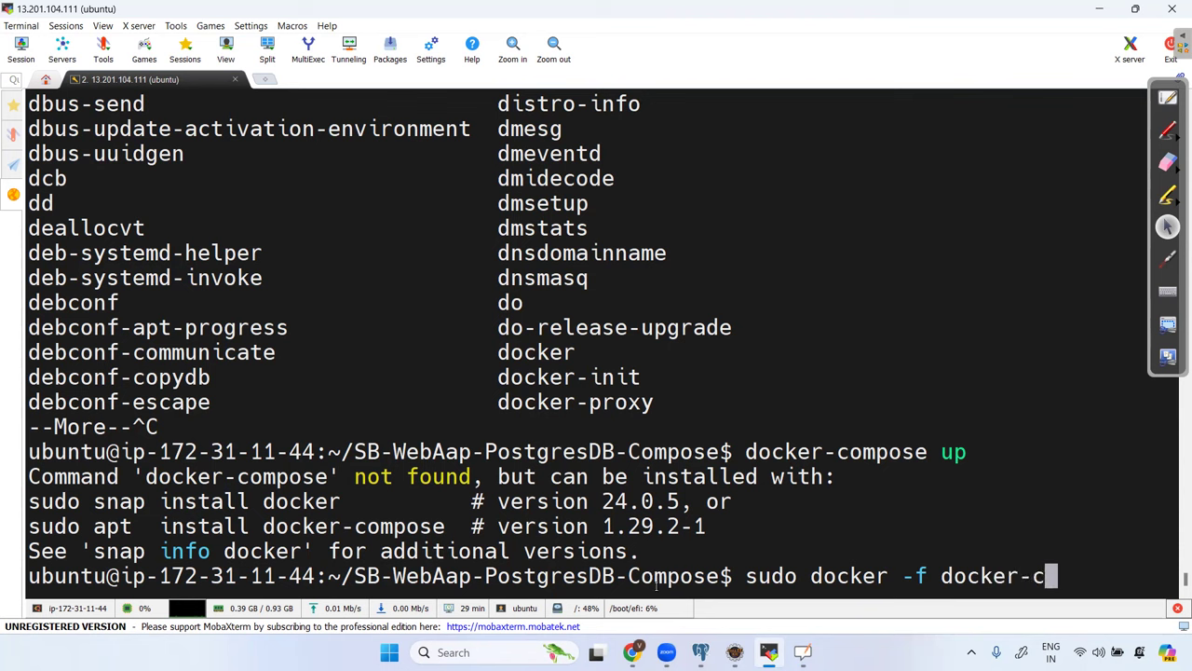
pyautogui.write('omp')
pyautogui.press('BackSpace')
pyautogui.write('ompose up')
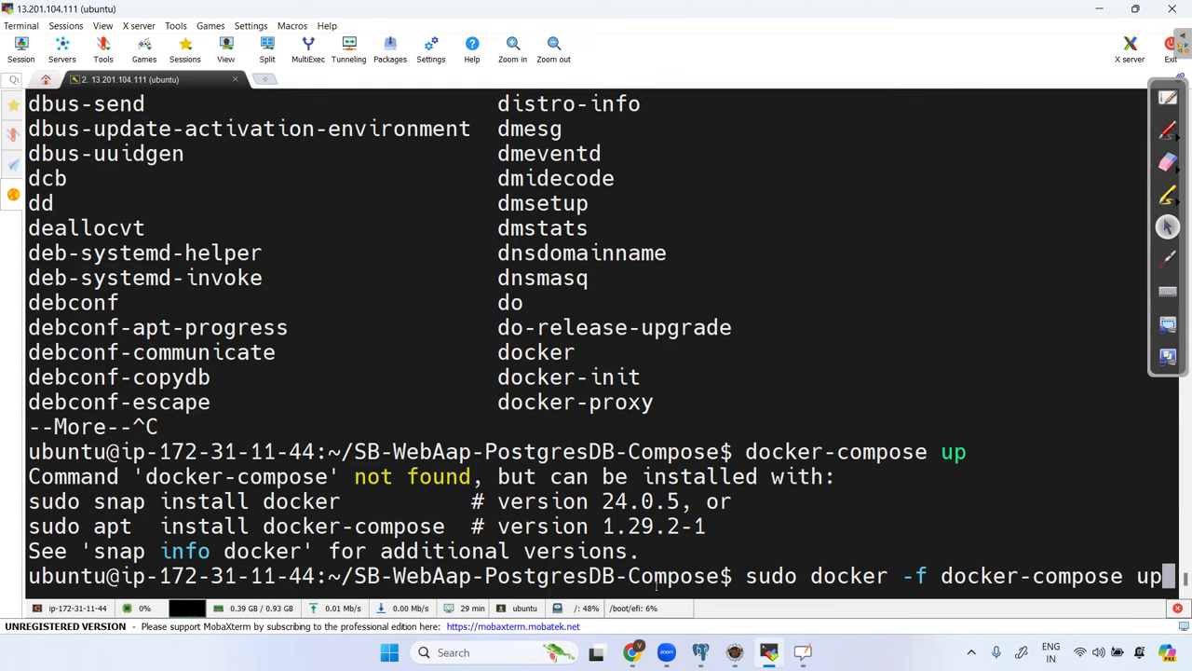
pyautogui.press('Return')
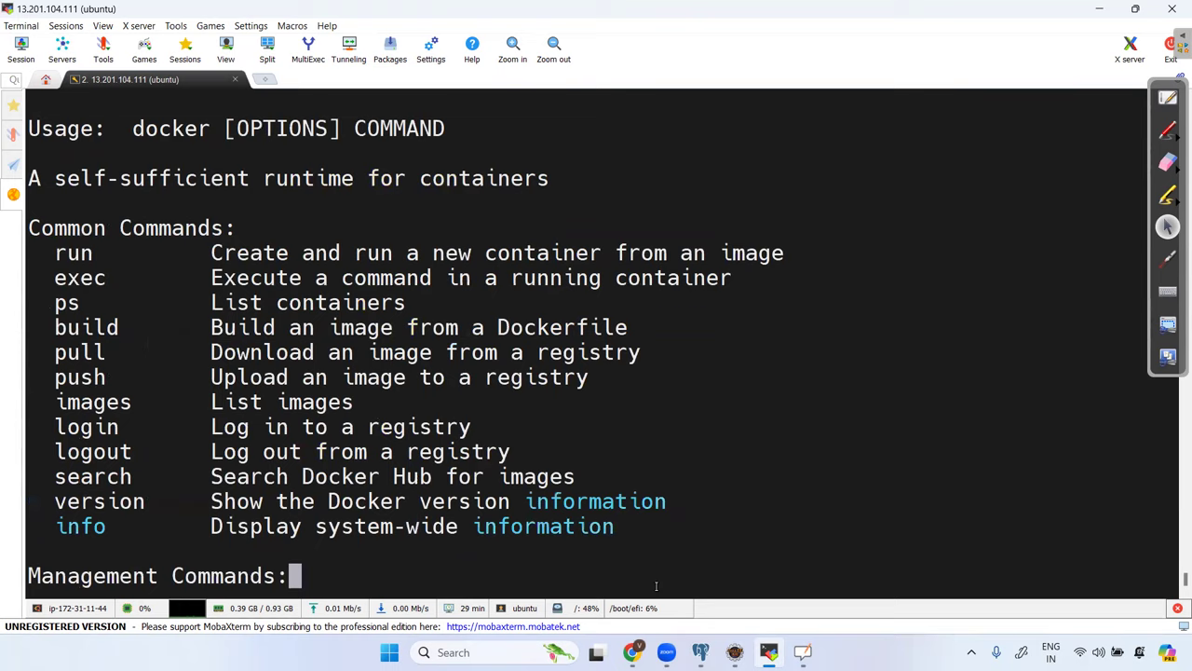
# Rewrite and run the command as 'sudo docker-compose -f docker-compose up'
pyautogui.press('Up')
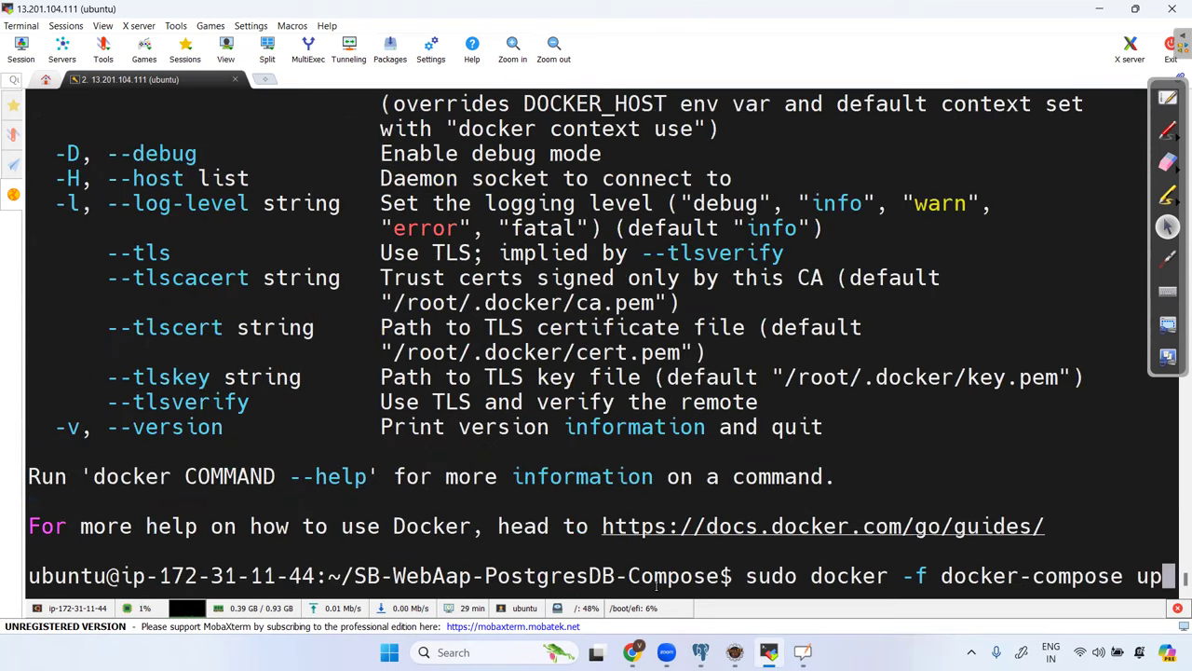
pyautogui.press('BackSpace')
pyautogui.press('BackSpace')
pyautogui.press('BackSpace')
pyautogui.press('BackSpace')
pyautogui.press('BackSpace')
pyautogui.press('BackSpace')
pyautogui.press('BackSpace')
pyautogui.press('BackSpace')
pyautogui.press('BackSpace')
pyautogui.press('BackSpace')
pyautogui.press('BackSpace')
pyautogui.press('BackSpace')
pyautogui.press('BackSpace')
pyautogui.press('BackSpace')
pyautogui.press('BackSpace')
pyautogui.press('BackSpace')
pyautogui.press('BackSpace')
pyautogui.press('BackSpace')
pyautogui.press('BackSpace')
pyautogui.press('BackSpace')
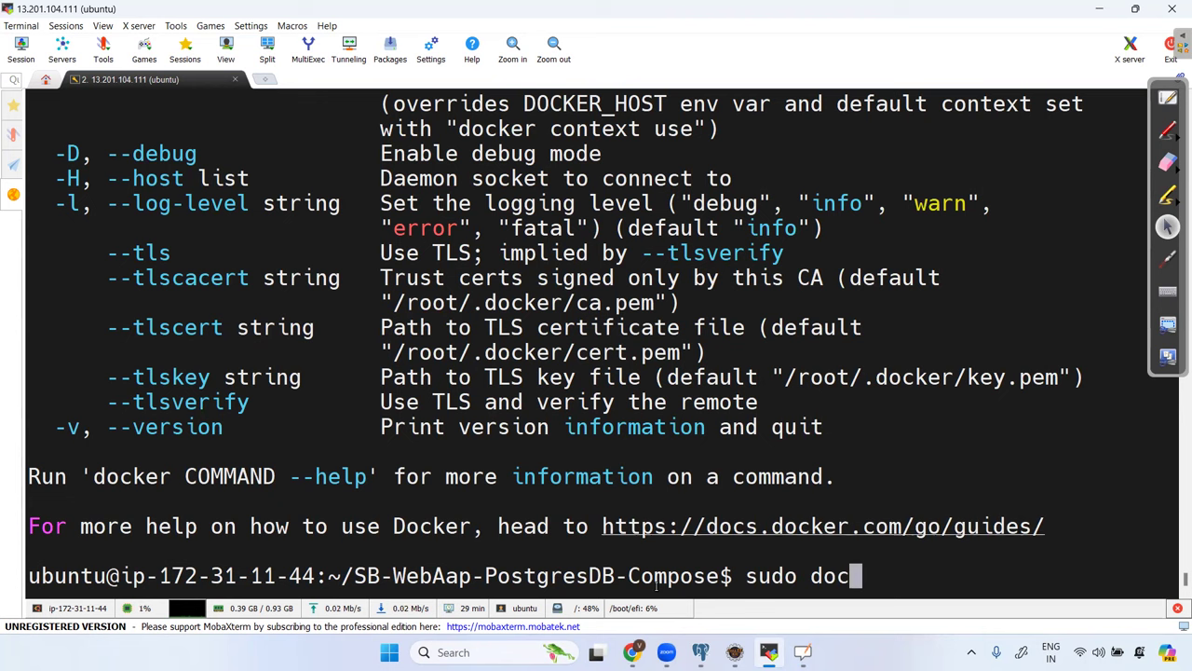
pyautogui.press('BackSpace')
pyautogui.press('BackSpace')
pyautogui.press('BackSpace')
pyautogui.press('BackSpace')
pyautogui.press('BackSpace')
pyautogui.press('BackSpace')
pyautogui.press('BackSpace')
pyautogui.press('BackSpace')
pyautogui.write('suo')
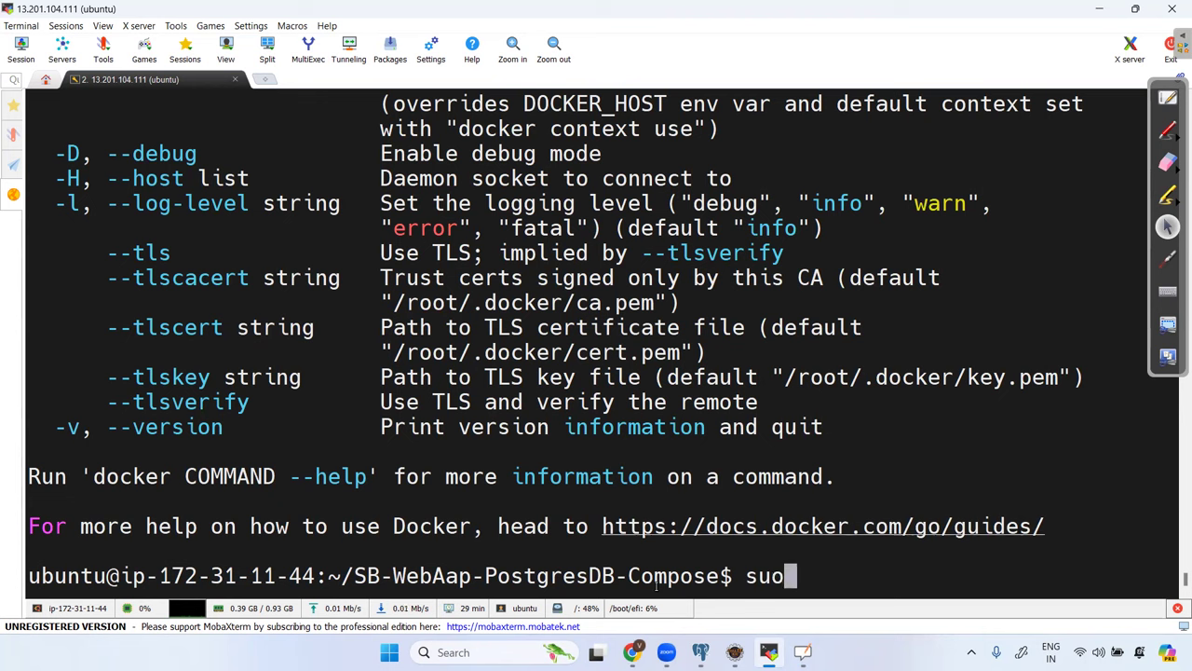
pyautogui.press('BackSpace')
pyautogui.write('do ')
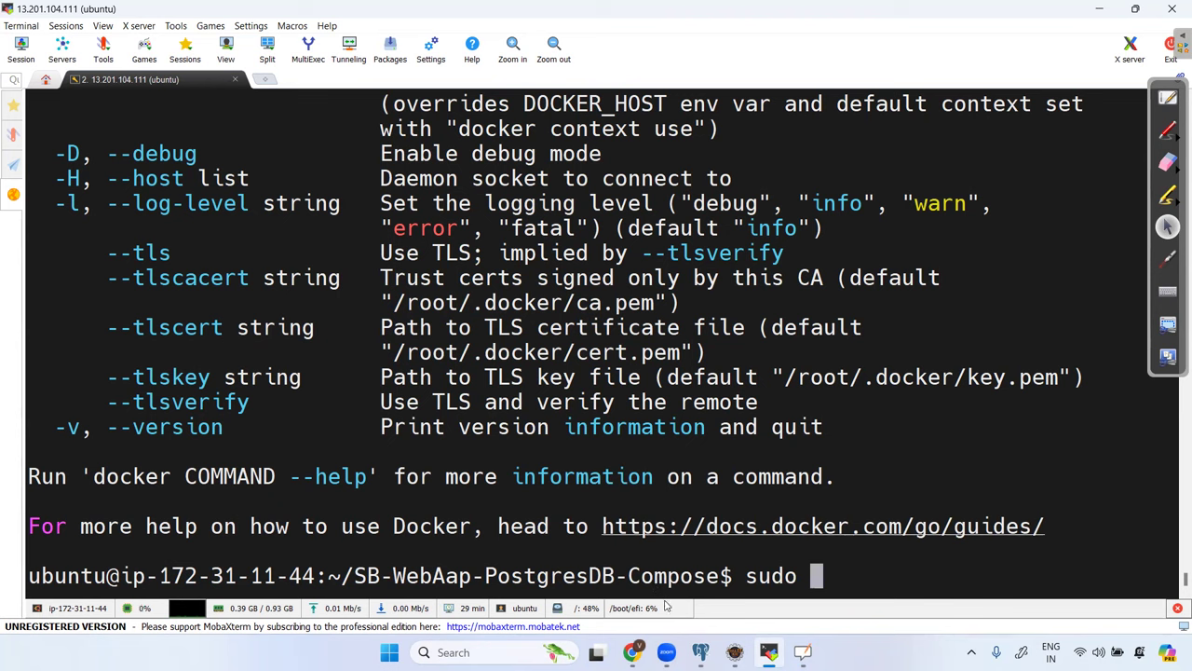
pyautogui.write('do')
pyautogui.write('cker co')
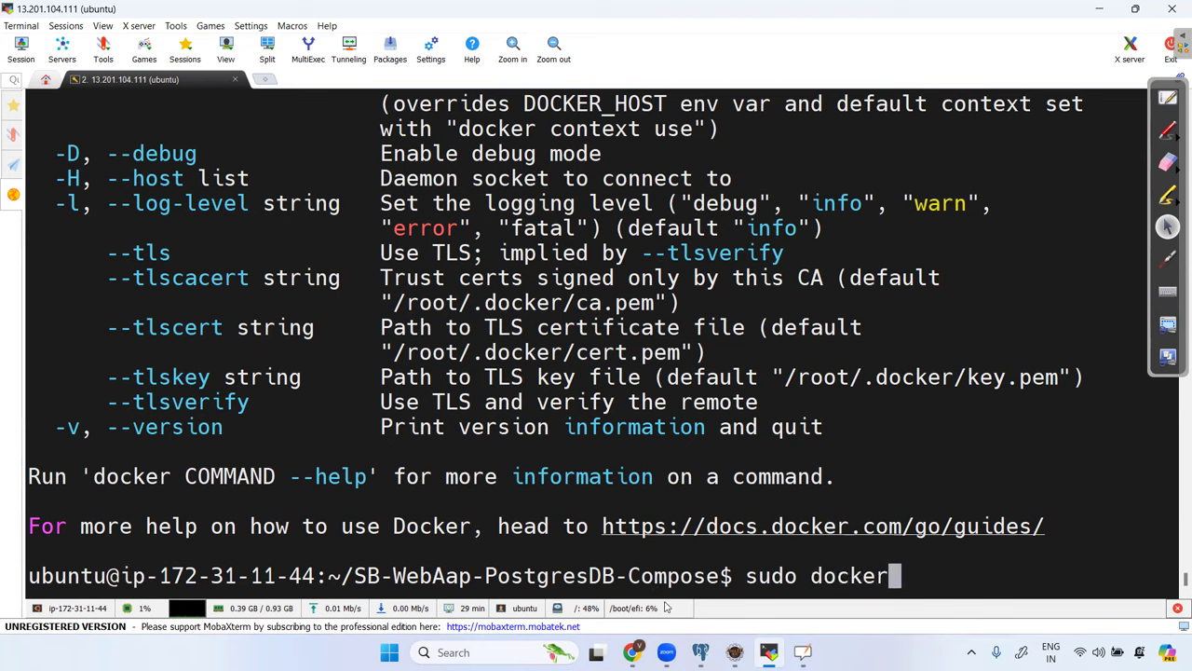
pyautogui.press('BackSpace')
pyautogui.press('BackSpace')
pyautogui.press('BackSpace')
pyautogui.write('-')
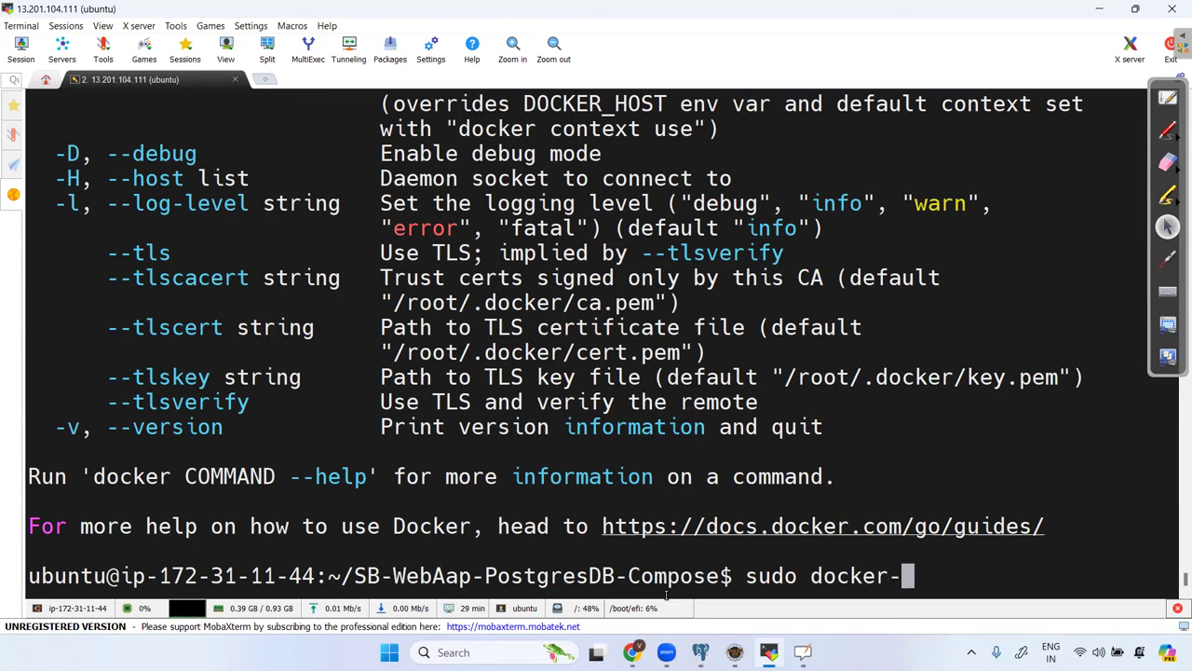
pyautogui.write('compose ')
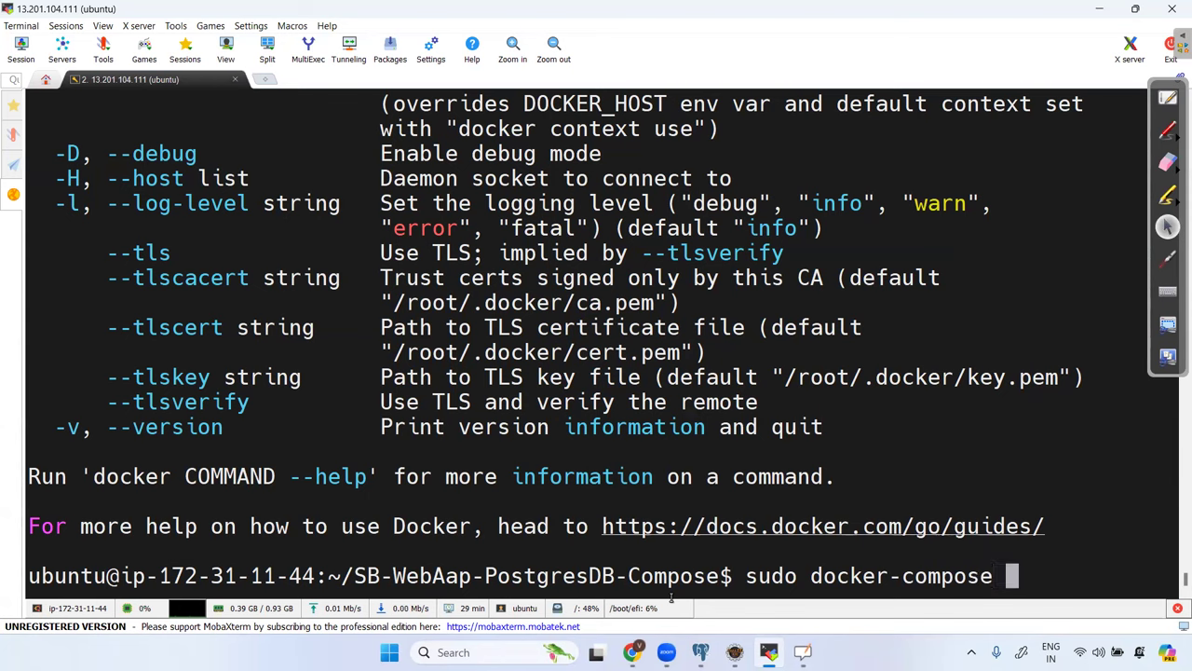
pyautogui.write('-f d')
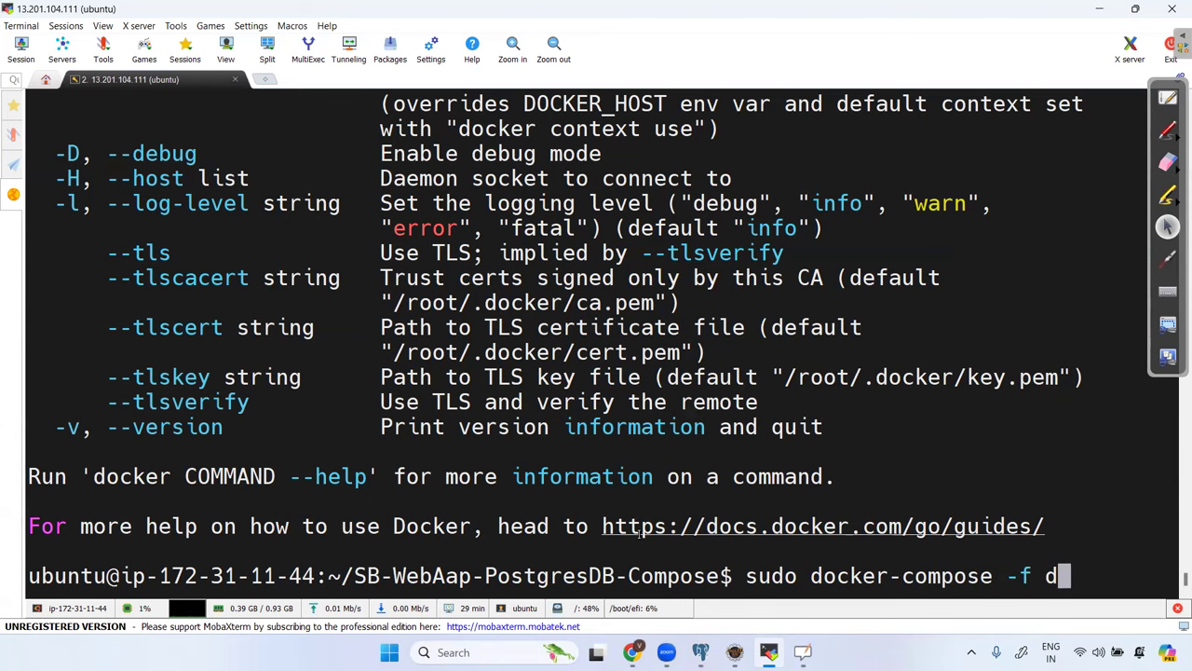
pyautogui.press('Tab')
pyautogui.press('BackSpace')
pyautogui.press('BackSpace')
pyautogui.press('BackSpace')
pyautogui.press('BackSpace')
pyautogui.press('BackSpace')
pyautogui.write('up')
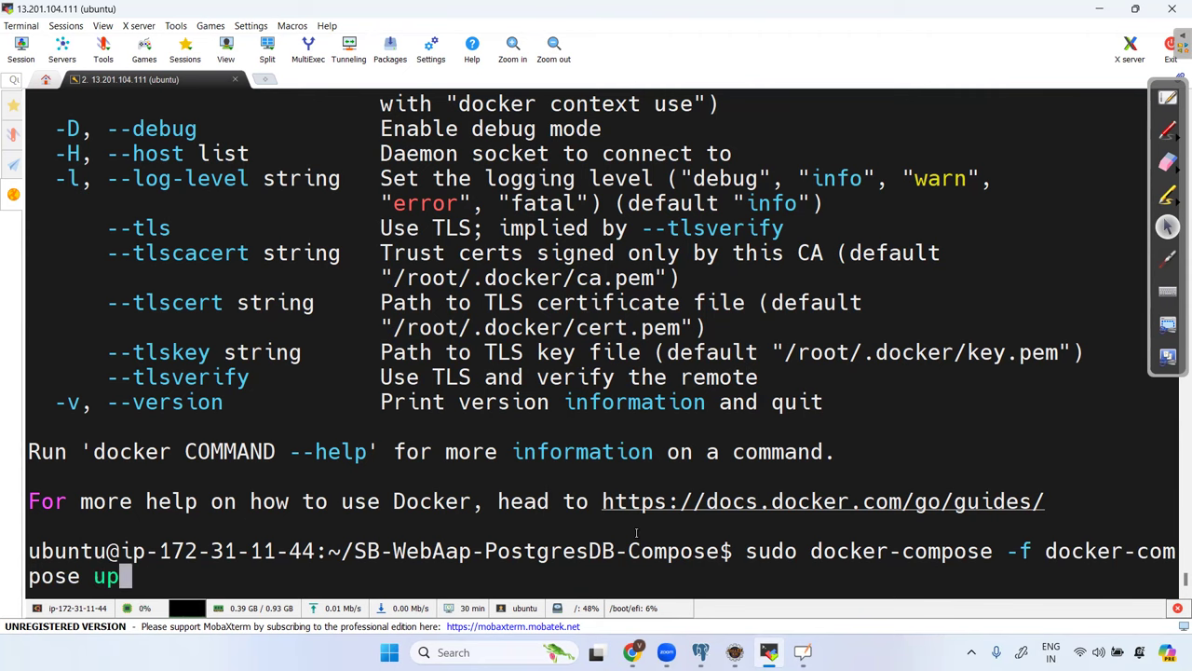
pyautogui.press('Return')
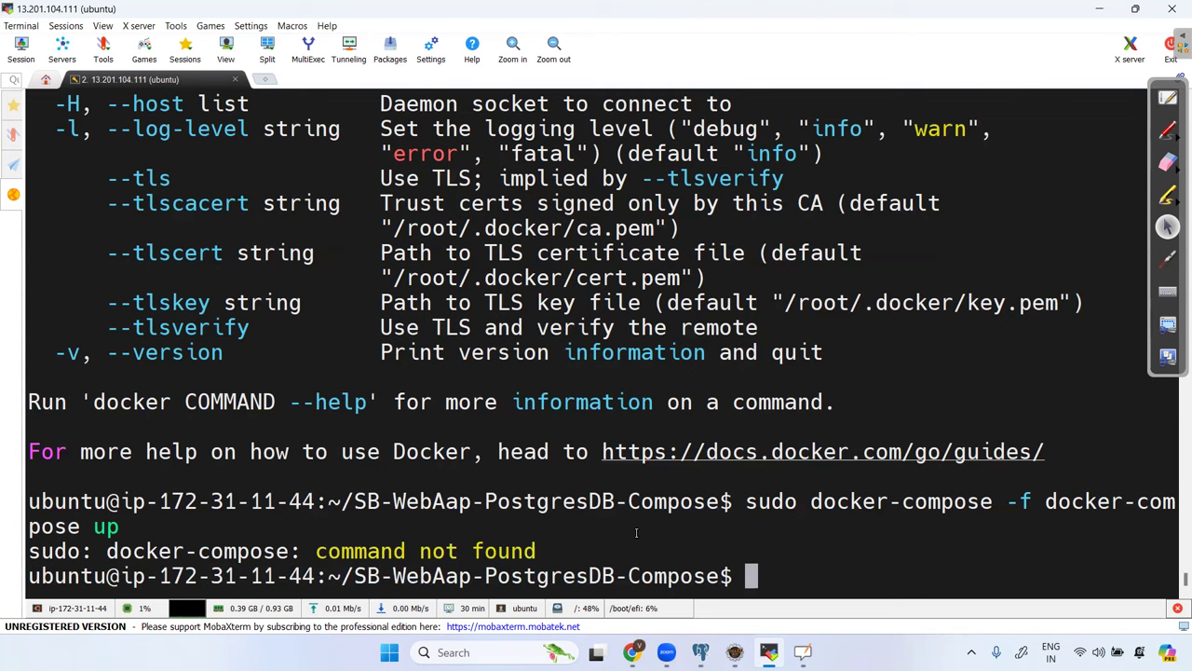
# Remove '-compose' and rerun the command as plain 'sudo docker -f'
pyautogui.press('Up')
pyautogui.press('Left')
pyautogui.press('Left')
pyautogui.press('Left')
pyautogui.press('Left')
pyautogui.press('Left')
pyautogui.press('Left')
pyautogui.press('Left')
pyautogui.press('Left')
pyautogui.press('Left')
pyautogui.press('Left')
pyautogui.press('Left')
pyautogui.press('Left')
pyautogui.press('Left')
pyautogui.press('Left')
pyautogui.press('Left')
pyautogui.press('Left')
pyautogui.press('Left')
pyautogui.press('Left')
pyautogui.press('Left')
pyautogui.press('Left')
pyautogui.press('Right')
pyautogui.press('Right')
pyautogui.press('Right')
pyautogui.press('BackSpace')
pyautogui.press('BackSpace')
pyautogui.press('BackSpace')
pyautogui.press('BackSpace')
pyautogui.press('BackSpace')
pyautogui.press('BackSpace')
pyautogui.press('BackSpace')
pyautogui.press('BackSpace')
pyautogui.press('Return')
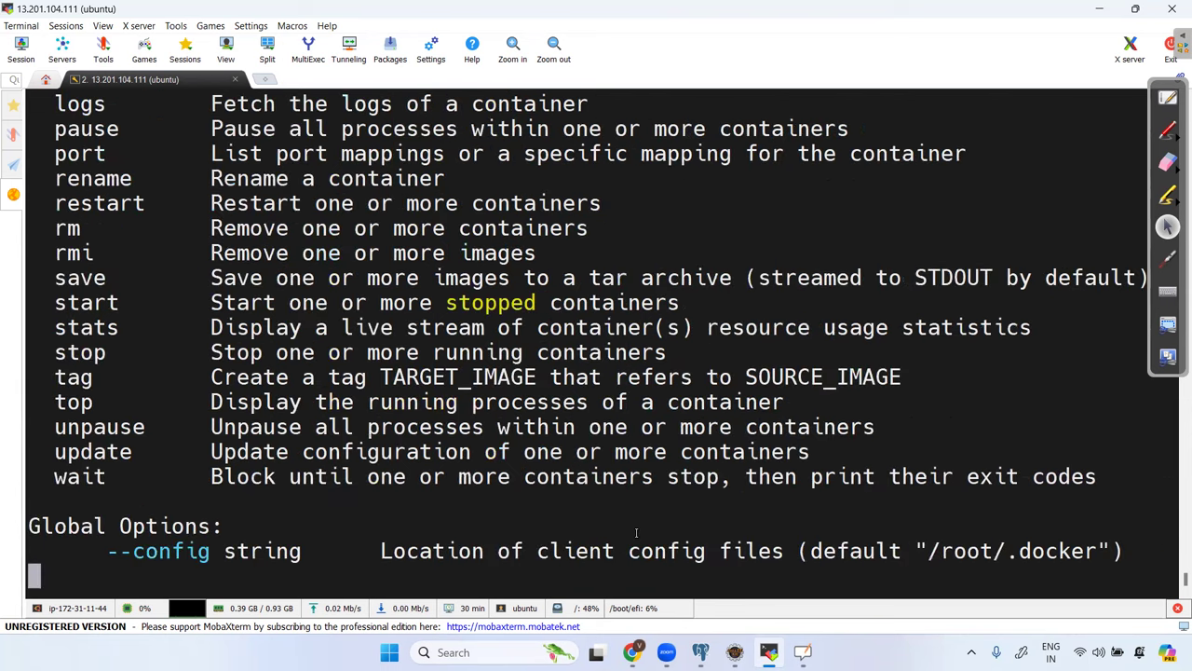
# Start changing it to 'docker compose', then discard the edit and review the output
pyautogui.press('Up')
pyautogui.press('Left')
pyautogui.press('Left')
pyautogui.press('Left')
pyautogui.press('Left')
pyautogui.press('Left')
pyautogui.press('Left')
pyautogui.press('Left')
pyautogui.press('Left')
pyautogui.press('Left')
pyautogui.press('Left')
pyautogui.press('Left')
pyautogui.press('Left')
pyautogui.press('Left')
pyautogui.press('Left')
pyautogui.press('Left')
pyautogui.press('Left')
pyautogui.press('Left')
pyautogui.press('Left')
pyautogui.press('Left')
pyautogui.press('Left')
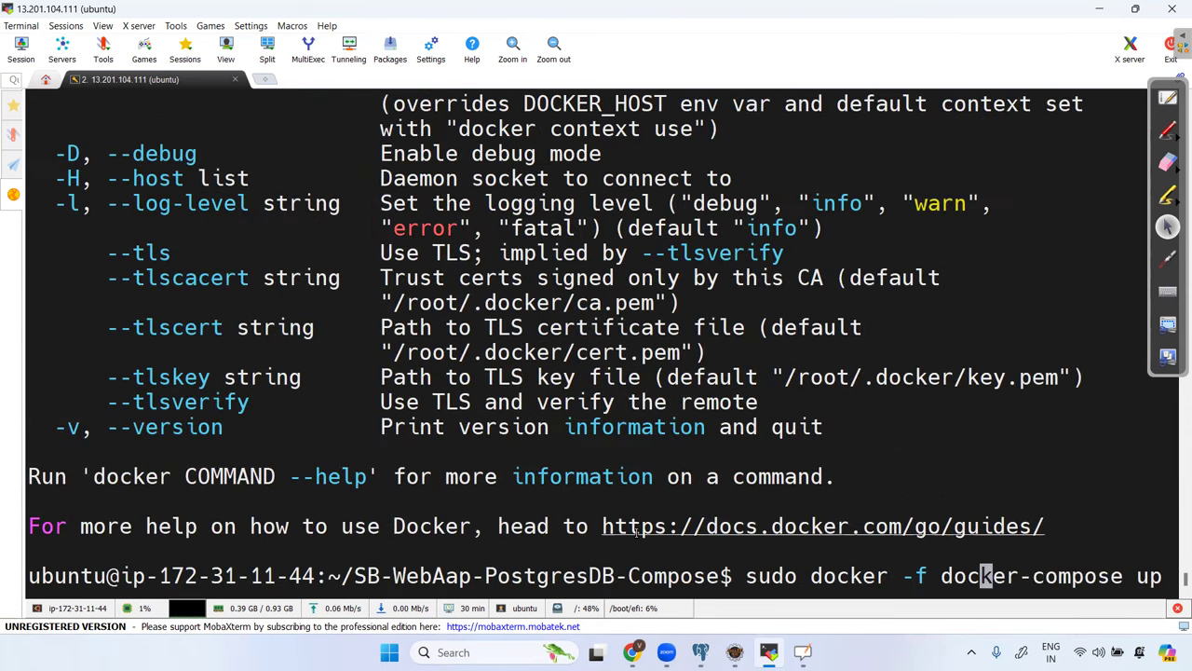
pyautogui.press('Right')
pyautogui.press('Right')
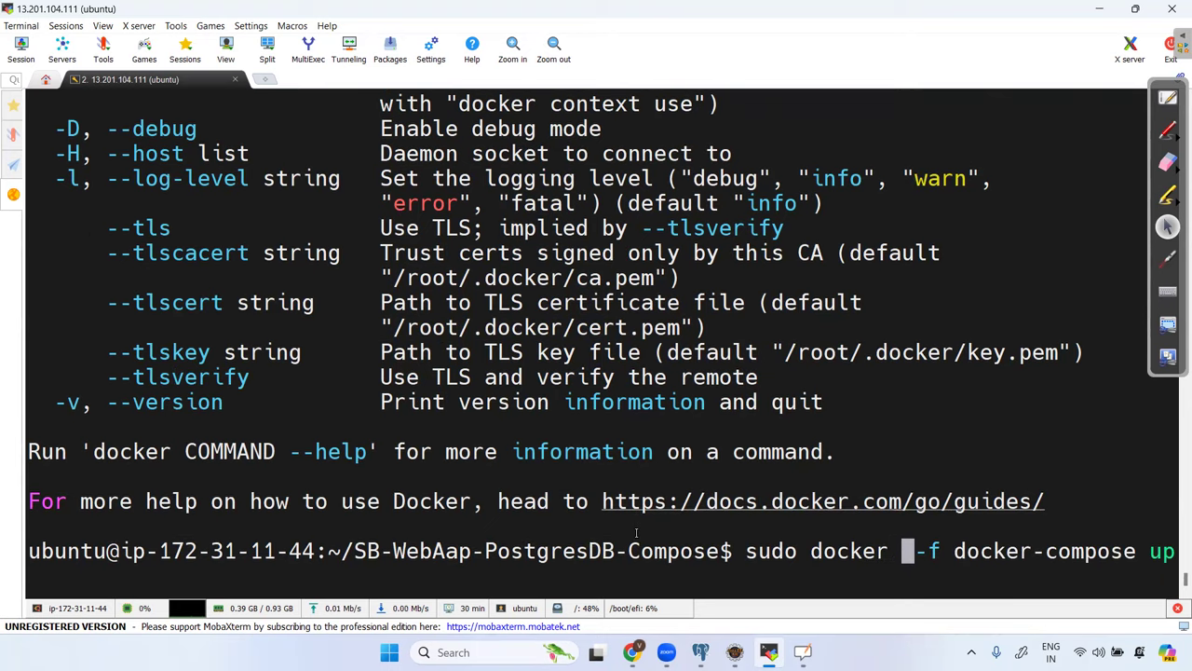
pyautogui.write('do')
pyautogui.press('BackSpace')
pyautogui.press('BackSpace')
pyautogui.write('compose')
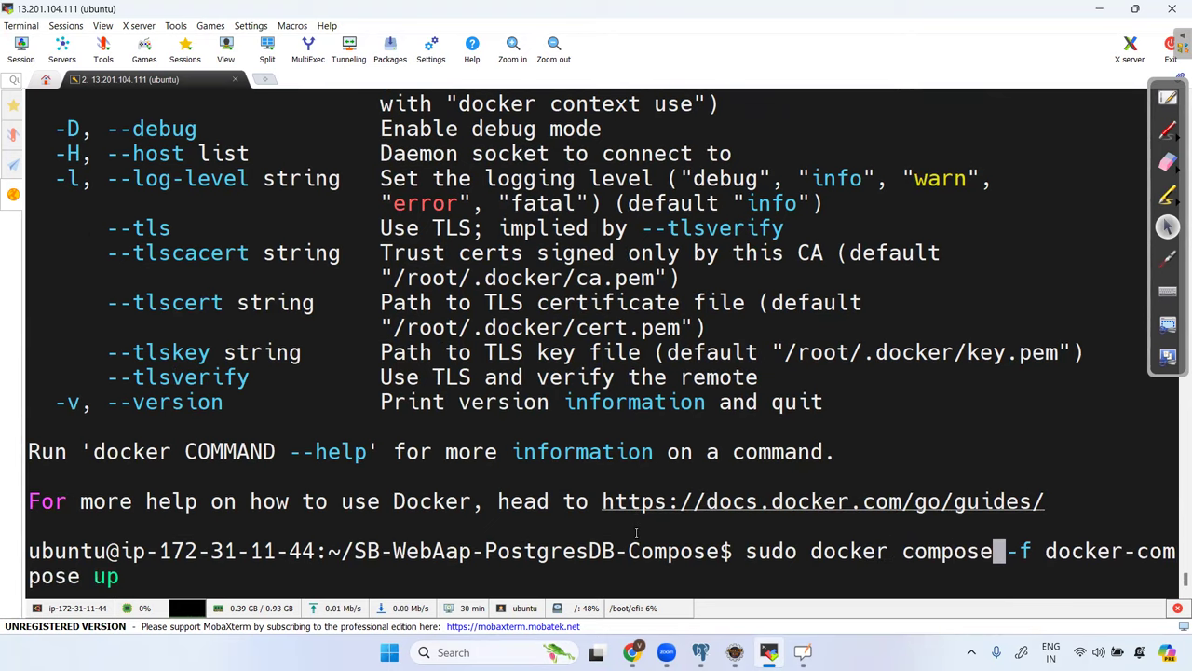
pyautogui.press('Down')
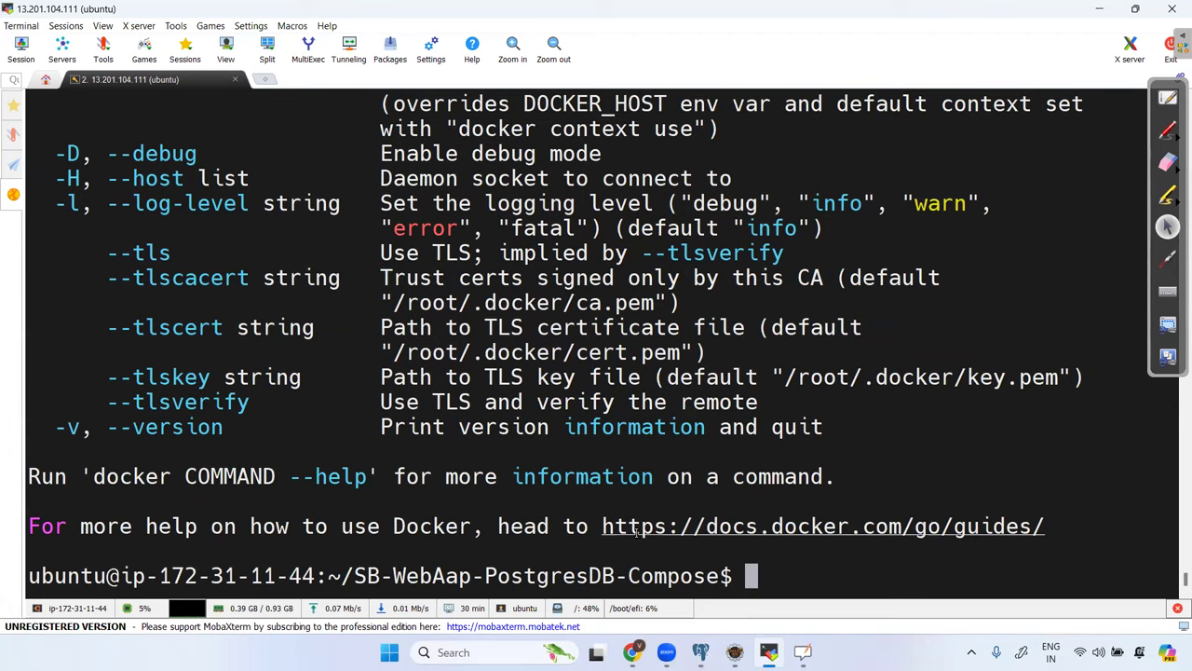
pyautogui.scroll(5, 636, 530)
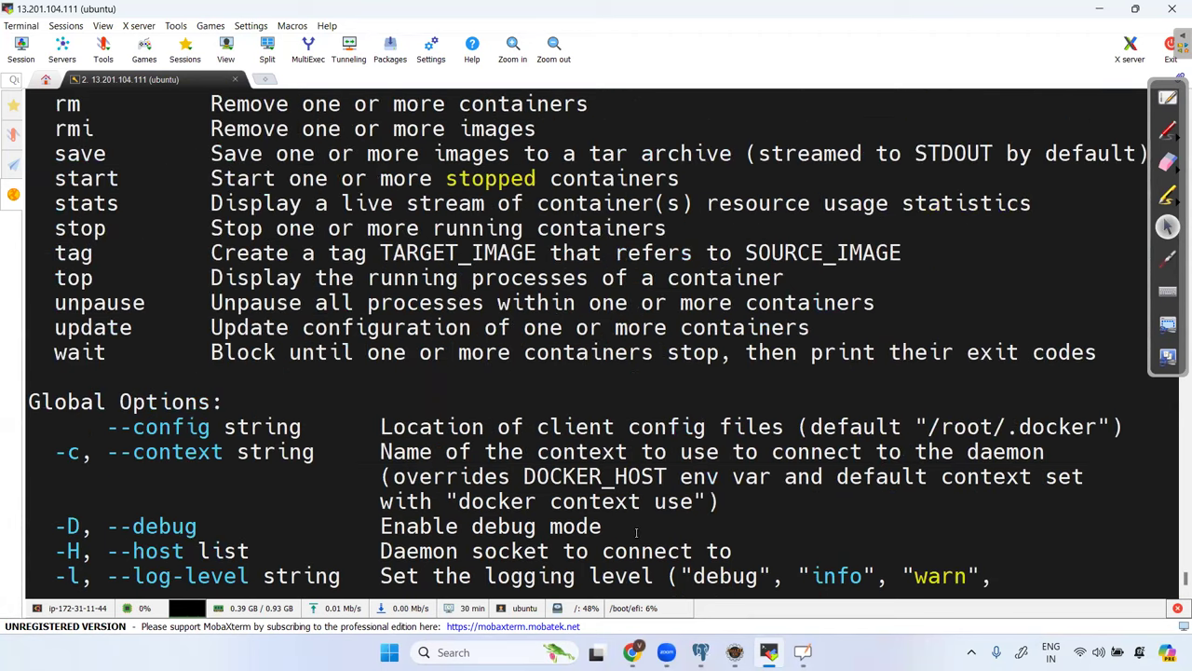
pyautogui.scroll(13, 636, 531)
pyautogui.scroll(-18, 636, 530)
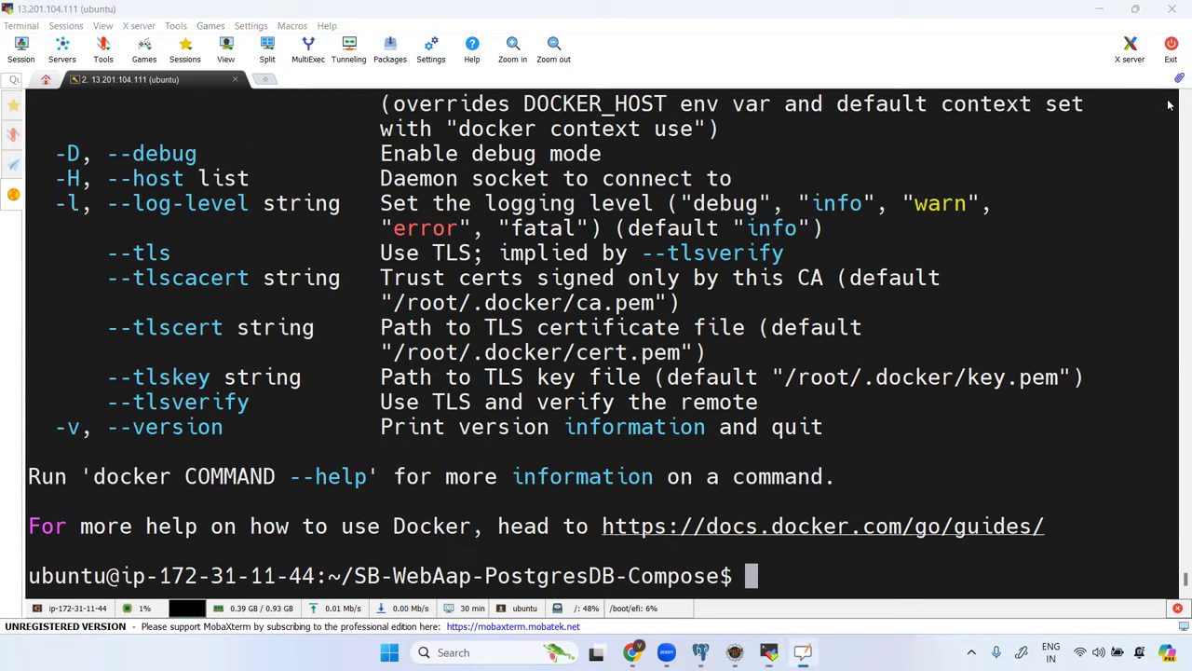
# Scroll the OpenBoard notes to step 9 on installing the docker-compose plugin
pyautogui.hotkey('alt', 'Tab')
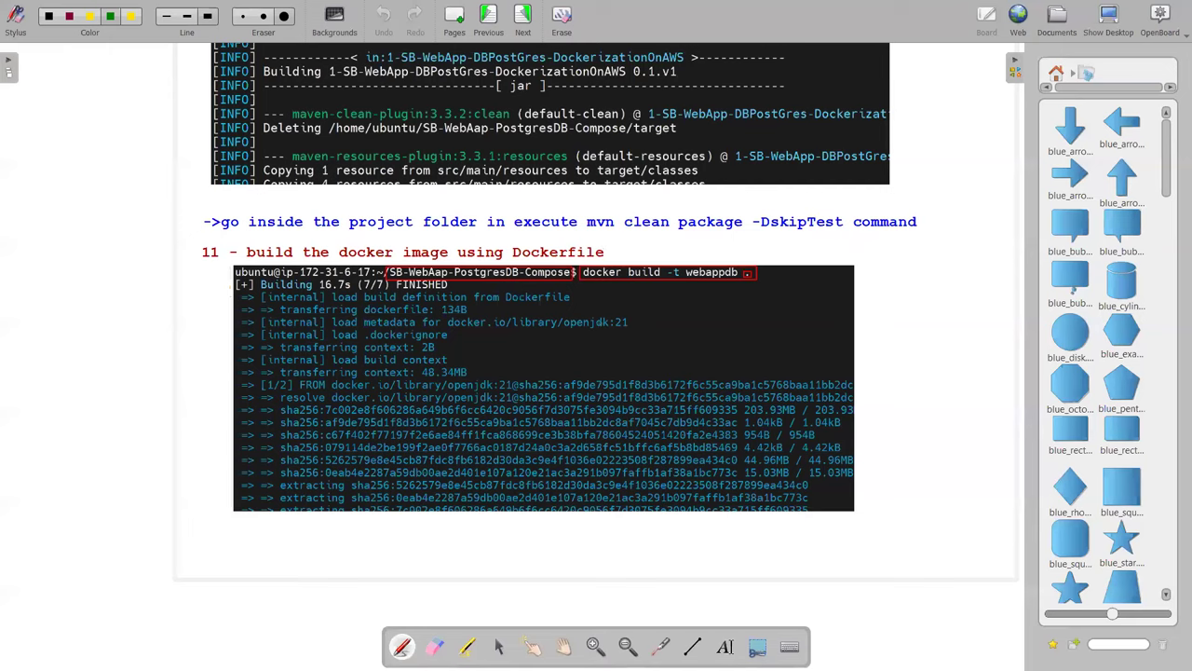
pyautogui.scroll(10, 596, 326)
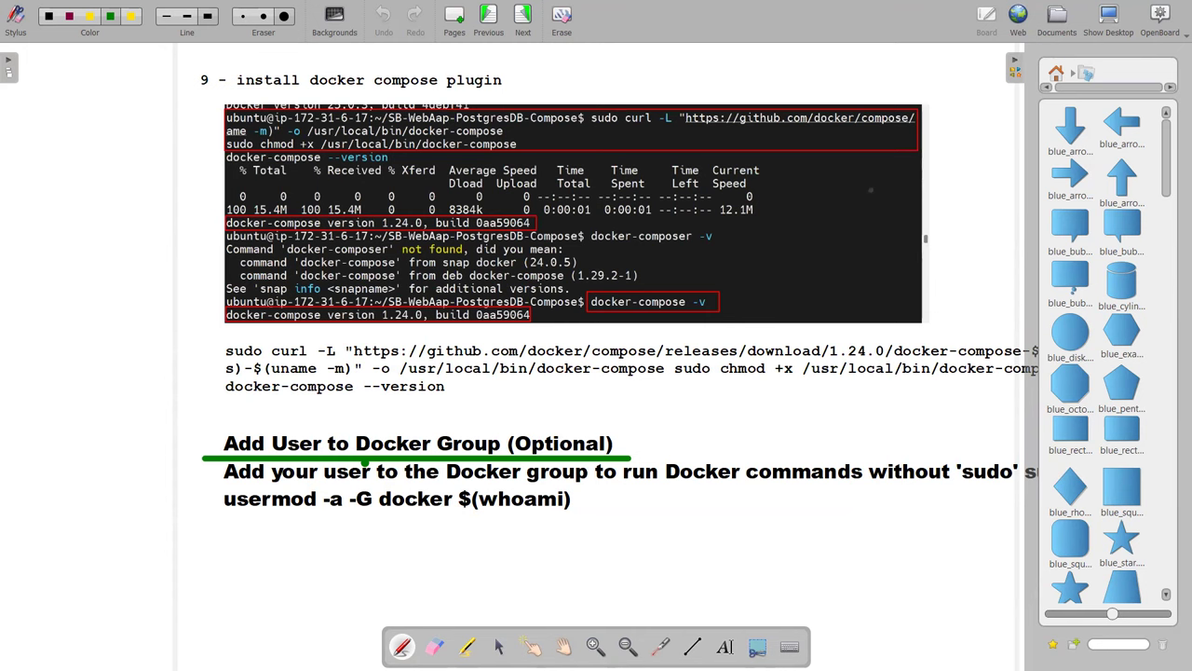
pyautogui.scroll(5, 565, 311)
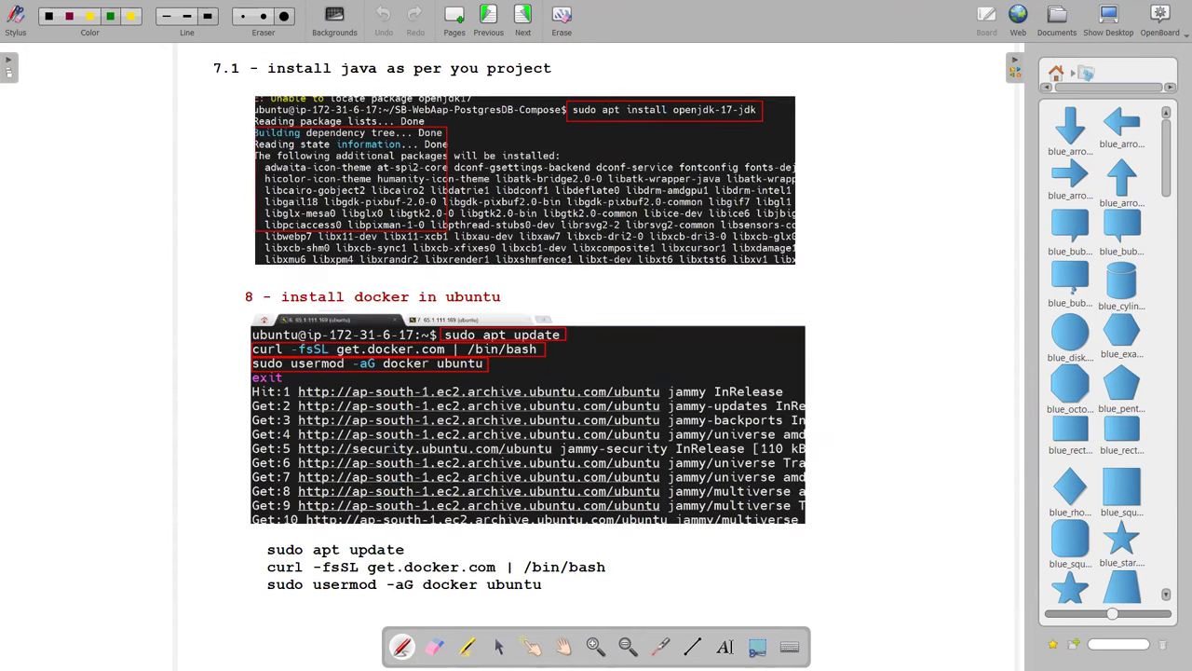
pyautogui.scroll(5, 596, 364)
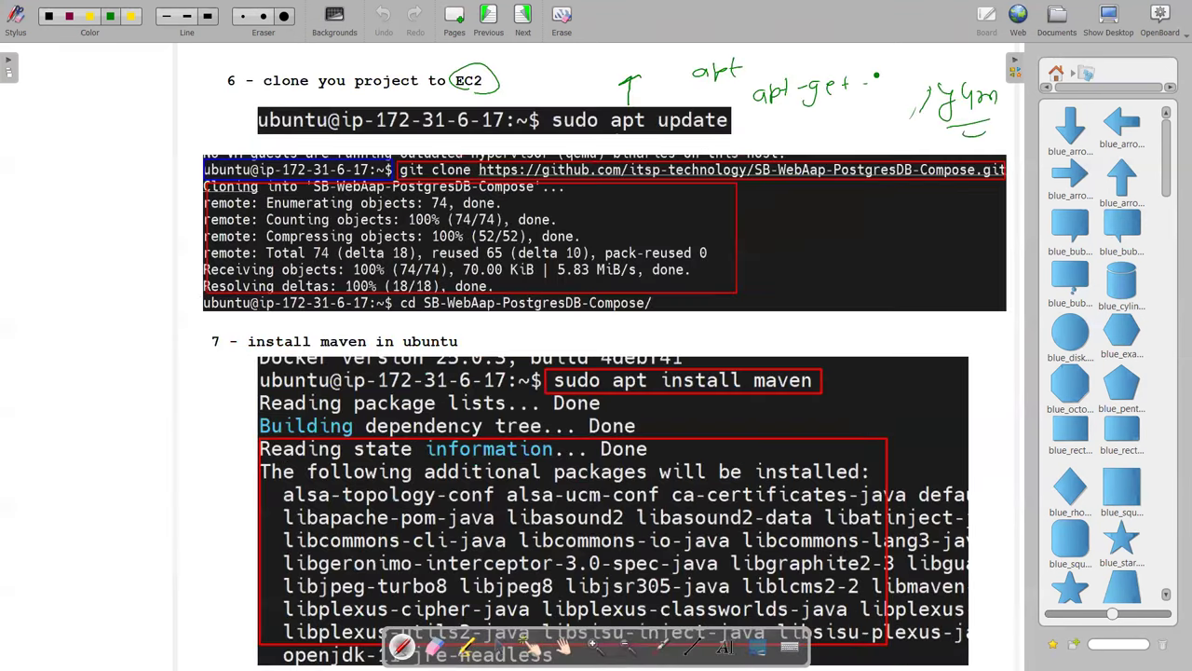
pyautogui.scroll(-5, 596, 364)
pyautogui.scroll(10, 596, 363)
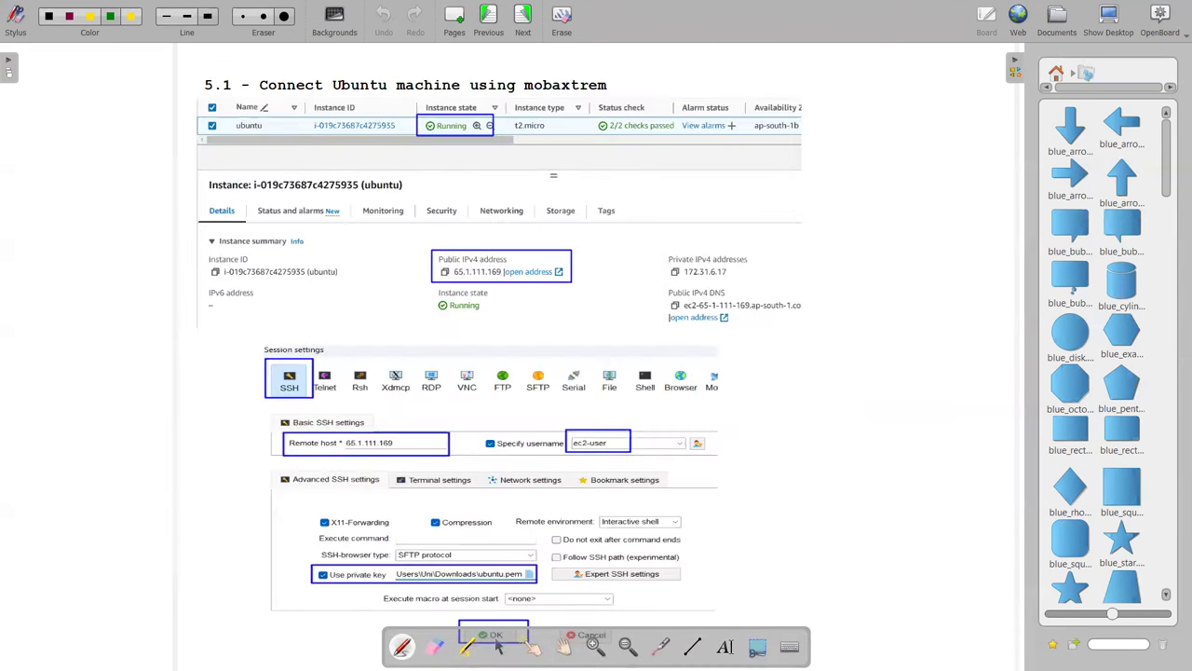
pyautogui.scroll(10, 596, 363)
pyautogui.scroll(-20, 596, 363)
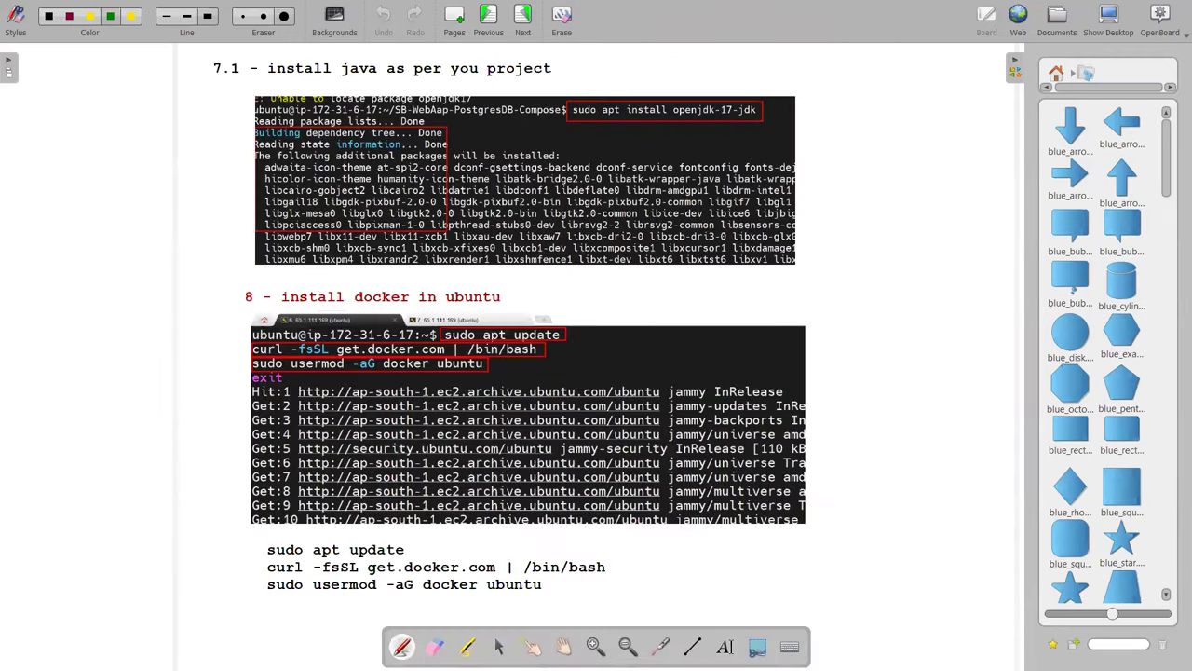
pyautogui.scroll(-5, 565, 310)
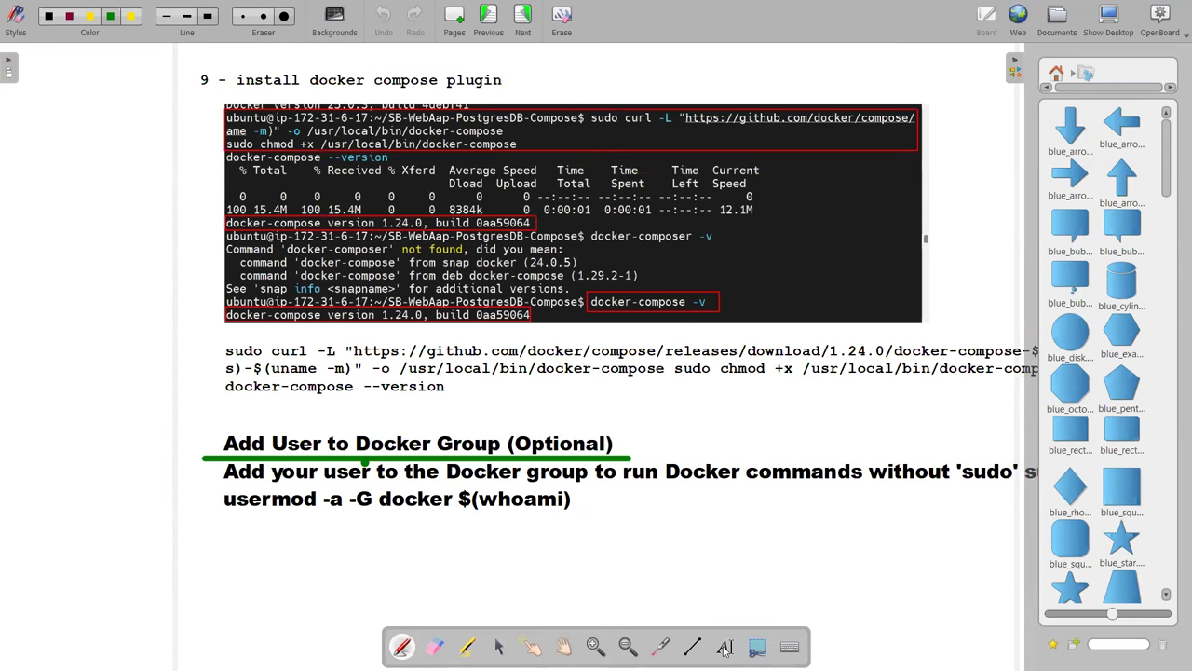
# Copy the docker-compose curl install command and return to the terminal
pyautogui.doubleClick(498, 390)
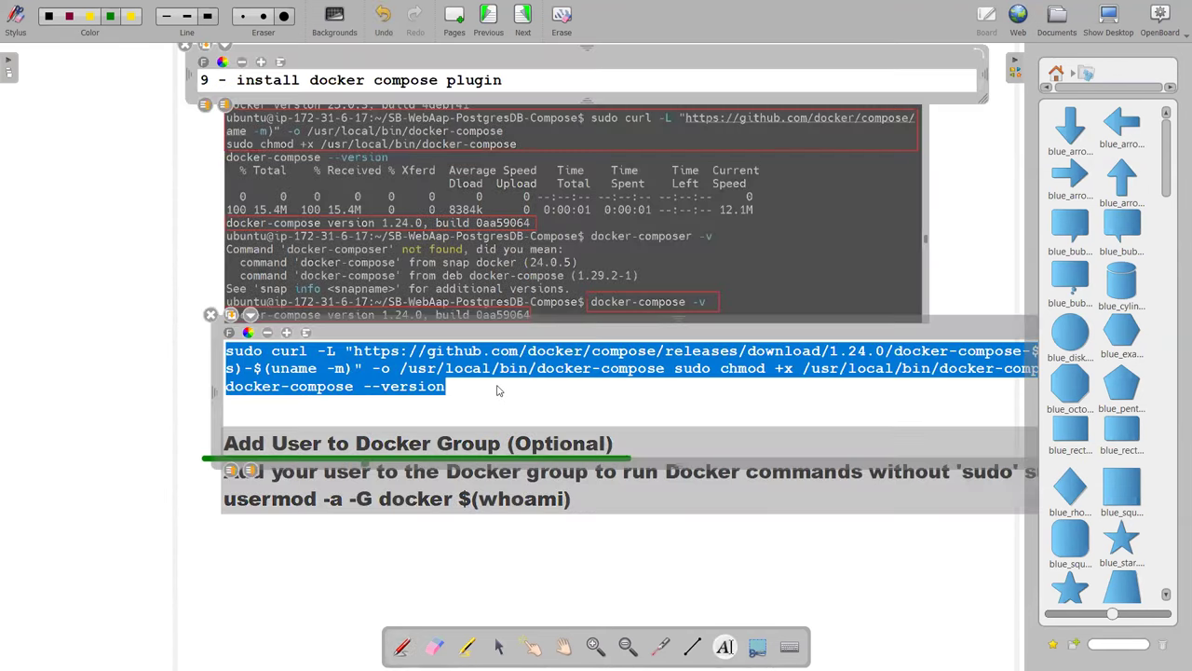
pyautogui.click(558, 373)
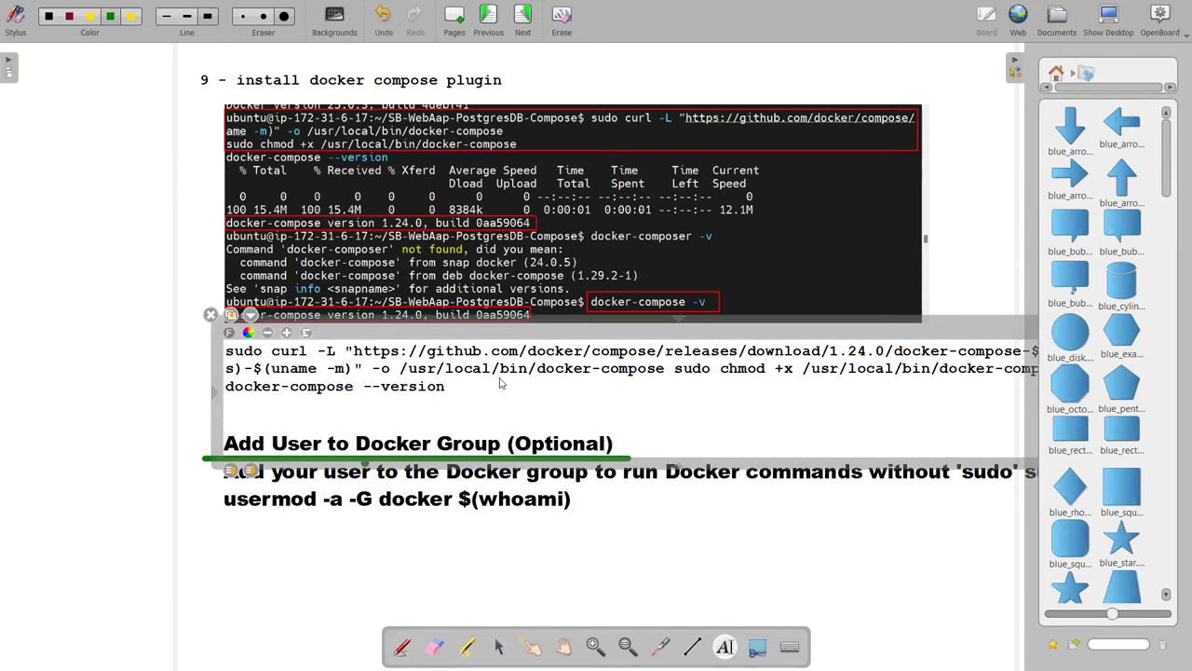
pyautogui.hotkey('ctrl', 'a')
pyautogui.click(1109, 26)
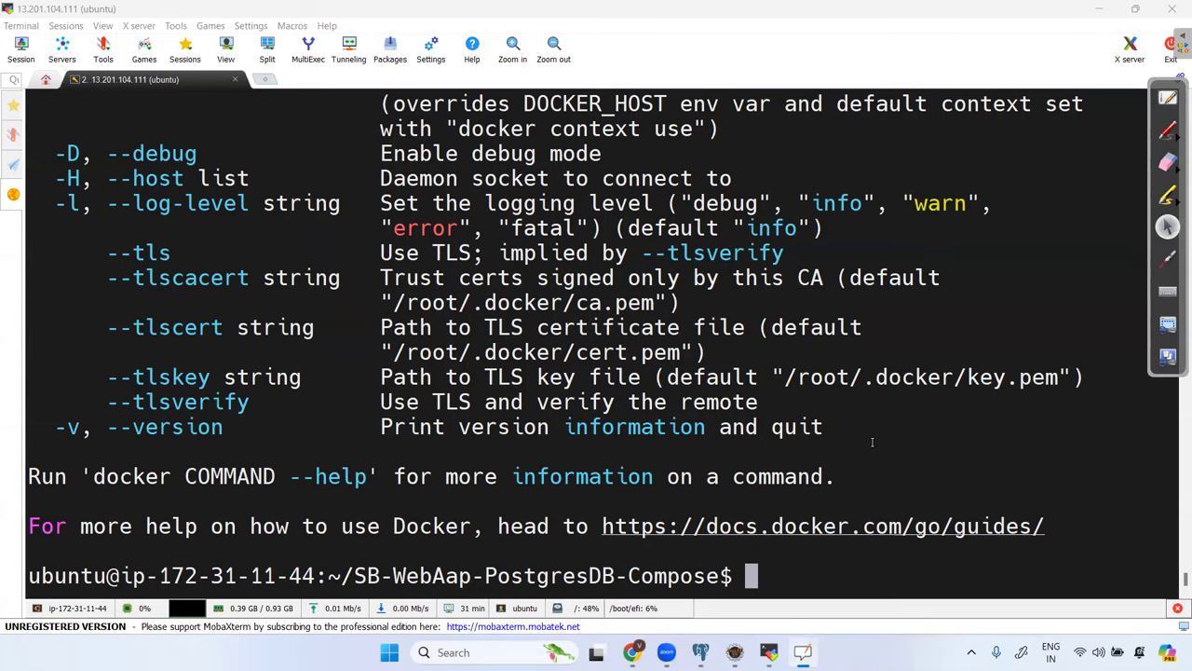
# Paste and run the curl install command, then check the version with 'docker-compse -v'
pyautogui.rightClick(822, 582)
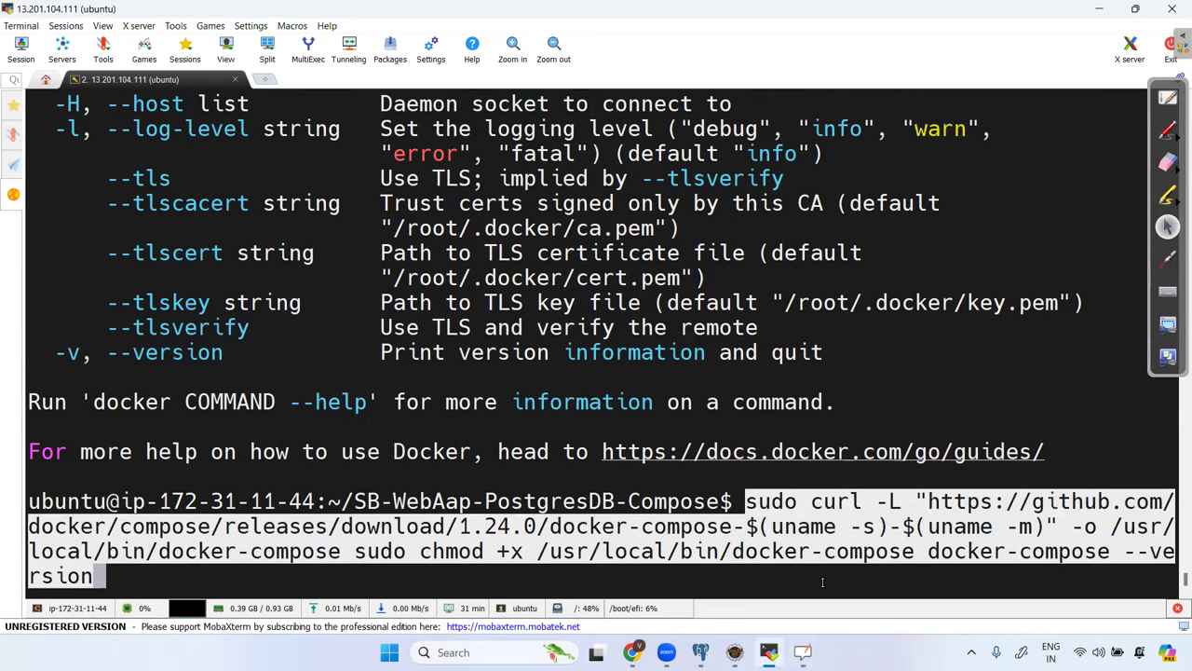
pyautogui.press('Return')
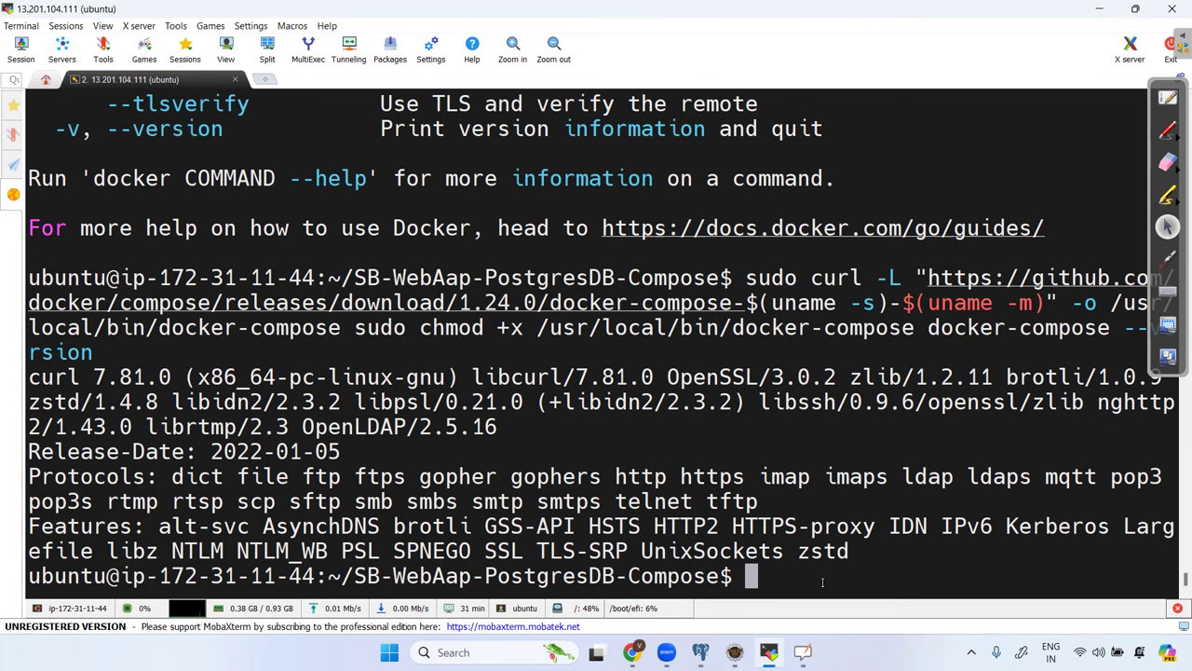
pyautogui.write('docker-c')
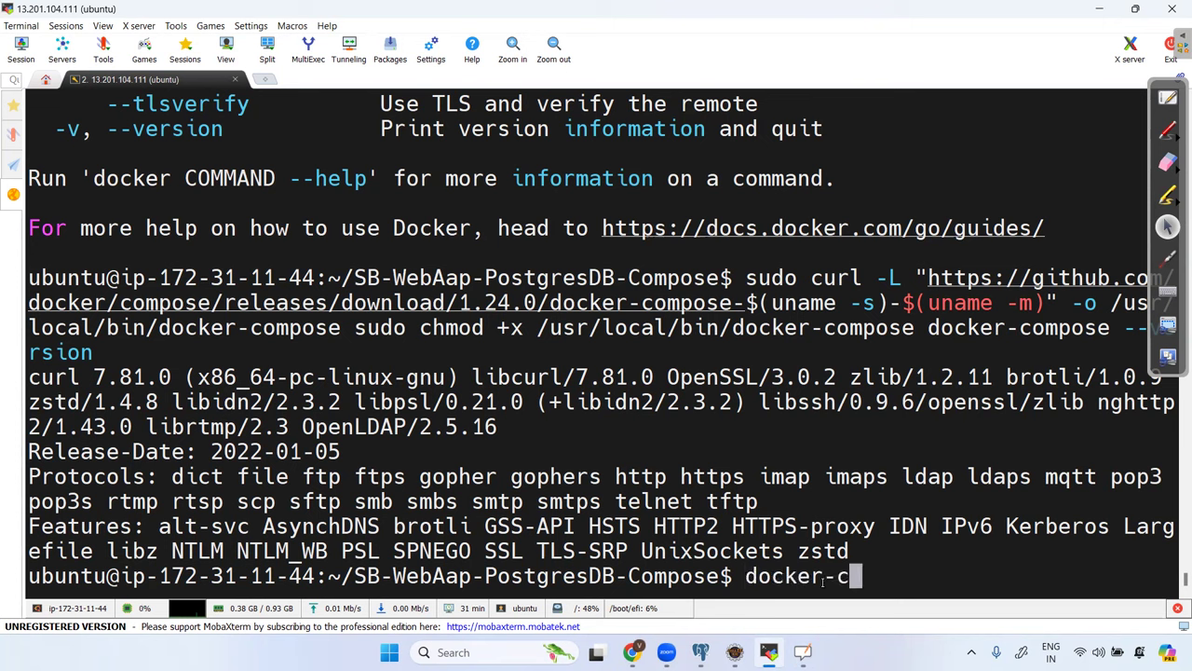
pyautogui.write('ompse -v')
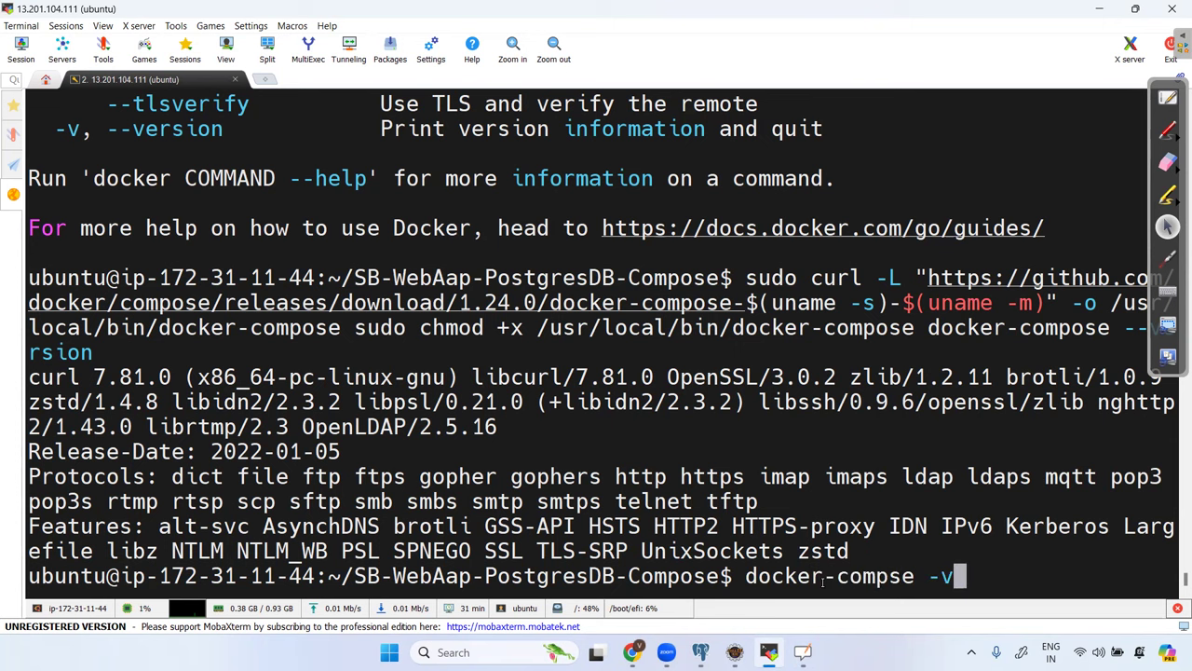
pyautogui.press('Return')
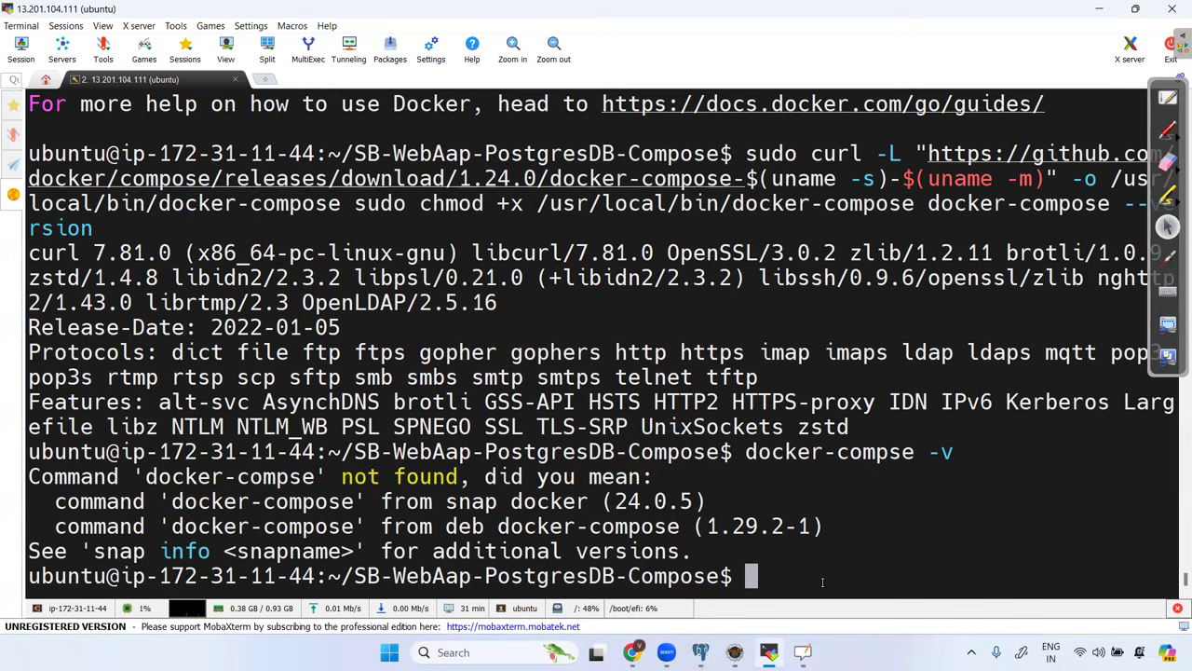
pyautogui.click(1169, 98)
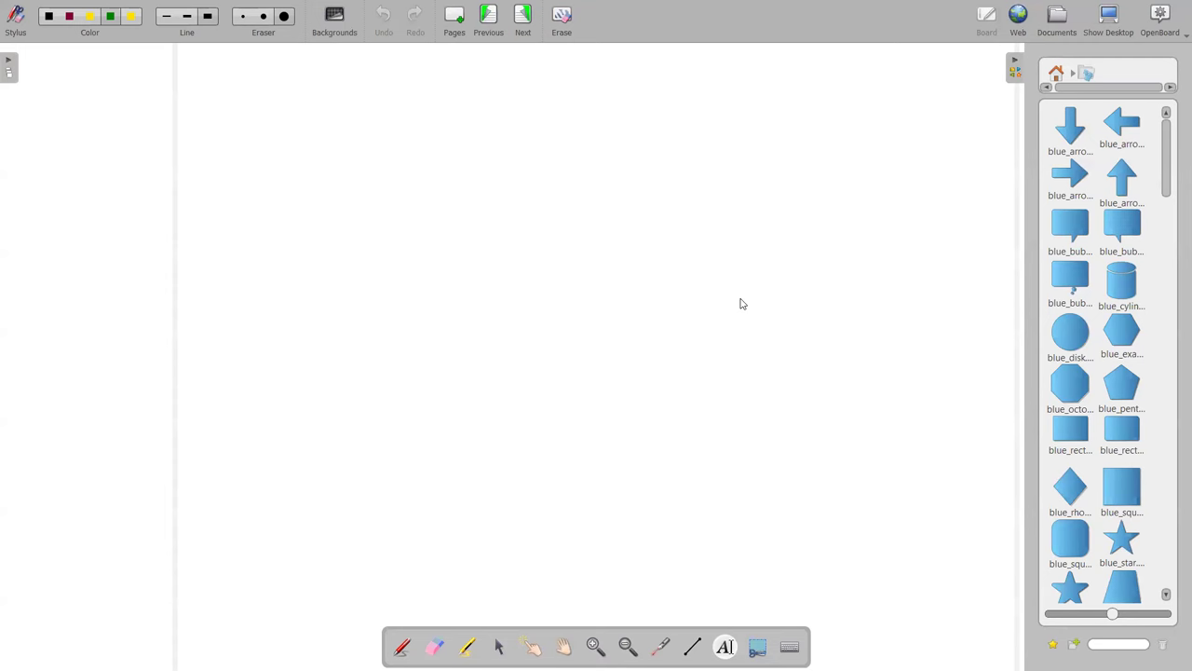
# Page up to the step 9 'install docker compose plugin' notes
pyautogui.press('pageup')
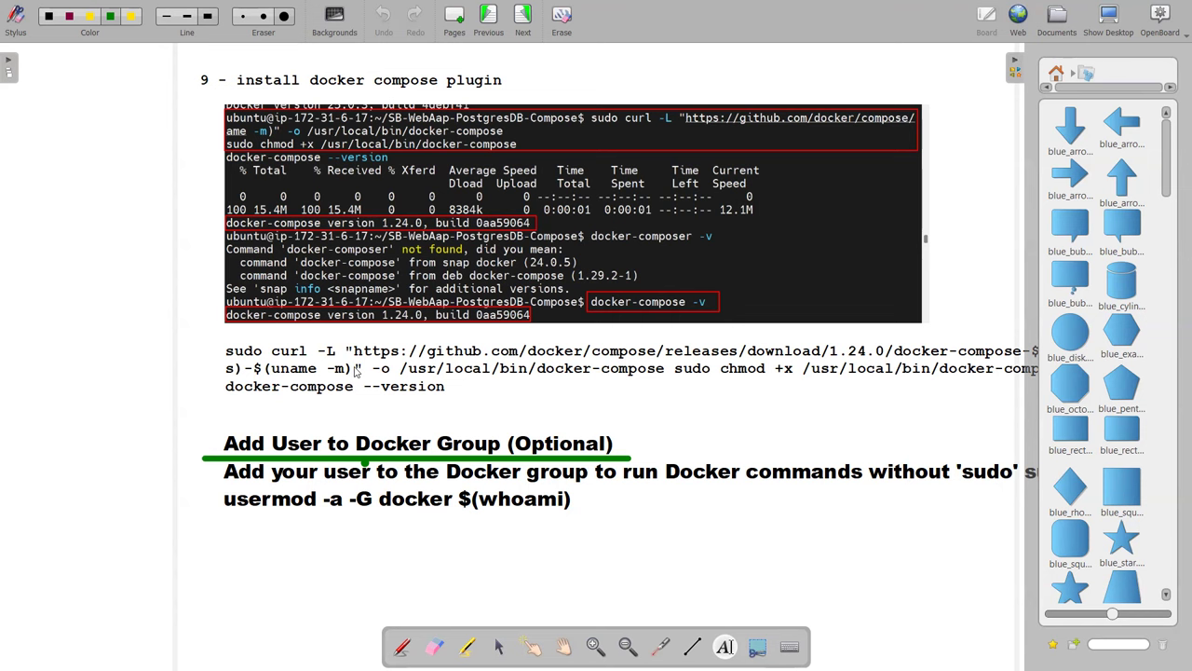
# Copy the 'sudo usermod -aG docker ubuntu' line from section 8 and hide the board
pyautogui.scroll(5, 354, 370)
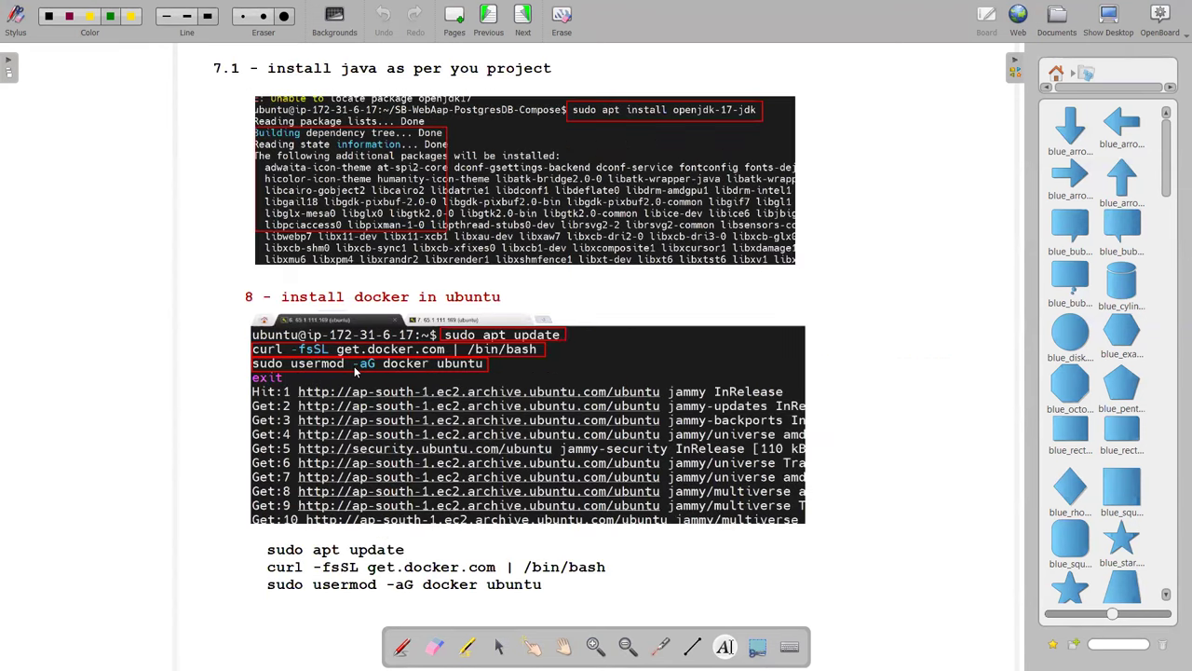
pyautogui.click(511, 599)
pyautogui.moveTo(544, 584); pyautogui.dragTo(269, 589)
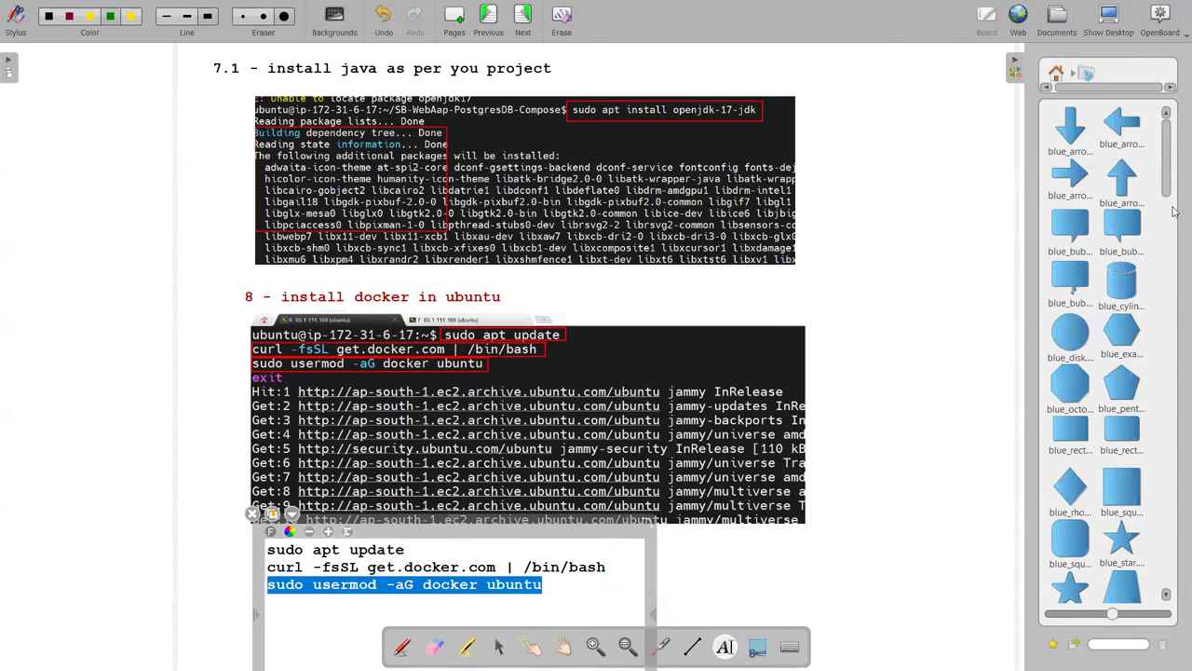
pyautogui.click(1107, 21)
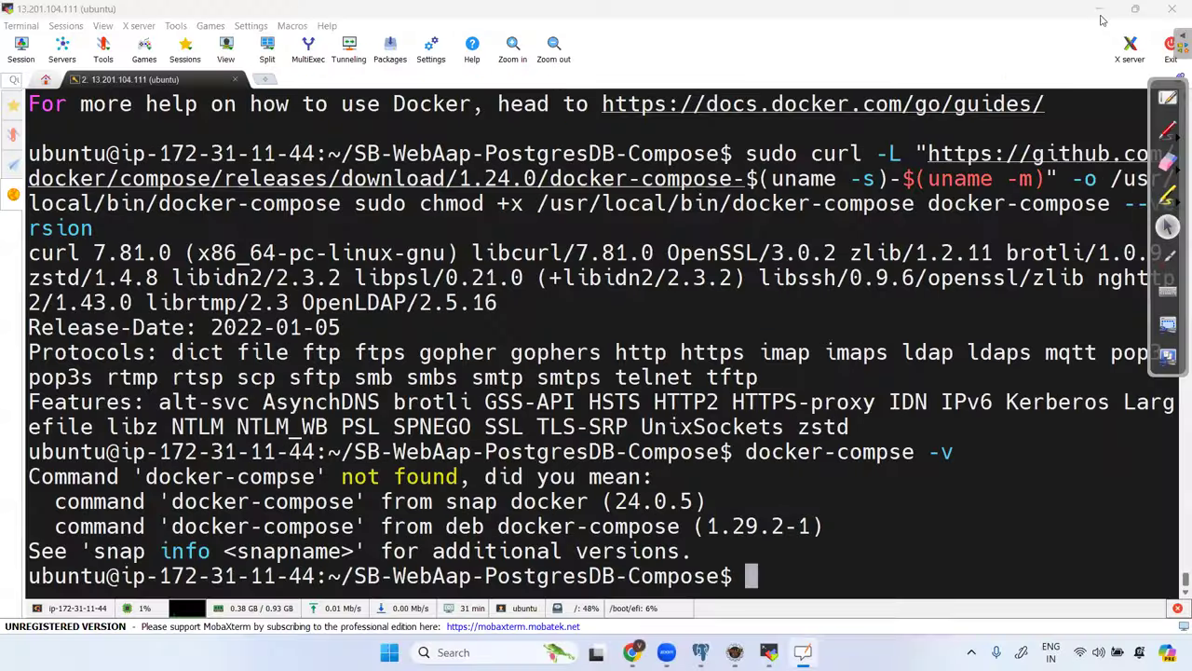
# Run 'sudo usermod -aG docker ubuntu' in the terminal, then bring OpenBoard back in front
pyautogui.click(780, 500)
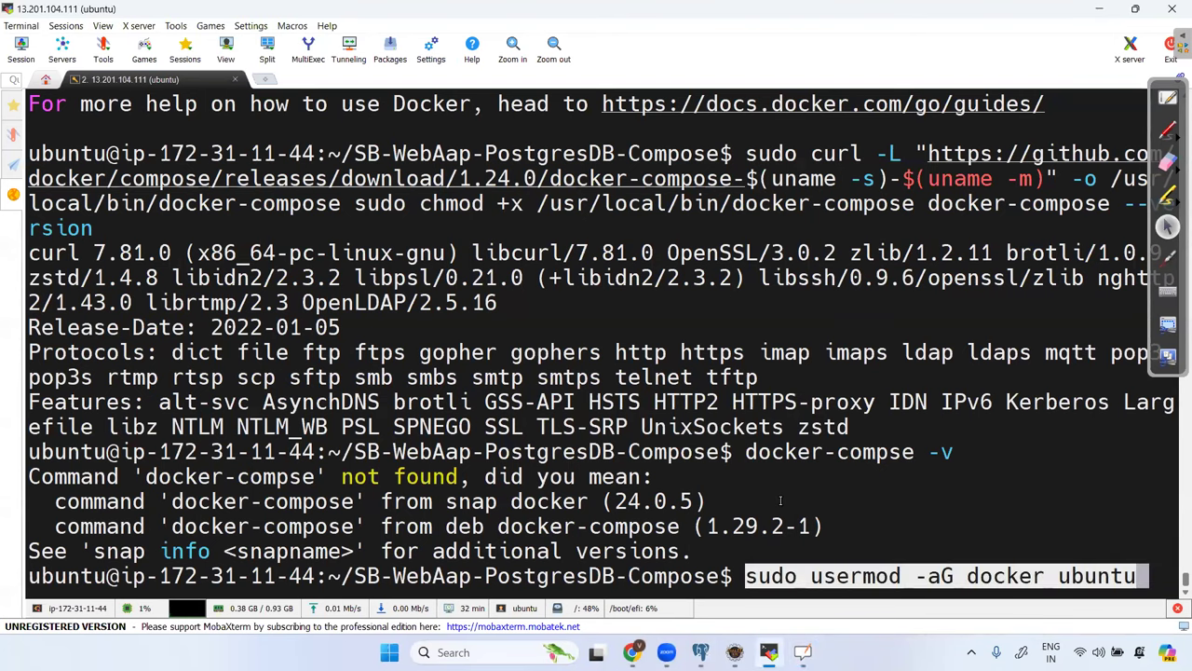
pyautogui.press('Return')
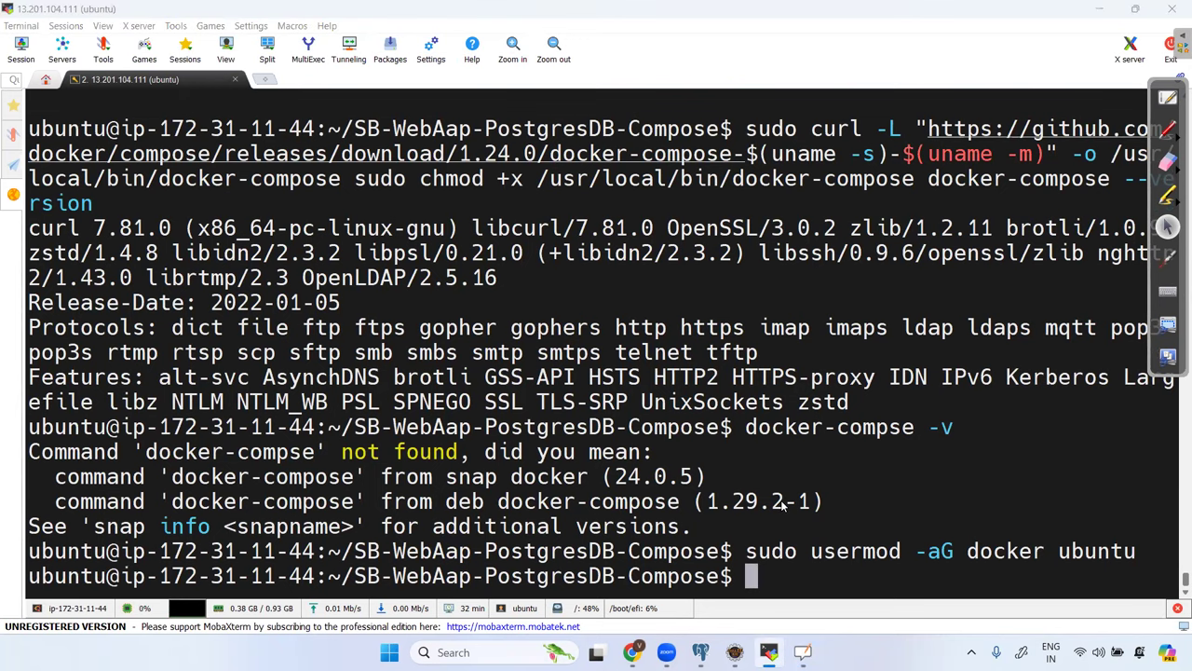
pyautogui.hotkey('alt', 'Tab')
pyautogui.click(1168, 101)
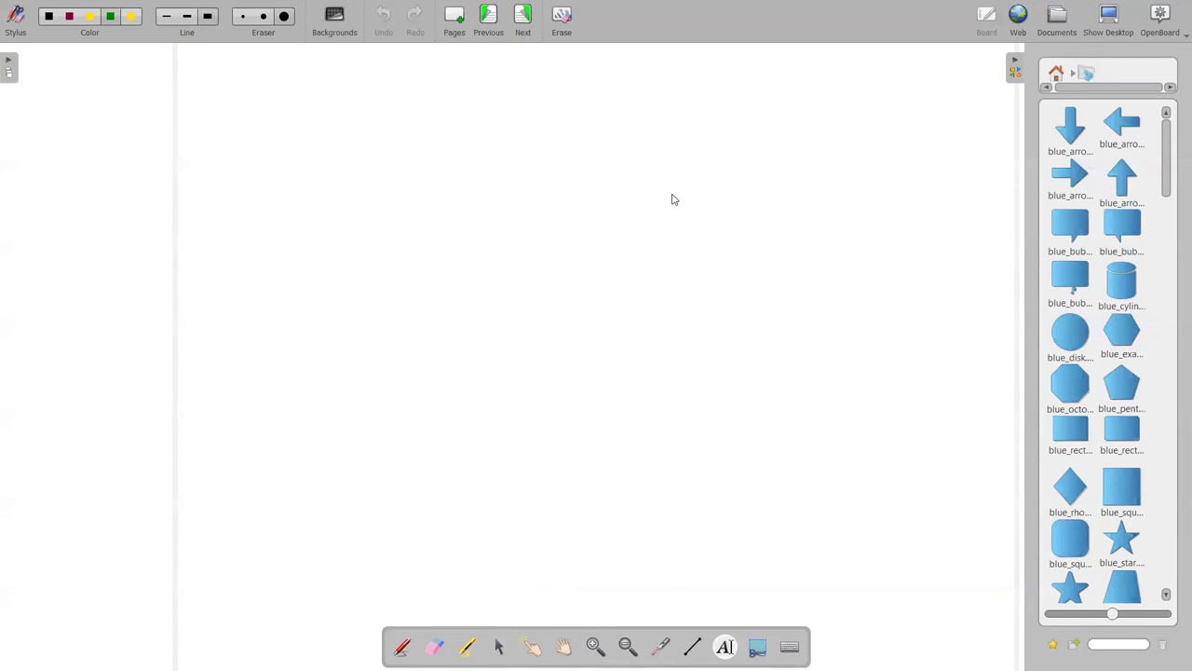
# Dismiss the stray text box and reposition the section 9 docker-compose install command text box
pyautogui.click(660, 281)
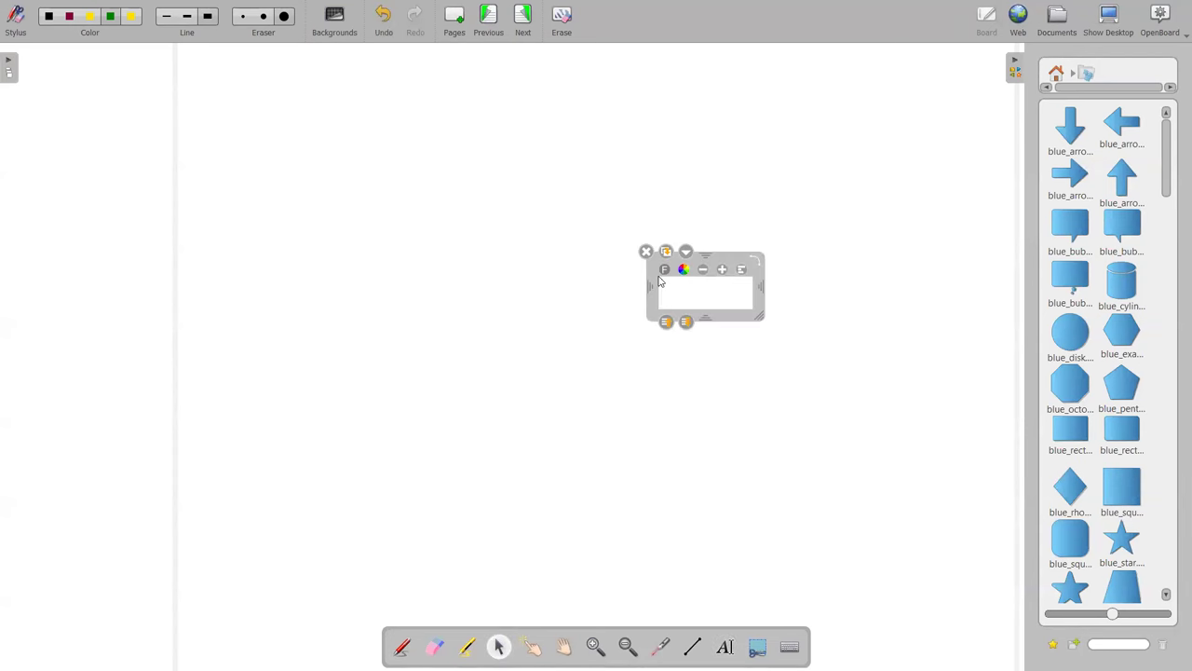
pyautogui.click(434, 335)
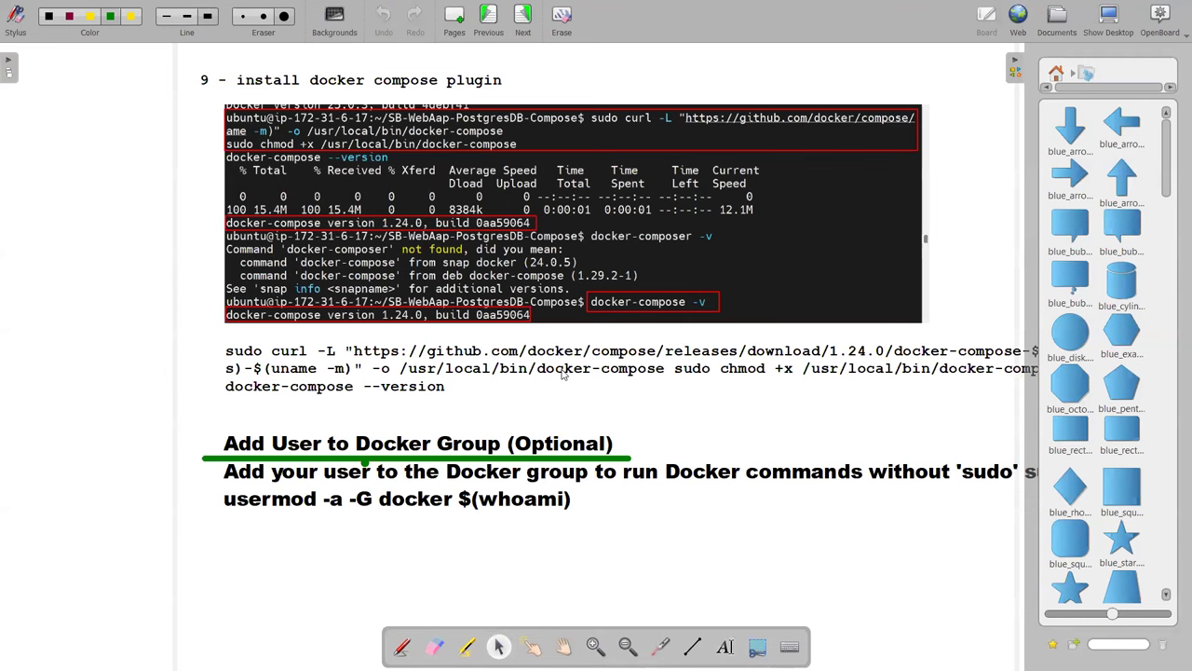
pyautogui.click(529, 368)
pyautogui.moveTo(445, 391); pyautogui.dragTo(221, 352)
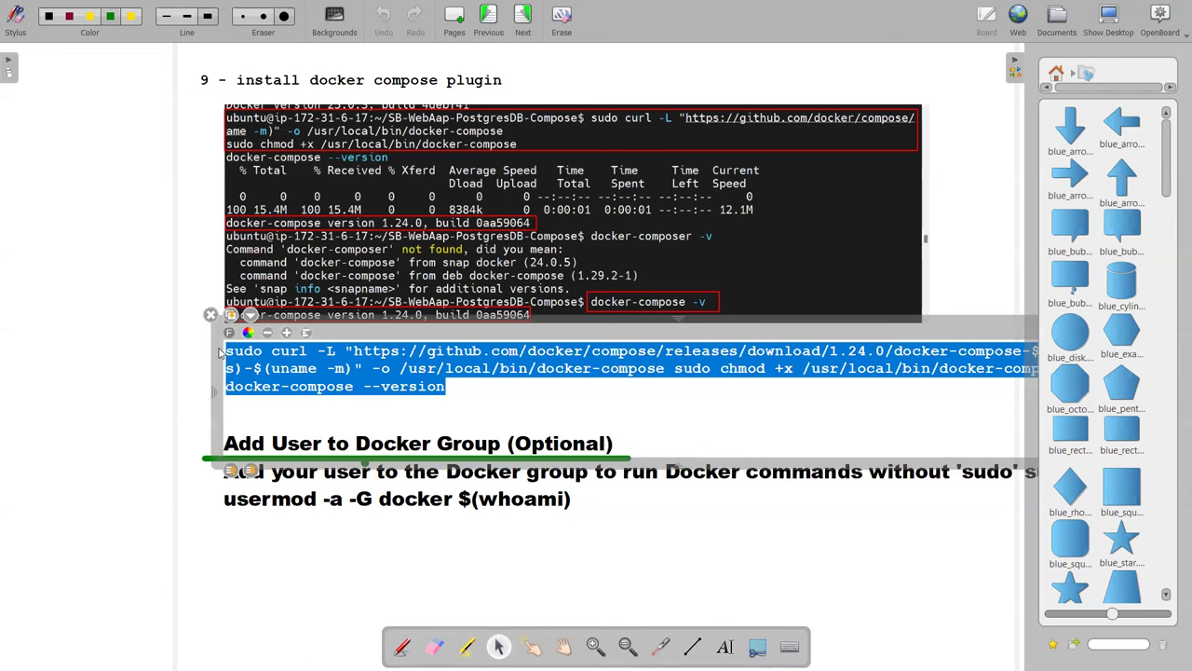
pyautogui.click(216, 347)
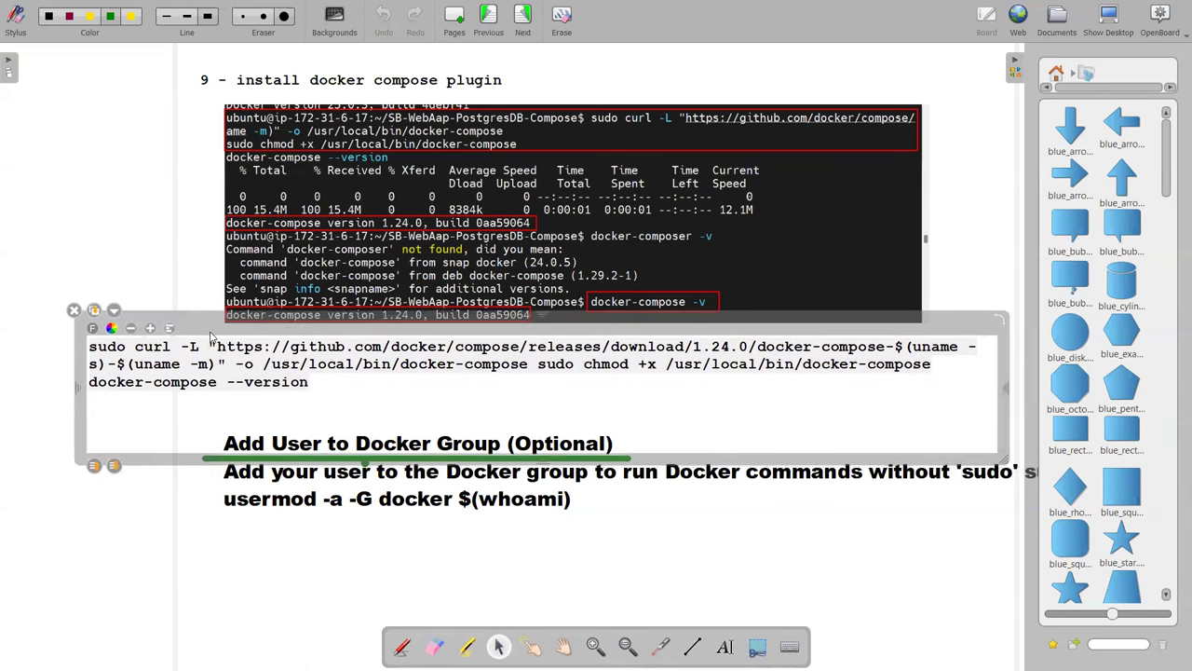
pyautogui.moveTo(212, 337); pyautogui.dragTo(271, 339)
pyautogui.hotkey('ctrl', 'a')
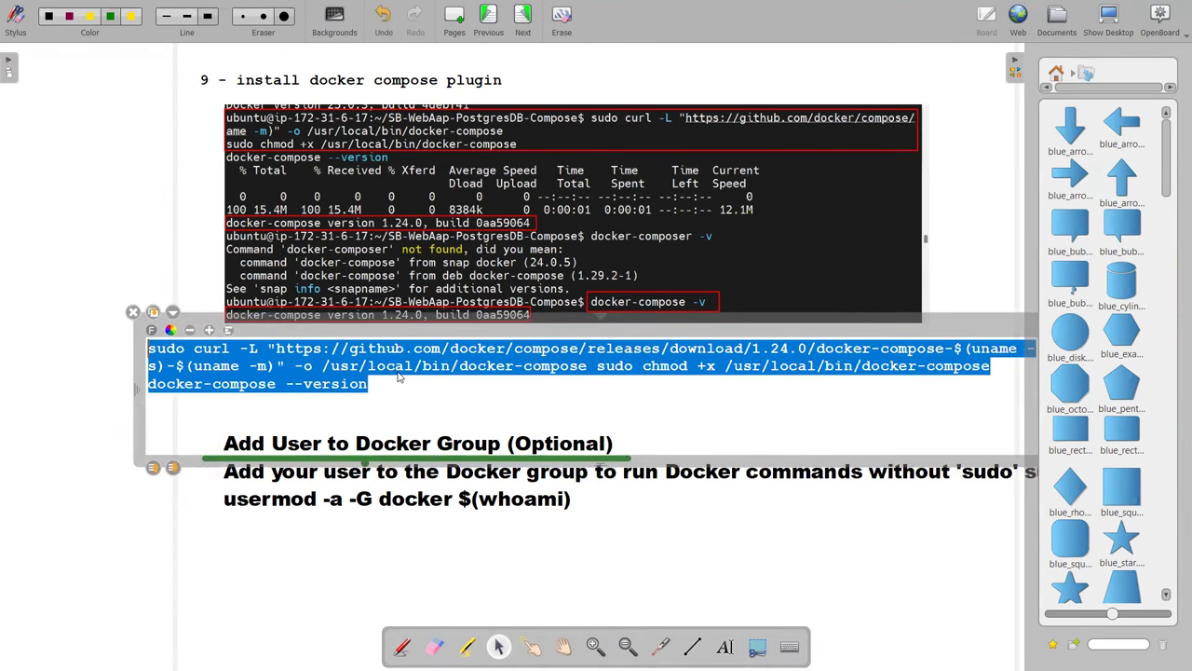
pyautogui.click(398, 377)
# Copy the curl and chmod lines of the docker-compose install command and hide the board
pyautogui.hotkey('alt', 'Tab')
pyautogui.hotkey('alt', 'shift', 'Tab')
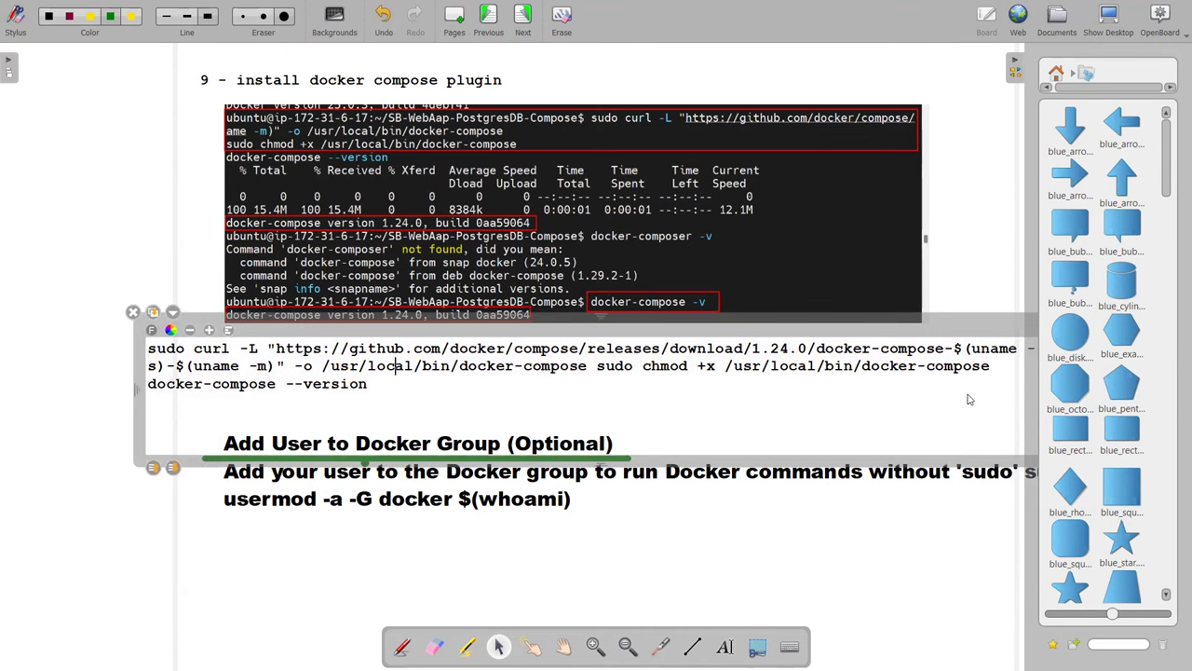
pyautogui.click(992, 370)
pyautogui.moveTo(992, 370); pyautogui.dragTo(137, 339)
pyautogui.hotkey('ctrl', 'c')
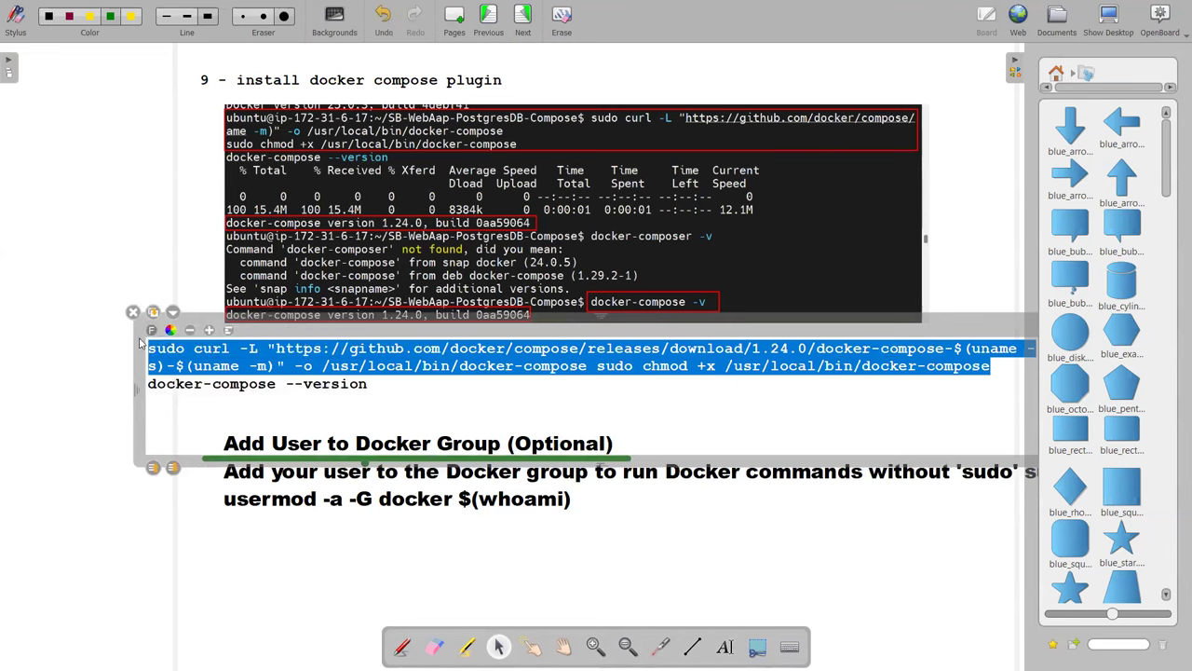
pyautogui.click(1110, 23)
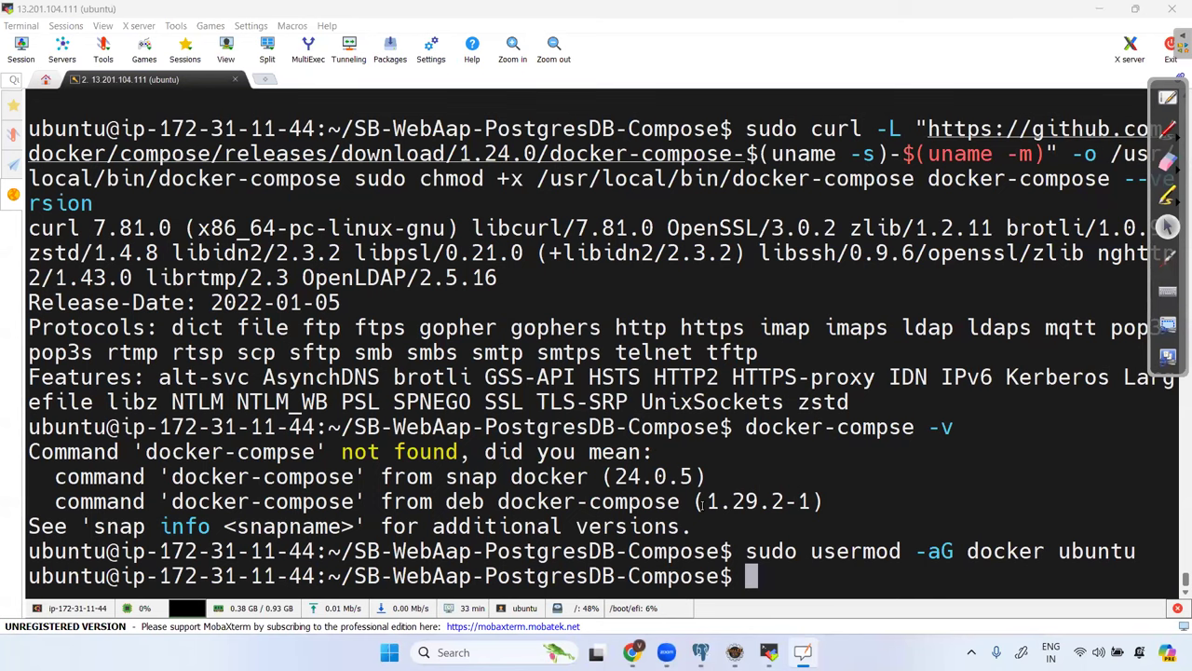
# Paste and run the curl and chmod command, downloading docker-compose 1.24.0 (15.4M)
pyautogui.click(785, 573)
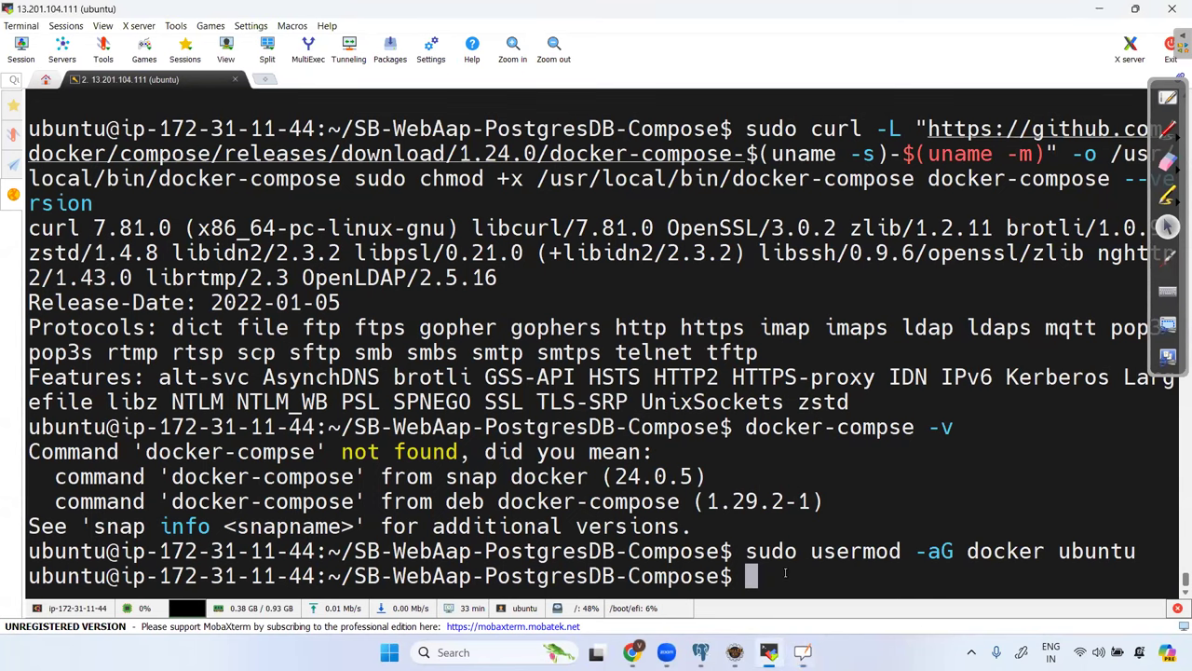
pyautogui.rightClick(785, 573)
pyautogui.press('Return')
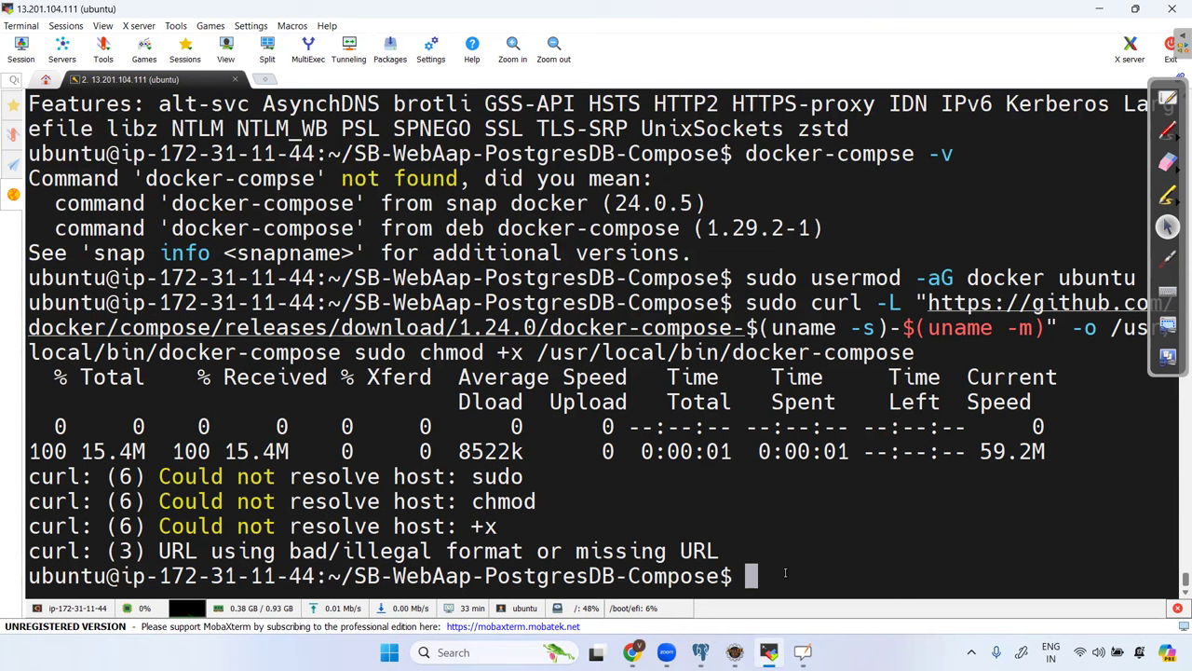
# In OpenBoard, move the install command block and select its full text
pyautogui.hotkey('alt', 'Tab')
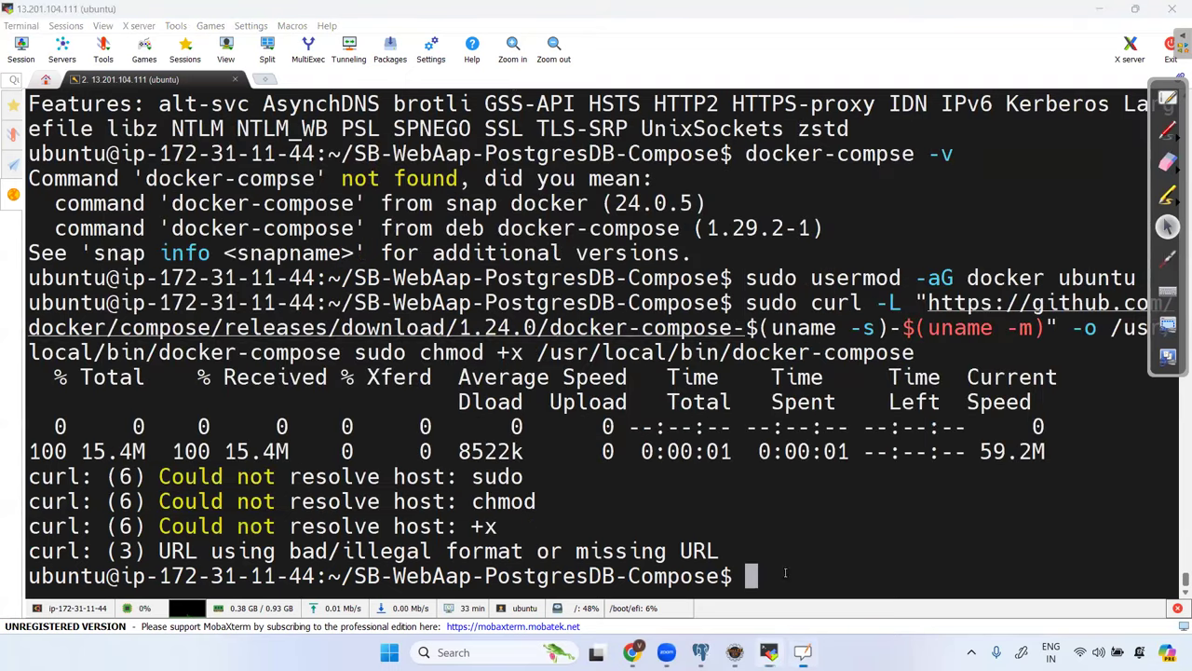
pyautogui.click(1167, 98)
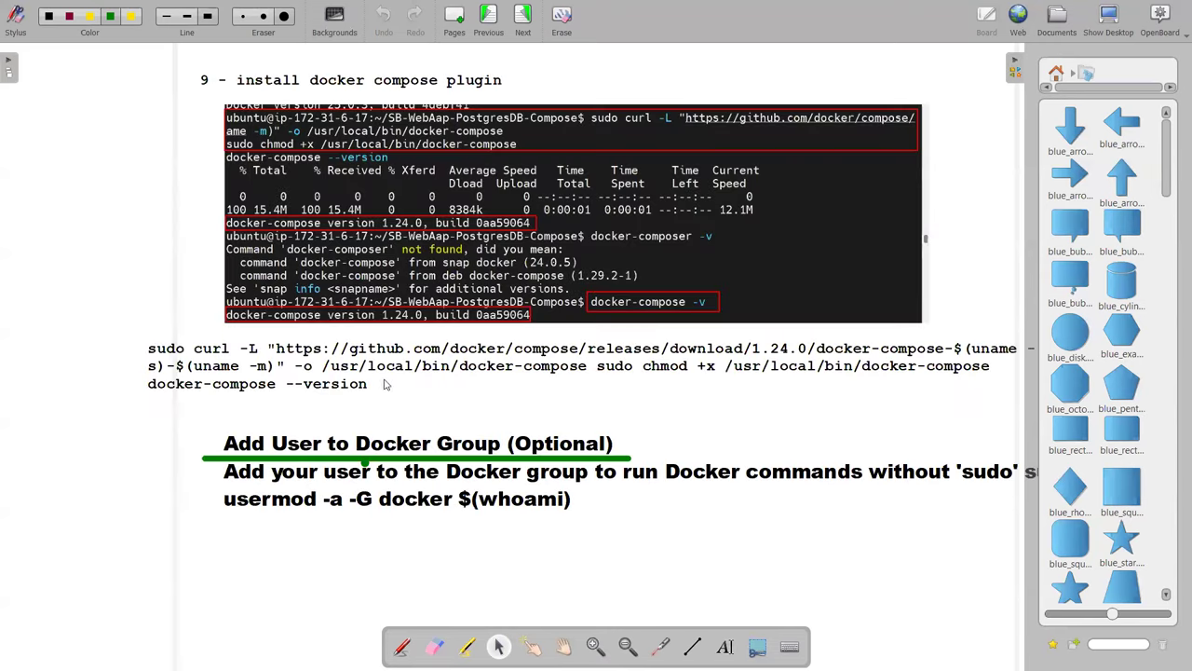
pyautogui.moveTo(408, 400); pyautogui.dragTo(365, 389)
pyautogui.tripleClick(351, 374)
pyautogui.hotkey('ctrl', 'c')
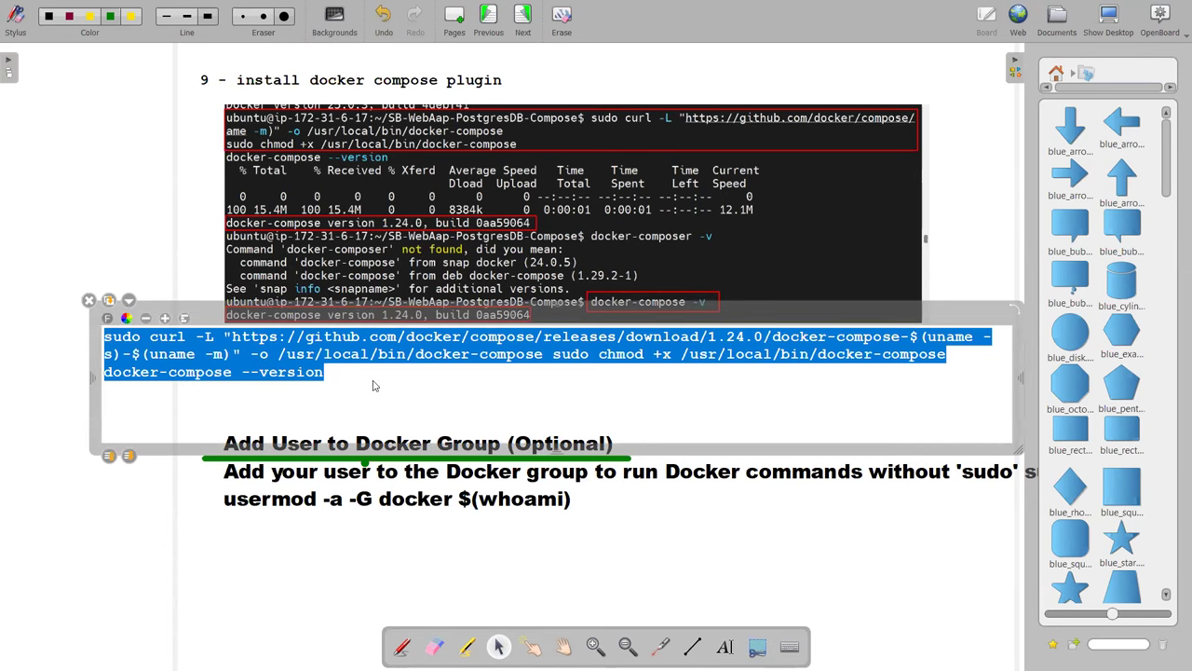
pyautogui.hotkey('alt', 'Tab')
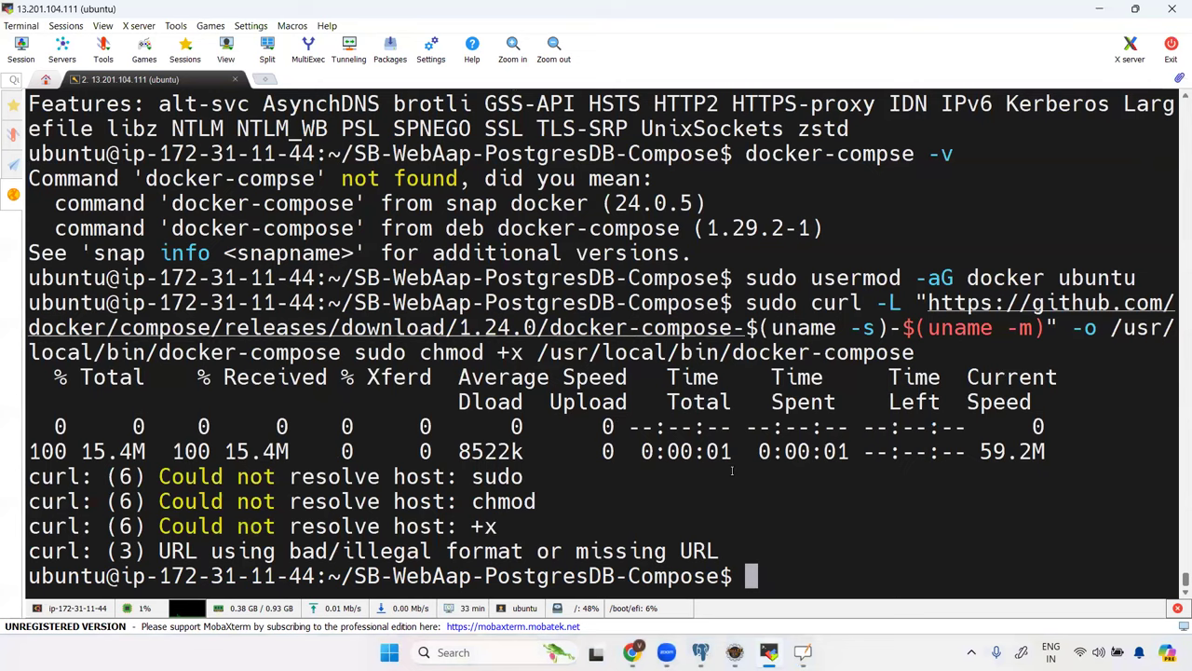
# Run the full install command, then rerun it with the trailing version option trimmed
pyautogui.rightClick(732, 470)
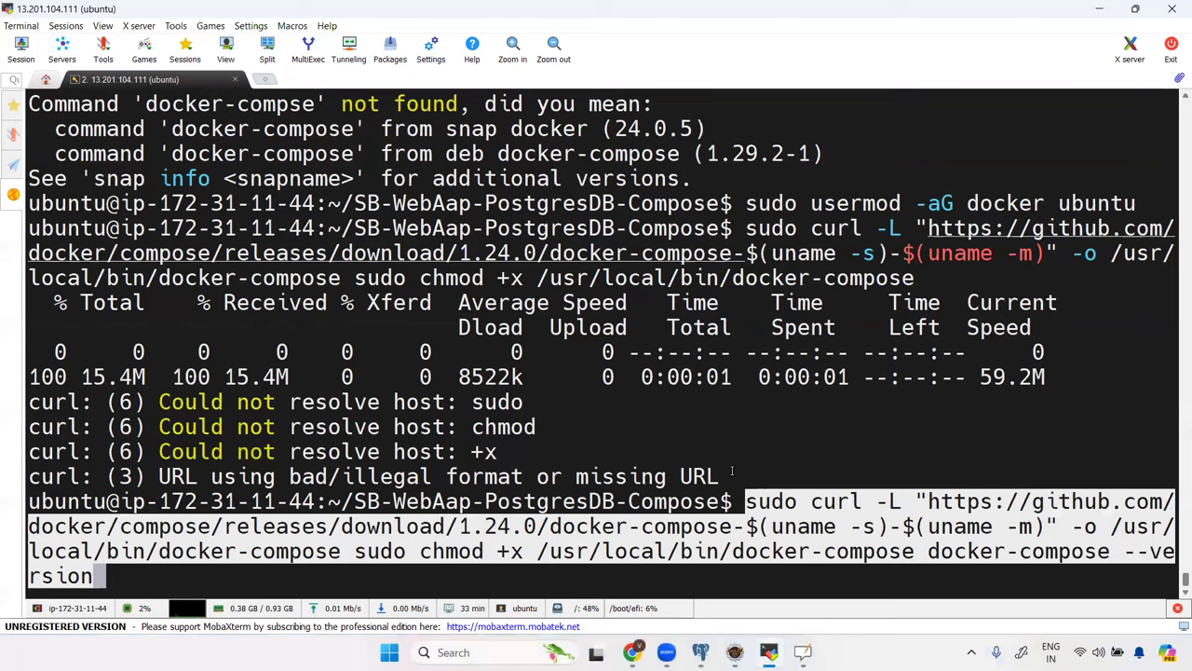
pyautogui.press('Return')
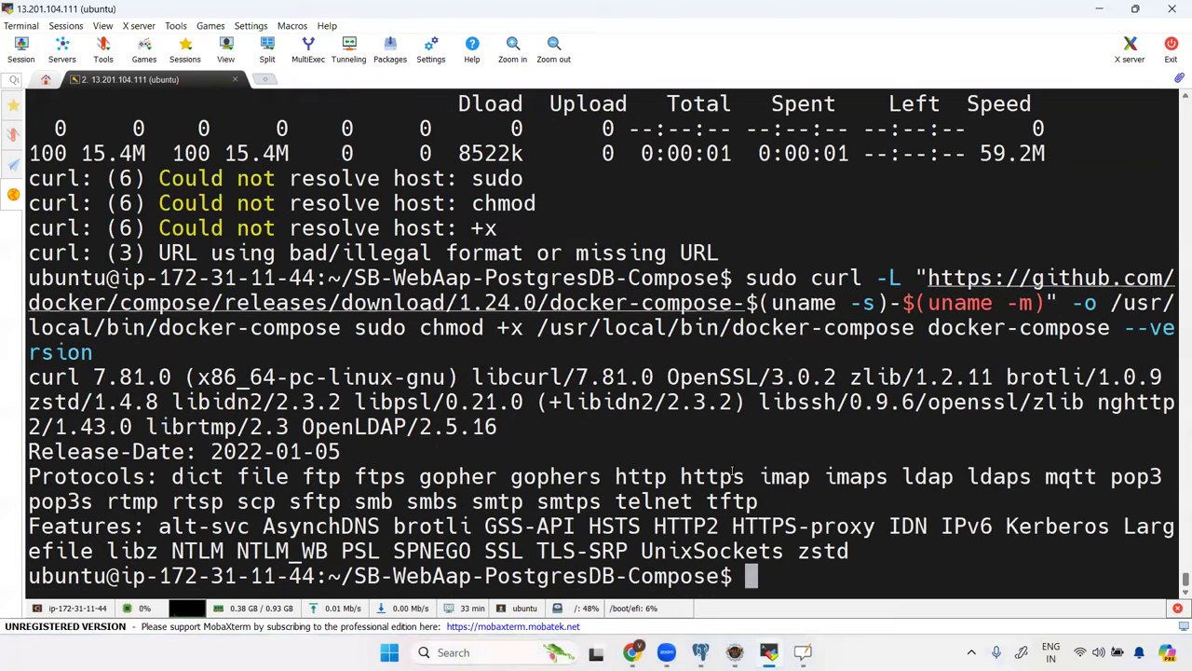
pyautogui.press('Up')
pyautogui.press('BackSpace')
pyautogui.press('BackSpace')
pyautogui.press('BackSpace')
pyautogui.press('BackSpace')
pyautogui.press('BackSpace')
pyautogui.press('BackSpace')
pyautogui.press('BackSpace')
pyautogui.press('BackSpace')
pyautogui.press('BackSpace')
pyautogui.press('BackSpace')
pyautogui.press('BackSpace')
pyautogui.press('BackSpace')
pyautogui.press('BackSpace')
pyautogui.press('BackSpace')
pyautogui.press('BackSpace')
pyautogui.press('BackSpace')
pyautogui.press('BackSpace')
pyautogui.press('BackSpace')
pyautogui.press('BackSpace')
pyautogui.press('BackSpace')
pyautogui.press('BackSpace')
pyautogui.press('BackSpace')
pyautogui.press('BackSpace')
pyautogui.press('BackSpace')
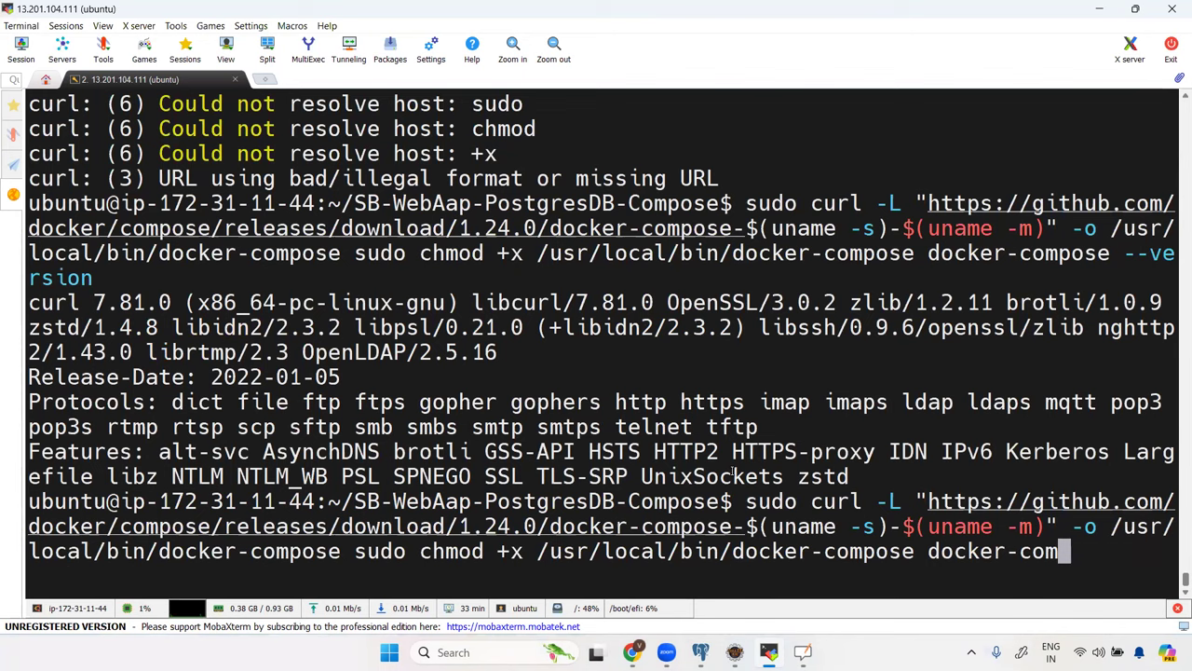
pyautogui.press('BackSpace')
pyautogui.press('BackSpace')
pyautogui.write('e')
pyautogui.press('Return')
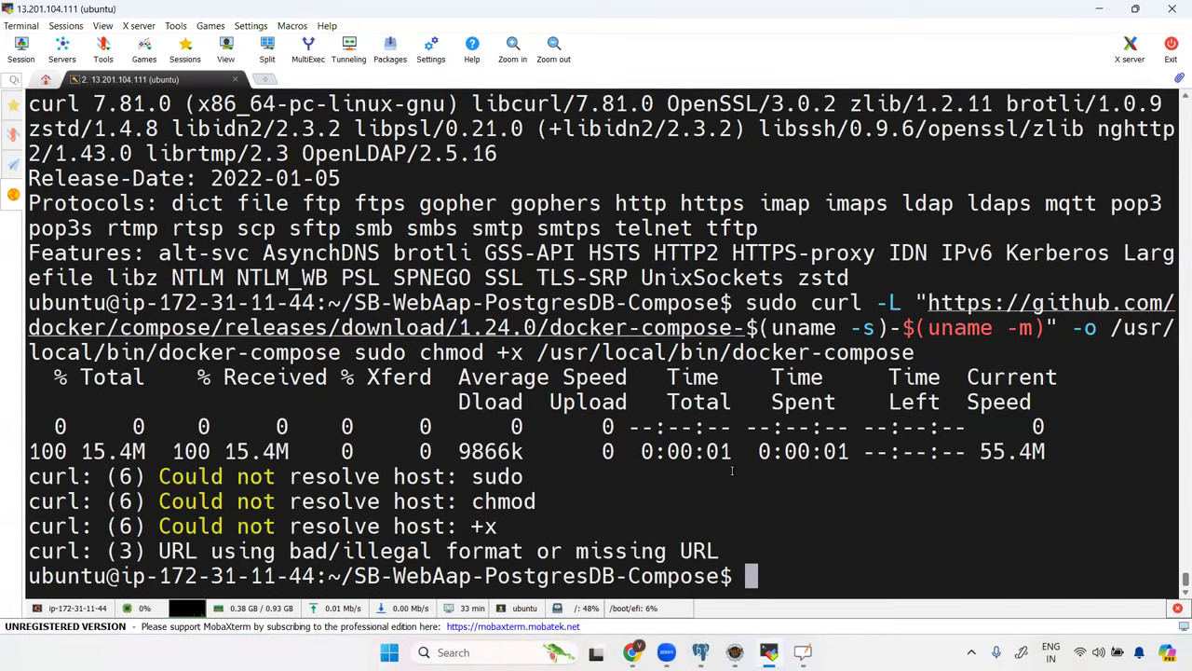
# Check 'docker-compose -v' (Permission denied) and 'sudo docker-compose -v' (command not found)
pyautogui.write('docker-compse')
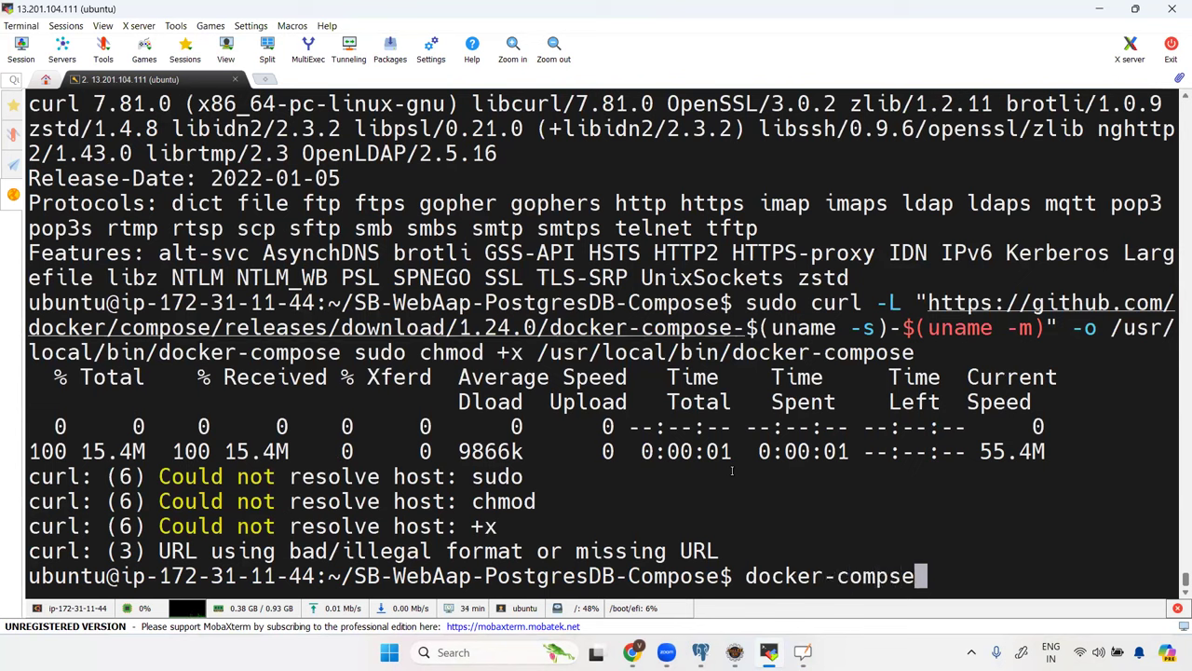
pyautogui.press('BackSpace')
pyautogui.press('BackSpace')
pyautogui.write('ose -v')
pyautogui.press('Return')
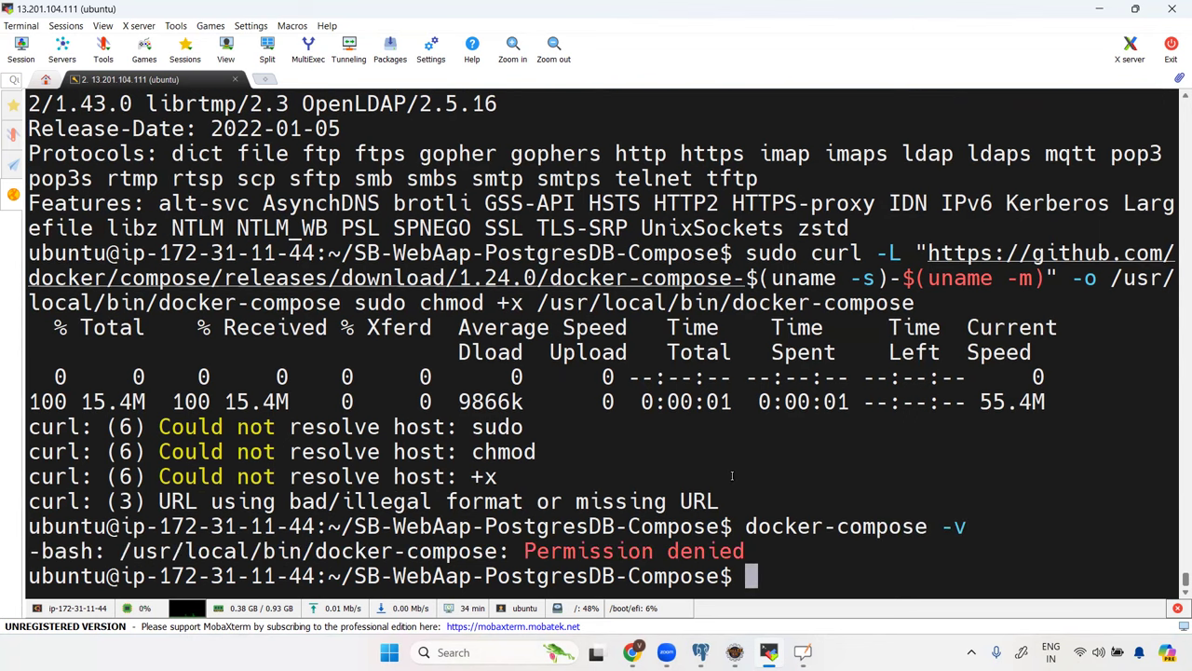
pyautogui.write('sudo ')
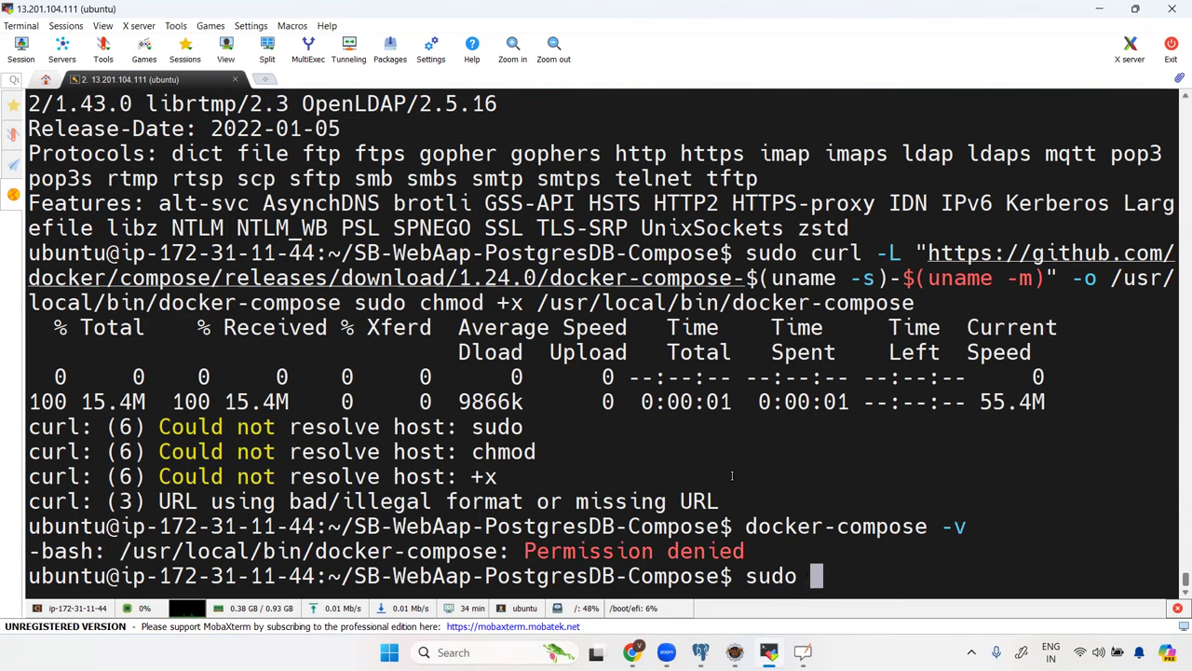
pyautogui.write('docker-')
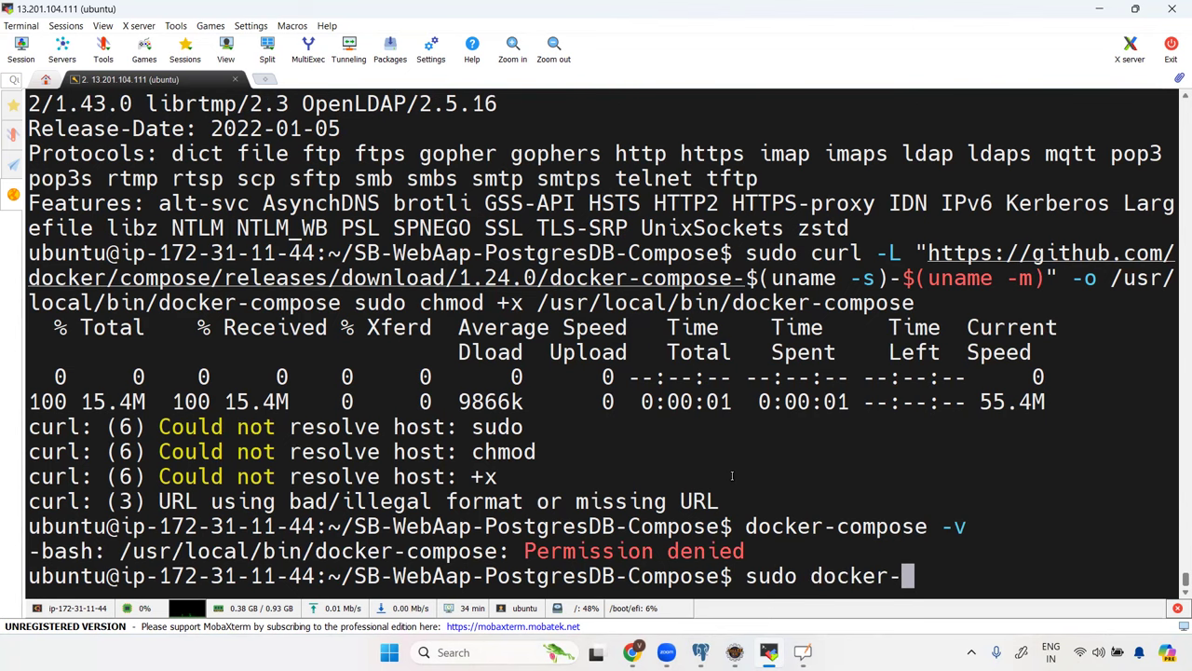
pyautogui.write('compose -v')
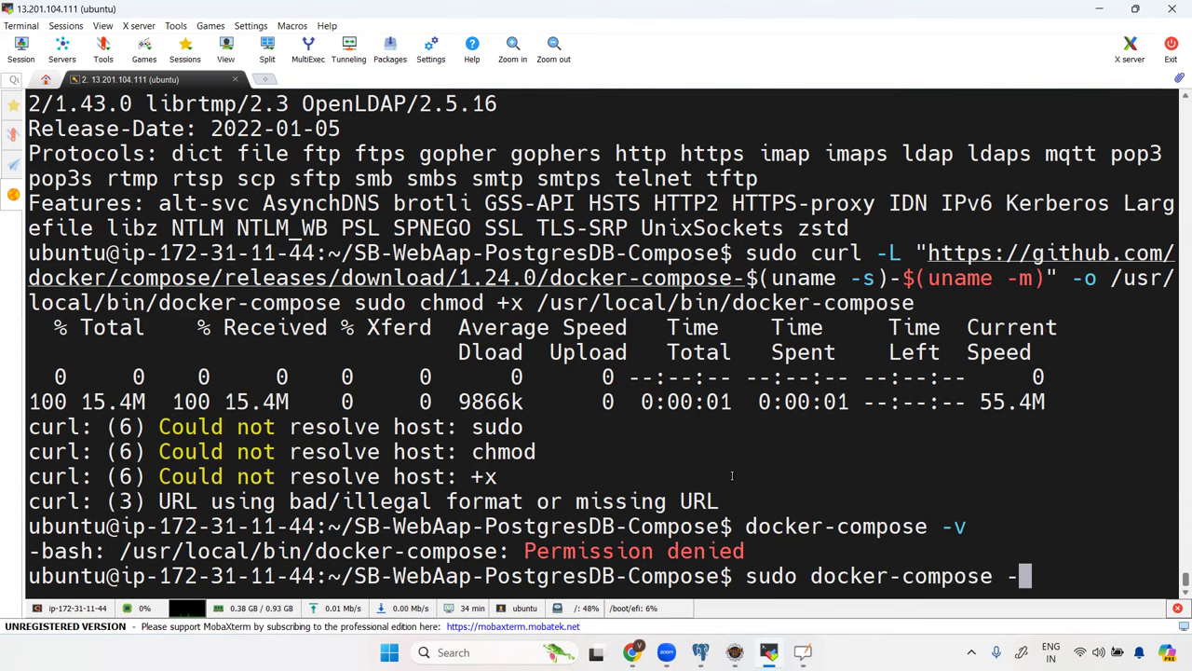
pyautogui.press('Return')
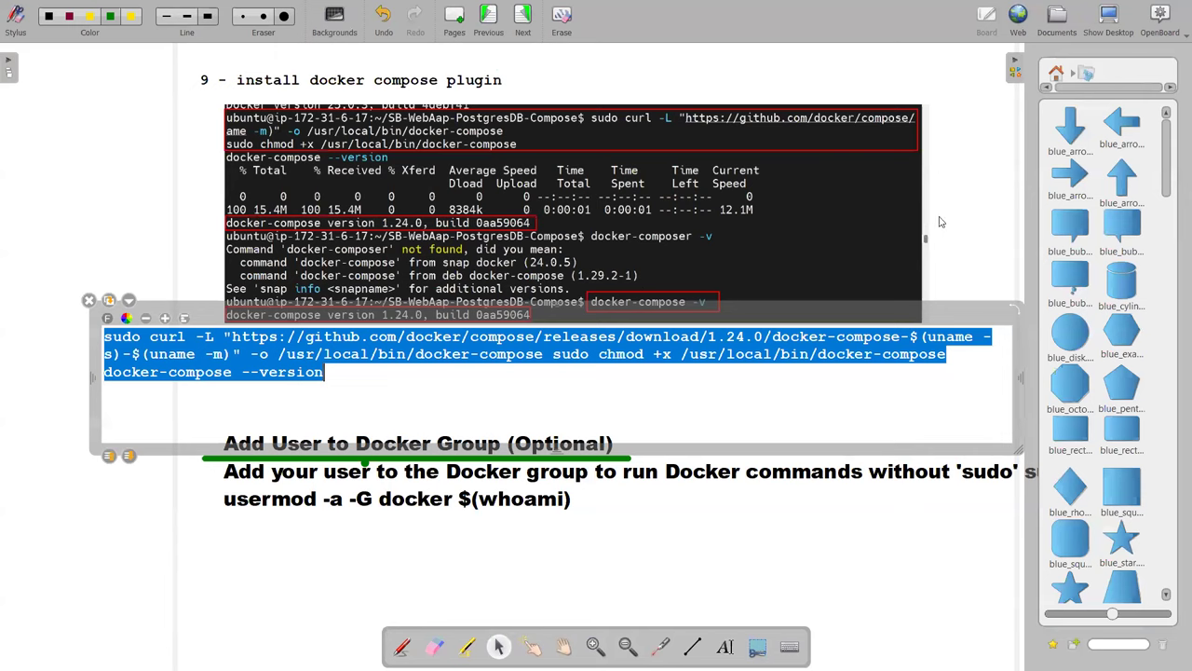
# Copy the three Docker install commands from the previous 'install docker in ubuntu' page
pyautogui.click(940, 222)
pyautogui.press('pageup')
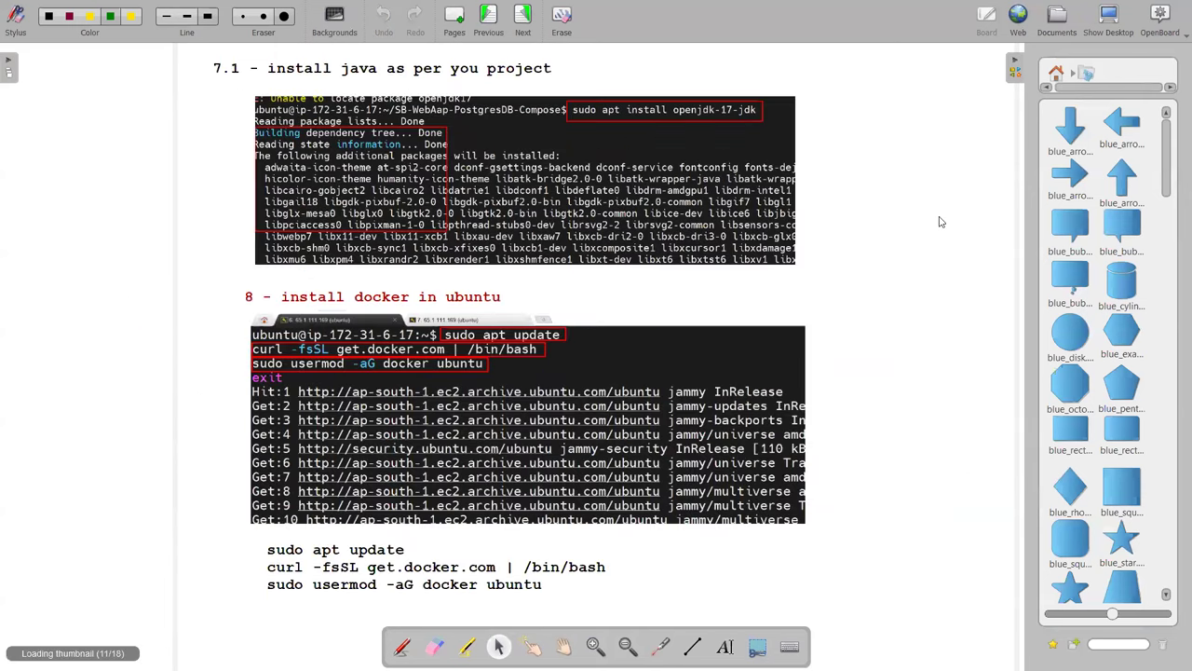
pyautogui.click(551, 586)
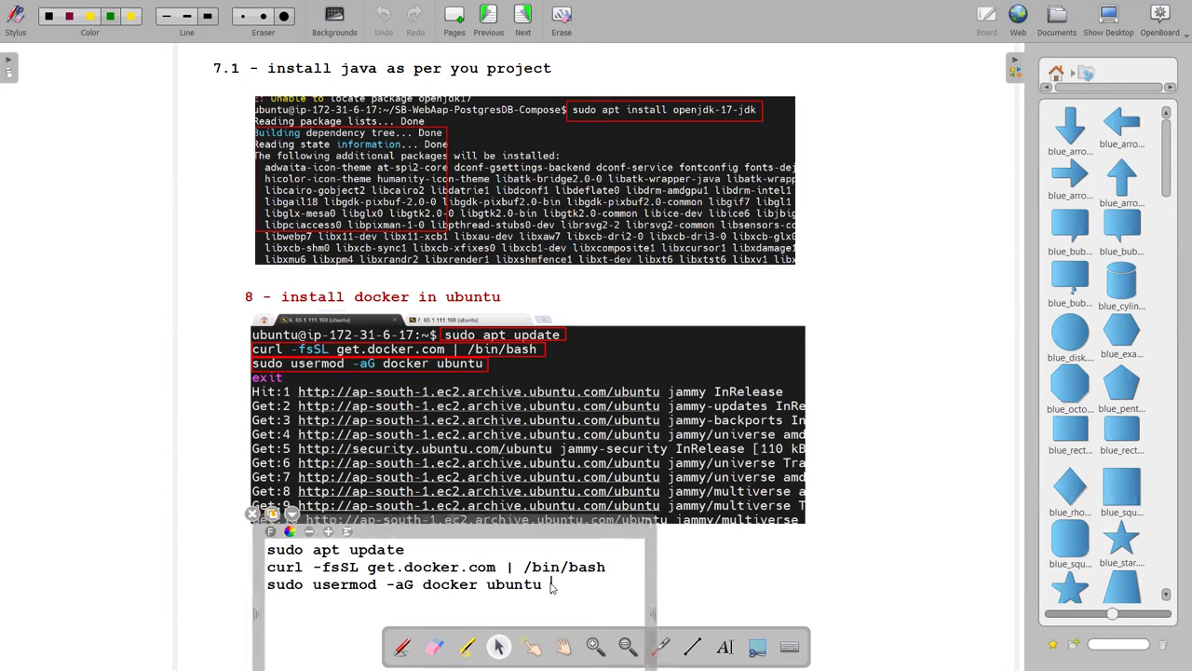
pyautogui.moveTo(550, 587); pyautogui.dragTo(263, 551)
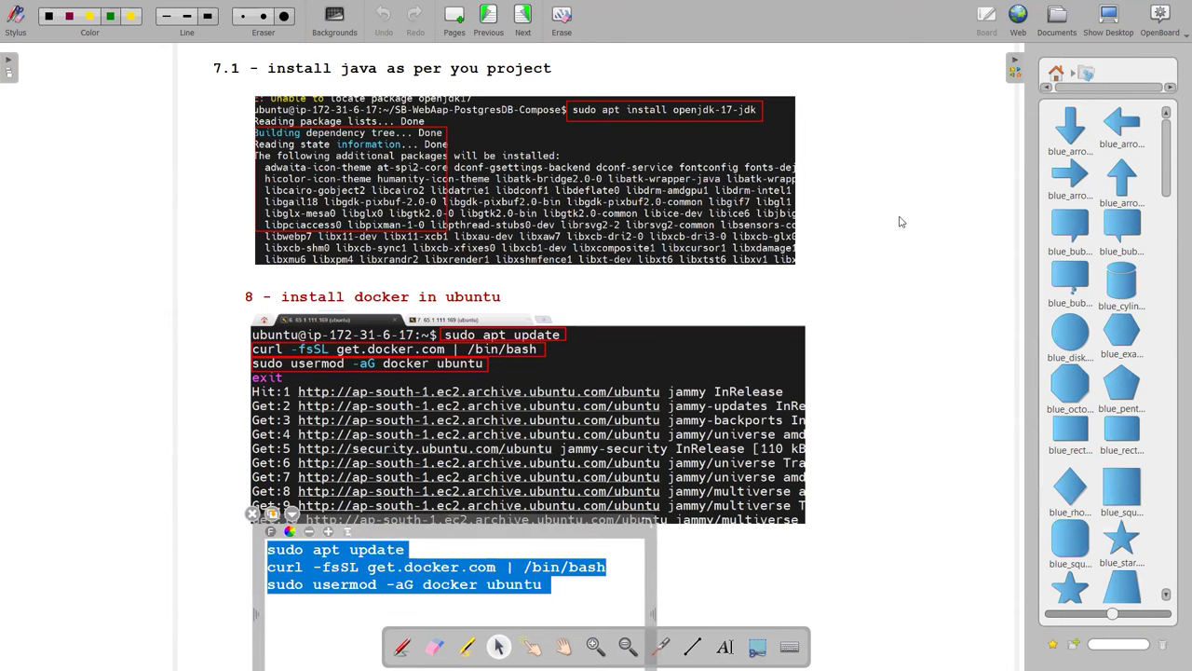
pyautogui.click(1109, 19)
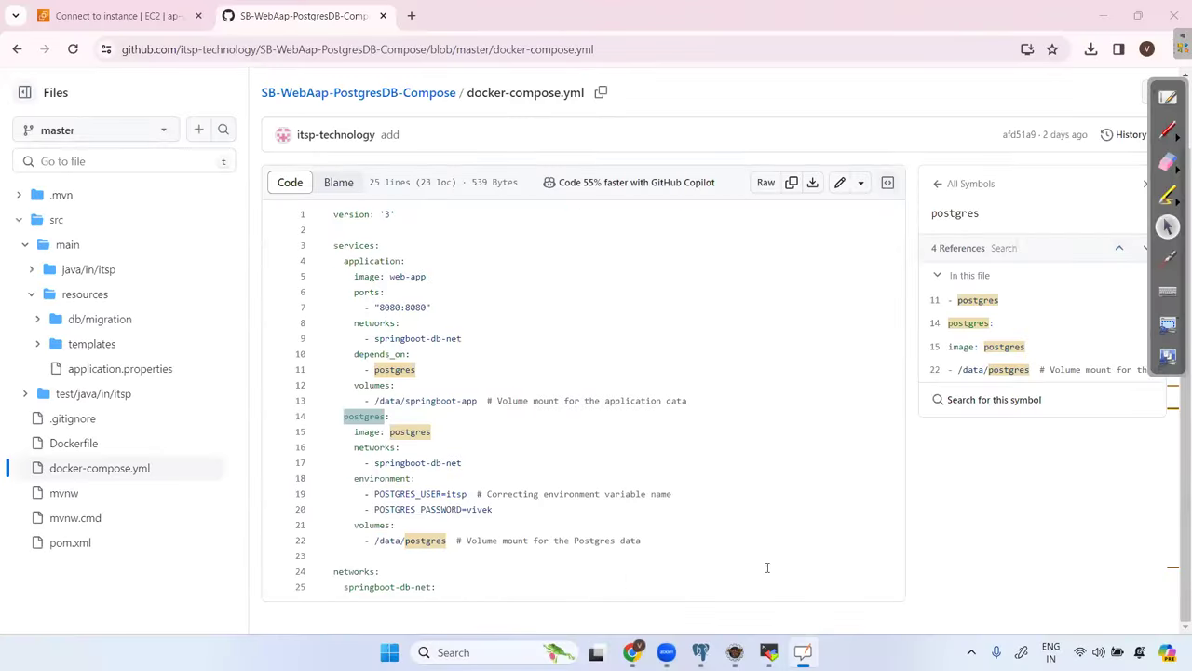
pyautogui.hotkey('alt', 'Tab')
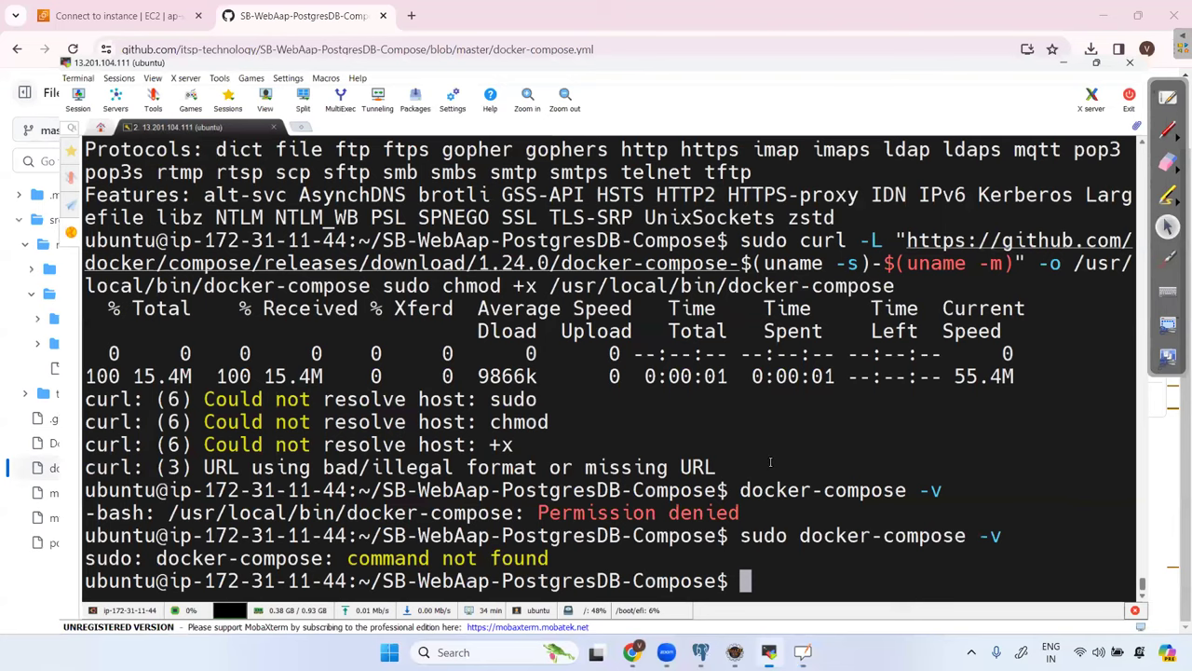
# Paste the Docker install commands, move up a folder with 'cd ..', and paste them again
pyautogui.rightClick(769, 461)
pyautogui.press('Return')
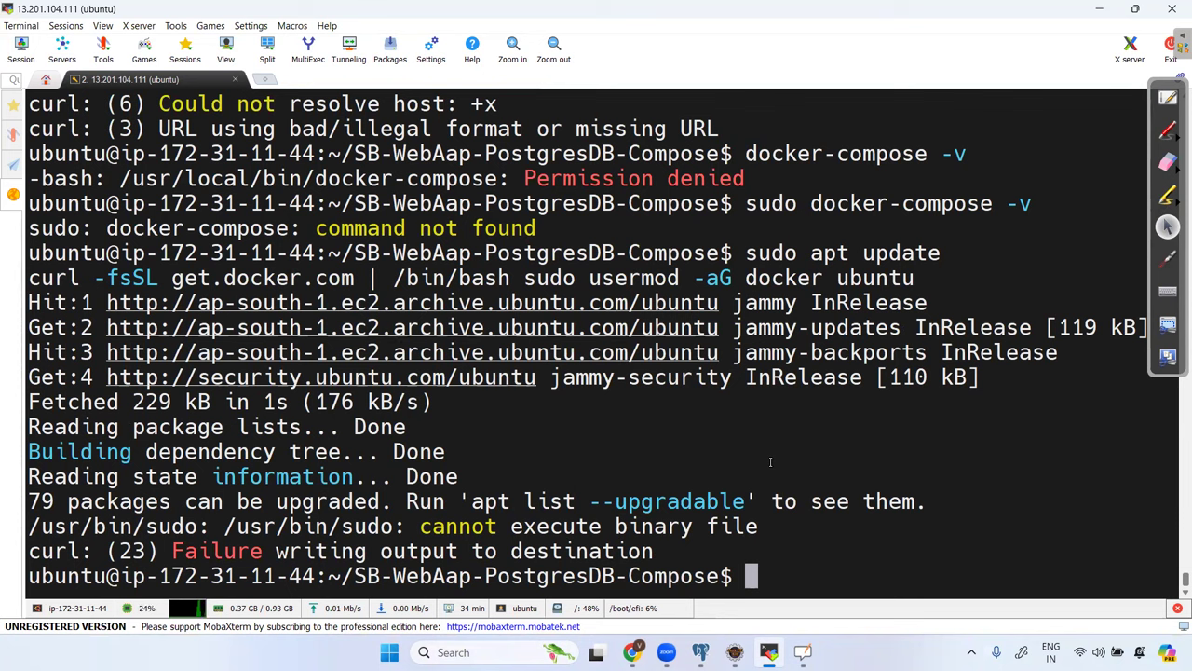
pyautogui.write('c')
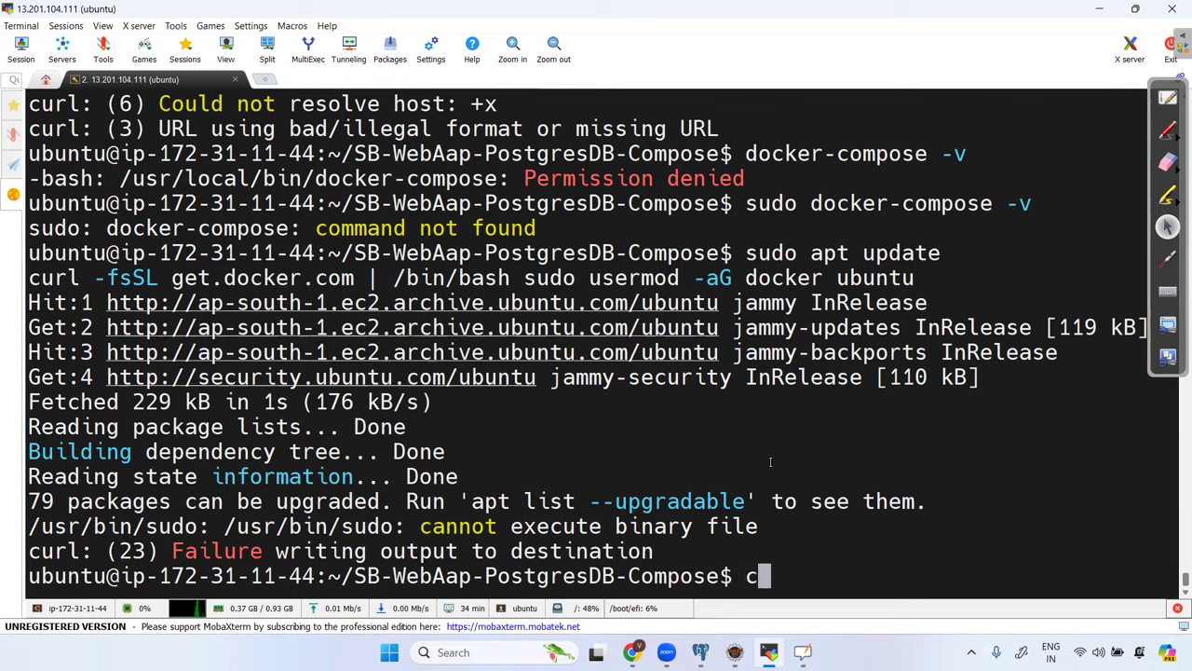
pyautogui.write('d ..')
pyautogui.press('Return')
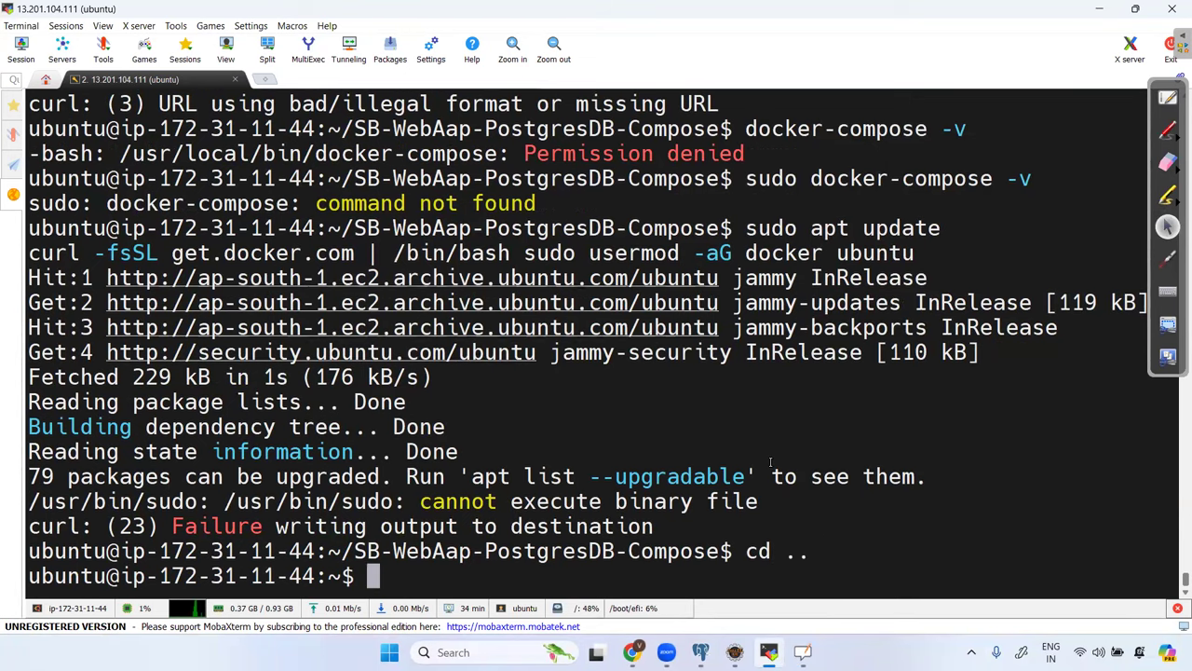
pyautogui.rightClick(771, 461)
pyautogui.press('Return')
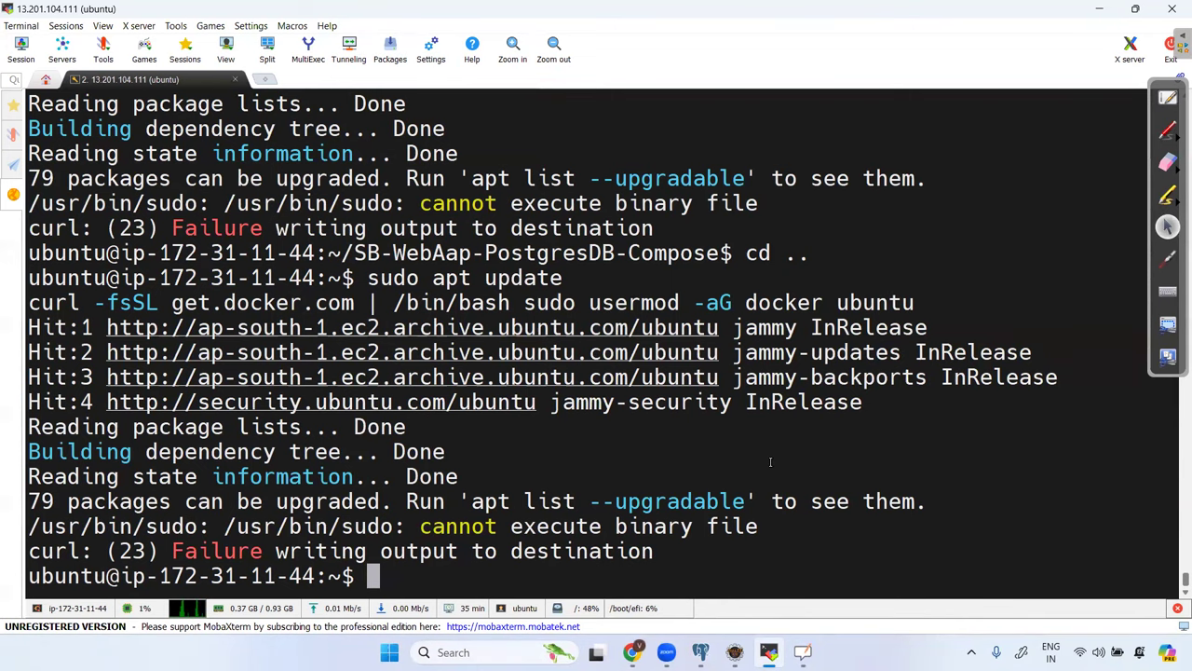
# Rerun the curl get.docker.com command with sudo prefixed
pyautogui.press('Up')
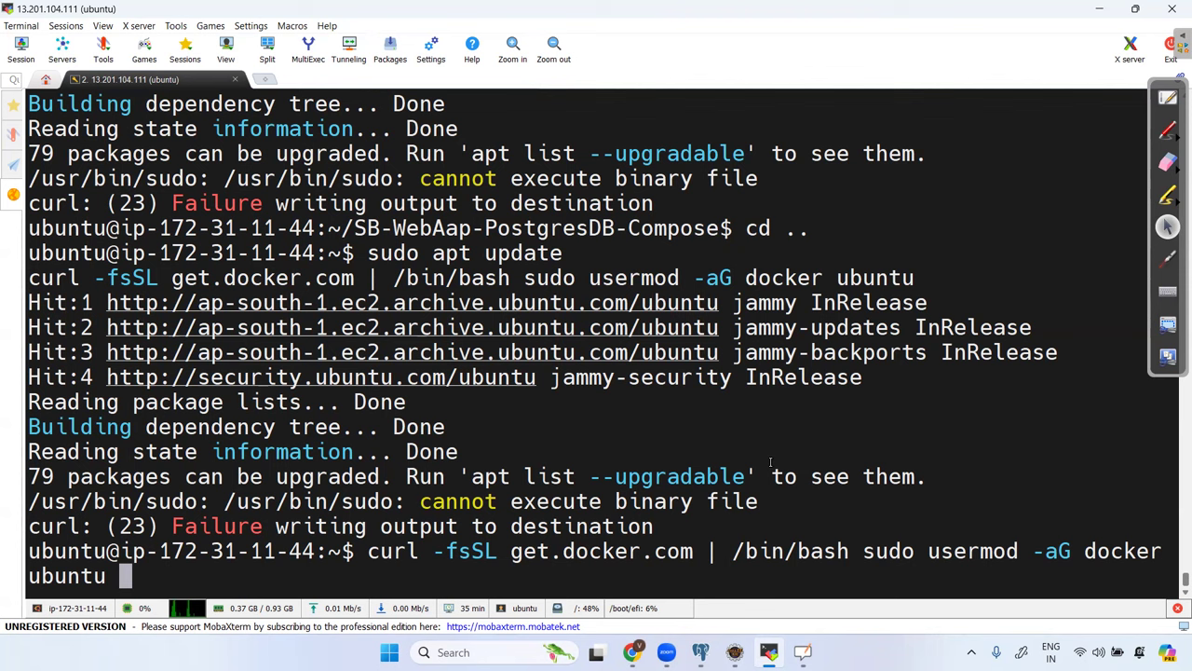
pyautogui.press('Left')
pyautogui.press('Left')
pyautogui.press('Left')
pyautogui.press('Left')
pyautogui.press('Left')
pyautogui.press('Left')
pyautogui.press('Left')
pyautogui.press('Left')
pyautogui.press('Left')
pyautogui.press('Left')
pyautogui.press('Left')
pyautogui.press('Left')
pyautogui.press('Left')
pyautogui.press('Left')
pyautogui.press('Left')
pyautogui.press('Left')
pyautogui.press('Left')
pyautogui.press('Left')
pyautogui.press('Left')
pyautogui.press('Left')
pyautogui.press('Left')
pyautogui.press('Left')
pyautogui.press('Left')
pyautogui.press('Left')
pyautogui.press('Left')
pyautogui.press('Left')
pyautogui.press('Left')
pyautogui.press('Left')
pyautogui.press('Left')
pyautogui.press('Left')
pyautogui.press('Left')
pyautogui.press('Left')
pyautogui.press('Left')
pyautogui.press('Left')
pyautogui.press('Left')
pyautogui.press('Left')
pyautogui.press('Left')
pyautogui.press('Left')
pyautogui.press('Left')
pyautogui.press('Left')
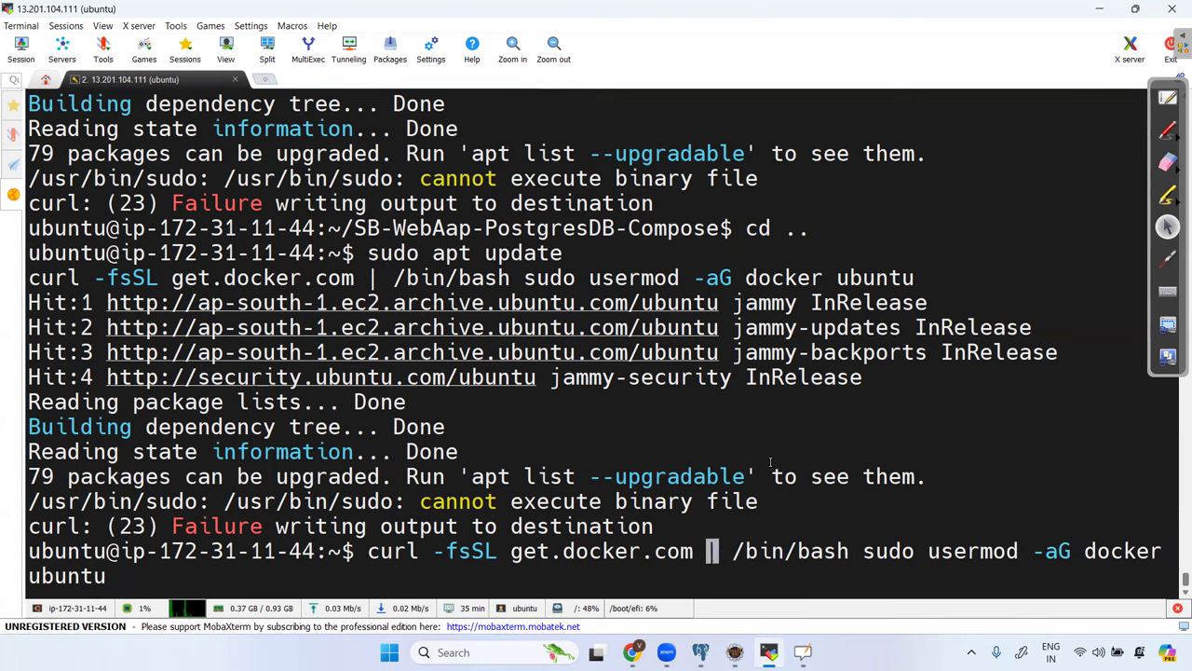
pyautogui.write('sudo')
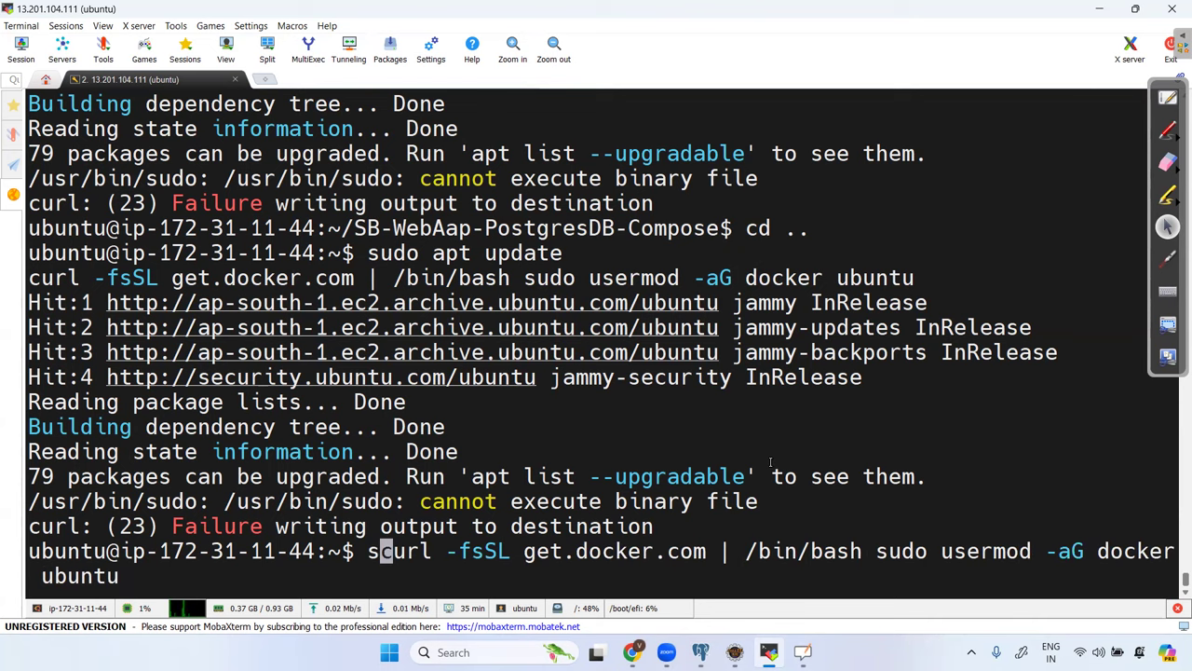
pyautogui.press('Return')
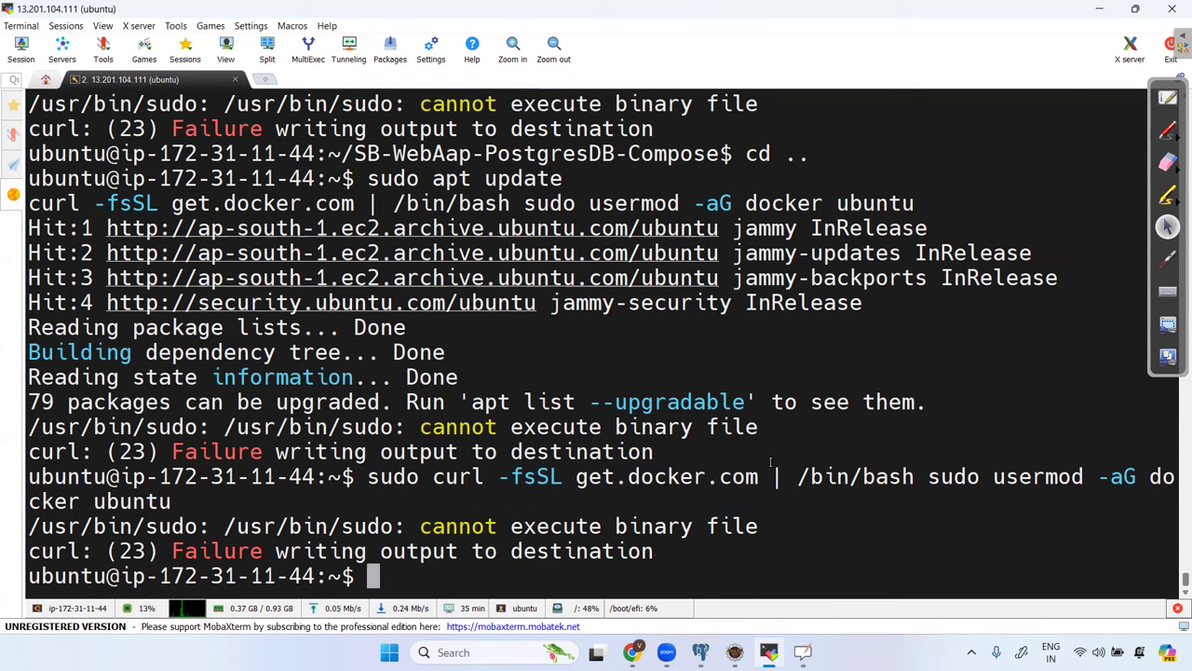
# Run 'sudo apt update' to refresh the package lists
pyautogui.press('Up')
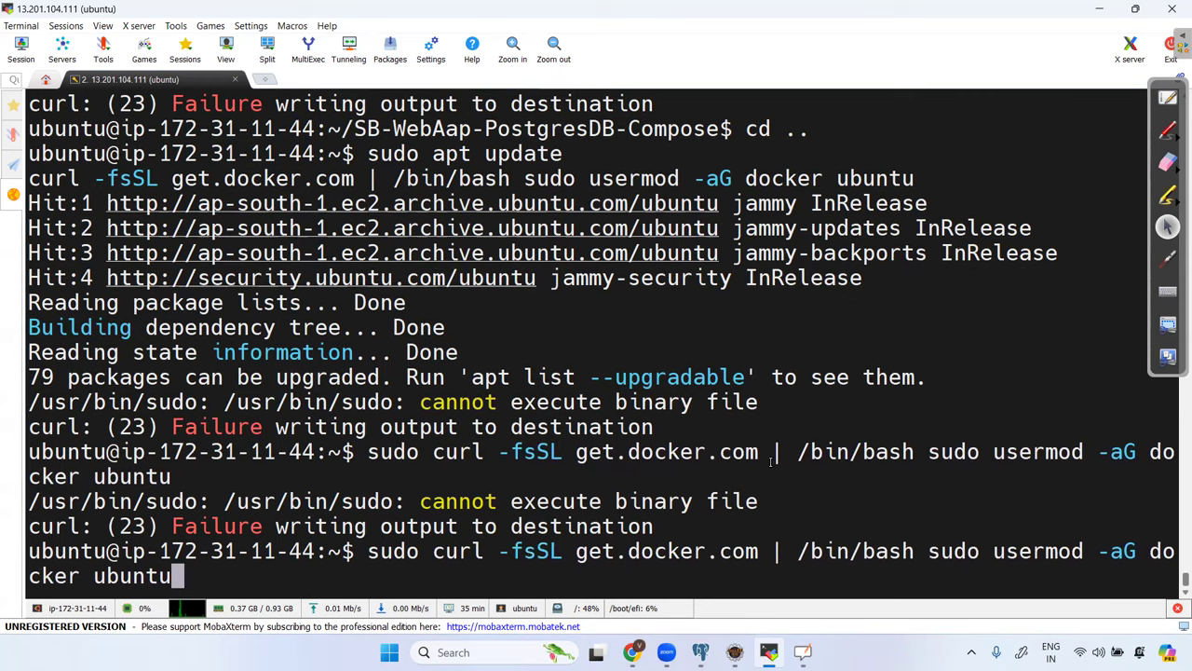
pyautogui.press('Up')
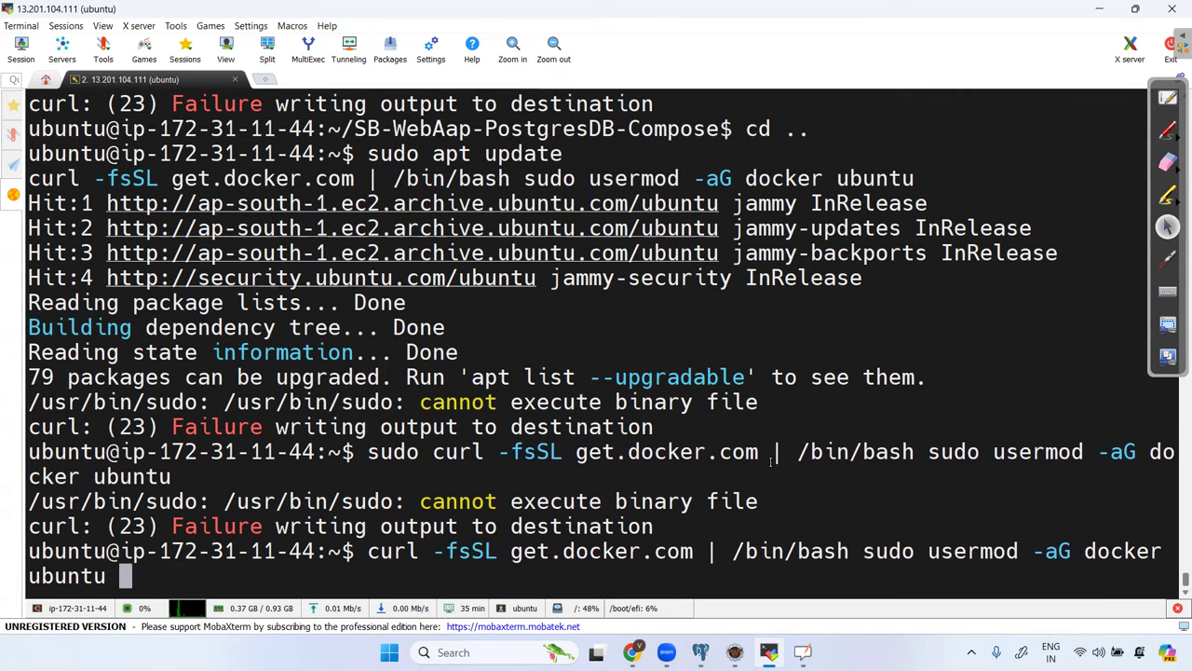
pyautogui.press('BackSpace')
pyautogui.press('BackSpace')
pyautogui.press('BackSpace')
pyautogui.press('BackSpace')
pyautogui.press('BackSpace')
pyautogui.press('BackSpace')
pyautogui.press('BackSpace')
pyautogui.press('BackSpace')
pyautogui.press('BackSpace')
pyautogui.press('BackSpace')
pyautogui.press('BackSpace')
pyautogui.press('BackSpace')
pyautogui.press('BackSpace')
pyautogui.press('BackSpace')
pyautogui.press('BackSpace')
pyautogui.press('BackSpace')
pyautogui.press('BackSpace')
pyautogui.press('BackSpace')
pyautogui.press('BackSpace')
pyautogui.press('BackSpace')
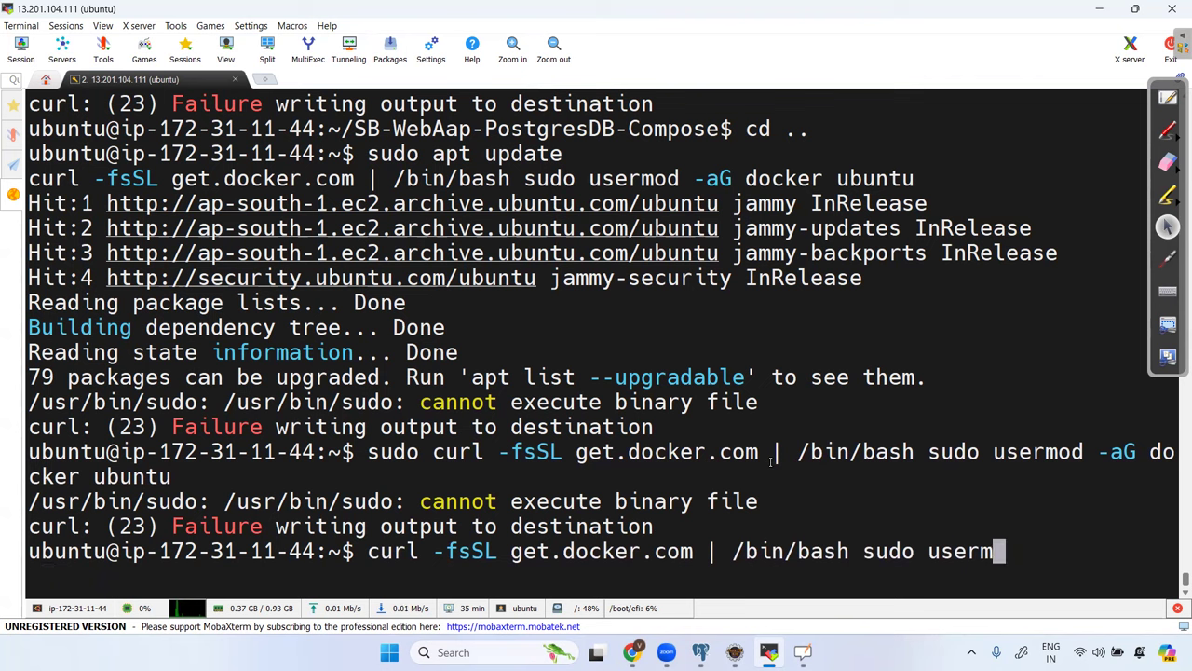
pyautogui.press('BackSpace')
pyautogui.press('BackSpace')
pyautogui.press('BackSpace')
pyautogui.press('BackSpace')
pyautogui.press('BackSpace')
pyautogui.press('BackSpace')
pyautogui.press('BackSpace')
pyautogui.press('BackSpace')
pyautogui.press('BackSpace')
pyautogui.press('BackSpace')
pyautogui.press('BackSpace')
pyautogui.press('BackSpace')
pyautogui.press('BackSpace')
pyautogui.press('BackSpace')
pyautogui.press('BackSpace')
pyautogui.press('BackSpace')
pyautogui.press('BackSpace')
pyautogui.press('BackSpace')
pyautogui.press('BackSpace')
pyautogui.press('BackSpace')
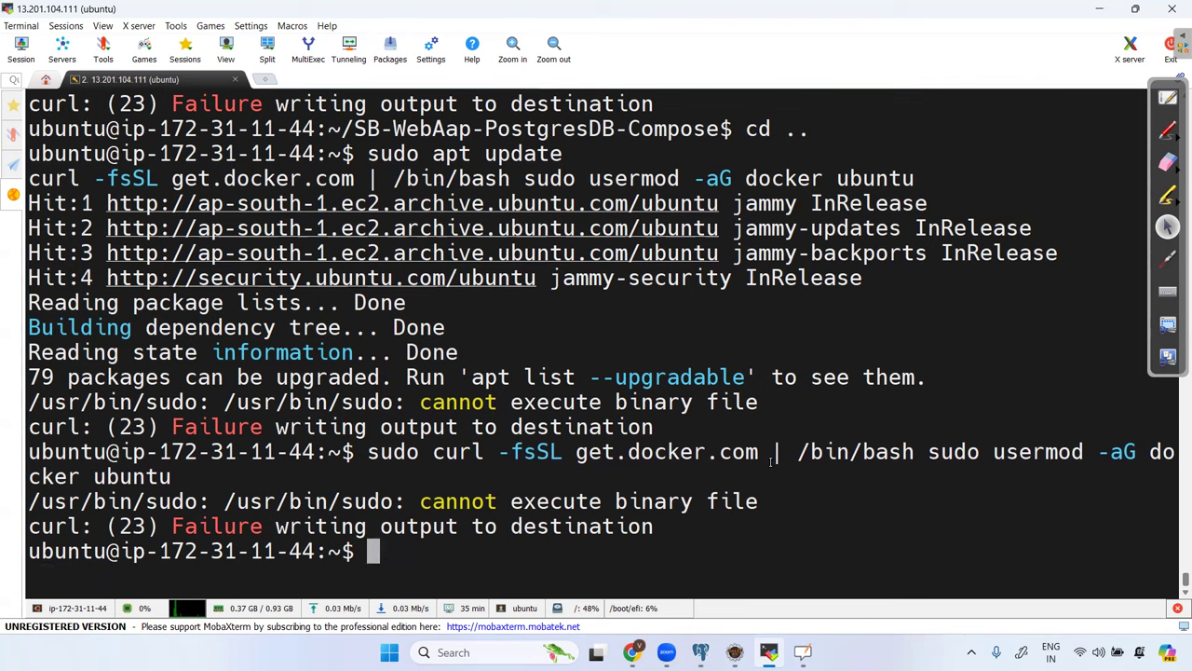
pyautogui.write('su')
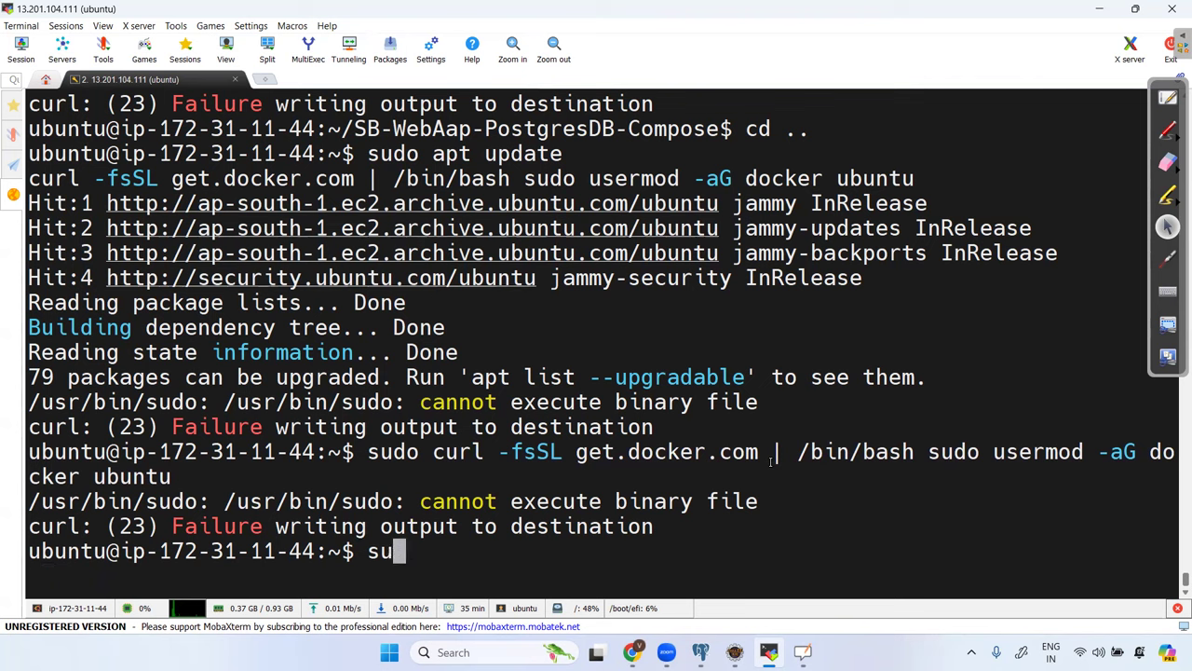
pyautogui.write('do apt ')
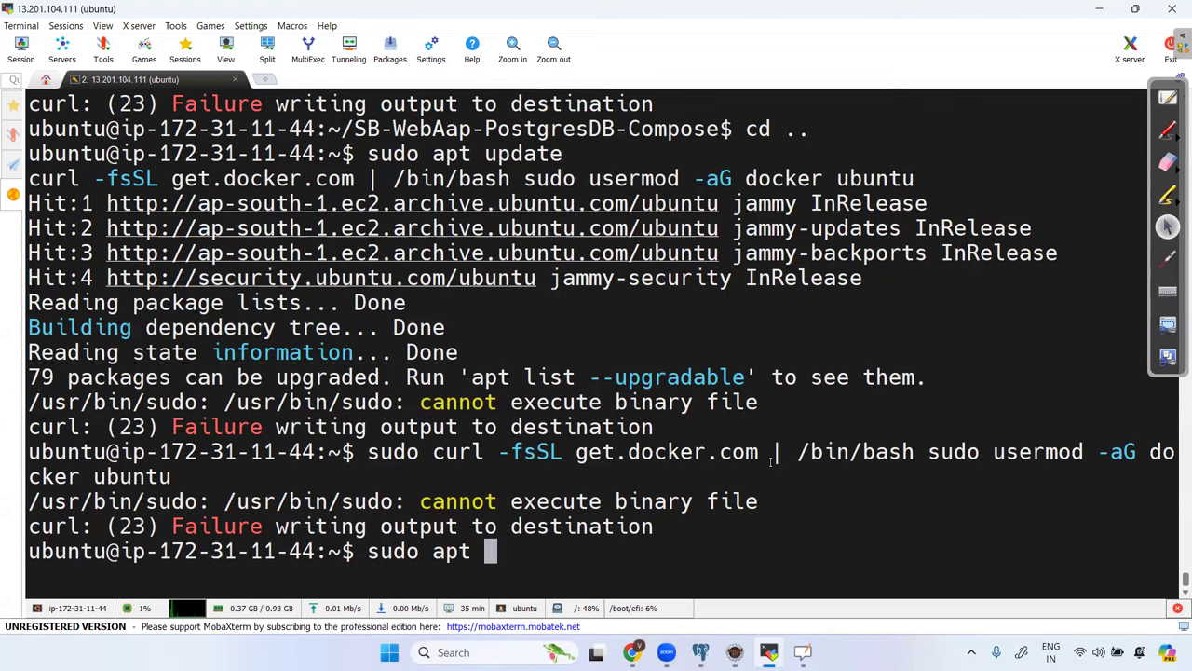
pyautogui.write('upd')
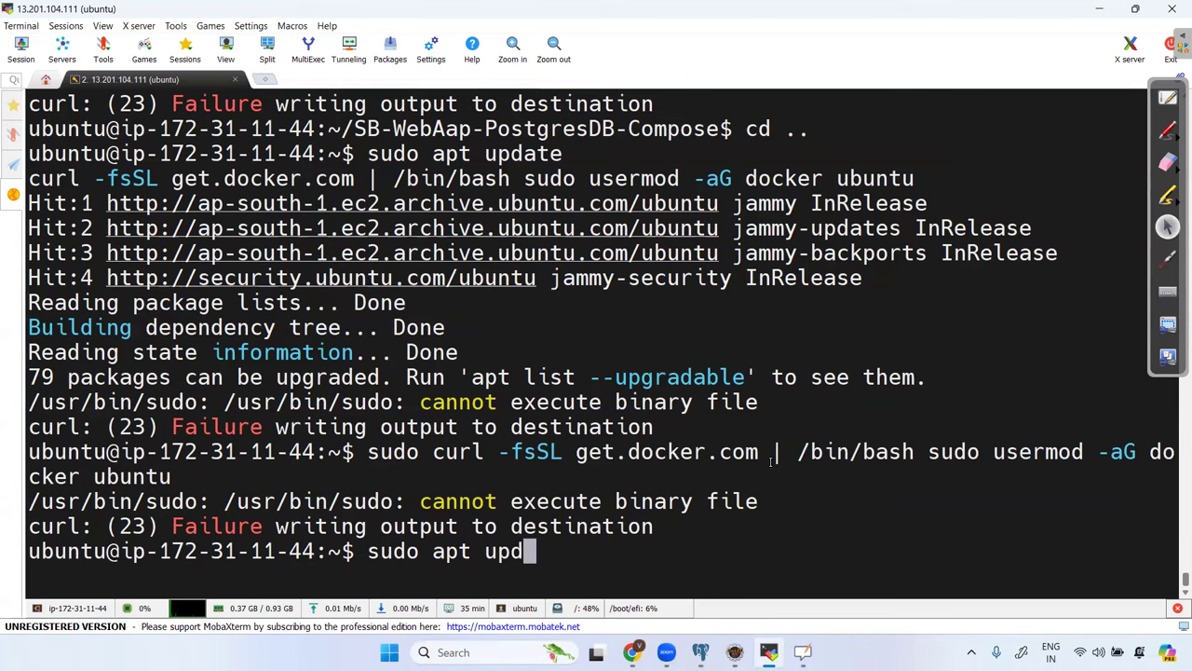
pyautogui.write('ate')
pyautogui.press('Return')
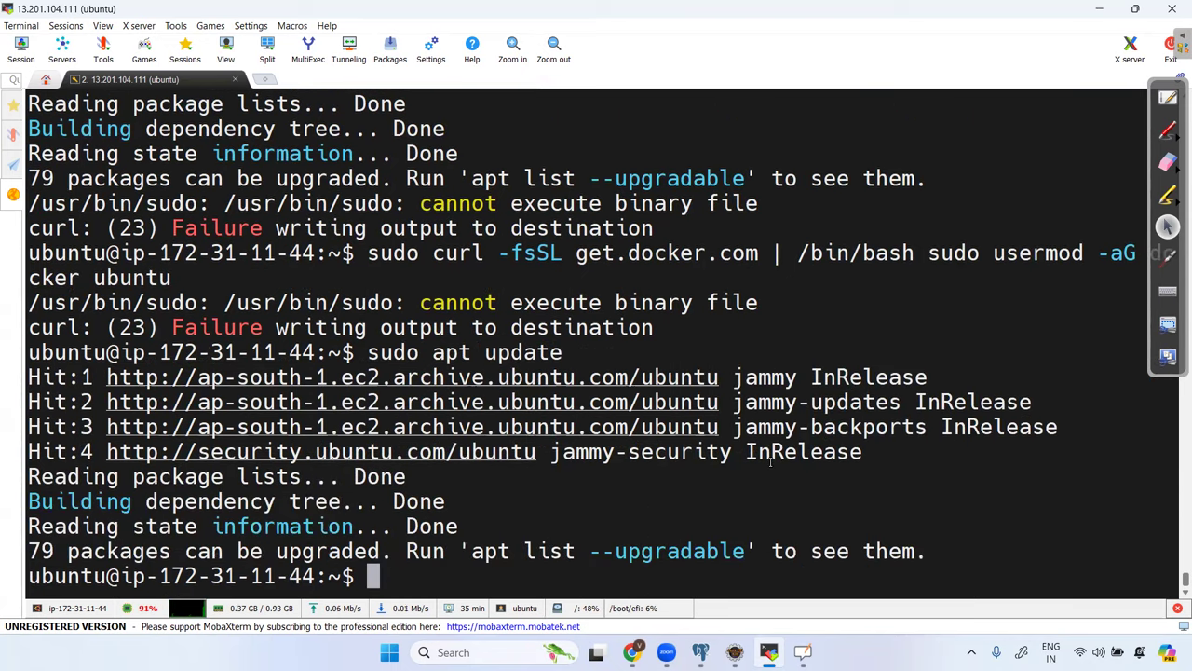
# Rerun the Docker install script without sudo; it still fails with 'cannot execute binary file'
pyautogui.press('Up')
pyautogui.press('Up')
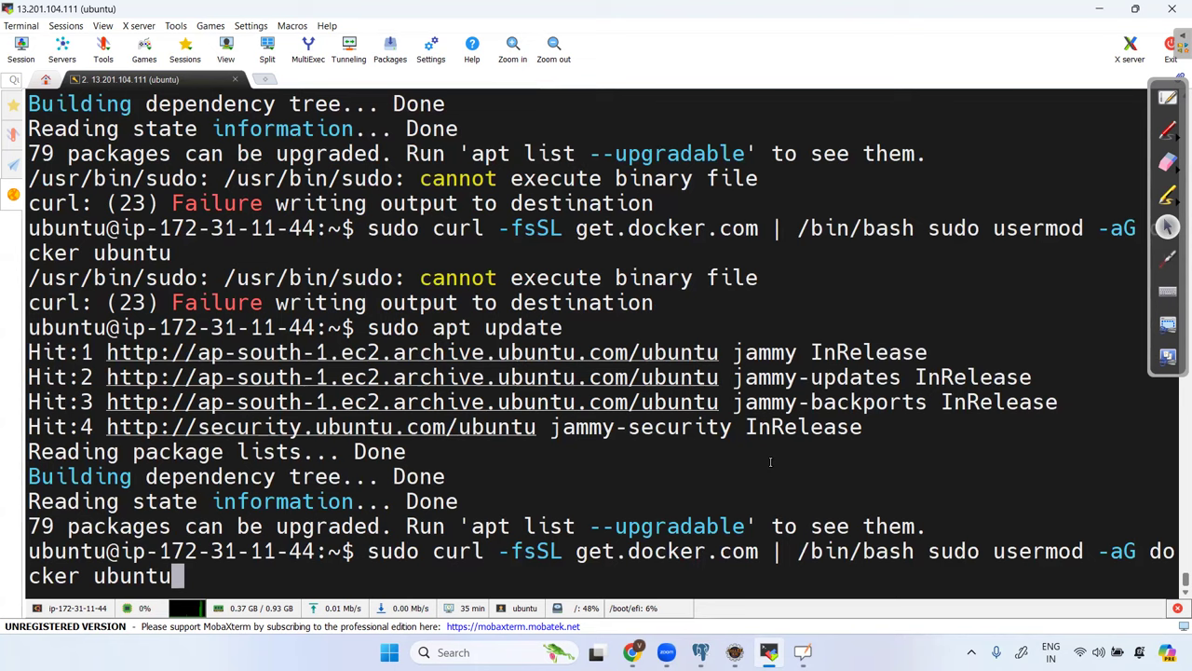
pyautogui.press('Home')
pyautogui.press('Delete')
pyautogui.press('Delete')
pyautogui.press('Delete')
pyautogui.press('Delete')
pyautogui.press('Delete')
pyautogui.press('End')
pyautogui.press('Return')
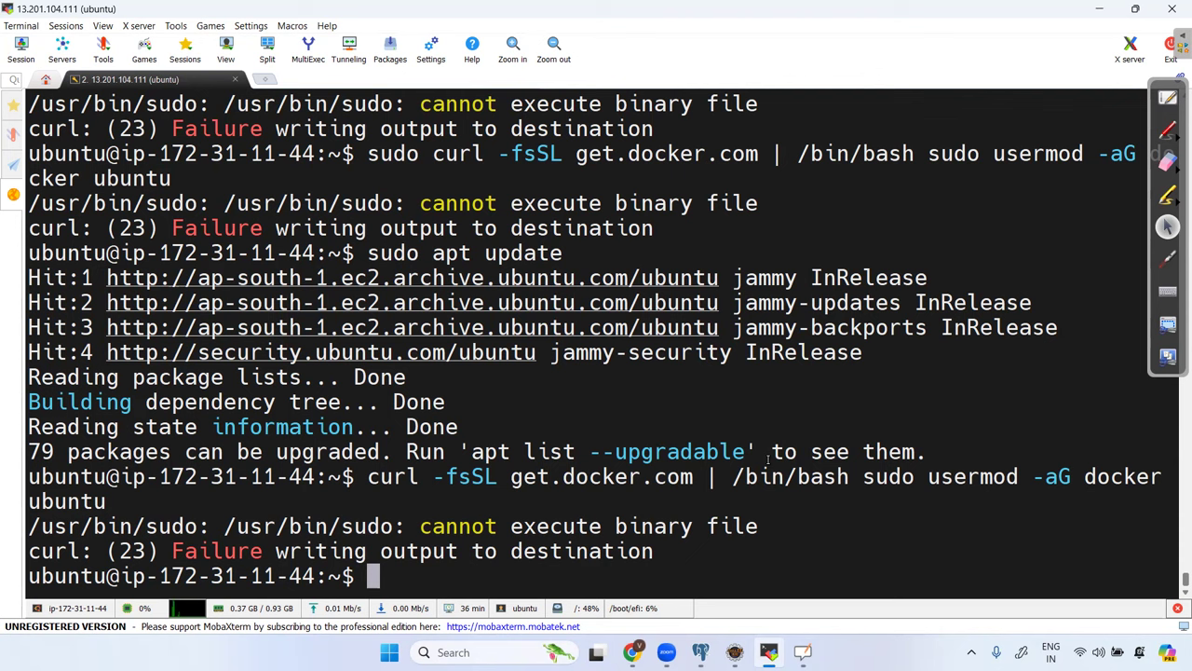
# Enter the SB-WebAap-PostgresDB-Compose folder and list its files with 'ls -l'
pyautogui.write('sd')
pyautogui.press('BackSpace')
pyautogui.press('BackSpace')
pyautogui.write('sudo')
pyautogui.press('BackSpace')
pyautogui.press('BackSpace')
pyautogui.press('BackSpace')
pyautogui.press('BackSpace')
pyautogui.press('BackSpace')
pyautogui.write('cd.')
pyautogui.press('BackSpace')
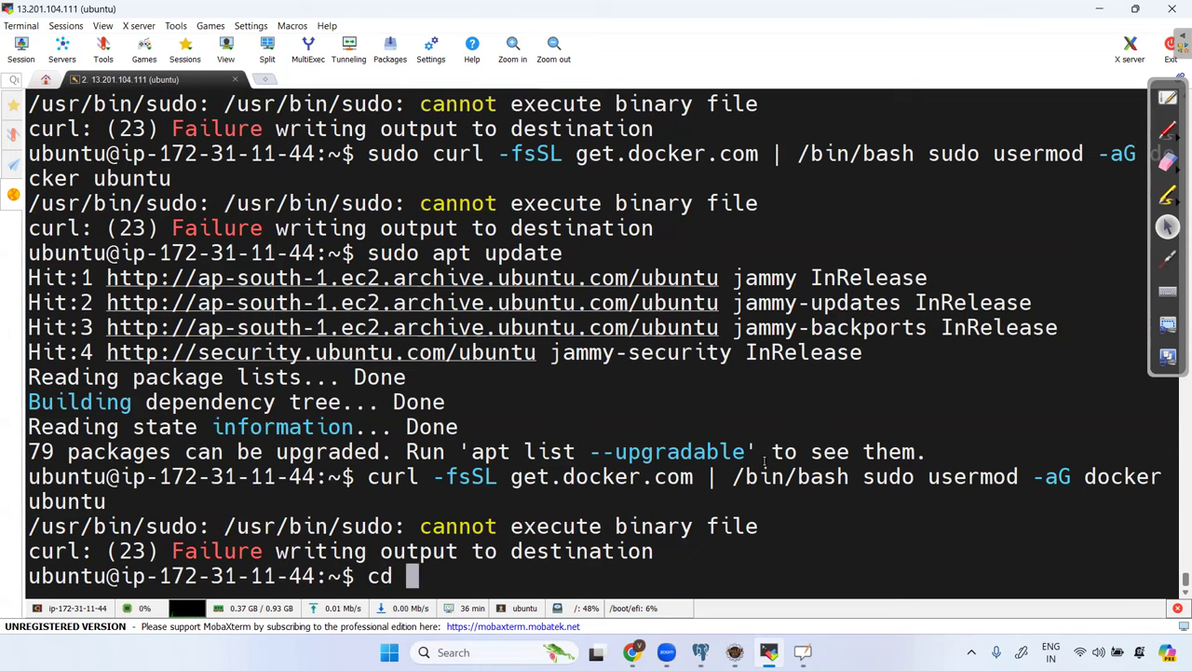
pyautogui.write('s')
pyautogui.press('Return')
pyautogui.write('cd S')
pyautogui.press('Tab')
pyautogui.press('Return')
pyautogui.write('ls -l')
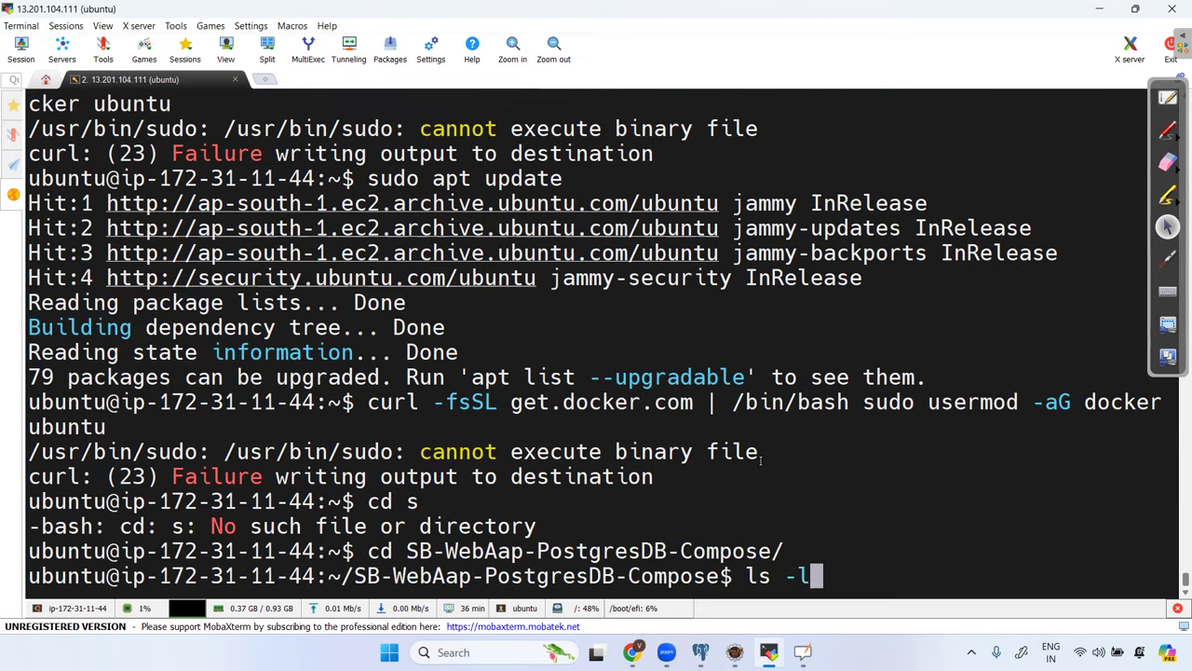
pyautogui.press('Return')
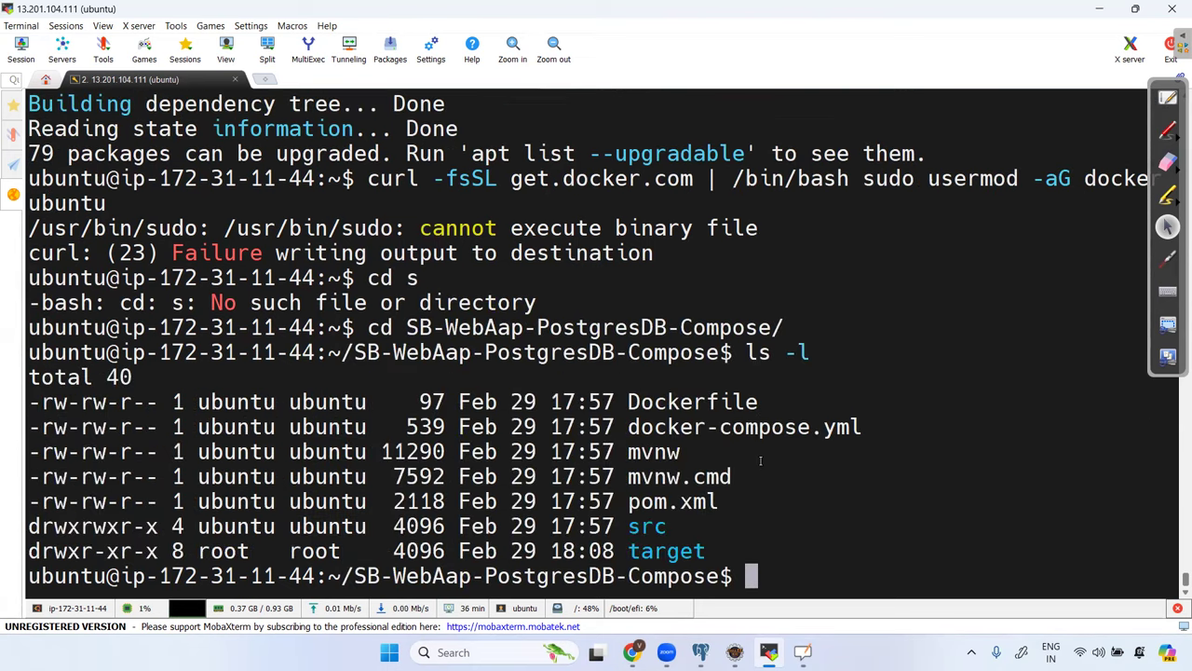
pyautogui.write('dco')
pyautogui.press('BackSpace')
pyautogui.press('BackSpace')
pyautogui.press('BackSpace')
pyautogui.write('suod')
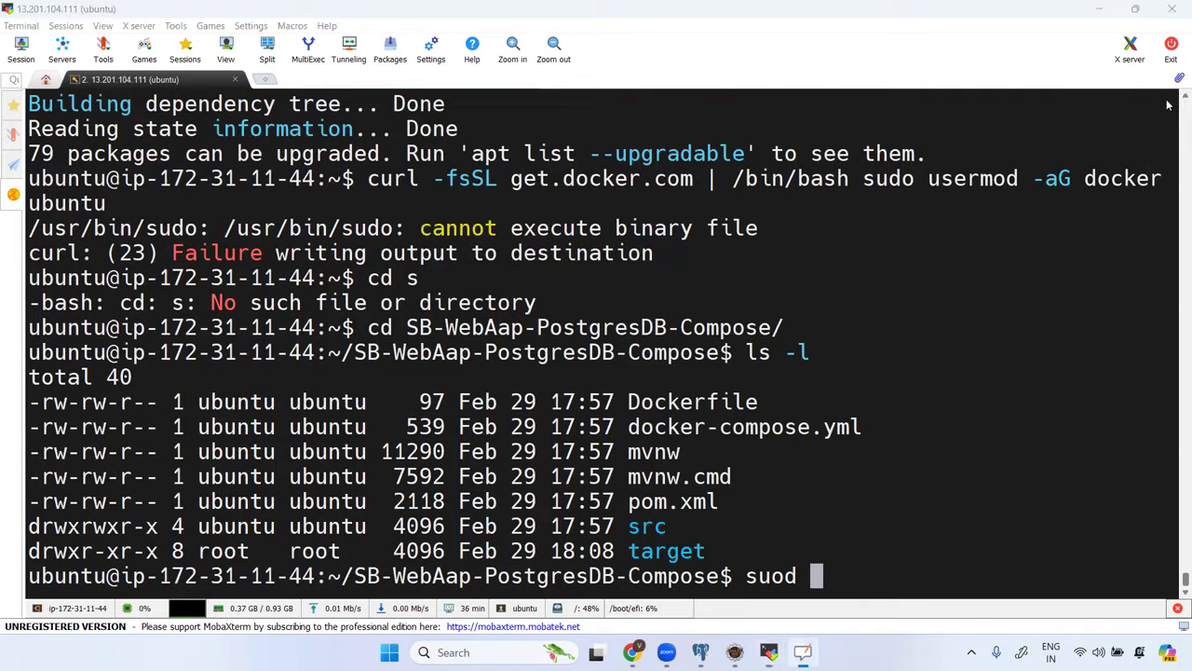
# Go to the page 9 docker compose note and select its install commands
pyautogui.click(1169, 101)
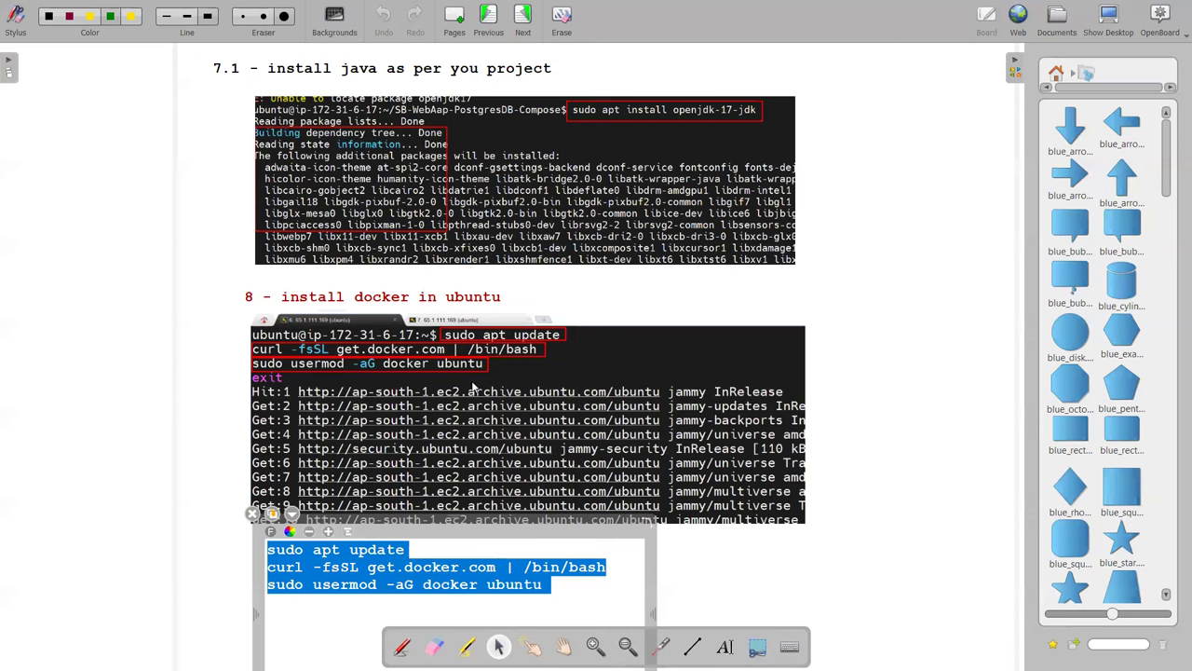
pyautogui.click(742, 571)
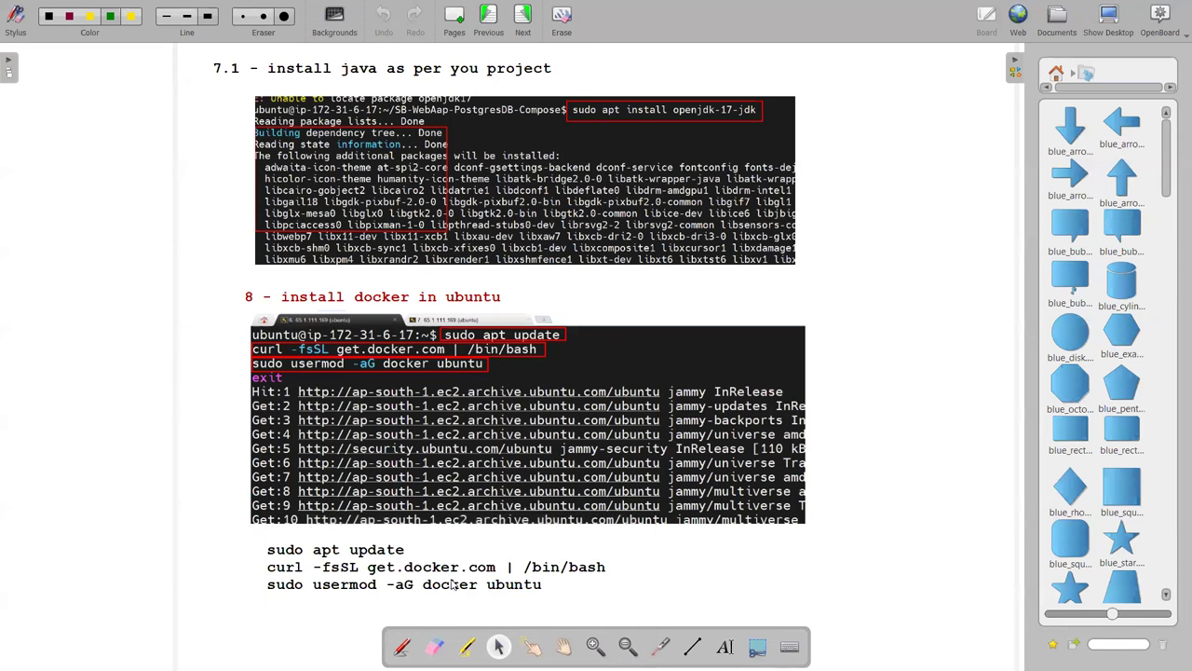
pyautogui.click(620, 583)
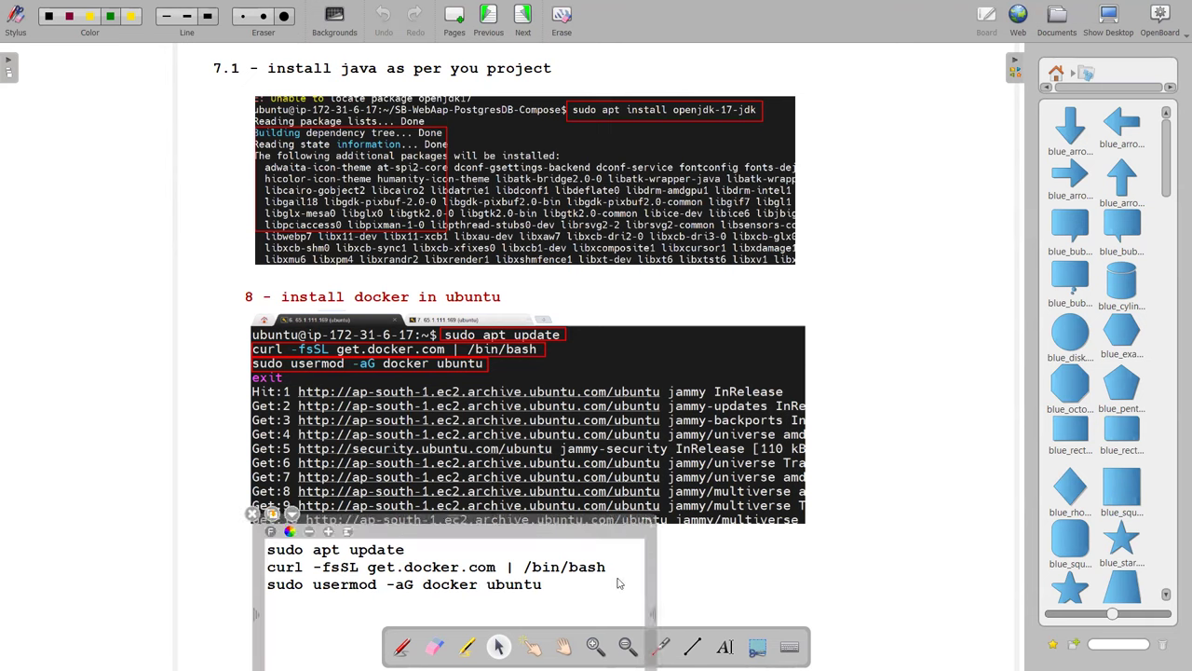
pyautogui.click(686, 579)
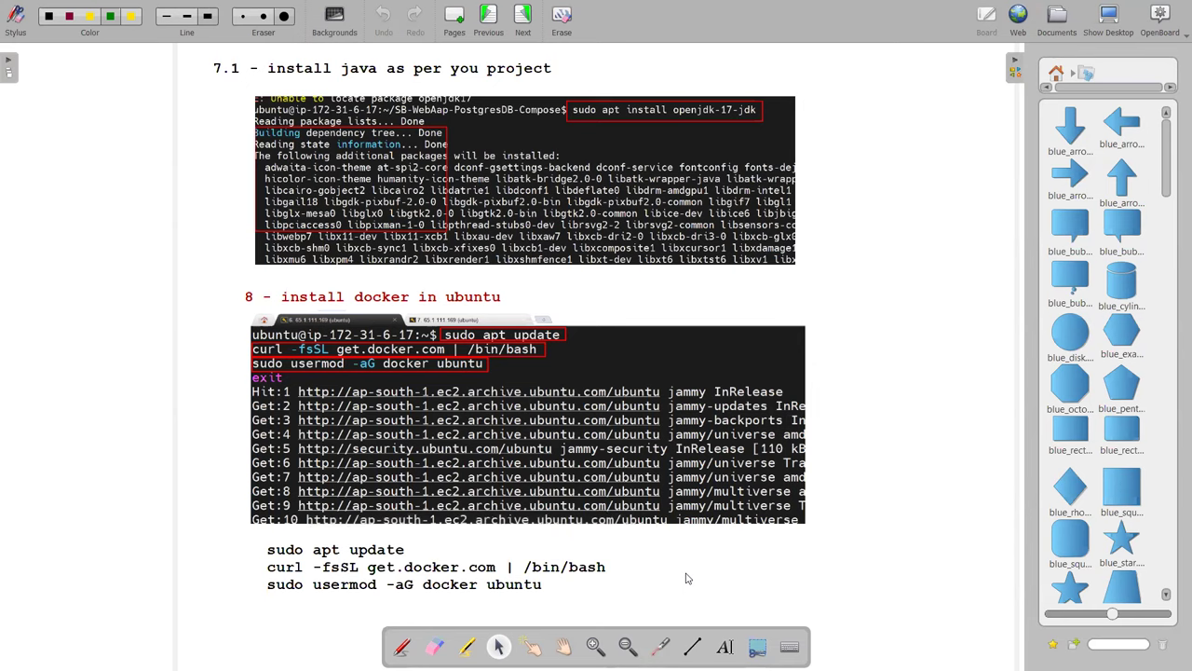
pyautogui.press('pagedown')
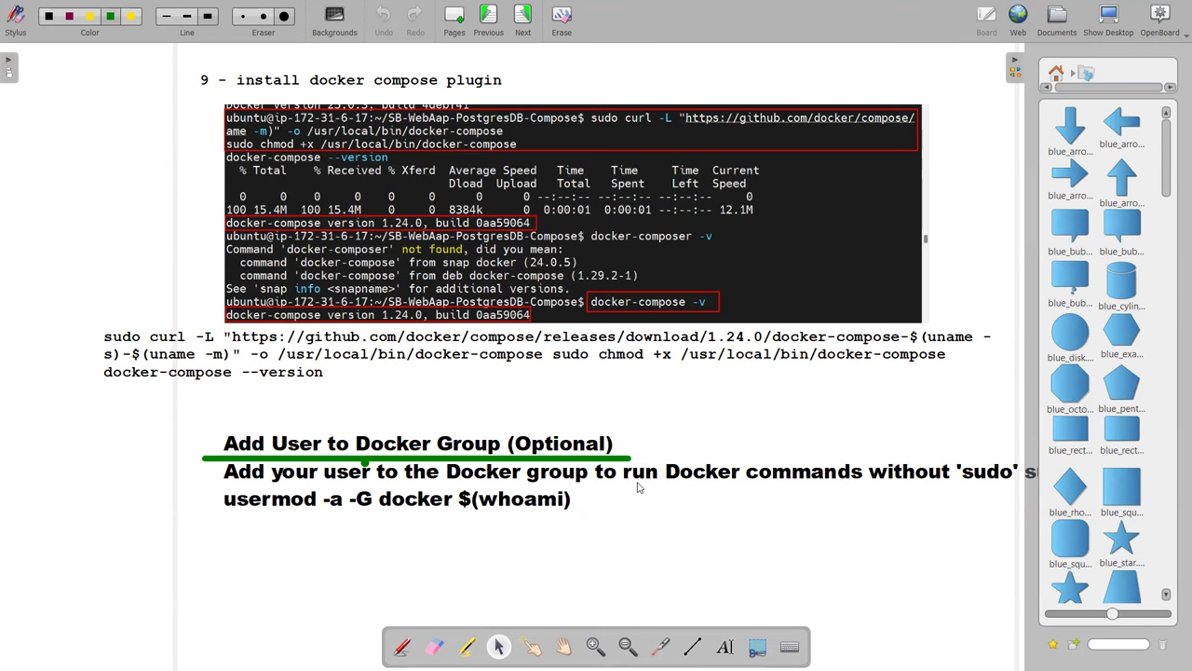
pyautogui.click(183, 352)
pyautogui.moveTo(948, 364); pyautogui.dragTo(91, 334)
pyautogui.hotkey('ctrl', 'c')
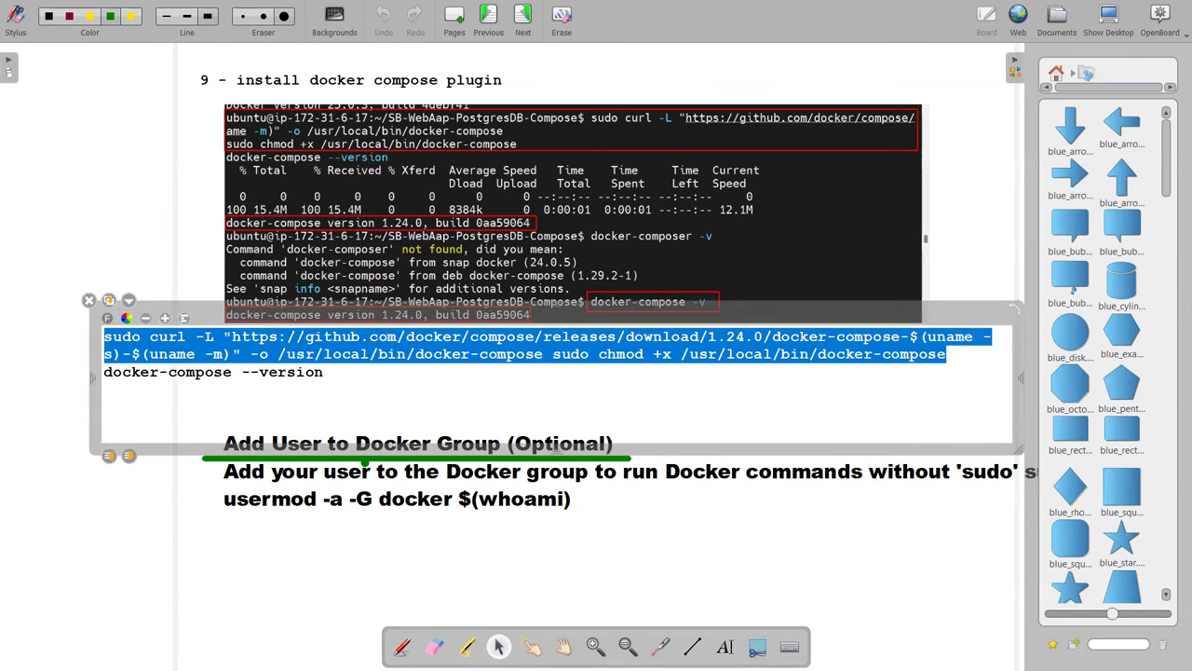
pyautogui.click(1105, 9)
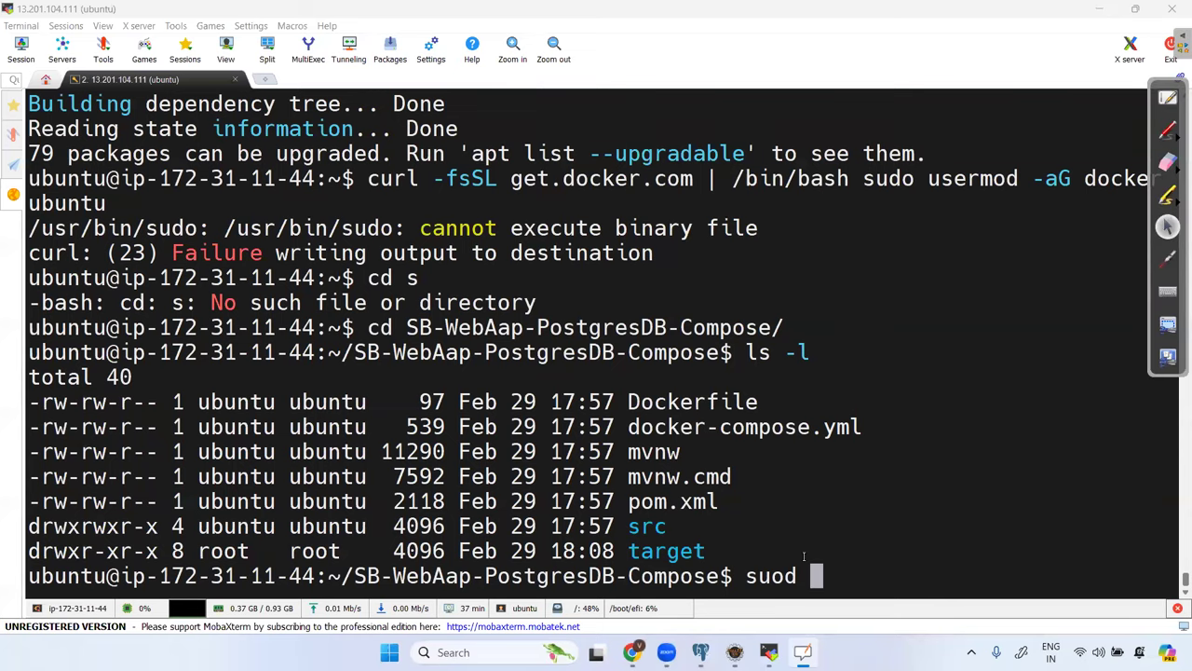
# Clear the typo and run the pasted curl and chmod docker-compose 1.24.0 install commands
pyautogui.press('BackSpace')
pyautogui.press('BackSpace')
pyautogui.press('BackSpace')
pyautogui.press('BackSpace')
pyautogui.press('BackSpace')
pyautogui.rightClick(864, 553)
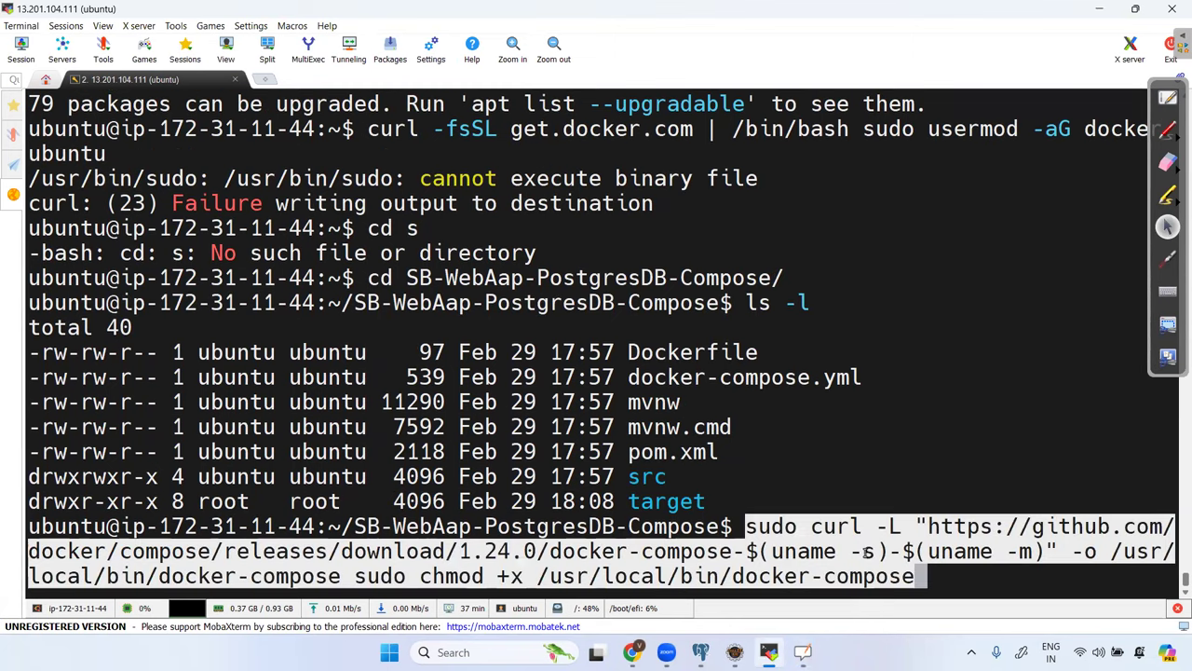
pyautogui.press('Return')
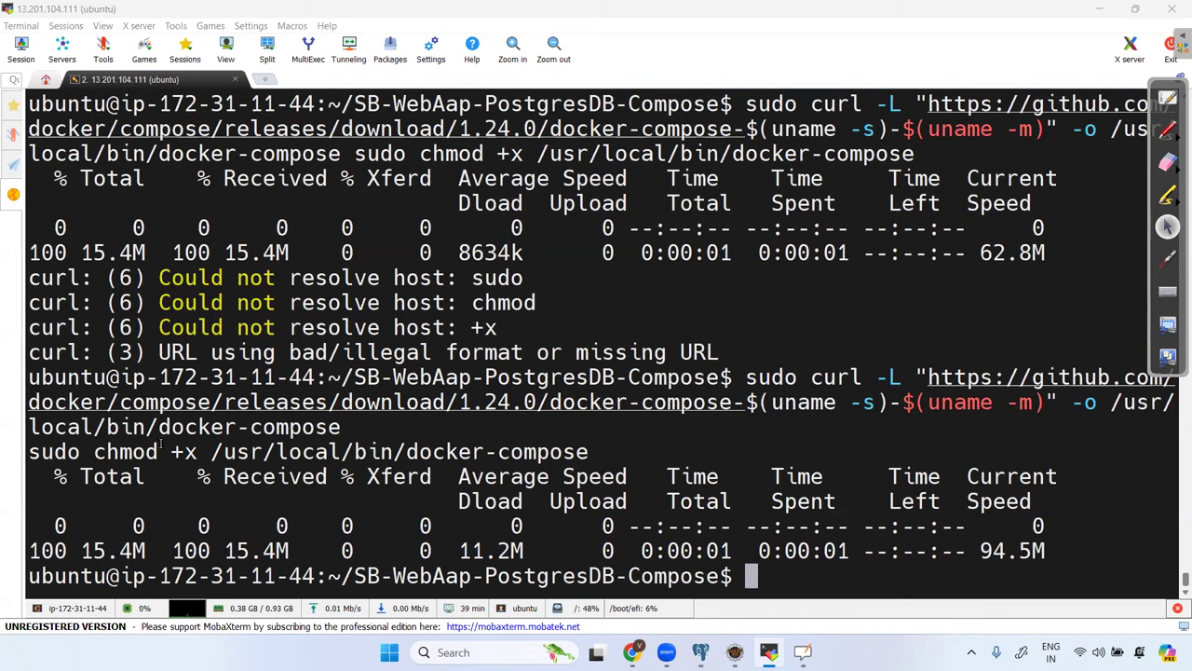
# Highlight the sudo curl download and sudo chmod +x lines to explain them
pyautogui.moveTo(93, 451); pyautogui.dragTo(172, 451)
pyautogui.click(93, 456)
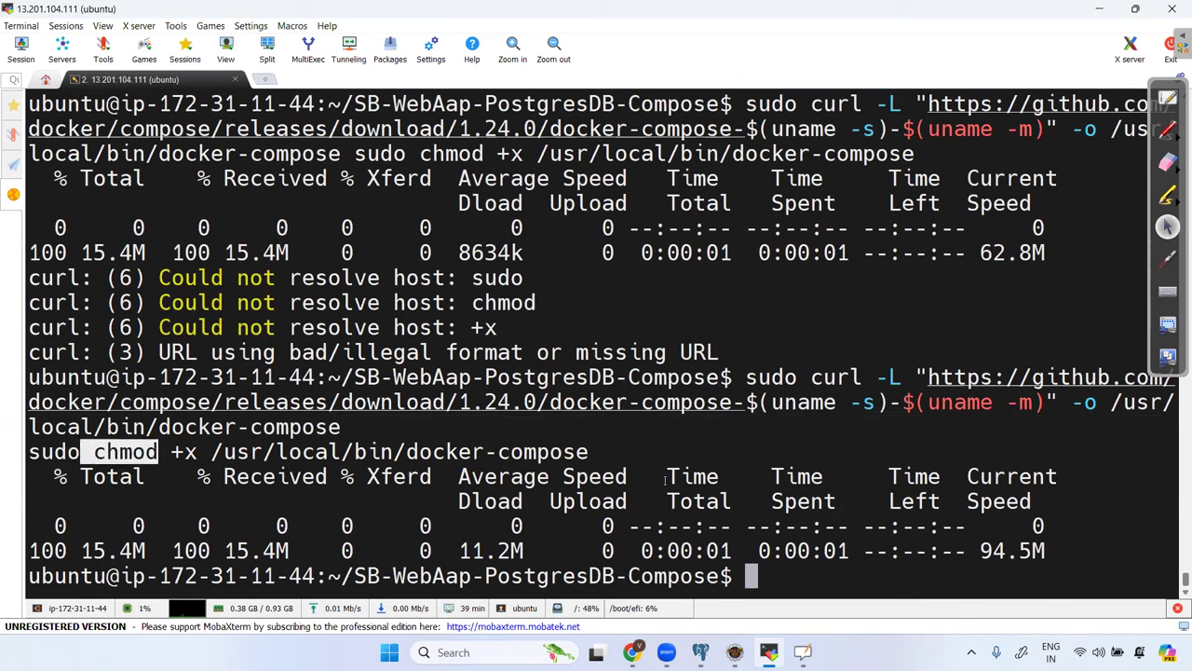
pyautogui.moveTo(734, 652)
pyautogui.moveTo(593, 457); pyautogui.dragTo(745, 374)
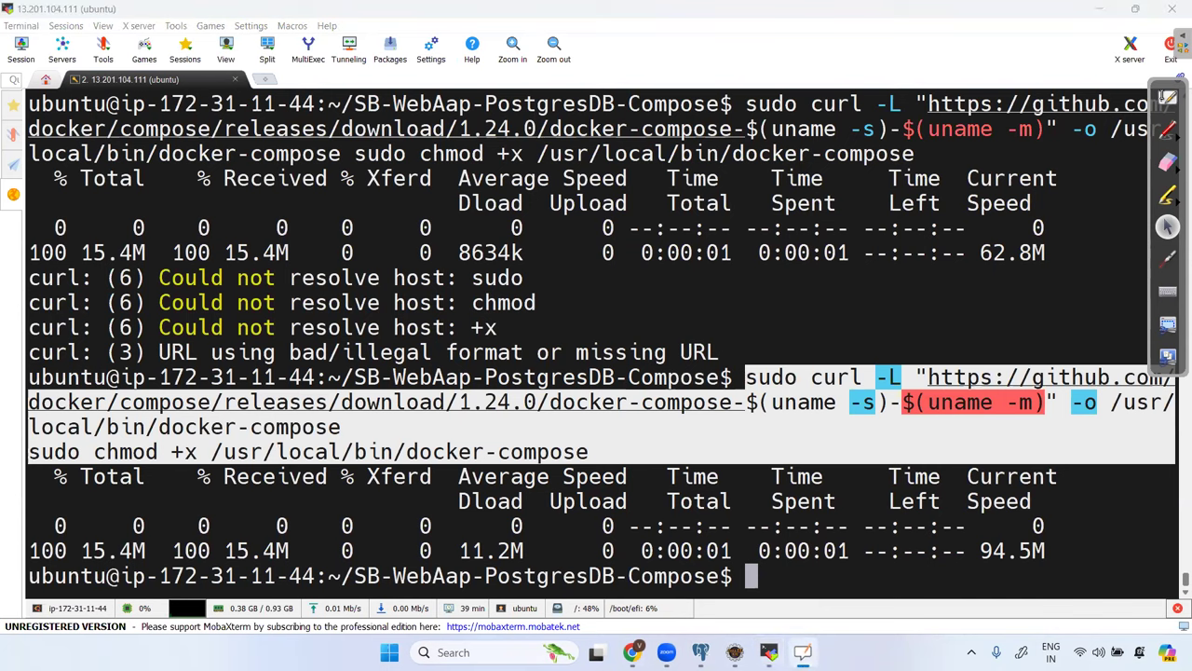
# Put the note's 'sudo chmod +x' command on its own line after the curl download
pyautogui.click(1166, 97)
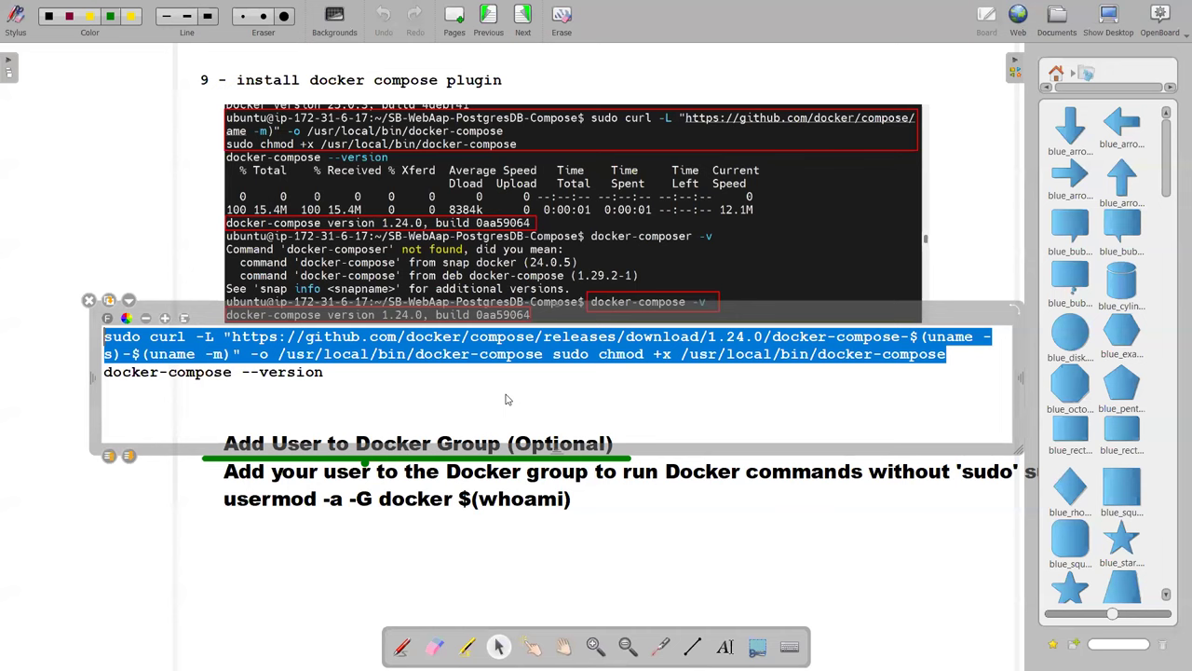
pyautogui.click(548, 359)
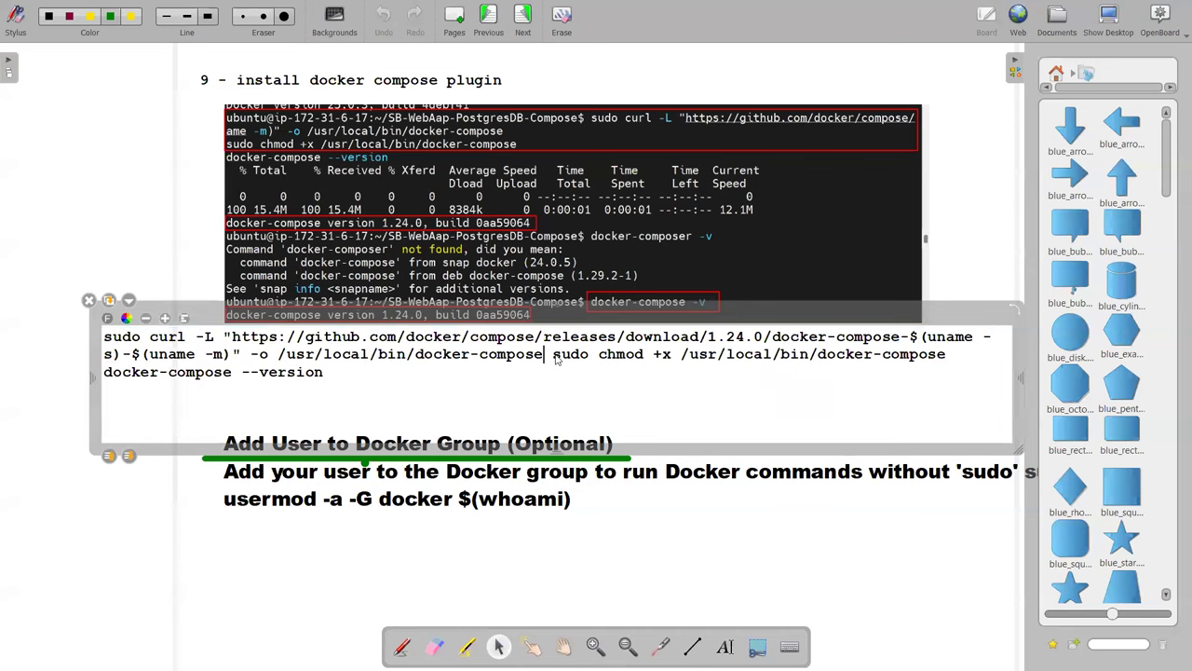
pyautogui.press('Return')
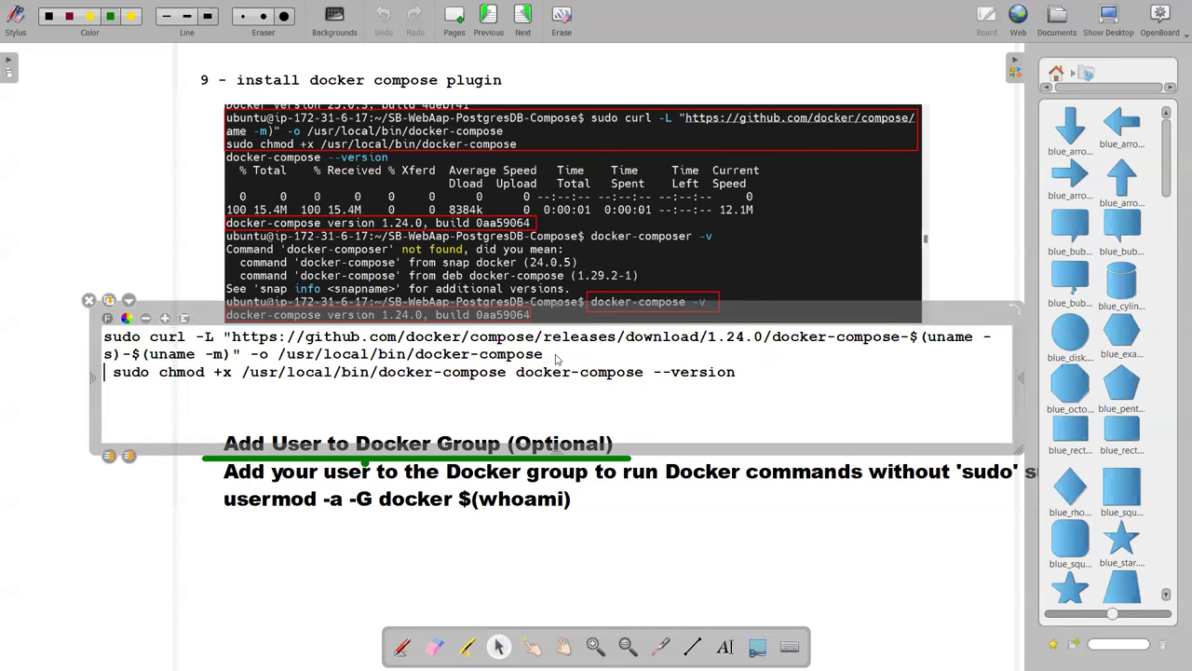
pyautogui.press('Delete')
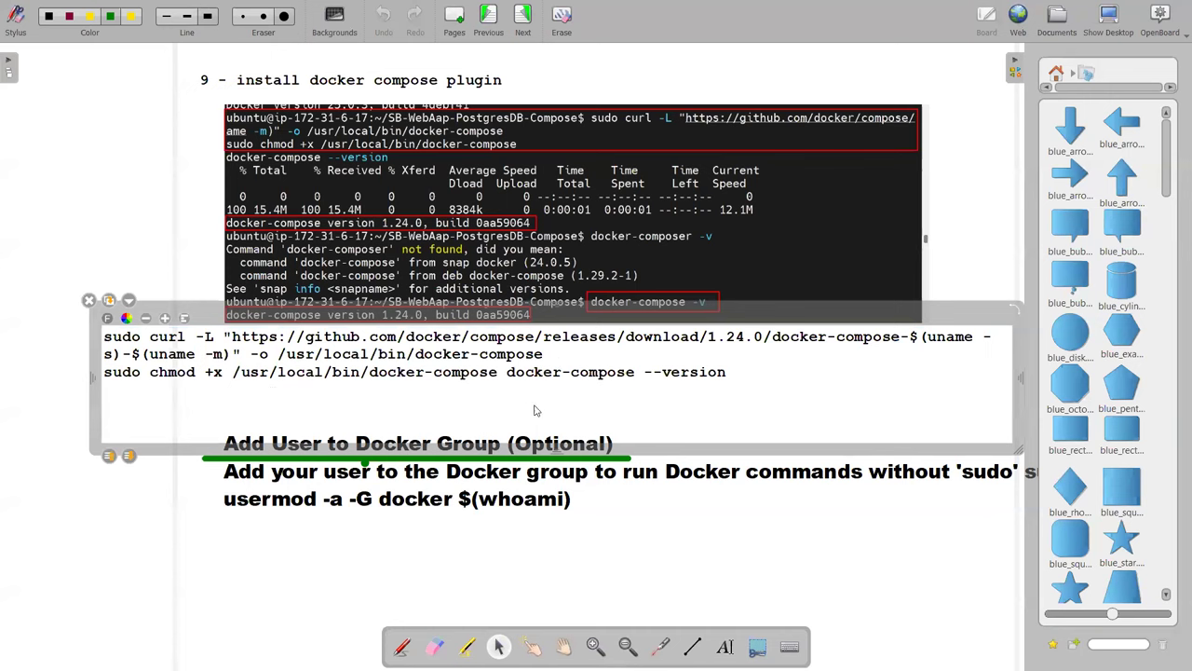
pyautogui.click(154, 238)
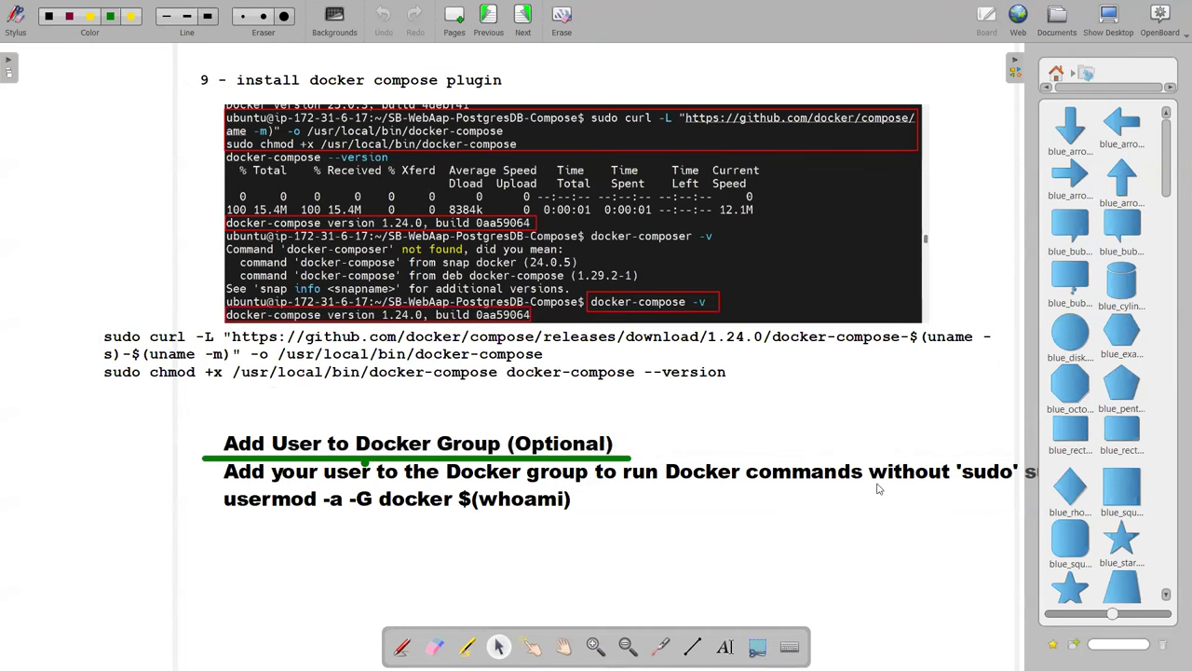
pyautogui.click(1110, 20)
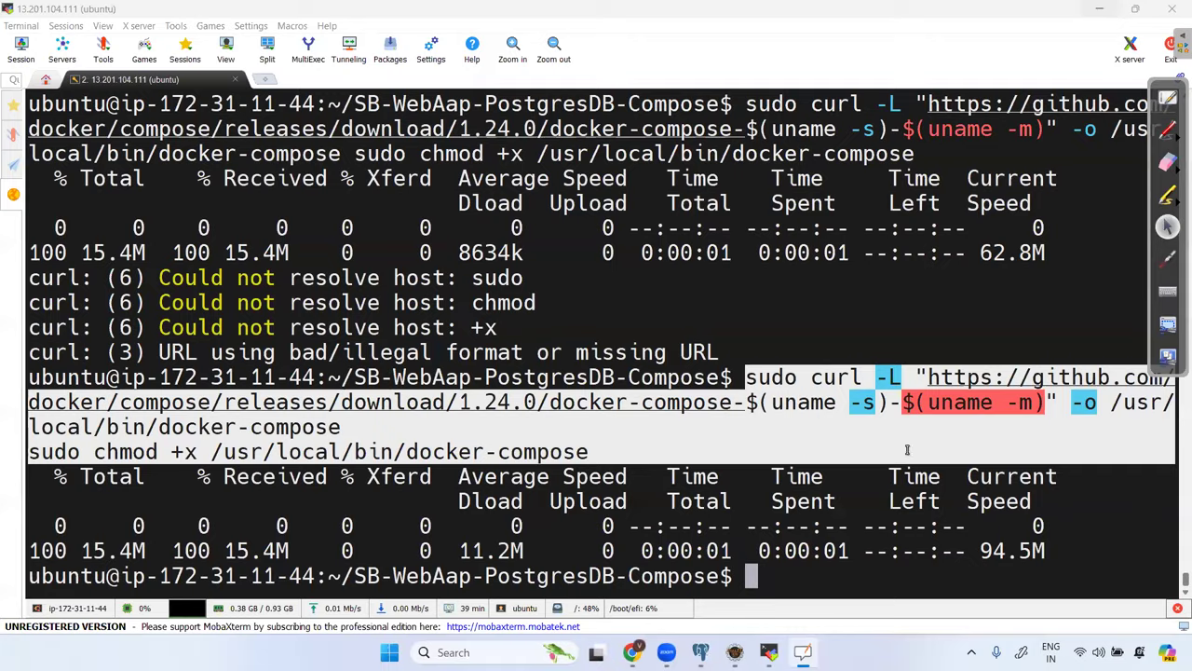
# Check the installed docker-compose version with 'sudo docker-compose -v' (1.24.0)
pyautogui.click(798, 581)
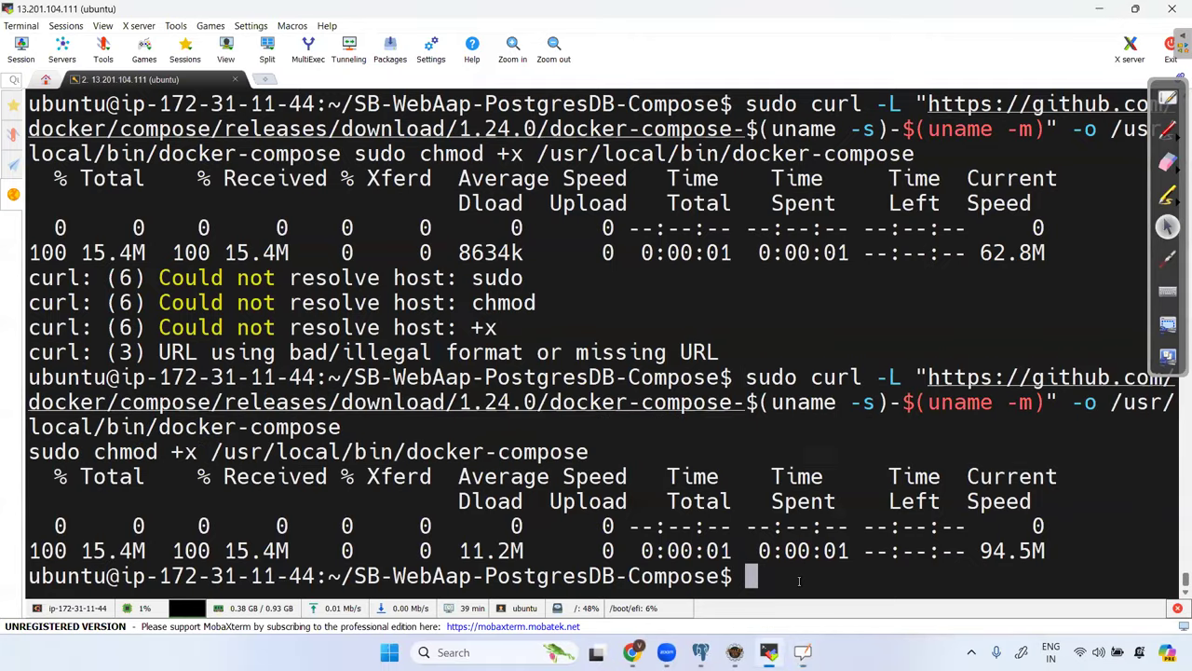
pyautogui.write('sudo do')
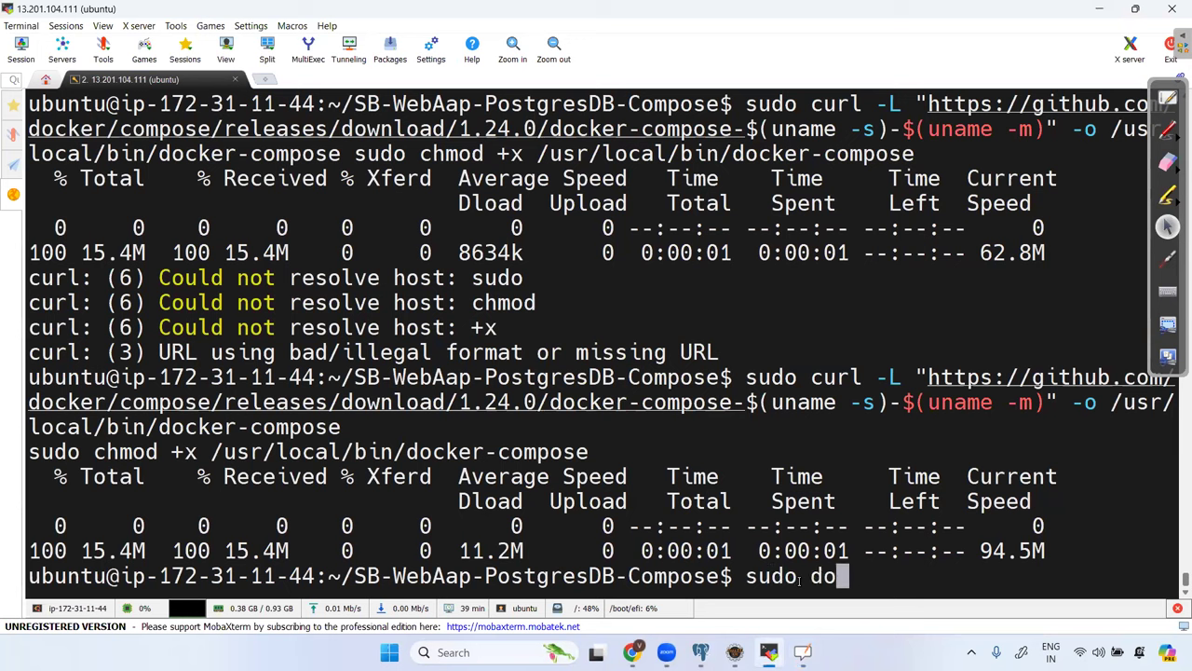
pyautogui.write('cker')
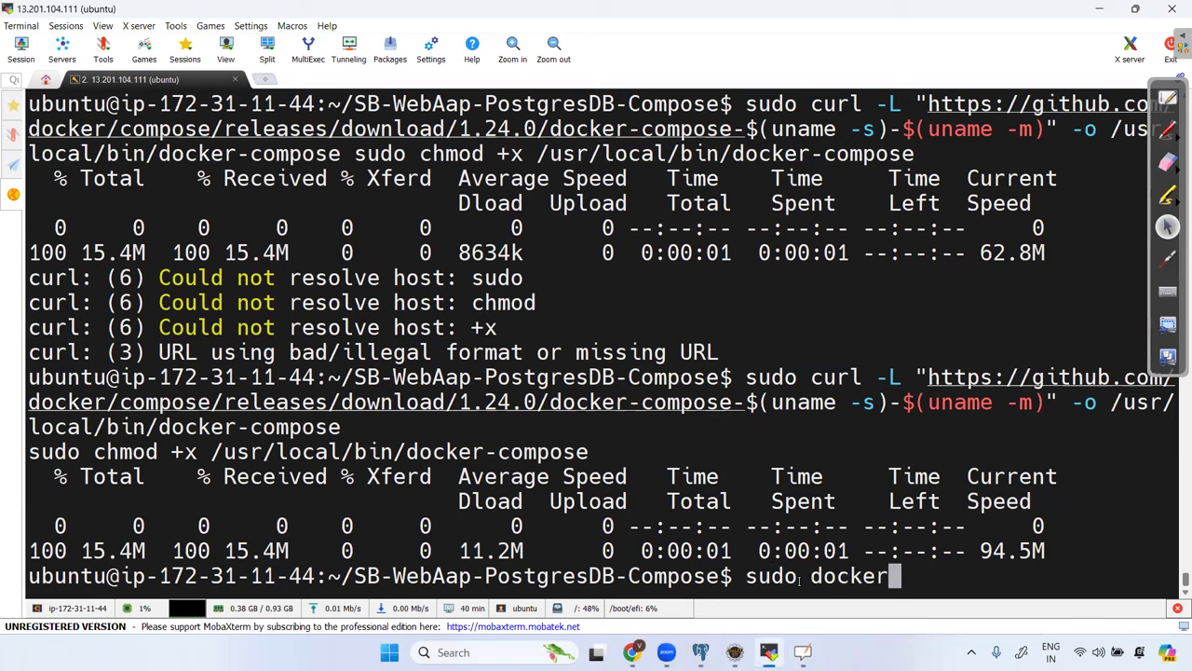
pyautogui.write('-cp')
pyautogui.press('BackSpace')
pyautogui.write('ompose ')
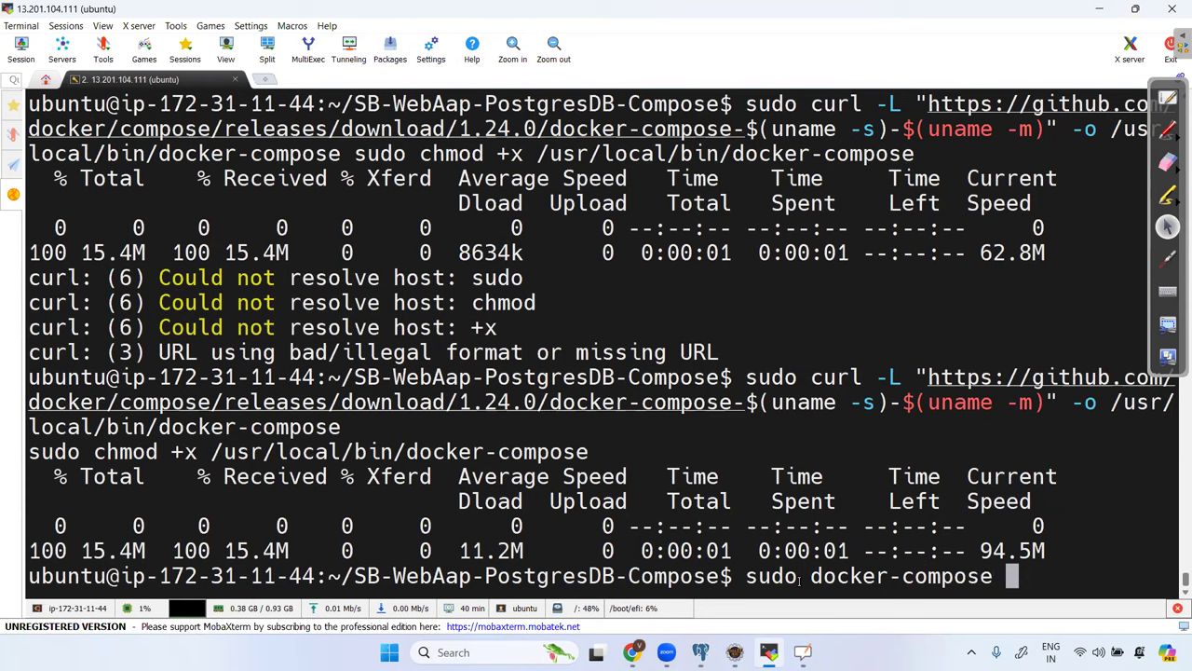
pyautogui.write('-v')
pyautogui.press('Return')
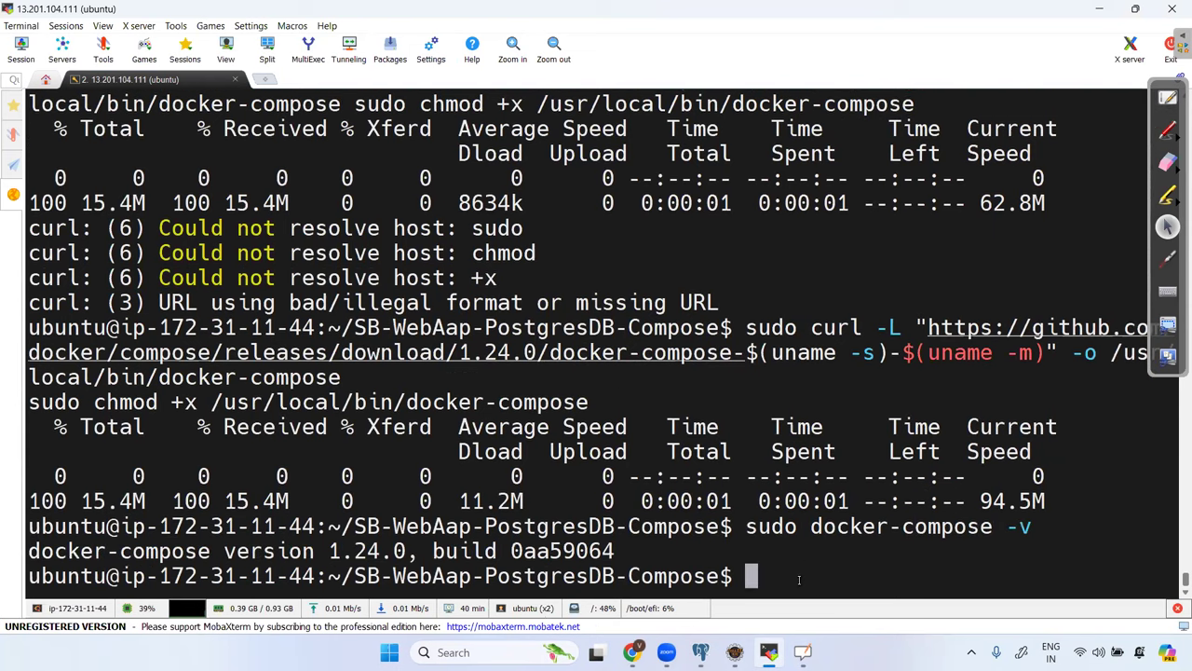
# Run 'docker-compose up' after fixing the 'docker-composer' typo; it can't reach the Docker daemon
pyautogui.write('doc')
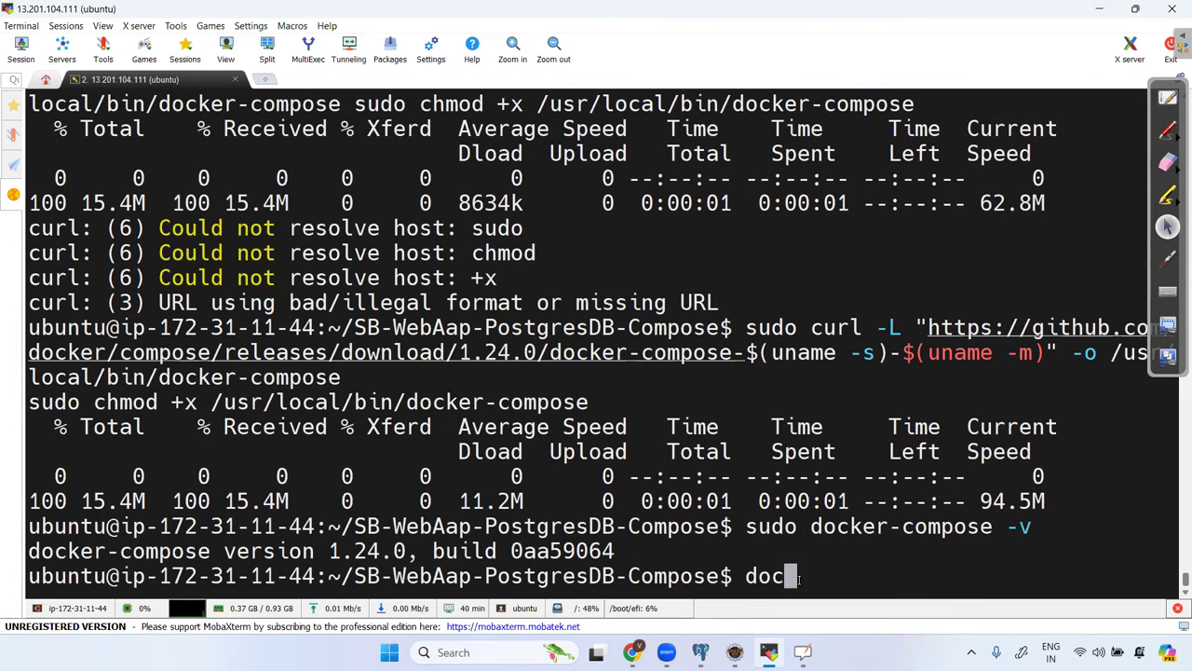
pyautogui.write('ker')
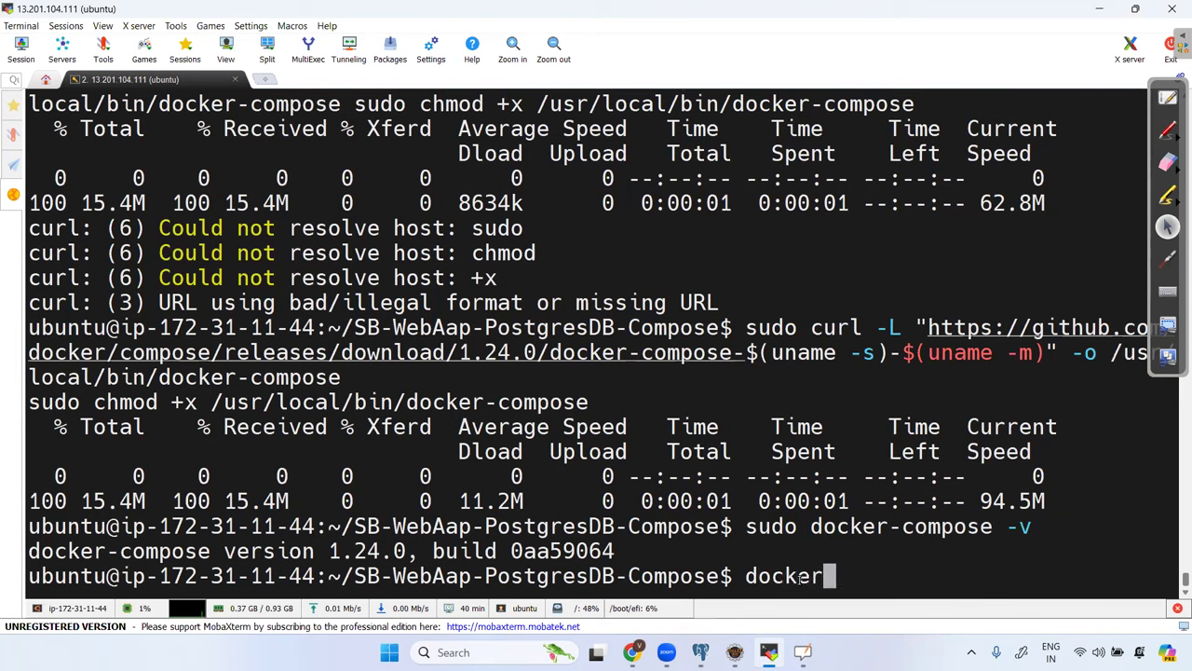
pyautogui.write('-comp')
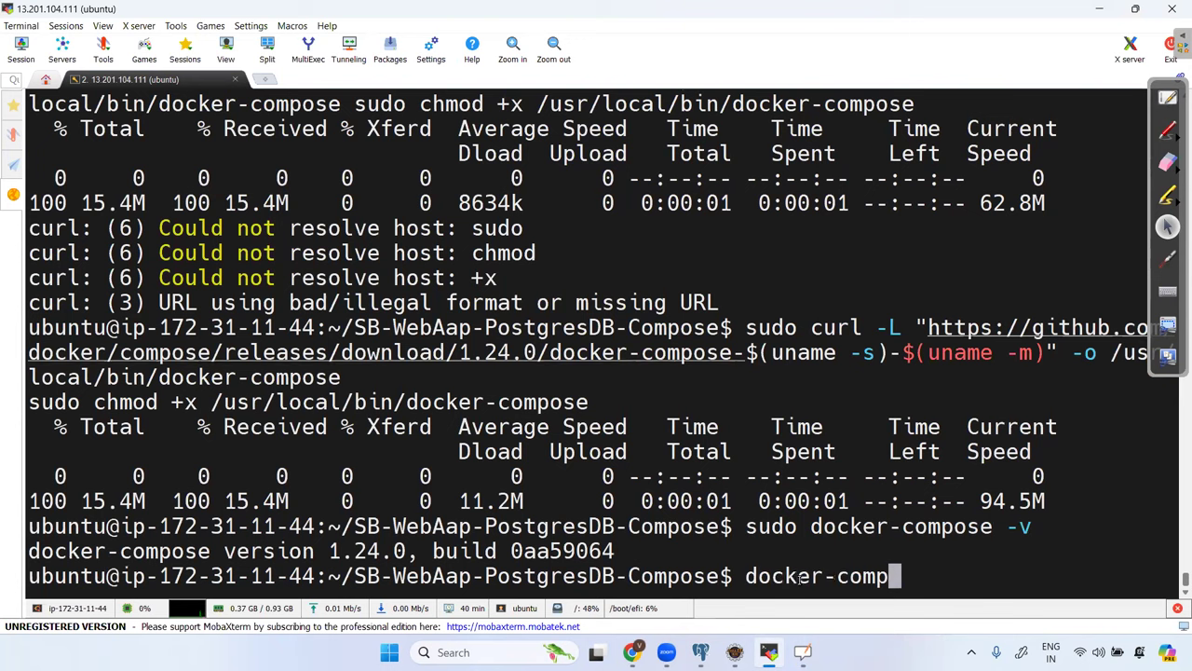
pyautogui.write('oser ')
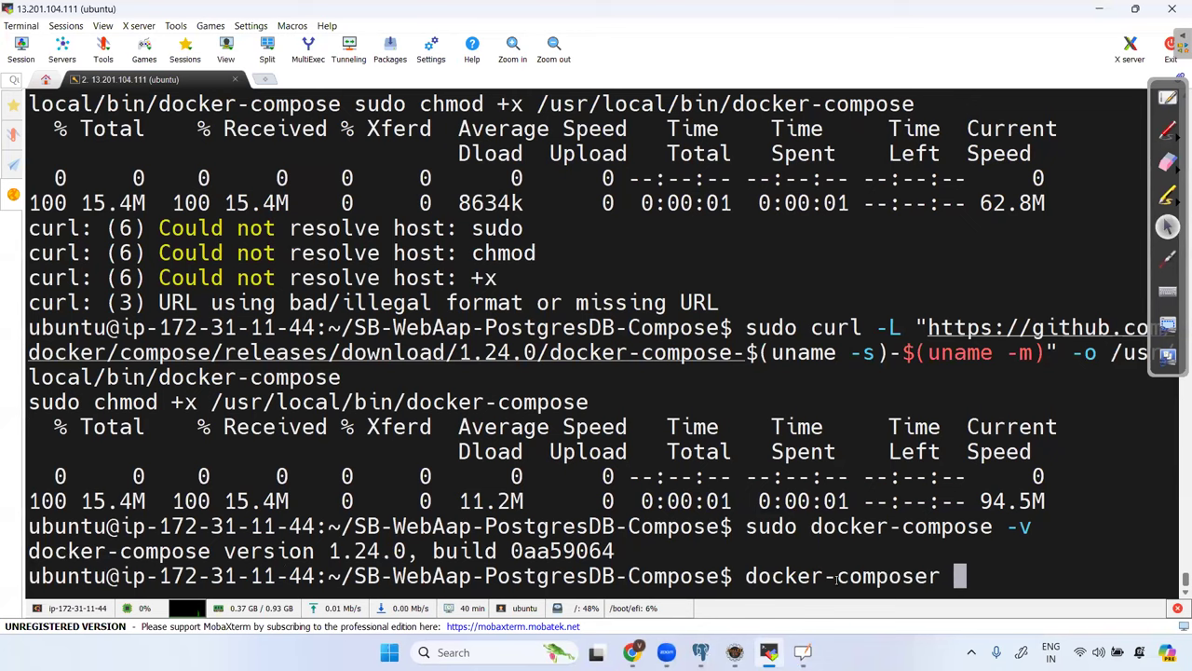
pyautogui.write('up')
pyautogui.press('Return')
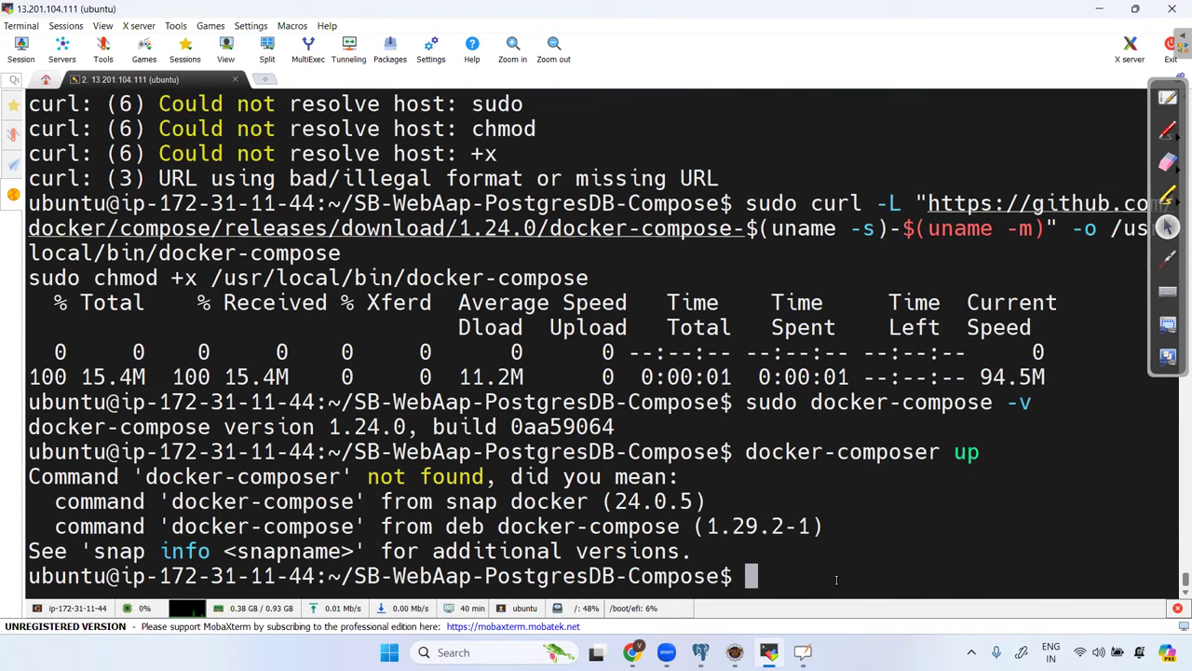
pyautogui.press('Up')
pyautogui.press('Left')
pyautogui.press('Left')
pyautogui.press('Left')
pyautogui.press('Left')
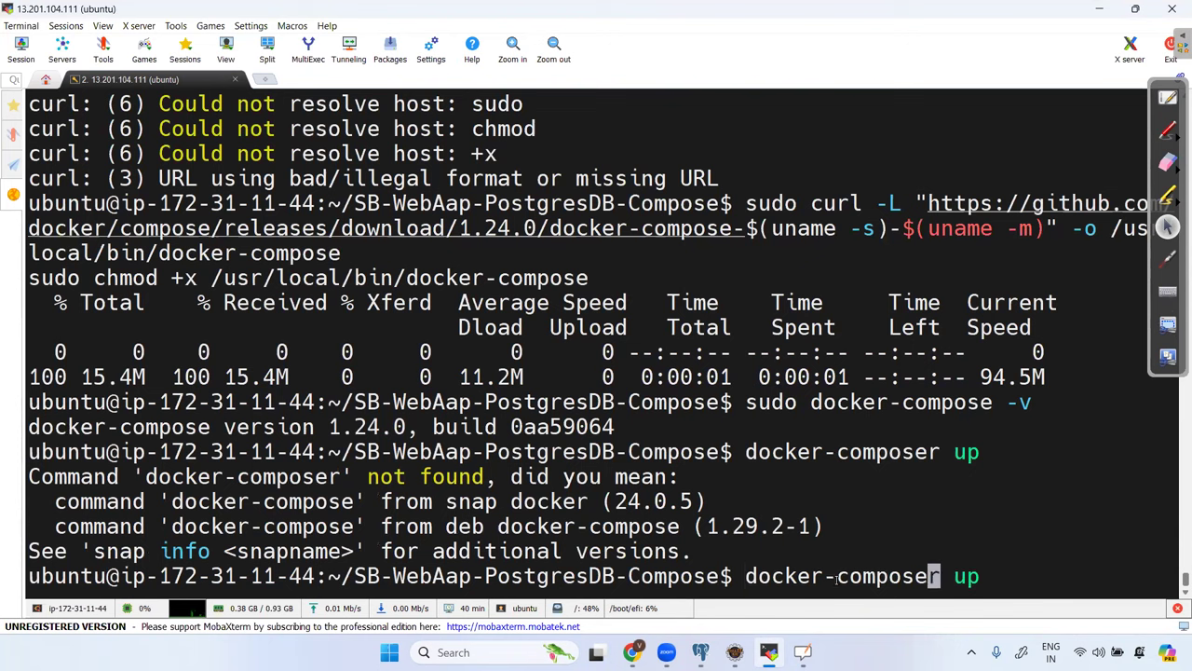
pyautogui.press('Delete')
pyautogui.press('Return')
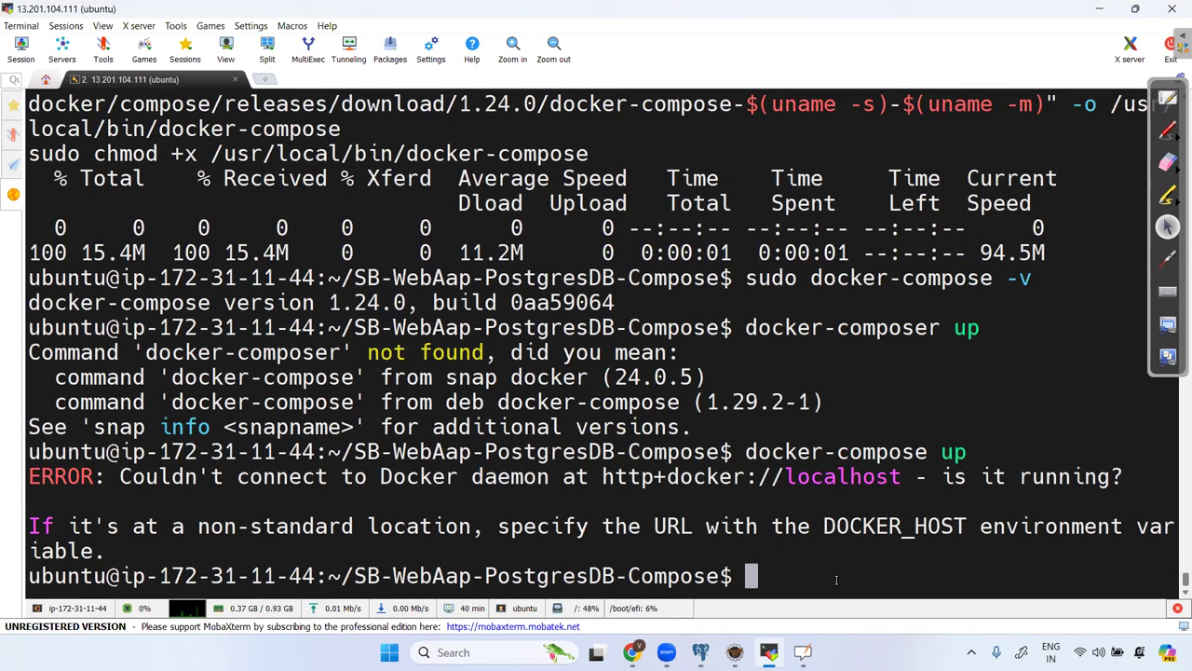
# Edit the recalled docker-compose up command to start with sudo
pyautogui.press('Up')
pyautogui.press('Left')
pyautogui.press('Left')
pyautogui.press('Left')
pyautogui.press('Left')
pyautogui.press('Left')
pyautogui.press('Left')
pyautogui.press('Left')
pyautogui.press('Left')
pyautogui.press('Left')
pyautogui.press('Left')
pyautogui.press('Left')
pyautogui.press('Left')
pyautogui.press('Left')
pyautogui.press('Left')
pyautogui.press('Left')
pyautogui.press('Left')
pyautogui.press('Left')
pyautogui.write('suod')
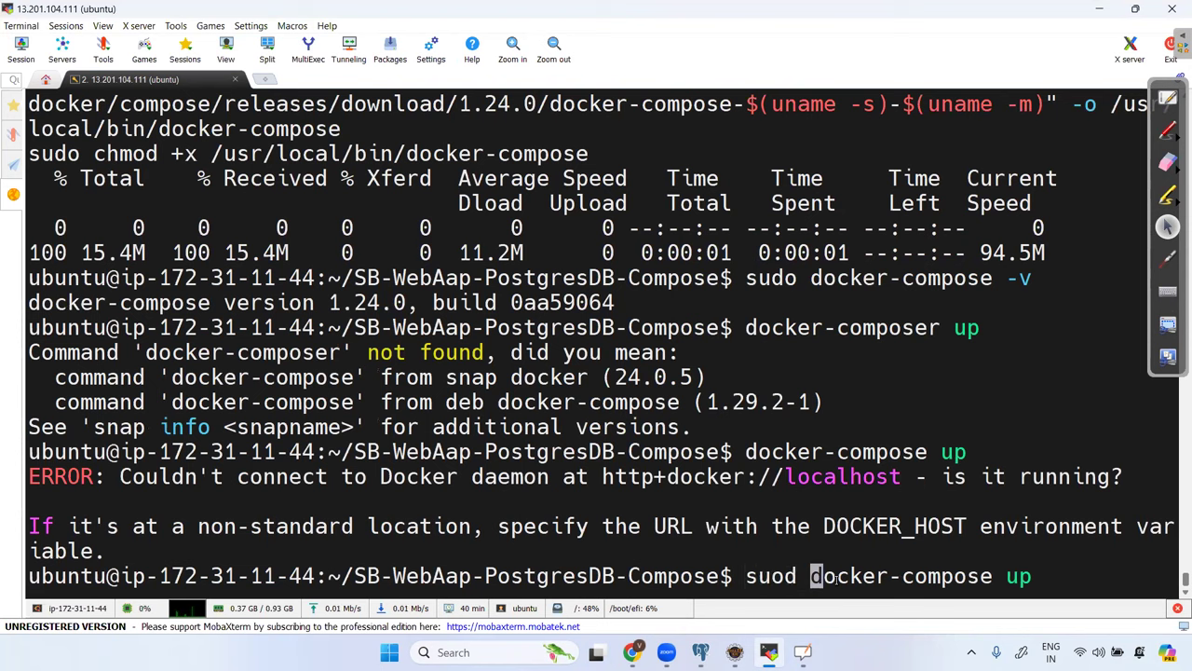
pyautogui.press('BackSpace')
pyautogui.press('BackSpace')
pyautogui.press('BackSpace')
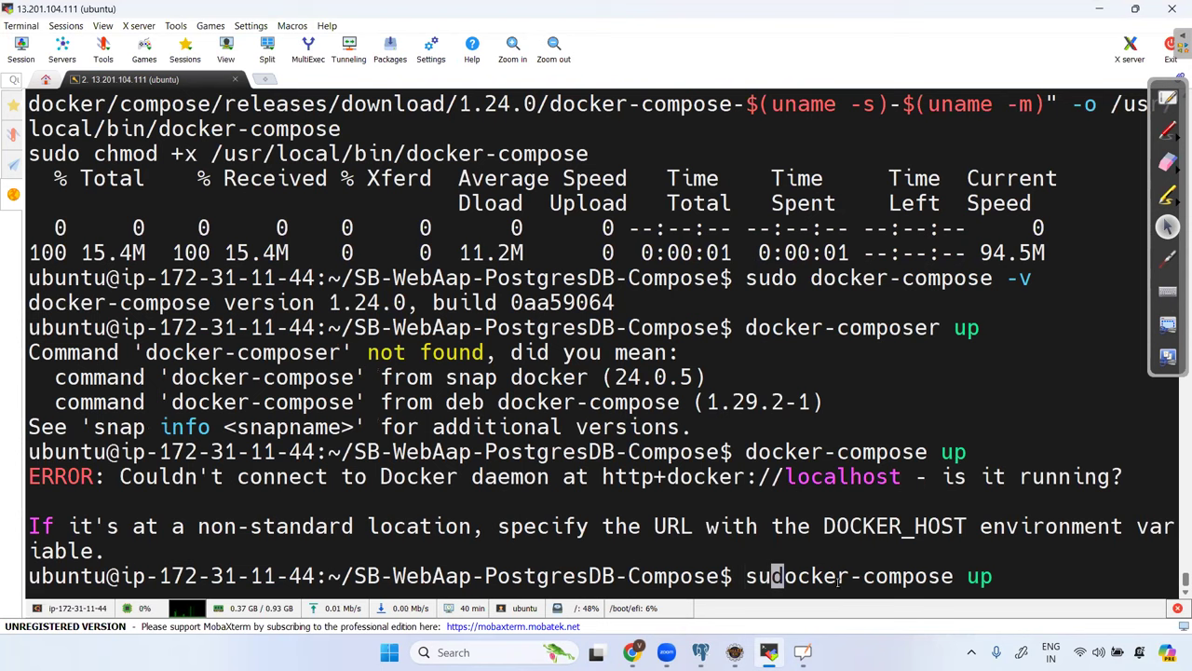
pyautogui.press('BackSpace')
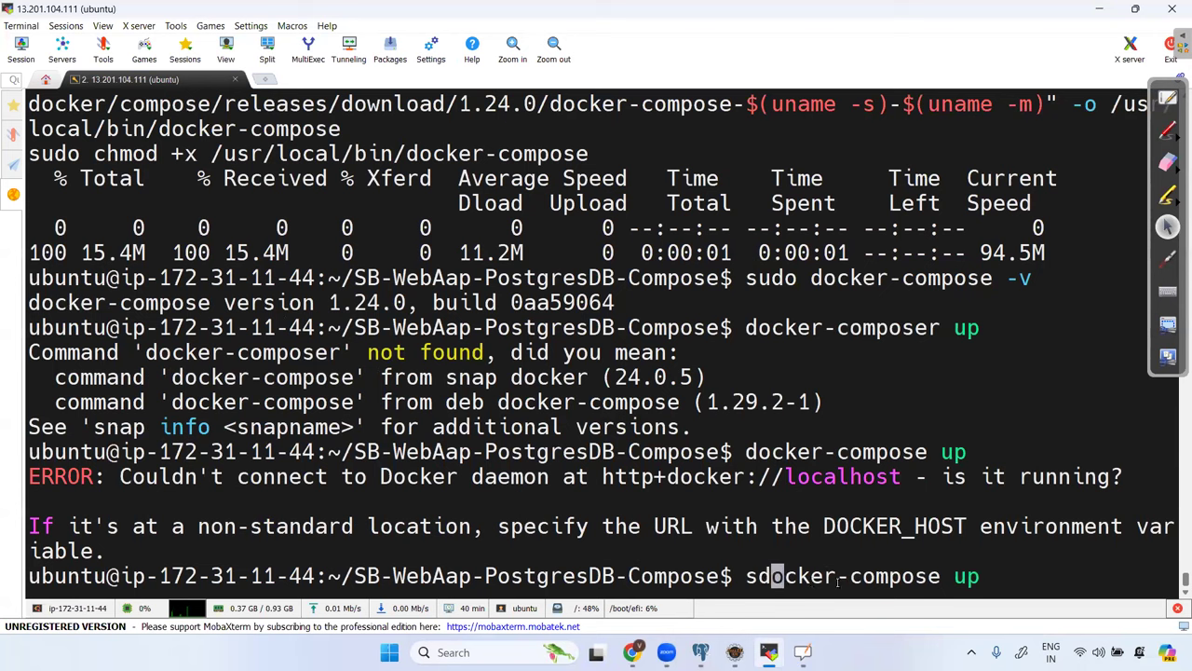
pyautogui.press('Delete')
pyautogui.press('BackSpace')
pyautogui.write('d')
pyautogui.press('Left')
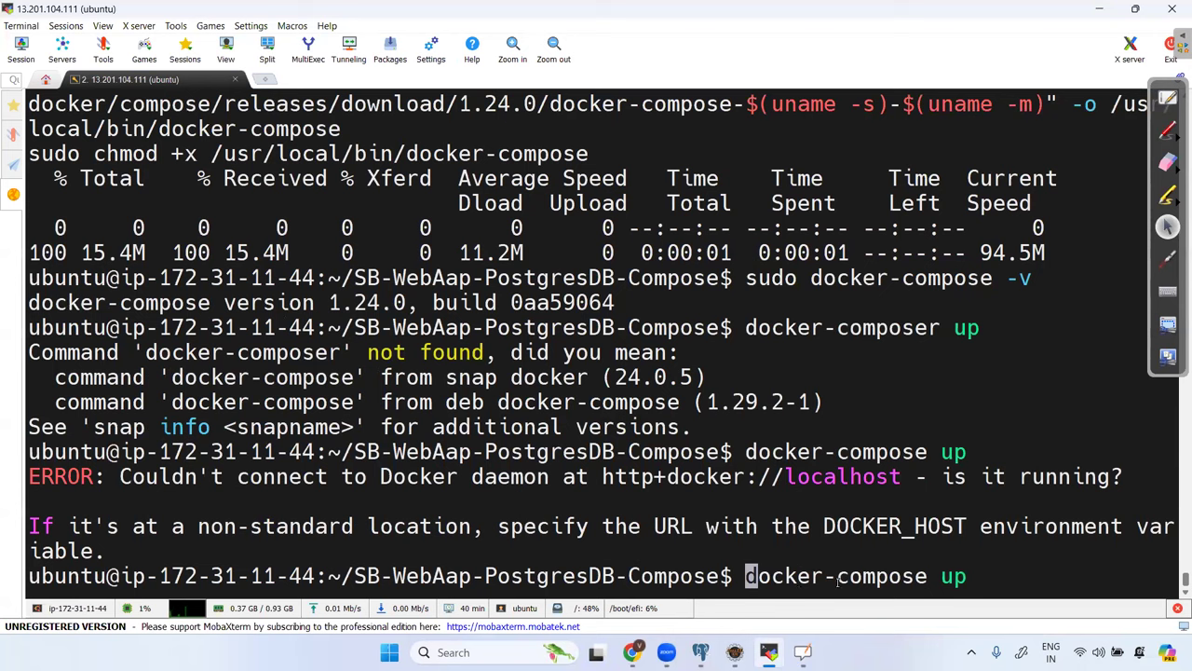
pyautogui.write('d')
pyautogui.press('BackSpace')
pyautogui.write('sudo')
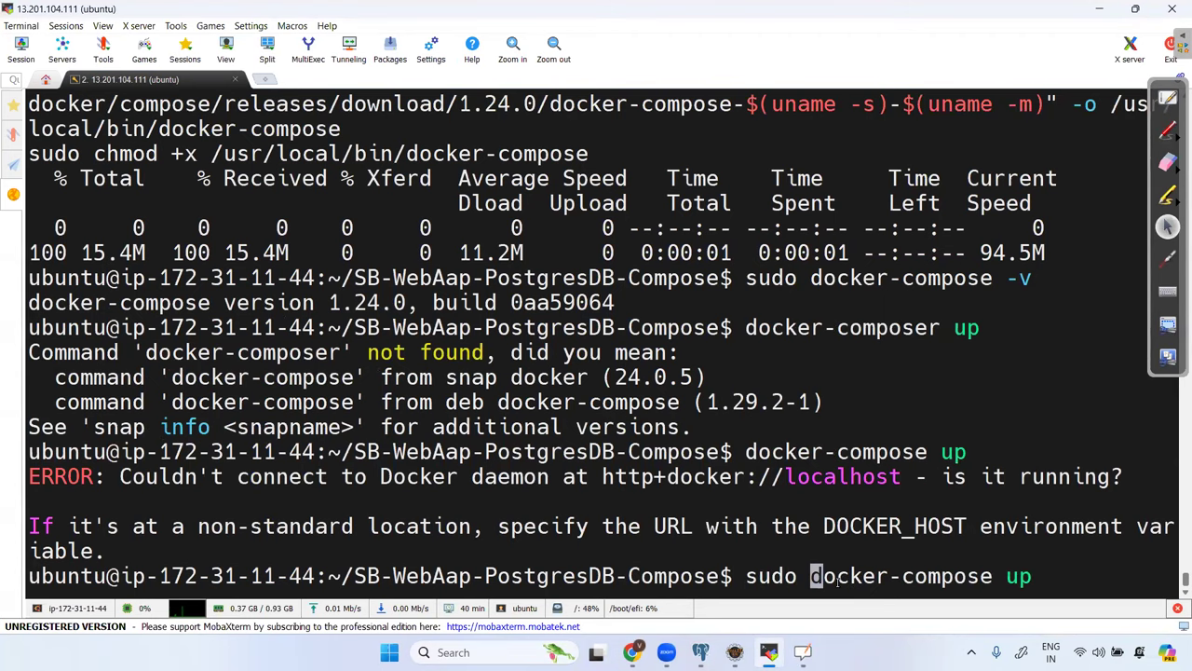
# Run 'sudo docker-compose up' and confirm the log shows Tomcat started on port 8080
pyautogui.press('Return')
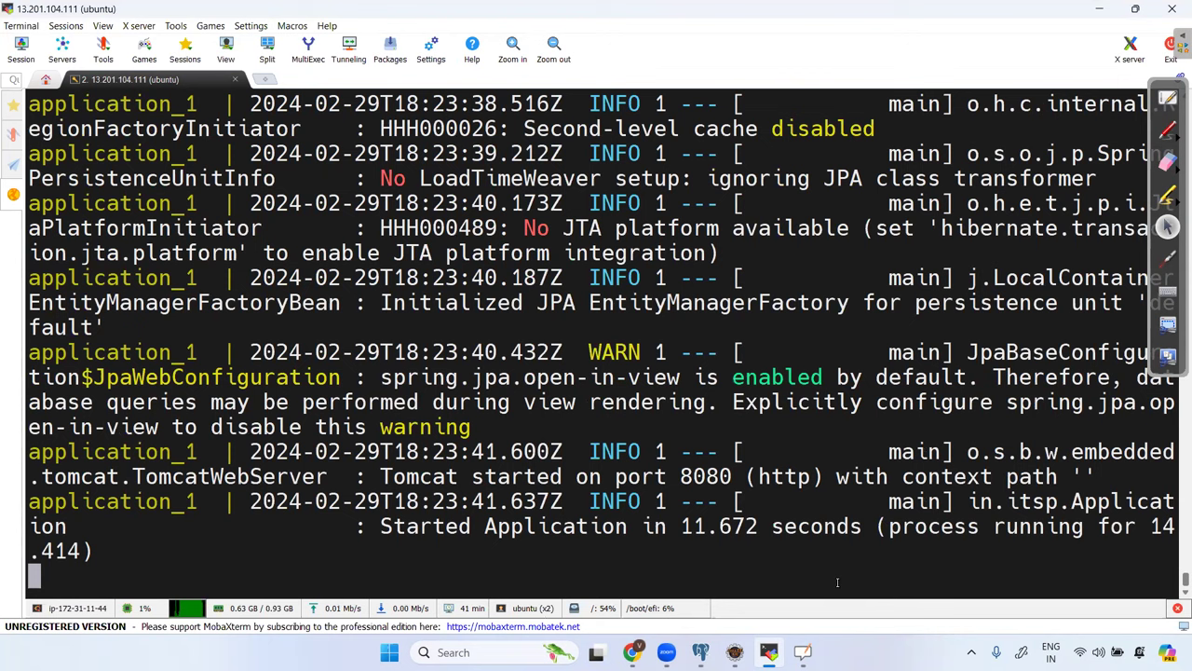
pyautogui.moveTo(681, 477); pyautogui.dragTo(733, 476)
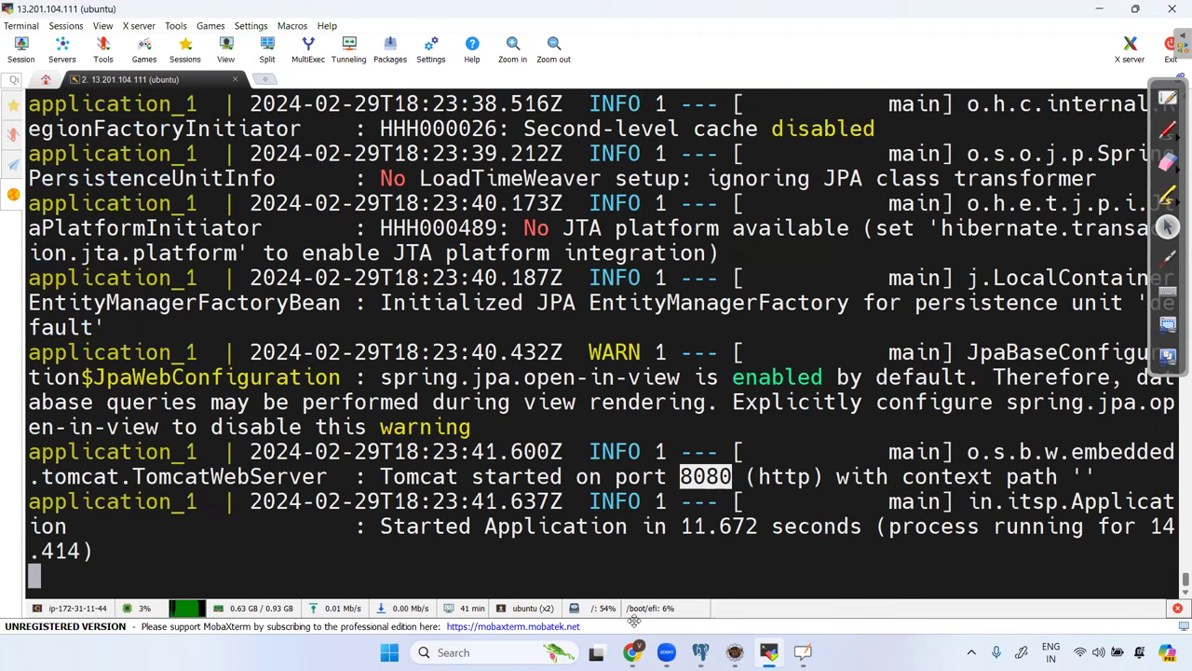
pyautogui.hotkey('alt', 'Tab')
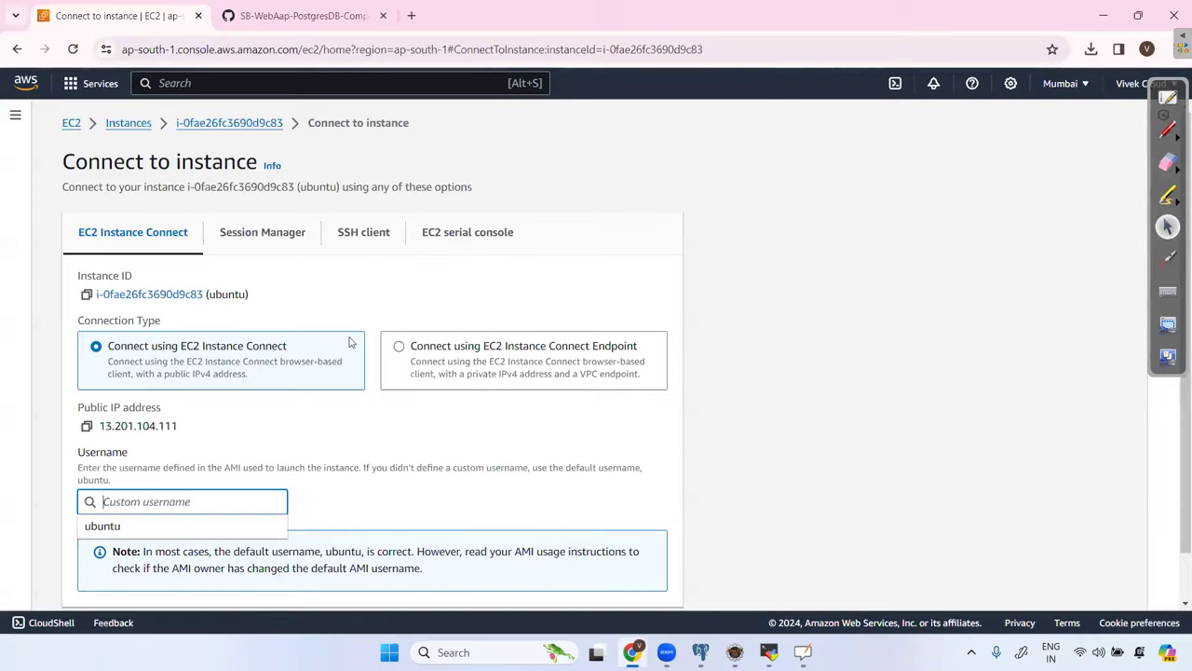
# Open the ubuntu instance's launch-wizard-18 security group from the EC2 Instances list
pyautogui.click(72, 127)
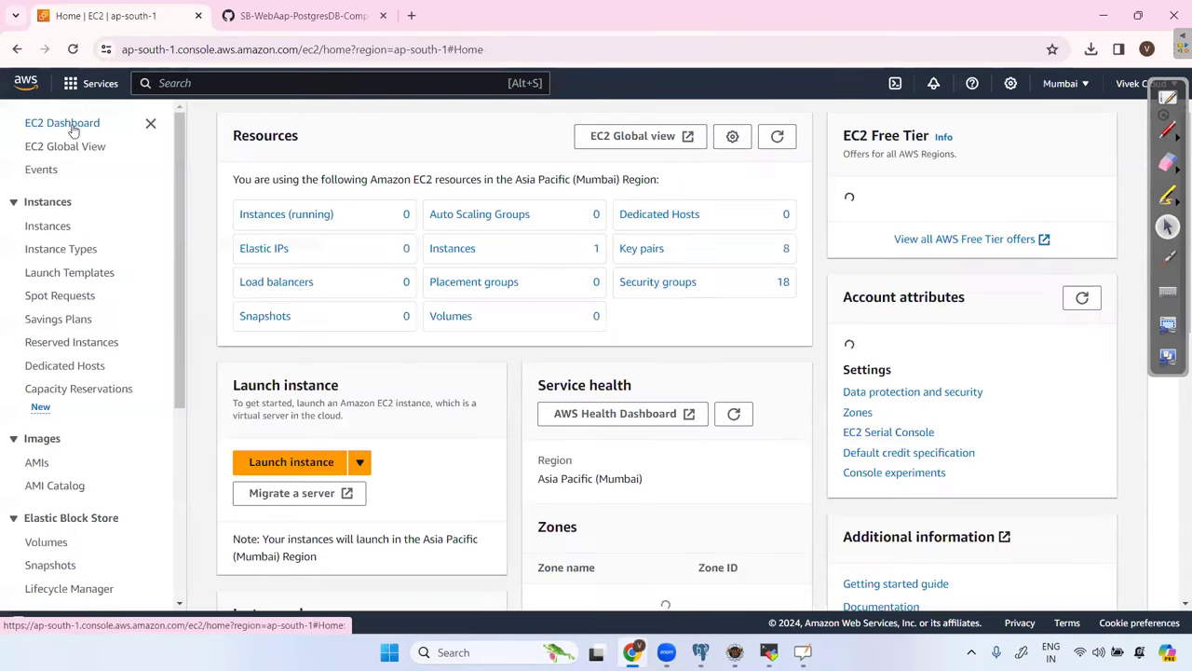
pyautogui.click(288, 216)
pyautogui.click(206, 231)
pyautogui.click(525, 354)
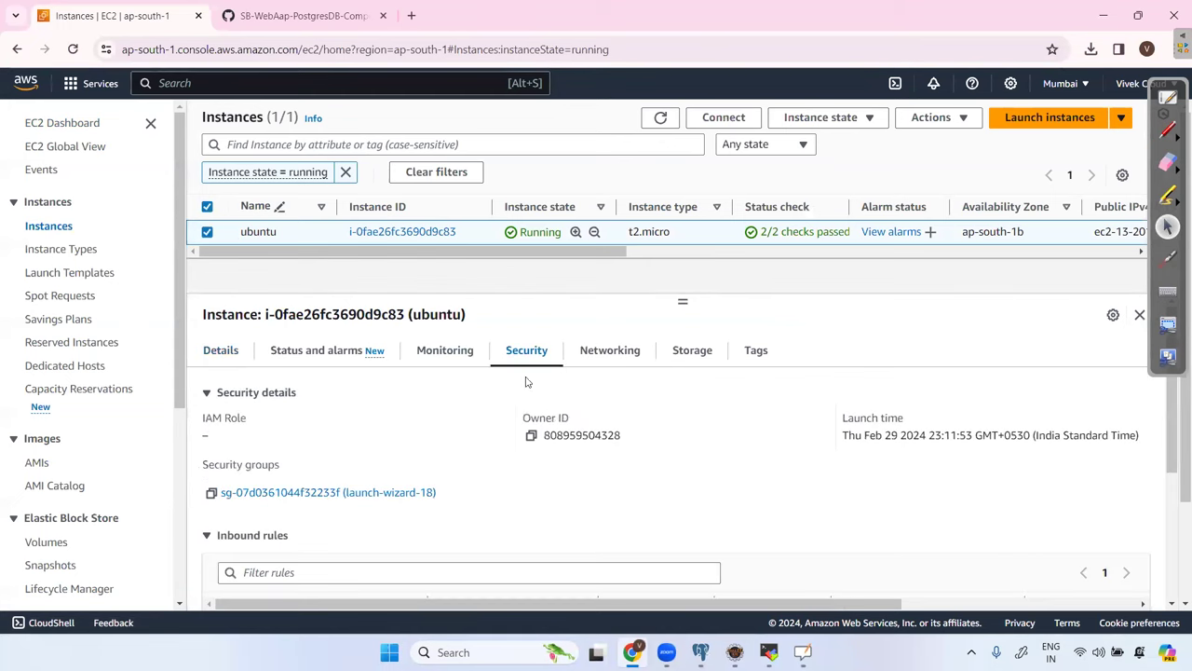
pyautogui.click(321, 491)
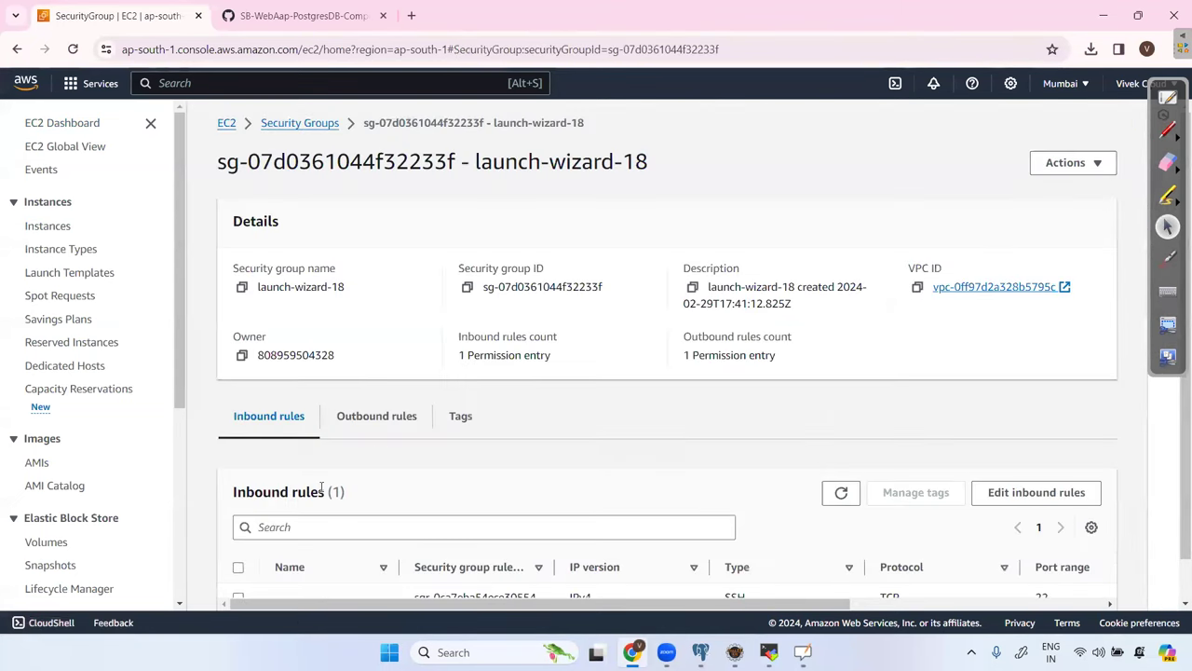
# Add and save an inbound Custom TCP rule for port 8080 from Anywhere-IPv4
pyautogui.scroll(-1, 417, 481)
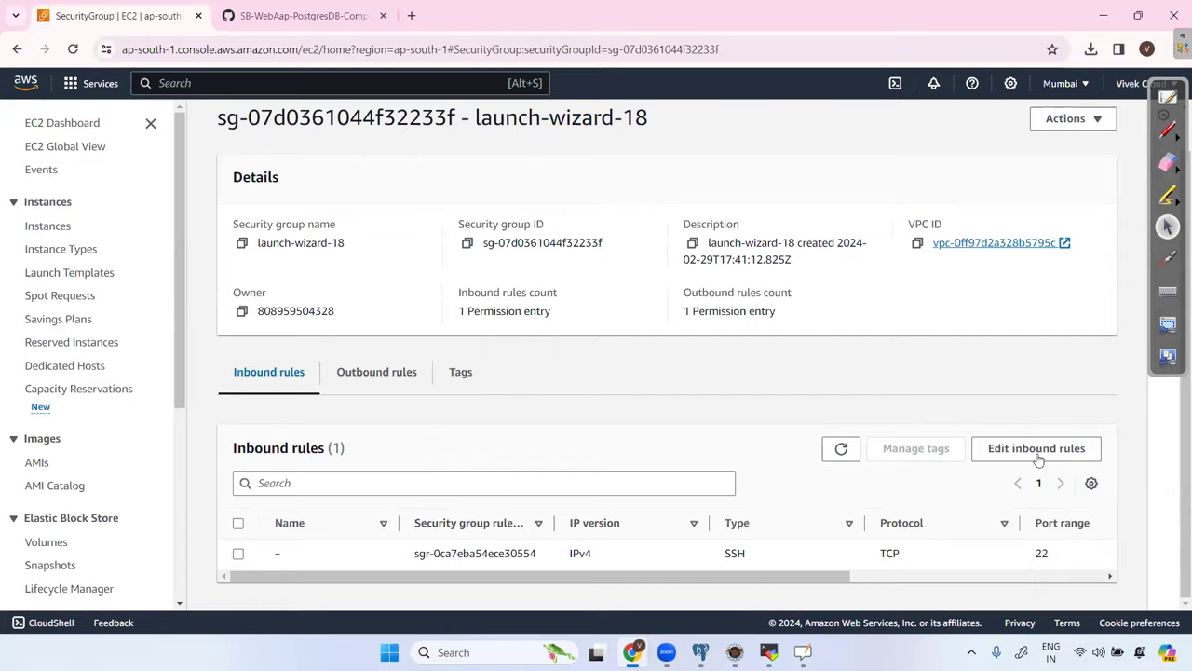
pyautogui.click(1036, 448)
pyautogui.click(274, 346)
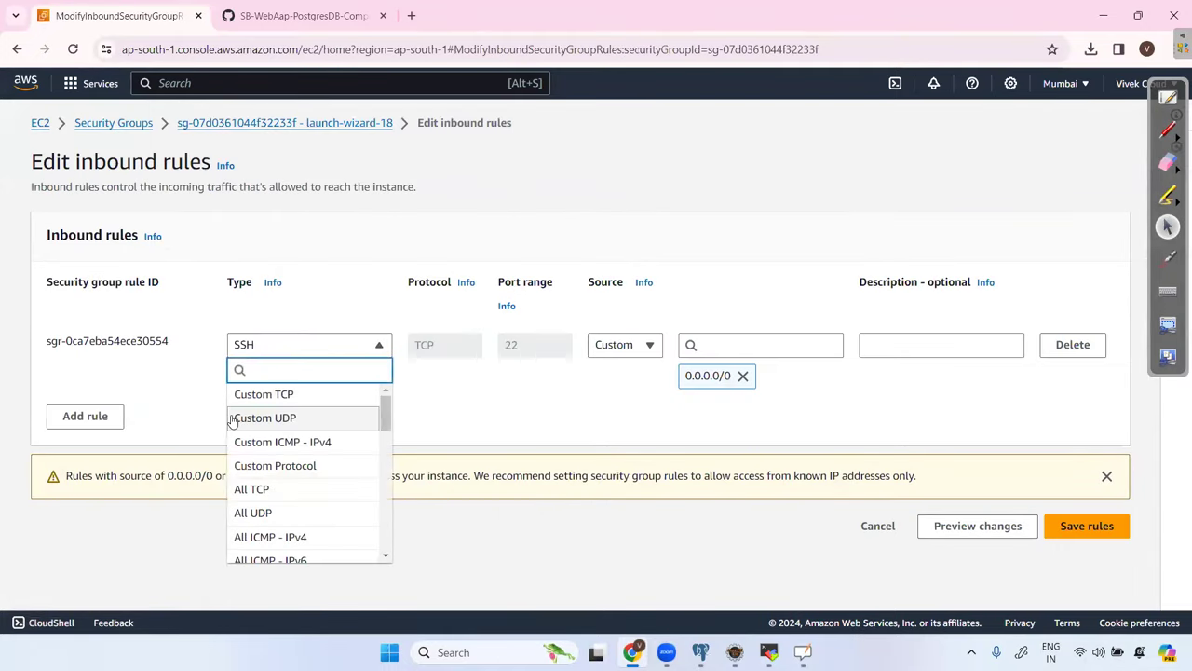
pyautogui.click(102, 416)
pyautogui.click(365, 419)
pyautogui.click(365, 420)
pyautogui.click(545, 422)
pyautogui.write('8080')
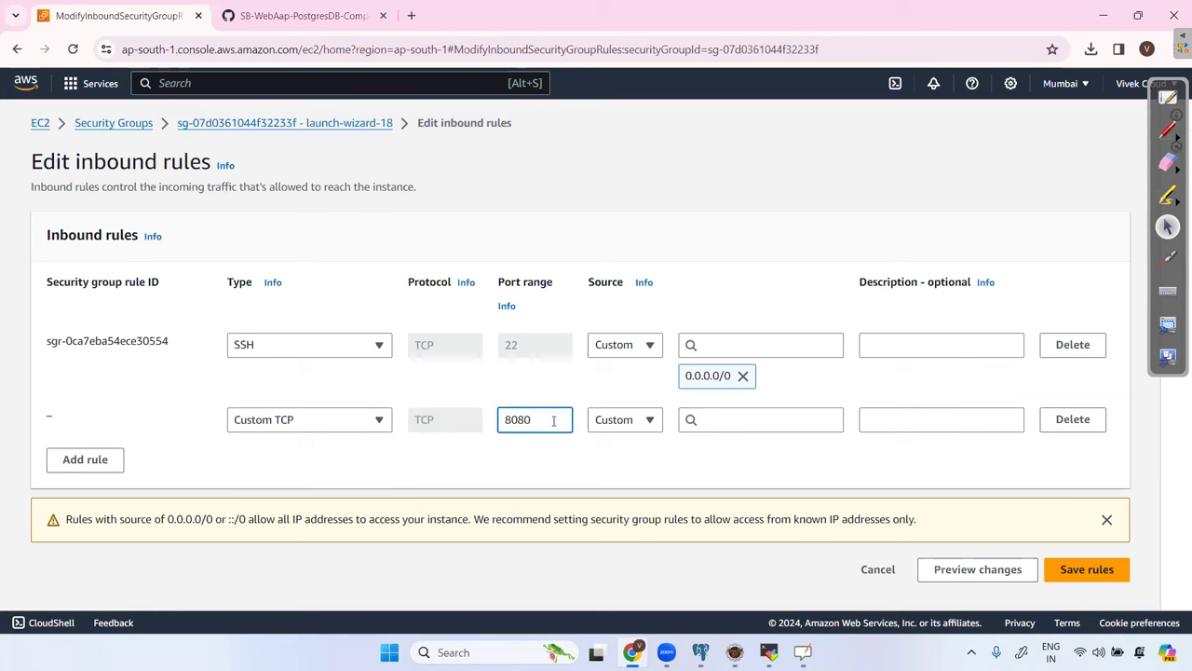
pyautogui.click(625, 419)
pyautogui.click(634, 467)
pyautogui.scroll(-1, 1024, 573)
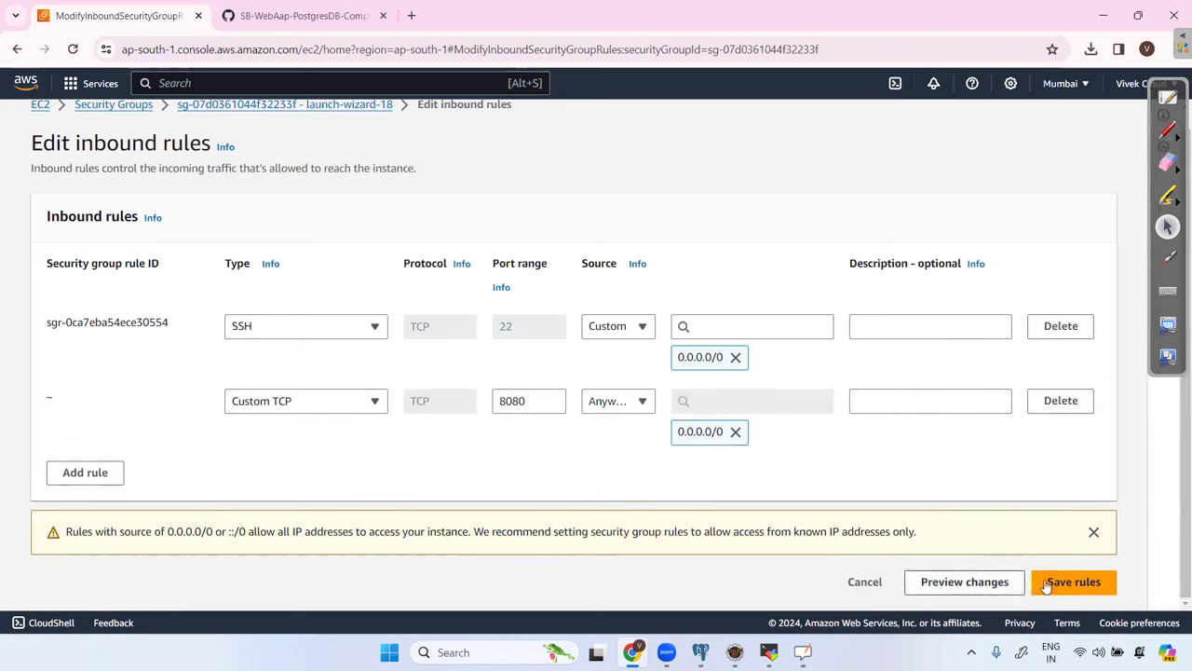
pyautogui.click(1071, 582)
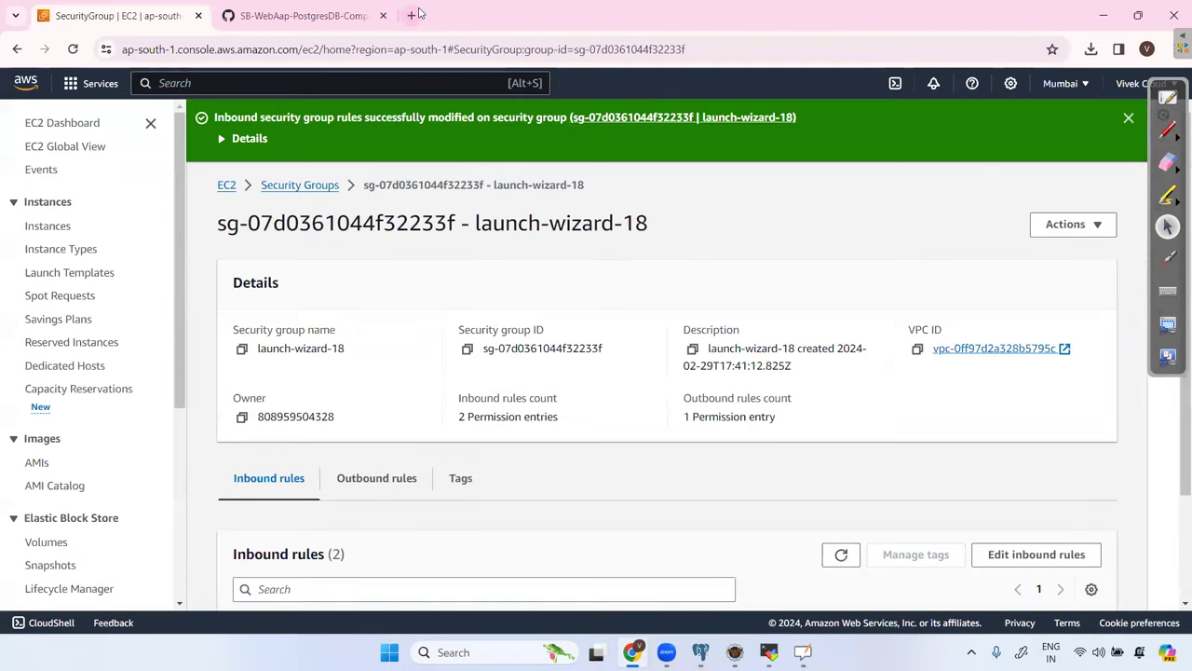
# Open a new browser tab and view the instance summary with its public IP
pyautogui.click(411, 15)
pyautogui.click(131, 15)
pyautogui.scroll(-1, 450, 494)
pyautogui.scroll(1, 372, 373)
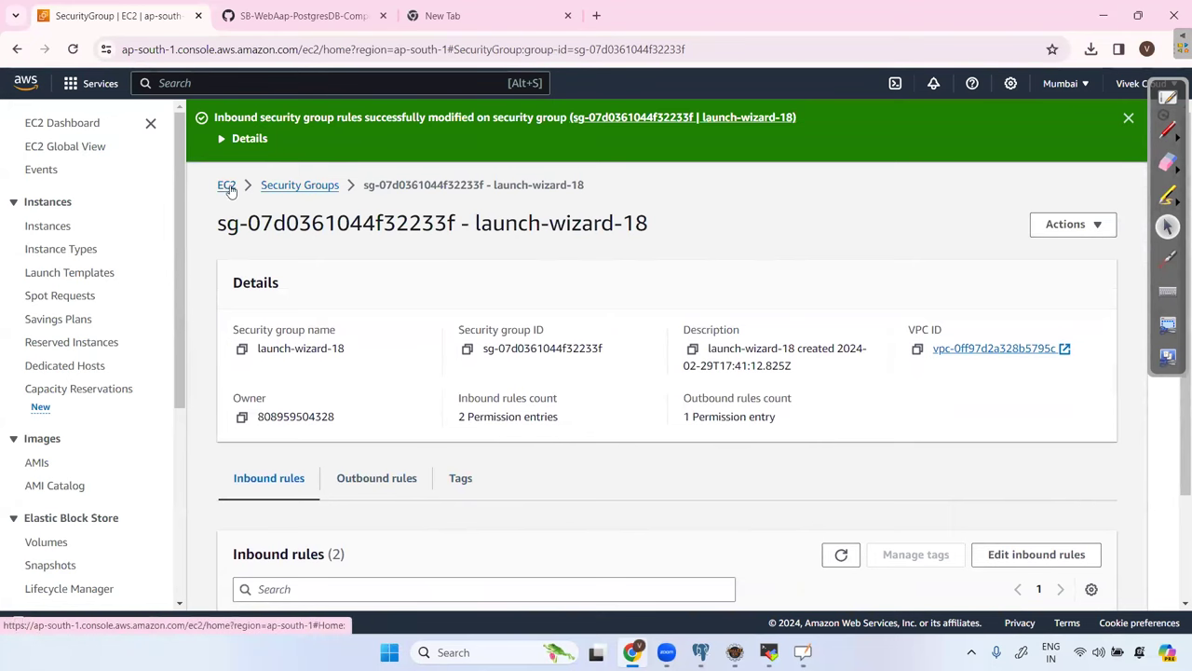
pyautogui.click(230, 187)
pyautogui.click(279, 213)
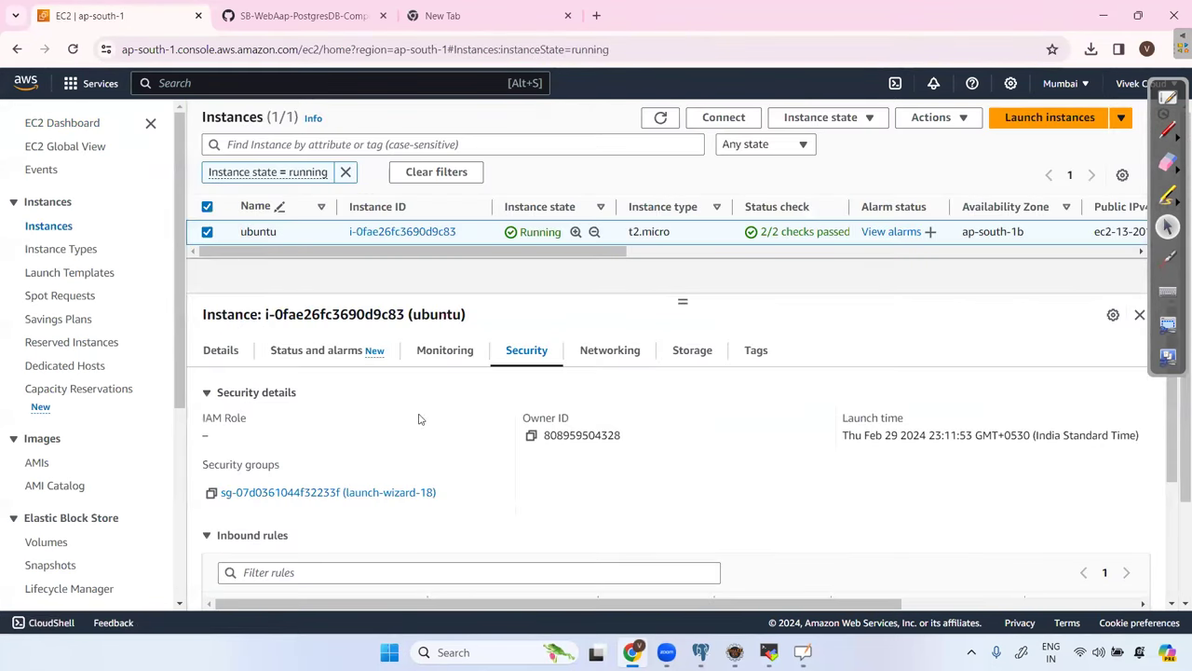
pyautogui.click(221, 350)
pyautogui.scroll(-1, 522, 391)
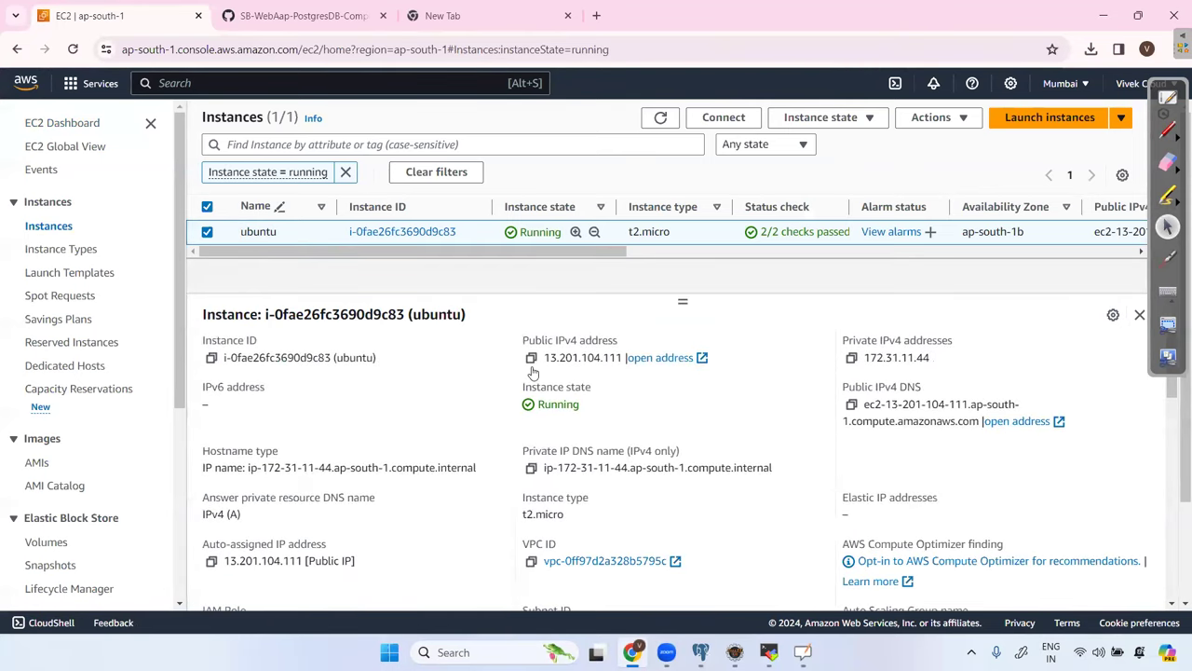
pyautogui.click(442, 16)
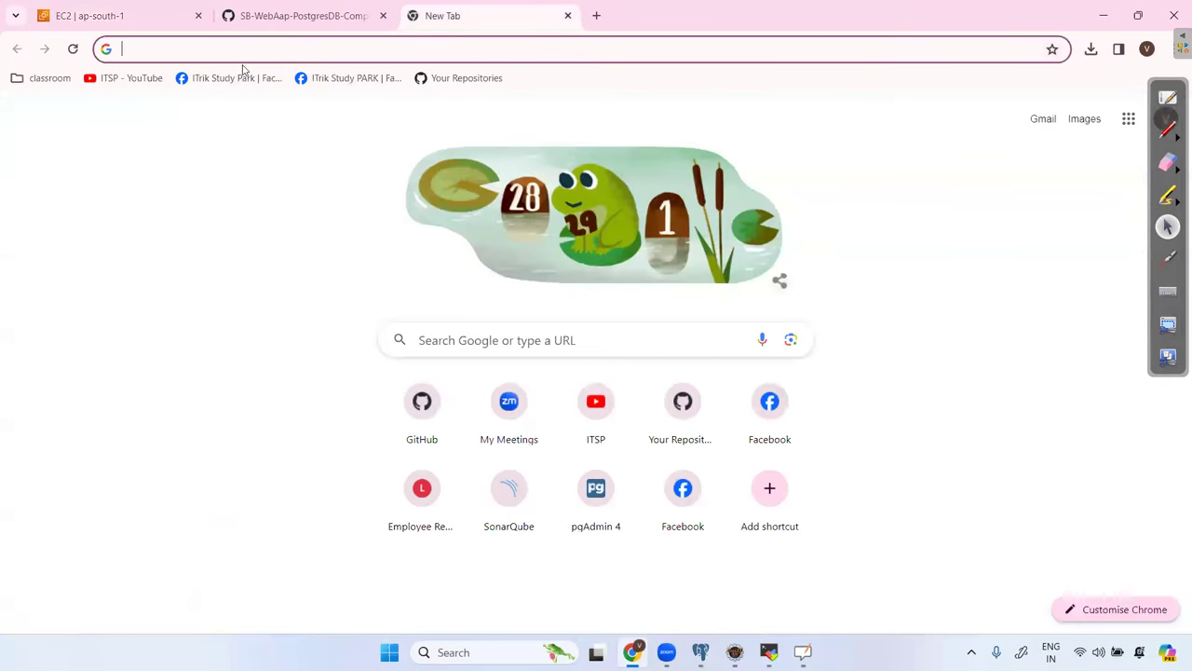
# Load the app at the instance's public IP on port 8080 (13.201.104.111:8080)
pyautogui.write('13.201.104.111')
pyautogui.write(':')
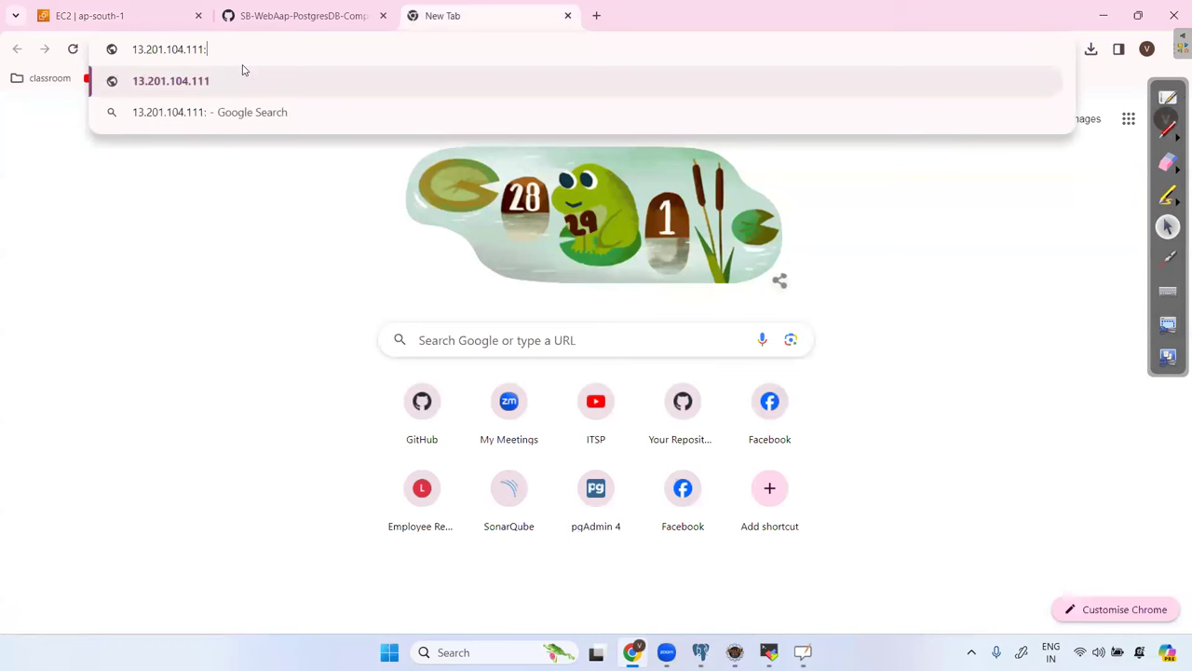
pyautogui.write('8080')
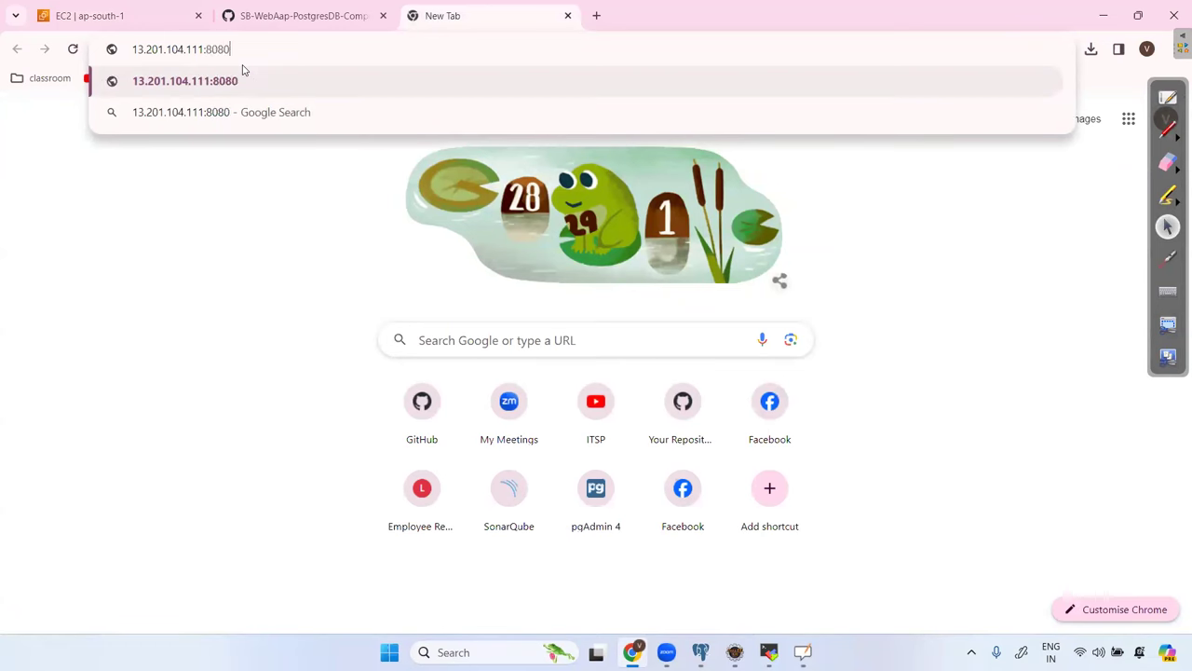
pyautogui.press('Return')
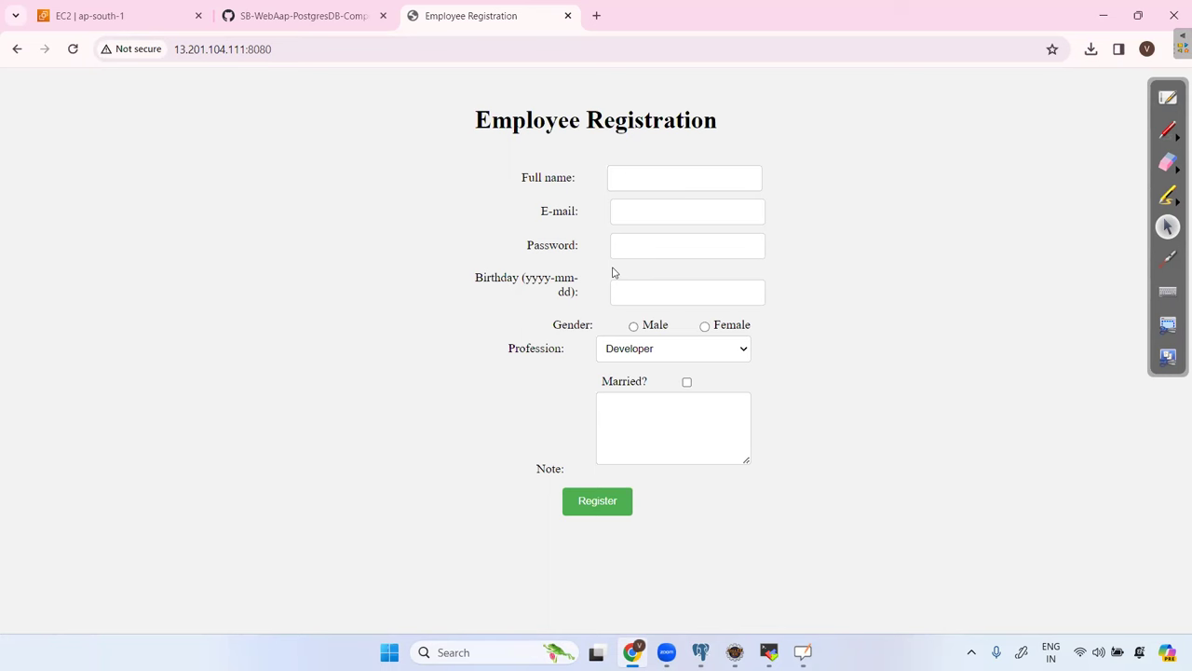
# Fill in the employee's full name, e-mail and password using saved suggestions
pyautogui.click(669, 184)
pyautogui.click(672, 214)
pyautogui.click(661, 210)
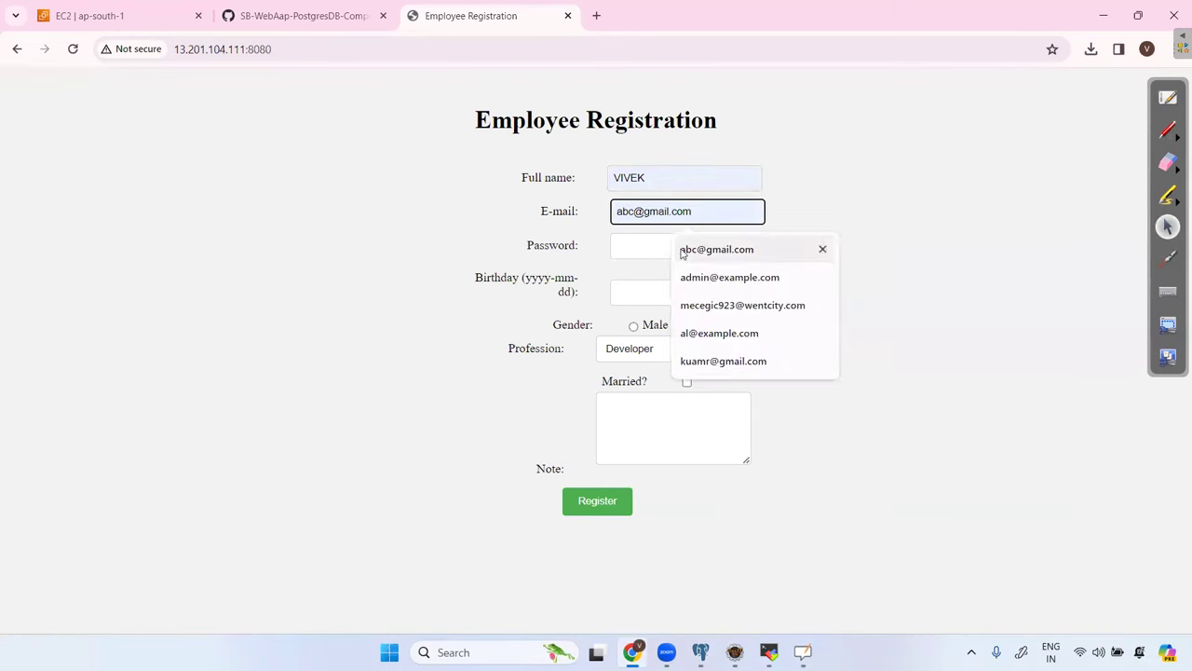
pyautogui.click(679, 250)
pyautogui.click(653, 249)
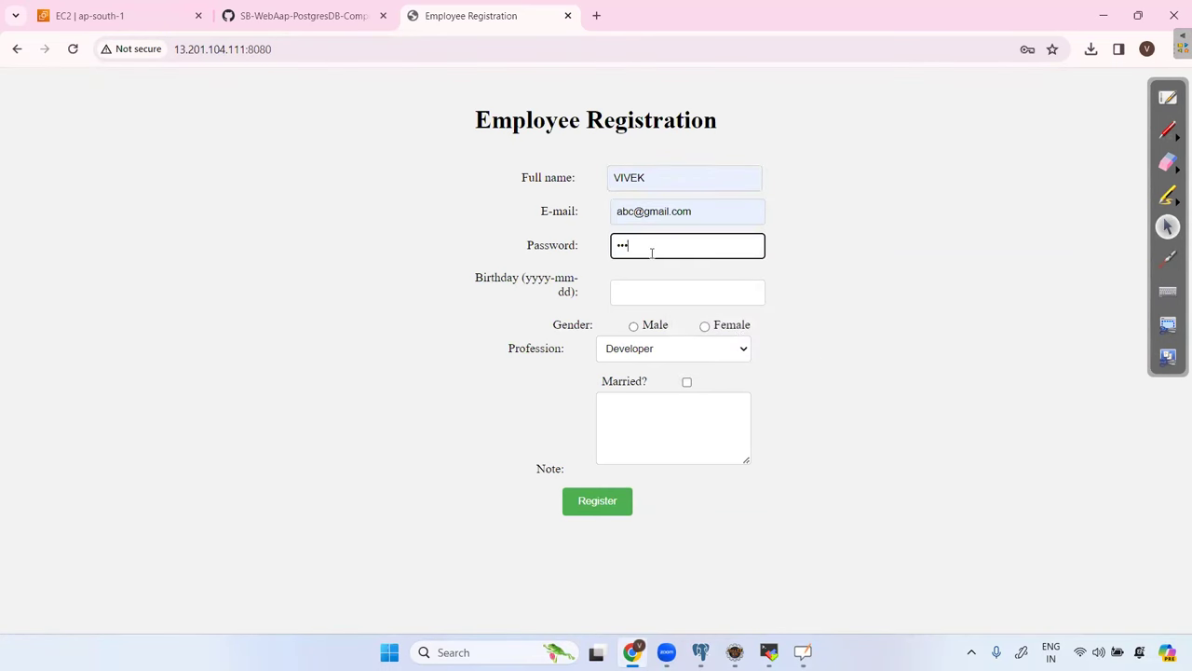
# Set birthday 12-12-2024, Male, DevOps, married, note 'qw', and register the employee
pyautogui.click(649, 289)
pyautogui.click(684, 329)
pyautogui.click(634, 326)
pyautogui.click(641, 352)
pyautogui.click(643, 394)
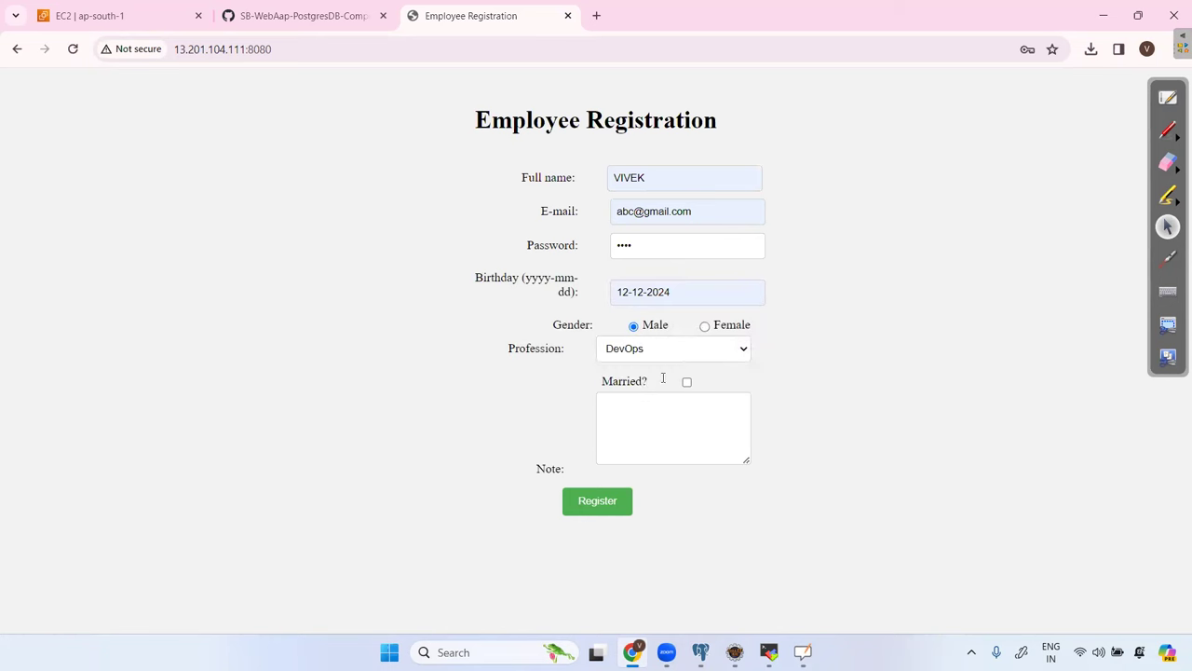
pyautogui.click(687, 383)
pyautogui.click(632, 424)
pyautogui.write('qw')
pyautogui.click(620, 507)
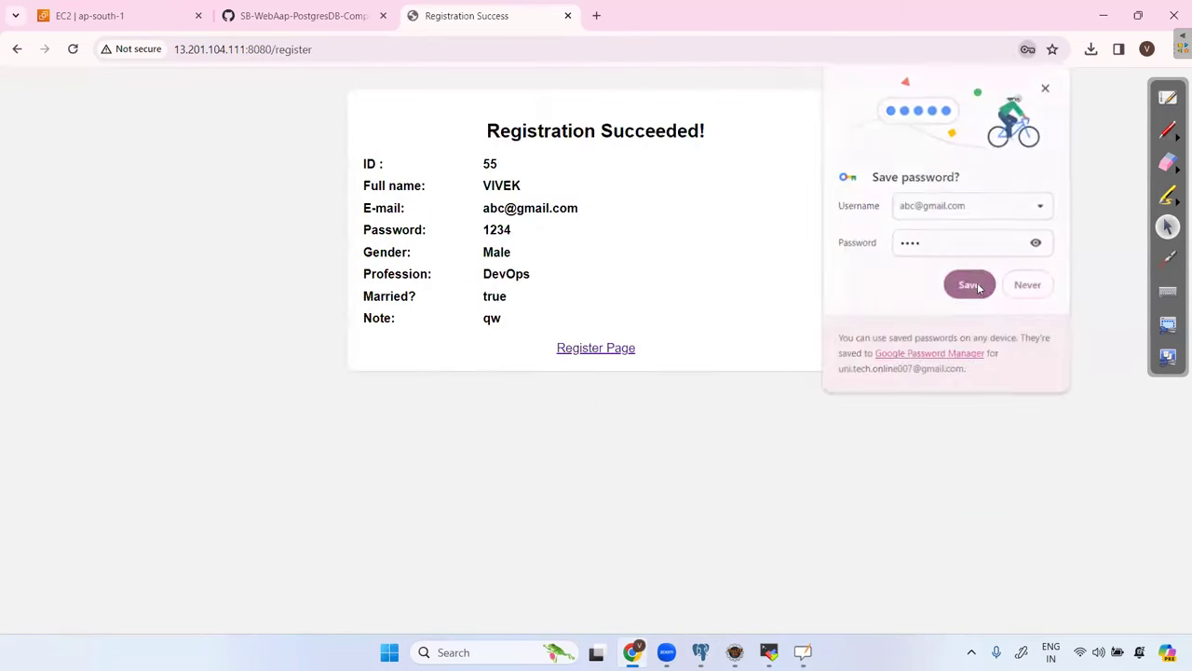
# Dismiss the password prompts, note the new record ID 55, and return to the registration form
pyautogui.click(968, 285)
pyautogui.click(730, 269)
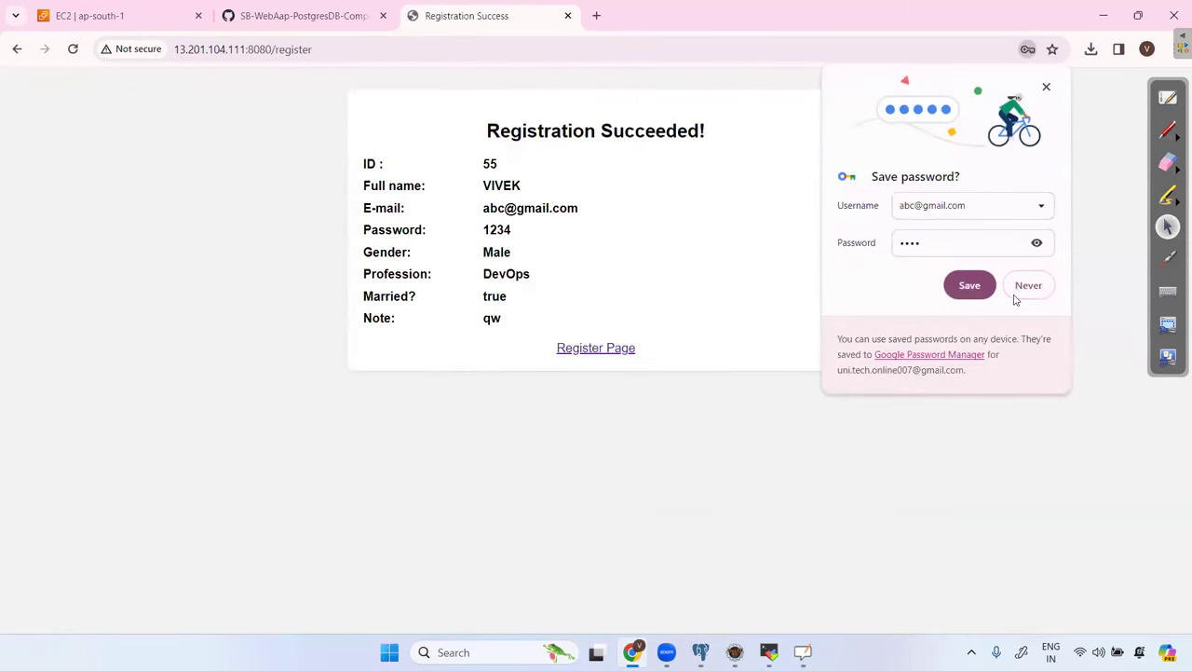
pyautogui.click(1015, 296)
pyautogui.moveTo(352, 163); pyautogui.dragTo(508, 164)
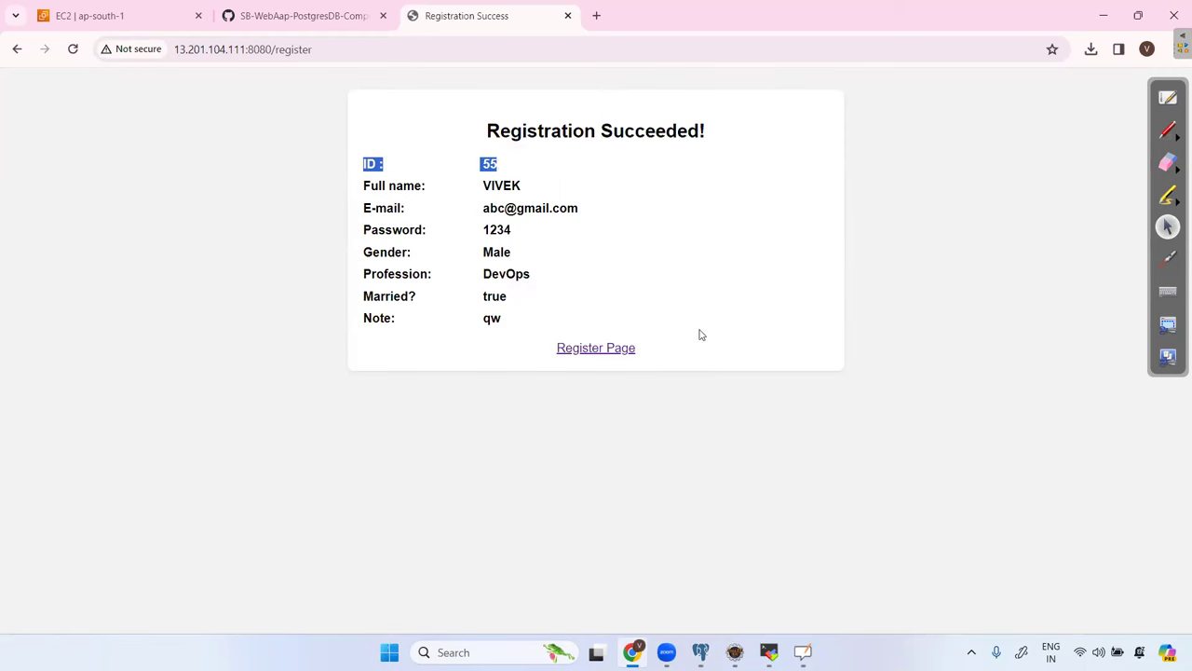
pyautogui.click(596, 347)
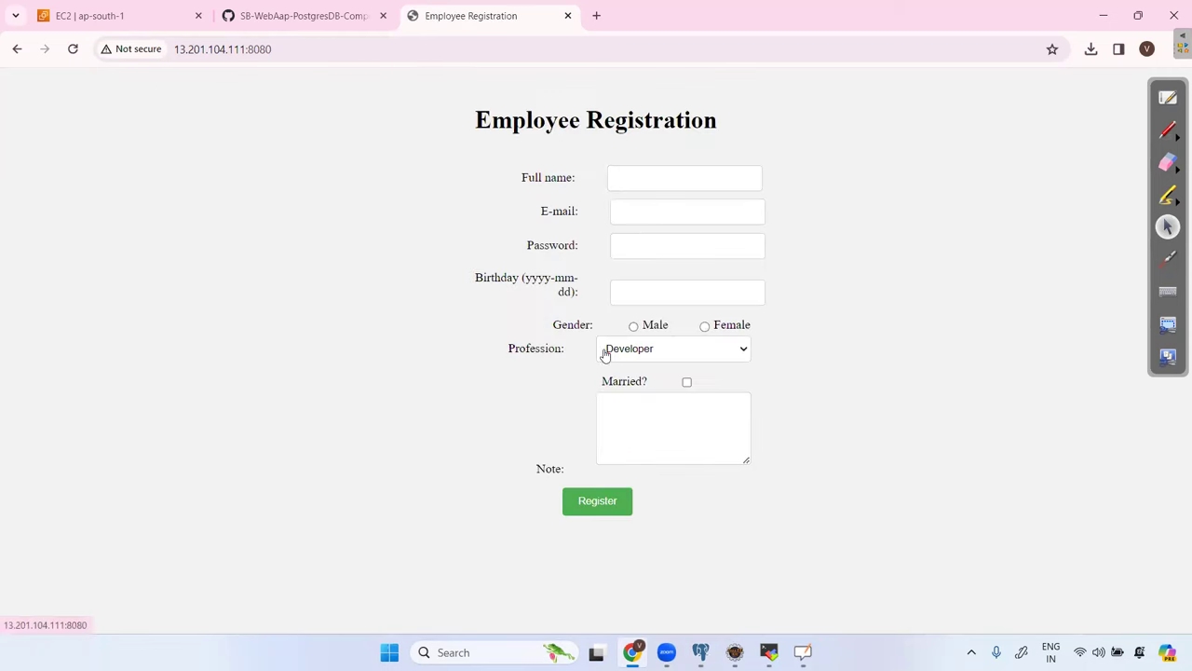
# Replace the leftover full name, then fill in a saved e-mail and a password
pyautogui.click(641, 177)
pyautogui.click(634, 212)
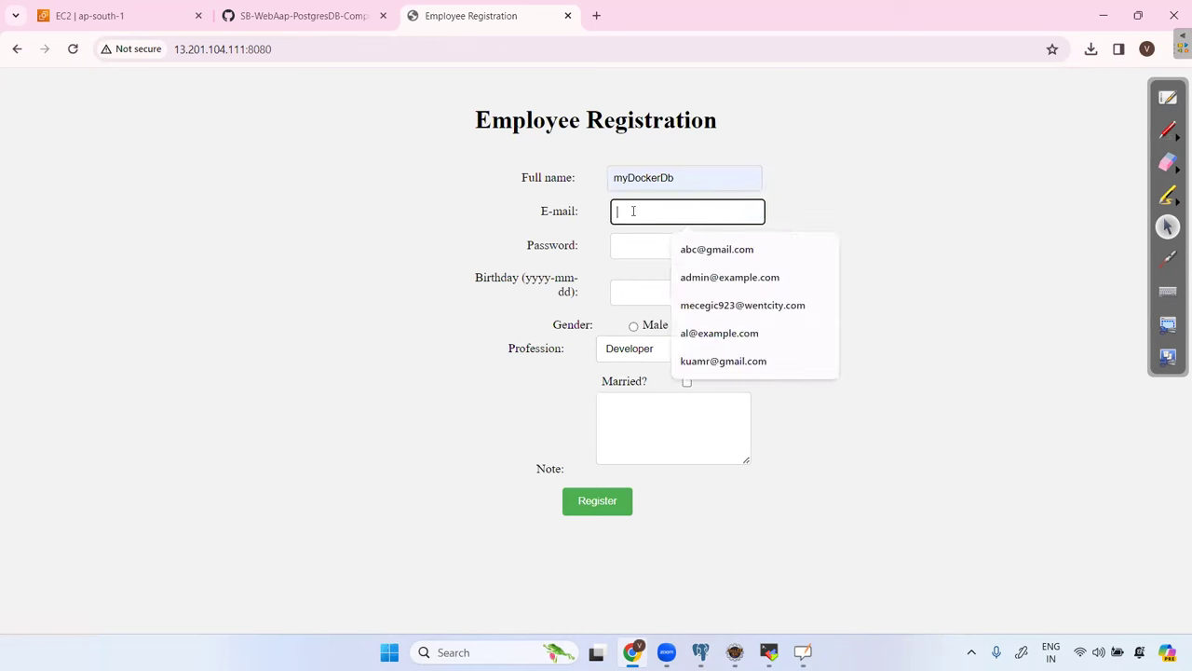
pyautogui.moveTo(687, 181); pyautogui.dragTo(516, 184)
pyautogui.press('BackSpace')
pyautogui.write('tes')
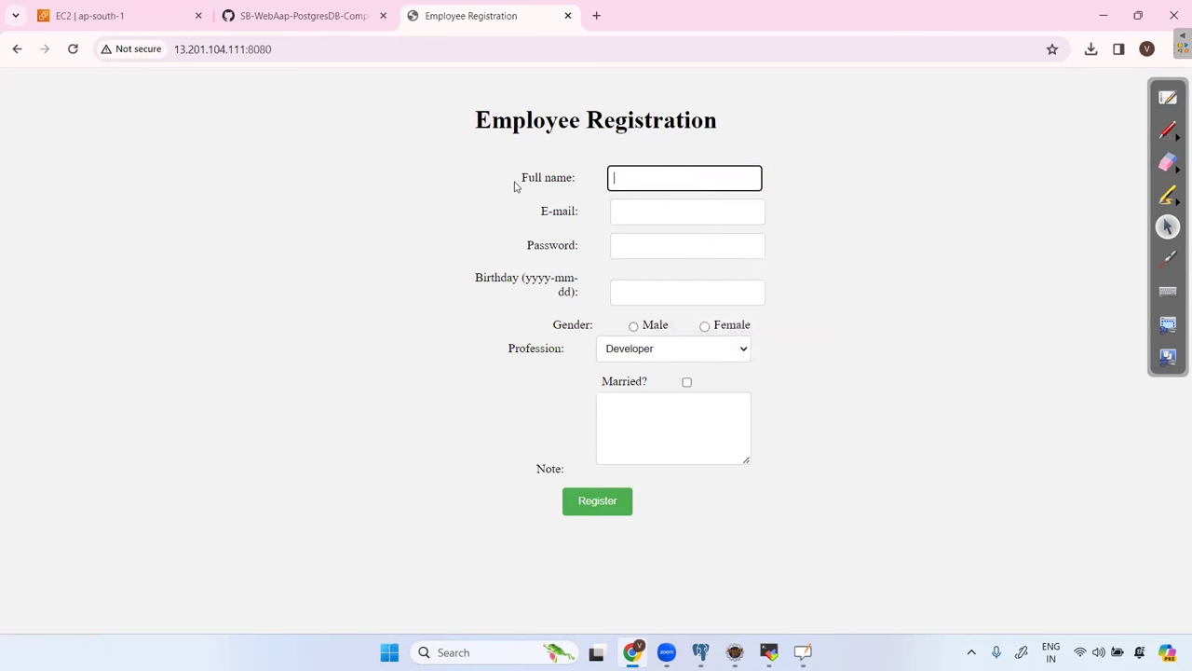
pyautogui.press('BackSpace')
pyautogui.press('BackSpace')
pyautogui.write('am')
pyautogui.click(636, 212)
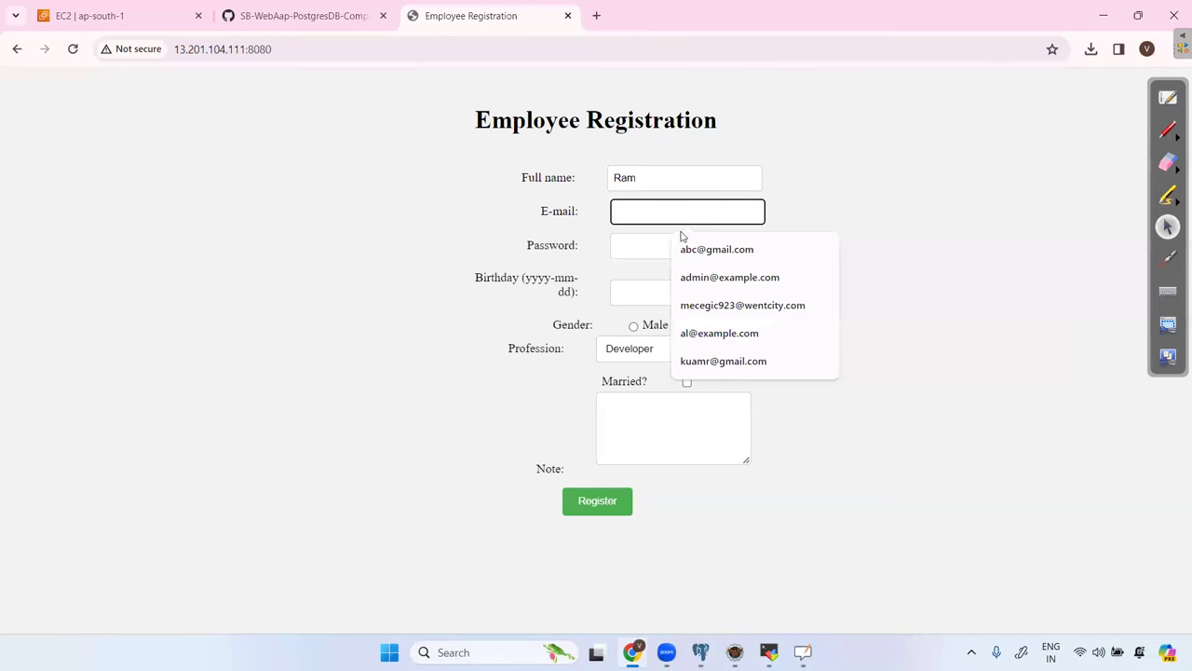
pyautogui.click(732, 365)
pyautogui.click(639, 245)
pyautogui.write('1')
# Set birthday 12-12-2024, Male, Tester, married, note 'HI ITSP', and register as ID 18
pyautogui.click(637, 292)
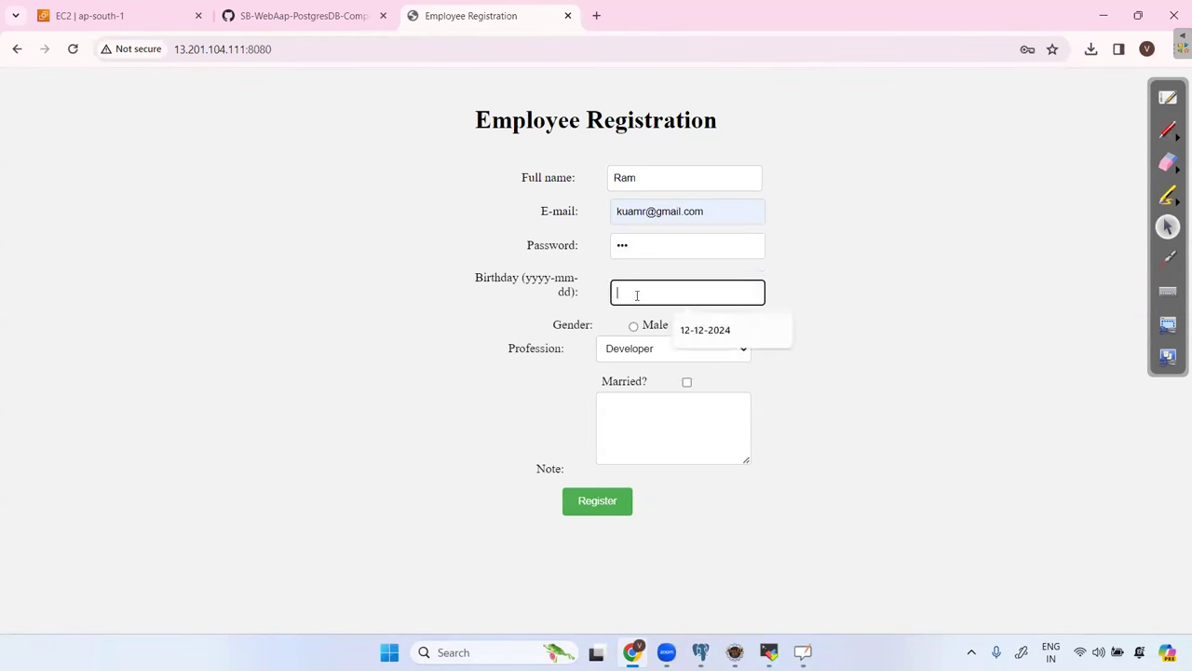
pyautogui.click(730, 335)
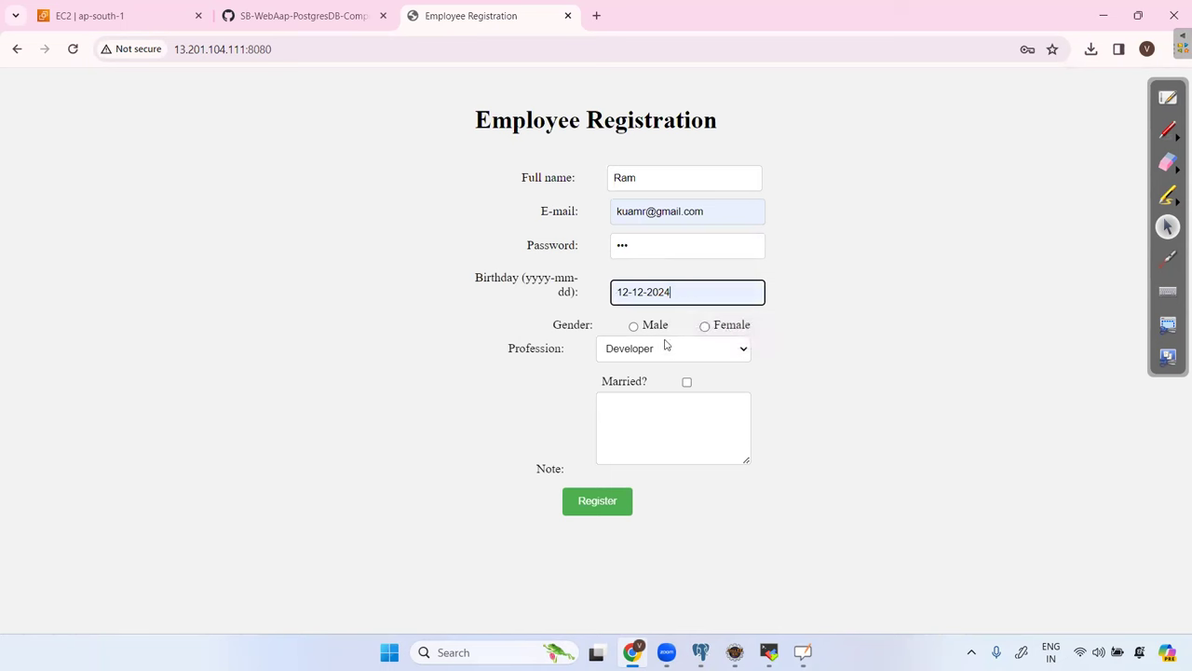
pyautogui.click(633, 326)
pyautogui.click(665, 349)
pyautogui.click(647, 386)
pyautogui.click(687, 382)
pyautogui.click(613, 412)
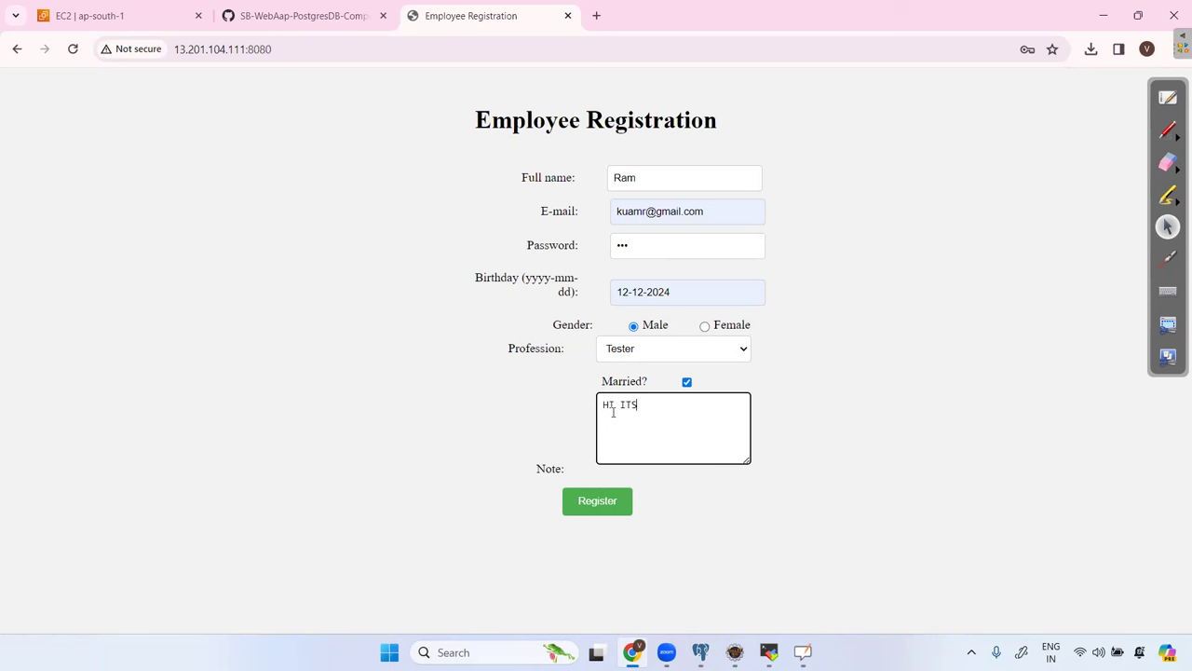
pyautogui.click(586, 503)
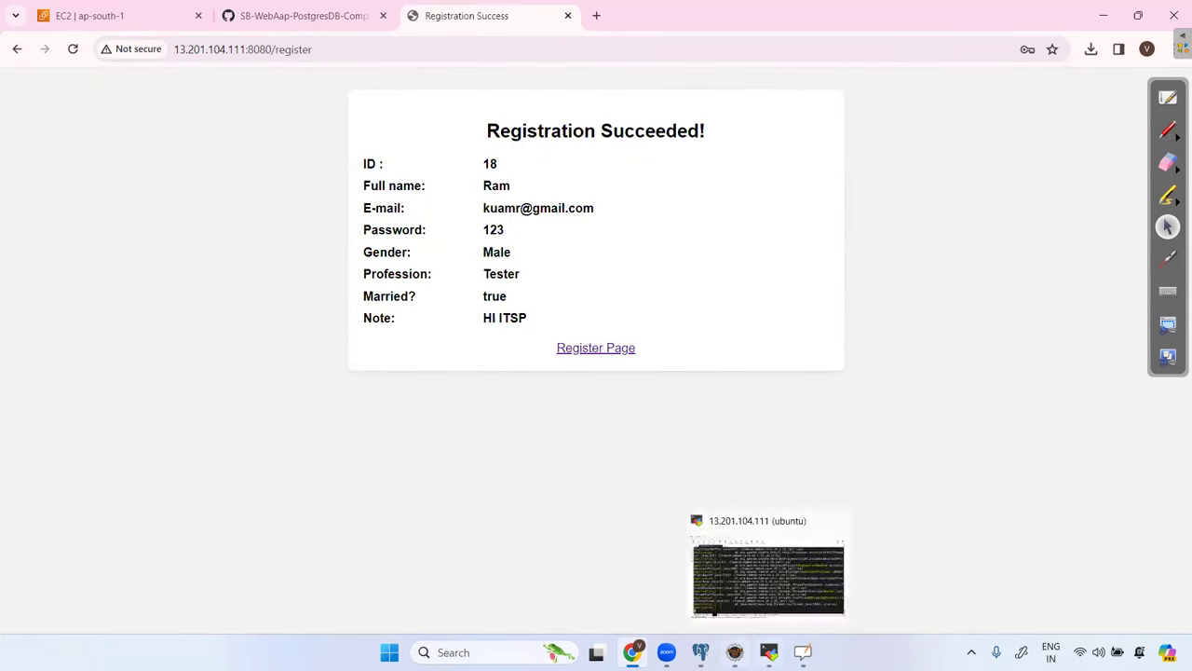
pyautogui.click(769, 652)
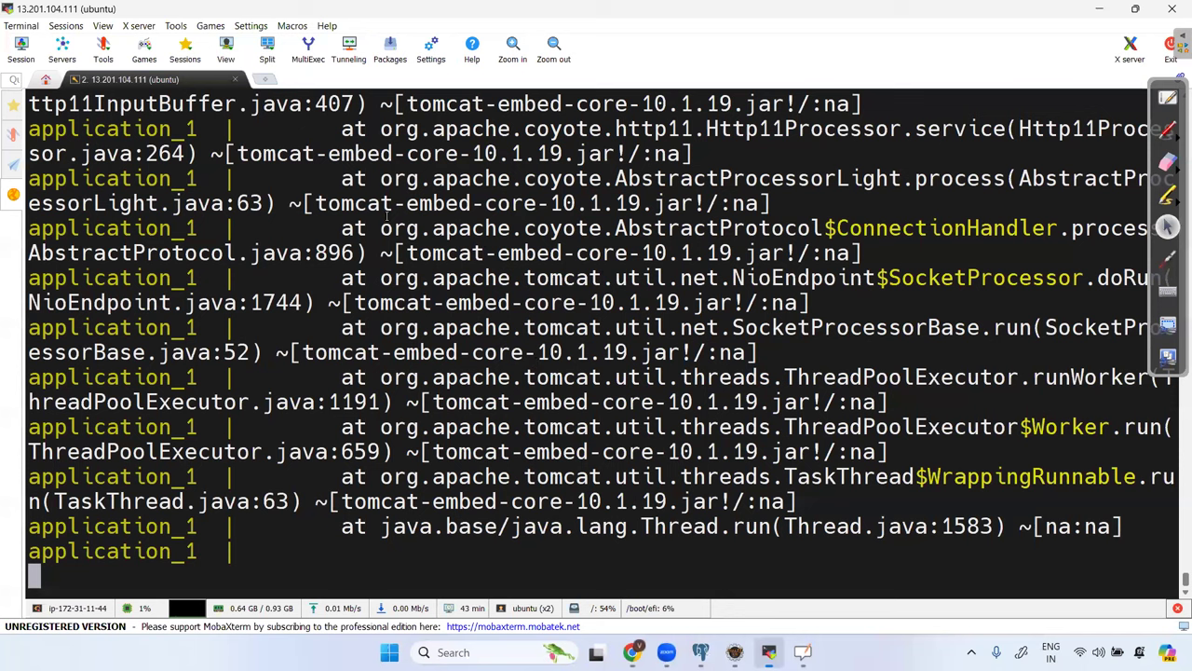
# Duplicate the SSH session tab and enlarge the terminal text three levels
pyautogui.rightClick(193, 81)
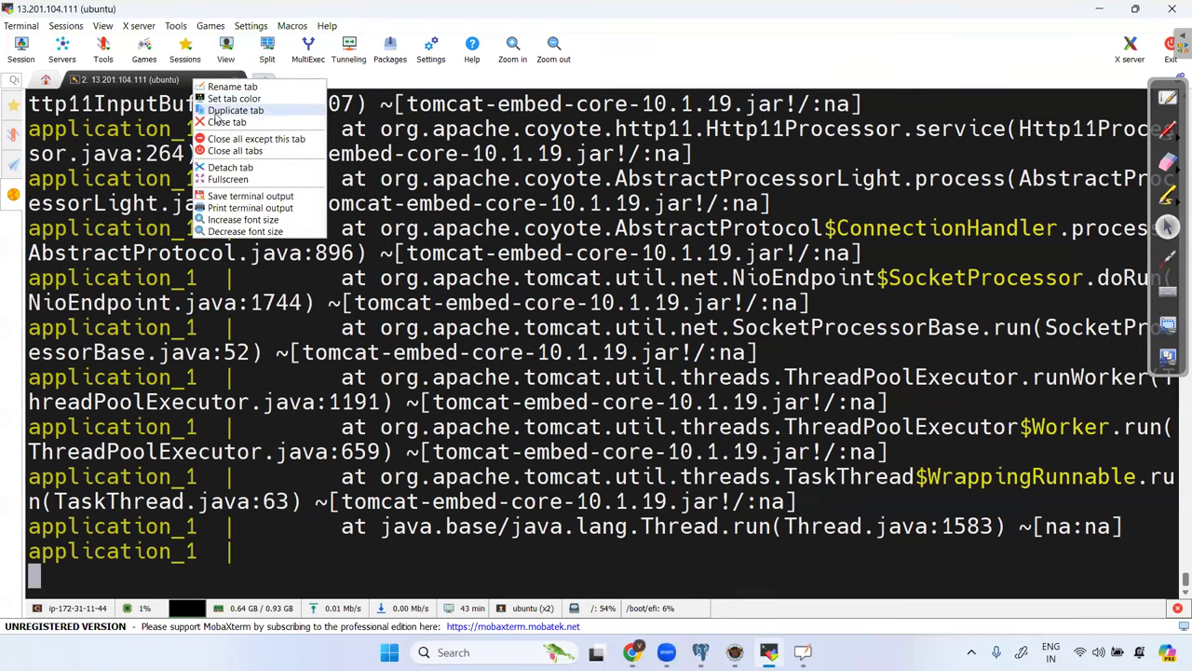
pyautogui.click(219, 110)
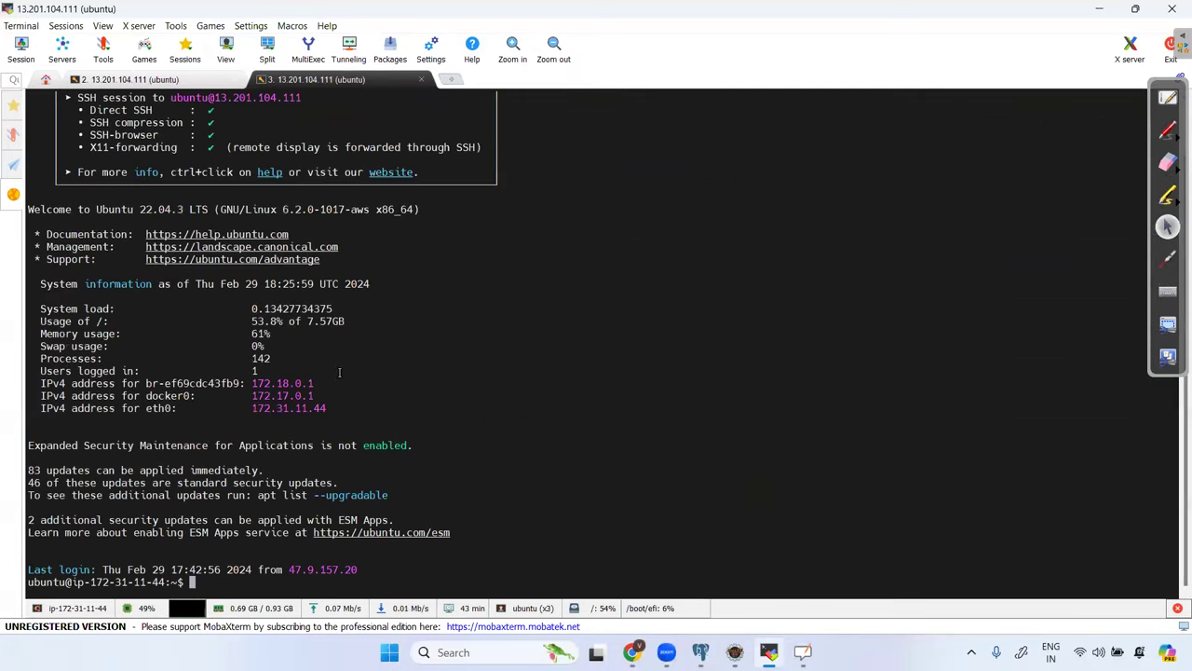
pyautogui.click(513, 52)
pyautogui.click(513, 53)
pyautogui.click(514, 52)
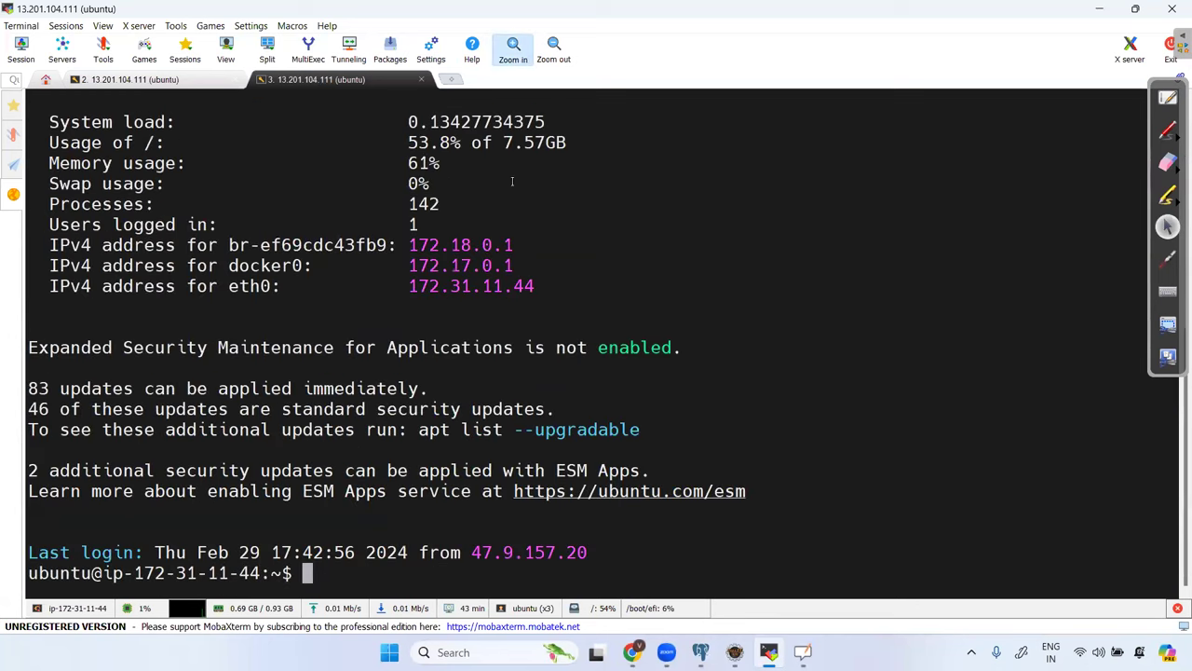
# Clear the screen and run 'sudo docker ps', showing web-app on 8080 and postgres on 5432
pyautogui.write('clear')
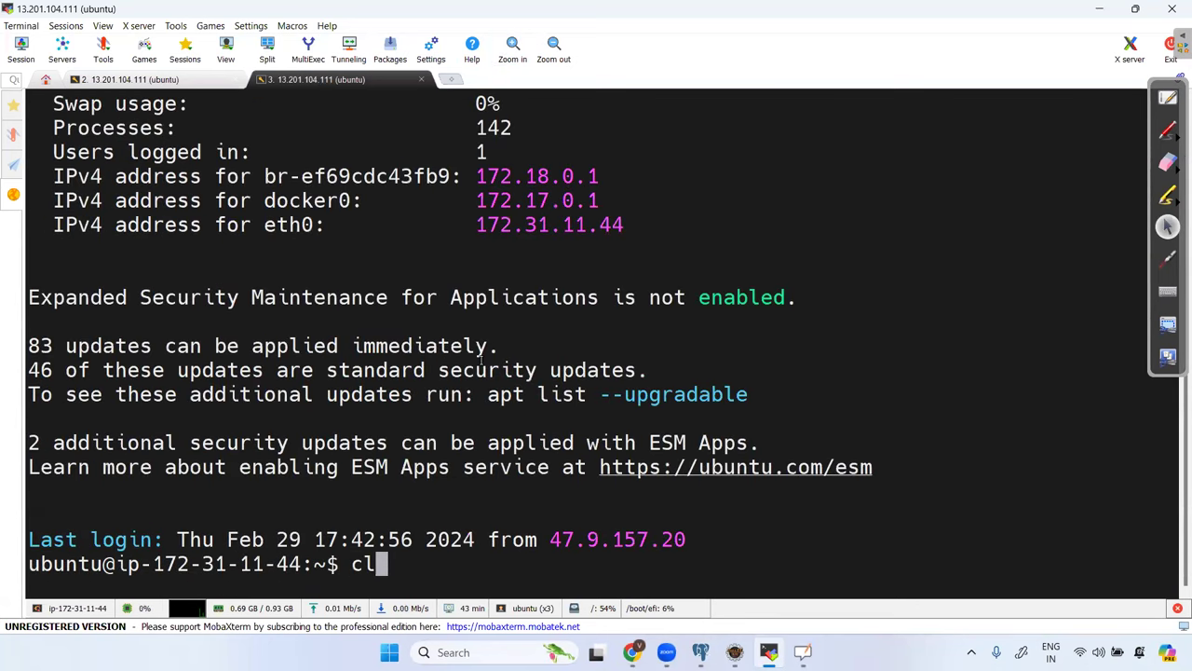
pyautogui.press('Return')
pyautogui.write('sudo doc')
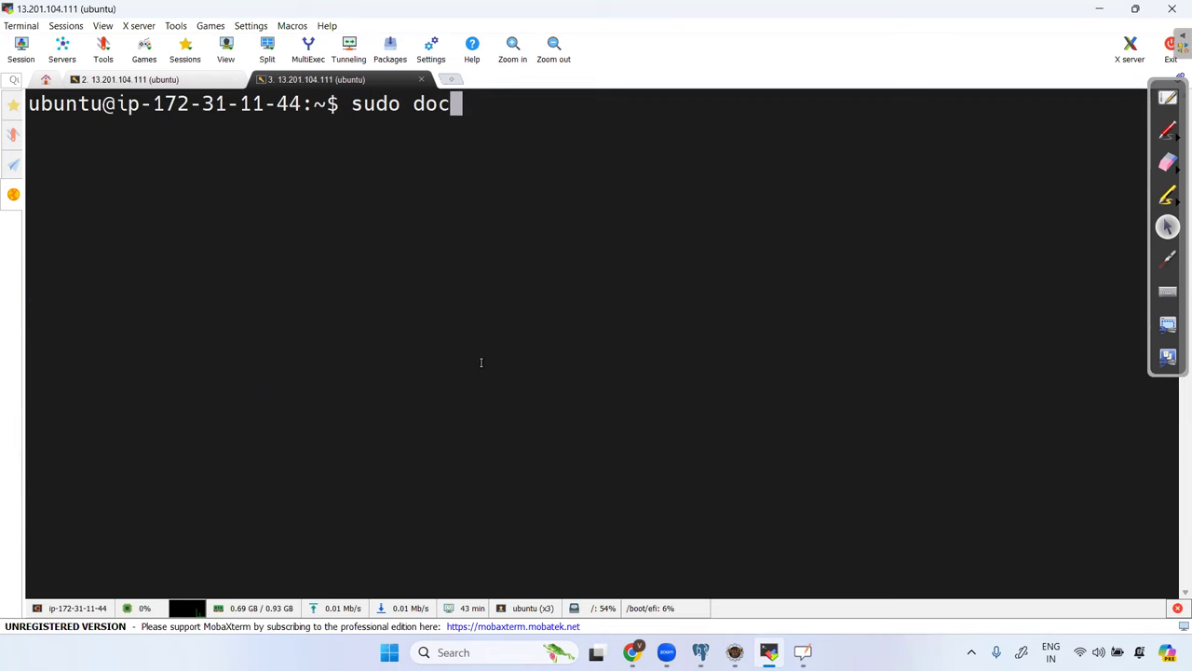
pyautogui.write('ker ps')
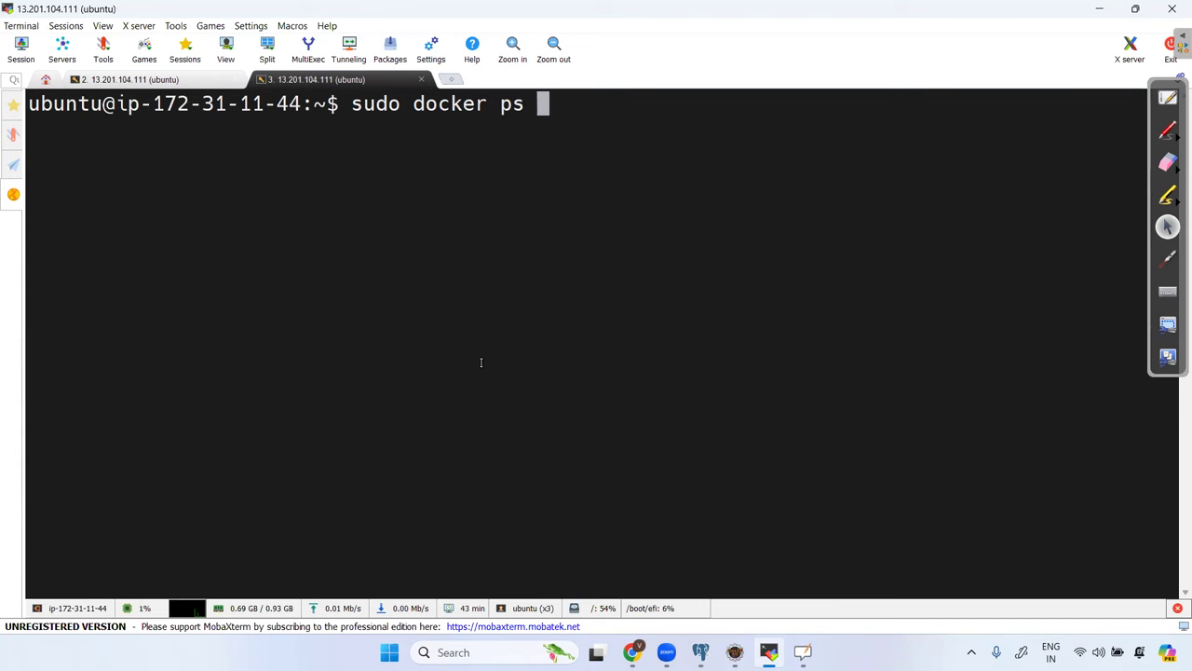
pyautogui.press('Return')
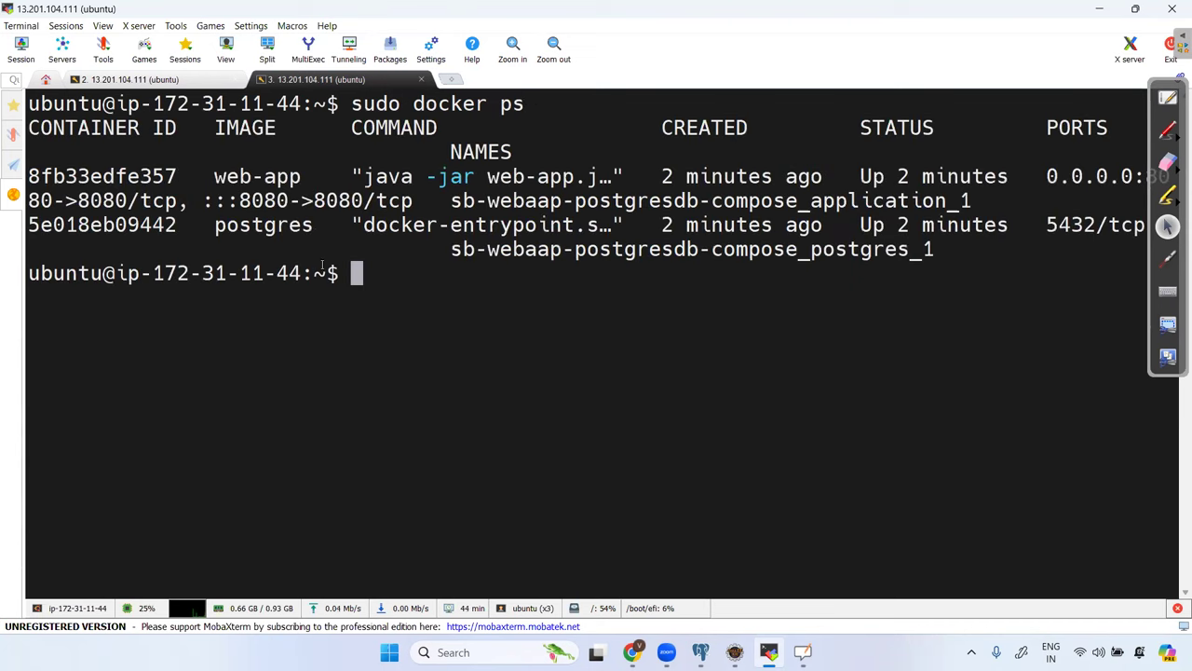
pyautogui.moveTo(208, 177); pyautogui.dragTo(297, 177)
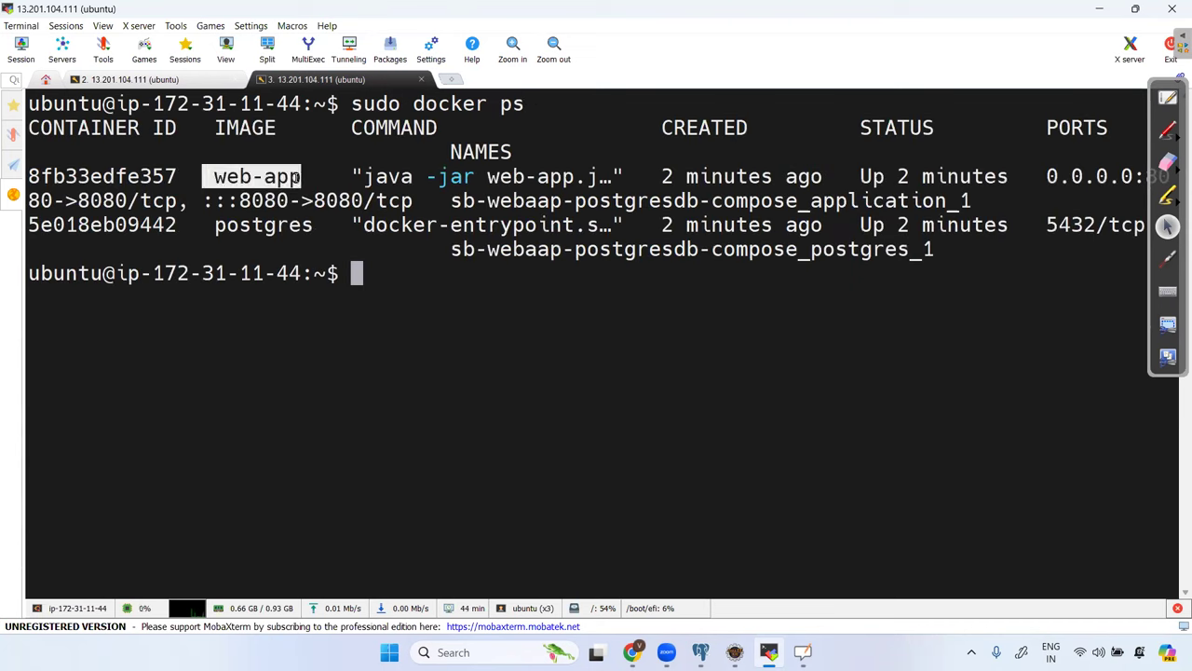
pyautogui.moveTo(207, 227); pyautogui.dragTo(326, 226)
pyautogui.doubleClick(254, 226)
pyautogui.doubleClick(267, 229)
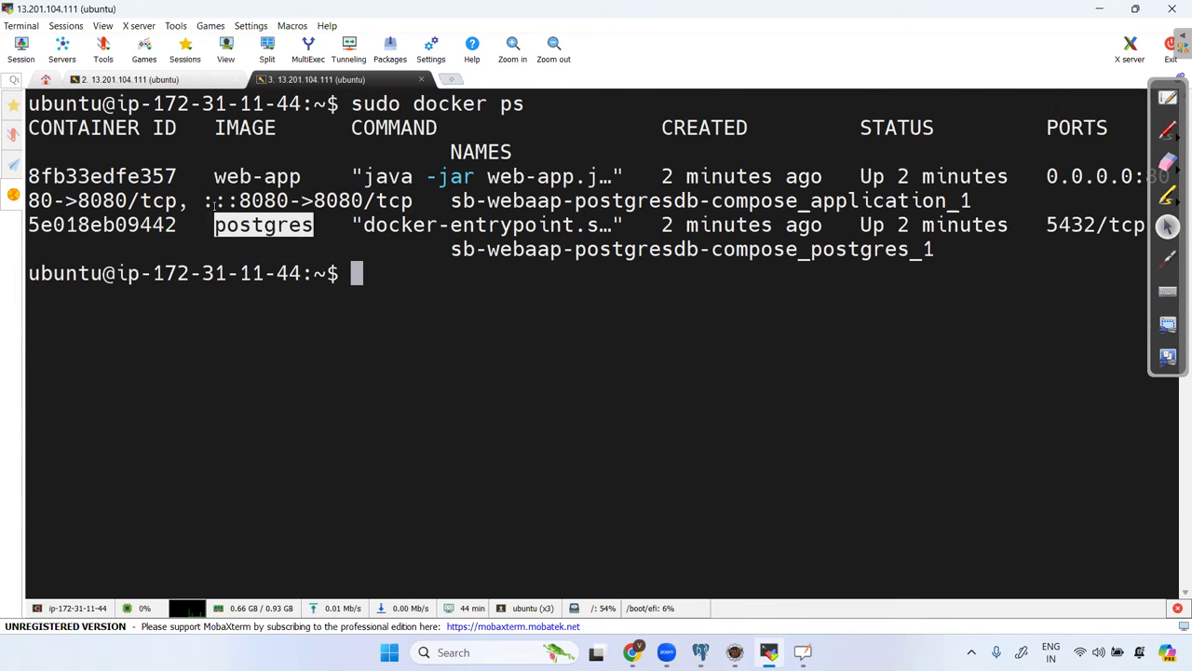
pyautogui.doubleClick(279, 225)
pyautogui.hotkey('ctrl', 'c')
pyautogui.click(1167, 131)
pyautogui.moveTo(476, 325)
pyautogui.mouseDown()
pyautogui.moveTo(477, 419)
pyautogui.moveTo(544, 421)
pyautogui.moveTo(542, 334)
pyautogui.moveTo(488, 325)
pyautogui.moveTo(568, 499)
pyautogui.moveTo(937, 354)
pyautogui.moveTo(590, 288)
pyautogui.moveTo(421, 301)
pyautogui.mouseUp()
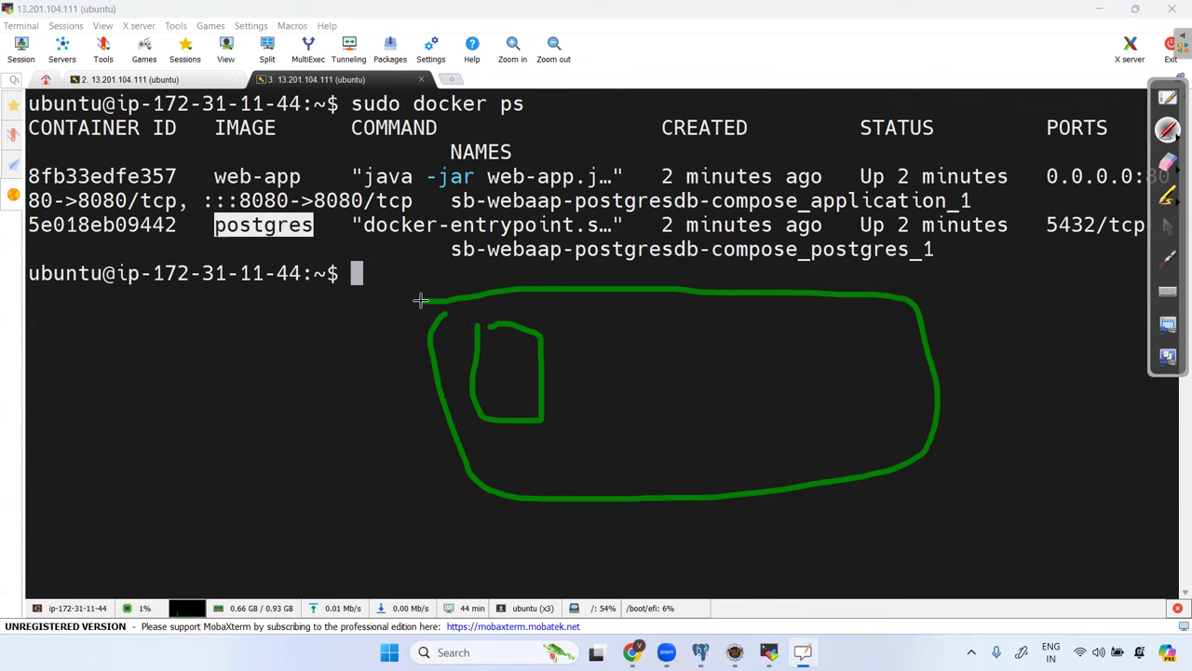
pyautogui.click(1167, 162)
pyautogui.moveTo(898, 251)
pyautogui.mouseDown()
pyautogui.moveTo(404, 320)
pyautogui.moveTo(530, 385)
pyautogui.moveTo(605, 498)
pyautogui.moveTo(902, 320)
pyautogui.moveTo(749, 338)
pyautogui.mouseUp()
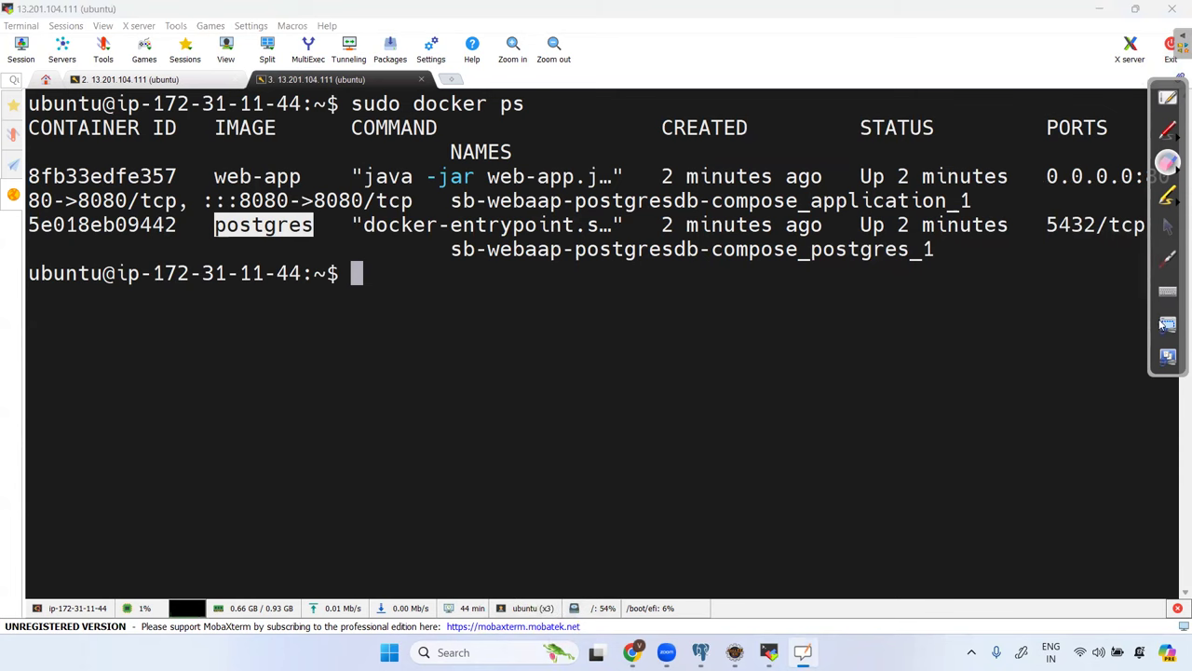
pyautogui.click(1169, 133)
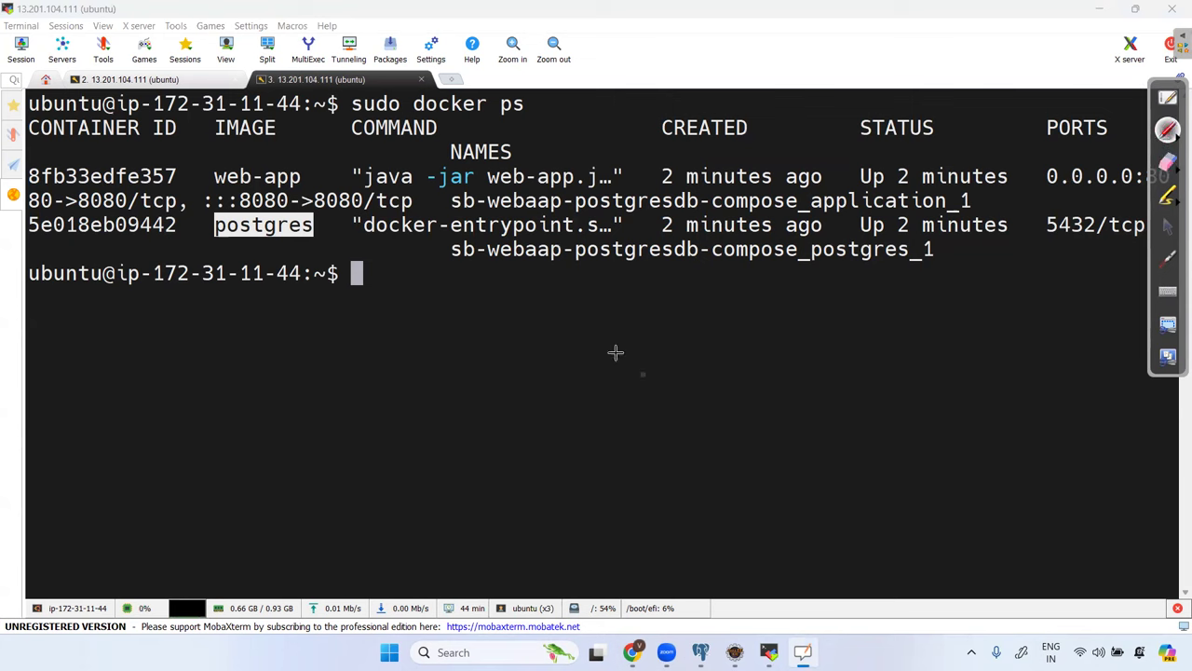
pyautogui.moveTo(443, 320)
pyautogui.mouseDown()
pyautogui.moveTo(436, 356)
pyautogui.moveTo(641, 395)
pyautogui.moveTo(704, 315)
pyautogui.moveTo(622, 285)
pyautogui.moveTo(422, 295)
pyautogui.moveTo(471, 365)
pyautogui.mouseUp()
pyautogui.moveTo(471, 303)
pyautogui.mouseDown()
pyautogui.moveTo(542, 322)
pyautogui.moveTo(470, 371)
pyautogui.mouseUp()
pyautogui.moveTo(559, 311)
pyautogui.mouseDown()
pyautogui.moveTo(561, 363)
pyautogui.moveTo(622, 307)
pyautogui.moveTo(628, 361)
pyautogui.mouseUp()
pyautogui.moveTo(628, 361)
pyautogui.mouseDown()
pyautogui.moveTo(572, 363)
pyautogui.moveTo(521, 392)
pyautogui.mouseUp()
pyautogui.moveTo(535, 378)
pyautogui.mouseDown()
pyautogui.moveTo(534, 391)
pyautogui.moveTo(587, 394)
pyautogui.moveTo(604, 382)
pyautogui.mouseUp()
pyautogui.moveTo(498, 322)
pyautogui.mouseDown()
pyautogui.moveTo(485, 338)
pyautogui.moveTo(510, 340)
pyautogui.mouseUp()
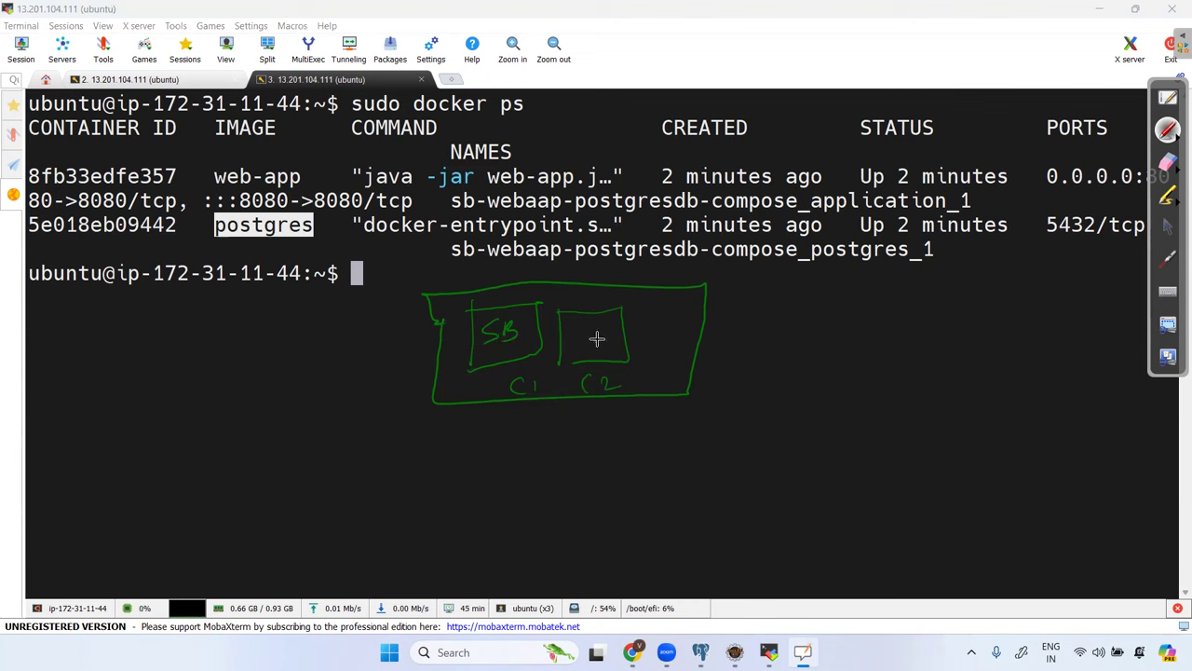
pyautogui.moveTo(583, 336)
pyautogui.mouseDown()
pyautogui.moveTo(569, 341)
pyautogui.moveTo(599, 322)
pyautogui.moveTo(596, 347)
pyautogui.moveTo(583, 341)
pyautogui.mouseUp()
pyautogui.moveTo(201, 220)
pyautogui.mouseDown()
pyautogui.moveTo(260, 262)
pyautogui.moveTo(337, 222)
pyautogui.moveTo(332, 245)
pyautogui.moveTo(407, 365)
pyautogui.moveTo(486, 344)
pyautogui.moveTo(494, 359)
pyautogui.moveTo(510, 315)
pyautogui.moveTo(477, 345)
pyautogui.moveTo(488, 328)
pyautogui.moveTo(492, 346)
pyautogui.mouseUp()
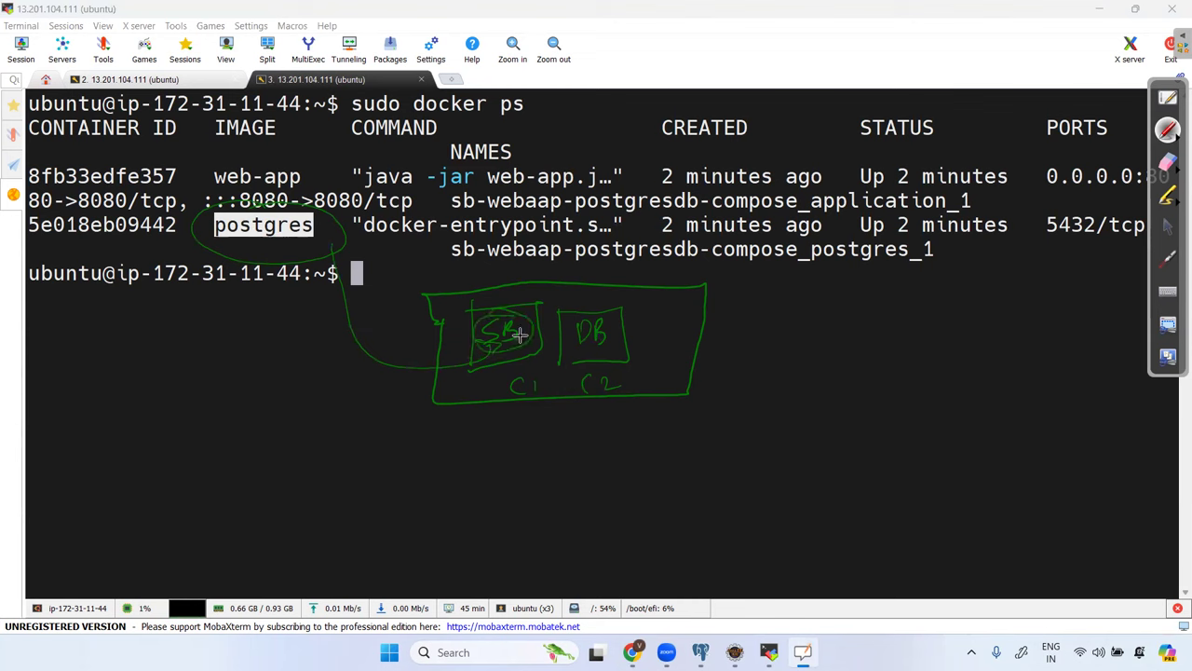
pyautogui.moveTo(540, 341)
pyautogui.mouseDown()
pyautogui.moveTo(560, 344)
pyautogui.moveTo(597, 310)
pyautogui.mouseUp()
pyautogui.moveTo(607, 298)
pyautogui.mouseDown()
pyautogui.moveTo(643, 307)
pyautogui.moveTo(550, 307)
pyautogui.moveTo(572, 325)
pyautogui.mouseUp()
pyautogui.moveTo(633, 363)
pyautogui.mouseDown()
pyautogui.moveTo(667, 365)
pyautogui.moveTo(663, 348)
pyautogui.mouseUp()
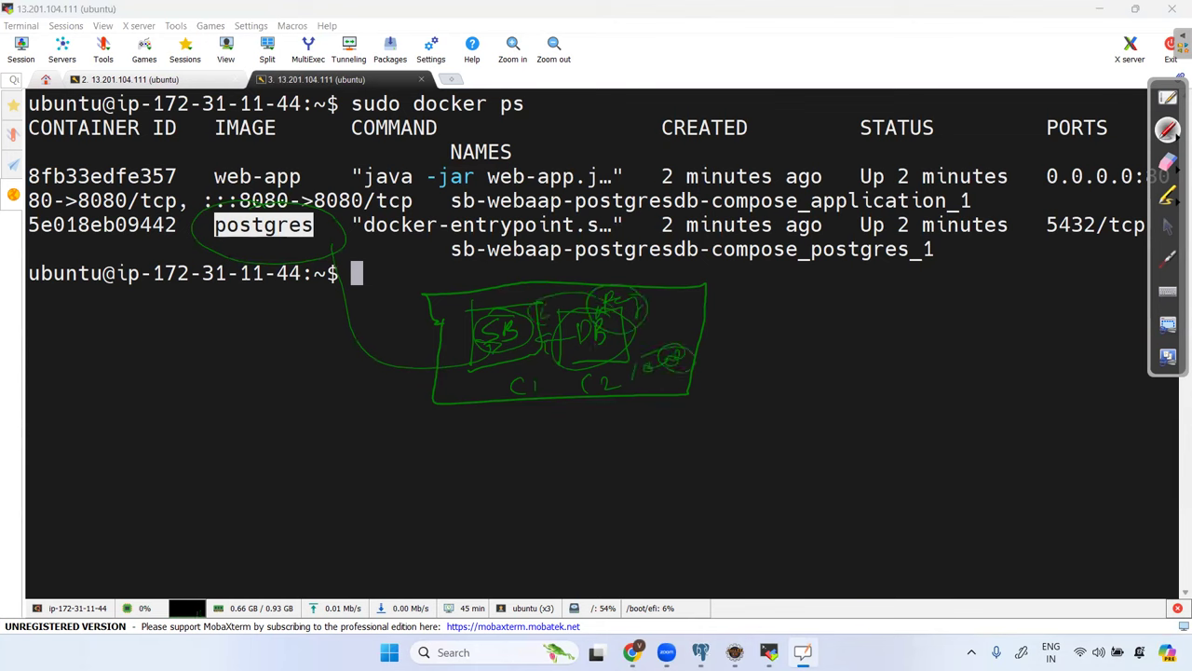
pyautogui.moveTo(494, 372)
pyautogui.mouseDown()
pyautogui.moveTo(494, 382)
pyautogui.moveTo(465, 365)
pyautogui.mouseUp()
pyautogui.moveTo(559, 366); pyautogui.dragTo(543, 400)
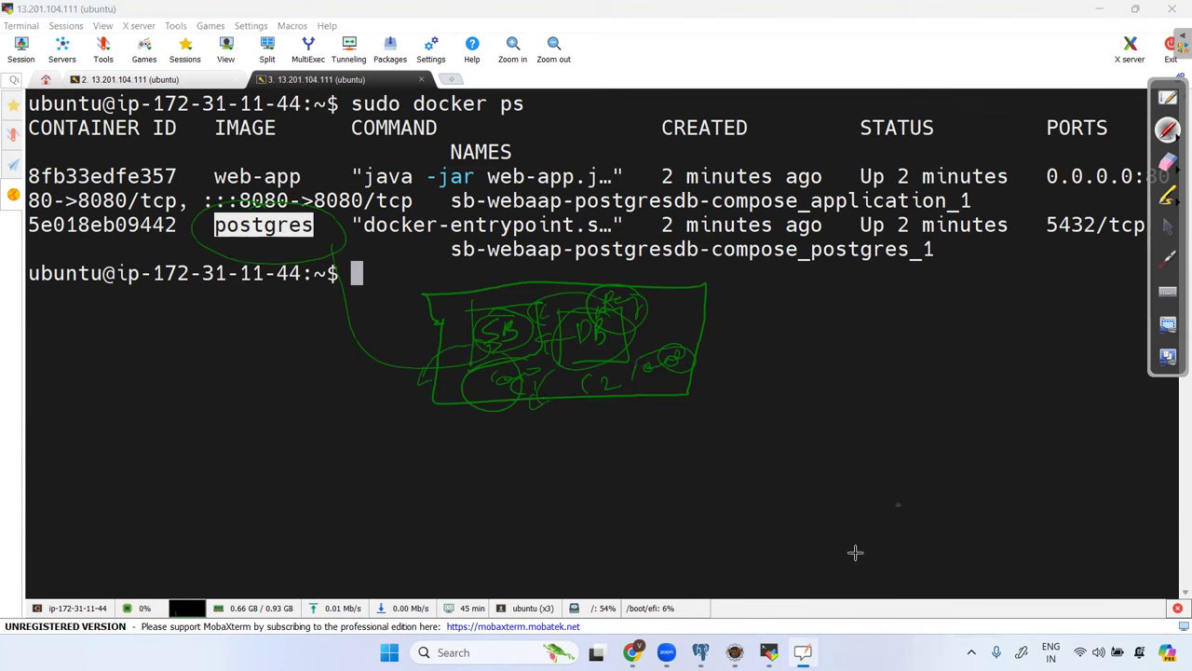
pyautogui.click(1168, 160)
pyautogui.moveTo(602, 363)
pyautogui.mouseDown()
pyautogui.moveTo(684, 381)
pyautogui.moveTo(696, 300)
pyautogui.moveTo(524, 332)
pyautogui.moveTo(344, 244)
pyautogui.moveTo(278, 249)
pyautogui.moveTo(346, 352)
pyautogui.mouseUp()
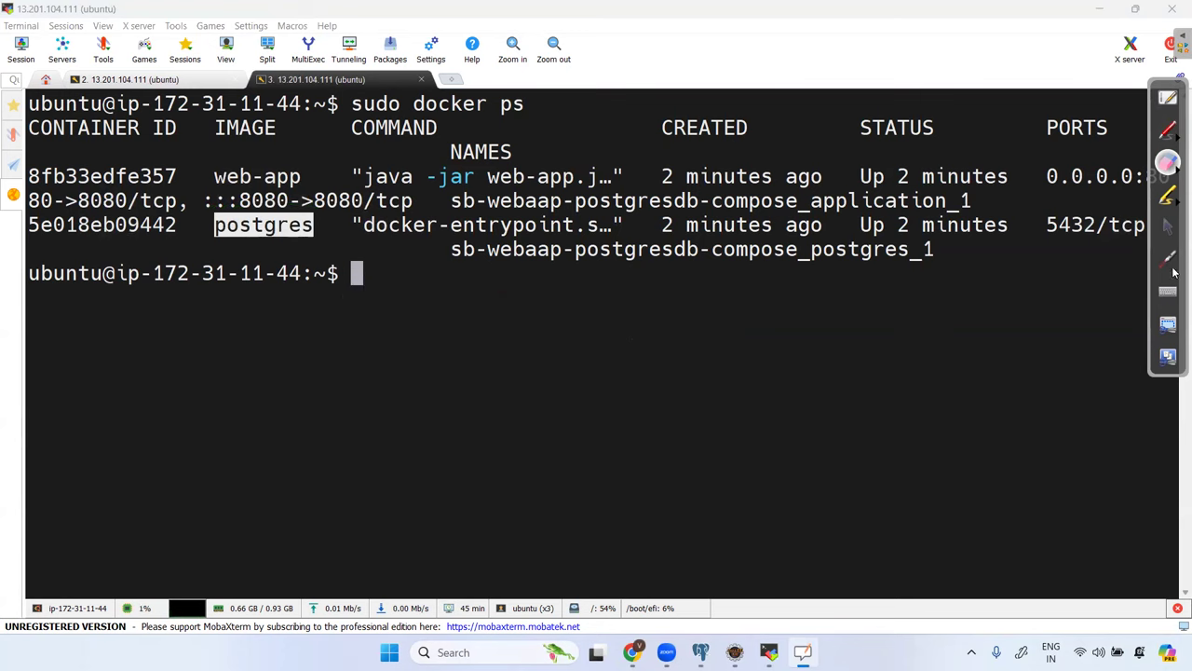
pyautogui.click(1168, 226)
pyautogui.click(671, 271)
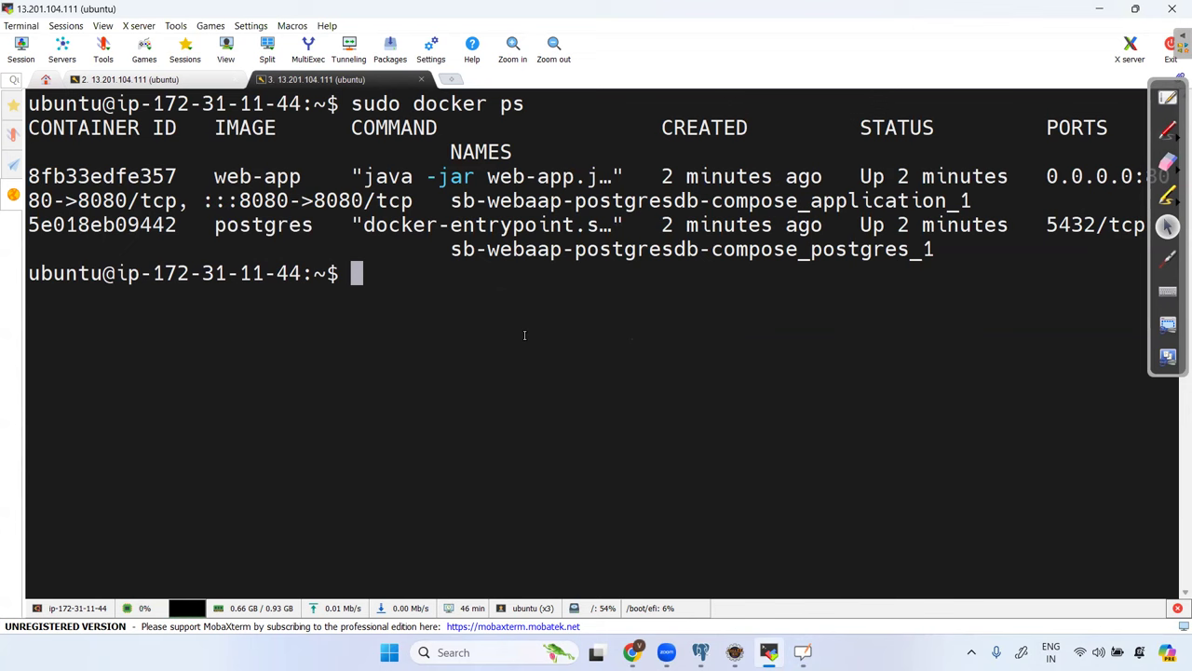
# Run 'sudo docker exec -it postgres /bin/bash', which fails with 'No such container: postgres'
pyautogui.write('sudo dokc')
pyautogui.press('BackSpace')
pyautogui.press('BackSpace')
pyautogui.write('cker exec')
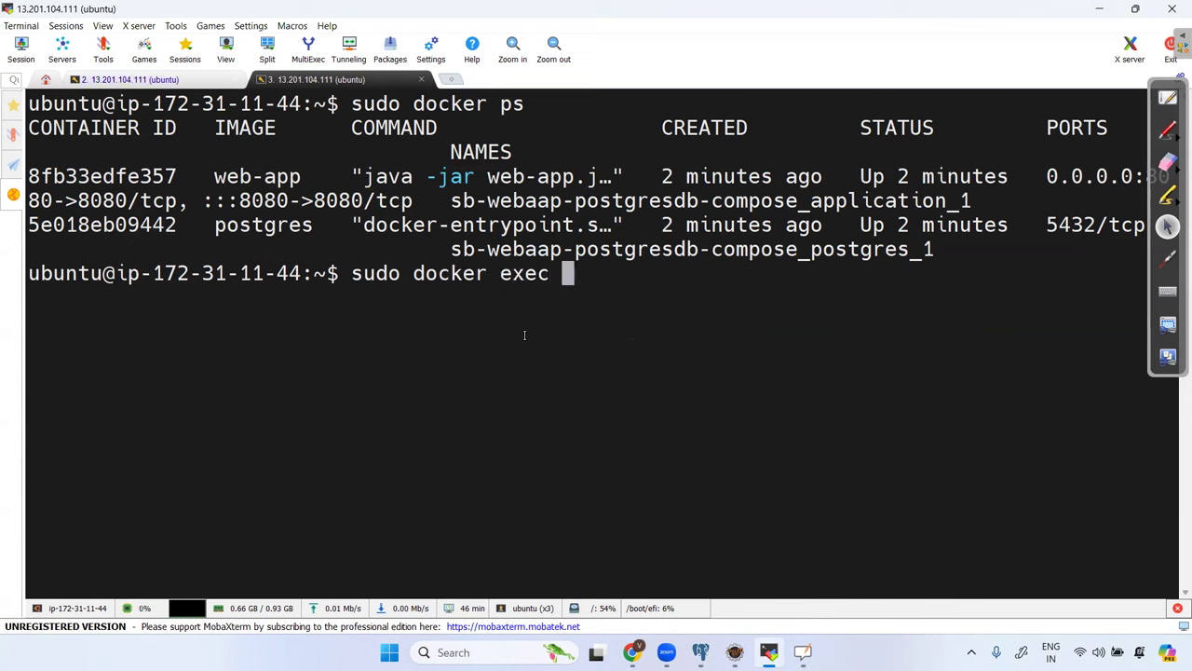
pyautogui.write(' -it')
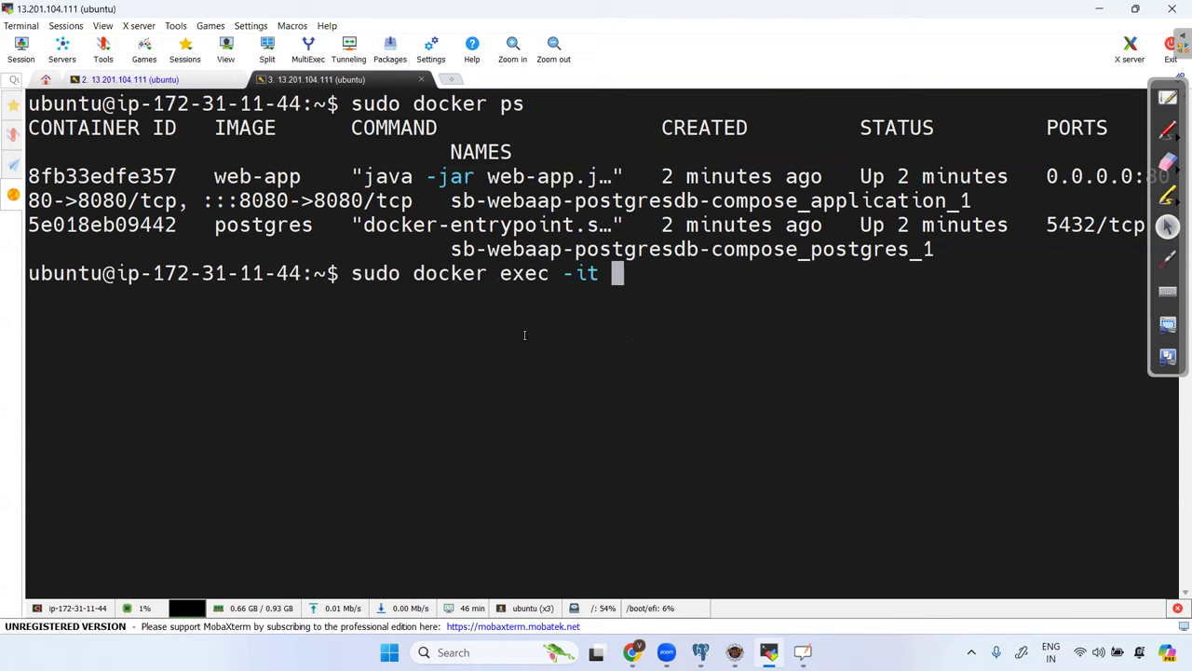
pyautogui.doubleClick(263, 225)
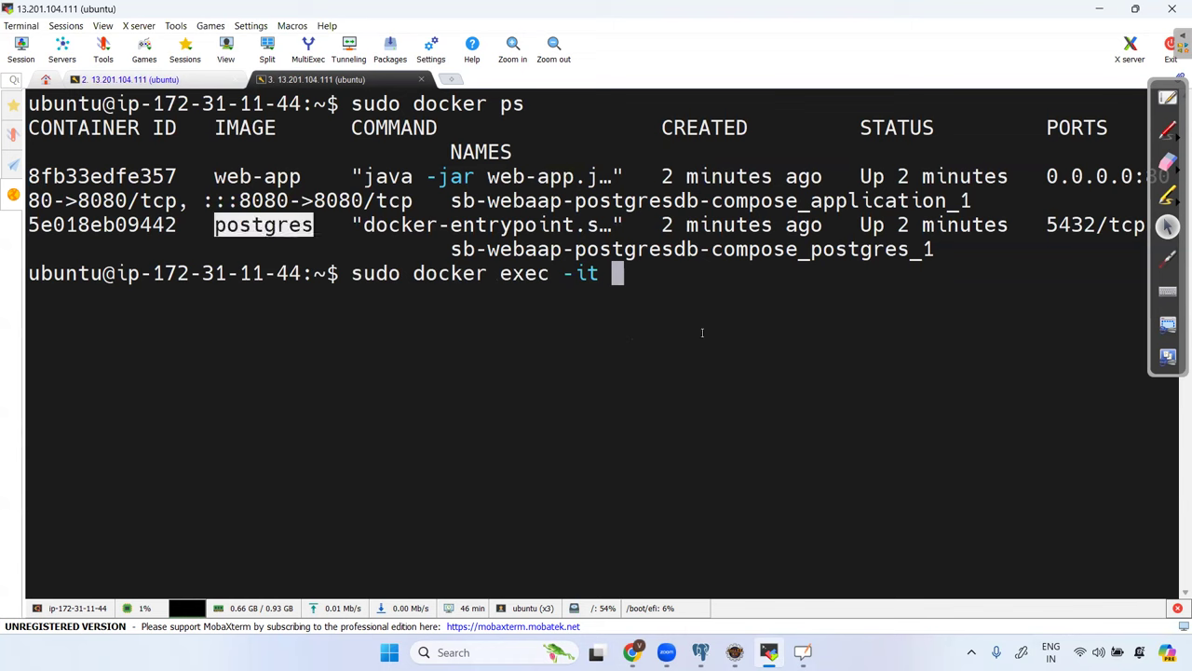
pyautogui.rightClick(655, 300)
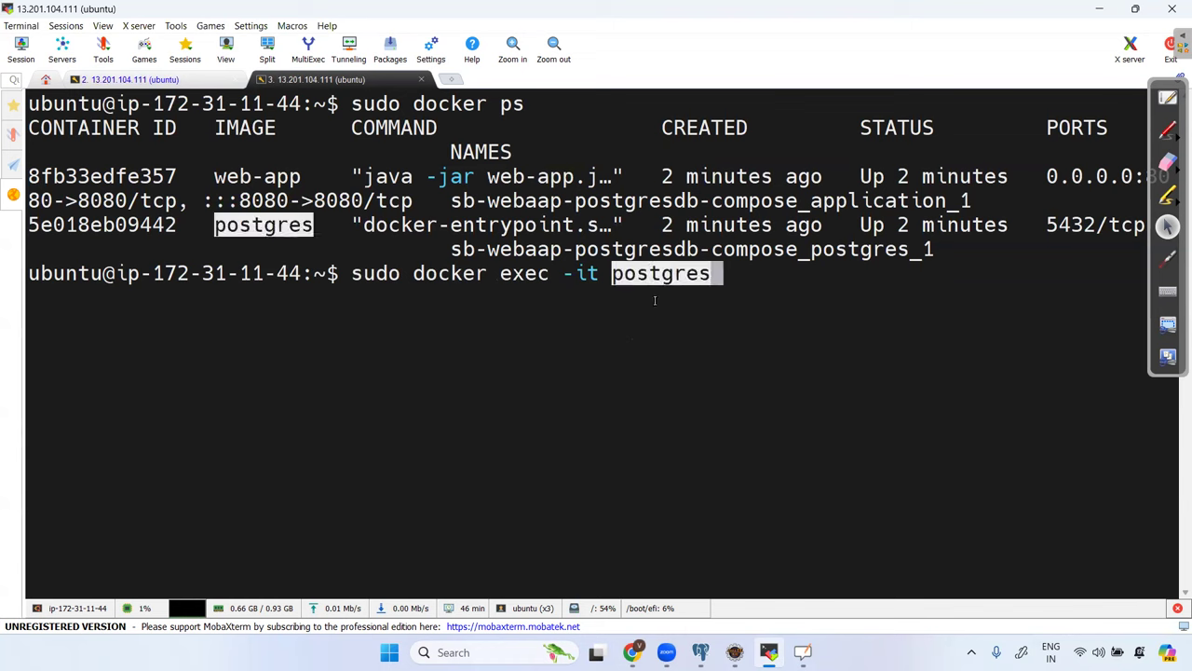
pyautogui.write('/bin')
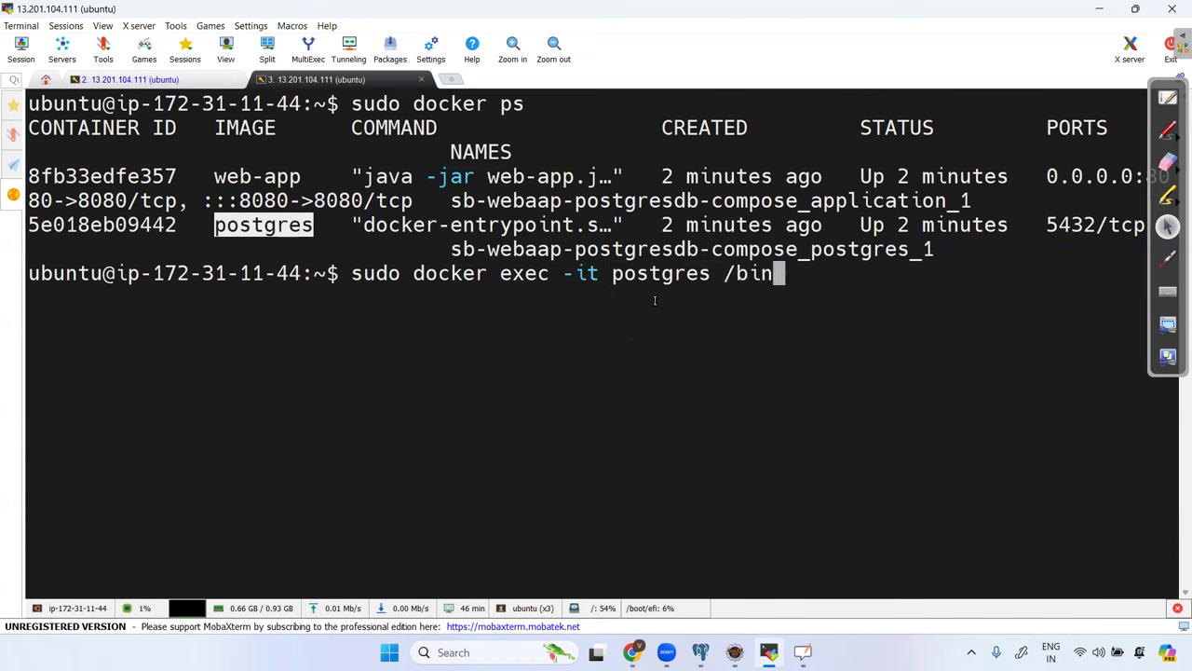
pyautogui.write('/bash')
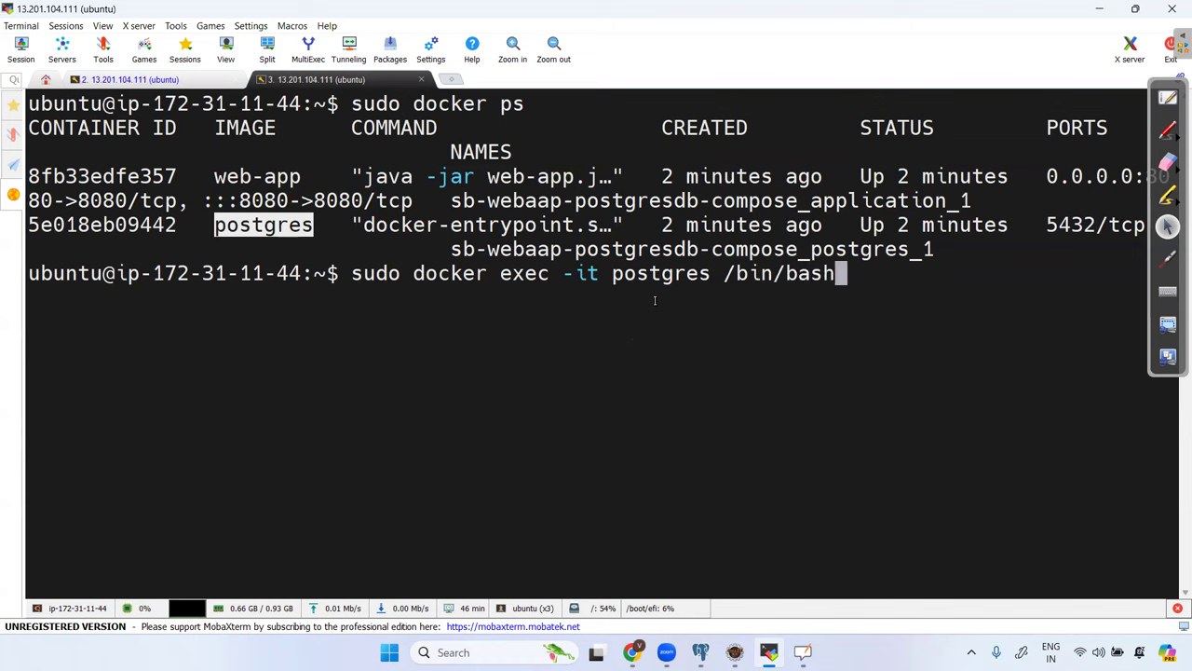
pyautogui.press('Return')
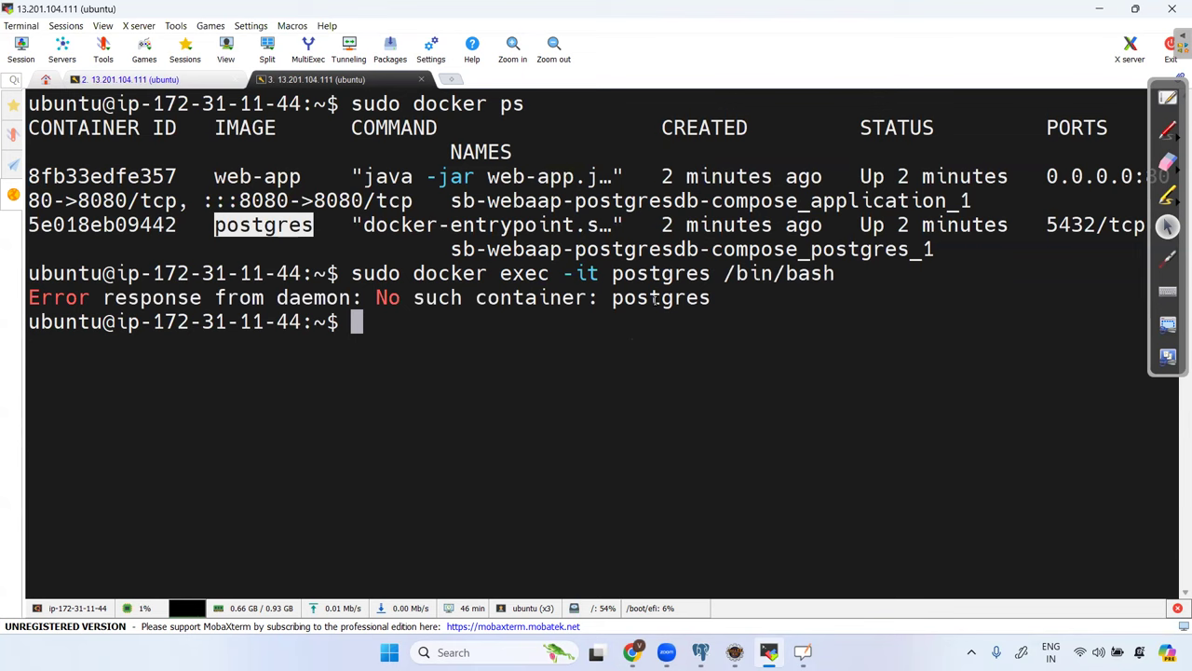
# Retry the exec command without /bin/bash, then recall the earlier docker exec command
pyautogui.press('Up')
pyautogui.press('BackSpace')
pyautogui.press('BackSpace')
pyautogui.press('BackSpace')
pyautogui.press('BackSpace')
pyautogui.press('BackSpace')
pyautogui.press('BackSpace')
pyautogui.press('BackSpace')
pyautogui.press('BackSpace')
pyautogui.press('BackSpace')
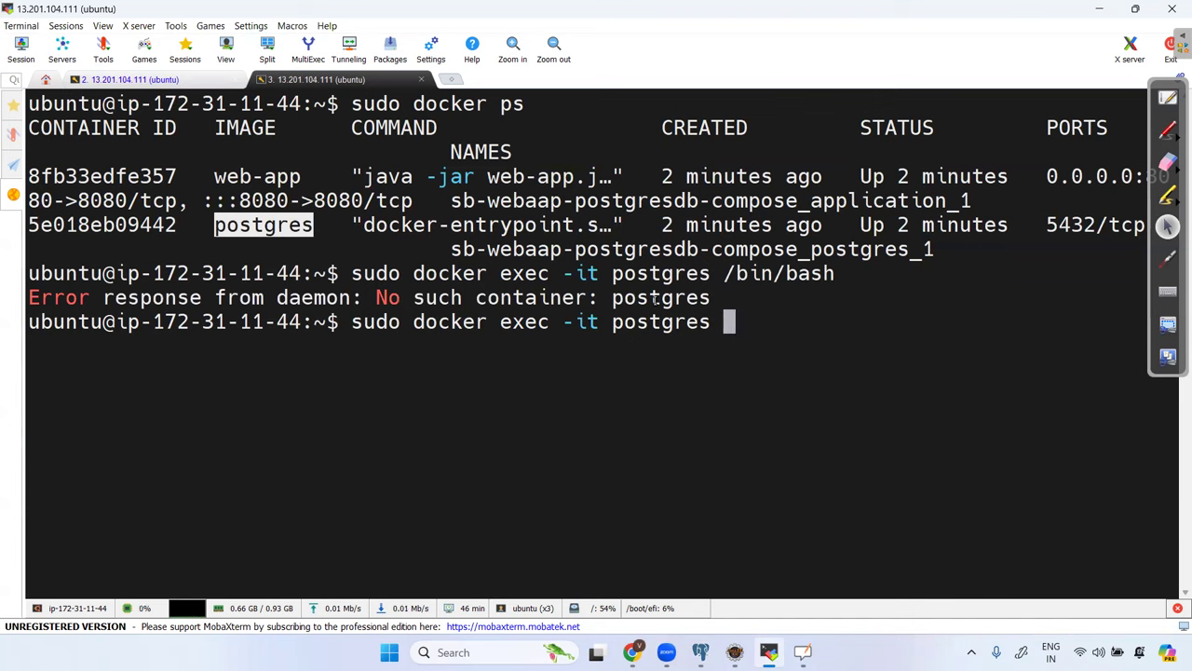
pyautogui.press('Return')
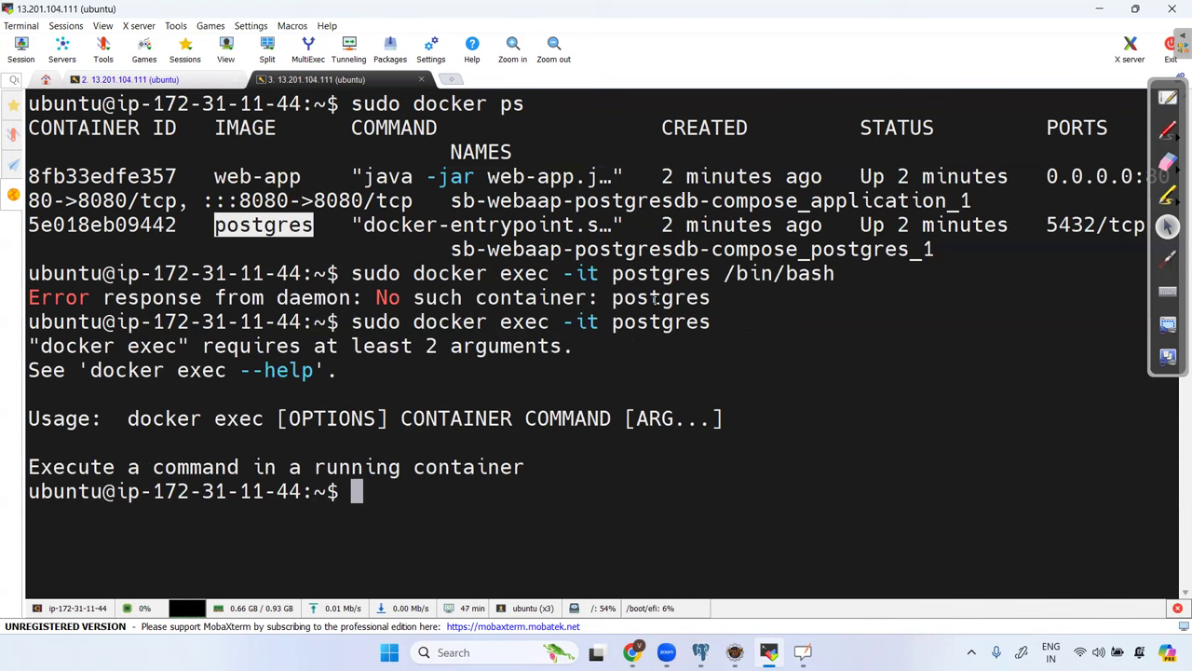
pyautogui.press('Up')
pyautogui.press('Up')
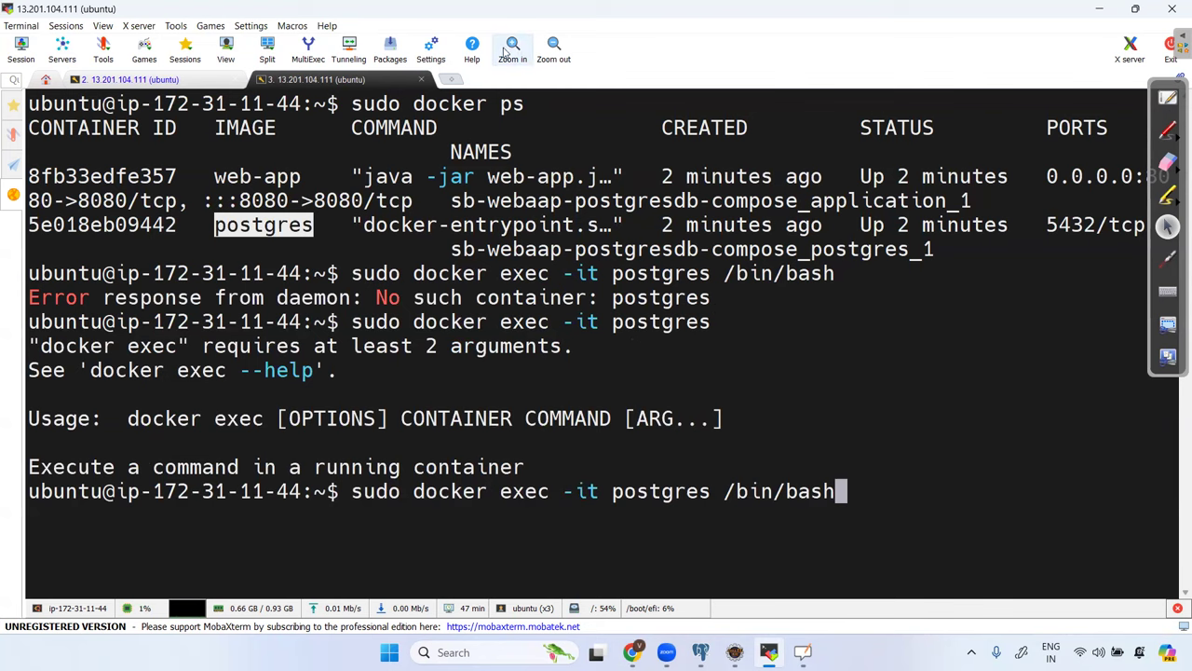
# Zoom the terminal out four levels and run 'sudo docker ps' to list both containers
pyautogui.click(559, 54)
pyautogui.click(562, 58)
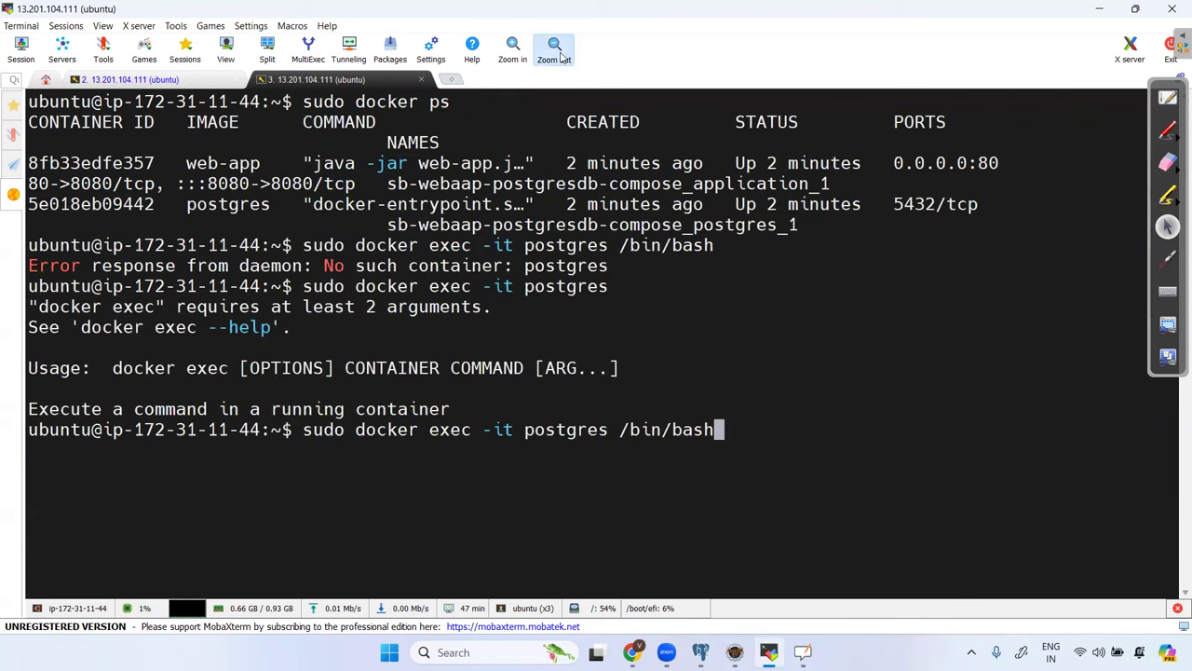
pyautogui.click(561, 58)
pyautogui.click(562, 58)
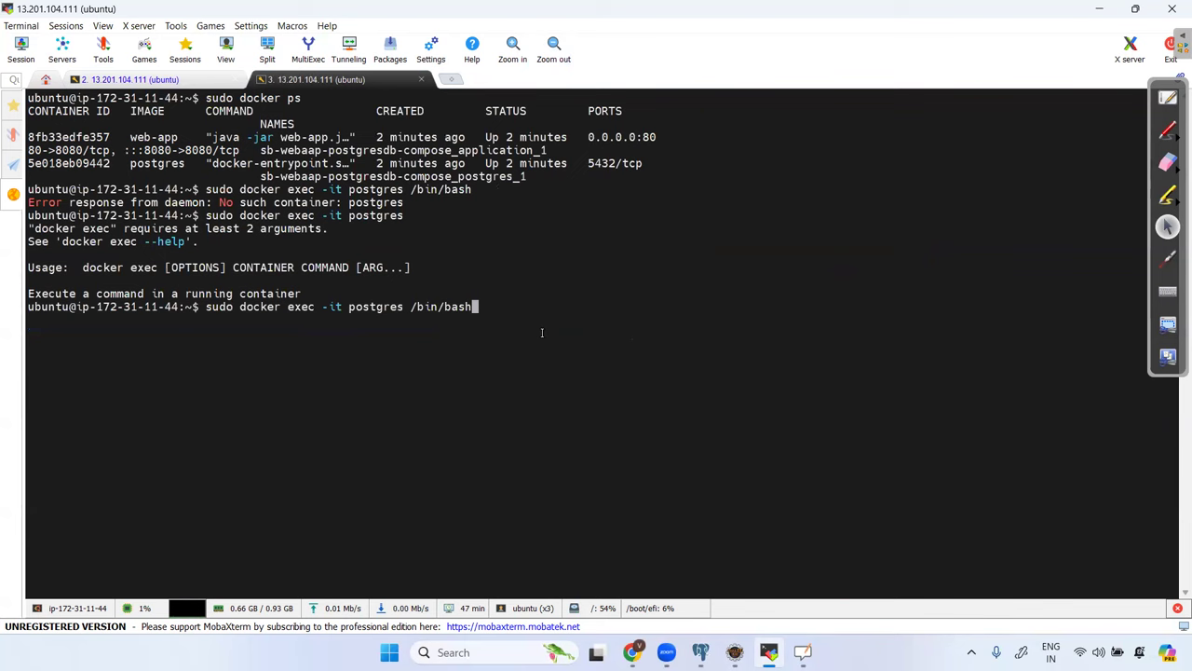
pyautogui.press('BackSpace')
pyautogui.press('BackSpace')
pyautogui.press('BackSpace')
pyautogui.press('BackSpace')
pyautogui.press('BackSpace')
pyautogui.press('BackSpace')
pyautogui.press('BackSpace')
pyautogui.press('BackSpace')
pyautogui.press('BackSpace')
pyautogui.press('BackSpace')
pyautogui.press('BackSpace')
pyautogui.press('BackSpace')
pyautogui.press('BackSpace')
pyautogui.press('BackSpace')
pyautogui.press('BackSpace')
pyautogui.press('BackSpace')
pyautogui.press('BackSpace')
pyautogui.press('BackSpace')
pyautogui.press('BackSpace')
pyautogui.press('BackSpace')
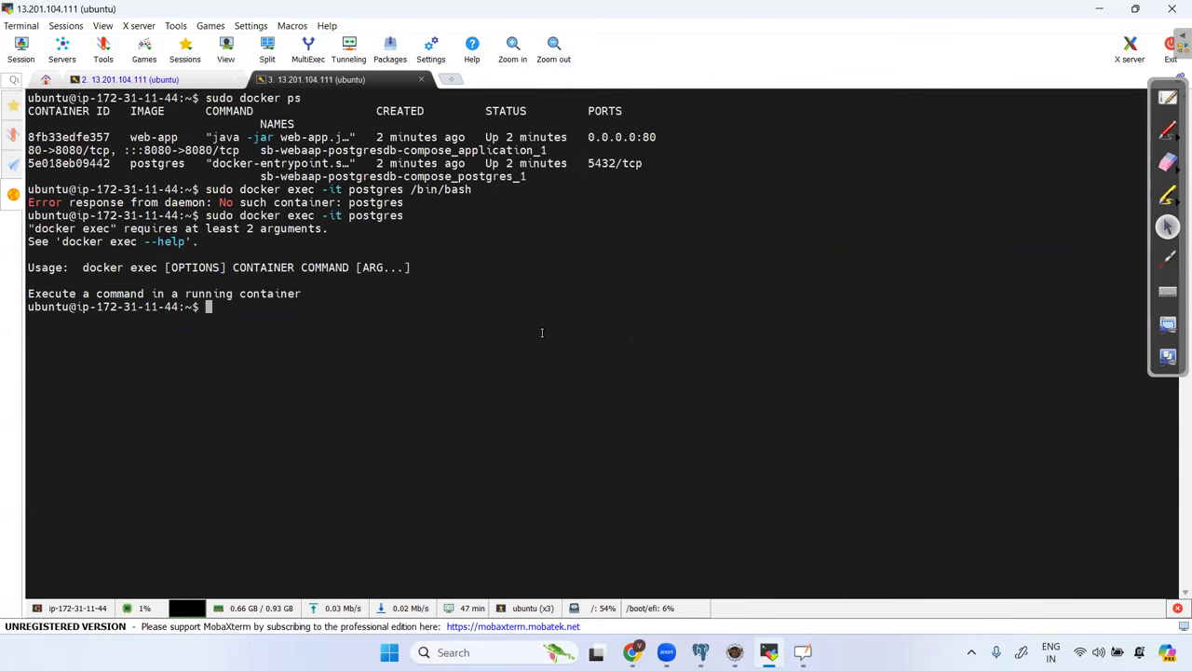
pyautogui.write('sudo dockr ps')
pyautogui.press('Return')
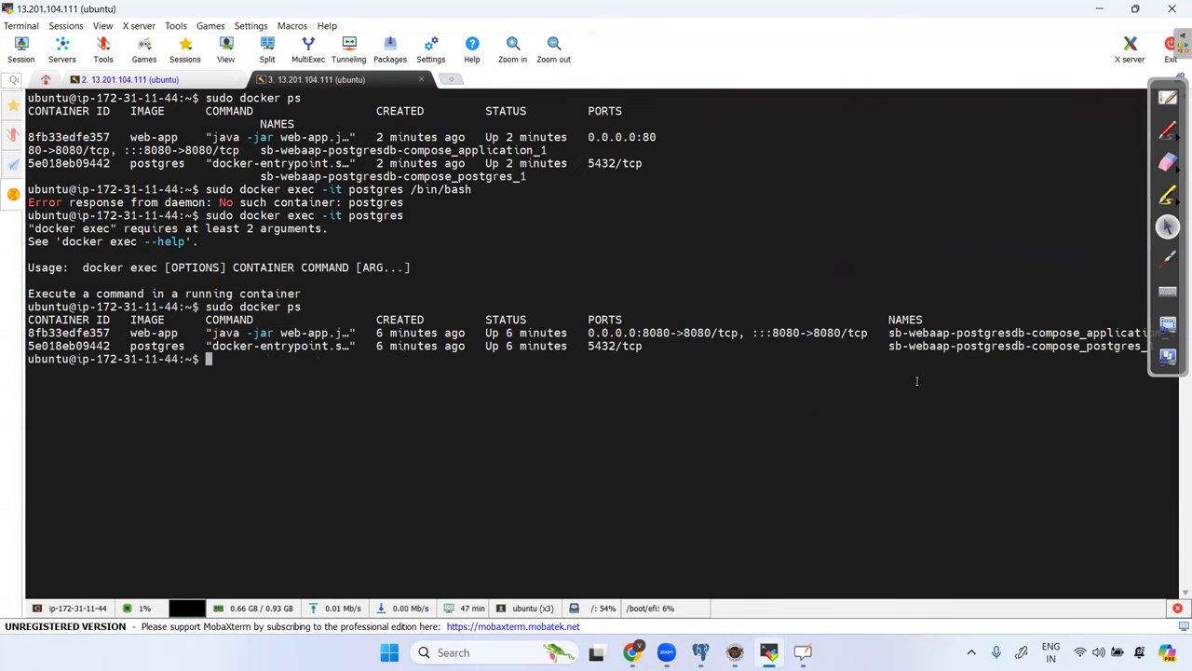
# Copy the sb-webaap-postgresdb-compose_postgres_1 name and paste it after 'sudo docker exec -it'
pyautogui.moveTo(891, 347); pyautogui.dragTo(1163, 348)
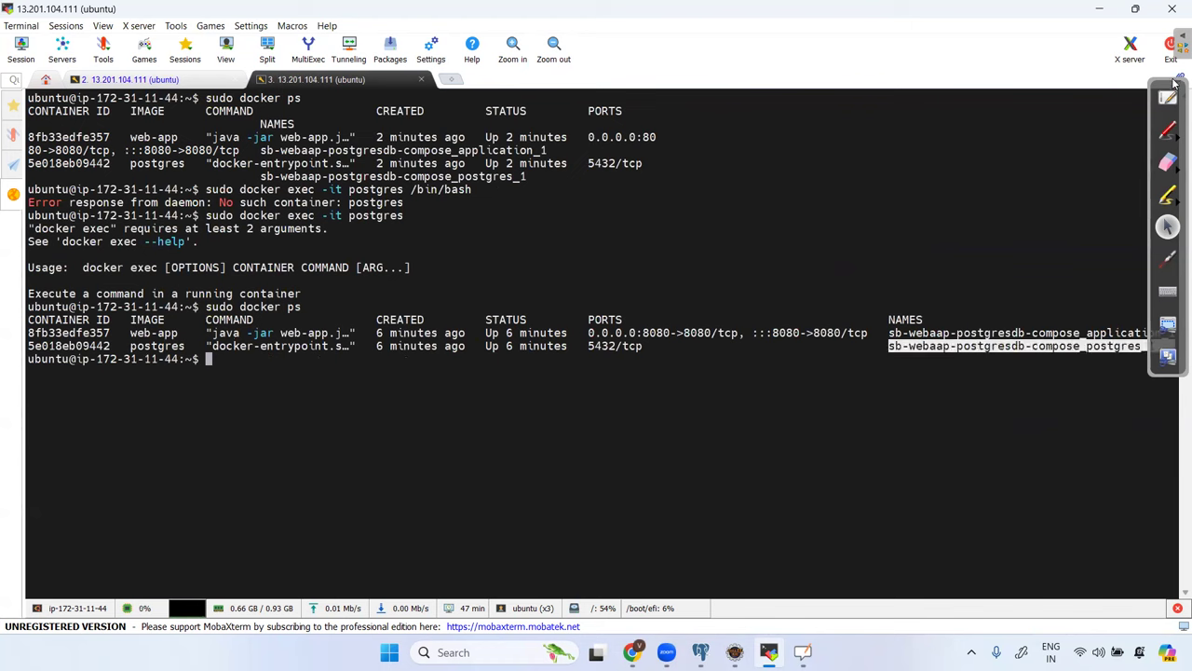
pyautogui.moveTo(1173, 84)
pyautogui.mouseDown()
pyautogui.moveTo(1135, 324)
pyautogui.moveTo(1085, 374)
pyautogui.moveTo(1175, 375)
pyautogui.mouseUp()
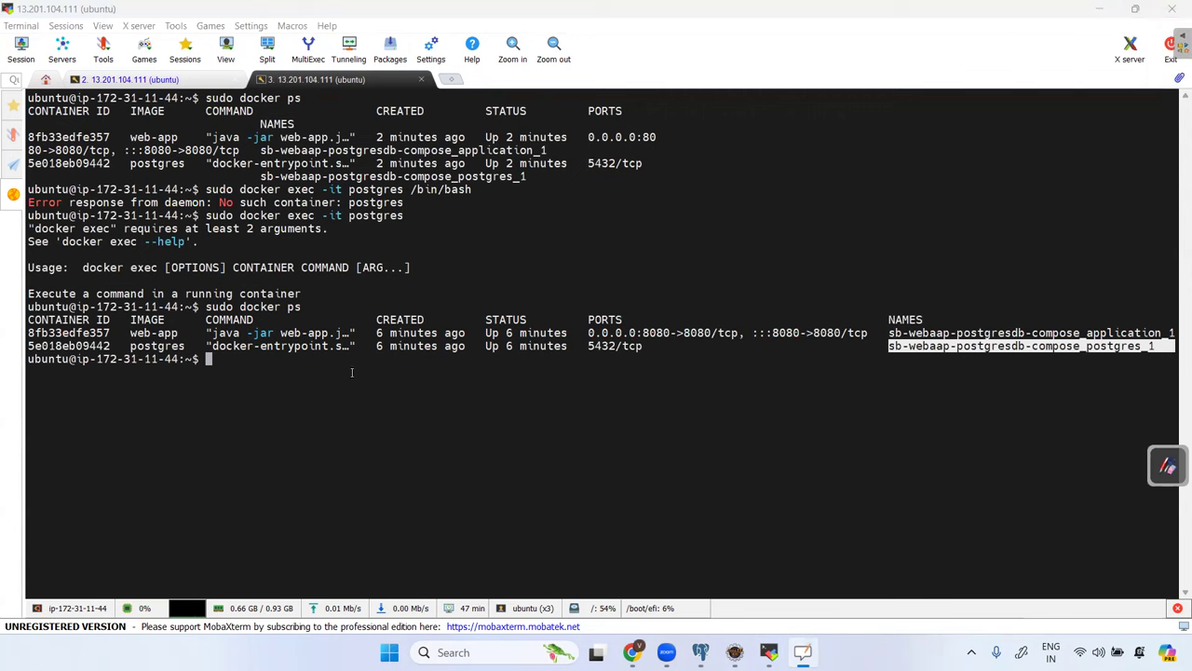
pyautogui.click(268, 373)
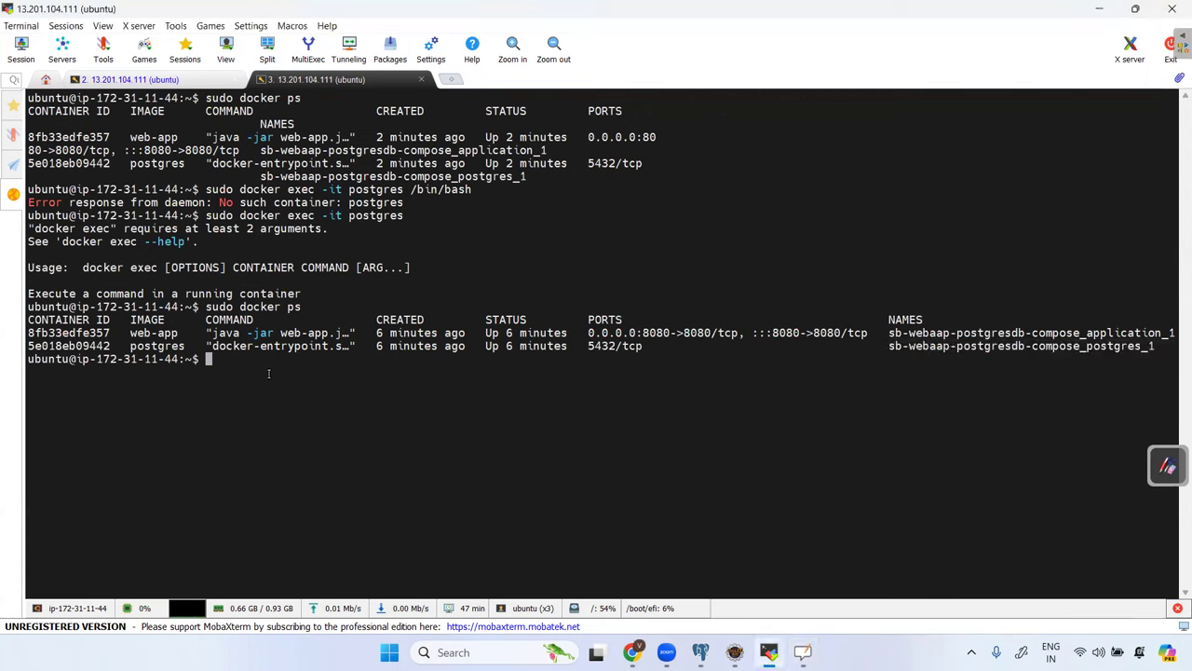
pyautogui.write('sudo docker exec -it')
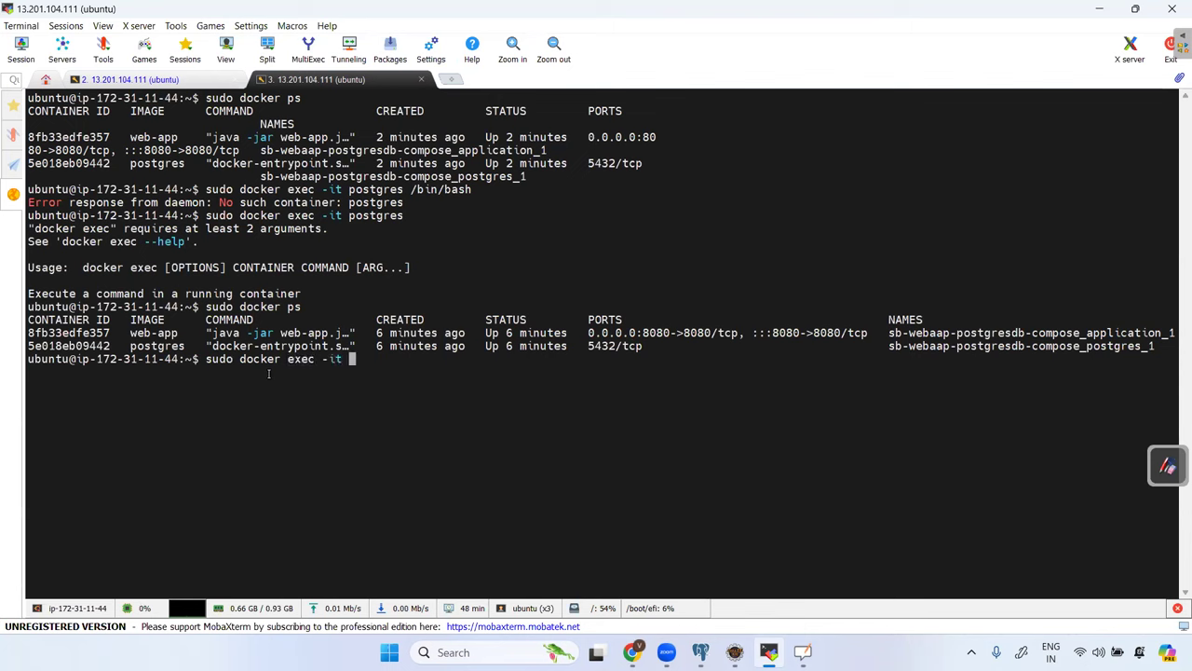
pyautogui.rightClick(268, 373)
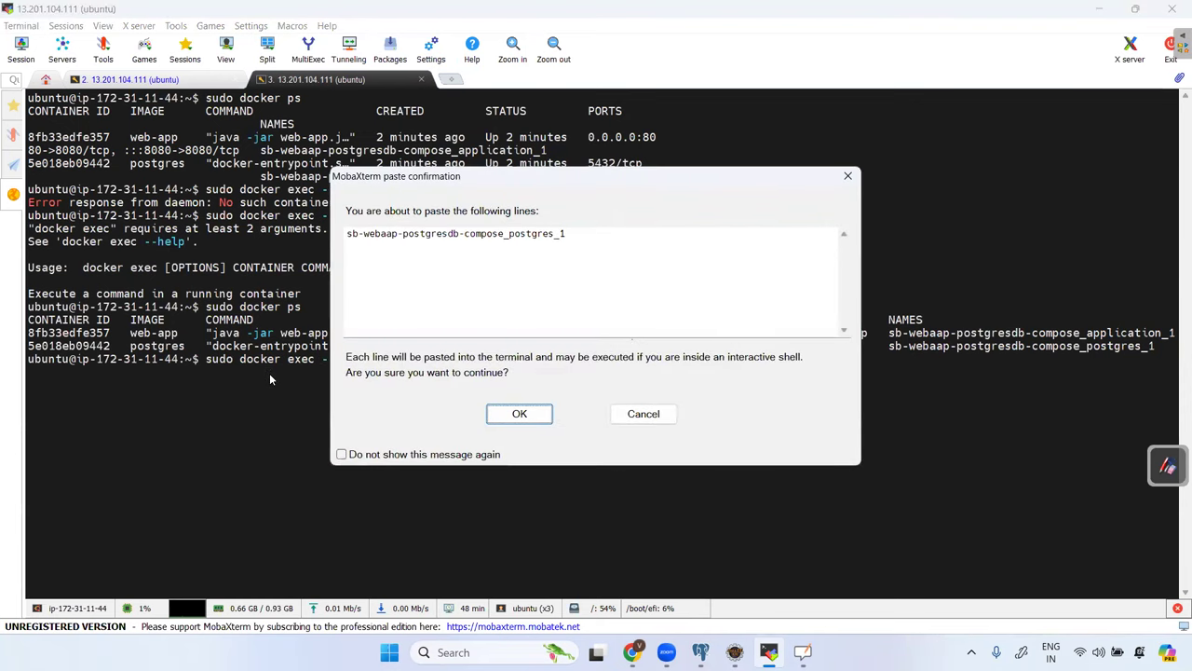
# Append /bin/bash to the pasted postgres container name and run the docker exec command
pyautogui.press('Return')
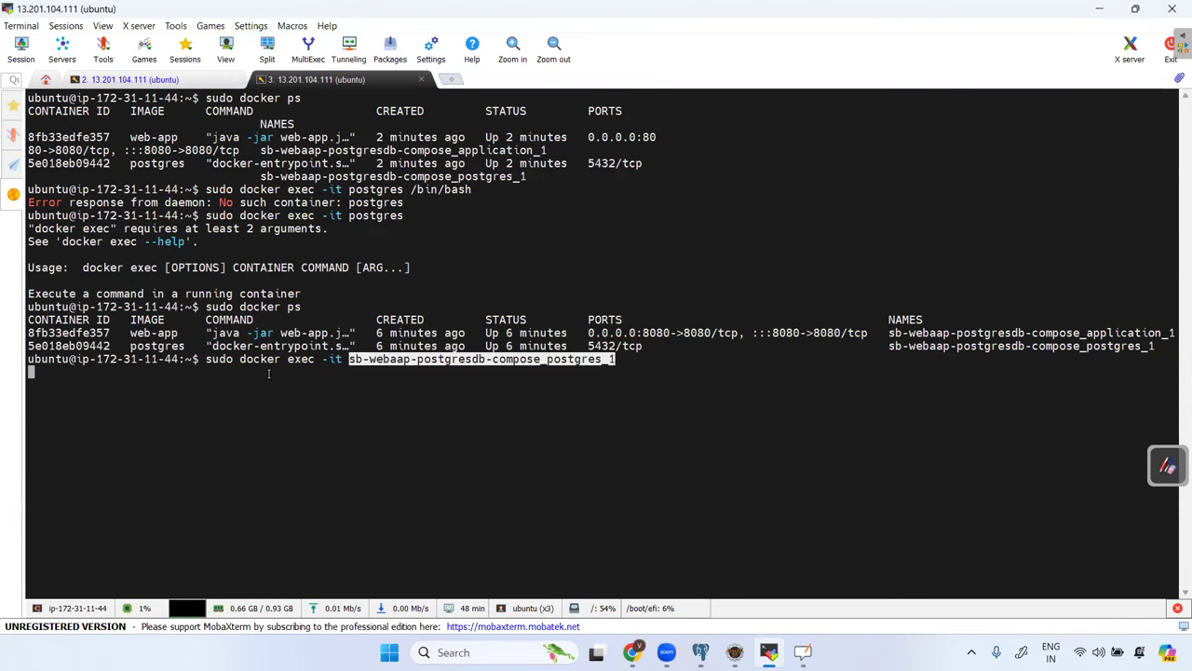
pyautogui.click(268, 372)
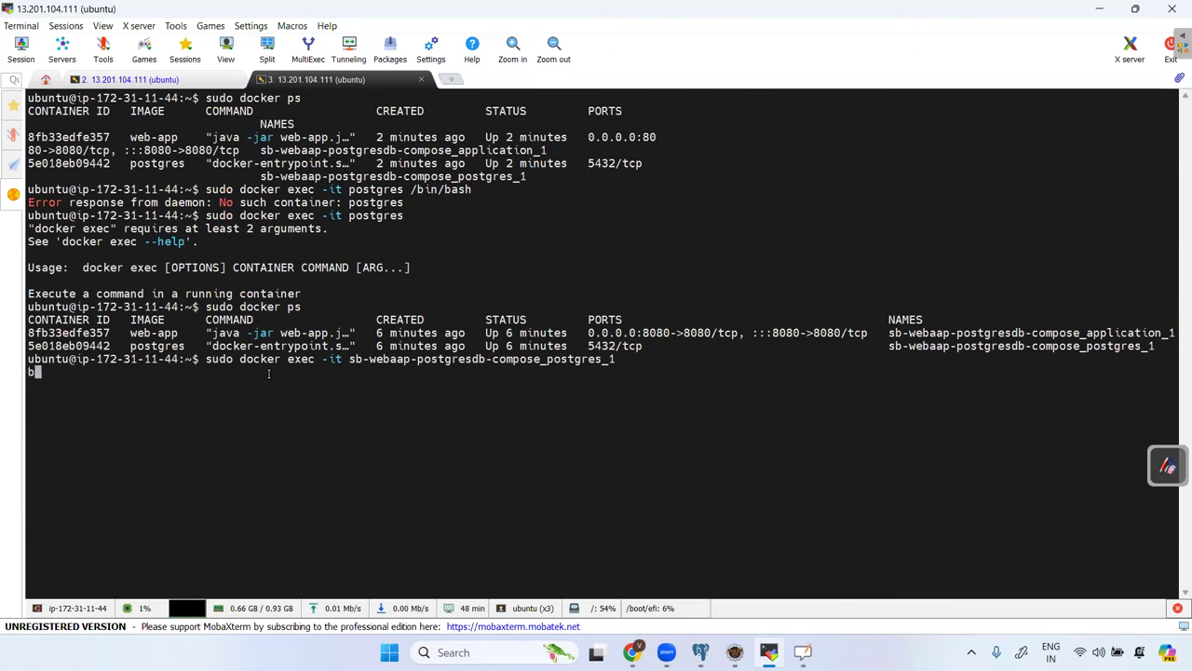
pyautogui.write('/bin/bash')
pyautogui.press('Return')
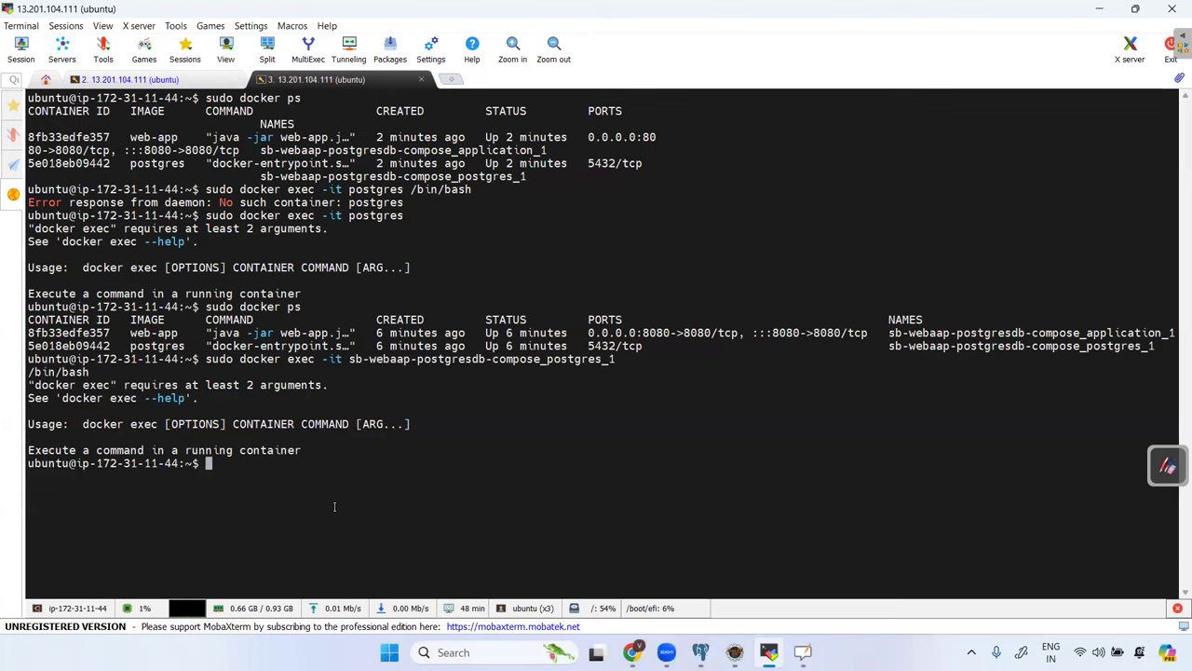
# Retype 'sudo docker exec -it' and try pasting the container name after it
pyautogui.write('sdfg')
pyautogui.press('BackSpace')
pyautogui.press('BackSpace')
pyautogui.press('BackSpace')
pyautogui.press('BackSpace')
pyautogui.write('sudo docker exec -it')
pyautogui.rightClick(259, 476)
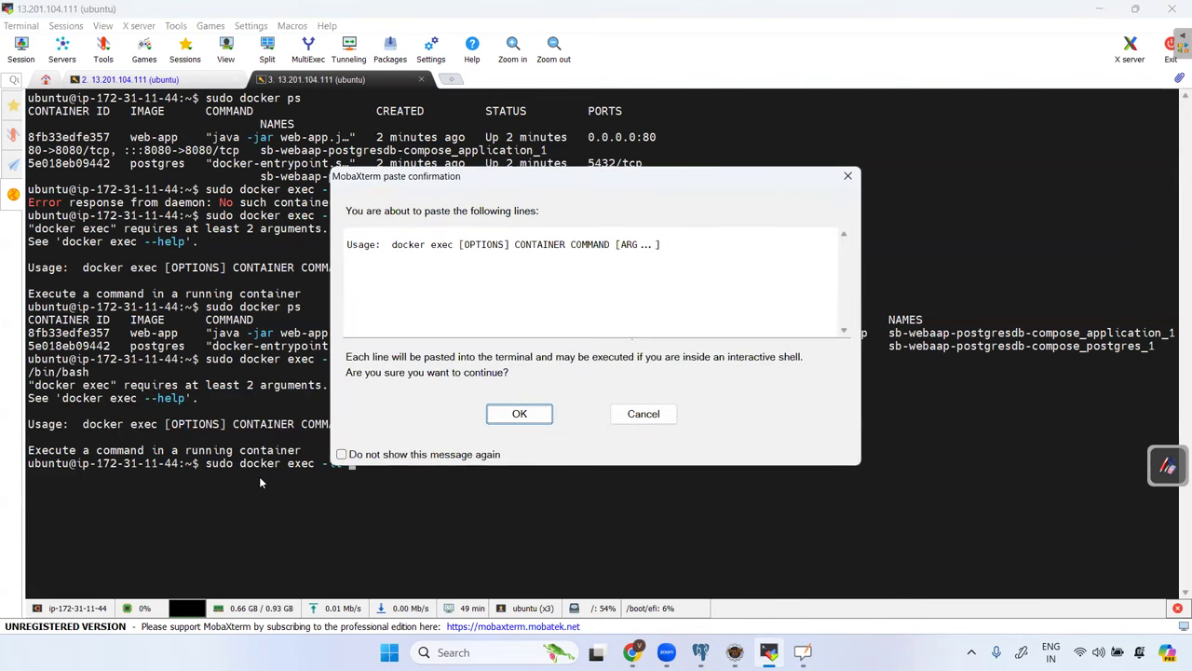
# Recopy the postgres container name and run 'sudo docker exec -it <name> /bin/bash'
pyautogui.click(846, 178)
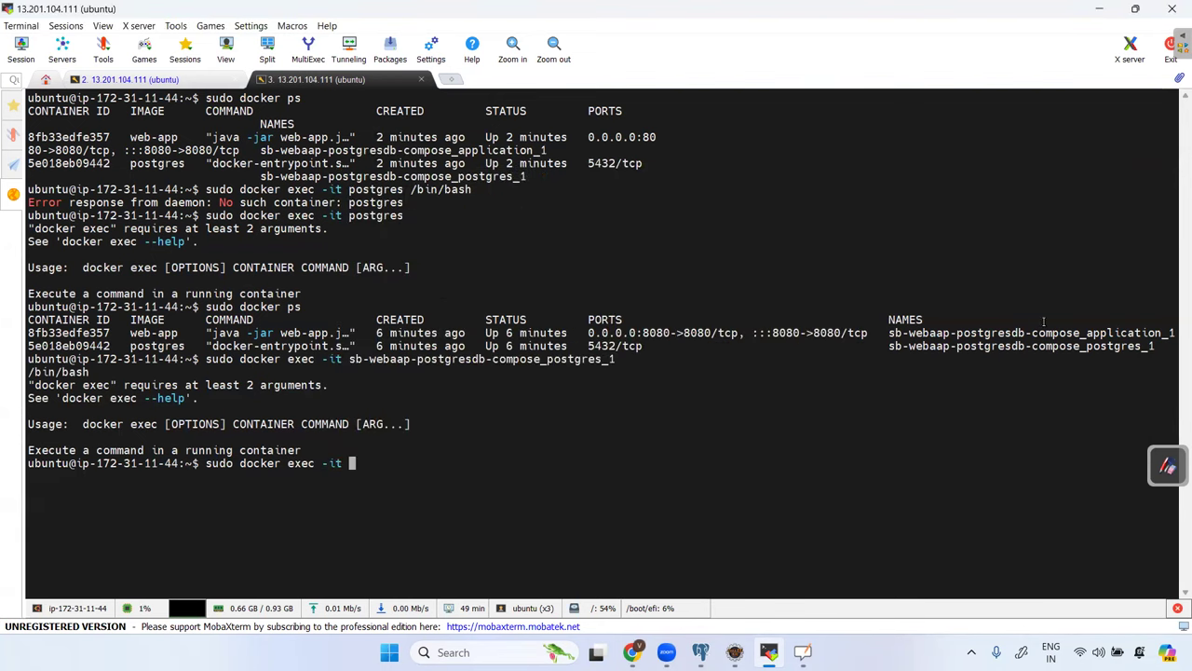
pyautogui.moveTo(890, 347); pyautogui.dragTo(1157, 348)
pyautogui.click(494, 447)
pyautogui.rightClick(493, 447)
pyautogui.press('Return')
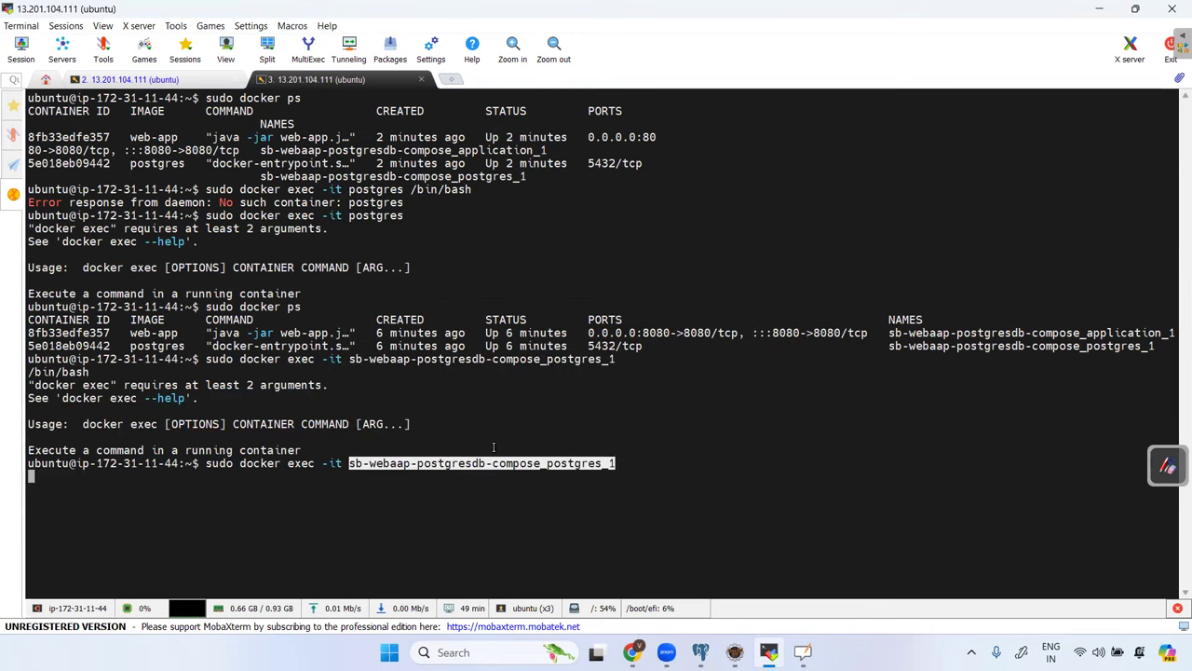
pyautogui.press('BackSpace')
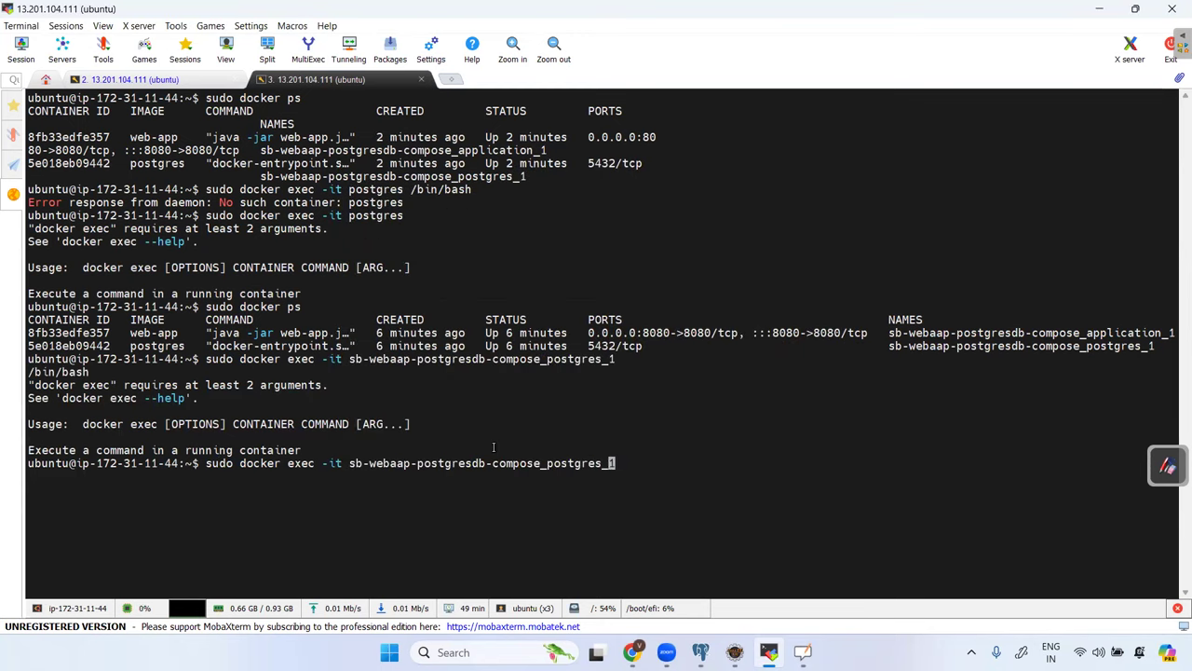
pyautogui.write('/bin/bash')
pyautogui.press('Return')
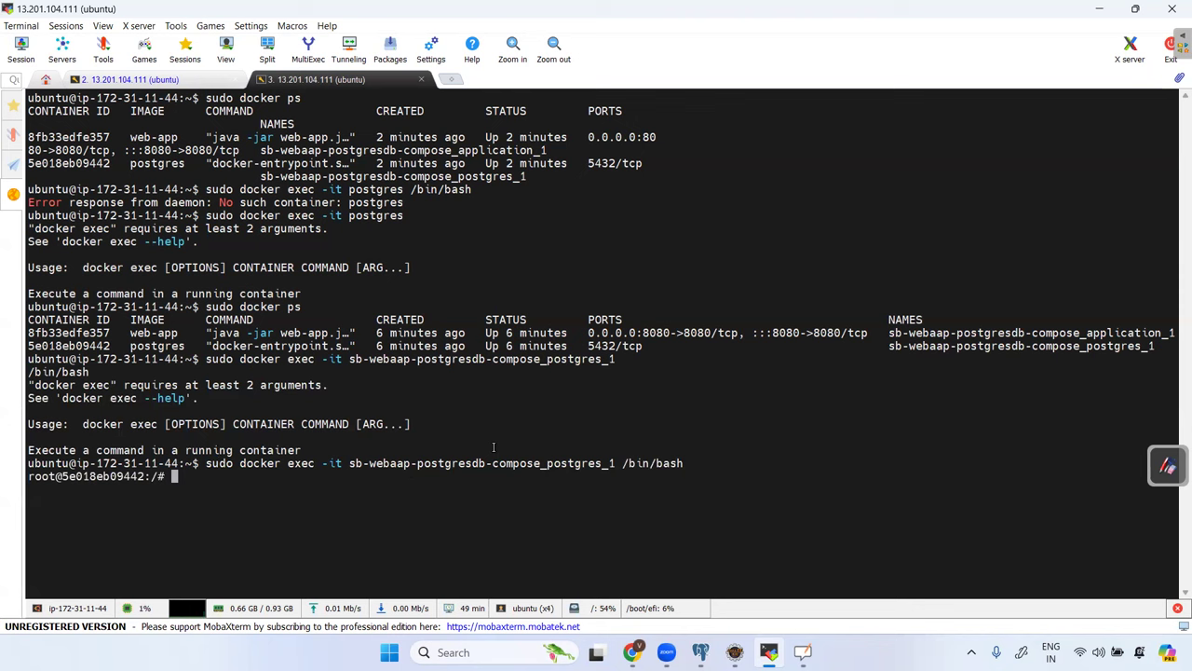
# Zoom the terminal text larger and inspect the container's root@5e018eb09442 prompt
pyautogui.click(513, 56)
pyautogui.click(514, 56)
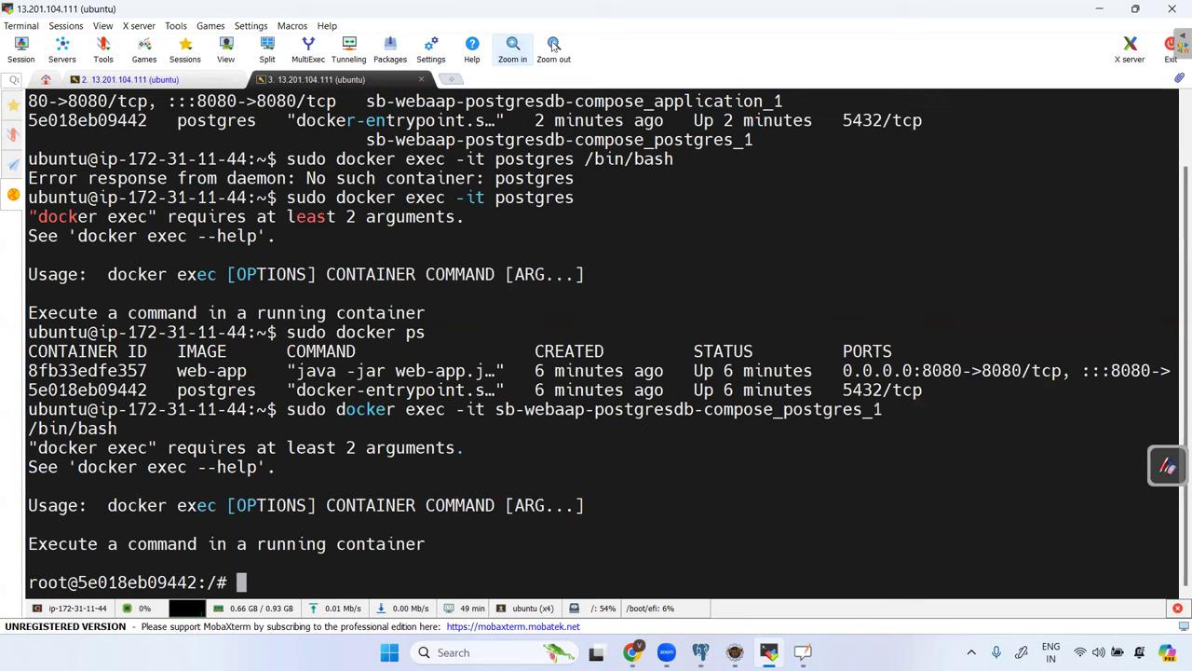
pyautogui.click(508, 58)
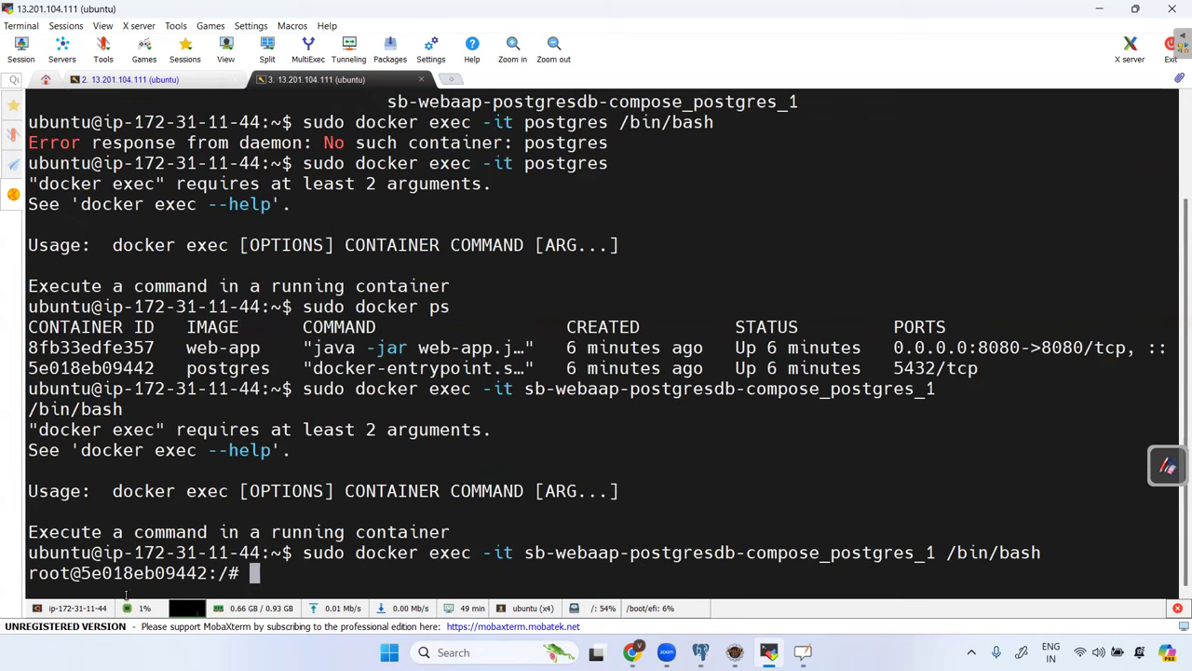
pyautogui.moveTo(51, 575); pyautogui.dragTo(30, 574)
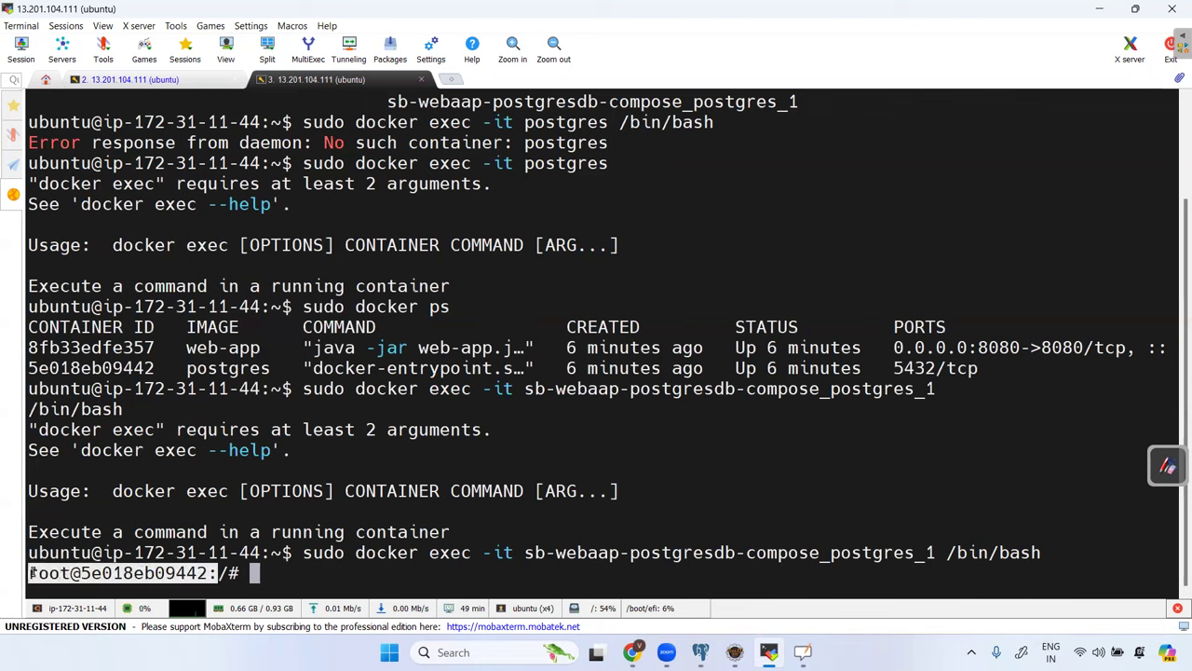
pyautogui.click(126, 574)
pyautogui.moveTo(245, 575); pyautogui.dragTo(28, 575)
pyautogui.click(28, 575)
pyautogui.moveTo(251, 573); pyautogui.dragTo(28, 574)
pyautogui.click(245, 577)
pyautogui.moveTo(245, 577); pyautogui.dragTo(15, 573)
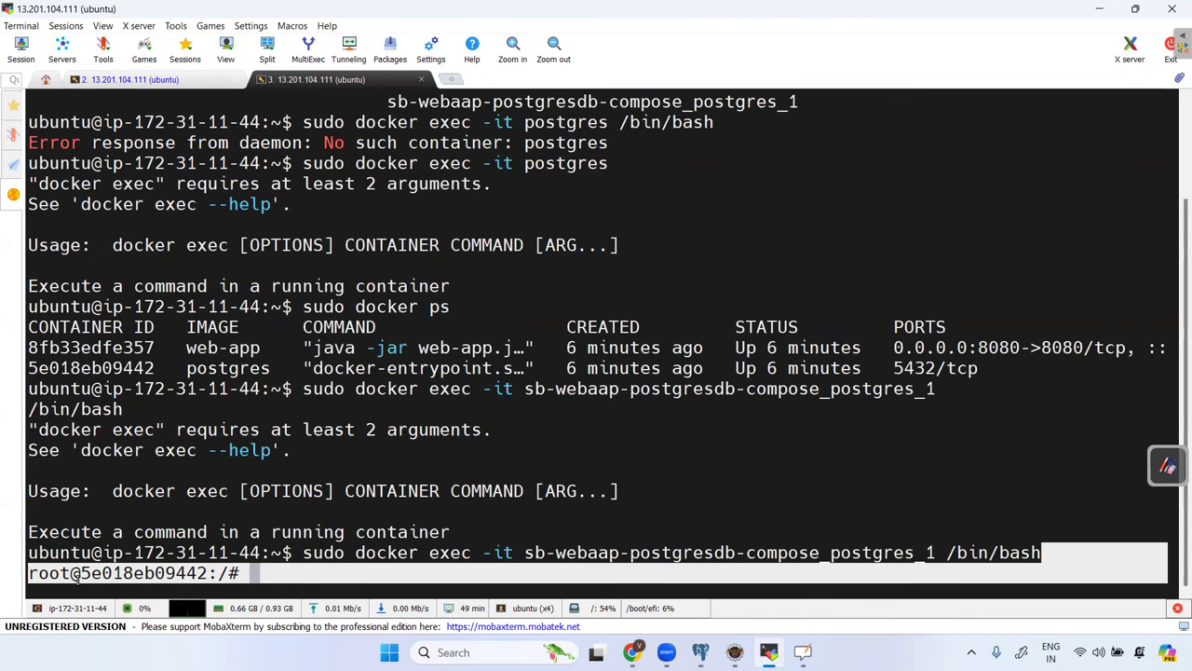
pyautogui.moveTo(245, 575); pyautogui.dragTo(38, 572)
pyautogui.moveTo(254, 574); pyautogui.dragTo(26, 571)
pyautogui.click(240, 578)
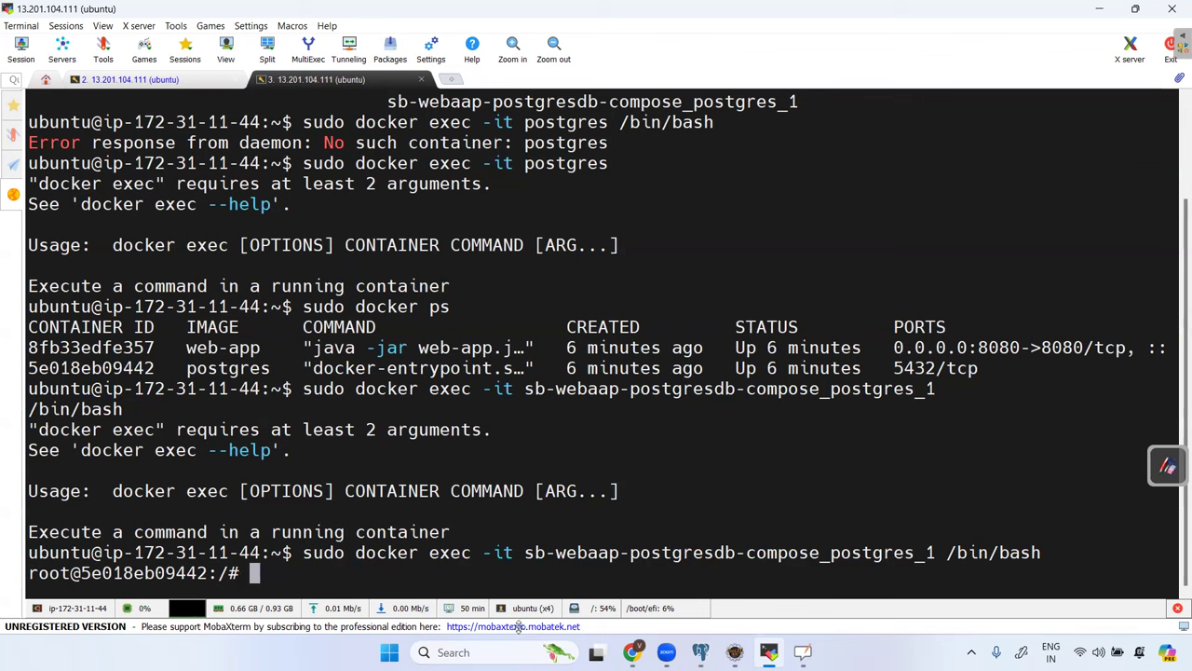
pyautogui.click(631, 652)
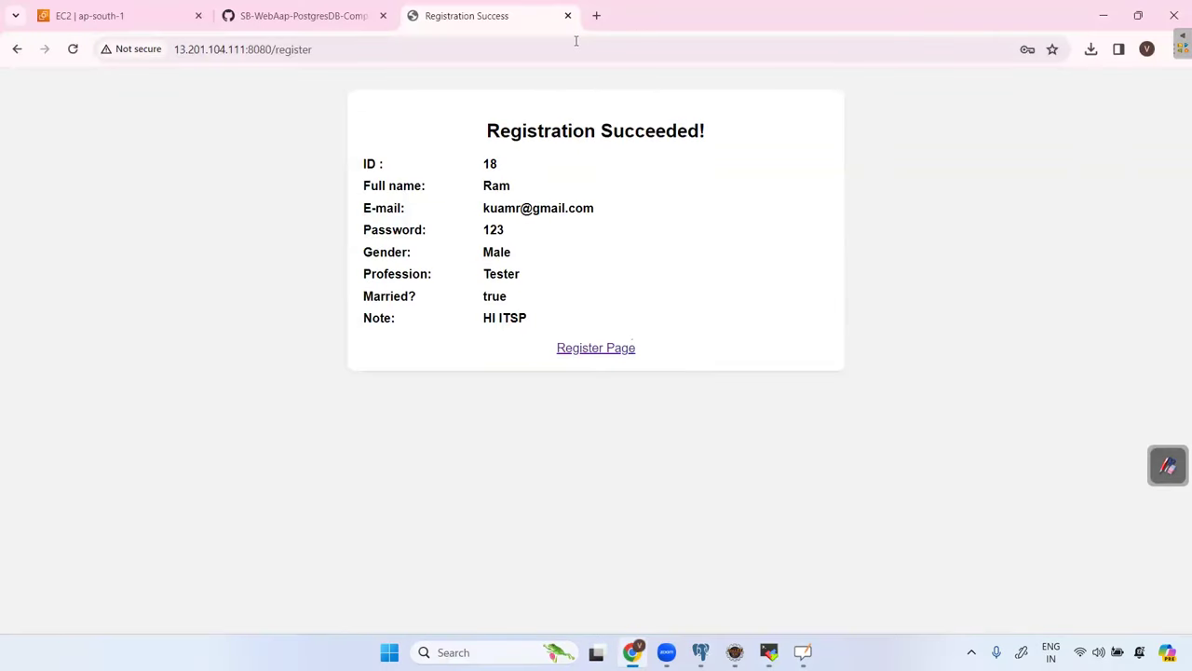
# Search Google for 'how to access postgres database in docker container' and open the Stack Overflow result
pyautogui.hotkey('ctrl', 't')
pyautogui.write('how to')
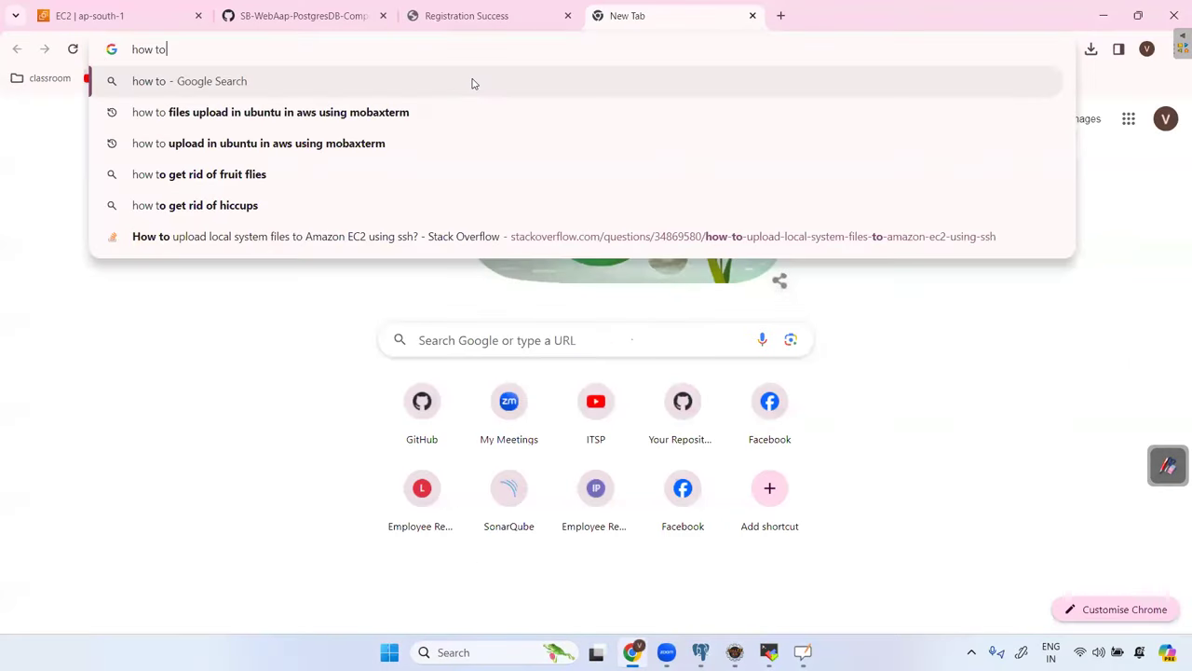
pyautogui.write(' connect post')
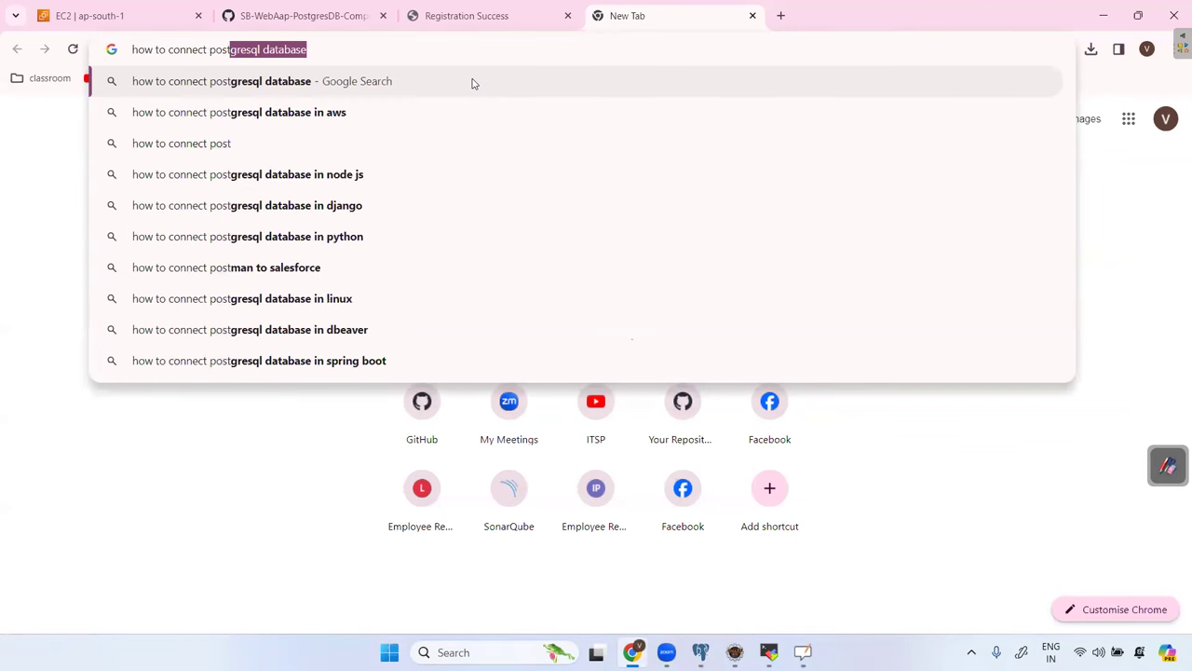
pyautogui.press('Right')
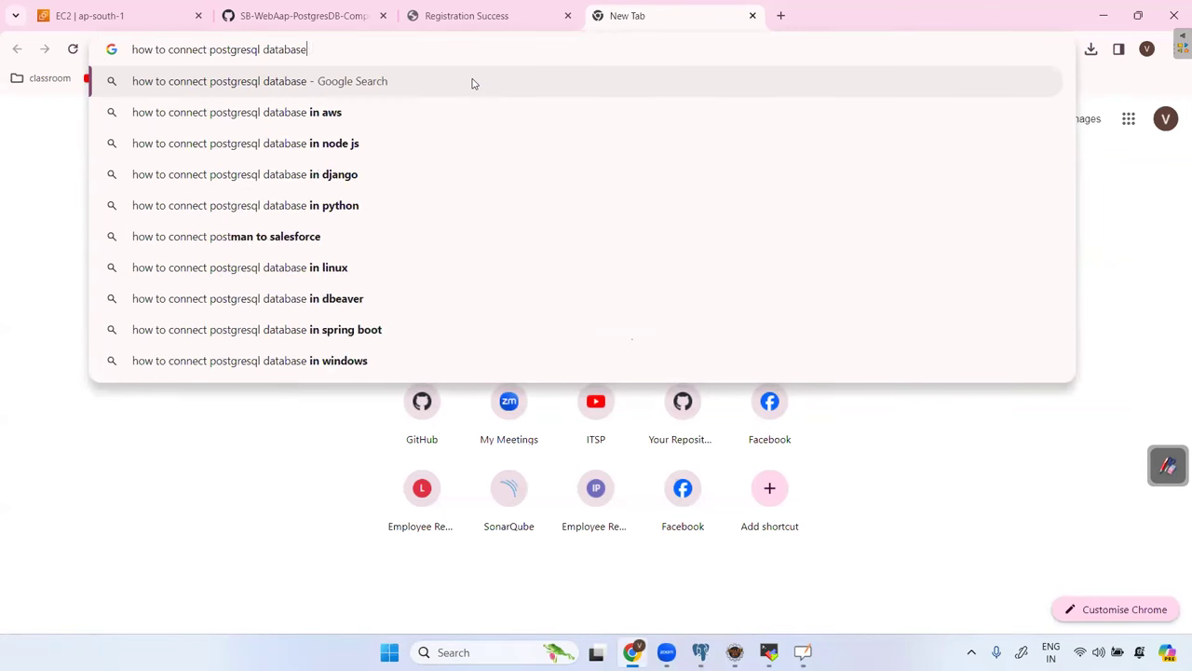
pyautogui.write('in c')
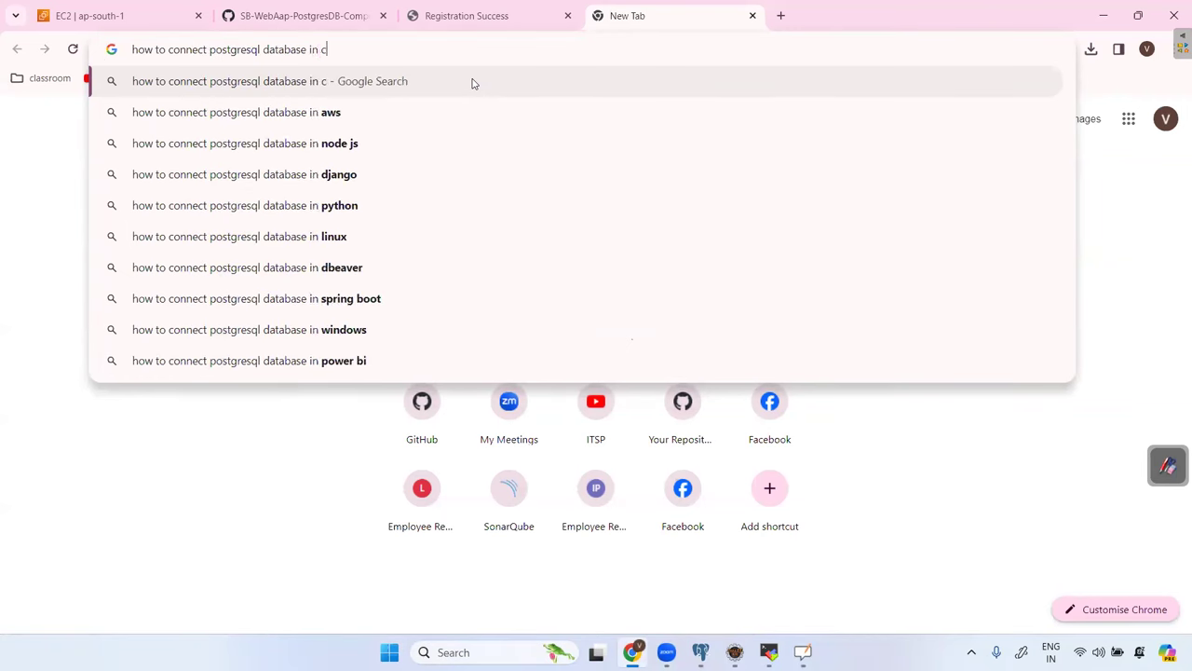
pyautogui.press('BackSpace')
pyautogui.write('w')
pyautogui.press('BackSpace')
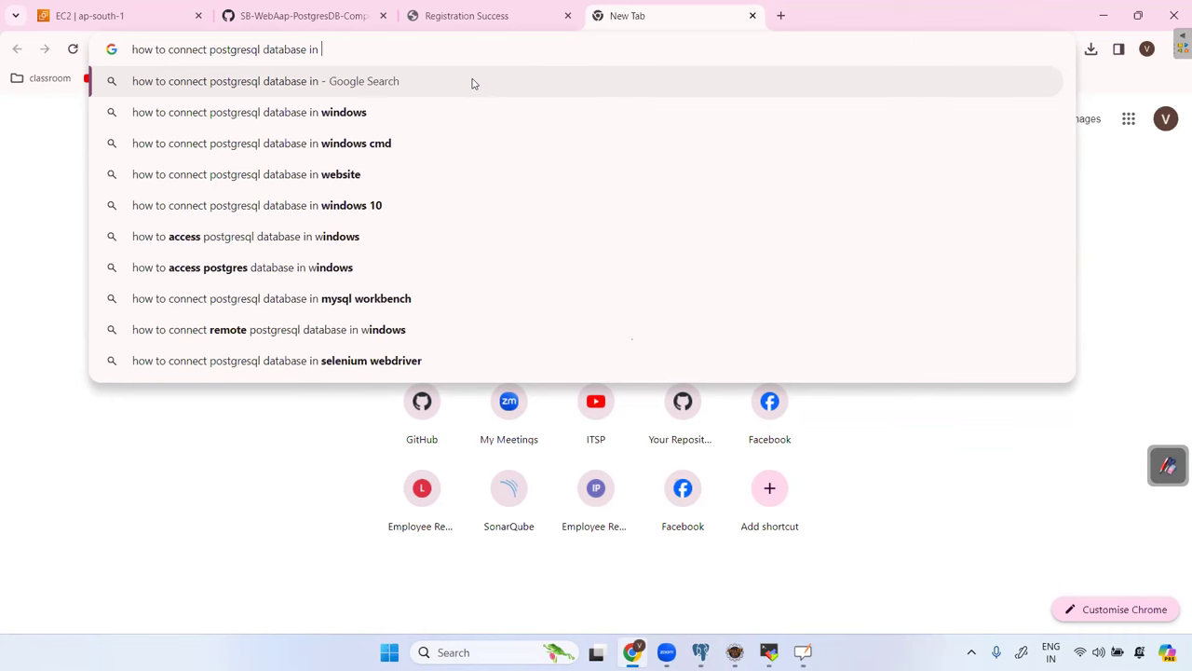
pyautogui.write('docke con')
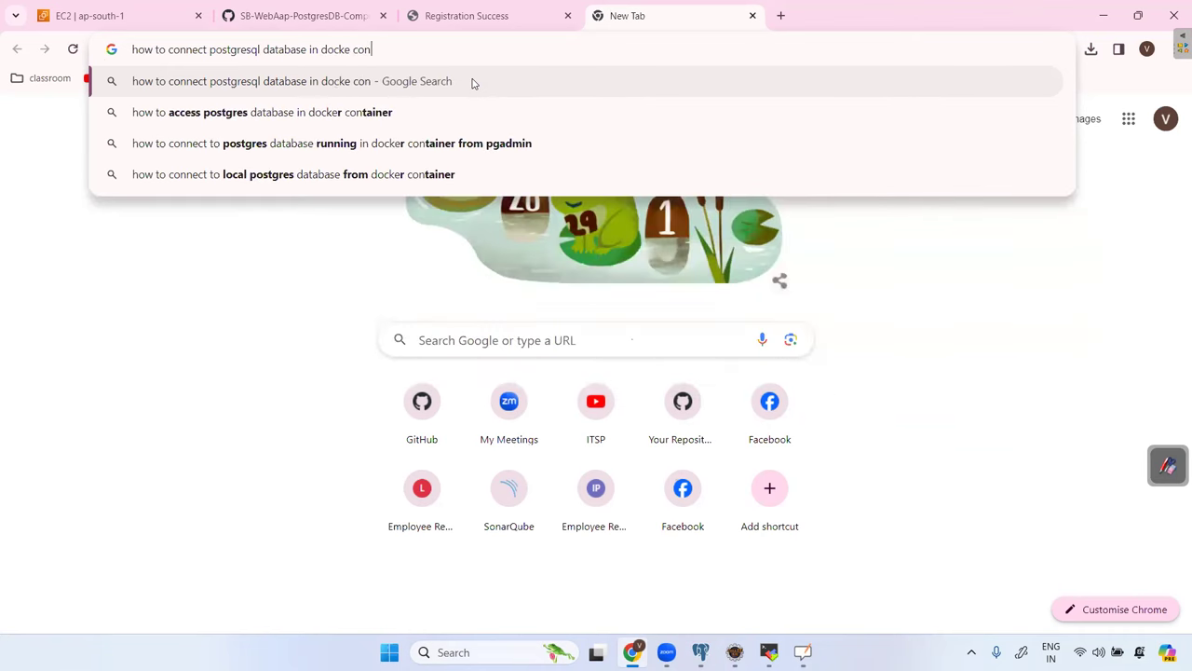
pyautogui.press('Down')
pyautogui.press('Return')
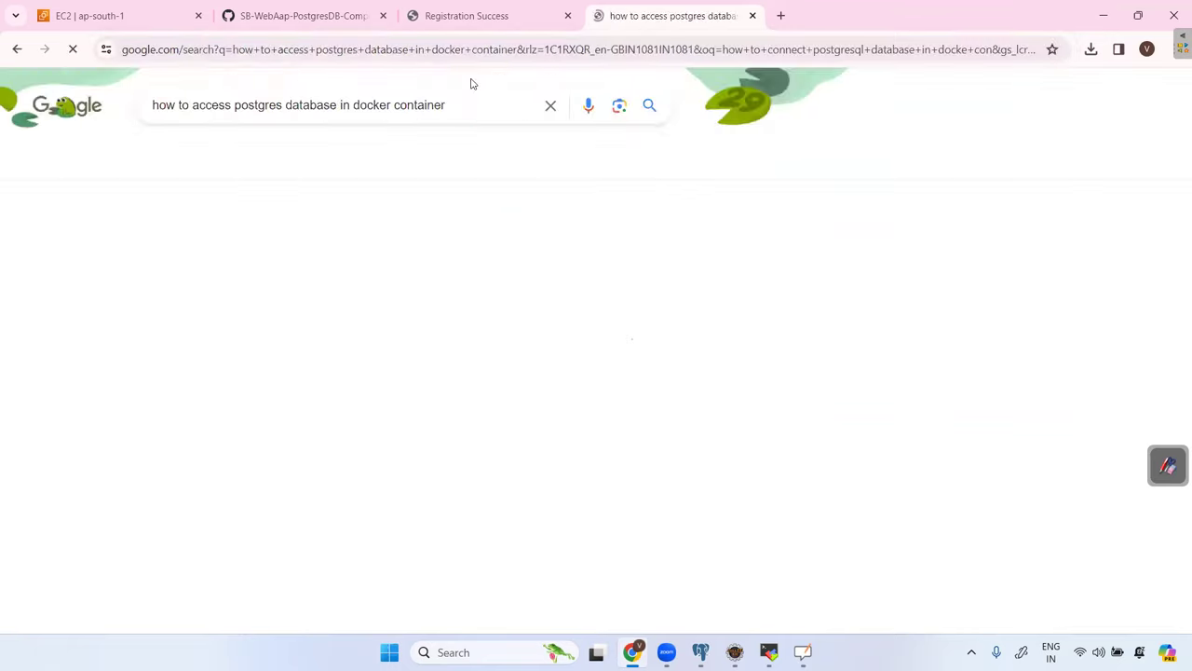
pyautogui.click(348, 266)
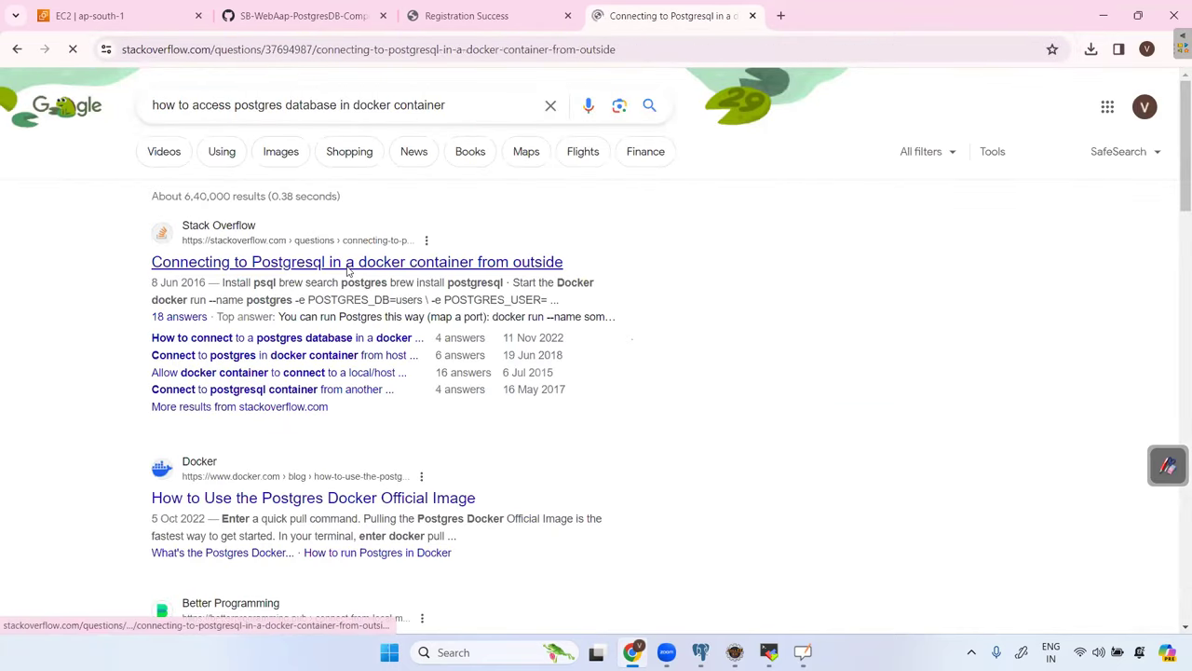
# Scroll to the top answer and select its 'psql -U postgres' command
pyautogui.scroll(-2, 475, 371)
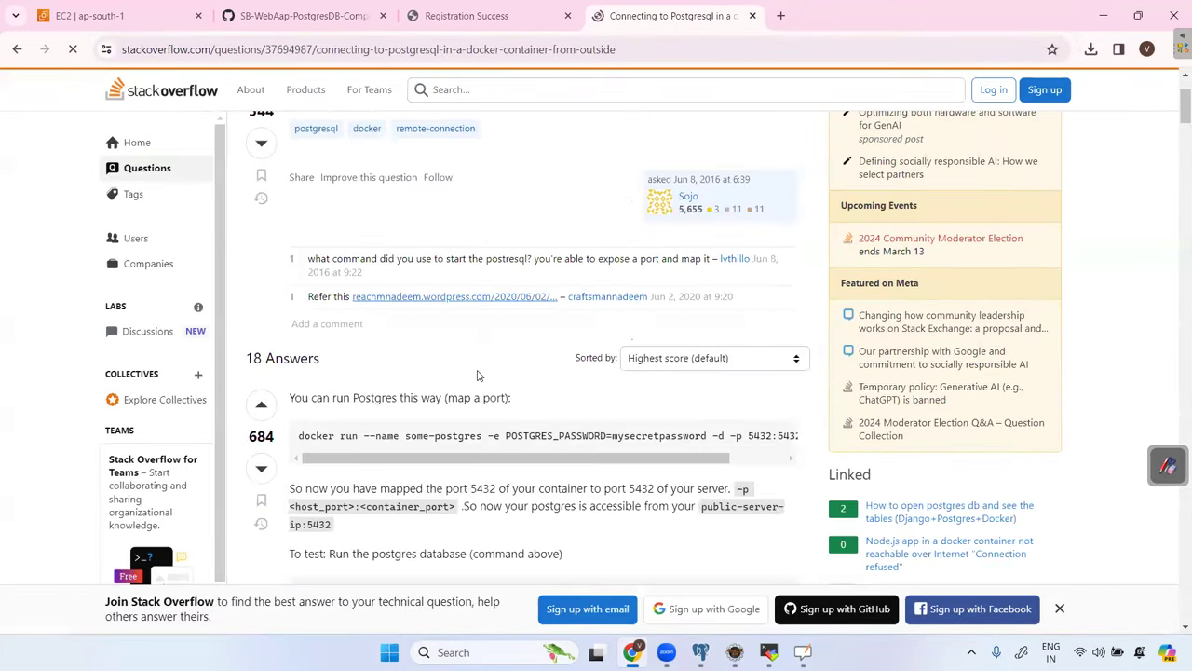
pyautogui.scroll(-1, 394, 399)
pyautogui.hscroll(2, 406, 388)
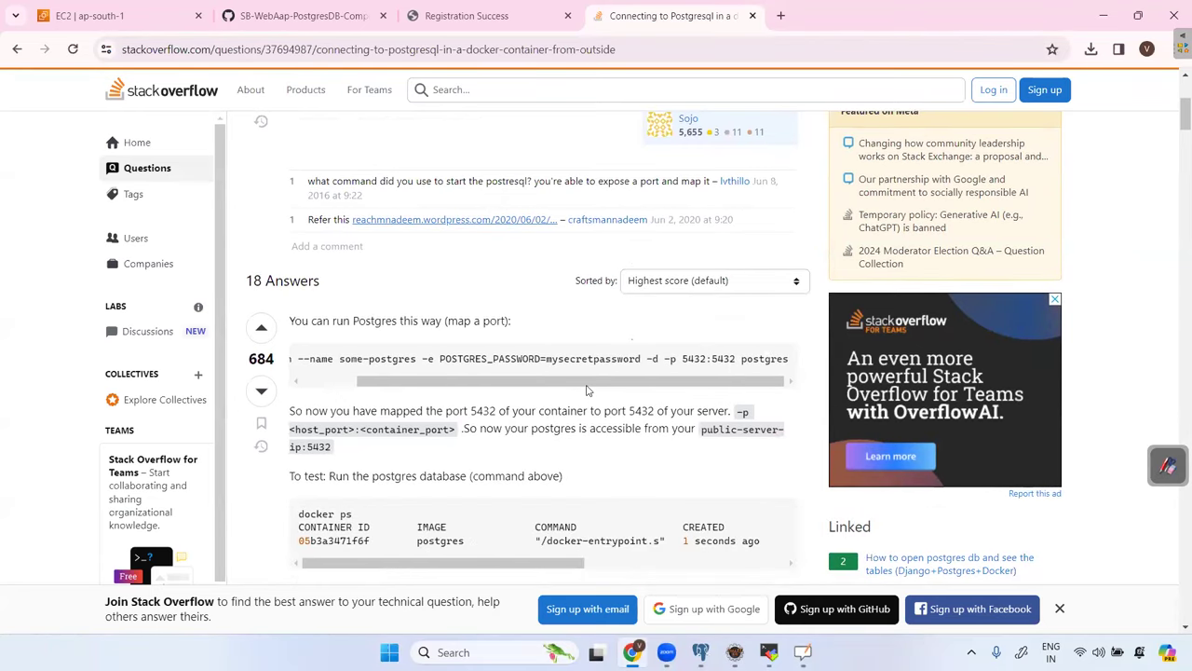
pyautogui.scroll(-2, 585, 391)
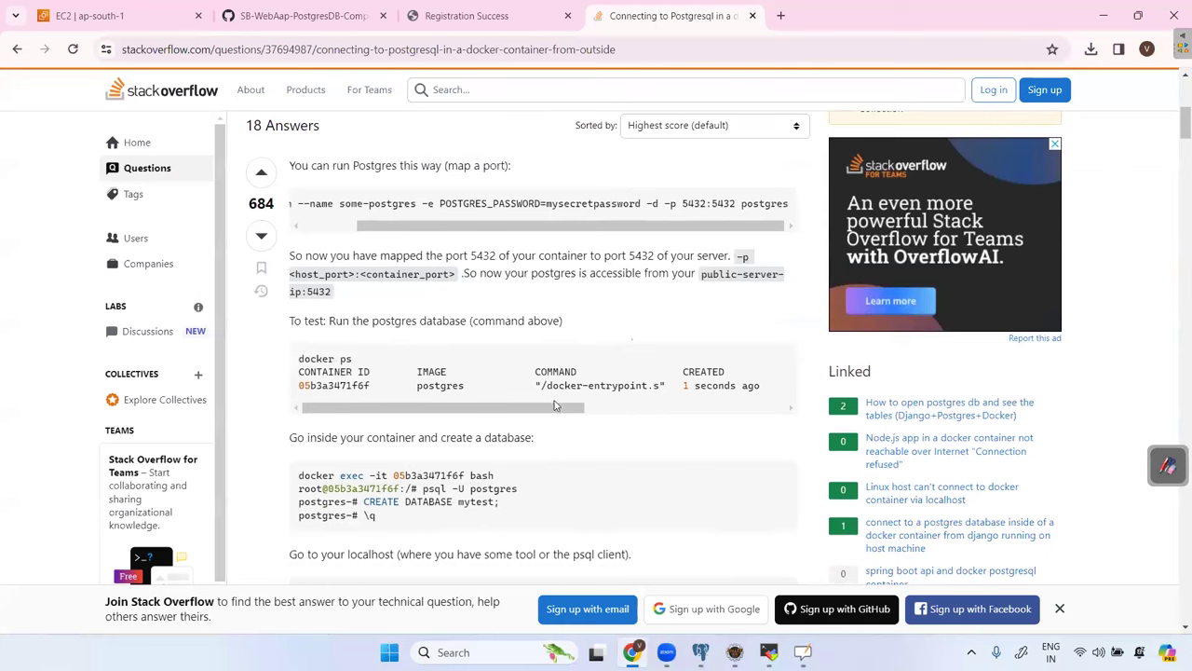
pyautogui.moveTo(556, 409); pyautogui.dragTo(752, 413)
pyautogui.scroll(-1, 652, 423)
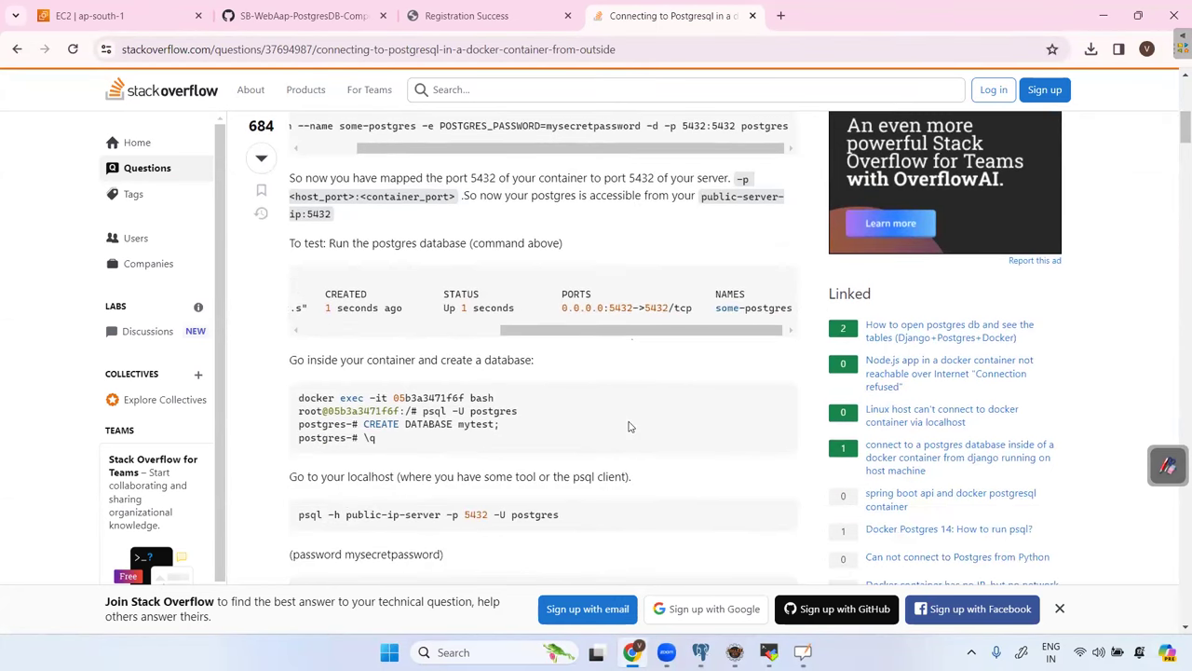
pyautogui.scroll(-1, 628, 426)
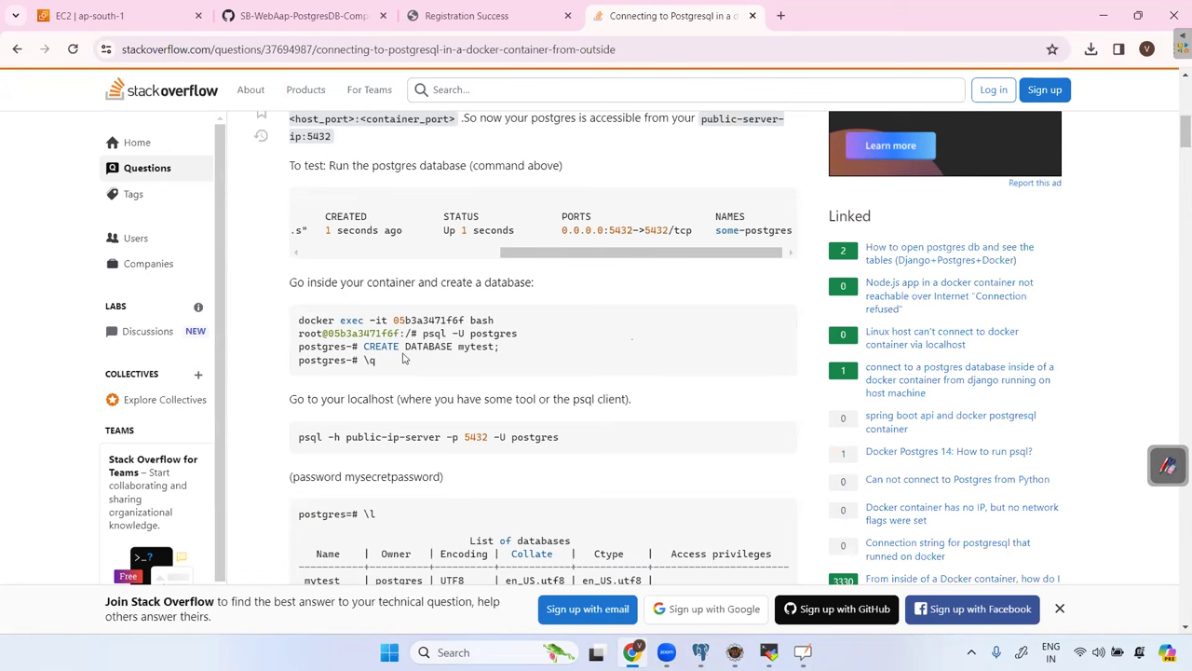
pyautogui.moveTo(418, 333); pyautogui.dragTo(523, 338)
pyautogui.hotkey('ctrl', 'c')
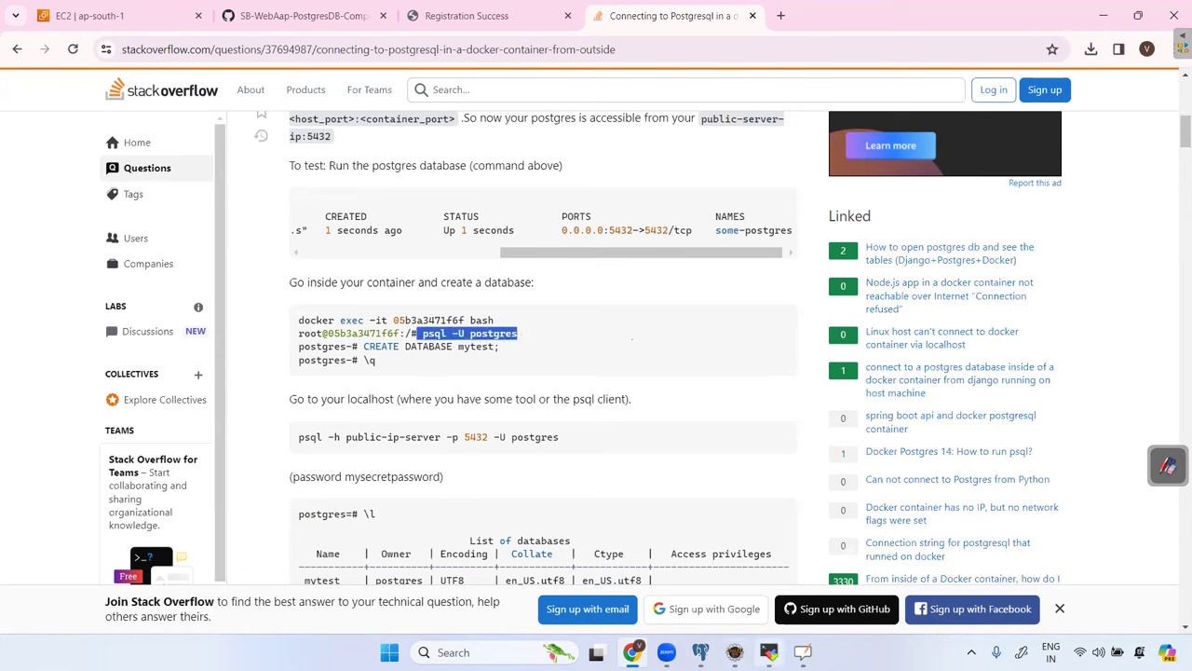
# Run 'psql -U postgres' in the container twice, both failing with role "postgres" does not exist
pyautogui.click(768, 652)
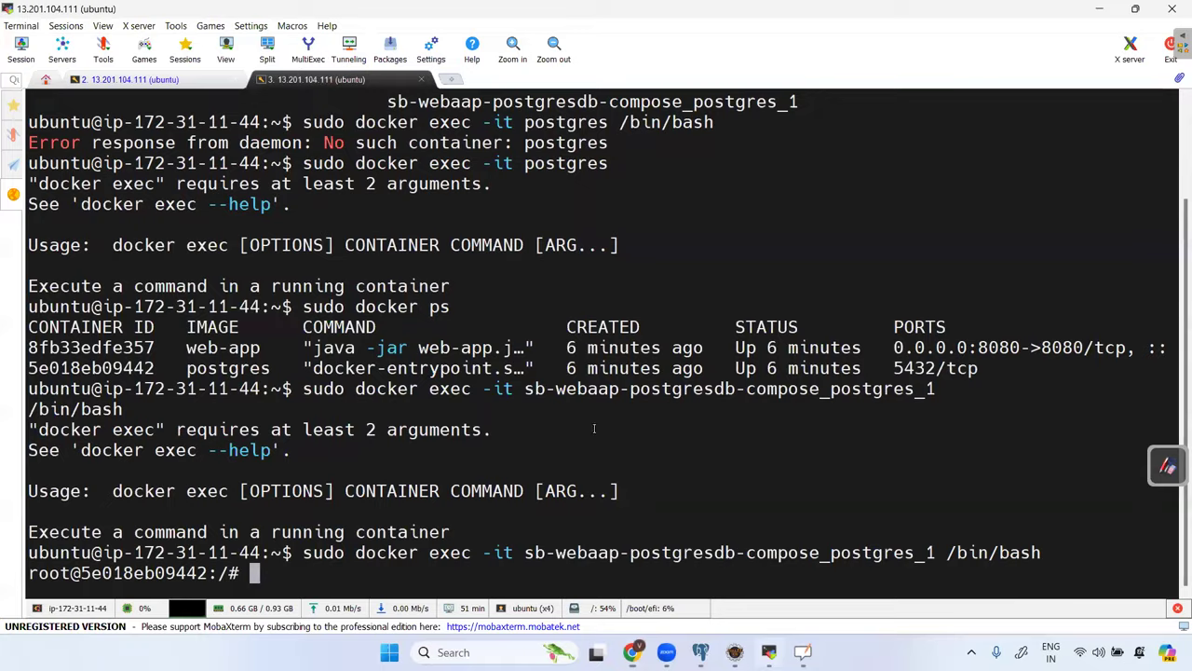
pyautogui.rightClick(612, 491)
pyautogui.press('Return')
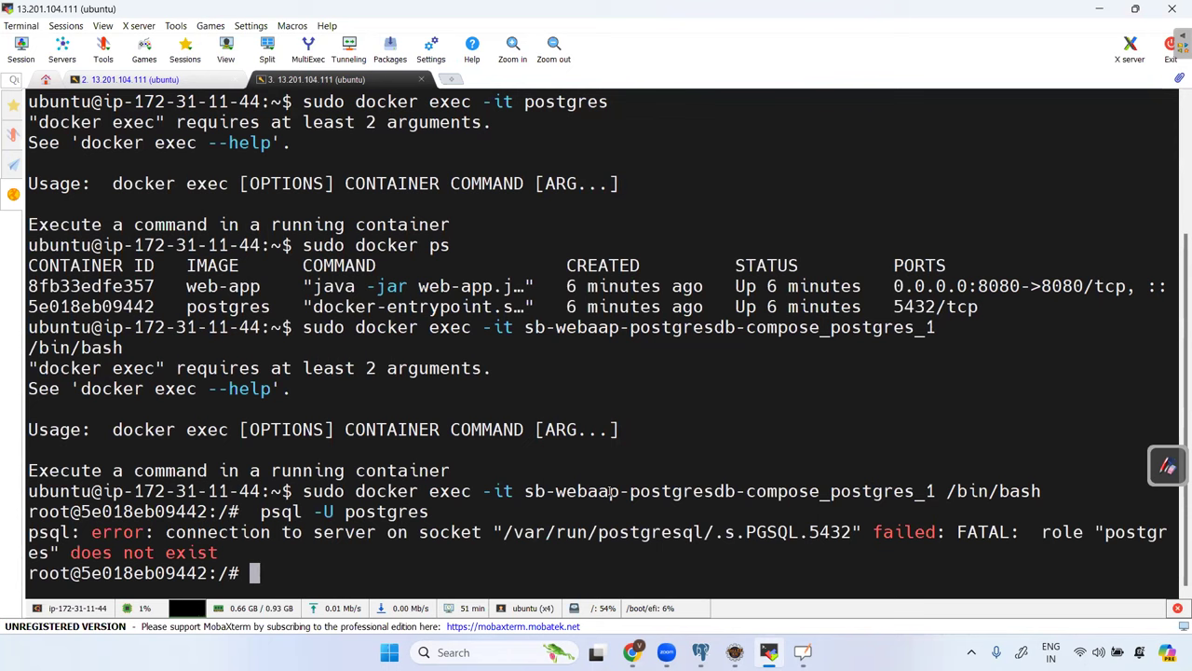
pyautogui.press('Up')
pyautogui.press('Left')
pyautogui.press('Left')
pyautogui.press('Left')
pyautogui.press('Left')
pyautogui.press('Left')
pyautogui.press('Left')
pyautogui.press('Left')
pyautogui.press('Left')
pyautogui.press('Left')
pyautogui.press('Left')
pyautogui.press('Left')
pyautogui.press('Left')
pyautogui.press('Left')
pyautogui.press('Left')
pyautogui.press('Left')
pyautogui.press('Left')
pyautogui.press('Left')
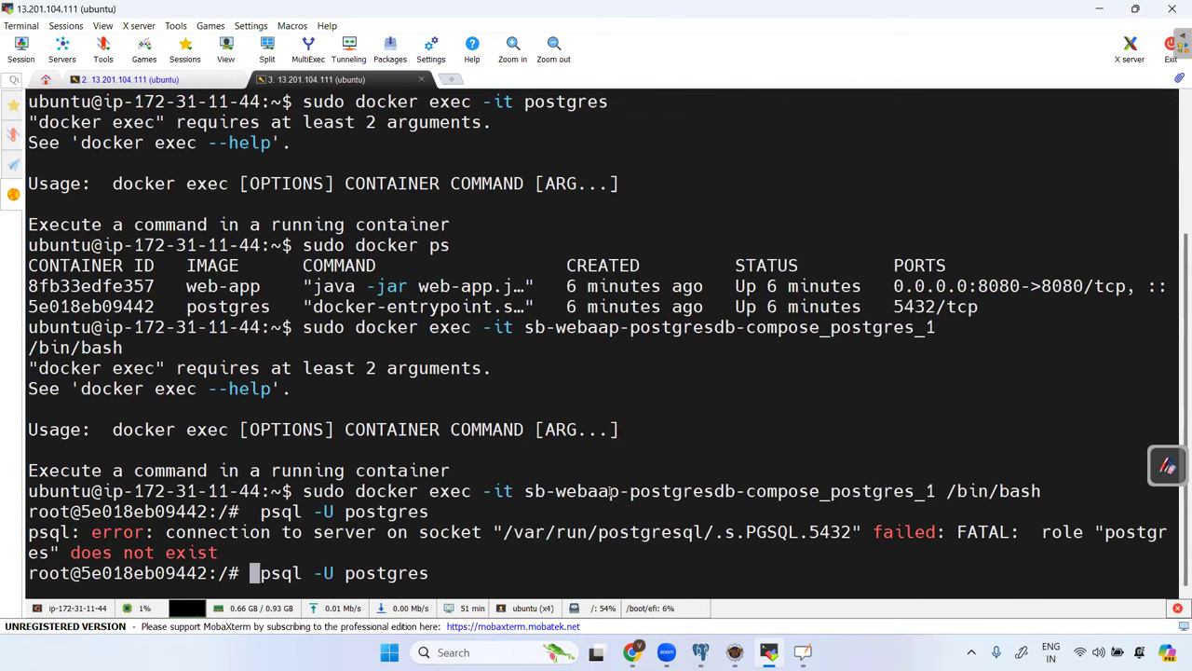
pyautogui.press('Right')
pyautogui.press('Right')
pyautogui.press('Right')
pyautogui.press('Right')
pyautogui.press('Right')
pyautogui.press('Right')
pyautogui.press('Right')
pyautogui.press('Right')
pyautogui.press('Right')
pyautogui.press('Right')
pyautogui.press('Right')
pyautogui.press('Right')
pyautogui.press('Right')
pyautogui.press('Right')
pyautogui.press('Right')
pyautogui.press('Right')
pyautogui.press('Right')
pyautogui.press('Return')
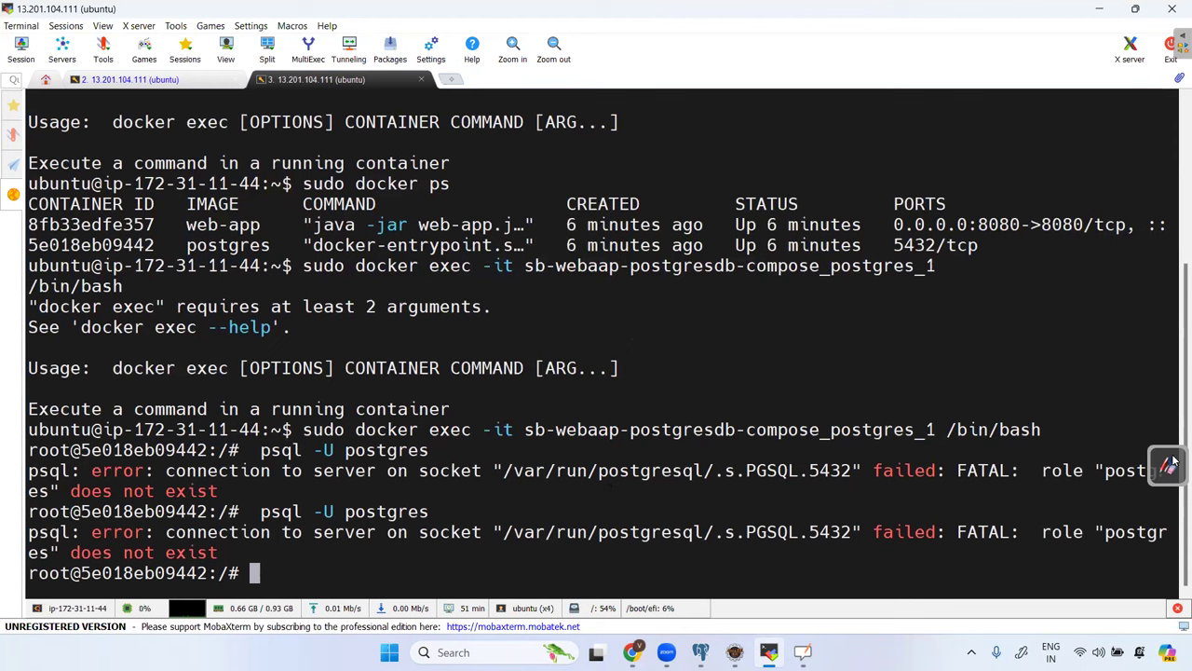
pyautogui.click(1096, 8)
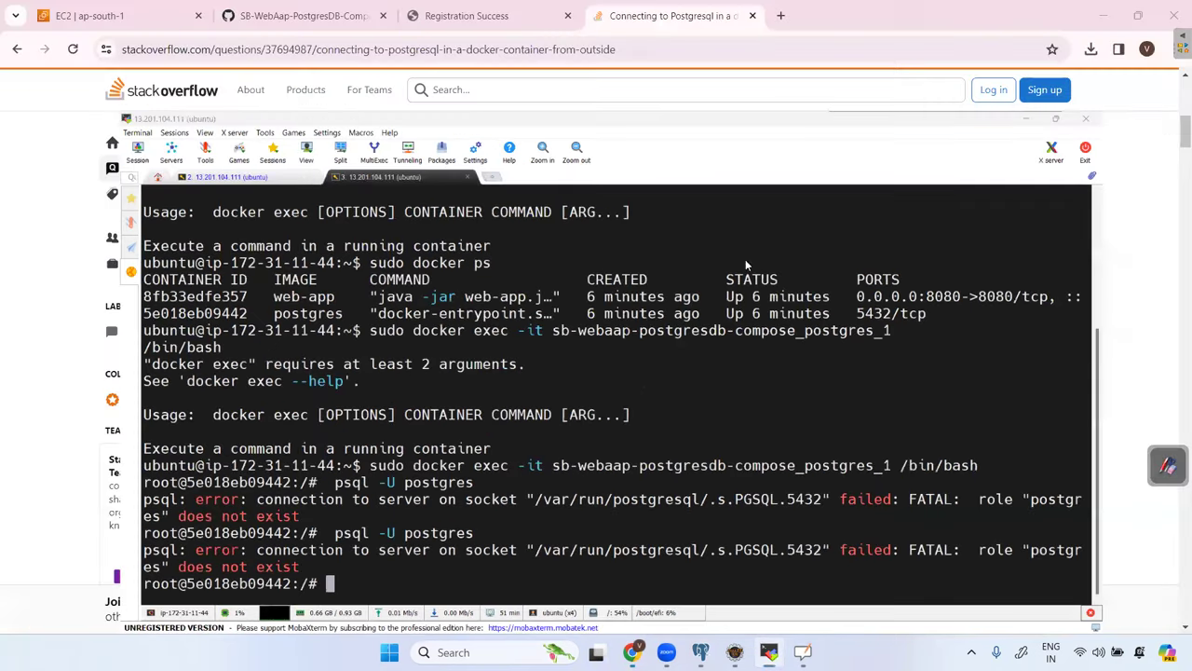
# Copy the answer's psql -h command and run it with host localhost in the container
pyautogui.scroll(-2, 572, 392)
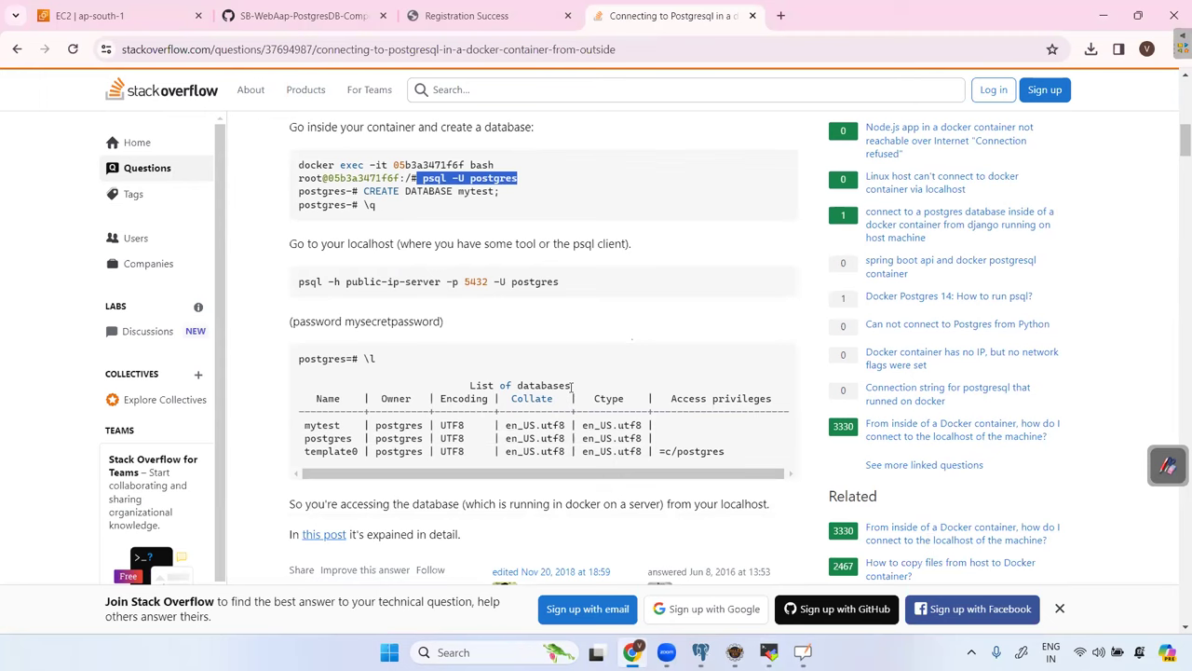
pyautogui.moveTo(559, 281); pyautogui.dragTo(295, 281)
pyautogui.hotkey('ctrl', 'c')
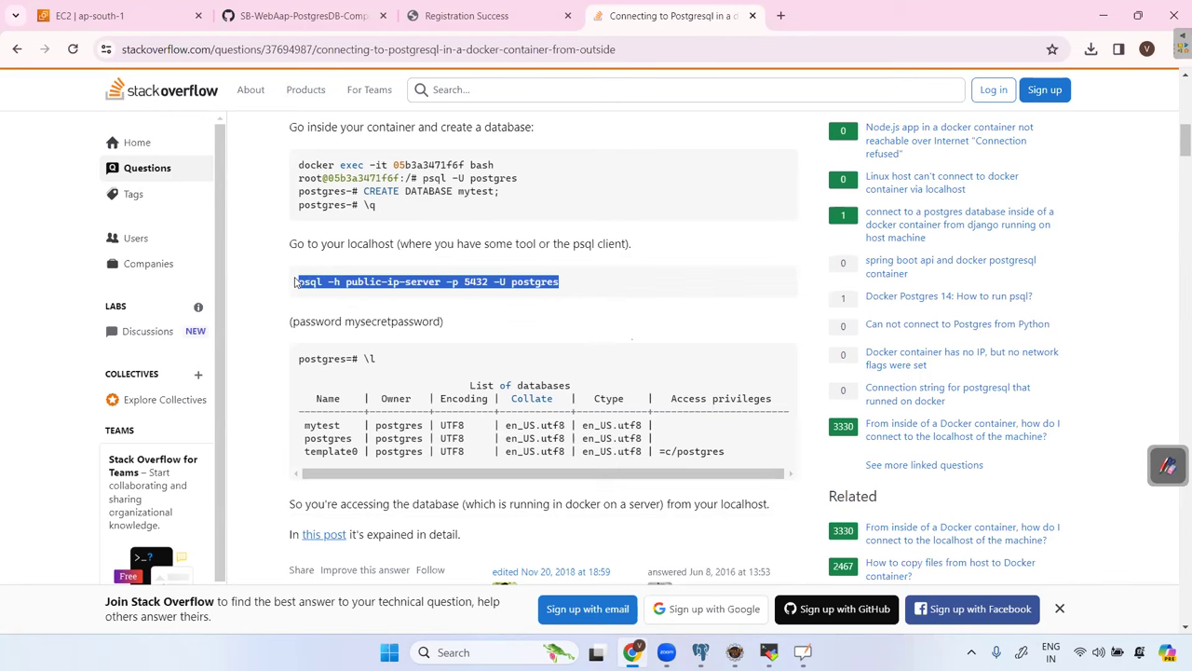
pyautogui.scroll(-3, 418, 351)
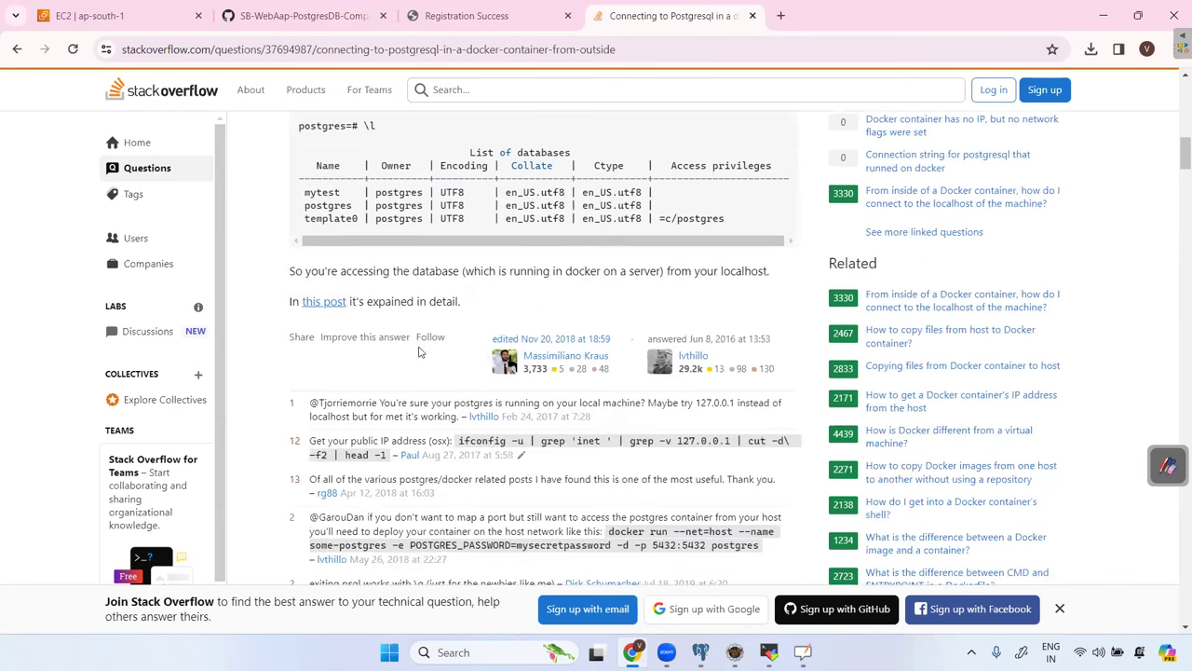
pyautogui.hotkey('alt', 'Tab')
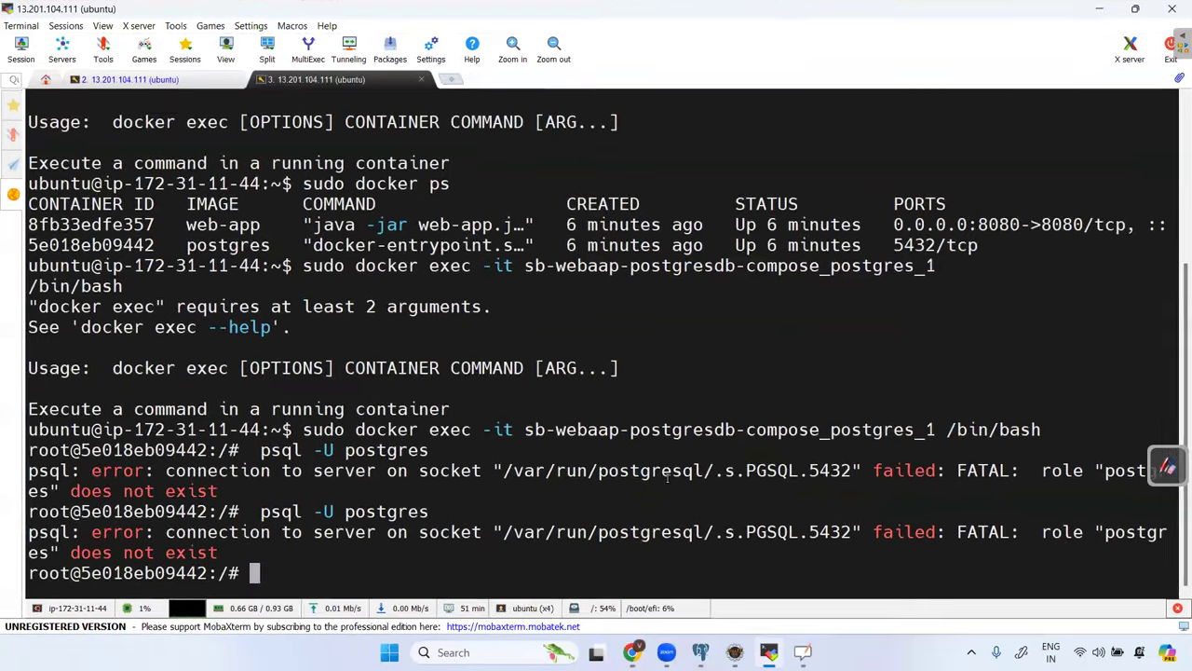
pyautogui.rightClick(667, 477)
pyautogui.press('Left')
pyautogui.press('Left')
pyautogui.press('Left')
pyautogui.press('Left')
pyautogui.press('Left')
pyautogui.press('Left')
pyautogui.press('Left')
pyautogui.press('Left')
pyautogui.press('Left')
pyautogui.press('Left')
pyautogui.press('Left')
pyautogui.press('Left')
pyautogui.press('Left')
pyautogui.press('Left')
pyautogui.press('Left')
pyautogui.press('Left')
pyautogui.press('Left')
pyautogui.press('Left')
pyautogui.press('Left')
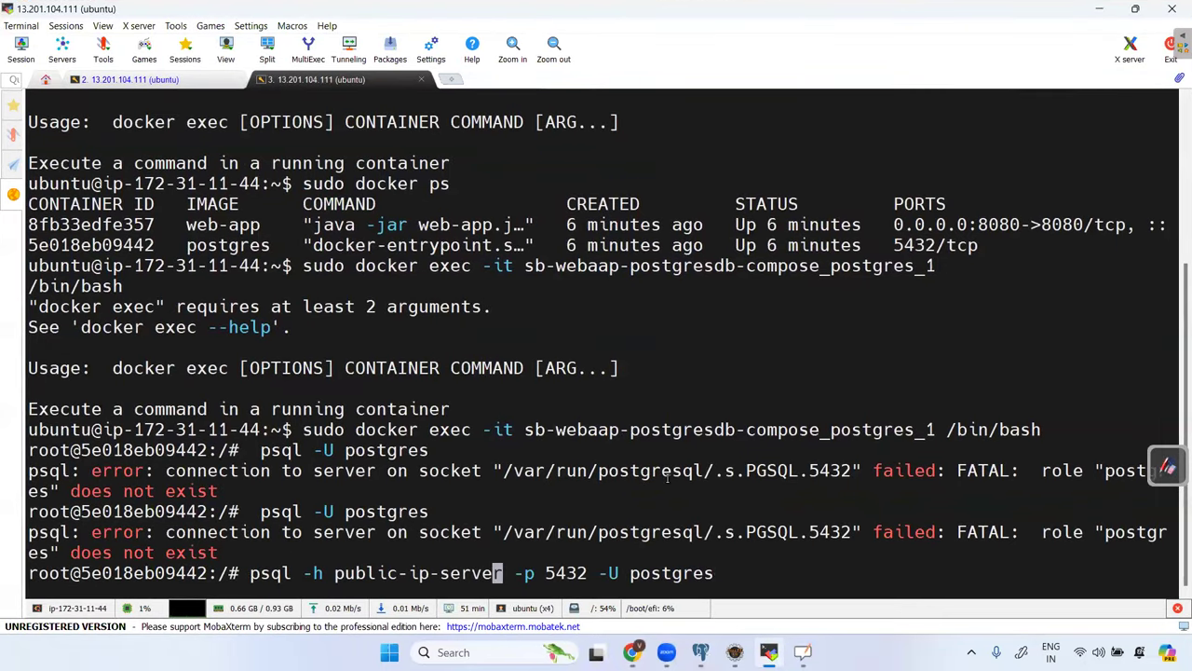
pyautogui.press('BackSpace')
pyautogui.press('BackSpace')
pyautogui.press('BackSpace')
pyautogui.press('BackSpace')
pyautogui.press('BackSpace')
pyautogui.press('BackSpace')
pyautogui.press('BackSpace')
pyautogui.press('BackSpace')
pyautogui.press('BackSpace')
pyautogui.press('BackSpace')
pyautogui.press('BackSpace')
pyautogui.press('BackSpace')
pyautogui.press('BackSpace')
pyautogui.press('BackSpace')
pyautogui.press('BackSpace')
pyautogui.press('BackSpace')
pyautogui.press('BackSpace')
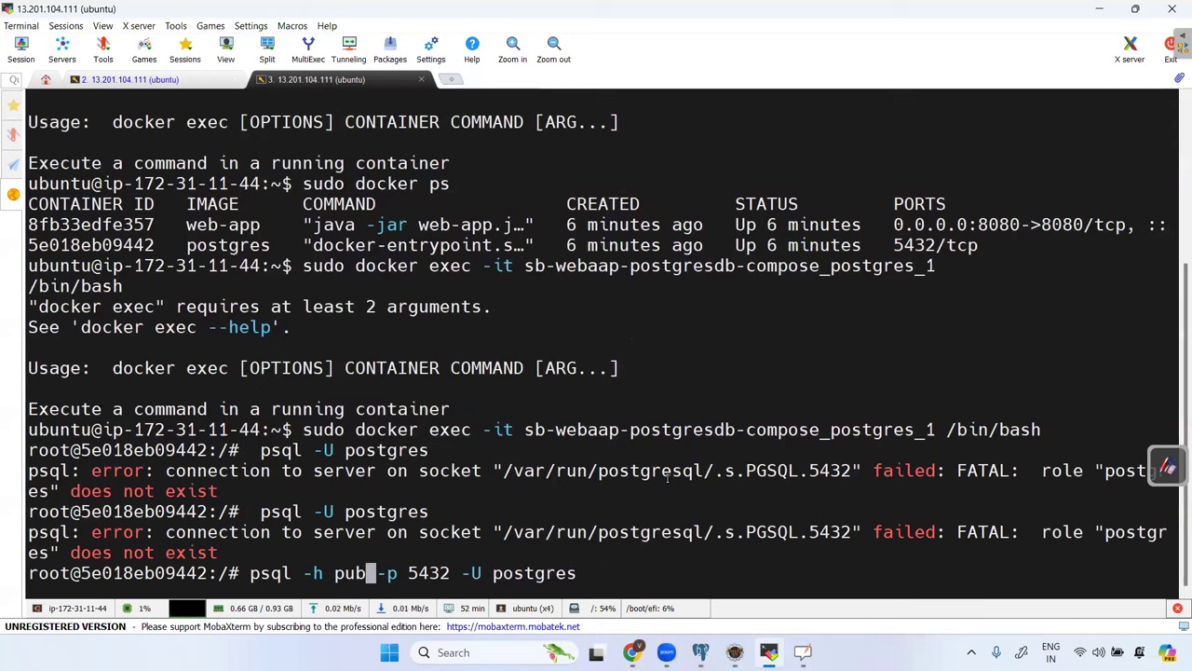
pyautogui.write('localhos')
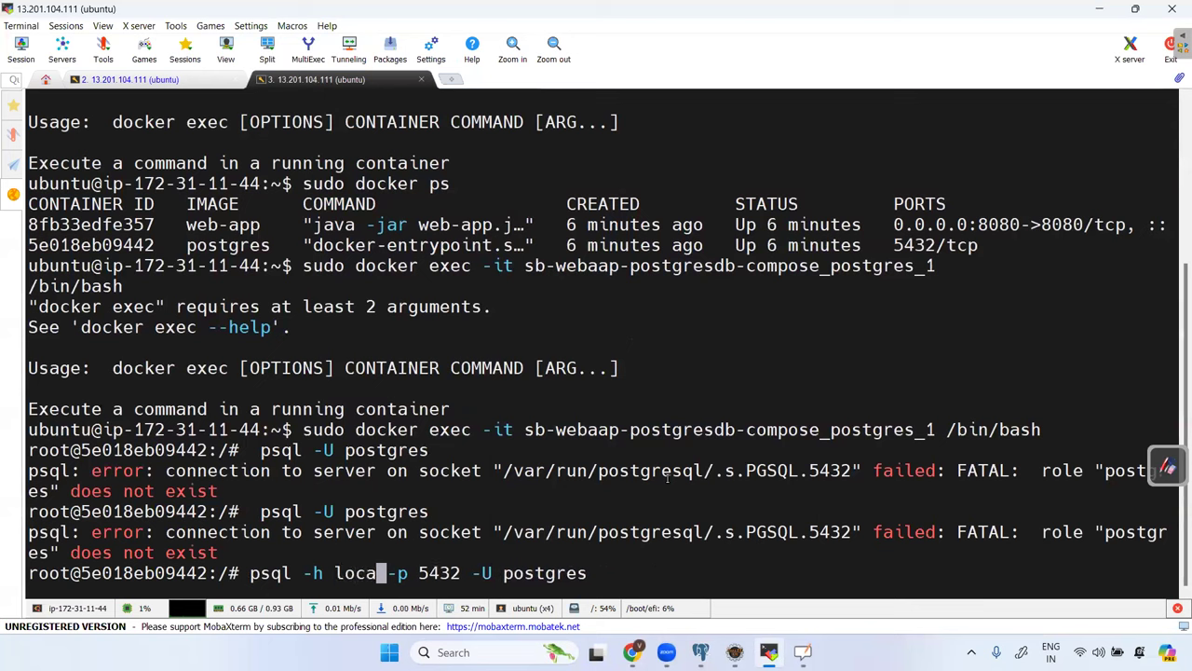
pyautogui.write('t')
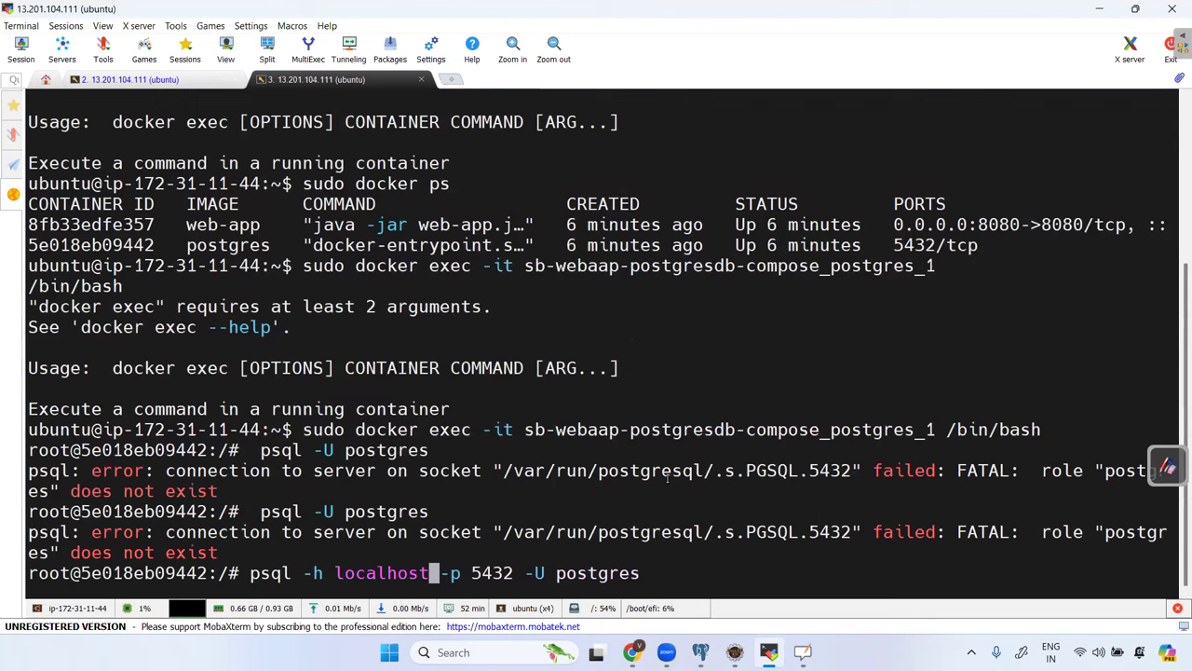
pyautogui.press('Return')
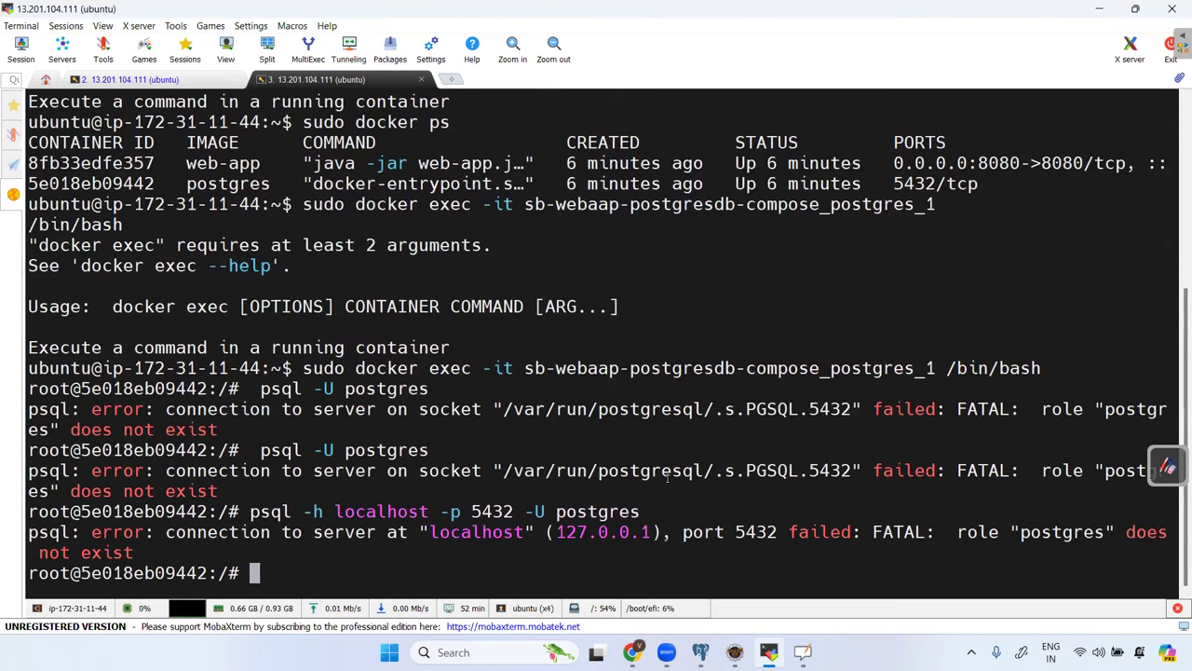
# Rerun the psql command with host postgres: 'psql -h postgres -p 5432 -U postgres'
pyautogui.press('Up')
pyautogui.press('Left')
pyautogui.press('Left')
pyautogui.press('Left')
pyautogui.press('Left')
pyautogui.press('Left')
pyautogui.press('Left')
pyautogui.press('Left')
pyautogui.press('Left')
pyautogui.press('Left')
pyautogui.press('Left')
pyautogui.press('Left')
pyautogui.press('Left')
pyautogui.press('Left')
pyautogui.press('Left')
pyautogui.press('Left')
pyautogui.press('Left')
pyautogui.press('Left')
pyautogui.press('Left')
pyautogui.press('Left')
pyautogui.press('Left')
pyautogui.press('BackSpace')
pyautogui.press('BackSpace')
pyautogui.press('BackSpace')
pyautogui.press('BackSpace')
pyautogui.press('BackSpace')
pyautogui.press('BackSpace')
pyautogui.press('BackSpace')
pyautogui.press('BackSpace')
pyautogui.press('BackSpace')
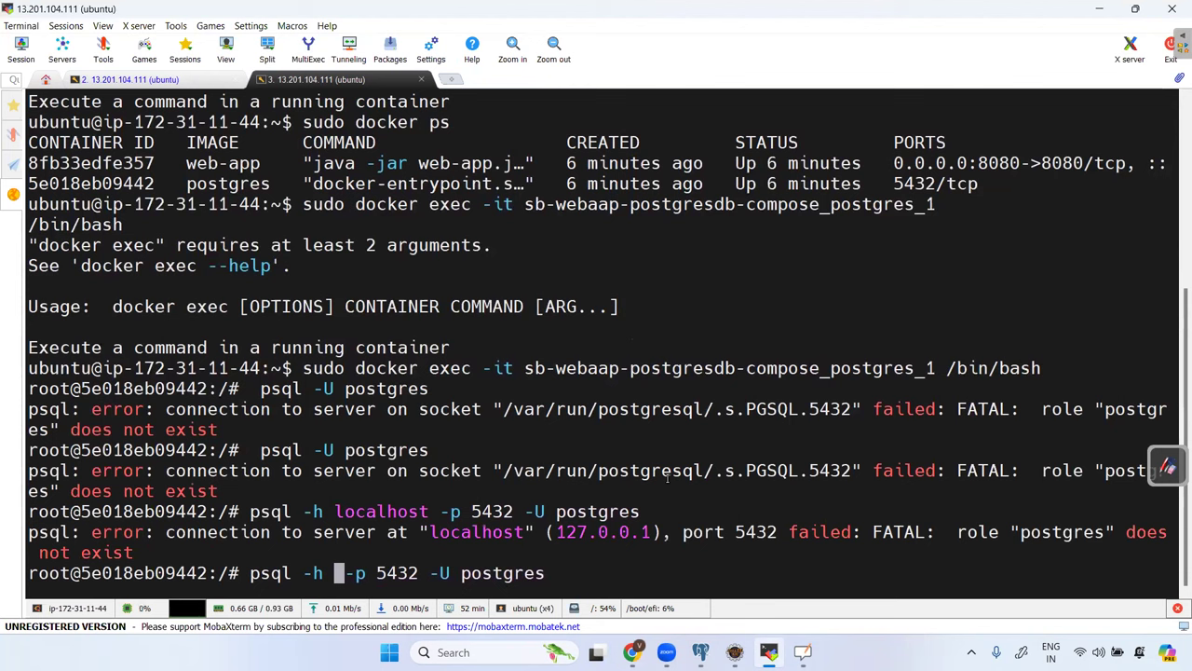
pyautogui.write('postt')
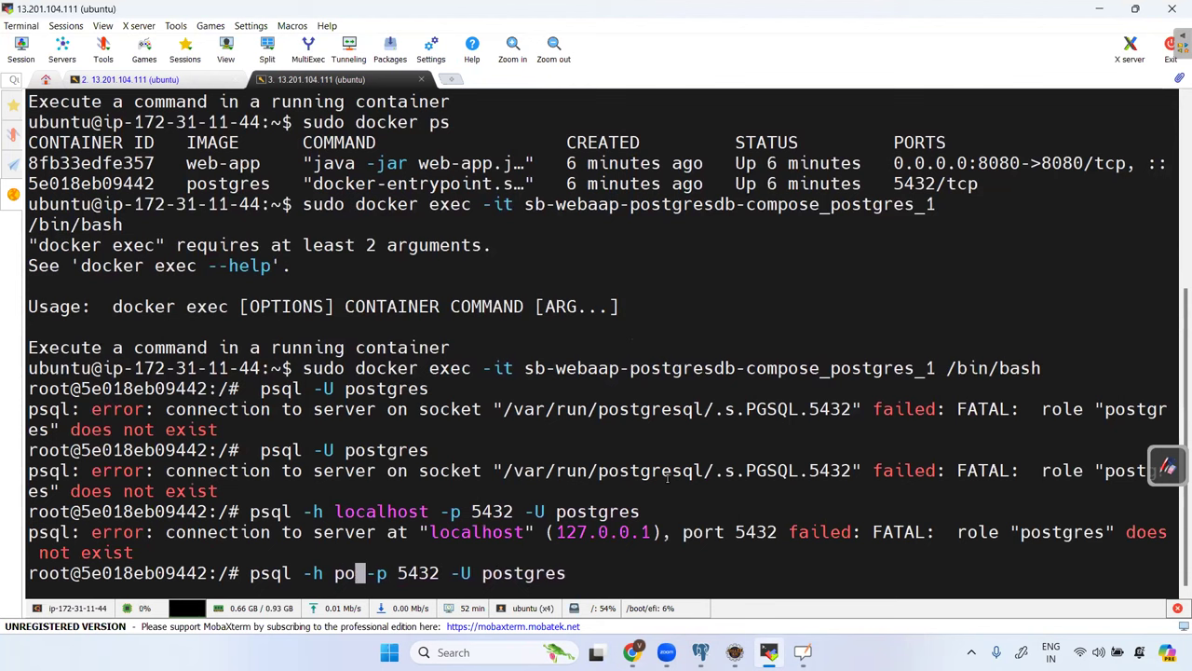
pyautogui.press('BackSpace')
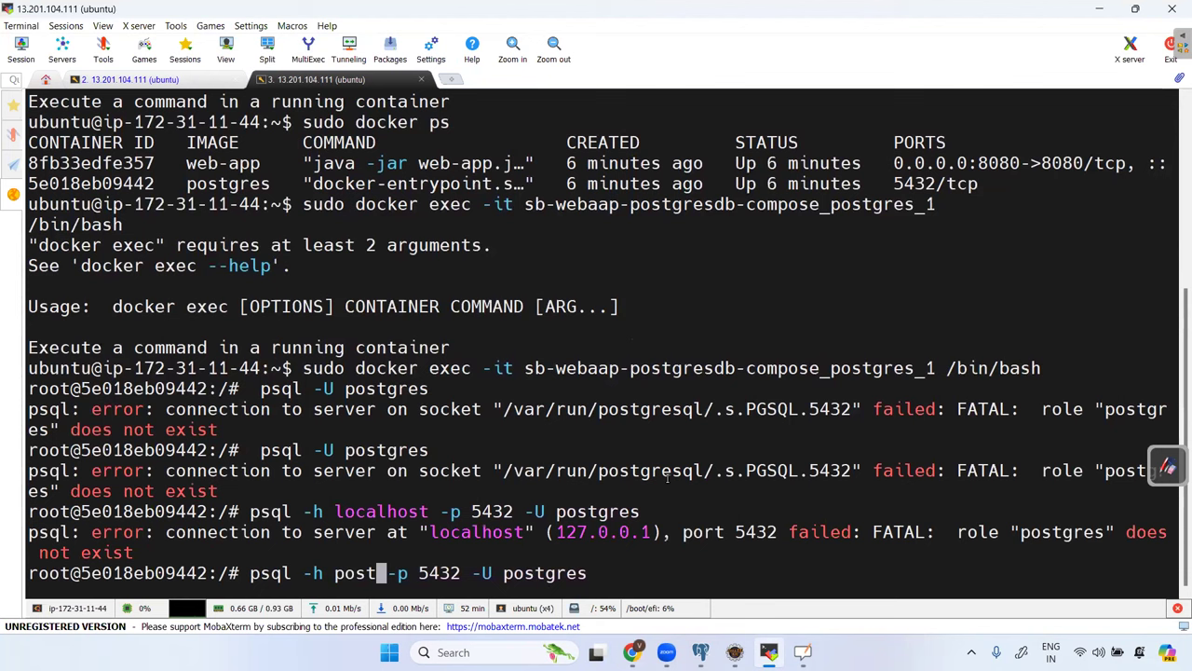
pyautogui.write('gr')
pyautogui.press('BackSpace')
pyautogui.press('BackSpace')
pyautogui.press('BackSpace')
pyautogui.press('BackSpace')
pyautogui.write('stgres')
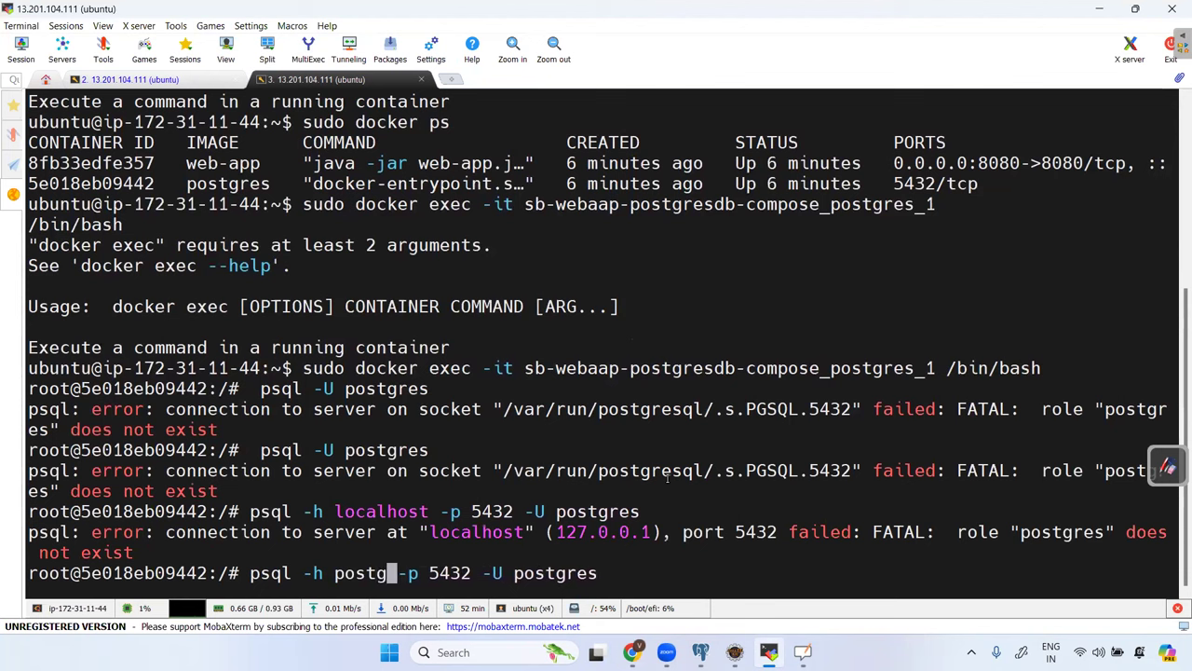
pyautogui.press('Return')
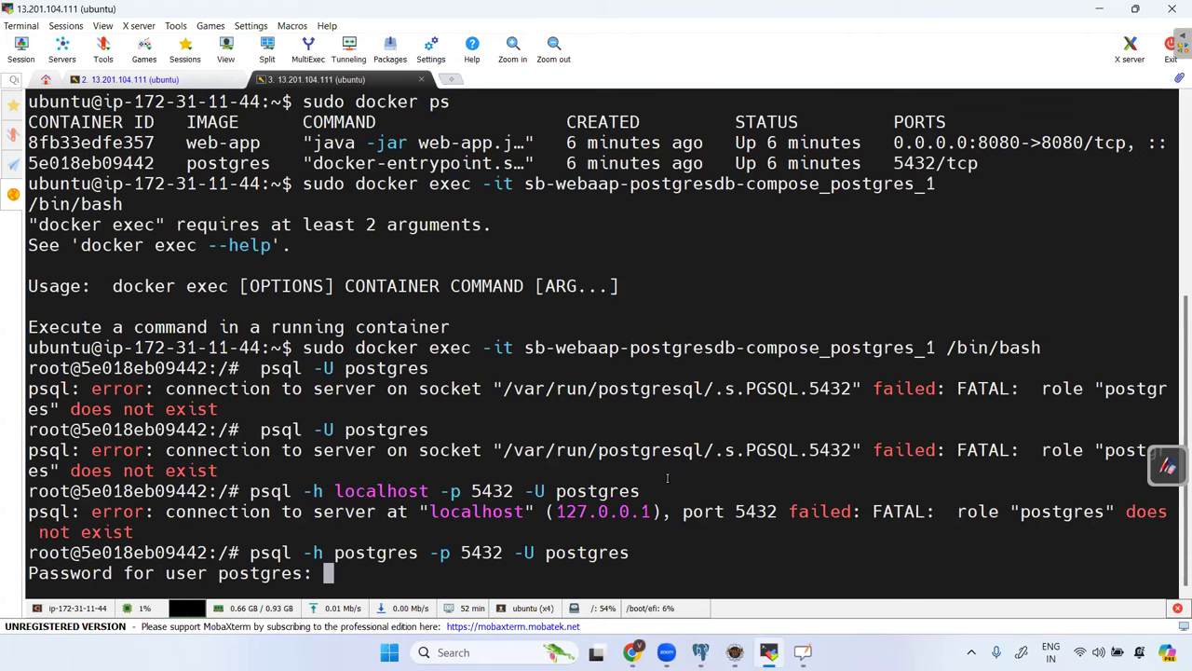
# Submit the password for psql -h postgres twice; authentication fails for user "postgres" both times
pyautogui.press('Return')
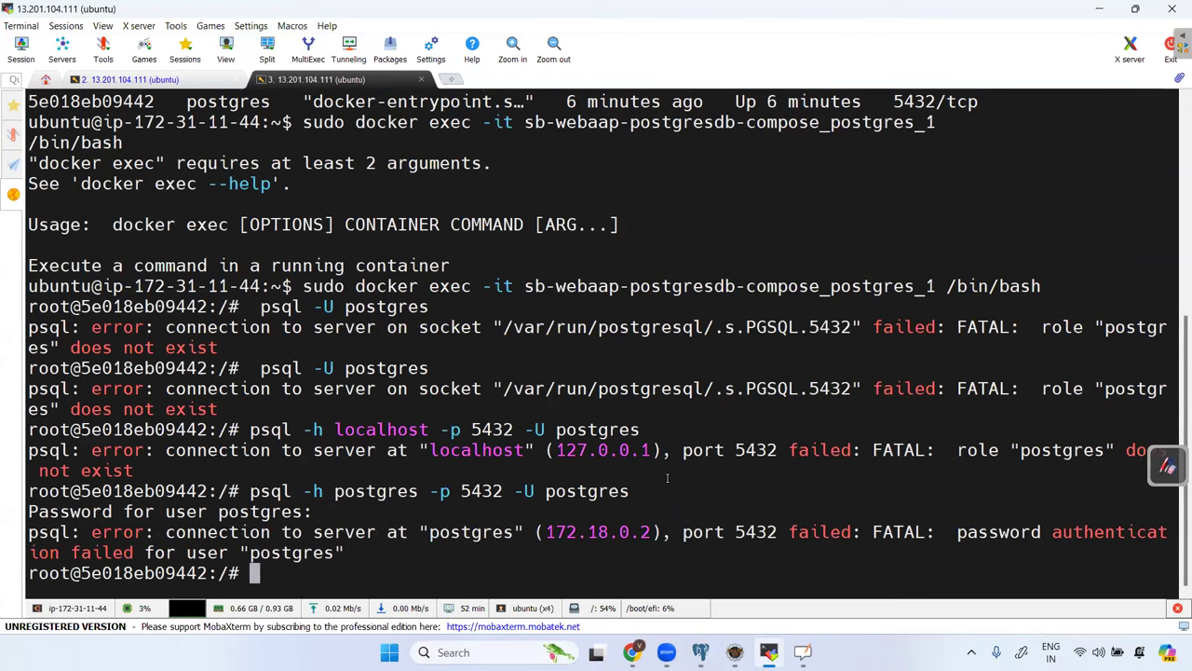
pyautogui.press('Up')
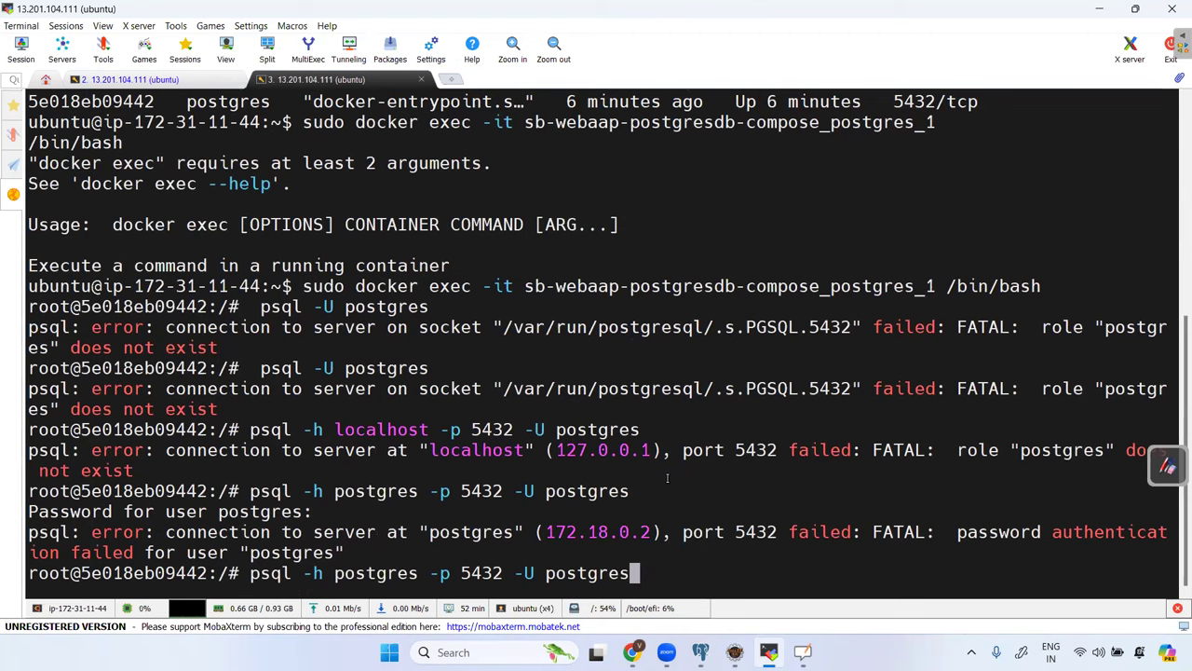
pyautogui.press('Return')
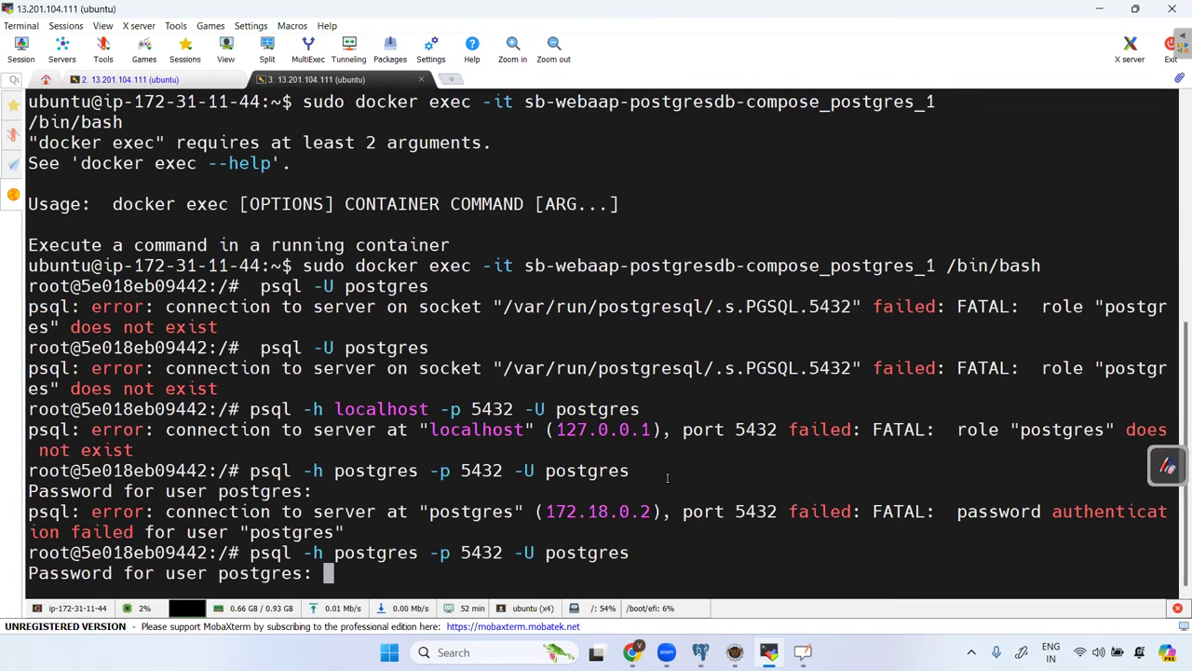
pyautogui.press('Return')
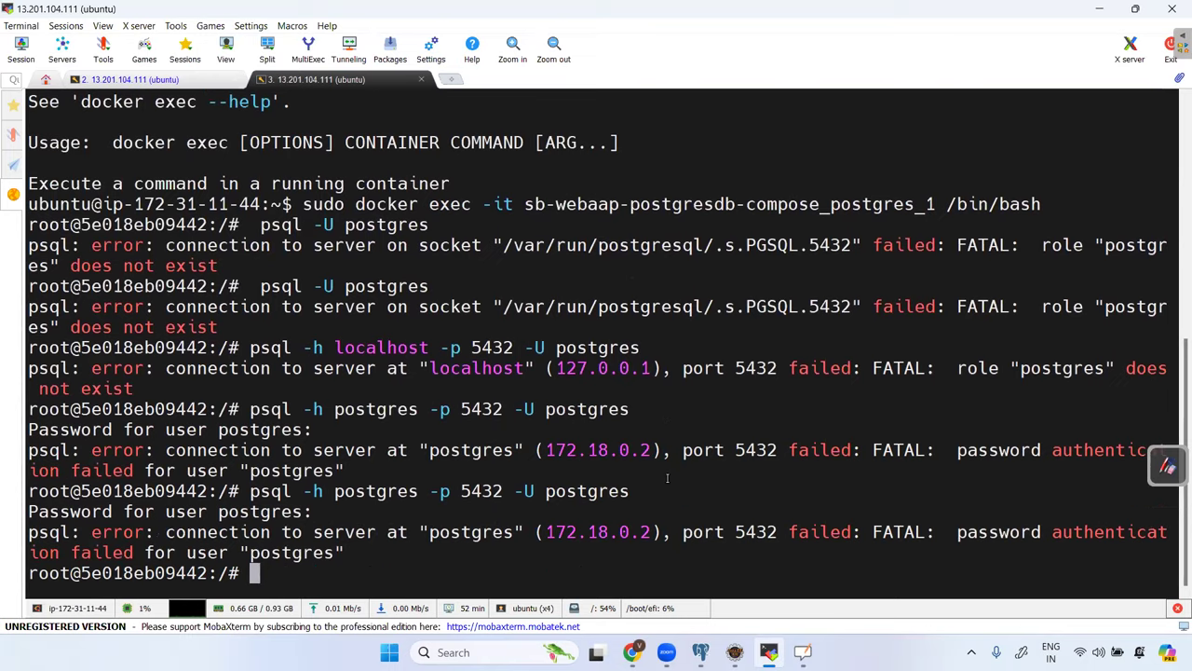
# Recall the psql command, try adding a -P option, and go back to the Stack Overflow page
pyautogui.press('Up')
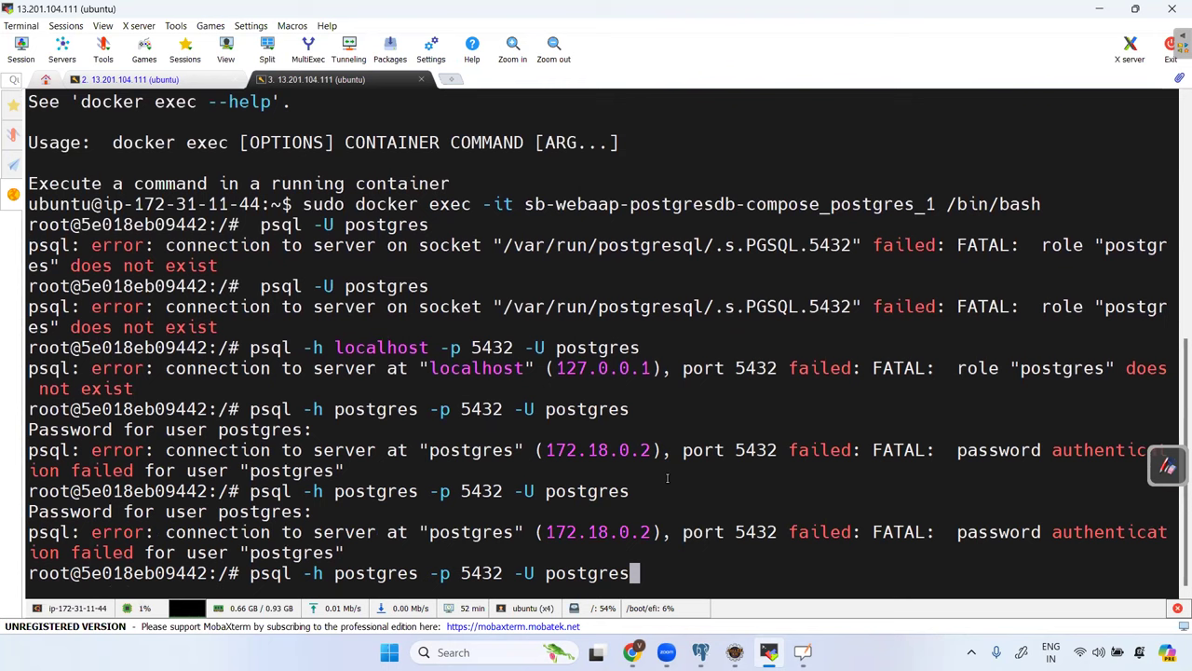
pyautogui.write('-P')
pyautogui.press('BackSpace')
pyautogui.press('BackSpace')
pyautogui.press('BackSpace')
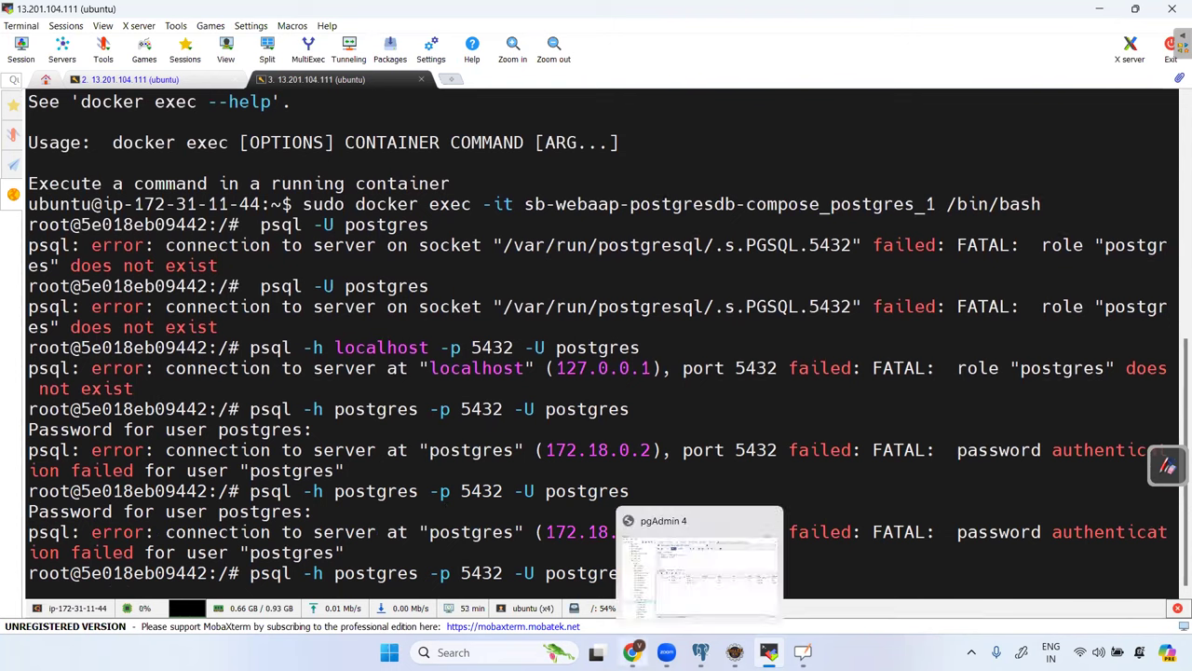
pyautogui.moveTo(735, 652)
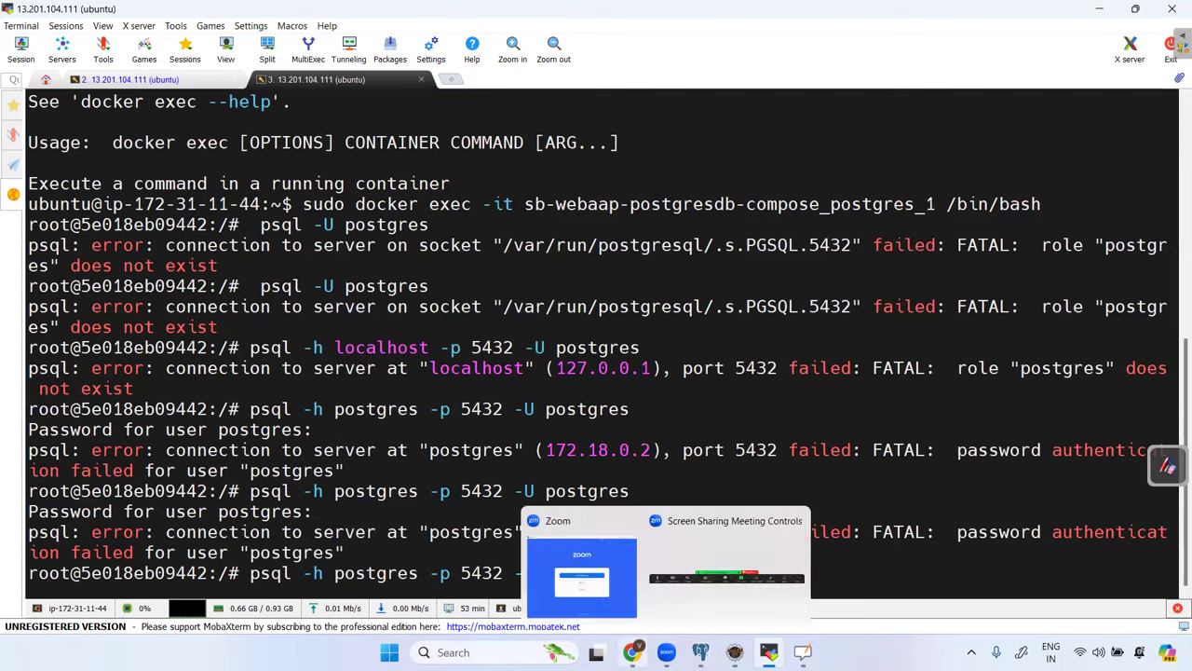
pyautogui.click(631, 652)
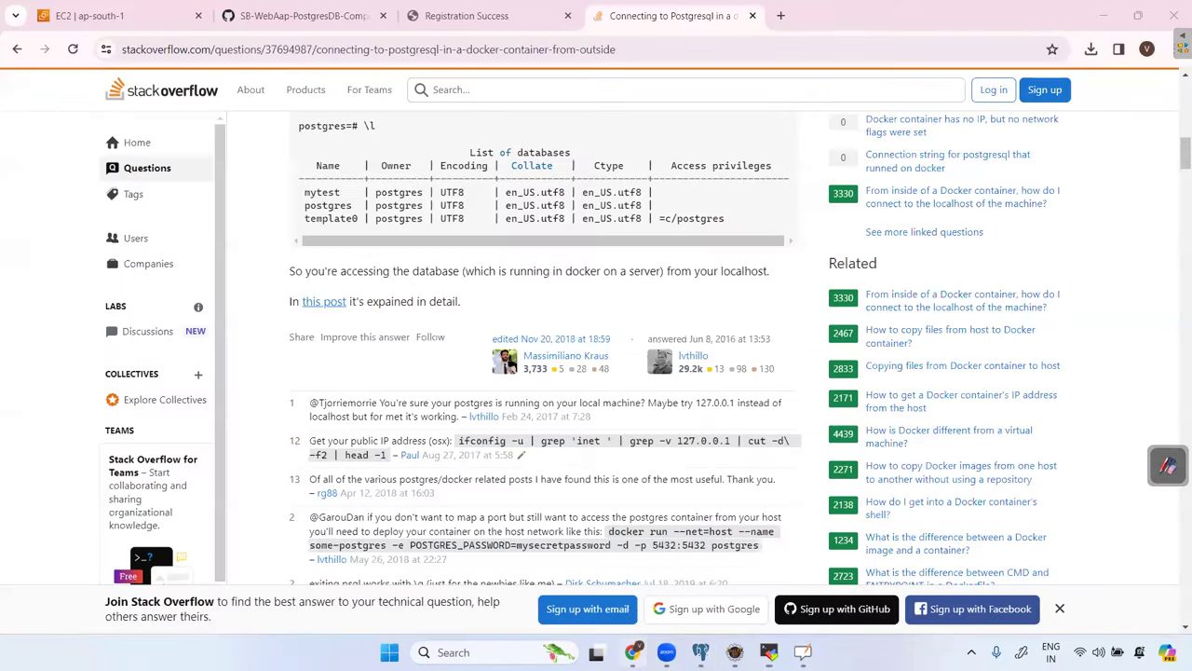
# Look up the user itsp in docker-compose.yml and reconnect psql with -U itsp and its password
pyautogui.click(316, 18)
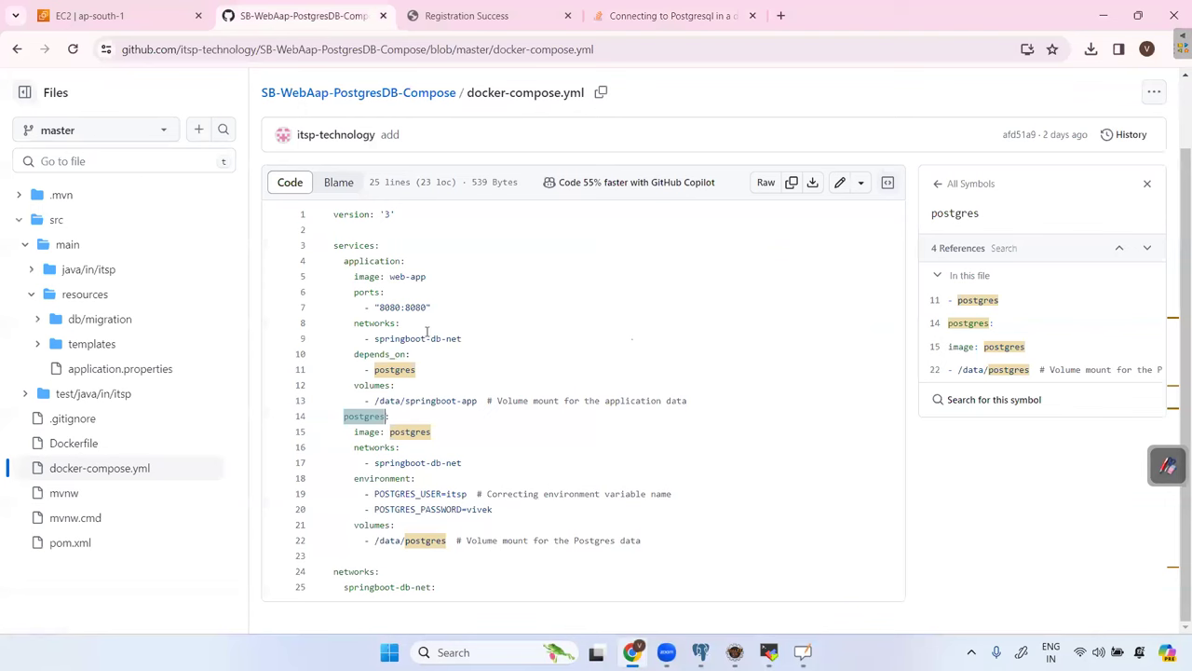
pyautogui.doubleClick(475, 509)
pyautogui.doubleClick(466, 494)
pyautogui.click(769, 652)
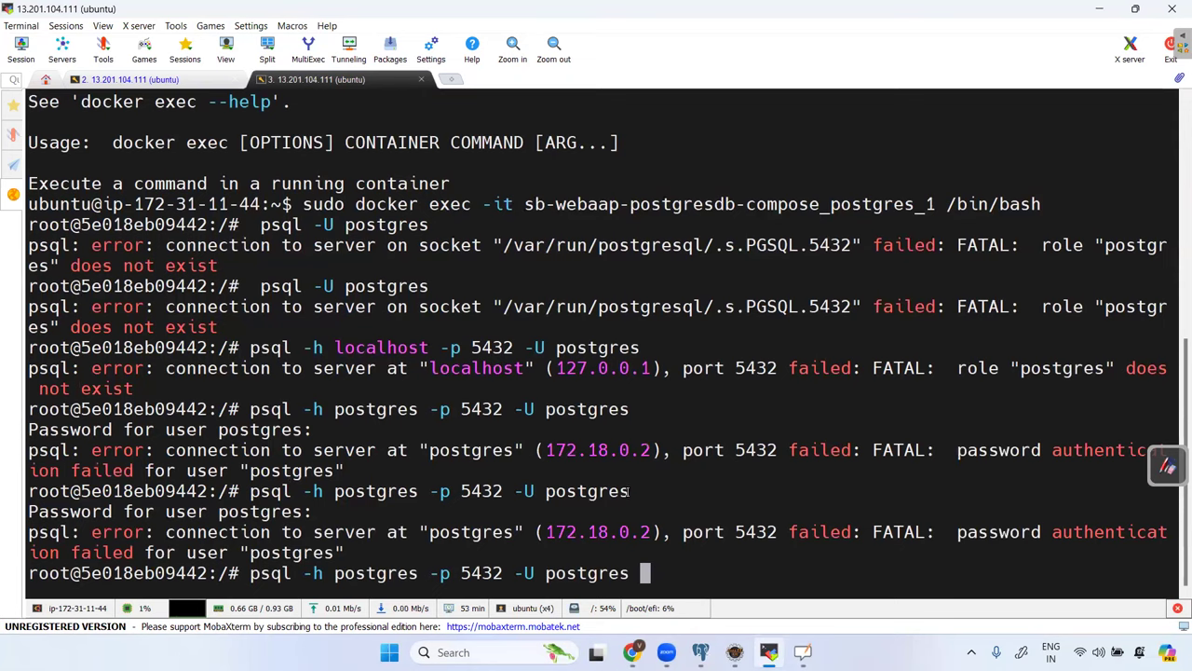
pyautogui.press('Left')
pyautogui.press('Left')
pyautogui.press('Left')
pyautogui.press('Left')
pyautogui.press('Left')
pyautogui.press('Left')
pyautogui.press('Left')
pyautogui.press('Left')
pyautogui.press('Left')
pyautogui.press('Left')
pyautogui.press('Left')
pyautogui.press('Left')
pyautogui.press('Left')
pyautogui.press('Left')
pyautogui.press('Left')
pyautogui.press('Left')
pyautogui.press('Left')
pyautogui.press('Left')
pyautogui.press('Left')
pyautogui.press('Left')
pyautogui.press('Right')
pyautogui.press('Right')
pyautogui.press('Right')
pyautogui.press('Right')
pyautogui.press('Right')
pyautogui.press('Right')
pyautogui.press('Right')
pyautogui.press('Right')
pyautogui.press('Right')
pyautogui.press('Right')
pyautogui.press('Right')
pyautogui.press('Right')
pyautogui.press('Right')
pyautogui.press('Right')
pyautogui.press('Right')
pyautogui.press('Right')
pyautogui.press('Right')
pyautogui.press('Right')
pyautogui.press('BackSpace')
pyautogui.press('BackSpace')
pyautogui.press('BackSpace')
pyautogui.press('BackSpace')
pyautogui.press('BackSpace')
pyautogui.press('BackSpace')
pyautogui.press('BackSpace')
pyautogui.press('BackSpace')
pyautogui.press('BackSpace')
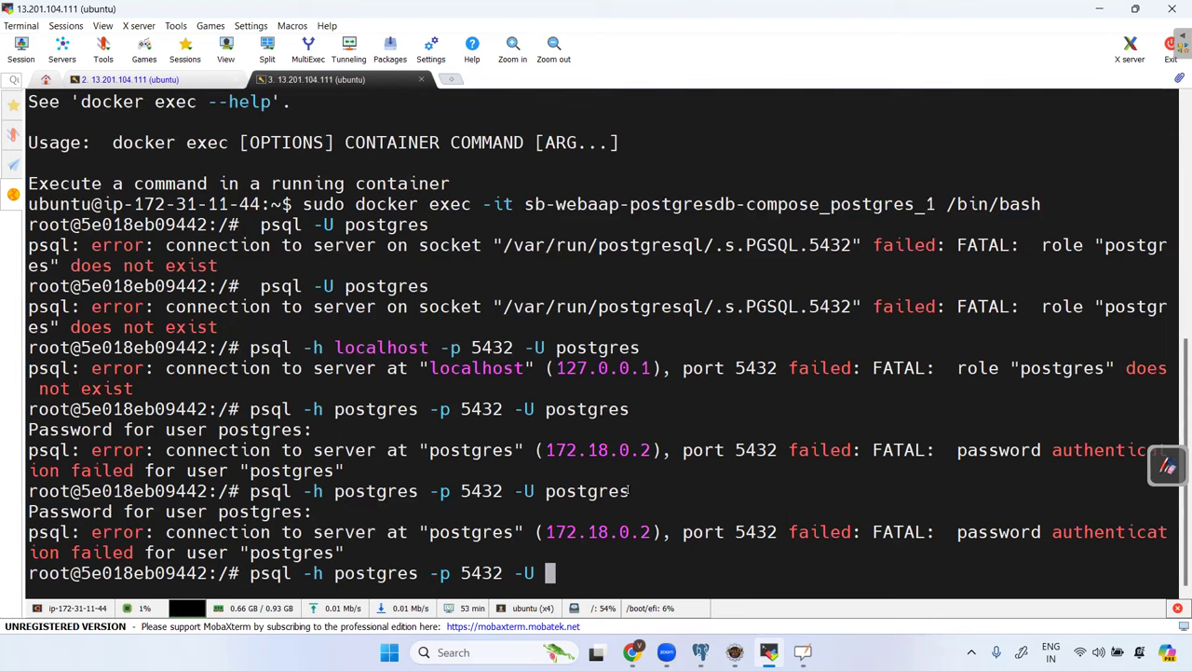
pyautogui.press('Return')
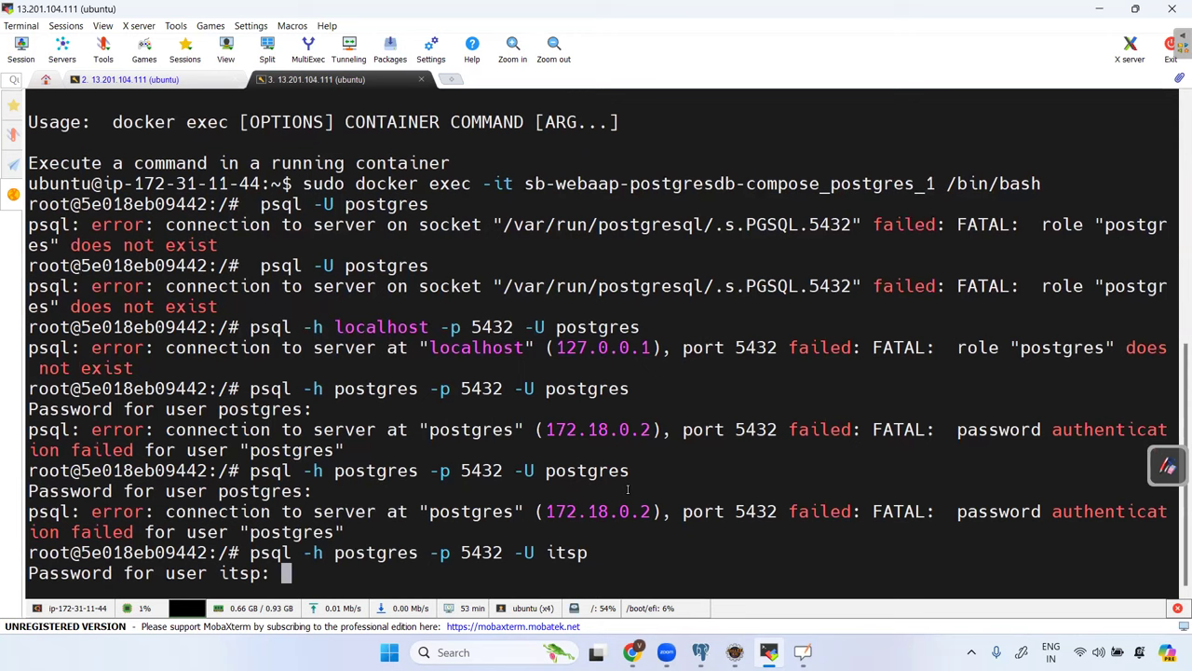
pyautogui.press('Return')
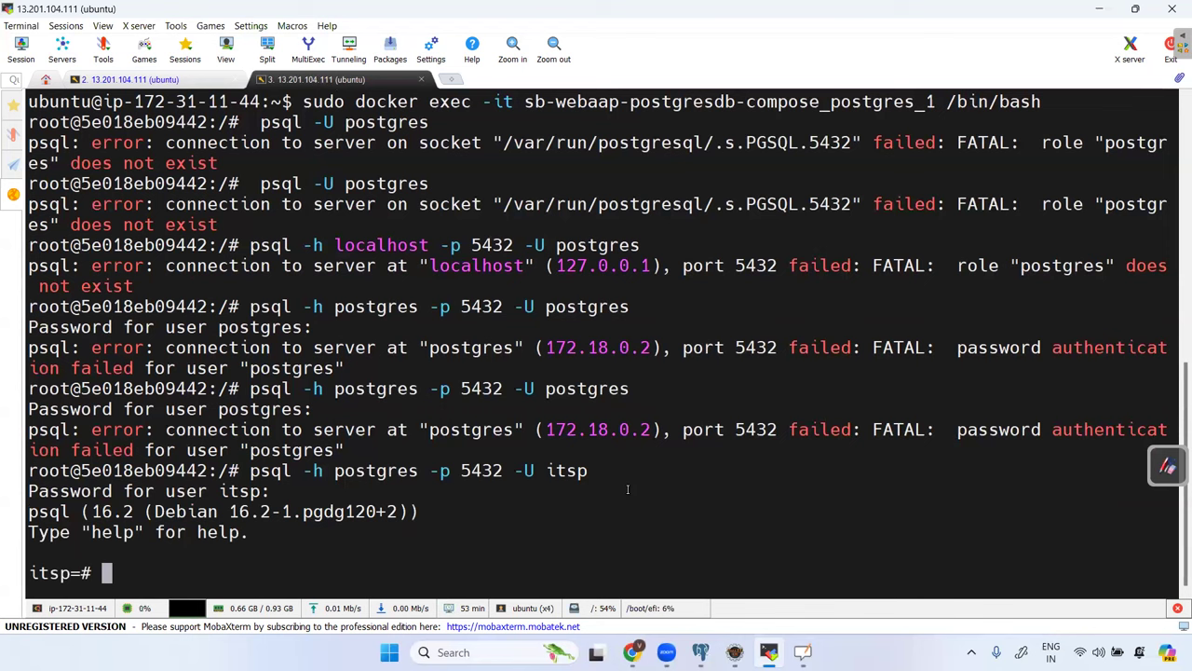
# List the database tables with \dt after failed 'show dbs' and '/dt' attempts
pyautogui.write('show dbs')
pyautogui.press('Return')
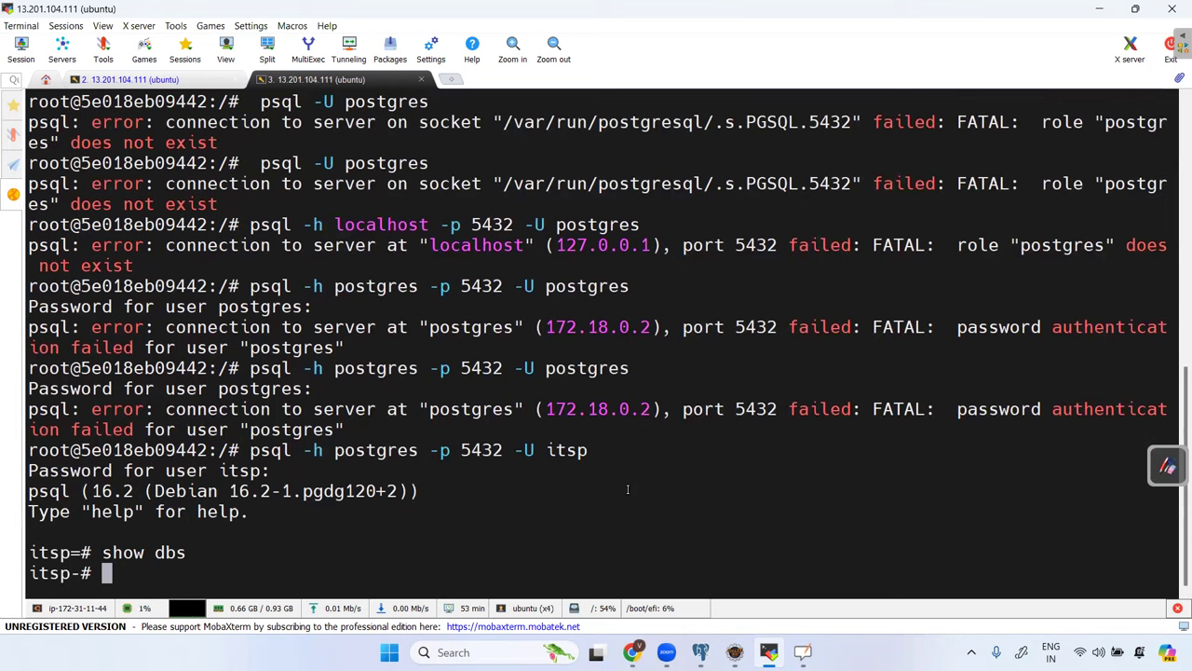
pyautogui.write('/dt')
pyautogui.press('Return')
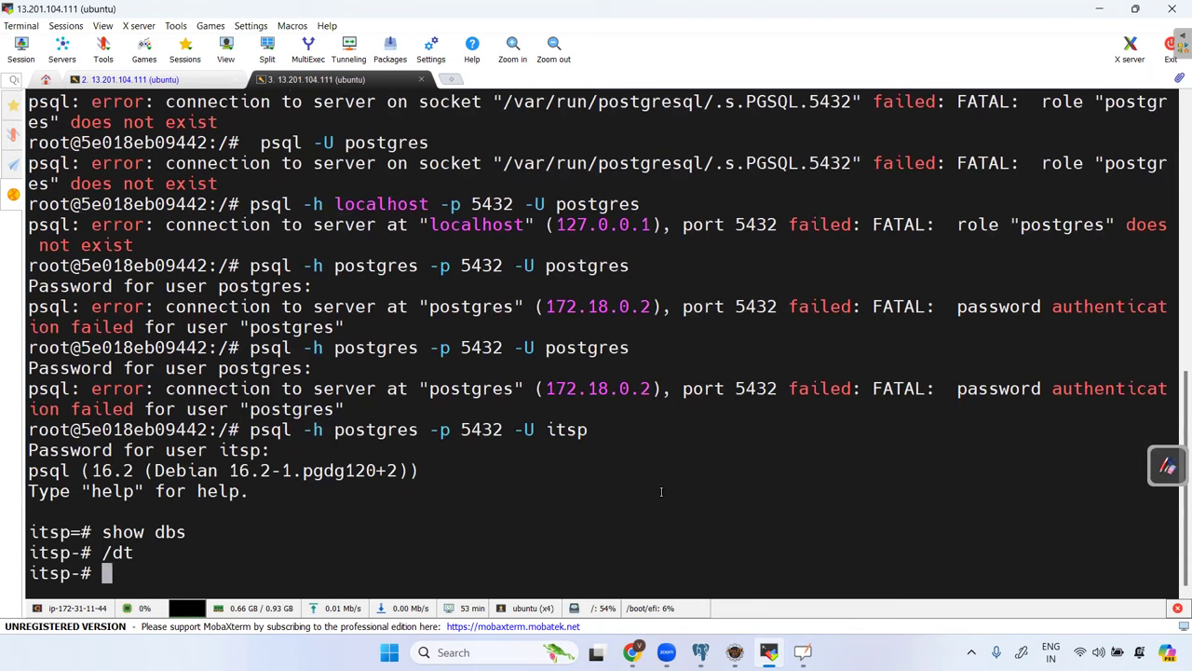
pyautogui.write('\\dt')
pyautogui.press('Return')
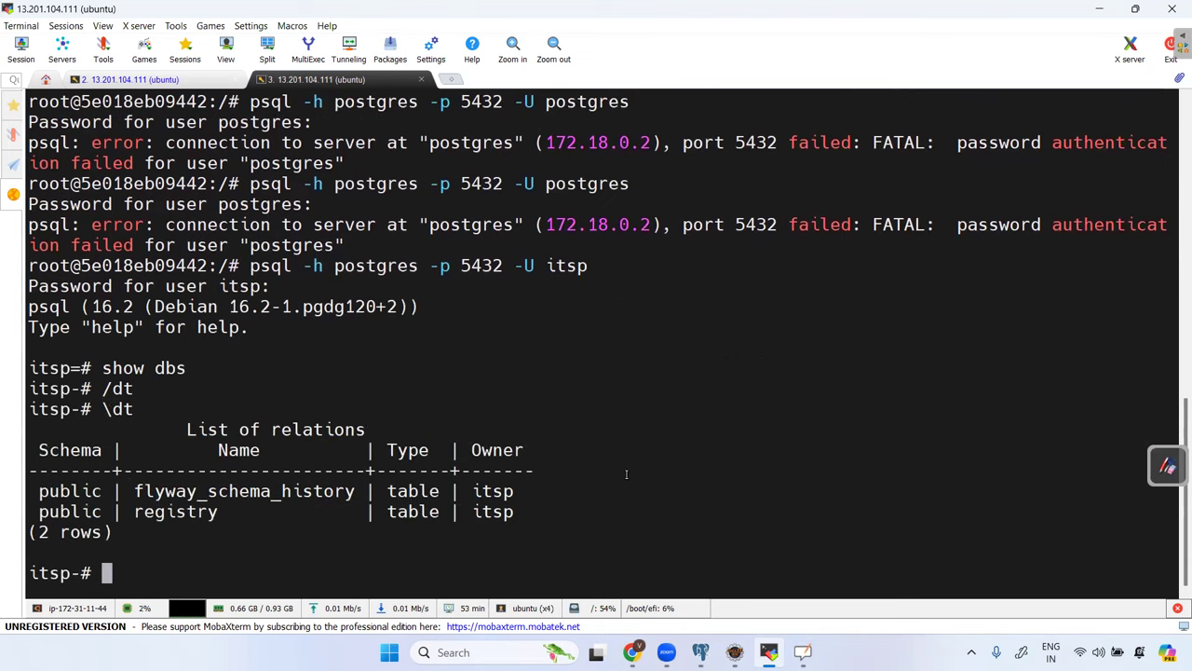
pyautogui.moveTo(130, 511); pyautogui.dragTo(233, 511)
pyautogui.click(230, 511)
# Submit a mistyped select query on the registry table and resubmit an earlier history entry
pyautogui.write('slel')
pyautogui.press('BackSpace')
pyautogui.press('BackSpace')
pyautogui.press('BackSpace')
pyautogui.write('elect * form e')
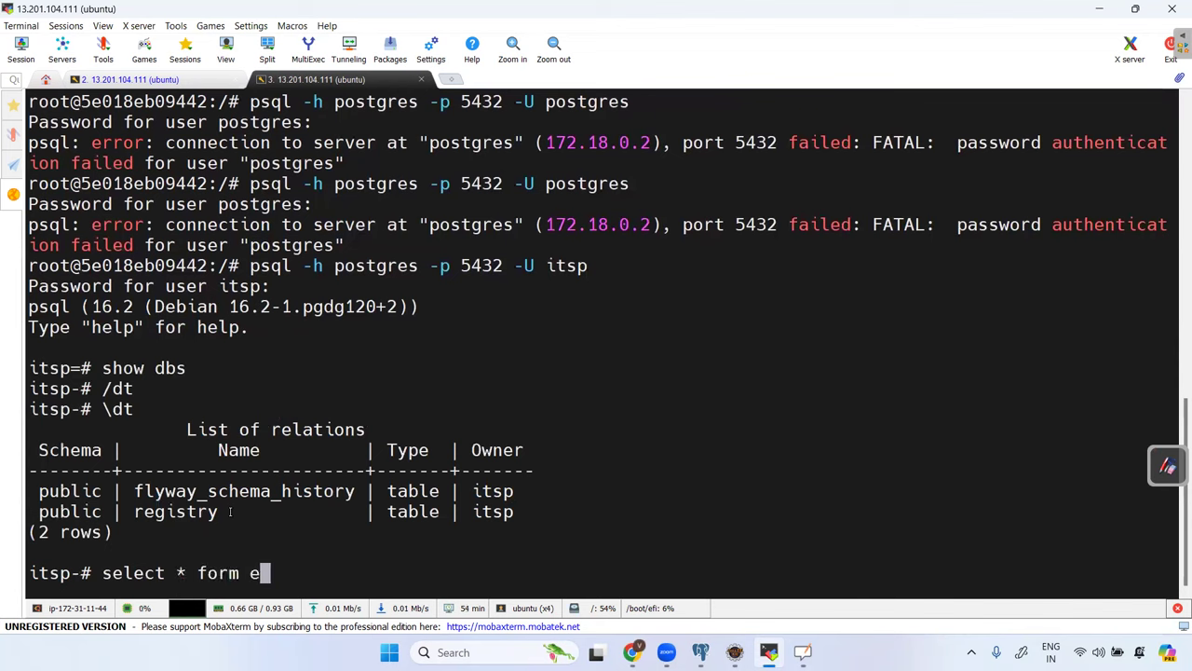
pyautogui.press('BackSpace')
pyautogui.write('rm registry')
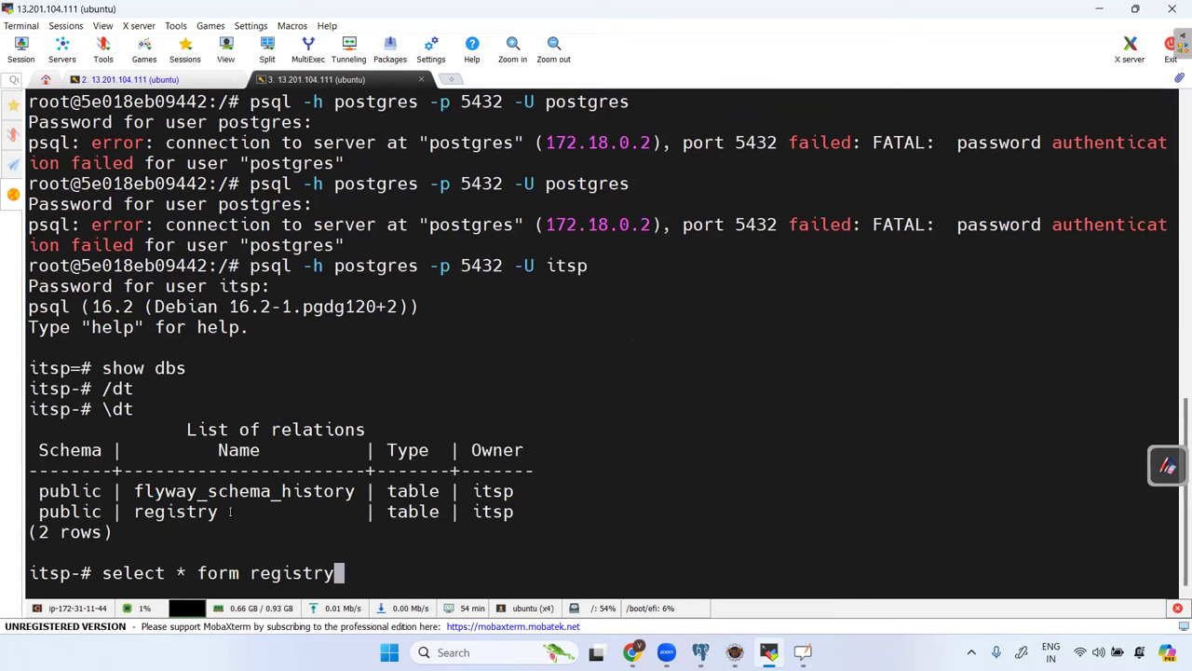
pyautogui.press('Return')
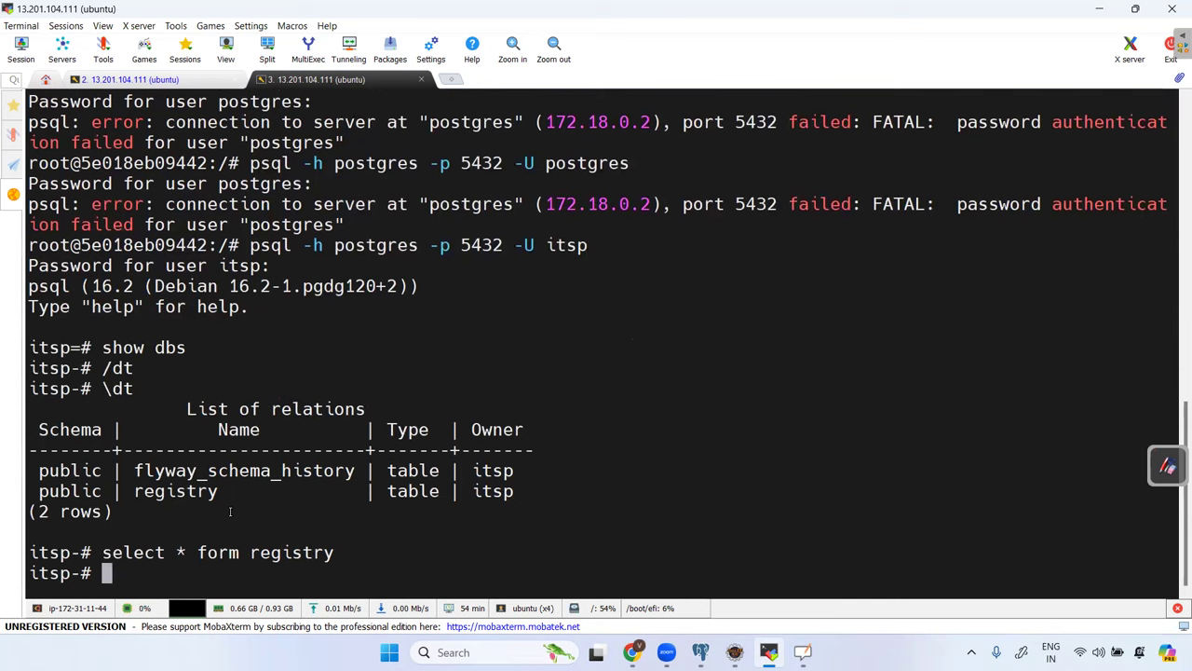
pyautogui.press('Up')
pyautogui.press('Up')
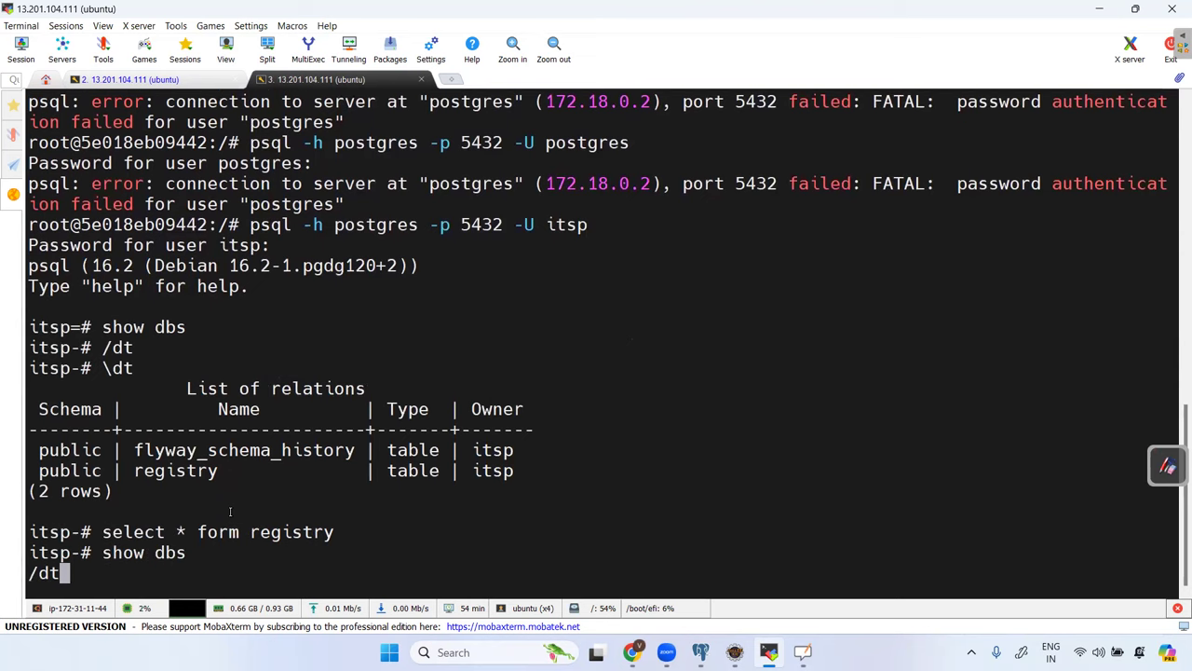
pyautogui.press('Return')
# Enter 'select * from registry;' and resubmit it without the semicolon, hitting a syntax error
pyautogui.write('\\dt')
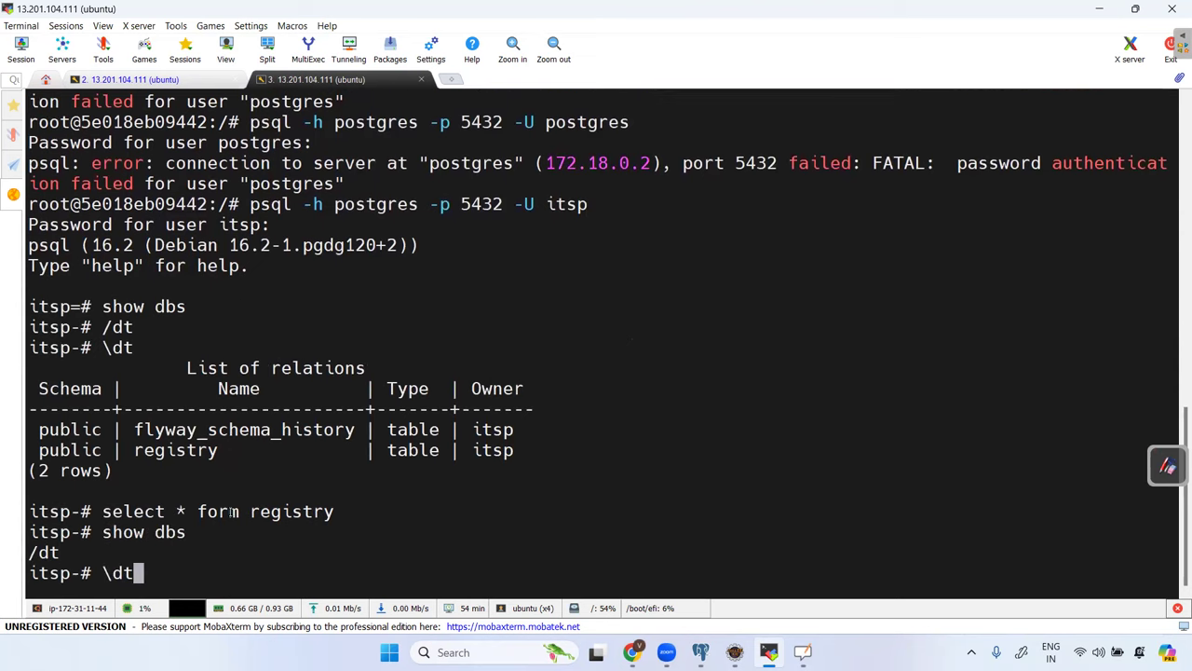
pyautogui.press('Up')
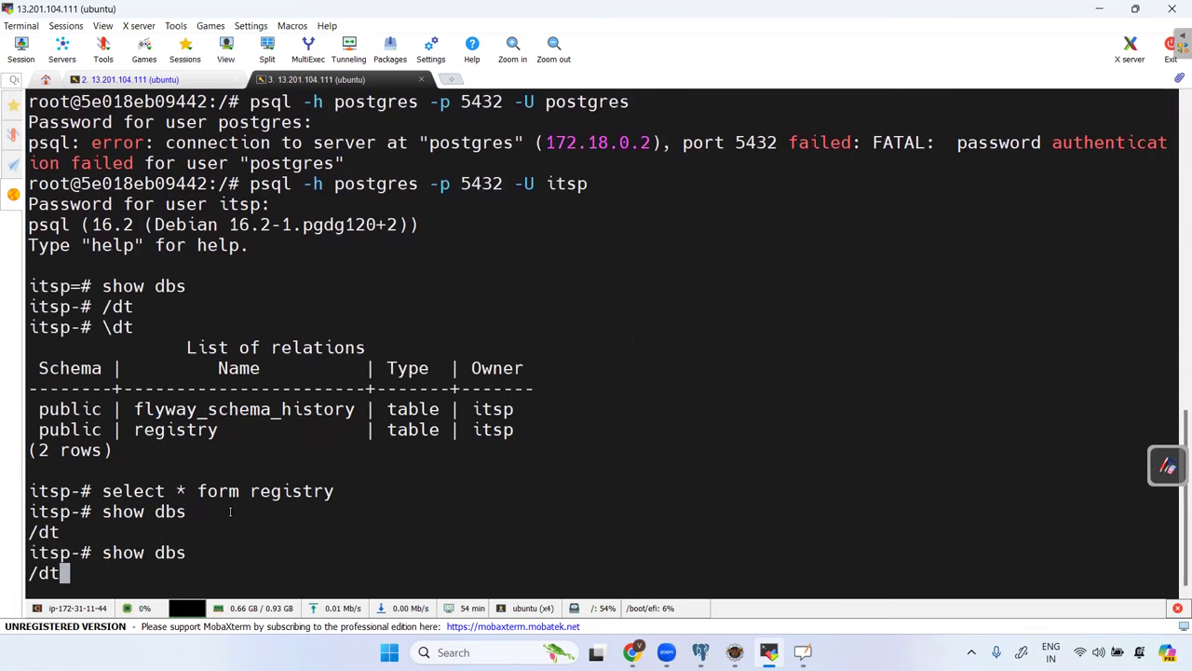
pyautogui.press('Return')
pyautogui.write('select * from registry;')
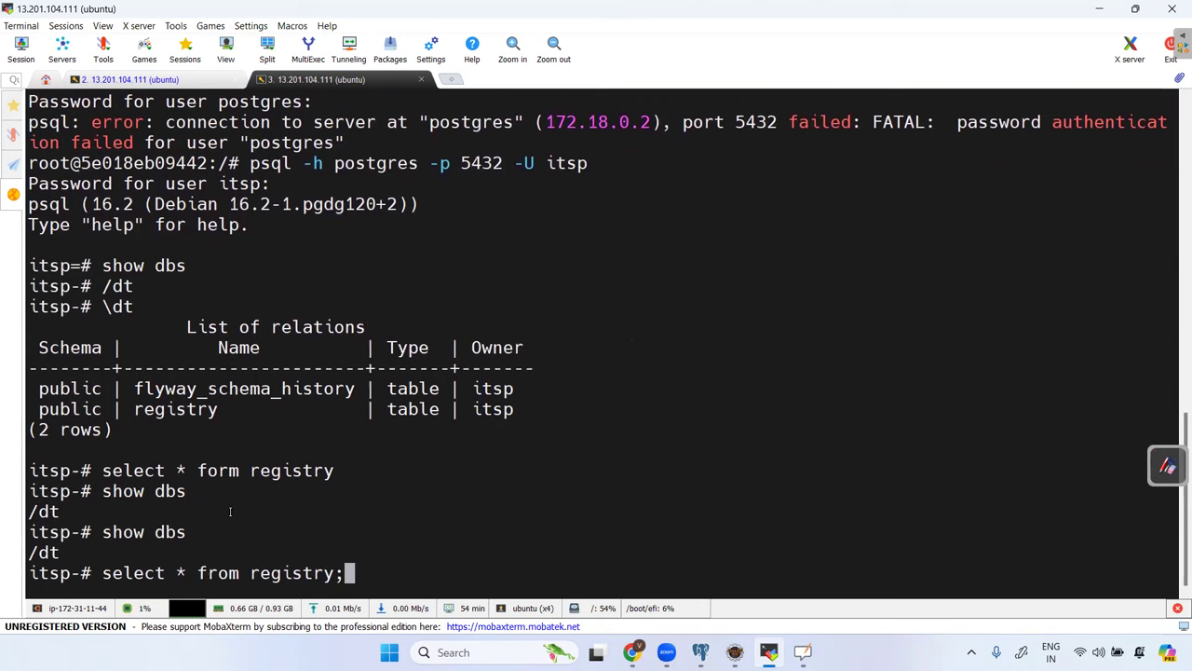
pyautogui.press('Return')
pyautogui.press('Up')
pyautogui.press('BackSpace')
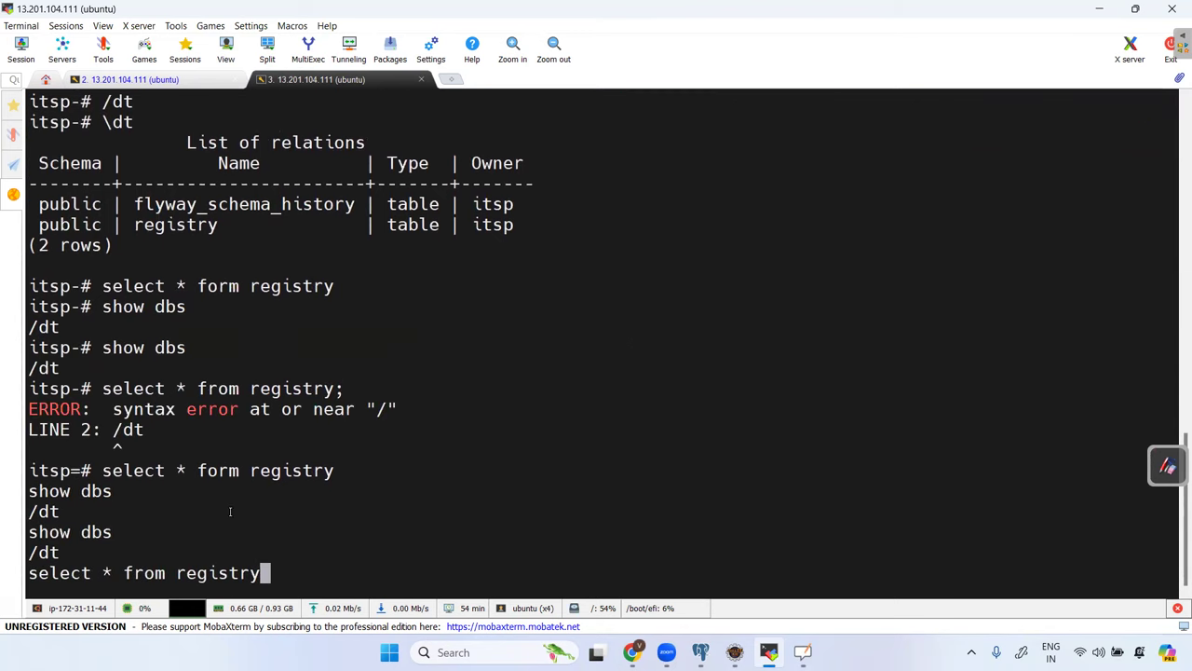
pyautogui.press('Return')
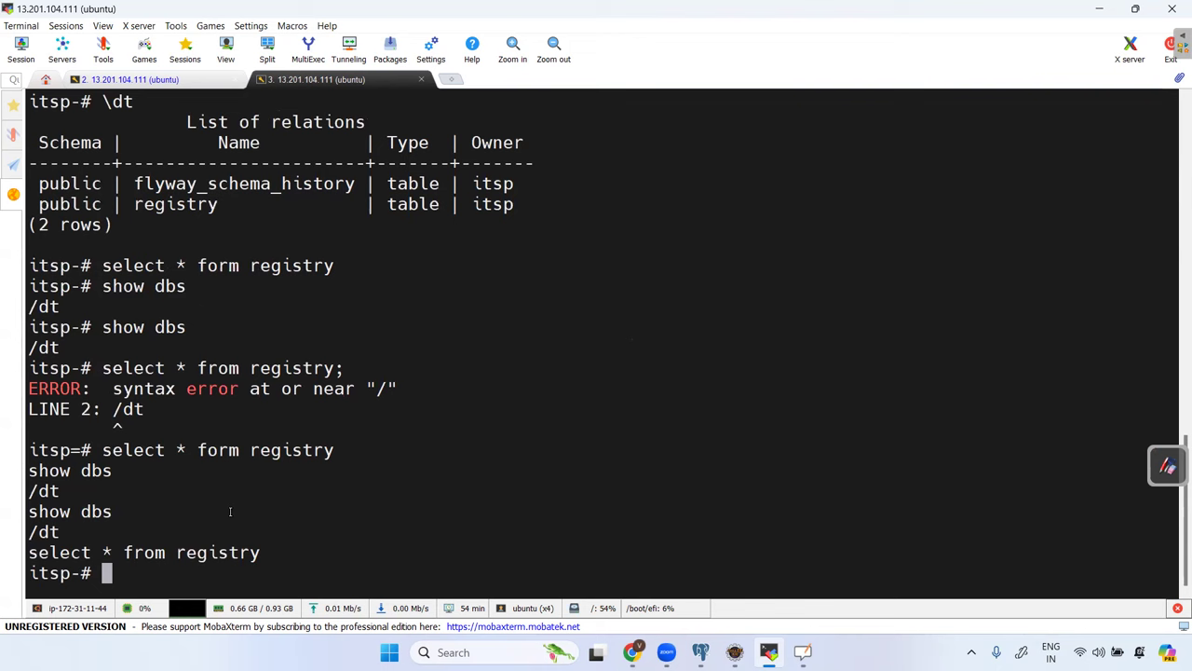
# Submit the line 'use' at the itsp-# psql prompt
pyautogui.write('use')
pyautogui.press('Return')
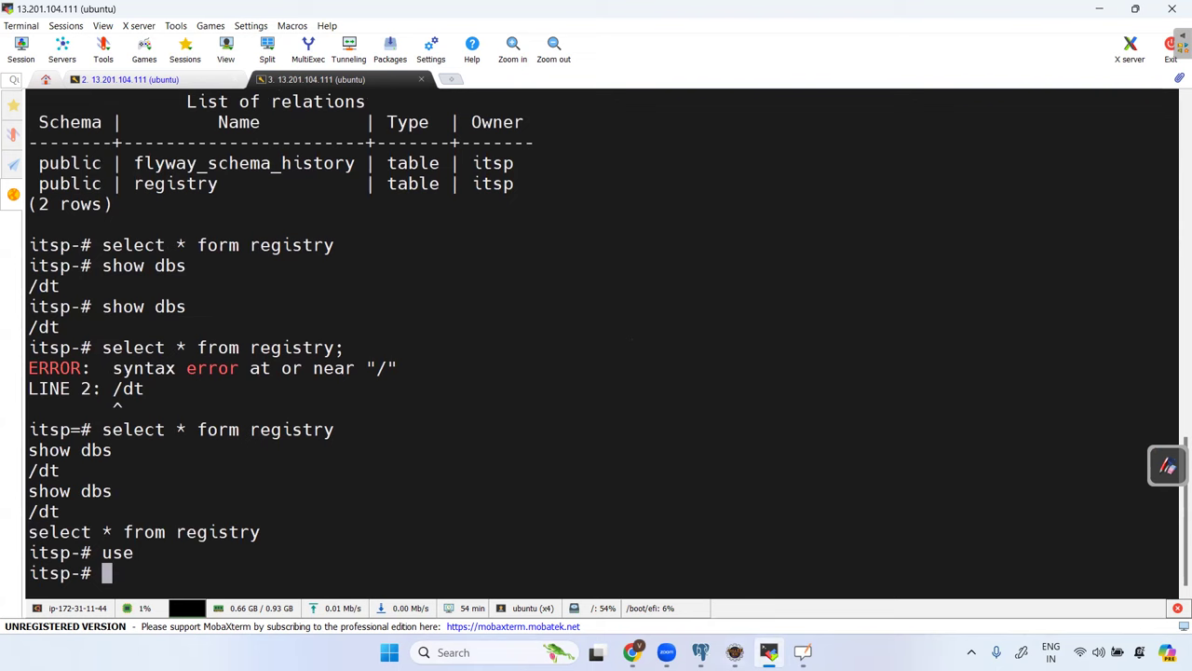
pyautogui.click(631, 652)
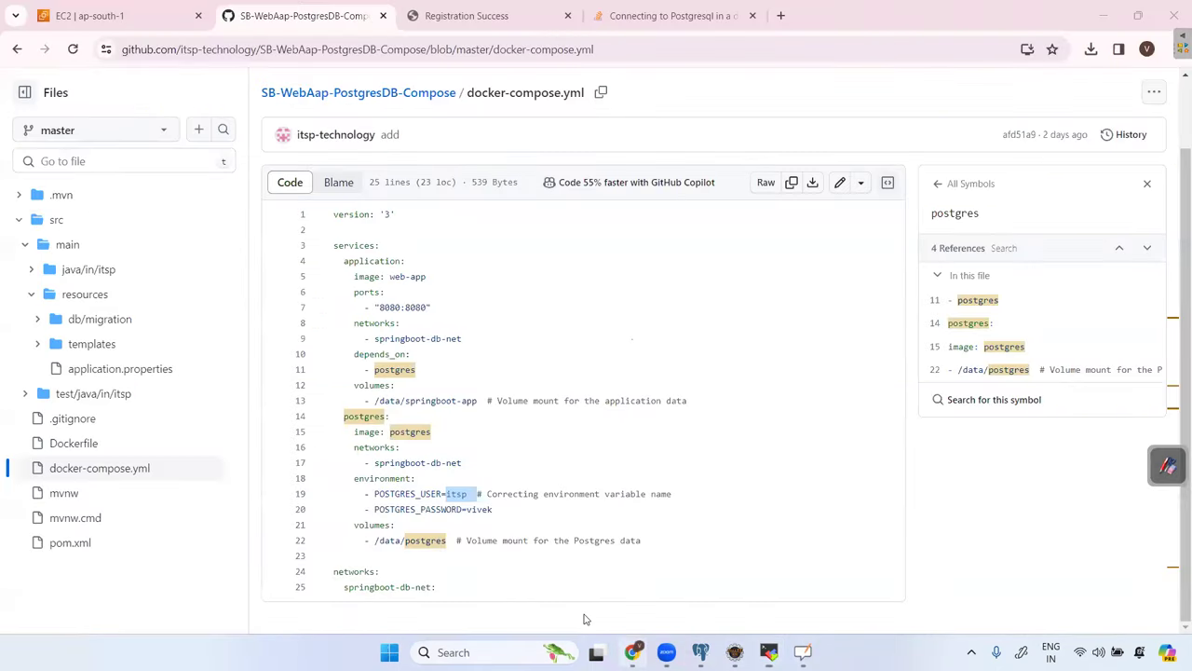
pyautogui.click(638, 16)
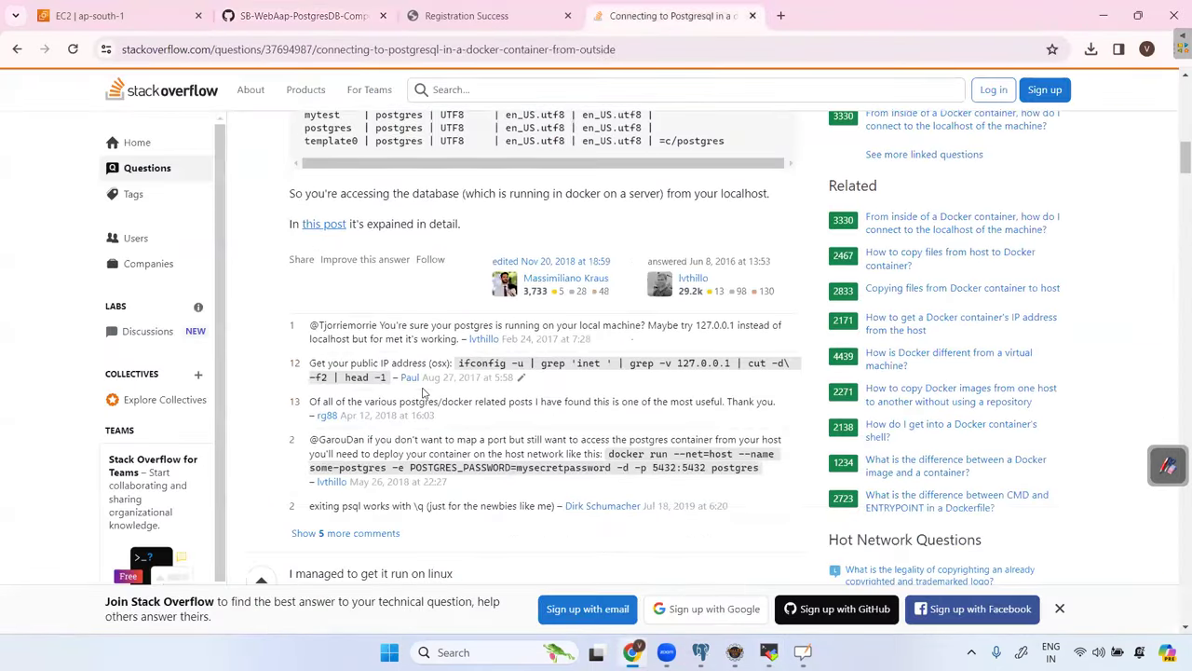
pyautogui.scroll(1, 421, 392)
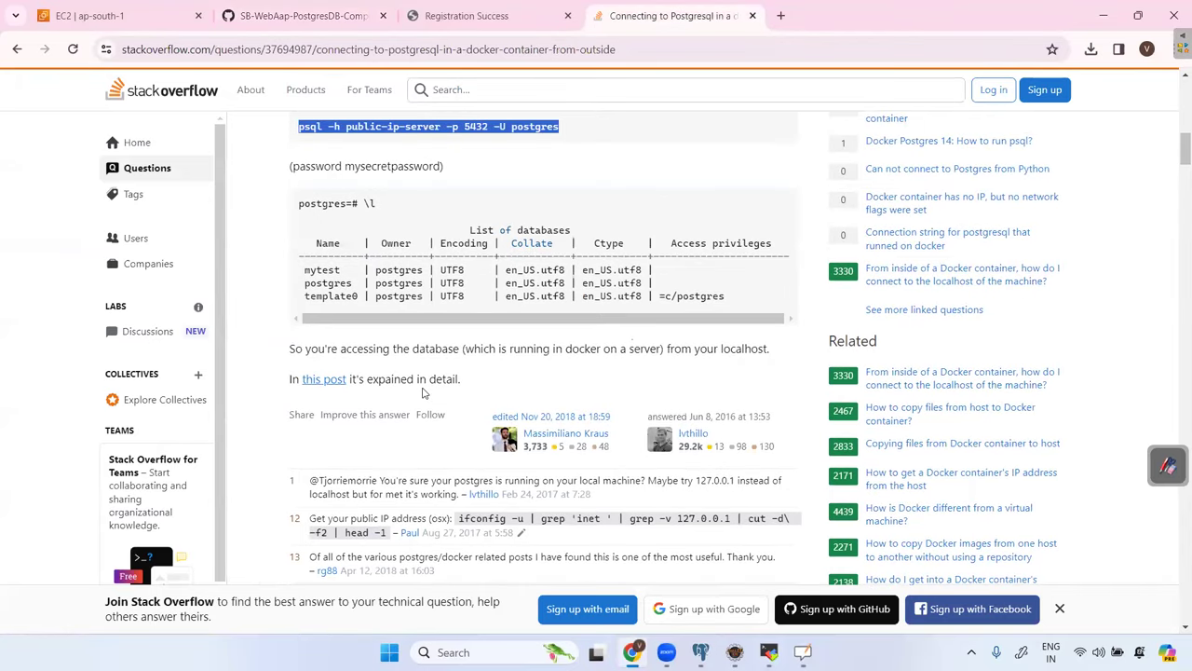
pyautogui.scroll(1, 422, 392)
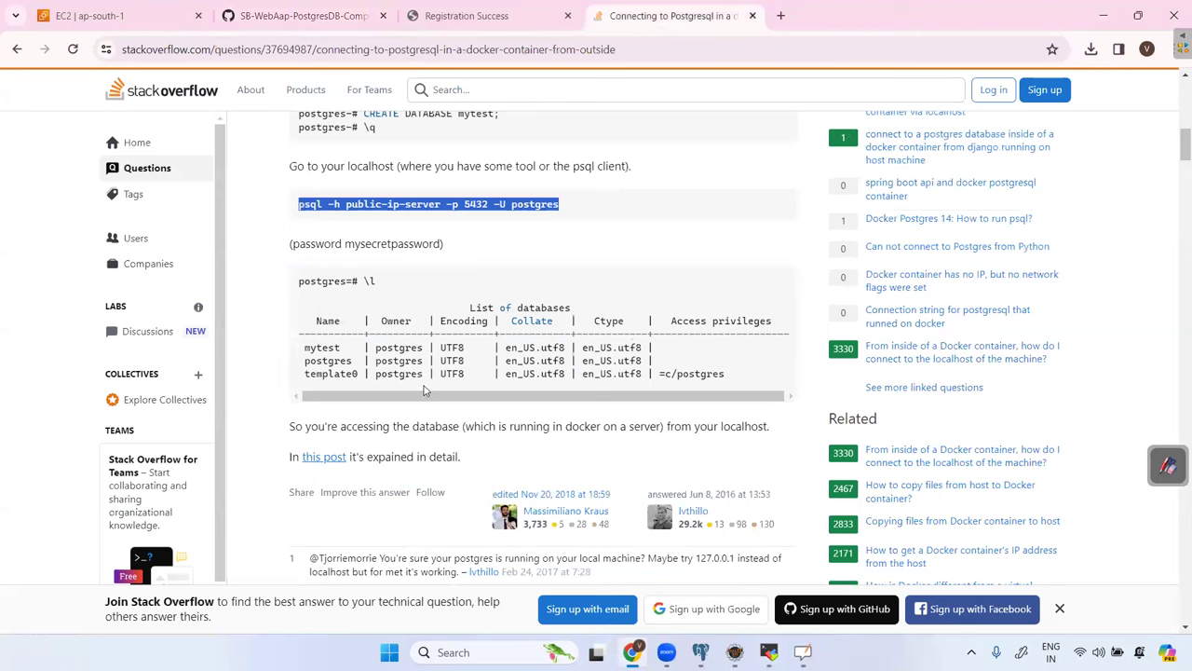
pyautogui.moveTo(429, 395); pyautogui.dragTo(496, 402)
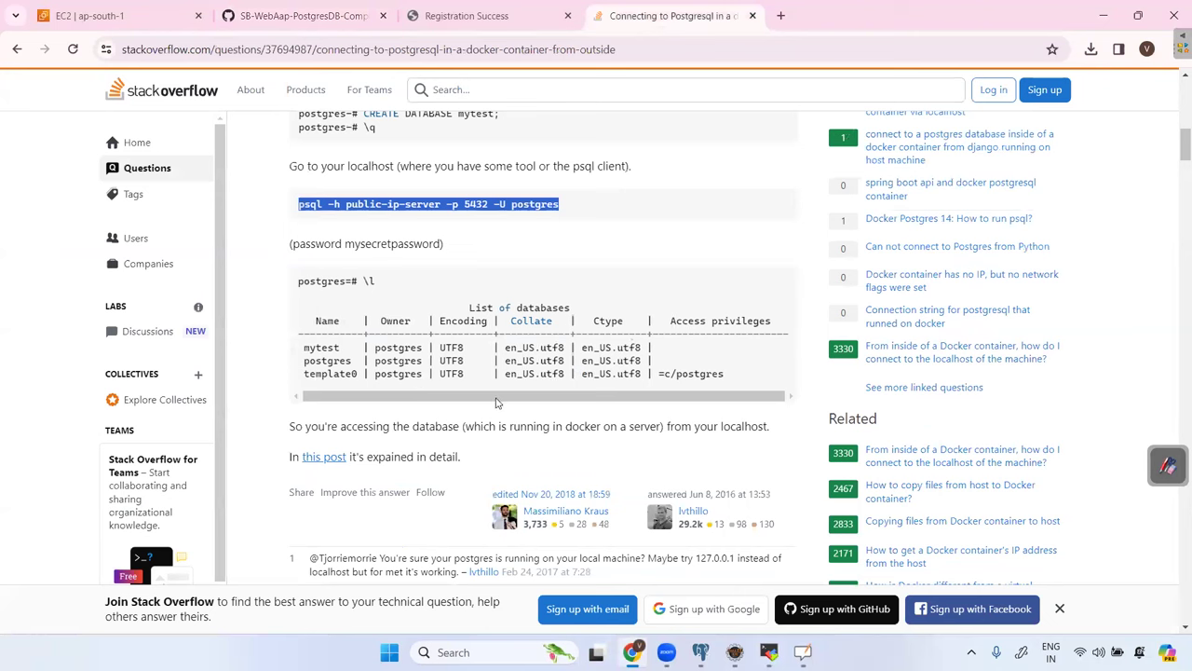
pyautogui.hotkey('alt', 'Tab')
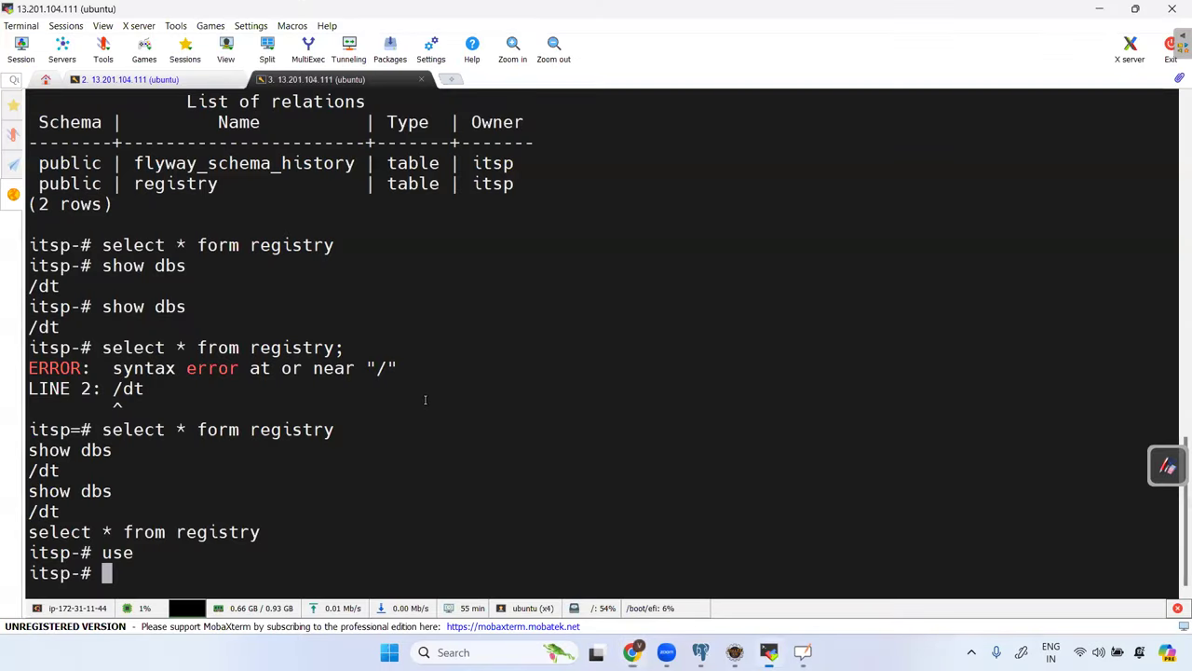
# Run \l to list the four databases: itsp, postgres, template0 and template1
pyautogui.write('\\l')
pyautogui.press('Return')
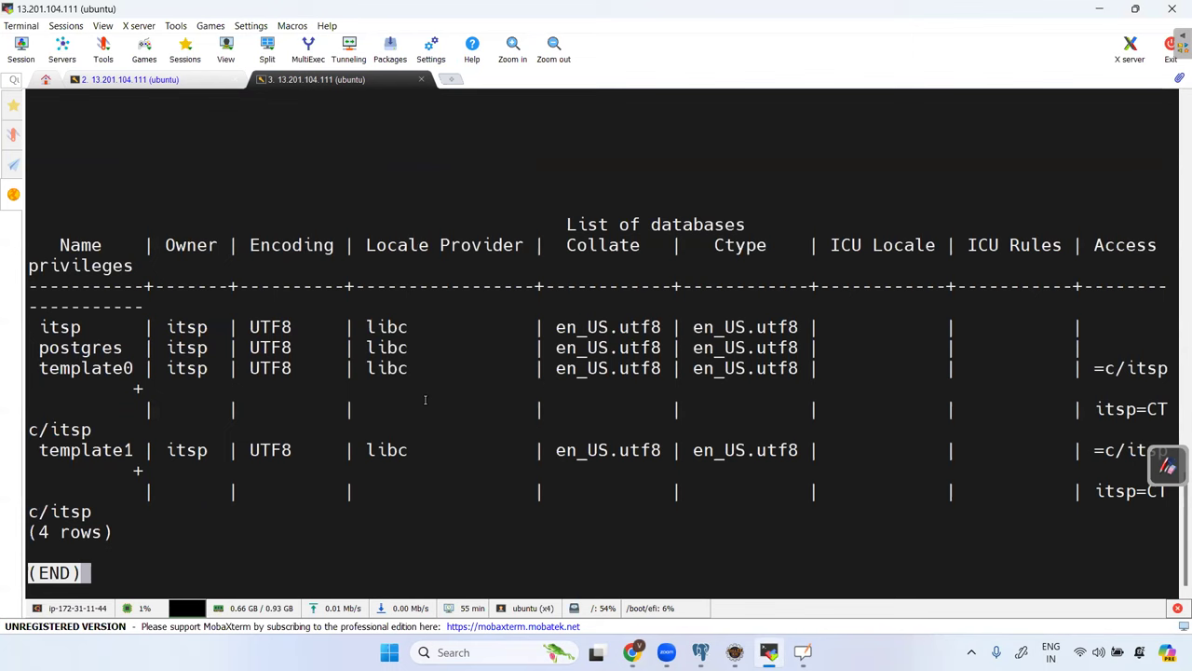
pyautogui.hotkey('alt', 'Tab')
# Read the Stack Overflow Docker-Postgres answers to the bottom, then go back to the Google results
pyautogui.scroll(-6, 459, 430)
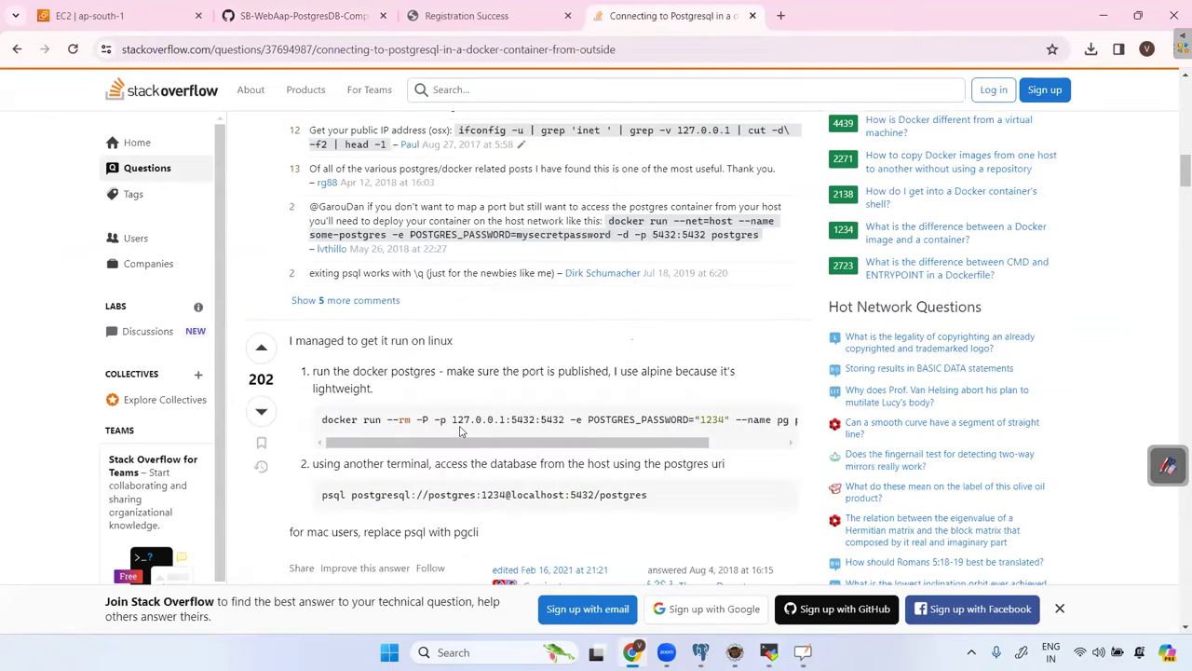
pyautogui.moveTo(471, 443)
pyautogui.mouseDown()
pyautogui.moveTo(562, 449)
pyautogui.moveTo(473, 450)
pyautogui.mouseUp()
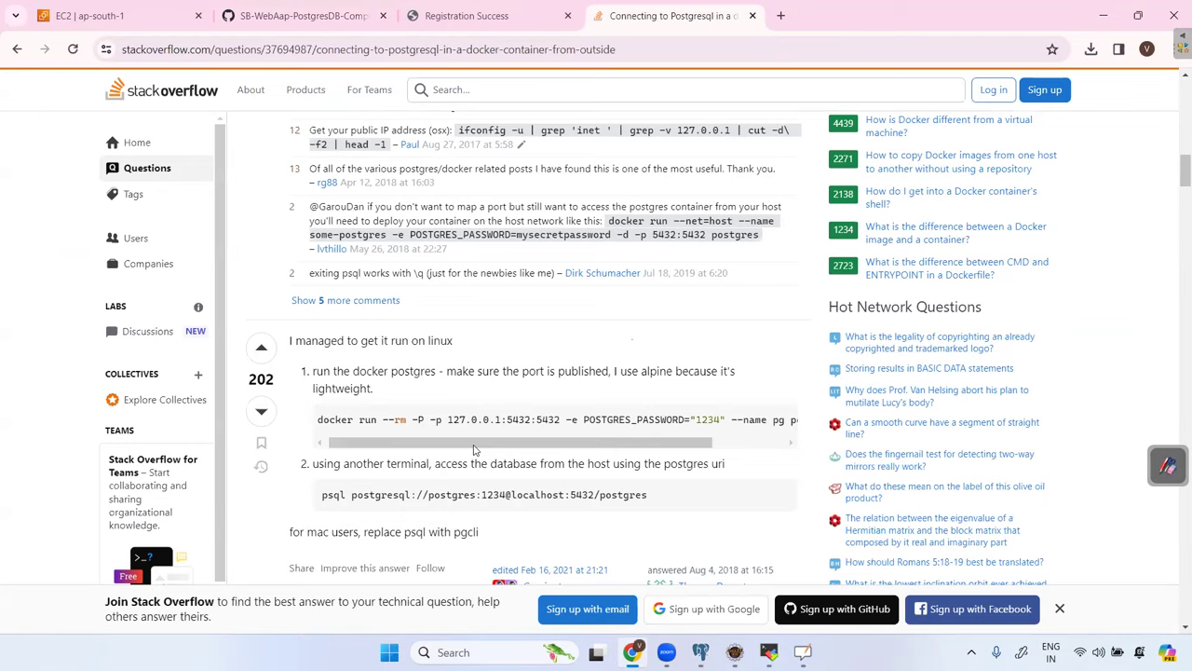
pyautogui.scroll(-4, 474, 450)
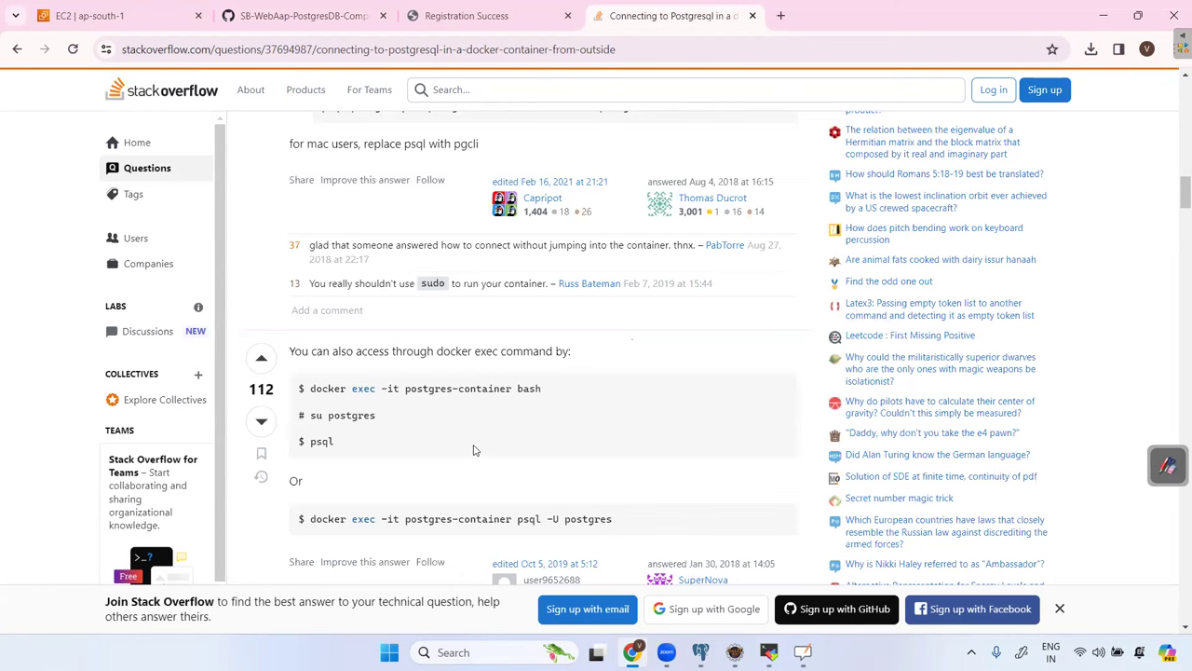
pyautogui.scroll(-2, 473, 450)
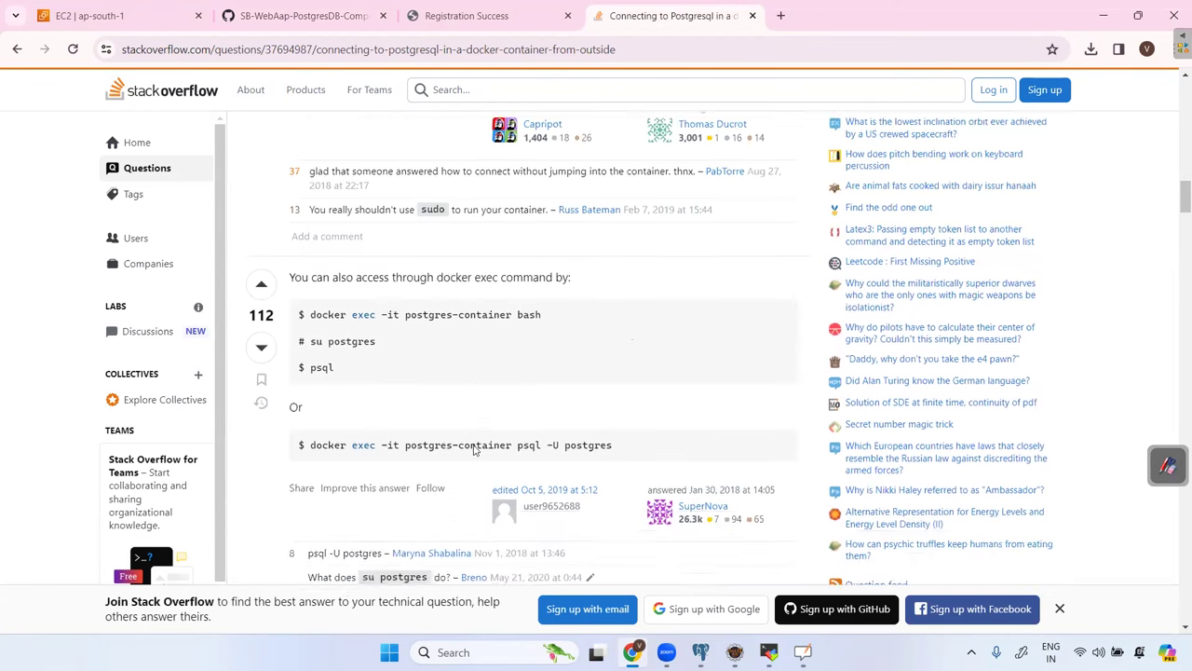
pyautogui.scroll(-6, 473, 450)
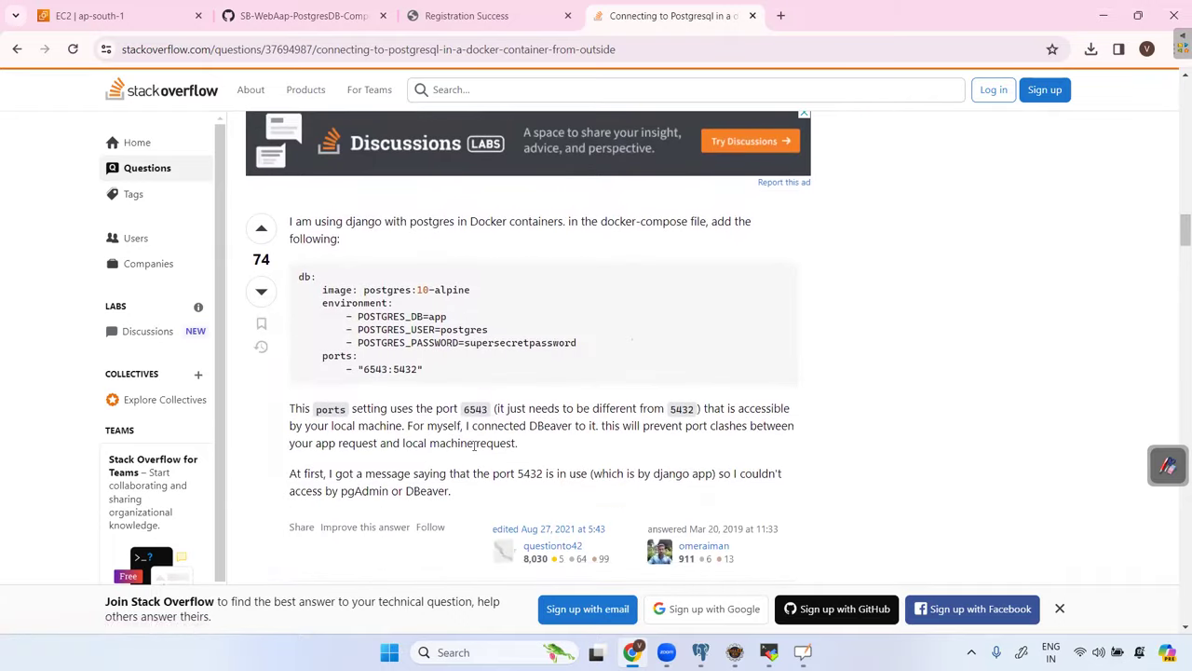
pyautogui.scroll(-4, 473, 450)
pyautogui.scroll(-3, 474, 446)
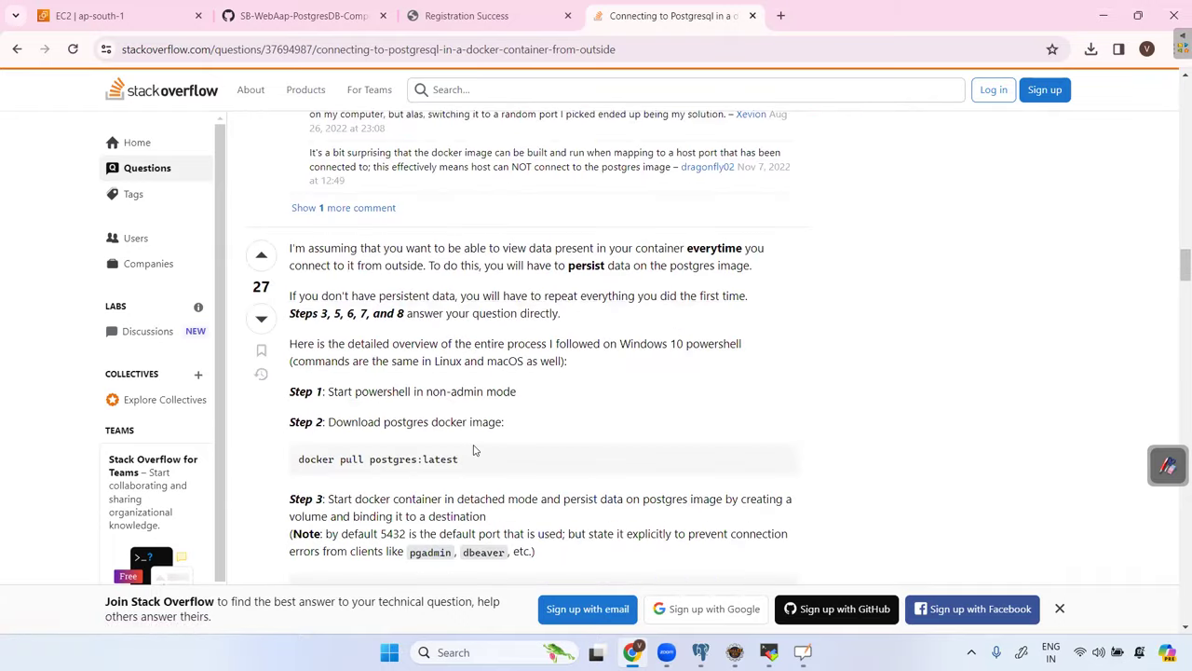
pyautogui.scroll(-3, 475, 449)
pyautogui.scroll(-5, 473, 446)
pyautogui.scroll(-4, 473, 450)
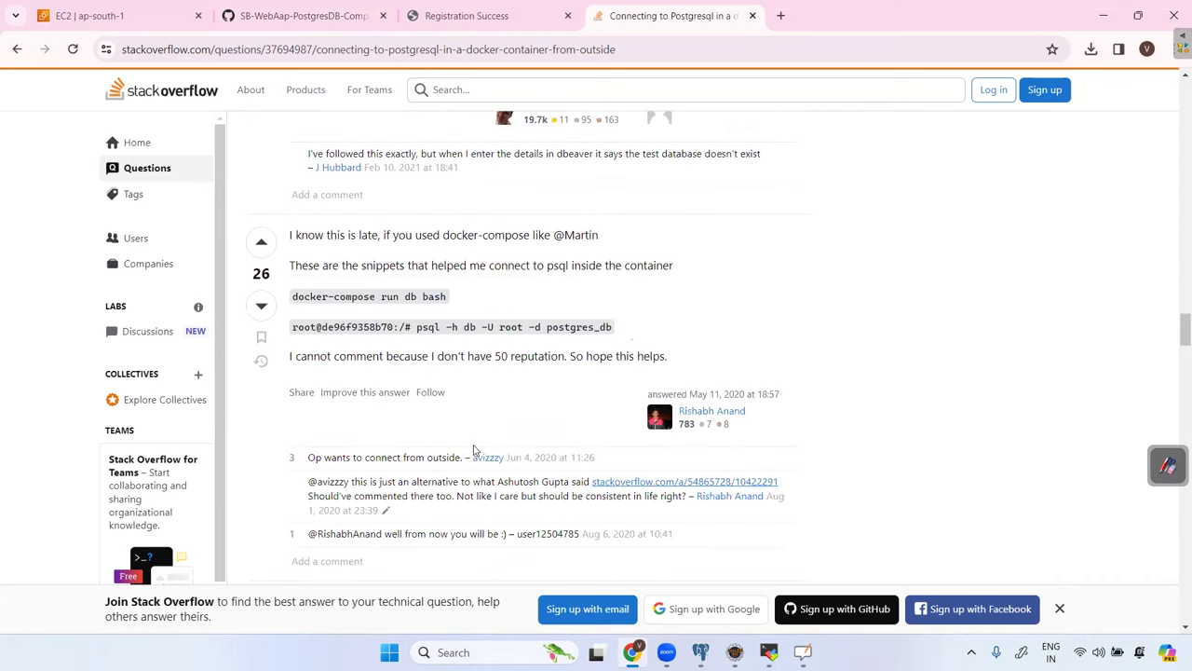
pyautogui.scroll(-5, 473, 450)
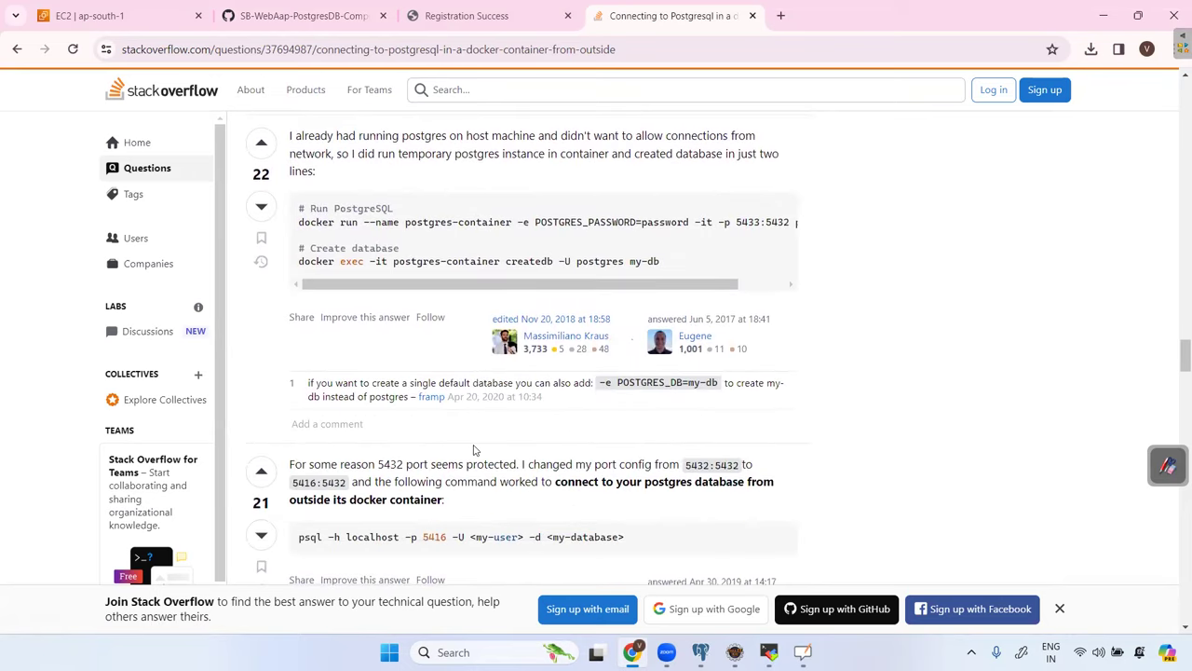
pyautogui.scroll(-6, 473, 450)
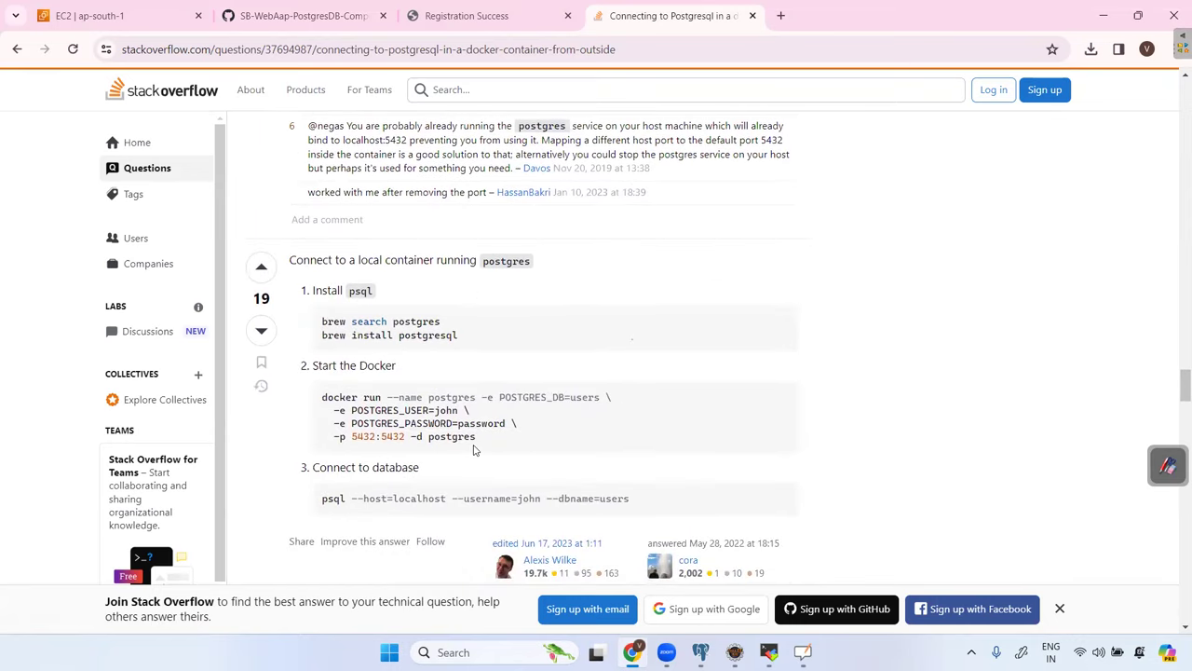
pyautogui.scroll(-4, 473, 449)
pyautogui.scroll(-5, 473, 449)
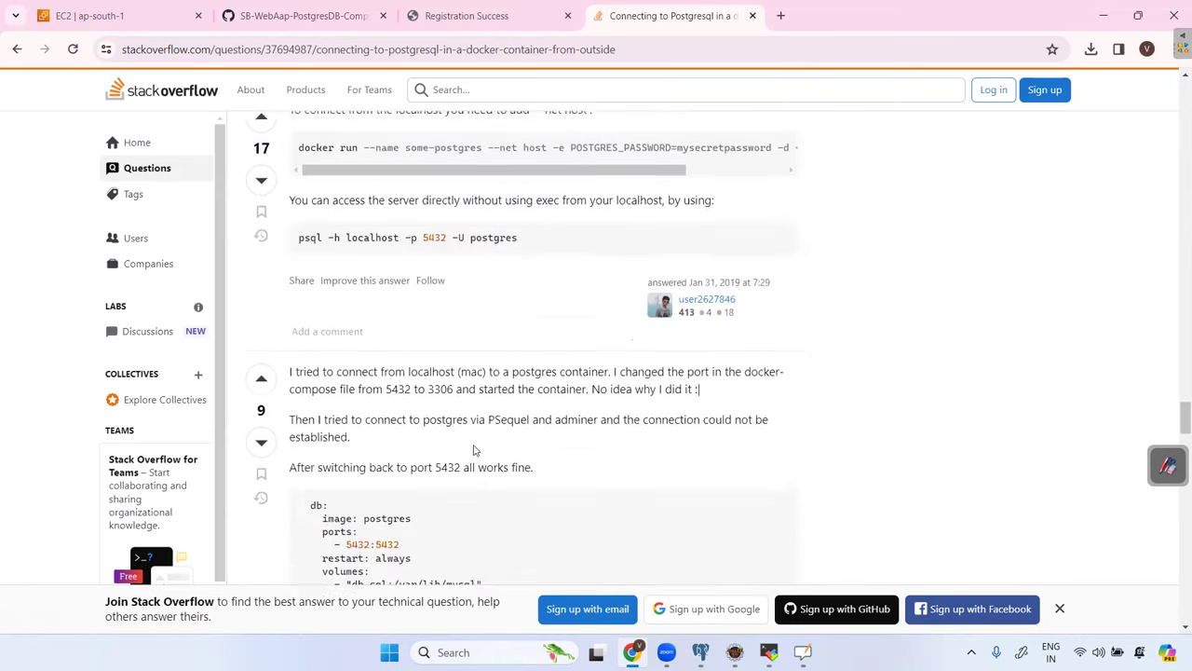
pyautogui.scroll(-3, 473, 449)
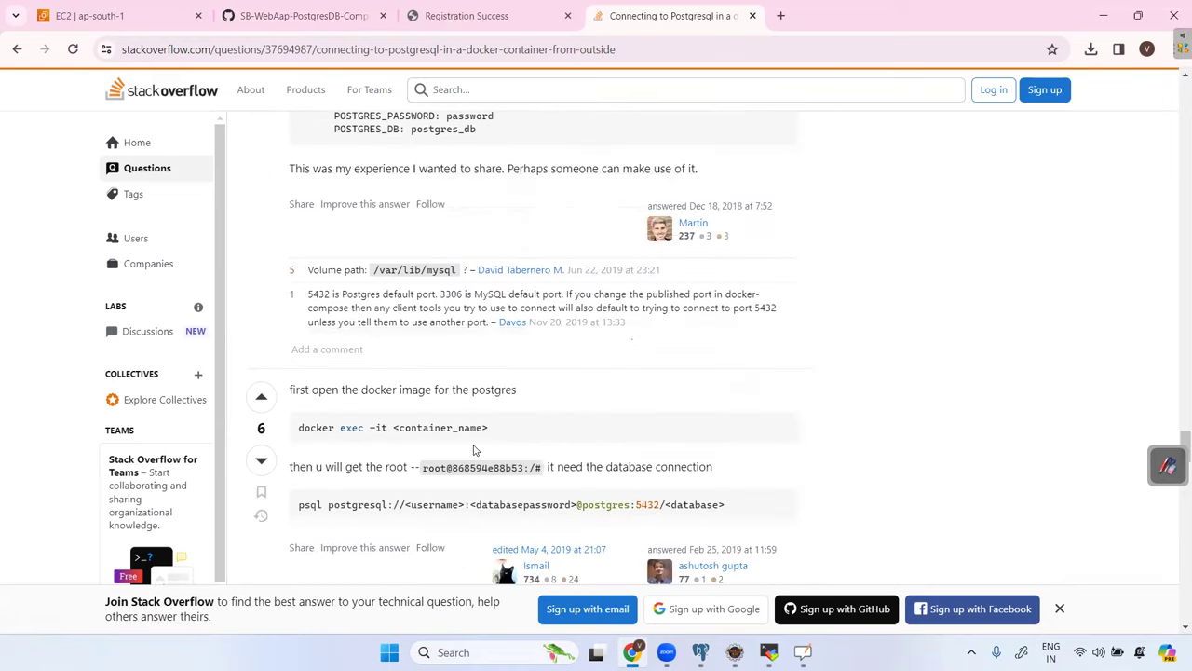
pyautogui.scroll(-3, 473, 450)
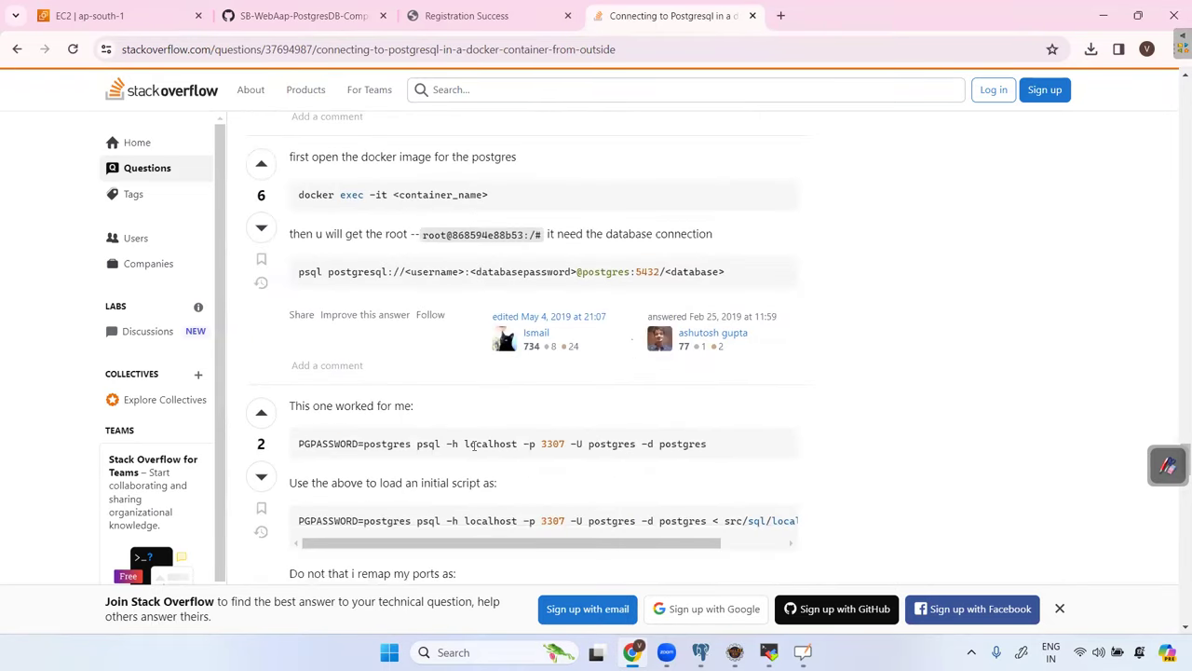
pyautogui.scroll(-2, 473, 450)
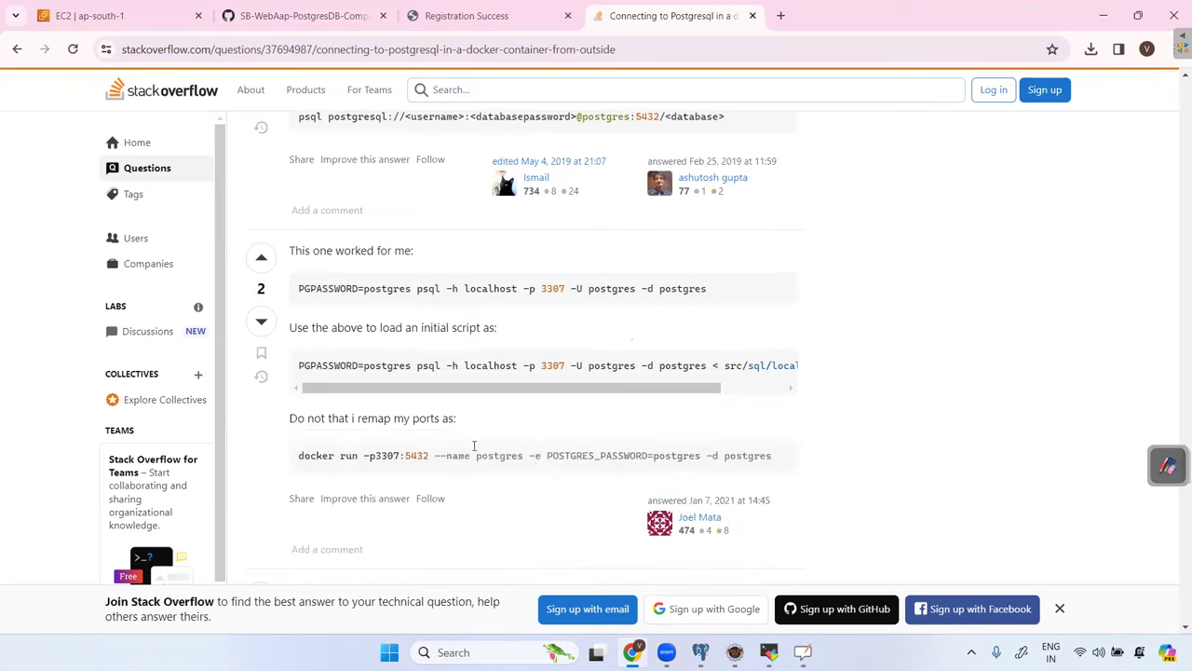
pyautogui.scroll(-3, 474, 449)
pyautogui.scroll(-3, 474, 450)
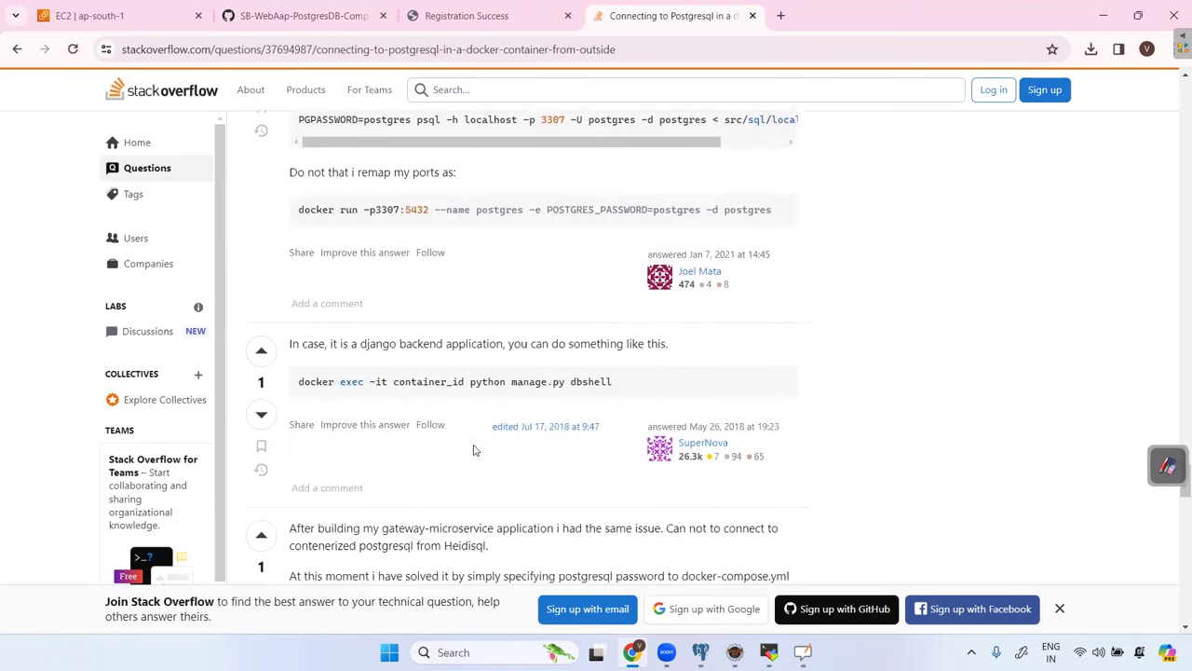
pyautogui.scroll(-12, 474, 450)
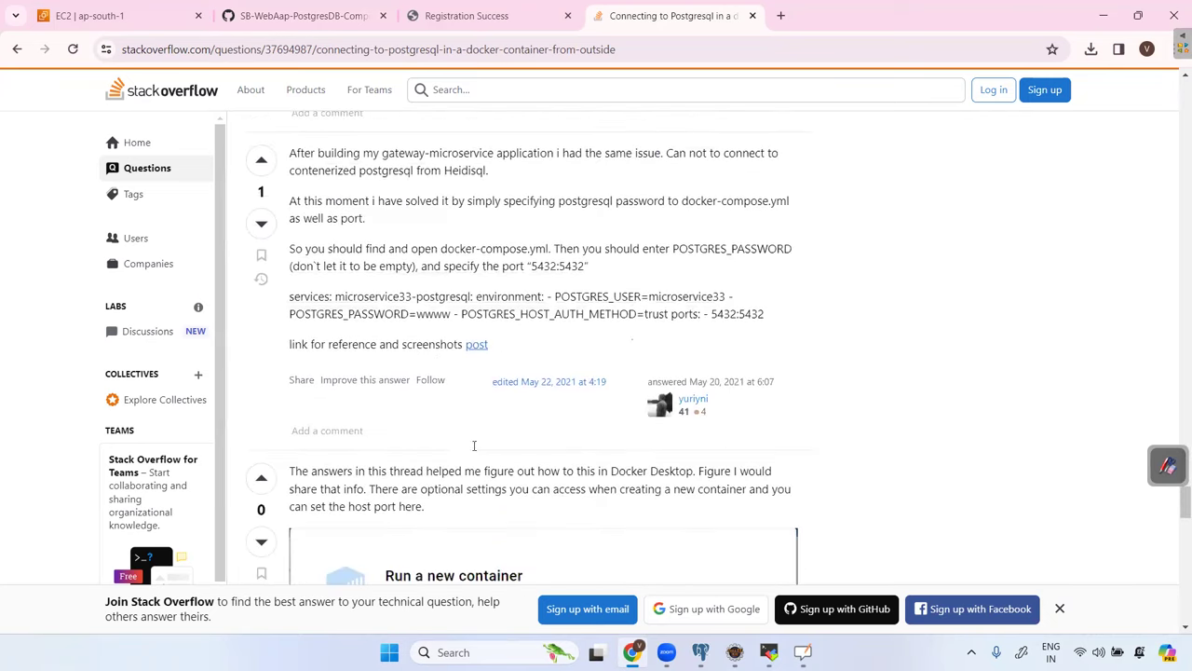
pyautogui.scroll(-14, 473, 450)
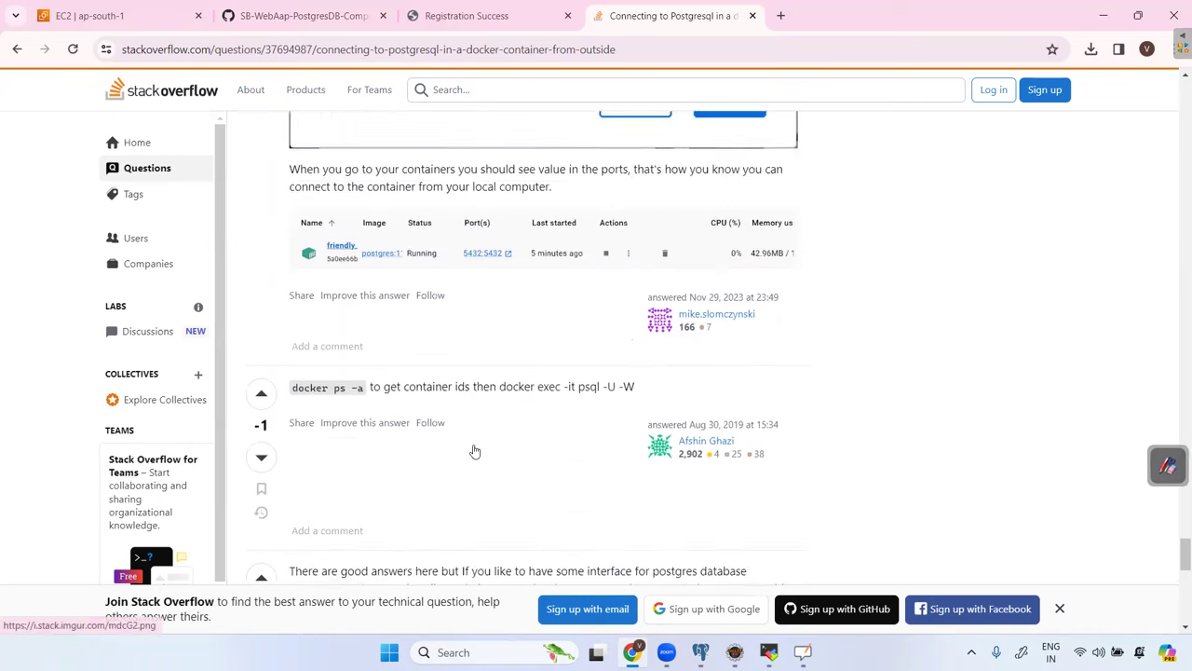
pyautogui.scroll(6, 473, 449)
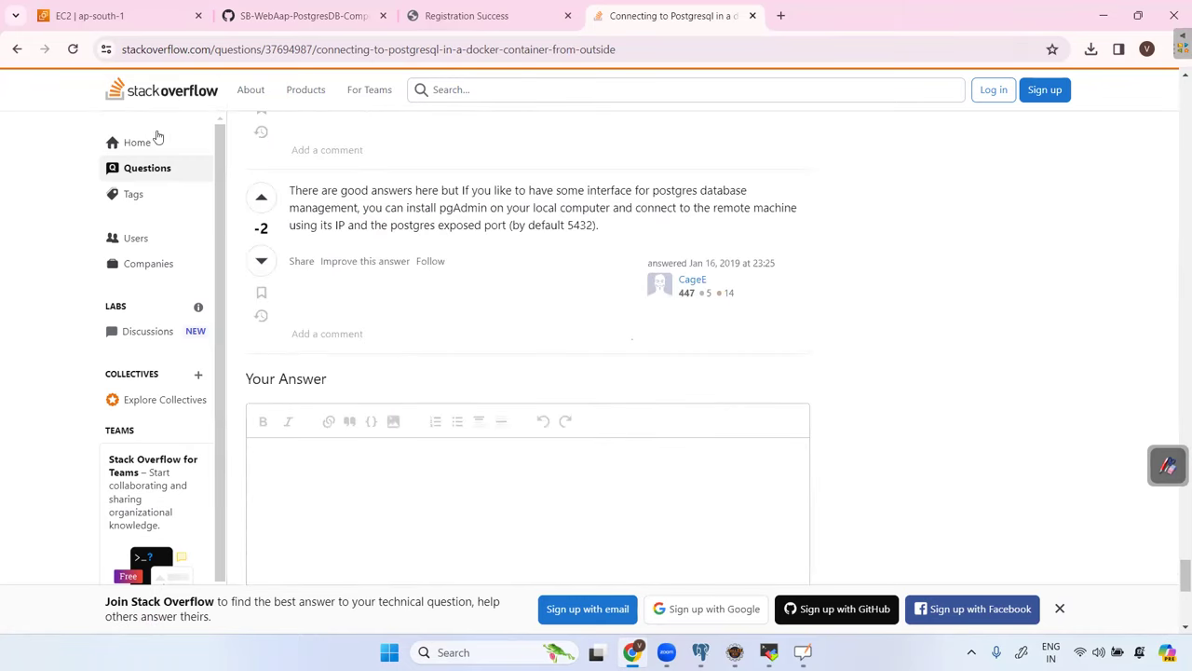
pyautogui.click(17, 48)
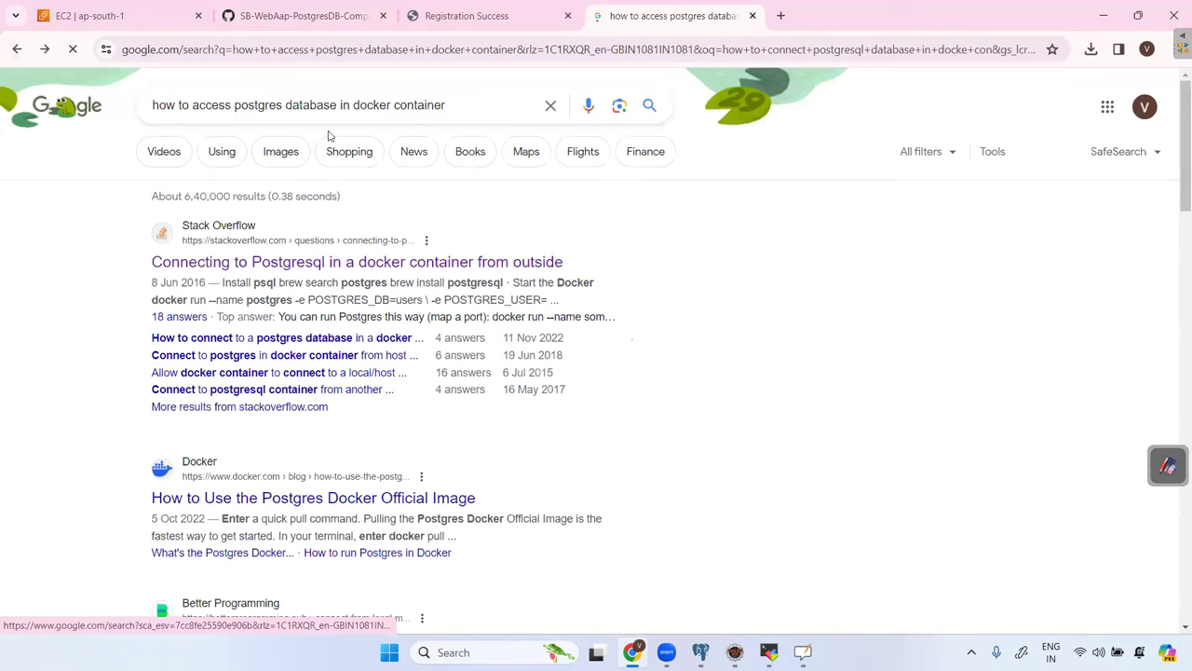
# Add 'show the data' to the Google query and search again
pyautogui.click(458, 106)
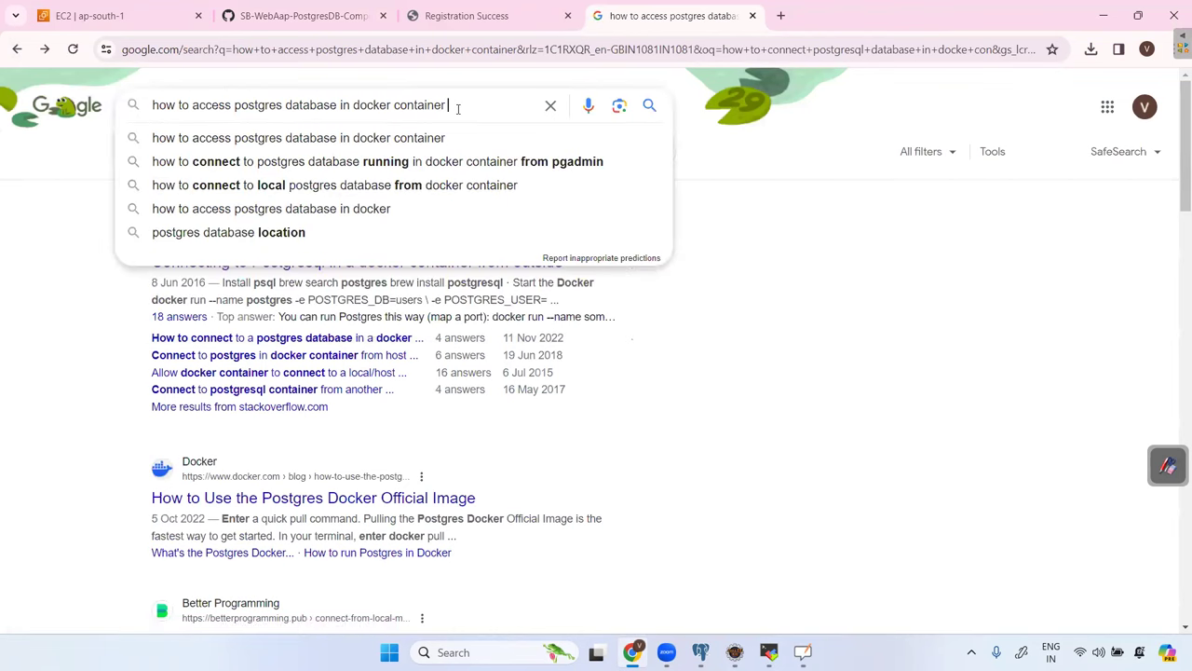
pyautogui.write('show t')
pyautogui.write('he dat')
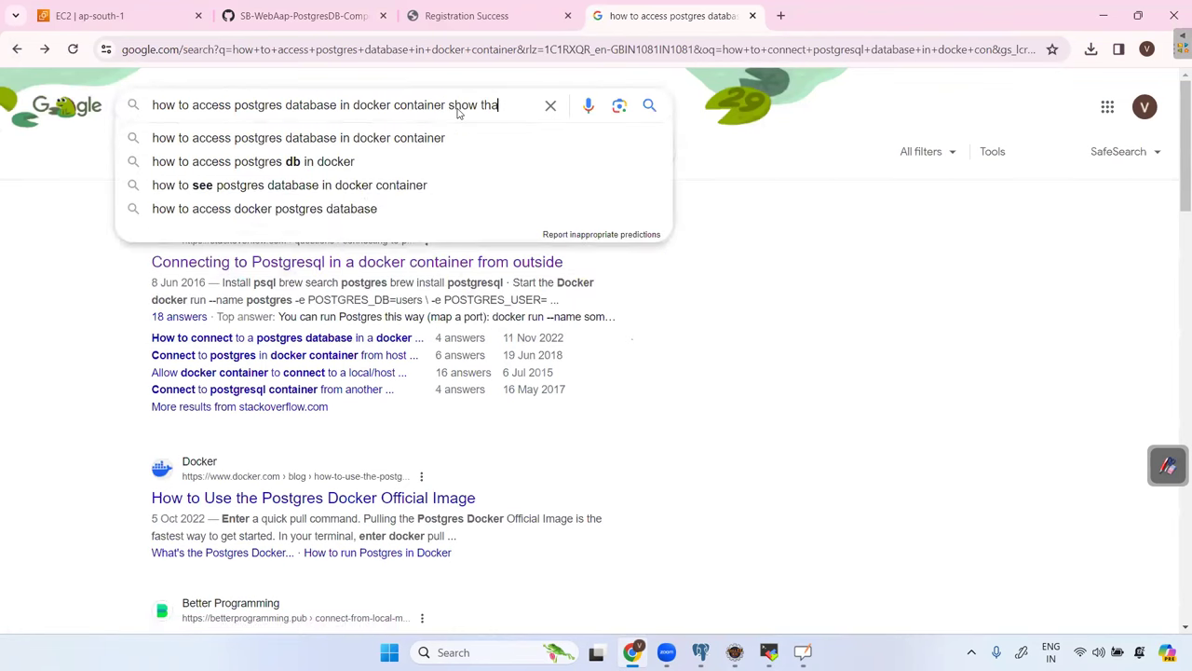
pyautogui.write('a')
pyautogui.press('Return')
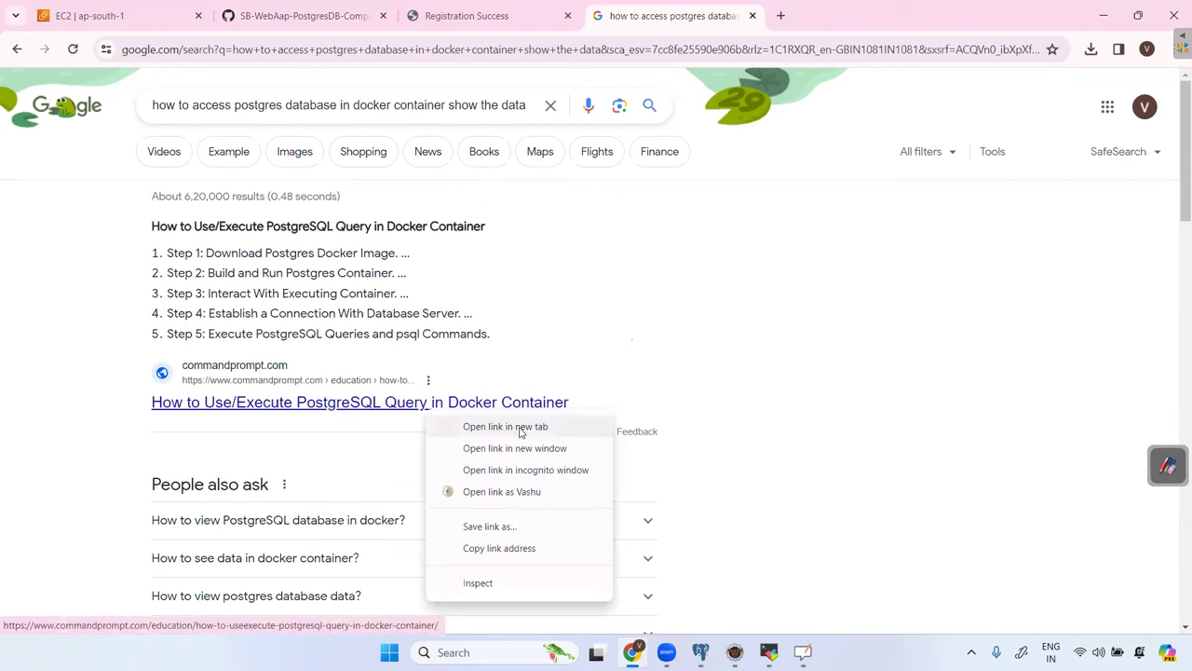
# Open the Command Prompt and Docker official-image articles in new tabs
pyautogui.click(447, 428)
pyautogui.scroll(-8, 372, 419)
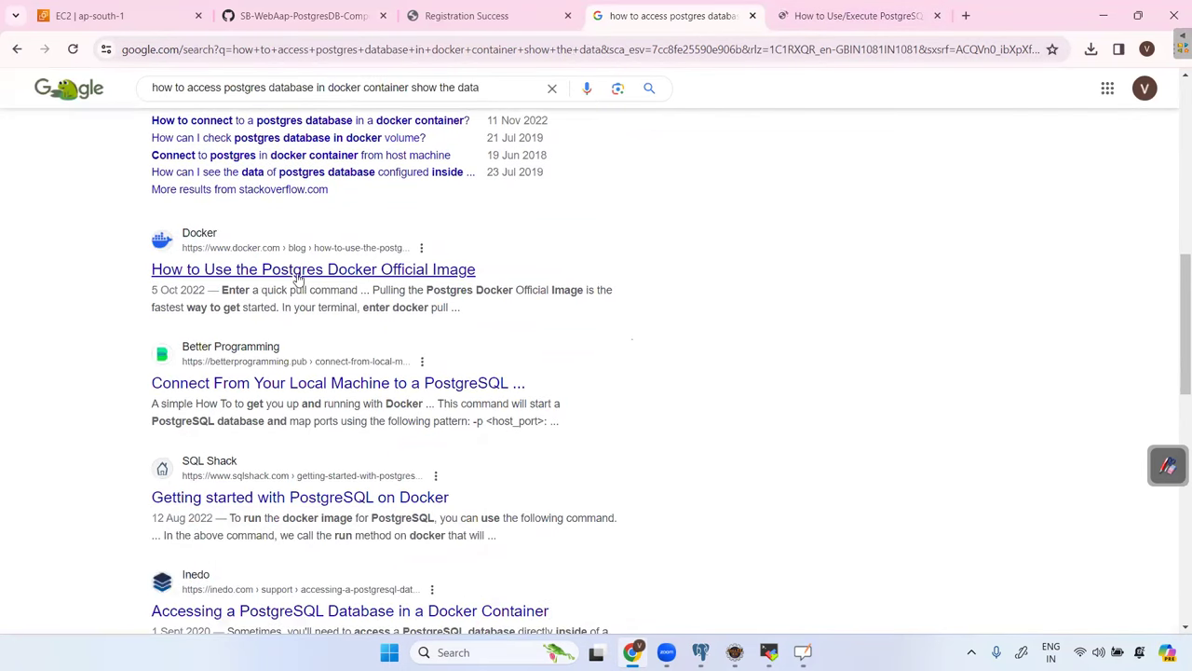
pyautogui.rightClick(377, 276)
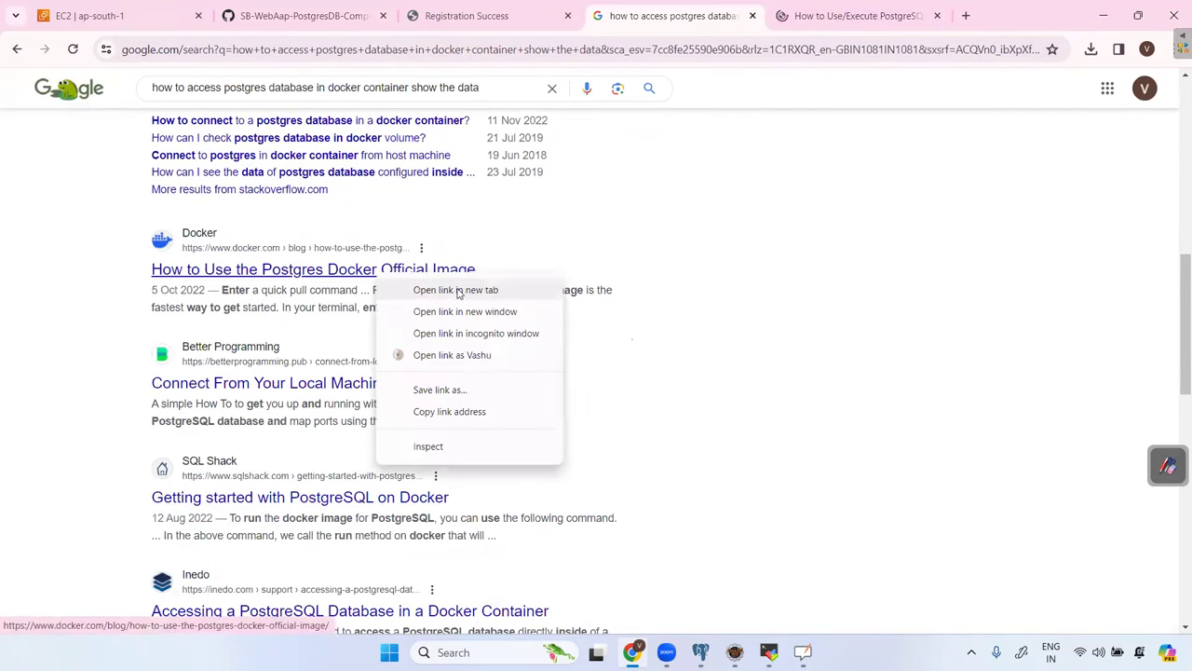
pyautogui.click(451, 289)
pyautogui.click(787, 15)
# Scroll through the Command Prompt article on running PostgreSQL queries in a Docker container
pyautogui.scroll(-8, 512, 300)
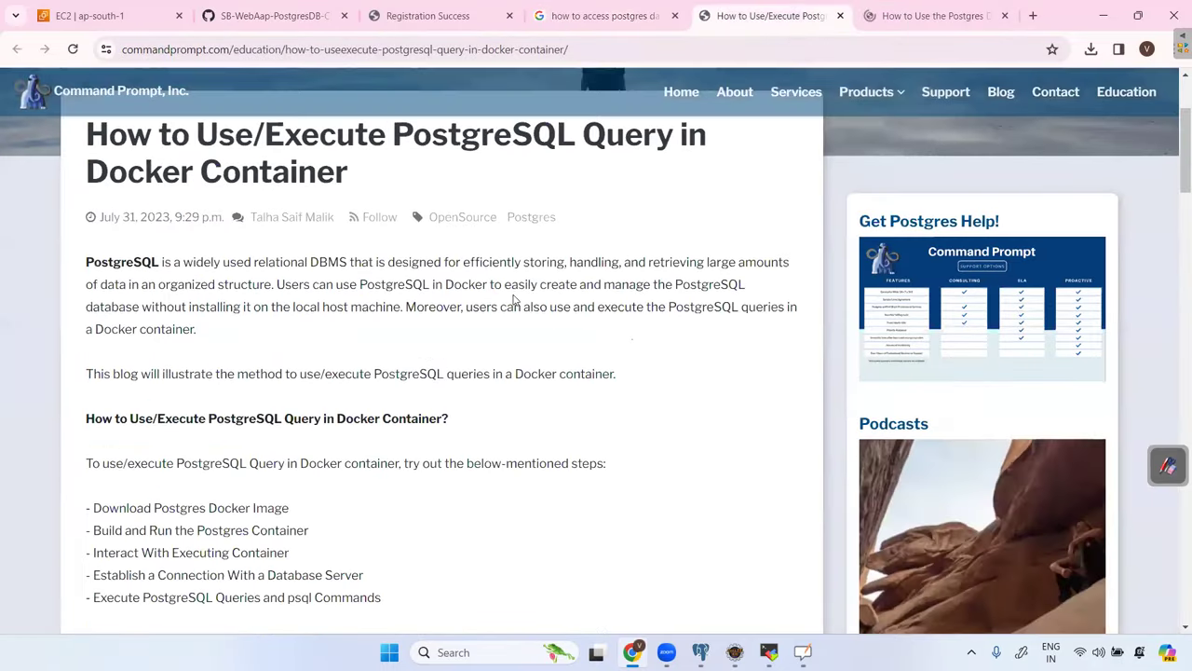
pyautogui.scroll(-10, 512, 299)
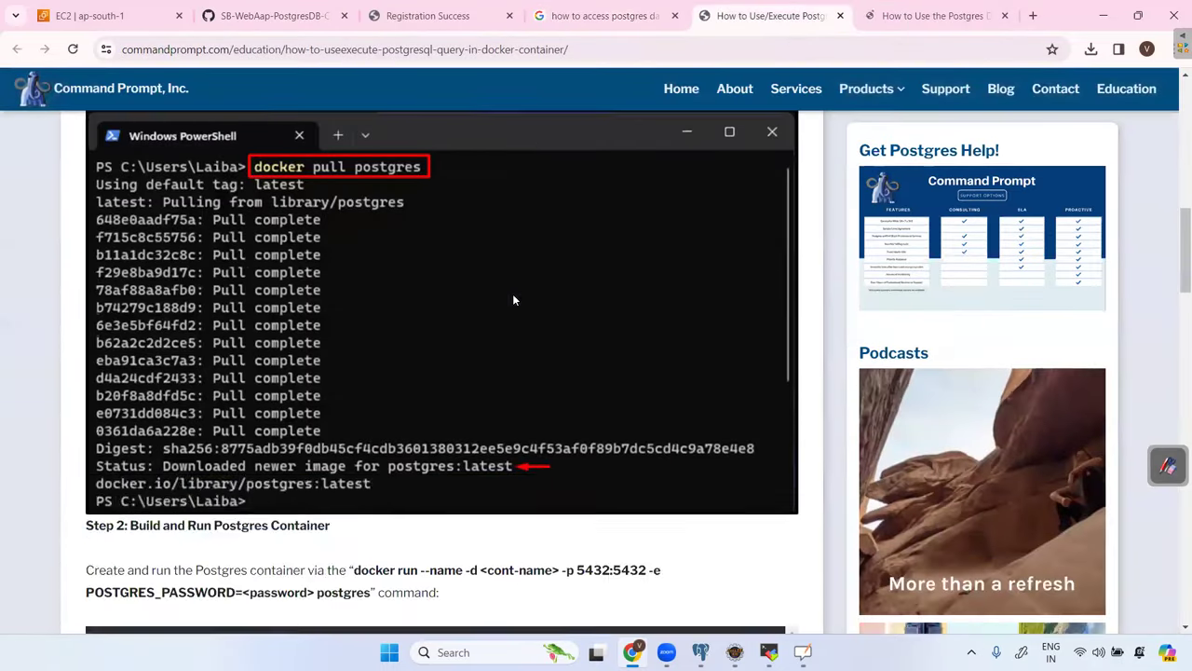
pyautogui.scroll(-5, 512, 299)
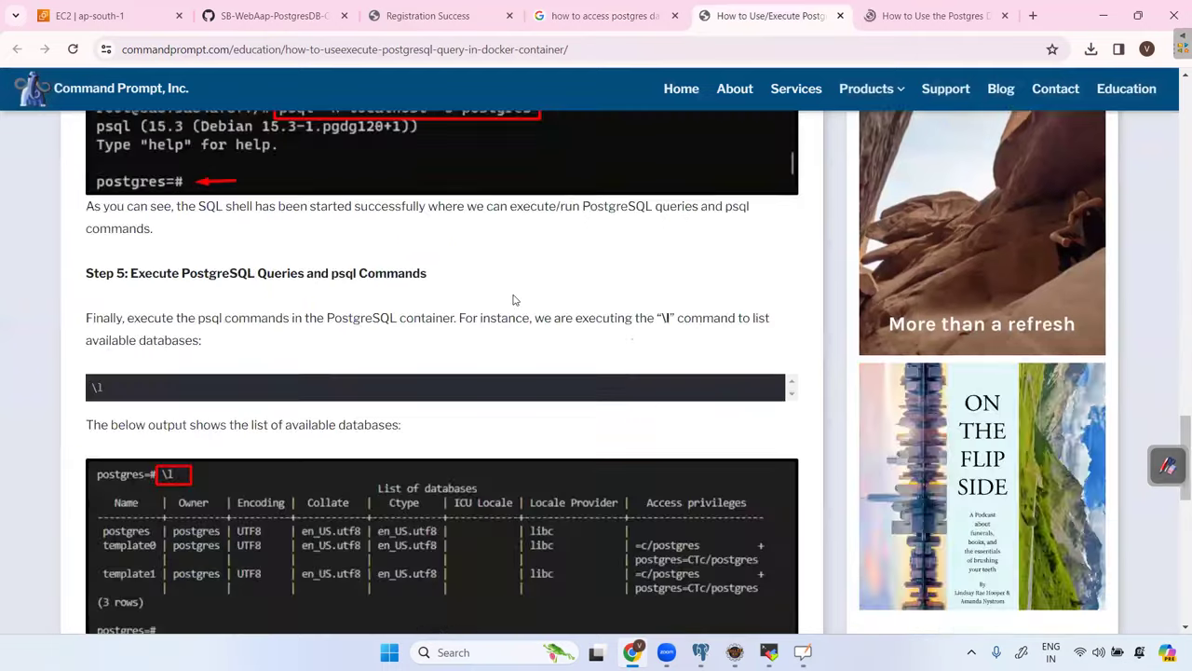
pyautogui.scroll(-4, 513, 300)
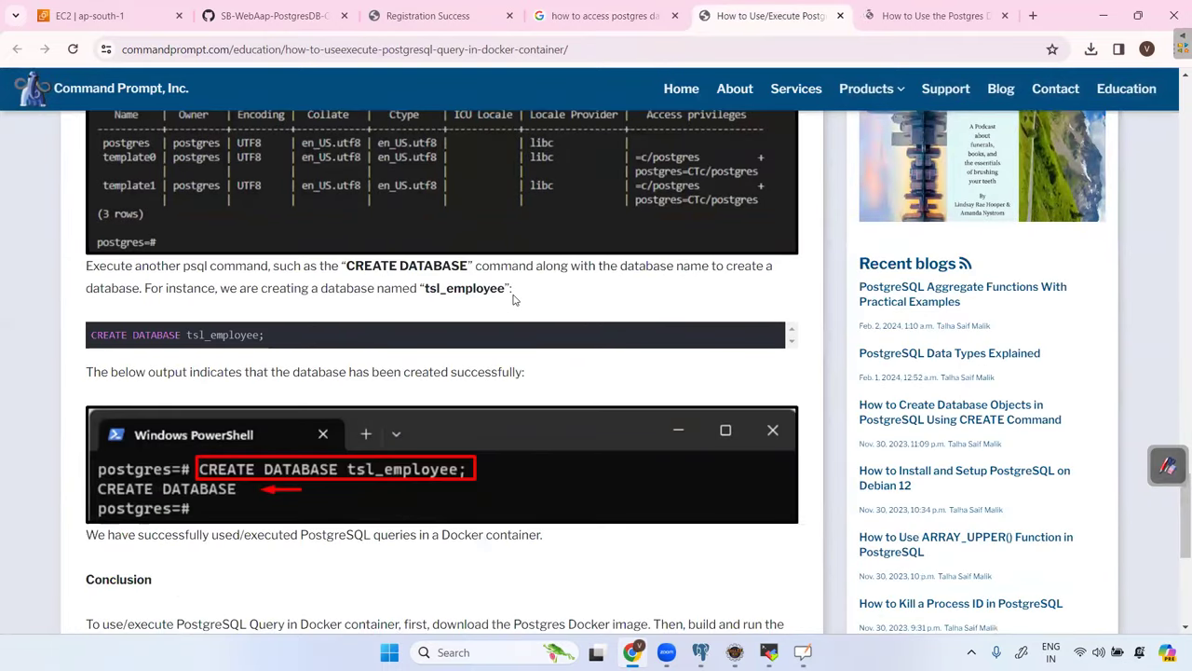
pyautogui.scroll(-4, 513, 299)
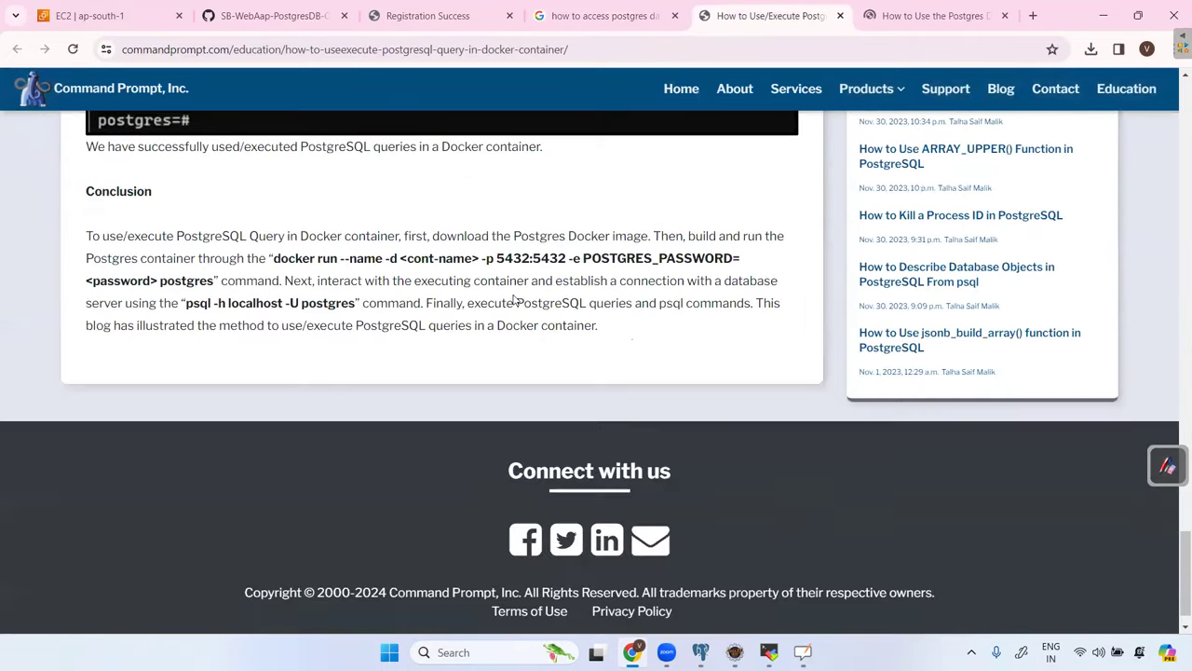
pyautogui.scroll(3, 514, 299)
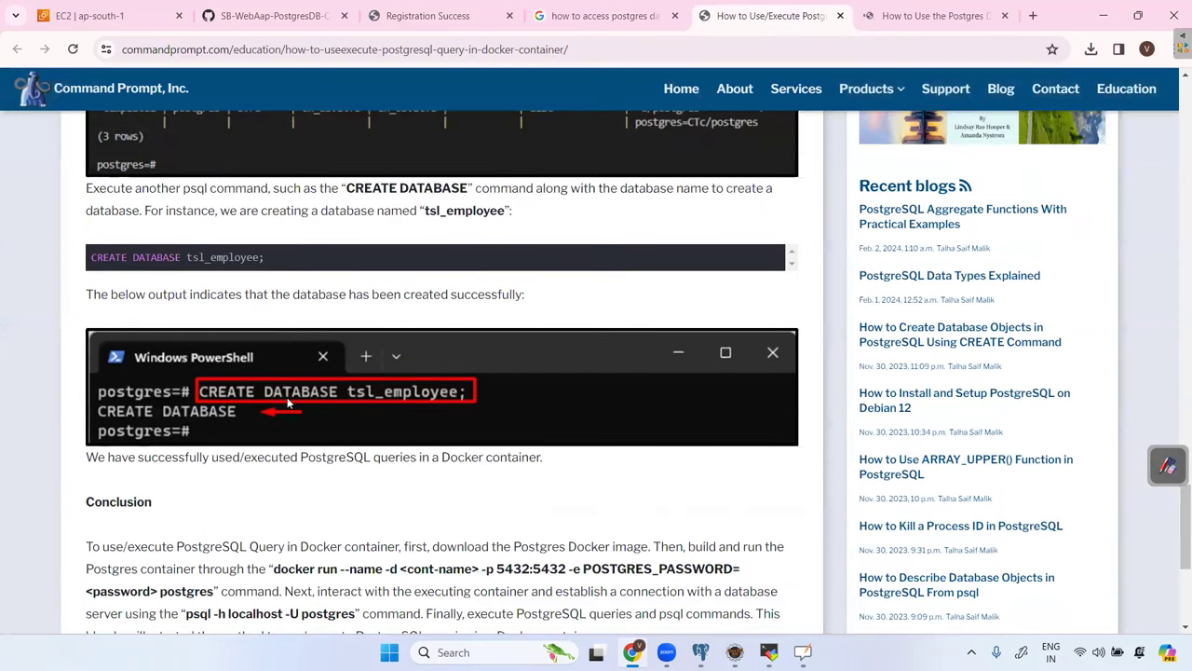
pyautogui.scroll(2, 345, 423)
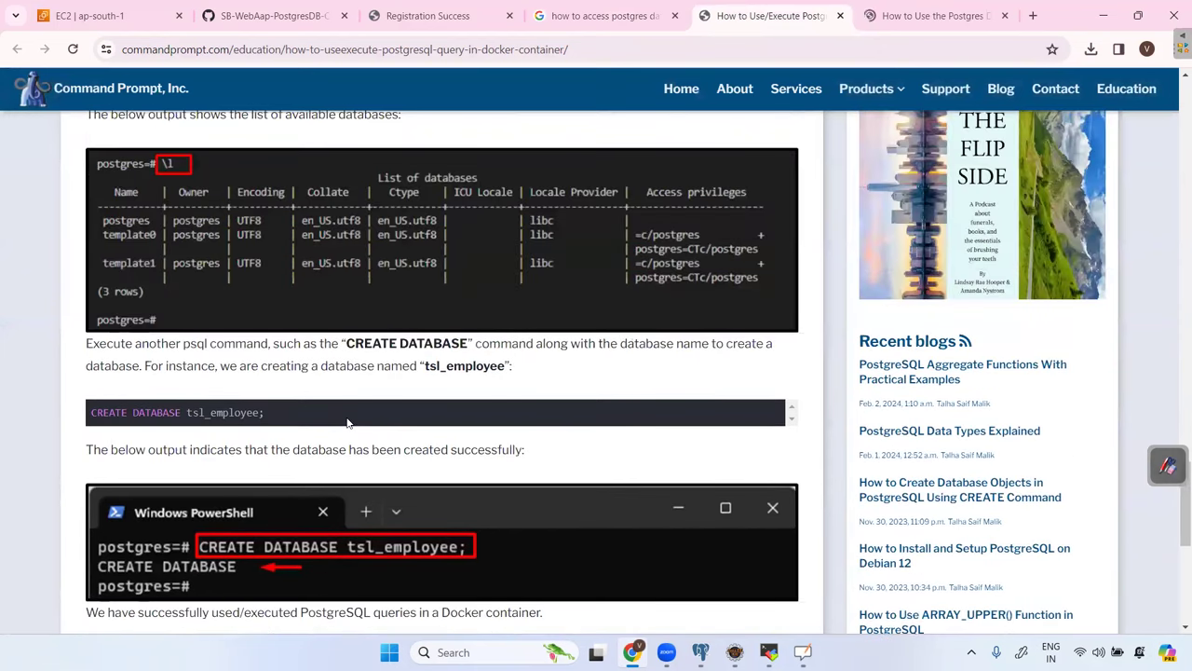
pyautogui.scroll(-5, 347, 423)
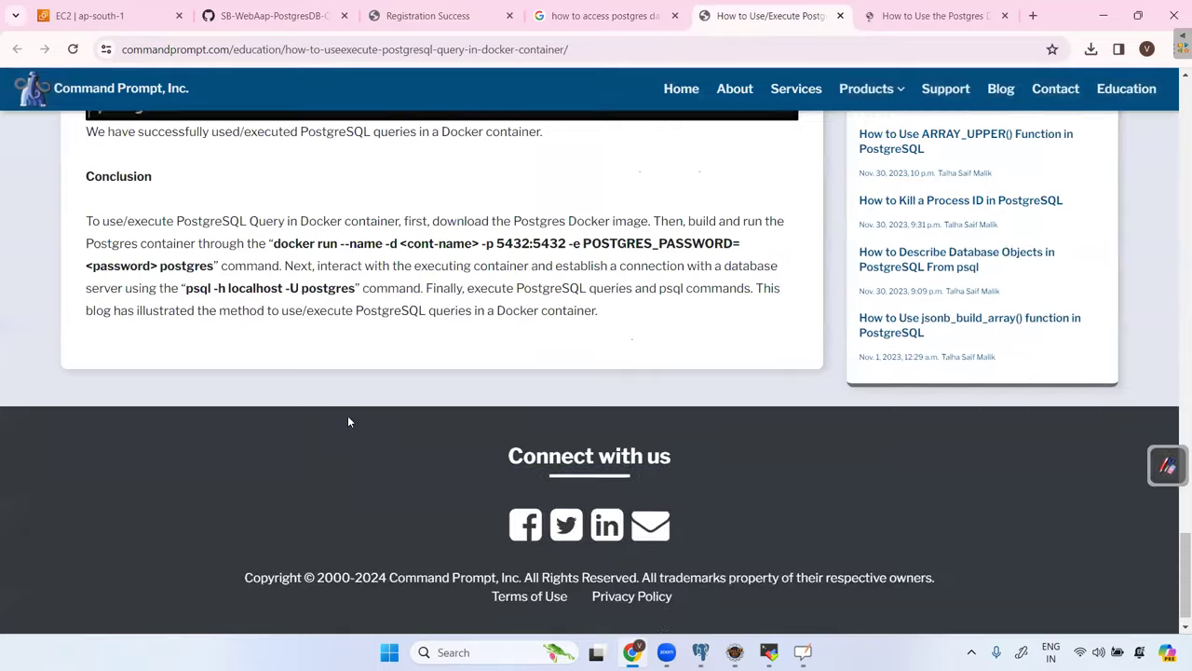
pyautogui.scroll(3, 348, 416)
pyautogui.scroll(5, 347, 415)
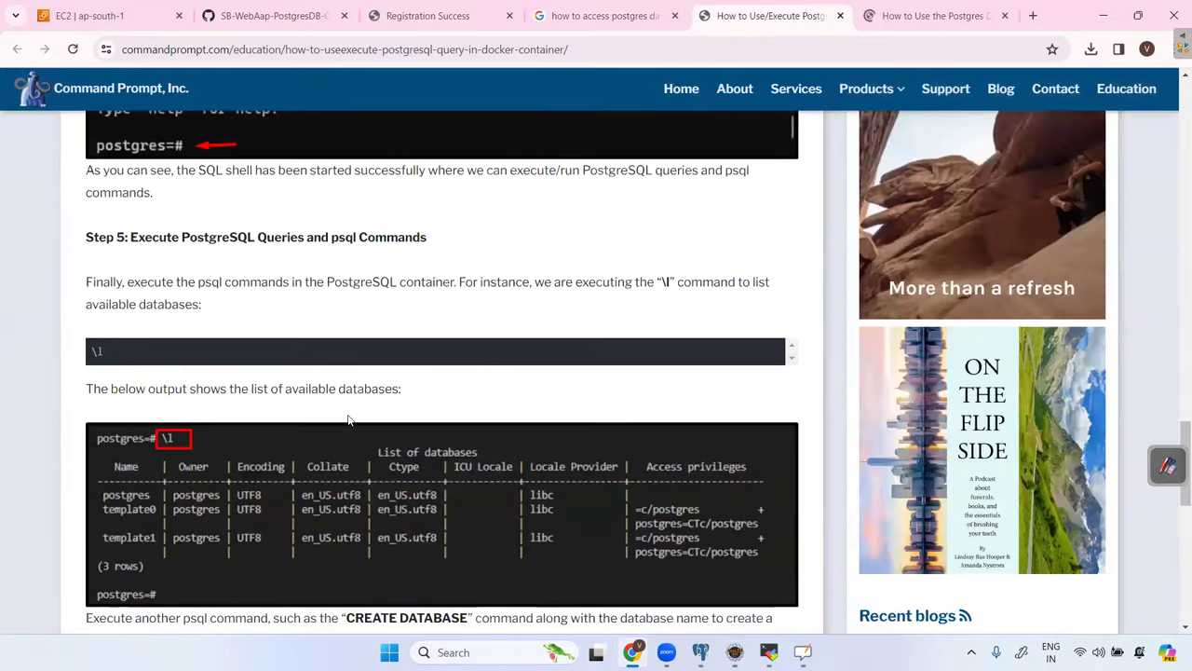
pyautogui.scroll(5, 347, 420)
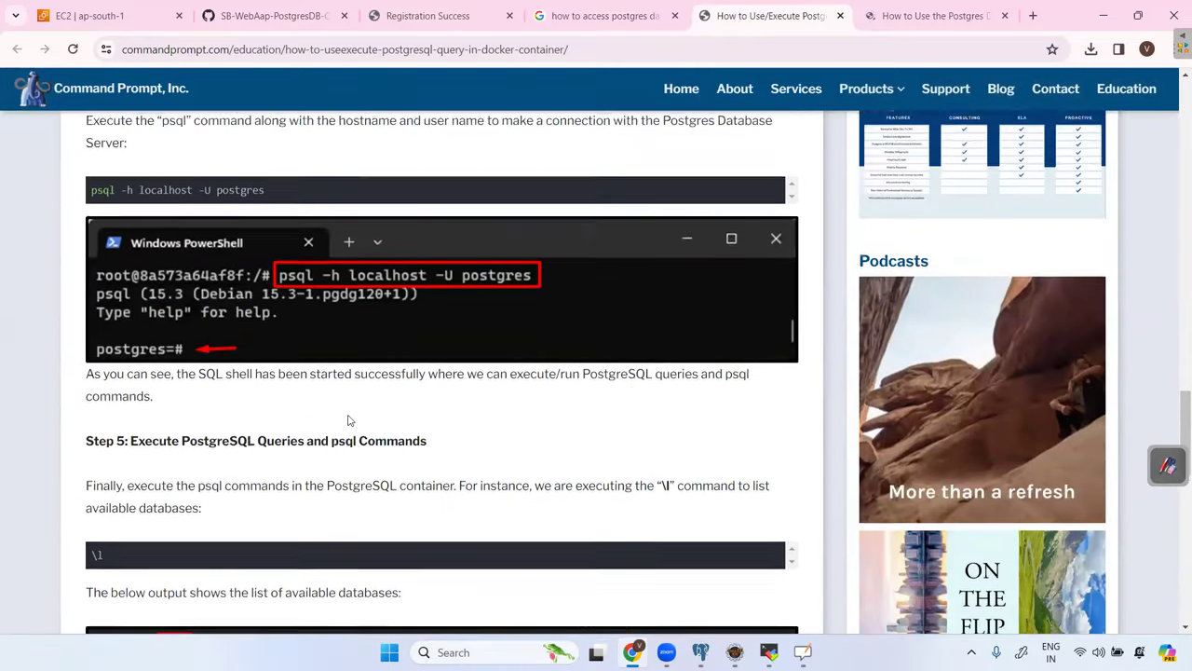
pyautogui.scroll(4, 347, 421)
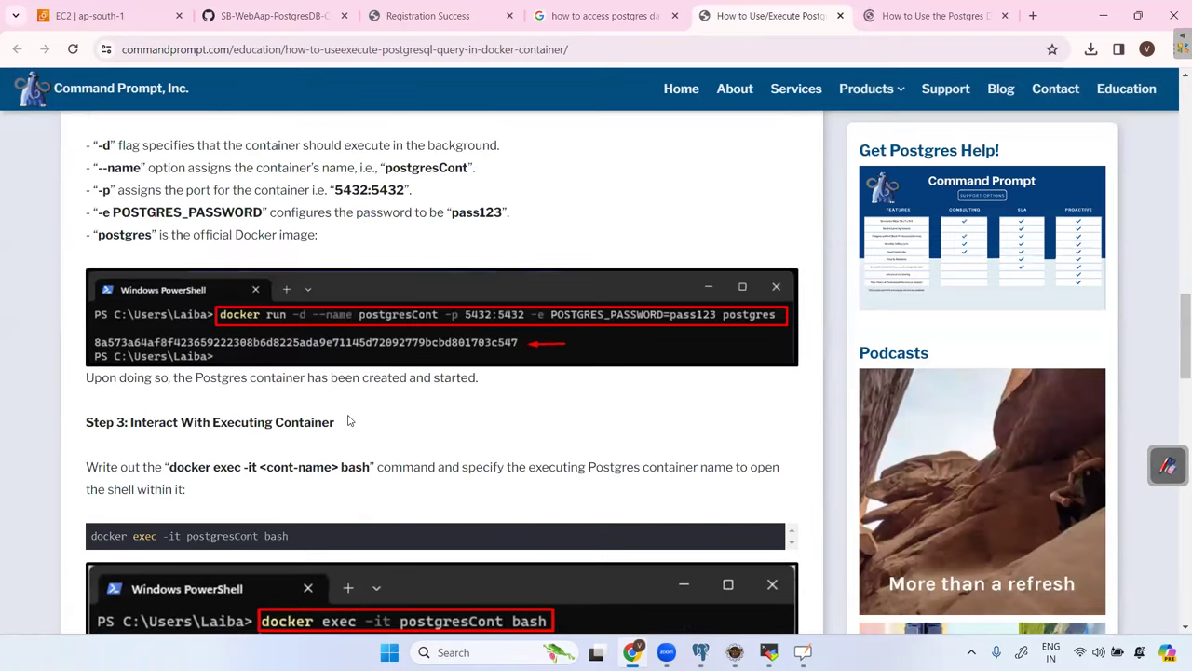
pyautogui.scroll(2, 349, 421)
pyautogui.scroll(-3, 347, 420)
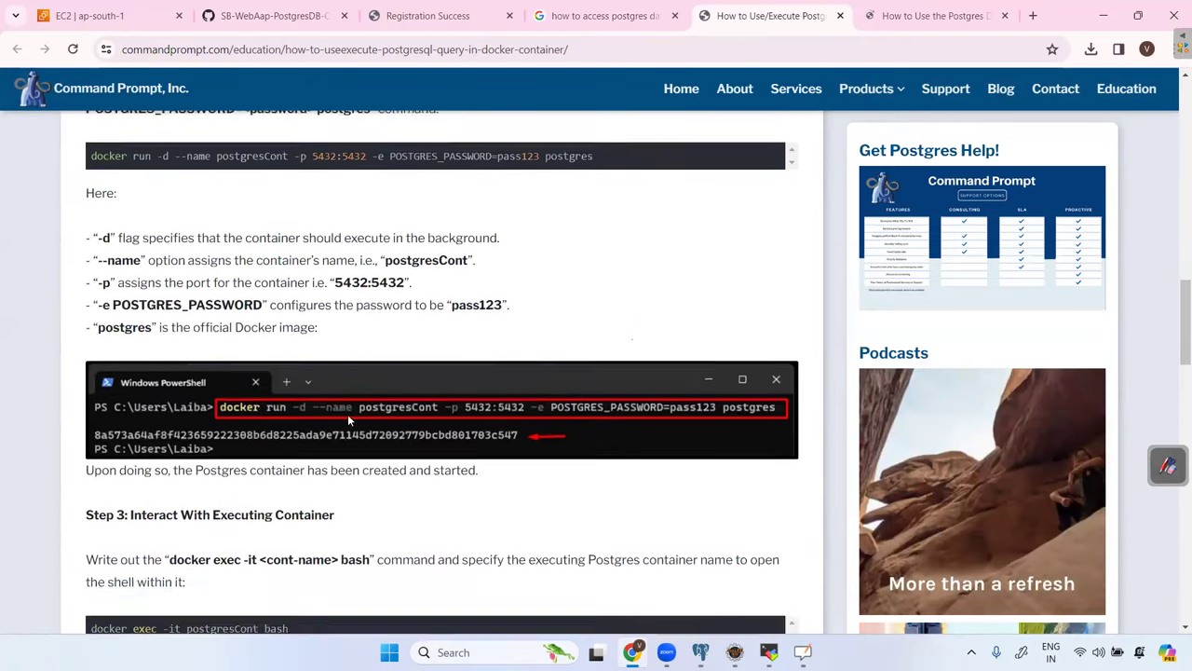
# Read the Docker Postgres official-image blog article and close its tab
pyautogui.click(903, 16)
pyautogui.scroll(-15, 437, 397)
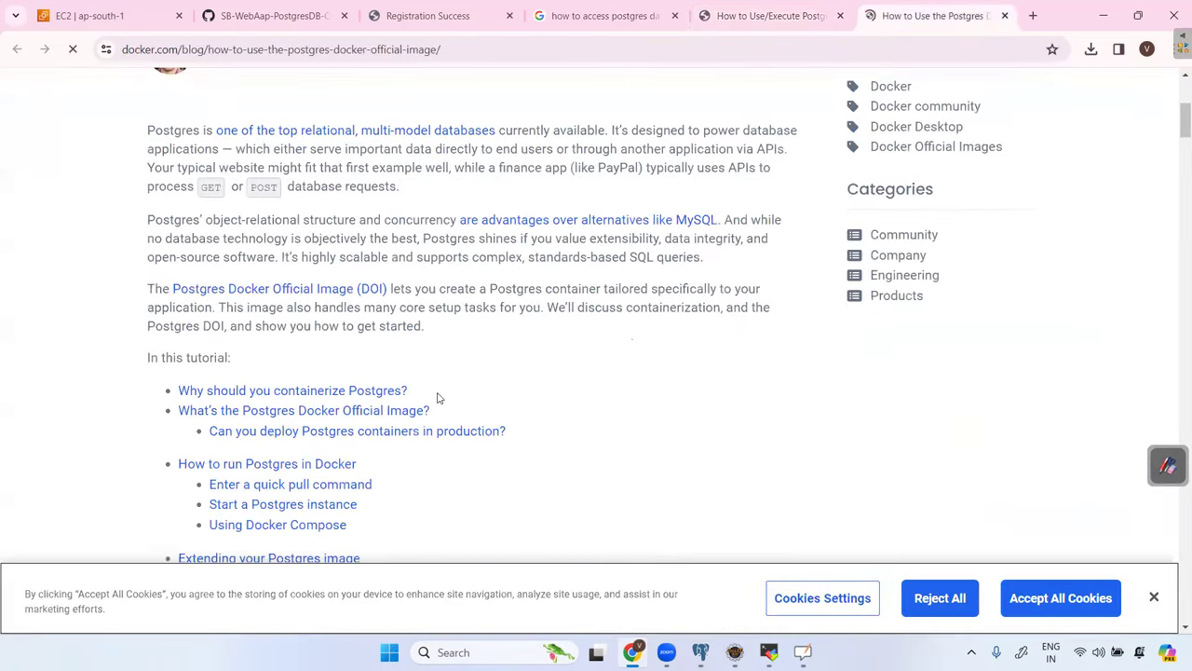
pyautogui.scroll(-8, 438, 393)
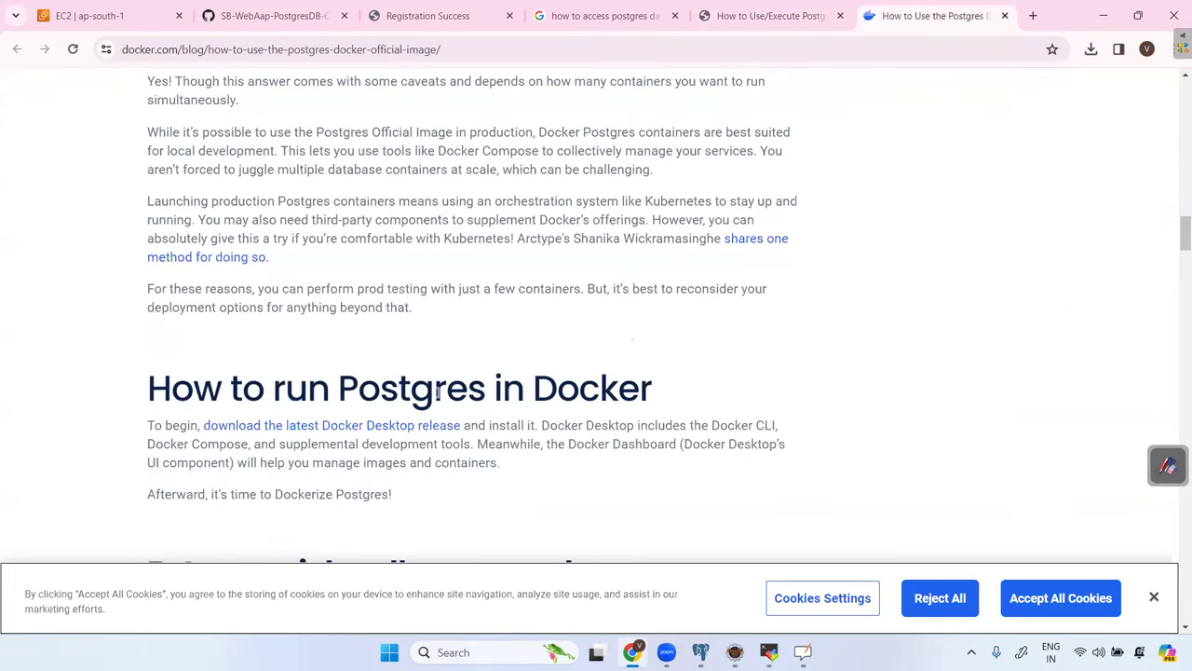
pyautogui.scroll(-15, 437, 393)
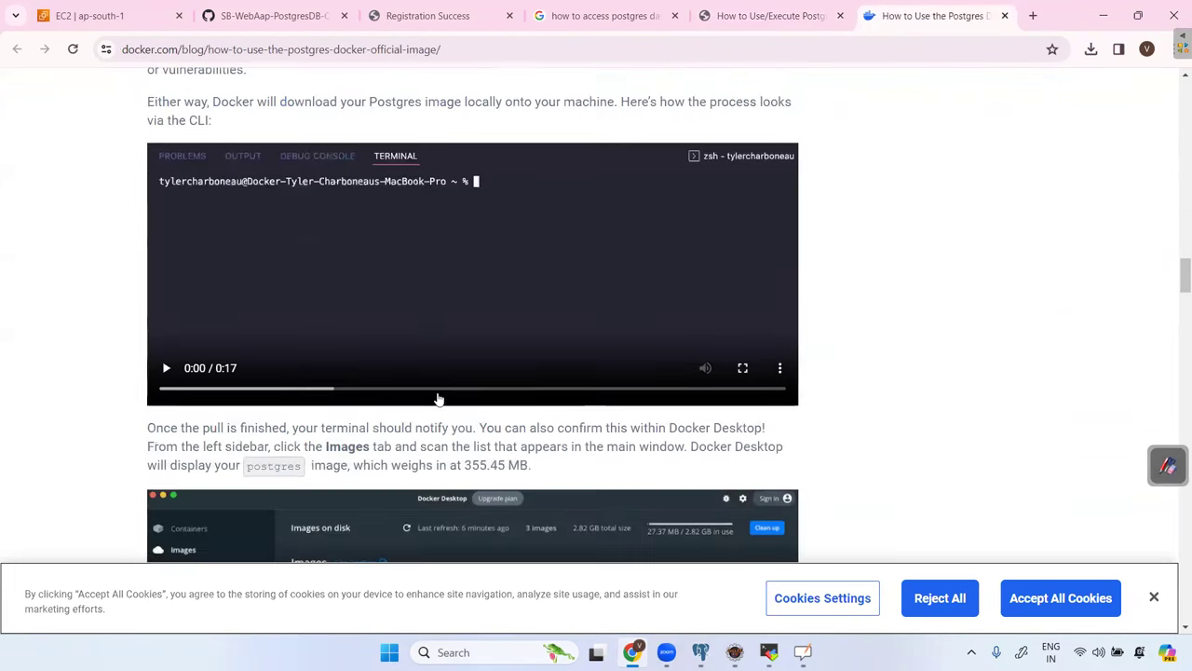
pyautogui.scroll(-8, 437, 397)
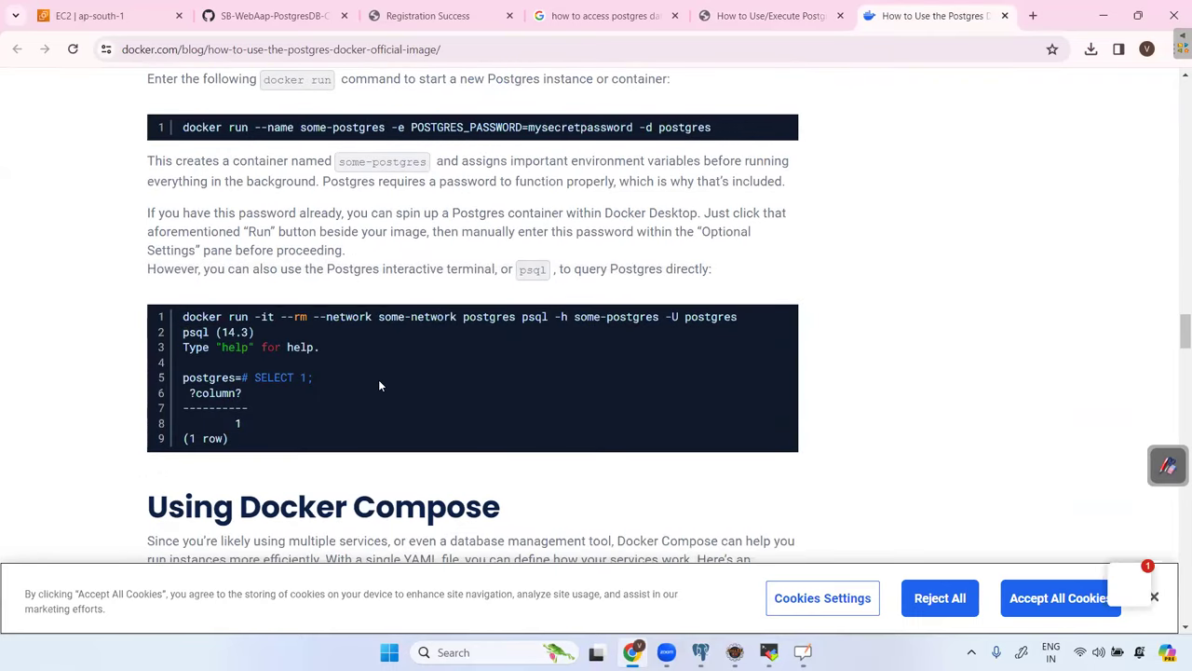
pyautogui.scroll(-3, 568, 410)
pyautogui.scroll(-12, 568, 416)
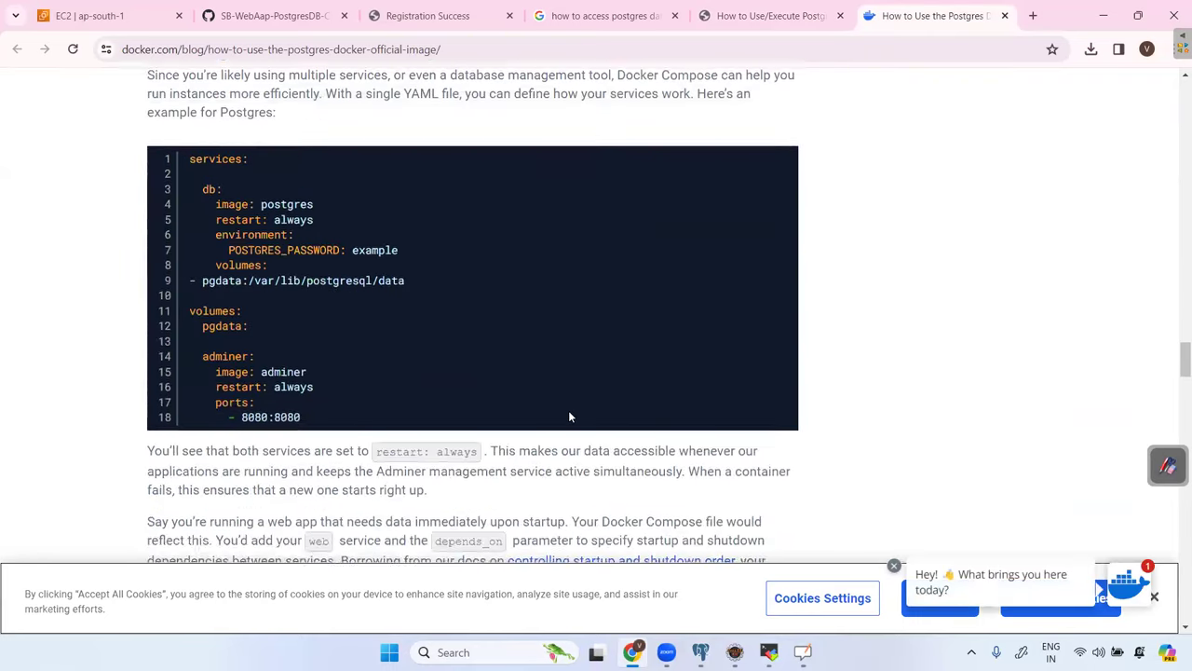
pyautogui.scroll(-4, 570, 416)
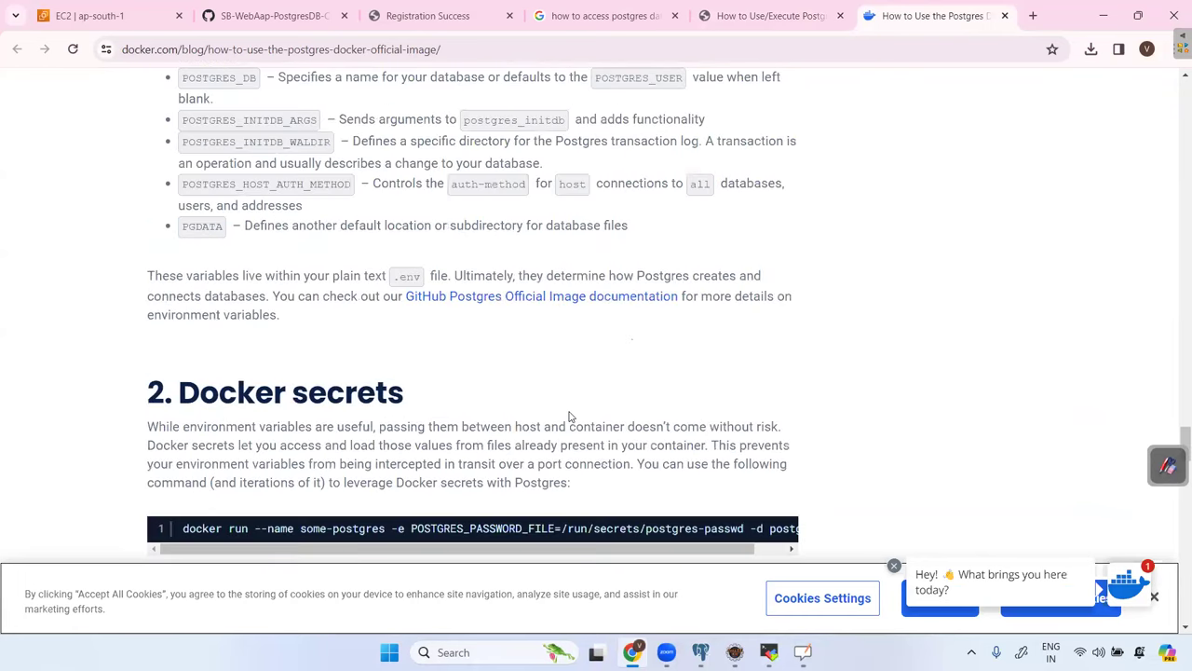
pyautogui.scroll(-15, 571, 416)
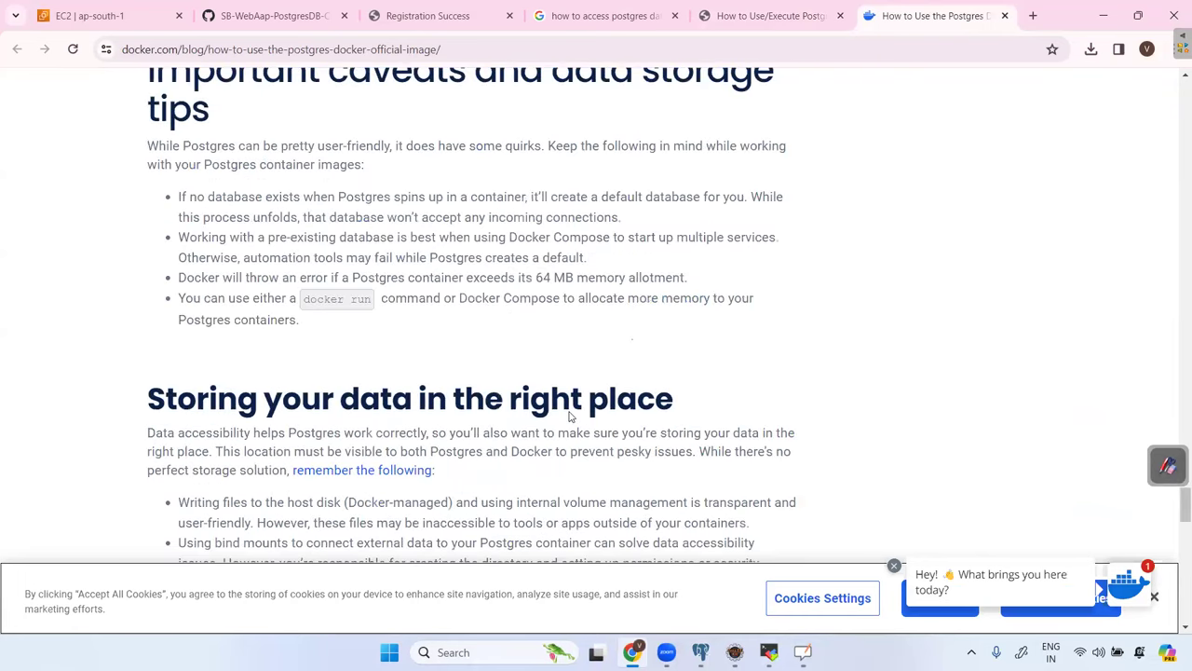
pyautogui.scroll(-10, 571, 417)
pyautogui.scroll(3, 571, 416)
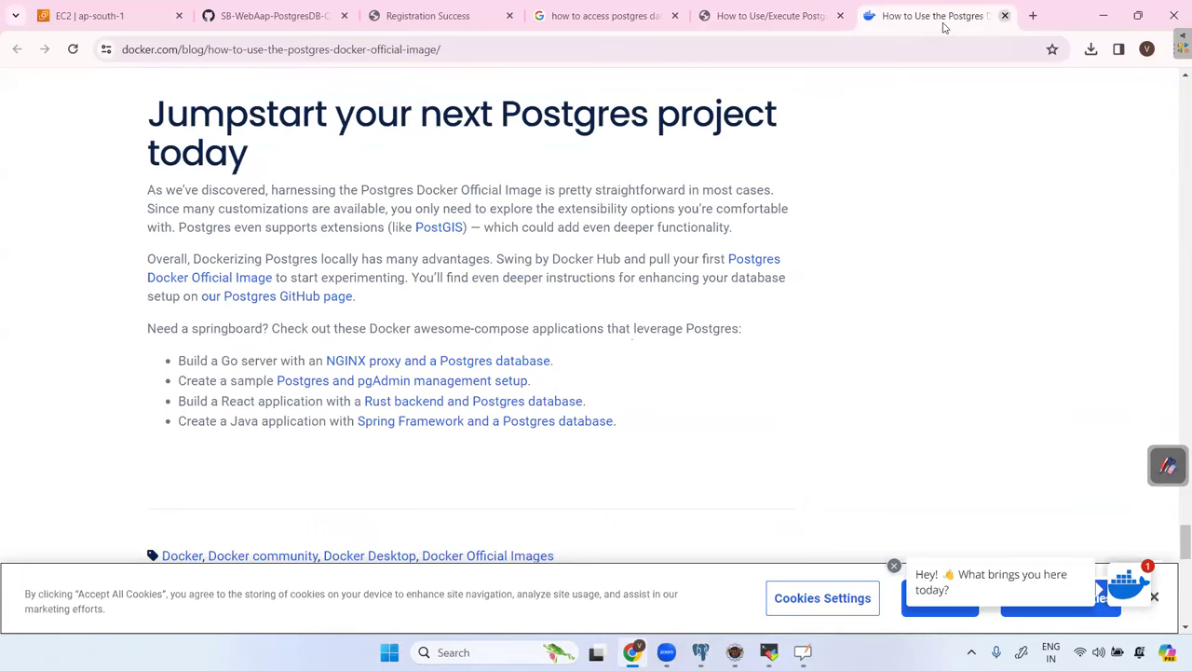
pyautogui.hotkey('ctrl', 'w')
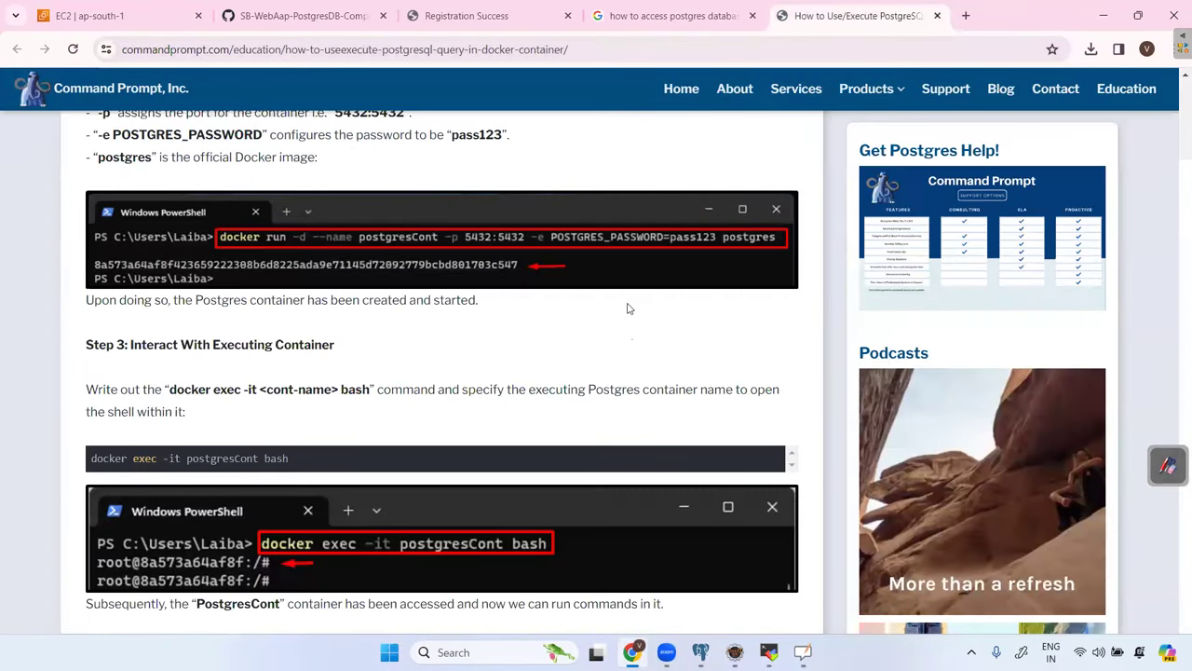
# Skim the Command Prompt article again and return to the Postgres-in-Docker search results
pyautogui.scroll(-3, 625, 352)
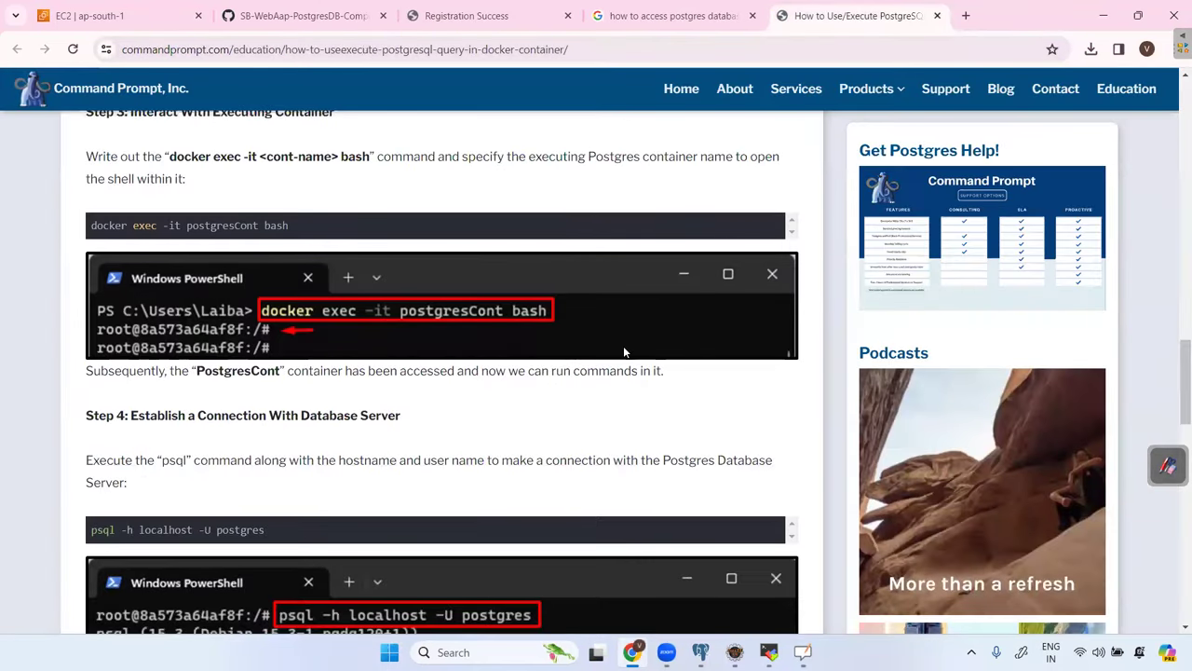
pyautogui.scroll(-5, 625, 352)
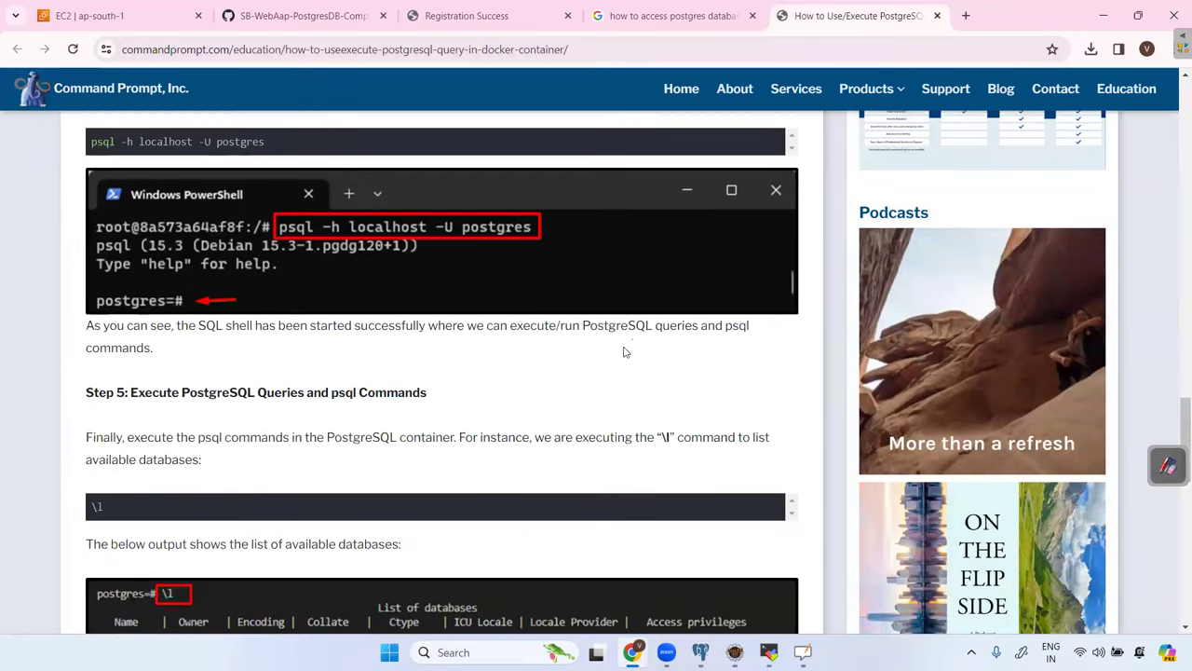
pyautogui.scroll(-9, 625, 352)
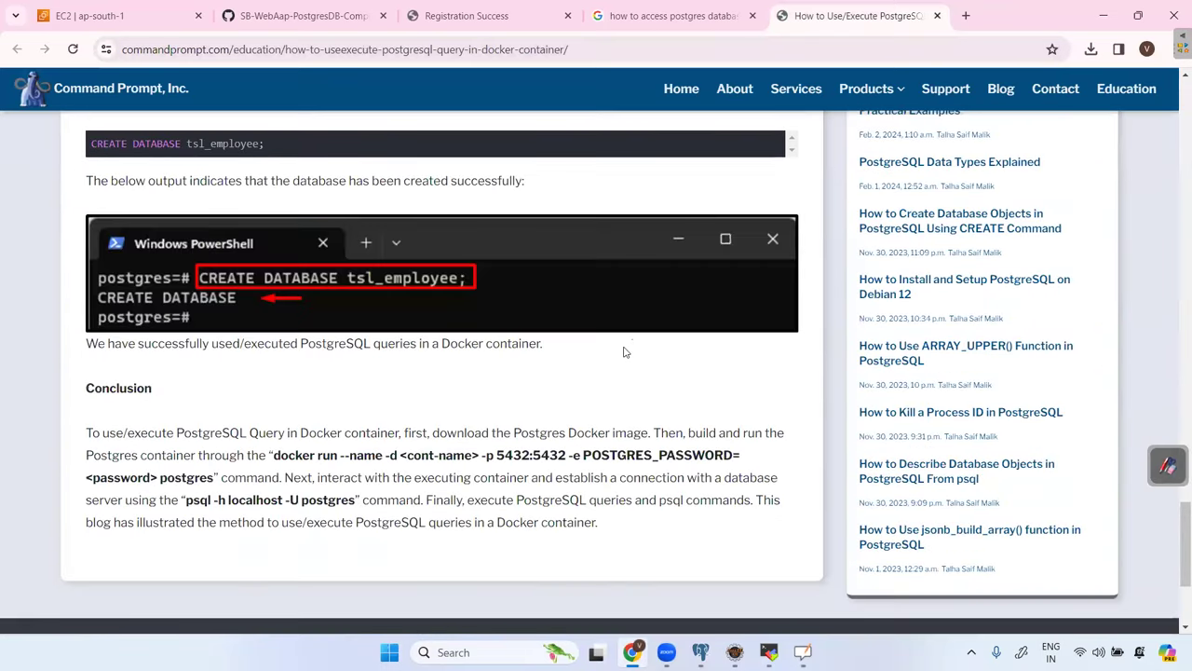
pyautogui.scroll(3, 625, 352)
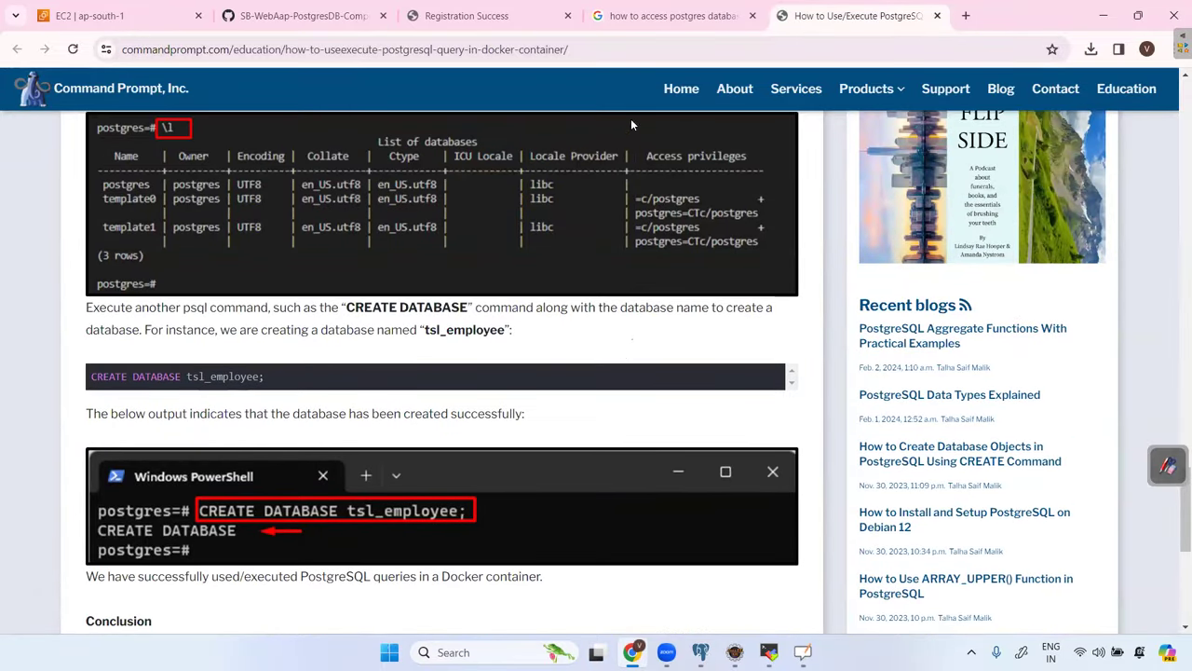
pyautogui.click(663, 15)
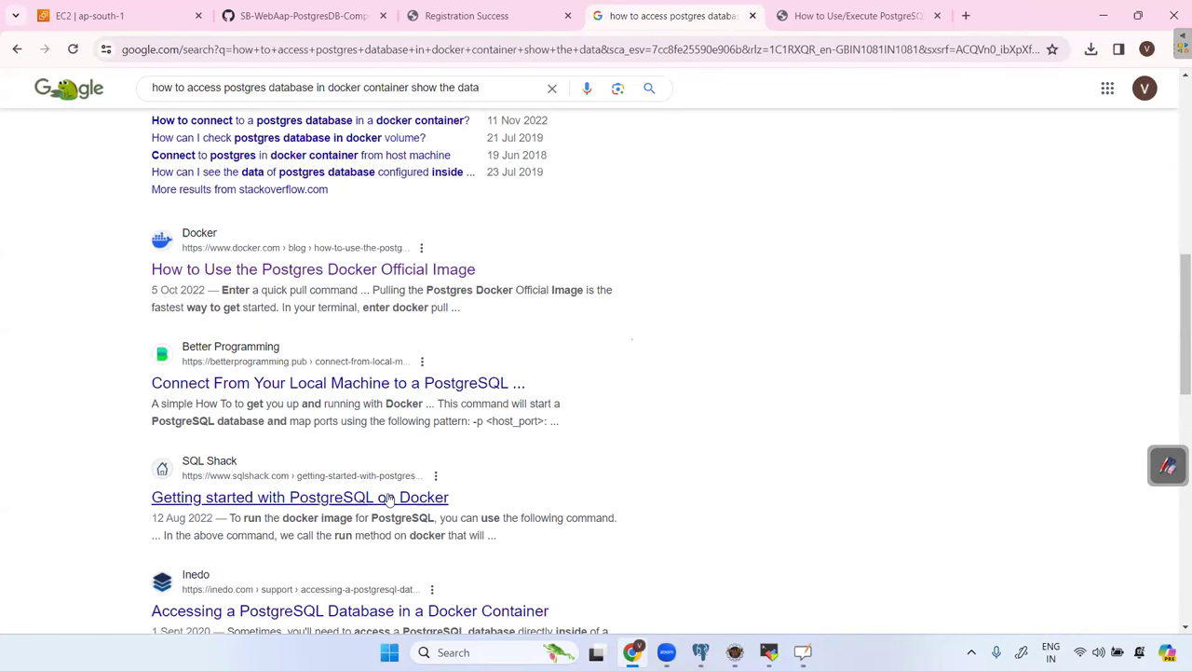
# Open the SQL Shack result in a new tab and close the Command Prompt article
pyautogui.rightClick(395, 494)
pyautogui.click(473, 317)
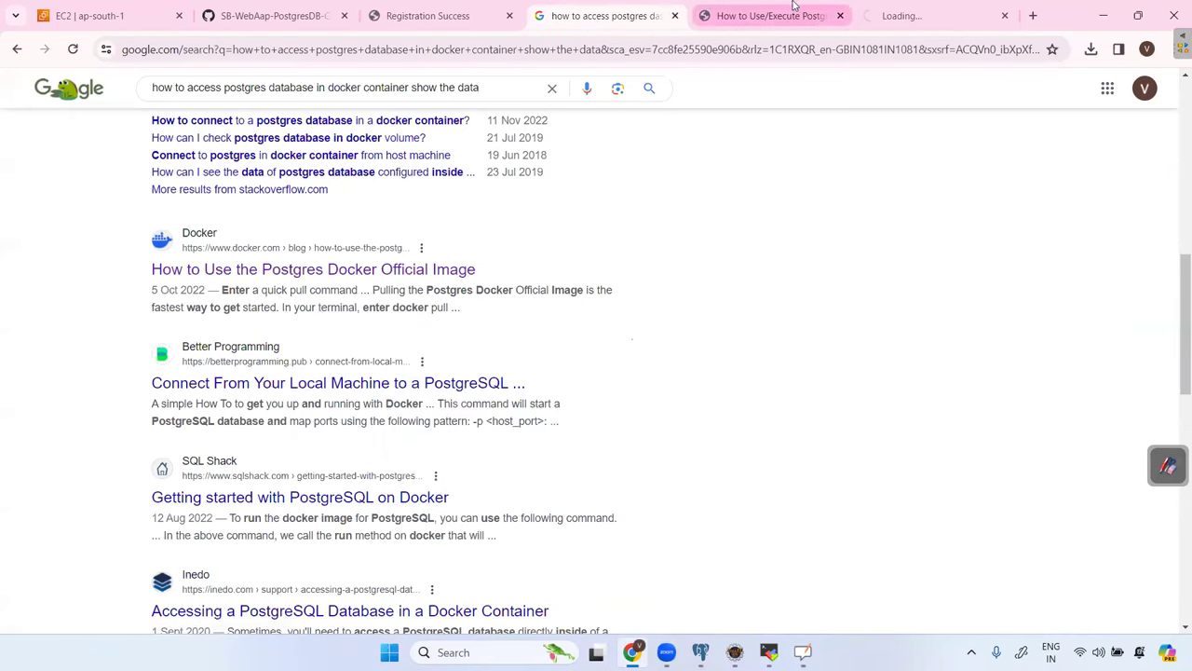
pyautogui.click(927, 15)
pyautogui.click(841, 16)
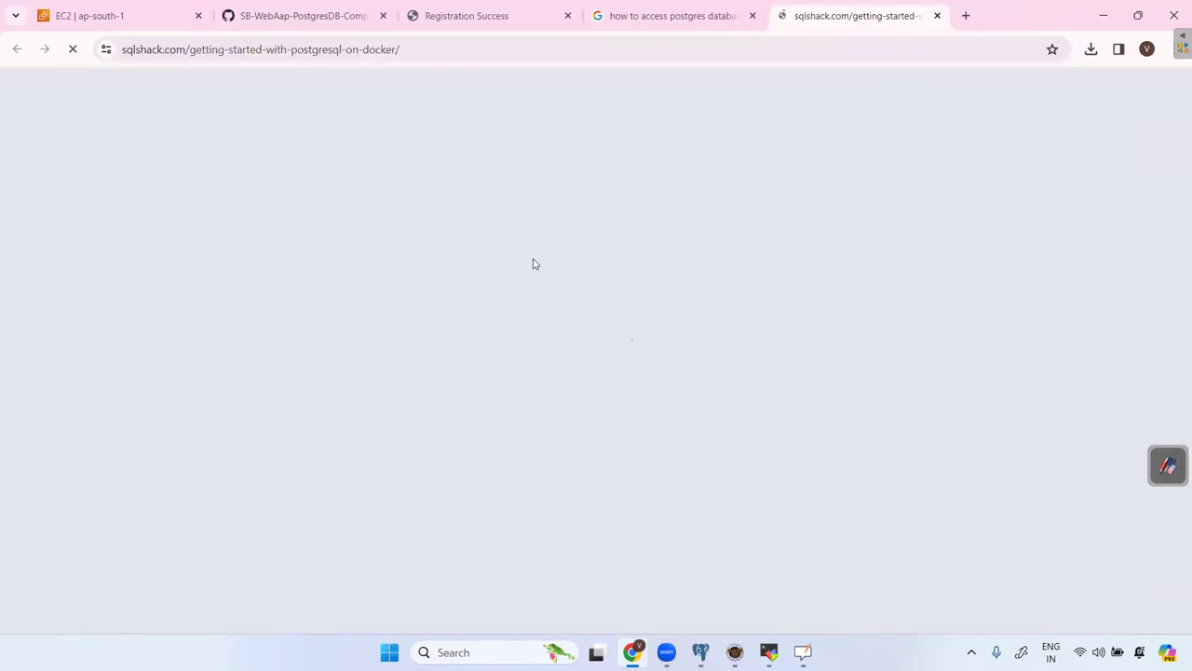
# Read SQL Shack's 'Getting started with PostgreSQL on Docker' to the end and close it
pyautogui.scroll(-5, 595, 362)
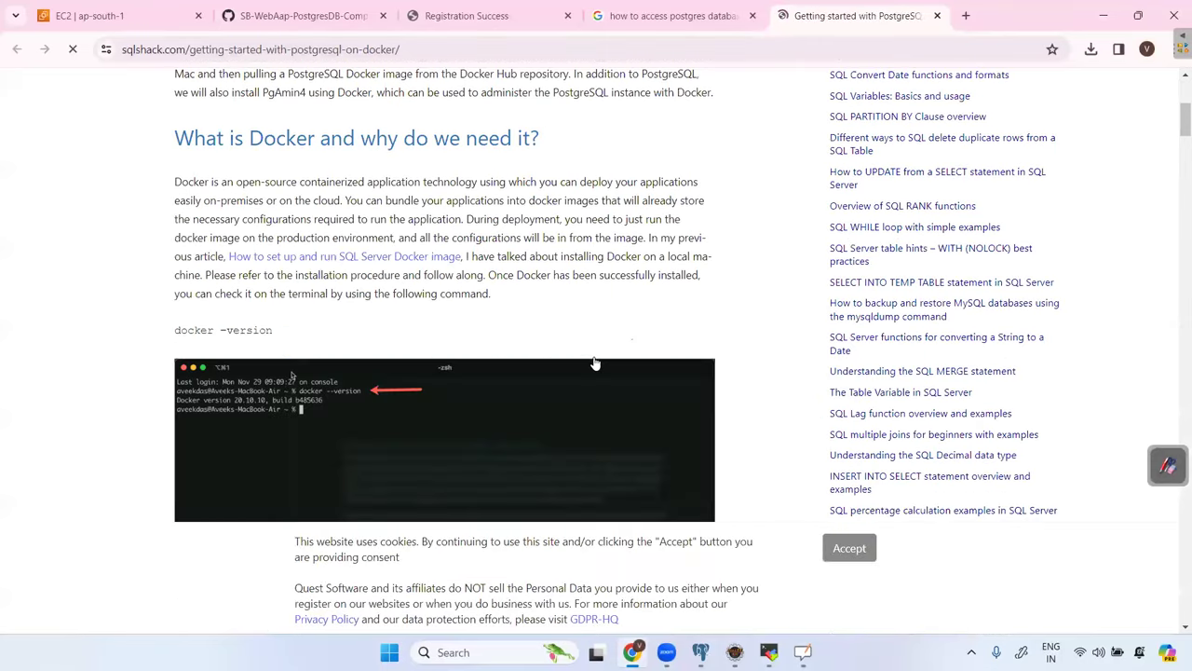
pyautogui.scroll(-8, 594, 361)
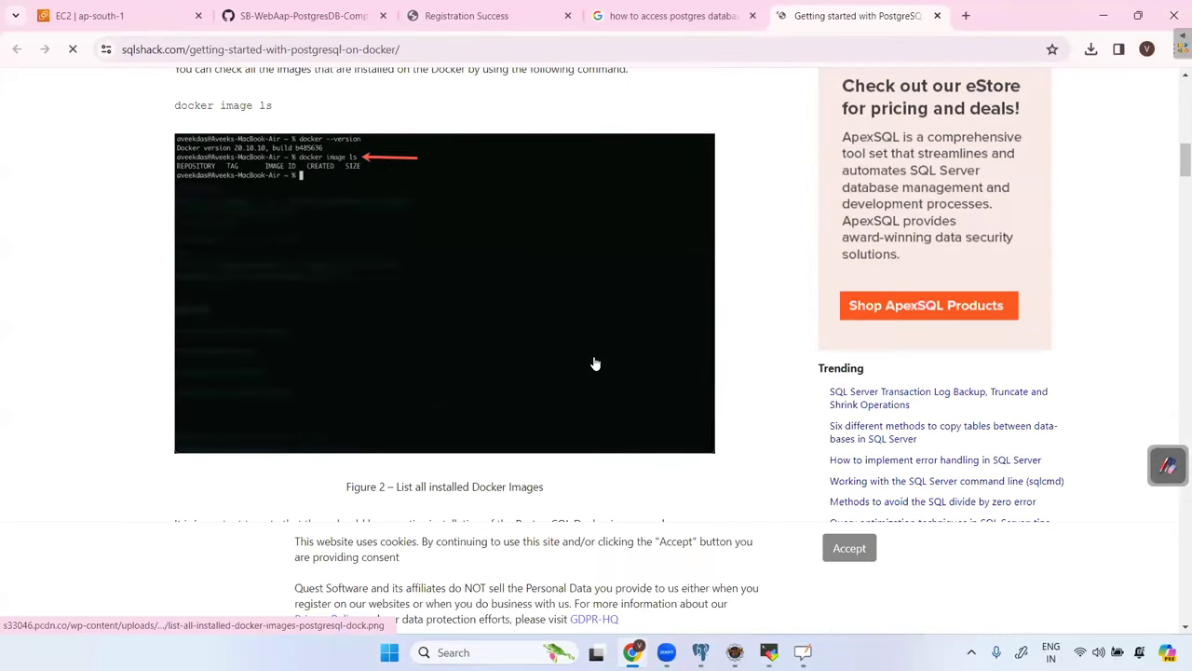
pyautogui.scroll(-7, 594, 362)
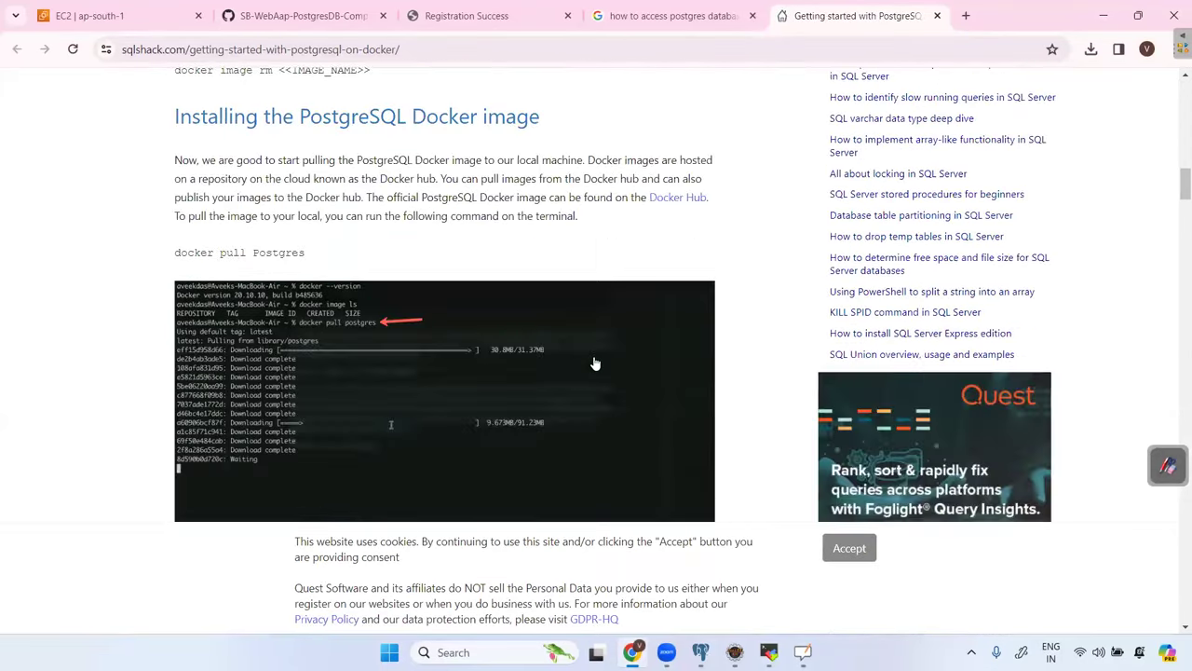
pyautogui.scroll(-5, 594, 363)
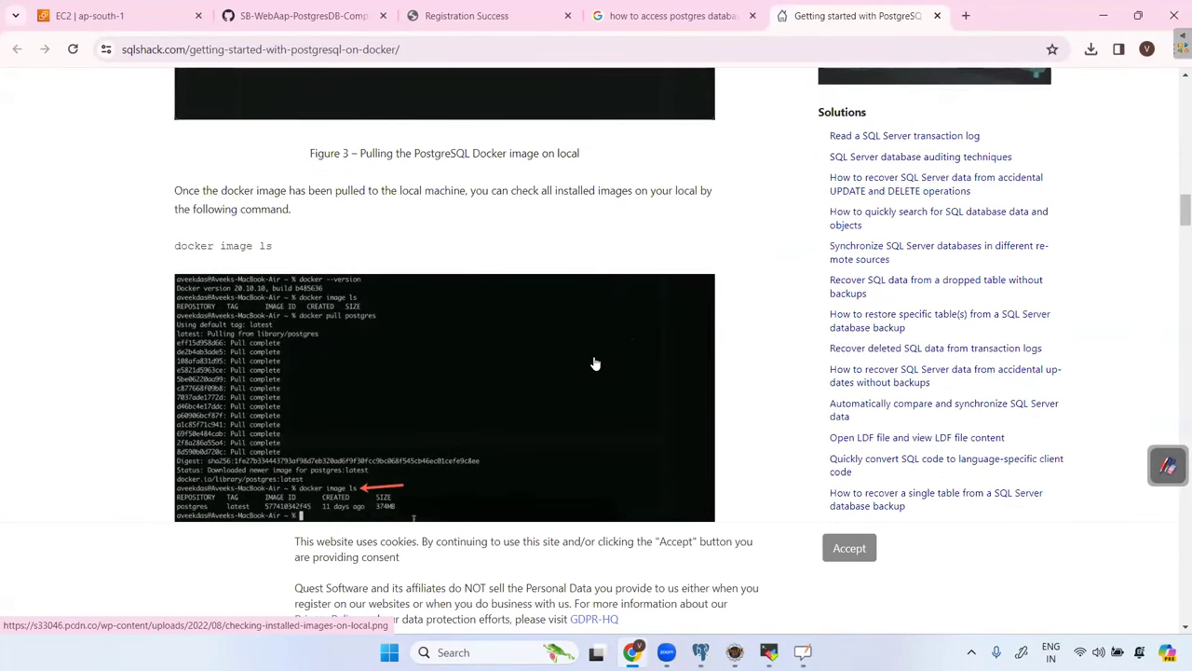
pyautogui.scroll(-5, 594, 362)
pyautogui.scroll(-5, 594, 357)
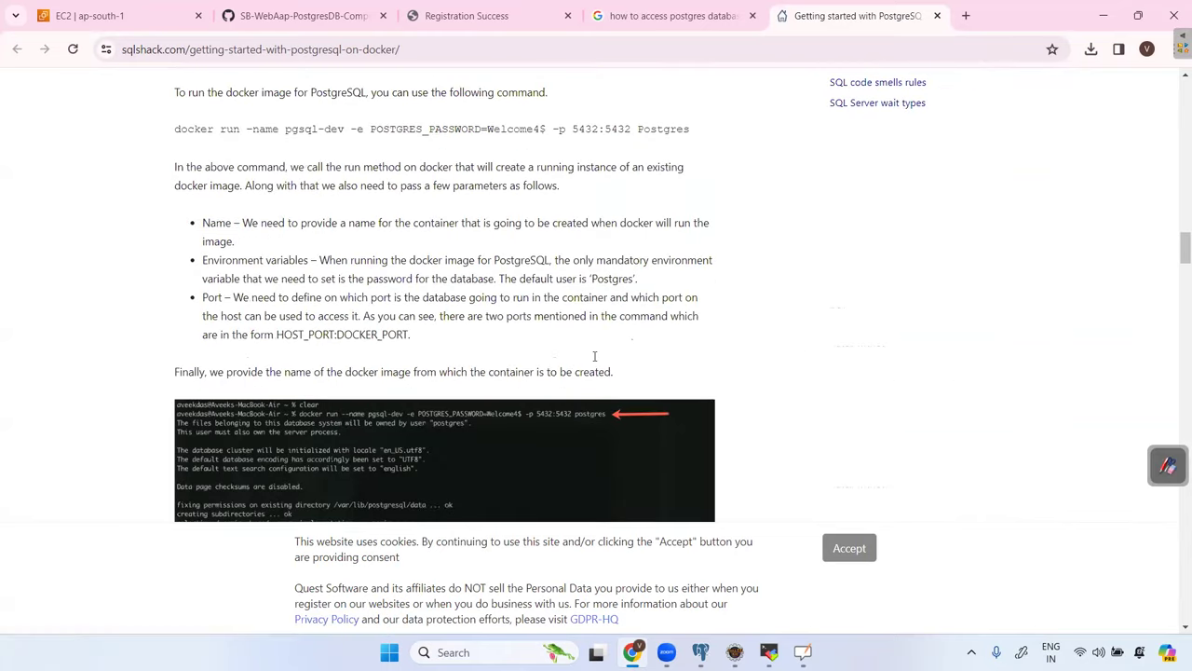
pyautogui.scroll(-5, 594, 362)
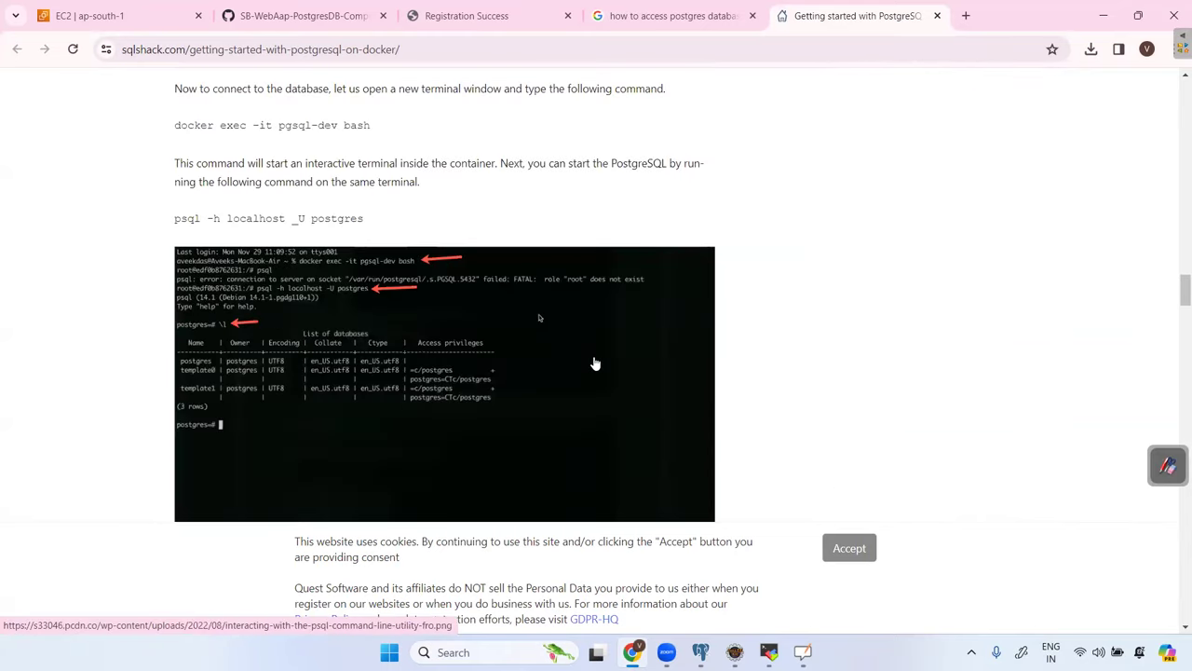
pyautogui.scroll(-5, 594, 362)
pyautogui.scroll(-3, 594, 362)
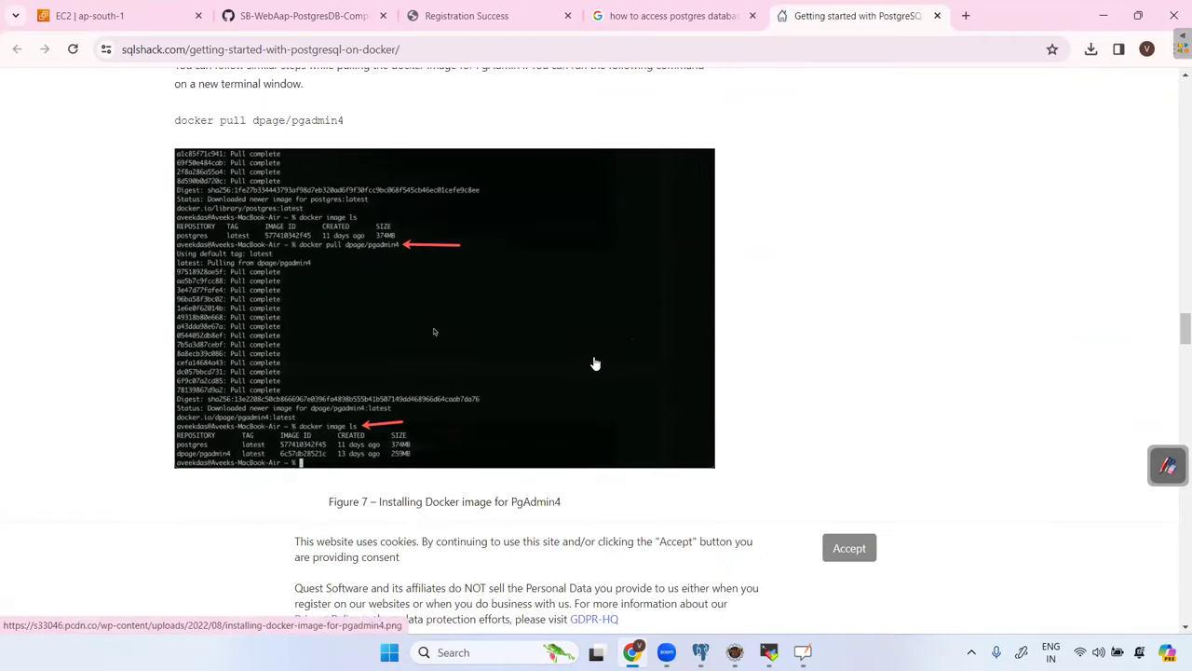
pyautogui.scroll(-11, 595, 363)
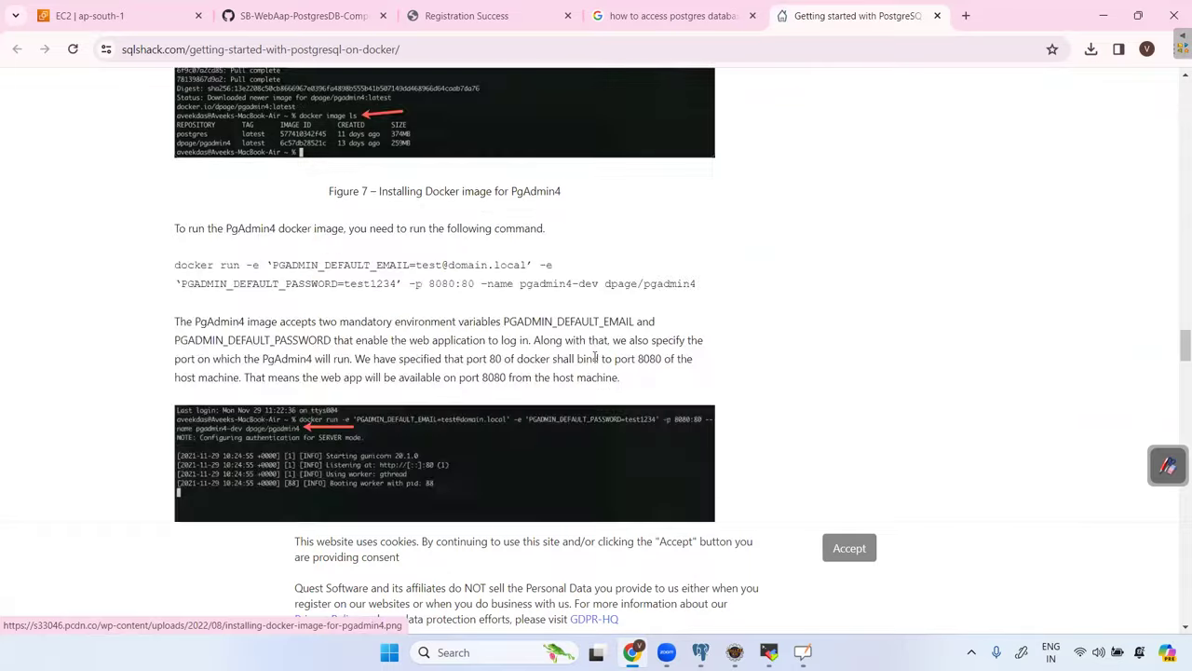
pyautogui.scroll(-13, 596, 363)
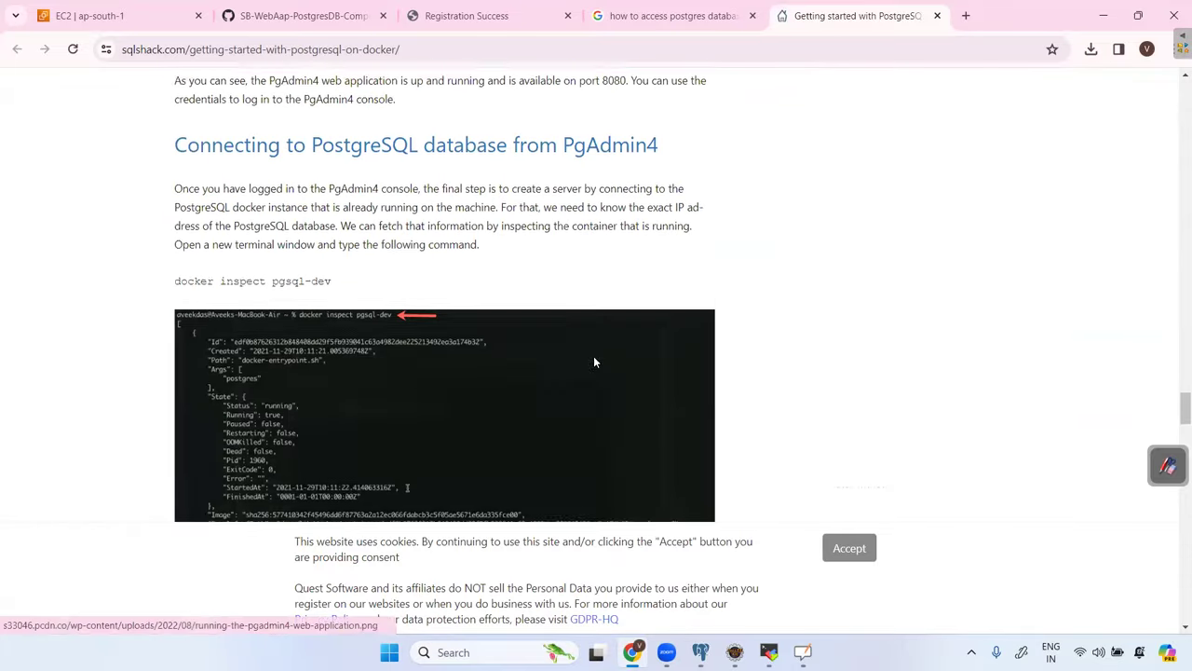
pyautogui.scroll(-15, 596, 364)
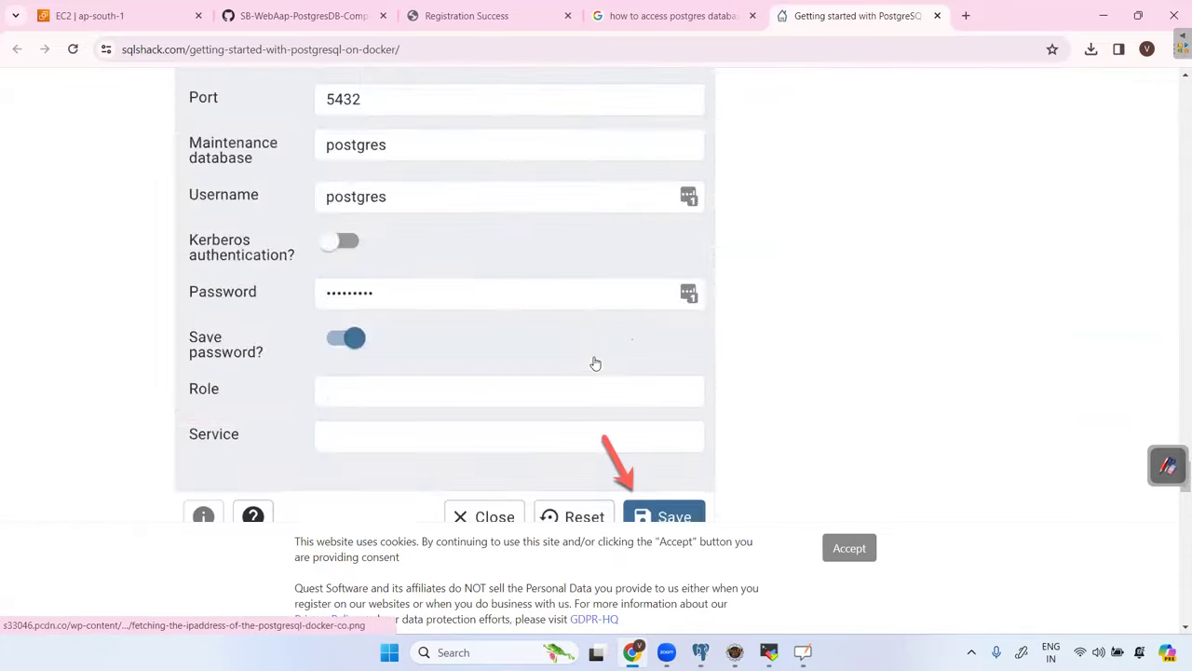
pyautogui.scroll(-9, 595, 363)
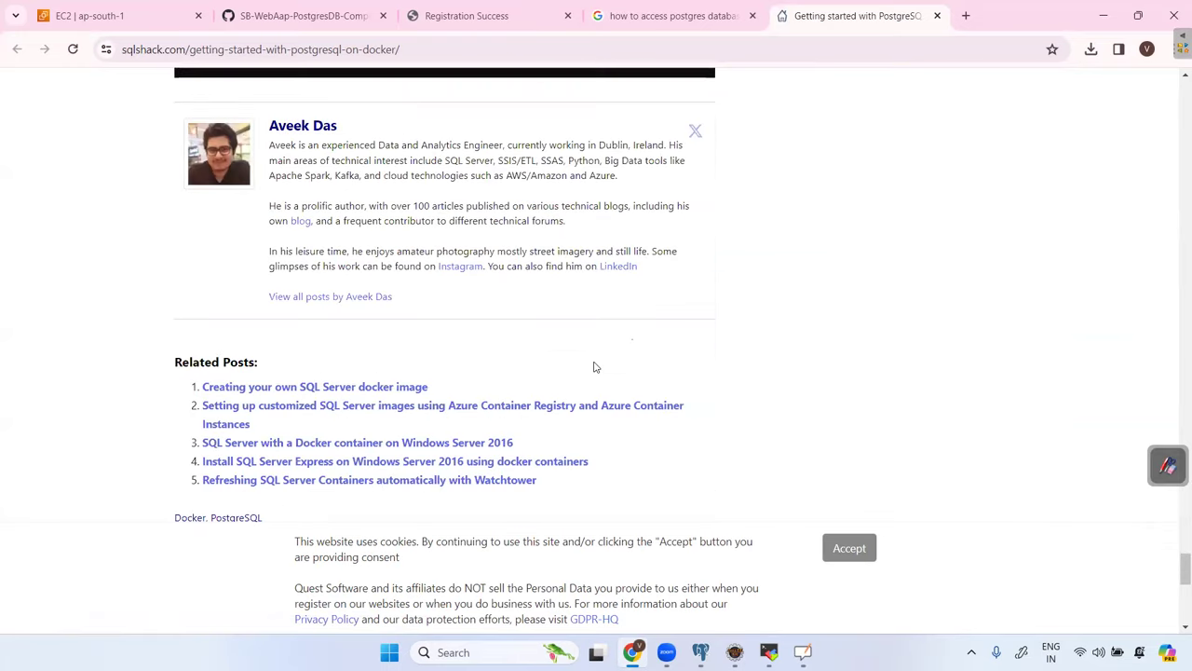
pyautogui.scroll(5, 594, 355)
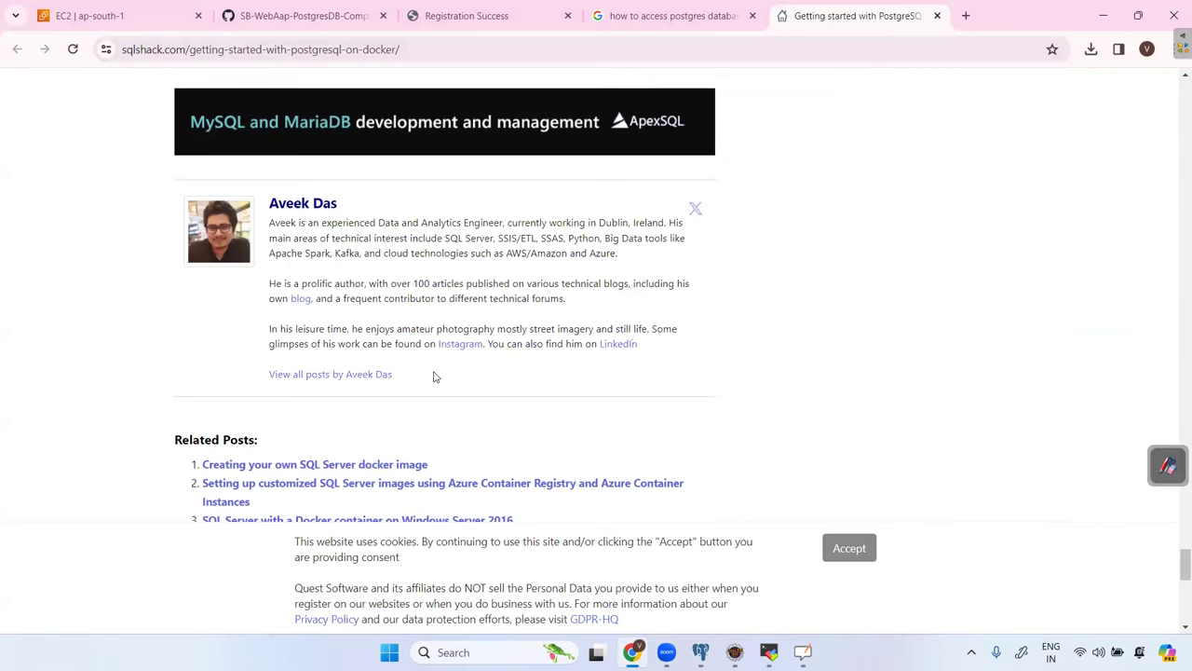
pyautogui.scroll(5, 434, 375)
pyautogui.click(937, 16)
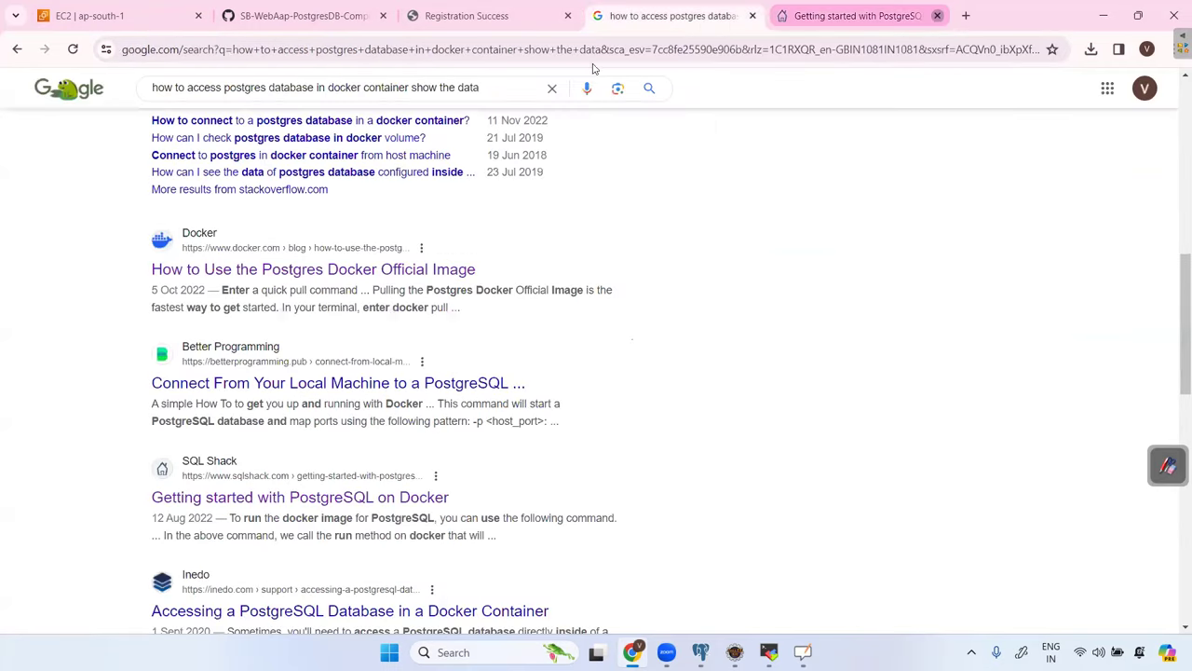
# Search for 'how to show data postgres database in docker container'
pyautogui.scroll(5, 543, 378)
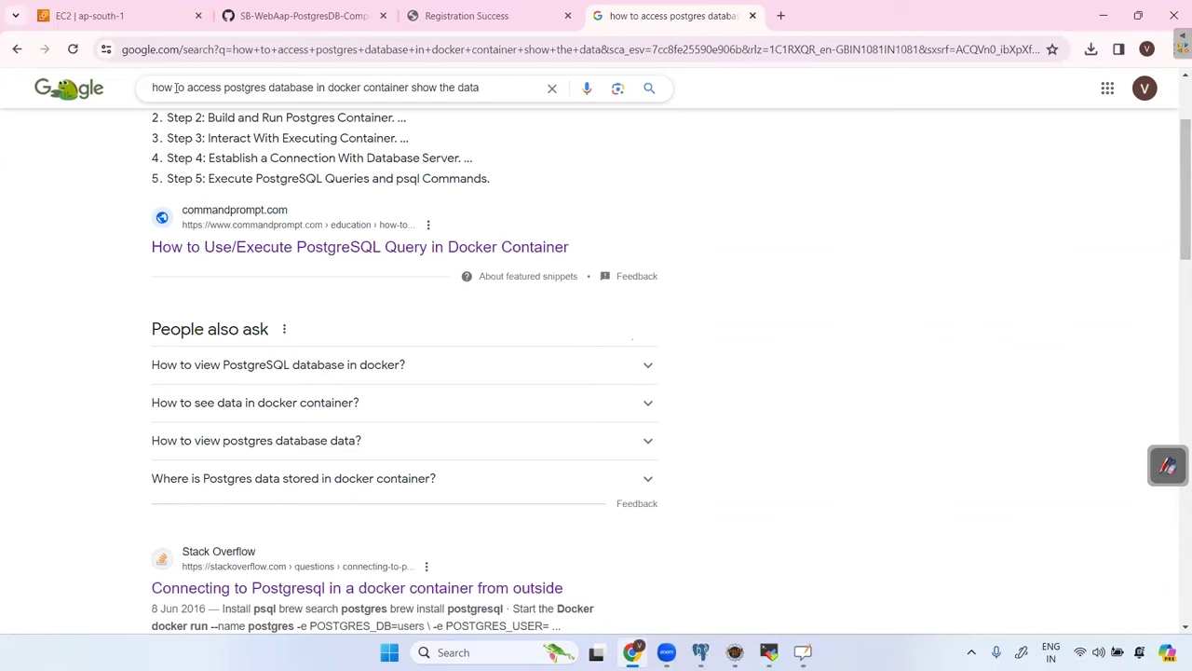
pyautogui.moveTo(189, 87); pyautogui.dragTo(324, 83)
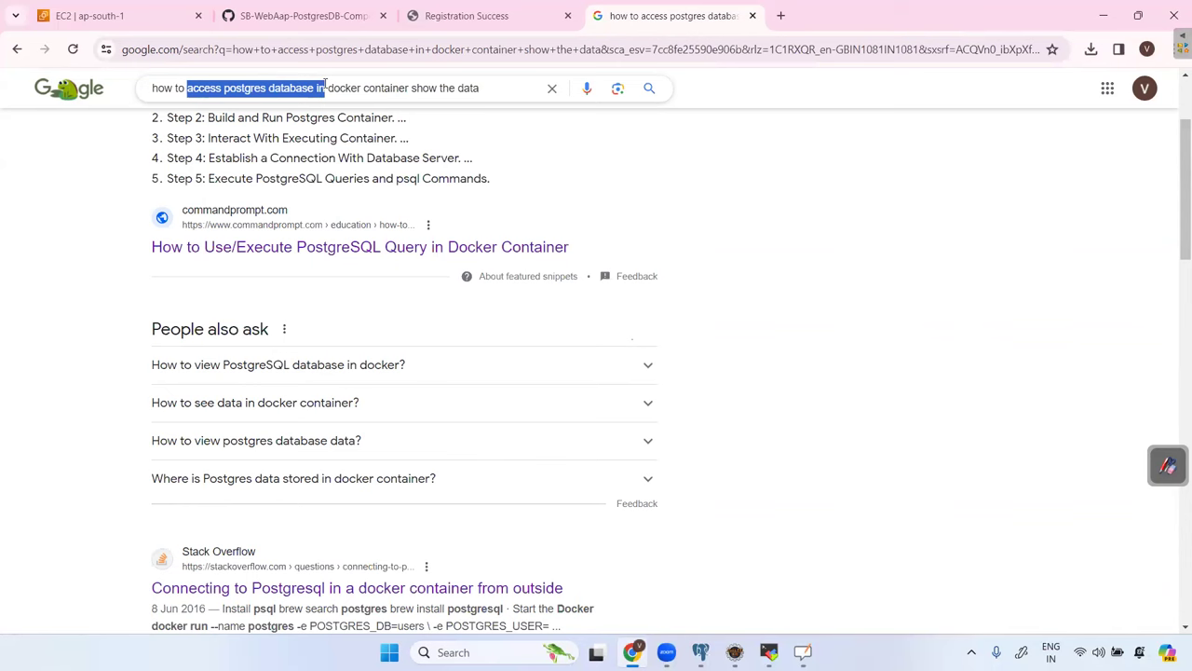
pyautogui.moveTo(324, 83); pyautogui.dragTo(222, 87)
pyautogui.press('BackSpace')
pyautogui.write('show data')
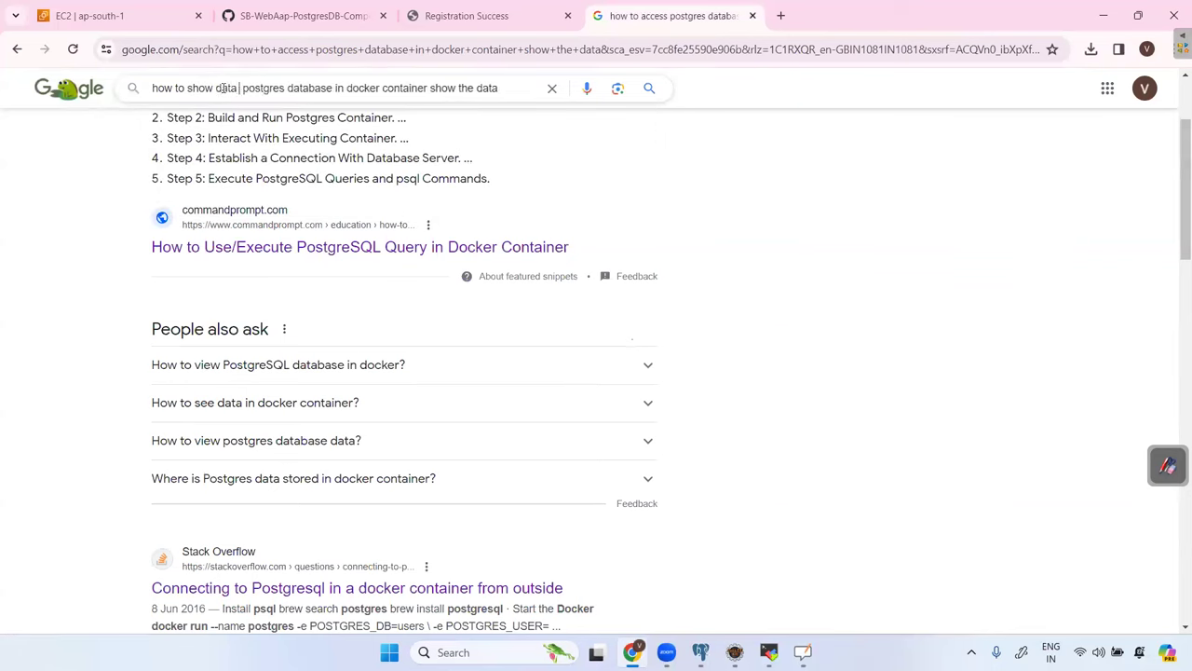
pyautogui.moveTo(428, 87); pyautogui.dragTo(505, 88)
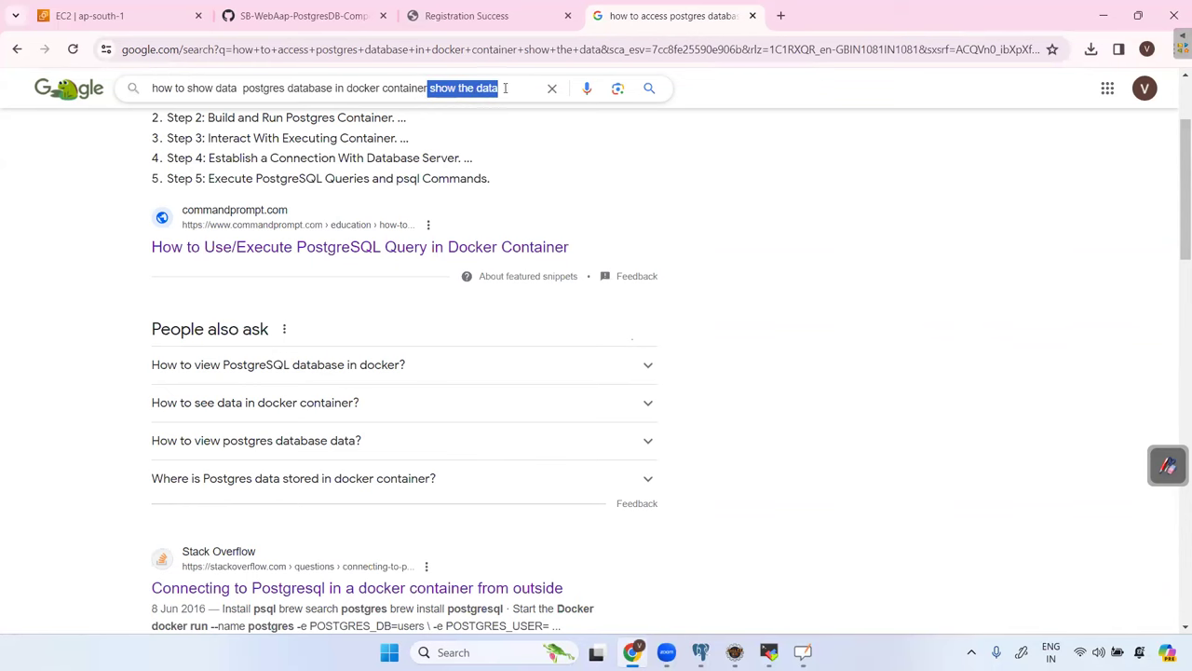
pyautogui.press('BackSpace')
pyautogui.press('Return')
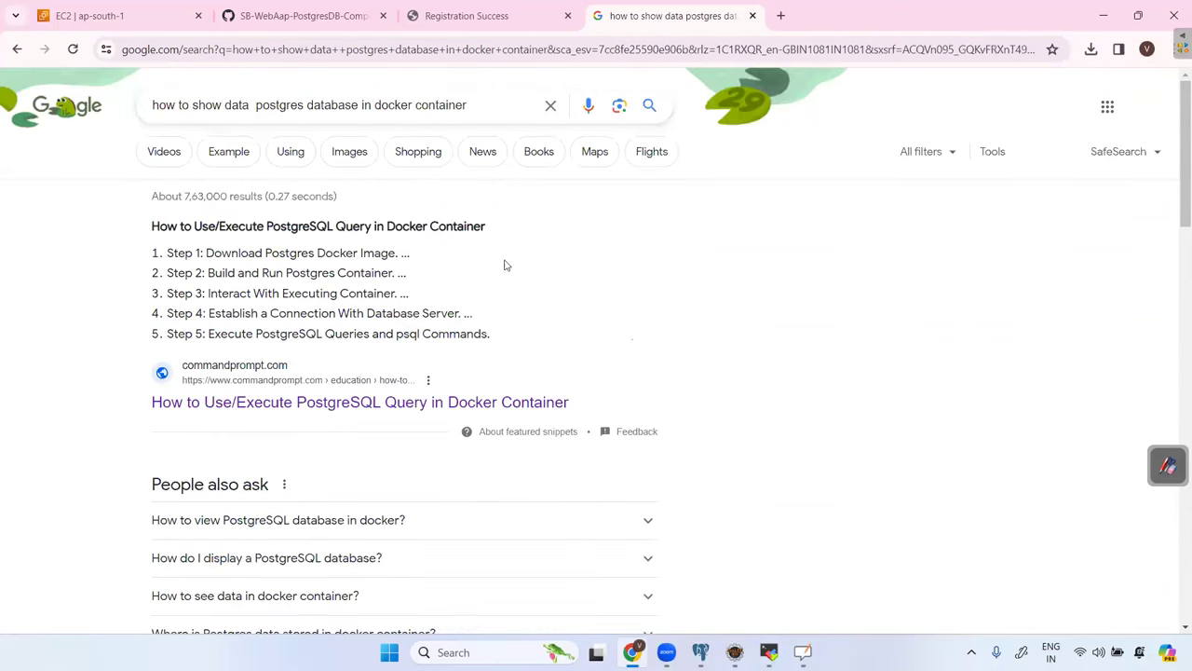
# Open the Stack Overflow docker-volume question in a new tab
pyautogui.scroll(-4, 433, 317)
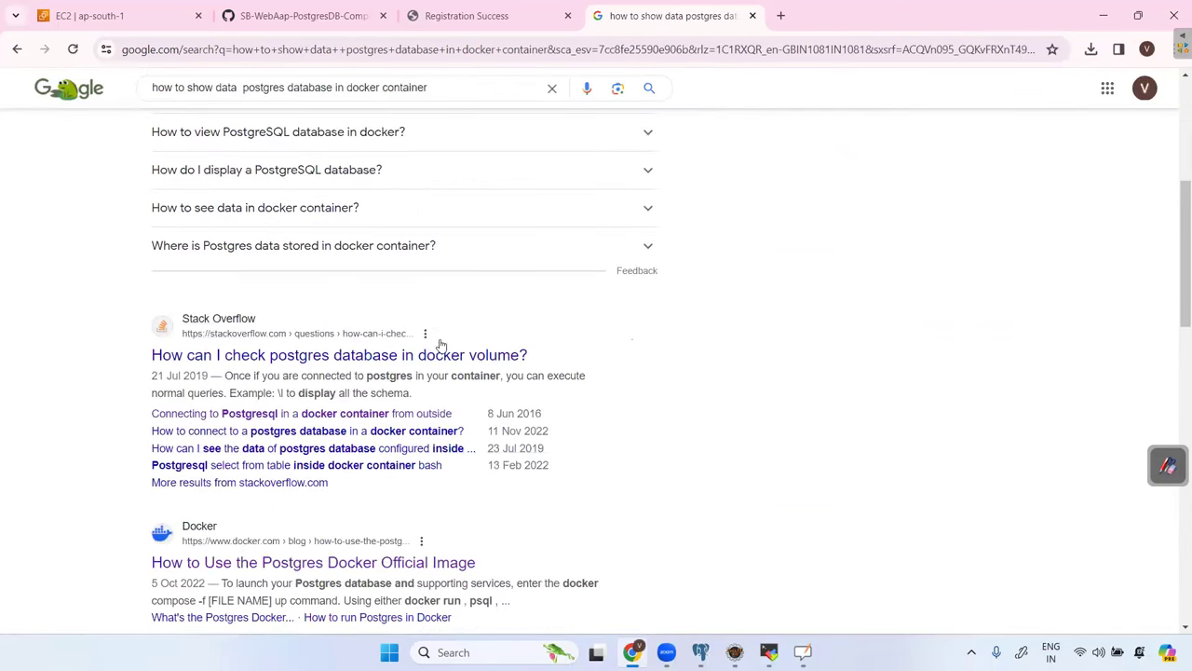
pyautogui.rightClick(470, 355)
pyautogui.click(508, 365)
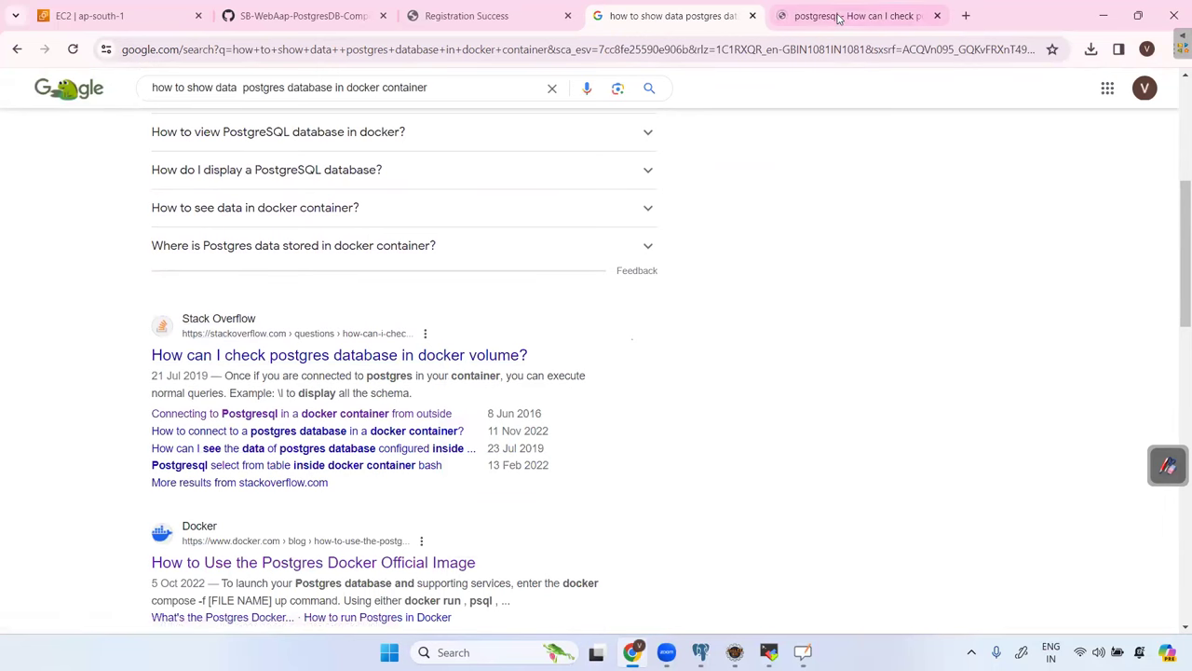
pyautogui.click(836, 17)
pyautogui.scroll(-4, 626, 389)
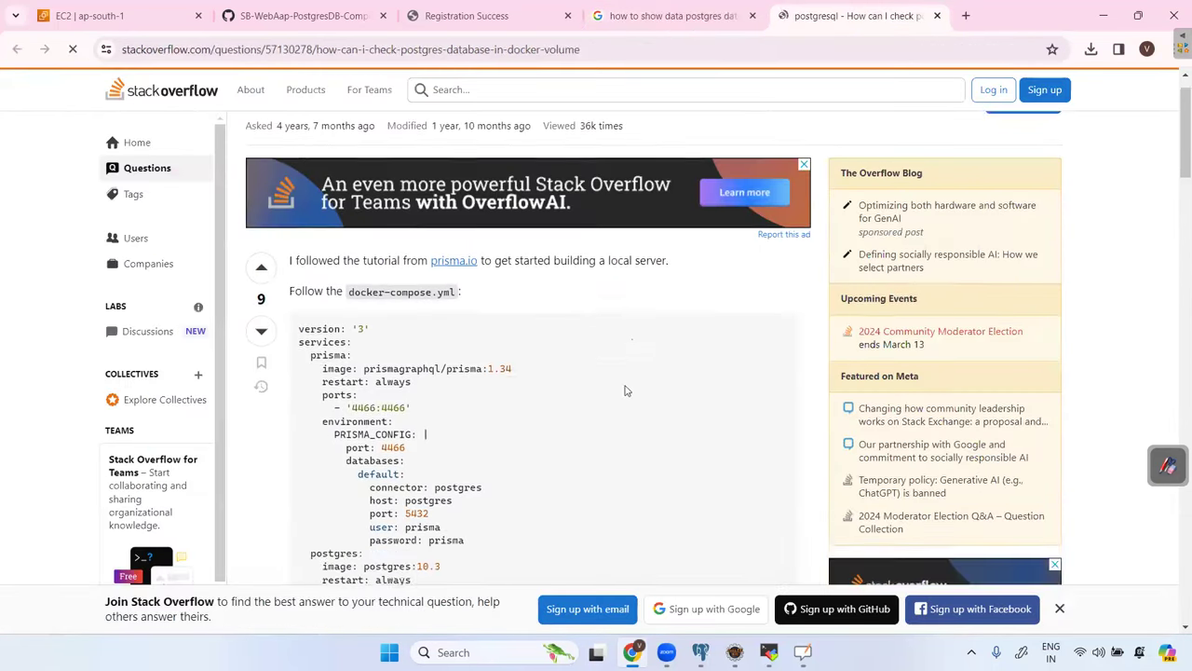
pyautogui.scroll(-3, 626, 390)
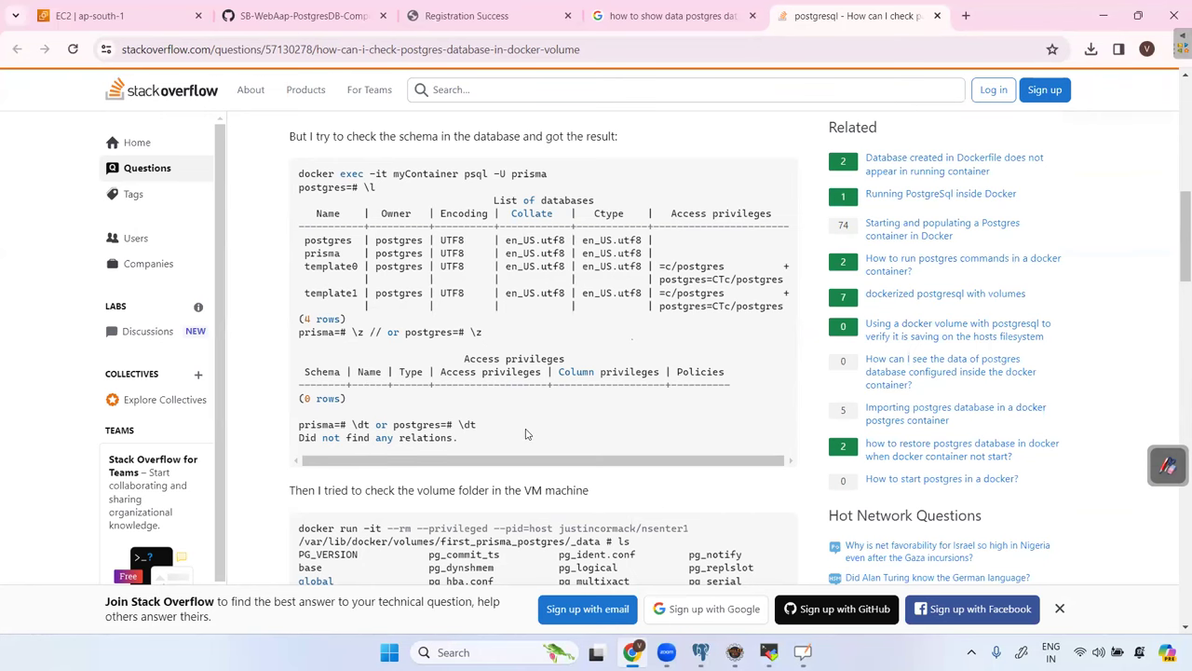
pyautogui.scroll(-2, 445, 461)
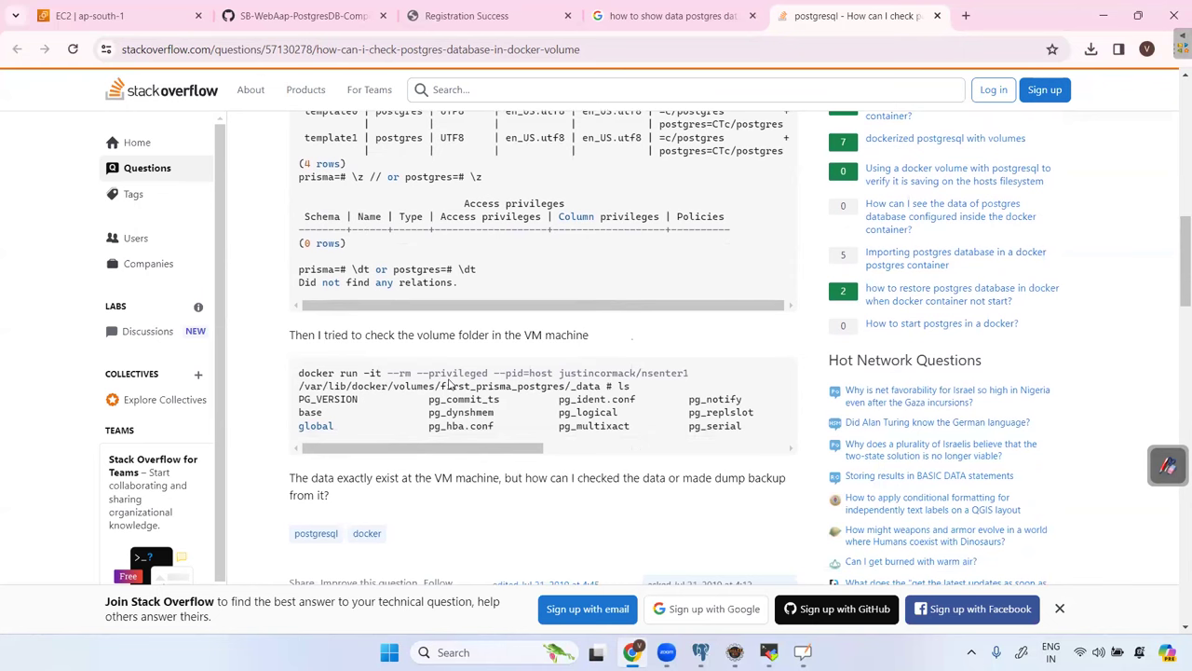
pyautogui.scroll(-2, 375, 429)
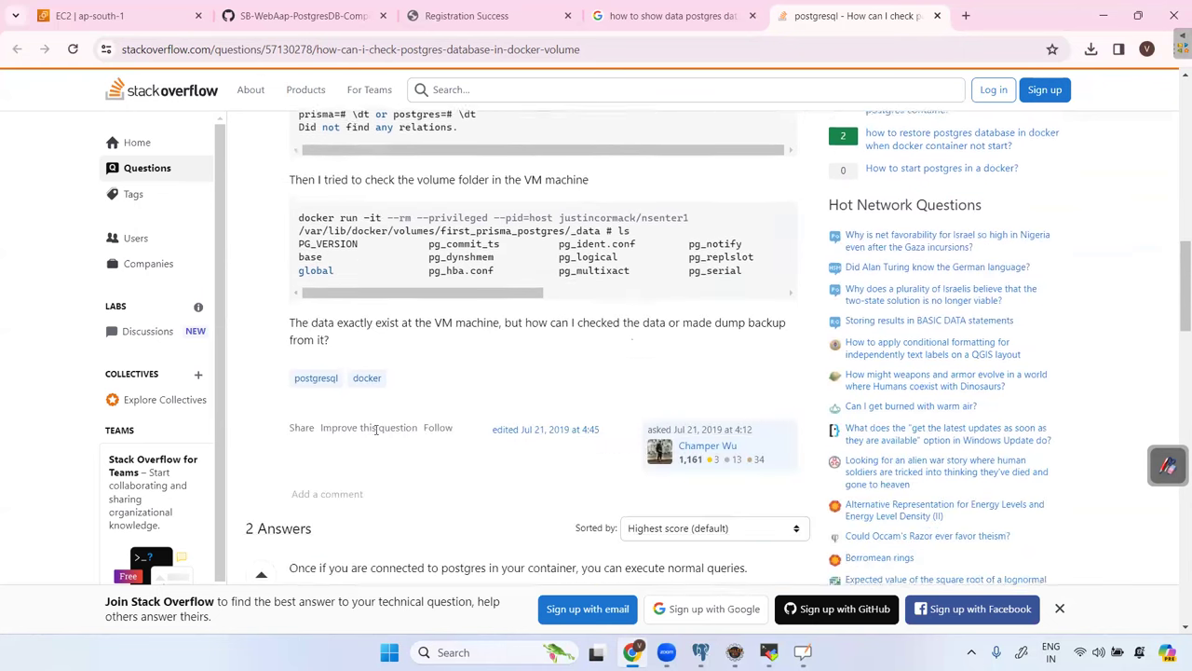
pyautogui.scroll(-4, 376, 428)
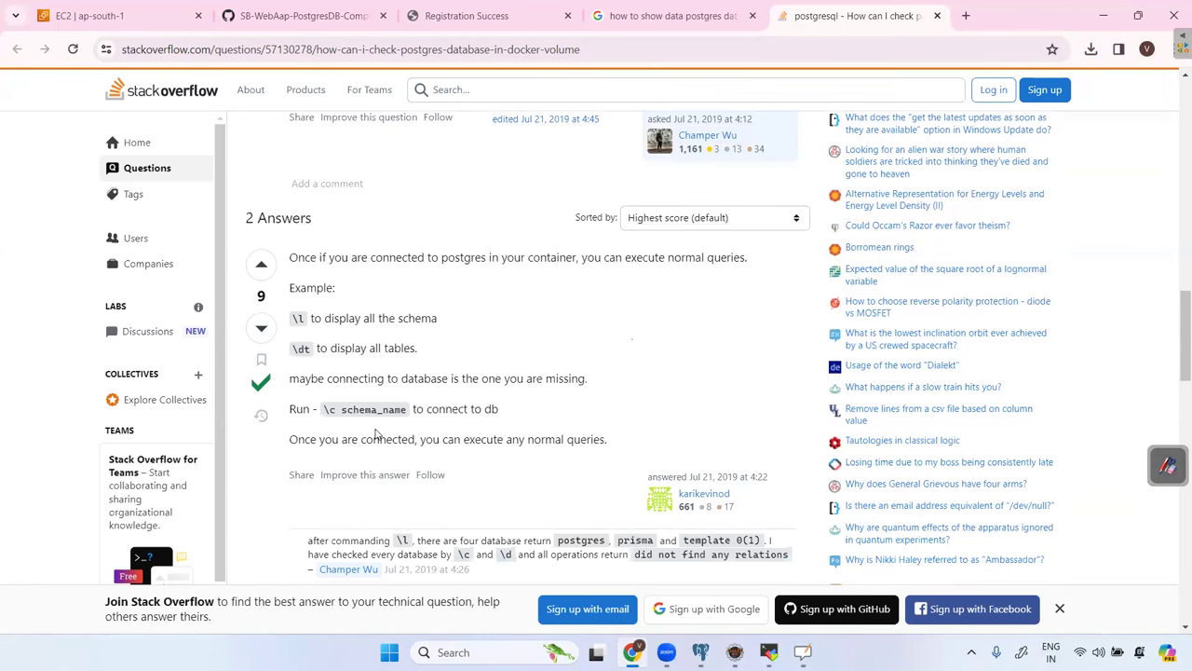
pyautogui.scroll(-4, 375, 433)
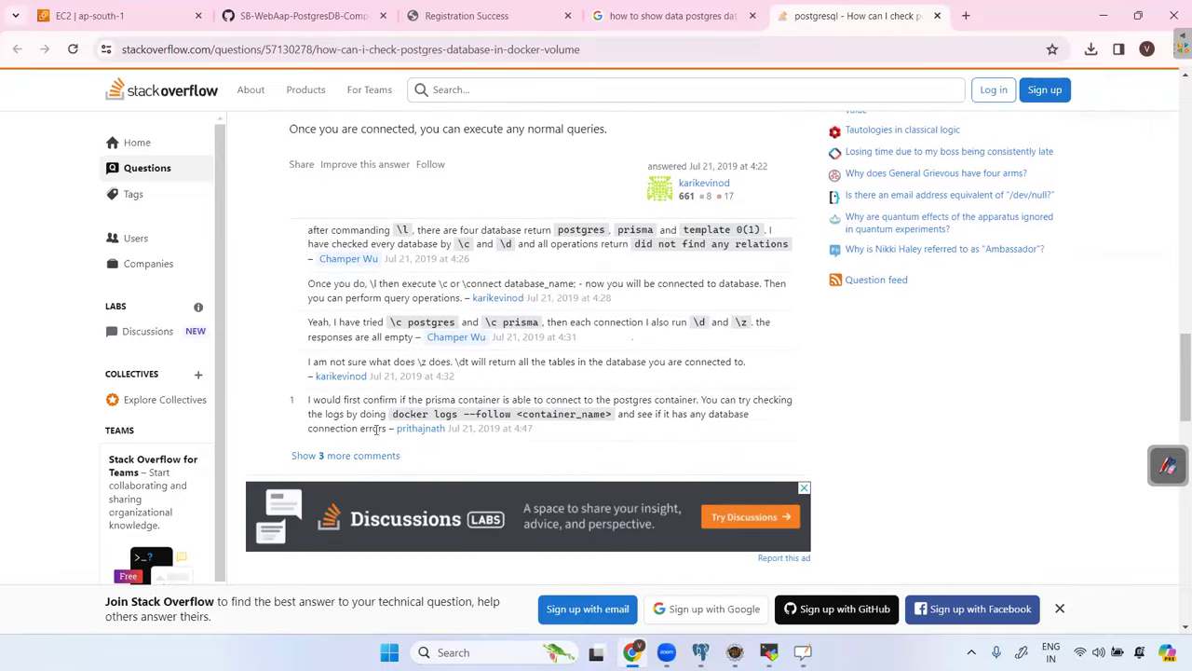
pyautogui.scroll(-3, 375, 428)
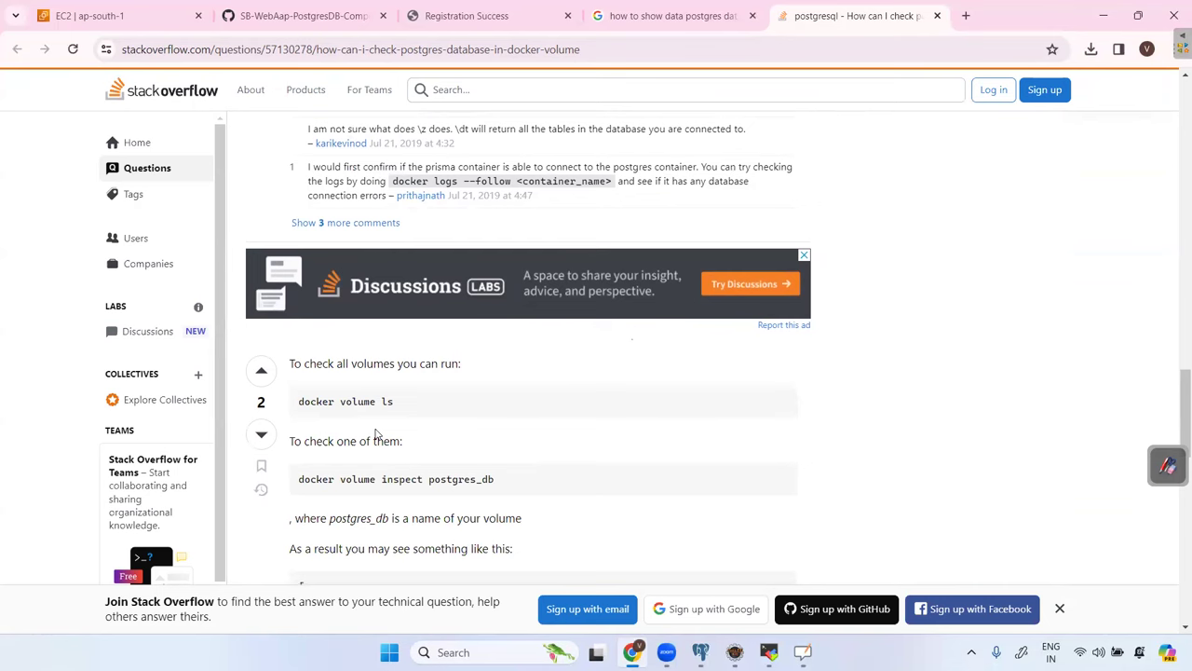
pyautogui.scroll(-4, 375, 433)
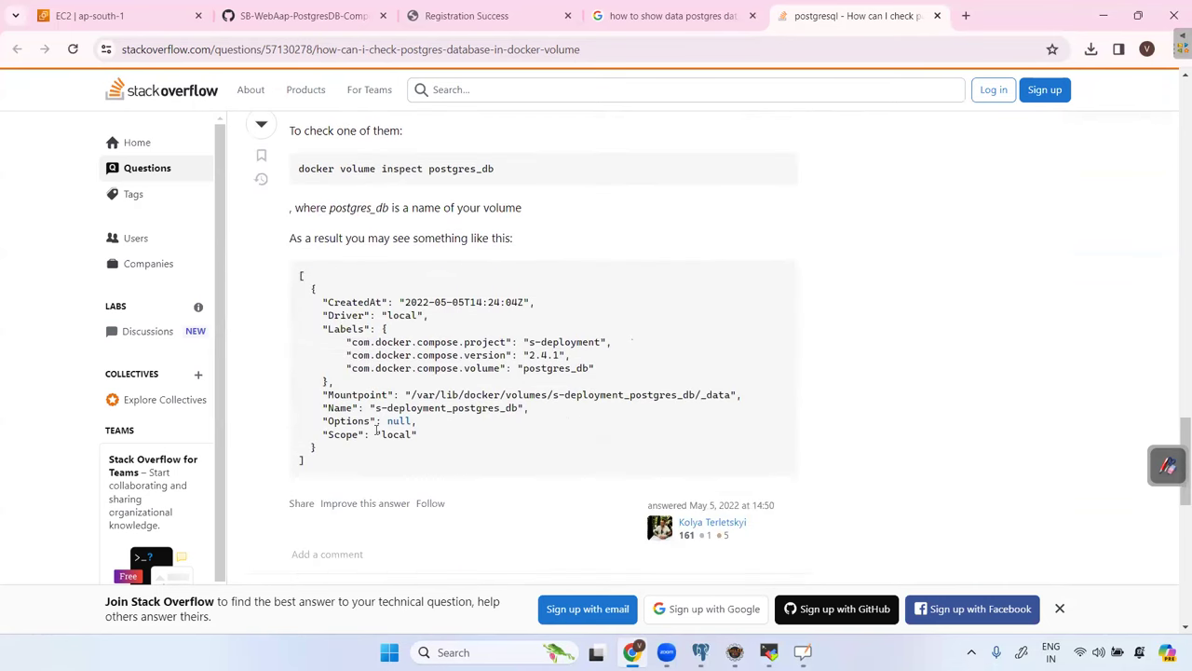
pyautogui.scroll(-8, 376, 430)
pyautogui.scroll(8, 375, 430)
pyautogui.scroll(10, 378, 426)
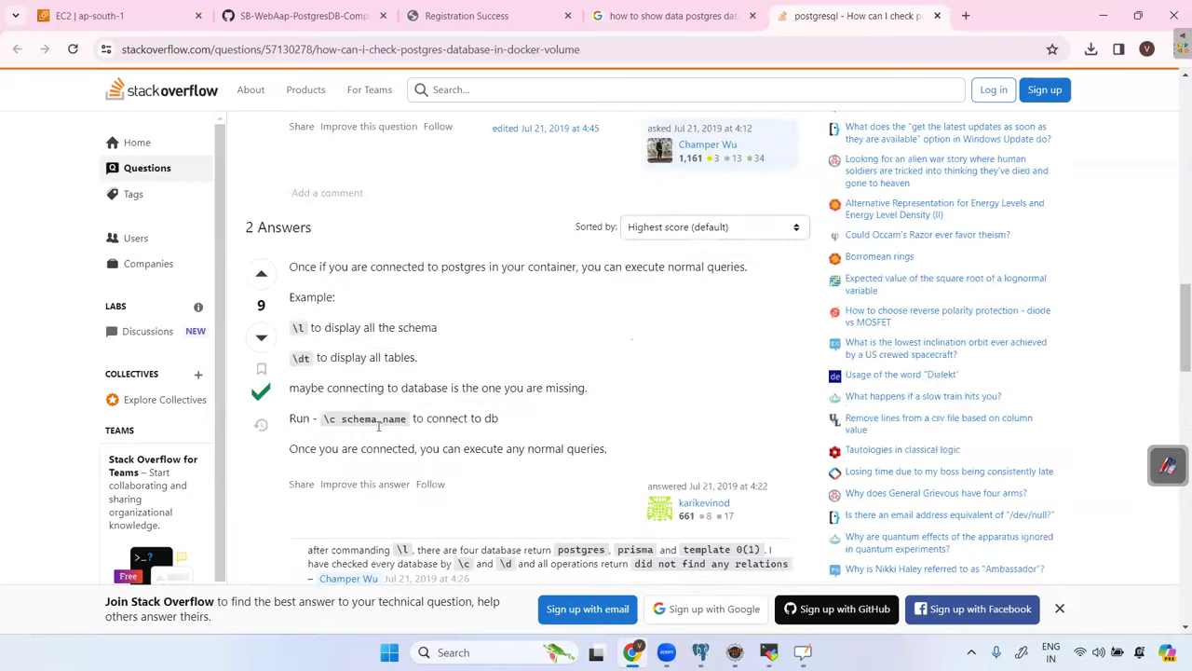
pyautogui.scroll(4, 378, 428)
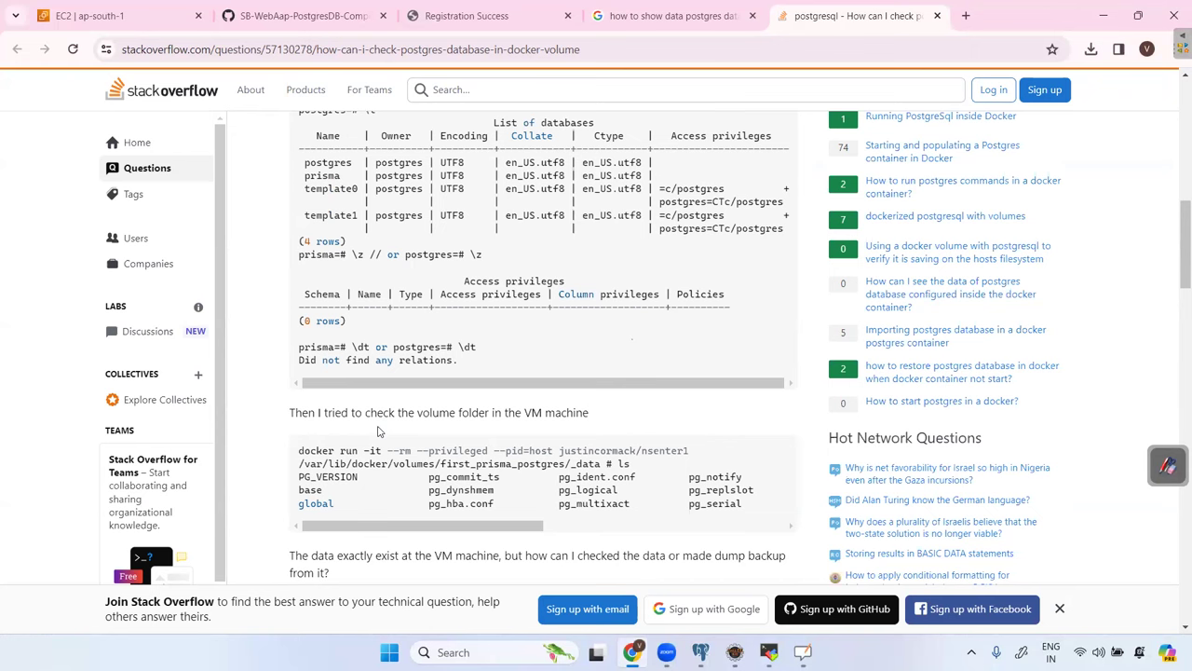
pyautogui.scroll(15, 377, 430)
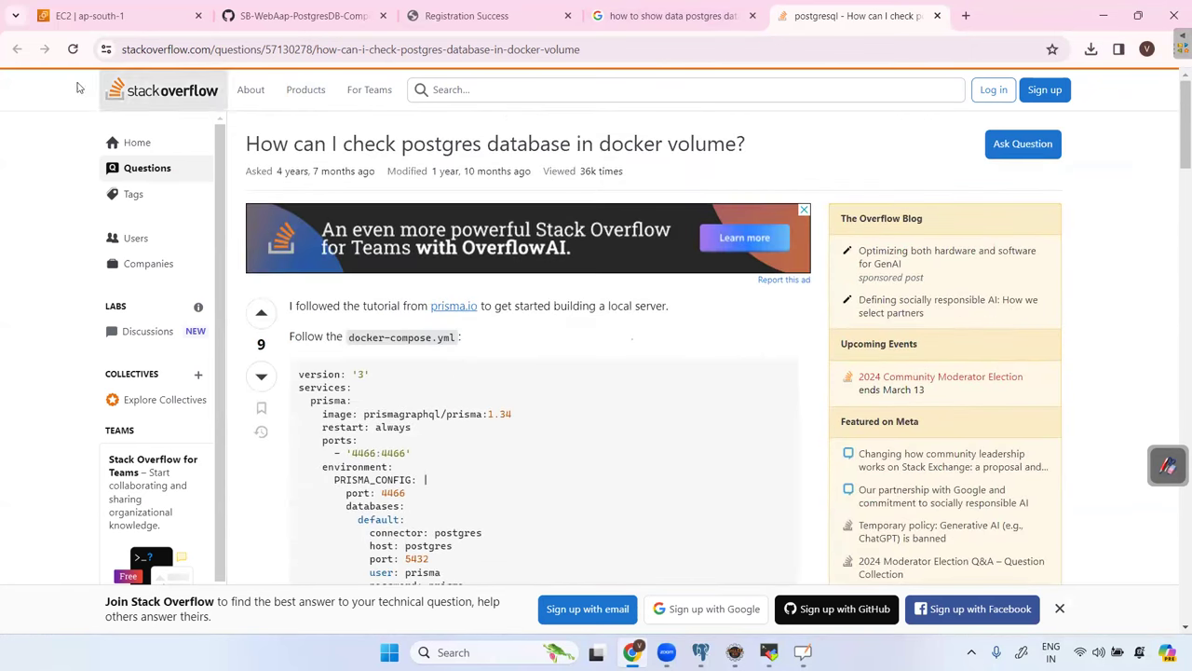
# Close the Stack Overflow question tab and switch back to the MobaXterm terminal
pyautogui.click(936, 15)
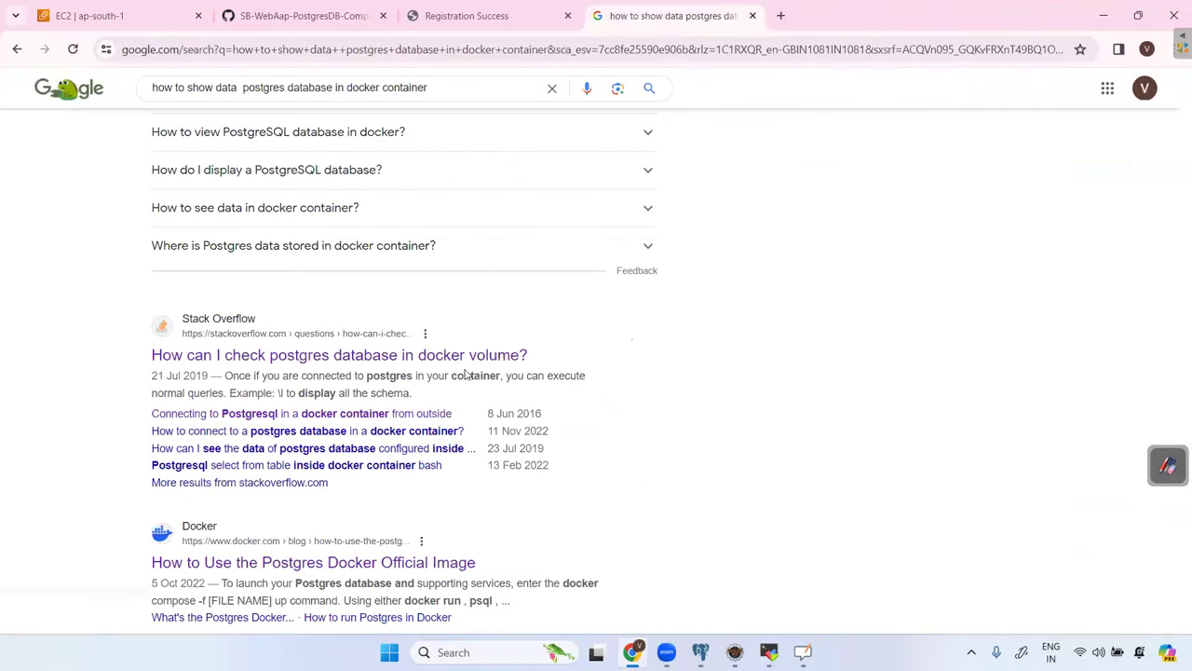
pyautogui.scroll(-2, 580, 559)
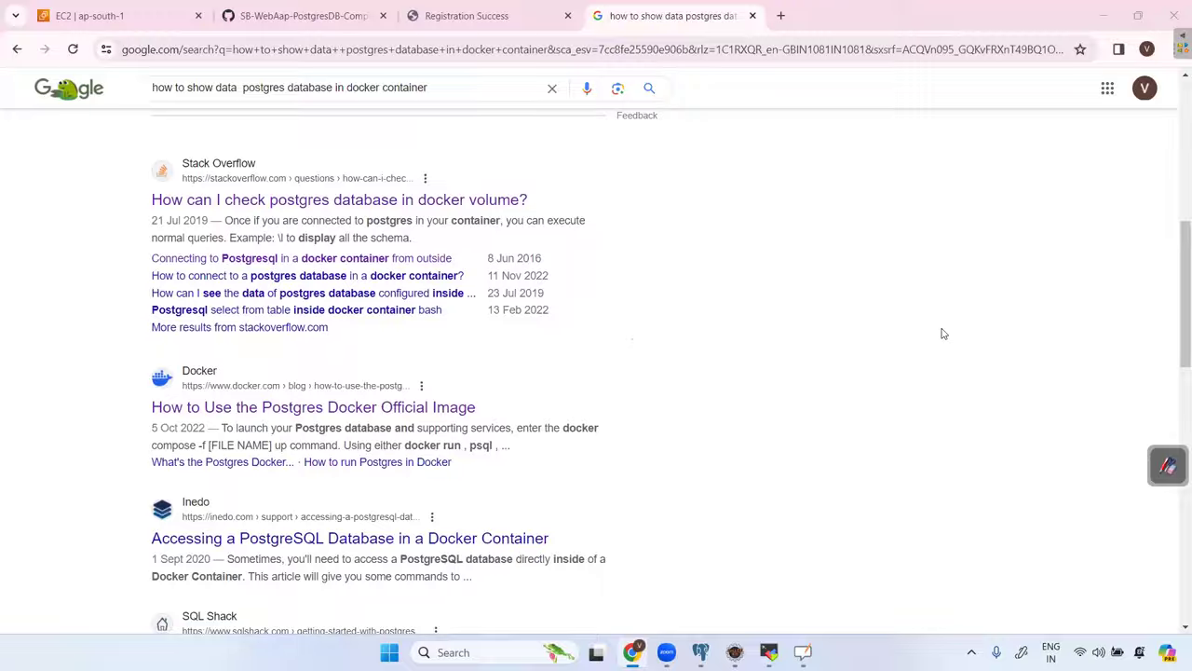
pyautogui.hotkey('alt', 'Tab')
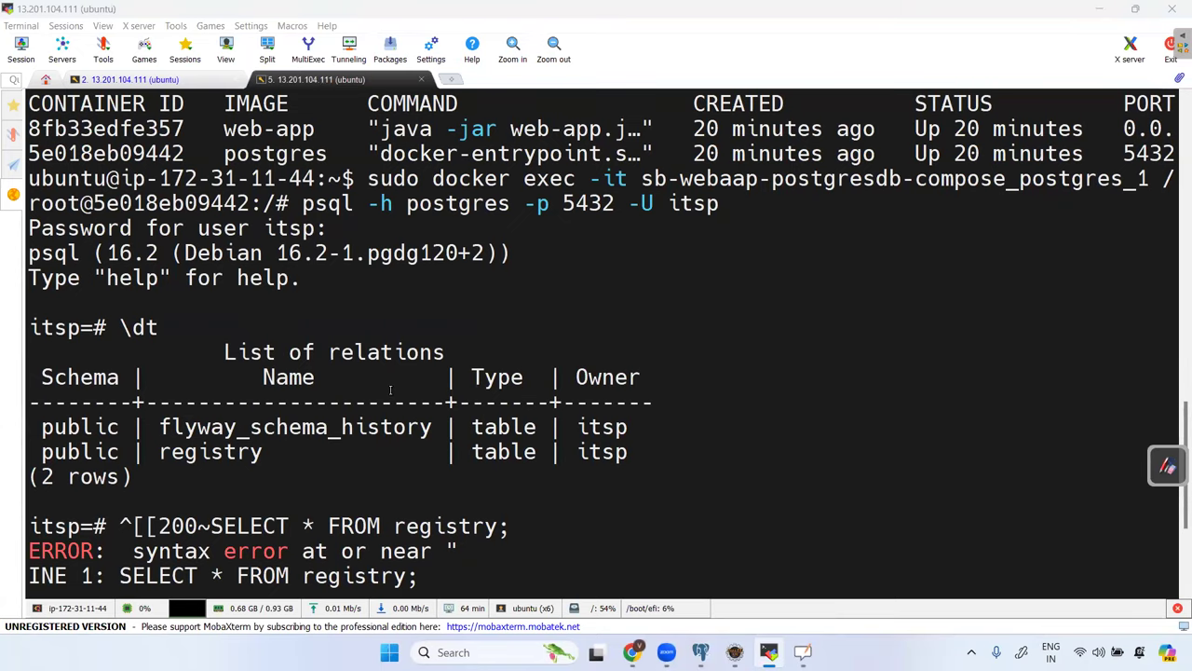
# Run SELECT * FROM registry in psql to list the table's two existing rows
pyautogui.moveTo(147, 452); pyautogui.dragTo(235, 452)
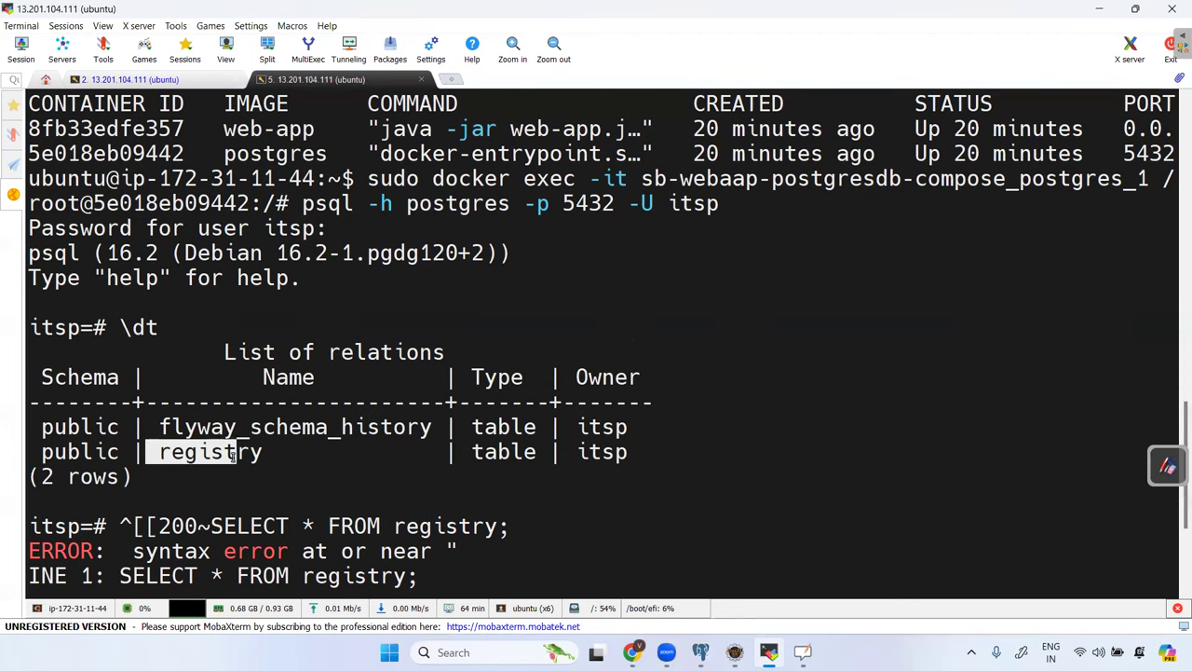
pyautogui.press('Return')
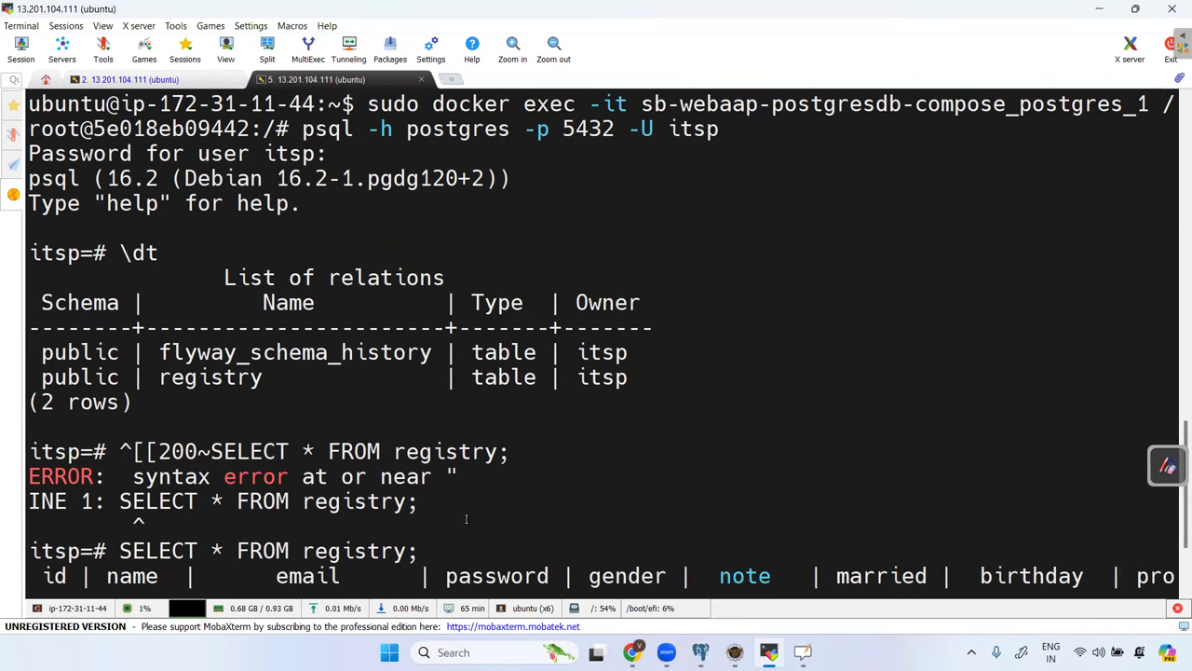
pyautogui.moveTo(121, 400); pyautogui.dragTo(386, 433)
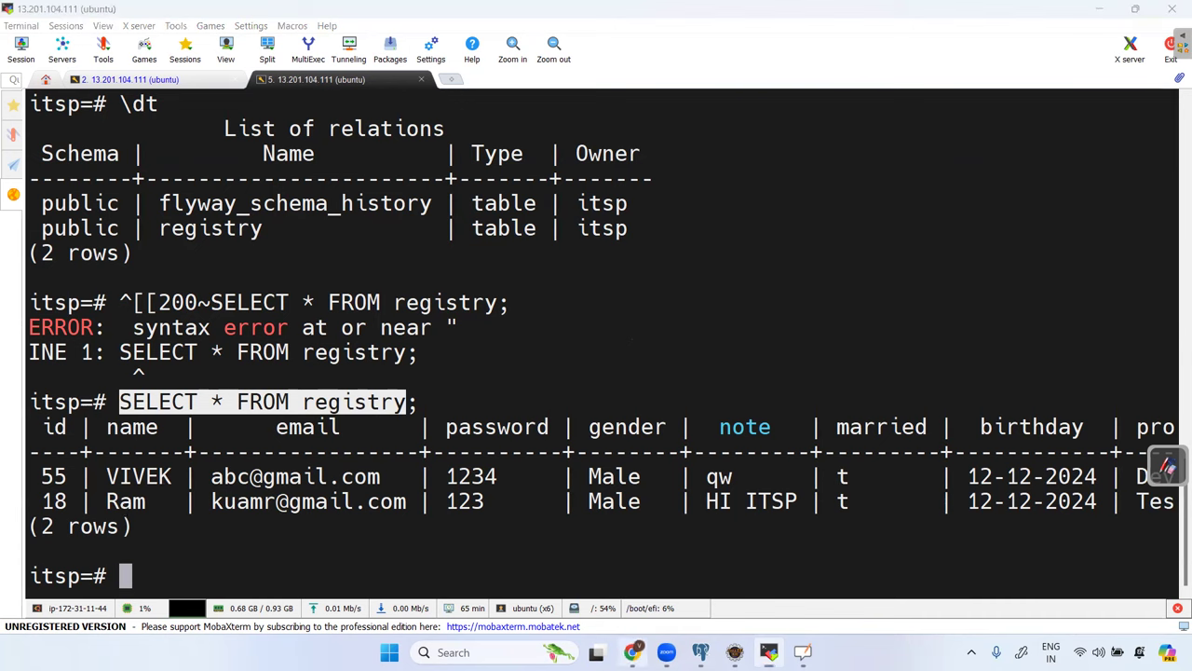
pyautogui.click(631, 652)
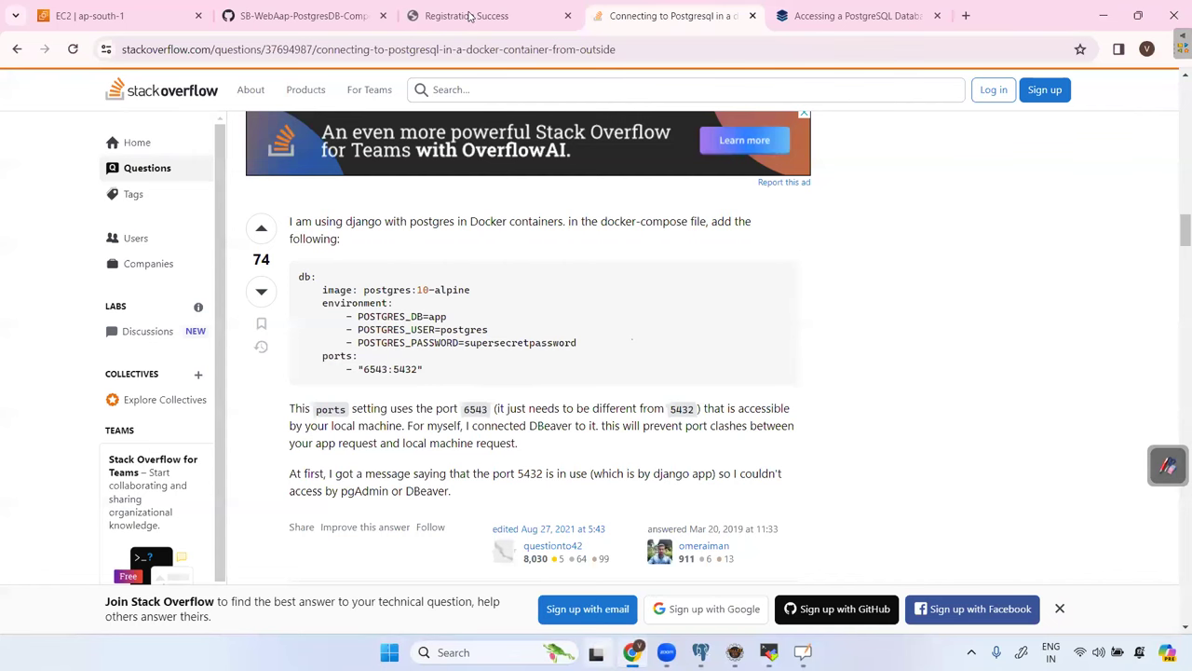
# Return to the blank registration form and enter full name 'itsp' and a saved e-mail
pyautogui.click(473, 17)
pyautogui.click(610, 349)
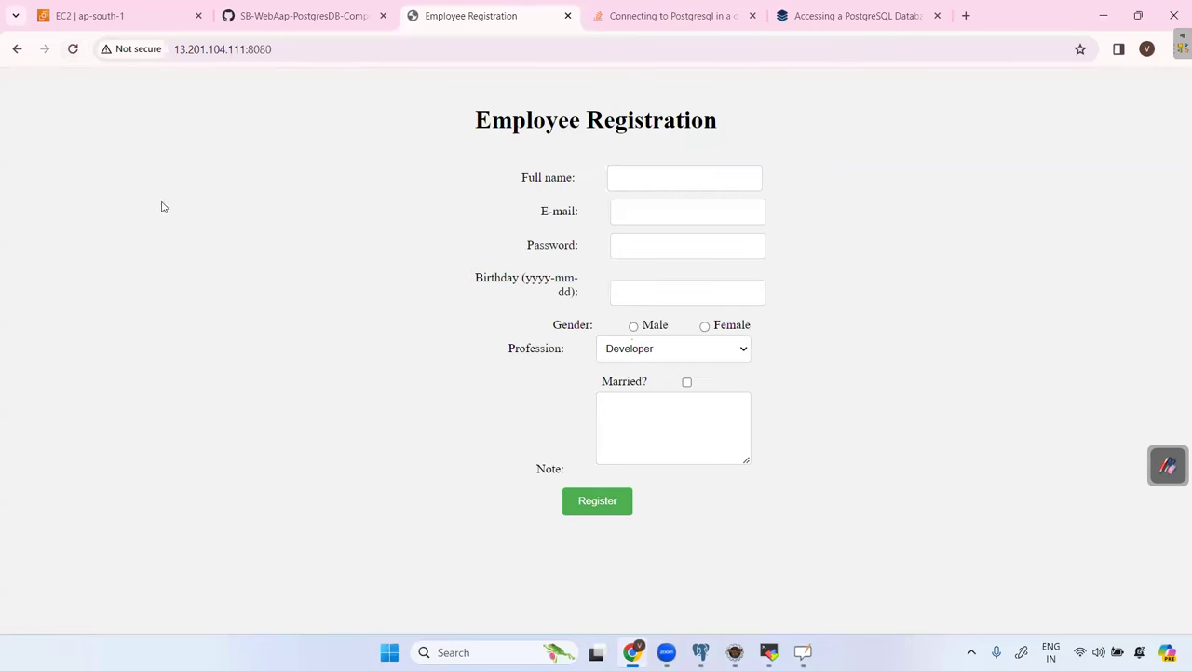
pyautogui.click(632, 175)
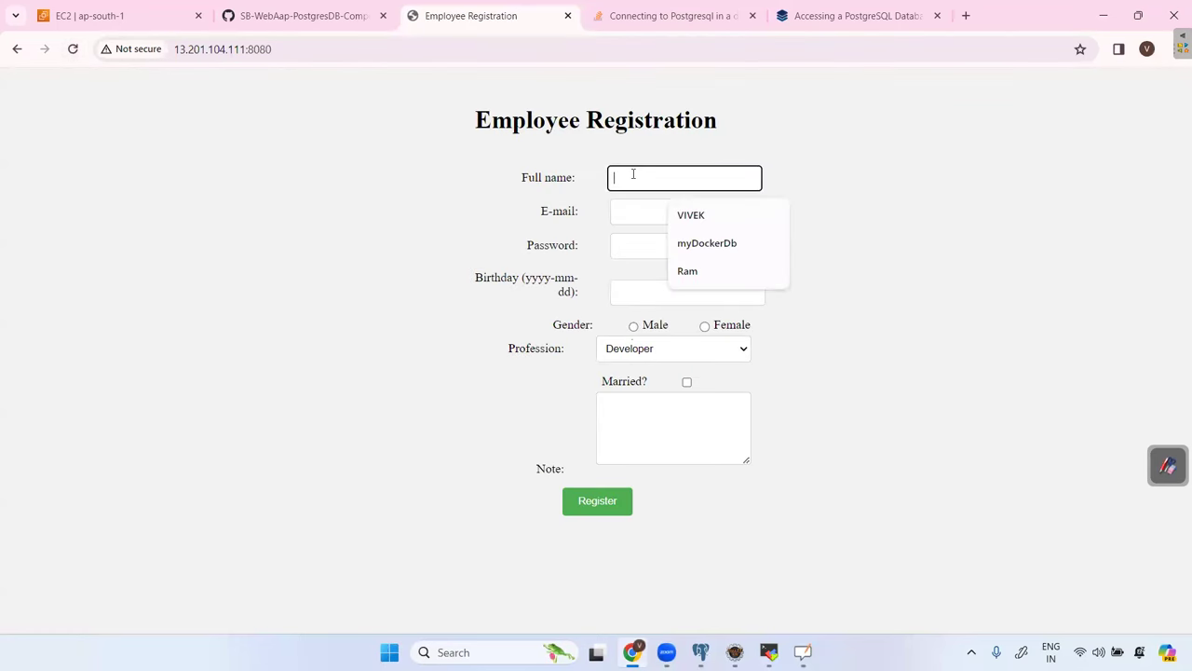
pyautogui.write('itsp')
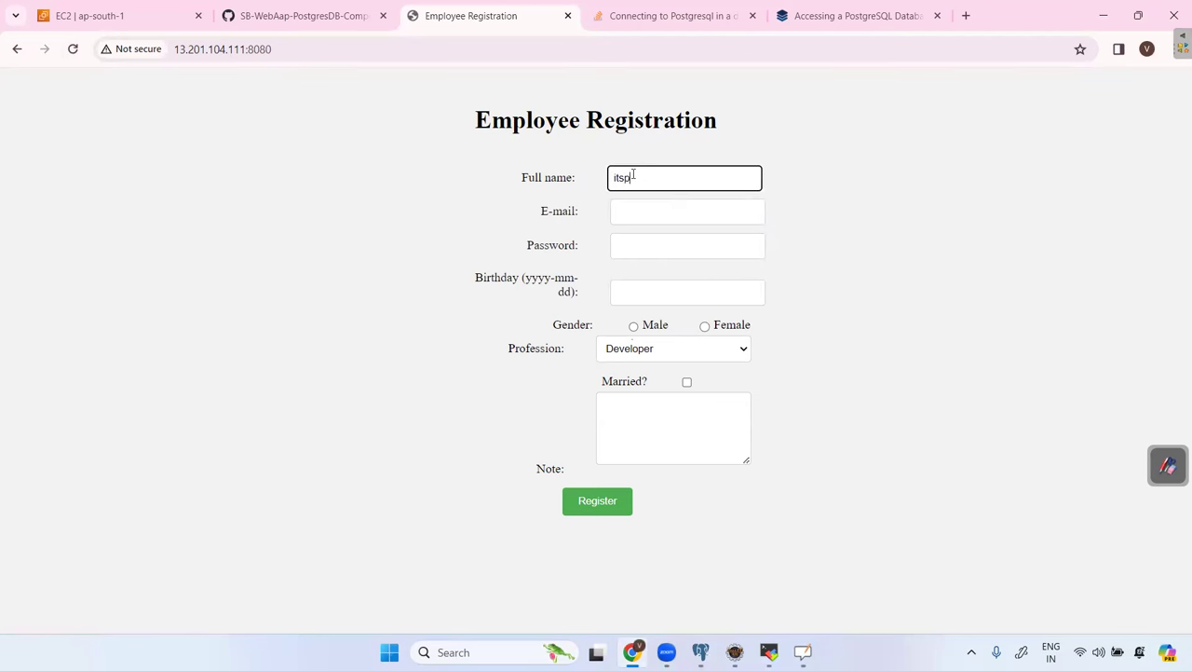
pyautogui.click(652, 216)
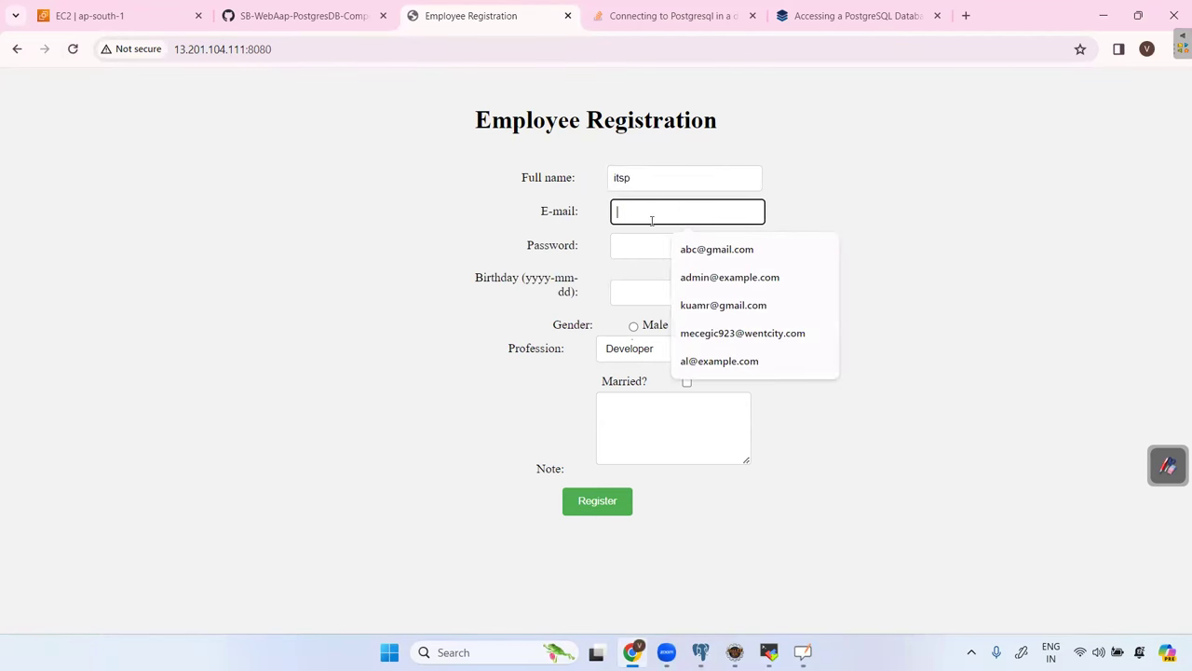
pyautogui.click(703, 250)
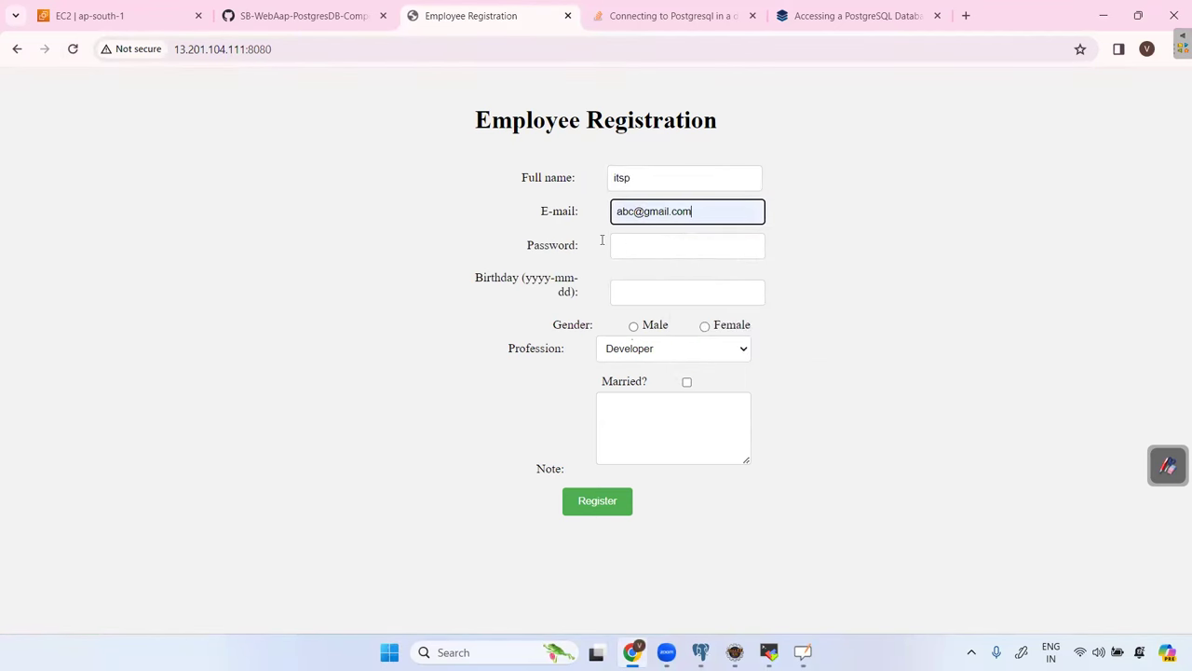
# Enter a password, birthday 13-60-3030, Male, Developer, Married, note 'good', and register
pyautogui.click(634, 247)
pyautogui.write('123')
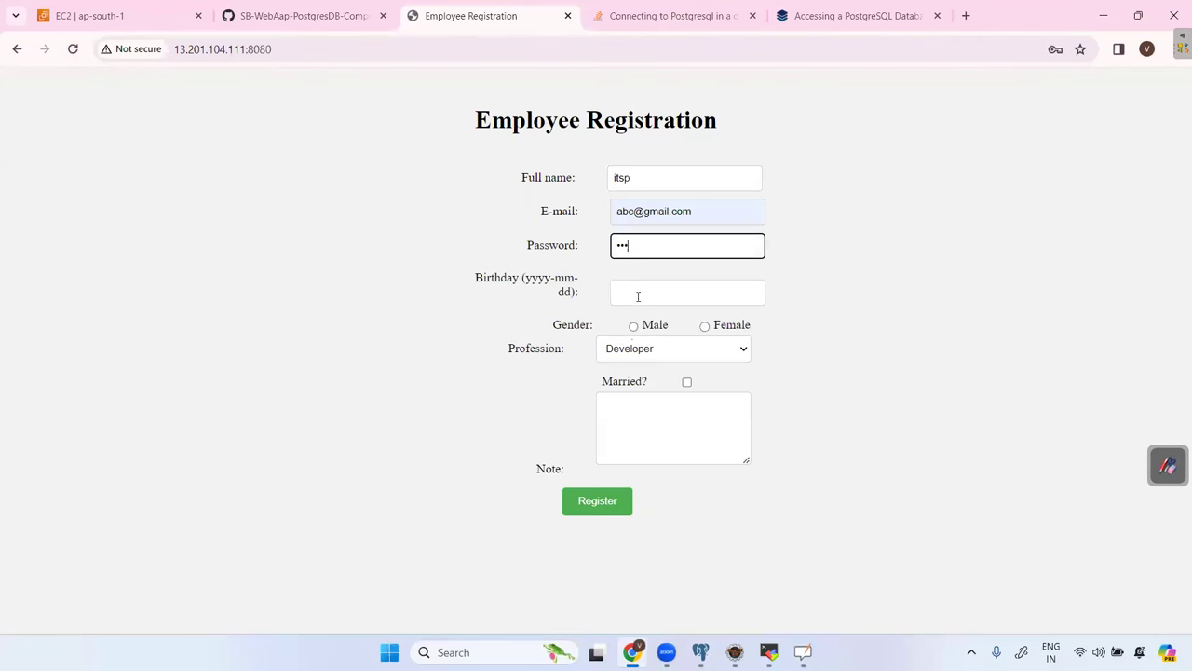
pyautogui.click(640, 295)
pyautogui.write('13-60-')
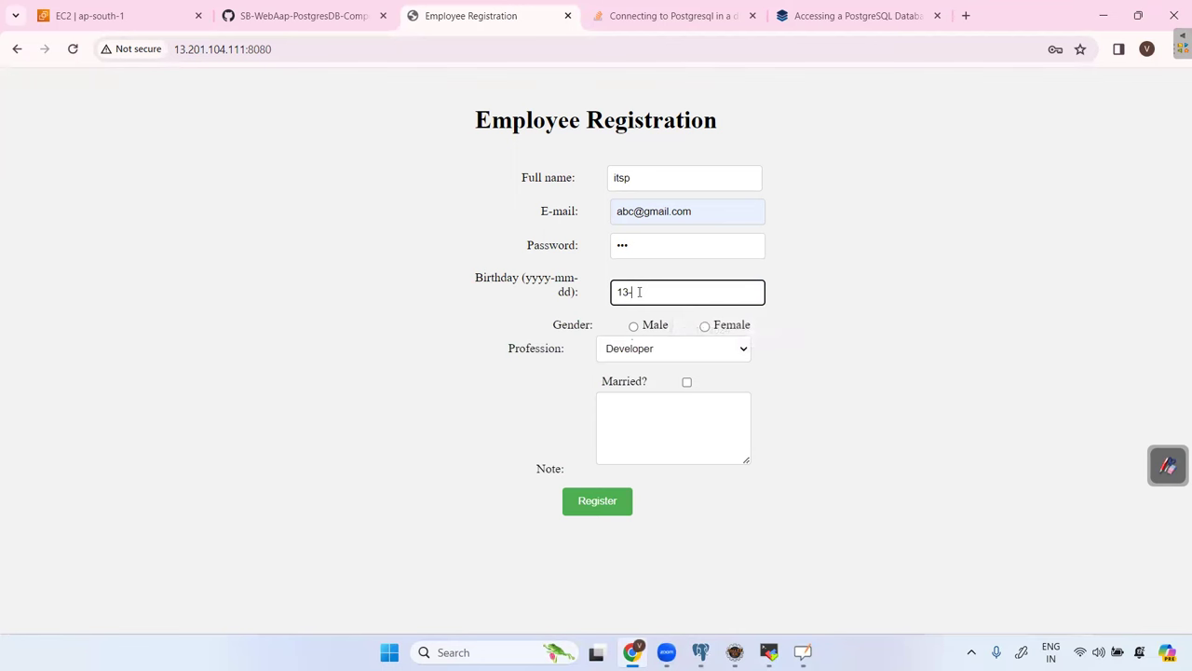
pyautogui.write('3030')
pyautogui.click(634, 326)
pyautogui.click(645, 348)
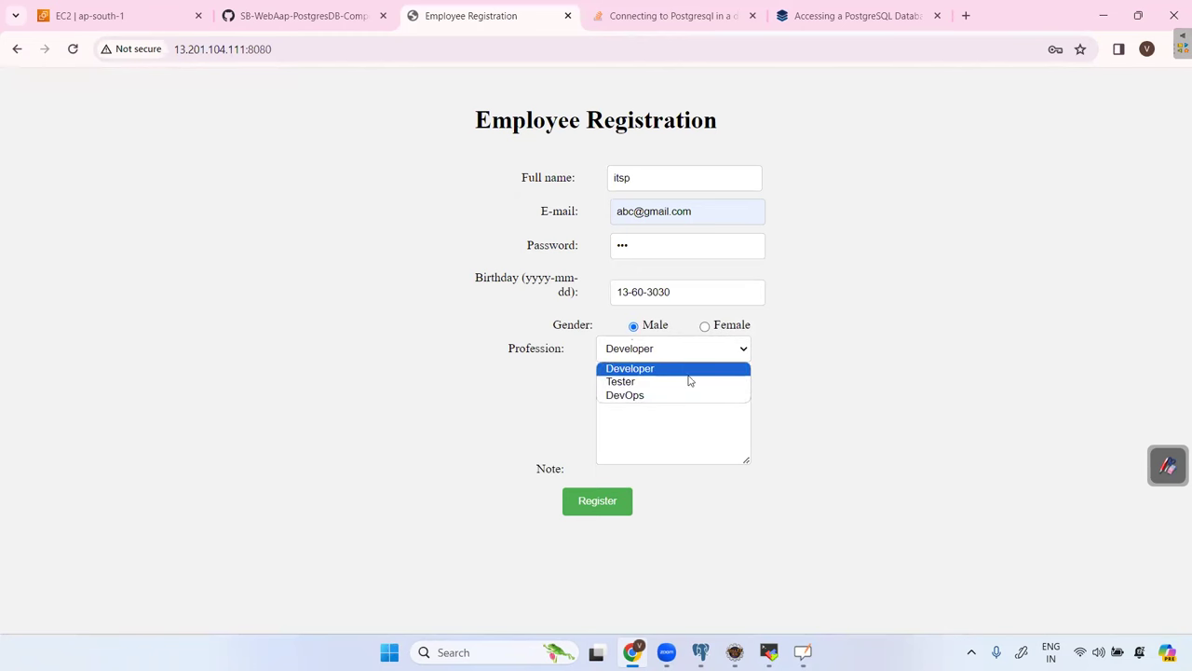
pyautogui.click(621, 369)
pyautogui.click(686, 381)
pyautogui.click(627, 416)
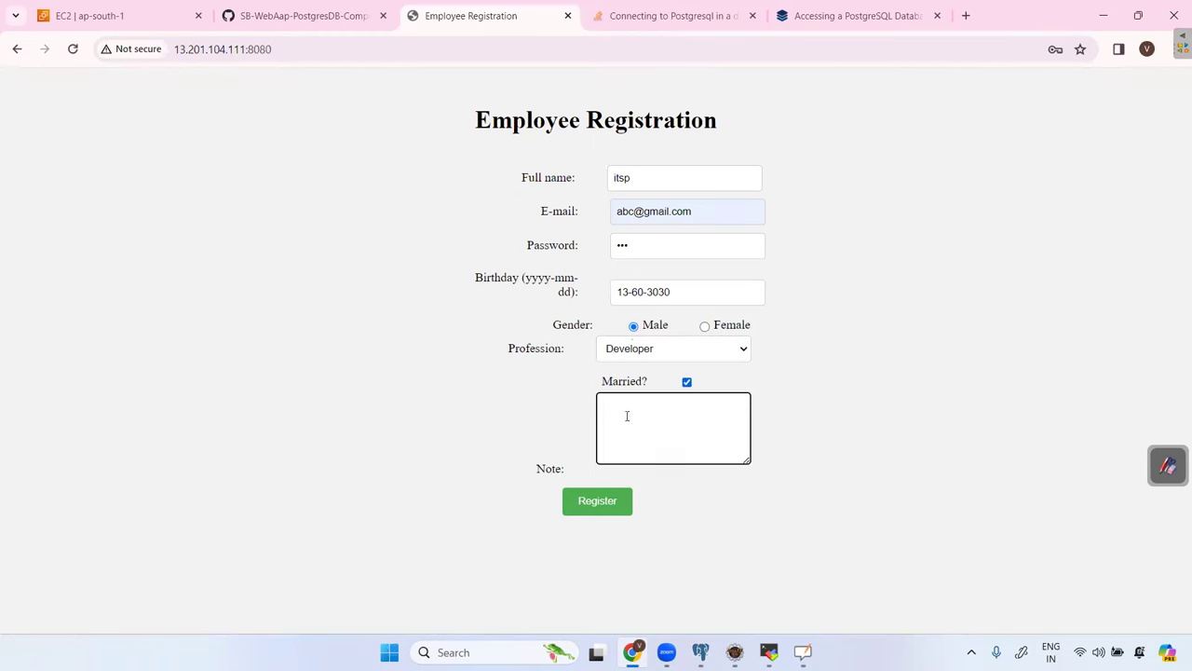
pyautogui.write('good')
pyautogui.click(601, 499)
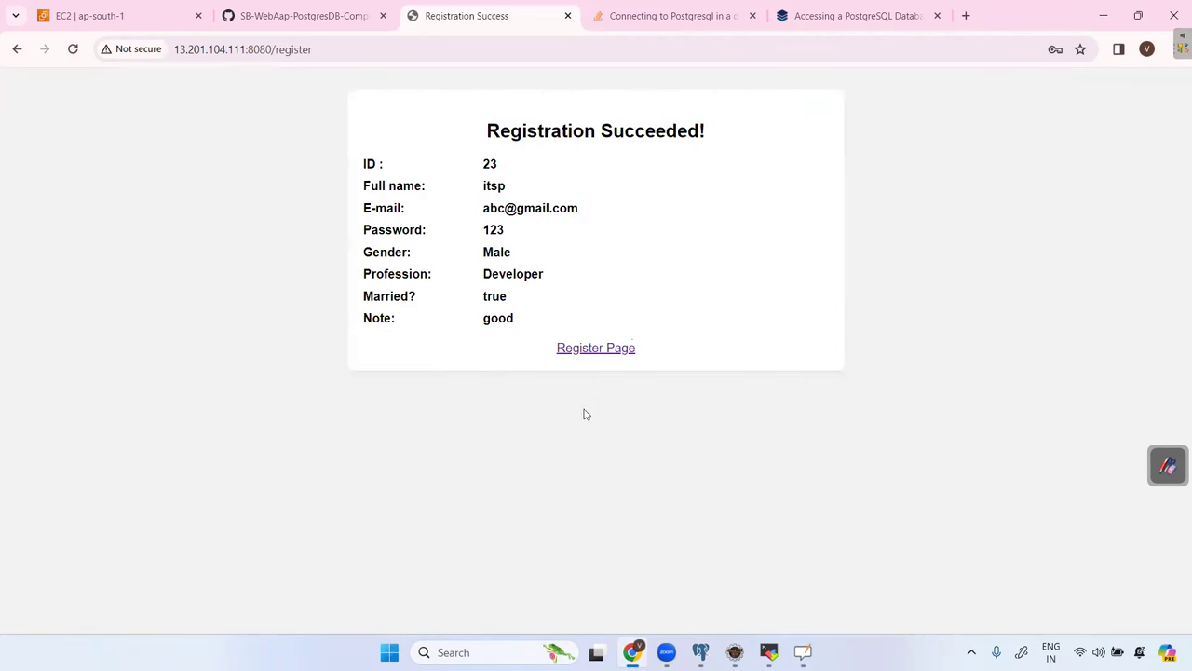
# Run 'select * from registry;' in psql and check the new ID 23 Developer row among three
pyautogui.moveTo(769, 652)
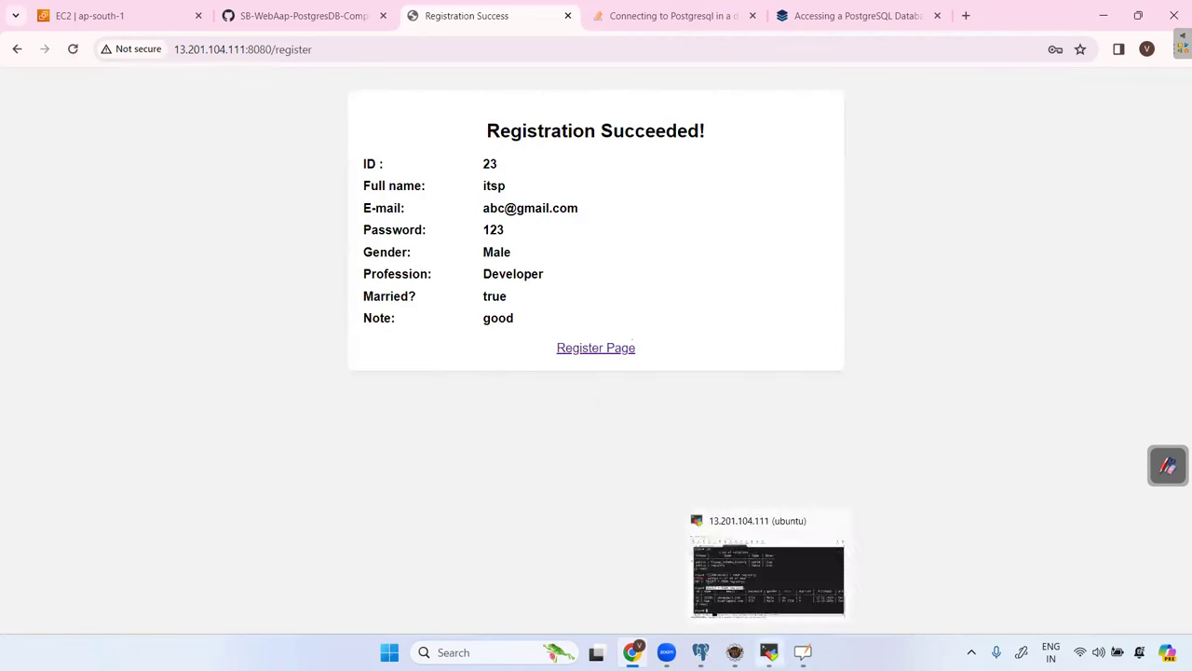
pyautogui.click(755, 568)
pyautogui.write('select')
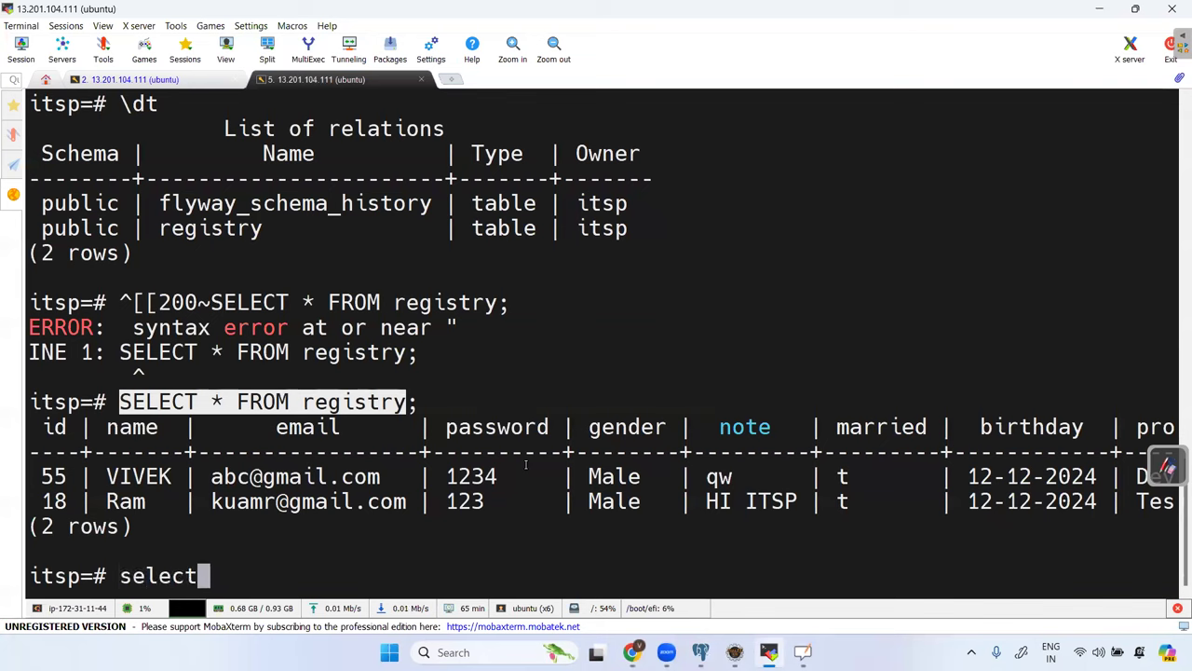
pyautogui.write(' * from registry;')
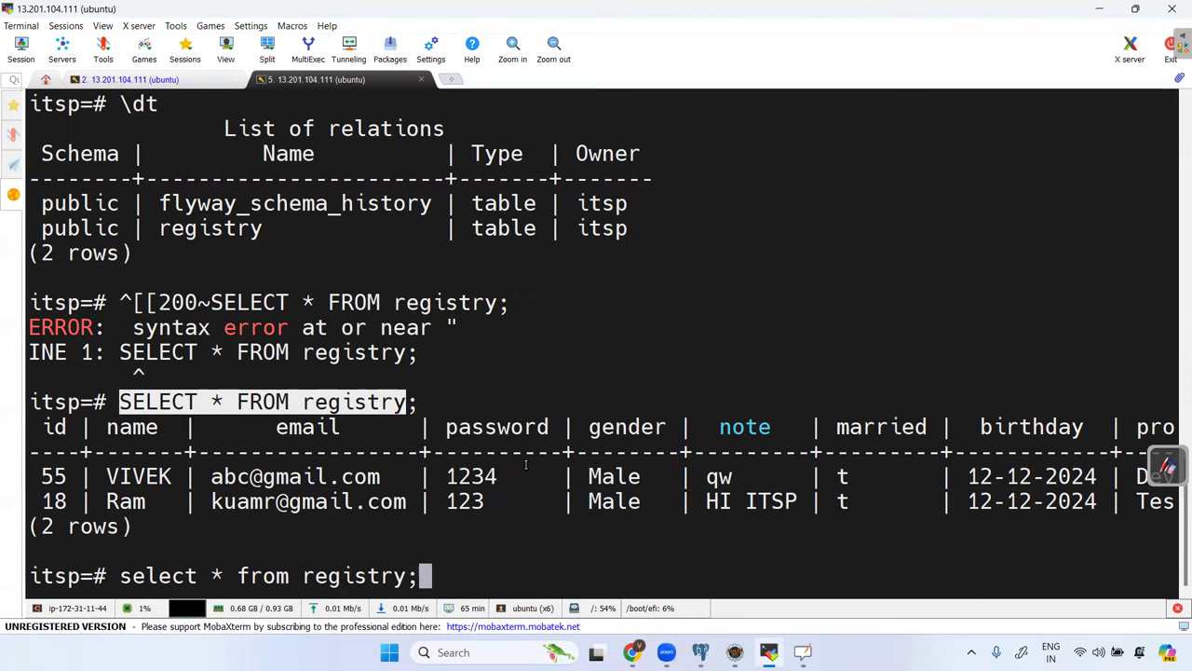
pyautogui.press('Return')
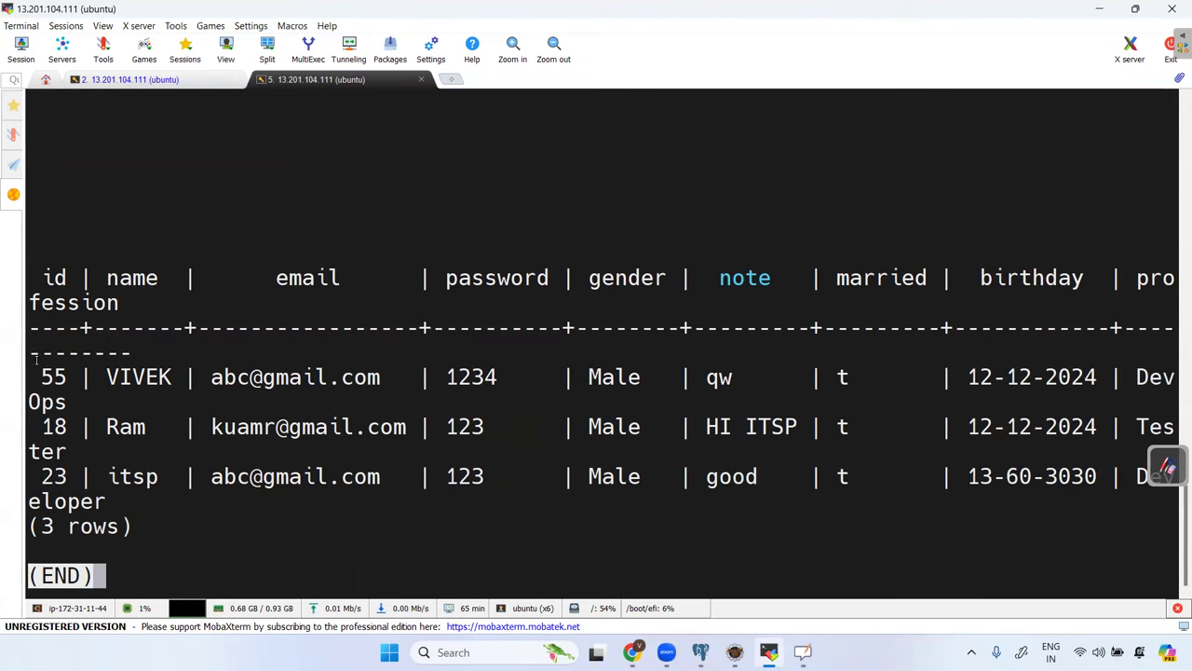
pyautogui.moveTo(74, 453); pyautogui.dragTo(1066, 481)
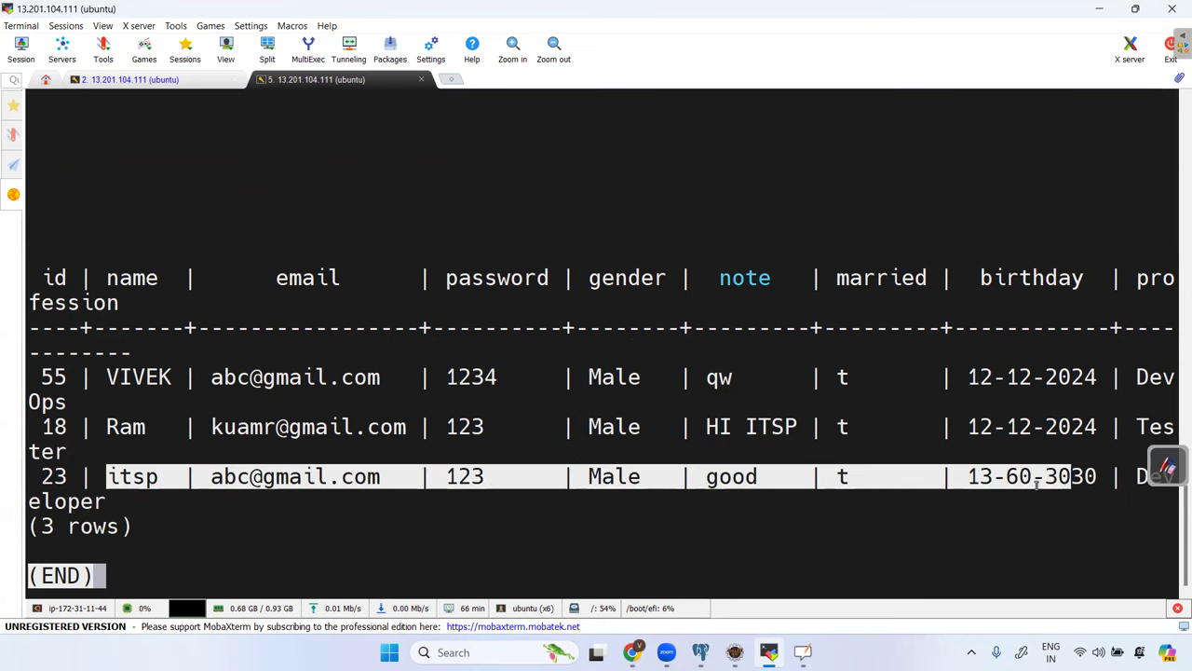
pyautogui.scroll(-3, 609, 484)
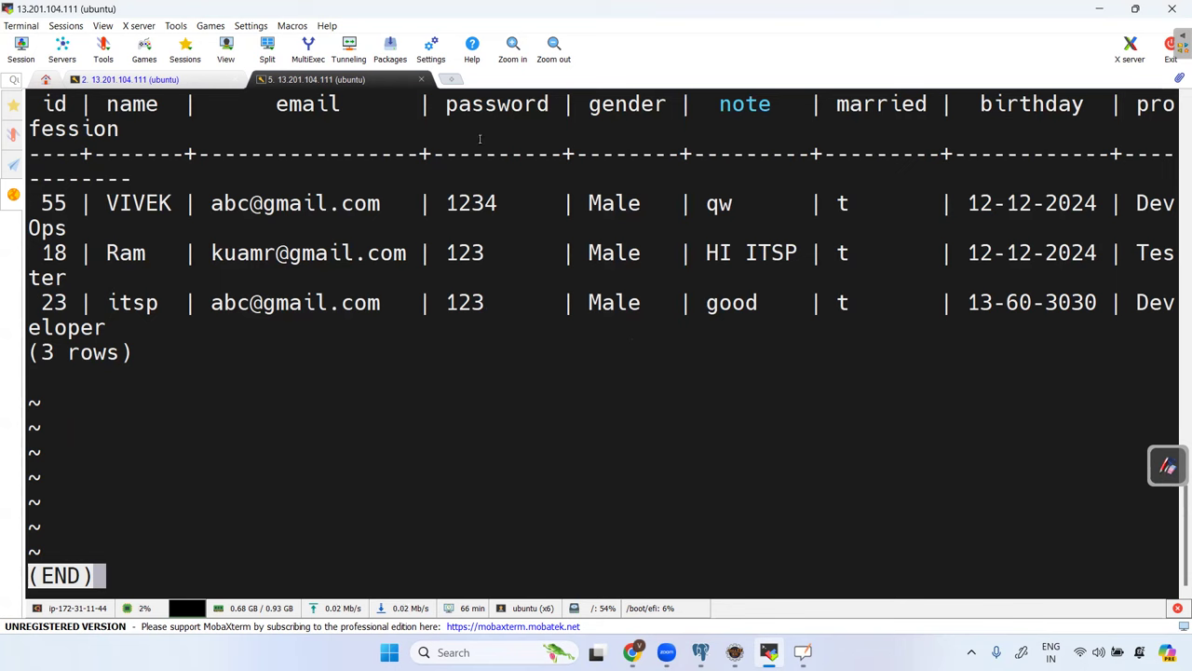
# Zoom the terminal text out two levels so each registry row fits on one line, then try to leave the pager
pyautogui.click(551, 51)
pyautogui.click(550, 52)
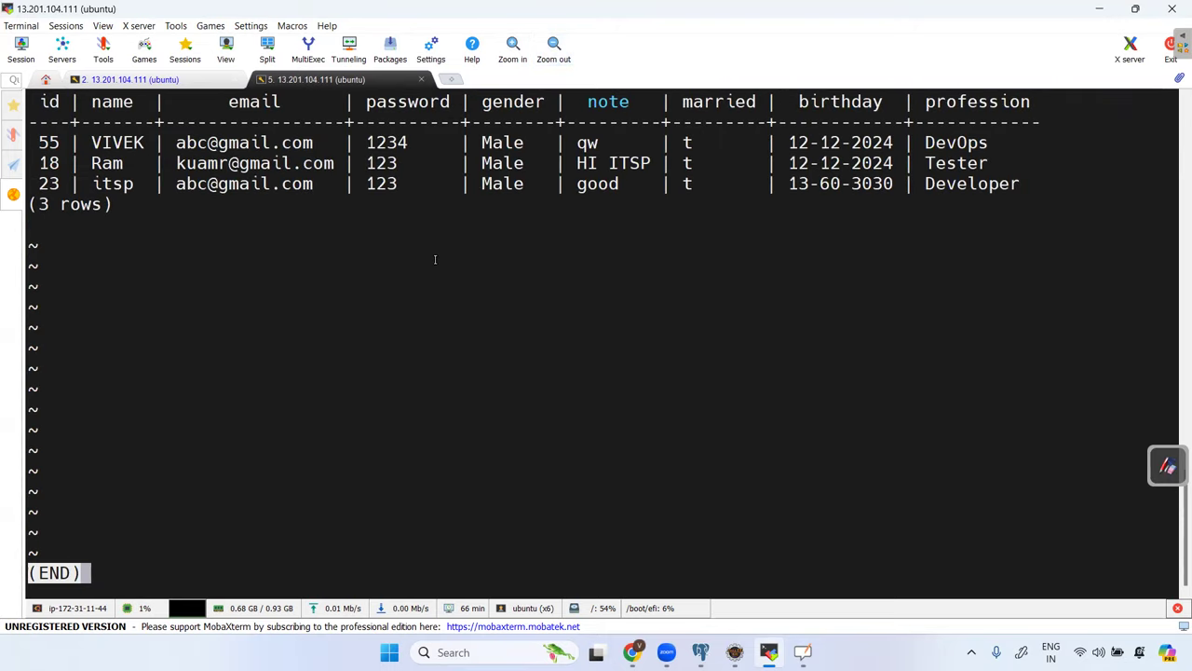
pyautogui.press('Escape')
pyautogui.press('Escape')
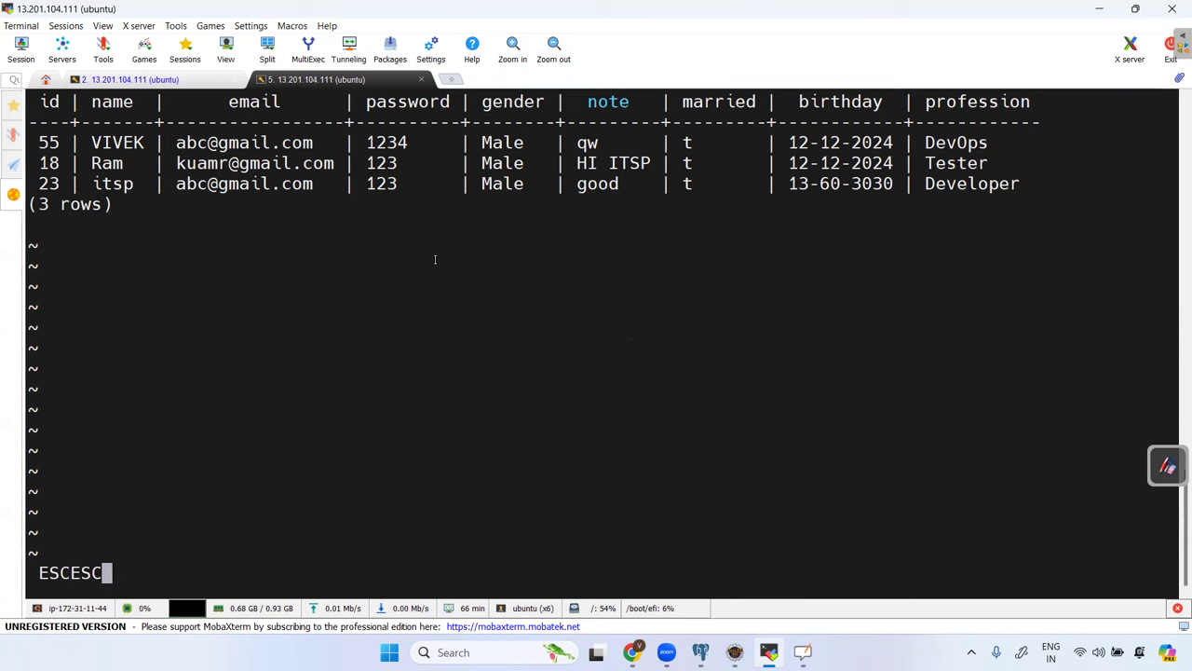
pyautogui.hotkey('ctrl', 'c')
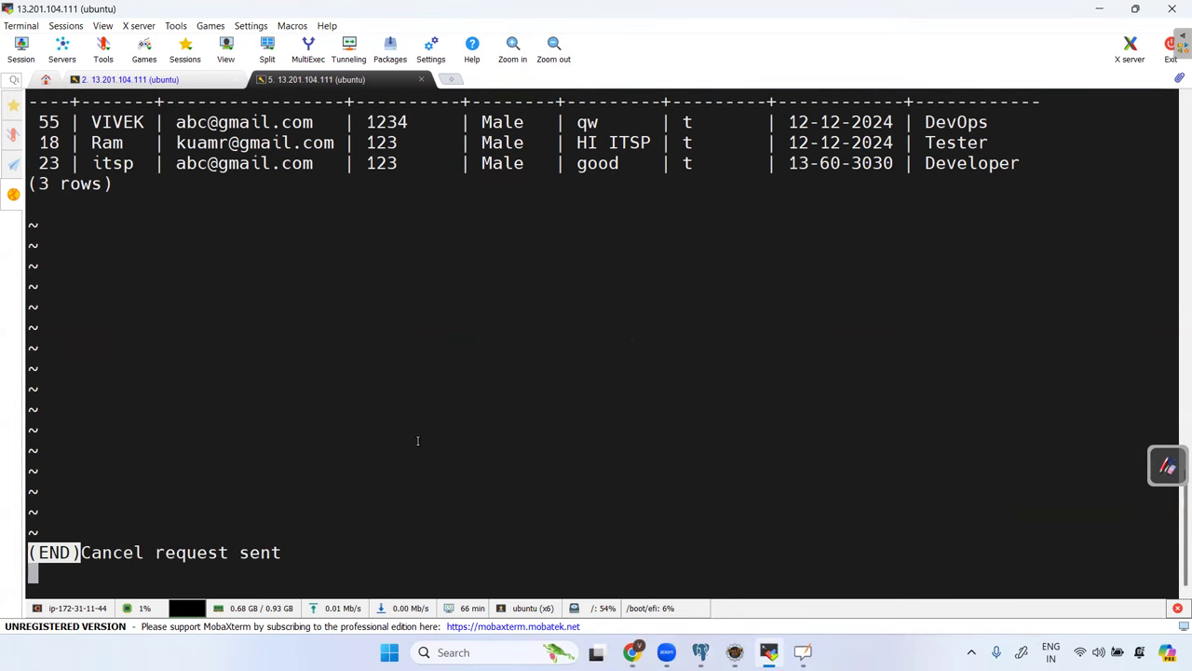
pyautogui.hotkey('ctrl', 'c')
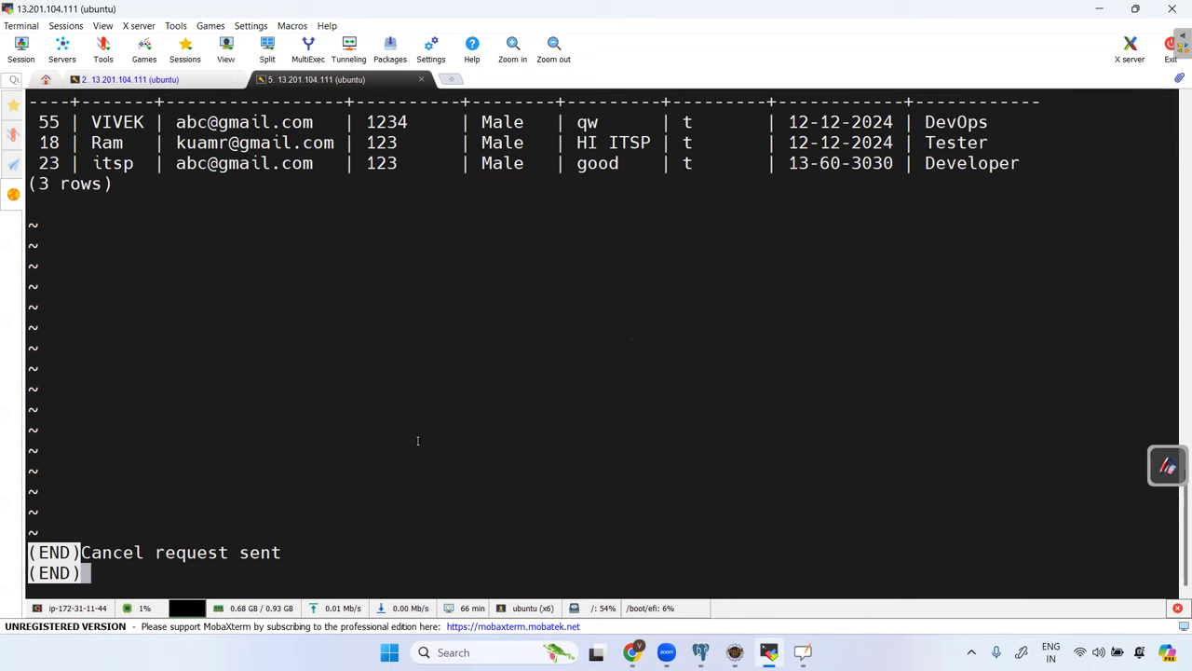
pyautogui.hotkey('ctrl', 'x')
# Keep trying Ctrl+C, Escape and q to exit the query result pager
pyautogui.hotkey('ctrl', 'c')
pyautogui.press('Escape')
pyautogui.press('Escape')
pyautogui.press('q')
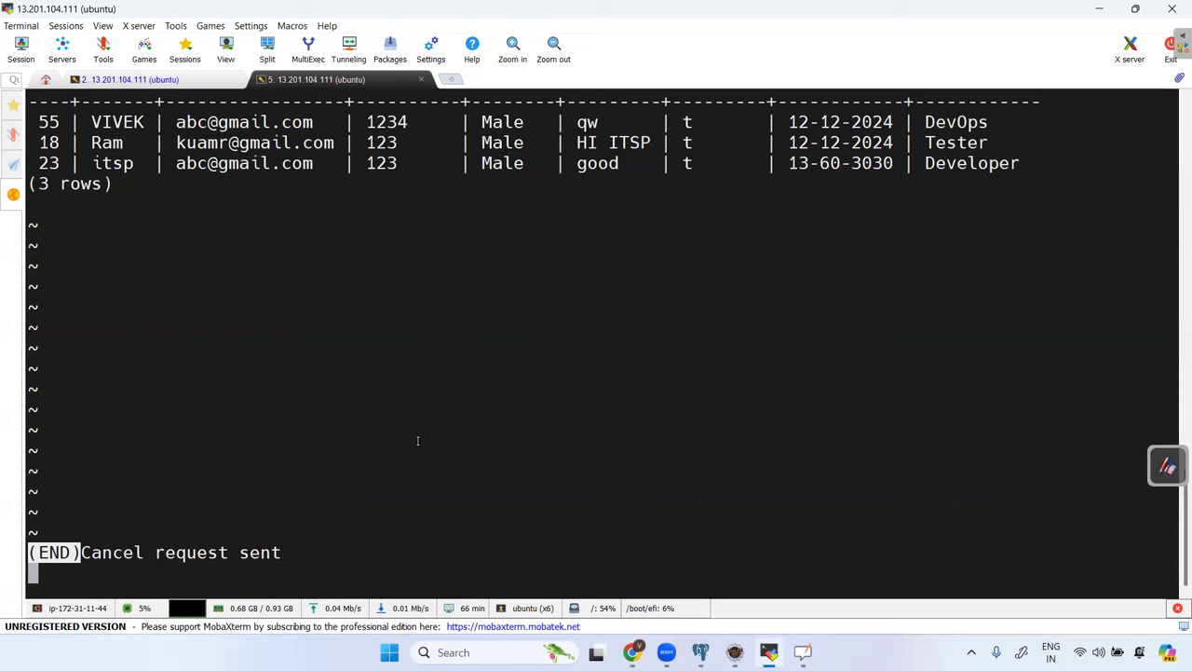
pyautogui.press('Escape')
pyautogui.press('Escape')
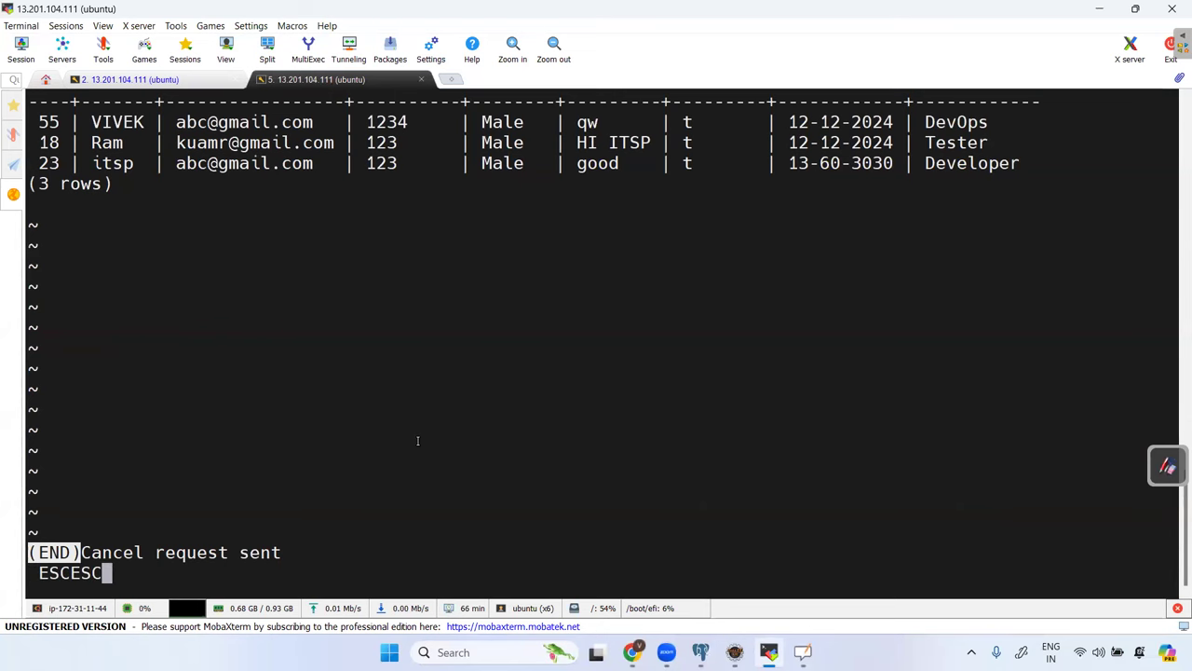
pyautogui.press('Escape')
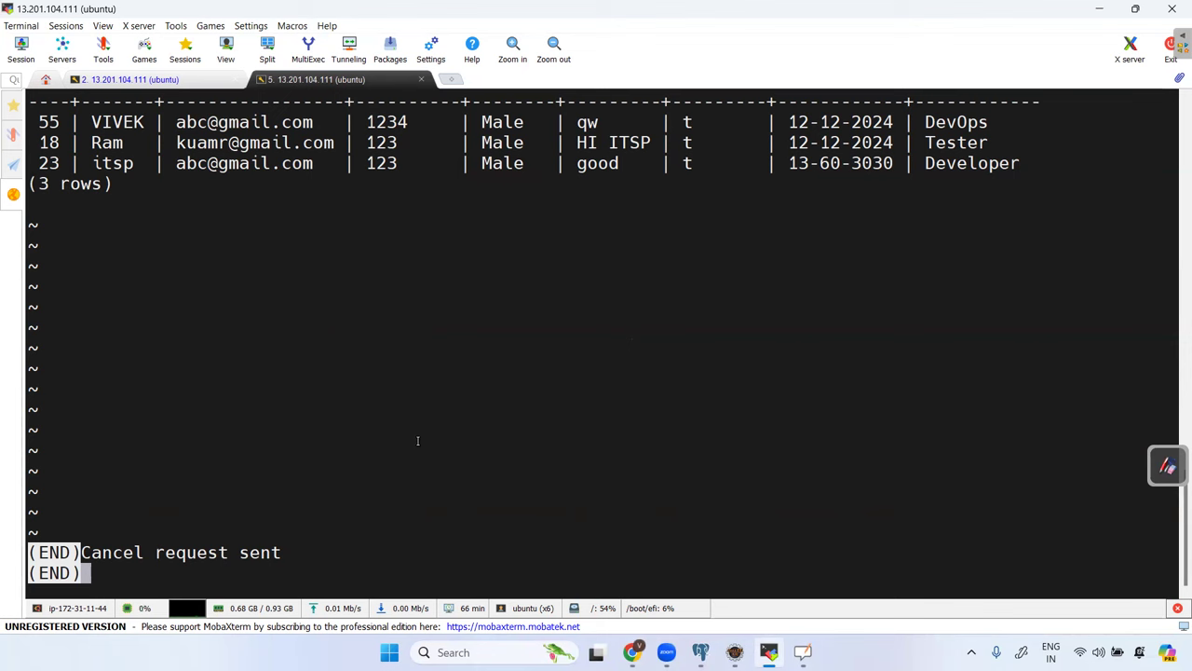
pyautogui.press('Escape')
pyautogui.press('Escape')
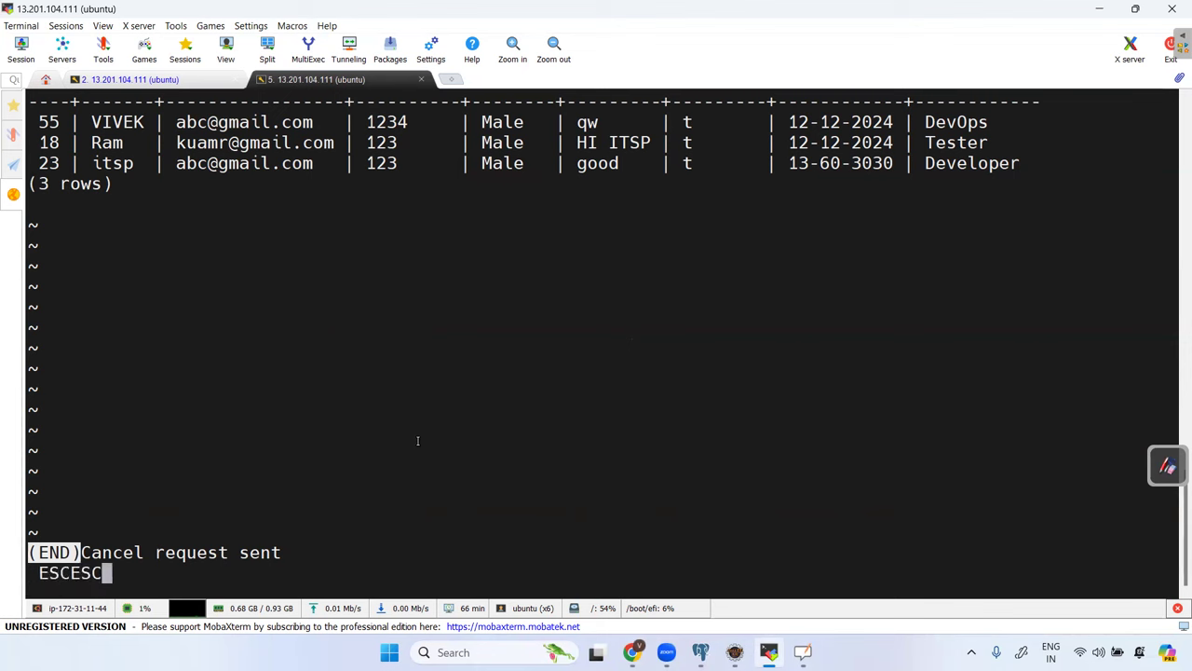
pyautogui.press('Escape')
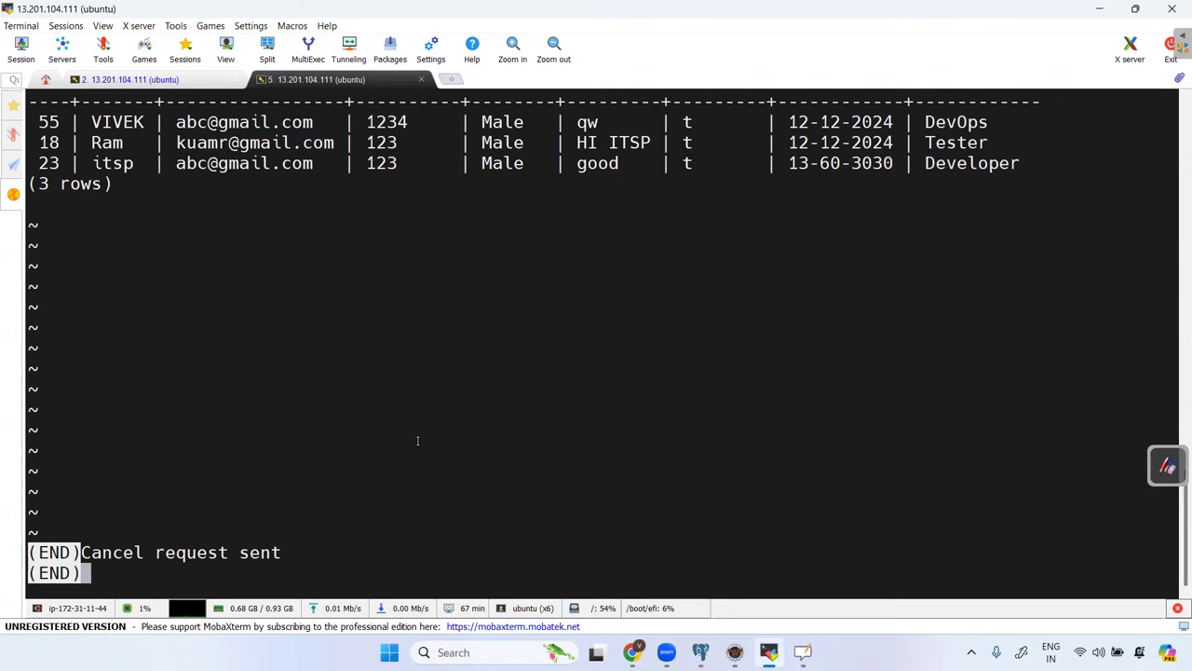
pyautogui.scroll(5, 418, 440)
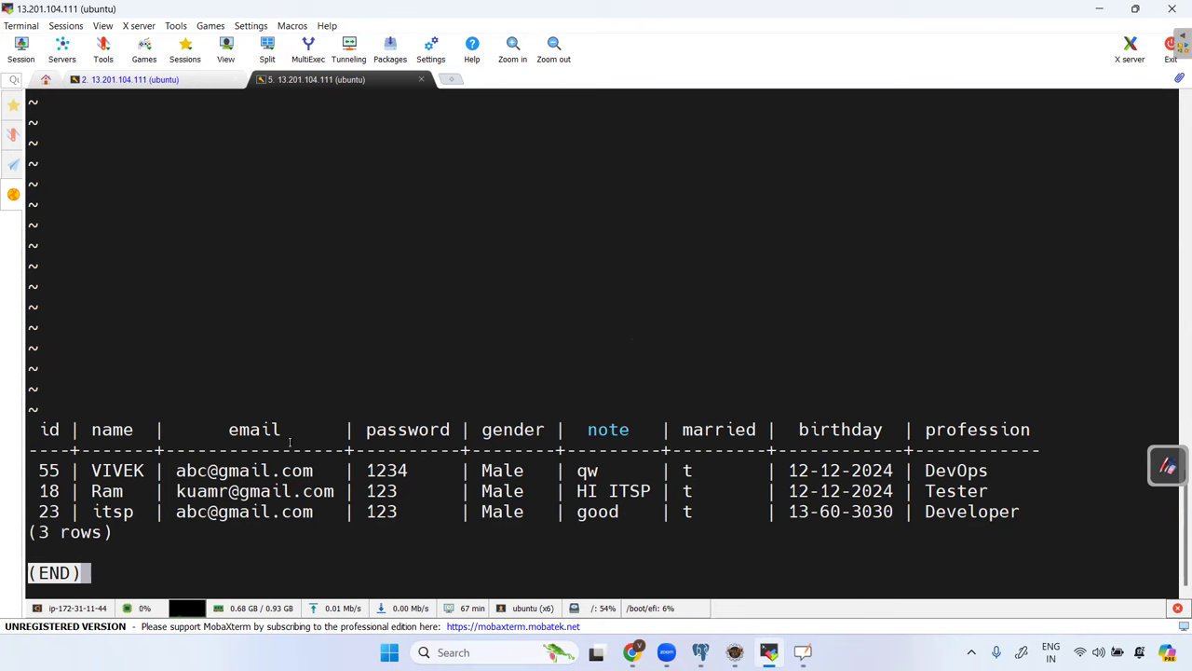
pyautogui.scroll(-1, 470, 215)
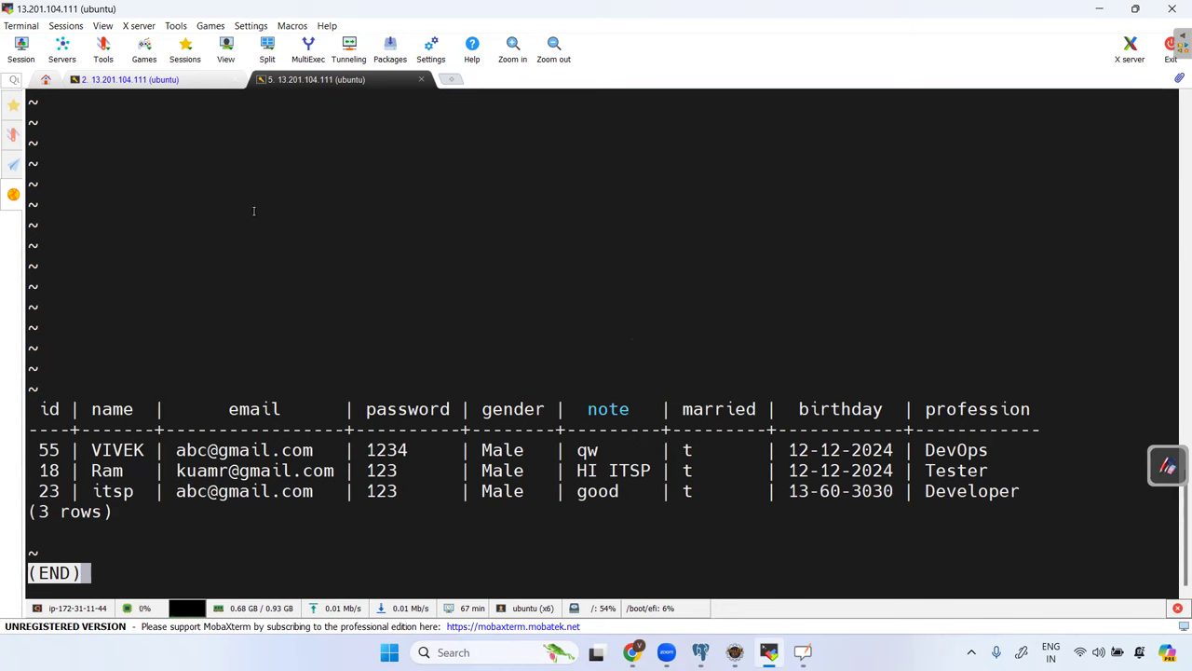
# Check the postgres container logs tab, then return to the query-result session
pyautogui.click(140, 80)
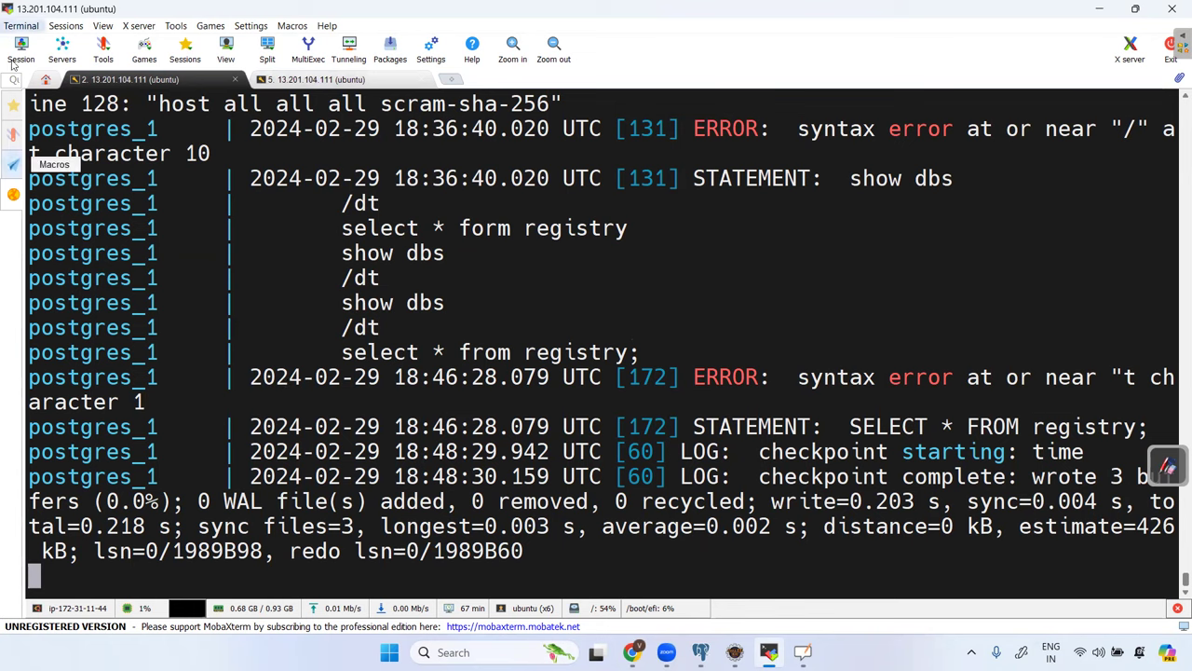
pyautogui.click(301, 82)
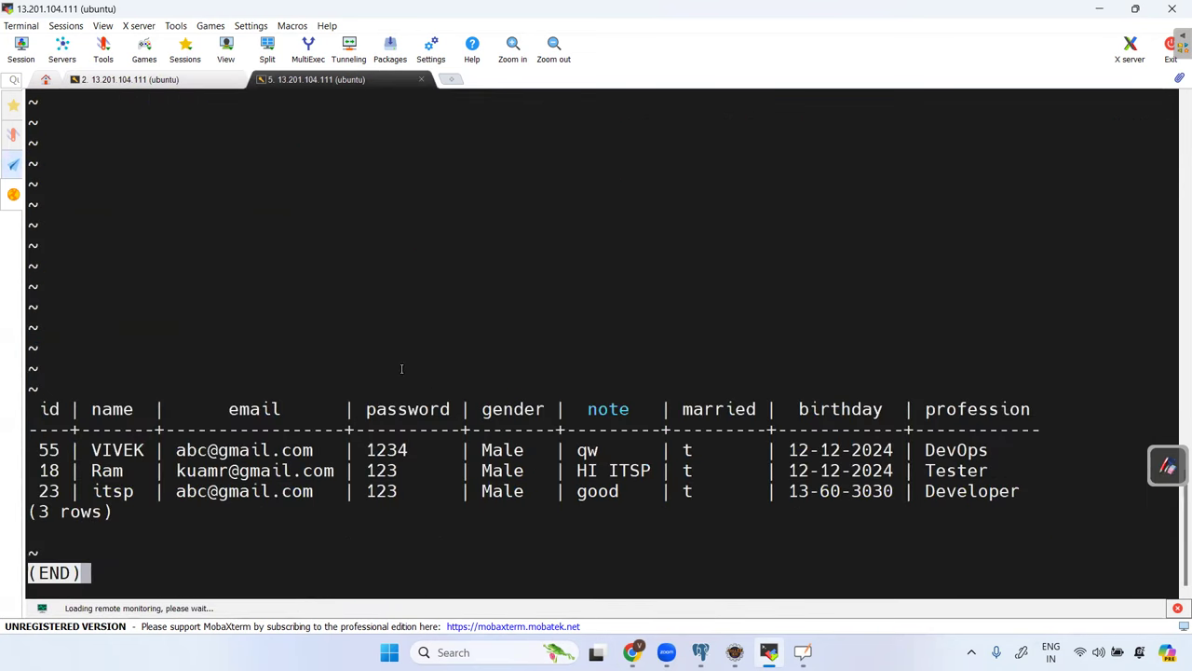
pyautogui.moveTo(34, 140); pyautogui.dragTo(88, 185)
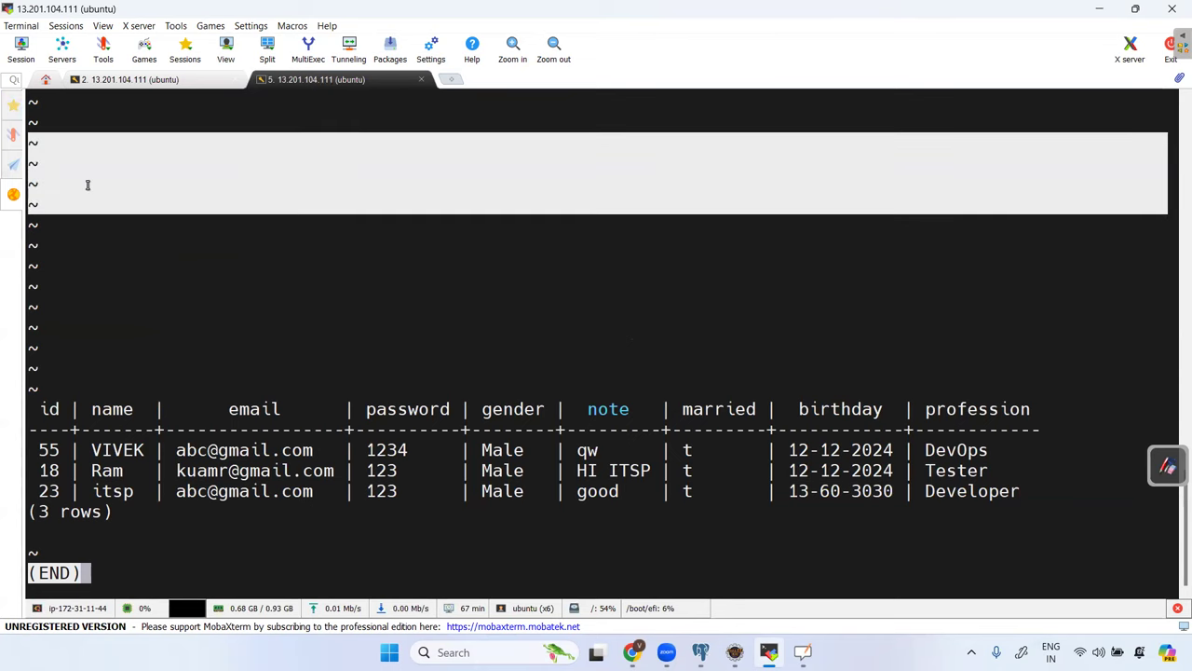
pyautogui.click(248, 338)
# Quit the result pager with q and scroll back to the docker ps and psql login commands
pyautogui.press('q')
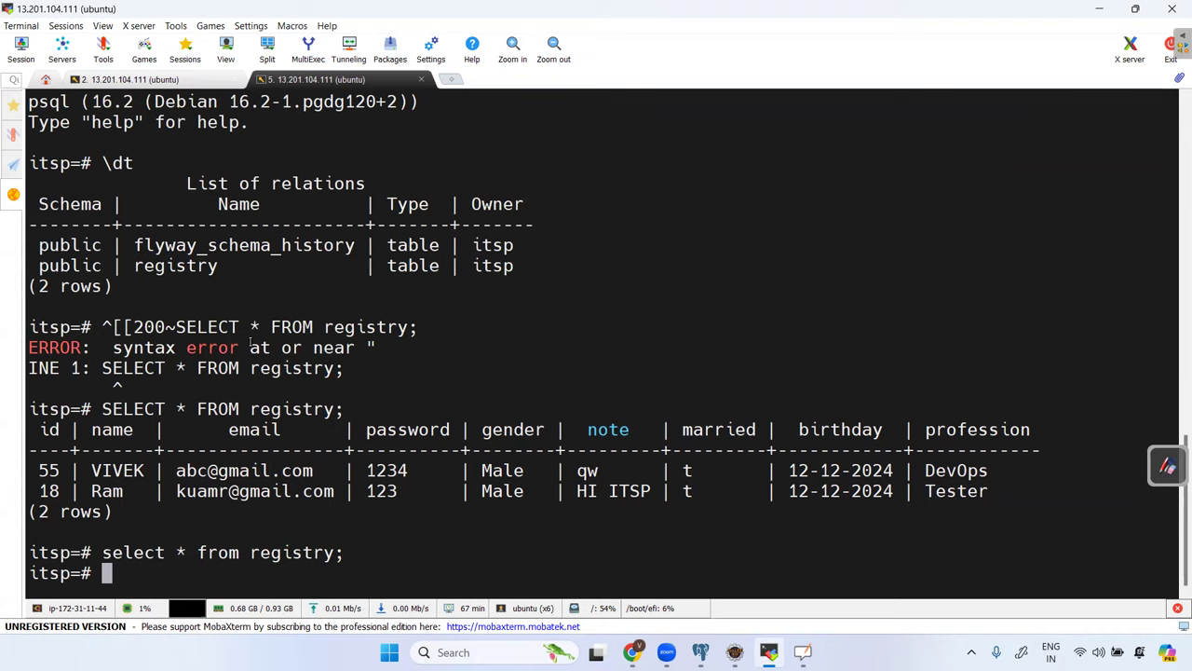
pyautogui.scroll(5, 420, 398)
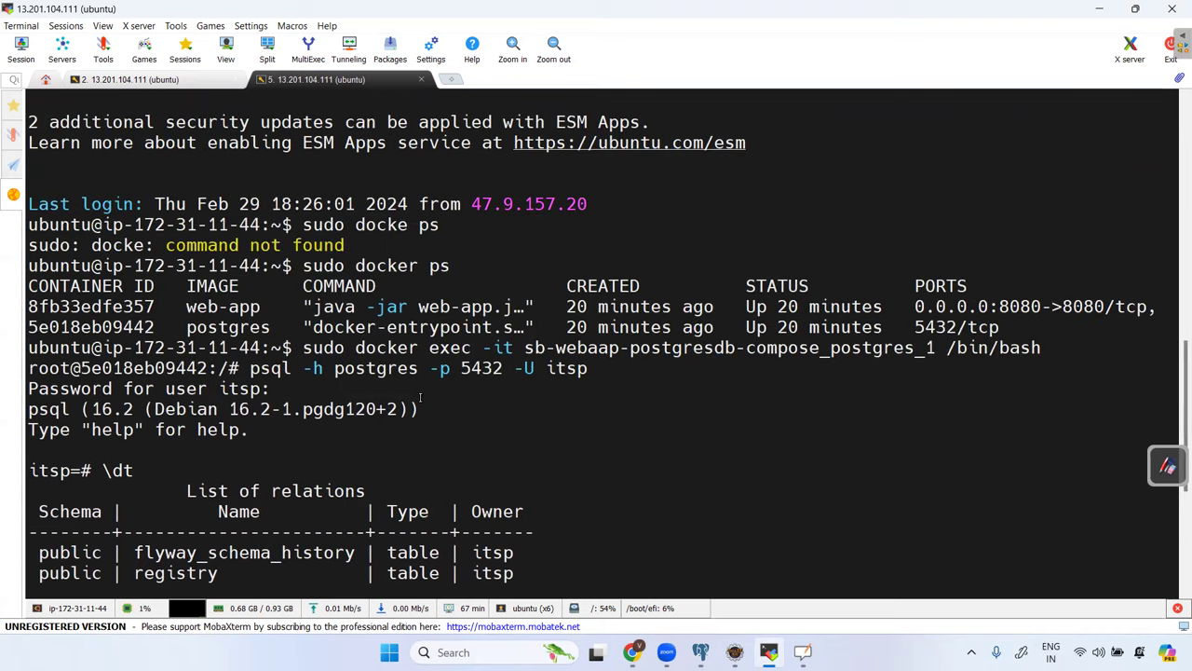
pyautogui.scroll(-3, 420, 398)
pyautogui.scroll(3, 420, 397)
pyautogui.hotkey('alt', 'shift', 't')
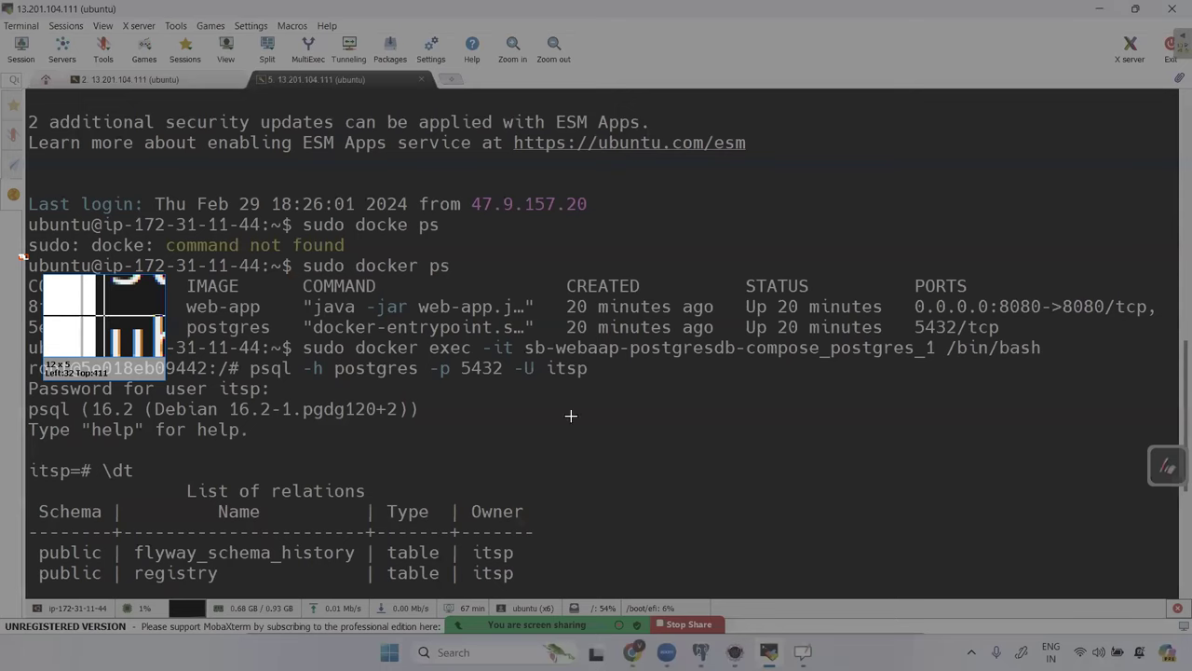
pyautogui.moveTo(19, 255); pyautogui.dragTo(1163, 361)
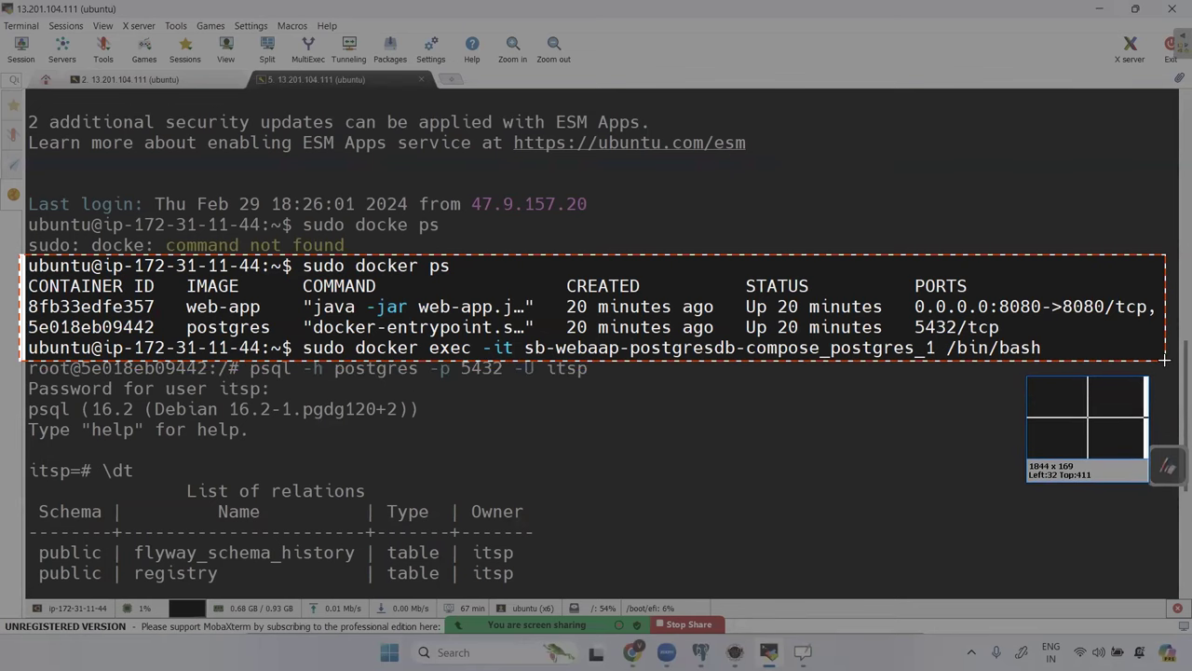
pyautogui.moveTo(592, 256); pyautogui.dragTo(590, 233)
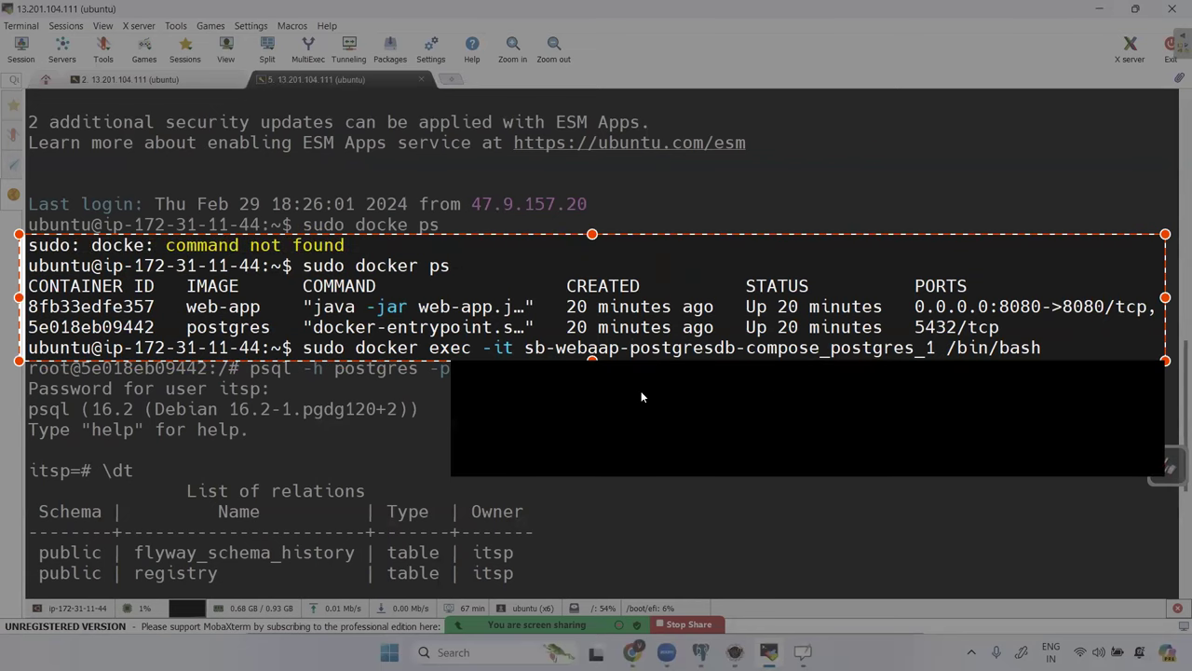
pyautogui.moveTo(296, 253); pyautogui.dragTo(451, 276)
pyautogui.moveTo(183, 316); pyautogui.dragTo(279, 340)
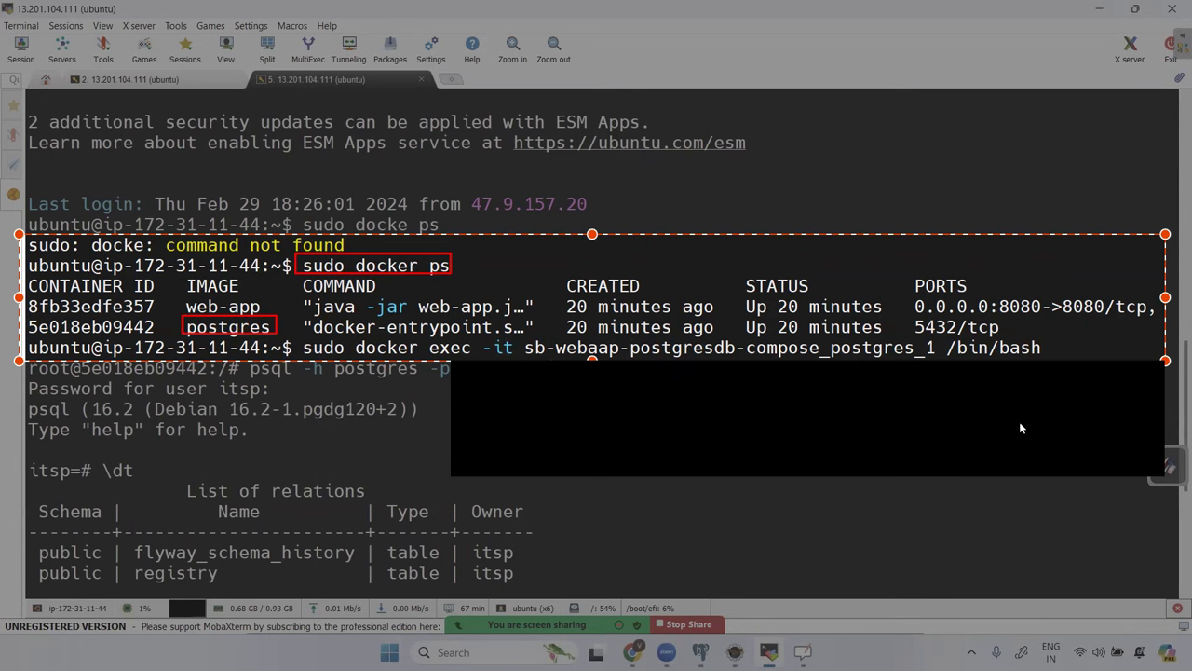
pyautogui.press('Escape')
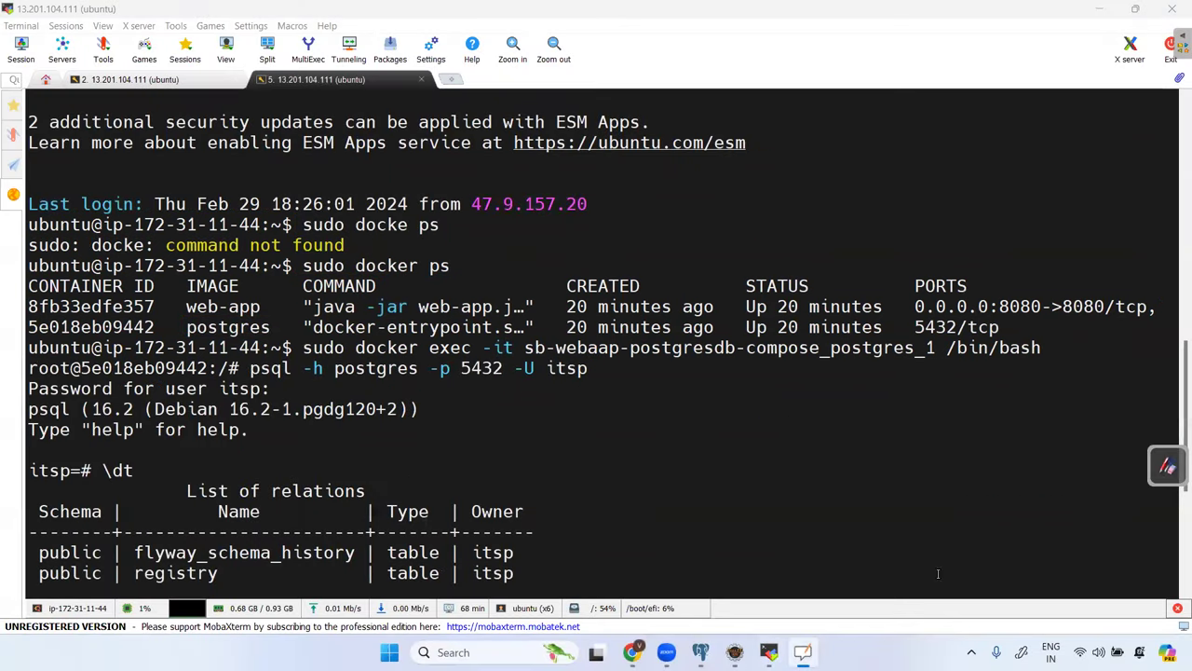
# Bring up the OpenBoard notes and page forward twice to the Employee Registration form slide
pyautogui.click(1168, 464)
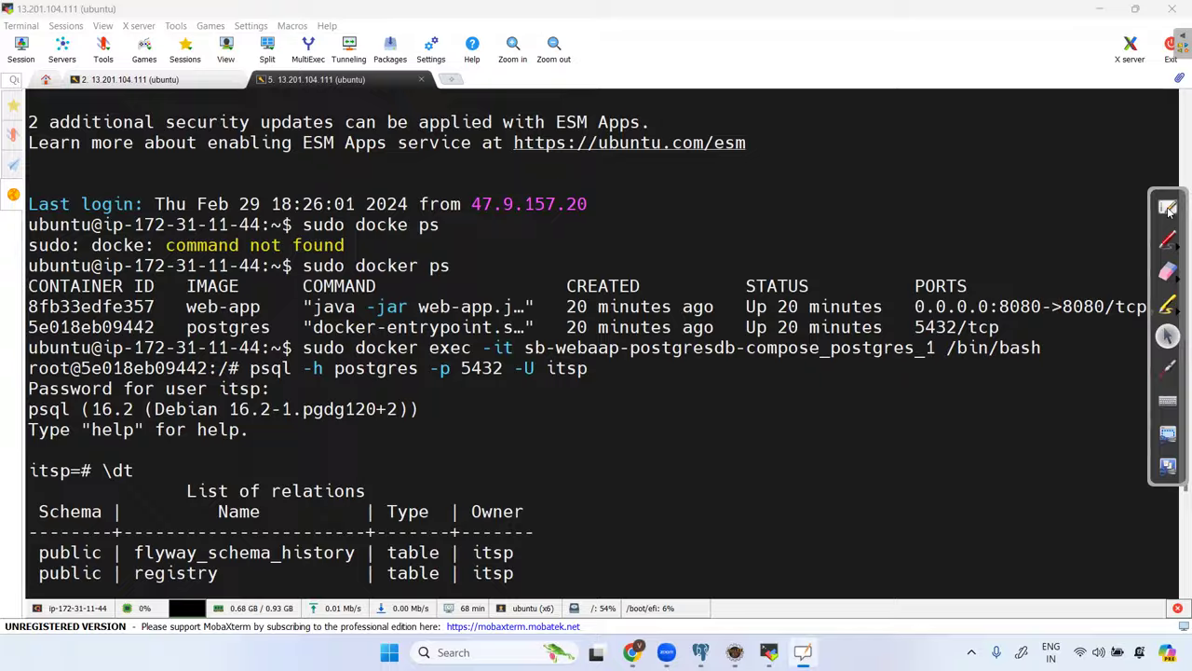
pyautogui.click(1168, 209)
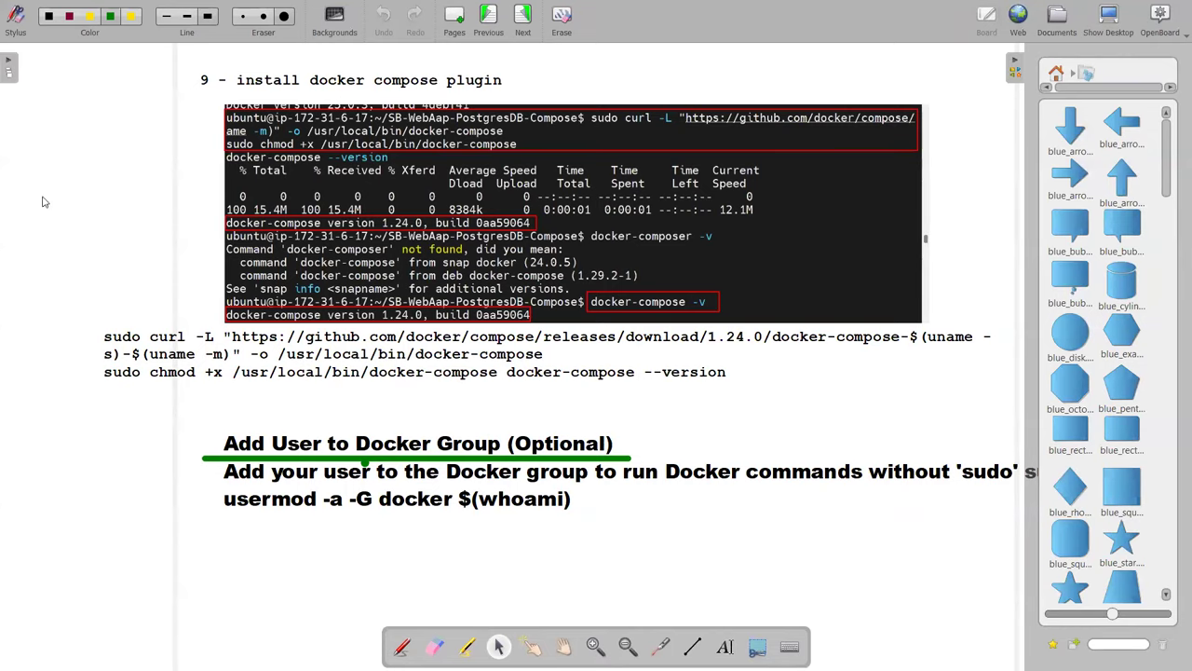
pyautogui.scroll(-2, 457, 471)
pyautogui.scroll(2, 490, 475)
pyautogui.click(729, 432)
pyautogui.press('pagedown')
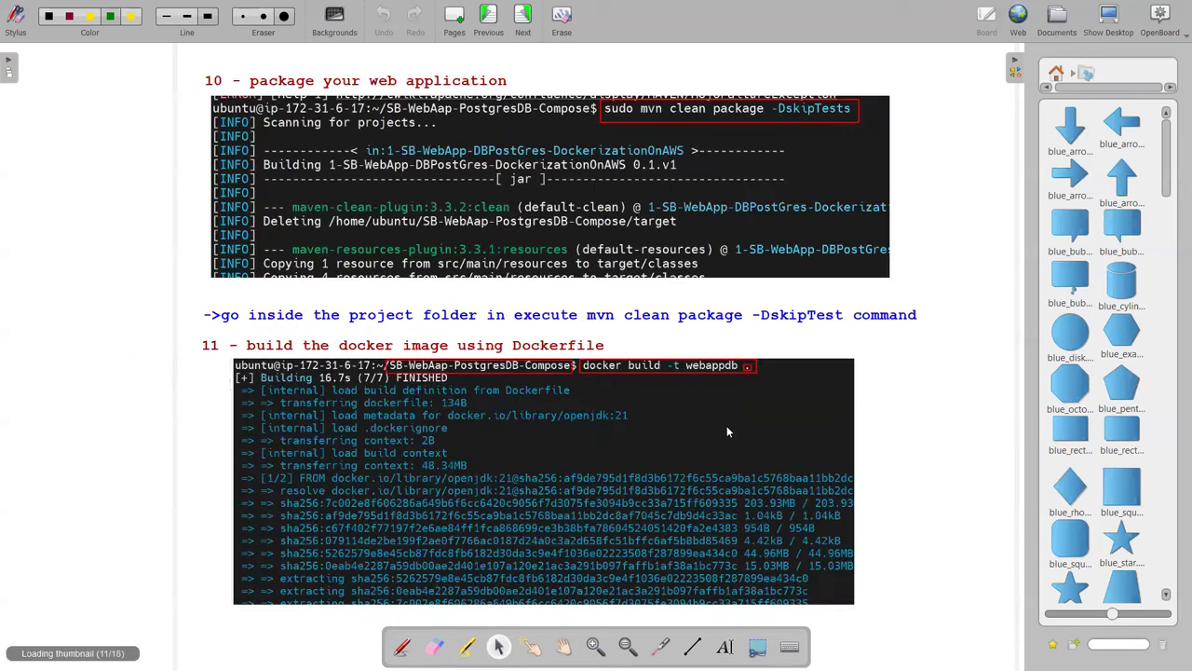
pyautogui.press('pagedown')
pyautogui.press('pagedown')
pyautogui.press('pagedown')
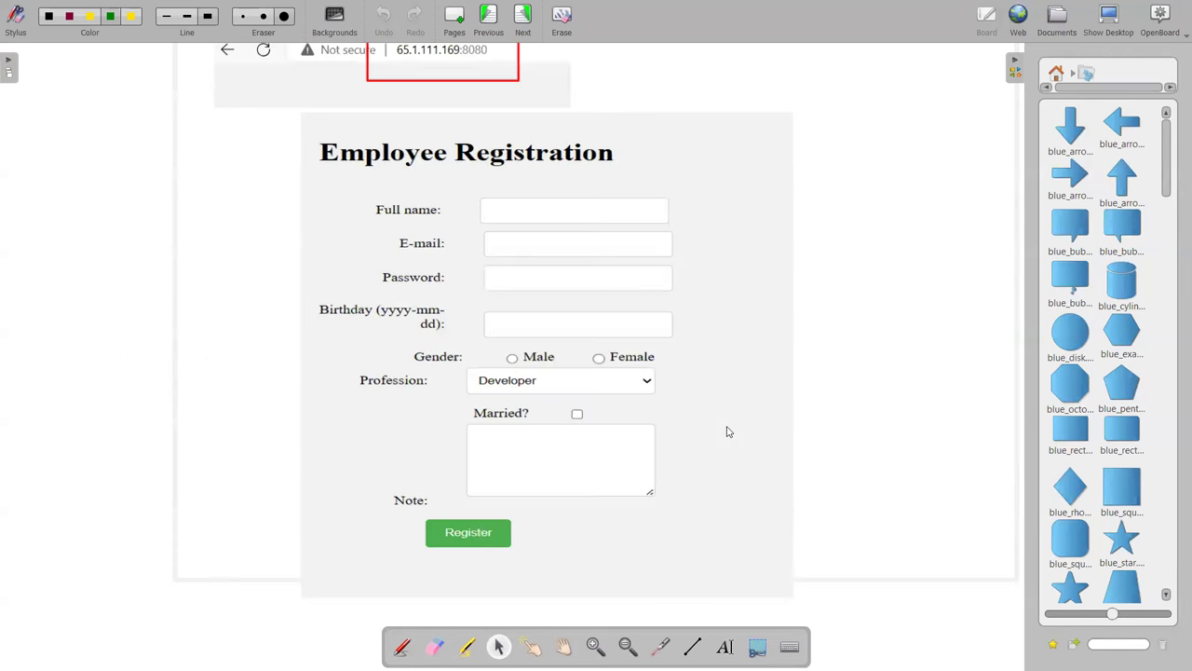
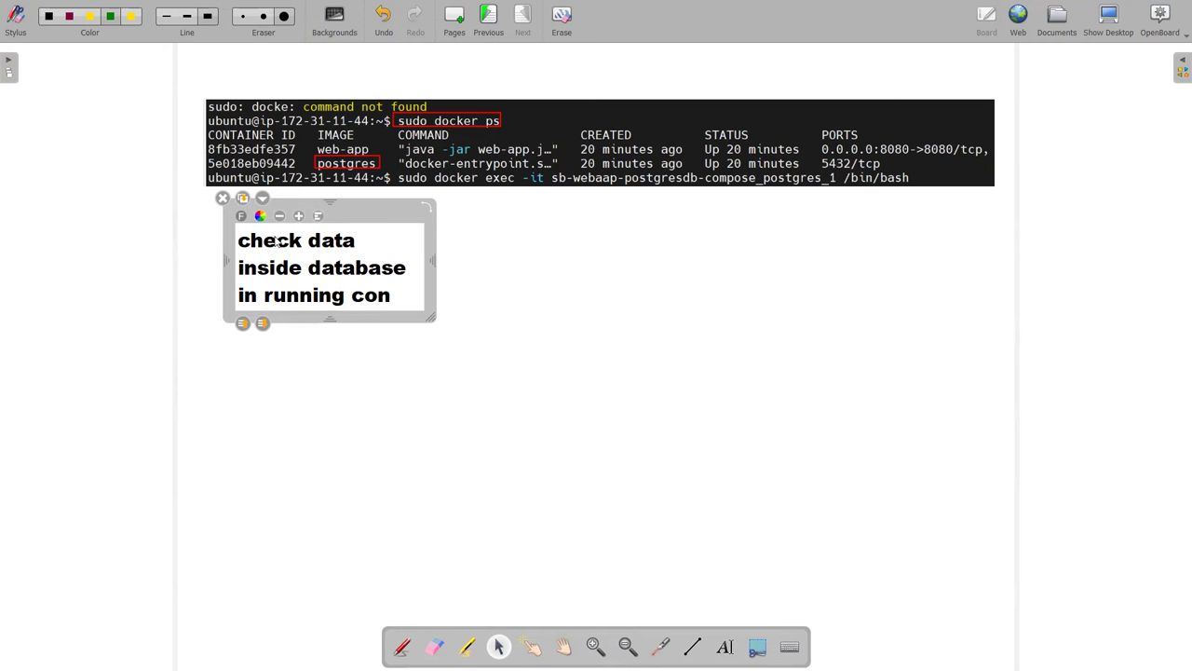
# Complete the note as 'check data inside database in running container using some cmd' and widen it to one line
pyautogui.write('iner')
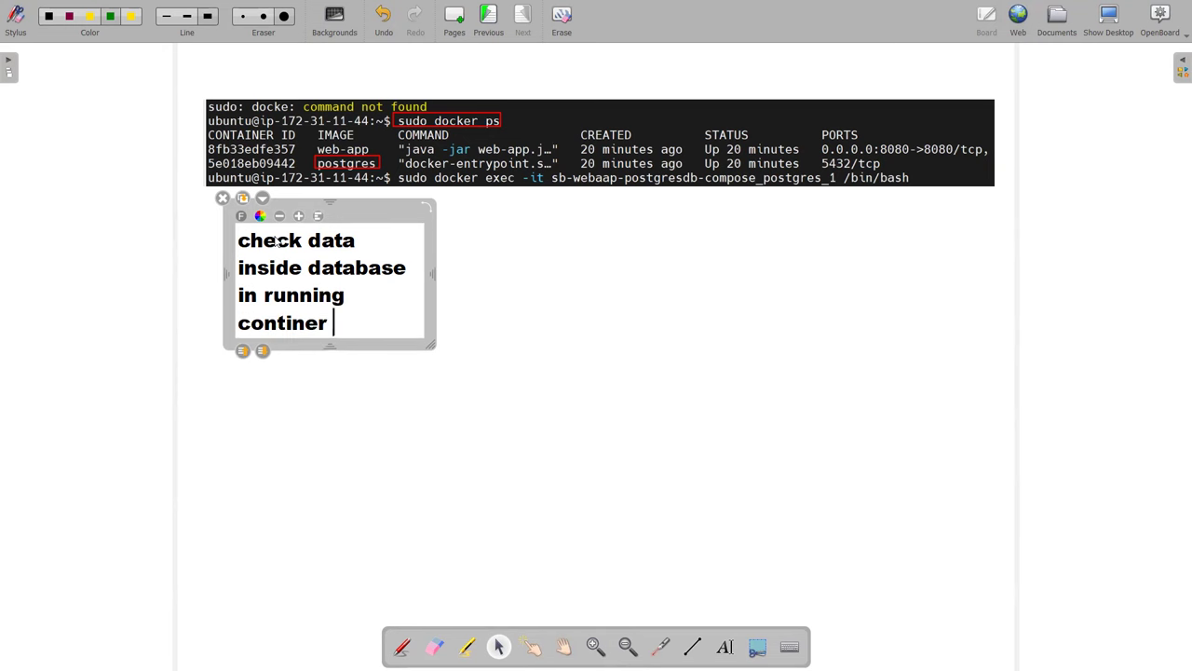
pyautogui.press('BackSpace')
pyautogui.press('BackSpace')
pyautogui.press('BackSpace')
pyautogui.press('BackSpace')
pyautogui.press('BackSpace')
pyautogui.write('ainer using some cmd')
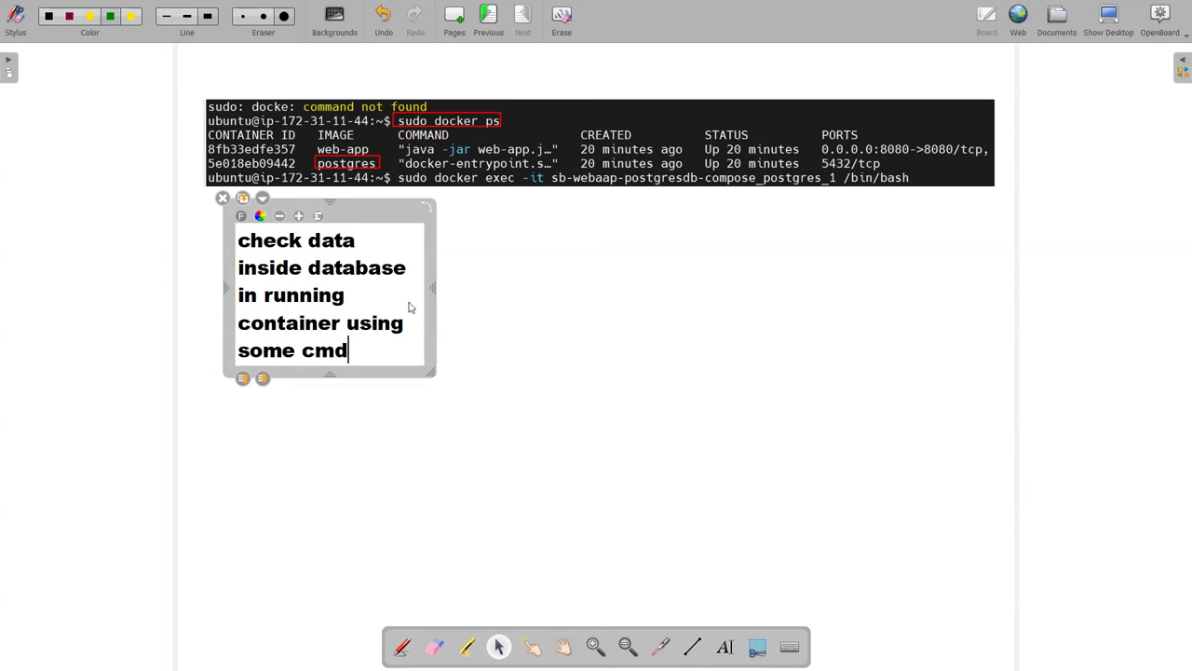
pyautogui.moveTo(433, 288); pyautogui.dragTo(994, 322)
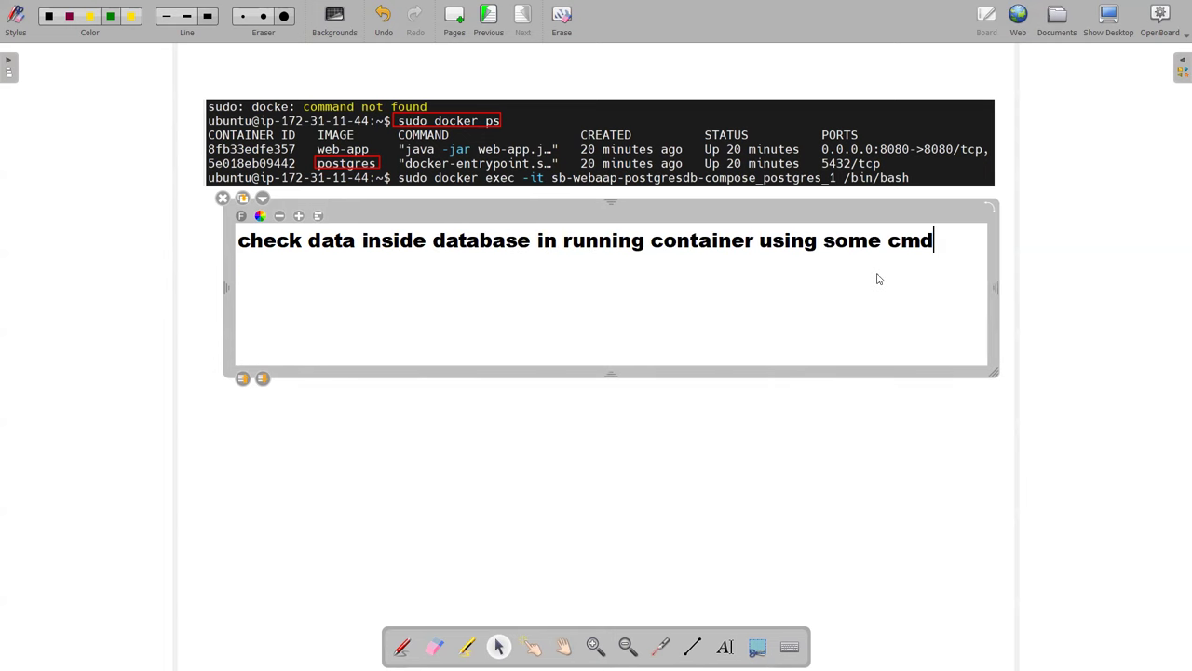
pyautogui.moveTo(696, 206); pyautogui.dragTo(673, 209)
# Colour the whole note dark red (#aa0000), then reveal the desktop
pyautogui.tripleClick(678, 244)
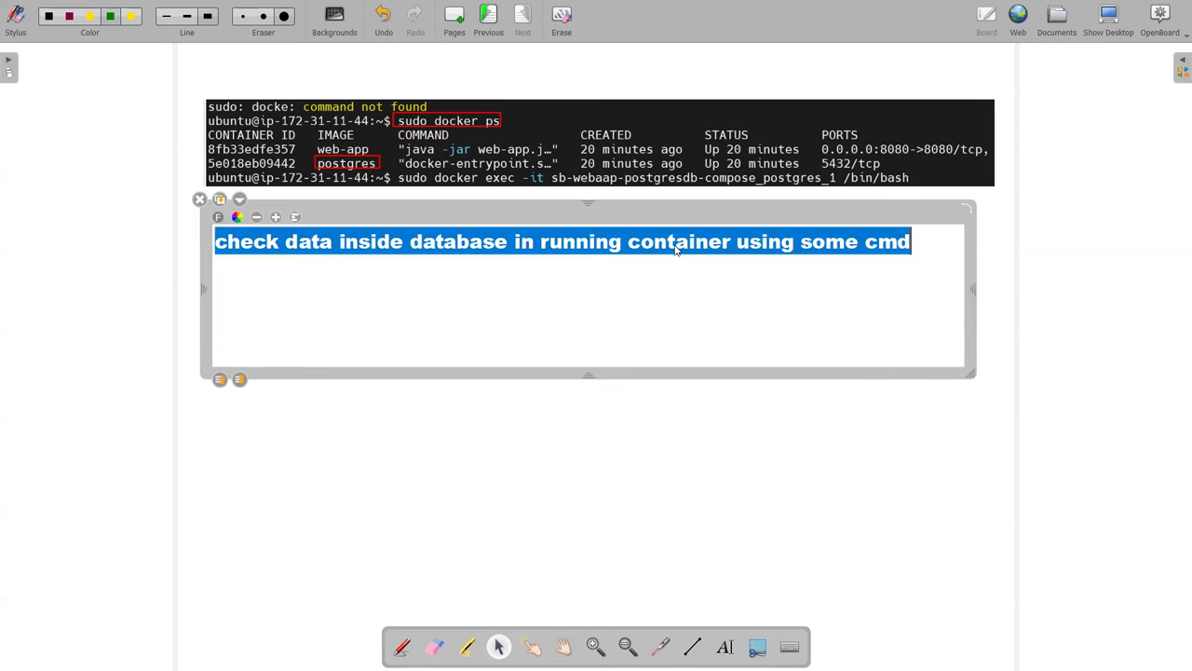
pyautogui.click(238, 217)
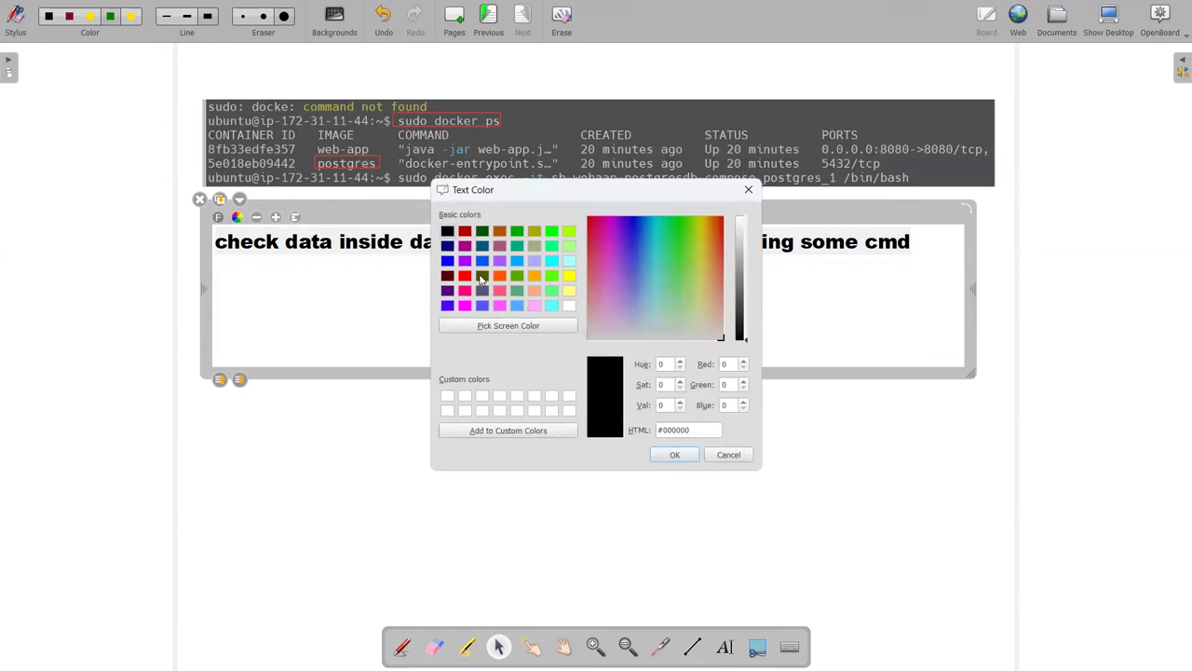
pyautogui.click(464, 231)
pyautogui.click(670, 455)
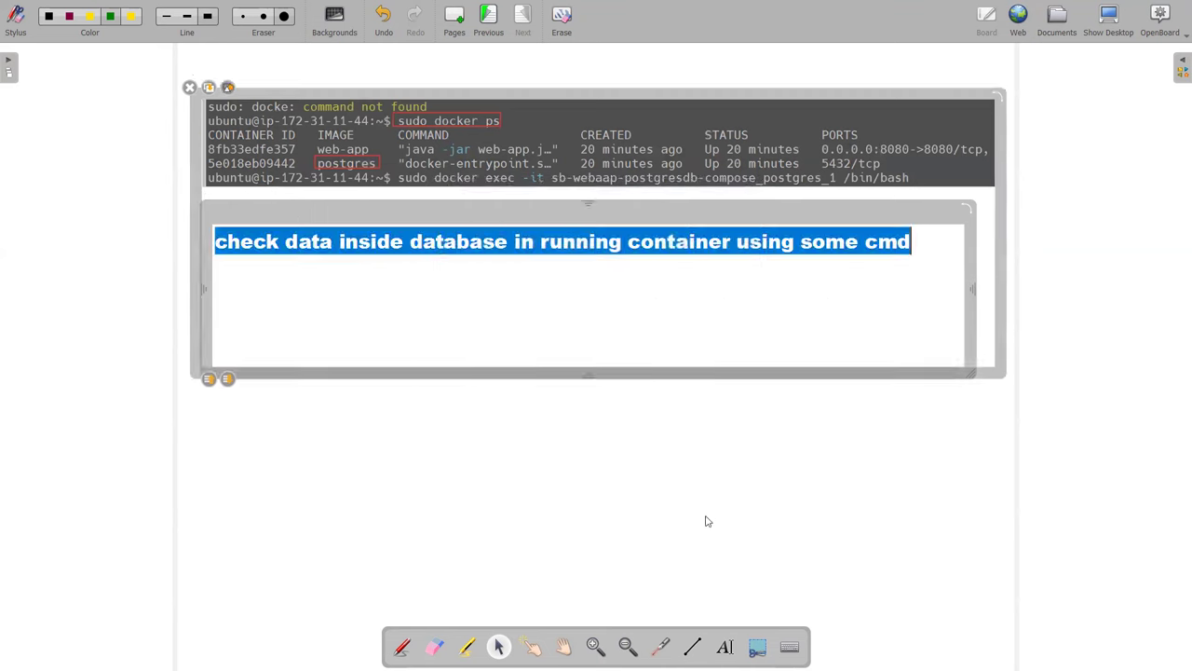
pyautogui.click(626, 437)
pyautogui.click(1118, 13)
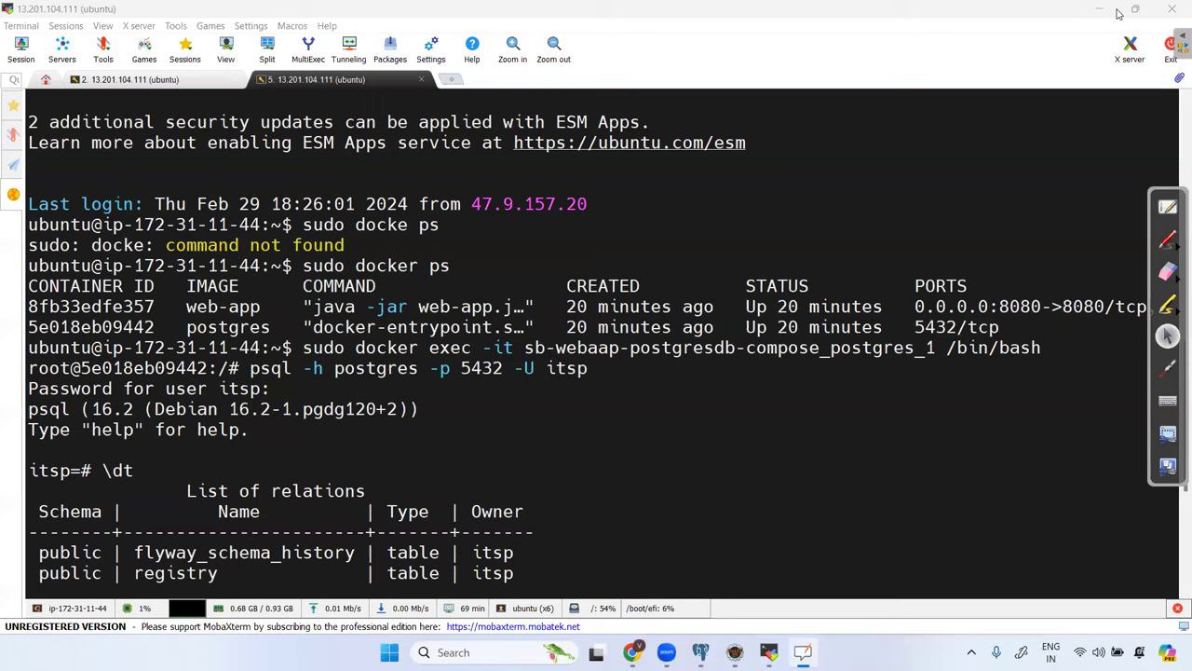
# Paste and run the registry SELECT query, then capture the psql session region
pyautogui.rightClick(352, 410)
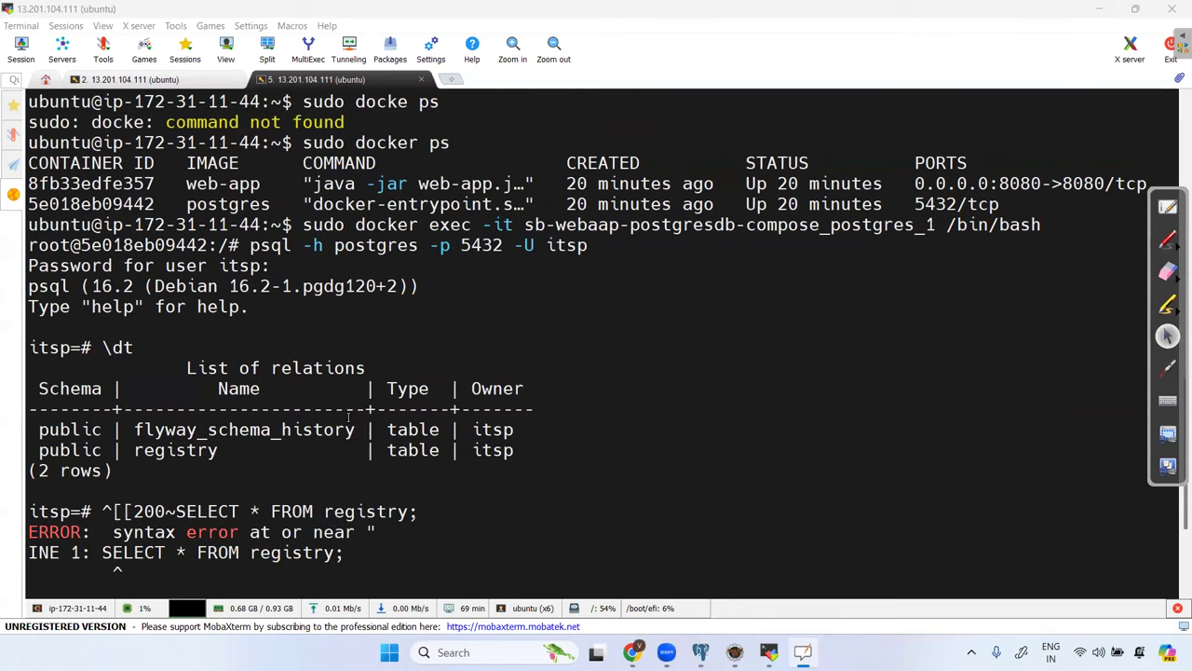
pyautogui.press('Print')
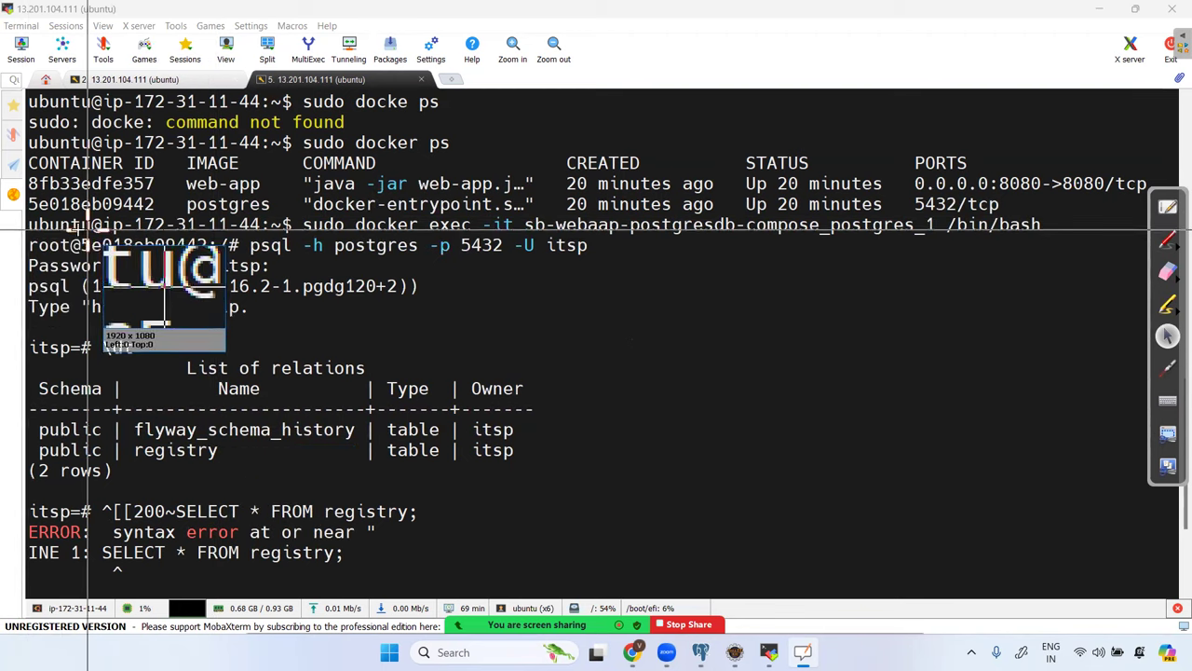
pyautogui.moveTo(26, 225); pyautogui.dragTo(890, 489)
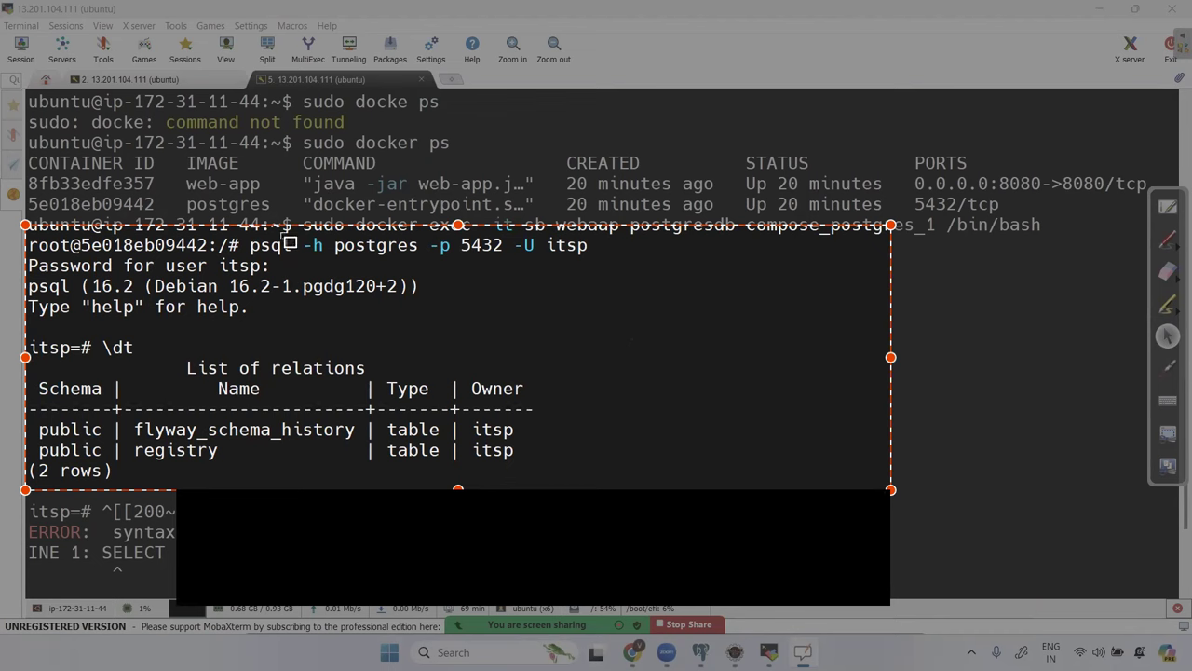
# Box the psql connection command in red and label postgres 'container running name'
pyautogui.moveTo(242, 232)
pyautogui.mouseDown()
pyautogui.moveTo(270, 253)
pyautogui.moveTo(667, 278)
pyautogui.mouseUp()
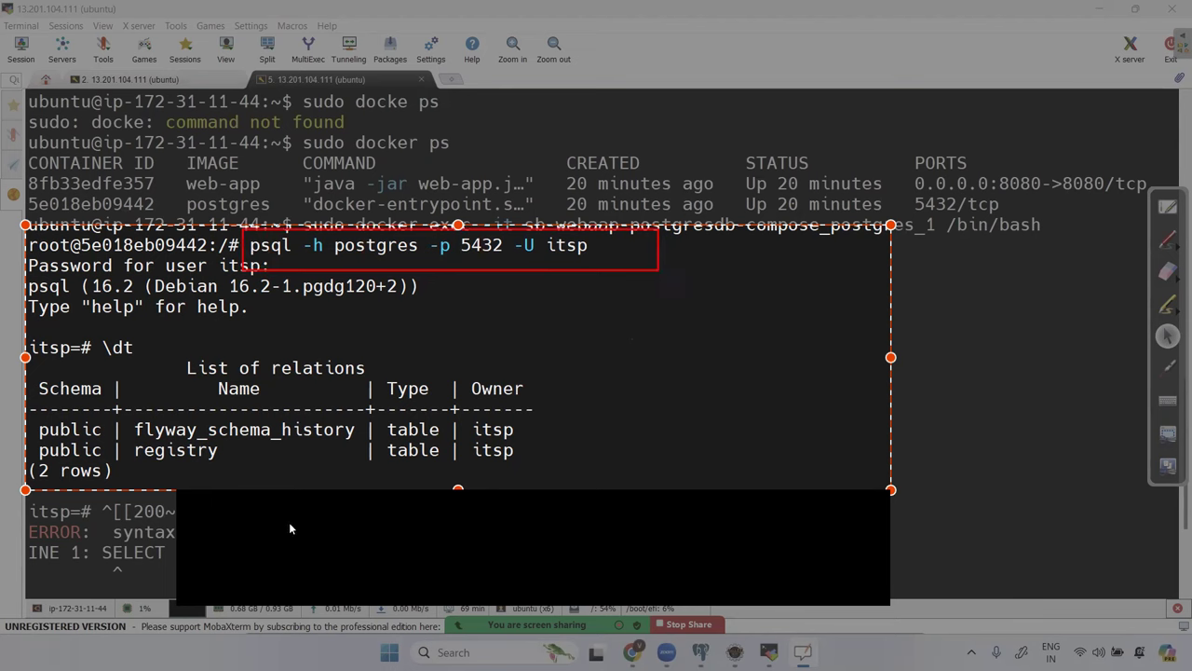
pyautogui.moveTo(368, 257); pyautogui.dragTo(443, 308)
pyautogui.click(416, 318)
pyautogui.write('cont')
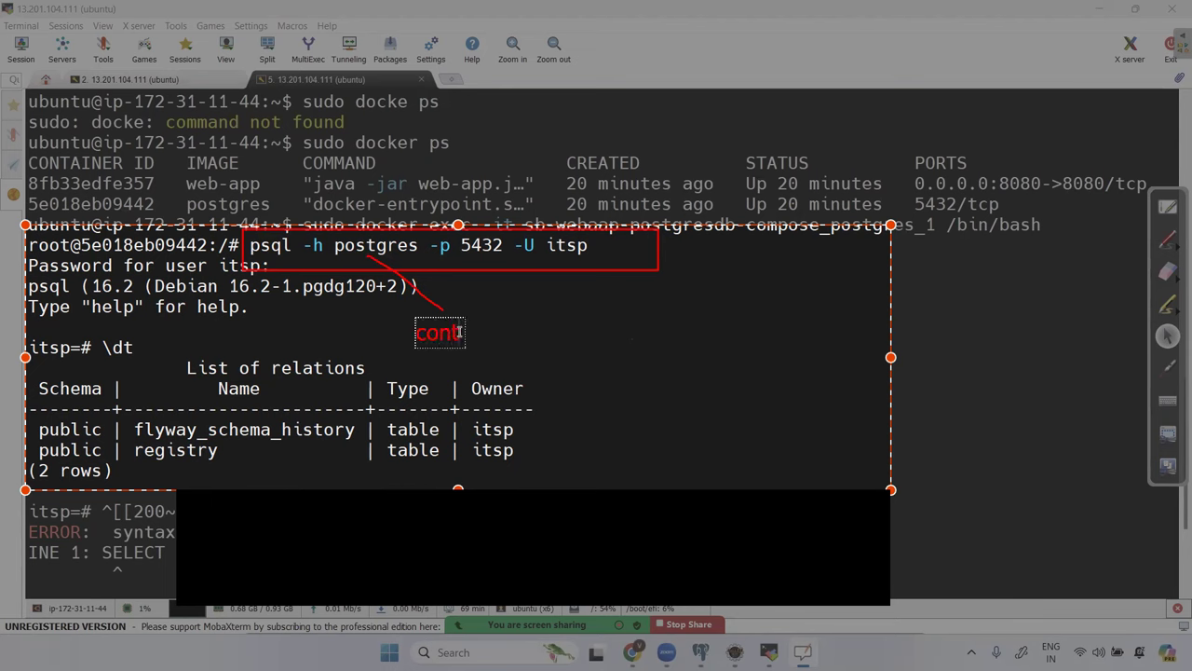
pyautogui.write('ainer running name')
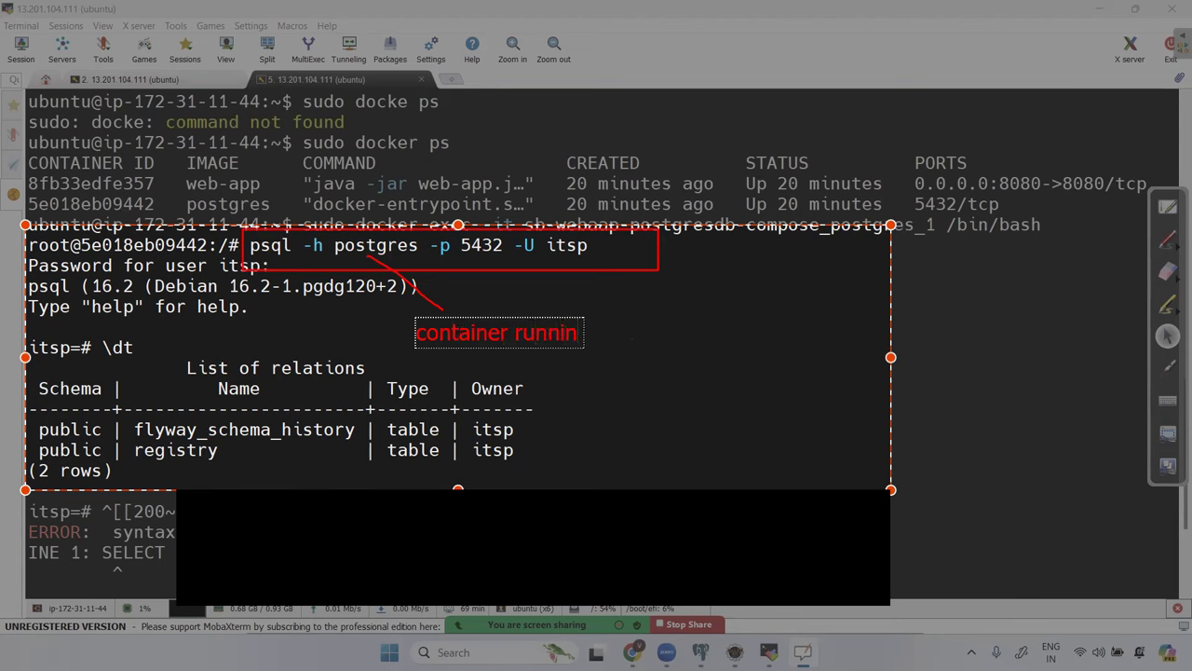
pyautogui.click(724, 383)
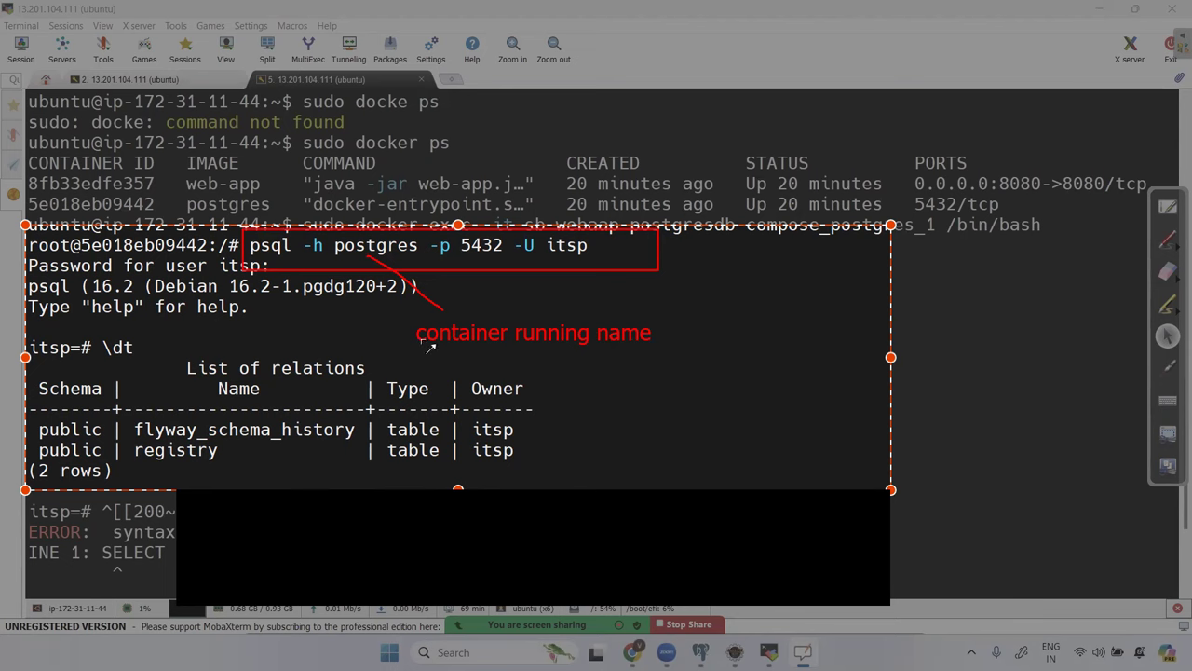
# Add red arrows labelled 'port no.' and 'user name' to the connection command
pyautogui.moveTo(499, 258)
pyautogui.mouseDown()
pyautogui.moveTo(665, 332)
pyautogui.moveTo(641, 296)
pyautogui.moveTo(522, 300)
pyautogui.mouseUp()
pyautogui.click(492, 296)
pyautogui.write('port')
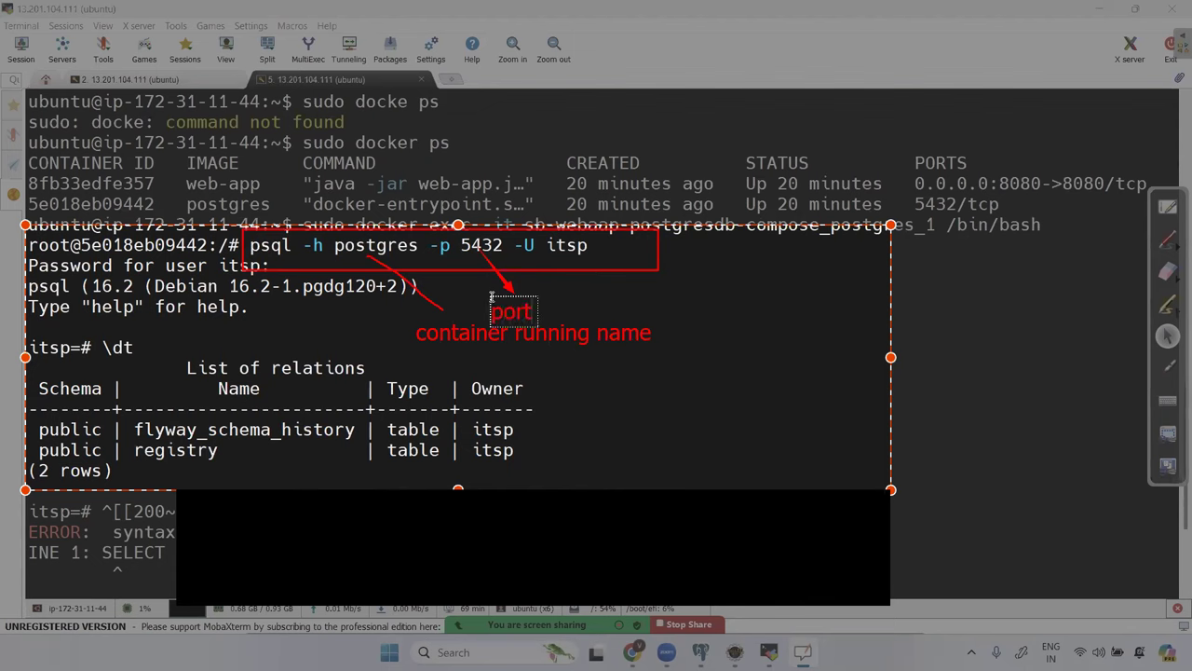
pyautogui.write(' no.')
pyautogui.click(554, 419)
pyautogui.moveTo(557, 262); pyautogui.dragTo(677, 300)
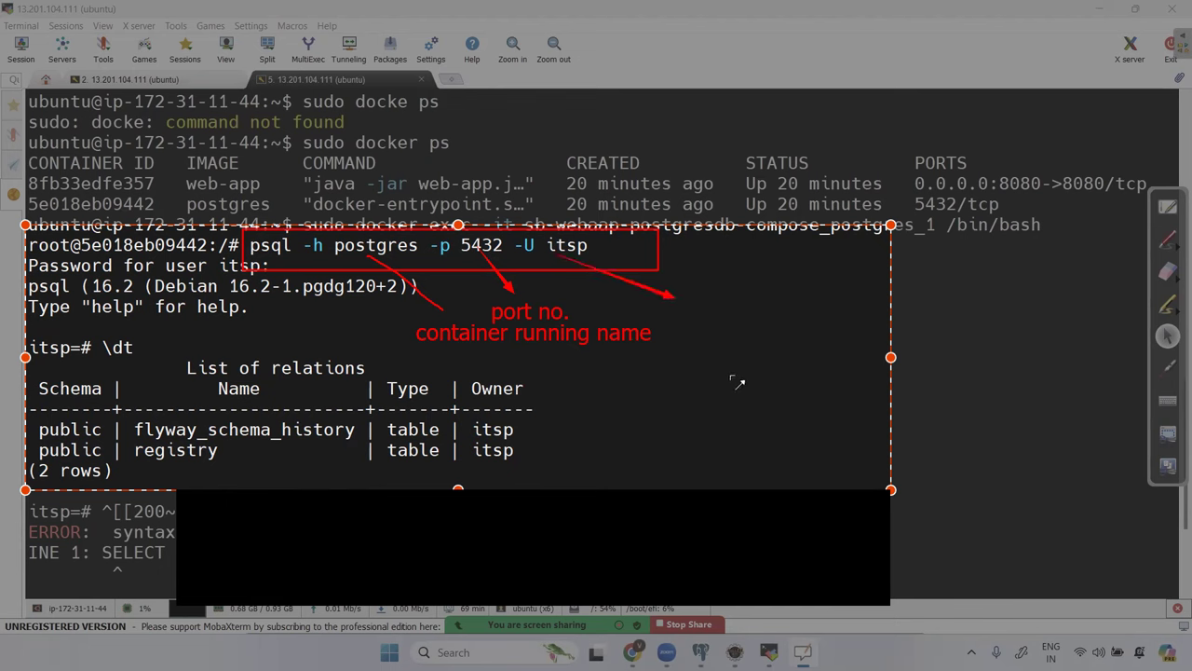
pyautogui.click(673, 319)
pyautogui.write('user name')
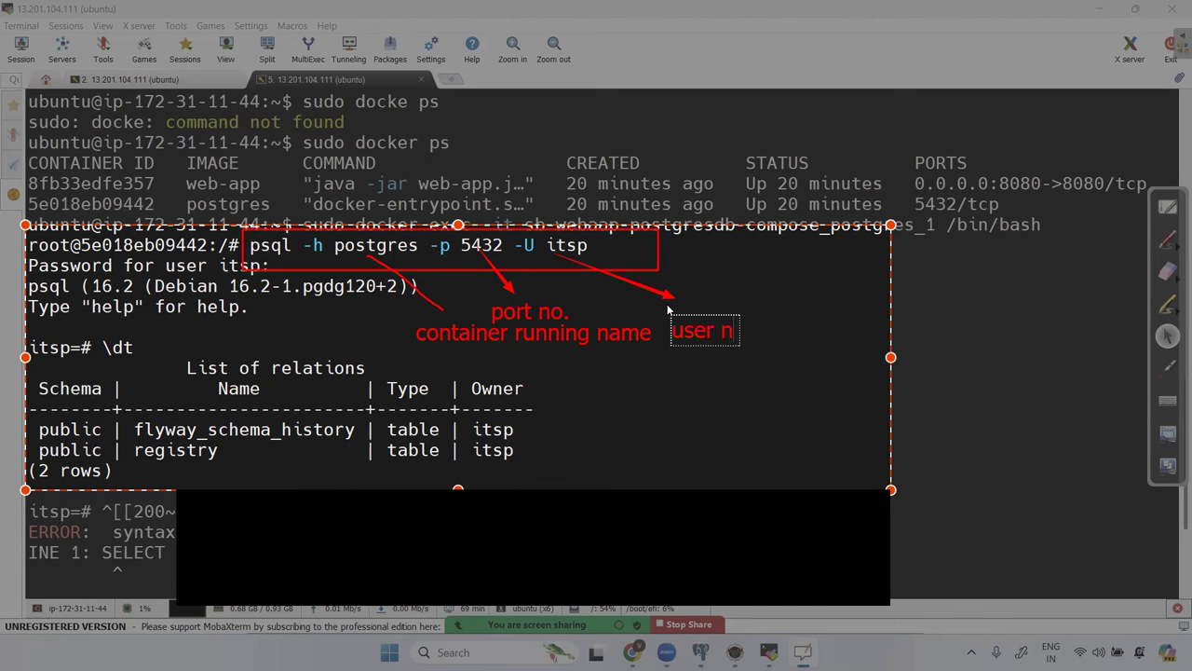
pyautogui.click(711, 397)
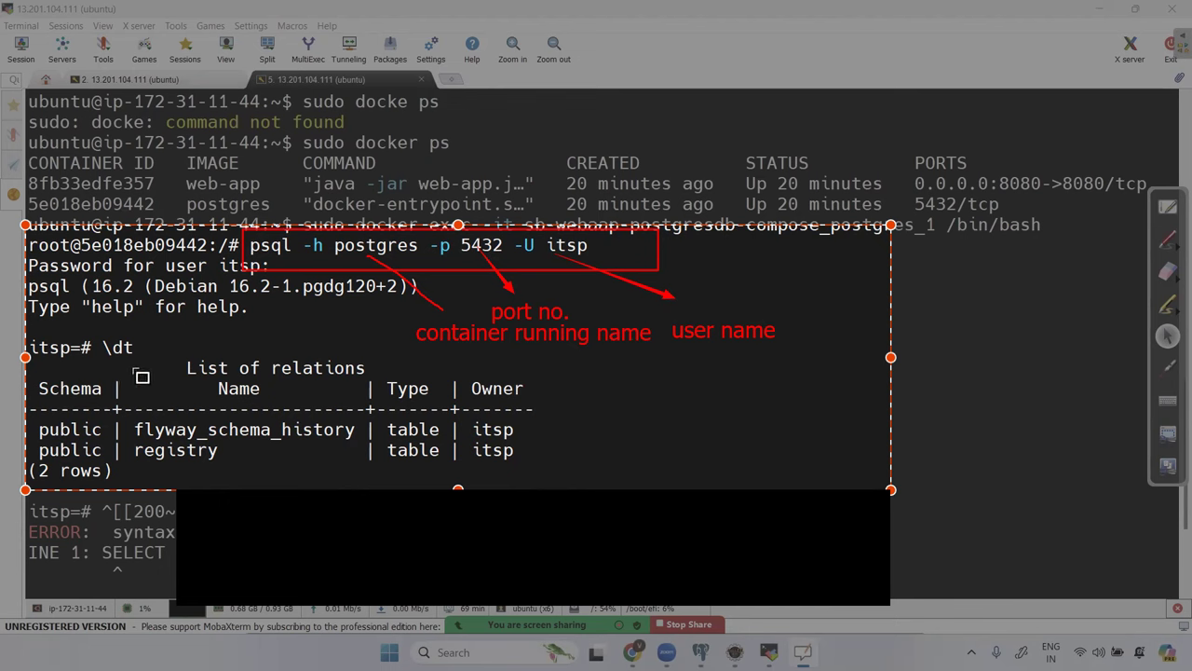
# Box the \dt command, password prompt and registry table row in red, then copy the capture
pyautogui.moveTo(31, 326); pyautogui.dragTo(137, 366)
pyautogui.moveTo(30, 255)
pyautogui.mouseDown()
pyautogui.moveTo(158, 276)
pyautogui.moveTo(277, 276)
pyautogui.mouseUp()
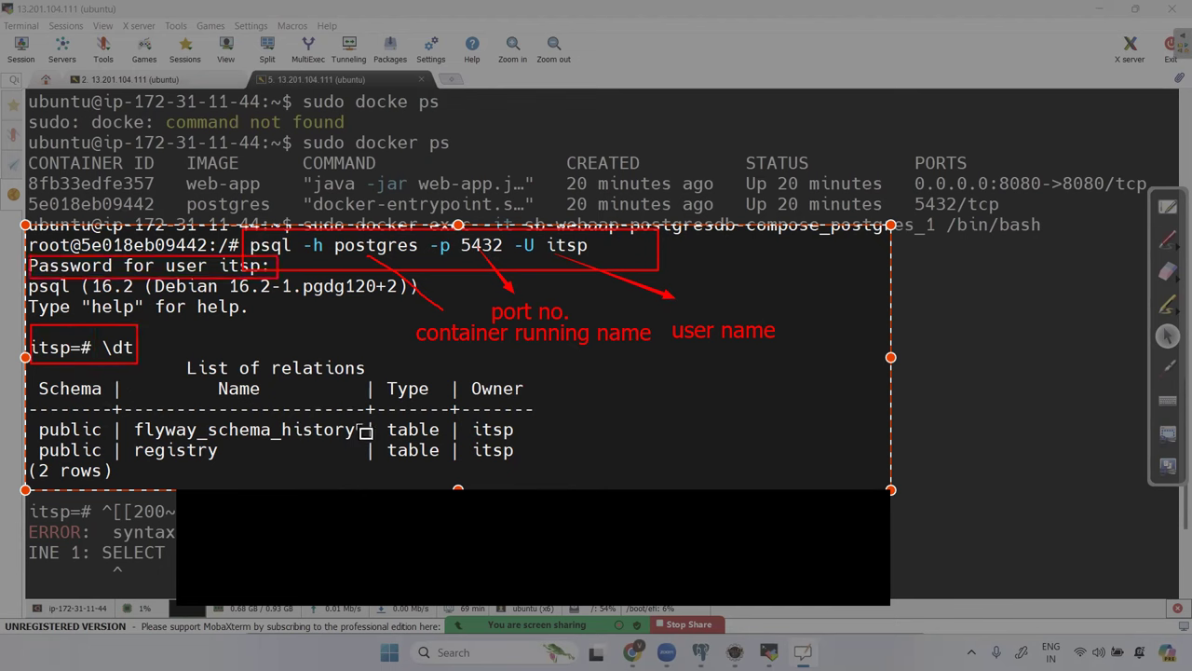
pyautogui.moveTo(38, 438)
pyautogui.mouseDown()
pyautogui.moveTo(222, 485)
pyautogui.moveTo(540, 478)
pyautogui.mouseUp()
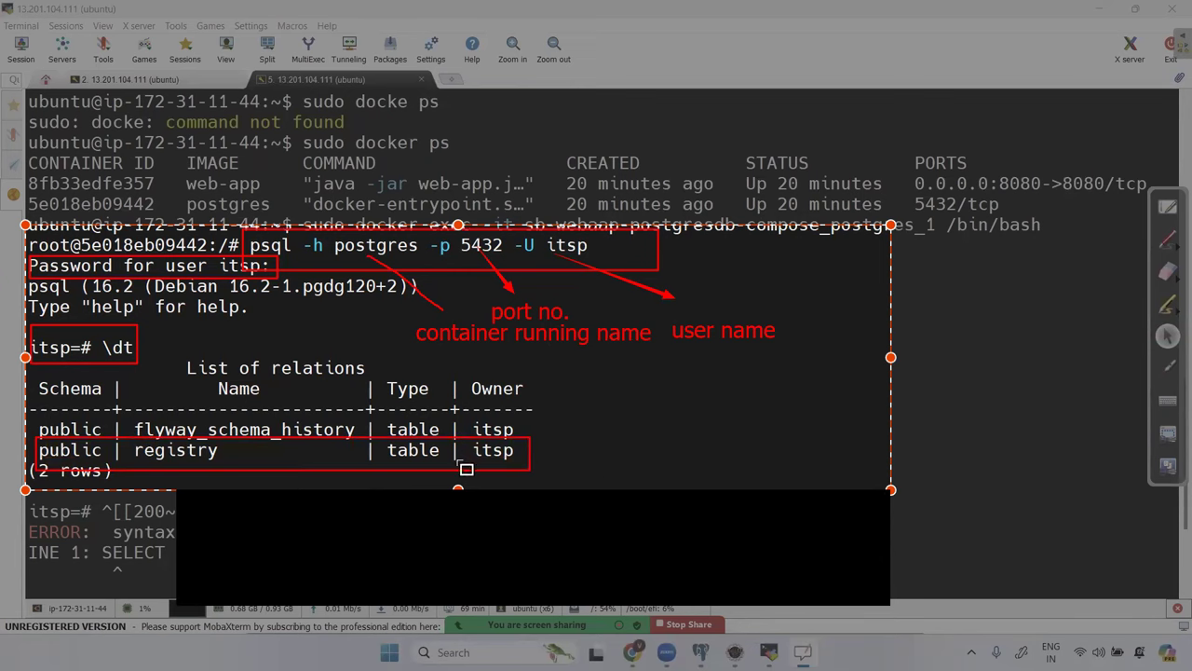
pyautogui.press('Escape')
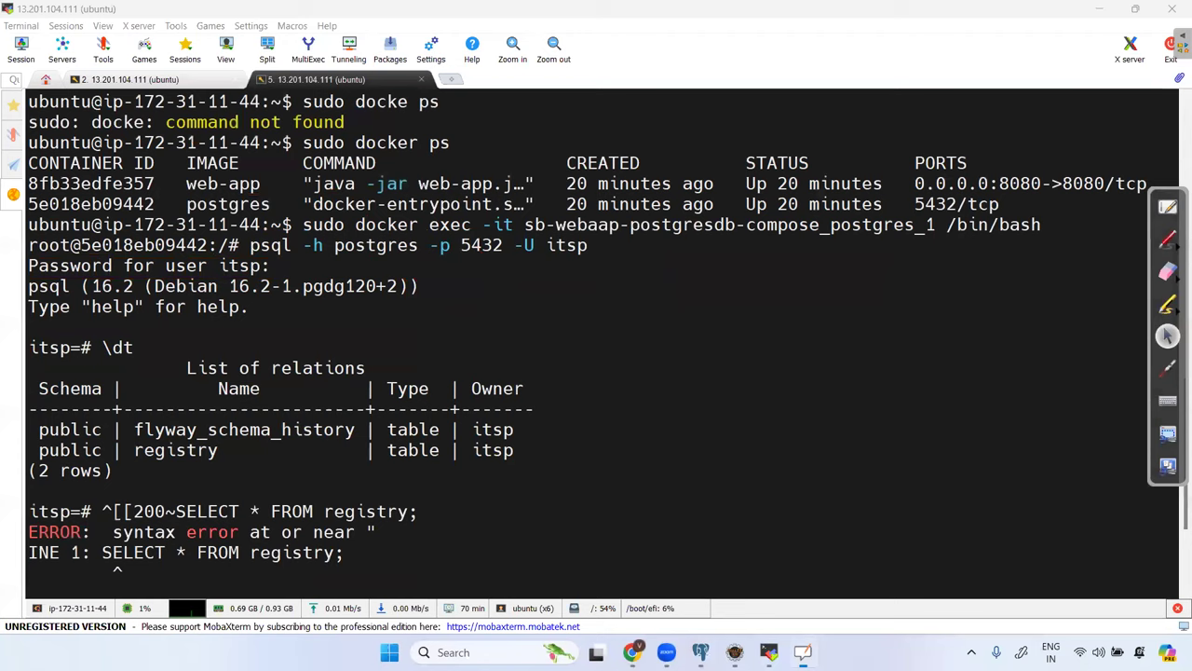
pyautogui.click(1169, 209)
# Paste the annotated psql screenshot, shrink it and place it under the 'check data' heading
pyautogui.hotkey('ctrl', 'v')
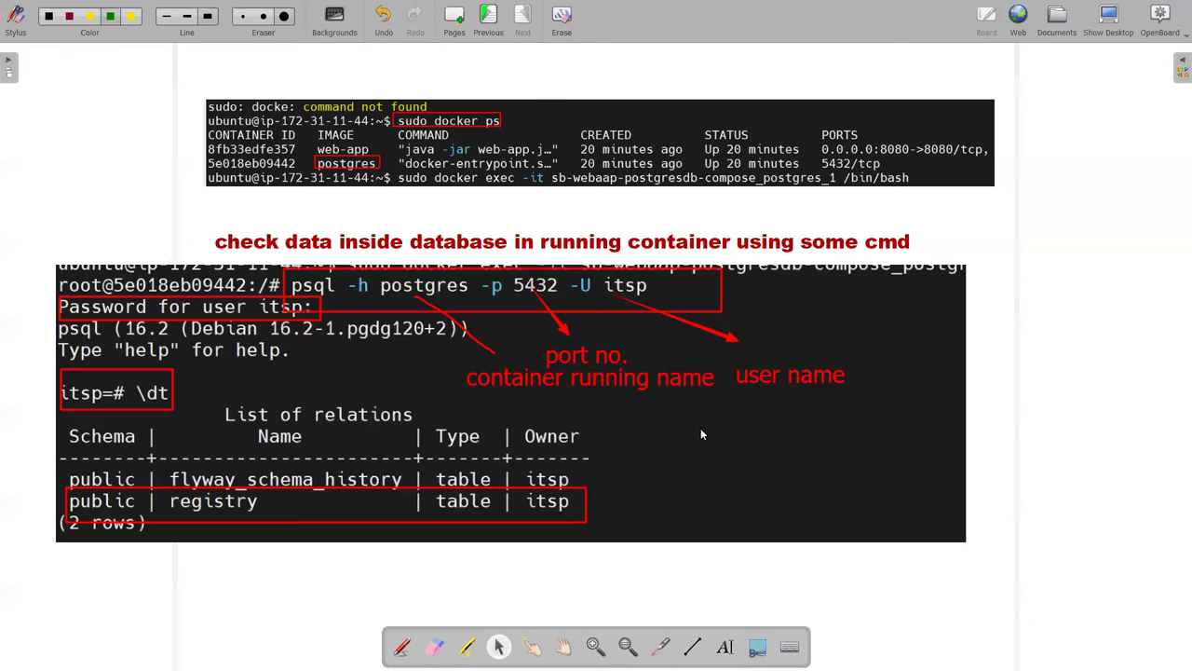
pyautogui.click(700, 428)
pyautogui.moveTo(977, 553); pyautogui.dragTo(818, 502)
pyautogui.moveTo(511, 253); pyautogui.dragTo(667, 263)
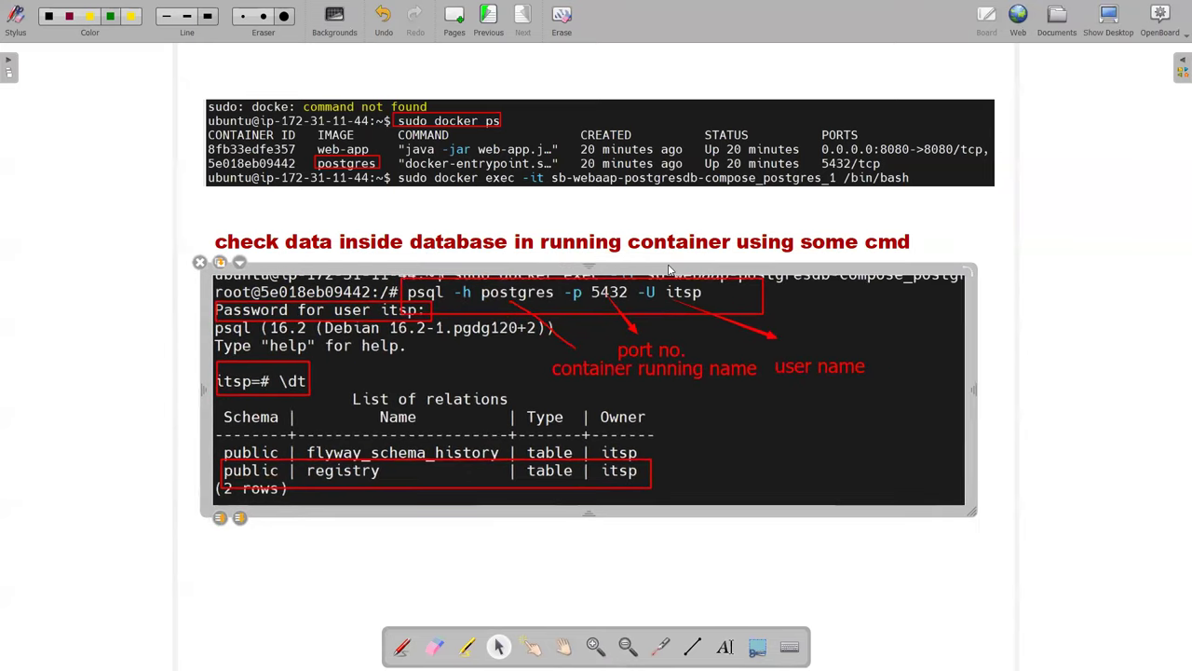
pyautogui.click(1006, 324)
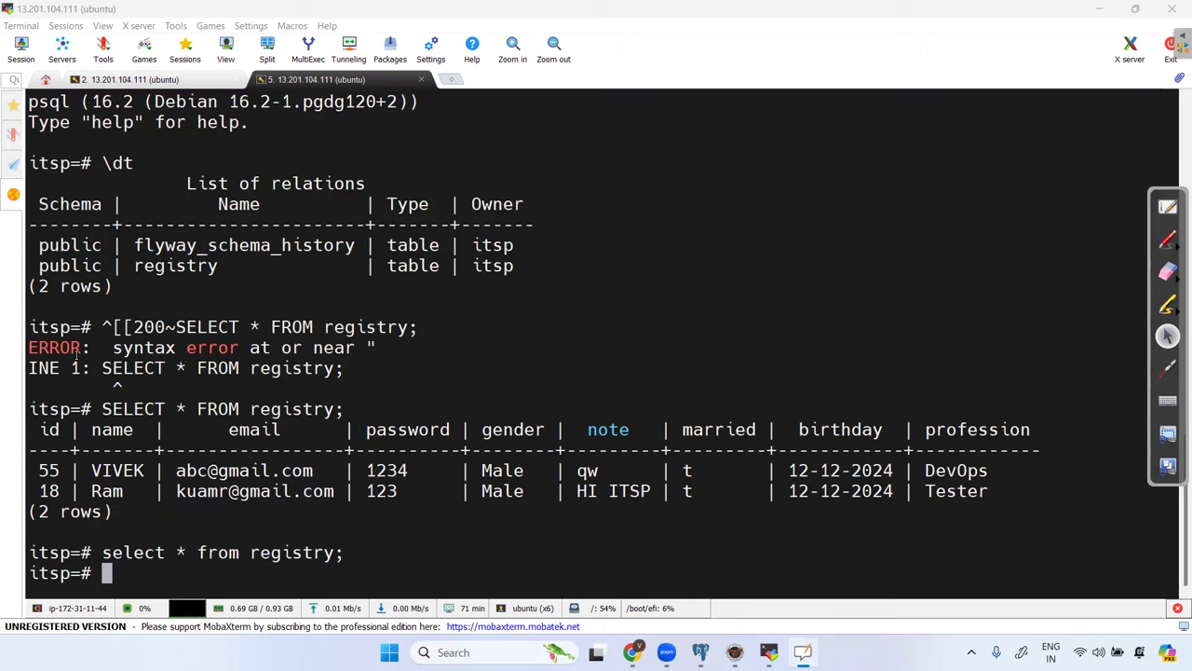
pyautogui.hotkey('alt', 'shift', 't')
# Capture the registry query result, boxing the SELECT line and id/name columns in red, and paste it
pyautogui.moveTo(24, 380); pyautogui.dragTo(1072, 534)
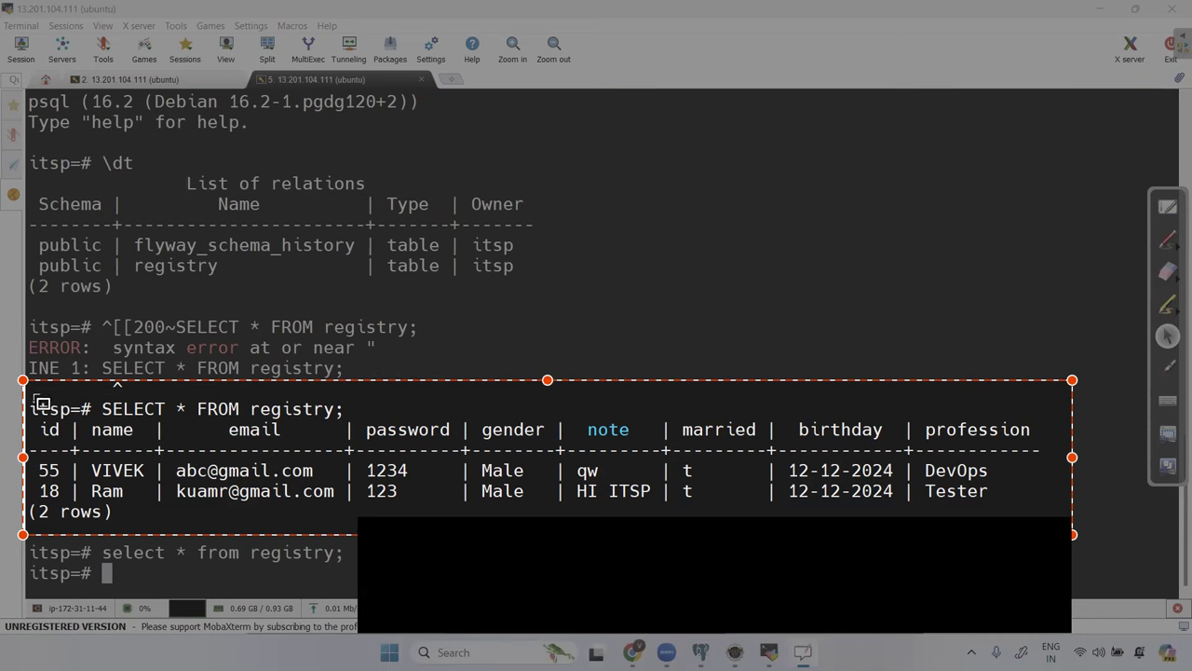
pyautogui.moveTo(25, 399); pyautogui.dragTo(356, 419)
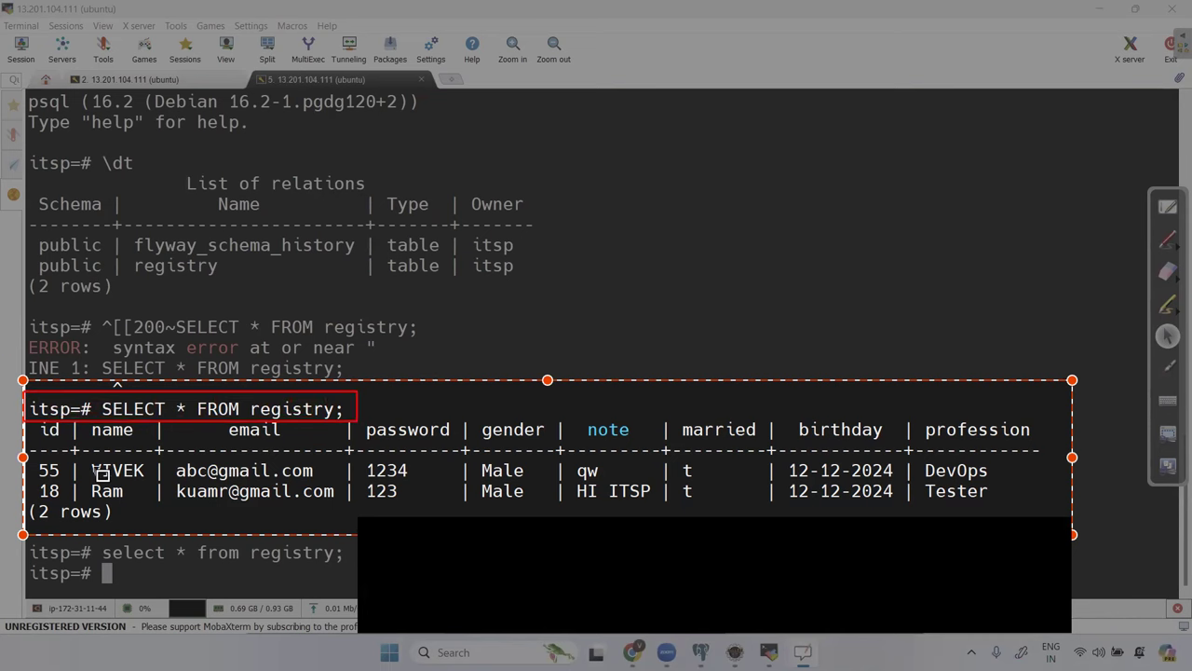
pyautogui.moveTo(37, 457); pyautogui.dragTo(159, 501)
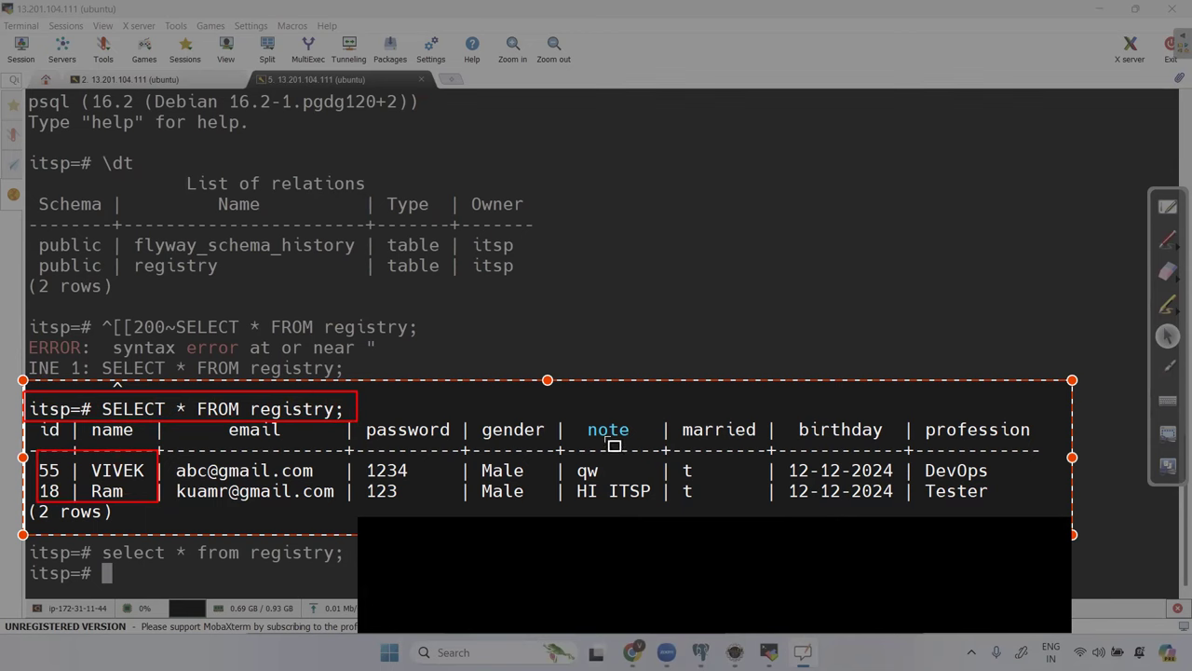
pyautogui.click(984, 558)
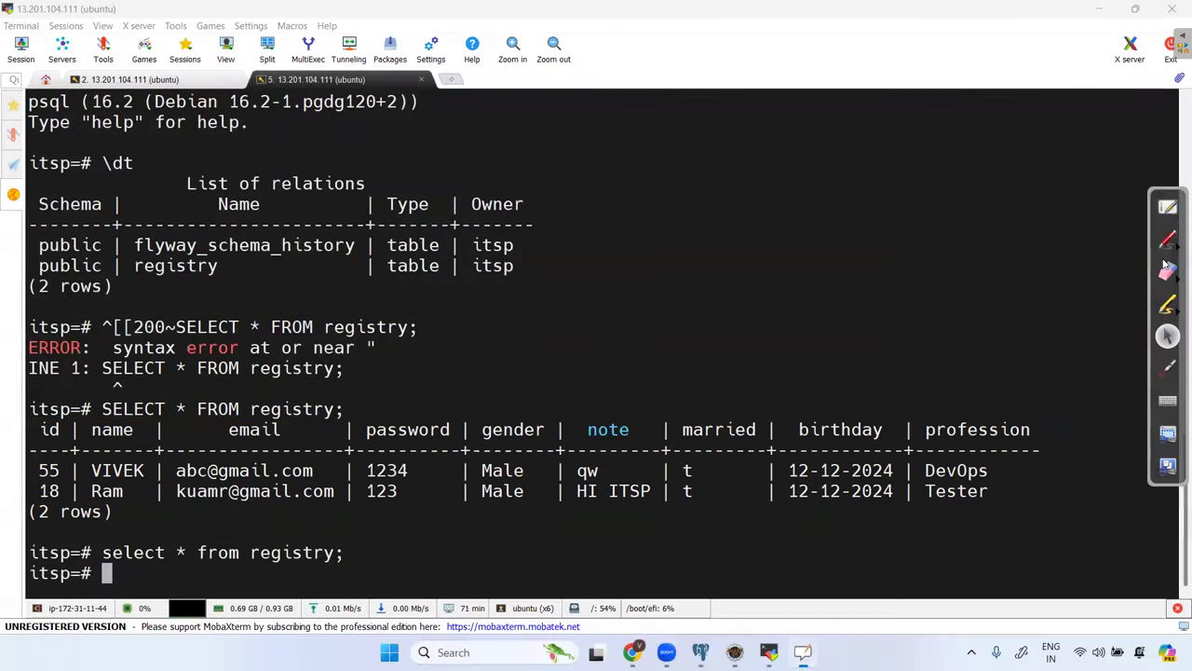
pyautogui.click(1167, 207)
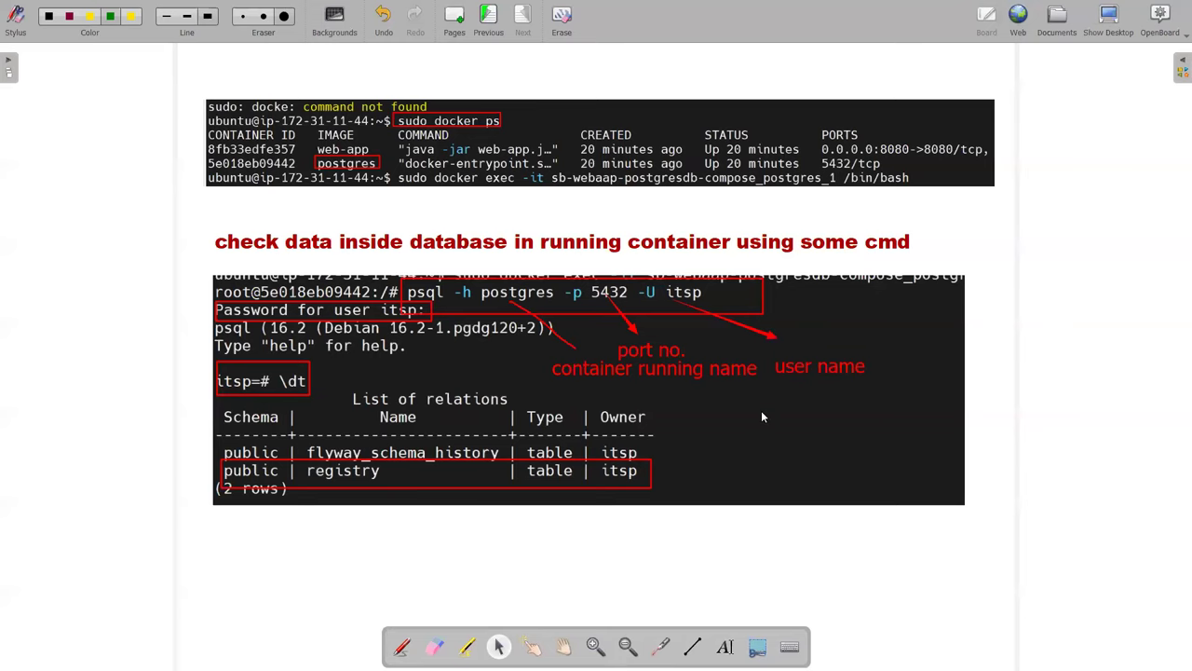
pyautogui.hotkey('ctrl', 'v')
# Shrink the registry query screenshot and arrange it below the psql screenshot, nudging the others into place
pyautogui.moveTo(642, 353); pyautogui.dragTo(583, 412)
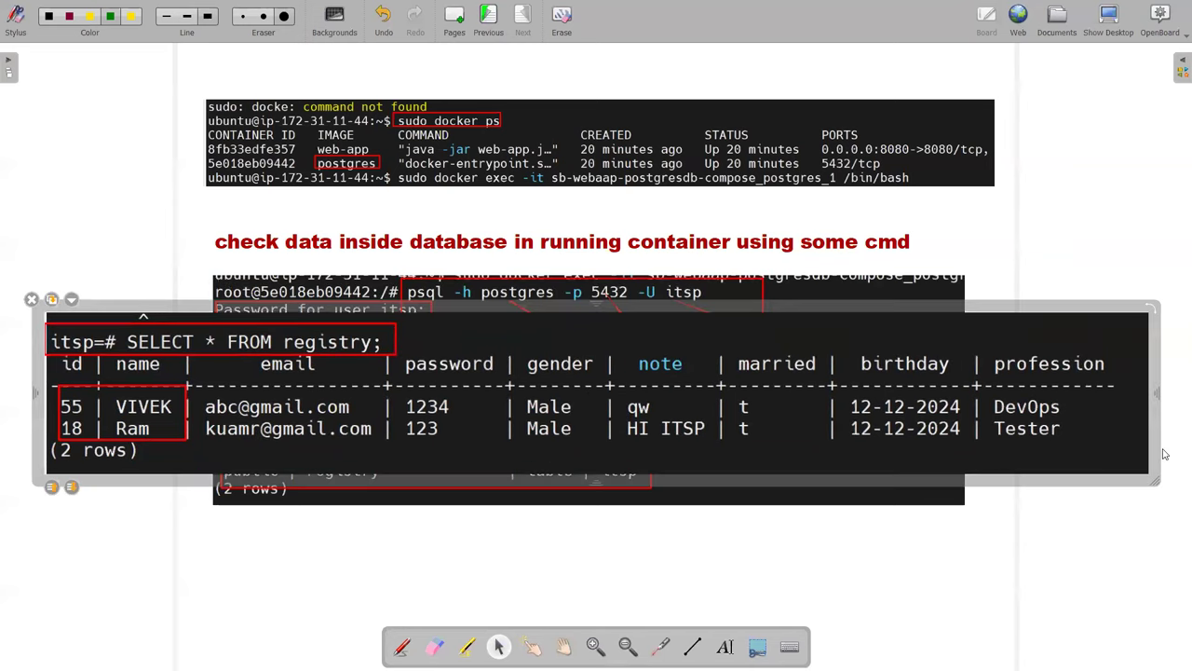
pyautogui.moveTo(1155, 480); pyautogui.dragTo(820, 432)
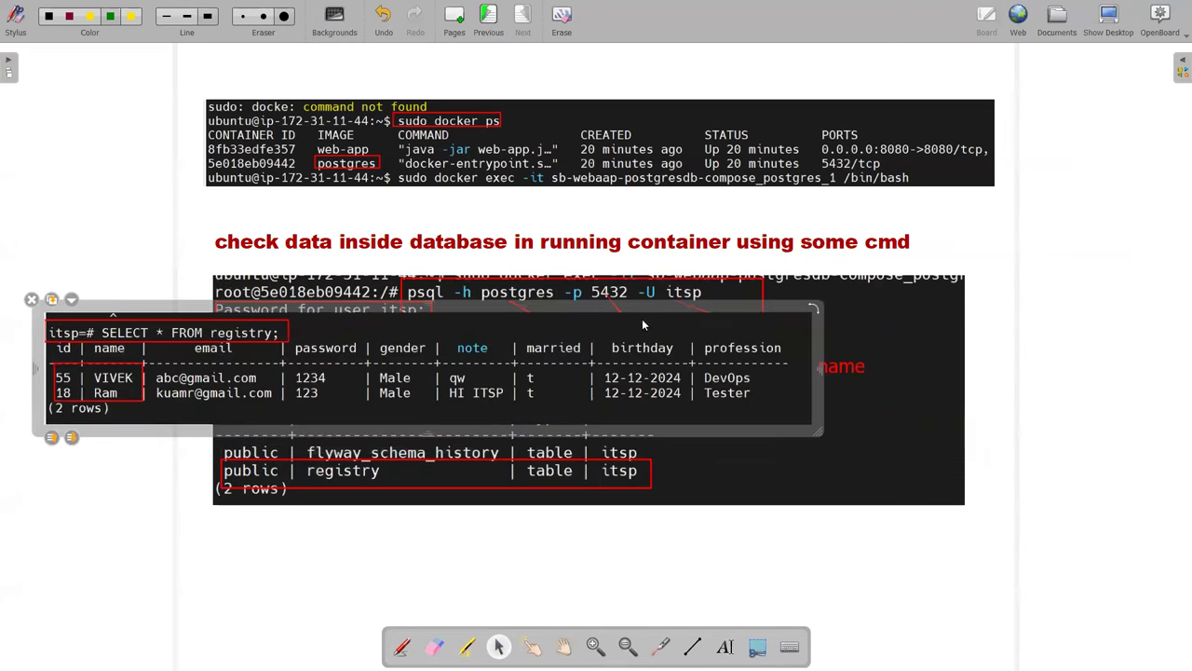
pyautogui.moveTo(633, 296); pyautogui.dragTo(617, 207)
pyautogui.click(609, 255)
pyautogui.moveTo(612, 297); pyautogui.dragTo(612, 267)
pyautogui.moveTo(548, 166); pyautogui.dragTo(551, 137)
pyautogui.moveTo(428, 376); pyautogui.dragTo(585, 550)
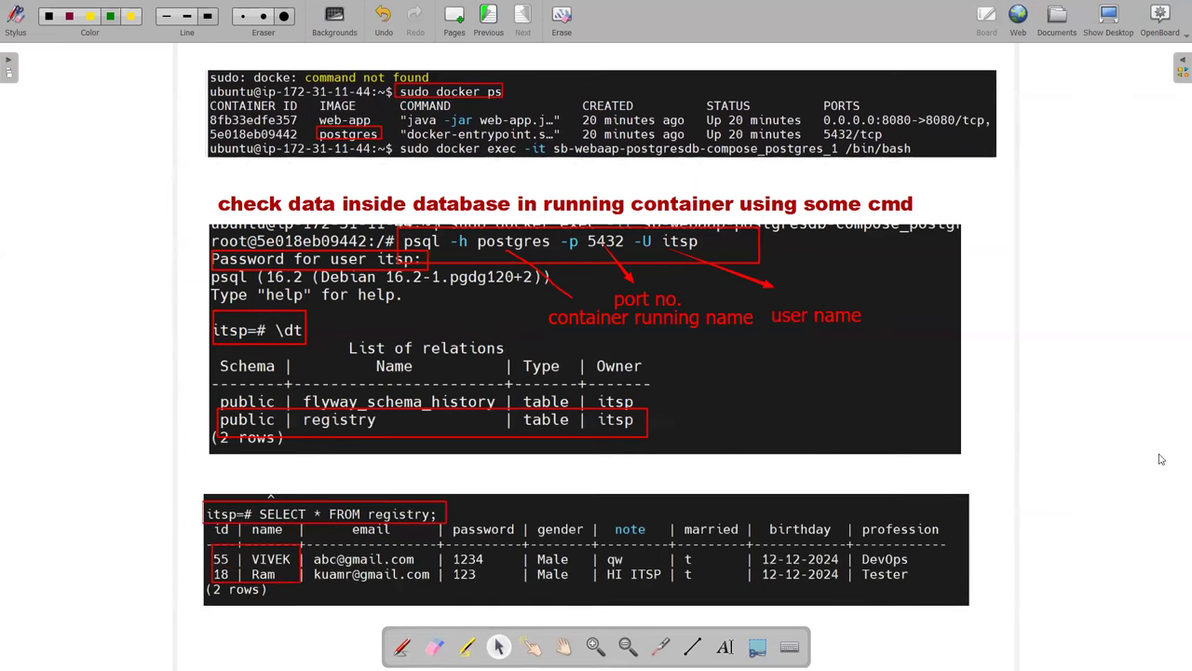
pyautogui.click(1101, 19)
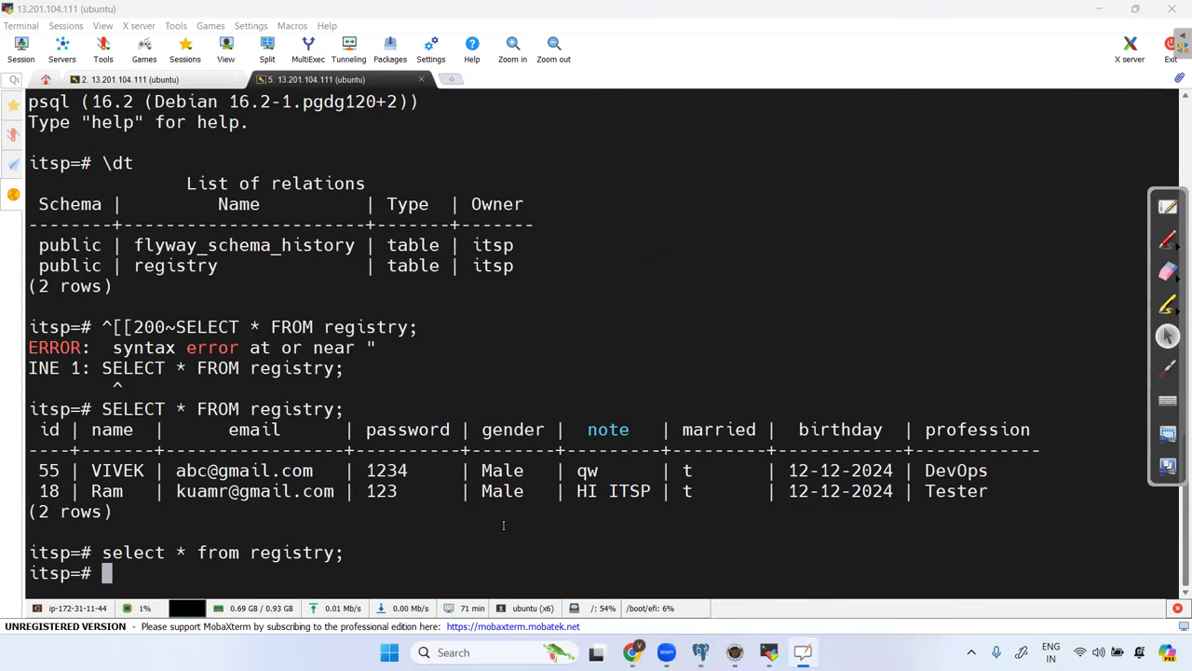
# Run 'select * from registry;' in psql, correcting the 'form' typo
pyautogui.write('selec')
pyautogui.write('t * form')
pyautogui.press('BackSpace')
pyautogui.press('BackSpace')
pyautogui.press('BackSpace')
pyautogui.press('BackSpace')
pyautogui.press('BackSpace')
pyautogui.write('from registry;')
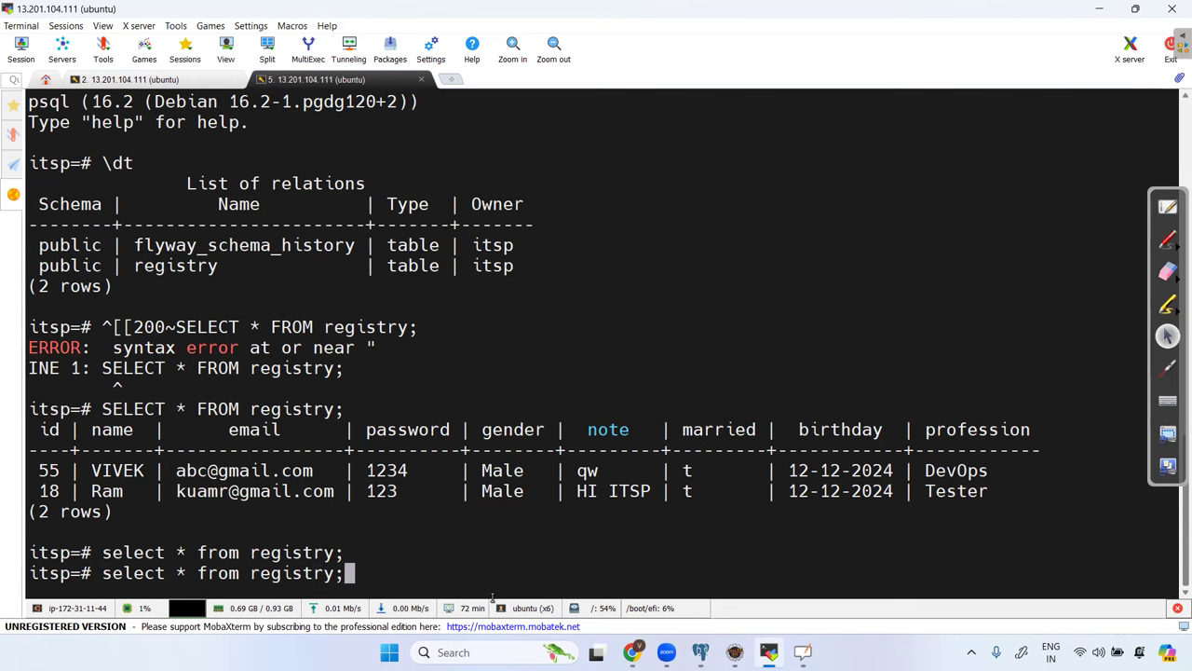
pyautogui.press('Return')
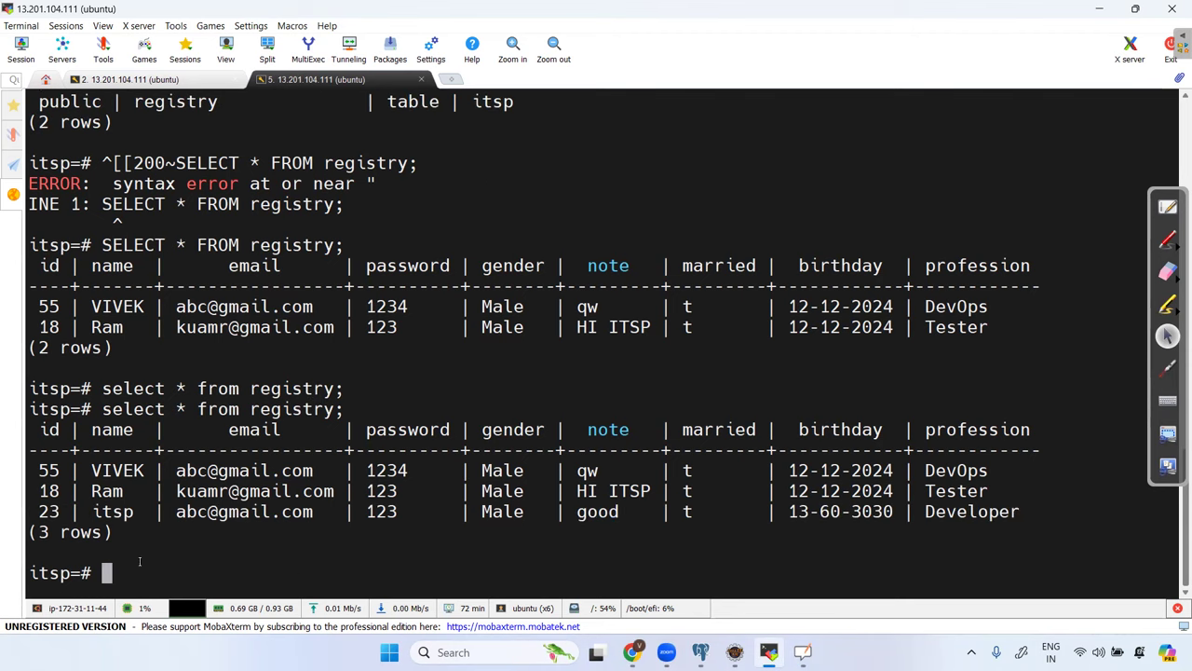
# Exit psql and then the container shell to get back to the ubuntu host prompt
pyautogui.moveTo(36, 471); pyautogui.dragTo(758, 564)
pyautogui.click(806, 560)
pyautogui.write('exit')
pyautogui.press('Return')
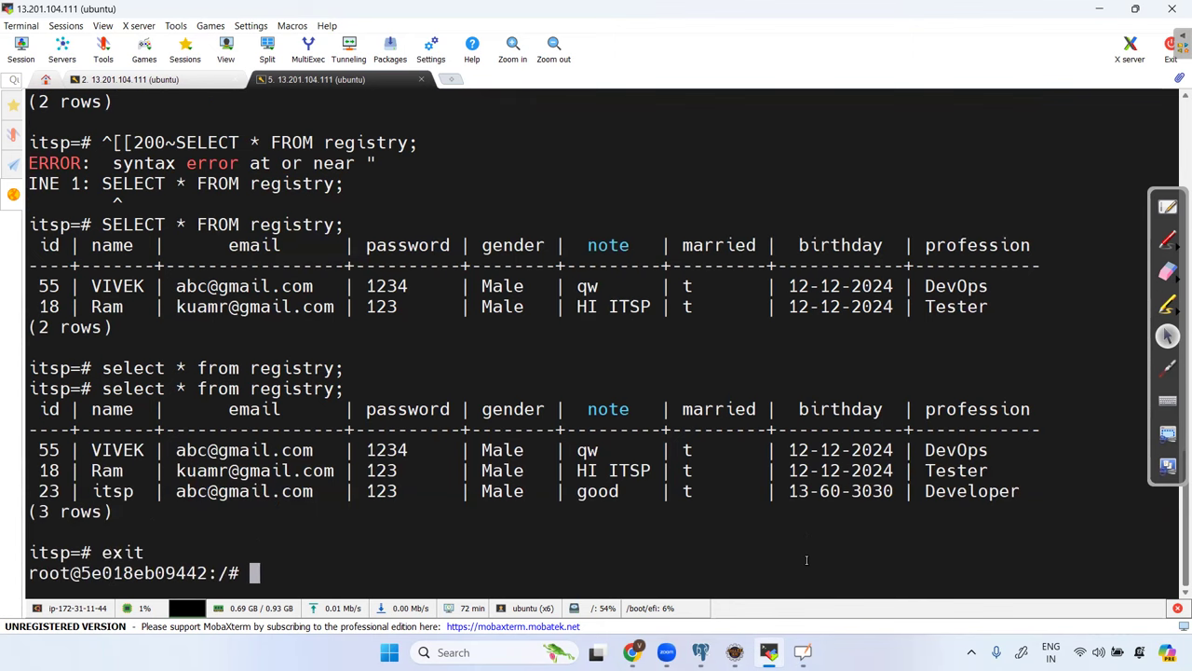
pyautogui.write('exit')
pyautogui.press('Return')
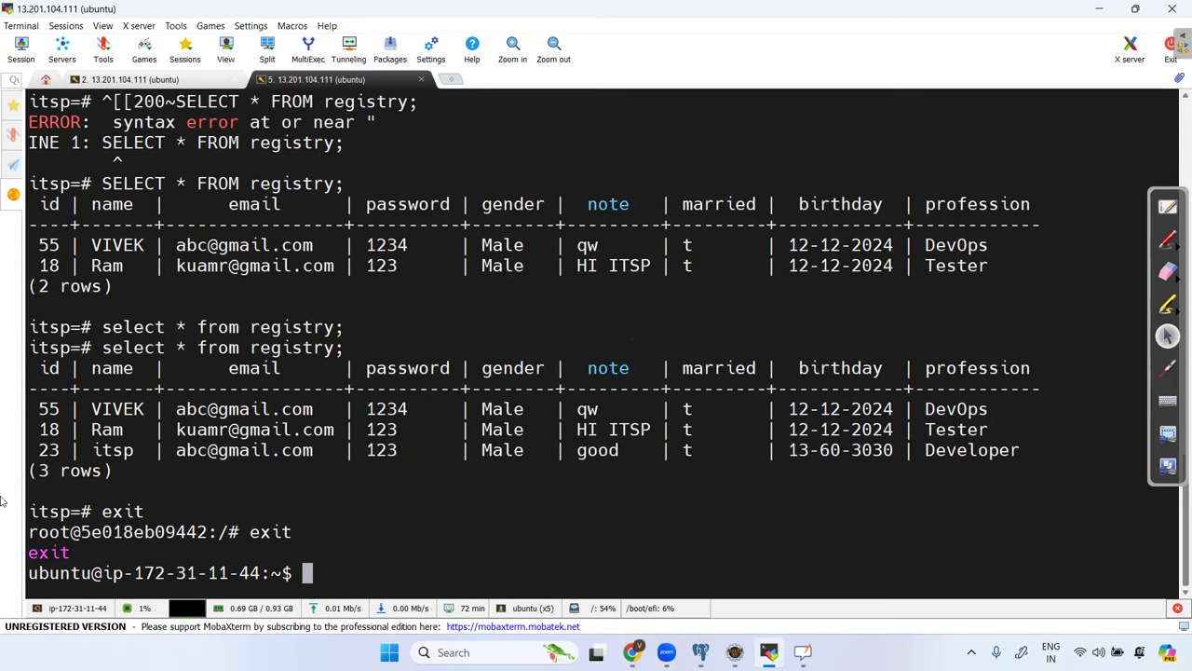
pyautogui.press('Print')
# Capture the terminal's bottom lines with red boxes around both exit commands and the ubuntu prompt
pyautogui.moveTo(26, 481); pyautogui.dragTo(489, 633)
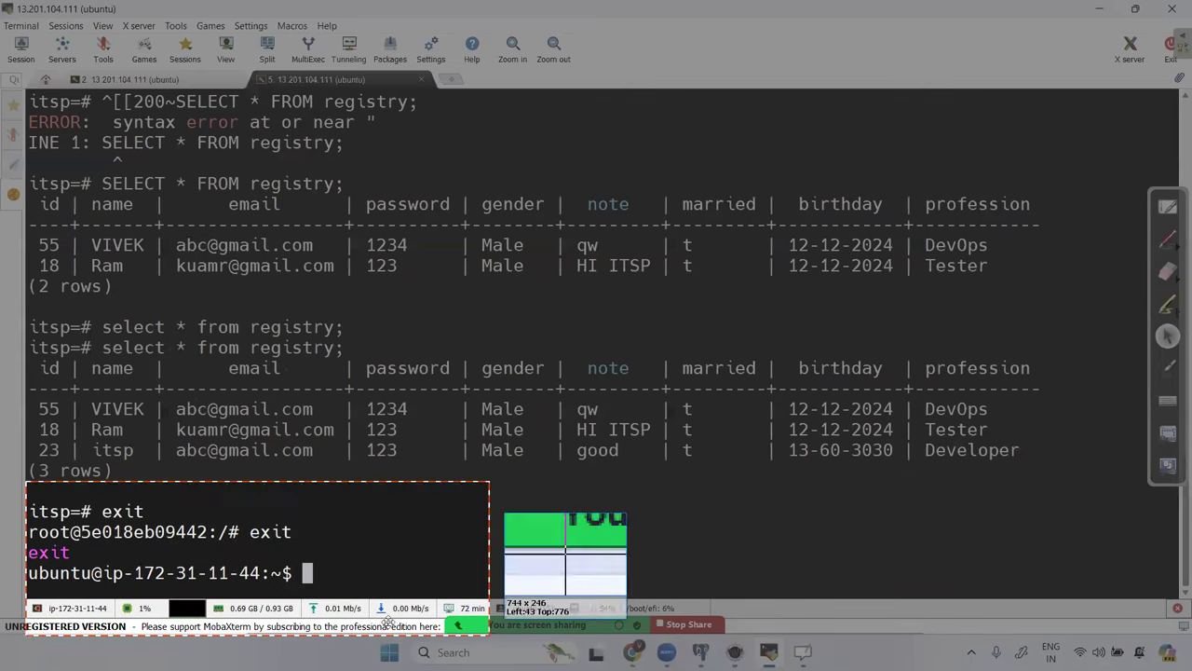
pyautogui.moveTo(96, 500); pyautogui.dragTo(146, 521)
pyautogui.moveTo(245, 516); pyautogui.dragTo(311, 549)
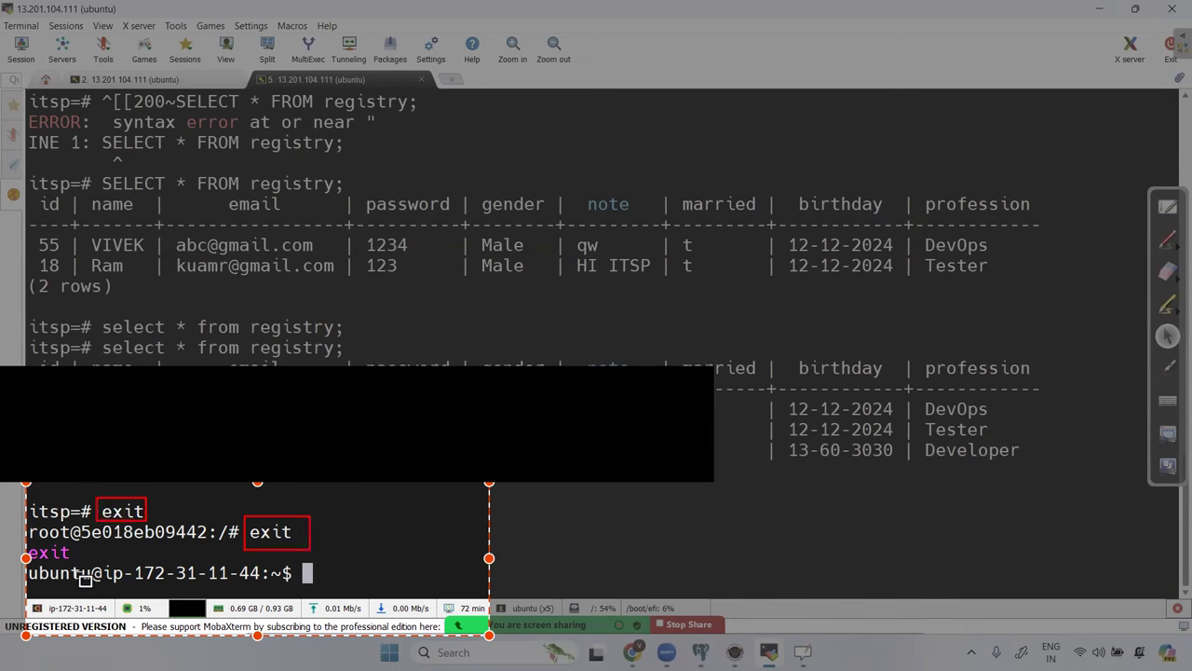
pyautogui.moveTo(29, 562); pyautogui.dragTo(84, 581)
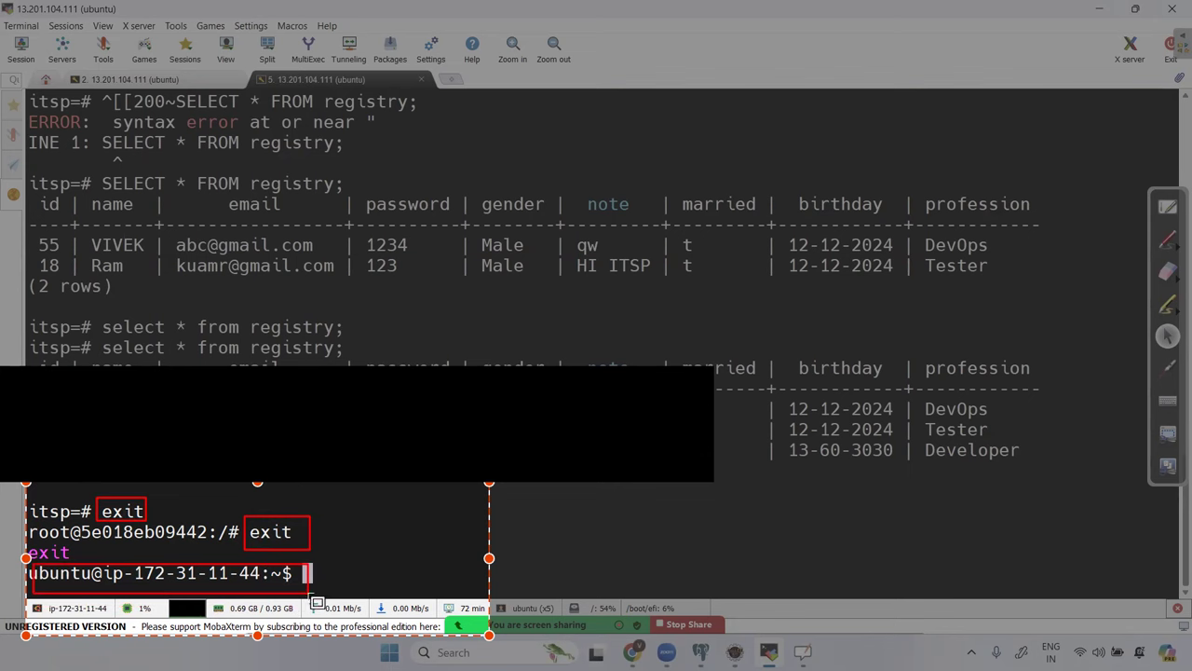
pyautogui.press('Escape')
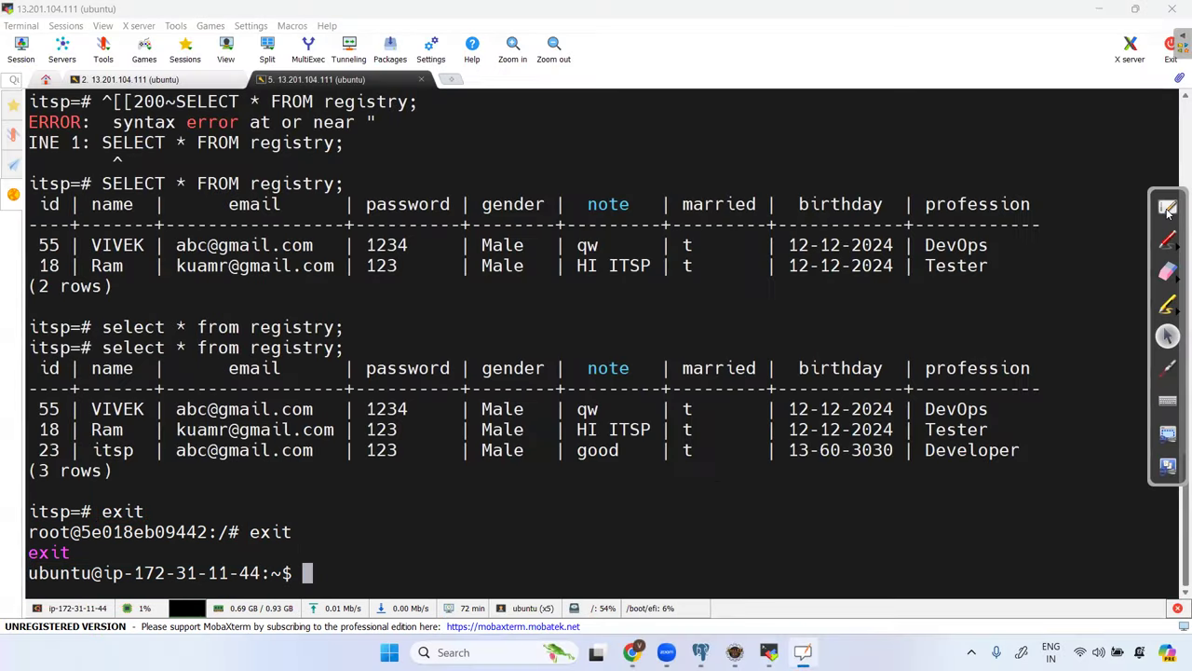
pyautogui.click(1168, 209)
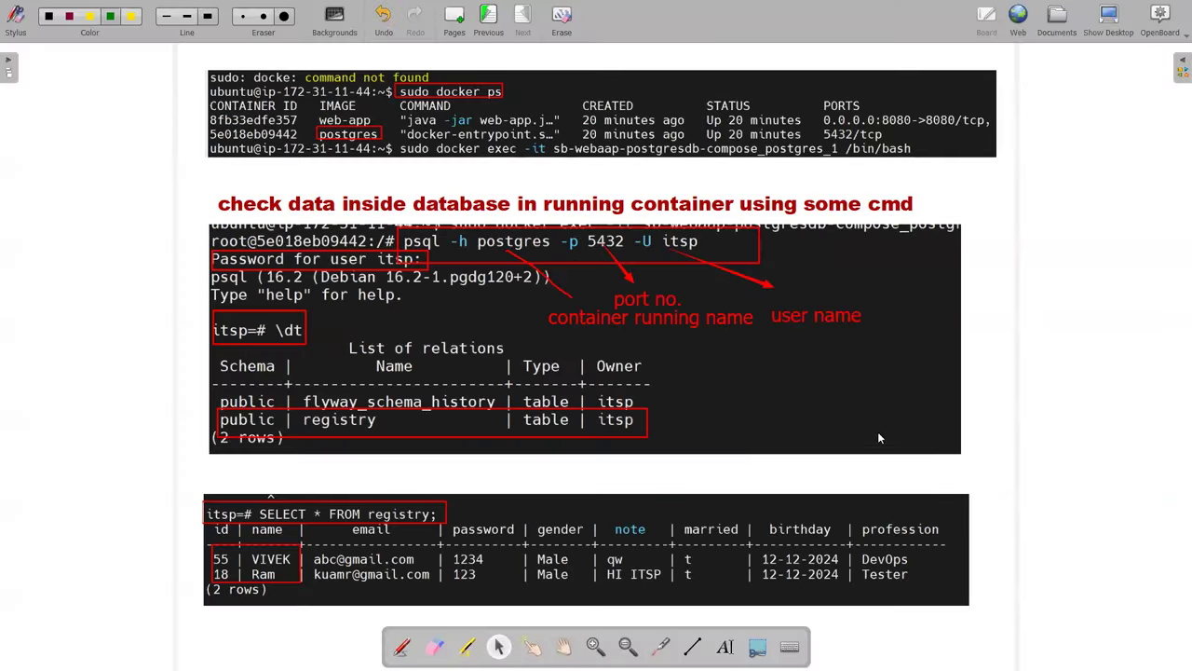
# On a new page, paste the exit-commands screenshot and place a text box above it
pyautogui.click(455, 14)
pyautogui.hotkey('ctrl', 'v')
pyautogui.moveTo(496, 274); pyautogui.dragTo(548, 234)
pyautogui.click(724, 646)
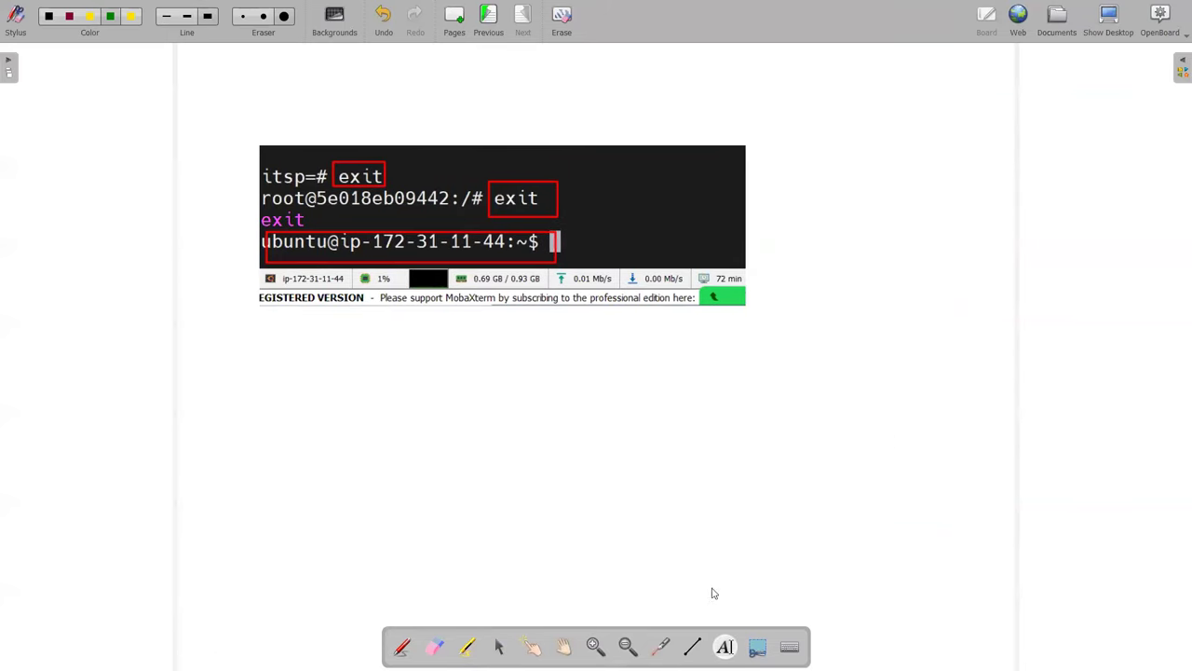
pyautogui.click(301, 95)
# Write the caption 'exit form data base promt and containe machine alsoe' on one line above the screenshot
pyautogui.write('e')
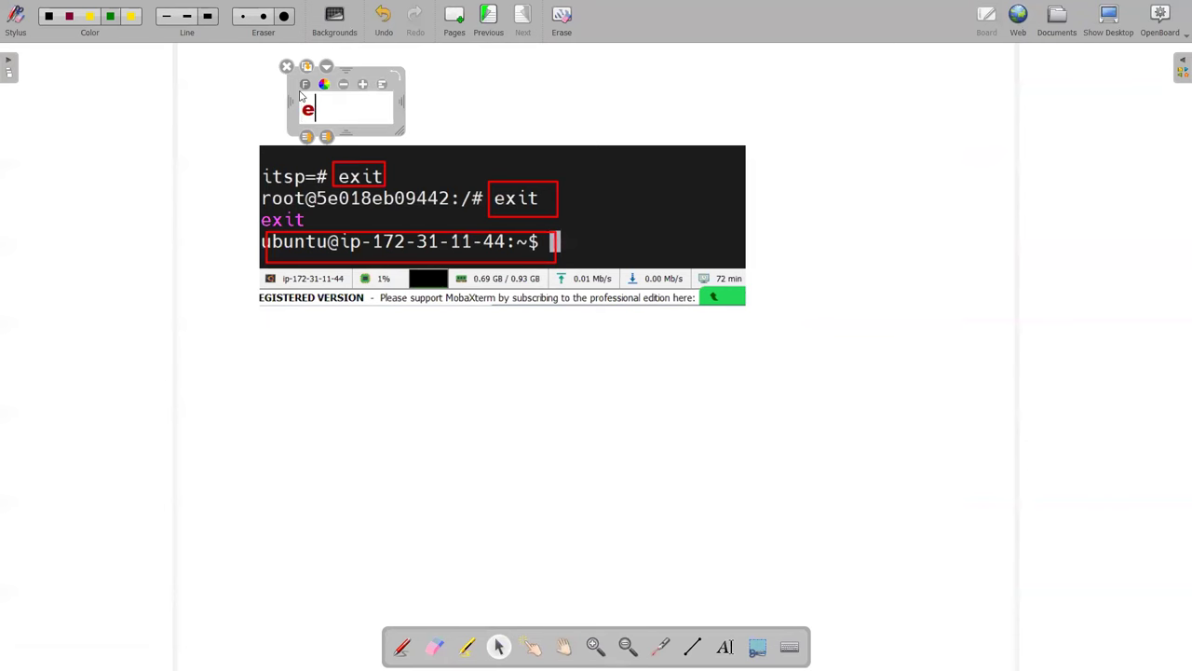
pyautogui.write('xit form d')
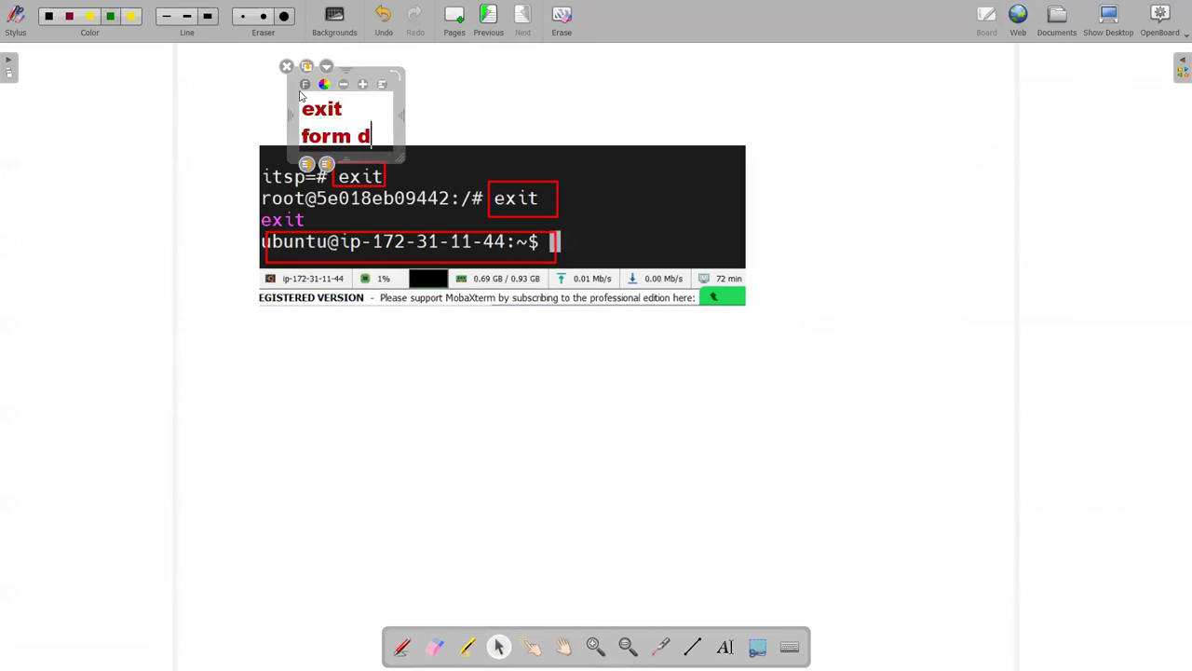
pyautogui.write('atabase')
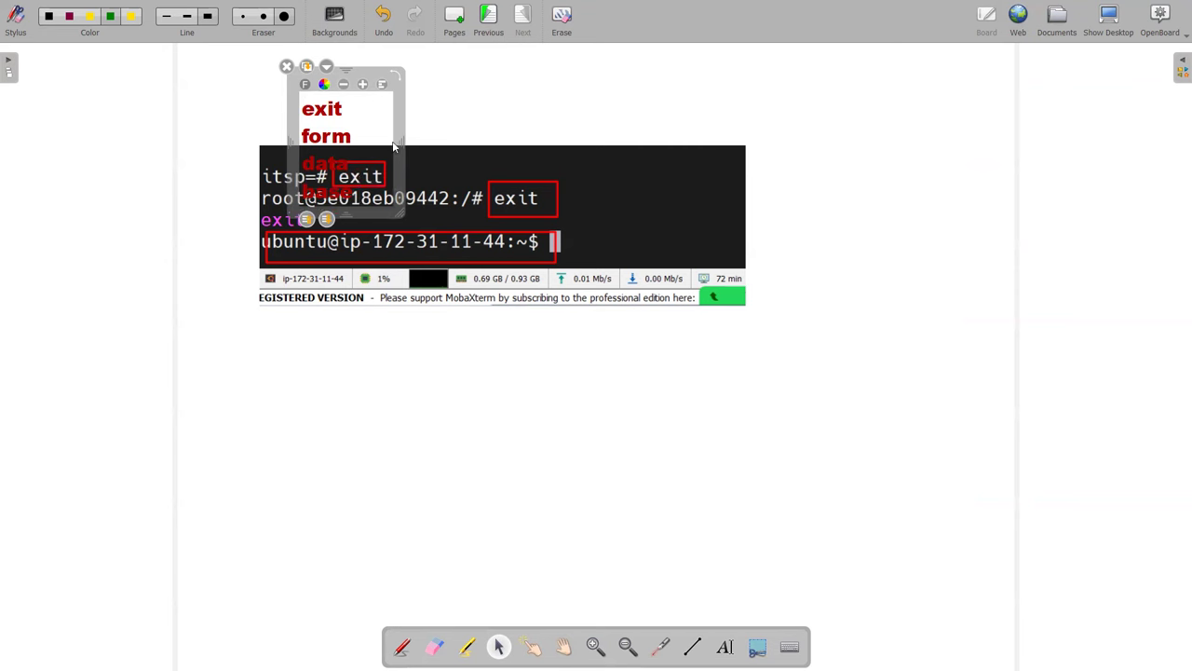
pyautogui.moveTo(402, 141); pyautogui.dragTo(838, 141)
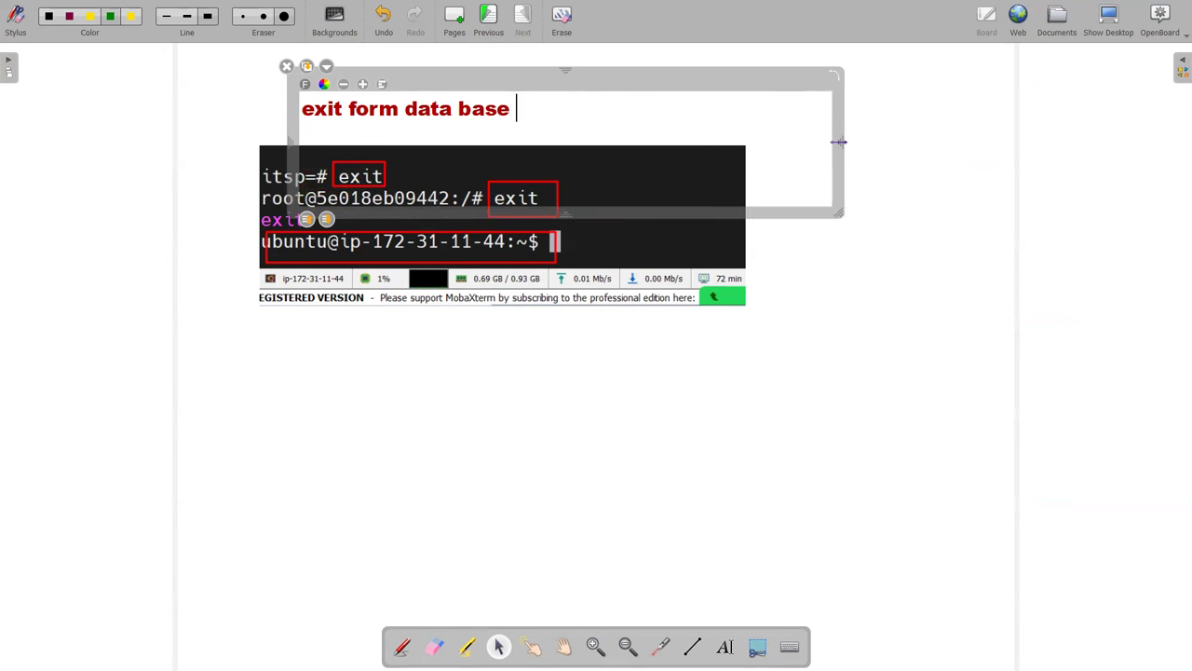
pyautogui.write('ba')
pyautogui.press('BackSpace')
pyautogui.press('BackSpace')
pyautogui.write('r')
pyautogui.press('BackSpace')
pyautogui.write('promt and ')
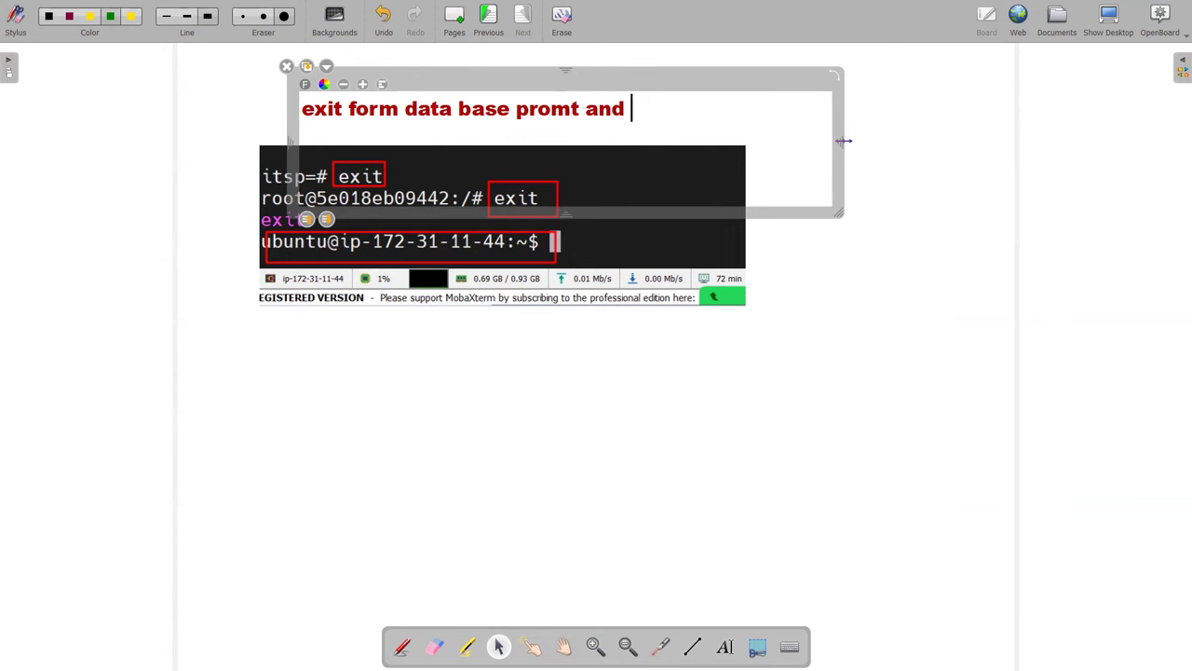
pyautogui.write('containe machin')
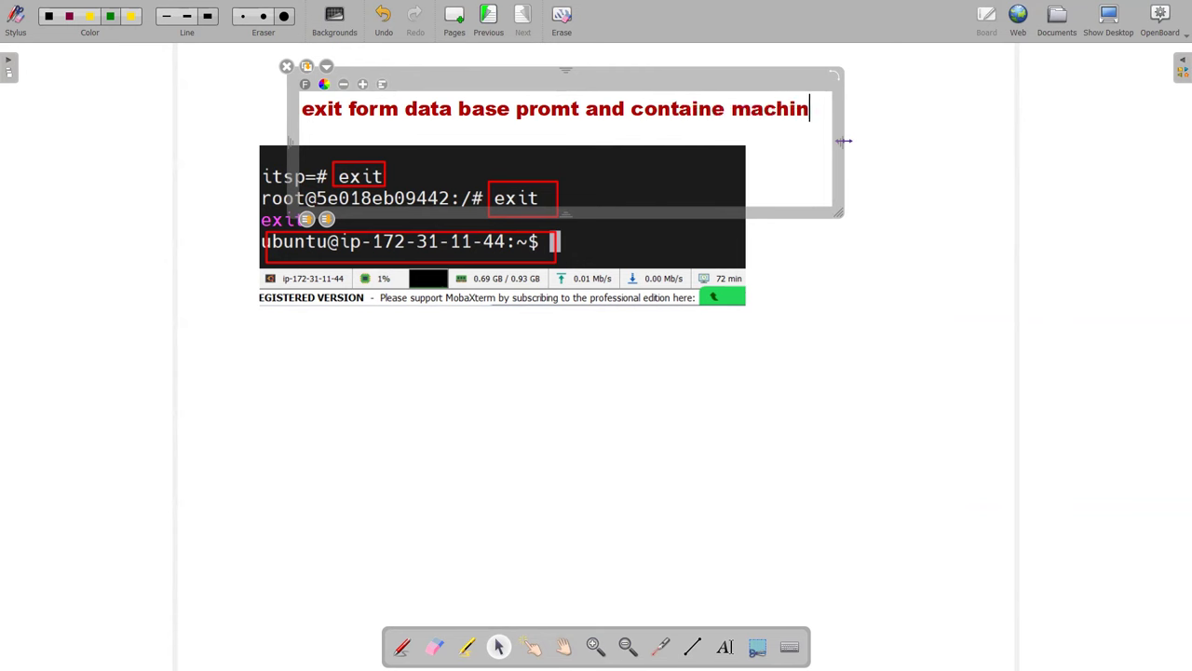
pyautogui.write('e alsoe')
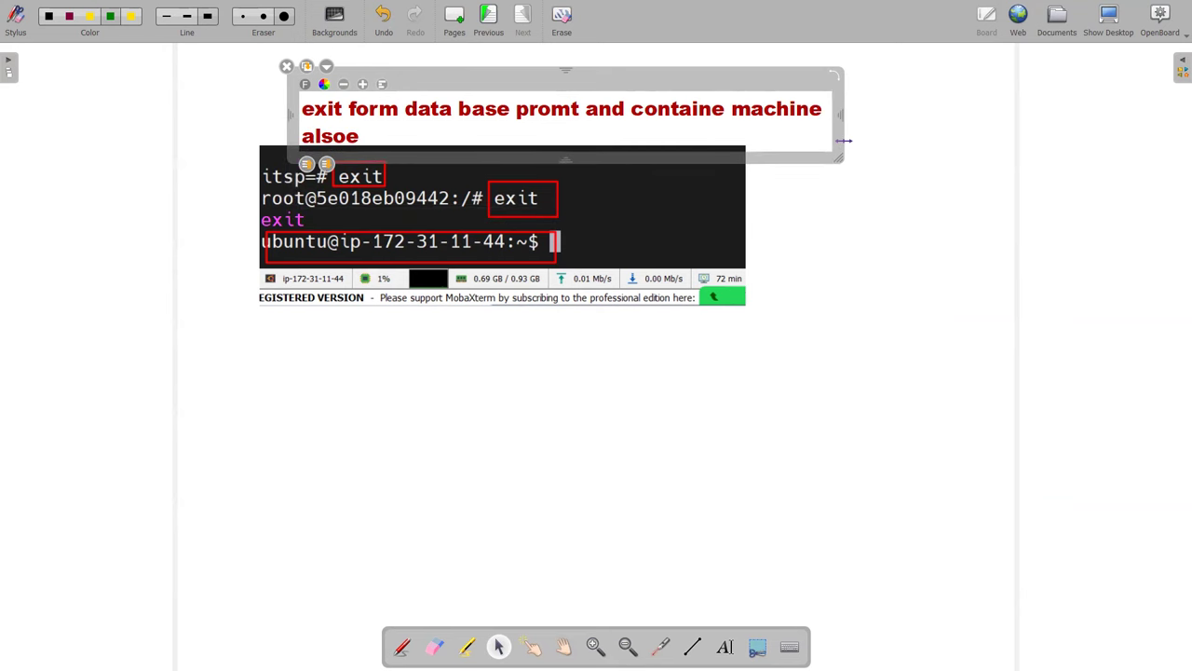
pyautogui.moveTo(839, 115); pyautogui.dragTo(1006, 114)
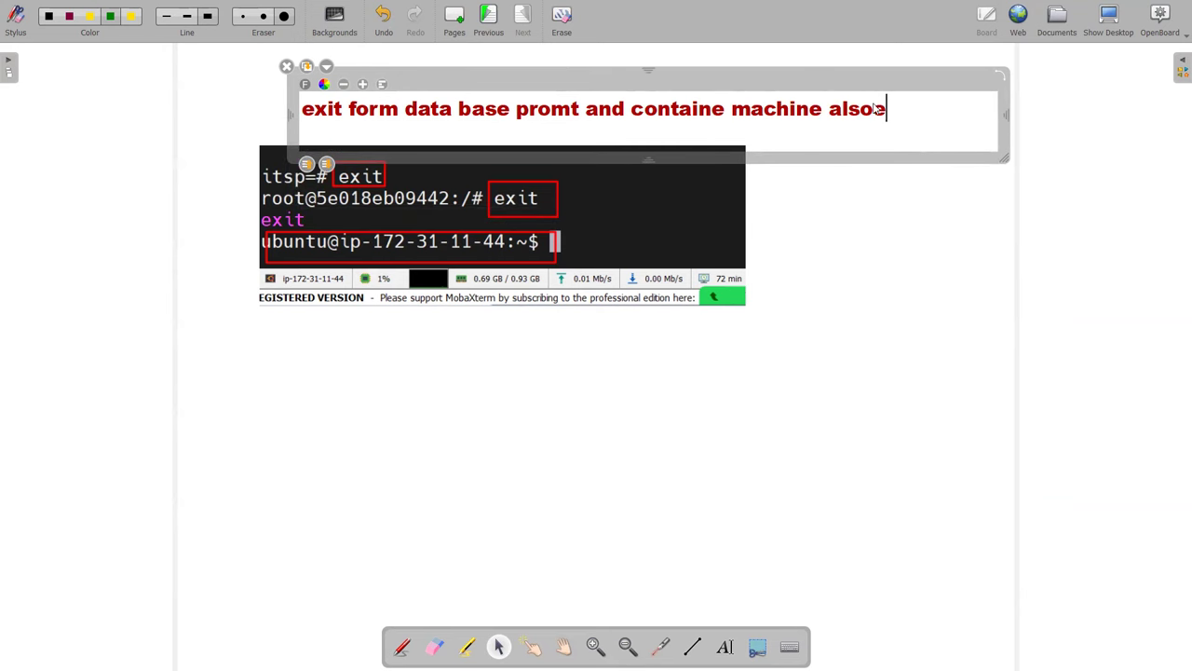
pyautogui.moveTo(596, 83); pyautogui.dragTo(534, 74)
pyautogui.click(936, 284)
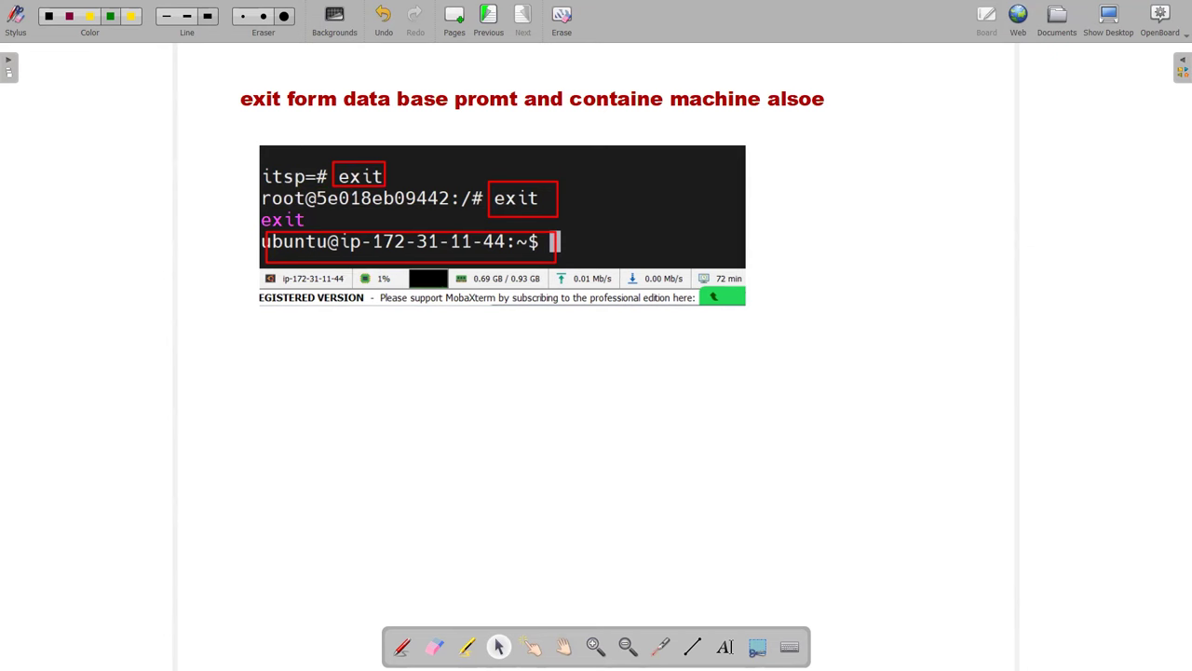
# Draw a green straight line down from the exit command
pyautogui.press('l')
pyautogui.moveTo(355, 202); pyautogui.dragTo(391, 366)
pyautogui.click(500, 421)
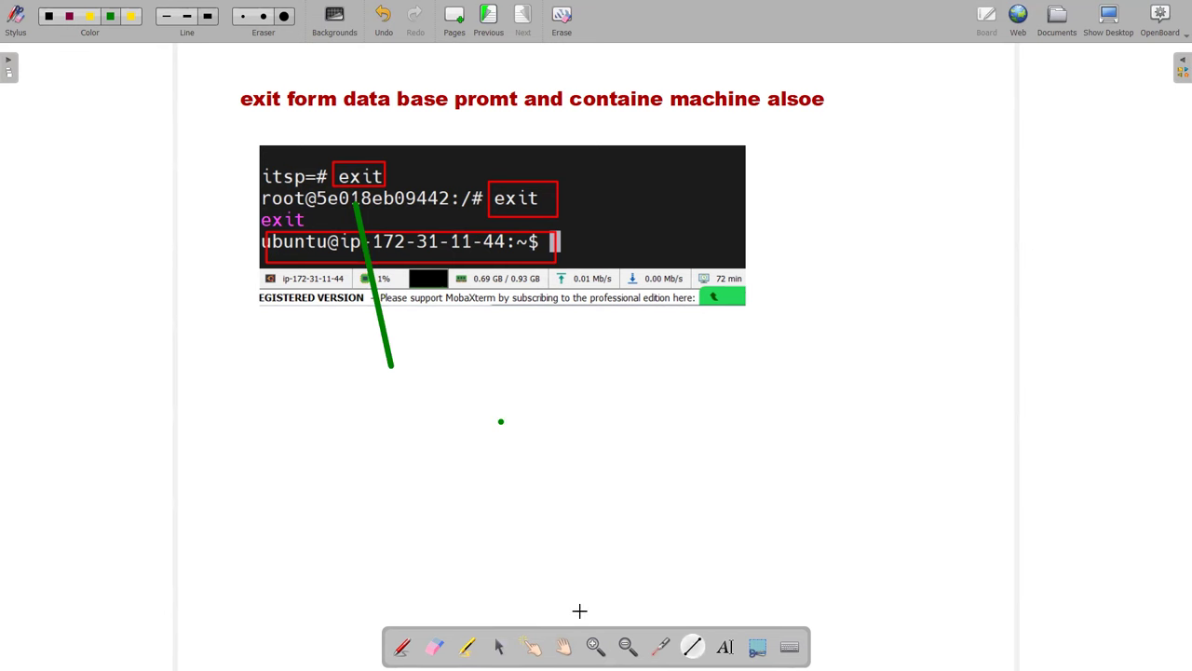
# Add a one-line 'container machine' label at the line's end, then show the desktop
pyautogui.click(398, 390)
pyautogui.write('con')
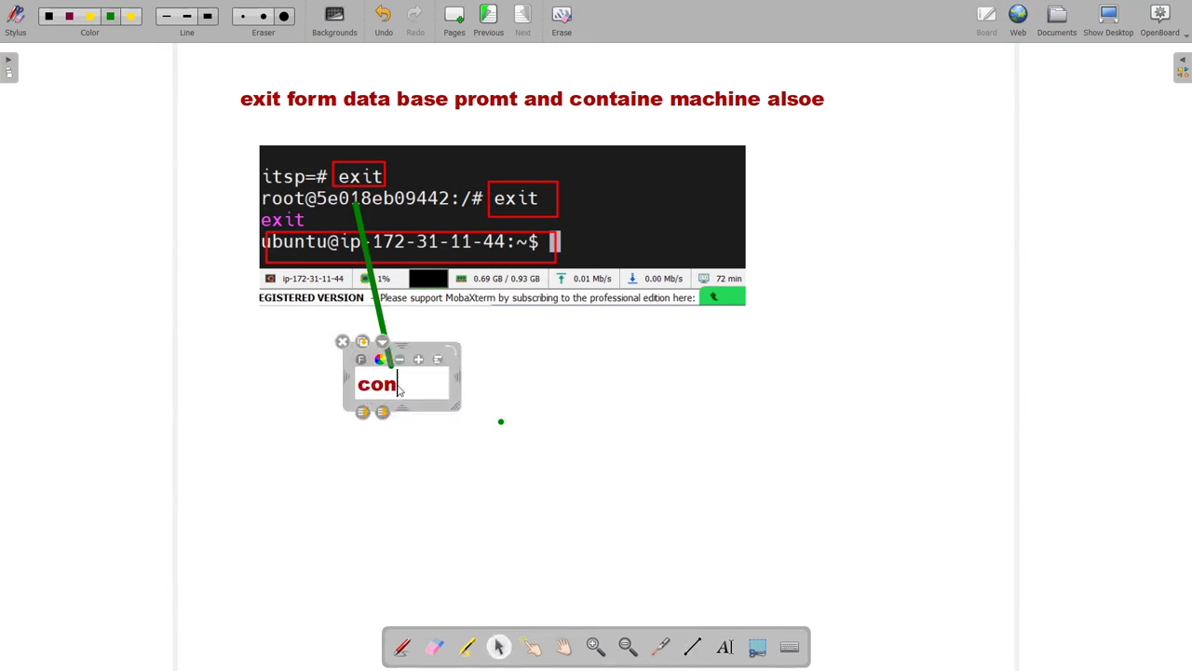
pyautogui.write('tainer ma')
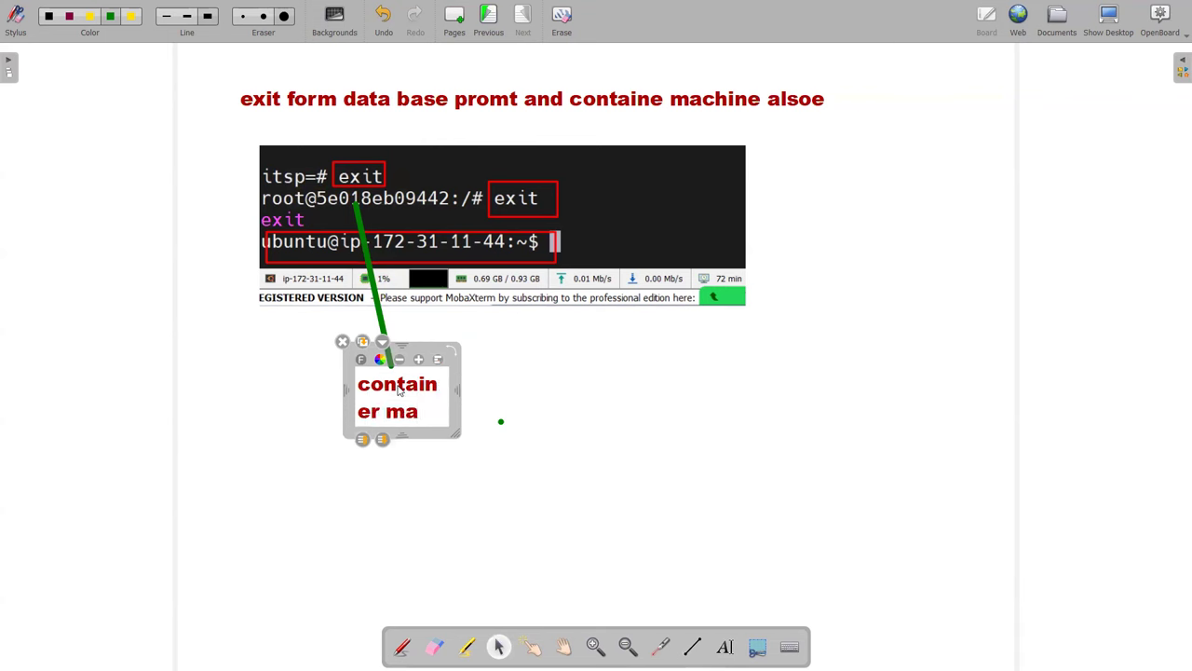
pyautogui.write('chine')
pyautogui.moveTo(456, 418); pyautogui.dragTo(799, 413)
pyautogui.click(929, 373)
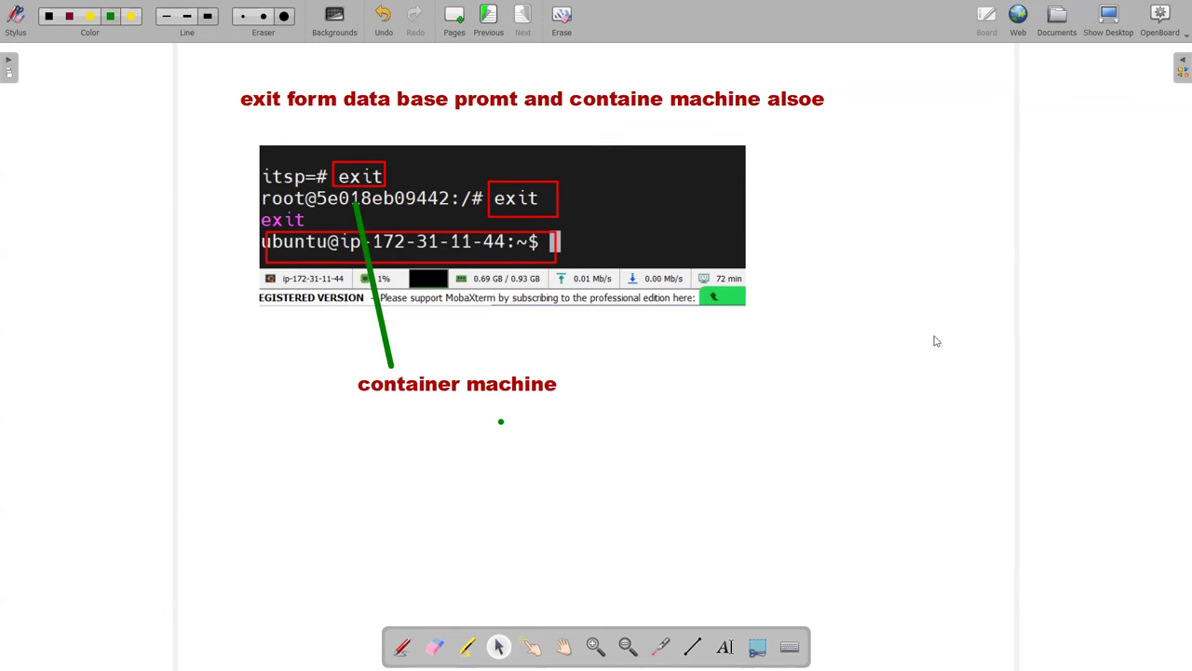
pyautogui.click(1109, 28)
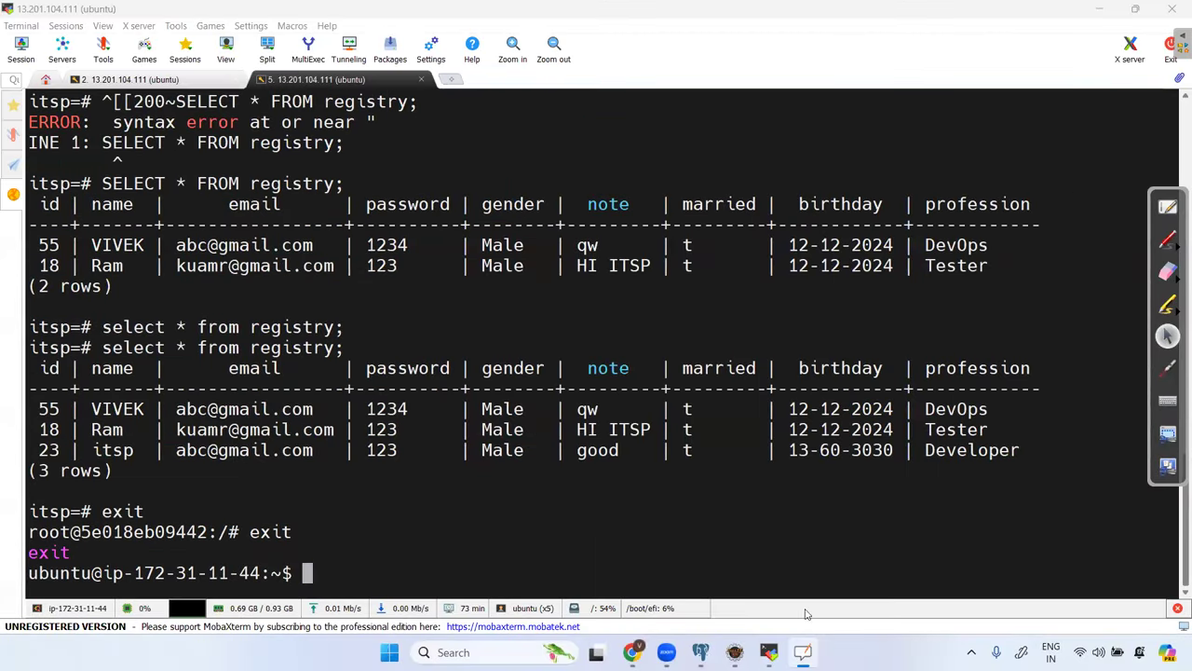
# Close and confirm both MobaXterm SSH session tabs, then bring the browser forward
pyautogui.click(769, 652)
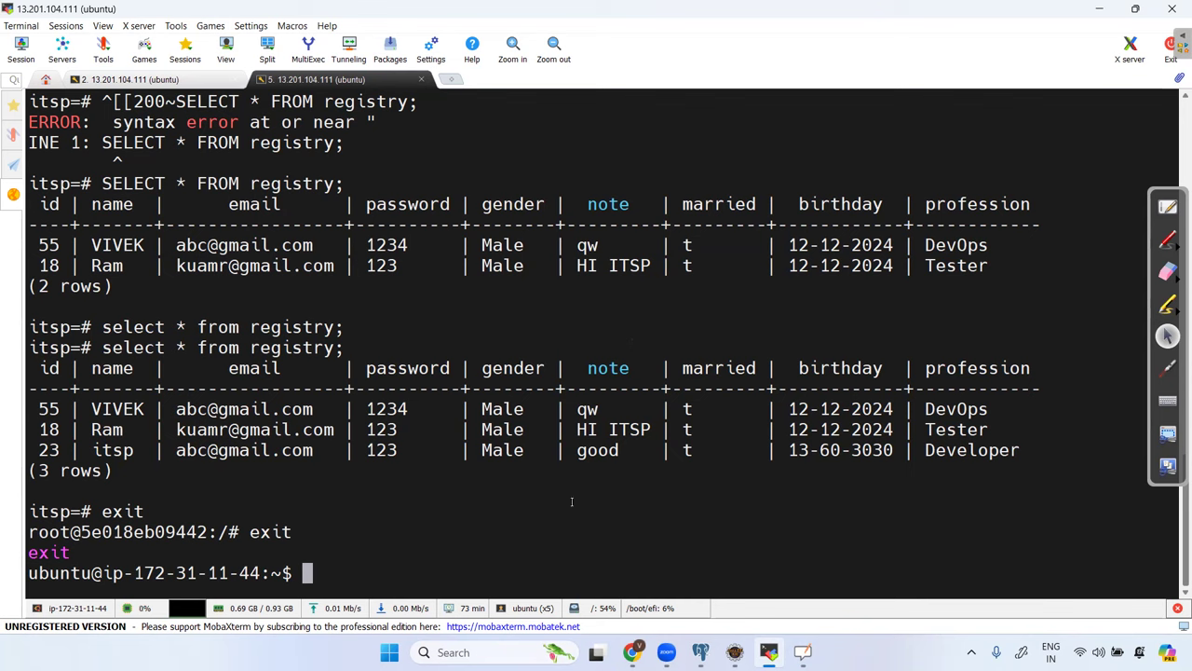
pyautogui.click(421, 79)
pyautogui.click(574, 349)
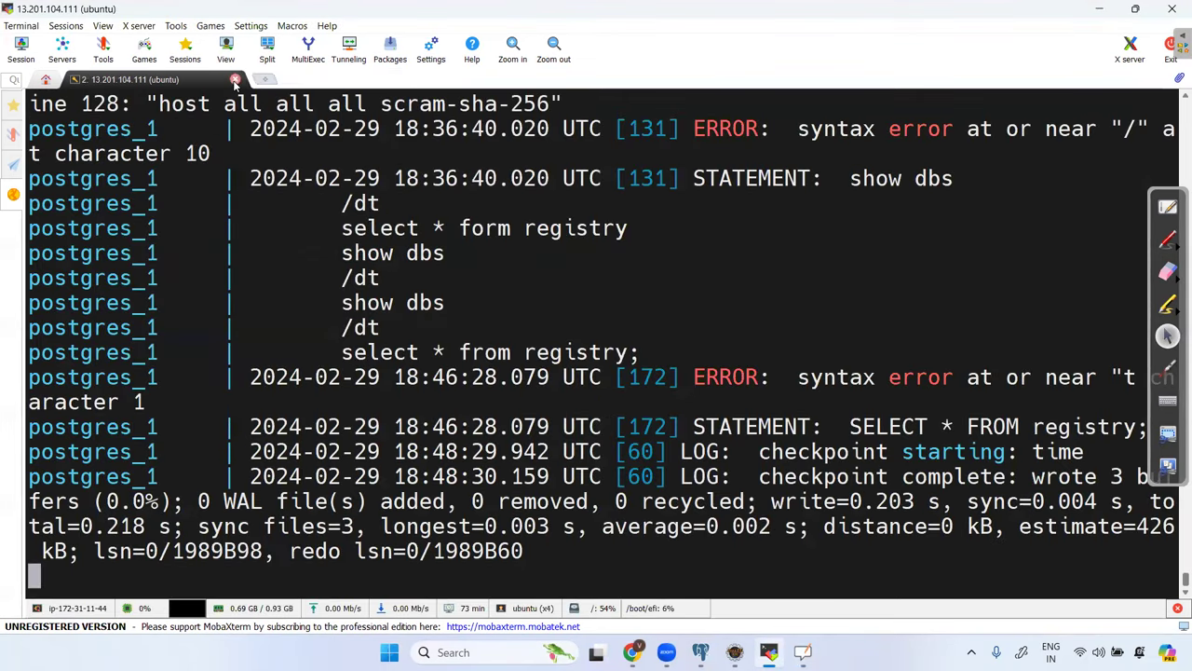
pyautogui.click(234, 79)
pyautogui.click(566, 347)
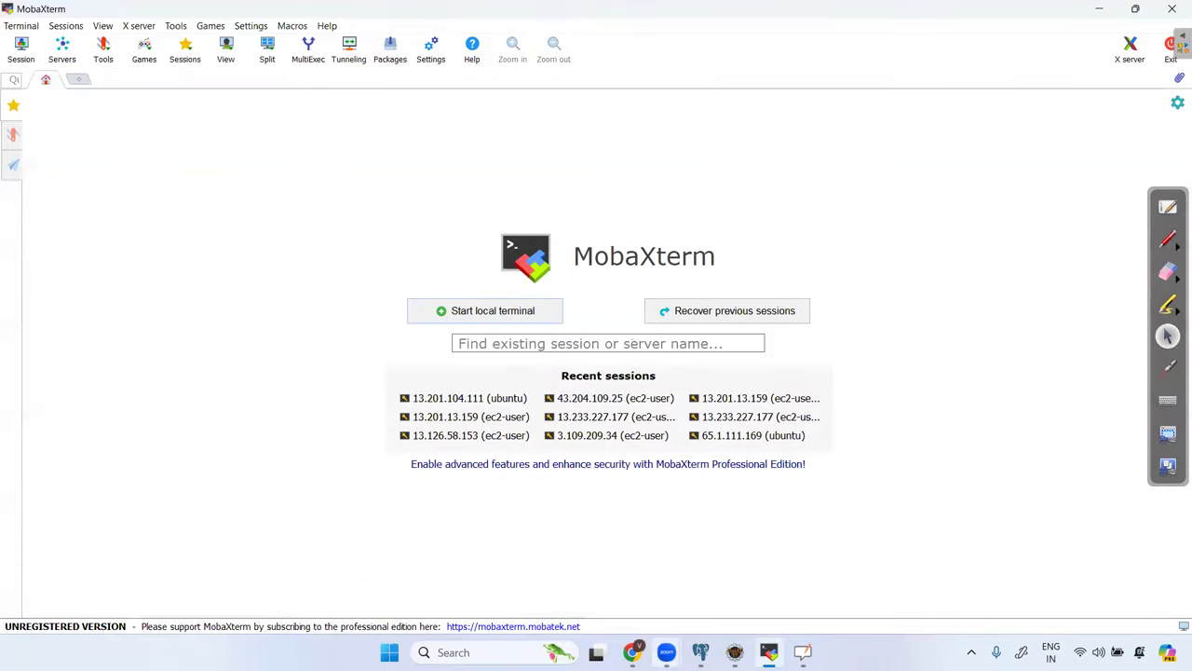
pyautogui.click(632, 652)
# Terminate the ubuntu EC2 instance via Instance state and reload the instances page
pyautogui.click(140, 16)
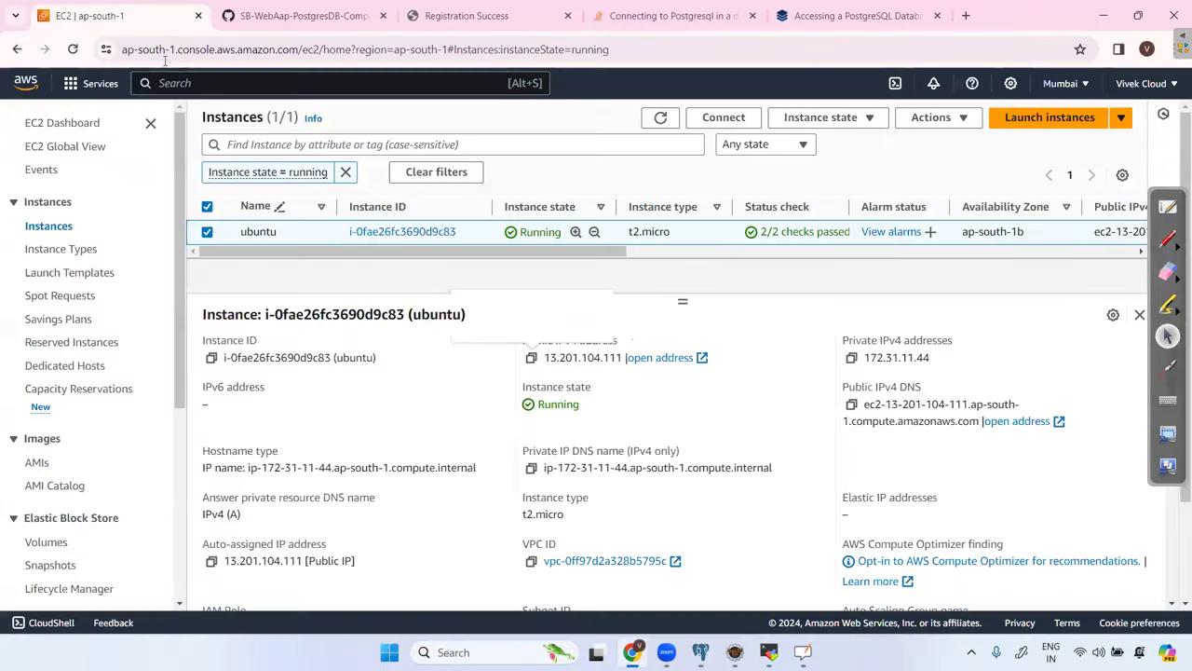
pyautogui.click(824, 117)
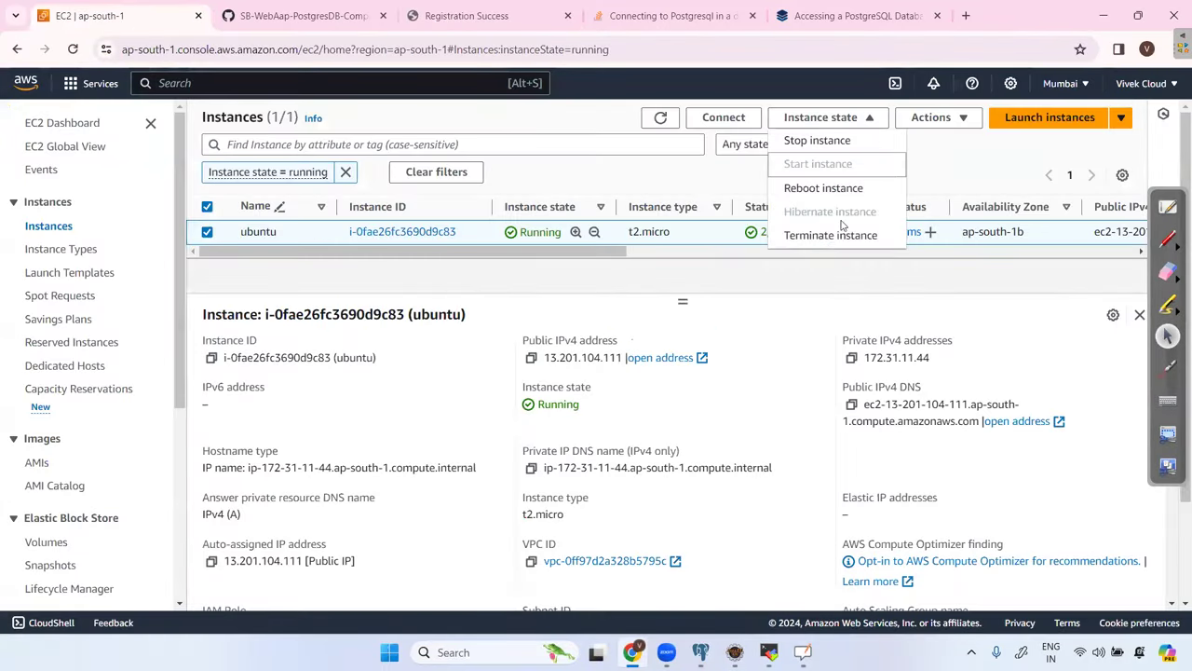
pyautogui.click(825, 237)
pyautogui.click(950, 474)
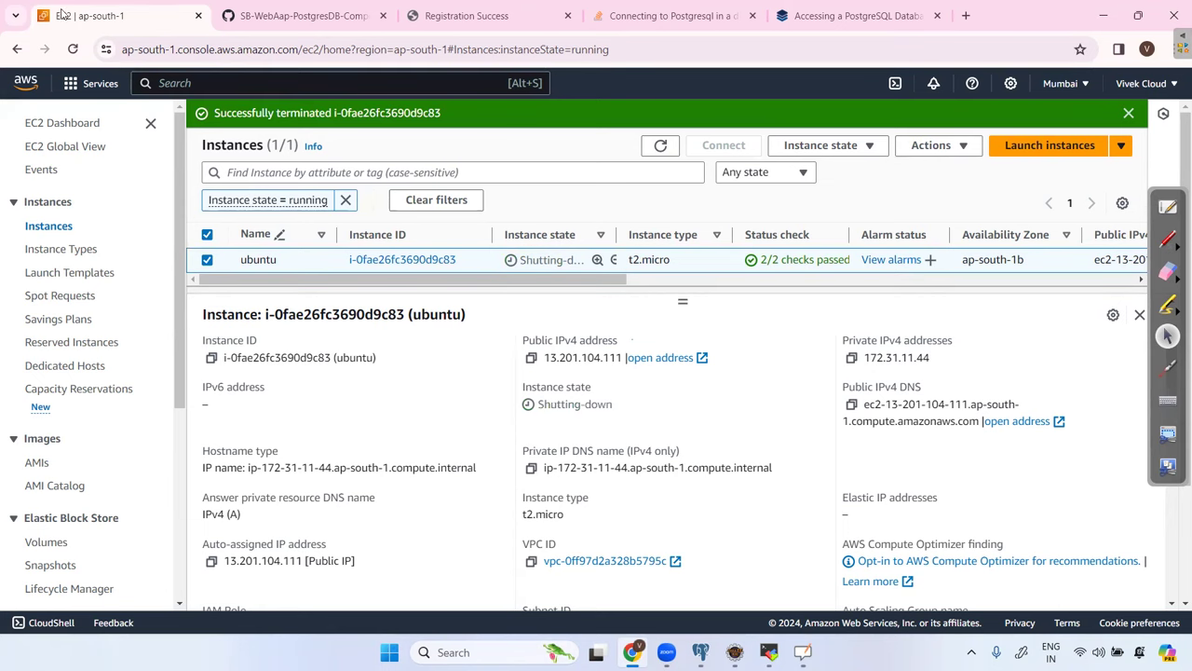
pyautogui.click(72, 49)
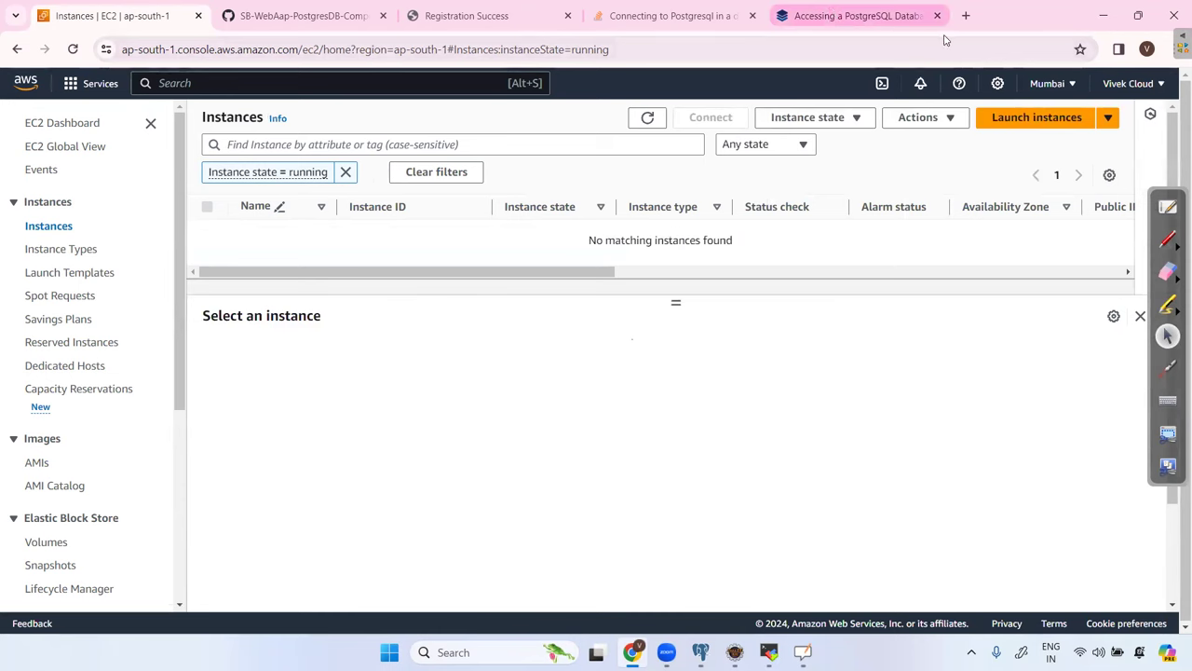
# Close the four extra browser tabs, refresh the list, and clear the 'Instance state = running' filter
pyautogui.click(937, 16)
pyautogui.click(753, 16)
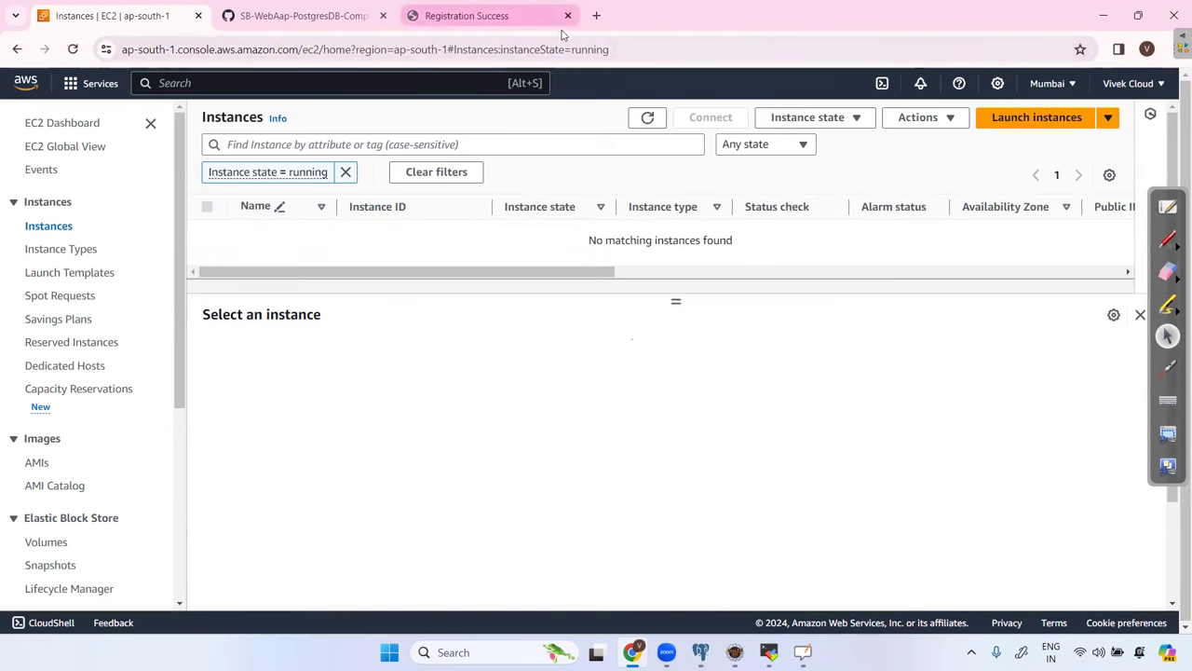
pyautogui.click(567, 16)
pyautogui.click(382, 16)
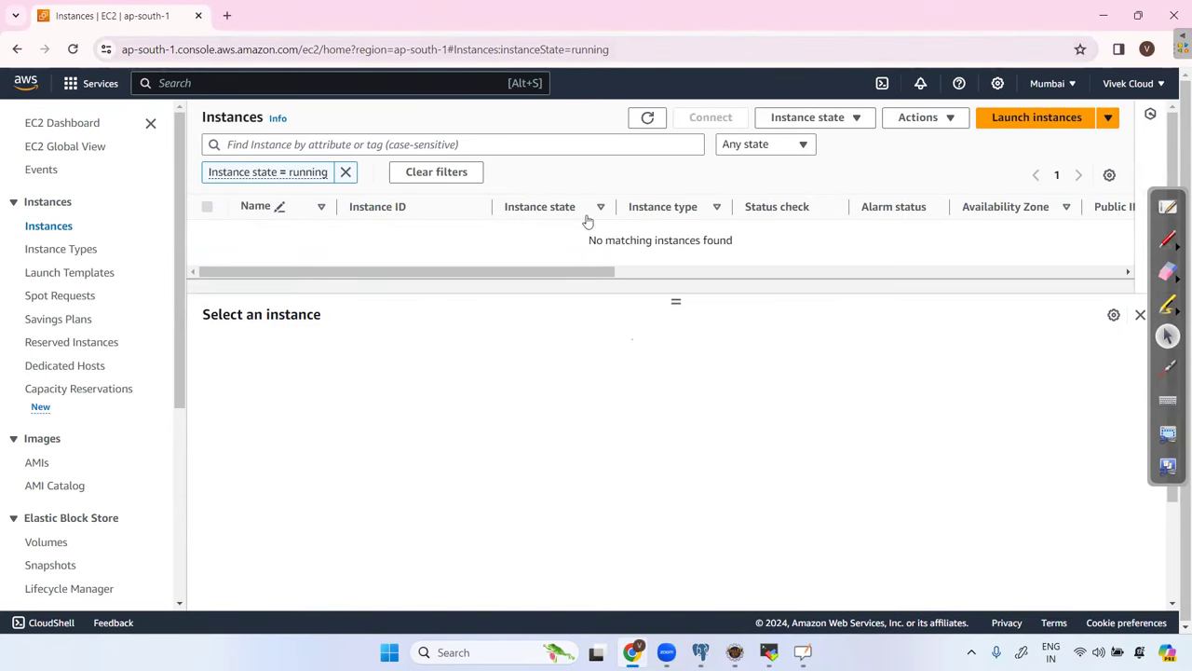
pyautogui.click(649, 119)
pyautogui.click(346, 171)
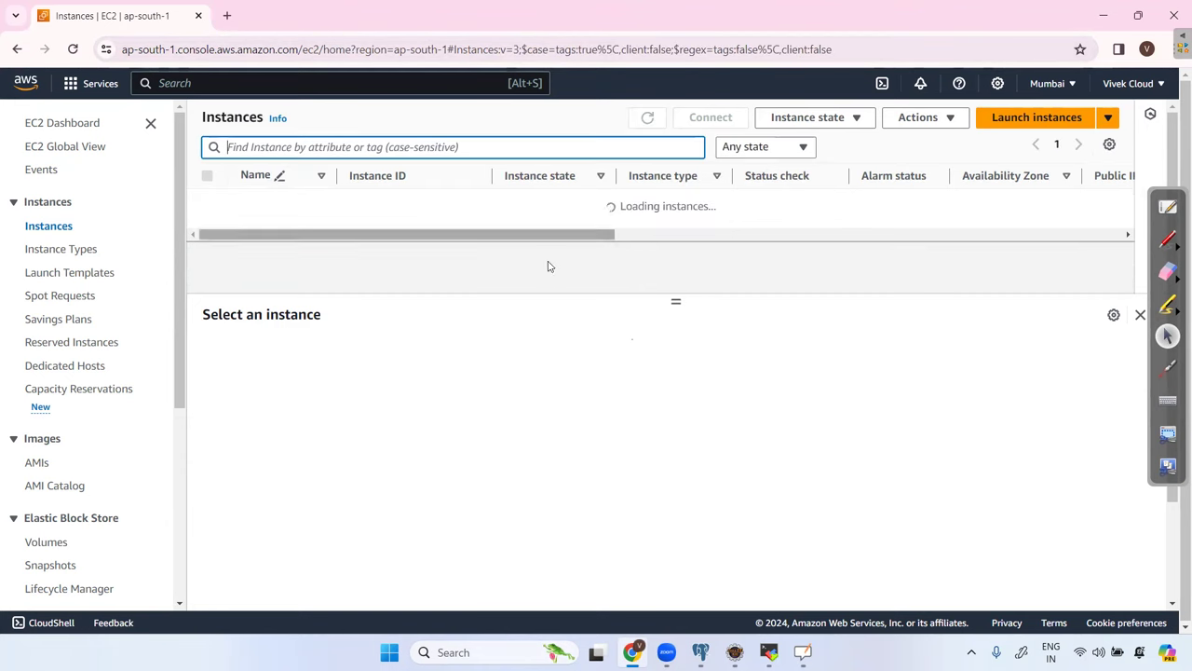
pyautogui.moveTo(522, 222); pyautogui.dragTo(444, 220)
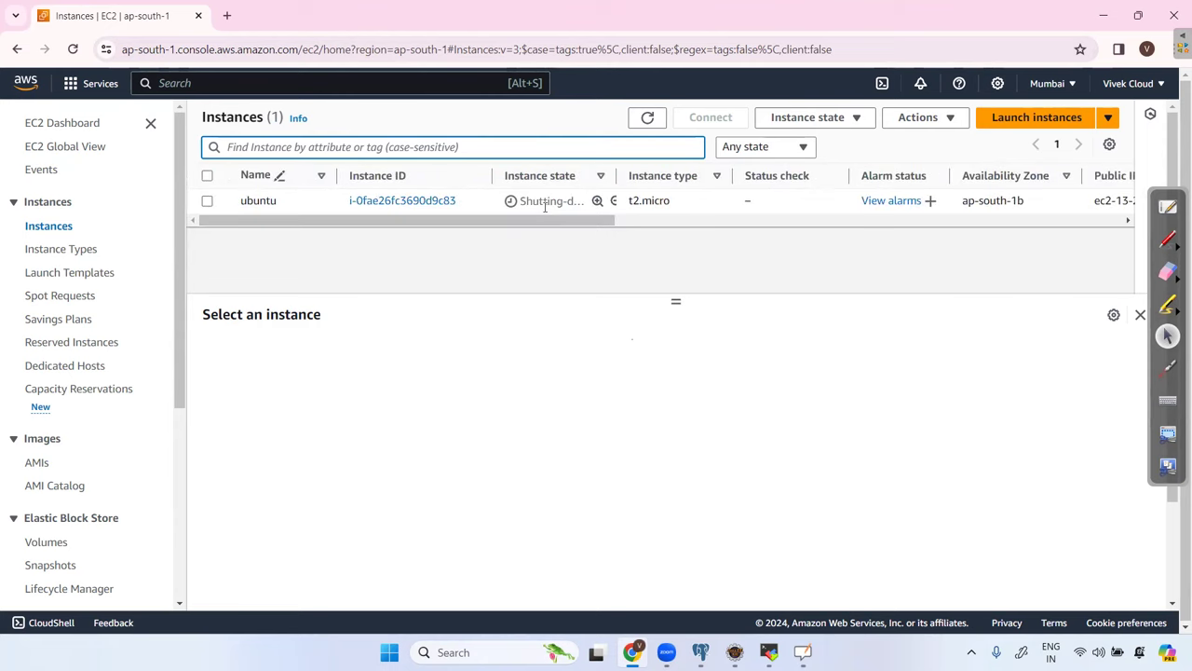